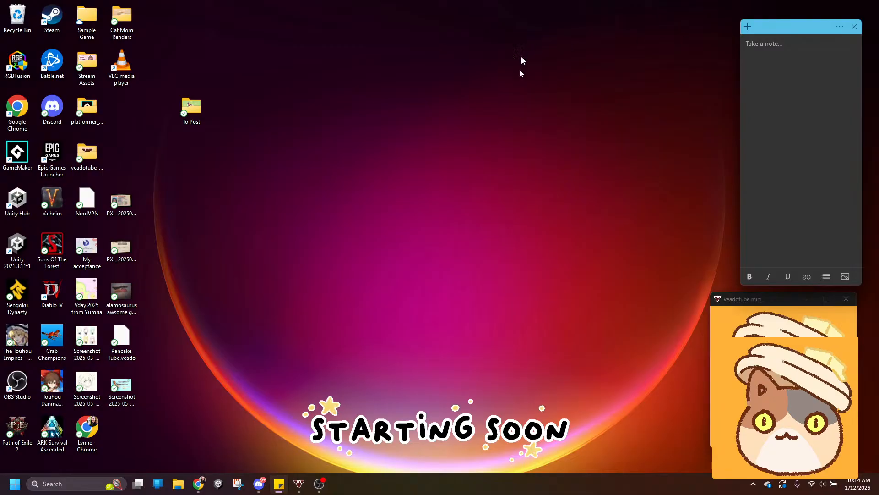
- Switch to OBS Studio and change the live scene to the one showing the tablet desktop
{"action": "left_click", "coordinate": [320, 483]}
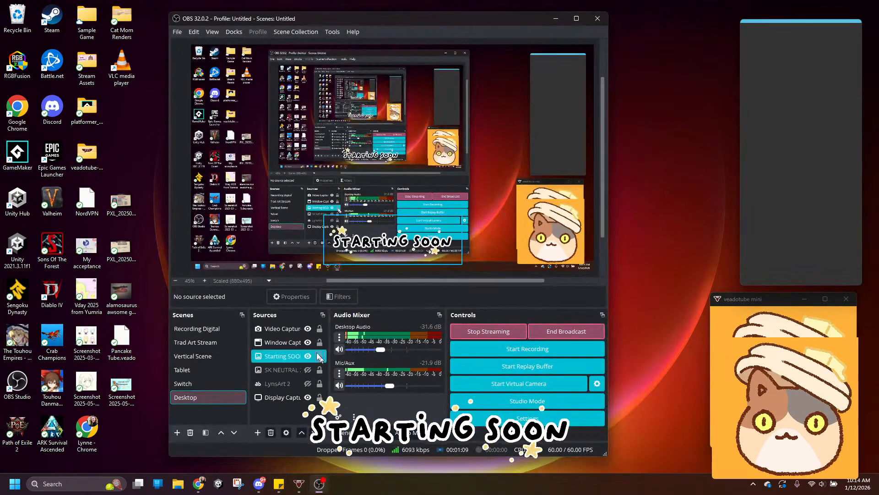
{"action": "left_click", "coordinate": [208, 341]}
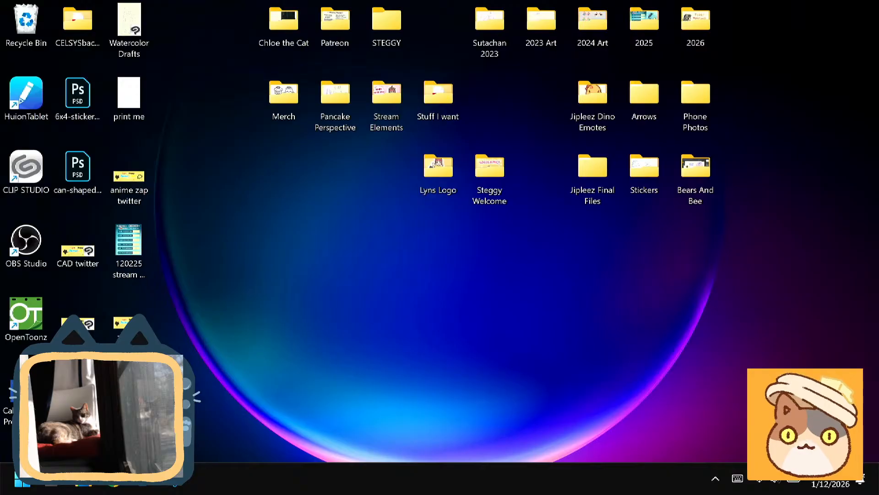
- Launch CLIP STUDIO from the desktop and display the saved works stored on this device
{"action": "double_click", "coordinate": [30, 168]}
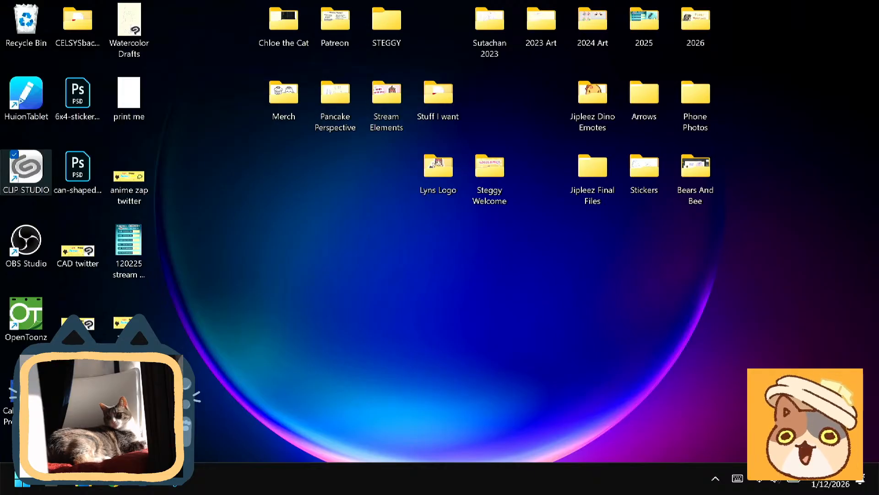
{"action": "double_click", "coordinate": [36, 165]}
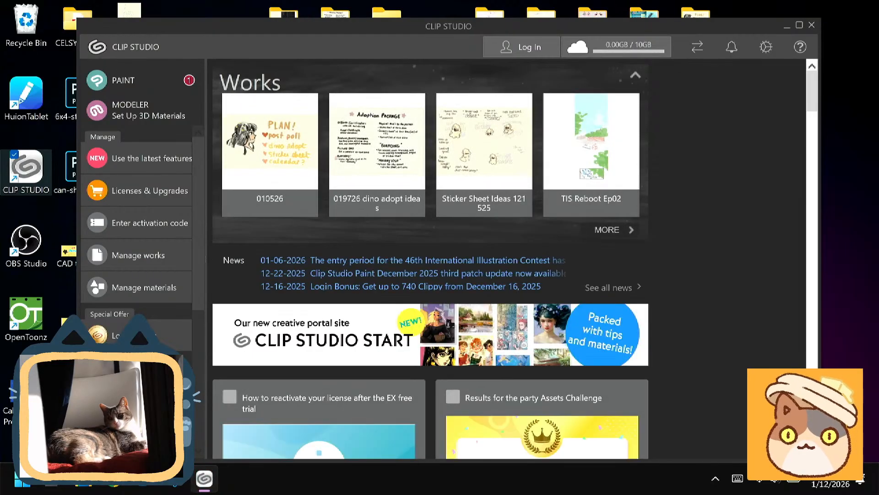
{"action": "left_click", "coordinate": [133, 256]}
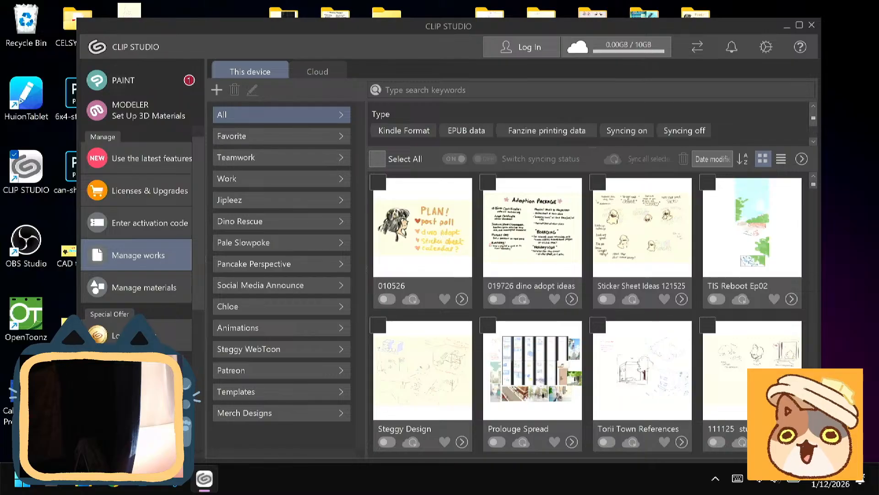
- Start PAINT from the CLIP STUDIO launcher and bring its window to the front
{"action": "left_click", "coordinate": [147, 77]}
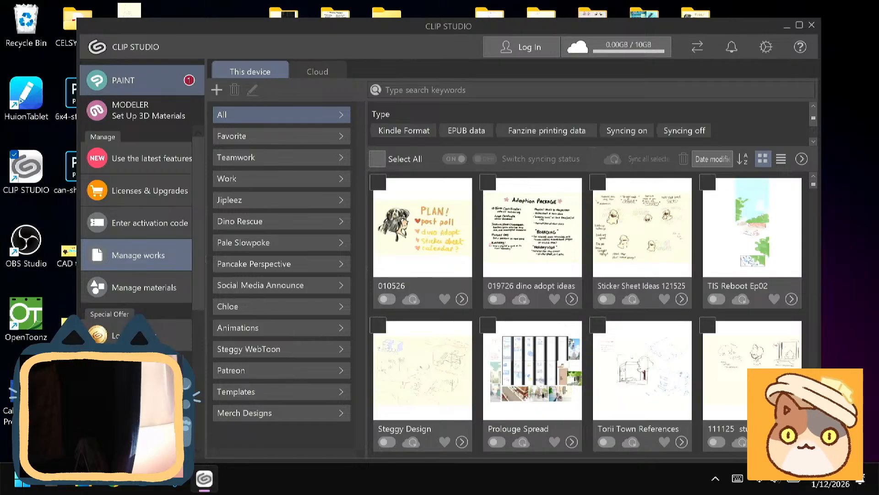
{"action": "left_click", "coordinate": [129, 85]}
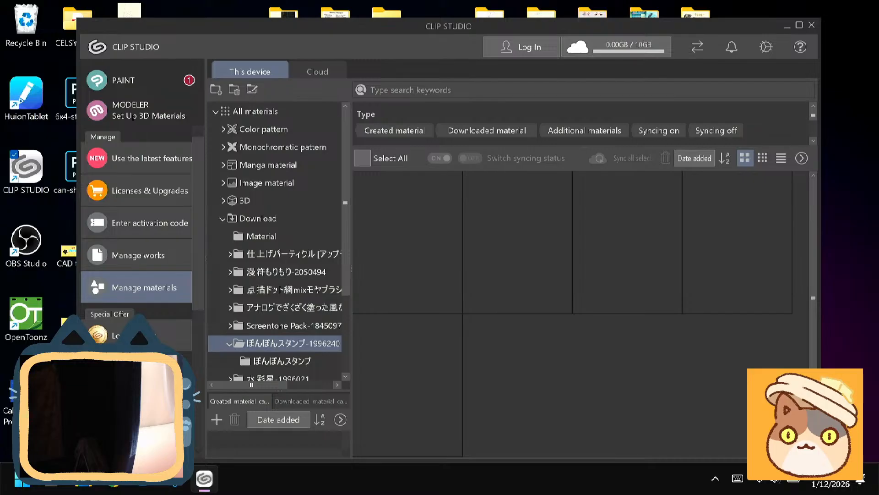
{"action": "left_click", "coordinate": [137, 255]}
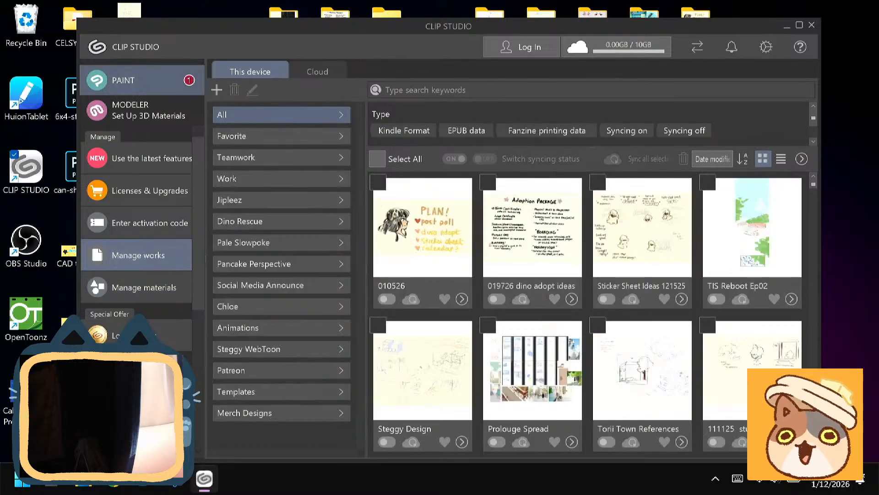
{"action": "left_click", "coordinate": [137, 81]}
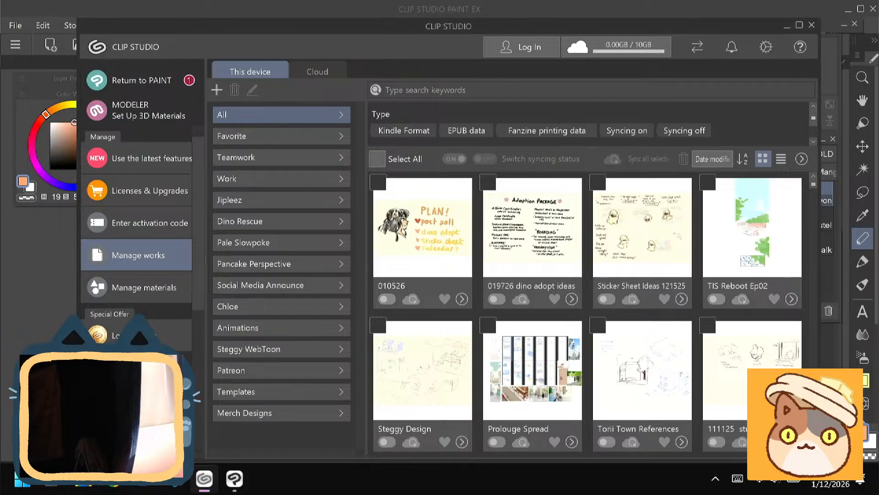
{"action": "left_click", "coordinate": [57, 272]}
- Create a new A4 illustration canvas with the file name "011226 week"
{"action": "left_click", "coordinate": [50, 44]}
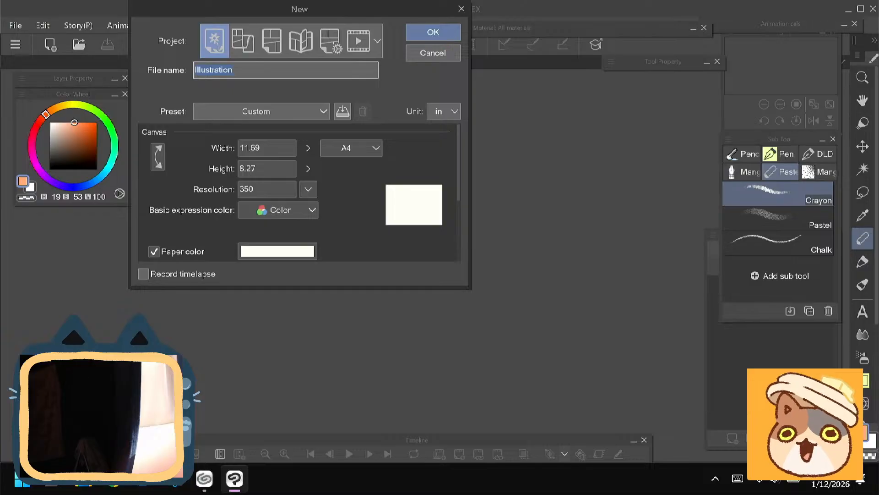
{"action": "key", "text": "BackSpace"}
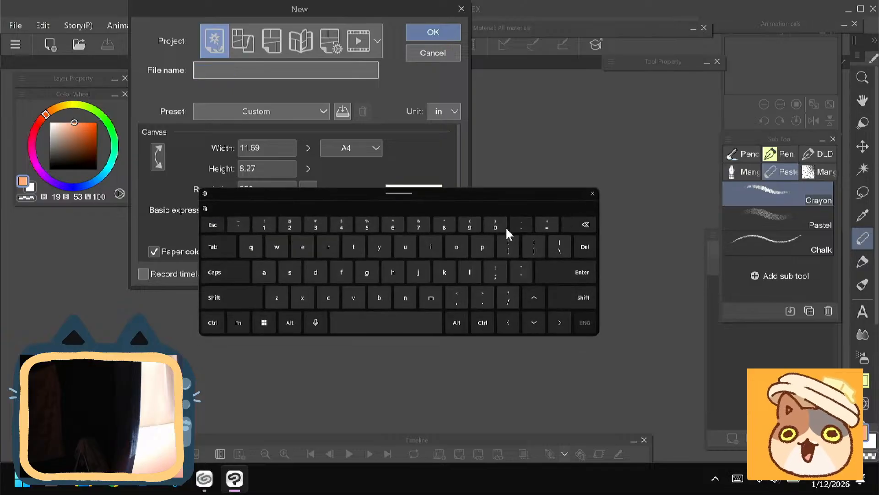
{"action": "left_click", "coordinate": [491, 224]}
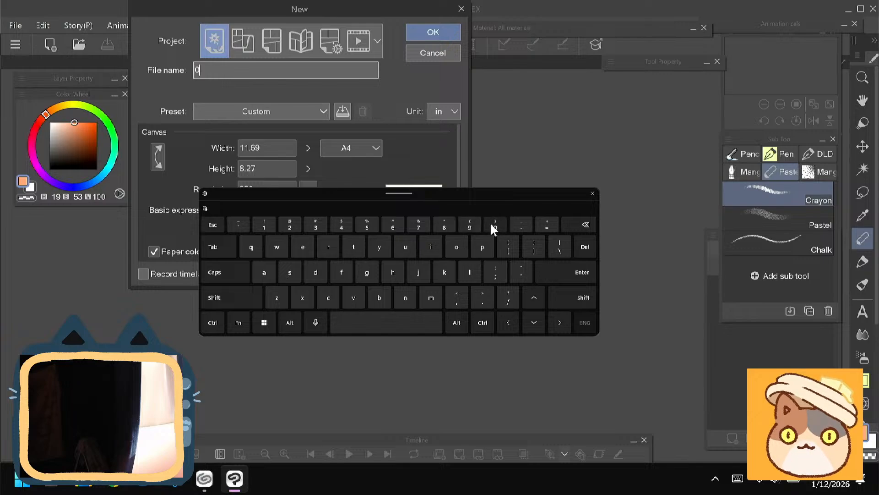
{"action": "left_click", "coordinate": [264, 225]}
{"action": "left_click", "coordinate": [271, 226]}
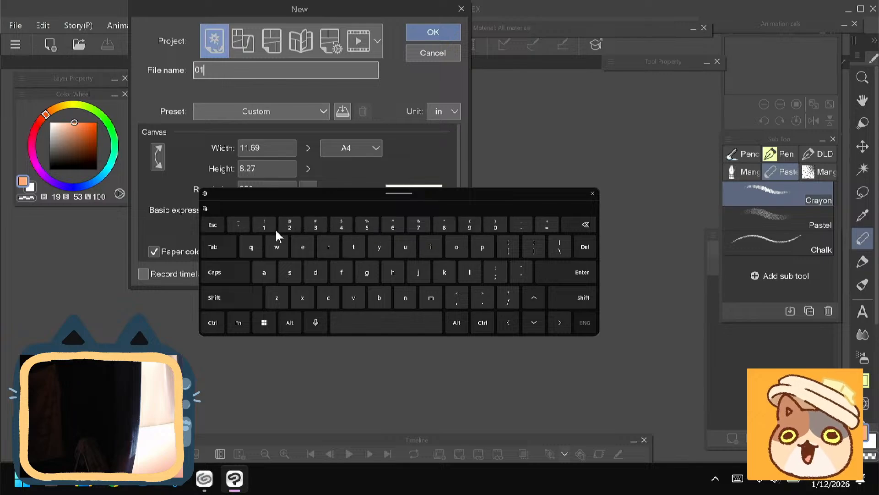
{"action": "left_click", "coordinate": [287, 225]}
{"action": "left_click", "coordinate": [289, 225]}
{"action": "left_click", "coordinate": [392, 226]}
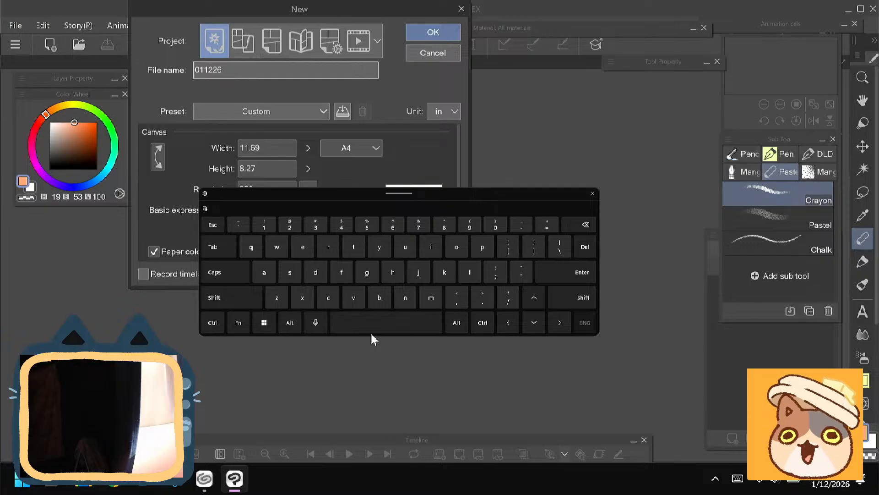
{"action": "left_click", "coordinate": [282, 245]}
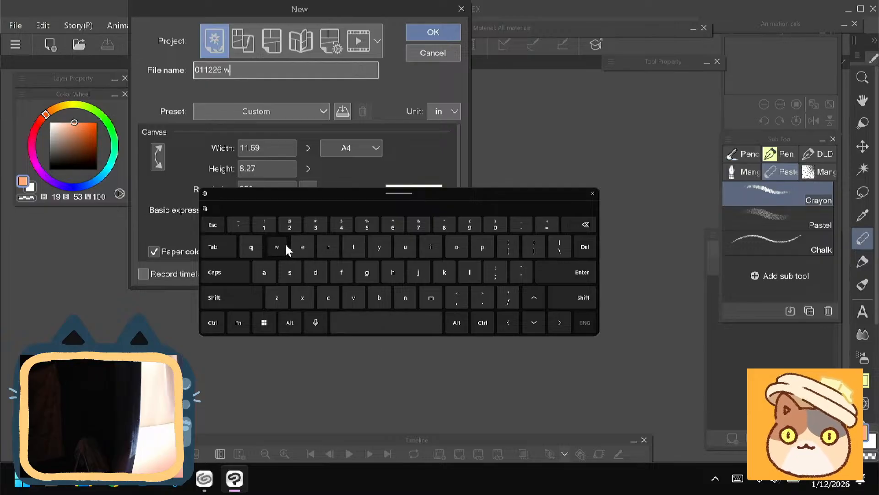
{"action": "left_click", "coordinate": [306, 245]}
{"action": "left_click", "coordinate": [308, 244]}
{"action": "left_click", "coordinate": [443, 273]}
{"action": "left_click", "coordinate": [578, 274]}
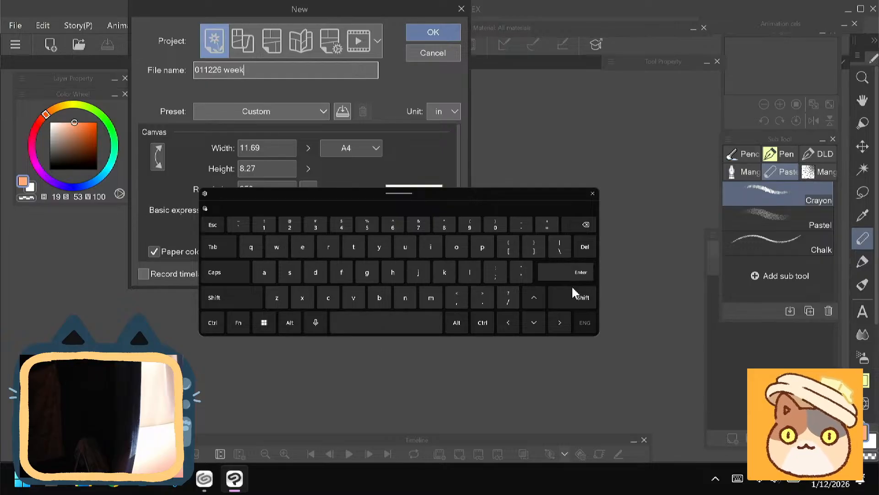
{"action": "left_click", "coordinate": [592, 193]}
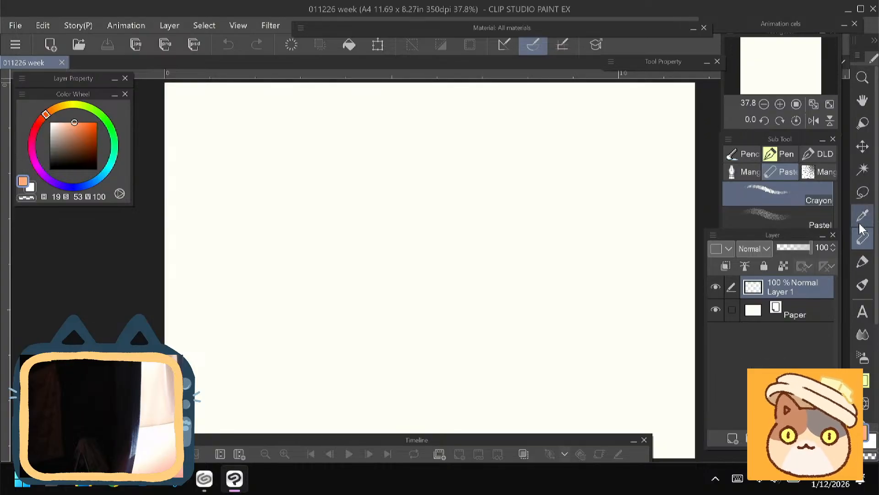
- Select the MOMO PEN, try a short test stroke on the canvas and clear it
{"action": "left_click", "coordinate": [786, 154]}
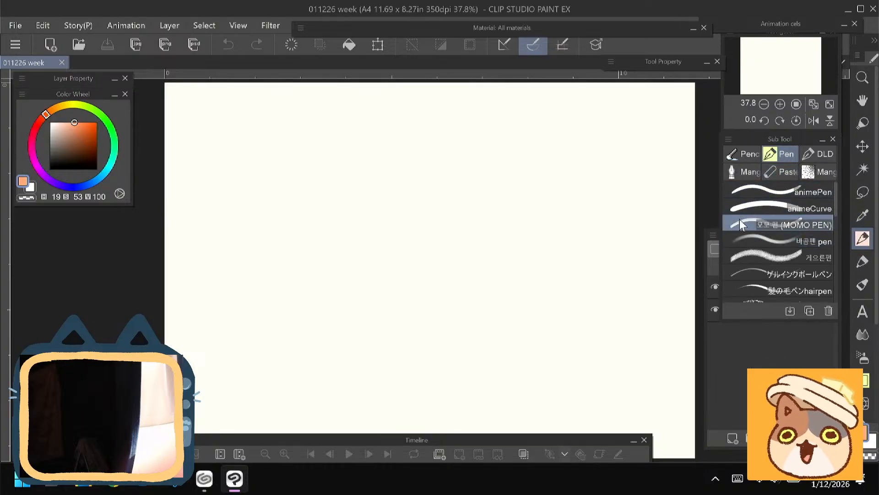
{"action": "mouse_move", "coordinate": [503, 175]}
{"action": "left_mouse_down"}
{"action": "mouse_move", "coordinate": [513, 202]}
{"action": "mouse_move", "coordinate": [444, 183]}
{"action": "left_mouse_up"}
{"action": "left_click", "coordinate": [296, 53]}
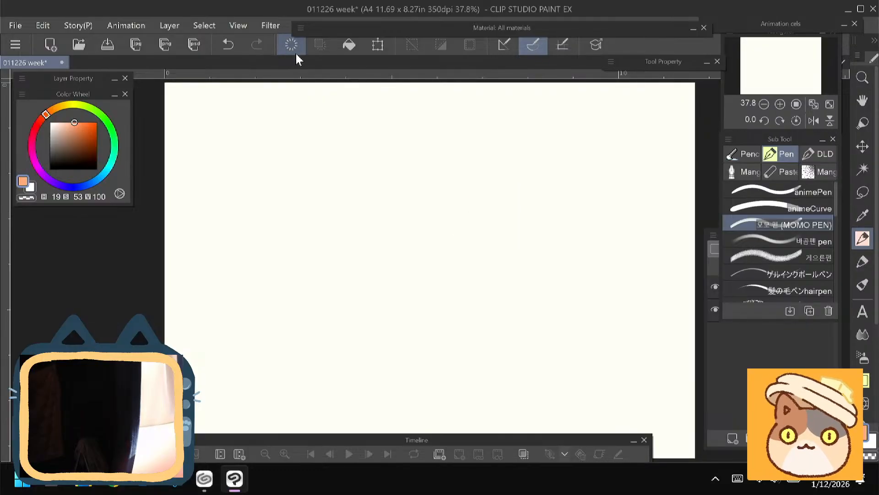
- Change the Paper layer's colour to pale cream FFFADC and make Layer 1 the active layer again
{"action": "left_click", "coordinate": [756, 360]}
{"action": "double_click", "coordinate": [753, 310]}
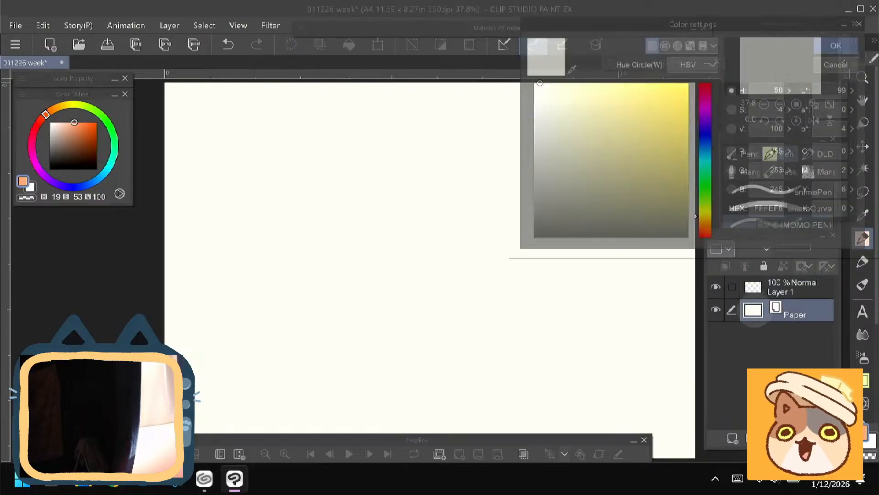
{"action": "left_click_drag", "start_coordinate": [534, 80], "coordinate": [542, 82]}
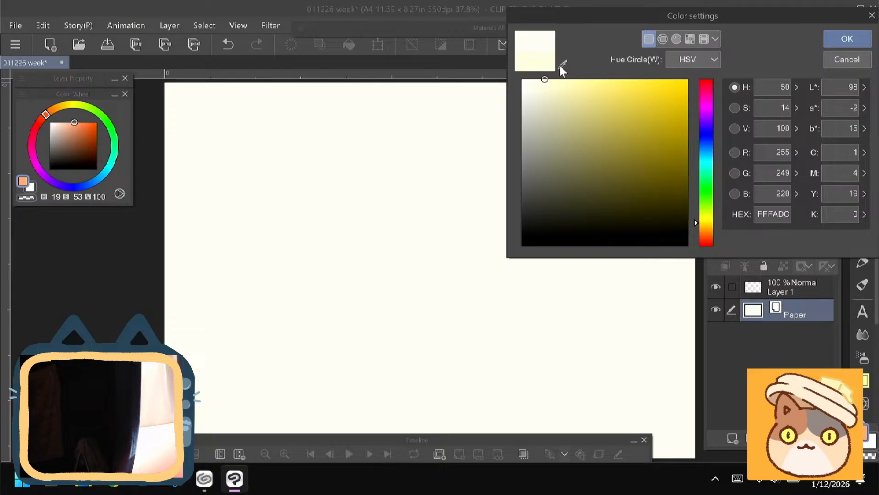
{"action": "left_click", "coordinate": [839, 40]}
{"action": "left_click", "coordinate": [799, 289]}
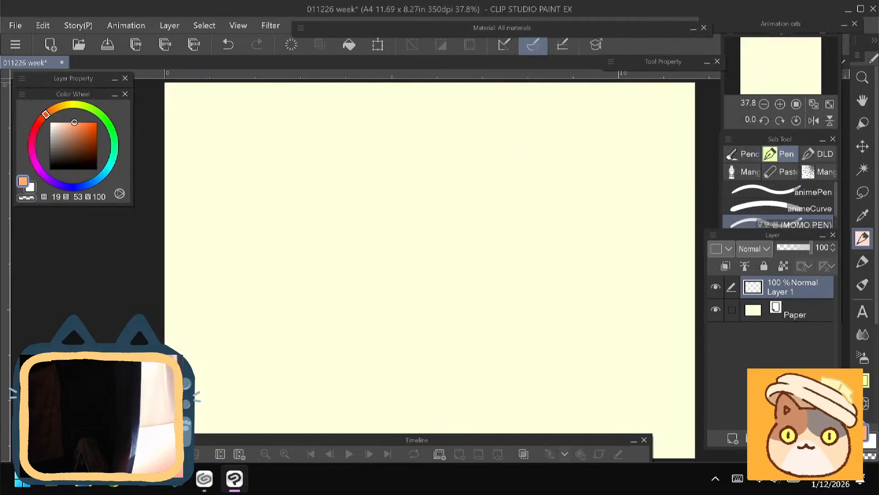
{"action": "scroll", "coordinate": [543, 226], "scroll_direction": "up", "scroll_amount": 2}
{"action": "mouse_move", "coordinate": [545, 214]}
{"action": "left_mouse_down"}
{"action": "mouse_move", "coordinate": [458, 188]}
{"action": "mouse_move", "coordinate": [549, 294]}
{"action": "left_mouse_up"}
{"action": "left_click", "coordinate": [288, 44]}
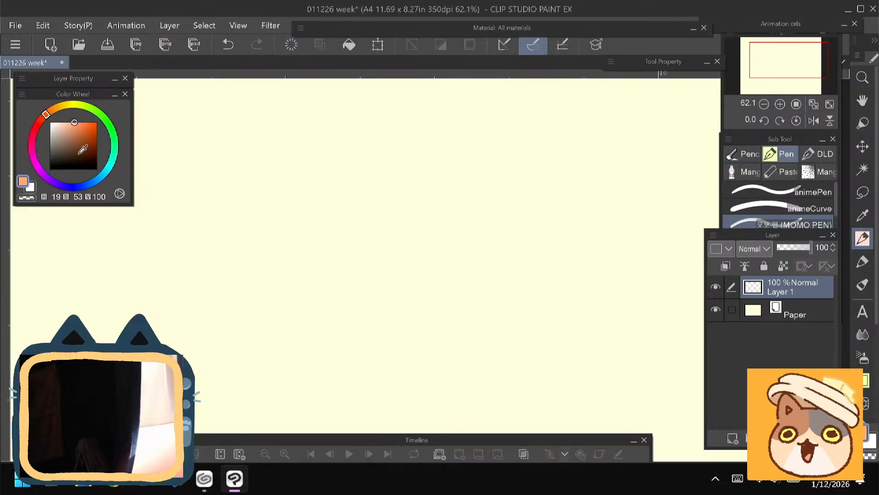
- Set the drawing colour to dark brown (H 19, S 61, V 25) and sketch the rounded outline of the head
{"action": "left_click_drag", "start_coordinate": [80, 148], "coordinate": [78, 158]}
{"action": "mouse_move", "coordinate": [524, 185]}
{"action": "left_mouse_down"}
{"action": "mouse_move", "coordinate": [438, 181]}
{"action": "mouse_move", "coordinate": [412, 221]}
{"action": "left_mouse_up"}
{"action": "mouse_move", "coordinate": [449, 157]}
{"action": "left_mouse_down"}
{"action": "mouse_move", "coordinate": [493, 152]}
{"action": "mouse_move", "coordinate": [523, 294]}
{"action": "mouse_move", "coordinate": [415, 176]}
{"action": "mouse_move", "coordinate": [402, 230]}
{"action": "left_mouse_up"}
{"action": "left_click_drag", "start_coordinate": [407, 188], "coordinate": [404, 243]}
{"action": "left_click_drag", "start_coordinate": [403, 244], "coordinate": [412, 275]}
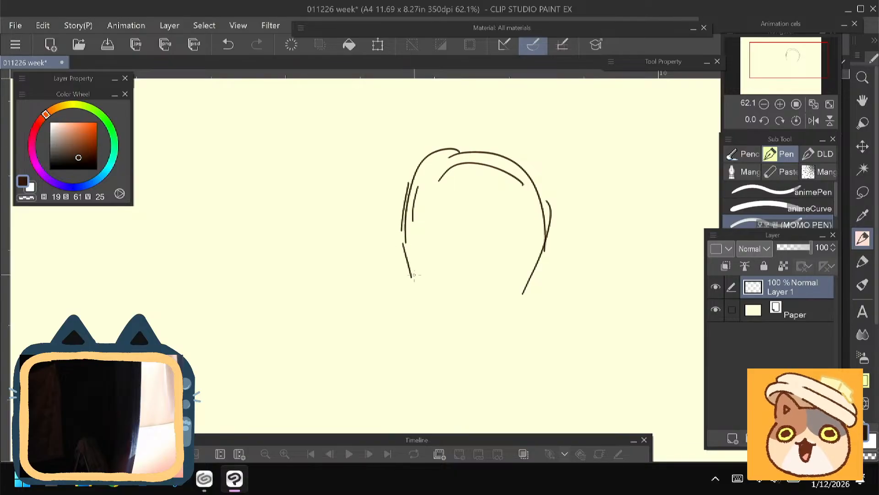
{"action": "left_click_drag", "start_coordinate": [401, 228], "coordinate": [405, 279]}
{"action": "left_click_drag", "start_coordinate": [409, 245], "coordinate": [428, 312]}
{"action": "mouse_move", "coordinate": [405, 273]}
{"action": "left_mouse_down"}
{"action": "mouse_move", "coordinate": [447, 311]}
{"action": "mouse_move", "coordinate": [532, 278]}
{"action": "left_mouse_up"}
- Add a vertical centre guideline down the face and two angled guidelines meeting at the forehead
{"action": "mouse_move", "coordinate": [474, 198]}
{"action": "left_mouse_down"}
{"action": "mouse_move", "coordinate": [457, 306]}
{"action": "mouse_move", "coordinate": [480, 269]}
{"action": "left_mouse_up"}
{"action": "key", "text": "ctrl+minus"}
{"action": "left_click_drag", "start_coordinate": [474, 175], "coordinate": [524, 168]}
{"action": "mouse_move", "coordinate": [430, 141]}
{"action": "left_mouse_down"}
{"action": "mouse_move", "coordinate": [470, 172]}
{"action": "mouse_move", "coordinate": [478, 129]}
{"action": "left_mouse_up"}
- Sketch the torso below the head with two curved sides, a bowed lower edge and an oval top at the shoulders
{"action": "mouse_move", "coordinate": [393, 242]}
{"action": "left_mouse_down"}
{"action": "mouse_move", "coordinate": [371, 305]}
{"action": "mouse_move", "coordinate": [383, 316]}
{"action": "left_mouse_up"}
{"action": "left_click_drag", "start_coordinate": [499, 248], "coordinate": [514, 327]}
{"action": "mouse_move", "coordinate": [497, 249]}
{"action": "left_mouse_down"}
{"action": "mouse_move", "coordinate": [509, 309]}
{"action": "mouse_move", "coordinate": [453, 326]}
{"action": "left_mouse_up"}
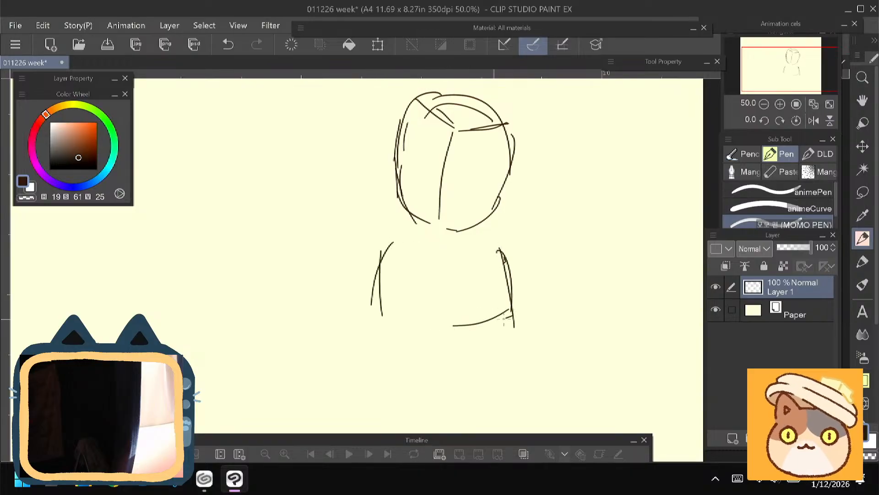
{"action": "mouse_move", "coordinate": [508, 316]}
{"action": "left_mouse_down"}
{"action": "mouse_move", "coordinate": [395, 320]}
{"action": "mouse_move", "coordinate": [367, 299]}
{"action": "left_mouse_up"}
{"action": "mouse_move", "coordinate": [414, 342]}
{"action": "left_mouse_down"}
{"action": "mouse_move", "coordinate": [358, 298]}
{"action": "mouse_move", "coordinate": [355, 280]}
{"action": "left_mouse_up"}
{"action": "mouse_move", "coordinate": [393, 235]}
{"action": "left_mouse_down"}
{"action": "mouse_move", "coordinate": [370, 268]}
{"action": "mouse_move", "coordinate": [404, 236]}
{"action": "mouse_move", "coordinate": [429, 249]}
{"action": "left_mouse_up"}
{"action": "mouse_move", "coordinate": [393, 239]}
{"action": "left_mouse_down"}
{"action": "mouse_move", "coordinate": [429, 241]}
{"action": "mouse_move", "coordinate": [419, 258]}
{"action": "left_mouse_up"}
{"action": "mouse_move", "coordinate": [499, 249]}
{"action": "left_mouse_down"}
{"action": "mouse_move", "coordinate": [455, 263]}
{"action": "mouse_move", "coordinate": [407, 249]}
{"action": "mouse_move", "coordinate": [401, 236]}
{"action": "mouse_move", "coordinate": [410, 264]}
{"action": "mouse_move", "coordinate": [411, 218]}
{"action": "left_mouse_up"}
- Sketch both legs extending down from the torso's lower edge, with short crease marks at the hips
{"action": "scroll", "coordinate": [351, 234], "scroll_direction": "down", "scroll_amount": 2}
{"action": "left_click_drag", "start_coordinate": [407, 285], "coordinate": [436, 398]}
{"action": "left_click_drag", "start_coordinate": [409, 295], "coordinate": [422, 390]}
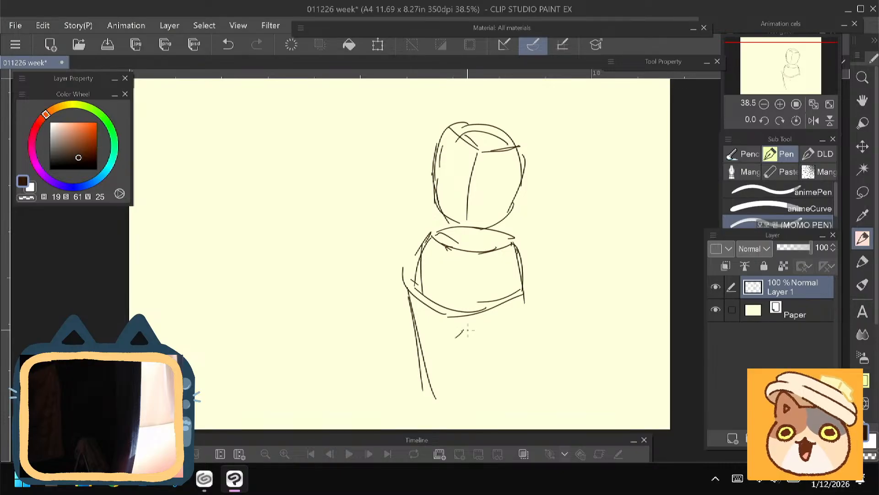
{"action": "left_click_drag", "start_coordinate": [484, 310], "coordinate": [456, 338]}
{"action": "mouse_move", "coordinate": [523, 289]}
{"action": "left_mouse_down"}
{"action": "mouse_move", "coordinate": [487, 333]}
{"action": "mouse_move", "coordinate": [501, 403]}
{"action": "left_mouse_up"}
{"action": "left_click_drag", "start_coordinate": [518, 311], "coordinate": [512, 321]}
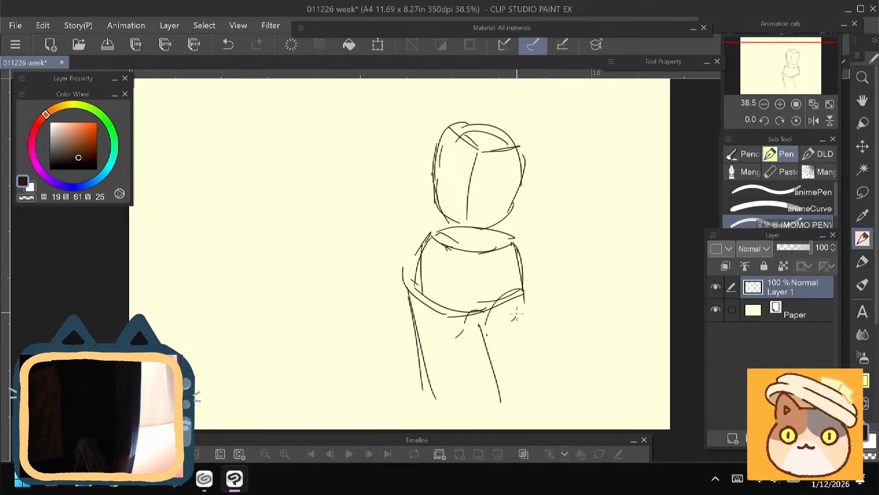
{"action": "left_click_drag", "start_coordinate": [522, 287], "coordinate": [535, 406]}
{"action": "left_click_drag", "start_coordinate": [526, 307], "coordinate": [534, 391]}
{"action": "mouse_move", "coordinate": [470, 313]}
{"action": "left_mouse_down"}
{"action": "mouse_move", "coordinate": [508, 414]}
{"action": "mouse_move", "coordinate": [468, 387]}
{"action": "left_mouse_up"}
{"action": "left_click_drag", "start_coordinate": [467, 321], "coordinate": [461, 386]}
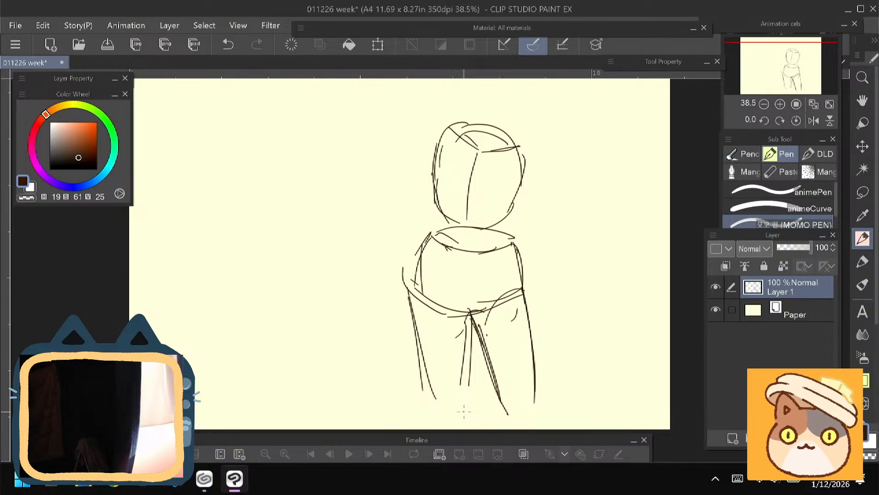
- Sketch a rounded form on each side of the head and a bent arm joining the right-hand form to the torso
{"action": "mouse_move", "coordinate": [521, 146]}
{"action": "left_mouse_down"}
{"action": "mouse_move", "coordinate": [506, 151]}
{"action": "mouse_move", "coordinate": [483, 208]}
{"action": "mouse_move", "coordinate": [506, 158]}
{"action": "mouse_move", "coordinate": [513, 192]}
{"action": "left_mouse_up"}
{"action": "left_click_drag", "start_coordinate": [422, 138], "coordinate": [414, 158]}
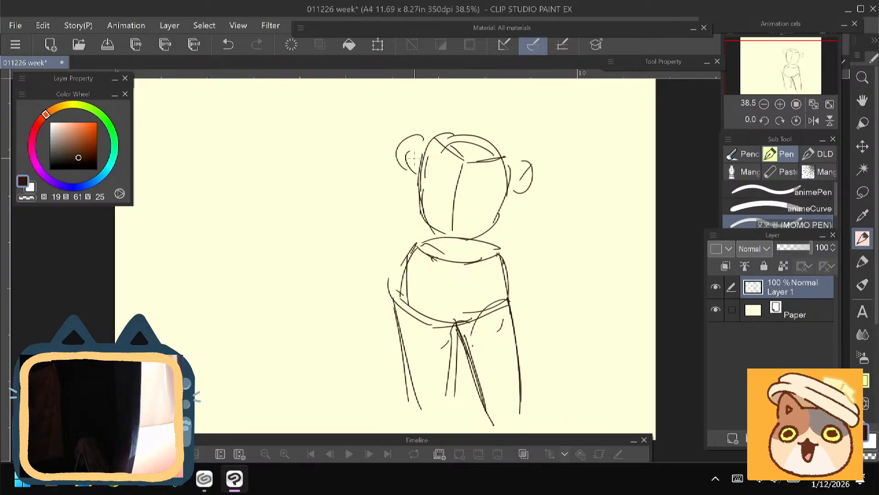
{"action": "left_click_drag", "start_coordinate": [477, 195], "coordinate": [486, 161]}
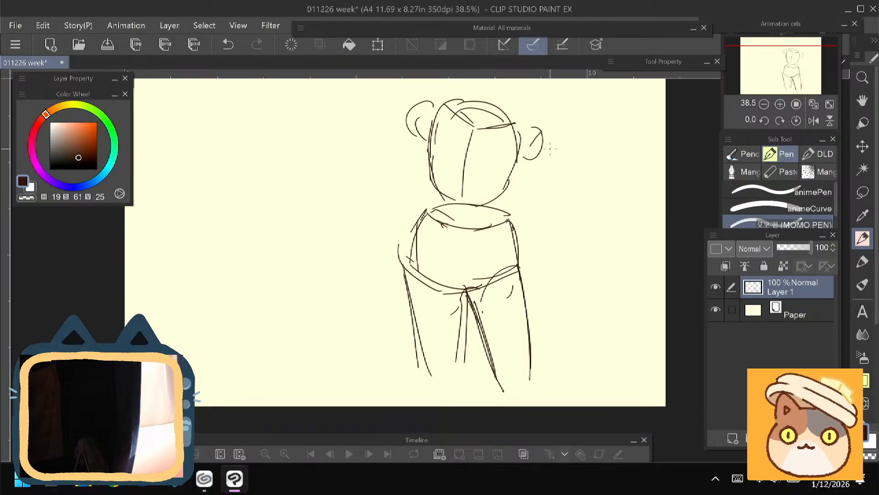
{"action": "left_click_drag", "start_coordinate": [539, 128], "coordinate": [588, 194]}
{"action": "mouse_move", "coordinate": [523, 156]}
{"action": "left_mouse_down"}
{"action": "mouse_move", "coordinate": [562, 194]}
{"action": "mouse_move", "coordinate": [583, 186]}
{"action": "mouse_move", "coordinate": [559, 193]}
{"action": "mouse_move", "coordinate": [518, 242]}
{"action": "left_mouse_up"}
{"action": "left_click_drag", "start_coordinate": [564, 202], "coordinate": [534, 214]}
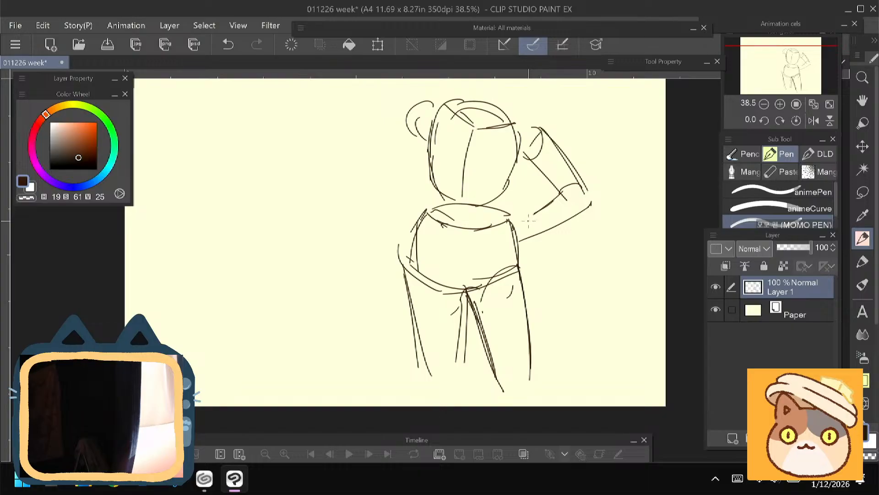
- Sketch the other arm reaching outward from the rounded form left of the head and bending upward
{"action": "left_click_drag", "start_coordinate": [374, 121], "coordinate": [428, 217]}
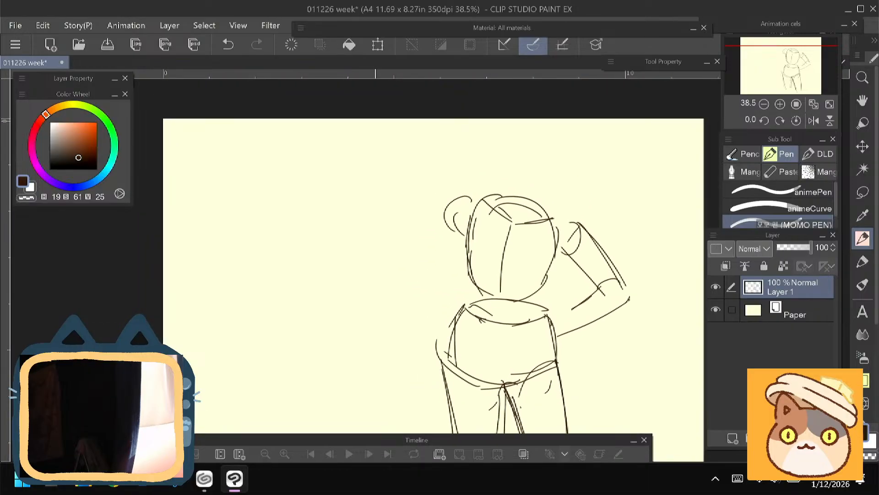
{"action": "mouse_move", "coordinate": [468, 197]}
{"action": "left_mouse_down"}
{"action": "mouse_move", "coordinate": [408, 215]}
{"action": "mouse_move", "coordinate": [395, 233]}
{"action": "left_mouse_up"}
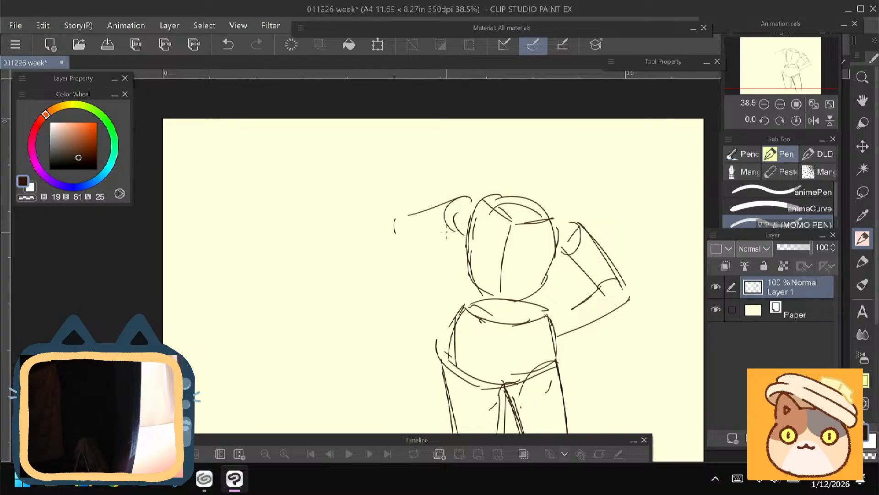
{"action": "left_click_drag", "start_coordinate": [467, 226], "coordinate": [396, 241]}
{"action": "left_click_drag", "start_coordinate": [389, 221], "coordinate": [387, 238]}
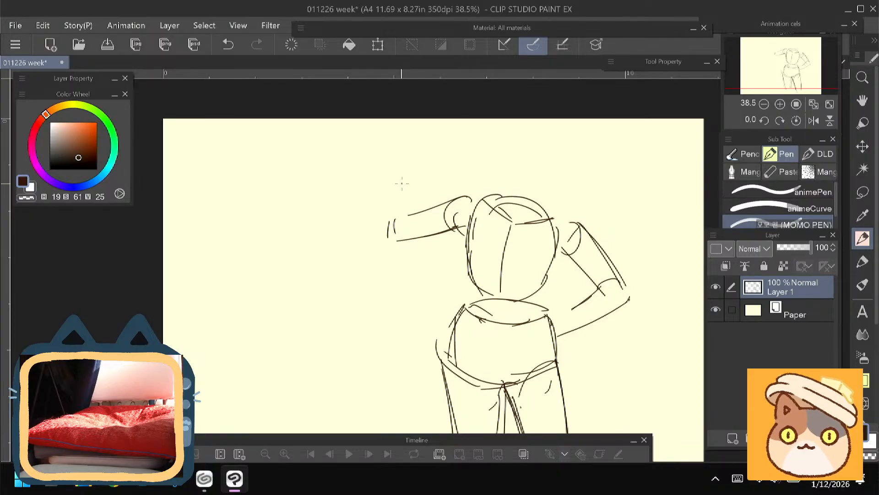
{"action": "left_click_drag", "start_coordinate": [415, 162], "coordinate": [387, 225]}
{"action": "mouse_move", "coordinate": [423, 171]}
{"action": "left_mouse_down"}
{"action": "mouse_move", "coordinate": [415, 230]}
{"action": "mouse_move", "coordinate": [405, 233]}
{"action": "mouse_move", "coordinate": [407, 176]}
{"action": "mouse_move", "coordinate": [386, 226]}
{"action": "left_mouse_up"}
{"action": "scroll", "coordinate": [382, 218], "scroll_direction": "down", "scroll_amount": 3}
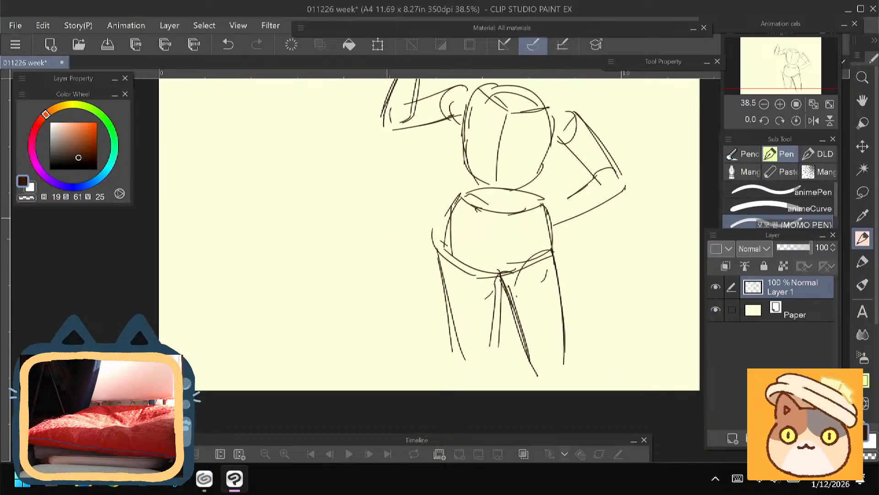
- Scale the whole figure sketch down and move it toward the middle of the canvas
{"action": "key", "text": "ctrl+t"}
{"action": "left_click_drag", "start_coordinate": [377, 410], "coordinate": [418, 357]}
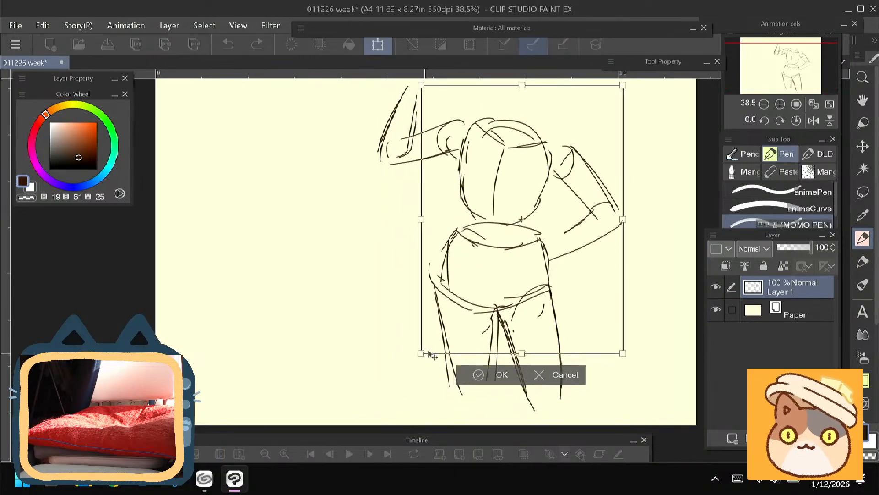
{"action": "left_click_drag", "start_coordinate": [445, 273], "coordinate": [388, 342]}
{"action": "key", "text": "Return"}
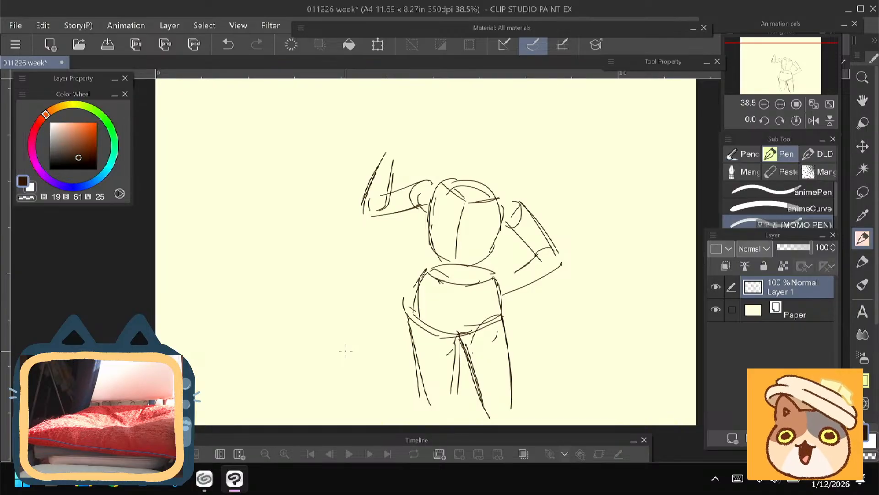
- Draw a wrist line on the arm bent toward the hip and round off the raised forearm's open end
{"action": "mouse_move", "coordinate": [500, 283]}
{"action": "left_mouse_down"}
{"action": "mouse_move", "coordinate": [536, 258]}
{"action": "mouse_move", "coordinate": [505, 292]}
{"action": "left_mouse_up"}
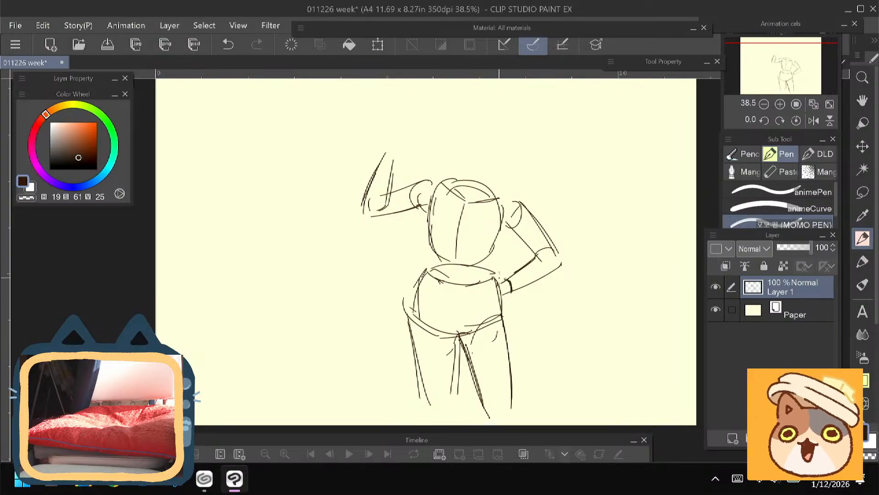
{"action": "mouse_move", "coordinate": [385, 150]}
{"action": "left_mouse_down"}
{"action": "mouse_move", "coordinate": [383, 196]}
{"action": "mouse_move", "coordinate": [386, 147]}
{"action": "mouse_move", "coordinate": [361, 199]}
{"action": "left_mouse_up"}
- Sketch waist curves joining the chest to the pelvis and darken the outer contour of the left-hand hip and thigh
{"action": "left_click_drag", "start_coordinate": [296, 254], "coordinate": [282, 234]}
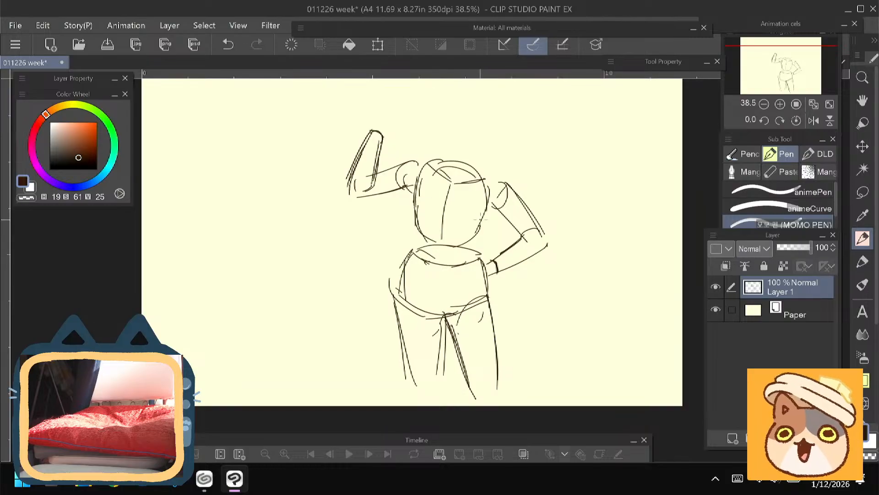
{"action": "left_click_drag", "start_coordinate": [490, 206], "coordinate": [475, 236]}
{"action": "mouse_move", "coordinate": [489, 208]}
{"action": "left_mouse_down"}
{"action": "mouse_move", "coordinate": [474, 237]}
{"action": "mouse_move", "coordinate": [489, 280]}
{"action": "left_mouse_up"}
{"action": "left_click_drag", "start_coordinate": [494, 205], "coordinate": [472, 246]}
{"action": "left_click_drag", "start_coordinate": [414, 188], "coordinate": [416, 254]}
{"action": "mouse_move", "coordinate": [420, 212]}
{"action": "left_mouse_down"}
{"action": "mouse_move", "coordinate": [415, 251]}
{"action": "mouse_move", "coordinate": [394, 284]}
{"action": "left_mouse_up"}
{"action": "left_click_drag", "start_coordinate": [412, 248], "coordinate": [389, 304]}
{"action": "left_click_drag", "start_coordinate": [392, 270], "coordinate": [407, 349]}
{"action": "left_click_drag", "start_coordinate": [397, 319], "coordinate": [411, 383]}
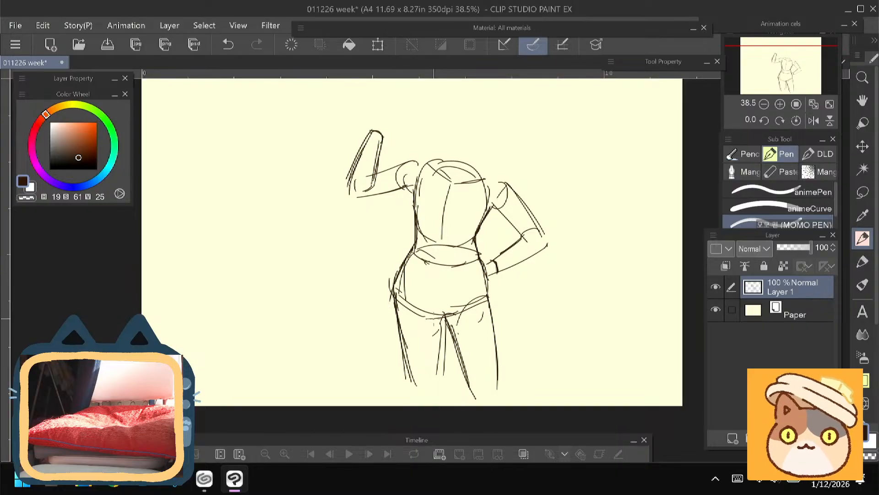
- Darken the pelvis's curved lower edge and close both thighs at their lower ends with rounded strokes
{"action": "left_click_drag", "start_coordinate": [444, 313], "coordinate": [419, 319]}
{"action": "left_click_drag", "start_coordinate": [396, 295], "coordinate": [435, 321]}
{"action": "left_click_drag", "start_coordinate": [486, 297], "coordinate": [450, 320]}
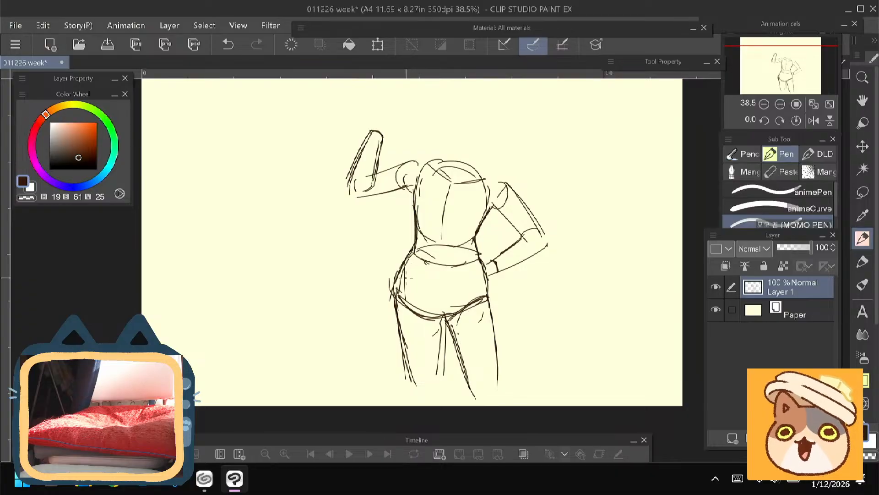
{"action": "mouse_move", "coordinate": [407, 382]}
{"action": "left_mouse_down"}
{"action": "mouse_move", "coordinate": [423, 392]}
{"action": "mouse_move", "coordinate": [442, 377]}
{"action": "mouse_move", "coordinate": [498, 381]}
{"action": "mouse_move", "coordinate": [459, 366]}
{"action": "left_mouse_up"}
{"action": "left_click_drag", "start_coordinate": [496, 362], "coordinate": [493, 332]}
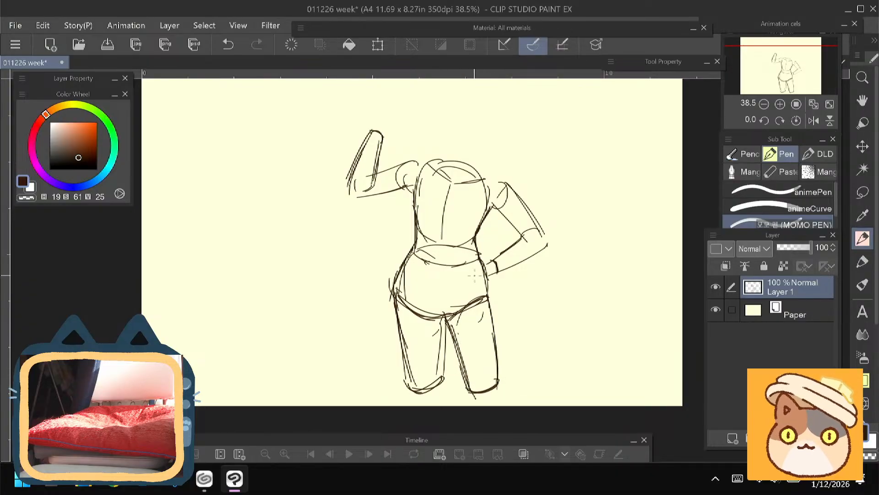
- Sketch an open hand with spread fingers at the wrist of the raised arm
{"action": "mouse_move", "coordinate": [340, 276]}
{"action": "left_mouse_down"}
{"action": "mouse_move", "coordinate": [326, 322]}
{"action": "mouse_move", "coordinate": [316, 276]}
{"action": "mouse_move", "coordinate": [334, 324]}
{"action": "left_mouse_up"}
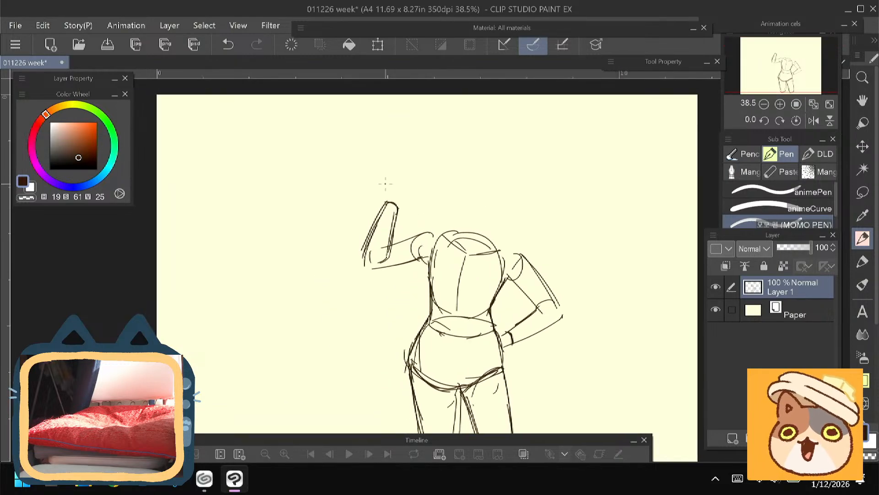
{"action": "left_click_drag", "start_coordinate": [379, 182], "coordinate": [381, 195]}
{"action": "left_click_drag", "start_coordinate": [401, 186], "coordinate": [397, 207]}
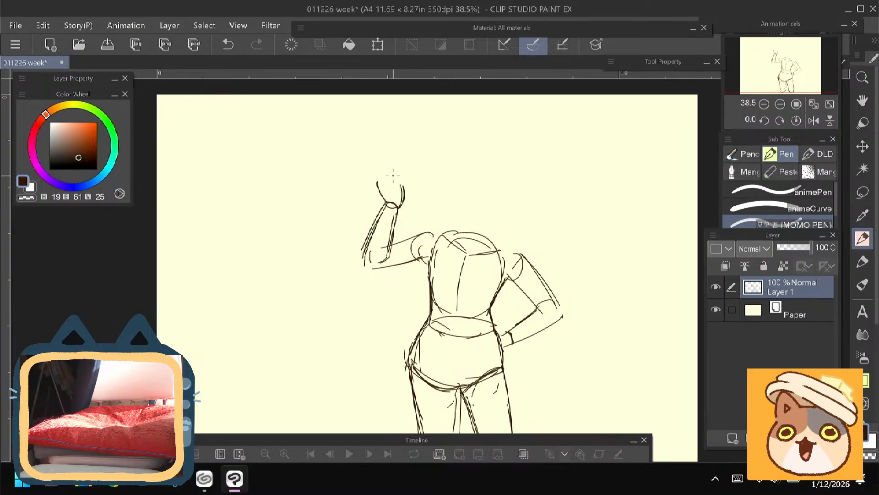
{"action": "left_click_drag", "start_coordinate": [396, 179], "coordinate": [408, 171]}
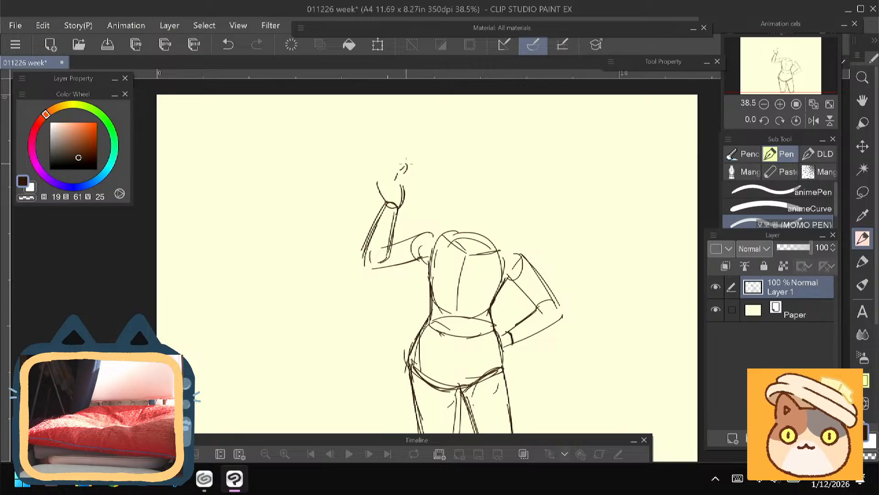
{"action": "left_click_drag", "start_coordinate": [405, 163], "coordinate": [399, 193]}
{"action": "mouse_move", "coordinate": [388, 157]}
{"action": "left_mouse_down"}
{"action": "mouse_move", "coordinate": [395, 176]}
{"action": "mouse_move", "coordinate": [371, 170]}
{"action": "mouse_move", "coordinate": [373, 160]}
{"action": "mouse_move", "coordinate": [380, 176]}
{"action": "left_mouse_up"}
- Erase the extra inner line along the pelvis's left side and sketch a vertical centre line down the pelvis
{"action": "left_click_drag", "start_coordinate": [297, 282], "coordinate": [275, 220]}
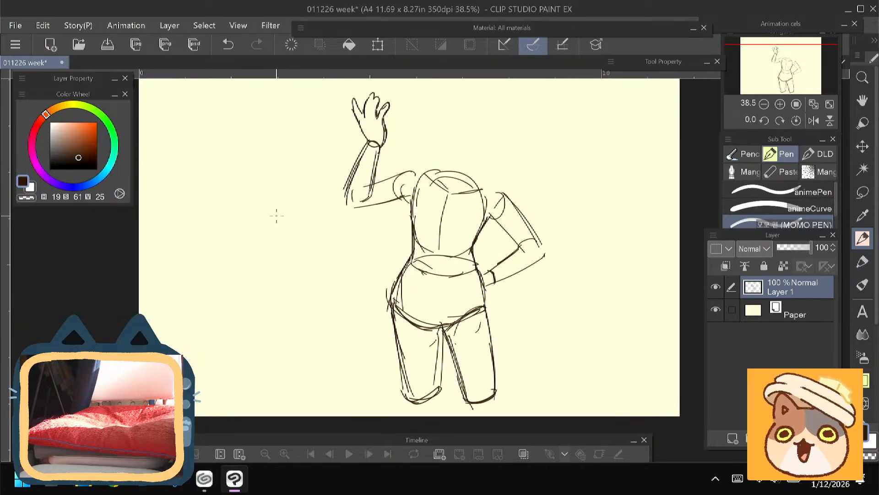
{"action": "key", "text": "e"}
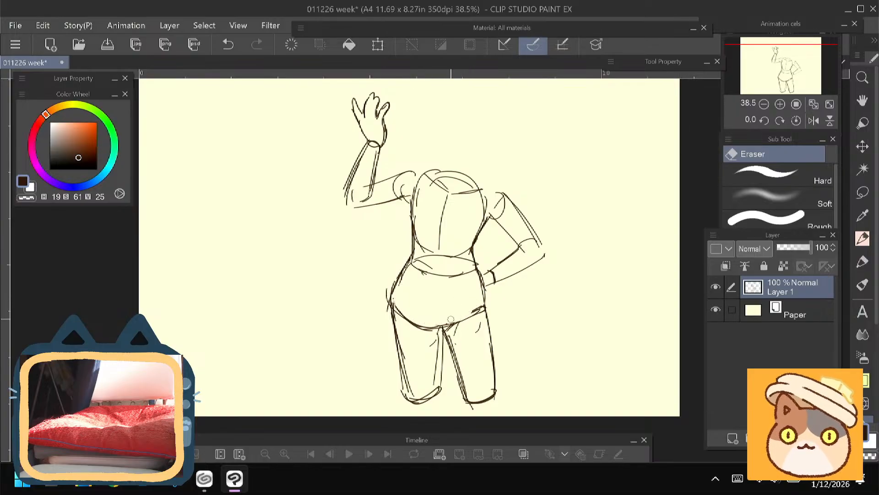
{"action": "key", "text": "p"}
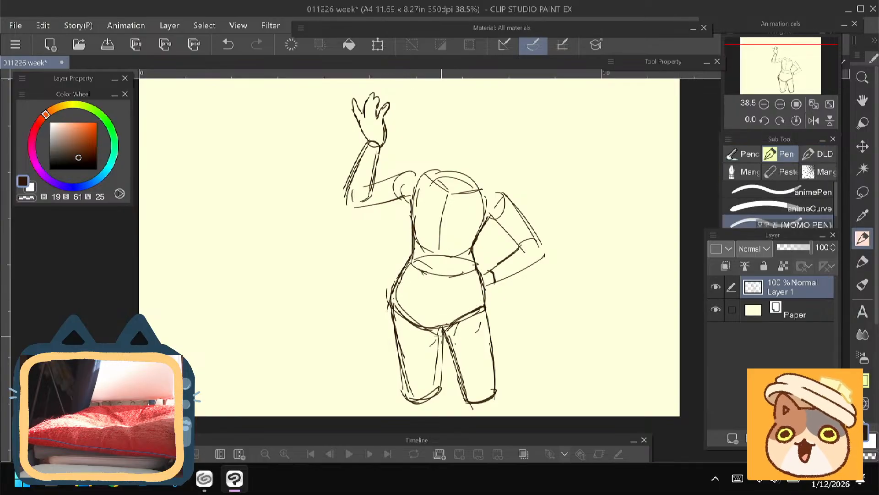
{"action": "left_click_drag", "start_coordinate": [315, 309], "coordinate": [311, 325]}
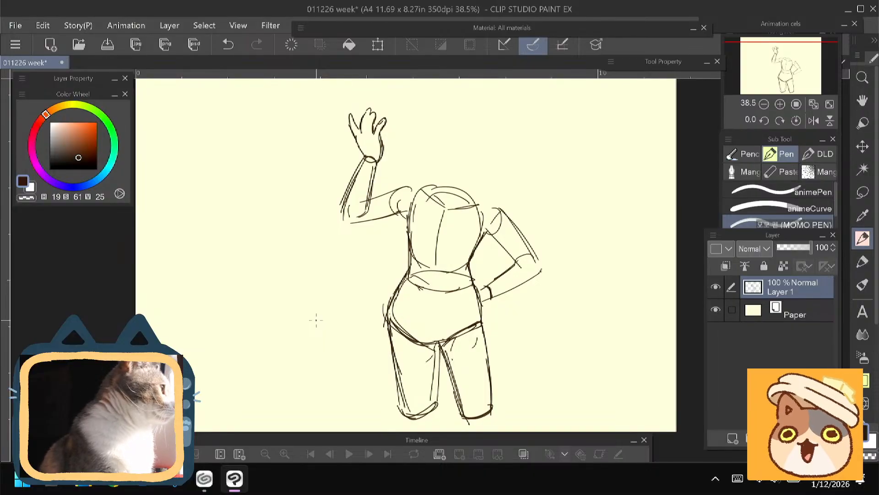
{"action": "left_click_drag", "start_coordinate": [433, 274], "coordinate": [428, 344]}
- Sketch an egg-shaped head outline above the chest, built from several overlapping curved strokes
{"action": "mouse_move", "coordinate": [320, 209]}
{"action": "left_mouse_down"}
{"action": "mouse_move", "coordinate": [312, 177]}
{"action": "mouse_move", "coordinate": [316, 236]}
{"action": "mouse_move", "coordinate": [302, 253]}
{"action": "left_mouse_up"}
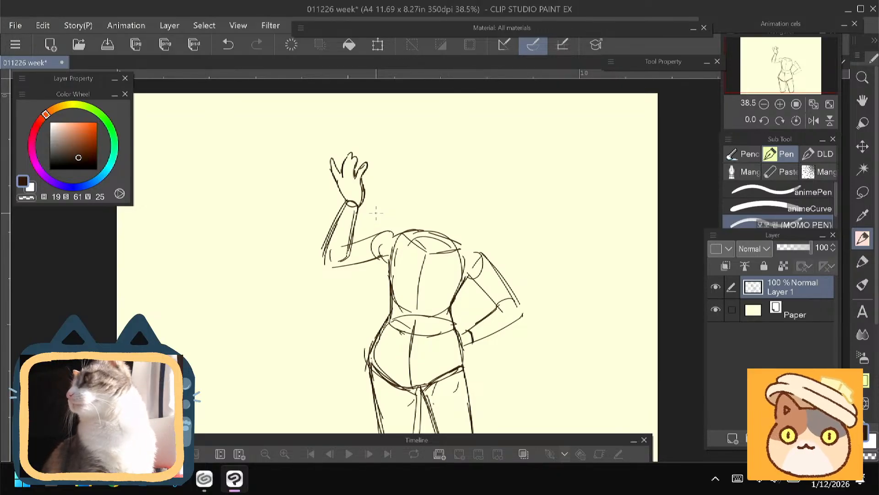
{"action": "mouse_move", "coordinate": [376, 212]}
{"action": "left_mouse_down"}
{"action": "mouse_move", "coordinate": [392, 180]}
{"action": "mouse_move", "coordinate": [361, 210]}
{"action": "left_mouse_up"}
{"action": "scroll", "coordinate": [285, 255], "scroll_direction": "up", "scroll_amount": 2}
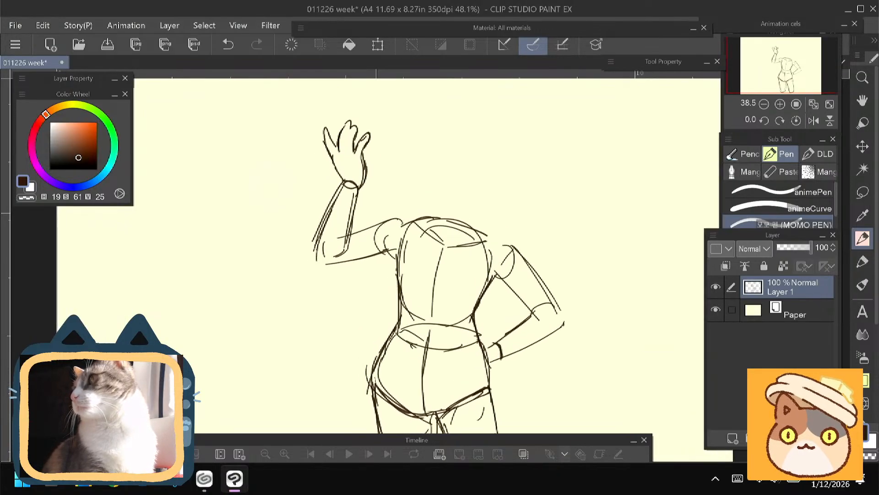
{"action": "mouse_move", "coordinate": [456, 190]}
{"action": "left_mouse_down"}
{"action": "mouse_move", "coordinate": [448, 177]}
{"action": "mouse_move", "coordinate": [389, 180]}
{"action": "mouse_move", "coordinate": [424, 159]}
{"action": "mouse_move", "coordinate": [450, 226]}
{"action": "mouse_move", "coordinate": [432, 245]}
{"action": "left_mouse_up"}
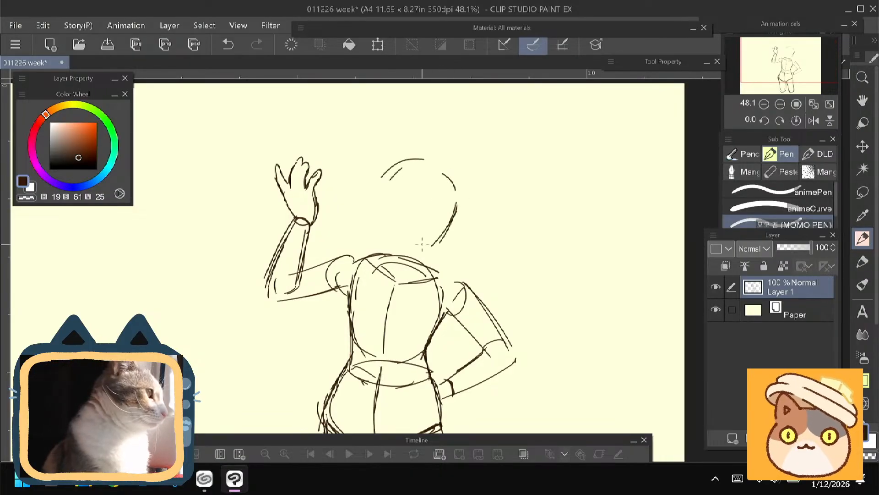
{"action": "mouse_move", "coordinate": [434, 162]}
{"action": "left_mouse_down"}
{"action": "mouse_move", "coordinate": [393, 159]}
{"action": "mouse_move", "coordinate": [379, 178]}
{"action": "mouse_move", "coordinate": [373, 207]}
{"action": "left_mouse_up"}
{"action": "left_click_drag", "start_coordinate": [387, 169], "coordinate": [376, 190]}
{"action": "left_click_drag", "start_coordinate": [422, 158], "coordinate": [451, 233]}
{"action": "left_click_drag", "start_coordinate": [457, 195], "coordinate": [440, 239]}
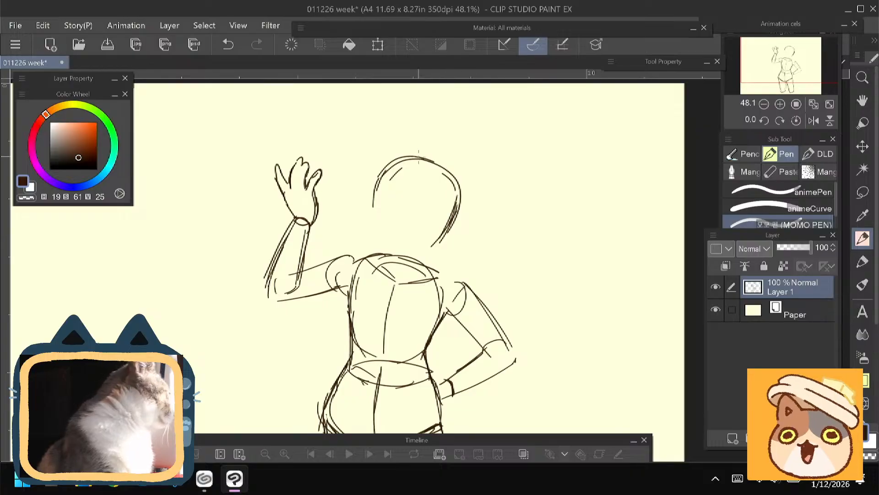
{"action": "mouse_move", "coordinate": [418, 157]}
{"action": "left_mouse_down"}
{"action": "mouse_move", "coordinate": [431, 233]}
{"action": "mouse_move", "coordinate": [423, 248]}
{"action": "mouse_move", "coordinate": [406, 251]}
{"action": "left_mouse_up"}
{"action": "left_click_drag", "start_coordinate": [440, 243], "coordinate": [406, 253]}
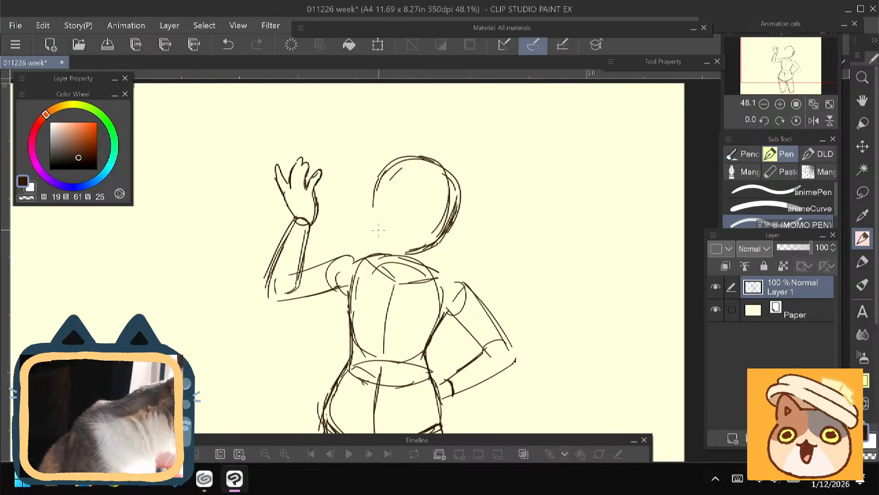
{"action": "mouse_move", "coordinate": [374, 196]}
{"action": "left_mouse_down"}
{"action": "mouse_move", "coordinate": [377, 234]}
{"action": "mouse_move", "coordinate": [400, 255]}
{"action": "left_mouse_up"}
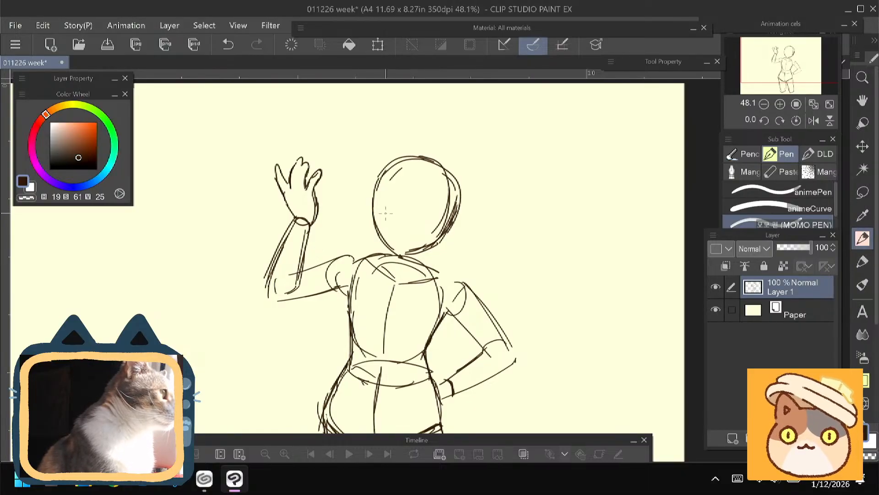
- Darken both sides of the head outline and erase the extra inner curve along its right side
{"action": "left_click_drag", "start_coordinate": [393, 160], "coordinate": [374, 220]}
{"action": "left_click_drag", "start_coordinate": [382, 188], "coordinate": [377, 242]}
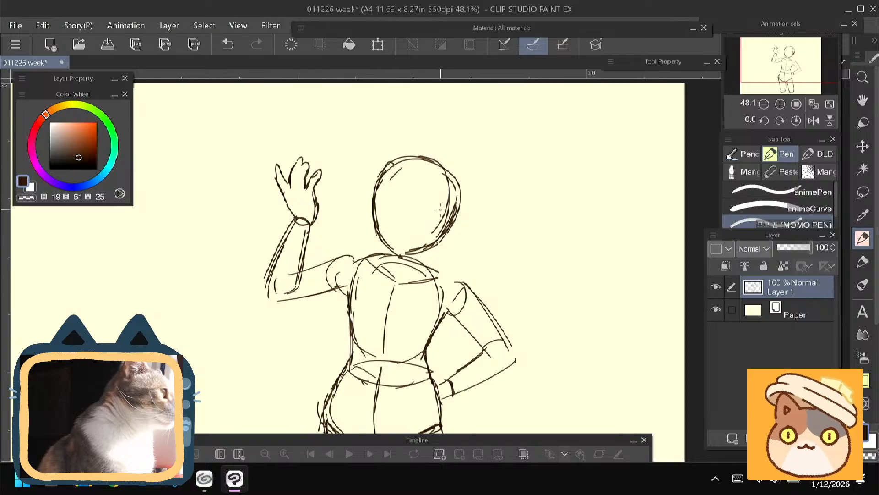
{"action": "left_click_drag", "start_coordinate": [458, 192], "coordinate": [446, 229]}
{"action": "key", "text": "e"}
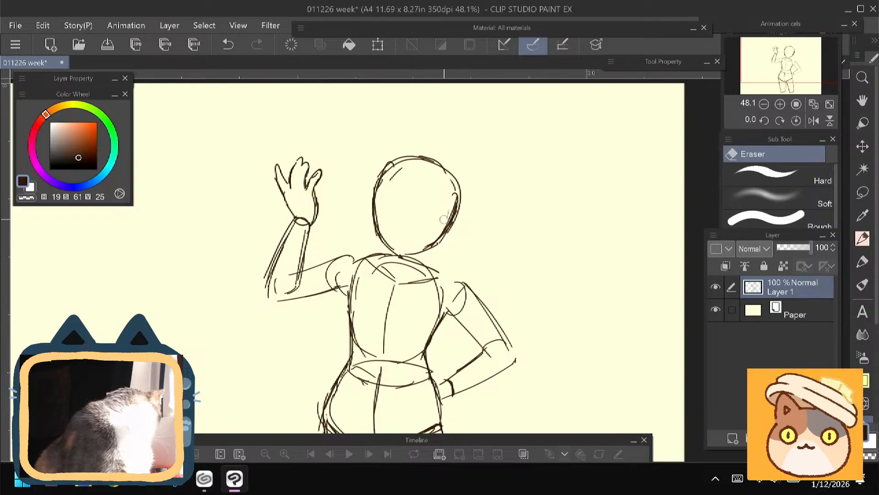
- Sketch a short hatched neck under the head, with sloping lines running out to both shoulders
{"action": "key", "text": "p"}
{"action": "mouse_move", "coordinate": [385, 243]}
{"action": "left_mouse_down"}
{"action": "mouse_move", "coordinate": [389, 263]}
{"action": "mouse_move", "coordinate": [414, 255]}
{"action": "mouse_move", "coordinate": [414, 270]}
{"action": "mouse_move", "coordinate": [398, 267]}
{"action": "mouse_move", "coordinate": [409, 253]}
{"action": "mouse_move", "coordinate": [409, 269]}
{"action": "mouse_move", "coordinate": [408, 259]}
{"action": "mouse_move", "coordinate": [341, 257]}
{"action": "left_mouse_up"}
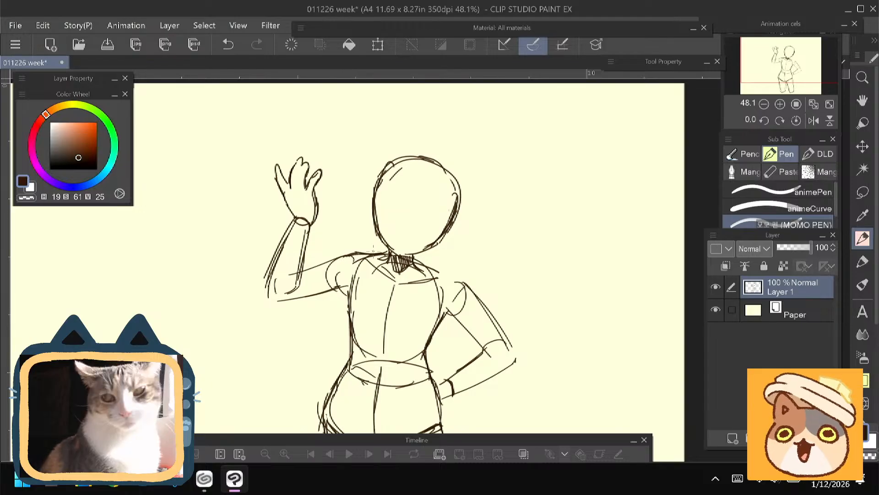
{"action": "left_click_drag", "start_coordinate": [436, 268], "coordinate": [419, 259]}
- Reinforce the top and upper right edge of the head outline with additional curved strokes
{"action": "scroll", "coordinate": [357, 284], "scroll_direction": "down", "scroll_amount": 2}
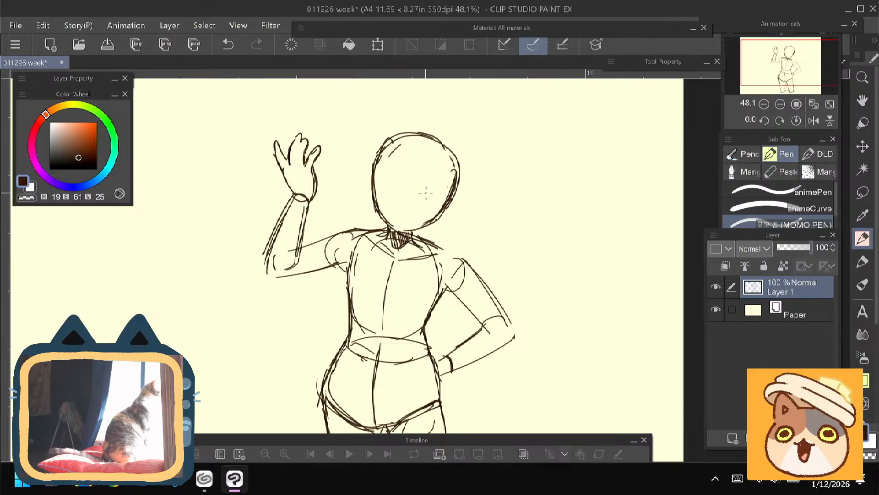
{"action": "left_click_drag", "start_coordinate": [449, 141], "coordinate": [449, 205]}
{"action": "mouse_move", "coordinate": [449, 143]}
{"action": "left_mouse_down"}
{"action": "mouse_move", "coordinate": [455, 191]}
{"action": "mouse_move", "coordinate": [378, 190]}
{"action": "left_mouse_up"}
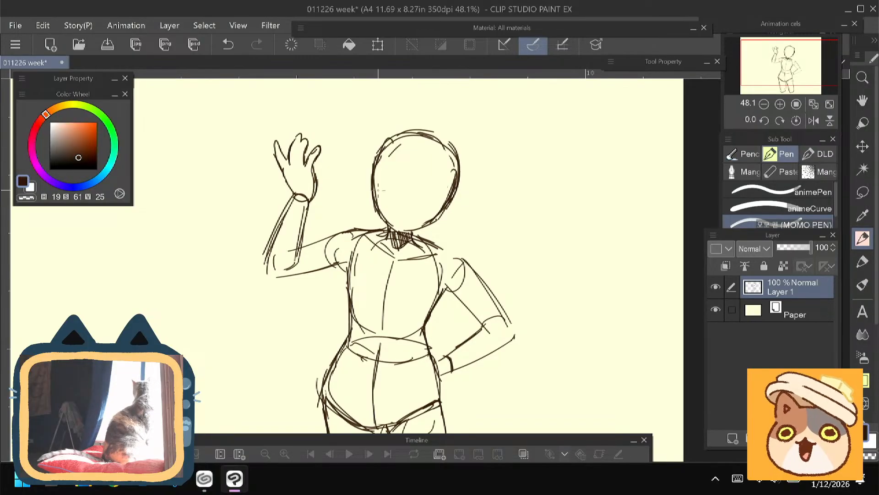
- Draw crossing face guidelines on the head: a tilted vertical centre line and a slanted horizontal eye line
{"action": "mouse_move", "coordinate": [273, 269]}
{"action": "left_mouse_down"}
{"action": "mouse_move", "coordinate": [269, 252]}
{"action": "mouse_move", "coordinate": [267, 286]}
{"action": "left_mouse_up"}
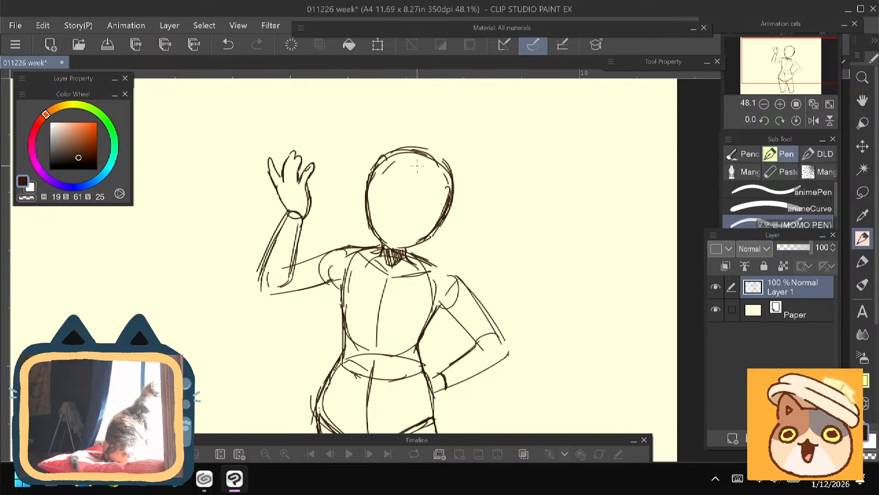
{"action": "left_click_drag", "start_coordinate": [412, 171], "coordinate": [397, 226]}
{"action": "mouse_move", "coordinate": [406, 197]}
{"action": "left_mouse_down"}
{"action": "mouse_move", "coordinate": [394, 245]}
{"action": "mouse_move", "coordinate": [416, 208]}
{"action": "mouse_move", "coordinate": [434, 209]}
{"action": "left_mouse_up"}
{"action": "key", "text": "ctrl+z"}
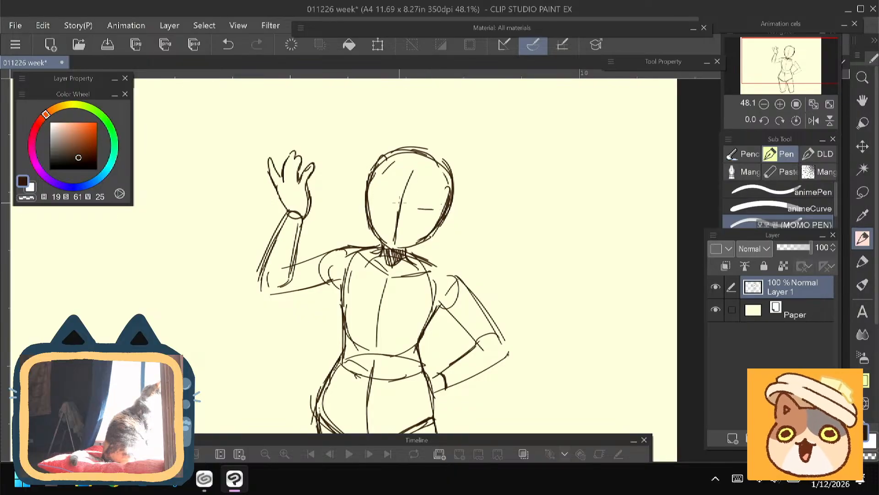
{"action": "left_click_drag", "start_coordinate": [373, 191], "coordinate": [441, 210]}
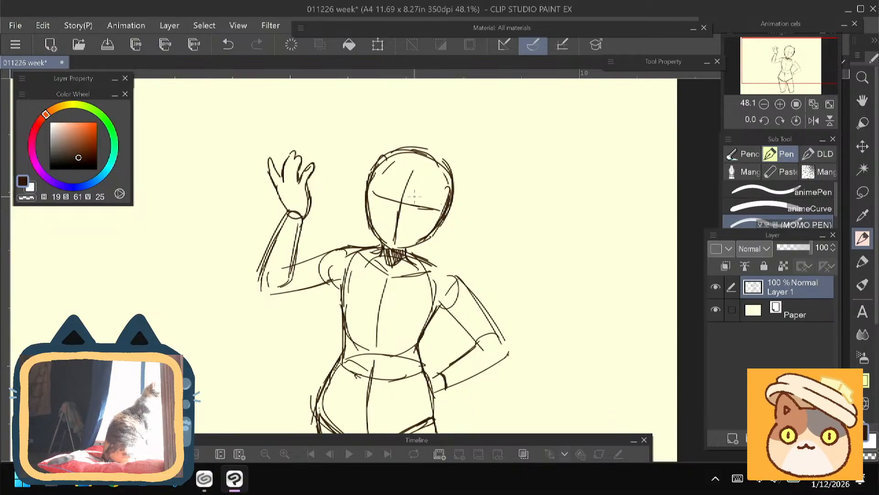
- Erase along the outer edges of both cheeks to thin and narrow the lower head outline
{"action": "scroll", "coordinate": [414, 196], "scroll_direction": "up", "scroll_amount": 3}
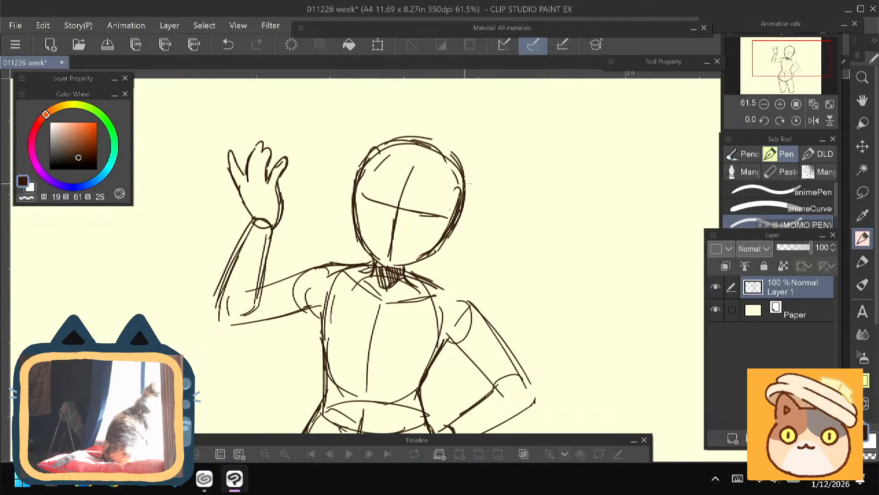
{"action": "mouse_move", "coordinate": [454, 228]}
{"action": "left_mouse_down"}
{"action": "mouse_move", "coordinate": [455, 248]}
{"action": "mouse_move", "coordinate": [467, 240]}
{"action": "mouse_move", "coordinate": [435, 250]}
{"action": "mouse_move", "coordinate": [479, 223]}
{"action": "mouse_move", "coordinate": [447, 249]}
{"action": "left_mouse_up"}
{"action": "key", "text": "e"}
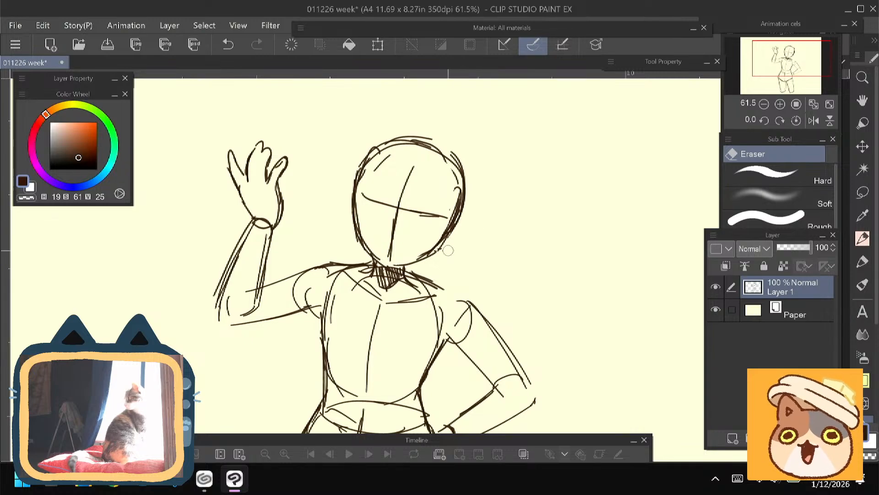
{"action": "key", "text": "p"}
{"action": "key", "text": "e"}
{"action": "left_click_drag", "start_coordinate": [347, 196], "coordinate": [357, 241]}
{"action": "mouse_move", "coordinate": [466, 228]}
{"action": "left_mouse_down"}
{"action": "mouse_move", "coordinate": [434, 264]}
{"action": "mouse_move", "coordinate": [446, 242]}
{"action": "left_mouse_up"}
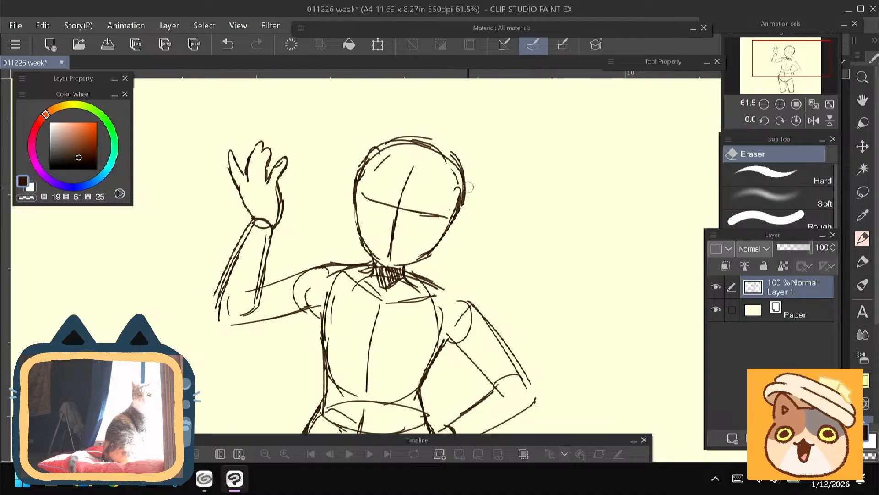
- Redraw the jaw tapering to a pointed chin and add short marks for the eyes around the horizontal guideline
{"action": "key", "text": "p"}
{"action": "mouse_move", "coordinate": [355, 205]}
{"action": "left_mouse_down"}
{"action": "mouse_move", "coordinate": [360, 239]}
{"action": "mouse_move", "coordinate": [387, 265]}
{"action": "mouse_move", "coordinate": [427, 255]}
{"action": "mouse_move", "coordinate": [455, 218]}
{"action": "left_mouse_up"}
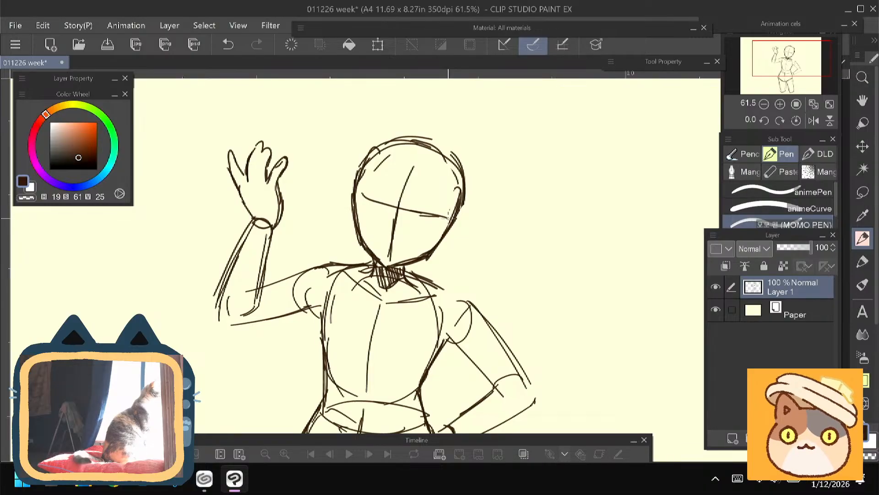
{"action": "left_click_drag", "start_coordinate": [365, 219], "coordinate": [432, 234]}
- Lasso the head, rotate it slightly counterclockwise to a more upright angle, shift it slightly left over the neck, and deselect
{"action": "mouse_move", "coordinate": [233, 335]}
{"action": "left_mouse_down"}
{"action": "mouse_move", "coordinate": [253, 249]}
{"action": "mouse_move", "coordinate": [248, 220]}
{"action": "mouse_move", "coordinate": [254, 384]}
{"action": "mouse_move", "coordinate": [264, 398]}
{"action": "left_mouse_up"}
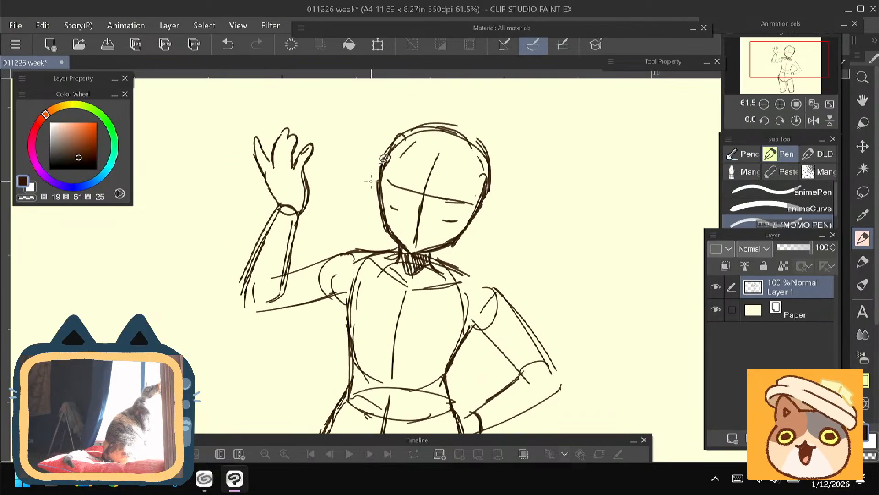
{"action": "key", "text": "m"}
{"action": "mouse_move", "coordinate": [372, 165]}
{"action": "left_mouse_down"}
{"action": "mouse_move", "coordinate": [391, 242]}
{"action": "mouse_move", "coordinate": [414, 252]}
{"action": "mouse_move", "coordinate": [524, 147]}
{"action": "mouse_move", "coordinate": [394, 103]}
{"action": "left_mouse_up"}
{"action": "key", "text": "ctrl+t"}
{"action": "left_click_drag", "start_coordinate": [438, 184], "coordinate": [420, 205]}
{"action": "key", "text": "ctrl+z"}
{"action": "left_click_drag", "start_coordinate": [352, 190], "coordinate": [340, 201]}
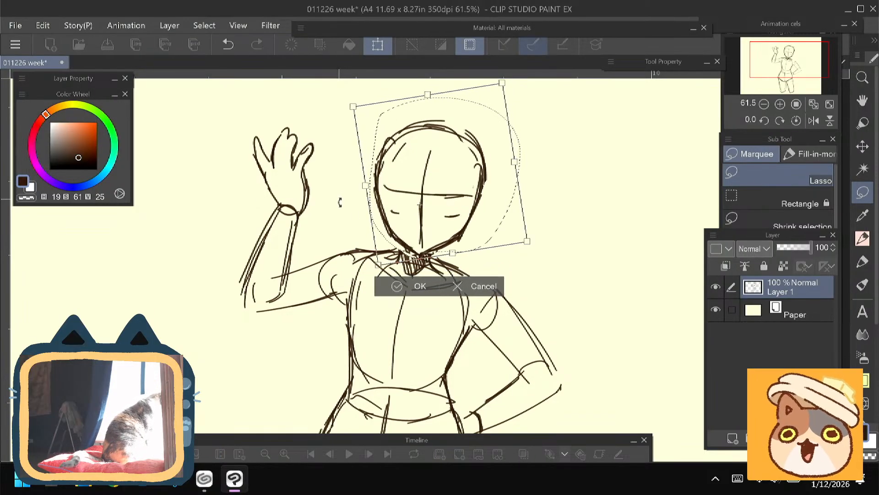
{"action": "left_click_drag", "start_coordinate": [403, 237], "coordinate": [396, 234]}
{"action": "left_click_drag", "start_coordinate": [414, 202], "coordinate": [413, 222]}
{"action": "left_click_drag", "start_coordinate": [348, 216], "coordinate": [346, 223]}
{"action": "left_click", "coordinate": [378, 282]}
{"action": "key", "text": "ctrl+d"}
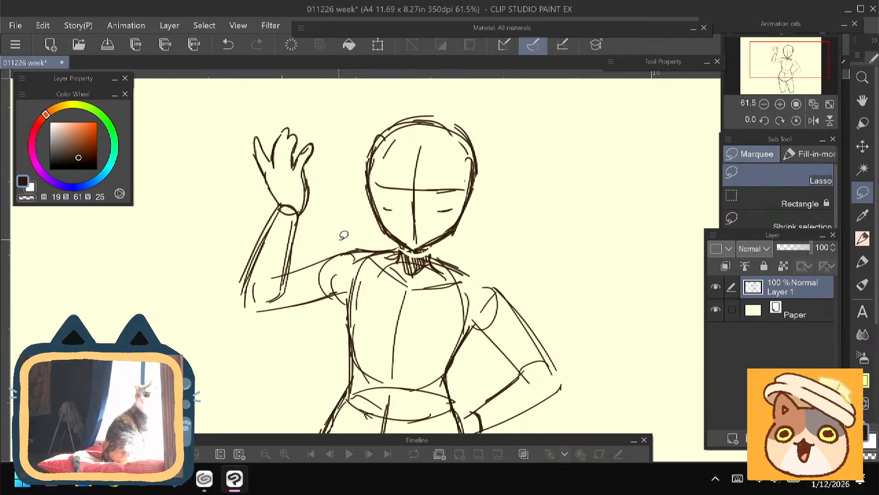
- Using the MOMO PEN, draw arched eyebrows above the eye guideline and thick curved upper lash lines on both eyes
{"action": "left_click", "coordinate": [862, 239]}
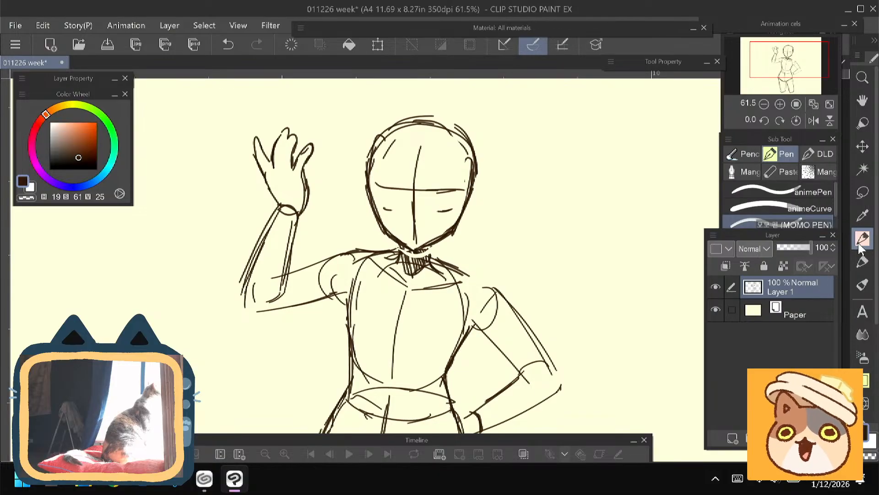
{"action": "left_click_drag", "start_coordinate": [400, 174], "coordinate": [372, 180]}
{"action": "left_click_drag", "start_coordinate": [381, 179], "coordinate": [459, 177]}
{"action": "scroll", "coordinate": [324, 237], "scroll_direction": "up", "scroll_amount": 2}
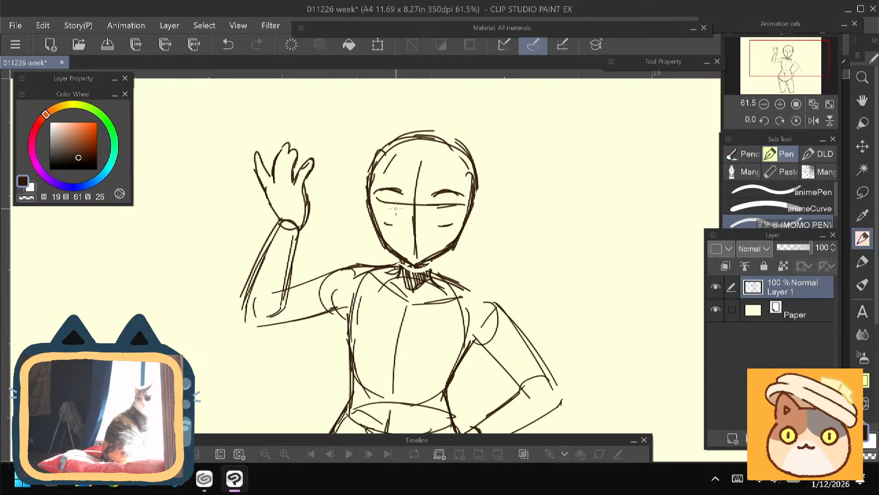
{"action": "left_click_drag", "start_coordinate": [403, 207], "coordinate": [373, 207]}
{"action": "left_click_drag", "start_coordinate": [439, 205], "coordinate": [429, 211]}
{"action": "mouse_move", "coordinate": [439, 205]}
{"action": "left_mouse_down"}
{"action": "mouse_move", "coordinate": [456, 208]}
{"action": "mouse_move", "coordinate": [431, 211]}
{"action": "mouse_move", "coordinate": [469, 209]}
{"action": "left_mouse_up"}
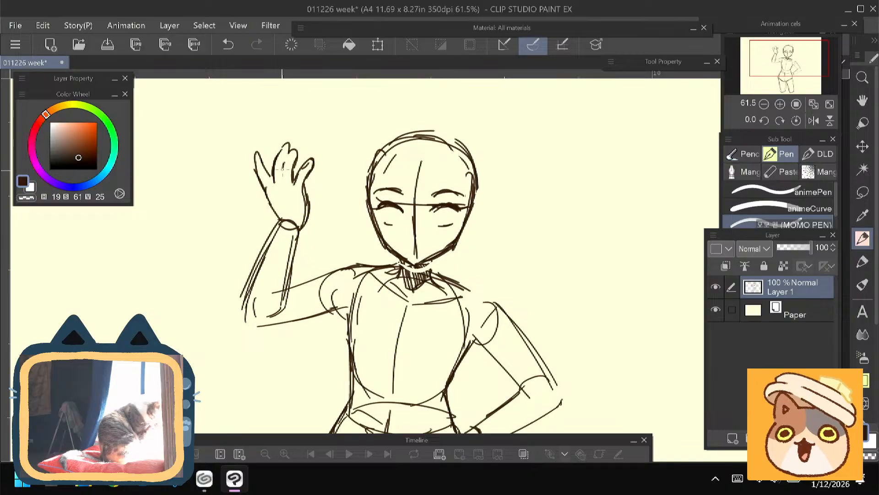
- Add short finger-separation lines to the raised hand and erase the doubled outer line of its forearm
{"action": "mouse_move", "coordinate": [283, 161]}
{"action": "left_mouse_down"}
{"action": "mouse_move", "coordinate": [278, 179]}
{"action": "mouse_move", "coordinate": [260, 156]}
{"action": "mouse_move", "coordinate": [269, 194]}
{"action": "left_mouse_up"}
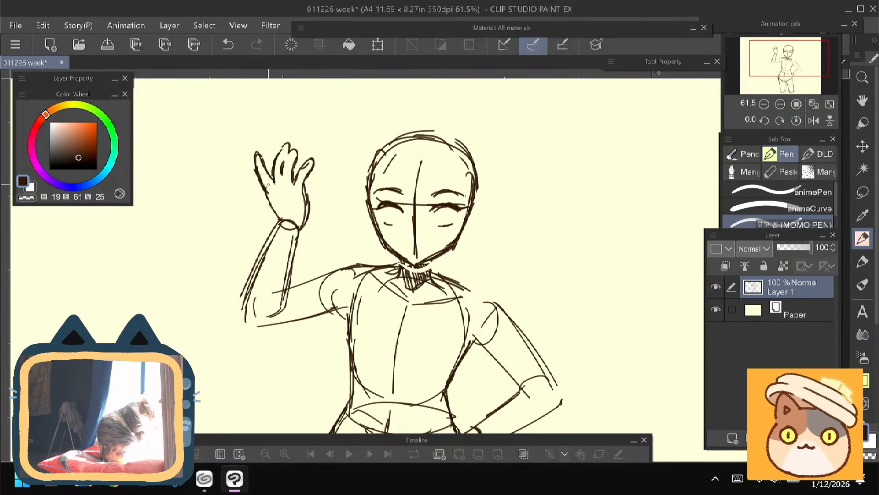
{"action": "mouse_move", "coordinate": [255, 265]}
{"action": "left_mouse_down"}
{"action": "mouse_move", "coordinate": [257, 248]}
{"action": "mouse_move", "coordinate": [288, 234]}
{"action": "mouse_move", "coordinate": [271, 258]}
{"action": "mouse_move", "coordinate": [279, 221]}
{"action": "mouse_move", "coordinate": [254, 284]}
{"action": "left_mouse_up"}
{"action": "key", "text": "e"}
{"action": "key", "text": "p"}
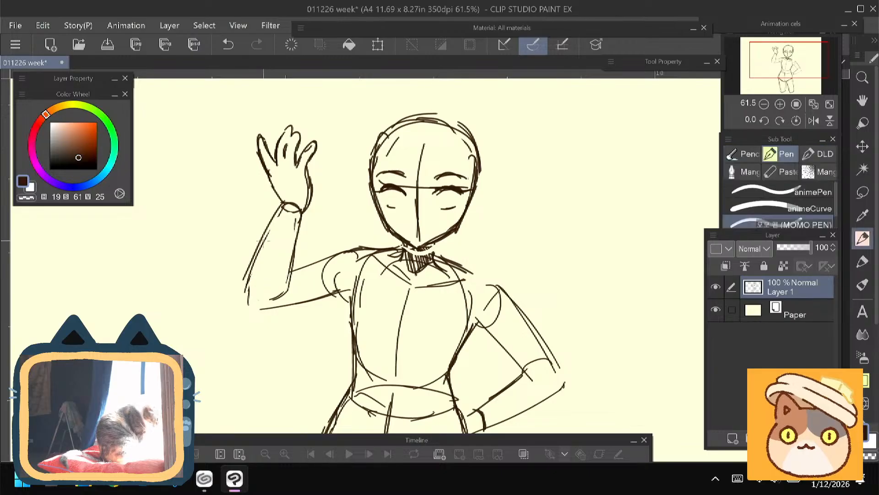
- Redraw both edges of the raised forearm down to the elbow and strengthen the upper arm's outline
{"action": "mouse_move", "coordinate": [273, 216]}
{"action": "left_mouse_down"}
{"action": "mouse_move", "coordinate": [250, 282]}
{"action": "mouse_move", "coordinate": [248, 305]}
{"action": "mouse_move", "coordinate": [259, 310]}
{"action": "left_mouse_up"}
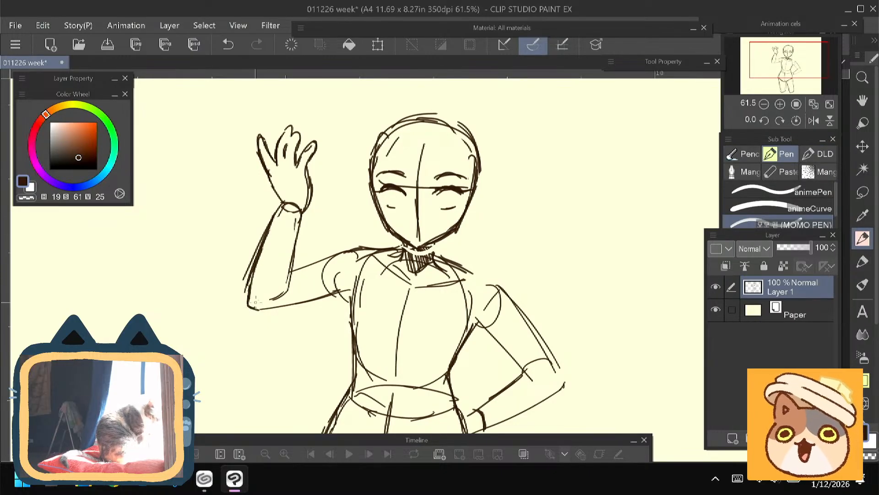
{"action": "key", "text": "e"}
{"action": "key", "text": "p"}
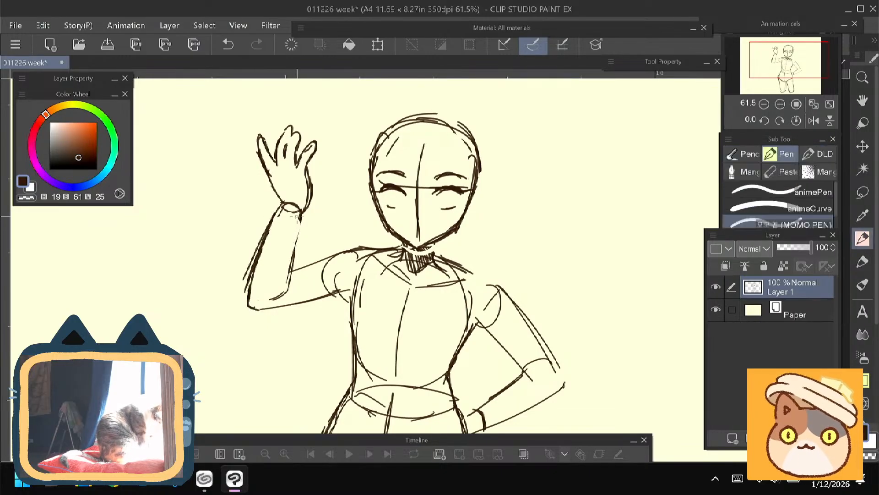
{"action": "left_click_drag", "start_coordinate": [293, 235], "coordinate": [275, 296]}
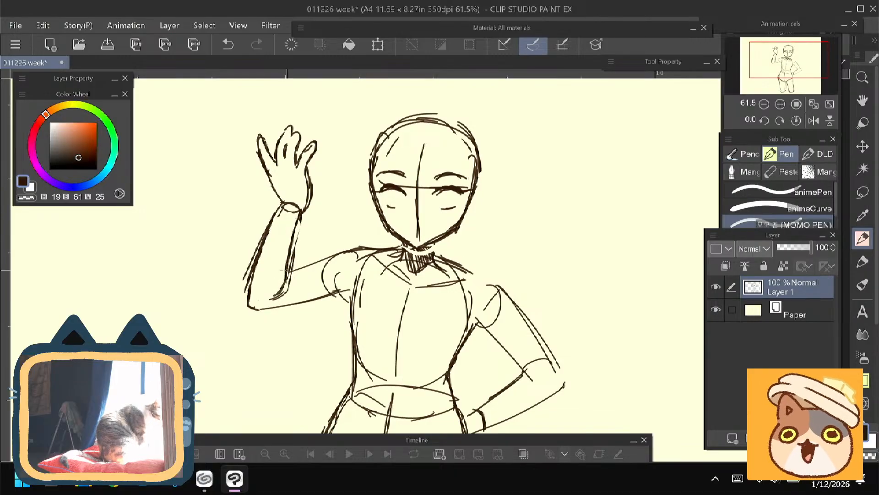
{"action": "left_click_drag", "start_coordinate": [348, 291], "coordinate": [260, 313]}
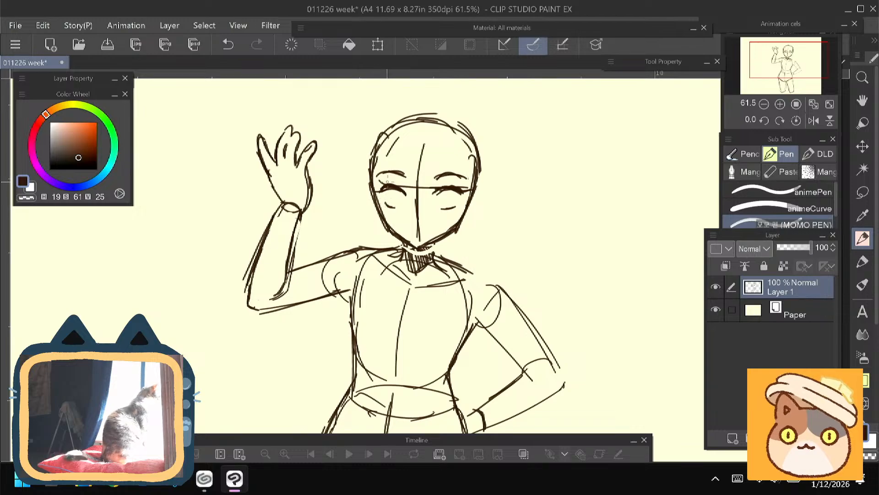
- Thicken the lash lines and draw rounded irises beneath them in both eyes
{"action": "scroll", "coordinate": [387, 201], "scroll_direction": "up", "scroll_amount": 4}
{"action": "left_click_drag", "start_coordinate": [387, 182], "coordinate": [383, 187]}
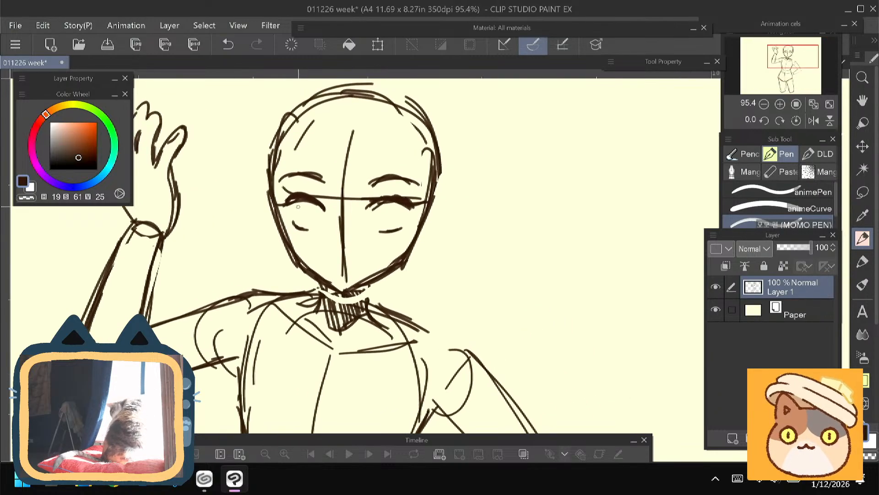
{"action": "mouse_move", "coordinate": [302, 201]}
{"action": "left_mouse_down"}
{"action": "mouse_move", "coordinate": [304, 223]}
{"action": "mouse_move", "coordinate": [315, 225]}
{"action": "left_mouse_up"}
{"action": "mouse_move", "coordinate": [383, 204]}
{"action": "left_mouse_down"}
{"action": "mouse_move", "coordinate": [384, 224]}
{"action": "mouse_move", "coordinate": [401, 225]}
{"action": "left_mouse_up"}
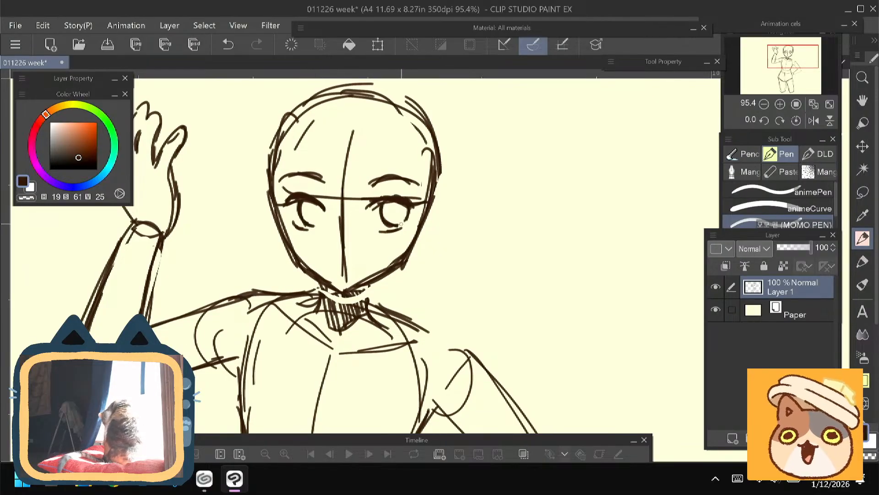
- Erase the vertical face guideline below the eye line and draw a small angled nose in its place
{"action": "key", "text": "e"}
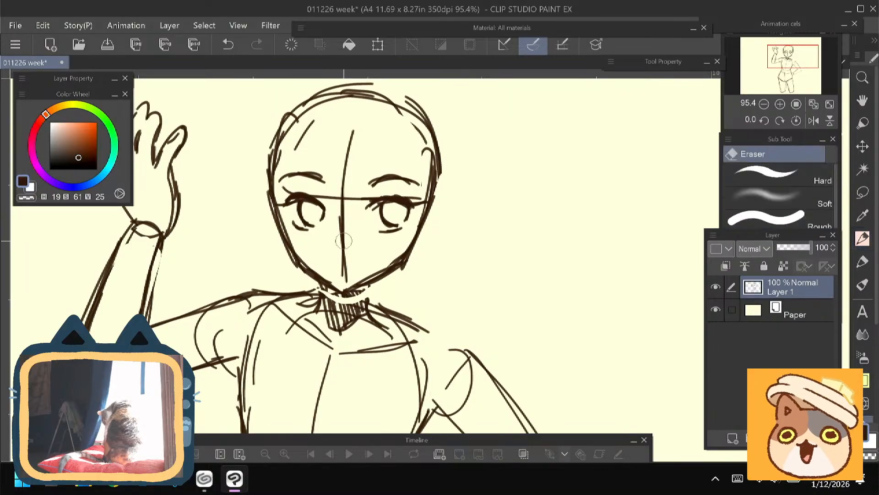
{"action": "left_click_drag", "start_coordinate": [343, 203], "coordinate": [346, 278]}
{"action": "key", "text": "p"}
{"action": "left_click_drag", "start_coordinate": [338, 231], "coordinate": [332, 239]}
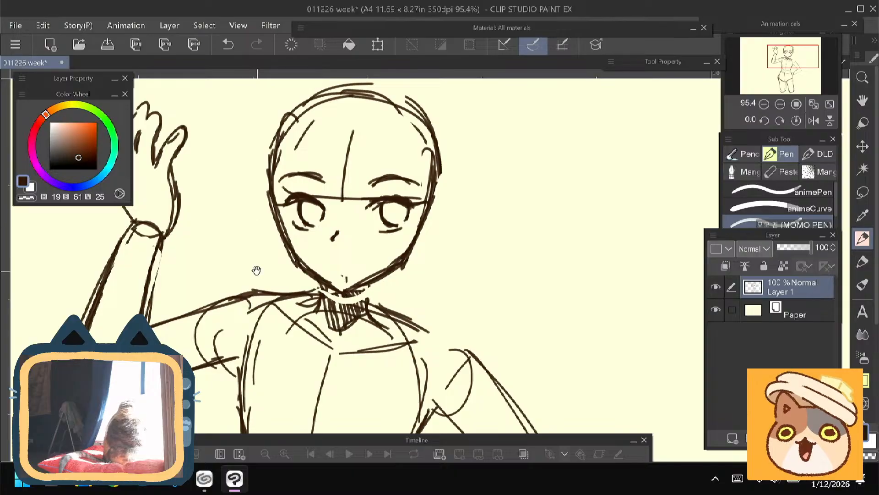
- Define the sides of the neck and erase the stray outer lines beside the cheek and above the crown
{"action": "left_click_drag", "start_coordinate": [246, 261], "coordinate": [268, 218]}
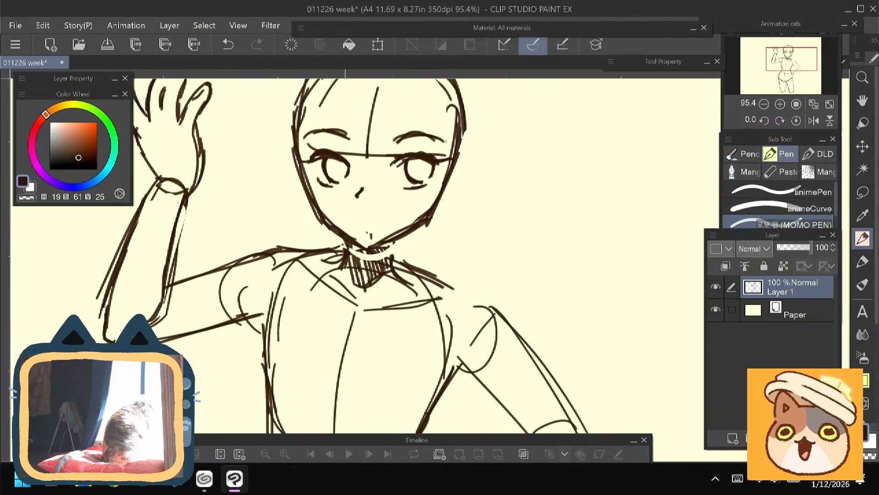
{"action": "left_click_drag", "start_coordinate": [377, 189], "coordinate": [386, 240]}
{"action": "key", "text": "e"}
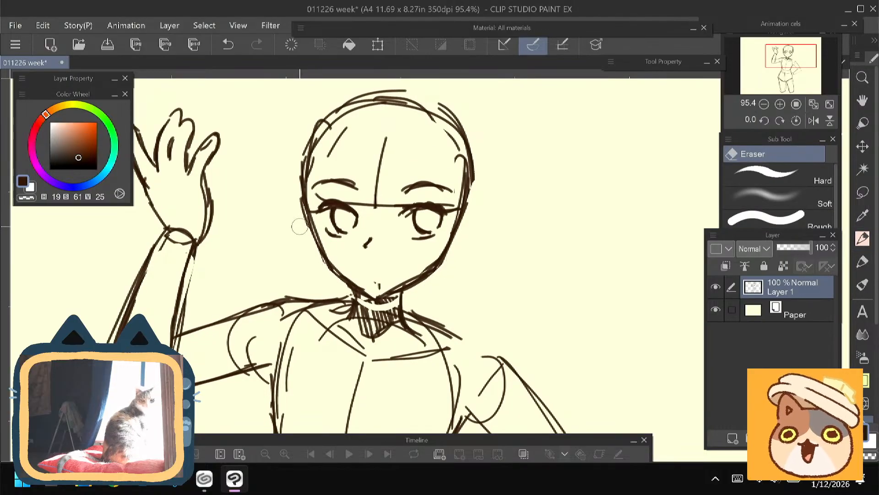
{"action": "left_click_drag", "start_coordinate": [284, 200], "coordinate": [289, 252]}
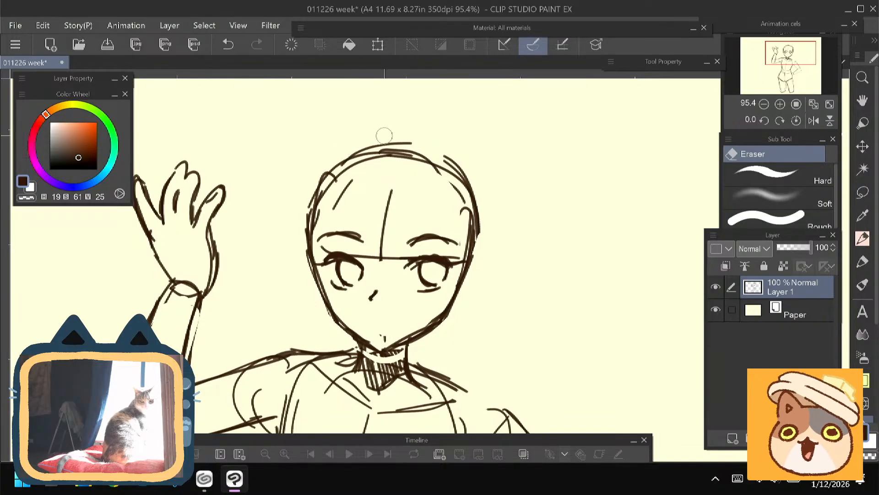
{"action": "left_click_drag", "start_coordinate": [336, 156], "coordinate": [436, 153]}
- Redraw the skull outline with a taller, rounder curve over the crown and down both temples
{"action": "key", "text": "p"}
{"action": "left_click_drag", "start_coordinate": [367, 206], "coordinate": [367, 224]}
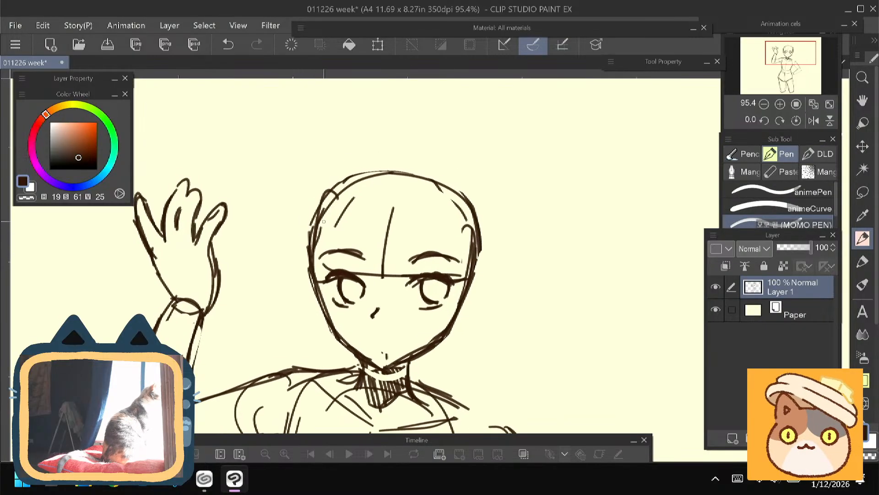
{"action": "left_click_drag", "start_coordinate": [347, 178], "coordinate": [315, 284]}
{"action": "left_click_drag", "start_coordinate": [321, 208], "coordinate": [449, 184]}
{"action": "mouse_move", "coordinate": [402, 160]}
{"action": "left_mouse_down"}
{"action": "mouse_move", "coordinate": [481, 230]}
{"action": "mouse_move", "coordinate": [472, 279]}
{"action": "left_mouse_up"}
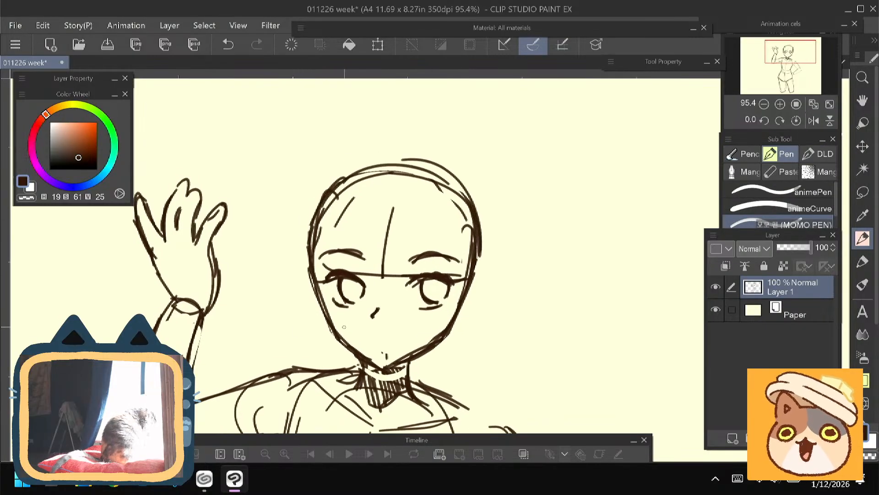
{"action": "left_click_drag", "start_coordinate": [277, 301], "coordinate": [278, 241]}
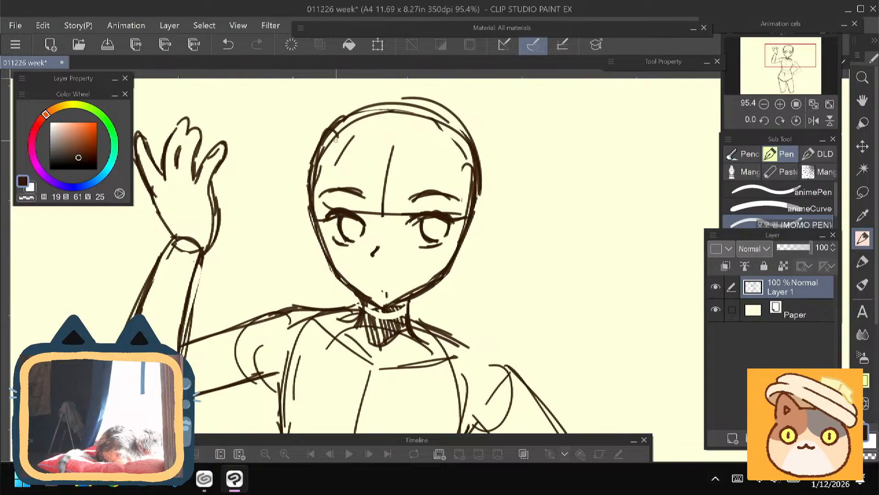
- Erase the crown outline and the vertical guideline on the forehead, keeping the face below the brows
{"action": "key", "text": "e"}
{"action": "mouse_move", "coordinate": [353, 126]}
{"action": "left_mouse_down"}
{"action": "mouse_move", "coordinate": [337, 162]}
{"action": "mouse_move", "coordinate": [323, 154]}
{"action": "mouse_move", "coordinate": [314, 168]}
{"action": "mouse_move", "coordinate": [331, 128]}
{"action": "mouse_move", "coordinate": [438, 113]}
{"action": "mouse_move", "coordinate": [395, 101]}
{"action": "mouse_move", "coordinate": [472, 149]}
{"action": "mouse_move", "coordinate": [352, 130]}
{"action": "mouse_move", "coordinate": [392, 149]}
{"action": "mouse_move", "coordinate": [384, 202]}
{"action": "left_mouse_up"}
{"action": "key", "text": "p"}
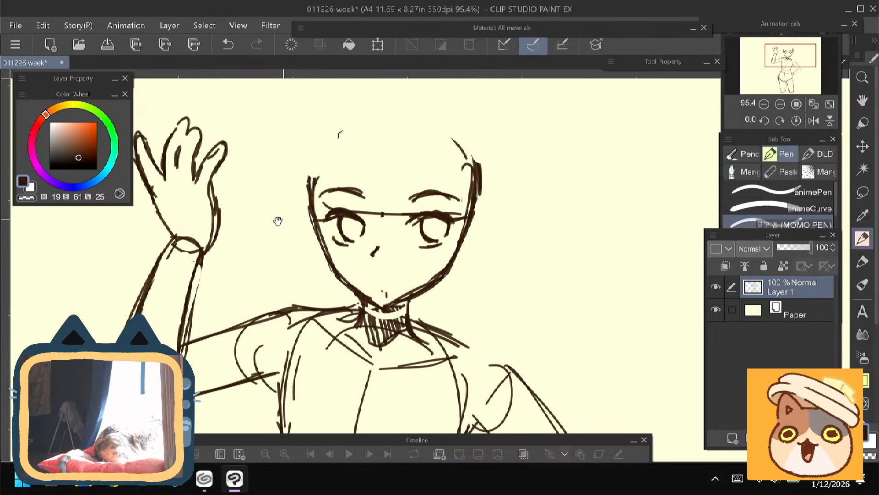
- Sketch a loose outline for the top of the head with curves down both sides and short strokes at the crown
{"action": "left_click_drag", "start_coordinate": [277, 221], "coordinate": [273, 253]}
{"action": "left_click_drag", "start_coordinate": [448, 140], "coordinate": [477, 211]}
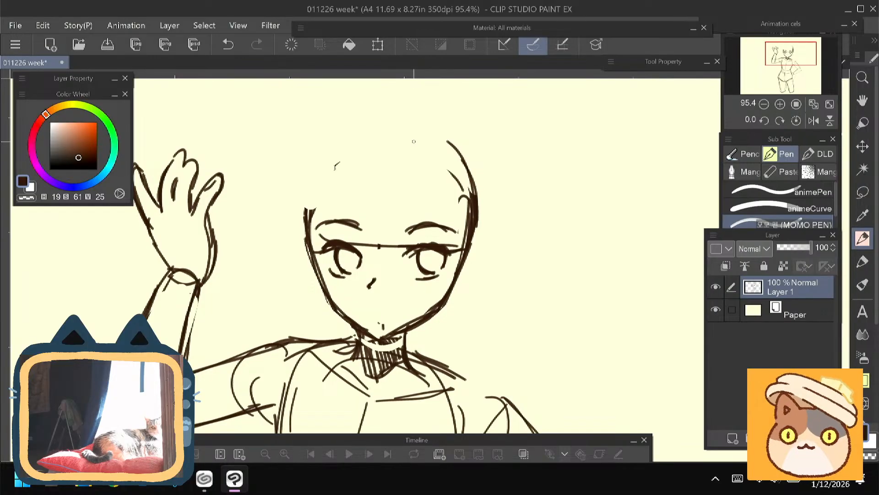
{"action": "mouse_move", "coordinate": [417, 138]}
{"action": "left_mouse_down"}
{"action": "mouse_move", "coordinate": [372, 133]}
{"action": "mouse_move", "coordinate": [418, 130]}
{"action": "left_mouse_up"}
{"action": "left_click_drag", "start_coordinate": [340, 134], "coordinate": [305, 208]}
{"action": "left_click_drag", "start_coordinate": [319, 161], "coordinate": [308, 228]}
{"action": "left_click_drag", "start_coordinate": [274, 268], "coordinate": [276, 277]}
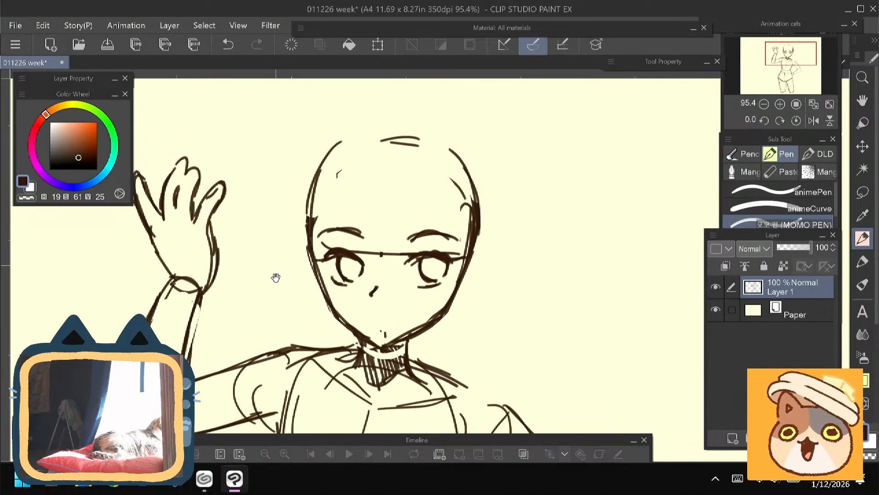
- Draw swooping bangs from the crown across the forehead, with a pointed tip between the eyes and inner strand lines
{"action": "left_click_drag", "start_coordinate": [387, 147], "coordinate": [357, 202]}
{"action": "mouse_move", "coordinate": [365, 162]}
{"action": "left_mouse_down"}
{"action": "mouse_move", "coordinate": [351, 201]}
{"action": "mouse_move", "coordinate": [363, 216]}
{"action": "left_mouse_up"}
{"action": "left_click_drag", "start_coordinate": [385, 245], "coordinate": [360, 211]}
{"action": "mouse_move", "coordinate": [393, 243]}
{"action": "left_mouse_down"}
{"action": "mouse_move", "coordinate": [389, 266]}
{"action": "mouse_move", "coordinate": [404, 269]}
{"action": "mouse_move", "coordinate": [396, 228]}
{"action": "left_mouse_up"}
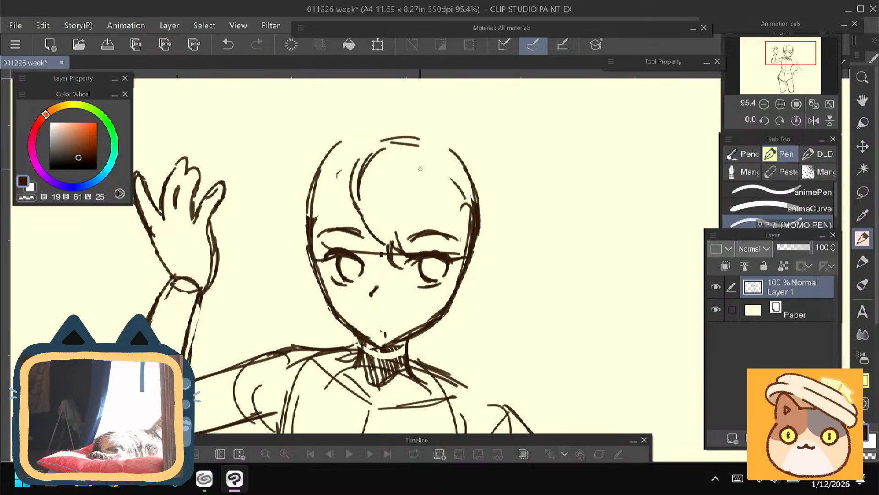
{"action": "left_click_drag", "start_coordinate": [418, 158], "coordinate": [399, 211]}
{"action": "left_click_drag", "start_coordinate": [335, 248], "coordinate": [360, 268]}
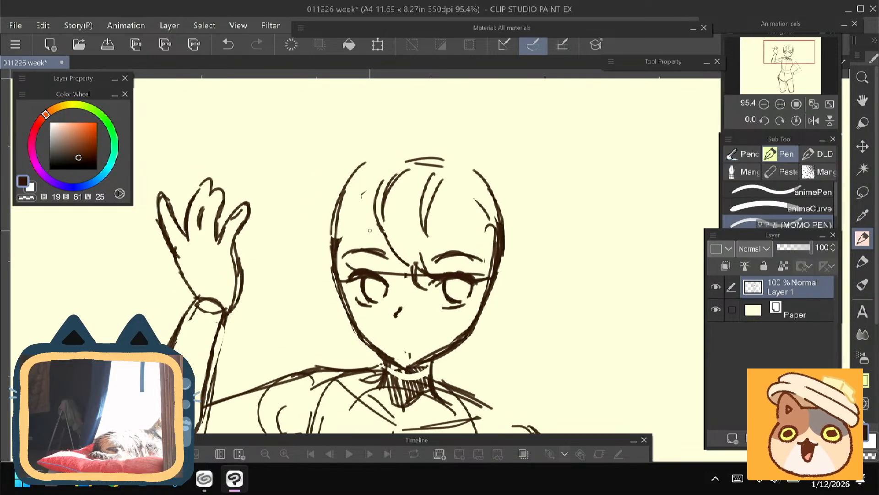
- Add the other fringe section from the parting and draw hair locks framing both sides of the face
{"action": "left_click_drag", "start_coordinate": [380, 224], "coordinate": [347, 258]}
{"action": "mouse_move", "coordinate": [351, 169]}
{"action": "left_mouse_down"}
{"action": "mouse_move", "coordinate": [321, 257]}
{"action": "mouse_move", "coordinate": [314, 298]}
{"action": "mouse_move", "coordinate": [326, 331]}
{"action": "left_mouse_up"}
{"action": "mouse_move", "coordinate": [355, 251]}
{"action": "left_mouse_down"}
{"action": "mouse_move", "coordinate": [319, 287]}
{"action": "mouse_move", "coordinate": [283, 254]}
{"action": "left_mouse_up"}
{"action": "mouse_move", "coordinate": [467, 242]}
{"action": "left_mouse_down"}
{"action": "mouse_move", "coordinate": [477, 264]}
{"action": "mouse_move", "coordinate": [456, 326]}
{"action": "left_mouse_up"}
{"action": "mouse_move", "coordinate": [470, 253]}
{"action": "left_mouse_down"}
{"action": "mouse_move", "coordinate": [462, 322]}
{"action": "mouse_move", "coordinate": [456, 253]}
{"action": "mouse_move", "coordinate": [419, 217]}
{"action": "left_mouse_up"}
{"action": "left_click_drag", "start_coordinate": [458, 136], "coordinate": [468, 252]}
{"action": "left_click_drag", "start_coordinate": [399, 195], "coordinate": [403, 240]}
- Erase the old skull lines at both temples and draw a fuller hair outline on the side away from the raised hand
{"action": "key", "text": "e"}
{"action": "mouse_move", "coordinate": [451, 220]}
{"action": "left_mouse_down"}
{"action": "mouse_move", "coordinate": [462, 258]}
{"action": "mouse_move", "coordinate": [452, 205]}
{"action": "mouse_move", "coordinate": [468, 232]}
{"action": "mouse_move", "coordinate": [462, 214]}
{"action": "mouse_move", "coordinate": [446, 230]}
{"action": "left_mouse_up"}
{"action": "mouse_move", "coordinate": [332, 176]}
{"action": "left_mouse_down"}
{"action": "mouse_move", "coordinate": [305, 248]}
{"action": "mouse_move", "coordinate": [312, 207]}
{"action": "left_mouse_up"}
{"action": "key", "text": "p"}
{"action": "left_click_drag", "start_coordinate": [446, 162], "coordinate": [474, 201]}
{"action": "mouse_move", "coordinate": [463, 171]}
{"action": "left_mouse_down"}
{"action": "mouse_move", "coordinate": [480, 259]}
{"action": "mouse_move", "coordinate": [473, 300]}
{"action": "left_mouse_up"}
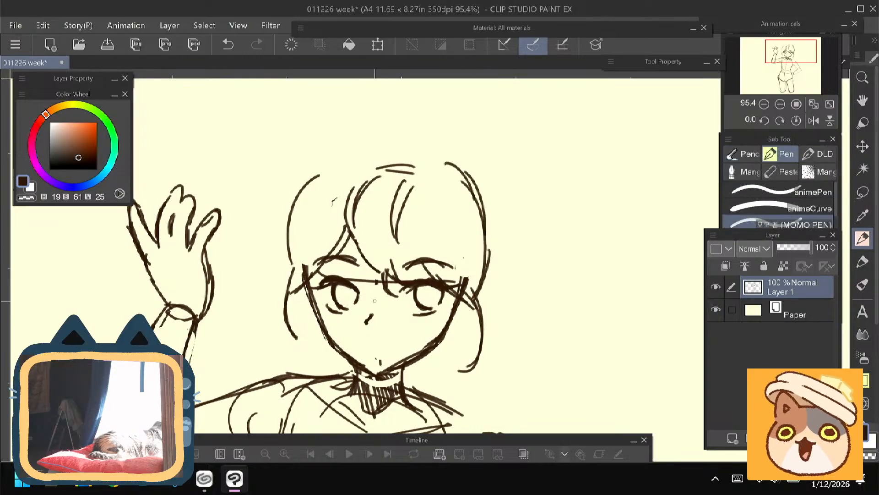
- Extend the side locks and curl their ends inward beside both cheeks to finish the short hairstyle
{"action": "left_click_drag", "start_coordinate": [286, 294], "coordinate": [297, 245]}
{"action": "mouse_move", "coordinate": [492, 286]}
{"action": "left_mouse_down"}
{"action": "mouse_move", "coordinate": [488, 301]}
{"action": "mouse_move", "coordinate": [458, 316]}
{"action": "left_mouse_up"}
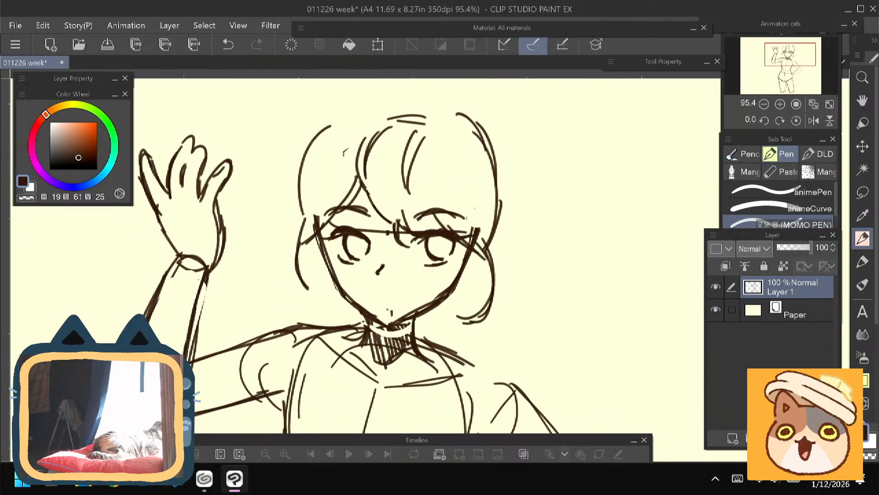
{"action": "mouse_move", "coordinate": [332, 295]}
{"action": "left_mouse_down"}
{"action": "mouse_move", "coordinate": [304, 277]}
{"action": "mouse_move", "coordinate": [311, 283]}
{"action": "left_mouse_up"}
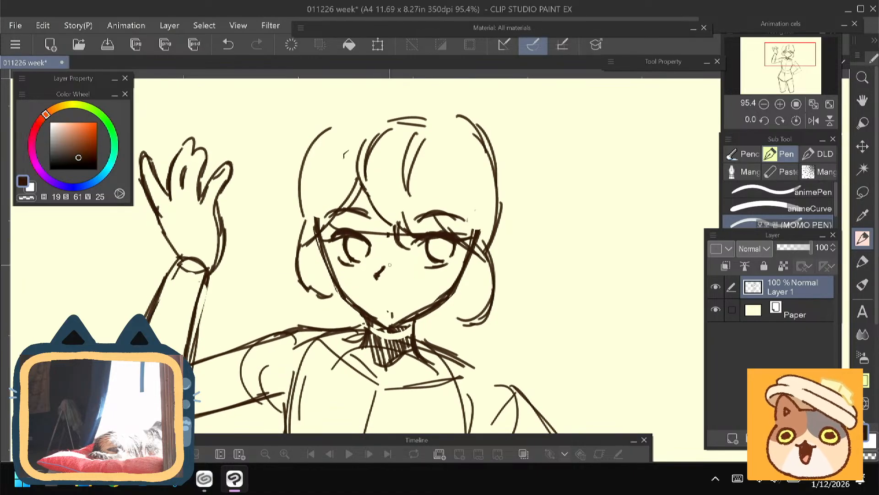
- Add short shading strokes on the nose, shade the upper part of both irises, and draw the pupils
{"action": "left_click_drag", "start_coordinate": [390, 265], "coordinate": [389, 262]}
{"action": "left_click_drag", "start_coordinate": [340, 308], "coordinate": [331, 292]}
{"action": "left_click_drag", "start_coordinate": [340, 227], "coordinate": [359, 227]}
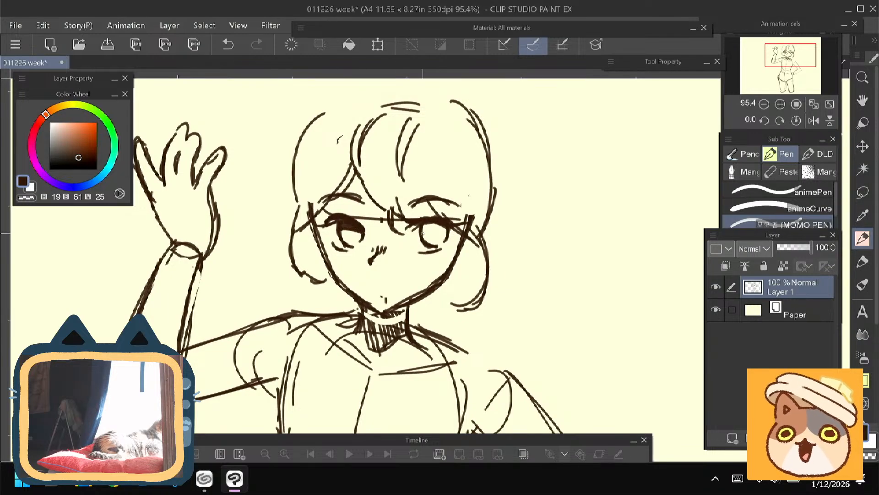
{"action": "left_click_drag", "start_coordinate": [423, 232], "coordinate": [440, 228]}
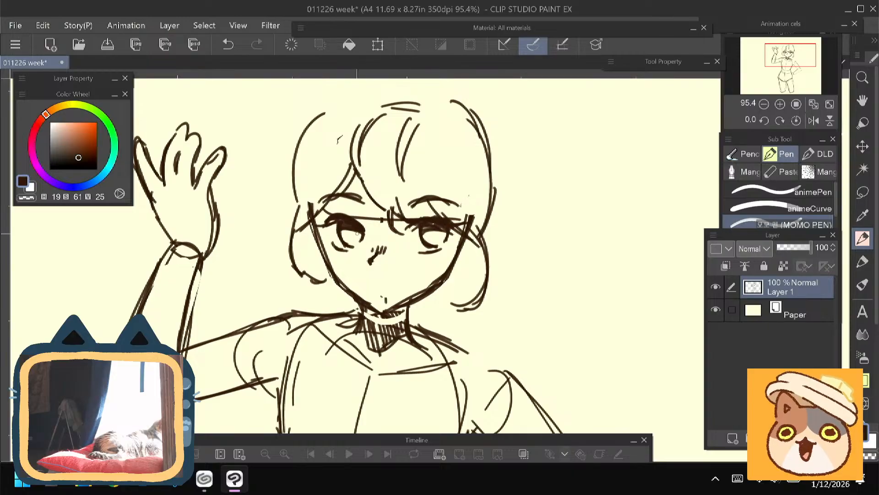
{"action": "left_click_drag", "start_coordinate": [356, 232], "coordinate": [356, 239]}
{"action": "left_click_drag", "start_coordinate": [437, 232], "coordinate": [434, 238]}
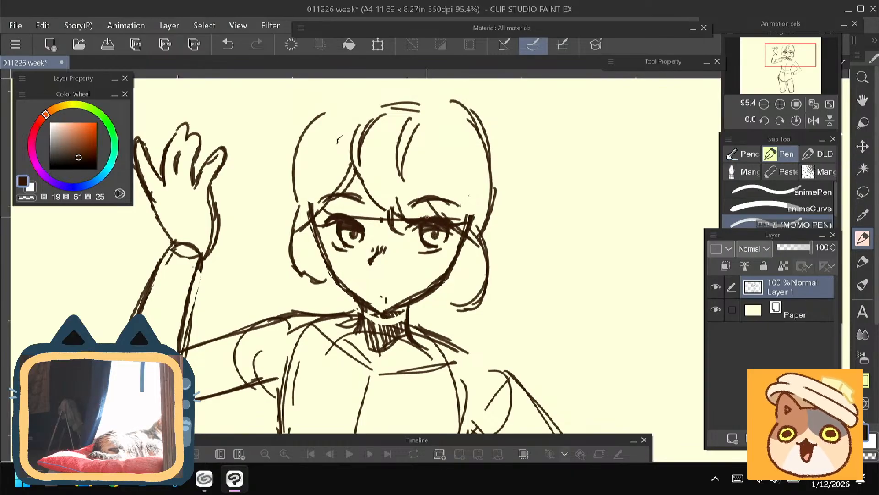
- Flip the canvas view horizontally and draw a slightly smiling mouth between the nose and chin
{"action": "left_click", "coordinate": [814, 120]}
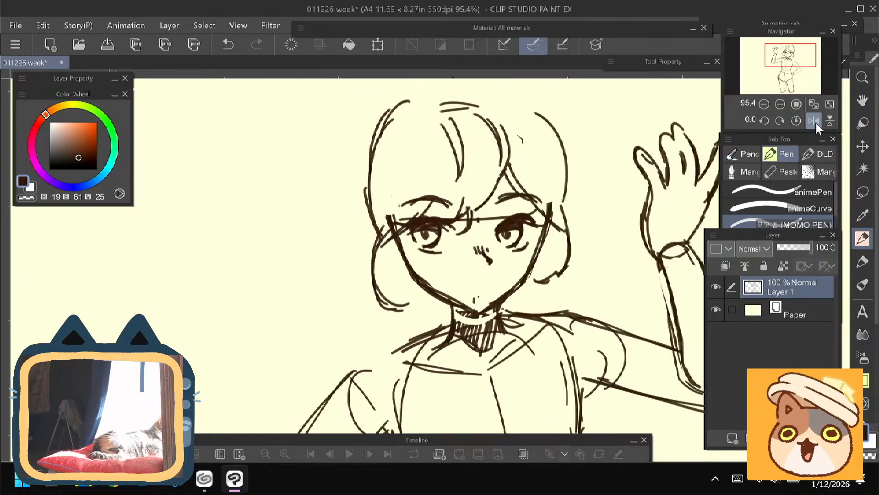
{"action": "left_click_drag", "start_coordinate": [411, 168], "coordinate": [396, 212]}
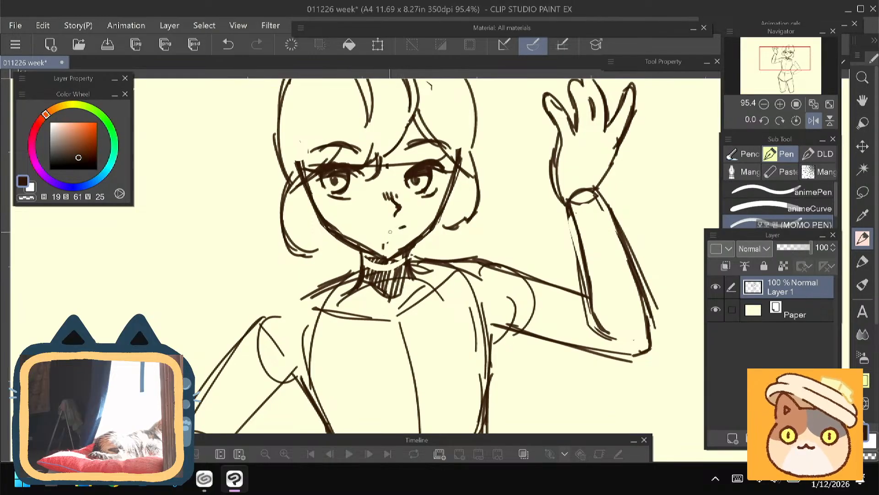
{"action": "left_click_drag", "start_coordinate": [396, 229], "coordinate": [359, 225]}
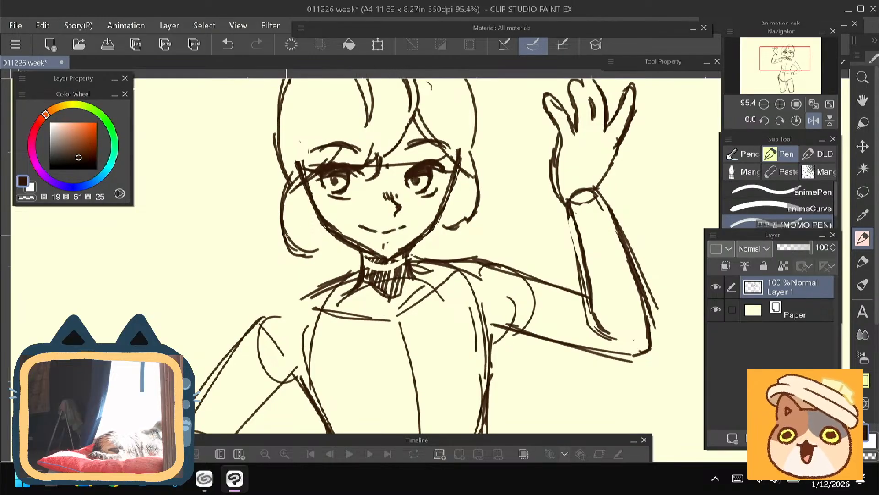
{"action": "left_click_drag", "start_coordinate": [303, 213], "coordinate": [307, 239]}
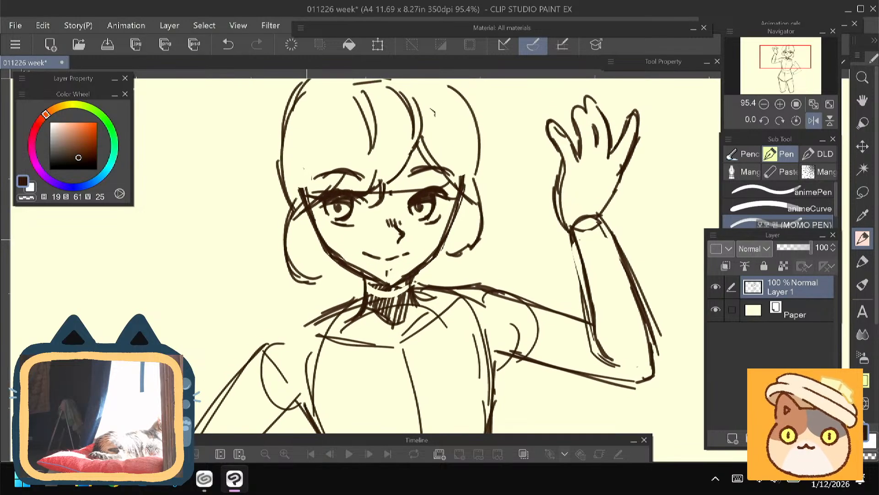
- Extend the hair outline across the crown and reinforce its curve on the side nearest the raised hand
{"action": "left_click_drag", "start_coordinate": [265, 268], "coordinate": [276, 287]}
{"action": "key", "text": "e"}
{"action": "left_click_drag", "start_coordinate": [309, 201], "coordinate": [311, 211]}
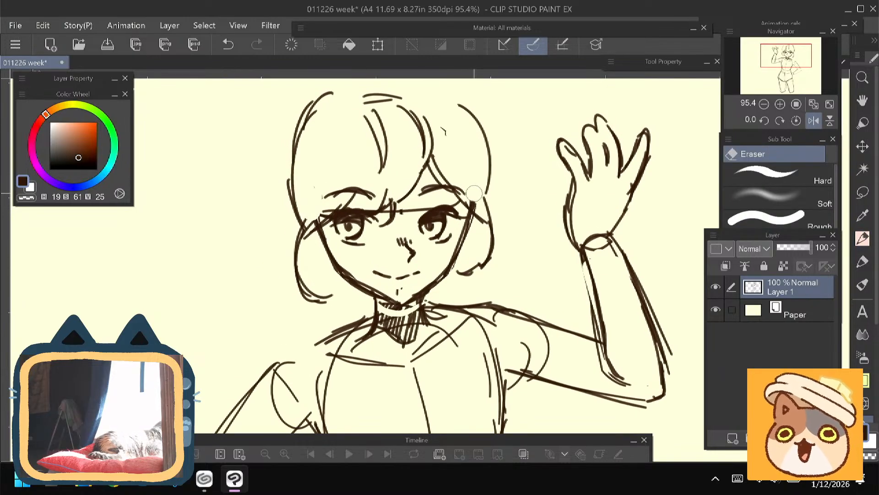
{"action": "key", "text": "p"}
{"action": "left_click_drag", "start_coordinate": [252, 255], "coordinate": [272, 295]}
{"action": "left_click_drag", "start_coordinate": [441, 122], "coordinate": [469, 126]}
{"action": "left_click_drag", "start_coordinate": [483, 140], "coordinate": [499, 193]}
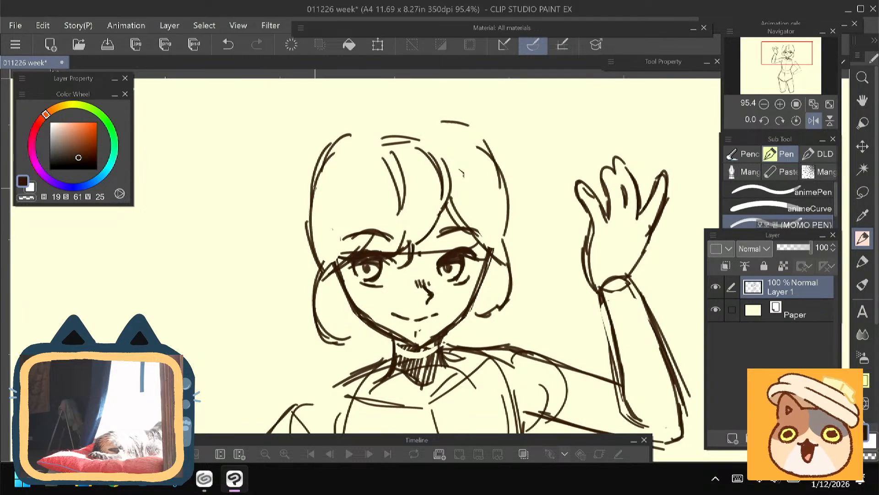
- Erase the raised arm's shoulder circle and the rib-cage construction curves around the torso
{"action": "scroll", "coordinate": [285, 246], "scroll_direction": "down", "scroll_amount": 3}
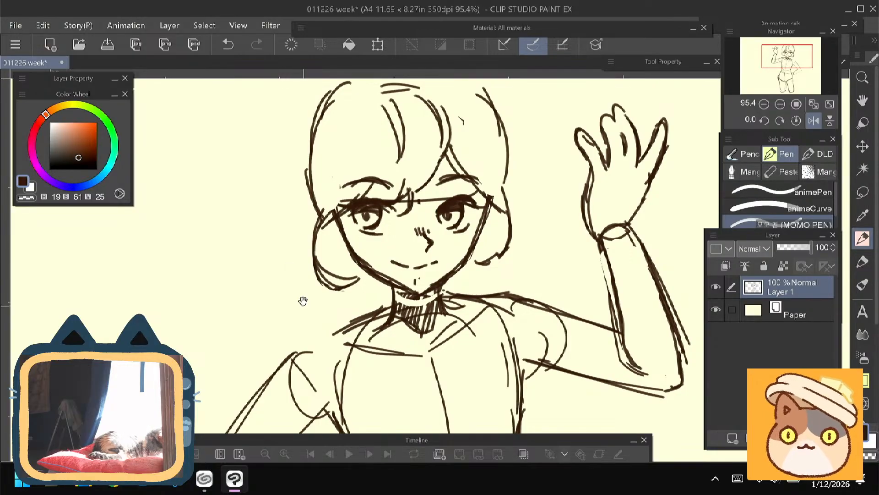
{"action": "left_click_drag", "start_coordinate": [303, 300], "coordinate": [329, 223]}
{"action": "mouse_move", "coordinate": [407, 232]}
{"action": "left_mouse_down"}
{"action": "mouse_move", "coordinate": [326, 273]}
{"action": "mouse_move", "coordinate": [259, 352]}
{"action": "left_mouse_up"}
{"action": "left_click_drag", "start_coordinate": [273, 314], "coordinate": [297, 237]}
{"action": "left_click_drag", "start_coordinate": [374, 252], "coordinate": [307, 332]}
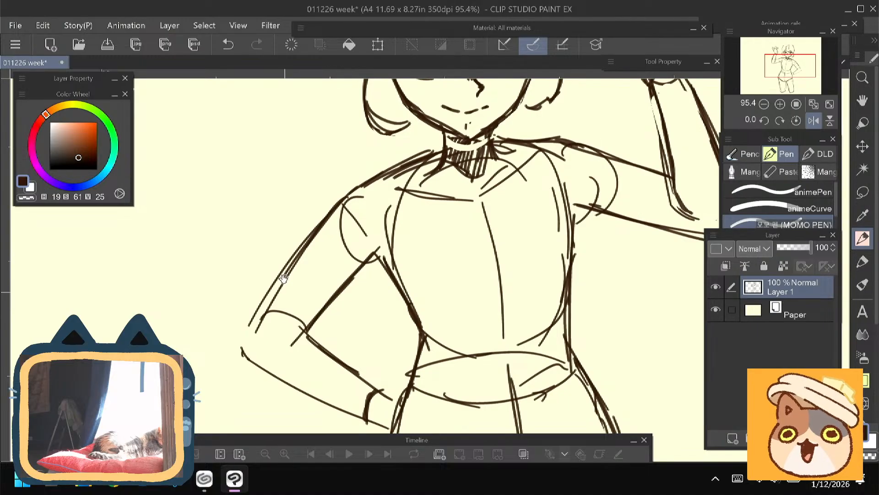
{"action": "left_click_drag", "start_coordinate": [274, 233], "coordinate": [213, 199]}
{"action": "key", "text": "e"}
{"action": "mouse_move", "coordinate": [333, 181]}
{"action": "left_mouse_down"}
{"action": "mouse_move", "coordinate": [342, 223]}
{"action": "mouse_move", "coordinate": [337, 181]}
{"action": "left_mouse_up"}
{"action": "mouse_move", "coordinate": [491, 156]}
{"action": "left_mouse_down"}
{"action": "mouse_move", "coordinate": [499, 257]}
{"action": "mouse_move", "coordinate": [488, 288]}
{"action": "mouse_move", "coordinate": [423, 286]}
{"action": "mouse_move", "coordinate": [397, 325]}
{"action": "mouse_move", "coordinate": [447, 319]}
{"action": "mouse_move", "coordinate": [394, 327]}
{"action": "mouse_move", "coordinate": [493, 323]}
{"action": "mouse_move", "coordinate": [479, 333]}
{"action": "mouse_move", "coordinate": [441, 335]}
{"action": "mouse_move", "coordinate": [466, 334]}
{"action": "mouse_move", "coordinate": [478, 319]}
{"action": "mouse_move", "coordinate": [362, 334]}
{"action": "left_mouse_up"}
{"action": "key", "text": "p"}
{"action": "left_click_drag", "start_coordinate": [289, 248], "coordinate": [280, 356]}
{"action": "left_click_drag", "start_coordinate": [401, 246], "coordinate": [398, 286]}
- Erase the doubled outer line of the raised forearm and redraw it as a cleaner contour from wrist to elbow
{"action": "key", "text": "e"}
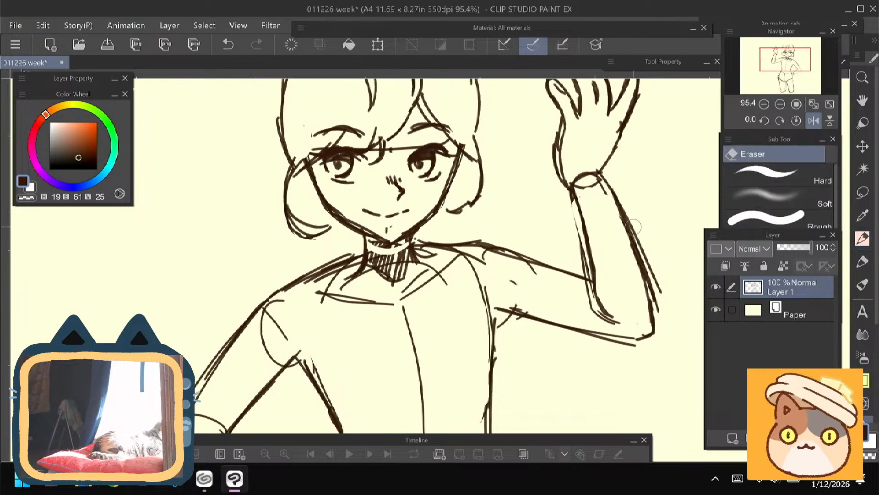
{"action": "key", "text": "p"}
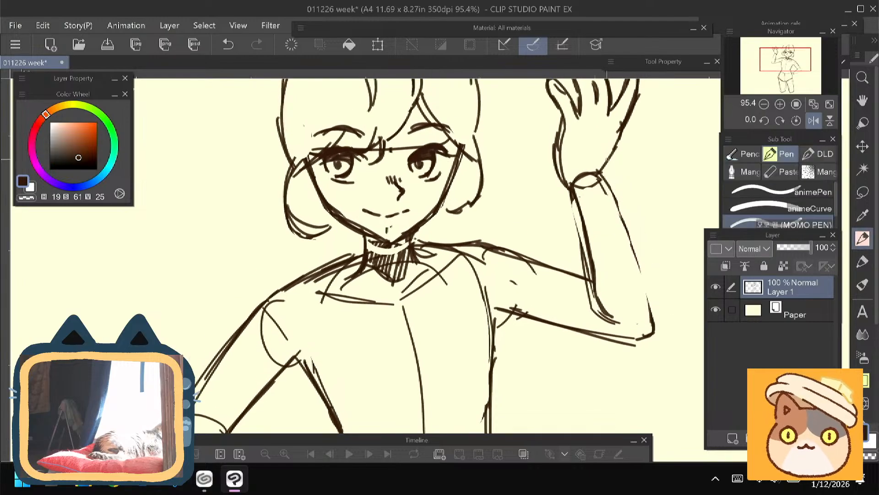
{"action": "left_click_drag", "start_coordinate": [605, 158], "coordinate": [618, 211]}
{"action": "mouse_move", "coordinate": [607, 173]}
{"action": "left_mouse_down"}
{"action": "mouse_move", "coordinate": [630, 234]}
{"action": "mouse_move", "coordinate": [648, 331]}
{"action": "left_mouse_up"}
- Close the curled side lock nearest the raised hand and build up the hair outline over the crown above it
{"action": "left_click_drag", "start_coordinate": [268, 263], "coordinate": [320, 185]}
{"action": "left_click_drag", "start_coordinate": [288, 251], "coordinate": [226, 343]}
{"action": "left_click_drag", "start_coordinate": [254, 298], "coordinate": [221, 345]}
{"action": "left_click_drag", "start_coordinate": [260, 230], "coordinate": [225, 367]}
{"action": "left_click_drag", "start_coordinate": [495, 251], "coordinate": [460, 266]}
{"action": "mouse_move", "coordinate": [452, 256]}
{"action": "left_mouse_down"}
{"action": "mouse_move", "coordinate": [486, 265]}
{"action": "mouse_move", "coordinate": [468, 273]}
{"action": "left_mouse_up"}
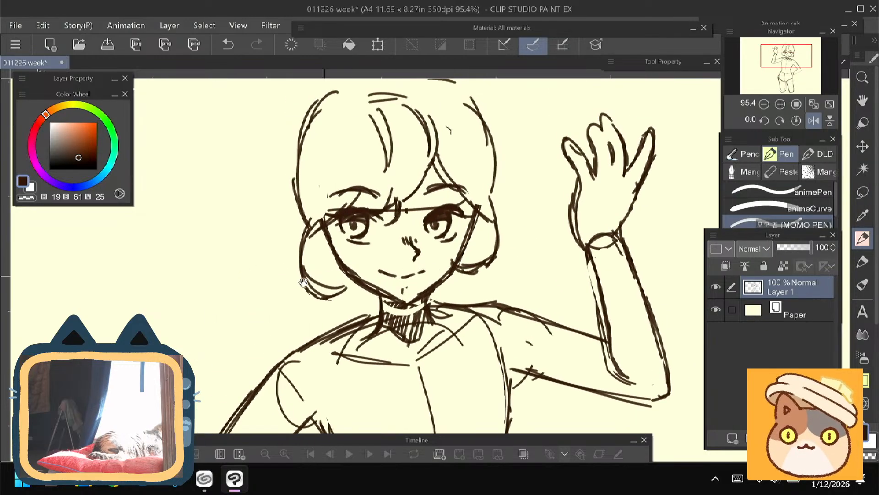
{"action": "mouse_move", "coordinate": [264, 304]}
{"action": "left_mouse_down"}
{"action": "mouse_move", "coordinate": [267, 321]}
{"action": "mouse_move", "coordinate": [297, 348]}
{"action": "left_mouse_up"}
{"action": "left_click_drag", "start_coordinate": [467, 125], "coordinate": [514, 169]}
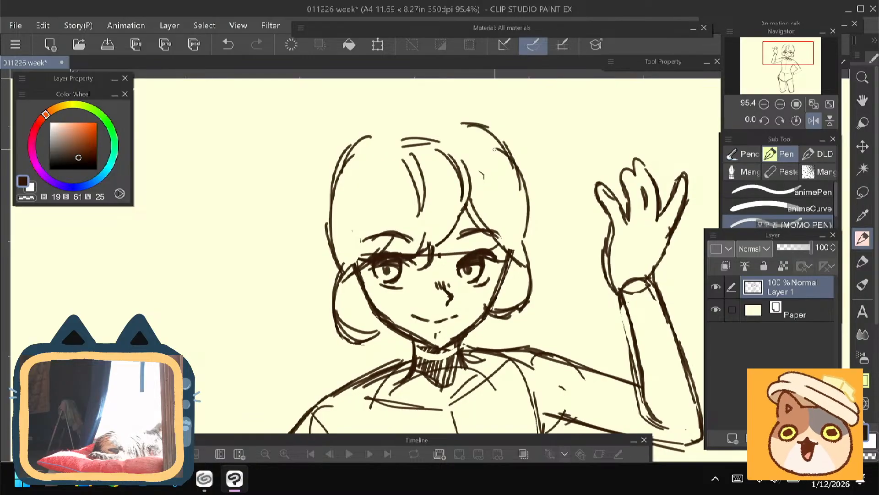
{"action": "left_click_drag", "start_coordinate": [485, 137], "coordinate": [513, 155]}
{"action": "left_click_drag", "start_coordinate": [458, 126], "coordinate": [485, 138]}
- Draw a second, wider hair outline behind the head on the side away from the raised hand
{"action": "left_click_drag", "start_coordinate": [352, 146], "coordinate": [313, 247]}
{"action": "left_click_drag", "start_coordinate": [329, 184], "coordinate": [342, 283]}
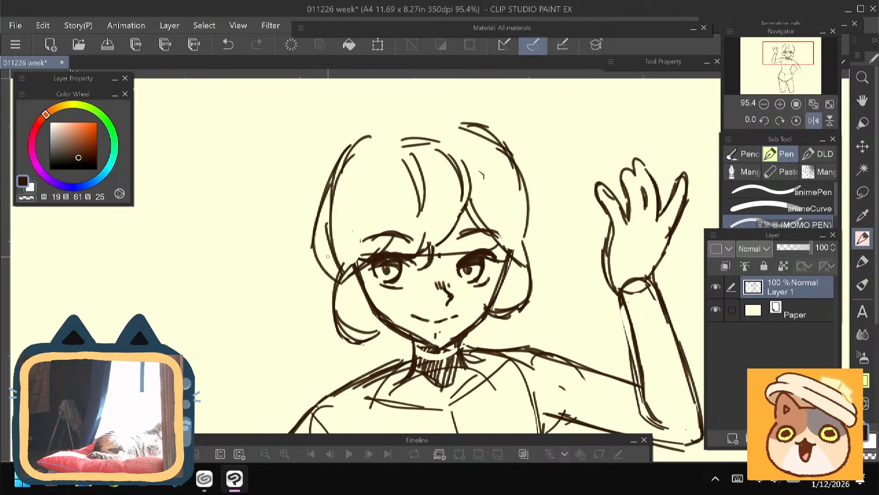
{"action": "mouse_move", "coordinate": [316, 315]}
{"action": "left_mouse_down"}
{"action": "mouse_move", "coordinate": [306, 259]}
{"action": "mouse_move", "coordinate": [303, 267]}
{"action": "left_mouse_up"}
{"action": "left_click_drag", "start_coordinate": [332, 237], "coordinate": [355, 250]}
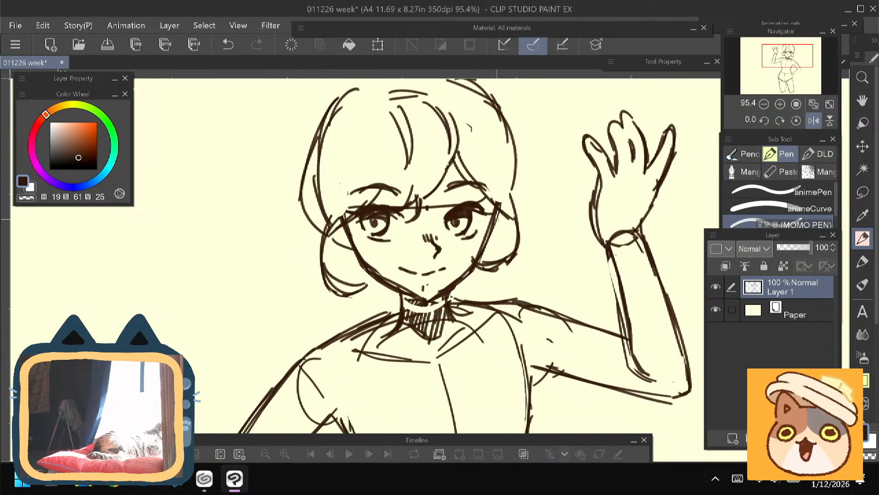
{"action": "mouse_move", "coordinate": [497, 217]}
{"action": "left_mouse_down"}
{"action": "mouse_move", "coordinate": [513, 228]}
{"action": "mouse_move", "coordinate": [491, 251]}
{"action": "left_mouse_up"}
{"action": "left_click_drag", "start_coordinate": [494, 250], "coordinate": [485, 252]}
{"action": "key", "text": "ctrl+z"}
{"action": "key", "text": "ctrl+z"}
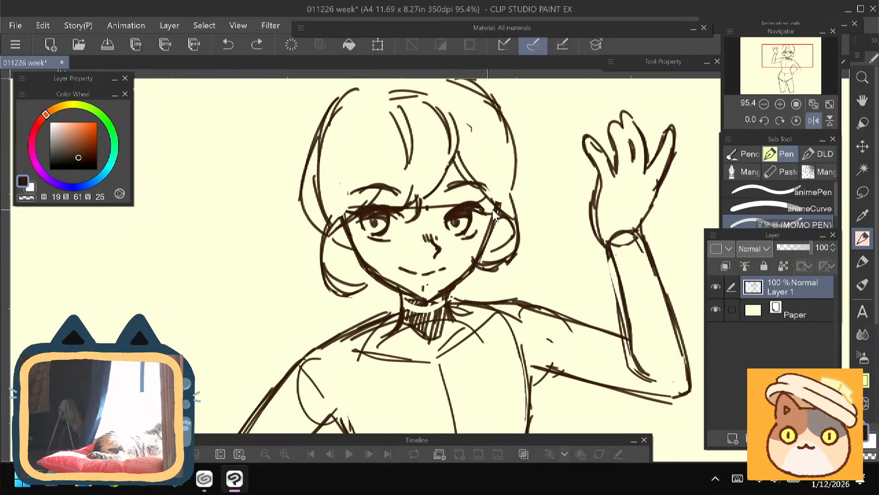
{"action": "key", "text": "ctrl+z"}
{"action": "key", "text": "ctrl+z"}
- Draw an ear on each side of the face, inside the curled side locks
{"action": "mouse_move", "coordinate": [506, 215]}
{"action": "left_mouse_down"}
{"action": "mouse_move", "coordinate": [509, 235]}
{"action": "mouse_move", "coordinate": [474, 251]}
{"action": "left_mouse_up"}
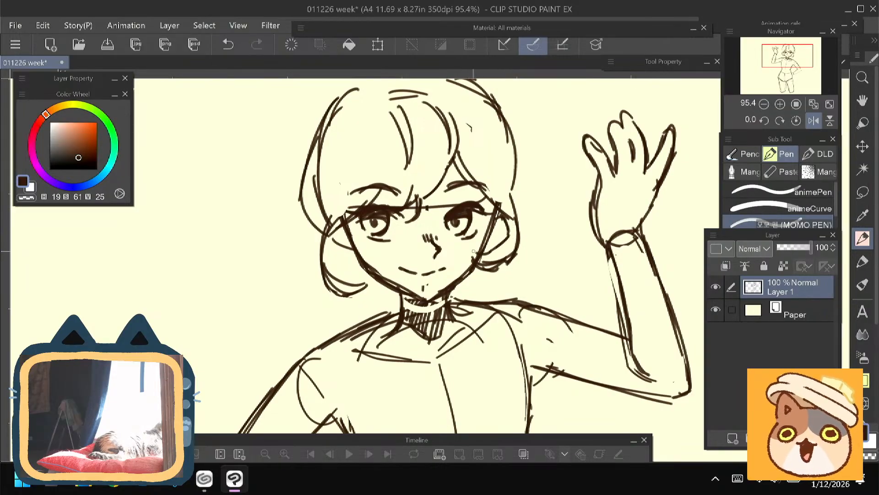
{"action": "mouse_move", "coordinate": [345, 226]}
{"action": "left_mouse_down"}
{"action": "mouse_move", "coordinate": [340, 260]}
{"action": "mouse_move", "coordinate": [359, 268]}
{"action": "mouse_move", "coordinate": [333, 250]}
{"action": "left_mouse_up"}
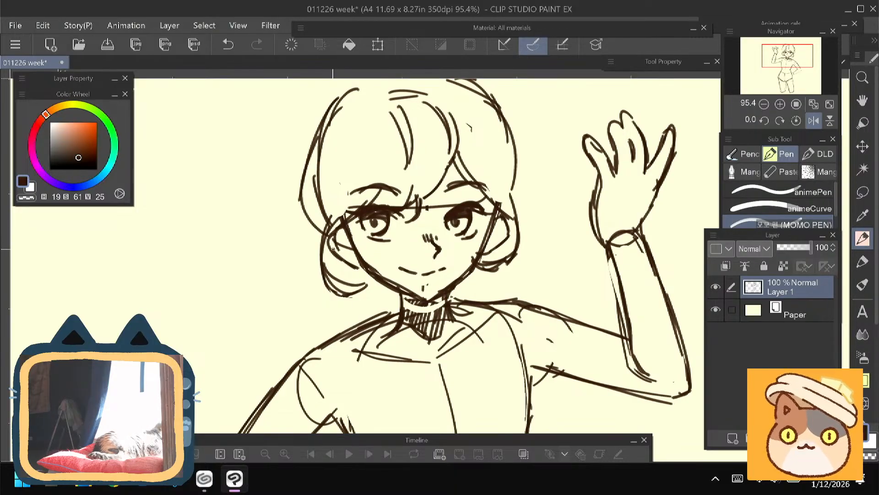
{"action": "left_click_drag", "start_coordinate": [333, 249], "coordinate": [316, 272]}
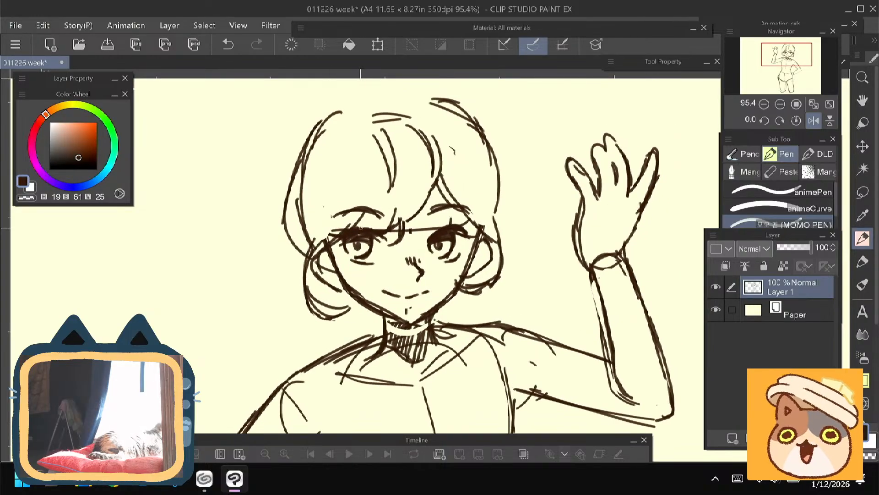
- Flip the canvas view back to its normal orientation, close the crown outline and add a small upright tuft of hair
{"action": "left_click", "coordinate": [814, 121]}
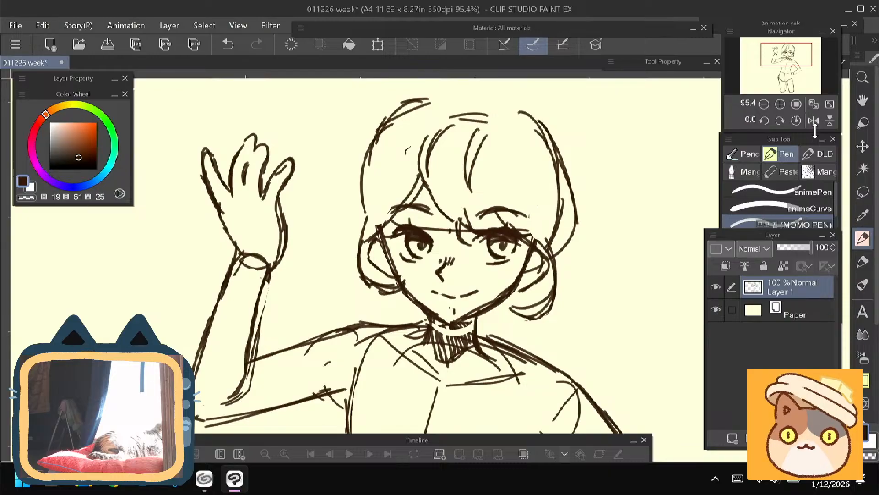
{"action": "scroll", "coordinate": [362, 266], "scroll_direction": "down", "scroll_amount": 3}
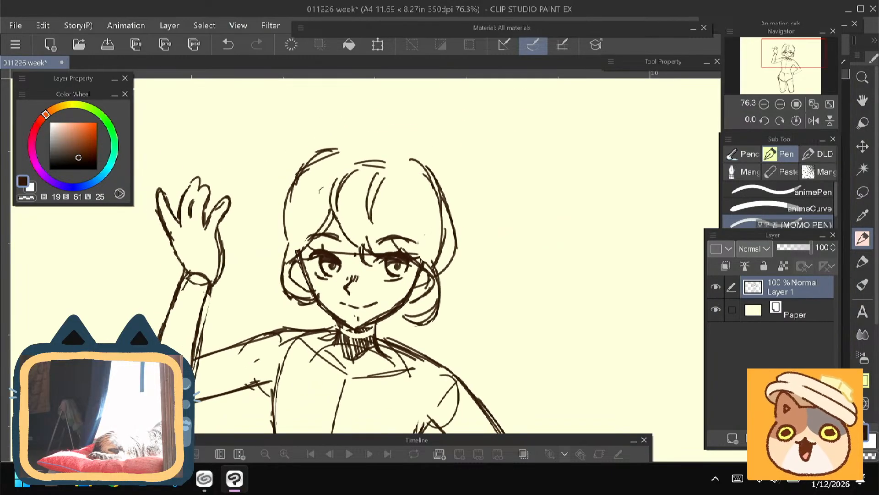
{"action": "mouse_move", "coordinate": [370, 144]}
{"action": "left_mouse_down"}
{"action": "mouse_move", "coordinate": [449, 238]}
{"action": "mouse_move", "coordinate": [436, 266]}
{"action": "left_mouse_up"}
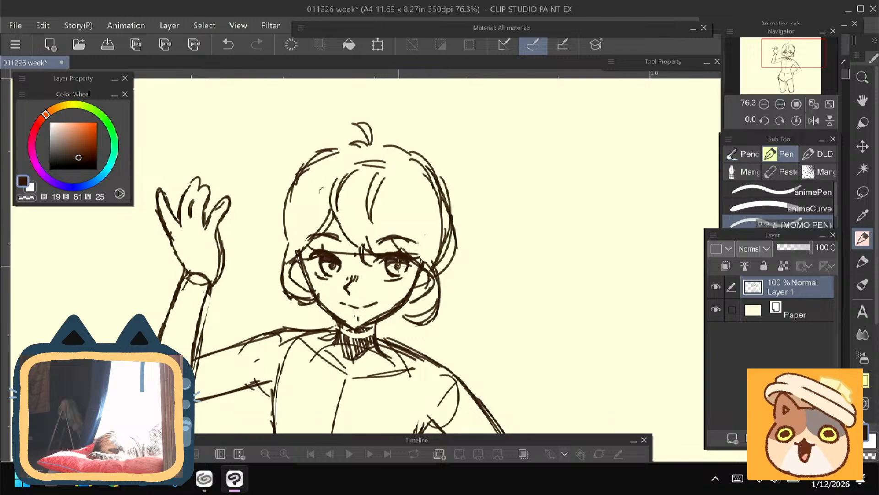
- Erase the curled lock beside the cheek nearest the raised hand, redraw it slimmer, and touch up the opposite lock
{"action": "left_click_drag", "start_coordinate": [385, 324], "coordinate": [399, 266]}
{"action": "key", "text": "e"}
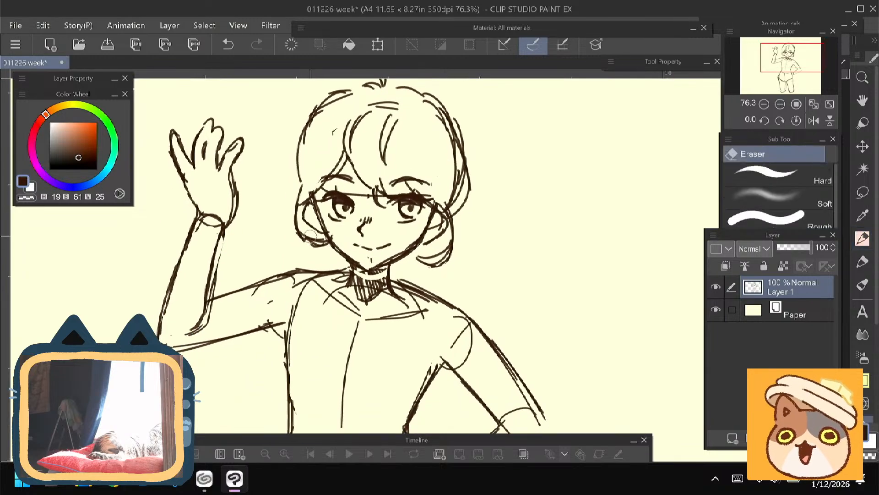
{"action": "key", "text": "p"}
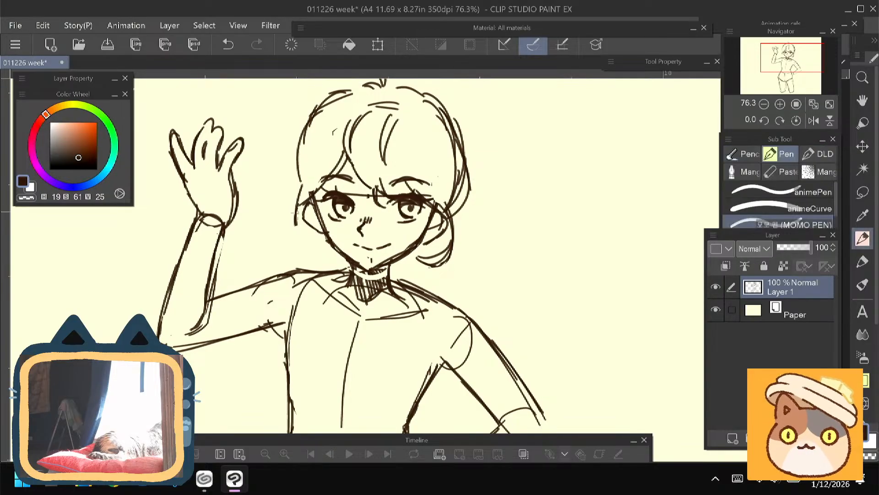
{"action": "mouse_move", "coordinate": [305, 201]}
{"action": "left_mouse_down"}
{"action": "mouse_move", "coordinate": [293, 242]}
{"action": "mouse_move", "coordinate": [313, 251]}
{"action": "mouse_move", "coordinate": [295, 247]}
{"action": "left_mouse_up"}
{"action": "left_click_drag", "start_coordinate": [450, 245], "coordinate": [433, 265]}
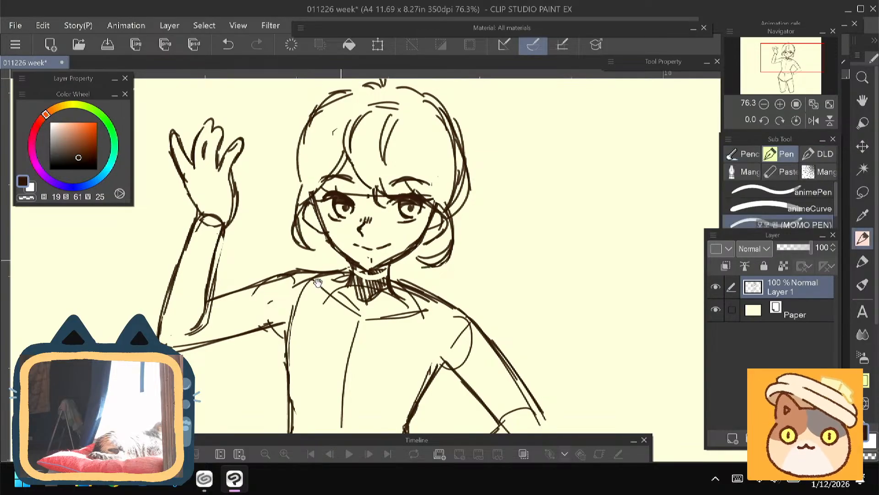
- Erase the stray lines around the neck base and draw two bold collarbones meeting at the top of the chest line
{"action": "left_click_drag", "start_coordinate": [276, 283], "coordinate": [287, 252]}
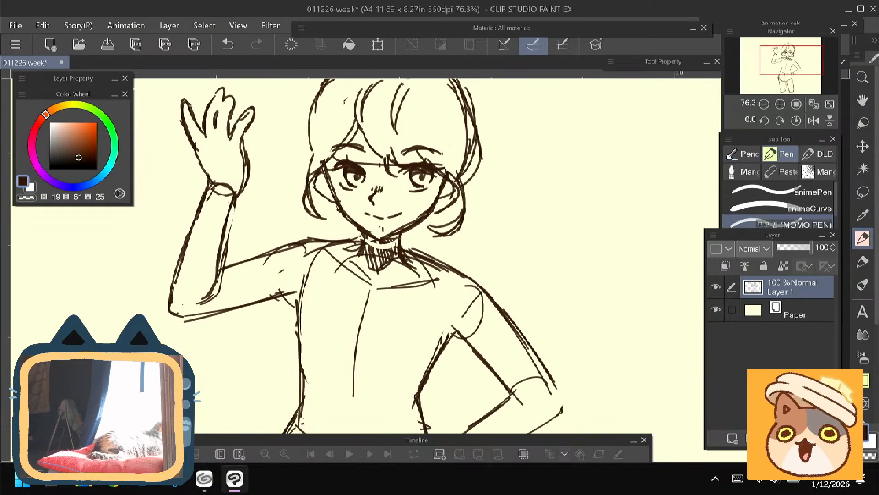
{"action": "key", "text": "e"}
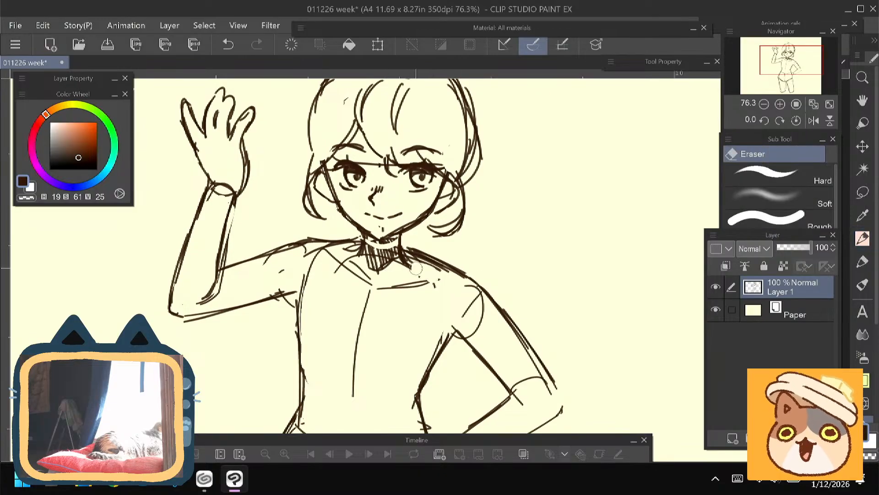
{"action": "left_click_drag", "start_coordinate": [422, 269], "coordinate": [445, 276]}
{"action": "mouse_move", "coordinate": [355, 264]}
{"action": "left_mouse_down"}
{"action": "mouse_move", "coordinate": [337, 249]}
{"action": "mouse_move", "coordinate": [354, 255]}
{"action": "mouse_move", "coordinate": [364, 279]}
{"action": "left_mouse_up"}
{"action": "key", "text": "p"}
{"action": "left_click_drag", "start_coordinate": [336, 252], "coordinate": [370, 284]}
{"action": "left_click_drag", "start_coordinate": [443, 284], "coordinate": [387, 289]}
- Reinforce the shoulder line beside the neck on the raised-arm side and the torso contour below the lowered arm's armpit
{"action": "left_click_drag", "start_coordinate": [267, 306], "coordinate": [317, 306]}
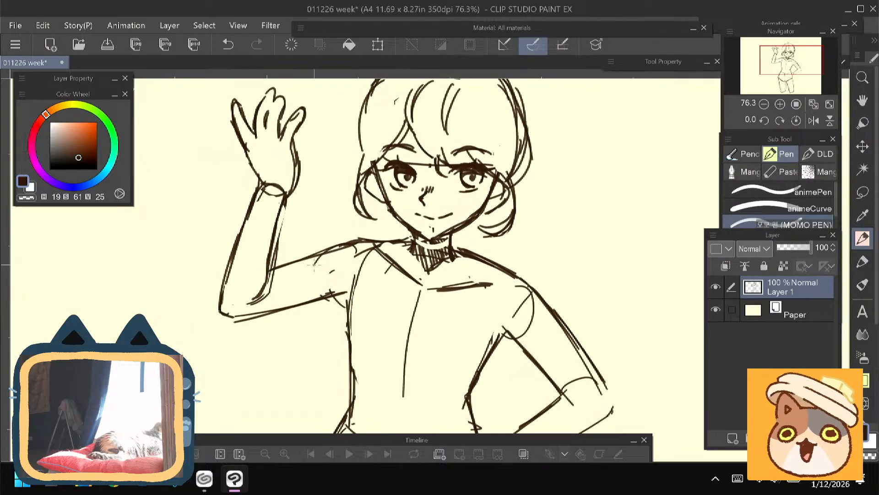
{"action": "left_click_drag", "start_coordinate": [411, 239], "coordinate": [340, 243]}
{"action": "left_click_drag", "start_coordinate": [306, 317], "coordinate": [286, 262]}
{"action": "left_click_drag", "start_coordinate": [318, 237], "coordinate": [330, 271]}
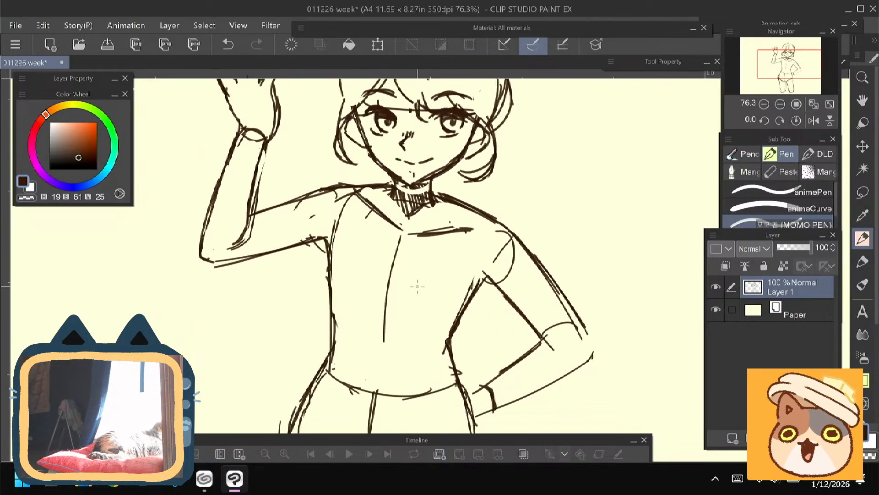
{"action": "left_click_drag", "start_coordinate": [498, 278], "coordinate": [463, 319]}
- Thicken the outer thigh line below the raised arm, round off the thigh's lower end and erase the stray lines there
{"action": "scroll", "coordinate": [294, 265], "scroll_direction": "down", "scroll_amount": 10}
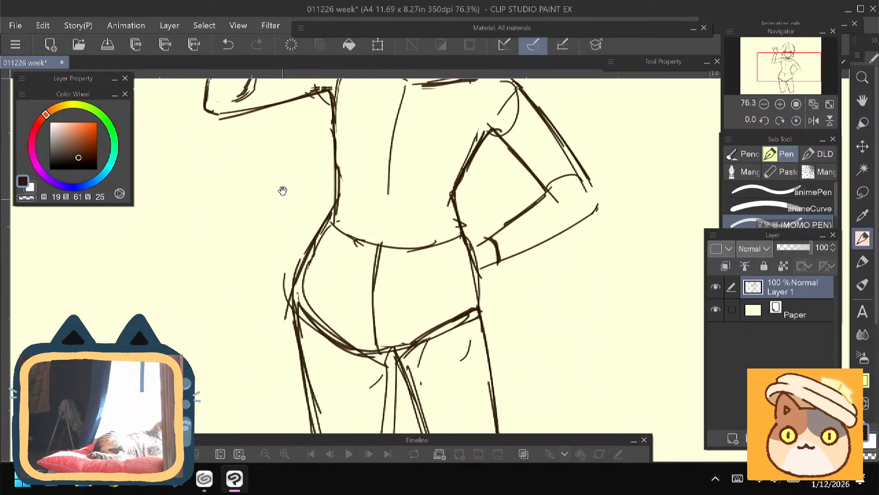
{"action": "left_click_drag", "start_coordinate": [281, 186], "coordinate": [314, 368]}
{"action": "mouse_move", "coordinate": [294, 192]}
{"action": "left_mouse_down"}
{"action": "mouse_move", "coordinate": [291, 228]}
{"action": "mouse_move", "coordinate": [321, 405]}
{"action": "mouse_move", "coordinate": [334, 412]}
{"action": "left_mouse_up"}
{"action": "left_click_drag", "start_coordinate": [380, 385], "coordinate": [331, 414]}
{"action": "left_click_drag", "start_coordinate": [373, 395], "coordinate": [321, 407]}
{"action": "key", "text": "e"}
{"action": "mouse_move", "coordinate": [322, 366]}
{"action": "left_mouse_down"}
{"action": "mouse_move", "coordinate": [327, 406]}
{"action": "mouse_move", "coordinate": [384, 390]}
{"action": "left_mouse_up"}
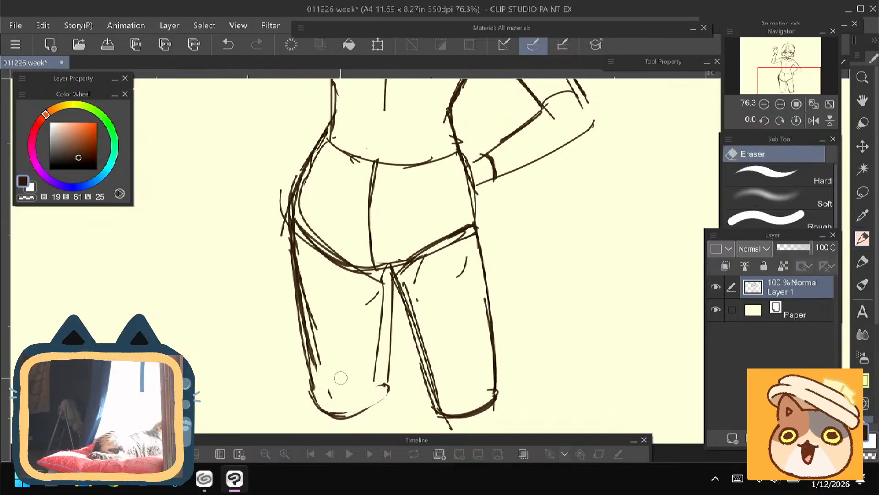
- Darken that thigh's inner contour, reinforce its lower end and strengthen the pelvis edge beside the crotch
{"action": "key", "text": "p"}
{"action": "mouse_move", "coordinate": [390, 275]}
{"action": "left_mouse_down"}
{"action": "mouse_move", "coordinate": [387, 382]}
{"action": "mouse_move", "coordinate": [338, 411]}
{"action": "left_mouse_up"}
{"action": "left_click_drag", "start_coordinate": [316, 391], "coordinate": [368, 416]}
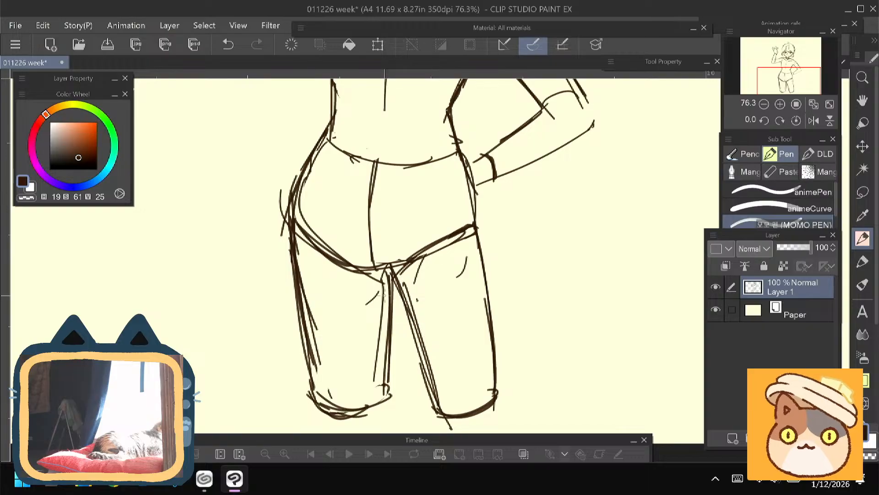
{"action": "left_click_drag", "start_coordinate": [390, 270], "coordinate": [389, 385]}
{"action": "mouse_move", "coordinate": [354, 263]}
{"action": "left_mouse_down"}
{"action": "mouse_move", "coordinate": [386, 280]}
{"action": "mouse_move", "coordinate": [368, 272]}
{"action": "left_mouse_up"}
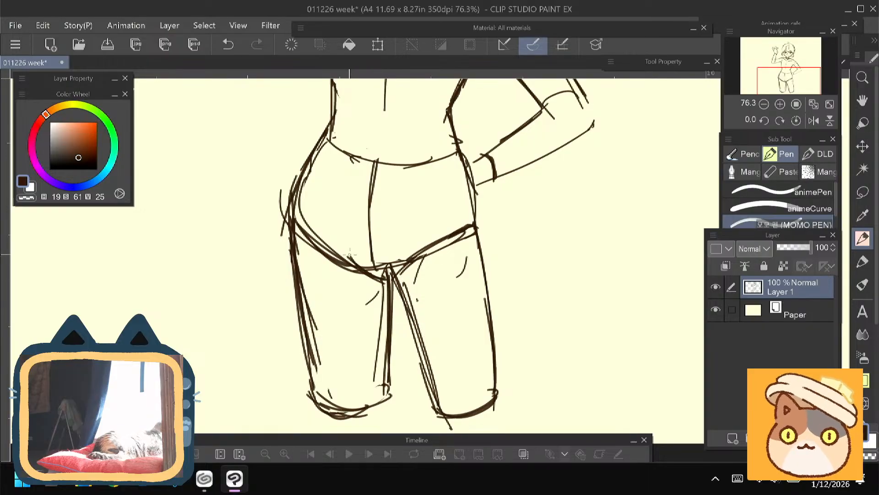
- Erase the old wrist lines at the hip and sketch a hand with short finger strokes resting on the waist
{"action": "mouse_move", "coordinate": [246, 174]}
{"action": "left_mouse_down"}
{"action": "mouse_move", "coordinate": [222, 255]}
{"action": "mouse_move", "coordinate": [226, 292]}
{"action": "mouse_move", "coordinate": [200, 398]}
{"action": "left_mouse_up"}
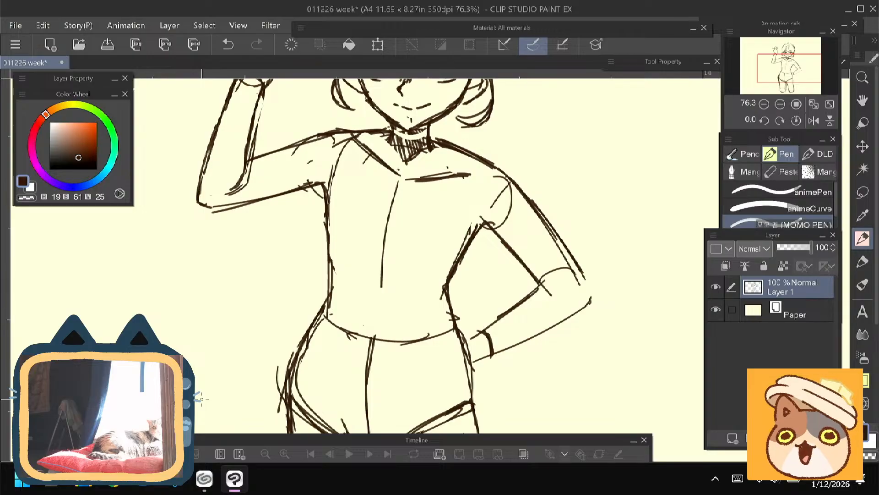
{"action": "left_click_drag", "start_coordinate": [259, 270], "coordinate": [261, 202]}
{"action": "key", "text": "e"}
{"action": "mouse_move", "coordinate": [477, 266]}
{"action": "left_mouse_down"}
{"action": "mouse_move", "coordinate": [475, 299]}
{"action": "mouse_move", "coordinate": [469, 268]}
{"action": "left_mouse_up"}
{"action": "key", "text": "p"}
{"action": "left_click_drag", "start_coordinate": [420, 293], "coordinate": [418, 320]}
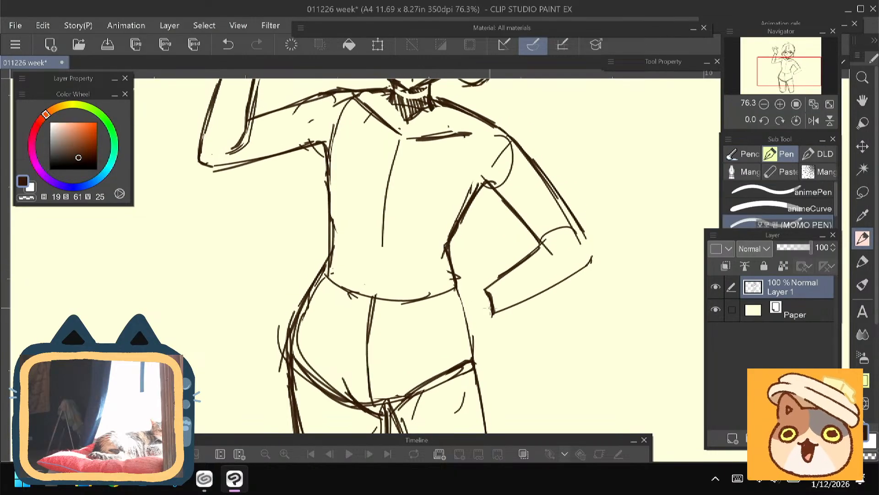
{"action": "mouse_move", "coordinate": [483, 291]}
{"action": "left_mouse_down"}
{"action": "mouse_move", "coordinate": [453, 268]}
{"action": "mouse_move", "coordinate": [456, 285]}
{"action": "left_mouse_up"}
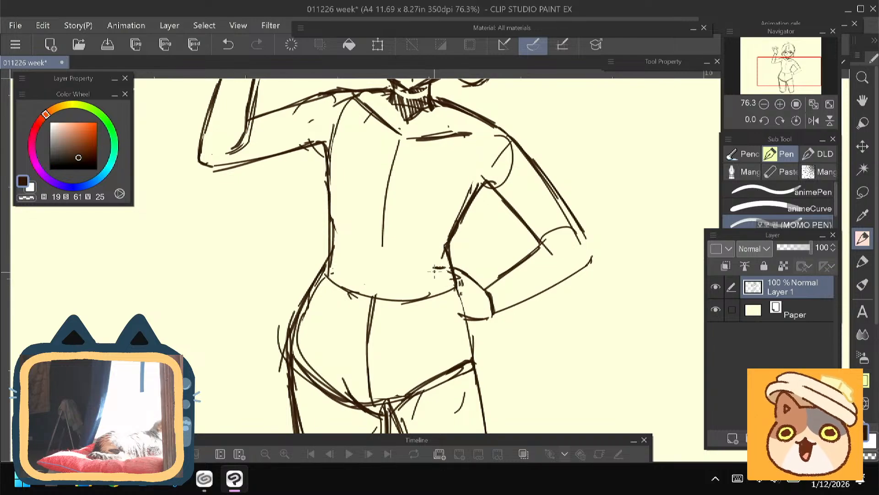
{"action": "left_click_drag", "start_coordinate": [435, 269], "coordinate": [429, 281]}
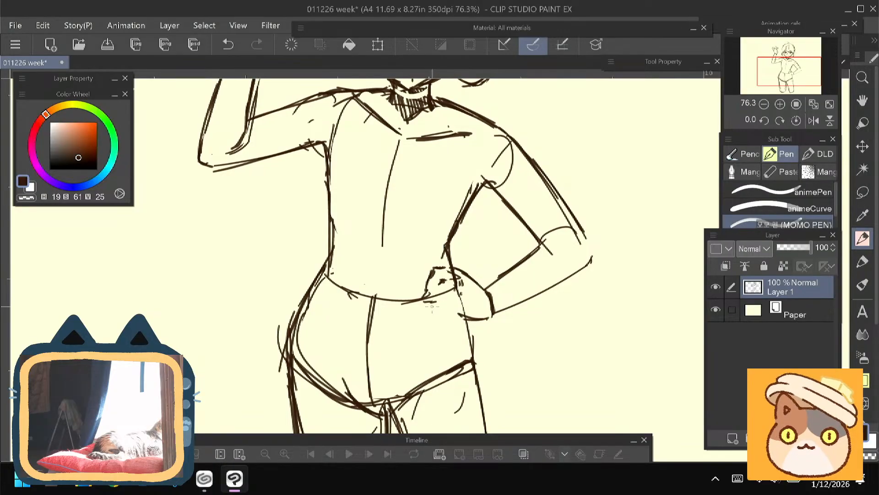
- Erase the doubled outer hair contour on the lowered-arm side of the head and redraw it as one rounder curve
{"action": "scroll", "coordinate": [246, 269], "scroll_direction": "up", "scroll_amount": 6}
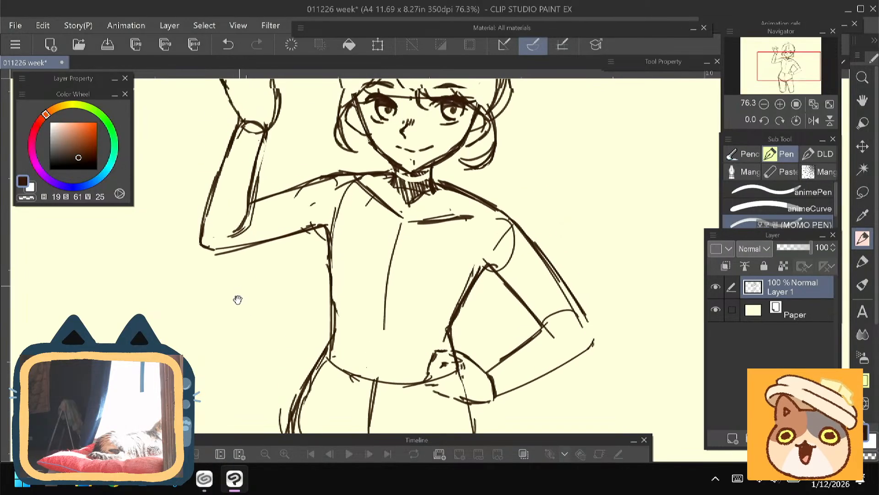
{"action": "left_click_drag", "start_coordinate": [261, 357], "coordinate": [225, 394]}
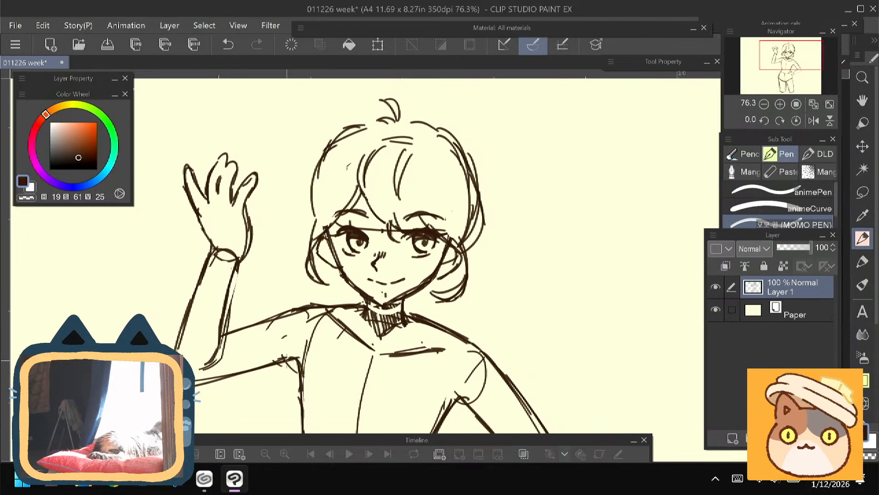
{"action": "key", "text": "e"}
{"action": "left_click_drag", "start_coordinate": [439, 133], "coordinate": [474, 209]}
{"action": "left_click_drag", "start_coordinate": [458, 163], "coordinate": [481, 234]}
{"action": "key", "text": "p"}
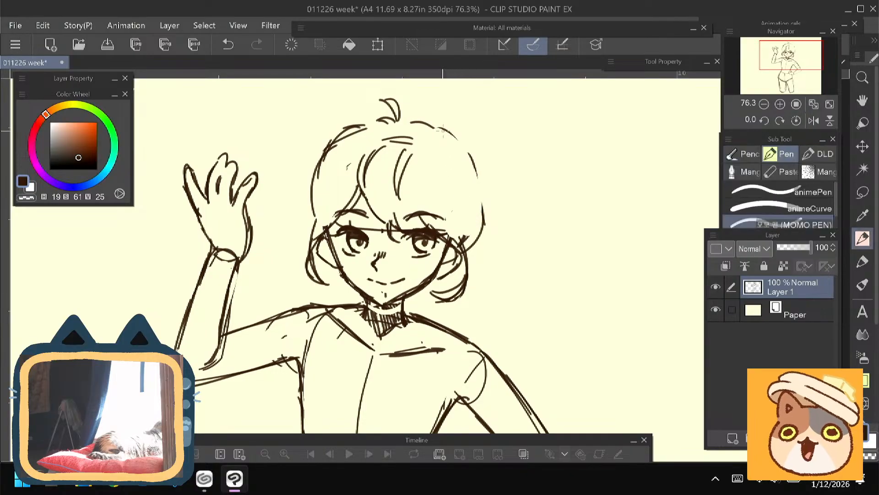
{"action": "left_click_drag", "start_coordinate": [442, 123], "coordinate": [484, 227]}
{"action": "left_click_drag", "start_coordinate": [482, 162], "coordinate": [465, 244]}
{"action": "left_click_drag", "start_coordinate": [296, 261], "coordinate": [306, 271]}
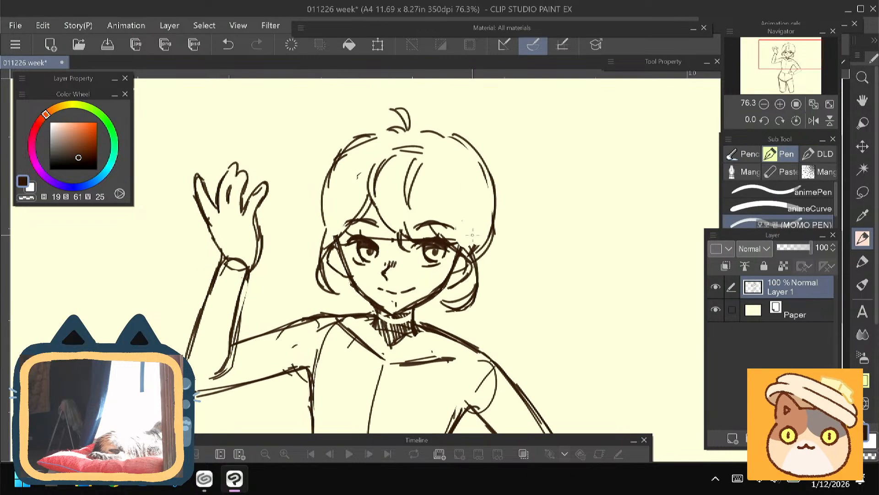
- Add an inner hair strand line on the lowered-arm side and reinforce the outer hair contours on both sides of the head
{"action": "left_click_drag", "start_coordinate": [474, 192], "coordinate": [477, 243]}
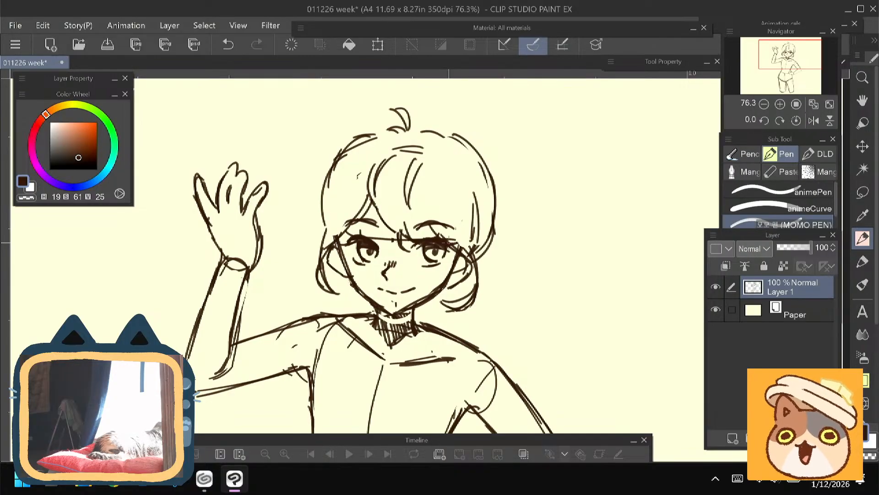
{"action": "left_click_drag", "start_coordinate": [278, 285], "coordinate": [306, 261]}
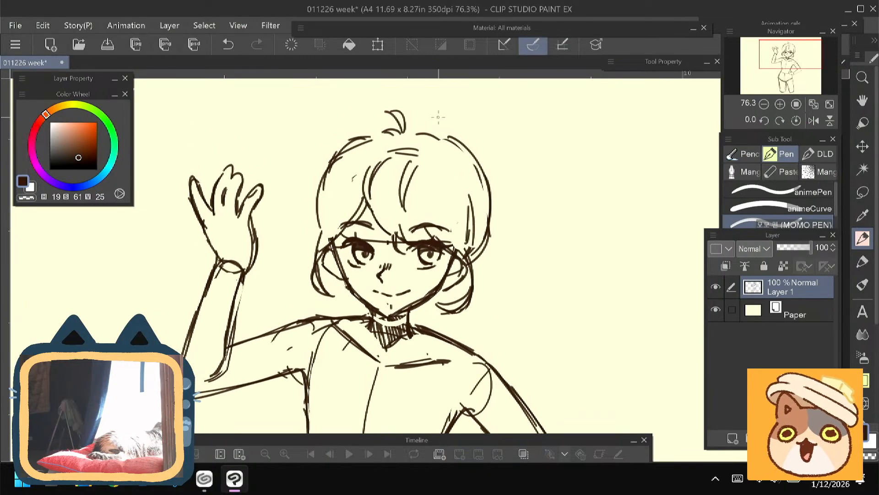
{"action": "left_click_drag", "start_coordinate": [492, 183], "coordinate": [481, 256]}
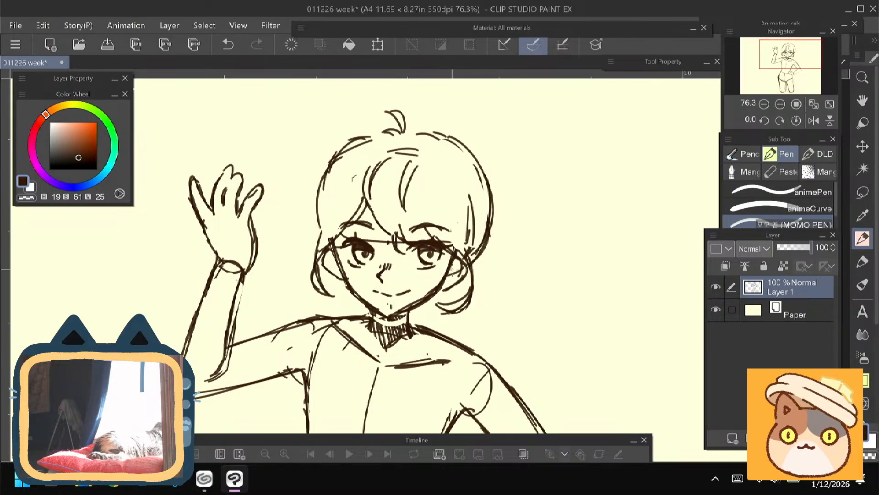
{"action": "left_click_drag", "start_coordinate": [324, 173], "coordinate": [319, 232]}
{"action": "mouse_move", "coordinate": [298, 263]}
{"action": "left_mouse_down"}
{"action": "mouse_move", "coordinate": [296, 239]}
{"action": "mouse_move", "coordinate": [289, 258]}
{"action": "left_mouse_up"}
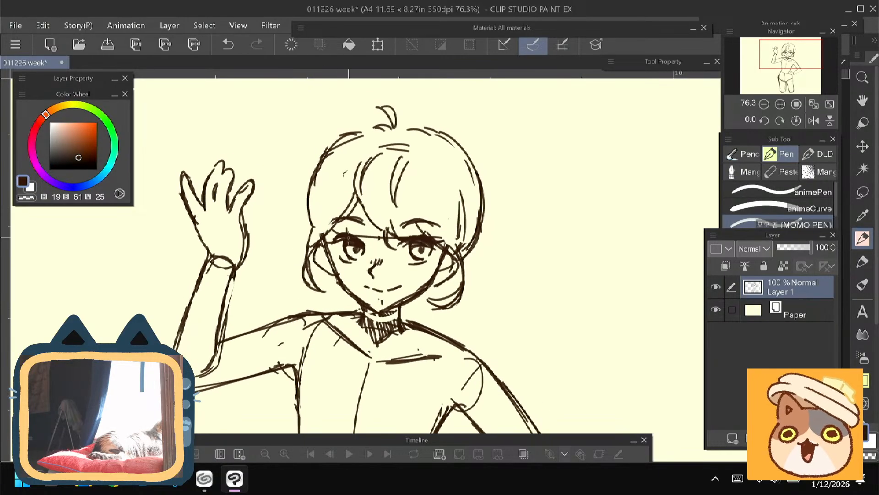
{"action": "left_click_drag", "start_coordinate": [486, 201], "coordinate": [467, 255]}
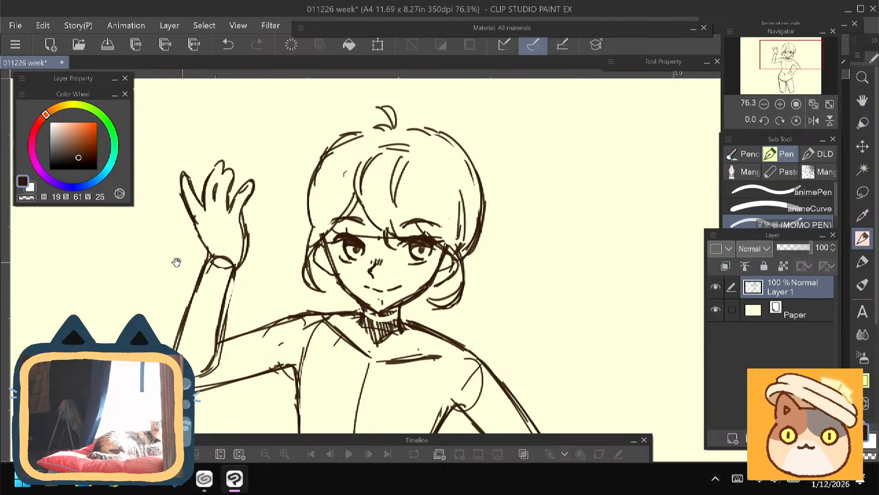
- Erase the wrist circle on the raised arm and join the hand's contours to the forearm
{"action": "left_click_drag", "start_coordinate": [177, 257], "coordinate": [226, 243]}
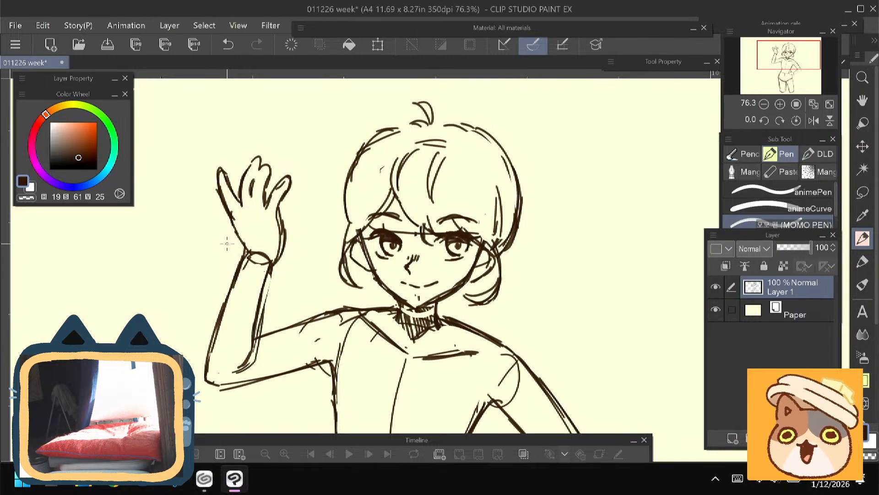
{"action": "key", "text": "e"}
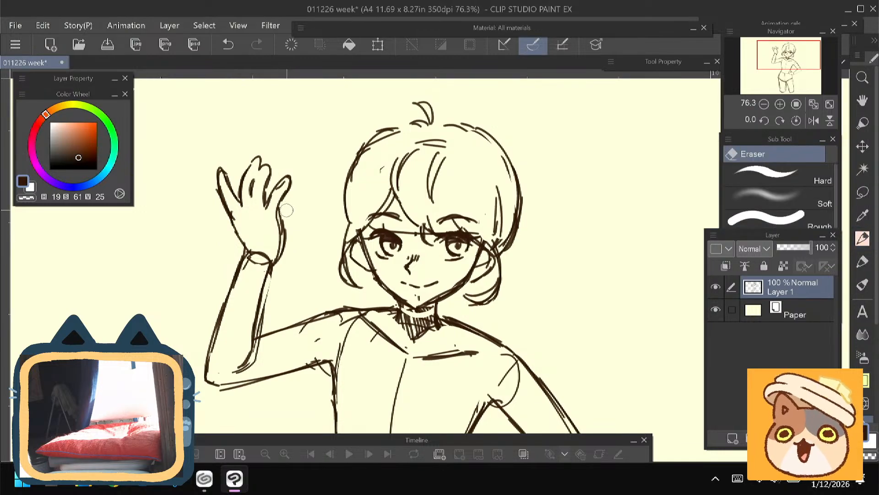
{"action": "mouse_move", "coordinate": [266, 262]}
{"action": "left_mouse_down"}
{"action": "mouse_move", "coordinate": [251, 264]}
{"action": "mouse_move", "coordinate": [208, 202]}
{"action": "mouse_move", "coordinate": [202, 259]}
{"action": "left_mouse_up"}
{"action": "key", "text": "p"}
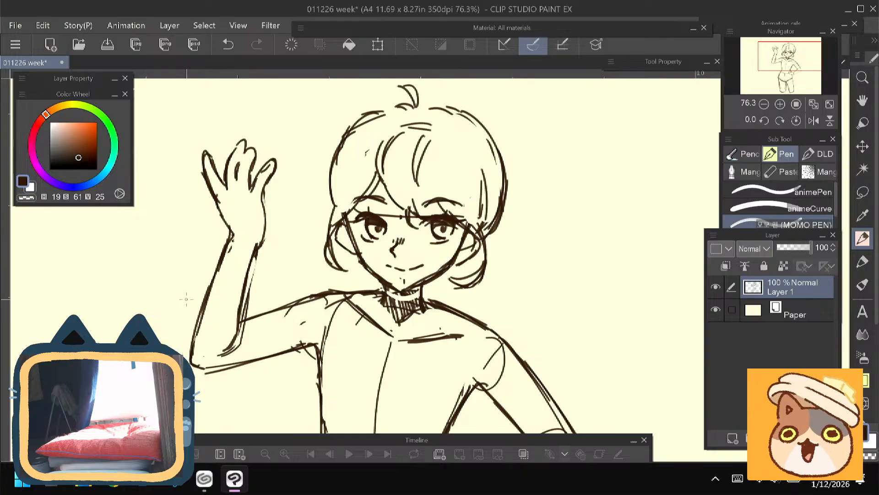
- Draw a slanted guide line across the chest, starting from the torso's centre line
{"action": "left_click_drag", "start_coordinate": [407, 351], "coordinate": [431, 255]}
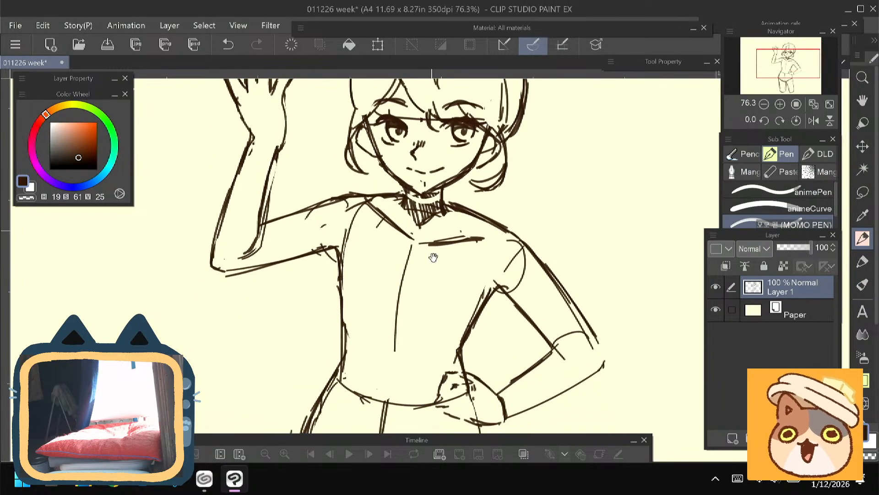
{"action": "left_click_drag", "start_coordinate": [420, 311], "coordinate": [428, 270]}
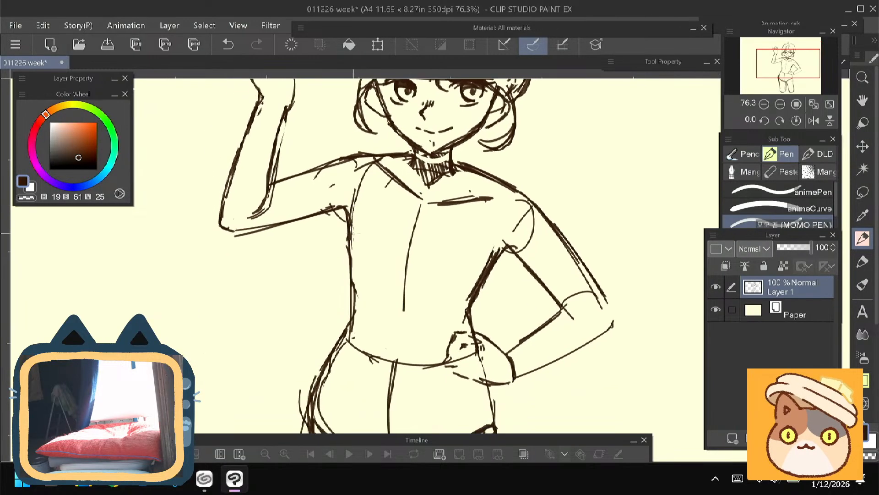
{"action": "left_click_drag", "start_coordinate": [278, 264], "coordinate": [235, 289]}
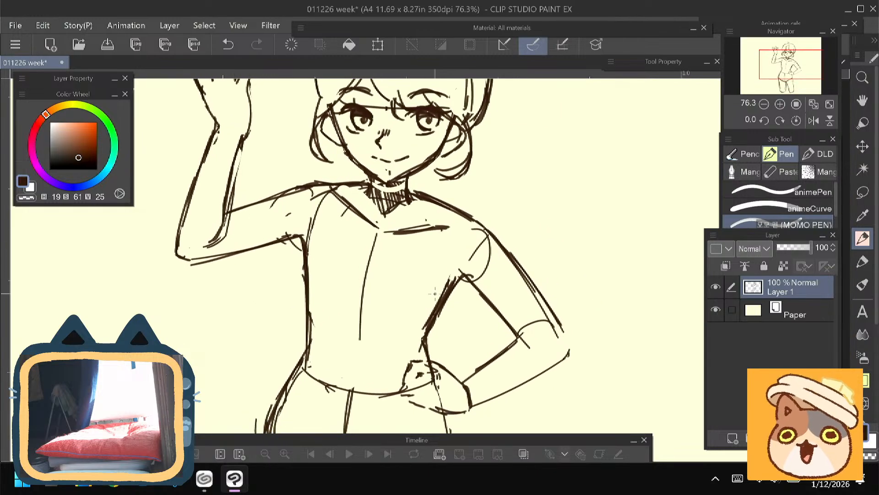
{"action": "mouse_move", "coordinate": [436, 293]}
{"action": "left_mouse_down"}
{"action": "mouse_move", "coordinate": [350, 270]}
{"action": "mouse_move", "coordinate": [292, 264]}
{"action": "left_mouse_up"}
{"action": "key", "text": "ctrl+z"}
{"action": "left_click_drag", "start_coordinate": [205, 267], "coordinate": [212, 371]}
- Hatch short hair strokes around the crown and replace the long curved fringe strand with short strokes
{"action": "mouse_move", "coordinate": [480, 137]}
{"action": "left_mouse_down"}
{"action": "mouse_move", "coordinate": [459, 171]}
{"action": "mouse_move", "coordinate": [448, 149]}
{"action": "mouse_move", "coordinate": [449, 173]}
{"action": "left_mouse_up"}
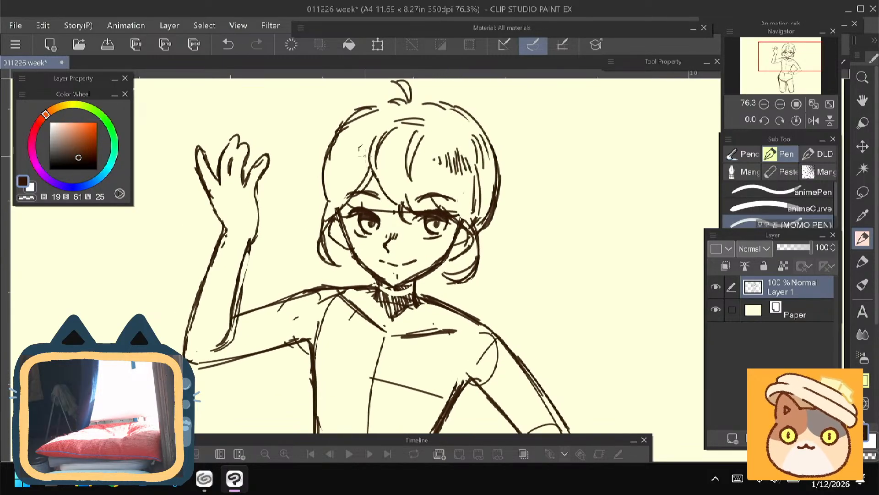
{"action": "mouse_move", "coordinate": [273, 236]}
{"action": "left_mouse_down"}
{"action": "mouse_move", "coordinate": [259, 219]}
{"action": "mouse_move", "coordinate": [266, 266]}
{"action": "mouse_move", "coordinate": [259, 274]}
{"action": "left_mouse_up"}
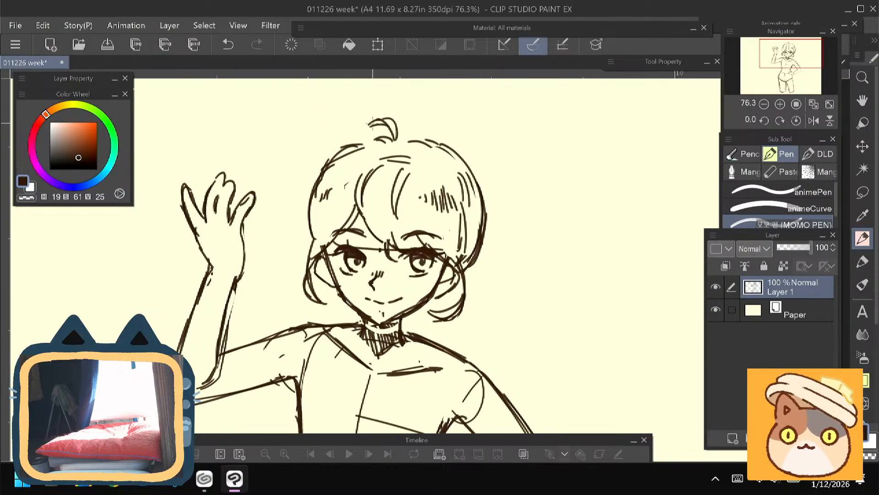
{"action": "left_click_drag", "start_coordinate": [263, 260], "coordinate": [262, 234]}
{"action": "key", "text": "e"}
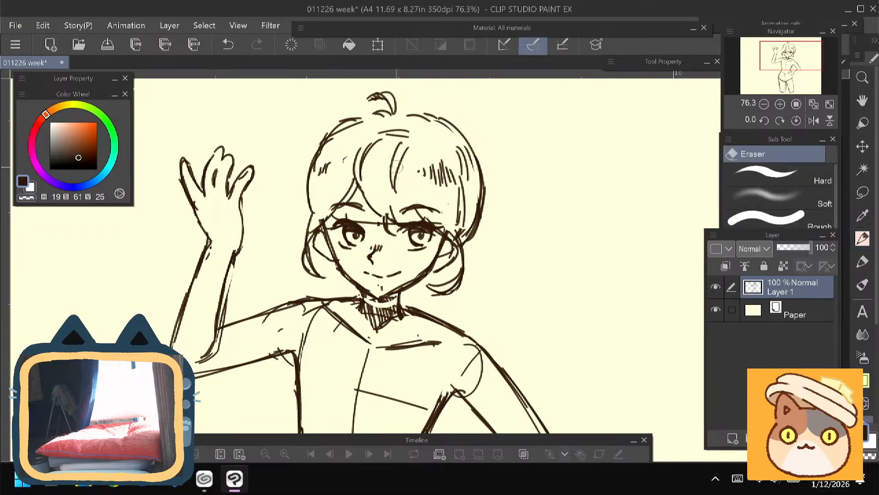
{"action": "left_click_drag", "start_coordinate": [397, 188], "coordinate": [399, 154]}
{"action": "key", "text": "p"}
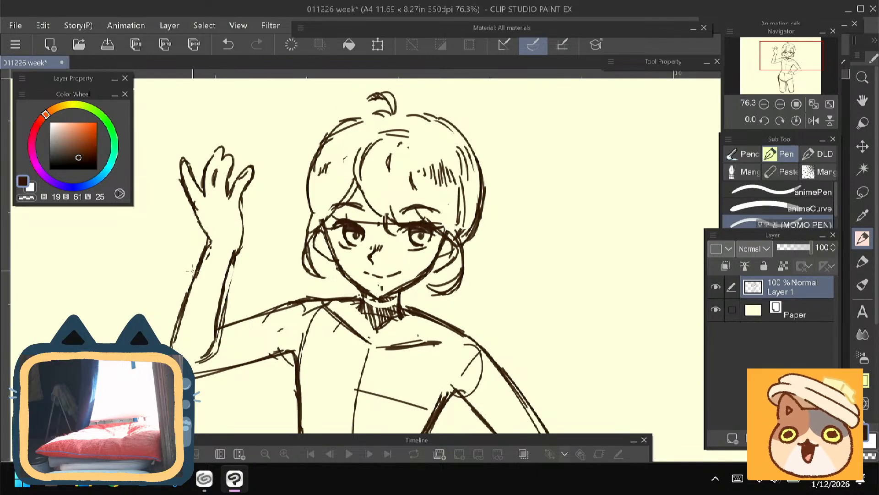
- Erase the stray lines along the raised arm's inner forearm and darken its contour down to the elbow
{"action": "left_click_drag", "start_coordinate": [202, 229], "coordinate": [266, 185]}
{"action": "key", "text": "e"}
{"action": "left_click_drag", "start_coordinate": [304, 221], "coordinate": [277, 317]}
{"action": "key", "text": "p"}
{"action": "key", "text": "e"}
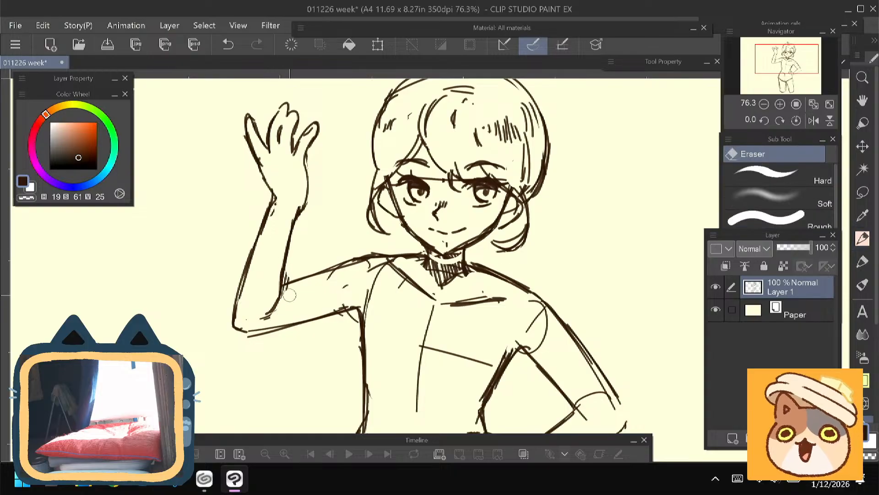
{"action": "key", "text": "p"}
- Lasso the raised hand, scale it down slightly, fit it onto the wrist and deselect
{"action": "mouse_move", "coordinate": [239, 219]}
{"action": "left_mouse_down"}
{"action": "mouse_move", "coordinate": [235, 287]}
{"action": "mouse_move", "coordinate": [212, 184]}
{"action": "mouse_move", "coordinate": [221, 231]}
{"action": "left_mouse_up"}
{"action": "key", "text": "m"}
{"action": "key", "text": "ctrl+t"}
{"action": "left_click_drag", "start_coordinate": [209, 136], "coordinate": [223, 153]}
{"action": "left_click_drag", "start_coordinate": [272, 255], "coordinate": [266, 252]}
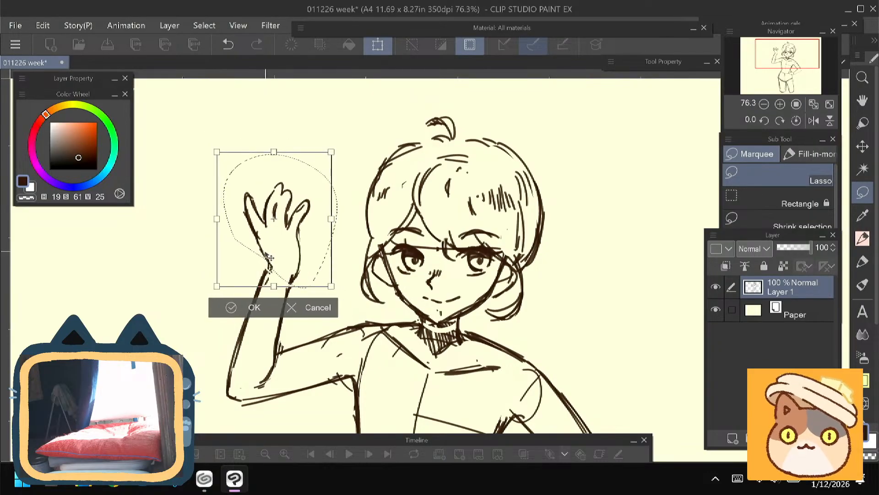
{"action": "left_click", "coordinate": [240, 312]}
{"action": "key", "text": "ctrl+d"}
- Add short hatching strokes across the fringe with the pen and sketch the inner ear lines
{"action": "mouse_move", "coordinate": [220, 372]}
{"action": "left_mouse_down"}
{"action": "mouse_move", "coordinate": [162, 248]}
{"action": "mouse_move", "coordinate": [149, 286]}
{"action": "left_mouse_up"}
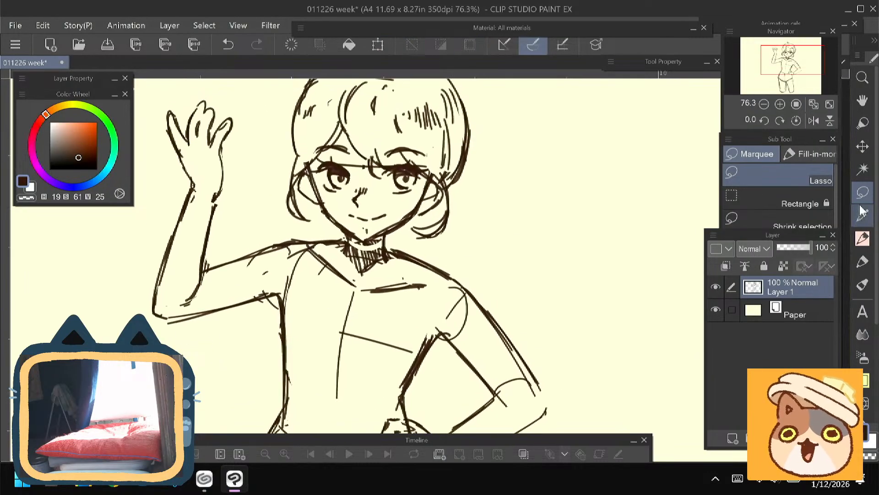
{"action": "left_click", "coordinate": [862, 239]}
{"action": "left_click_drag", "start_coordinate": [190, 255], "coordinate": [207, 350]}
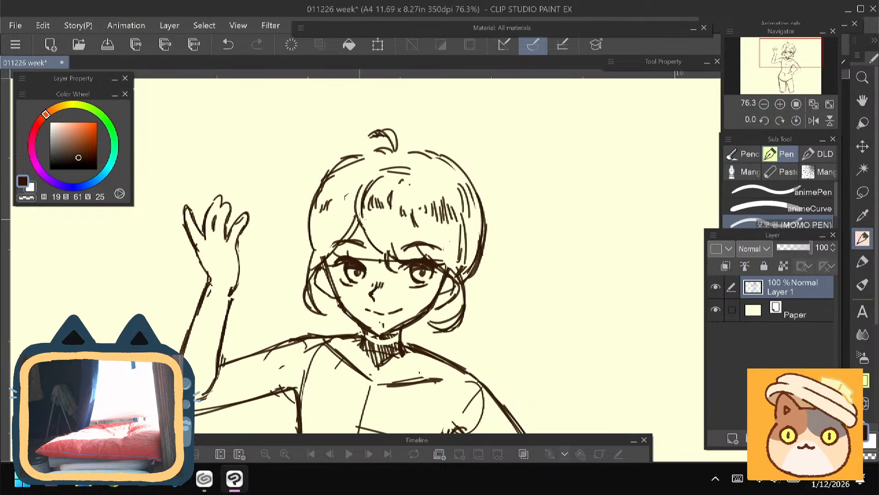
{"action": "left_click_drag", "start_coordinate": [270, 301], "coordinate": [295, 220]}
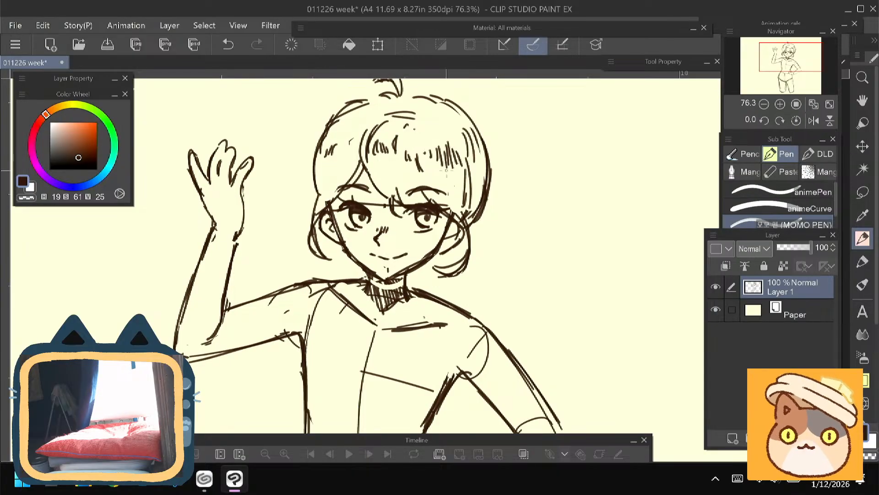
- Erase the old inner contour of the thigh on the lowered-arm side and redraw it slanting from the crotch to the thigh's end
{"action": "left_click_drag", "start_coordinate": [213, 342], "coordinate": [230, 189]}
{"action": "key", "text": "ctrl+minus"}
{"action": "key", "text": "ctrl+minus"}
{"action": "mouse_move", "coordinate": [335, 400]}
{"action": "left_mouse_down"}
{"action": "mouse_move", "coordinate": [364, 372]}
{"action": "mouse_move", "coordinate": [387, 305]}
{"action": "mouse_move", "coordinate": [415, 380]}
{"action": "left_mouse_up"}
{"action": "key", "text": "e"}
{"action": "key", "text": "p"}
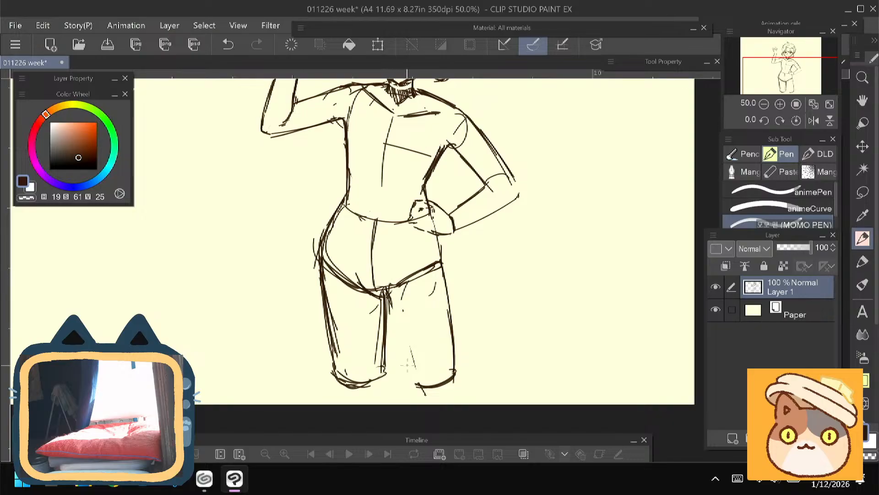
{"action": "left_click_drag", "start_coordinate": [382, 295], "coordinate": [415, 385]}
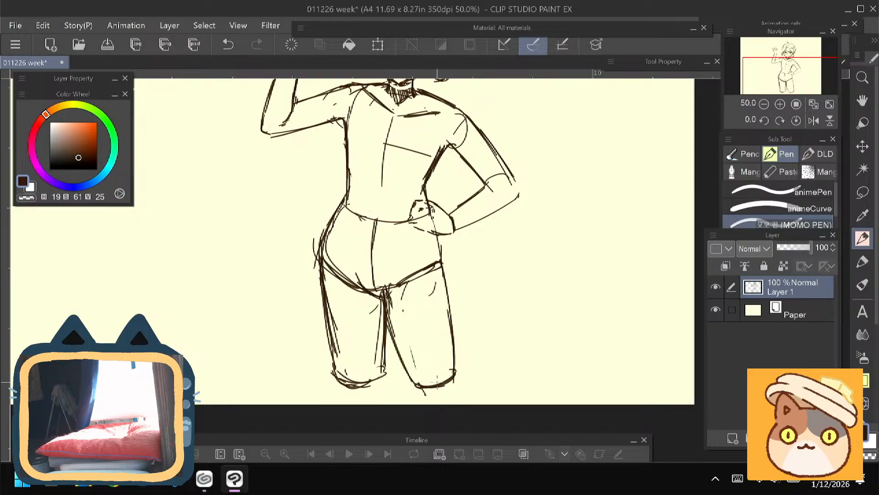
- Sketch a small bow with two loops on the head on the lowered-arm side
{"action": "left_click_drag", "start_coordinate": [278, 298], "coordinate": [278, 366]}
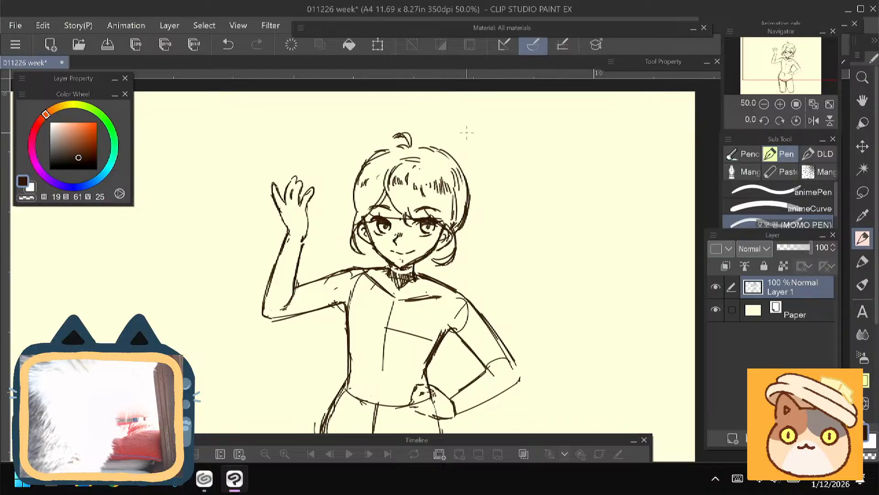
{"action": "mouse_move", "coordinate": [454, 157]}
{"action": "left_mouse_down"}
{"action": "mouse_move", "coordinate": [458, 136]}
{"action": "mouse_move", "coordinate": [463, 148]}
{"action": "mouse_move", "coordinate": [480, 146]}
{"action": "mouse_move", "coordinate": [457, 164]}
{"action": "mouse_move", "coordinate": [494, 177]}
{"action": "mouse_move", "coordinate": [482, 178]}
{"action": "mouse_move", "coordinate": [473, 196]}
{"action": "left_mouse_up"}
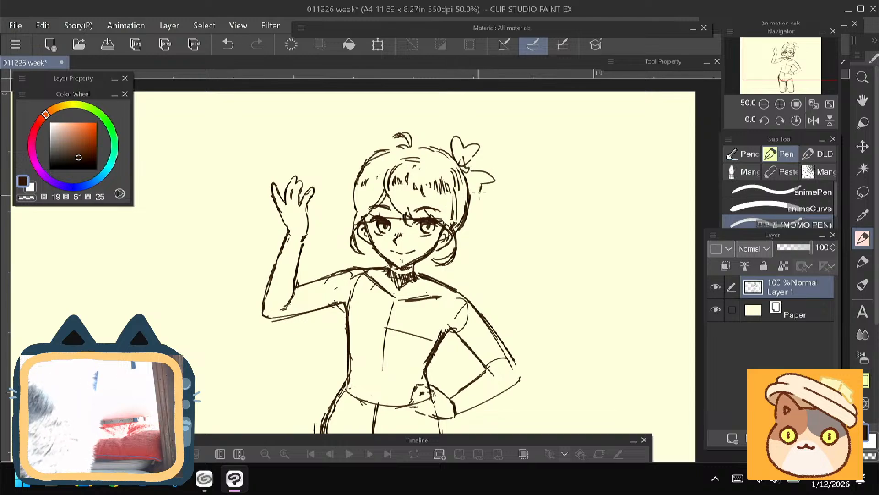
{"action": "left_click_drag", "start_coordinate": [361, 128], "coordinate": [369, 151]}
{"action": "left_click_drag", "start_coordinate": [471, 176], "coordinate": [472, 146]}
{"action": "key", "text": "ctrl+z"}
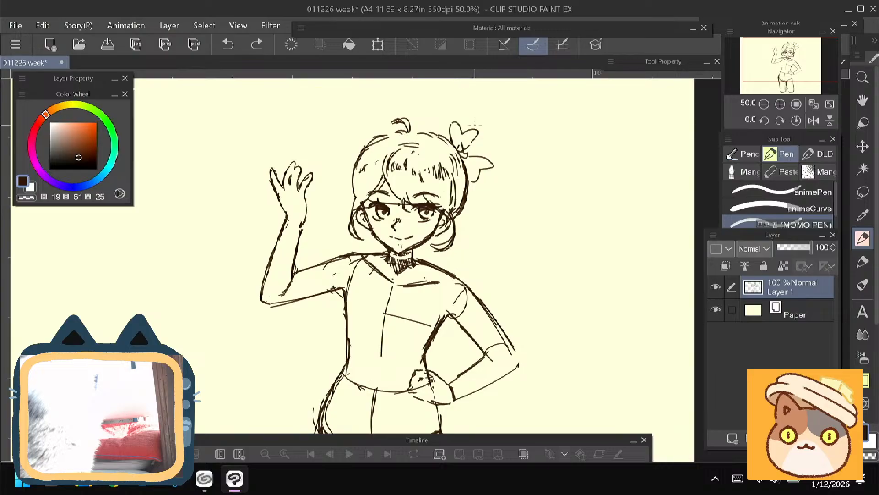
- Sketch a side ponytail with flicked strands hanging from the bow
{"action": "mouse_move", "coordinate": [505, 196]}
{"action": "left_mouse_down"}
{"action": "mouse_move", "coordinate": [530, 204]}
{"action": "mouse_move", "coordinate": [496, 184]}
{"action": "mouse_move", "coordinate": [519, 246]}
{"action": "left_mouse_up"}
{"action": "left_click_drag", "start_coordinate": [515, 216], "coordinate": [491, 248]}
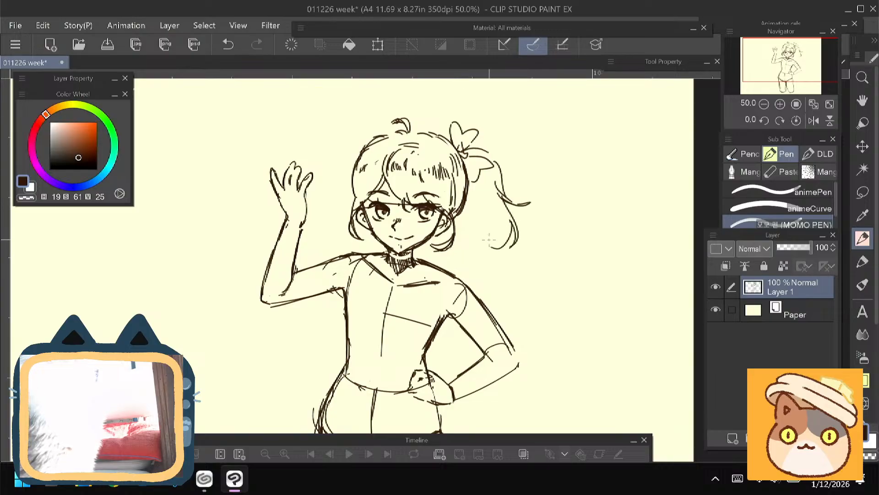
{"action": "mouse_move", "coordinate": [499, 195]}
{"action": "left_mouse_down"}
{"action": "mouse_move", "coordinate": [490, 247]}
{"action": "mouse_move", "coordinate": [507, 217]}
{"action": "left_mouse_up"}
{"action": "left_click_drag", "start_coordinate": [339, 271], "coordinate": [357, 274]}
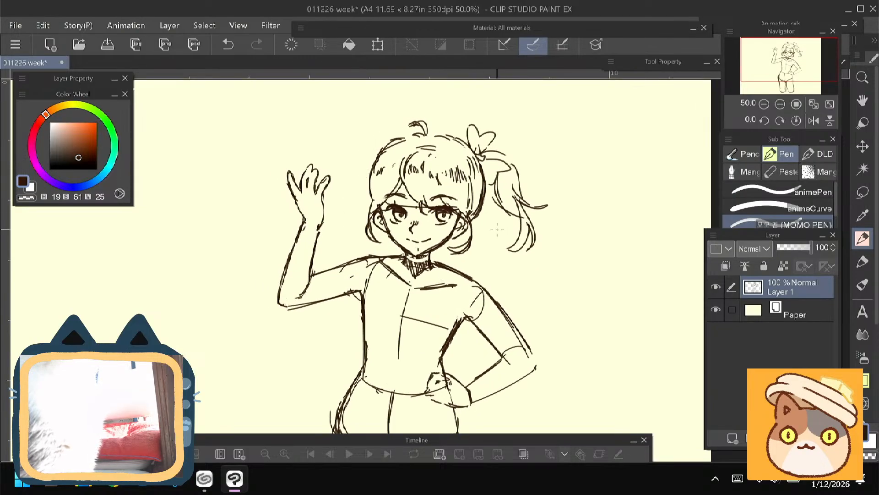
{"action": "left_click_drag", "start_coordinate": [383, 220], "coordinate": [385, 234]}
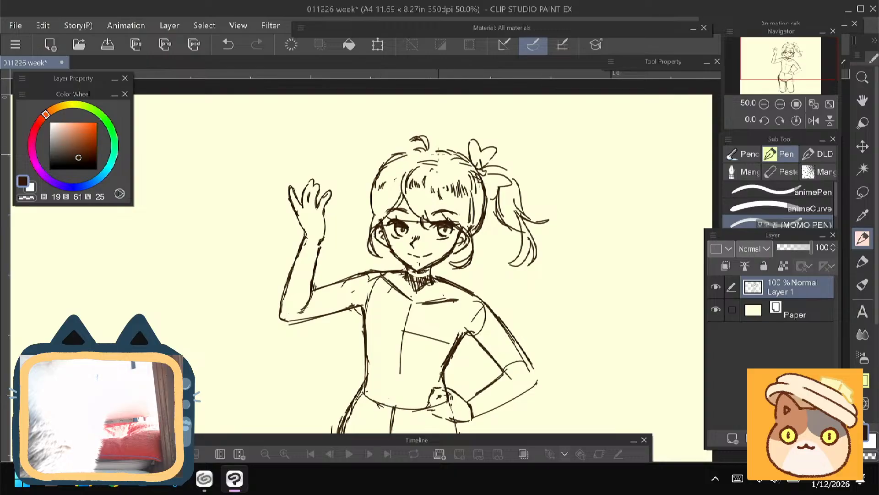
- Move the whole figure sideways to the right part of the canvas to free space beside the raised hand
{"action": "left_click_drag", "start_coordinate": [187, 370], "coordinate": [195, 290]}
{"action": "key", "text": "ctrl+t"}
{"action": "left_click_drag", "start_coordinate": [390, 349], "coordinate": [570, 357]}
{"action": "key", "text": "Return"}
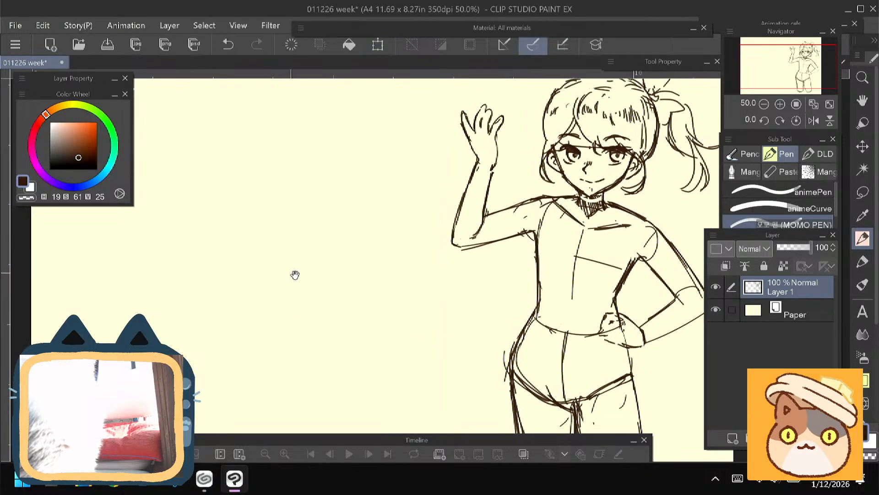
{"action": "left_click_drag", "start_coordinate": [295, 275], "coordinate": [371, 294]}
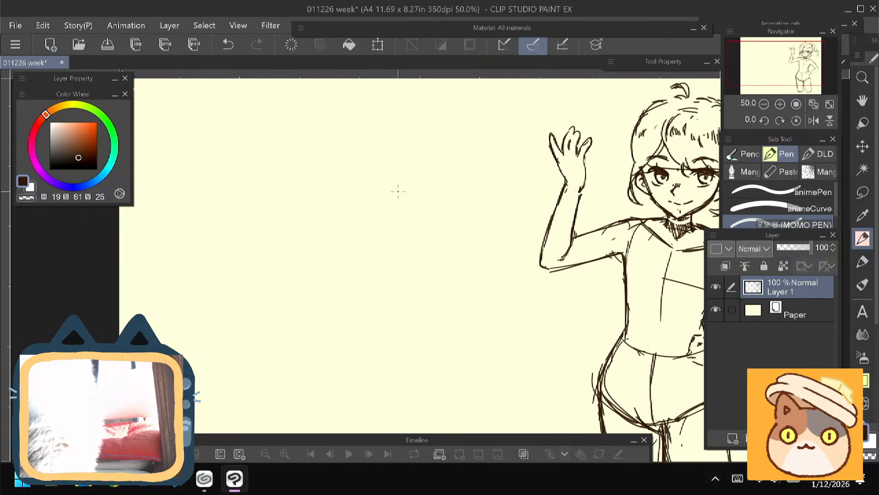
- Rough out a head oval with short contour strokes in the empty area beside the figure
{"action": "left_click_drag", "start_coordinate": [373, 187], "coordinate": [314, 201]}
{"action": "left_click_drag", "start_coordinate": [405, 204], "coordinate": [409, 248]}
{"action": "left_click_drag", "start_coordinate": [412, 230], "coordinate": [398, 293]}
{"action": "left_click_drag", "start_coordinate": [364, 302], "coordinate": [332, 287]}
{"action": "mouse_move", "coordinate": [317, 259]}
{"action": "left_mouse_down"}
{"action": "mouse_move", "coordinate": [316, 226]}
{"action": "mouse_move", "coordinate": [320, 235]}
{"action": "left_mouse_up"}
{"action": "mouse_move", "coordinate": [321, 272]}
{"action": "left_mouse_down"}
{"action": "mouse_move", "coordinate": [354, 285]}
{"action": "mouse_move", "coordinate": [351, 310]}
{"action": "left_mouse_up"}
{"action": "left_click_drag", "start_coordinate": [337, 221], "coordinate": [310, 184]}
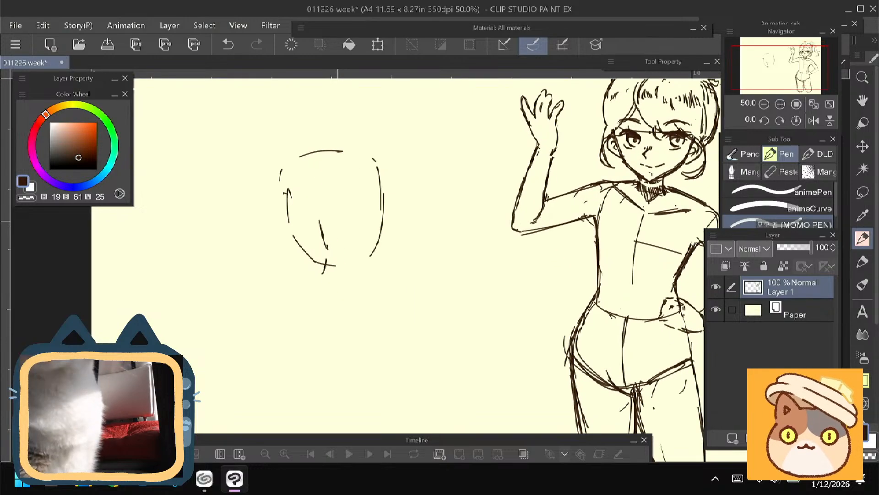
- Switch to CLIP STUDIO and browse the saved works on this device
{"action": "left_click", "coordinate": [204, 479]}
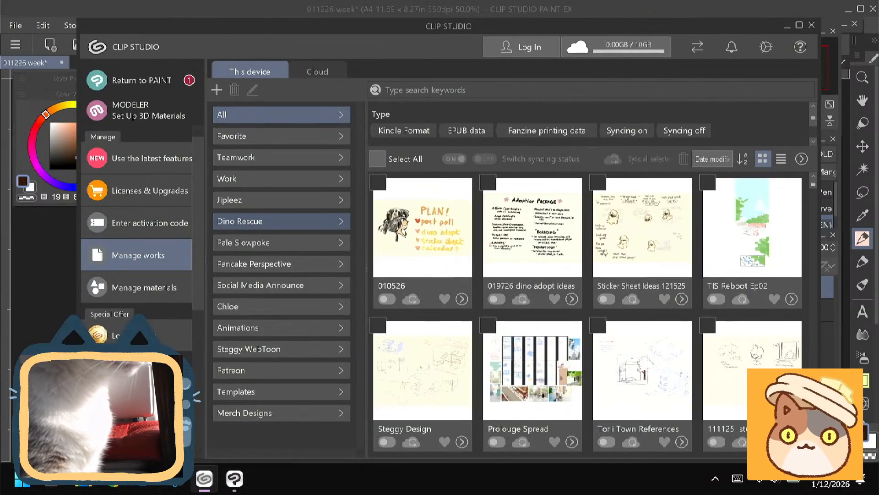
{"action": "scroll", "coordinate": [588, 316], "scroll_direction": "down", "scroll_amount": 3}
{"action": "scroll", "coordinate": [588, 316], "scroll_direction": "up", "scroll_amount": 3}
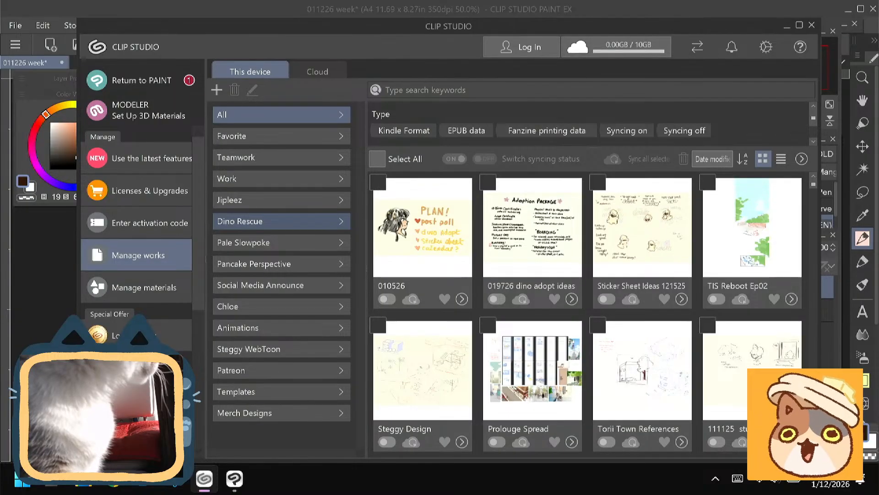
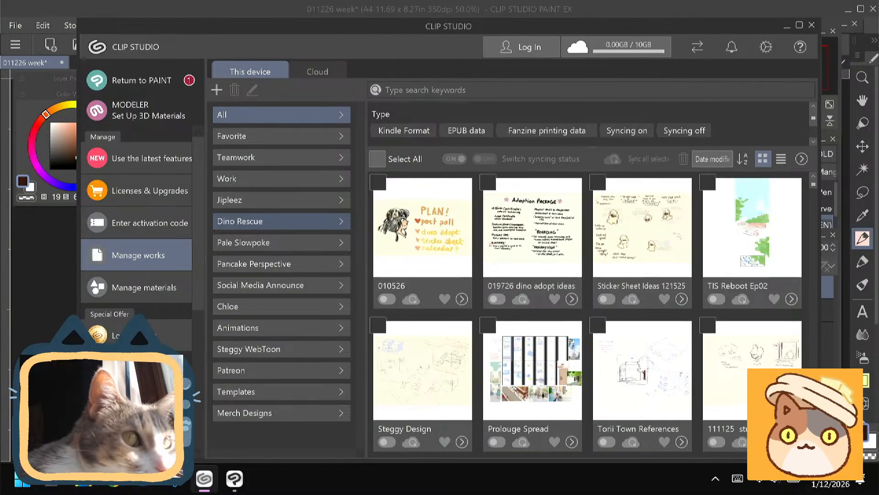
- Return to the canvas and sketch waist and flared hip contours beneath the rough oval, treating it as a torso
{"action": "left_click", "coordinate": [43, 267]}
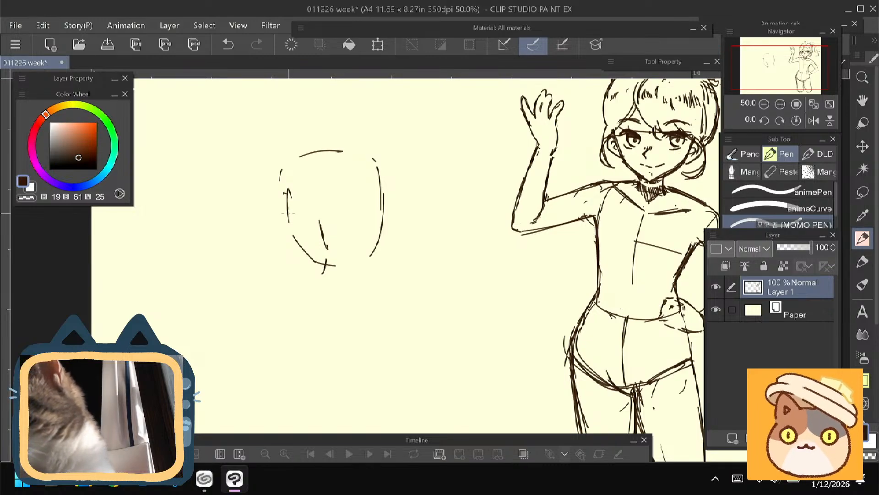
{"action": "mouse_move", "coordinate": [285, 191]}
{"action": "left_mouse_down"}
{"action": "mouse_move", "coordinate": [301, 259]}
{"action": "mouse_move", "coordinate": [283, 275]}
{"action": "left_mouse_up"}
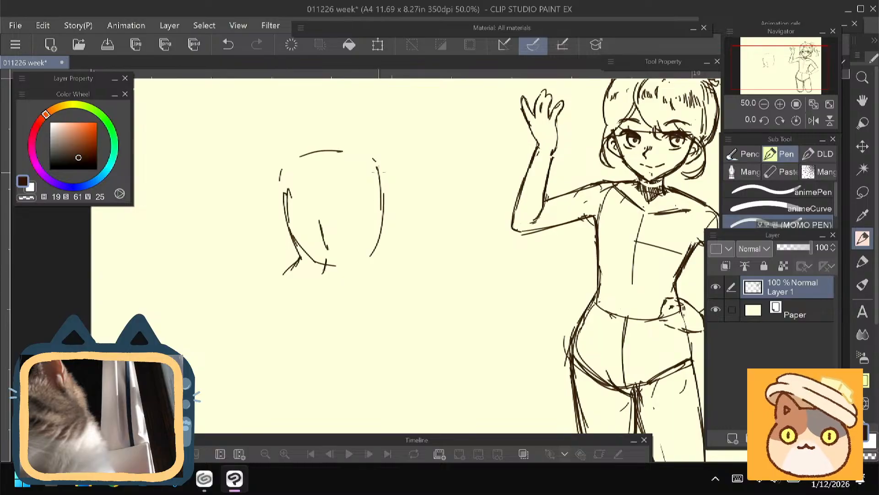
{"action": "mouse_move", "coordinate": [379, 172]}
{"action": "left_mouse_down"}
{"action": "mouse_move", "coordinate": [371, 258]}
{"action": "mouse_move", "coordinate": [379, 315]}
{"action": "left_mouse_up"}
{"action": "mouse_move", "coordinate": [255, 293]}
{"action": "left_mouse_down"}
{"action": "mouse_move", "coordinate": [278, 255]}
{"action": "mouse_move", "coordinate": [287, 294]}
{"action": "left_mouse_up"}
{"action": "left_click_drag", "start_coordinate": [403, 241], "coordinate": [407, 289]}
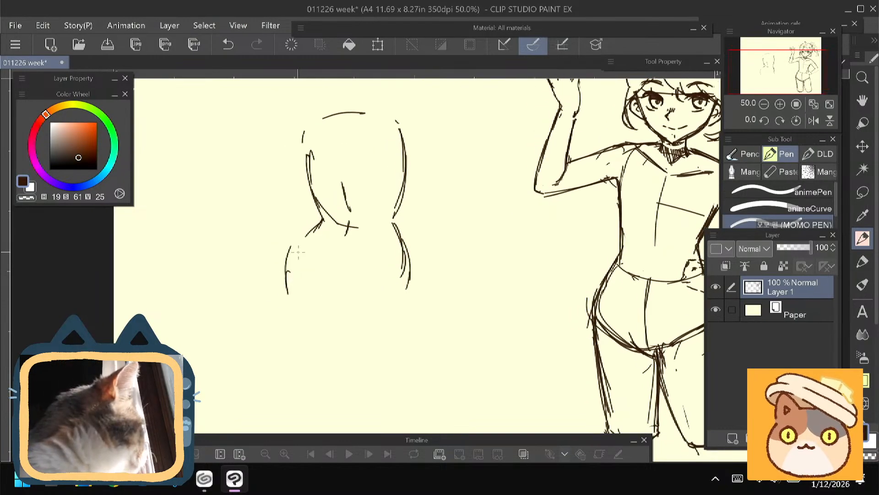
- Erase the curved hip line beside the canvas edge and trim the opposite hip stroke to a short flare
{"action": "key", "text": "e"}
{"action": "left_click_drag", "start_coordinate": [290, 244], "coordinate": [292, 279]}
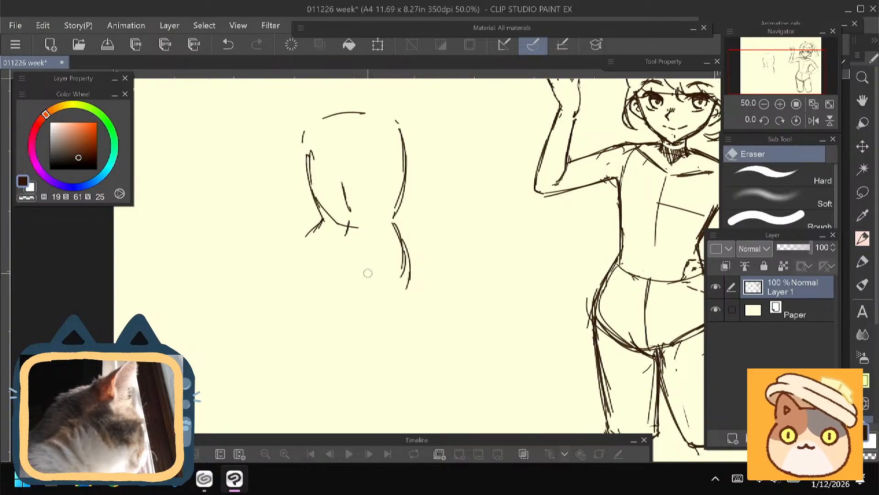
{"action": "left_click_drag", "start_coordinate": [403, 276], "coordinate": [406, 262]}
{"action": "key", "text": "p"}
{"action": "left_click_drag", "start_coordinate": [271, 256], "coordinate": [270, 327]}
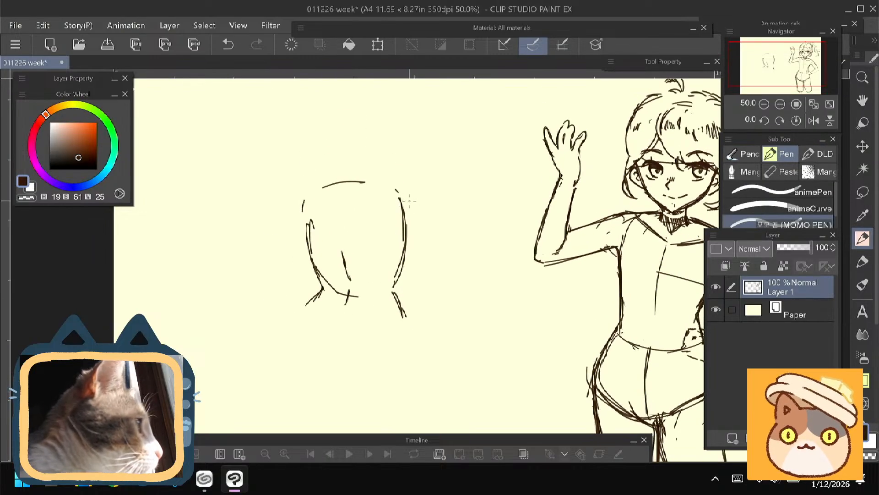
{"action": "mouse_move", "coordinate": [403, 198]}
{"action": "left_mouse_down"}
{"action": "mouse_move", "coordinate": [427, 215]}
{"action": "mouse_move", "coordinate": [406, 236]}
{"action": "left_mouse_up"}
{"action": "left_click_drag", "start_coordinate": [302, 195], "coordinate": [296, 229]}
{"action": "key", "text": "ctrl+z"}
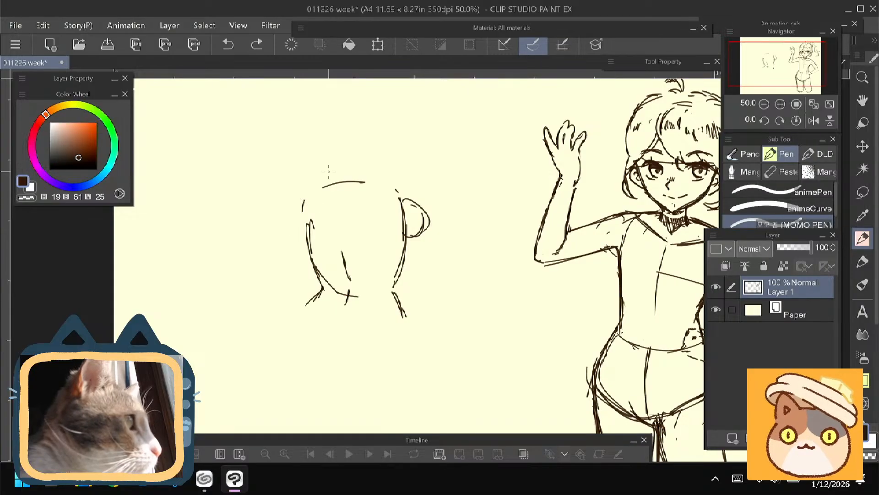
{"action": "key", "text": "ctrl+z"}
{"action": "key", "text": "ctrl+z"}
- Sketch rounded shoulder curves on both sides of the torso and sloping neck lines above them
{"action": "left_click_drag", "start_coordinate": [406, 188], "coordinate": [422, 197]}
{"action": "mouse_move", "coordinate": [409, 185]}
{"action": "left_mouse_down"}
{"action": "mouse_move", "coordinate": [412, 228]}
{"action": "mouse_move", "coordinate": [425, 224]}
{"action": "left_mouse_up"}
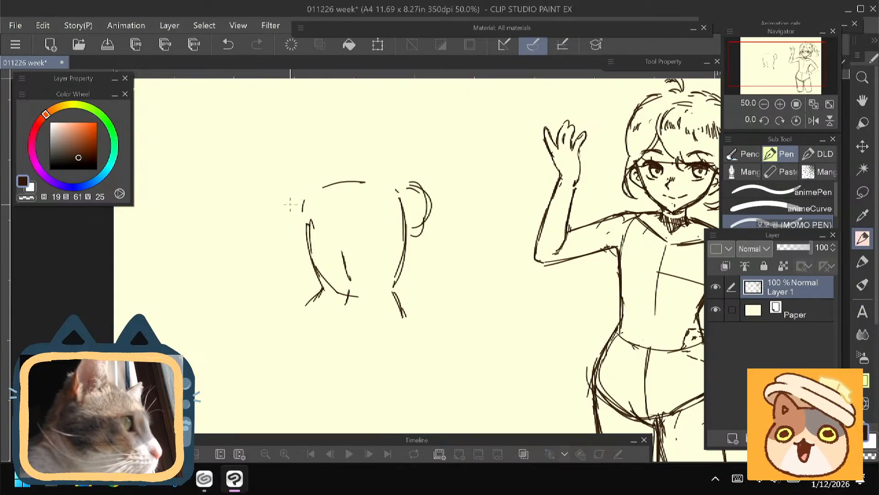
{"action": "mouse_move", "coordinate": [304, 186]}
{"action": "left_mouse_down"}
{"action": "mouse_move", "coordinate": [300, 223]}
{"action": "mouse_move", "coordinate": [337, 166]}
{"action": "mouse_move", "coordinate": [405, 189]}
{"action": "left_mouse_up"}
{"action": "left_click_drag", "start_coordinate": [343, 163], "coordinate": [324, 186]}
{"action": "left_click_drag", "start_coordinate": [246, 277], "coordinate": [257, 215]}
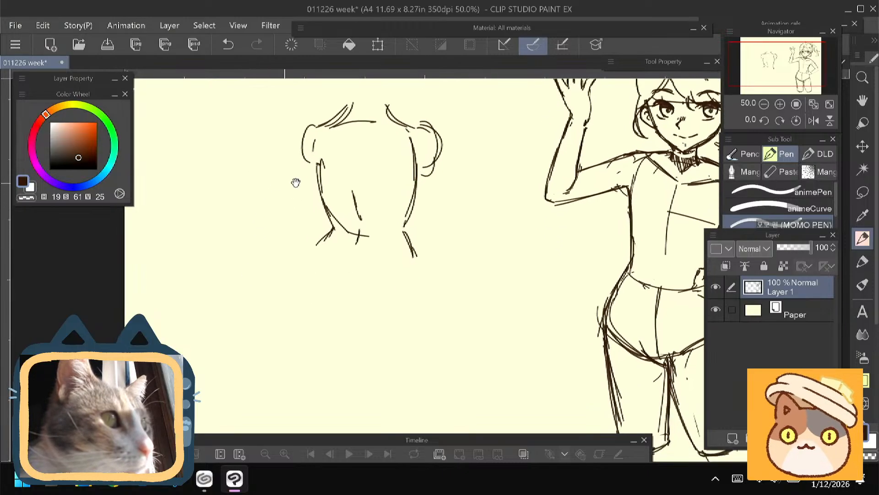
- Erase the torso's side lines and redraw them with a tapered waist running into longer hip contours
{"action": "key", "text": "e"}
{"action": "left_click_drag", "start_coordinate": [322, 170], "coordinate": [321, 252]}
{"action": "left_click_drag", "start_coordinate": [417, 216], "coordinate": [415, 257]}
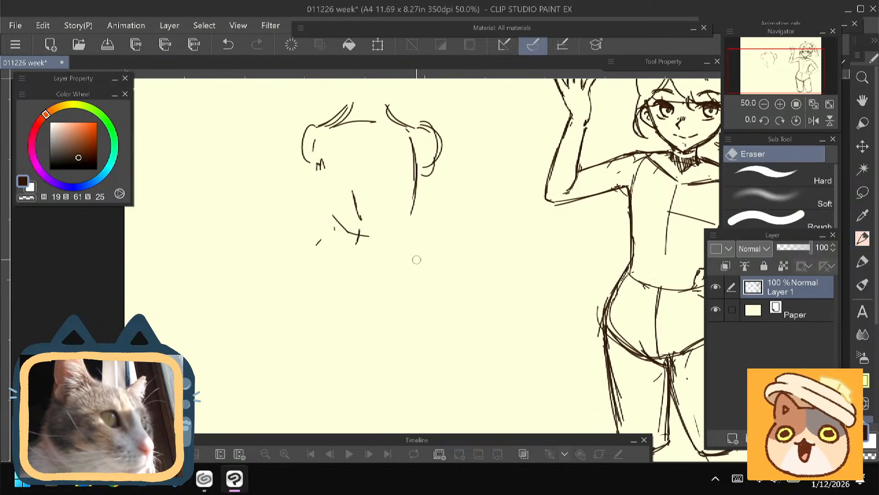
{"action": "key", "text": "p"}
{"action": "left_click_drag", "start_coordinate": [318, 166], "coordinate": [334, 224]}
{"action": "mouse_move", "coordinate": [317, 172]}
{"action": "left_mouse_down"}
{"action": "mouse_move", "coordinate": [331, 212]}
{"action": "mouse_move", "coordinate": [301, 275]}
{"action": "left_mouse_up"}
{"action": "mouse_move", "coordinate": [416, 175]}
{"action": "left_mouse_down"}
{"action": "mouse_move", "coordinate": [409, 225]}
{"action": "mouse_move", "coordinate": [432, 299]}
{"action": "left_mouse_up"}
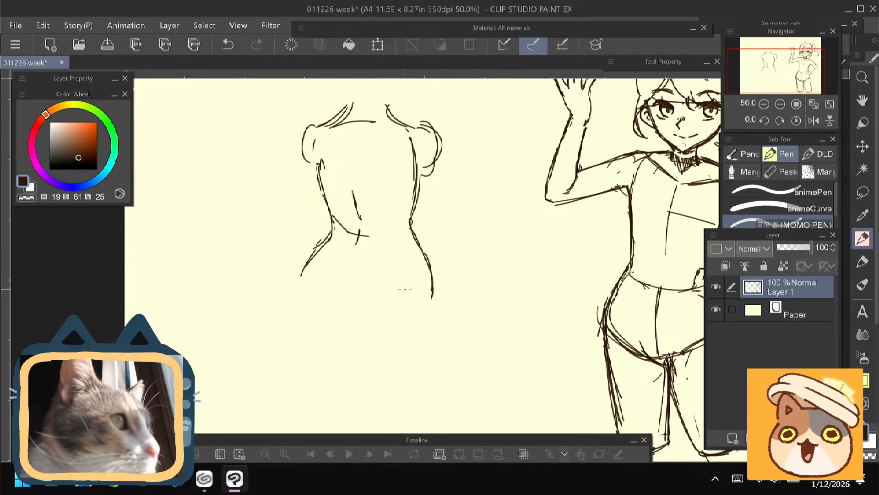
- Draw the rounded outer hip and extend the outer contours of both thighs down from the hips
{"action": "mouse_move", "coordinate": [295, 252]}
{"action": "left_mouse_down"}
{"action": "mouse_move", "coordinate": [306, 209]}
{"action": "mouse_move", "coordinate": [291, 244]}
{"action": "left_mouse_up"}
{"action": "left_click_drag", "start_coordinate": [293, 242], "coordinate": [303, 272]}
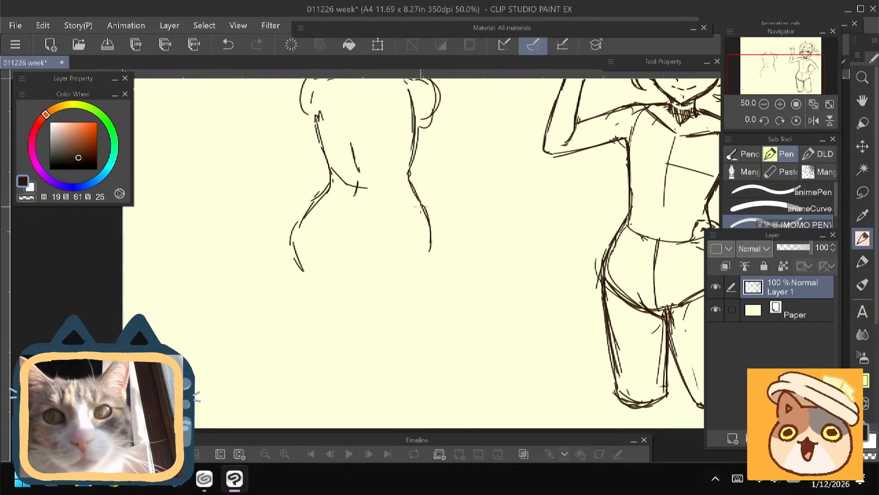
{"action": "mouse_move", "coordinate": [428, 242]}
{"action": "left_mouse_down"}
{"action": "mouse_move", "coordinate": [453, 318]}
{"action": "mouse_move", "coordinate": [455, 365]}
{"action": "mouse_move", "coordinate": [426, 375]}
{"action": "left_mouse_up"}
{"action": "left_click_drag", "start_coordinate": [416, 372], "coordinate": [405, 365]}
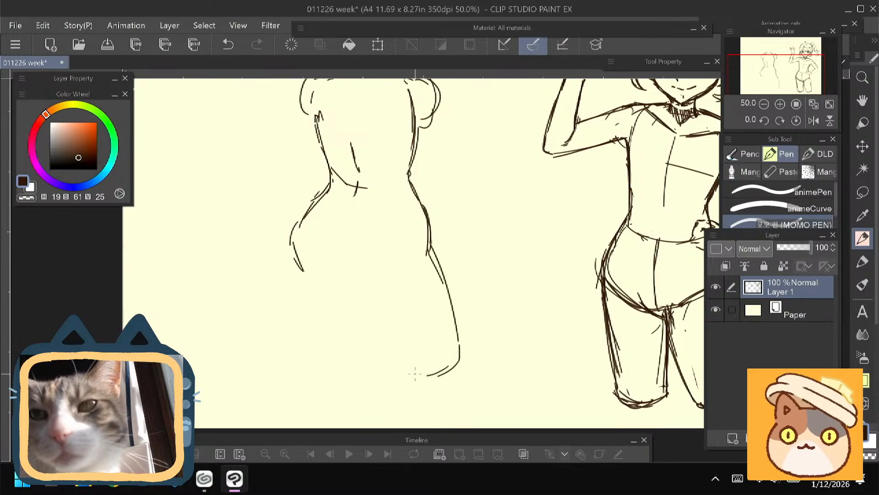
{"action": "mouse_move", "coordinate": [296, 247]}
{"action": "left_mouse_down"}
{"action": "mouse_move", "coordinate": [308, 292]}
{"action": "mouse_move", "coordinate": [297, 372]}
{"action": "left_mouse_up"}
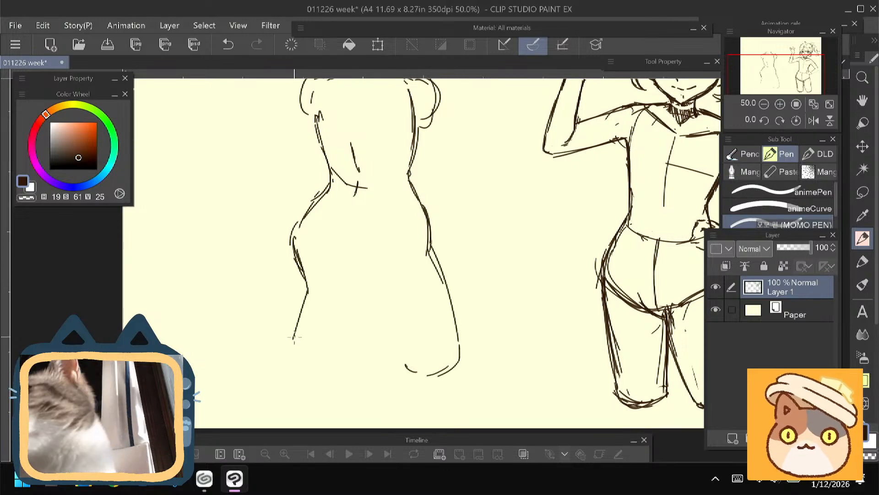
- Sketch the curved central seat line and the inner contour of the thigh nearest the waving figure
{"action": "left_click_drag", "start_coordinate": [356, 275], "coordinate": [363, 278]}
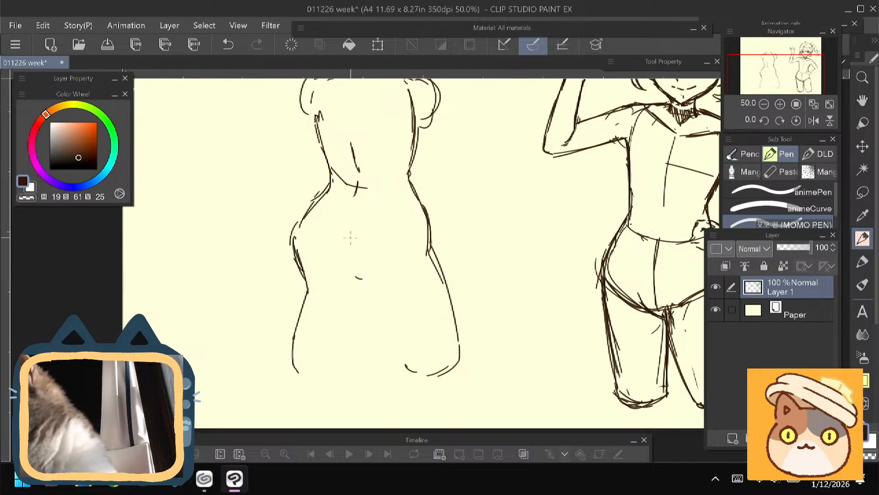
{"action": "left_click_drag", "start_coordinate": [346, 248], "coordinate": [364, 289]}
{"action": "mouse_move", "coordinate": [353, 280]}
{"action": "left_mouse_down"}
{"action": "mouse_move", "coordinate": [380, 287]}
{"action": "mouse_move", "coordinate": [355, 288]}
{"action": "left_mouse_up"}
{"action": "left_click_drag", "start_coordinate": [294, 311], "coordinate": [273, 273]}
{"action": "left_click_drag", "start_coordinate": [354, 253], "coordinate": [393, 331]}
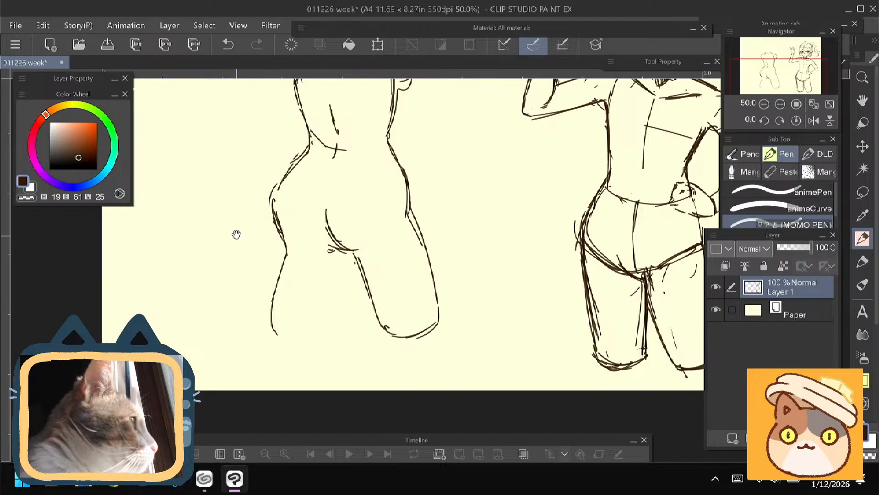
- Draw the other thigh's inner contour and close off both thighs with curved ends
{"action": "mouse_move", "coordinate": [236, 236]}
{"action": "left_mouse_down"}
{"action": "mouse_move", "coordinate": [237, 273]}
{"action": "mouse_move", "coordinate": [251, 233]}
{"action": "left_mouse_up"}
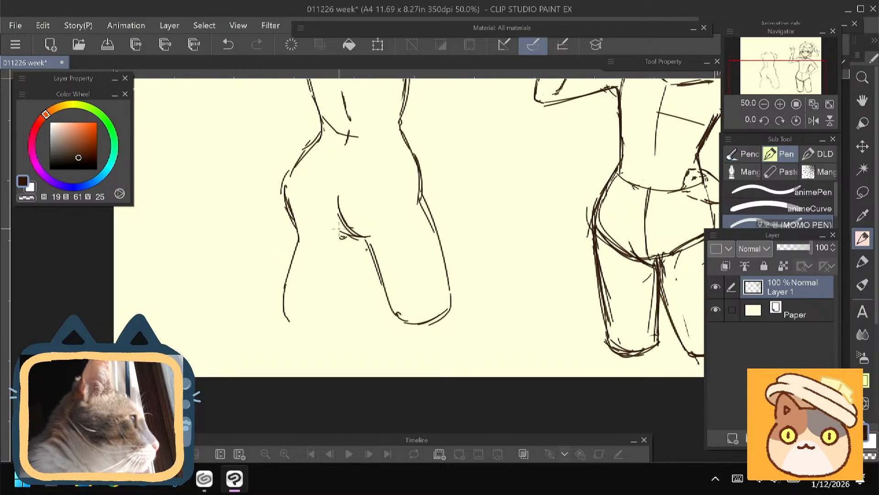
{"action": "mouse_move", "coordinate": [358, 238]}
{"action": "left_mouse_down"}
{"action": "mouse_move", "coordinate": [339, 297]}
{"action": "mouse_move", "coordinate": [320, 321]}
{"action": "mouse_move", "coordinate": [284, 298]}
{"action": "mouse_move", "coordinate": [320, 315]}
{"action": "left_mouse_up"}
{"action": "left_click_drag", "start_coordinate": [298, 238], "coordinate": [281, 301]}
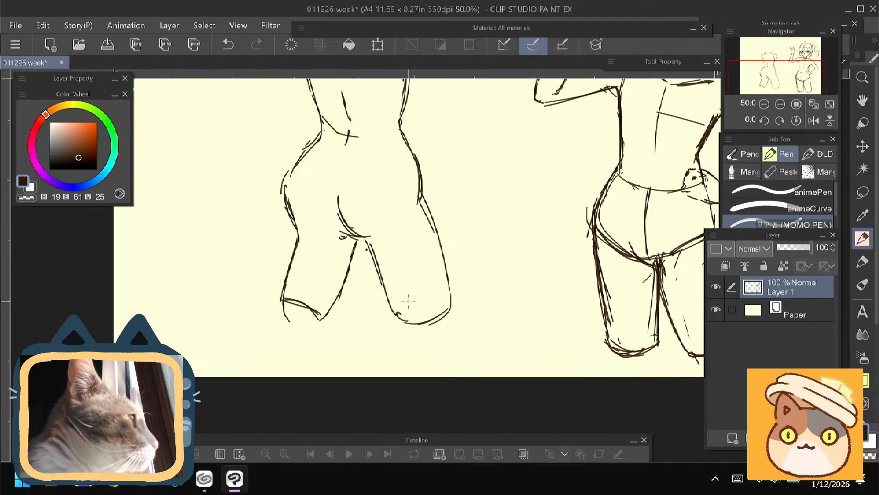
{"action": "left_click_drag", "start_coordinate": [451, 306], "coordinate": [405, 322]}
{"action": "mouse_move", "coordinate": [227, 204]}
{"action": "left_mouse_down"}
{"action": "mouse_move", "coordinate": [222, 296]}
{"action": "mouse_move", "coordinate": [225, 280]}
{"action": "left_mouse_up"}
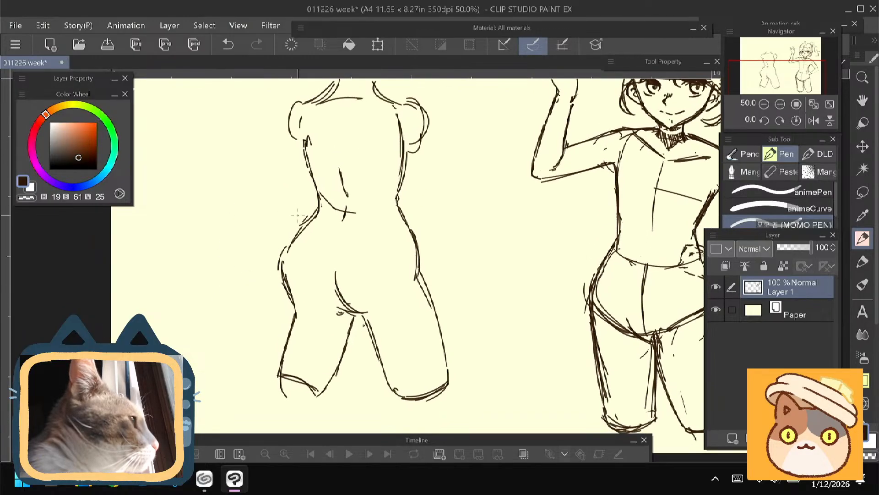
- Erase the outer hip contour farthest from the waving figure and redraw it as a smoother, rounder curve
{"action": "key", "text": "e"}
{"action": "mouse_move", "coordinate": [290, 246]}
{"action": "left_mouse_down"}
{"action": "mouse_move", "coordinate": [284, 292]}
{"action": "mouse_move", "coordinate": [304, 218]}
{"action": "mouse_move", "coordinate": [290, 257]}
{"action": "left_mouse_up"}
{"action": "key", "text": "p"}
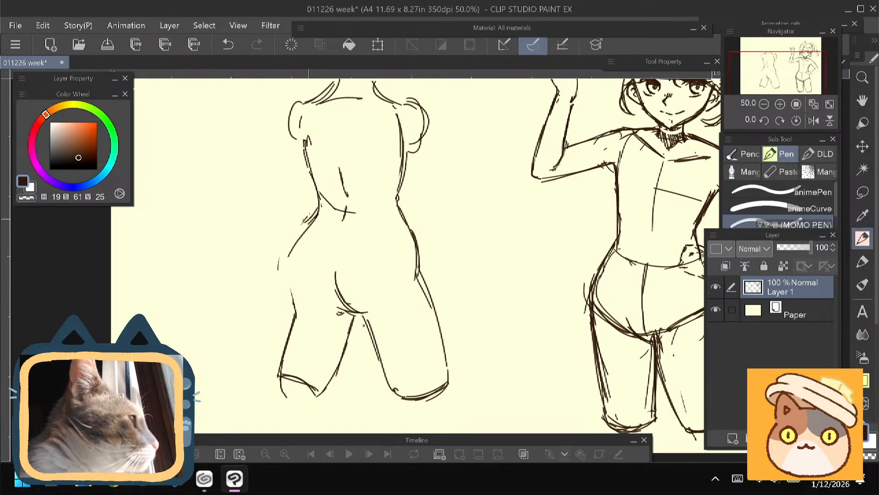
{"action": "left_click_drag", "start_coordinate": [310, 218], "coordinate": [308, 301]}
{"action": "left_click_drag", "start_coordinate": [288, 260], "coordinate": [304, 302]}
{"action": "left_click_drag", "start_coordinate": [299, 299], "coordinate": [288, 338]}
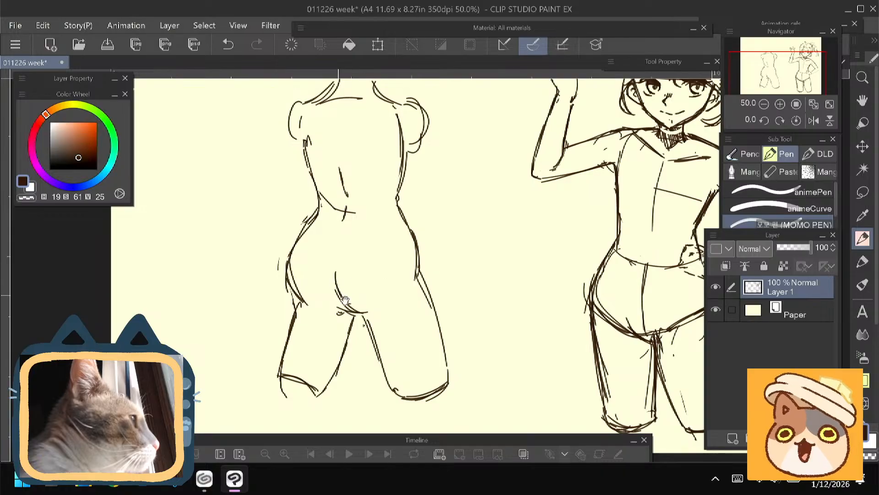
- Erase the central seat line and redraw it as a cleaner curve running to the top of the inner thighs
{"action": "key", "text": "e"}
{"action": "left_click_drag", "start_coordinate": [341, 296], "coordinate": [364, 312]}
{"action": "key", "text": "p"}
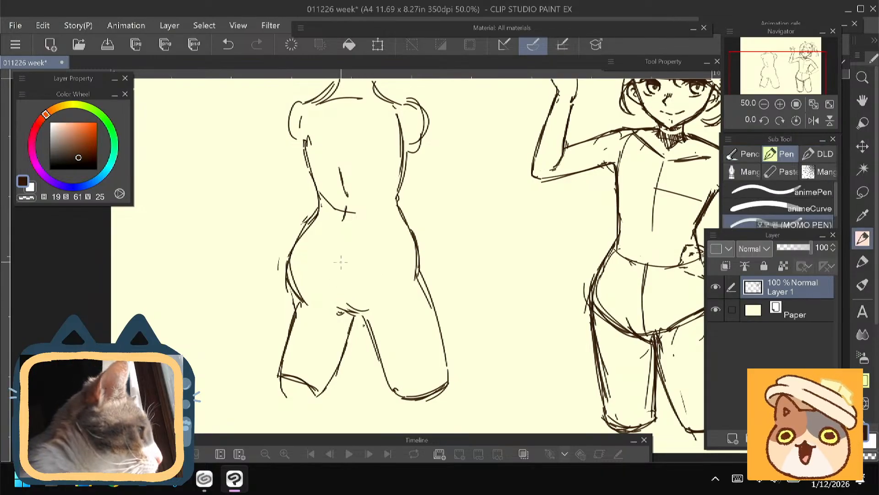
{"action": "left_click_drag", "start_coordinate": [339, 258], "coordinate": [362, 312]}
{"action": "key", "text": "e"}
{"action": "key", "text": "p"}
{"action": "mouse_move", "coordinate": [337, 260]}
{"action": "left_mouse_down"}
{"action": "mouse_move", "coordinate": [343, 299]}
{"action": "mouse_move", "coordinate": [357, 310]}
{"action": "left_mouse_up"}
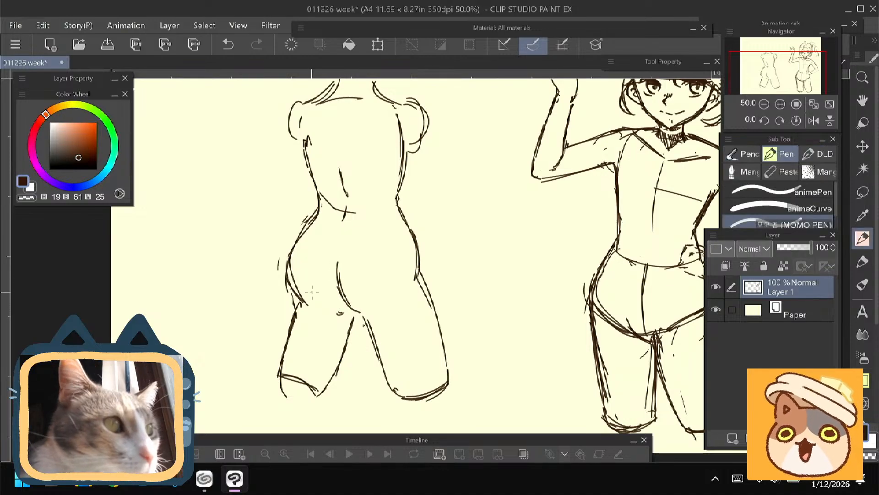
- Extend the torso's neck lines upward, then erase the neck above the shoulders
{"action": "mouse_move", "coordinate": [332, 235]}
{"action": "left_mouse_down"}
{"action": "mouse_move", "coordinate": [303, 306]}
{"action": "mouse_move", "coordinate": [308, 320]}
{"action": "left_mouse_up"}
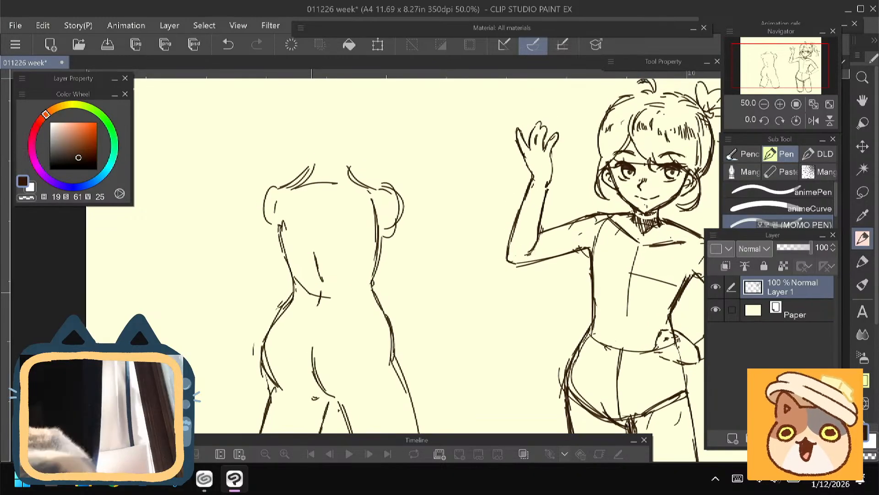
{"action": "left_click_drag", "start_coordinate": [313, 158], "coordinate": [300, 184]}
{"action": "left_click_drag", "start_coordinate": [345, 155], "coordinate": [353, 180]}
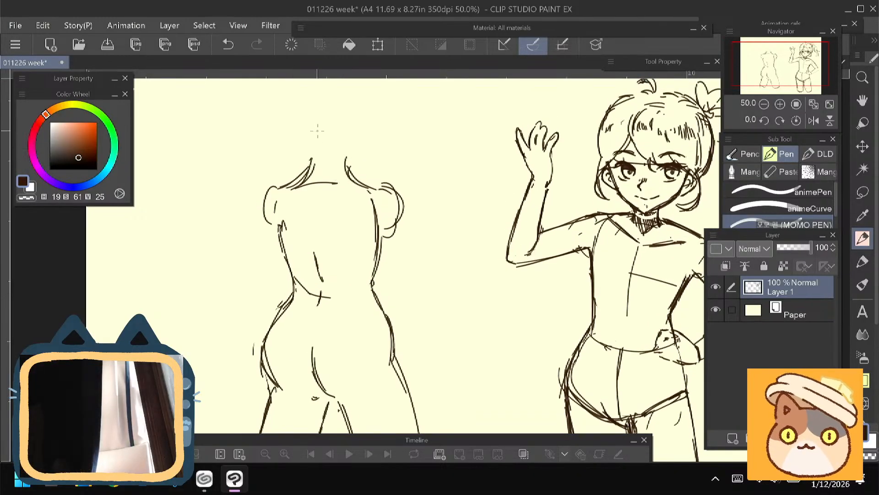
{"action": "key", "text": "e"}
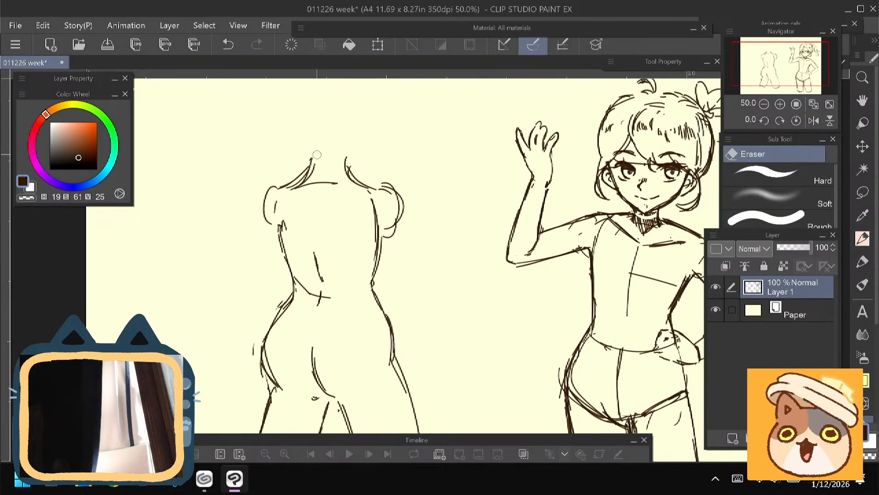
{"action": "left_click_drag", "start_coordinate": [316, 154], "coordinate": [288, 184]}
{"action": "mouse_move", "coordinate": [347, 159]}
{"action": "left_mouse_down"}
{"action": "mouse_move", "coordinate": [356, 184]}
{"action": "mouse_move", "coordinate": [375, 147]}
{"action": "left_mouse_up"}
- Try a hanging upper arm from the torso's shoulder, then erase it along with the rounded shoulder curve
{"action": "key", "text": "p"}
{"action": "left_click_drag", "start_coordinate": [293, 157], "coordinate": [265, 238]}
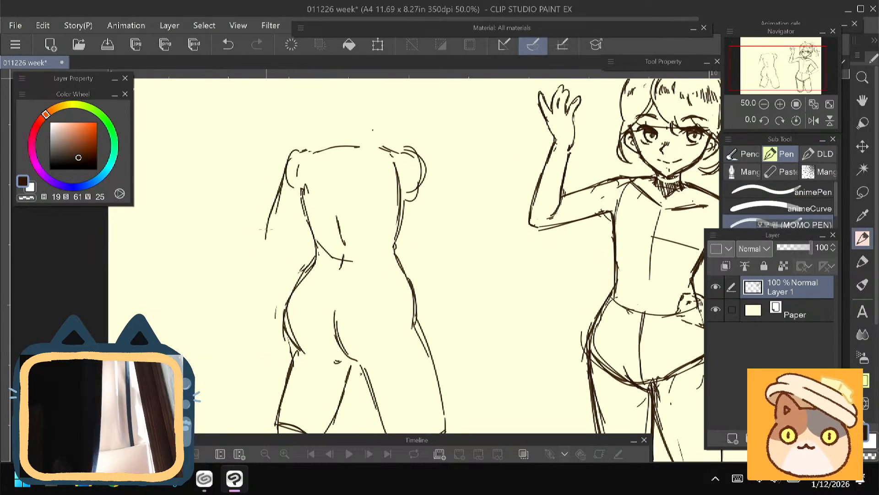
{"action": "mouse_move", "coordinate": [304, 196]}
{"action": "left_mouse_down"}
{"action": "mouse_move", "coordinate": [292, 244]}
{"action": "mouse_move", "coordinate": [265, 228]}
{"action": "mouse_move", "coordinate": [269, 287]}
{"action": "left_mouse_up"}
{"action": "left_click_drag", "start_coordinate": [293, 243], "coordinate": [291, 277]}
{"action": "mouse_move", "coordinate": [238, 268]}
{"action": "left_mouse_down"}
{"action": "mouse_move", "coordinate": [230, 200]}
{"action": "mouse_move", "coordinate": [264, 236]}
{"action": "mouse_move", "coordinate": [224, 243]}
{"action": "mouse_move", "coordinate": [231, 258]}
{"action": "mouse_move", "coordinate": [273, 204]}
{"action": "mouse_move", "coordinate": [291, 213]}
{"action": "mouse_move", "coordinate": [296, 180]}
{"action": "mouse_move", "coordinate": [281, 138]}
{"action": "mouse_move", "coordinate": [302, 114]}
{"action": "left_mouse_up"}
{"action": "key", "text": "e"}
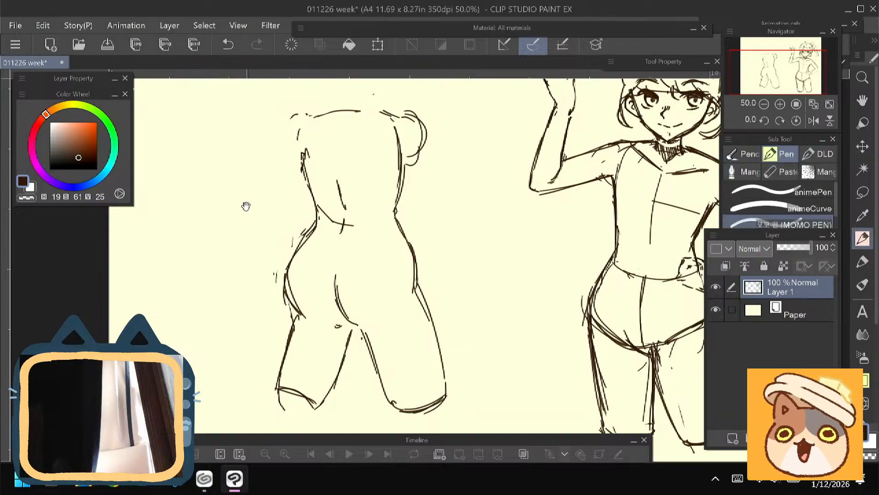
- Reinforce the outer hip and central seat curves and darken the rounded cut end of the adjoining thigh
{"action": "key", "text": "p"}
{"action": "left_click_drag", "start_coordinate": [249, 198], "coordinate": [248, 214]}
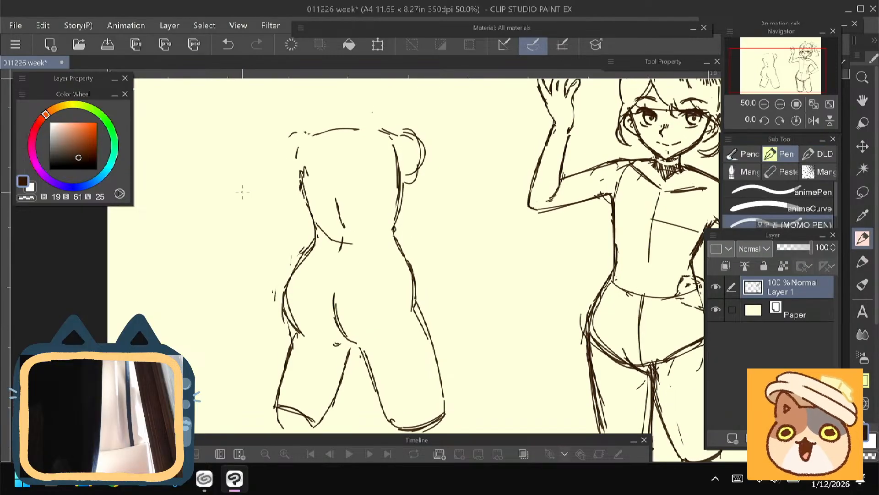
{"action": "left_click_drag", "start_coordinate": [310, 247], "coordinate": [306, 339]}
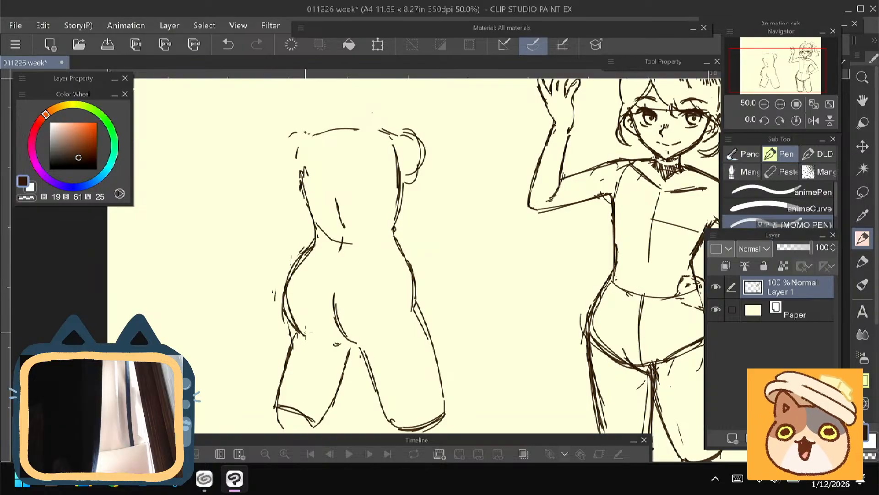
{"action": "left_click_drag", "start_coordinate": [338, 276], "coordinate": [344, 333]}
{"action": "scroll", "coordinate": [313, 294], "scroll_direction": "down", "scroll_amount": 3}
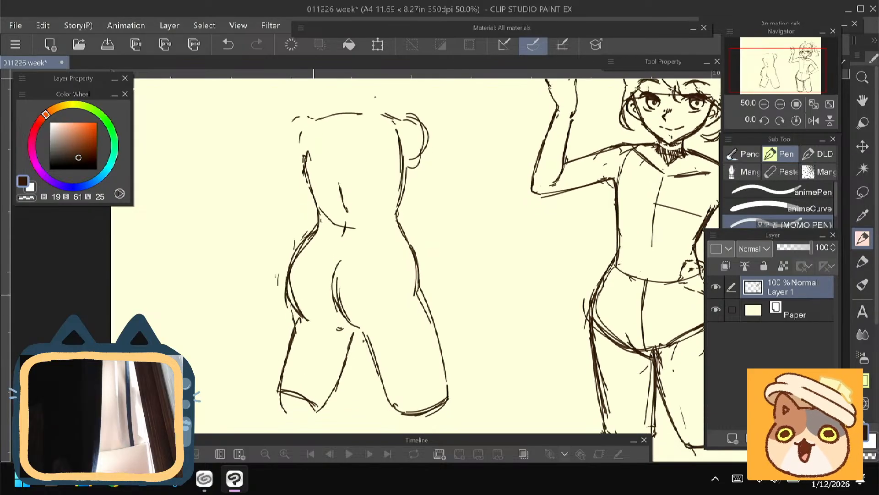
{"action": "left_click_drag", "start_coordinate": [285, 372], "coordinate": [315, 384]}
{"action": "left_click_drag", "start_coordinate": [277, 368], "coordinate": [305, 386]}
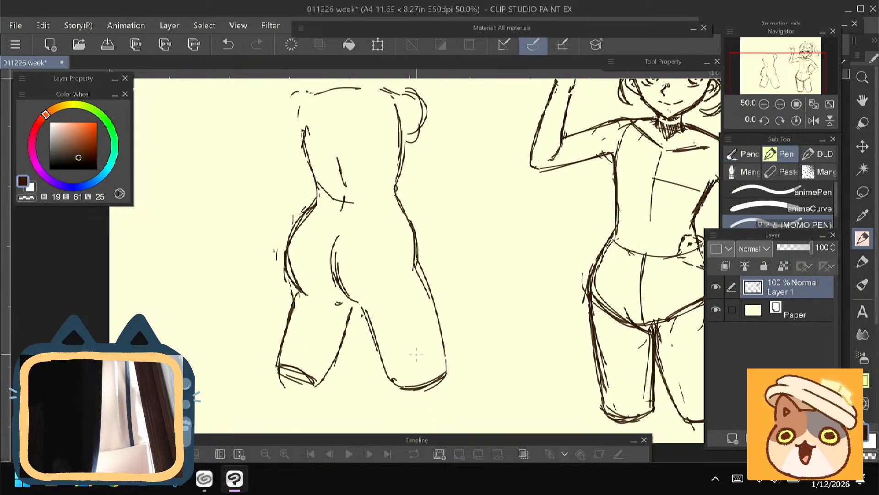
- Redraw the narrow neck on the back-view torso and blend its lines into the shoulders
{"action": "scroll", "coordinate": [322, 123], "scroll_direction": "up", "scroll_amount": 5}
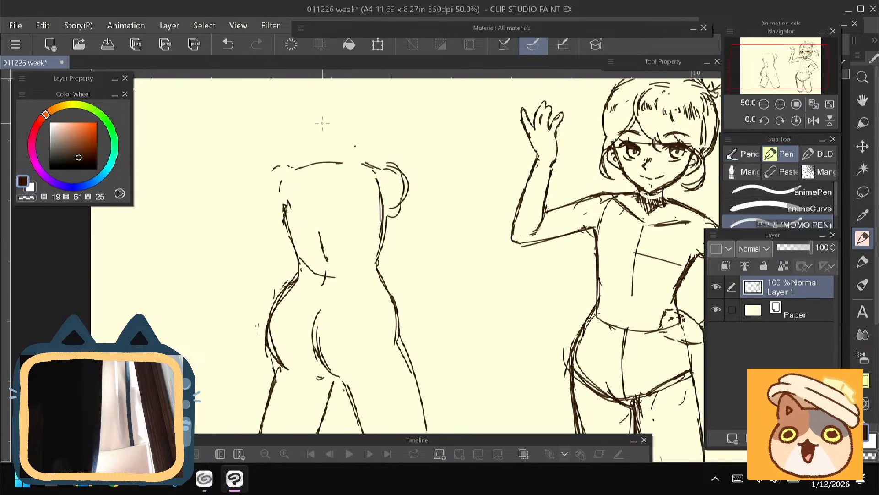
{"action": "mouse_move", "coordinate": [321, 134]}
{"action": "left_mouse_down"}
{"action": "mouse_move", "coordinate": [309, 159]}
{"action": "mouse_move", "coordinate": [351, 161]}
{"action": "mouse_move", "coordinate": [312, 162]}
{"action": "mouse_move", "coordinate": [364, 164]}
{"action": "mouse_move", "coordinate": [395, 176]}
{"action": "left_mouse_up"}
{"action": "left_click_drag", "start_coordinate": [316, 156], "coordinate": [286, 168]}
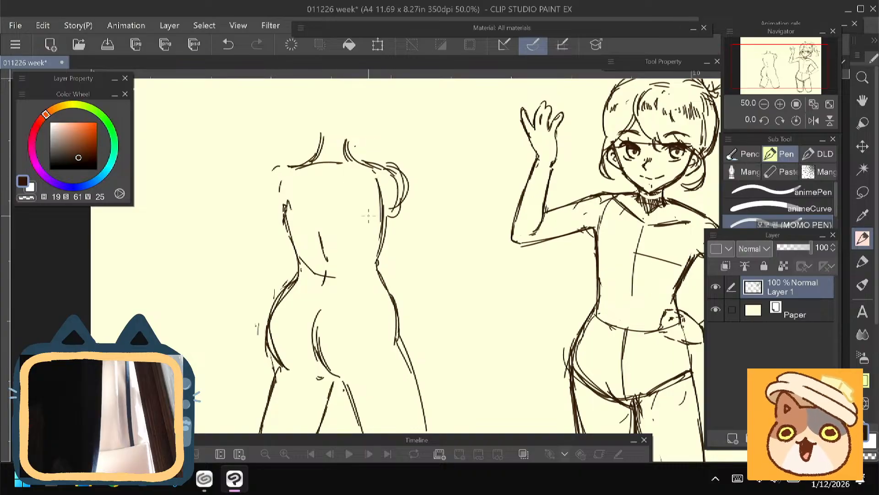
- Clean up the shoulder area and outline an upper arm angled outward from the torso with a rounded elbow
{"action": "key", "text": "e"}
{"action": "mouse_move", "coordinate": [377, 178]}
{"action": "left_mouse_down"}
{"action": "mouse_move", "coordinate": [382, 211]}
{"action": "mouse_move", "coordinate": [372, 174]}
{"action": "mouse_move", "coordinate": [320, 161]}
{"action": "mouse_move", "coordinate": [273, 191]}
{"action": "mouse_move", "coordinate": [230, 256]}
{"action": "left_mouse_up"}
{"action": "key", "text": "p"}
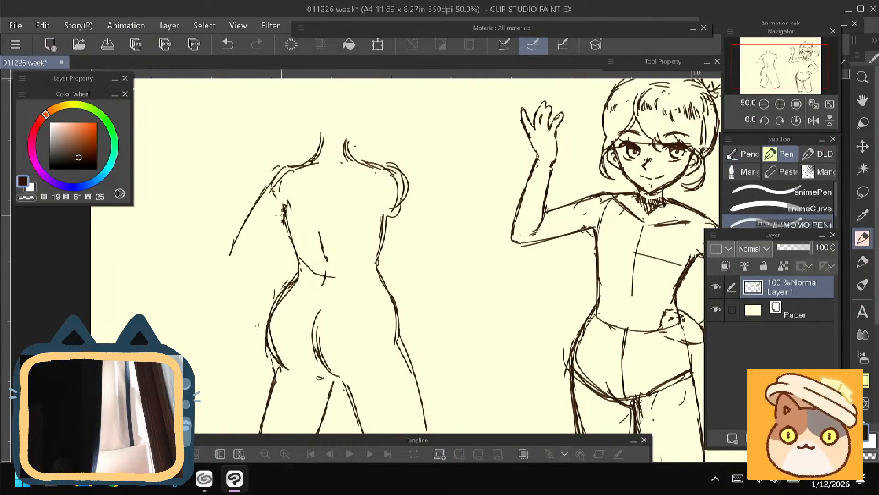
{"action": "mouse_move", "coordinate": [284, 212]}
{"action": "left_mouse_down"}
{"action": "mouse_move", "coordinate": [263, 251]}
{"action": "mouse_move", "coordinate": [240, 267]}
{"action": "mouse_move", "coordinate": [242, 194]}
{"action": "mouse_move", "coordinate": [241, 256]}
{"action": "left_mouse_up"}
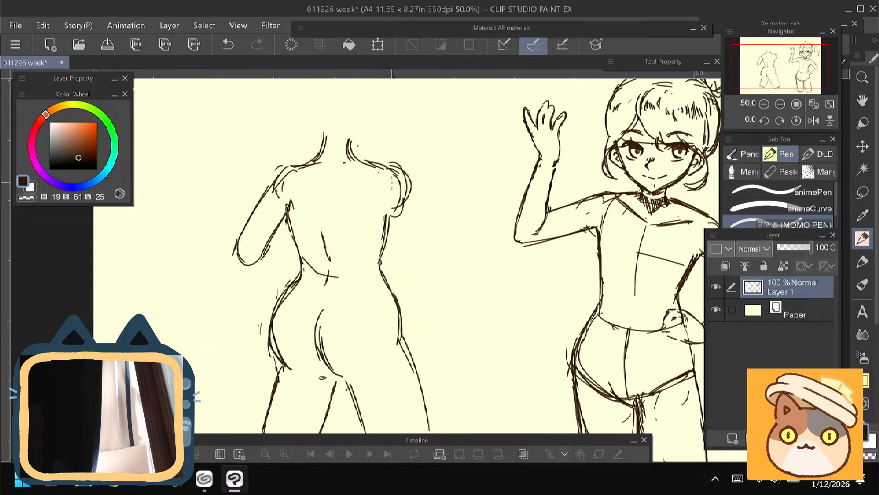
- Outline the second upper arm angled outward from the back-view torso's other shoulder, ending in a rounded elbow
{"action": "mouse_move", "coordinate": [400, 173]}
{"action": "left_mouse_down"}
{"action": "mouse_move", "coordinate": [450, 250]}
{"action": "mouse_move", "coordinate": [433, 271]}
{"action": "mouse_move", "coordinate": [443, 264]}
{"action": "left_mouse_up"}
{"action": "left_click_drag", "start_coordinate": [394, 214], "coordinate": [427, 270]}
{"action": "mouse_move", "coordinate": [393, 225]}
{"action": "left_mouse_down"}
{"action": "mouse_move", "coordinate": [427, 271]}
{"action": "mouse_move", "coordinate": [422, 266]}
{"action": "left_mouse_up"}
{"action": "left_click_drag", "start_coordinate": [394, 167], "coordinate": [448, 242]}
- Sketch a raised forearm with a rounded end going up from the second arm's elbow
{"action": "left_click_drag", "start_coordinate": [304, 184], "coordinate": [323, 226]}
{"action": "left_click_drag", "start_coordinate": [471, 220], "coordinate": [466, 289]}
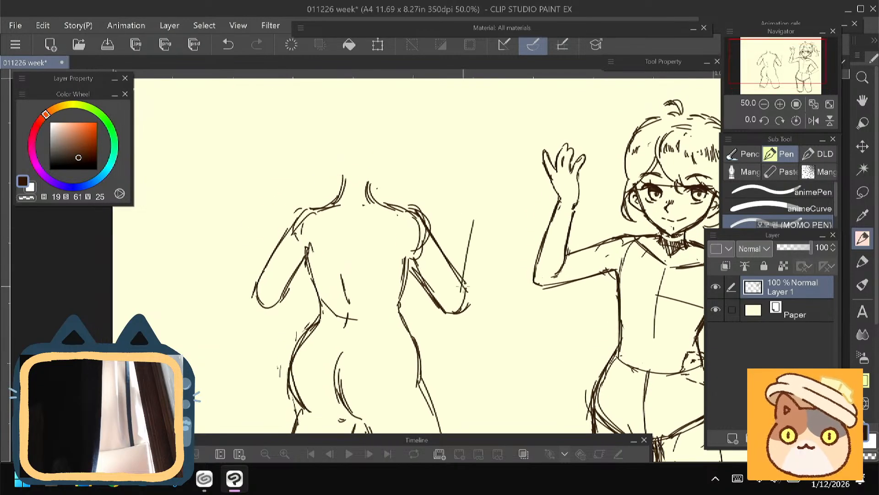
{"action": "left_click_drag", "start_coordinate": [474, 239], "coordinate": [464, 305]}
{"action": "mouse_move", "coordinate": [474, 221]}
{"action": "left_mouse_down"}
{"action": "mouse_move", "coordinate": [458, 217]}
{"action": "mouse_move", "coordinate": [443, 256]}
{"action": "left_mouse_up"}
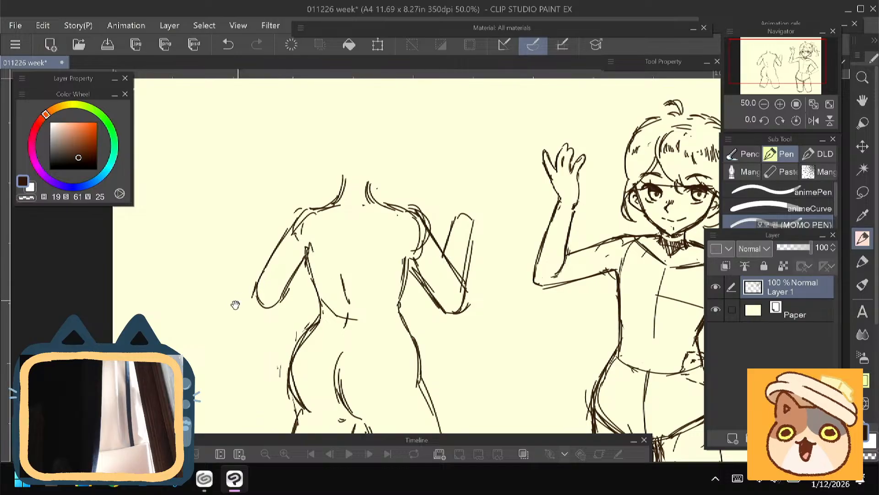
- Sketch the back curve of the head down to the neck, picking up a lighter brown line colour from the canvas
{"action": "left_click_drag", "start_coordinate": [234, 304], "coordinate": [229, 367]}
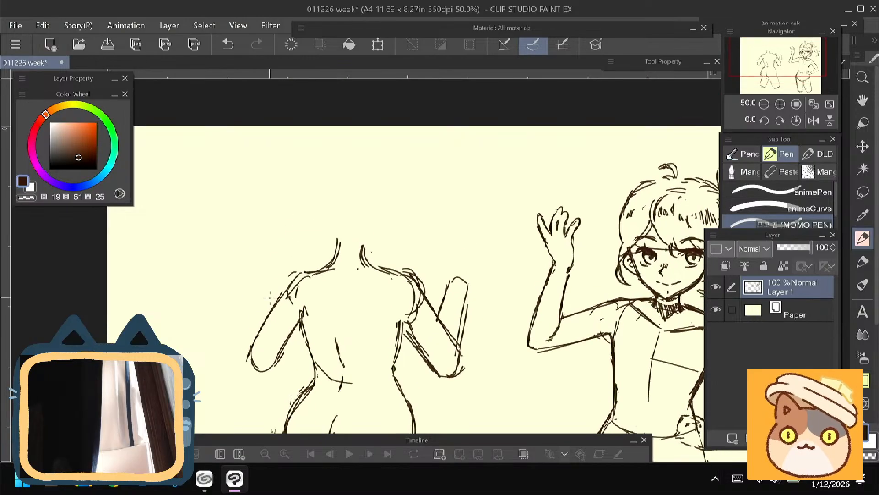
{"action": "left_click_drag", "start_coordinate": [270, 298], "coordinate": [272, 251]}
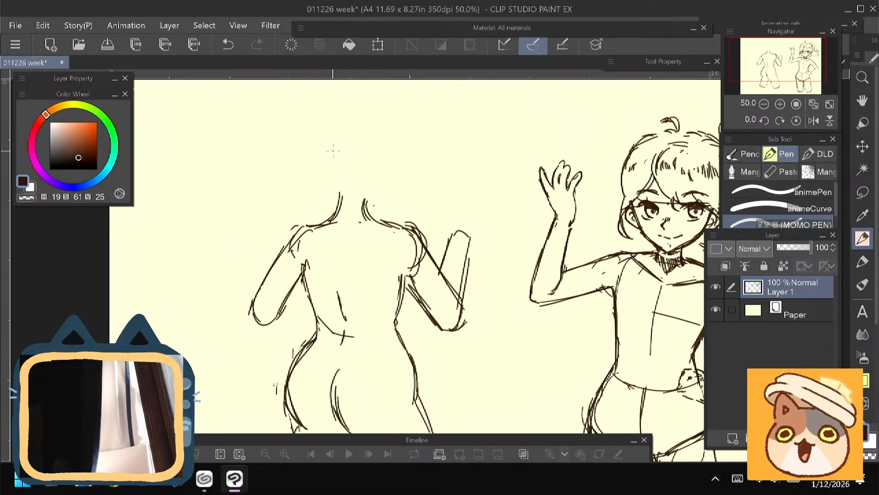
{"action": "left_click_drag", "start_coordinate": [316, 130], "coordinate": [306, 160]}
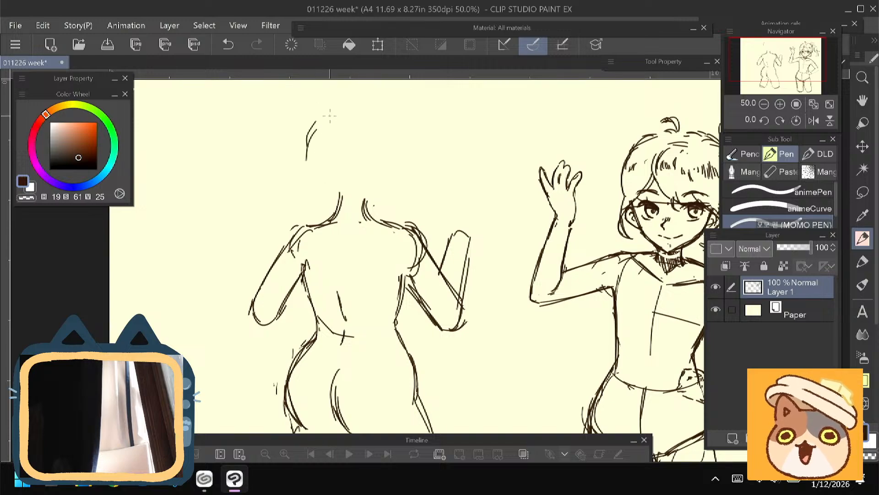
{"action": "left_click_drag", "start_coordinate": [326, 119], "coordinate": [306, 156]}
{"action": "right_click", "coordinate": [325, 119]}
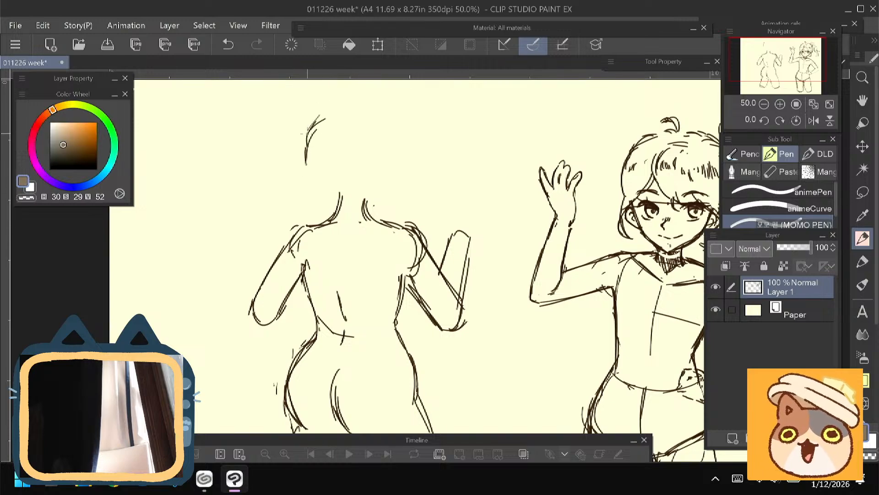
{"action": "mouse_move", "coordinate": [305, 149]}
{"action": "left_mouse_down"}
{"action": "mouse_move", "coordinate": [307, 174]}
{"action": "mouse_move", "coordinate": [339, 198]}
{"action": "left_mouse_up"}
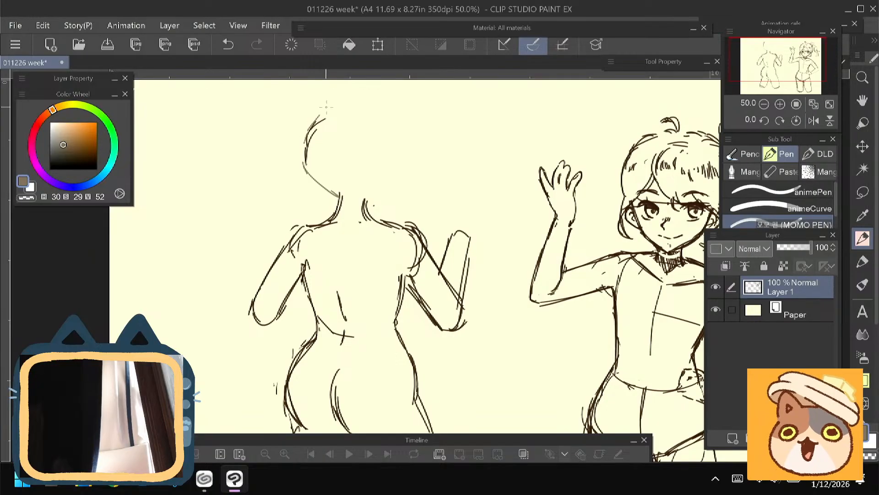
- Complete the head with a rounded crown, a turned-away face profile with nose and jaw, and an ear
{"action": "mouse_move", "coordinate": [330, 105]}
{"action": "left_mouse_down"}
{"action": "mouse_move", "coordinate": [365, 101]}
{"action": "mouse_move", "coordinate": [405, 143]}
{"action": "left_mouse_up"}
{"action": "left_click_drag", "start_coordinate": [389, 107], "coordinate": [407, 149]}
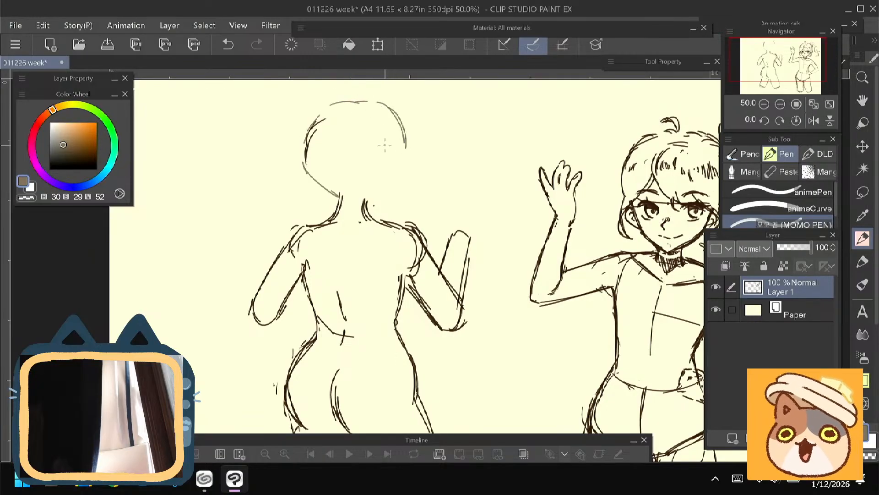
{"action": "mouse_move", "coordinate": [377, 102]}
{"action": "left_mouse_down"}
{"action": "mouse_move", "coordinate": [402, 144]}
{"action": "mouse_move", "coordinate": [399, 187]}
{"action": "left_mouse_up"}
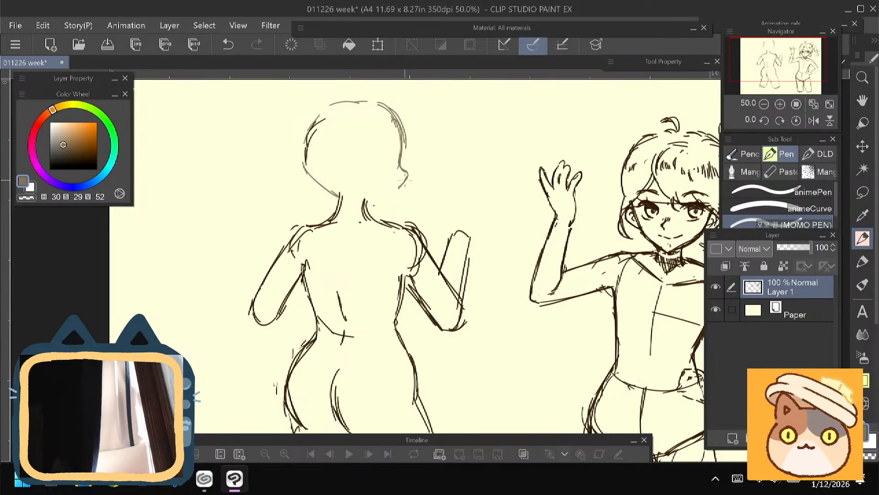
{"action": "left_click_drag", "start_coordinate": [396, 201], "coordinate": [365, 202]}
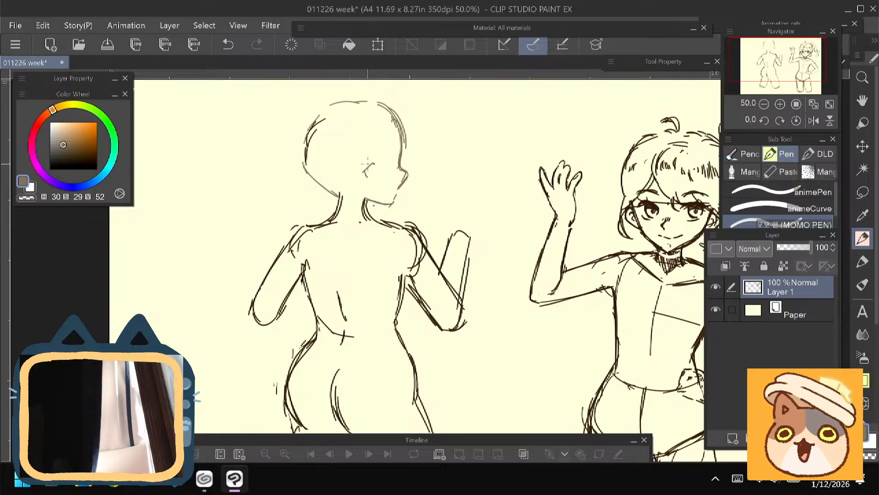
{"action": "mouse_move", "coordinate": [375, 161]}
{"action": "left_mouse_down"}
{"action": "mouse_move", "coordinate": [365, 179]}
{"action": "mouse_move", "coordinate": [371, 153]}
{"action": "mouse_move", "coordinate": [368, 165]}
{"action": "left_mouse_up"}
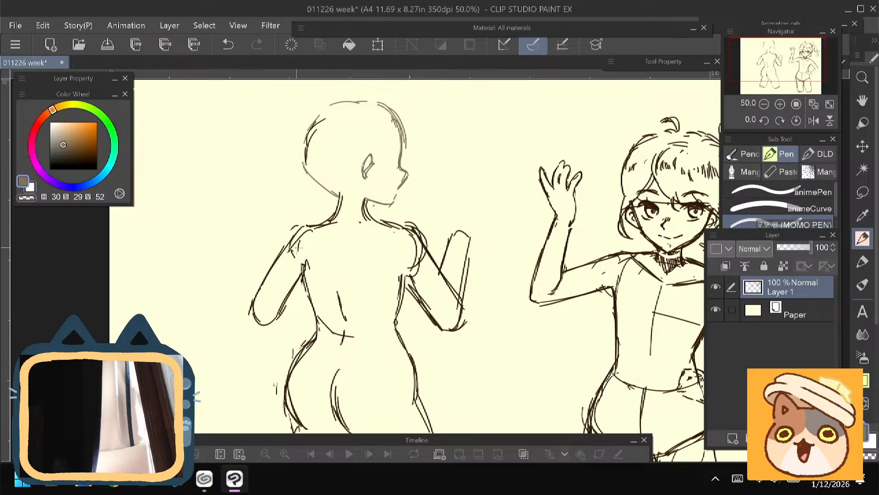
- Sketch light forearm lines from the first arm's elbow in toward the back-view figure's waist
{"action": "scroll", "coordinate": [291, 212], "scroll_direction": "down", "scroll_amount": 3}
{"action": "left_click_drag", "start_coordinate": [288, 213], "coordinate": [316, 229]}
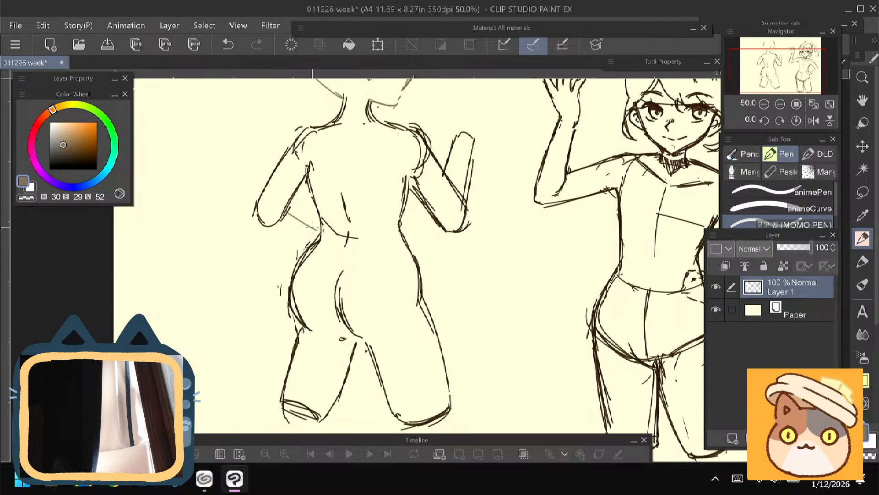
{"action": "left_click_drag", "start_coordinate": [258, 223], "coordinate": [298, 240]}
{"action": "left_click_drag", "start_coordinate": [250, 301], "coordinate": [252, 365]}
{"action": "key", "text": "ctrl+t"}
{"action": "key", "text": "Return"}
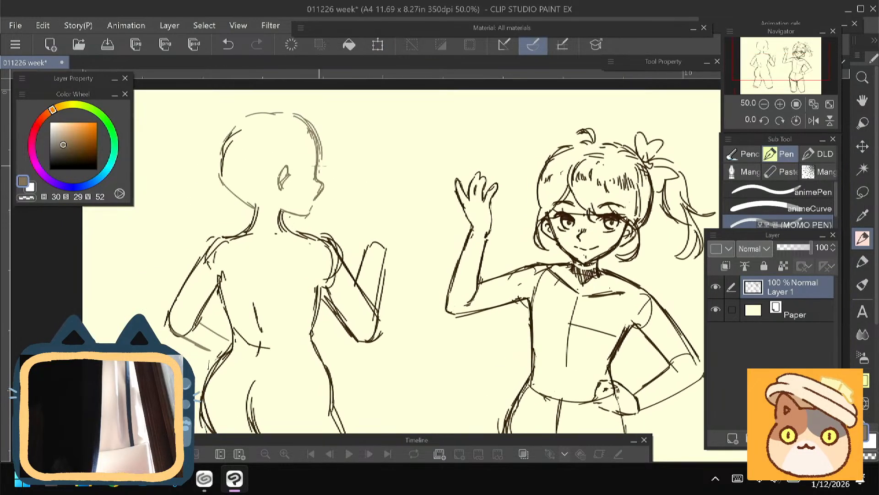
- Draw a hand with one finger extended upward at the end of the raised forearm, undoing stray strokes
{"action": "mouse_move", "coordinate": [232, 232]}
{"action": "left_mouse_down"}
{"action": "mouse_move", "coordinate": [262, 207]}
{"action": "mouse_move", "coordinate": [255, 255]}
{"action": "left_mouse_up"}
{"action": "mouse_move", "coordinate": [393, 259]}
{"action": "left_mouse_down"}
{"action": "mouse_move", "coordinate": [387, 254]}
{"action": "mouse_move", "coordinate": [383, 236]}
{"action": "mouse_move", "coordinate": [390, 241]}
{"action": "mouse_move", "coordinate": [407, 202]}
{"action": "mouse_move", "coordinate": [415, 207]}
{"action": "mouse_move", "coordinate": [406, 225]}
{"action": "mouse_move", "coordinate": [415, 197]}
{"action": "mouse_move", "coordinate": [425, 238]}
{"action": "mouse_move", "coordinate": [412, 278]}
{"action": "left_mouse_up"}
{"action": "key", "text": "ctrl+z"}
{"action": "key", "text": "ctrl+z"}
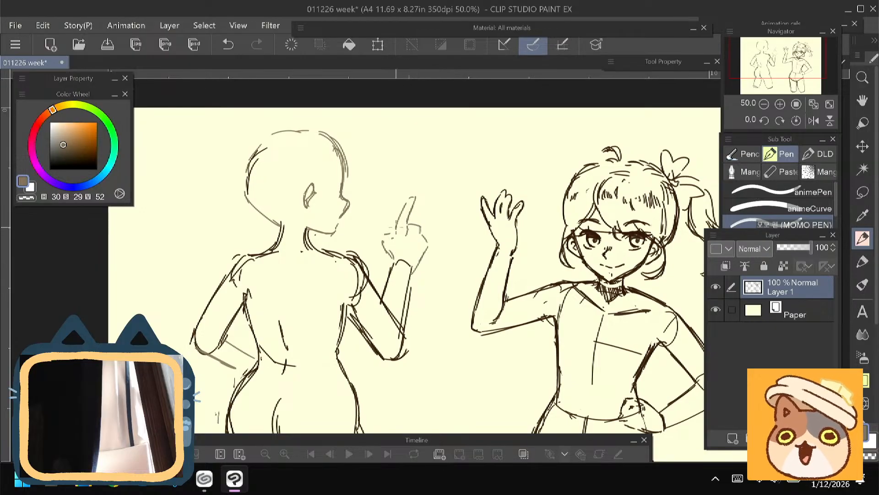
{"action": "left_click_drag", "start_coordinate": [397, 227], "coordinate": [387, 255]}
- Add the eye and short hatched hair strokes at the temple on the turned head
{"action": "mouse_move", "coordinate": [198, 302]}
{"action": "left_mouse_down"}
{"action": "mouse_move", "coordinate": [238, 259]}
{"action": "mouse_move", "coordinate": [257, 133]}
{"action": "left_mouse_up"}
{"action": "left_click_drag", "start_coordinate": [232, 200], "coordinate": [199, 372]}
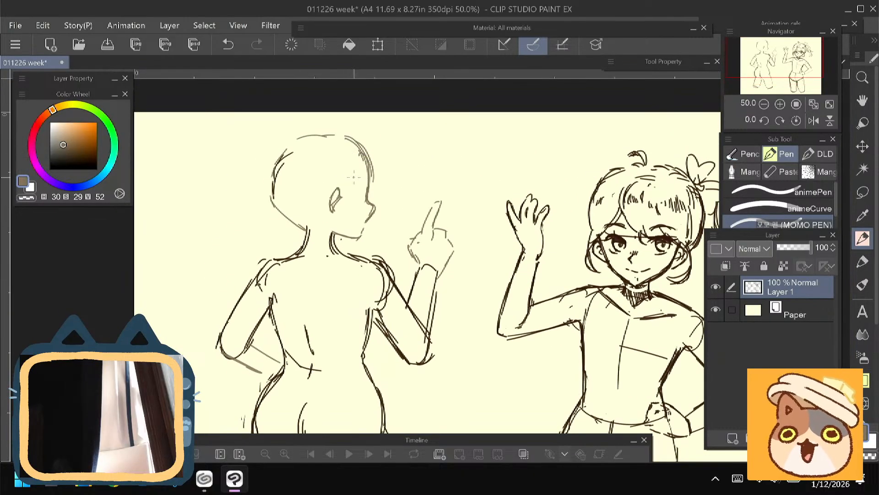
{"action": "mouse_move", "coordinate": [355, 175]}
{"action": "left_mouse_down"}
{"action": "mouse_move", "coordinate": [341, 196]}
{"action": "mouse_move", "coordinate": [347, 178]}
{"action": "left_mouse_up"}
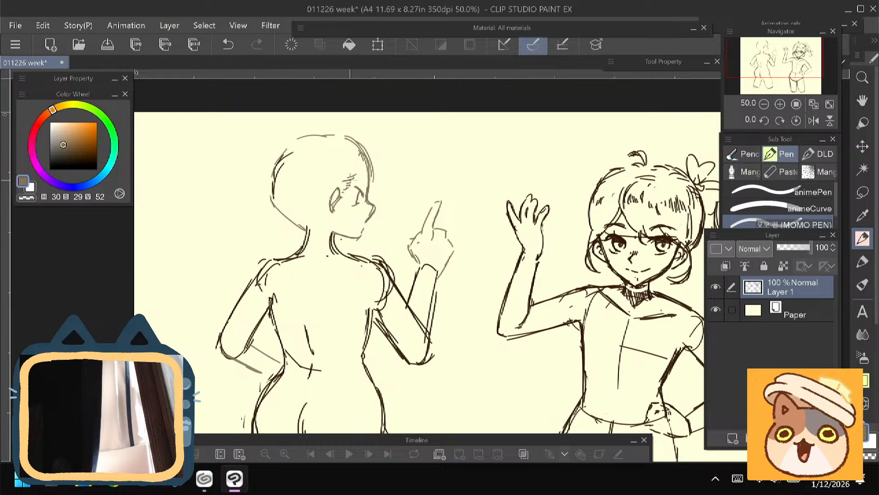
{"action": "left_click_drag", "start_coordinate": [350, 176], "coordinate": [315, 129]}
- Switch to CLIP STUDIO's works manager and open "010526 pin poll" in PAINT
{"action": "left_click", "coordinate": [204, 479]}
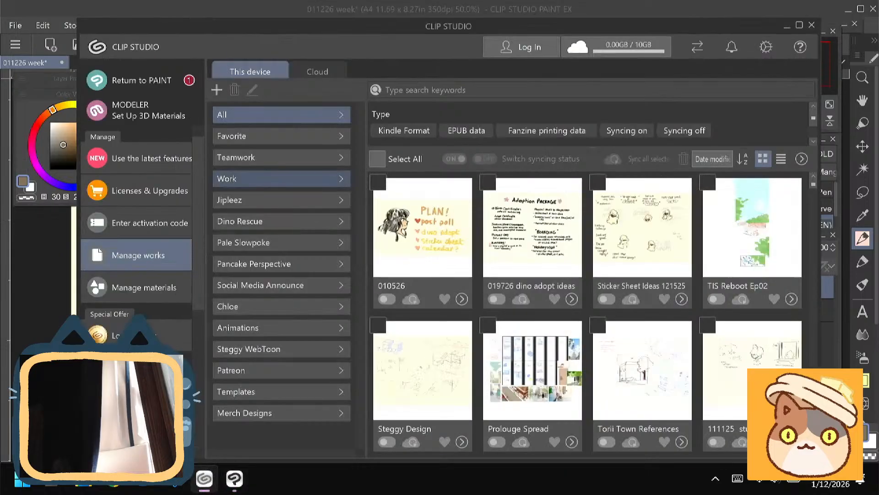
{"action": "scroll", "coordinate": [447, 235], "scroll_direction": "down", "scroll_amount": 4}
{"action": "scroll", "coordinate": [586, 314], "scroll_direction": "down", "scroll_amount": 1}
{"action": "left_click", "coordinate": [460, 346]}
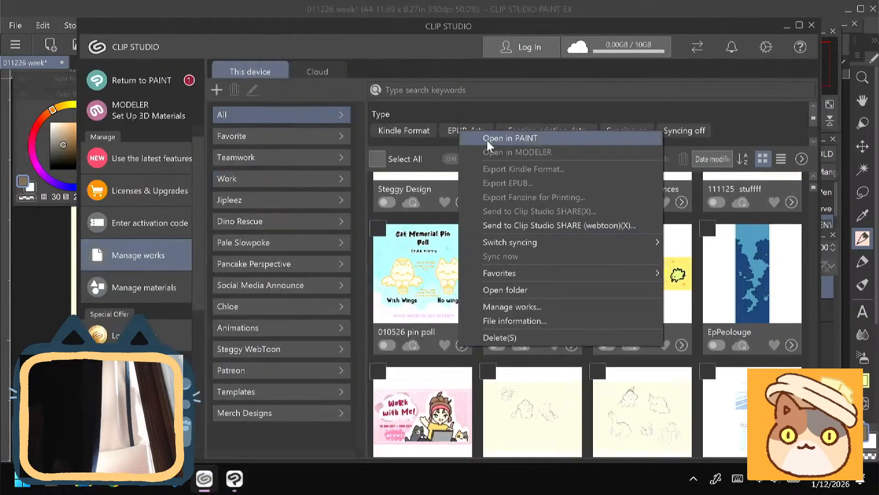
{"action": "left_click", "coordinate": [480, 138]}
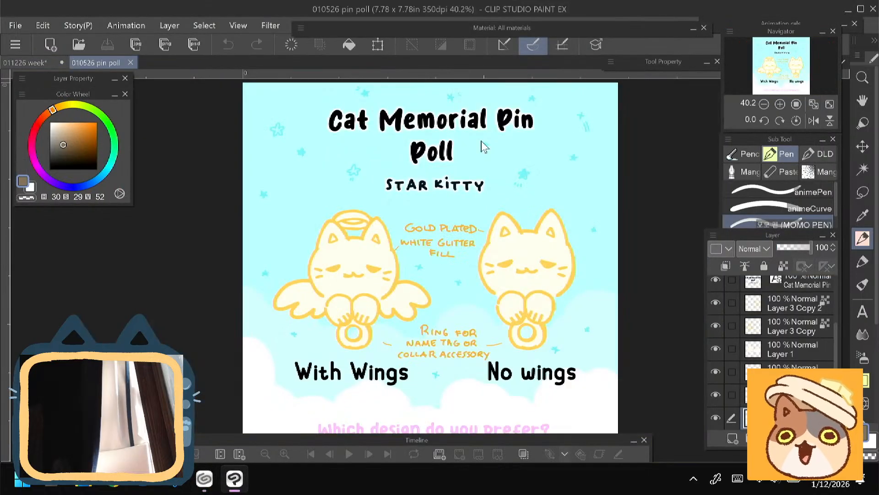
- Set the drawing colour to a bright red with hue 352, saturation 74 and value 95
{"action": "scroll", "coordinate": [421, 372], "scroll_direction": "up", "scroll_amount": 2}
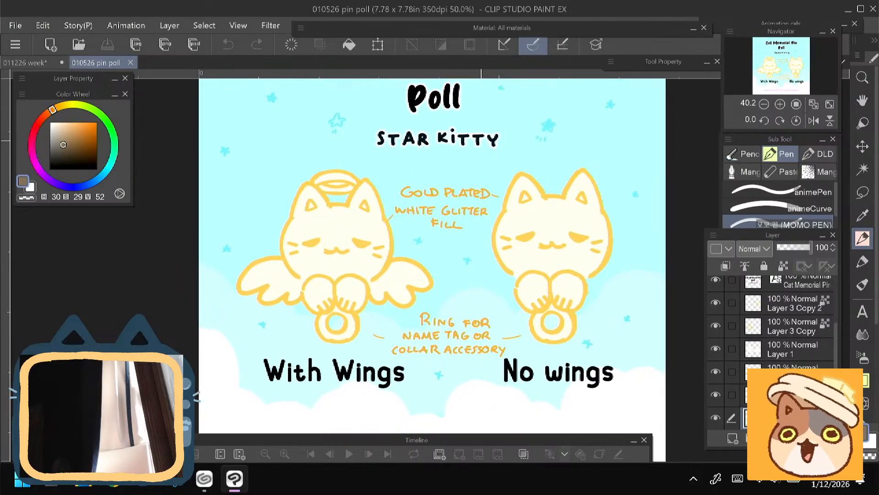
{"action": "left_click_drag", "start_coordinate": [439, 257], "coordinate": [412, 265]}
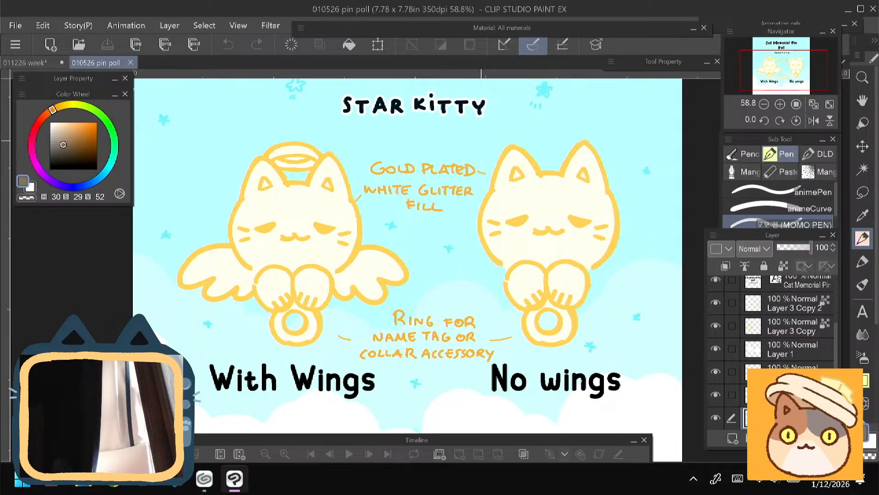
{"action": "left_click", "coordinate": [34, 130]}
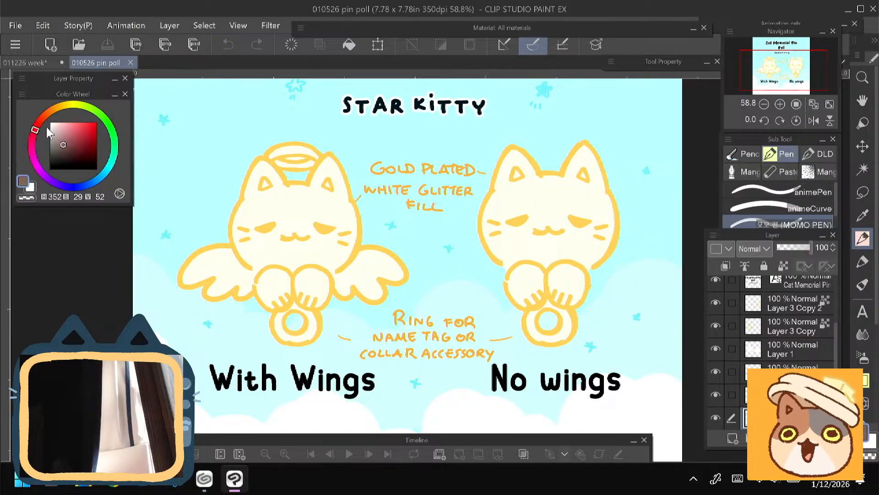
{"action": "left_click", "coordinate": [84, 125]}
- Try a red circle around the winged cat and a short underlined note beside it, then undo both
{"action": "mouse_move", "coordinate": [285, 144]}
{"action": "left_mouse_down"}
{"action": "mouse_move", "coordinate": [226, 348]}
{"action": "mouse_move", "coordinate": [281, 144]}
{"action": "left_mouse_up"}
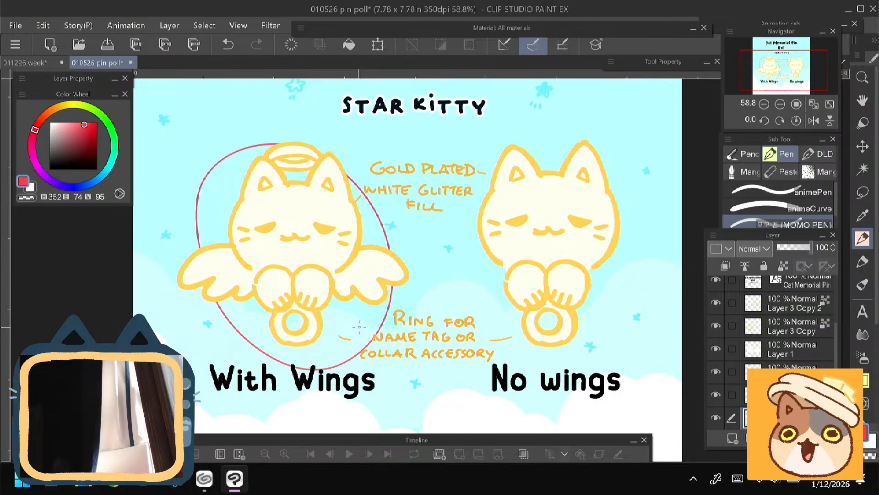
{"action": "key", "text": "ctrl+z"}
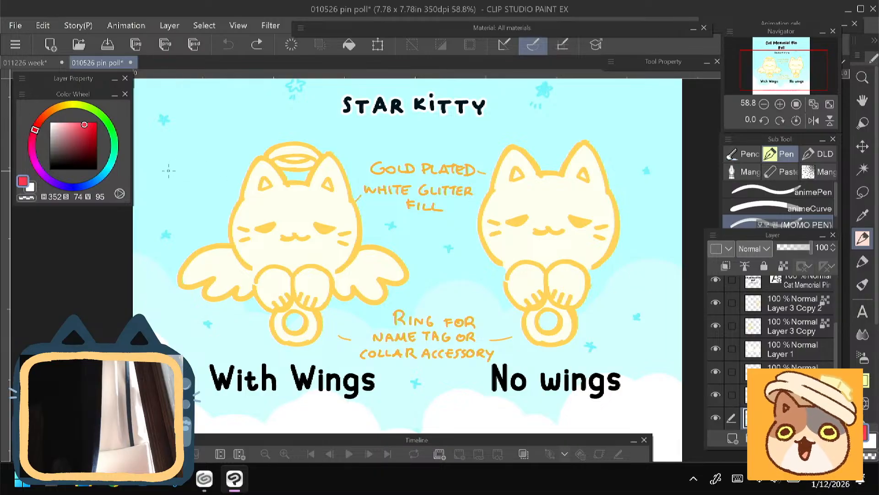
{"action": "mouse_move", "coordinate": [168, 174]}
{"action": "left_mouse_down"}
{"action": "mouse_move", "coordinate": [194, 170]}
{"action": "mouse_move", "coordinate": [186, 169]}
{"action": "mouse_move", "coordinate": [239, 198]}
{"action": "left_mouse_up"}
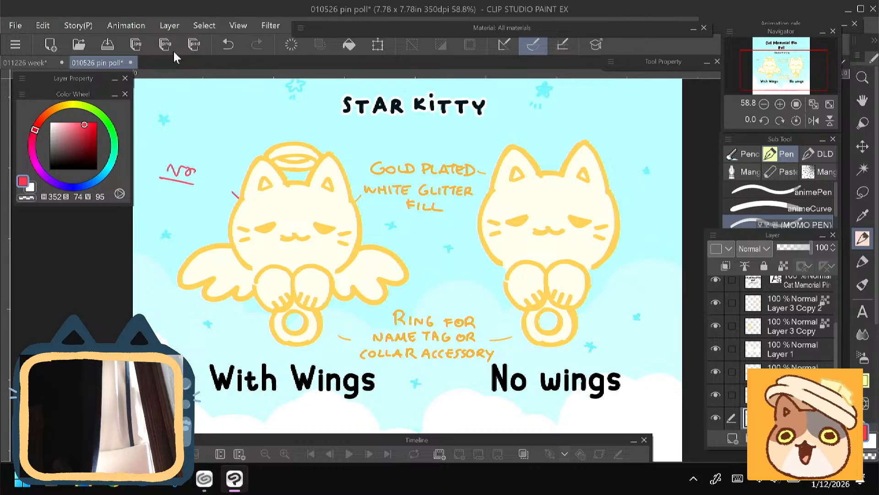
{"action": "left_click", "coordinate": [227, 46]}
{"action": "left_click", "coordinate": [227, 46]}
{"action": "left_click", "coordinate": [227, 45]}
{"action": "left_click", "coordinate": [228, 46]}
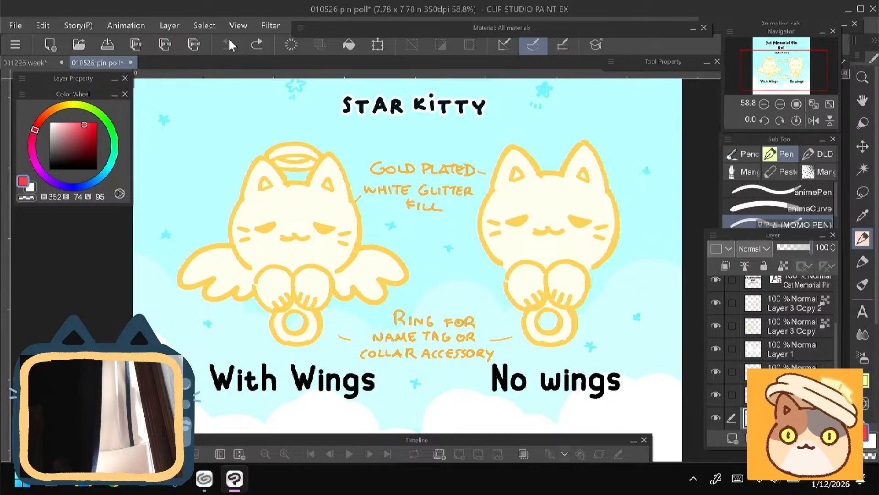
- Draw a small red link looped through the winged cat's ring and hanging below it
{"action": "scroll", "coordinate": [337, 300], "scroll_direction": "down", "scroll_amount": 2}
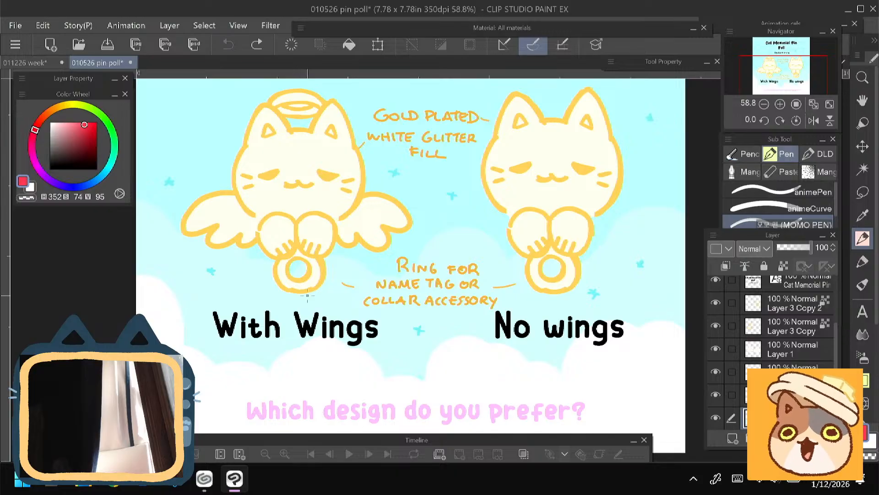
{"action": "left_click_drag", "start_coordinate": [300, 275], "coordinate": [293, 271]}
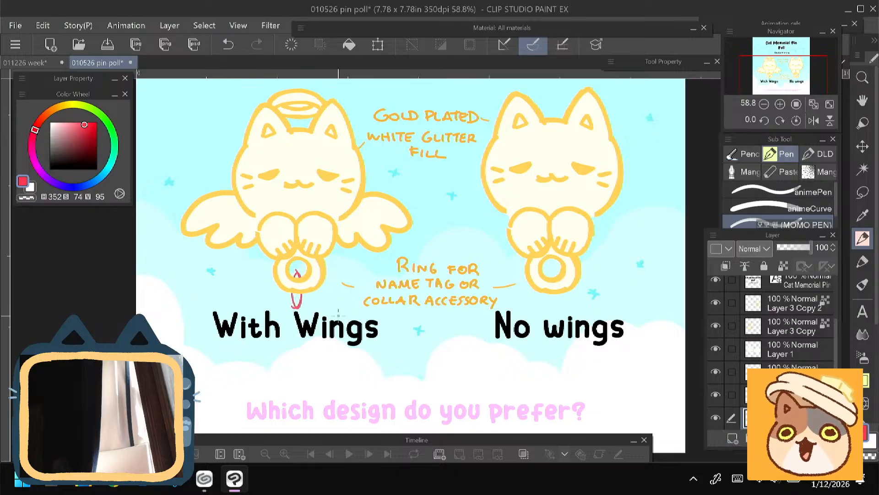
- Hide the "No wings" and "With Wings" text layers and add a new raster layer above the others
{"action": "scroll", "coordinate": [824, 320], "scroll_direction": "up", "scroll_amount": 3}
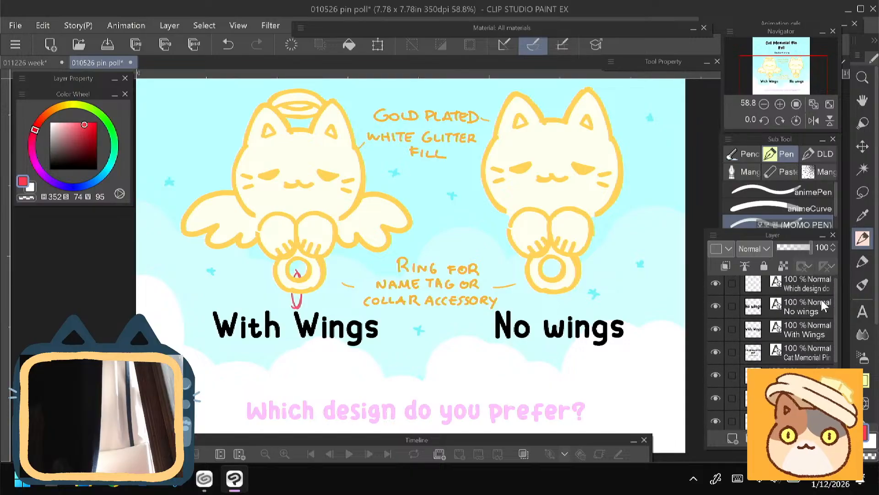
{"action": "left_click", "coordinate": [716, 306]}
{"action": "left_click", "coordinate": [716, 331]}
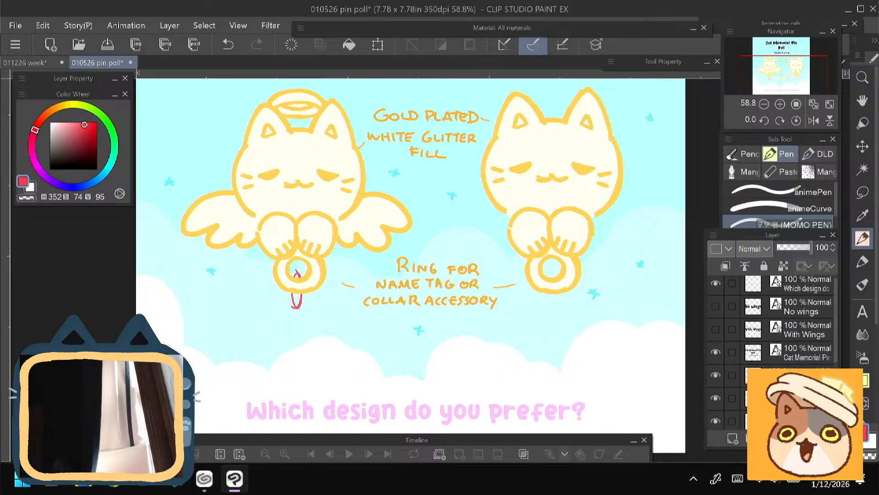
{"action": "key", "text": "ctrl+shift+n"}
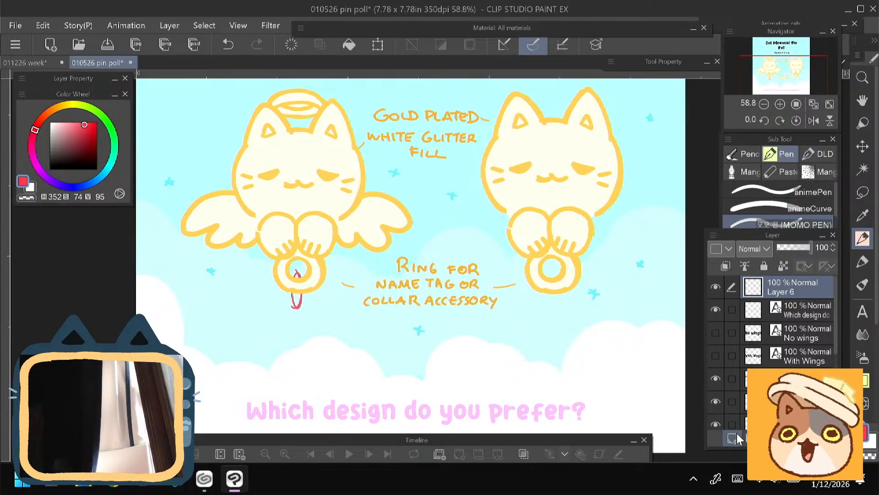
- Try a round red name tag hanging from the link below the winged cat's ring, then undo it
{"action": "mouse_move", "coordinate": [297, 302]}
{"action": "left_mouse_down"}
{"action": "mouse_move", "coordinate": [302, 353]}
{"action": "mouse_move", "coordinate": [314, 312]}
{"action": "mouse_move", "coordinate": [286, 301]}
{"action": "mouse_move", "coordinate": [292, 330]}
{"action": "mouse_move", "coordinate": [305, 337]}
{"action": "mouse_move", "coordinate": [288, 352]}
{"action": "left_mouse_up"}
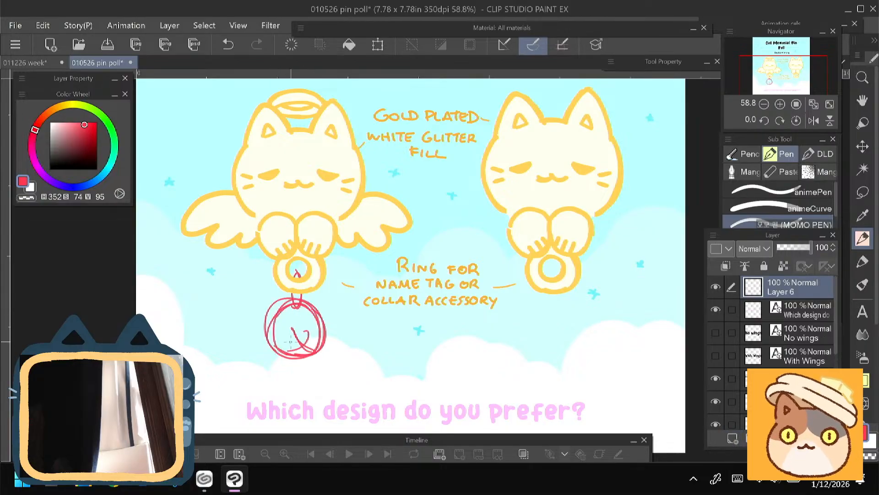
{"action": "mouse_move", "coordinate": [288, 300]}
{"action": "left_mouse_down"}
{"action": "mouse_move", "coordinate": [318, 322]}
{"action": "mouse_move", "coordinate": [276, 316]}
{"action": "left_mouse_up"}
{"action": "key", "text": "ctrl+z"}
{"action": "key", "text": "ctrl+z"}
{"action": "key", "text": "ctrl+z"}
{"action": "key", "text": "ctrl+z"}
{"action": "key", "text": "ctrl+z"}
{"action": "key", "text": "ctrl+z"}
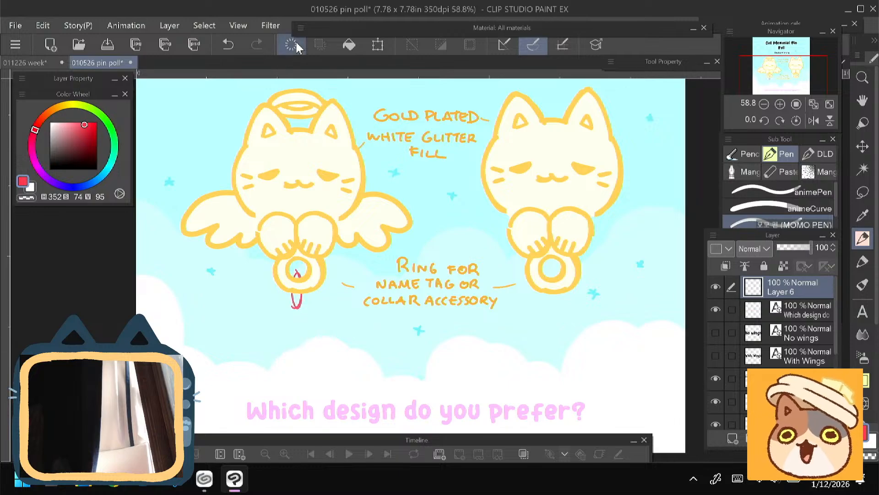
- Try a red bow with two wide loops hanging below the winged cat's ring, then clear it from the layer
{"action": "mouse_move", "coordinate": [286, 311]}
{"action": "left_mouse_down"}
{"action": "mouse_move", "coordinate": [312, 311]}
{"action": "mouse_move", "coordinate": [305, 326]}
{"action": "left_mouse_up"}
{"action": "mouse_move", "coordinate": [285, 310]}
{"action": "left_mouse_down"}
{"action": "mouse_move", "coordinate": [302, 314]}
{"action": "mouse_move", "coordinate": [251, 289]}
{"action": "mouse_move", "coordinate": [246, 340]}
{"action": "left_mouse_up"}
{"action": "mouse_move", "coordinate": [252, 276]}
{"action": "left_mouse_down"}
{"action": "mouse_move", "coordinate": [244, 350]}
{"action": "mouse_move", "coordinate": [245, 294]}
{"action": "left_mouse_up"}
{"action": "mouse_move", "coordinate": [246, 352]}
{"action": "left_mouse_down"}
{"action": "mouse_move", "coordinate": [288, 324]}
{"action": "mouse_move", "coordinate": [303, 328]}
{"action": "mouse_move", "coordinate": [345, 287]}
{"action": "mouse_move", "coordinate": [342, 352]}
{"action": "left_mouse_up"}
{"action": "mouse_move", "coordinate": [304, 326]}
{"action": "left_mouse_down"}
{"action": "mouse_move", "coordinate": [339, 363]}
{"action": "mouse_move", "coordinate": [341, 354]}
{"action": "left_mouse_up"}
{"action": "mouse_move", "coordinate": [313, 315]}
{"action": "left_mouse_down"}
{"action": "mouse_move", "coordinate": [343, 281]}
{"action": "mouse_move", "coordinate": [338, 355]}
{"action": "left_mouse_up"}
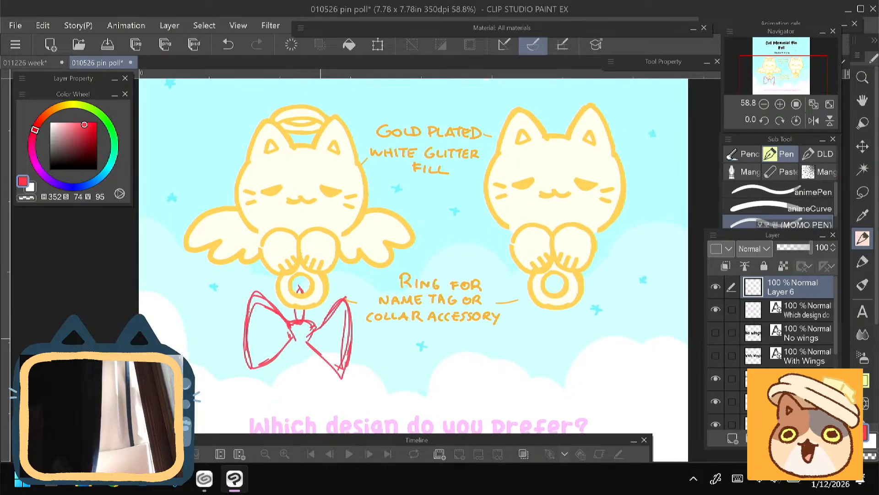
{"action": "left_click", "coordinate": [291, 44]}
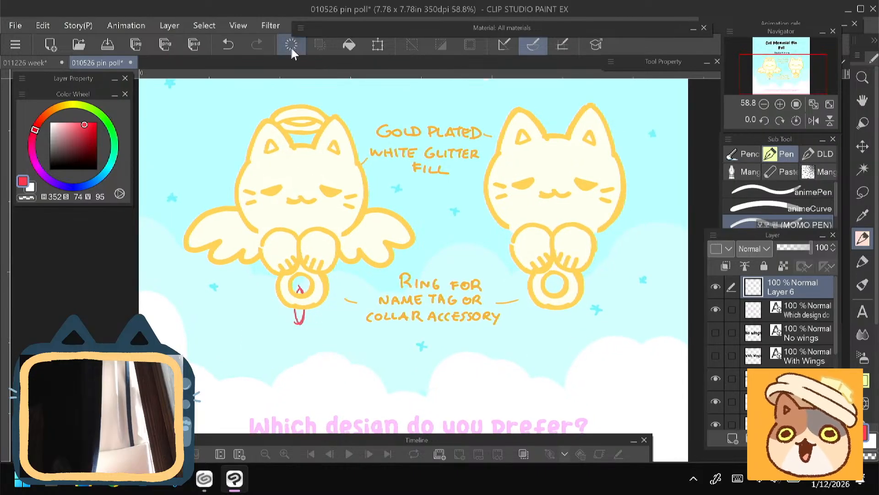
- Try a red collar of overlapping ovals around the winged cat's ring, then clear it from the layer
{"action": "mouse_move", "coordinate": [413, 270]}
{"action": "left_mouse_down"}
{"action": "mouse_move", "coordinate": [403, 245]}
{"action": "mouse_move", "coordinate": [406, 254]}
{"action": "left_mouse_up"}
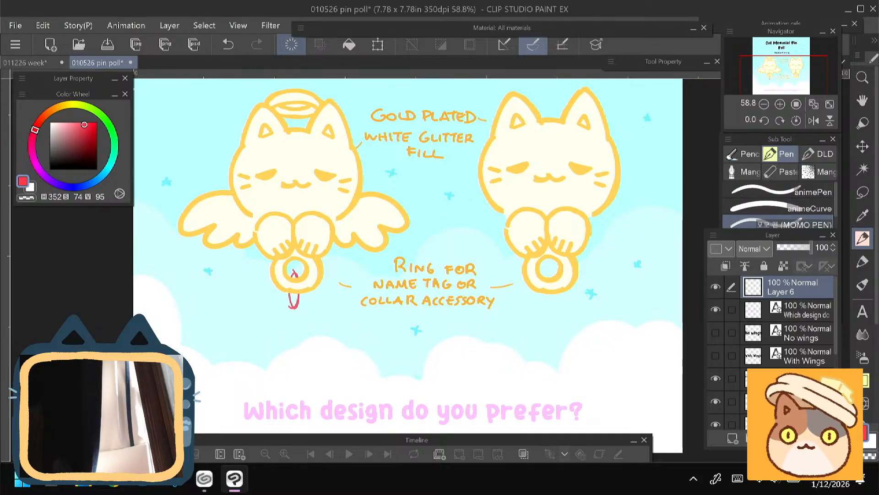
{"action": "mouse_move", "coordinate": [264, 289]}
{"action": "left_mouse_down"}
{"action": "mouse_move", "coordinate": [293, 309]}
{"action": "mouse_move", "coordinate": [331, 275]}
{"action": "mouse_move", "coordinate": [275, 257]}
{"action": "left_mouse_up"}
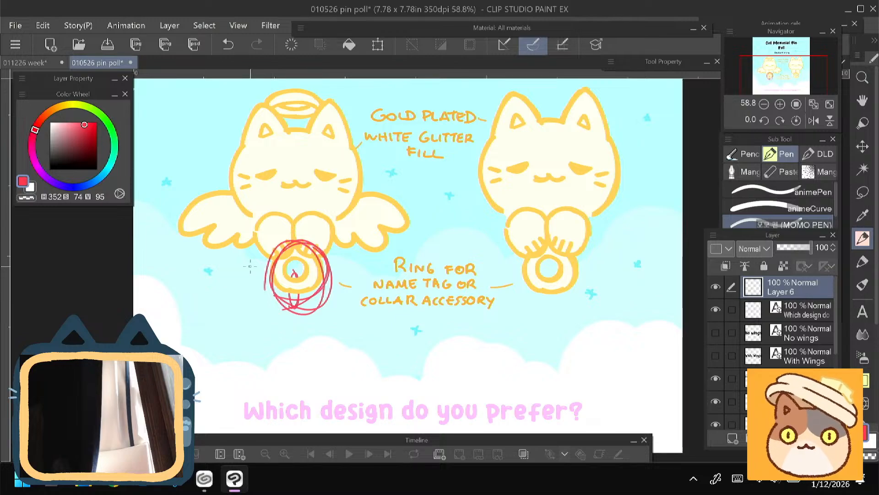
{"action": "left_click", "coordinate": [289, 43]}
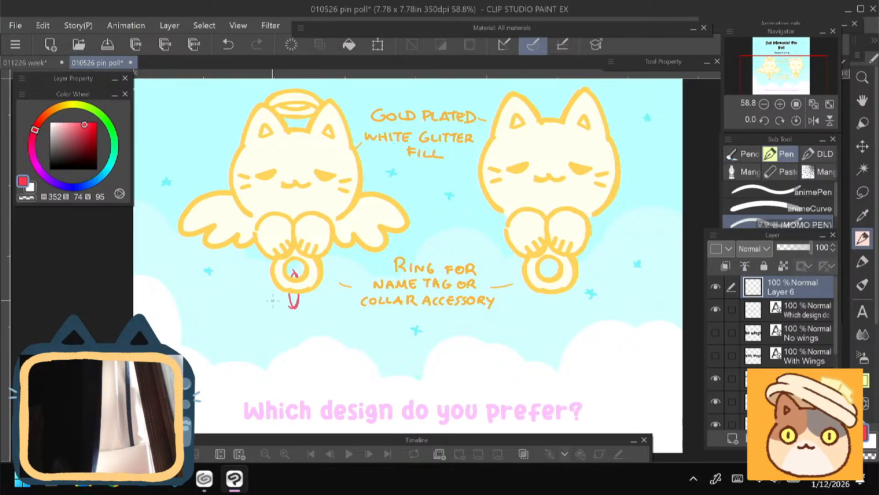
- Draw a red bow below the winged cat's ring, with two wide loops, a central knot and fold lines
{"action": "mouse_move", "coordinate": [287, 304]}
{"action": "left_mouse_down"}
{"action": "mouse_move", "coordinate": [251, 277]}
{"action": "mouse_move", "coordinate": [242, 323]}
{"action": "mouse_move", "coordinate": [264, 340]}
{"action": "mouse_move", "coordinate": [245, 342]}
{"action": "left_mouse_up"}
{"action": "mouse_move", "coordinate": [252, 275]}
{"action": "left_mouse_down"}
{"action": "mouse_move", "coordinate": [283, 295]}
{"action": "mouse_move", "coordinate": [295, 311]}
{"action": "mouse_move", "coordinate": [288, 314]}
{"action": "mouse_move", "coordinate": [300, 308]}
{"action": "mouse_move", "coordinate": [299, 321]}
{"action": "mouse_move", "coordinate": [310, 298]}
{"action": "mouse_move", "coordinate": [334, 294]}
{"action": "mouse_move", "coordinate": [330, 340]}
{"action": "mouse_move", "coordinate": [299, 324]}
{"action": "mouse_move", "coordinate": [336, 351]}
{"action": "left_mouse_up"}
{"action": "left_click_drag", "start_coordinate": [341, 286], "coordinate": [336, 342]}
{"action": "mouse_move", "coordinate": [296, 296]}
{"action": "left_mouse_down"}
{"action": "mouse_move", "coordinate": [307, 311]}
{"action": "mouse_move", "coordinate": [298, 314]}
{"action": "mouse_move", "coordinate": [307, 315]}
{"action": "mouse_move", "coordinate": [240, 302]}
{"action": "mouse_move", "coordinate": [244, 342]}
{"action": "left_mouse_up"}
{"action": "mouse_move", "coordinate": [248, 349]}
{"action": "left_mouse_down"}
{"action": "mouse_move", "coordinate": [290, 325]}
{"action": "mouse_move", "coordinate": [270, 310]}
{"action": "left_mouse_up"}
{"action": "mouse_move", "coordinate": [280, 308]}
{"action": "left_mouse_down"}
{"action": "mouse_move", "coordinate": [260, 298]}
{"action": "mouse_move", "coordinate": [320, 315]}
{"action": "left_mouse_up"}
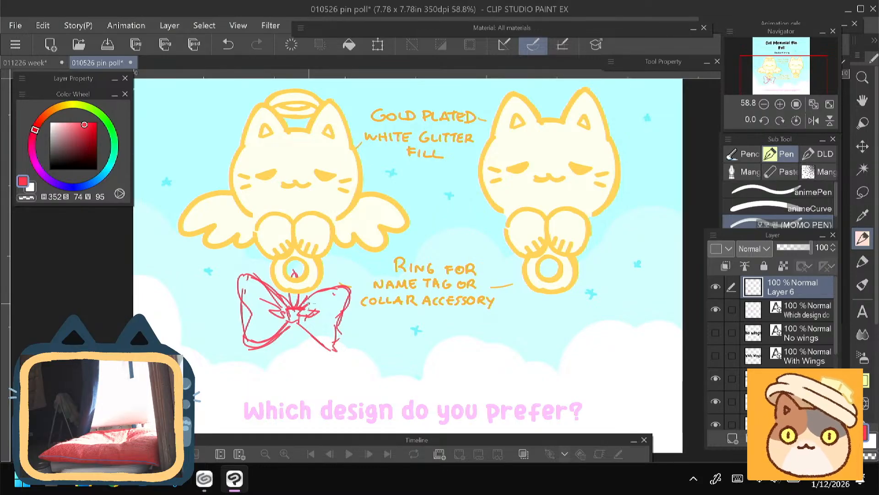
- Close the "010526 pin poll" document without saving its changes and return to the two-figure sketch
{"action": "left_click", "coordinate": [132, 63]}
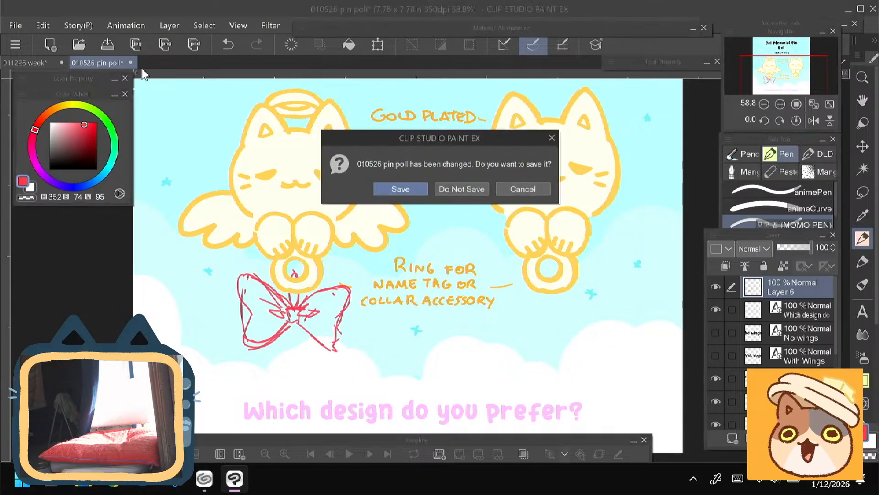
{"action": "left_click", "coordinate": [459, 189]}
{"action": "left_click_drag", "start_coordinate": [412, 274], "coordinate": [408, 302]}
{"action": "scroll", "coordinate": [337, 243], "scroll_direction": "down", "scroll_amount": 1}
- Set the pen to dark brown (H 6, S 64, V 23) and draw the back-view figure's eye with a heavy upper lash line
{"action": "left_click", "coordinate": [80, 158]}
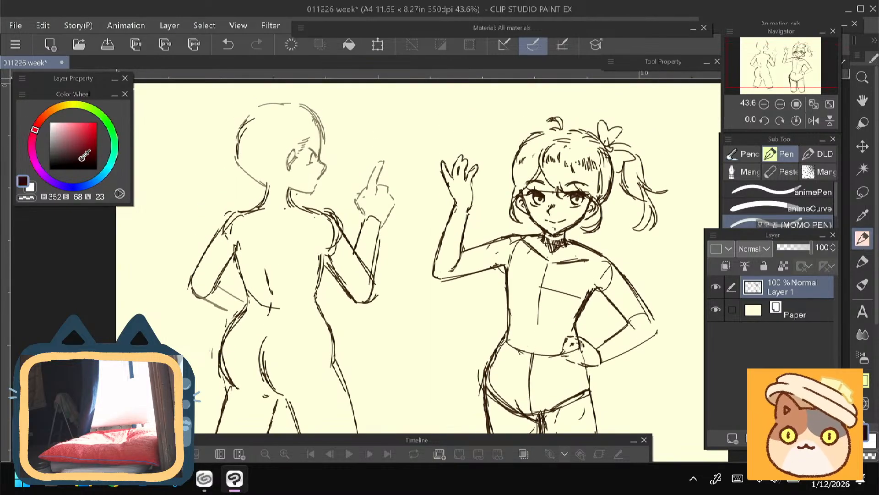
{"action": "left_click", "coordinate": [40, 122]}
{"action": "scroll", "coordinate": [275, 208], "scroll_direction": "up", "scroll_amount": 1}
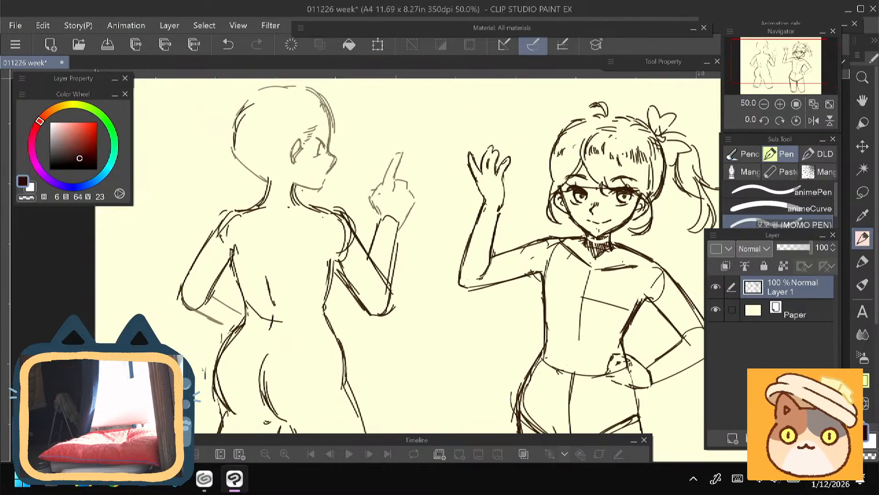
{"action": "left_click_drag", "start_coordinate": [403, 220], "coordinate": [388, 291]}
{"action": "left_click_drag", "start_coordinate": [294, 209], "coordinate": [306, 217]}
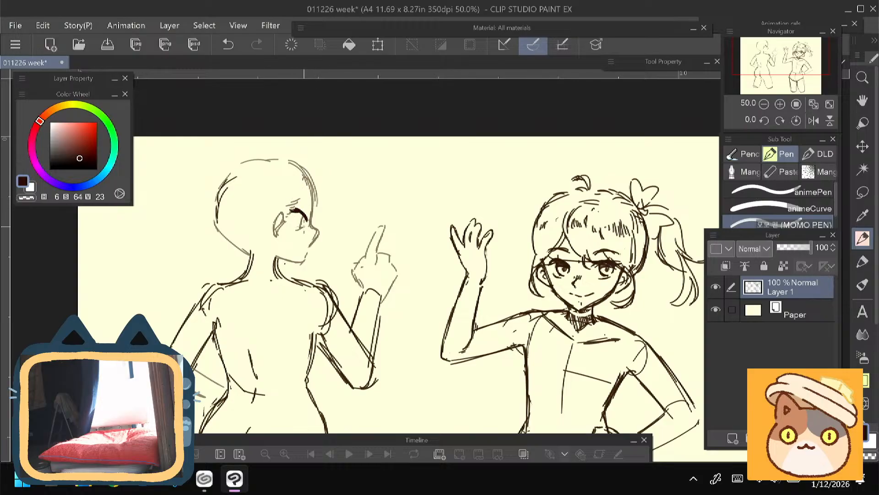
{"action": "mouse_move", "coordinate": [305, 226]}
{"action": "left_mouse_down"}
{"action": "mouse_move", "coordinate": [292, 229]}
{"action": "mouse_move", "coordinate": [301, 225]}
{"action": "mouse_move", "coordinate": [287, 241]}
{"action": "left_mouse_up"}
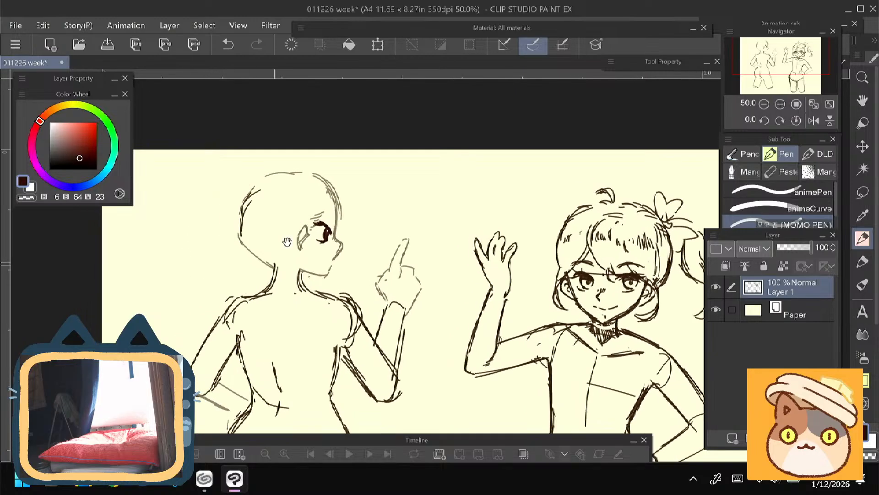
- Redraw the back-view figure's forehead, brow and nose profile in dark lines, undoing unwanted strokes
{"action": "left_click_drag", "start_coordinate": [333, 196], "coordinate": [337, 226]}
{"action": "key", "text": "ctrl+z"}
{"action": "key", "text": "ctrl+z"}
{"action": "key", "text": "ctrl+z"}
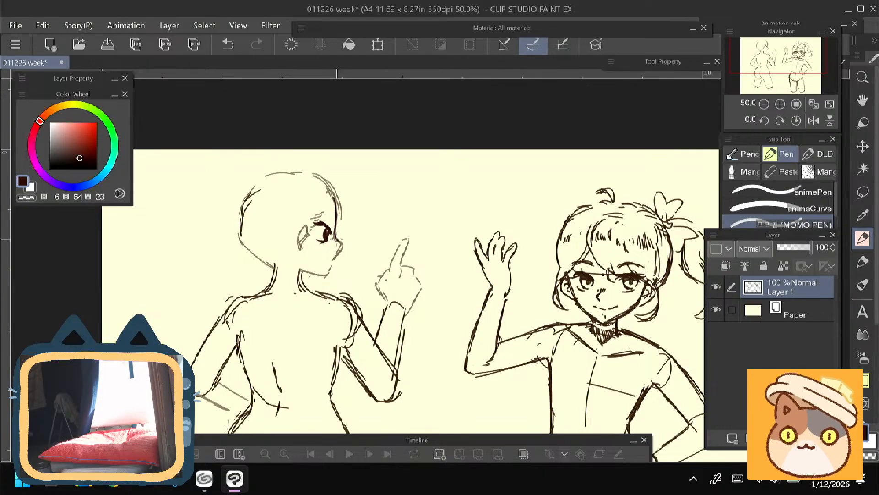
{"action": "left_click_drag", "start_coordinate": [279, 258], "coordinate": [295, 203]}
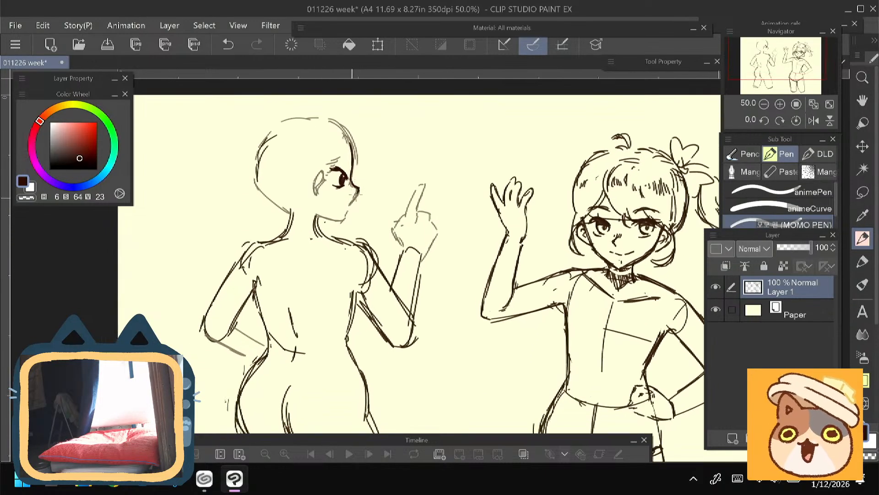
{"action": "mouse_move", "coordinate": [360, 192]}
{"action": "left_mouse_down"}
{"action": "mouse_move", "coordinate": [352, 202]}
{"action": "mouse_move", "coordinate": [362, 190]}
{"action": "left_mouse_up"}
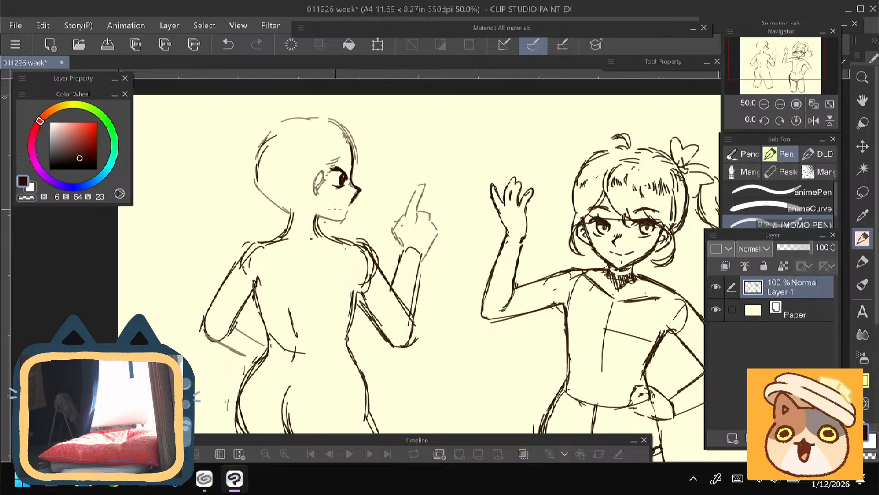
- Darken the back-view figure's ear outline and add its inner fold
{"action": "left_click_drag", "start_coordinate": [248, 284], "coordinate": [204, 151]}
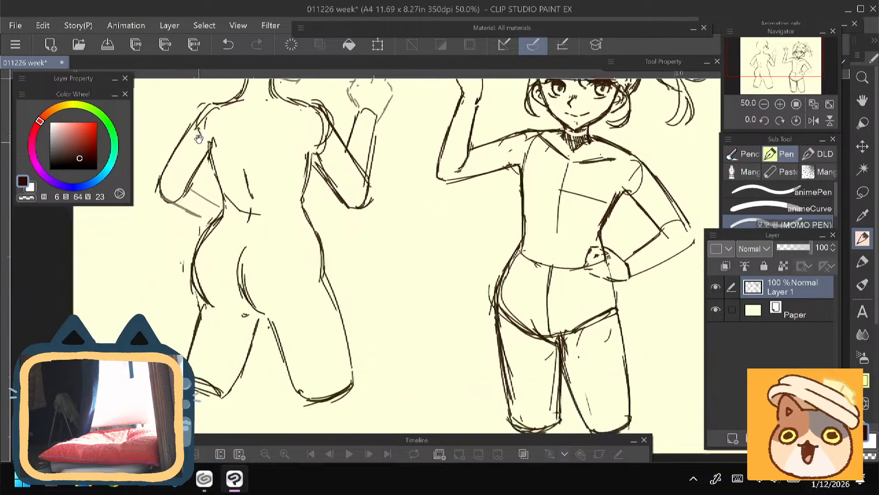
{"action": "left_click_drag", "start_coordinate": [196, 259], "coordinate": [252, 368]}
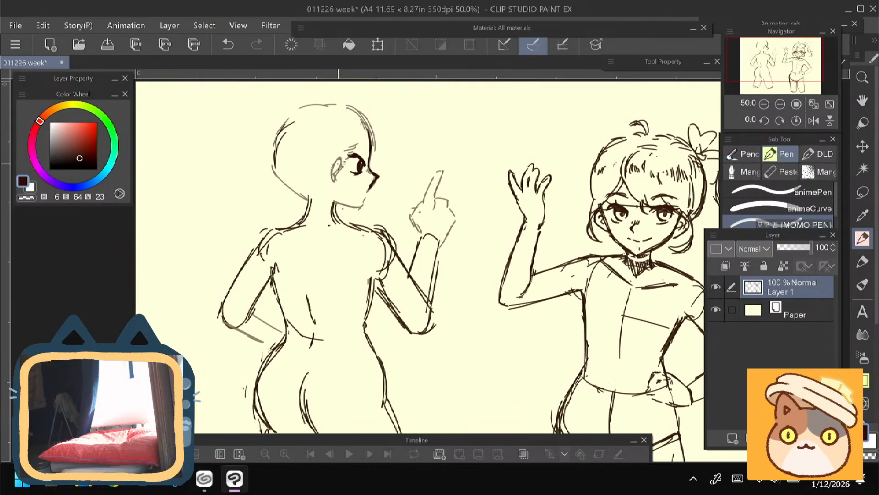
{"action": "mouse_move", "coordinate": [328, 164]}
{"action": "left_mouse_down"}
{"action": "mouse_move", "coordinate": [334, 186]}
{"action": "mouse_move", "coordinate": [333, 165]}
{"action": "mouse_move", "coordinate": [332, 174]}
{"action": "left_mouse_up"}
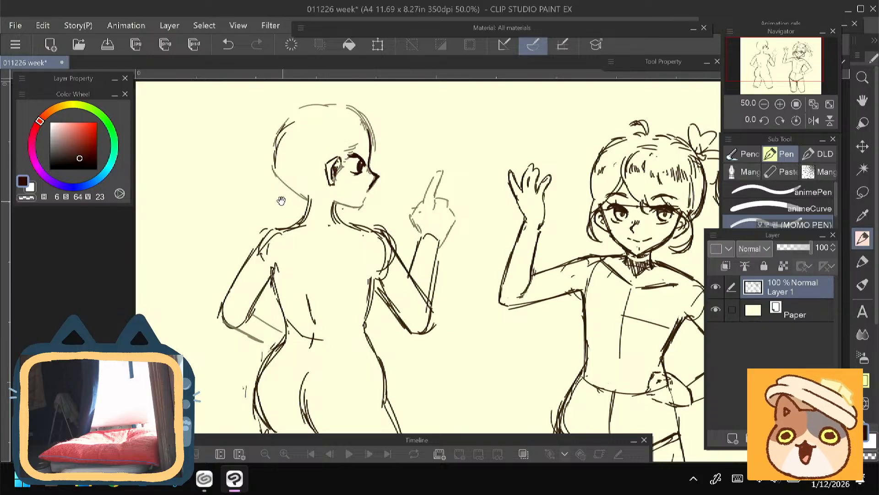
{"action": "left_click_drag", "start_coordinate": [281, 200], "coordinate": [285, 207]}
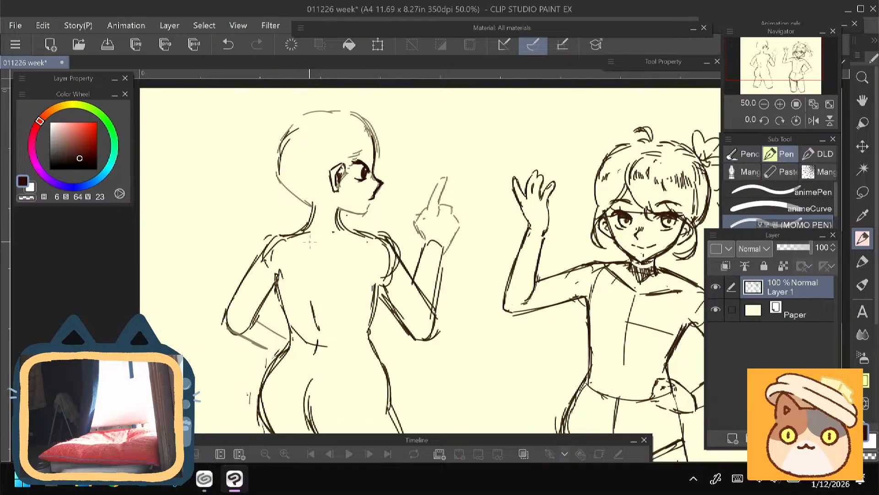
- Erase the faint mouth and chin lines of the back-view figure and redraw the lips, chin and jaw darker
{"action": "key", "text": "e"}
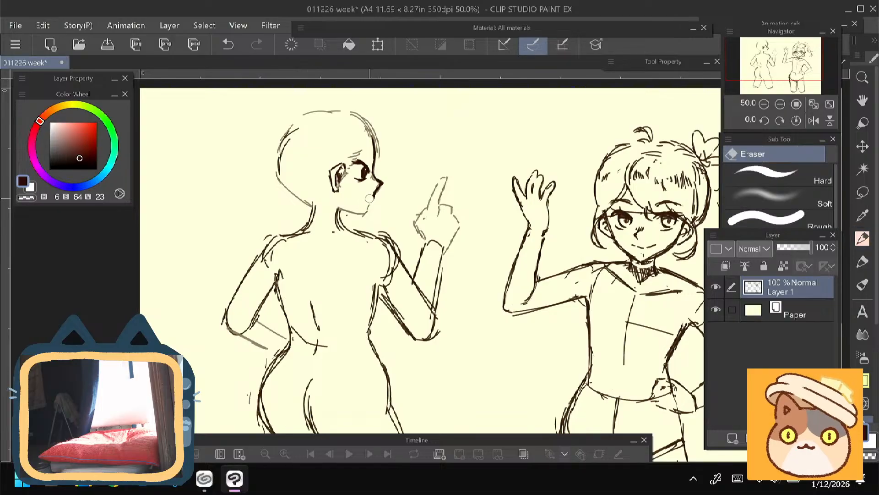
{"action": "key", "text": "p"}
{"action": "key", "text": "e"}
{"action": "left_click_drag", "start_coordinate": [369, 204], "coordinate": [368, 216]}
{"action": "key", "text": "p"}
{"action": "key", "text": "ctrl+z"}
{"action": "mouse_move", "coordinate": [368, 216]}
{"action": "left_mouse_down"}
{"action": "mouse_move", "coordinate": [357, 214]}
{"action": "mouse_move", "coordinate": [366, 216]}
{"action": "left_mouse_up"}
{"action": "left_click_drag", "start_coordinate": [239, 236], "coordinate": [245, 249]}
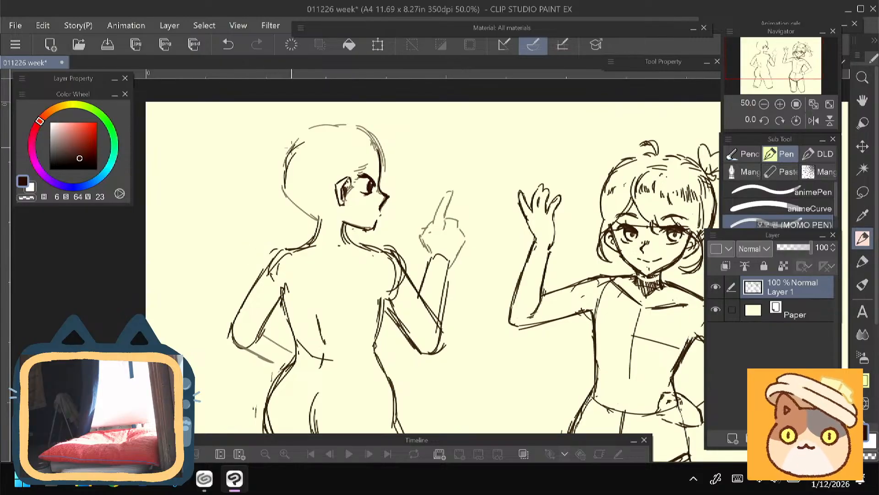
- Thicken the back of the back-view figure's head and draw a hairline sweeping from the forehead over the ear
{"action": "left_click_drag", "start_coordinate": [296, 140], "coordinate": [279, 186]}
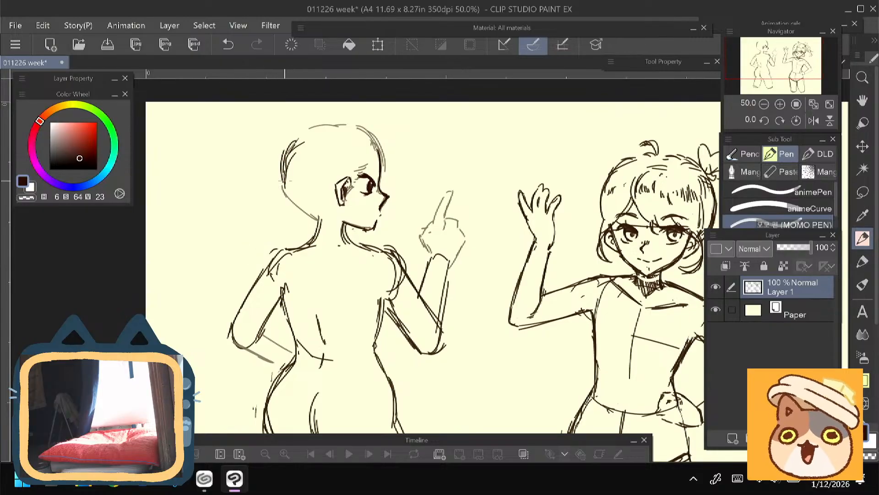
{"action": "mouse_move", "coordinate": [371, 158]}
{"action": "left_mouse_down"}
{"action": "mouse_move", "coordinate": [322, 200]}
{"action": "mouse_move", "coordinate": [293, 179]}
{"action": "mouse_move", "coordinate": [319, 206]}
{"action": "left_mouse_up"}
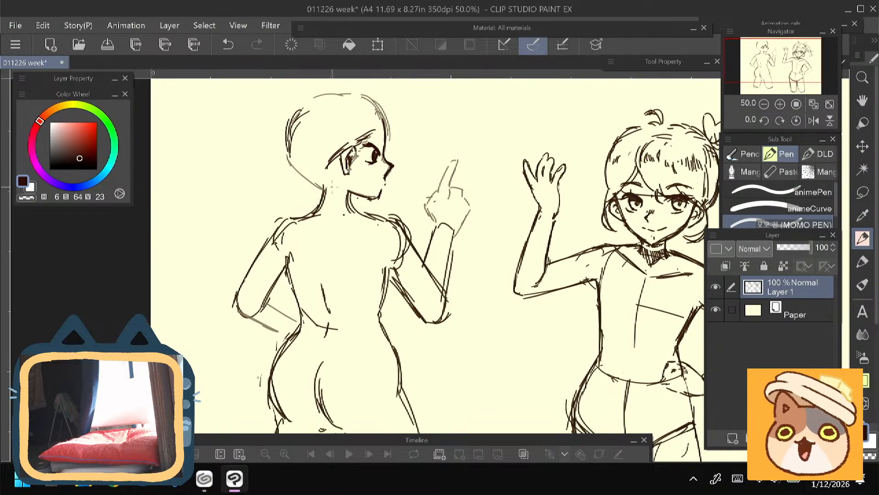
{"action": "key", "text": "e"}
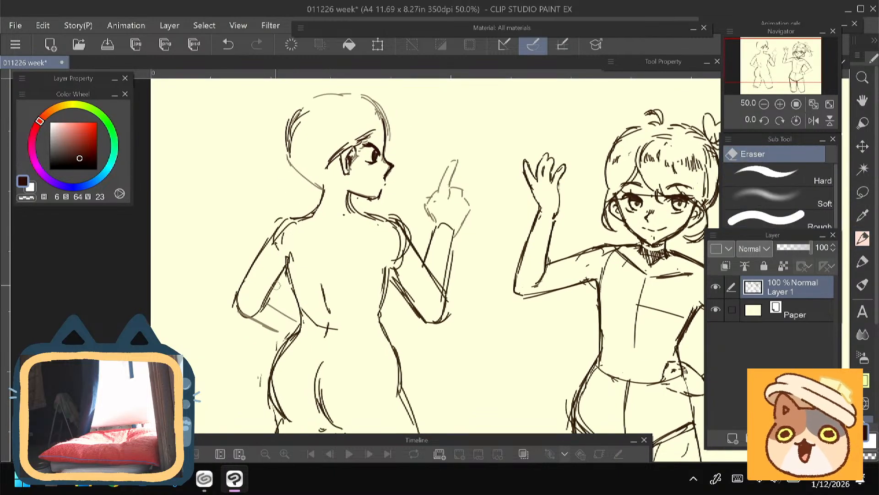
{"action": "key", "text": "p"}
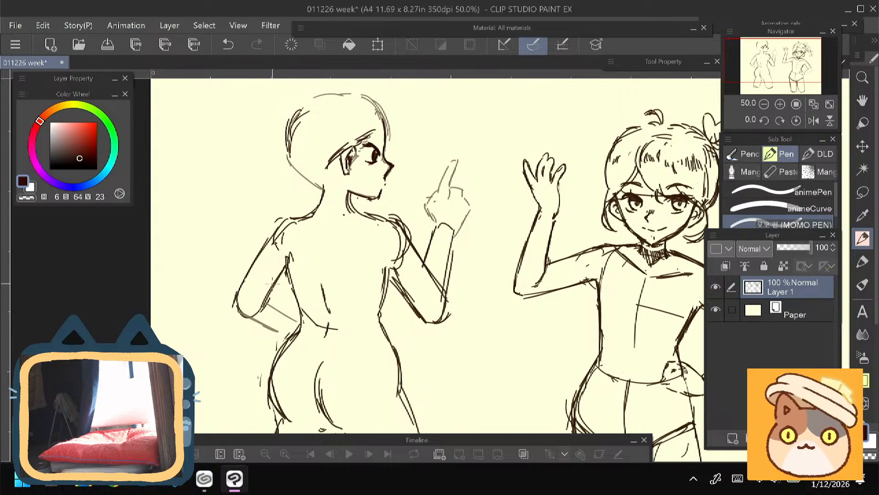
{"action": "left_click_drag", "start_coordinate": [251, 249], "coordinate": [249, 278]}
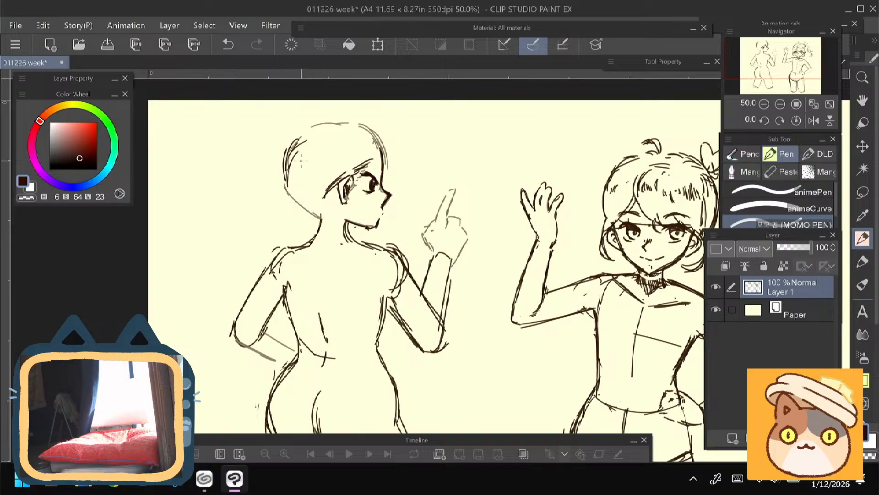
- Sketch short hair strands around the ear and nape of the back-view figure and erase the stray guide lines there
{"action": "left_click_drag", "start_coordinate": [310, 226], "coordinate": [307, 233]}
{"action": "left_click_drag", "start_coordinate": [336, 196], "coordinate": [343, 231]}
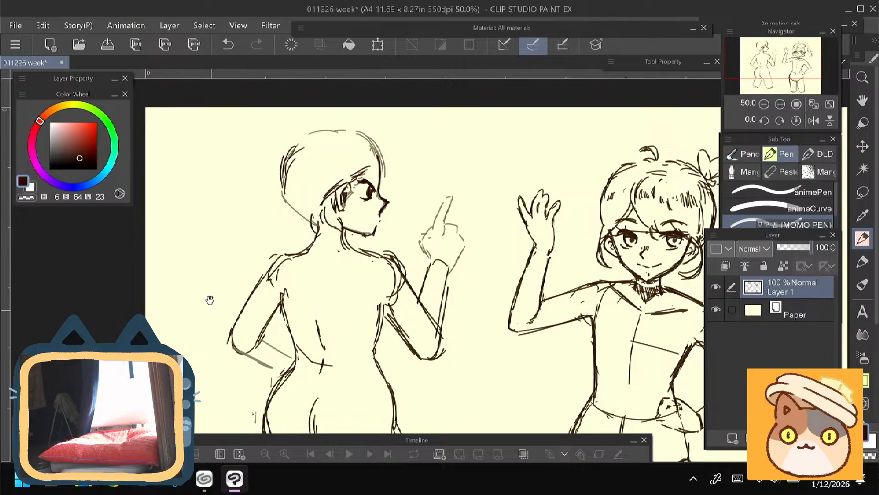
{"action": "mouse_move", "coordinate": [208, 298]}
{"action": "left_mouse_down"}
{"action": "mouse_move", "coordinate": [197, 200]}
{"action": "mouse_move", "coordinate": [209, 299]}
{"action": "left_mouse_up"}
{"action": "key", "text": "e"}
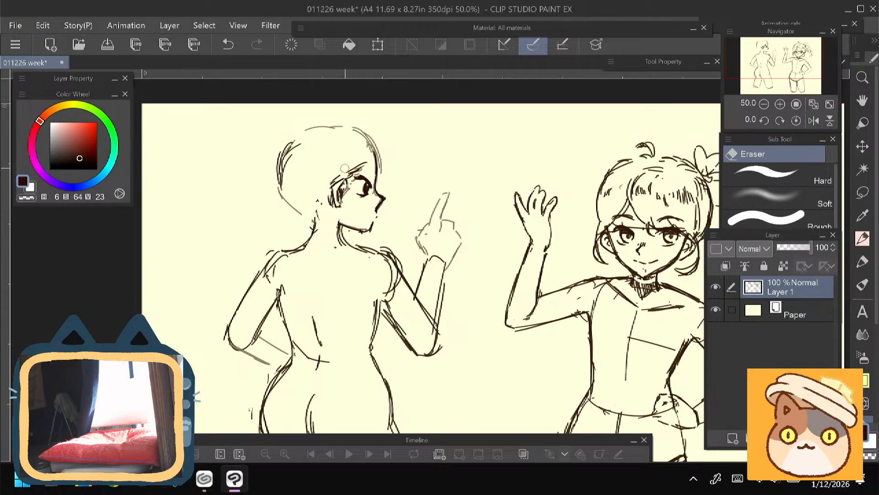
{"action": "key", "text": "p"}
{"action": "left_click_drag", "start_coordinate": [251, 252], "coordinate": [255, 280]}
- Erase the faint skull outline and redraw the back-view figure's short hair across the crown and back of the head
{"action": "key", "text": "e"}
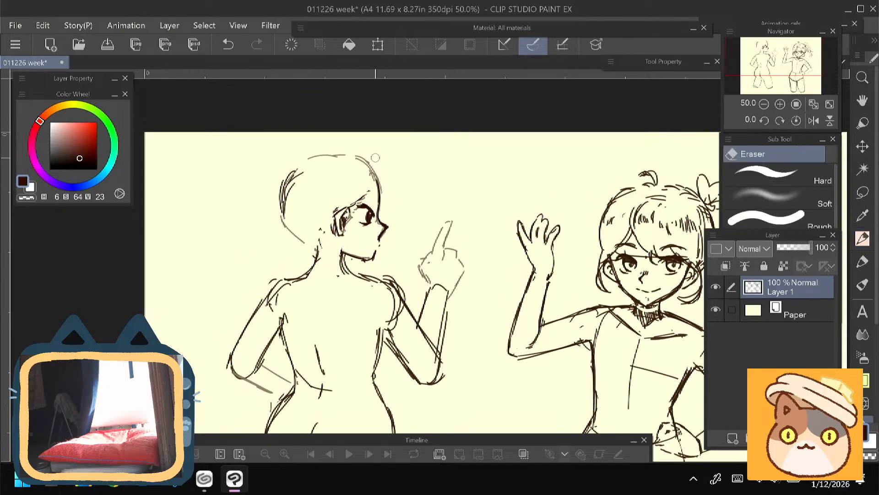
{"action": "left_click_drag", "start_coordinate": [280, 171], "coordinate": [282, 219]}
{"action": "key", "text": "p"}
{"action": "mouse_move", "coordinate": [373, 168]}
{"action": "left_mouse_down"}
{"action": "mouse_move", "coordinate": [334, 151]}
{"action": "mouse_move", "coordinate": [301, 154]}
{"action": "mouse_move", "coordinate": [278, 192]}
{"action": "mouse_move", "coordinate": [282, 215]}
{"action": "mouse_move", "coordinate": [306, 242]}
{"action": "left_mouse_up"}
{"action": "left_click_drag", "start_coordinate": [260, 308], "coordinate": [262, 314]}
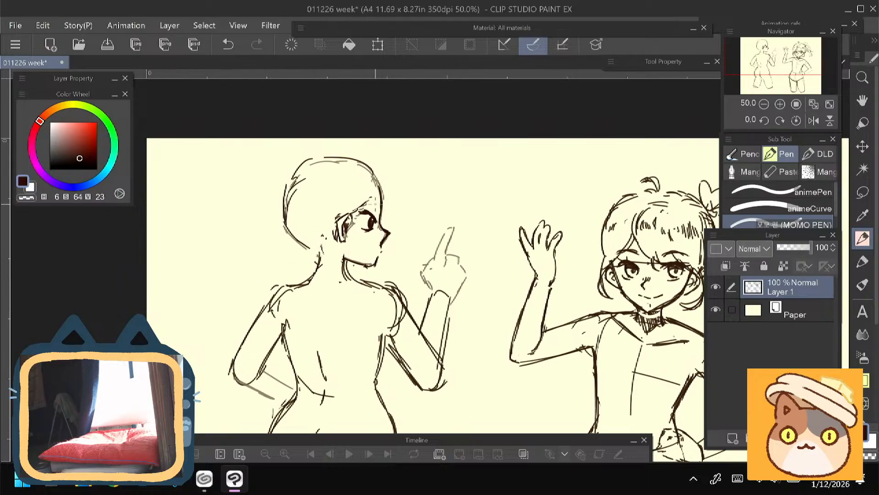
{"action": "left_click_drag", "start_coordinate": [379, 213], "coordinate": [368, 201]}
- Scale both figures down together and reposition them within the canvas
{"action": "mouse_move", "coordinate": [220, 324]}
{"action": "left_mouse_down"}
{"action": "mouse_move", "coordinate": [215, 203]}
{"action": "mouse_move", "coordinate": [202, 152]}
{"action": "left_mouse_up"}
{"action": "scroll", "coordinate": [211, 175], "scroll_direction": "down", "scroll_amount": 2}
{"action": "key", "text": "ctrl+t"}
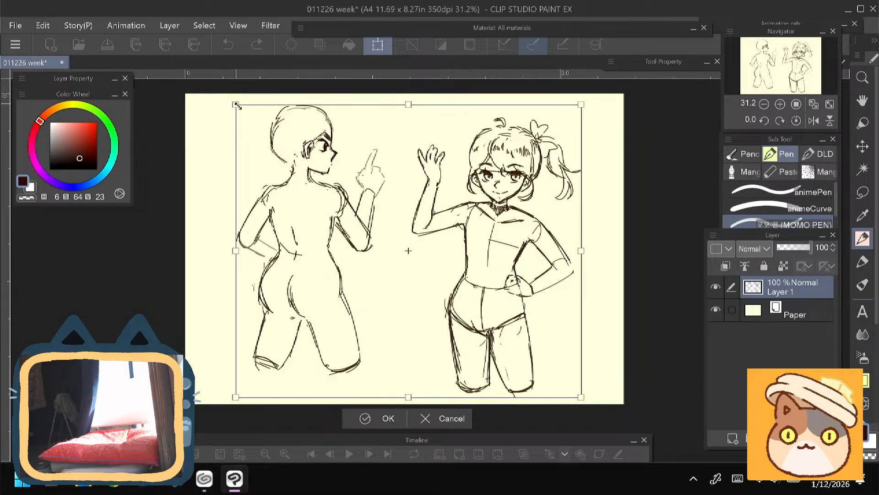
{"action": "left_click_drag", "start_coordinate": [236, 106], "coordinate": [271, 135]}
{"action": "left_click_drag", "start_coordinate": [296, 180], "coordinate": [300, 163]}
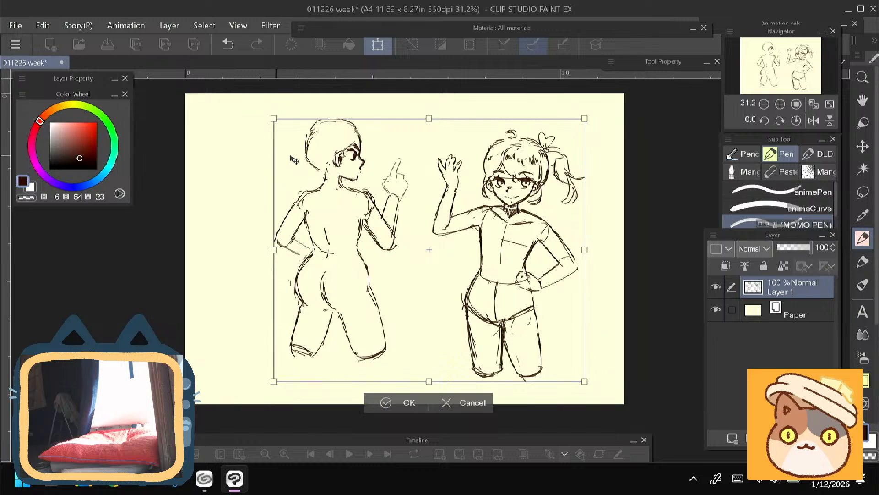
{"action": "key", "text": "Return"}
- Lasso the back-view figure, move it closer to the waving figure and deselect it
{"action": "key", "text": "m"}
{"action": "mouse_move", "coordinate": [333, 106]}
{"action": "left_mouse_down"}
{"action": "mouse_move", "coordinate": [426, 171]}
{"action": "mouse_move", "coordinate": [375, 374]}
{"action": "mouse_move", "coordinate": [290, 148]}
{"action": "mouse_move", "coordinate": [331, 109]}
{"action": "left_mouse_up"}
{"action": "key", "text": "ctrl+t"}
{"action": "left_click_drag", "start_coordinate": [319, 241], "coordinate": [342, 238]}
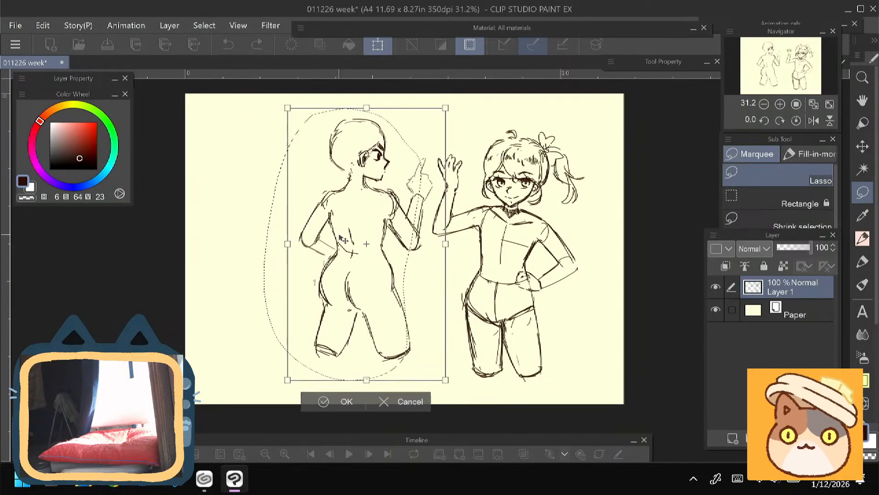
{"action": "left_click", "coordinate": [329, 401]}
{"action": "key", "text": "ctrl+d"}
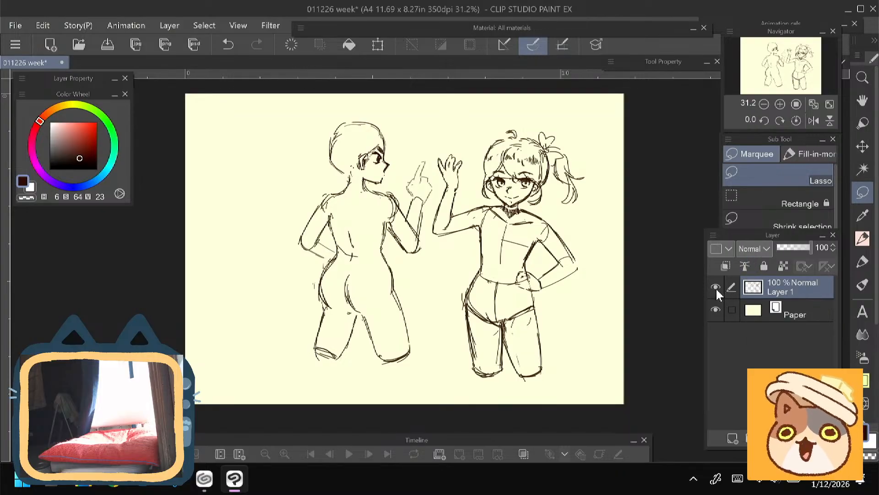
- Hide the two-figure sketch on Layer 1 and add a new raster layer above it for pen drawing
{"action": "left_click", "coordinate": [716, 287]}
{"action": "left_click", "coordinate": [732, 438]}
{"action": "left_click", "coordinate": [857, 243]}
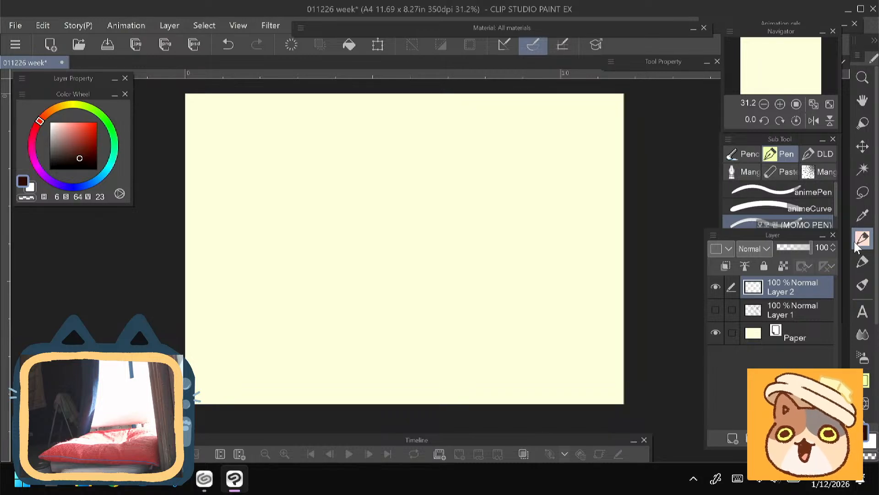
- Set the pen colour to a muted reddish brown (H 6, S 38, V 71) and clear the trial stroke from the layer
{"action": "scroll", "coordinate": [432, 270], "scroll_direction": "up", "scroll_amount": 3}
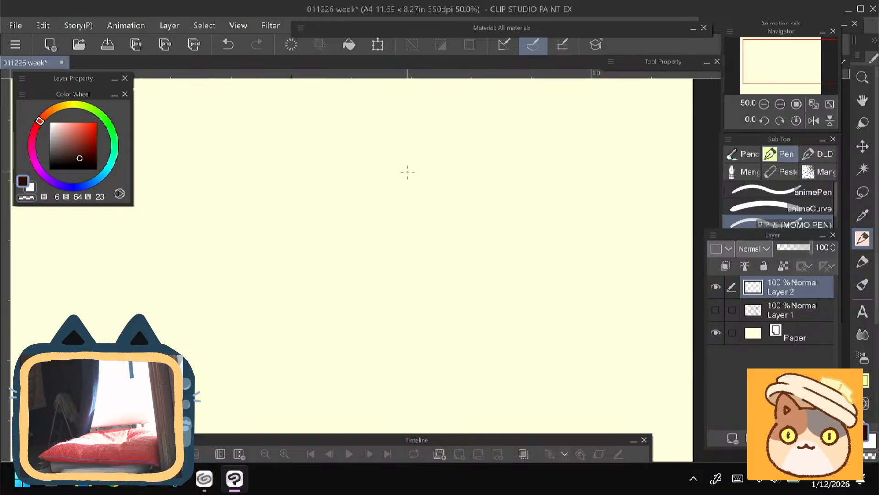
{"action": "left_click", "coordinate": [67, 135]}
{"action": "mouse_move", "coordinate": [512, 180]}
{"action": "left_mouse_down"}
{"action": "mouse_move", "coordinate": [449, 162]}
{"action": "mouse_move", "coordinate": [502, 253]}
{"action": "left_mouse_up"}
{"action": "left_click", "coordinate": [292, 45]}
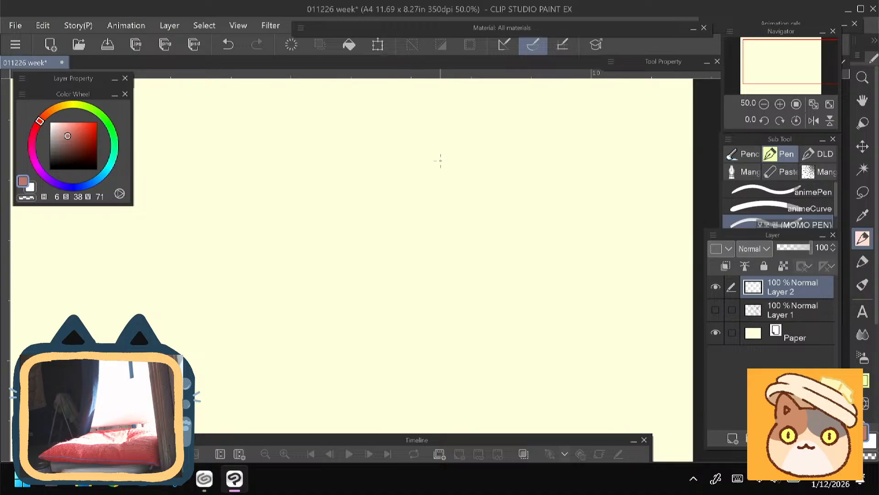
- Sketch a broken-line circle for the head in the canvas's upper right area, with a short jaw line below it
{"action": "left_click_drag", "start_coordinate": [489, 138], "coordinate": [506, 154]}
{"action": "mouse_move", "coordinate": [472, 132]}
{"action": "left_mouse_down"}
{"action": "mouse_move", "coordinate": [423, 149]}
{"action": "mouse_move", "coordinate": [400, 170]}
{"action": "left_mouse_up"}
{"action": "left_click_drag", "start_coordinate": [518, 187], "coordinate": [516, 212]}
{"action": "left_click_drag", "start_coordinate": [505, 237], "coordinate": [476, 252]}
{"action": "mouse_move", "coordinate": [448, 253]}
{"action": "left_mouse_down"}
{"action": "mouse_move", "coordinate": [424, 249]}
{"action": "mouse_move", "coordinate": [472, 261]}
{"action": "left_mouse_up"}
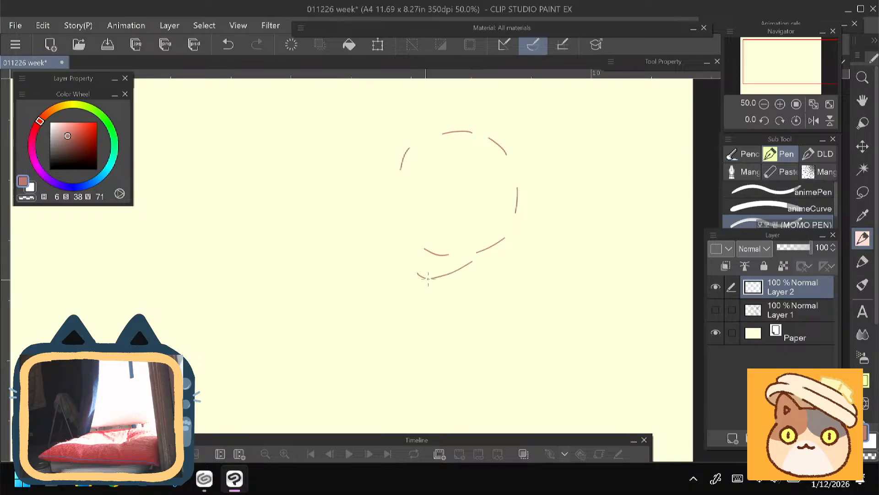
{"action": "left_click_drag", "start_coordinate": [416, 281], "coordinate": [462, 265]}
- Rough in a small ear inside the lower right part of the head circle
{"action": "left_click_drag", "start_coordinate": [462, 204], "coordinate": [471, 194]}
{"action": "left_click_drag", "start_coordinate": [478, 202], "coordinate": [473, 214]}
{"action": "left_click_drag", "start_coordinate": [473, 196], "coordinate": [466, 226]}
{"action": "left_click_drag", "start_coordinate": [382, 232], "coordinate": [397, 236]}
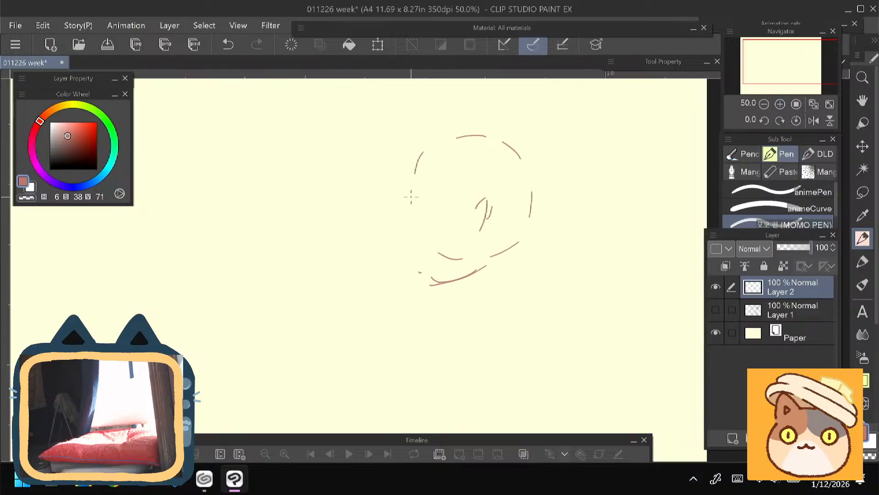
- Add a second forehead stroke and draw the left-facing profile's eye with lashes, iris and pupil
{"action": "left_click_drag", "start_coordinate": [418, 150], "coordinate": [411, 170]}
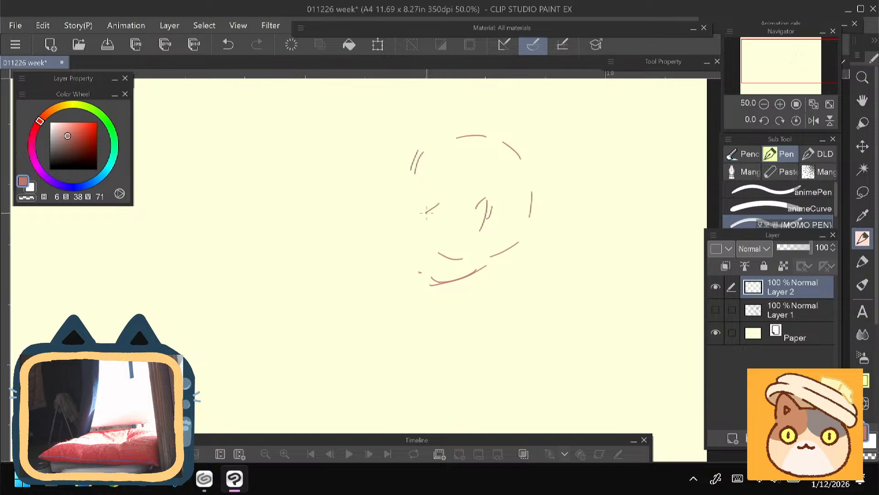
{"action": "mouse_move", "coordinate": [443, 199]}
{"action": "left_mouse_down"}
{"action": "mouse_move", "coordinate": [415, 190]}
{"action": "mouse_move", "coordinate": [432, 200]}
{"action": "mouse_move", "coordinate": [424, 198]}
{"action": "mouse_move", "coordinate": [426, 207]}
{"action": "mouse_move", "coordinate": [429, 189]}
{"action": "mouse_move", "coordinate": [415, 194]}
{"action": "mouse_move", "coordinate": [402, 239]}
{"action": "left_mouse_up"}
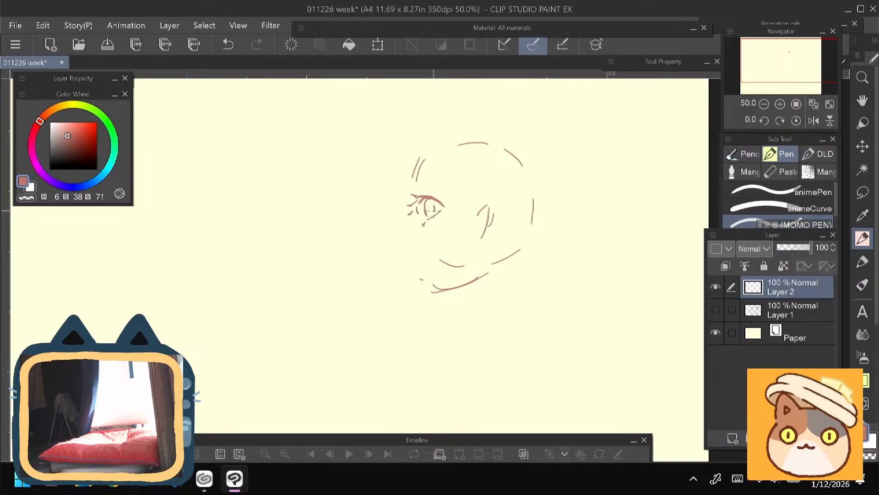
{"action": "mouse_move", "coordinate": [432, 203]}
{"action": "left_mouse_down"}
{"action": "mouse_move", "coordinate": [434, 212]}
{"action": "mouse_move", "coordinate": [428, 207]}
{"action": "left_mouse_up"}
{"action": "left_click_drag", "start_coordinate": [334, 267], "coordinate": [331, 264]}
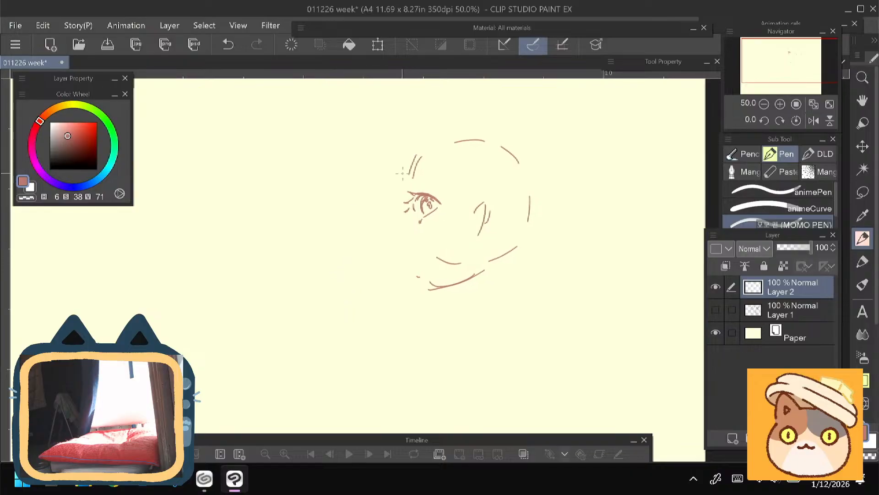
- Draw the profile's forehead contour, nose bridge and pointed nose tip in front of the eye
{"action": "left_click_drag", "start_coordinate": [403, 171], "coordinate": [401, 229]}
{"action": "key", "text": "ctrl+z"}
{"action": "left_click_drag", "start_coordinate": [392, 233], "coordinate": [409, 248]}
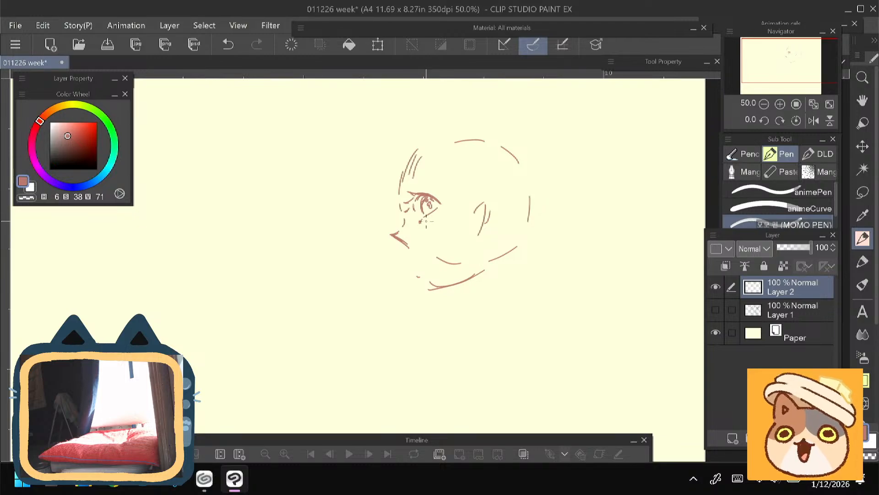
{"action": "key", "text": "ctrl+z"}
{"action": "mouse_move", "coordinate": [377, 254]}
{"action": "left_mouse_down"}
{"action": "mouse_move", "coordinate": [367, 249]}
{"action": "mouse_move", "coordinate": [383, 234]}
{"action": "left_mouse_up"}
- Refine the nose tip and underside by alternately erasing stray marks and adding short pen strokes
{"action": "key", "text": "e"}
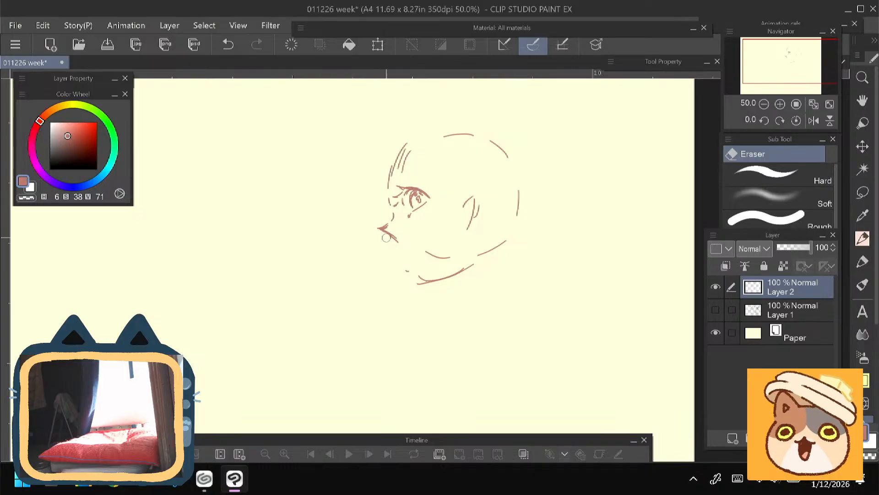
{"action": "key", "text": "p"}
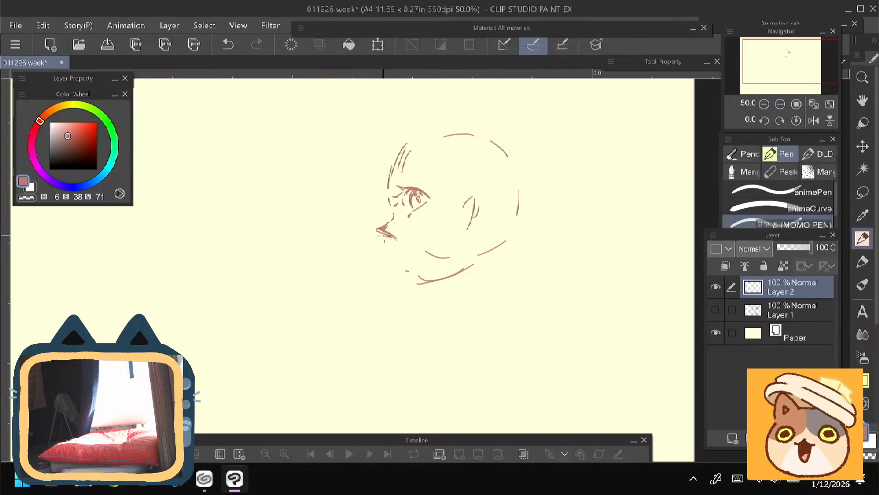
{"action": "key", "text": "e"}
{"action": "key", "text": "p"}
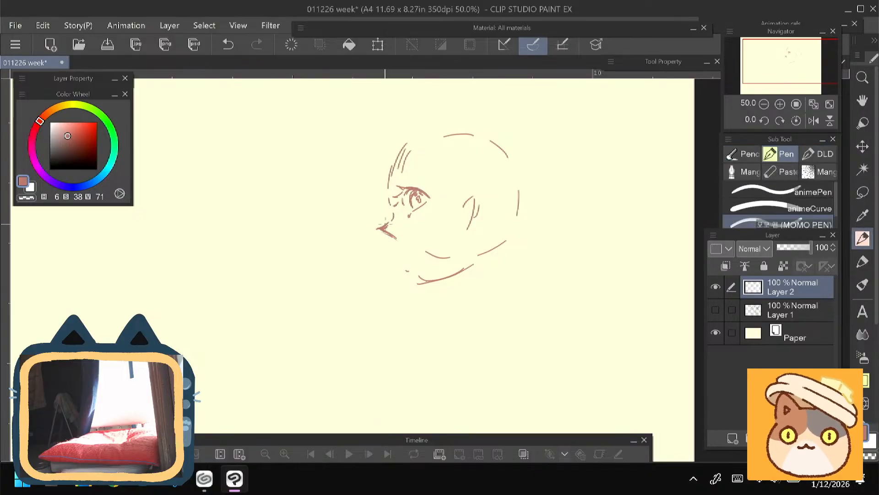
{"action": "key", "text": "e"}
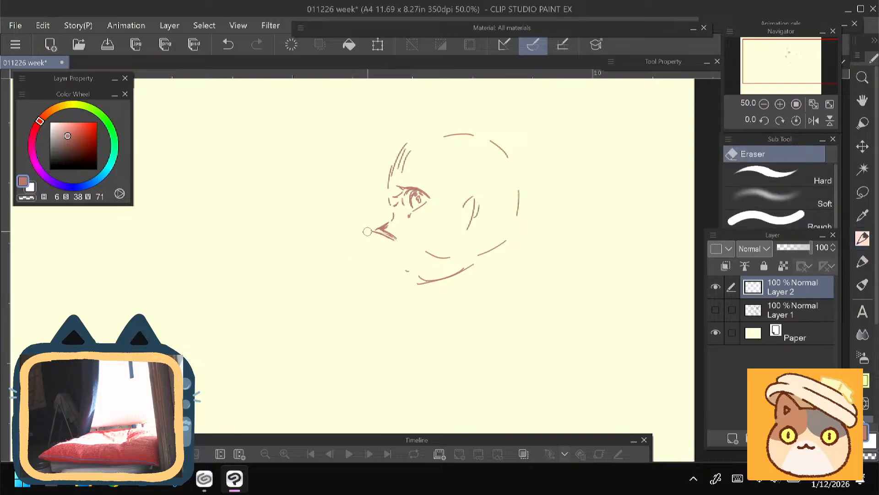
{"action": "left_click_drag", "start_coordinate": [375, 223], "coordinate": [369, 233]}
{"action": "left_click_drag", "start_coordinate": [332, 285], "coordinate": [320, 289]}
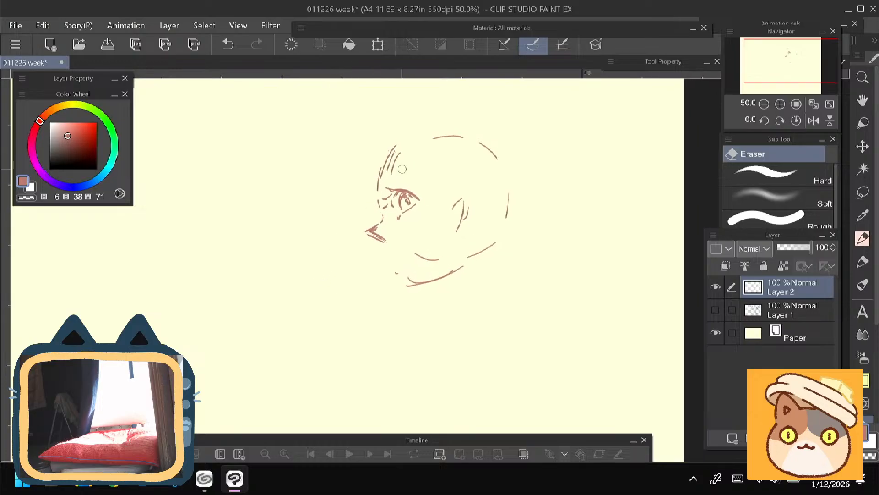
- Strengthen the forehead contour and draw the upper lip and mouth line below the nose
{"action": "key", "text": "p"}
{"action": "left_click_drag", "start_coordinate": [402, 143], "coordinate": [378, 180]}
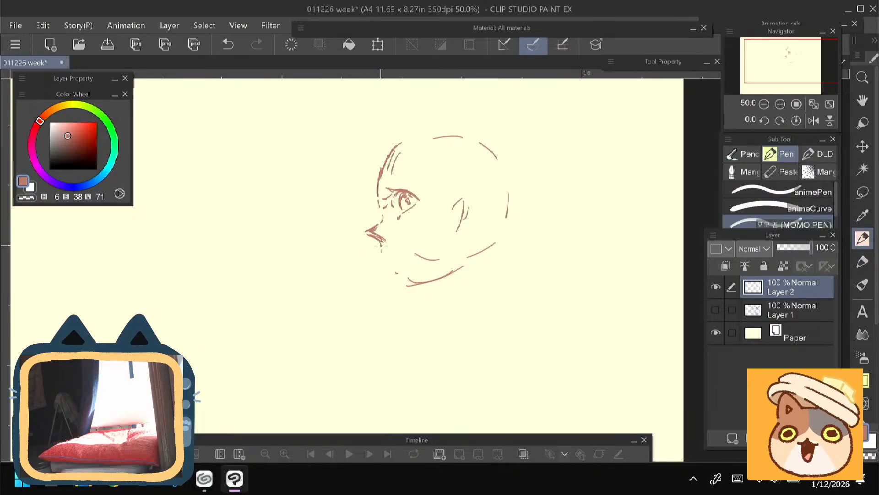
{"action": "left_click_drag", "start_coordinate": [384, 243], "coordinate": [382, 254]}
{"action": "key", "text": "ctrl+z"}
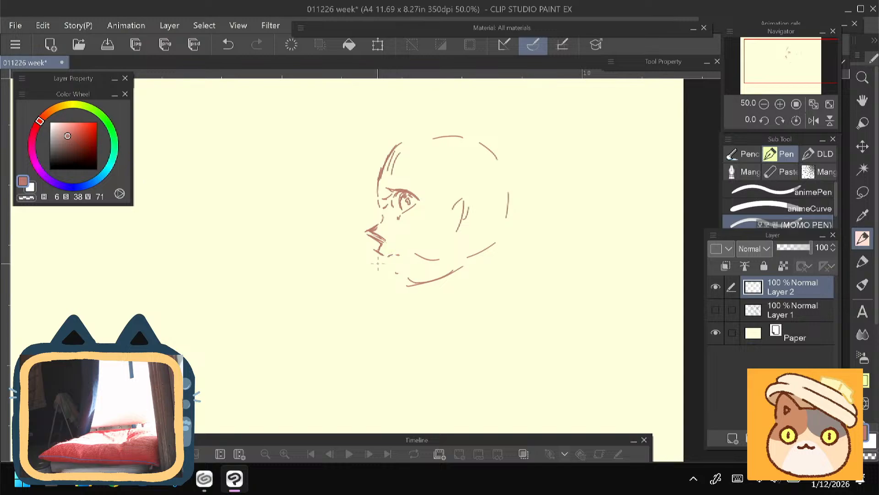
{"action": "left_click_drag", "start_coordinate": [343, 261], "coordinate": [344, 263]}
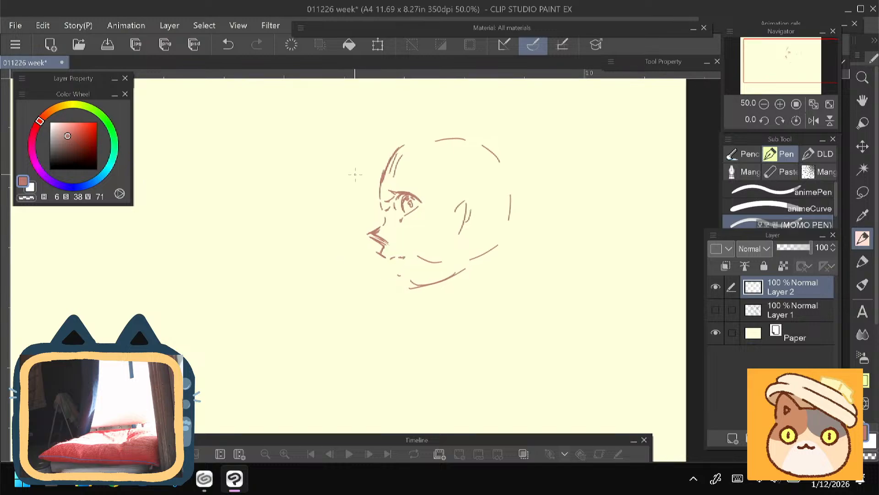
- Draw the lower lip, rounded chin and jaw line running back towards the ear
{"action": "scroll", "coordinate": [355, 174], "scroll_direction": "up", "scroll_amount": 3}
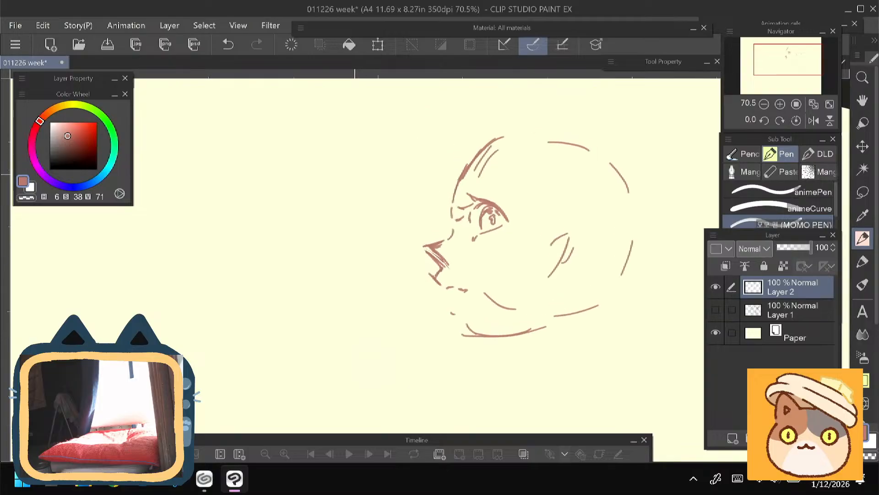
{"action": "left_click_drag", "start_coordinate": [355, 175], "coordinate": [344, 163]}
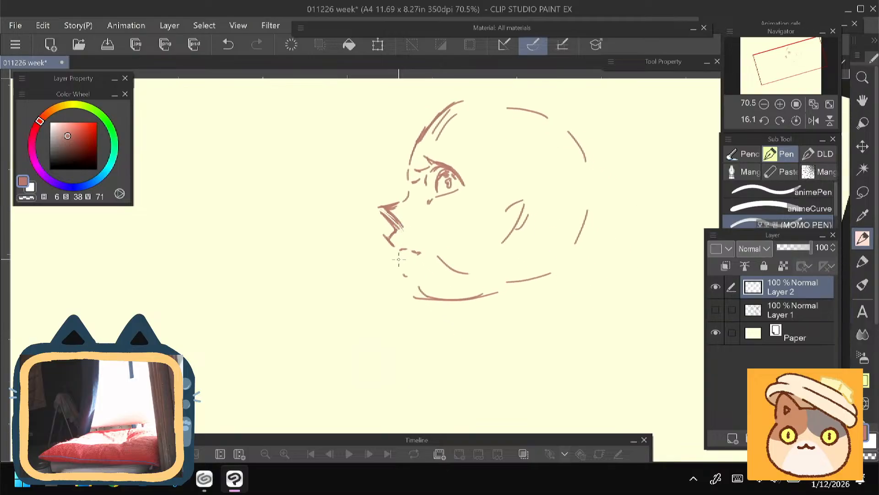
{"action": "mouse_move", "coordinate": [398, 269]}
{"action": "left_mouse_down"}
{"action": "mouse_move", "coordinate": [410, 304]}
{"action": "mouse_move", "coordinate": [486, 290]}
{"action": "left_mouse_up"}
{"action": "mouse_move", "coordinate": [422, 312]}
{"action": "left_mouse_down"}
{"action": "mouse_move", "coordinate": [505, 268]}
{"action": "mouse_move", "coordinate": [471, 296]}
{"action": "left_mouse_up"}
- Erase the lower arc of the head circle across the cheek and the old jaw line inside the chin
{"action": "key", "text": "e"}
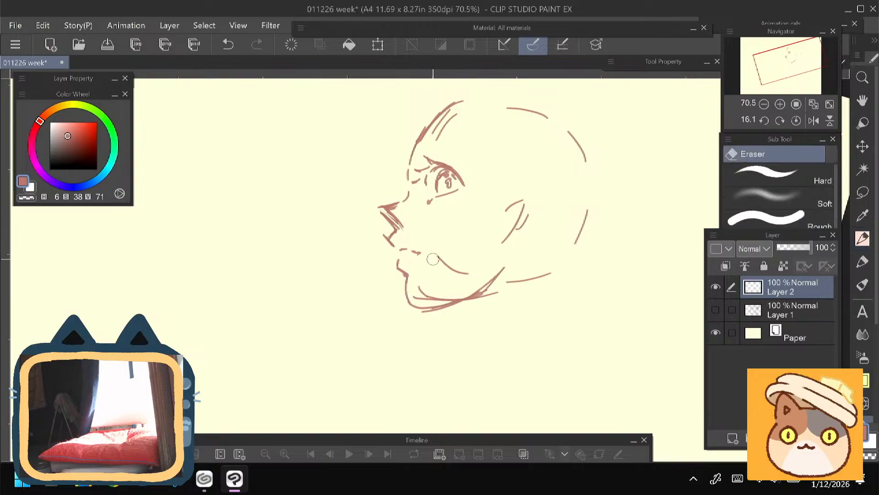
{"action": "left_click_drag", "start_coordinate": [436, 257], "coordinate": [467, 273]}
{"action": "mouse_move", "coordinate": [416, 290]}
{"action": "left_mouse_down"}
{"action": "mouse_move", "coordinate": [447, 301]}
{"action": "mouse_move", "coordinate": [502, 272]}
{"action": "left_mouse_up"}
{"action": "key", "text": "p"}
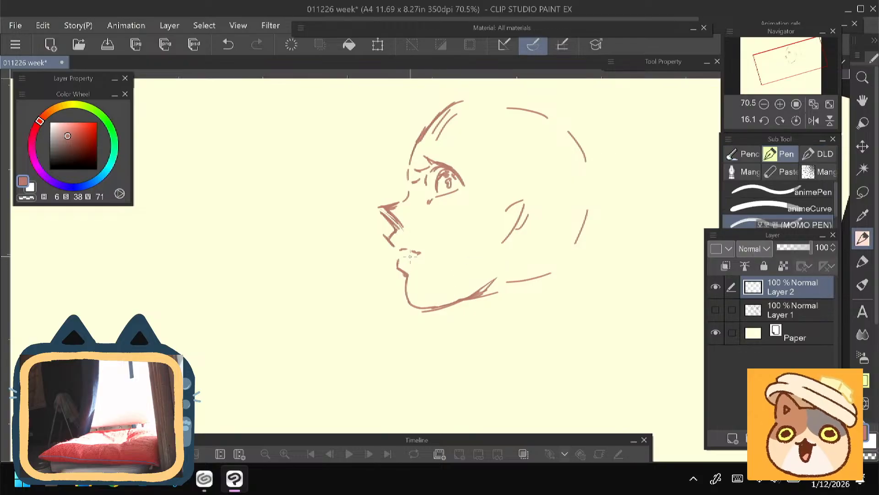
- Rework the lower lip's front edge and strengthen the upper lip and mouth line
{"action": "key", "text": "e"}
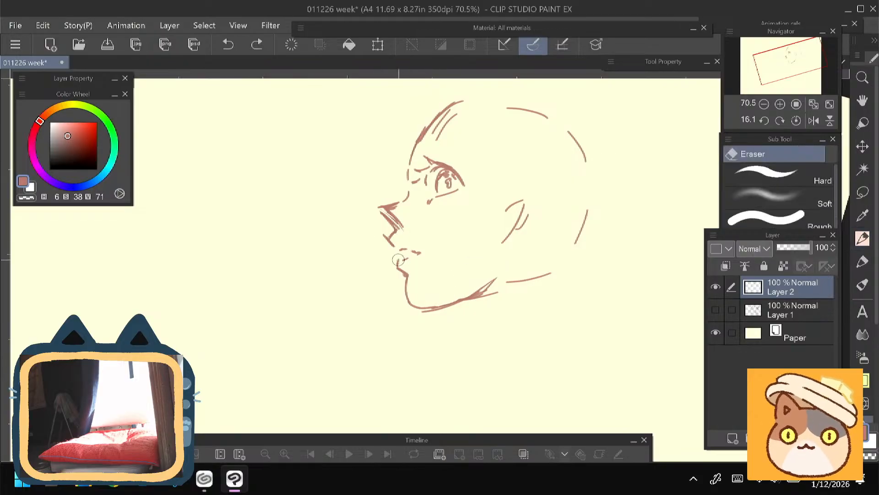
{"action": "key", "text": "ctrl+z"}
{"action": "key", "text": "p"}
{"action": "left_click_drag", "start_coordinate": [396, 261], "coordinate": [398, 274]}
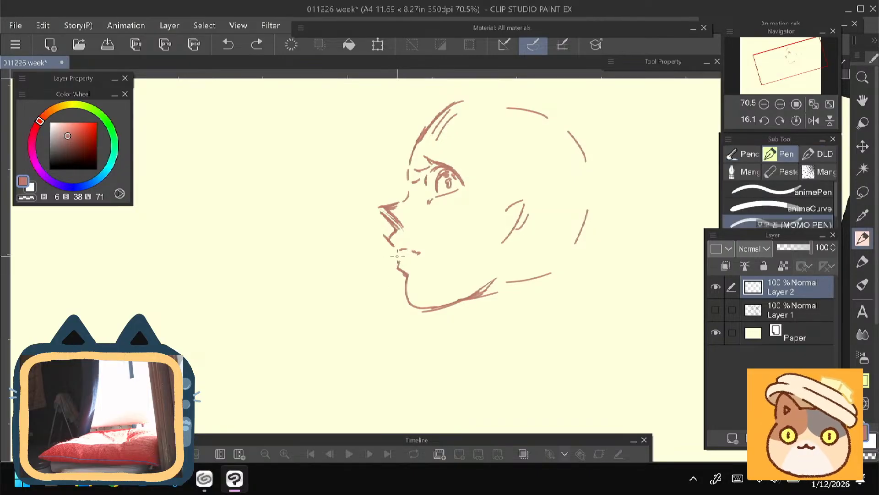
{"action": "mouse_move", "coordinate": [385, 238]}
{"action": "left_mouse_down"}
{"action": "mouse_move", "coordinate": [407, 248]}
{"action": "mouse_move", "coordinate": [338, 263]}
{"action": "left_mouse_up"}
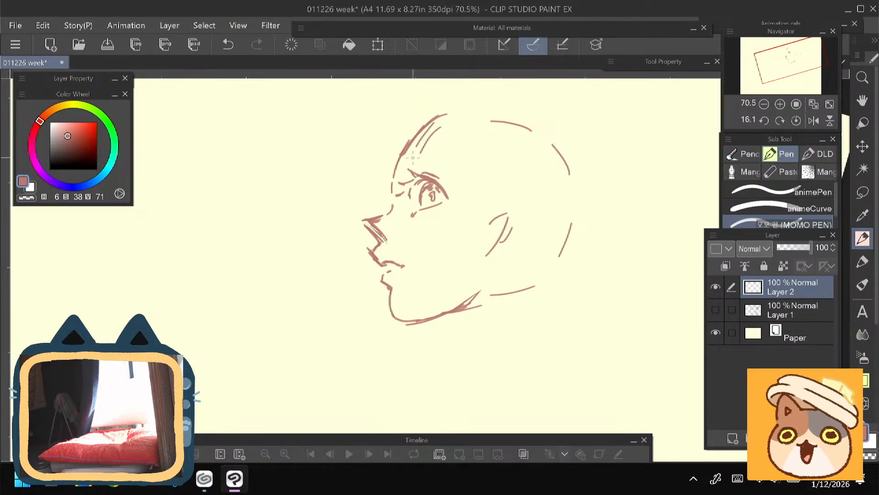
- Draw a thick, filled eyebrow above the eye and tidy its edges
{"action": "mouse_move", "coordinate": [400, 164]}
{"action": "left_mouse_down"}
{"action": "mouse_move", "coordinate": [428, 155]}
{"action": "mouse_move", "coordinate": [444, 162]}
{"action": "left_mouse_up"}
{"action": "mouse_move", "coordinate": [451, 170]}
{"action": "left_mouse_down"}
{"action": "mouse_move", "coordinate": [401, 169]}
{"action": "mouse_move", "coordinate": [417, 157]}
{"action": "mouse_move", "coordinate": [441, 163]}
{"action": "left_mouse_up"}
{"action": "left_click_drag", "start_coordinate": [430, 158], "coordinate": [453, 170]}
{"action": "key", "text": "e"}
{"action": "key", "text": "p"}
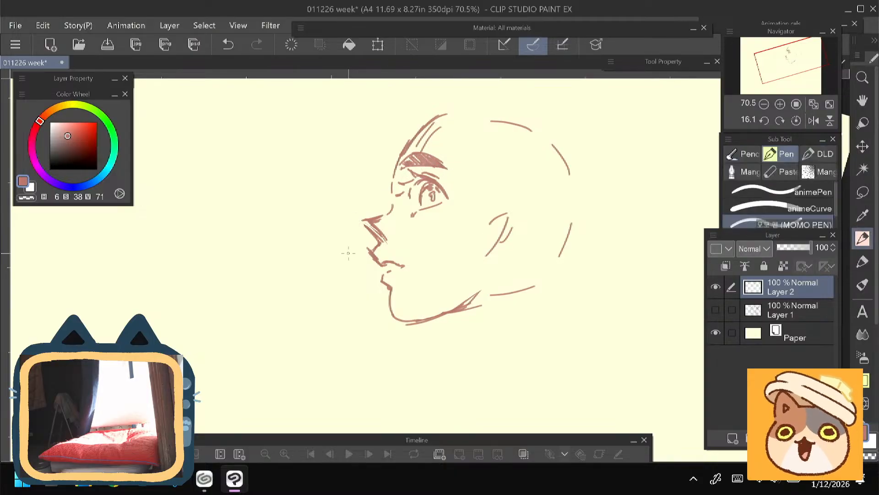
- Darken the lower lash line at the front corner of the eye
{"action": "left_click_drag", "start_coordinate": [336, 263], "coordinate": [323, 273]}
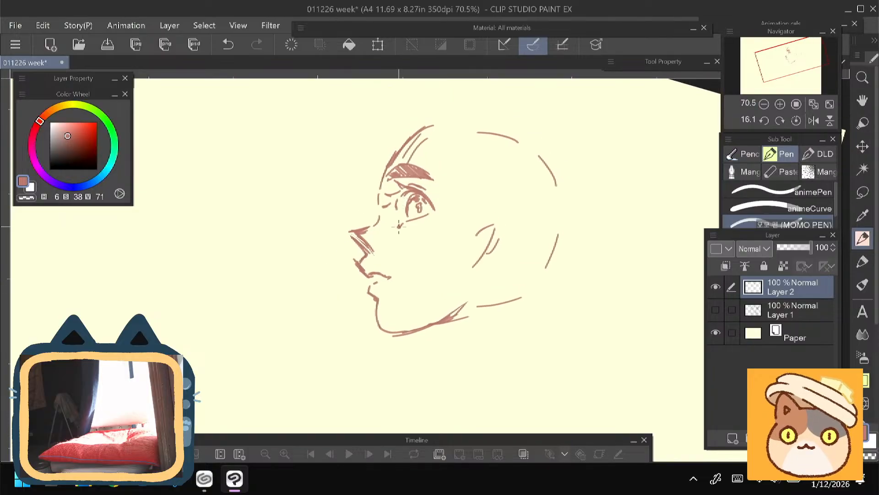
{"action": "left_click_drag", "start_coordinate": [404, 222], "coordinate": [394, 226]}
{"action": "mouse_move", "coordinate": [342, 250]}
{"action": "left_mouse_down"}
{"action": "mouse_move", "coordinate": [340, 238]}
{"action": "mouse_move", "coordinate": [340, 254]}
{"action": "left_mouse_up"}
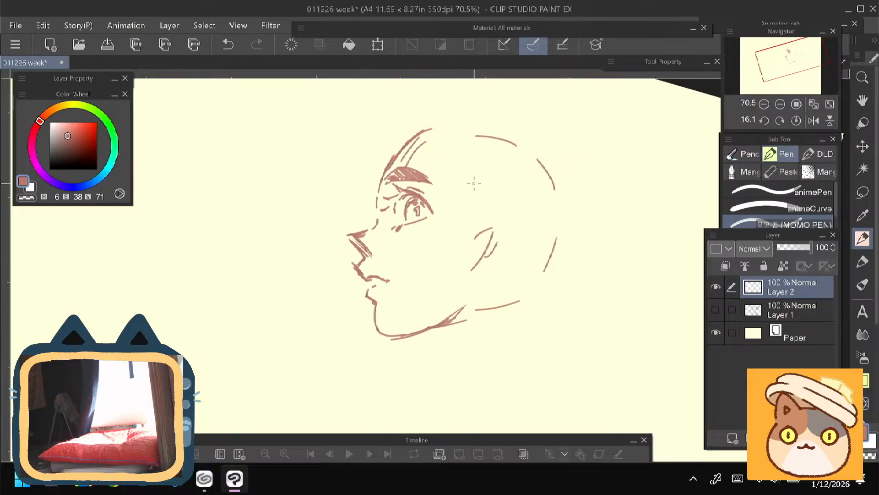
- Flesh out the rough ear with an outer rim, inner folds and a lobe
{"action": "left_click_drag", "start_coordinate": [492, 234], "coordinate": [485, 257]}
{"action": "mouse_move", "coordinate": [483, 216]}
{"action": "left_mouse_down"}
{"action": "mouse_move", "coordinate": [495, 211]}
{"action": "mouse_move", "coordinate": [503, 229]}
{"action": "mouse_move", "coordinate": [488, 264]}
{"action": "mouse_move", "coordinate": [471, 271]}
{"action": "mouse_move", "coordinate": [478, 216]}
{"action": "mouse_move", "coordinate": [507, 247]}
{"action": "mouse_move", "coordinate": [479, 229]}
{"action": "mouse_move", "coordinate": [469, 245]}
{"action": "mouse_move", "coordinate": [497, 236]}
{"action": "mouse_move", "coordinate": [481, 250]}
{"action": "left_mouse_up"}
{"action": "left_click_drag", "start_coordinate": [492, 227], "coordinate": [484, 240]}
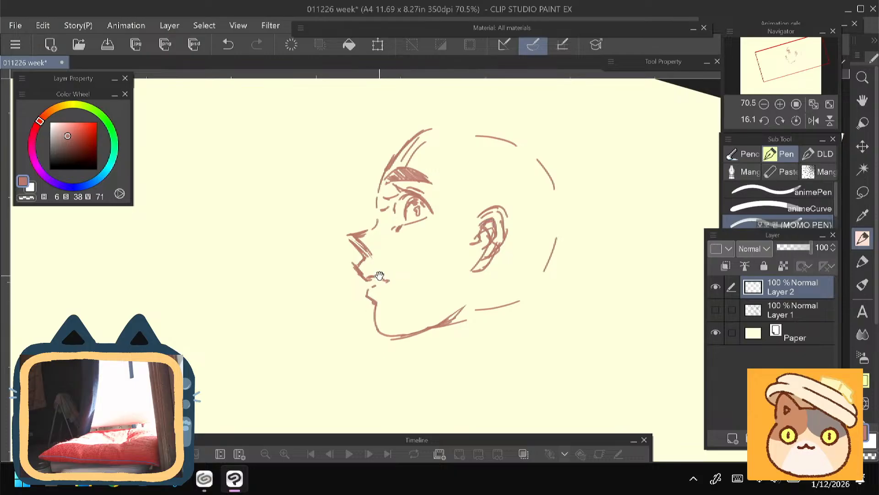
{"action": "left_click_drag", "start_coordinate": [378, 276], "coordinate": [376, 273]}
- Erase the whole ear and redraw it with a cleaner outer rim, inner folds and lobe
{"action": "key", "text": "e"}
{"action": "mouse_move", "coordinate": [476, 209]}
{"action": "left_mouse_down"}
{"action": "mouse_move", "coordinate": [480, 250]}
{"action": "mouse_move", "coordinate": [499, 210]}
{"action": "mouse_move", "coordinate": [481, 268]}
{"action": "left_mouse_up"}
{"action": "key", "text": "p"}
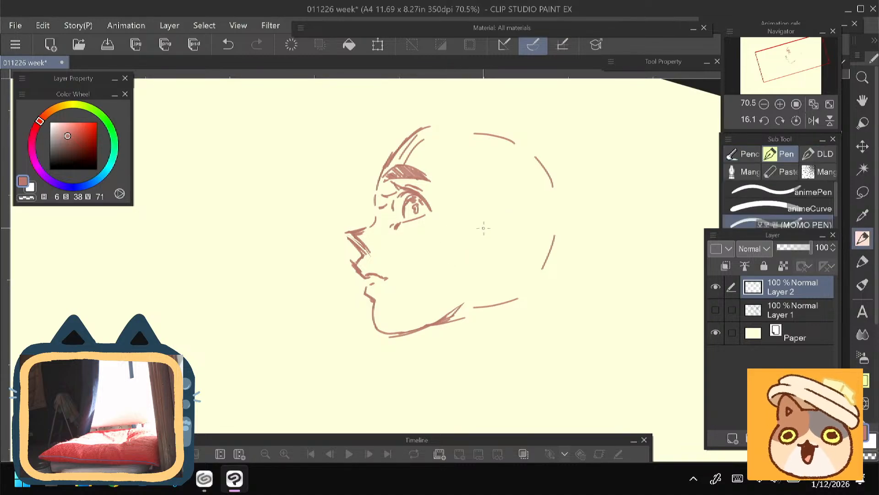
{"action": "left_click_drag", "start_coordinate": [485, 220], "coordinate": [477, 250]}
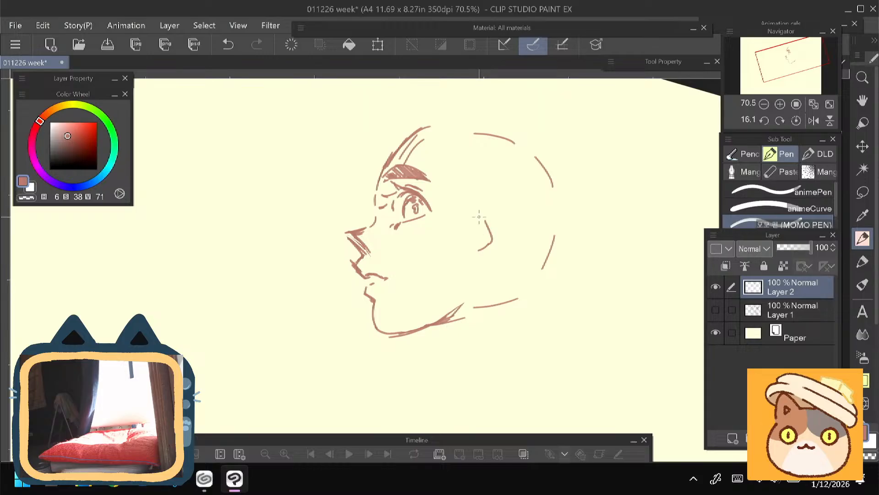
{"action": "key", "text": "ctrl+z"}
{"action": "mouse_move", "coordinate": [488, 207]}
{"action": "left_mouse_down"}
{"action": "mouse_move", "coordinate": [473, 215]}
{"action": "mouse_move", "coordinate": [499, 220]}
{"action": "mouse_move", "coordinate": [497, 238]}
{"action": "mouse_move", "coordinate": [479, 261]}
{"action": "mouse_move", "coordinate": [474, 211]}
{"action": "mouse_move", "coordinate": [473, 240]}
{"action": "mouse_move", "coordinate": [476, 224]}
{"action": "mouse_move", "coordinate": [494, 223]}
{"action": "mouse_move", "coordinate": [486, 235]}
{"action": "mouse_move", "coordinate": [491, 215]}
{"action": "left_mouse_up"}
{"action": "left_click_drag", "start_coordinate": [493, 213], "coordinate": [483, 238]}
{"action": "left_click_drag", "start_coordinate": [488, 229], "coordinate": [477, 265]}
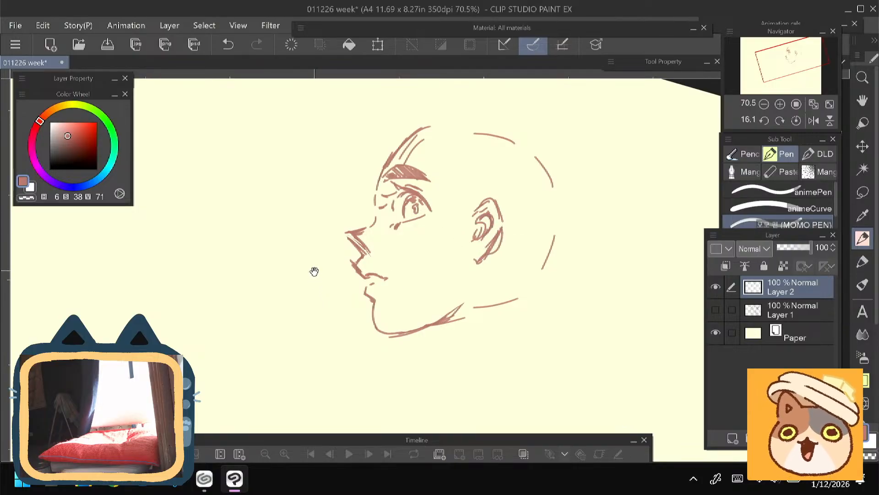
{"action": "left_click_drag", "start_coordinate": [310, 255], "coordinate": [311, 265]}
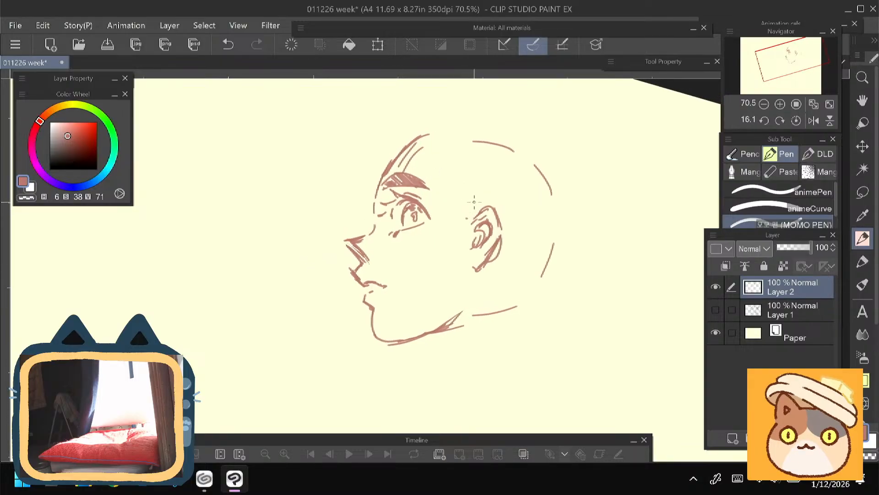
- Try hair strands between the temple and the front of the ear and erase them again
{"action": "mouse_move", "coordinate": [474, 203]}
{"action": "left_mouse_down"}
{"action": "mouse_move", "coordinate": [458, 249]}
{"action": "mouse_move", "coordinate": [461, 232]}
{"action": "mouse_move", "coordinate": [450, 228]}
{"action": "mouse_move", "coordinate": [463, 211]}
{"action": "mouse_move", "coordinate": [437, 253]}
{"action": "left_mouse_up"}
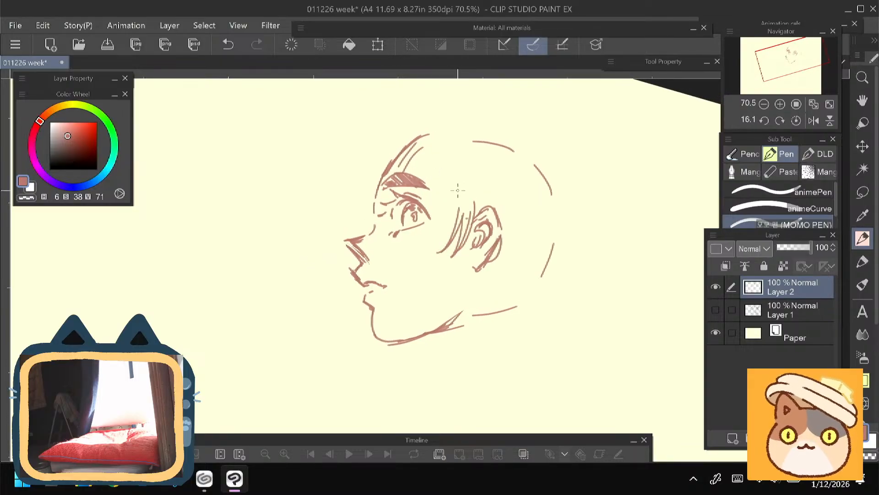
{"action": "left_click_drag", "start_coordinate": [457, 184], "coordinate": [449, 240]}
{"action": "left_click_drag", "start_coordinate": [450, 177], "coordinate": [445, 220]}
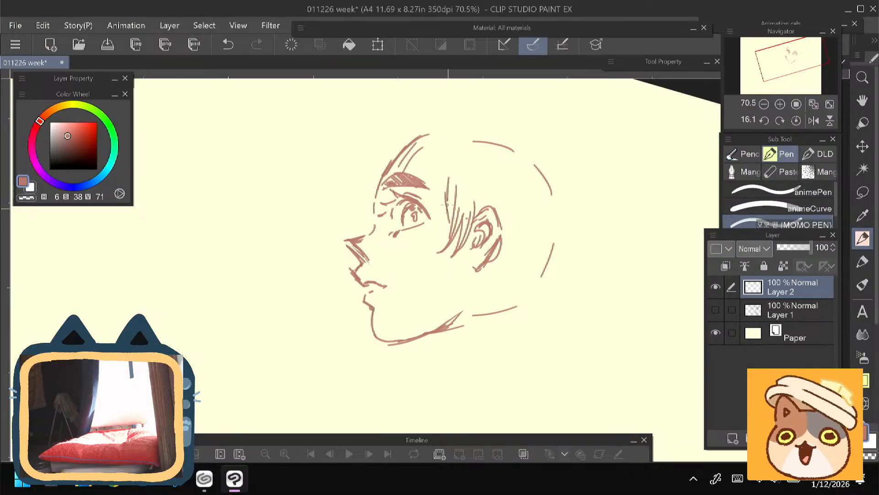
{"action": "left_click_drag", "start_coordinate": [387, 242], "coordinate": [396, 270]}
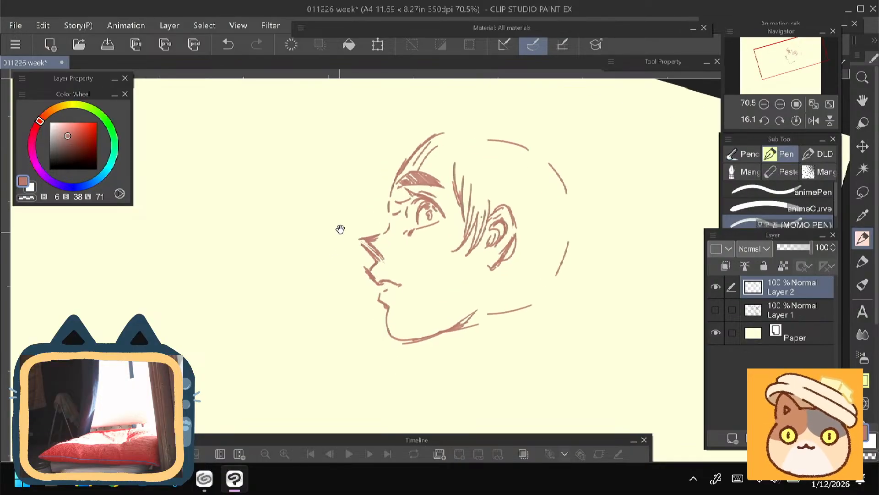
{"action": "mouse_move", "coordinate": [332, 265]}
{"action": "left_mouse_down"}
{"action": "mouse_move", "coordinate": [346, 241]}
{"action": "mouse_move", "coordinate": [295, 266]}
{"action": "left_mouse_up"}
{"action": "key", "text": "ctrl+@"}
{"action": "key", "text": "e"}
{"action": "mouse_move", "coordinate": [454, 171]}
{"action": "left_mouse_down"}
{"action": "mouse_move", "coordinate": [483, 253]}
{"action": "mouse_move", "coordinate": [493, 182]}
{"action": "mouse_move", "coordinate": [470, 264]}
{"action": "left_mouse_up"}
- Outline the skull from the forehead over the crown and down the back of the head to the nape
{"action": "key", "text": "p"}
{"action": "left_click_drag", "start_coordinate": [454, 130], "coordinate": [544, 130]}
{"action": "left_click_drag", "start_coordinate": [588, 170], "coordinate": [590, 234]}
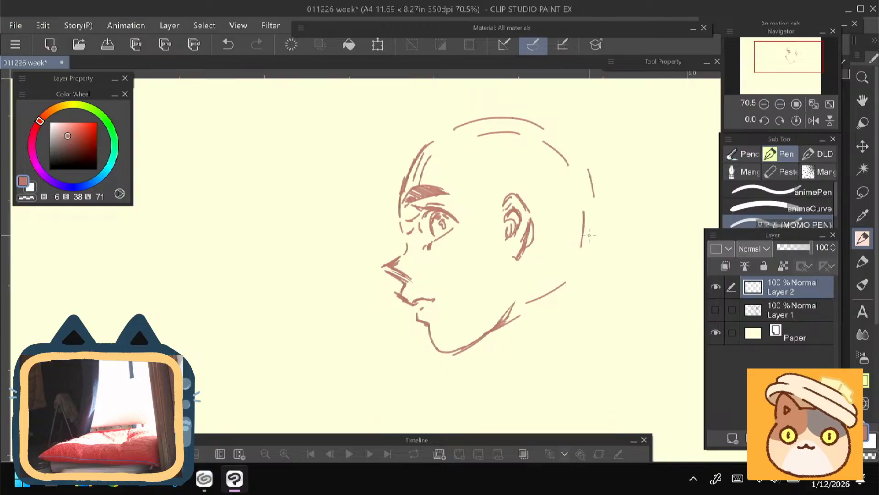
{"action": "mouse_move", "coordinate": [520, 114]}
{"action": "left_mouse_down"}
{"action": "mouse_move", "coordinate": [587, 248]}
{"action": "mouse_move", "coordinate": [569, 275]}
{"action": "left_mouse_up"}
{"action": "left_click_drag", "start_coordinate": [585, 262], "coordinate": [538, 297]}
- Draw the back of the neck curving down from the skull, then try a throat line under the jaw and undo it
{"action": "left_click_drag", "start_coordinate": [374, 284], "coordinate": [356, 185]}
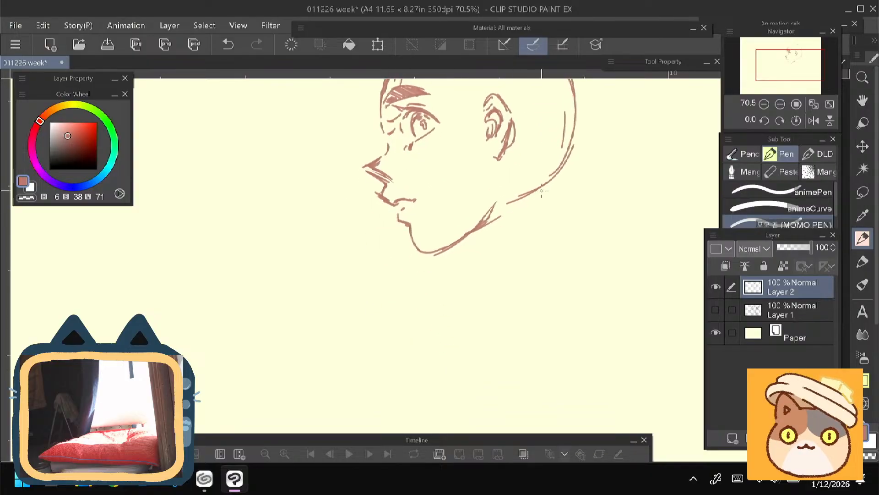
{"action": "mouse_move", "coordinate": [554, 167]}
{"action": "left_mouse_down"}
{"action": "mouse_move", "coordinate": [553, 237]}
{"action": "mouse_move", "coordinate": [554, 180]}
{"action": "mouse_move", "coordinate": [580, 280]}
{"action": "left_mouse_up"}
{"action": "left_click_drag", "start_coordinate": [475, 236], "coordinate": [465, 279]}
{"action": "left_click_drag", "start_coordinate": [339, 230], "coordinate": [341, 220]}
{"action": "key", "text": "ctrl+z"}
{"action": "key", "text": "ctrl+z"}
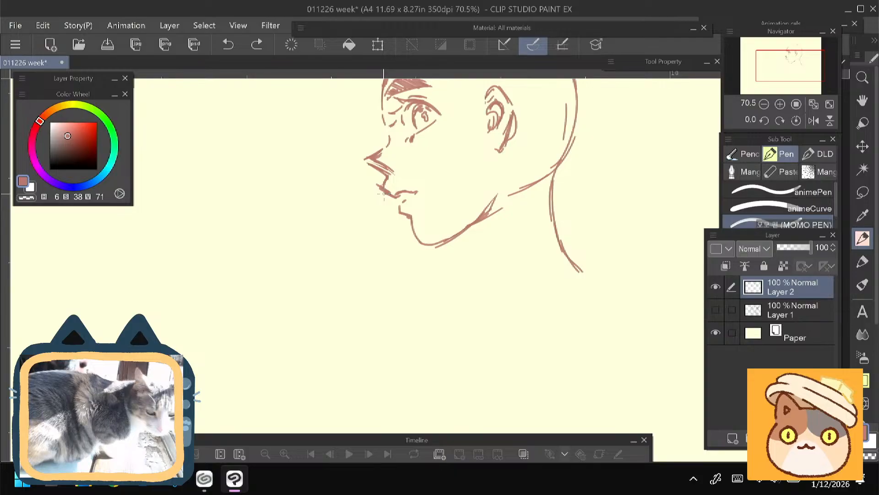
- Sketch the first loose fringe strands springing forward from the hairline above the brow
{"action": "left_click_drag", "start_coordinate": [318, 216], "coordinate": [315, 261]}
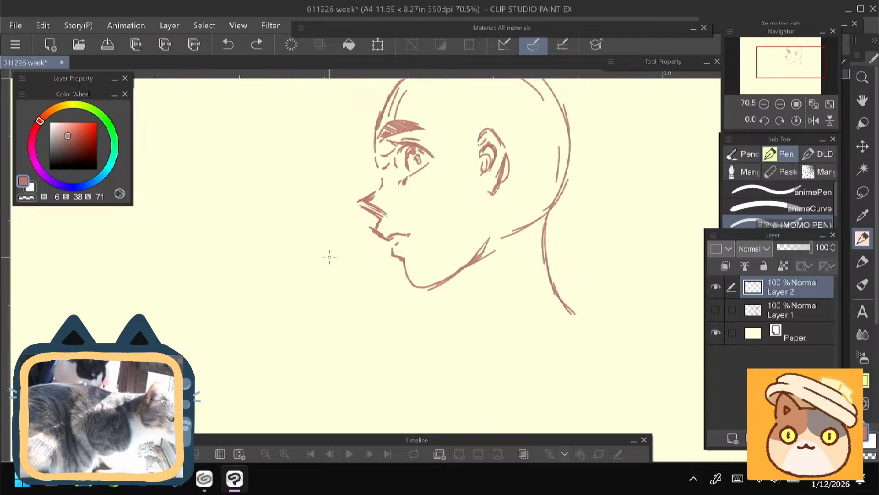
{"action": "left_click_drag", "start_coordinate": [327, 227], "coordinate": [269, 302]}
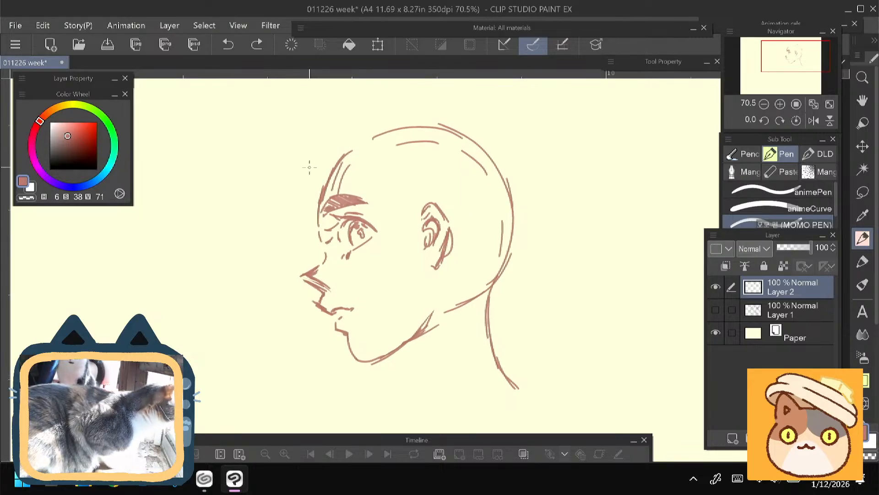
{"action": "mouse_move", "coordinate": [328, 139]}
{"action": "left_mouse_down"}
{"action": "mouse_move", "coordinate": [296, 179]}
{"action": "mouse_move", "coordinate": [307, 191]}
{"action": "left_mouse_up"}
{"action": "left_click_drag", "start_coordinate": [315, 152], "coordinate": [302, 176]}
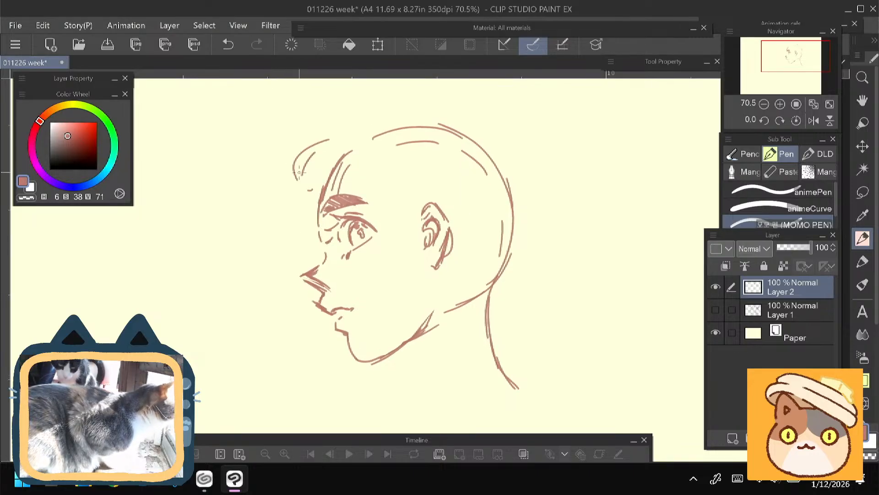
{"action": "mouse_move", "coordinate": [341, 147]}
{"action": "left_mouse_down"}
{"action": "mouse_move", "coordinate": [331, 189]}
{"action": "mouse_move", "coordinate": [325, 184]}
{"action": "left_mouse_up"}
{"action": "left_click_drag", "start_coordinate": [350, 151], "coordinate": [338, 189]}
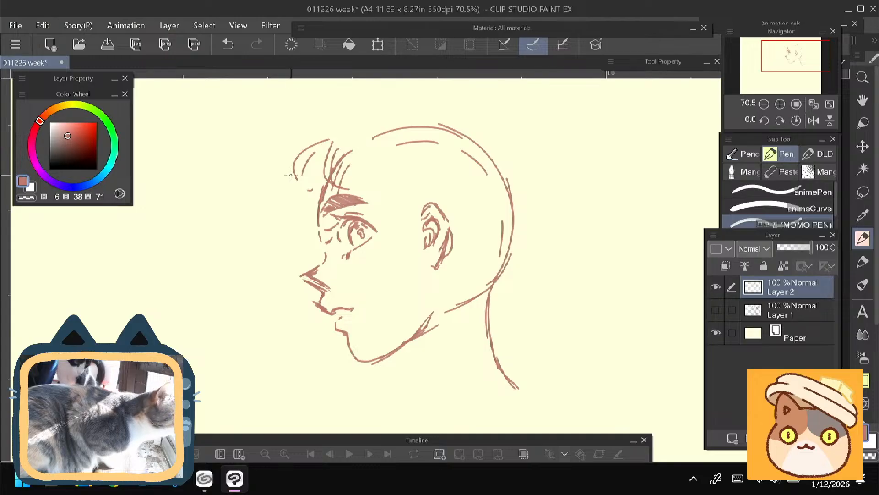
- Build up the curled fringe in front of the forehead and add a hair volume line above it
{"action": "mouse_move", "coordinate": [291, 174]}
{"action": "left_mouse_down"}
{"action": "mouse_move", "coordinate": [305, 229]}
{"action": "mouse_move", "coordinate": [266, 196]}
{"action": "mouse_move", "coordinate": [294, 219]}
{"action": "mouse_move", "coordinate": [281, 191]}
{"action": "mouse_move", "coordinate": [280, 210]}
{"action": "mouse_move", "coordinate": [290, 186]}
{"action": "mouse_move", "coordinate": [310, 211]}
{"action": "mouse_move", "coordinate": [284, 197]}
{"action": "mouse_move", "coordinate": [306, 229]}
{"action": "left_mouse_up"}
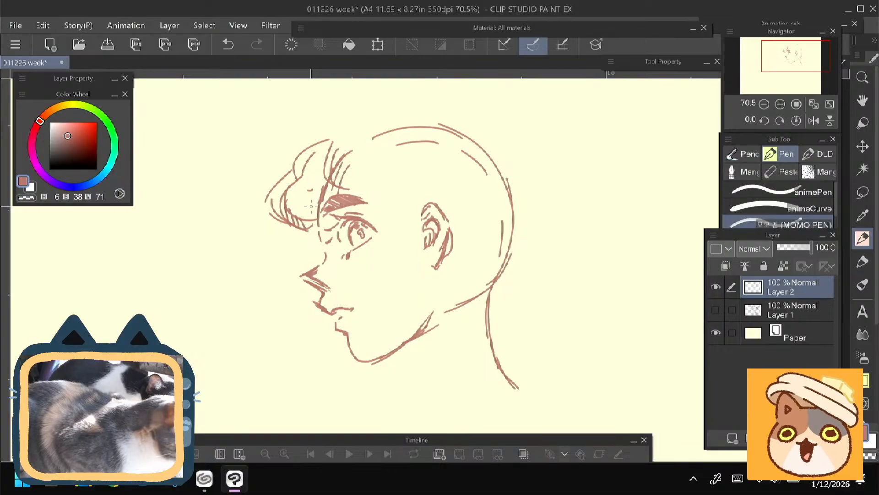
{"action": "mouse_move", "coordinate": [328, 182]}
{"action": "left_mouse_down"}
{"action": "mouse_move", "coordinate": [285, 187]}
{"action": "mouse_move", "coordinate": [298, 190]}
{"action": "left_mouse_up"}
{"action": "left_click_drag", "start_coordinate": [229, 238], "coordinate": [217, 247]}
{"action": "left_click_drag", "start_coordinate": [319, 130], "coordinate": [290, 145]}
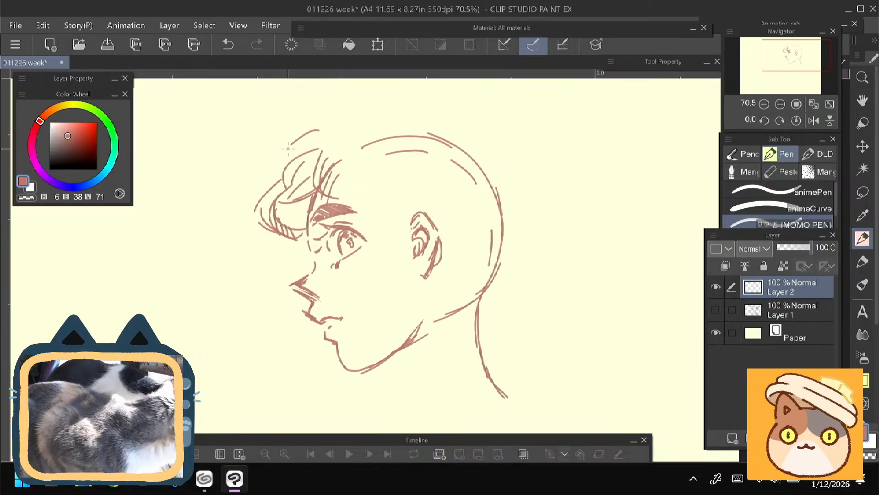
- Draw curved hair strands sweeping from the temple down to the front of the ear, undoing the misplaced strokes
{"action": "mouse_move", "coordinate": [398, 250]}
{"action": "left_mouse_down"}
{"action": "mouse_move", "coordinate": [373, 230]}
{"action": "mouse_move", "coordinate": [368, 209]}
{"action": "left_mouse_up"}
{"action": "mouse_move", "coordinate": [371, 191]}
{"action": "left_mouse_down"}
{"action": "mouse_move", "coordinate": [387, 245]}
{"action": "mouse_move", "coordinate": [372, 205]}
{"action": "left_mouse_up"}
{"action": "key", "text": "ctrl+z"}
{"action": "key", "text": "ctrl+z"}
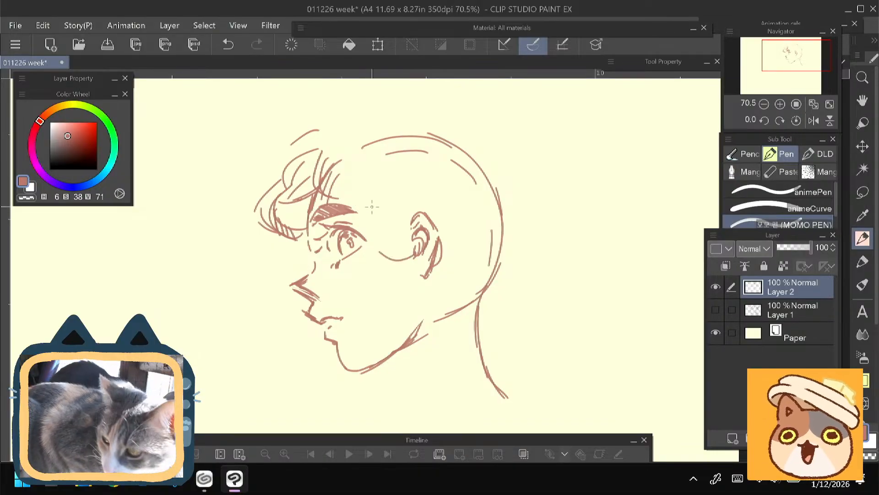
{"action": "mouse_move", "coordinate": [420, 247]}
{"action": "left_mouse_down"}
{"action": "mouse_move", "coordinate": [386, 242]}
{"action": "mouse_move", "coordinate": [374, 217]}
{"action": "mouse_move", "coordinate": [392, 188]}
{"action": "left_mouse_up"}
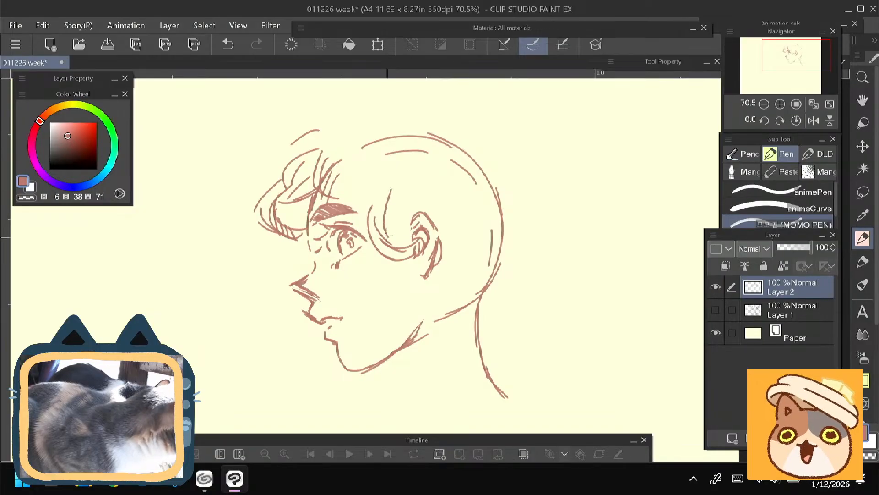
{"action": "left_click_drag", "start_coordinate": [363, 228], "coordinate": [350, 194]}
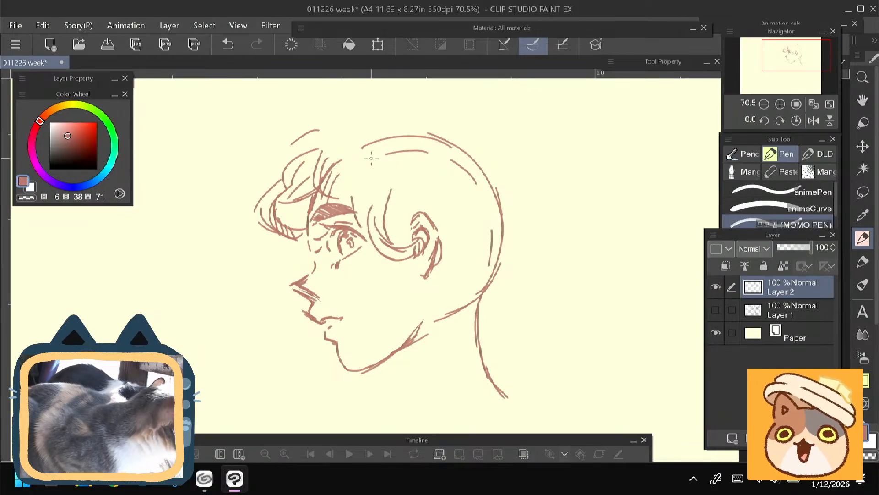
- Add strands swept back over the top of the ear from the temple and the back of the head
{"action": "left_click_drag", "start_coordinate": [387, 171], "coordinate": [384, 196]}
{"action": "mouse_move", "coordinate": [385, 189]}
{"action": "left_mouse_down"}
{"action": "mouse_move", "coordinate": [415, 232]}
{"action": "mouse_move", "coordinate": [490, 224]}
{"action": "mouse_move", "coordinate": [443, 241]}
{"action": "left_mouse_up"}
{"action": "mouse_move", "coordinate": [488, 199]}
{"action": "left_mouse_down"}
{"action": "mouse_move", "coordinate": [441, 233]}
{"action": "mouse_move", "coordinate": [433, 229]}
{"action": "left_mouse_up"}
{"action": "left_click_drag", "start_coordinate": [461, 225], "coordinate": [435, 221]}
- Outline the hair volume above the crown and carry it down behind the head into a long flowing lock
{"action": "scroll", "coordinate": [272, 269], "scroll_direction": "up", "scroll_amount": 3}
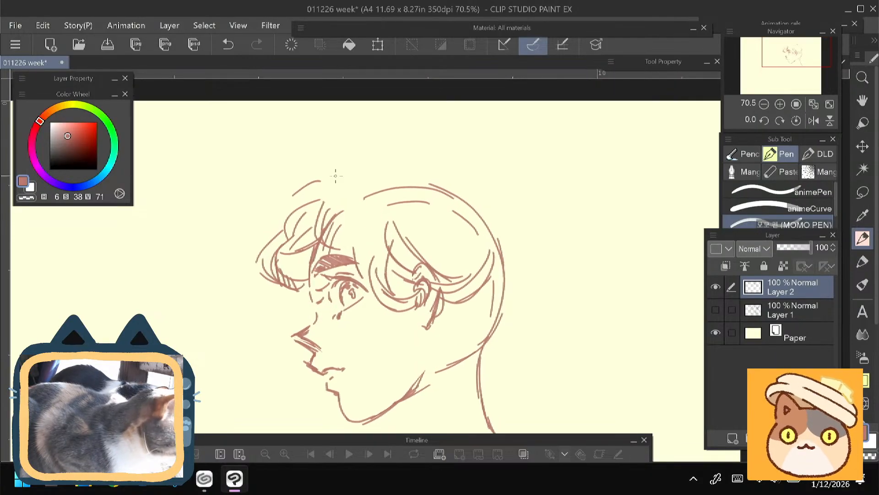
{"action": "left_click_drag", "start_coordinate": [345, 169], "coordinate": [426, 159]}
{"action": "left_click_drag", "start_coordinate": [280, 196], "coordinate": [280, 147]}
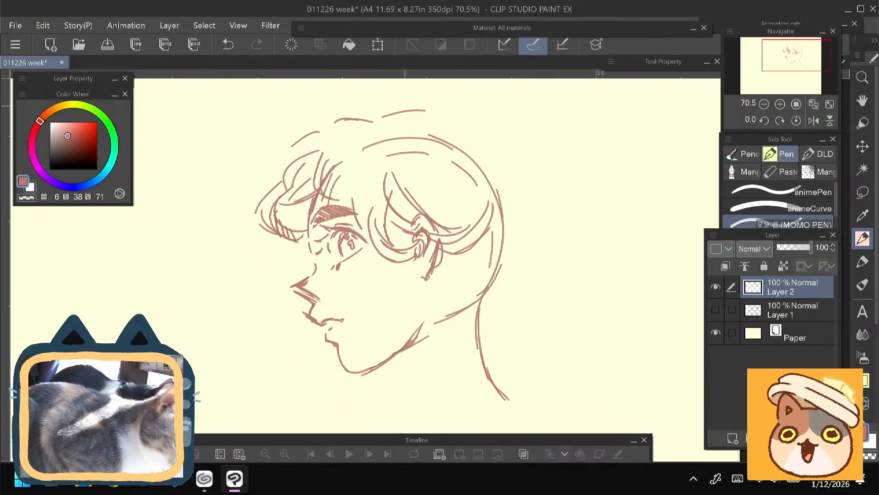
{"action": "scroll", "coordinate": [450, 120], "scroll_direction": "down", "scroll_amount": 3}
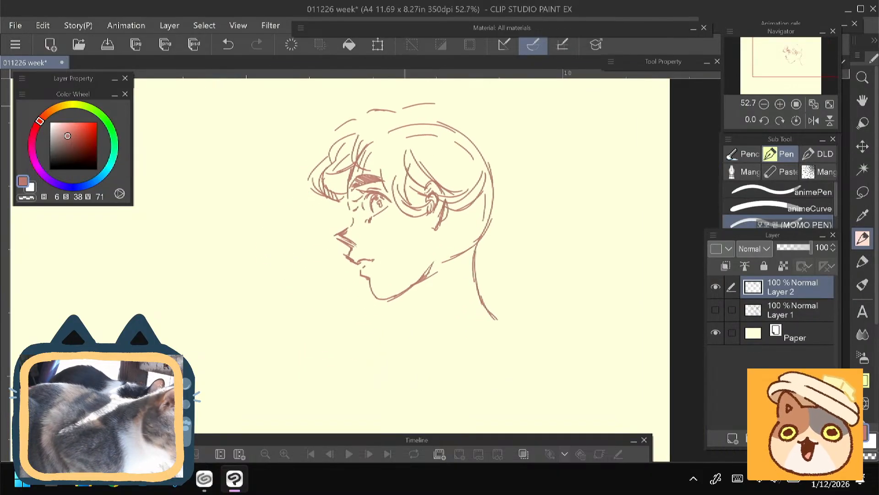
{"action": "mouse_move", "coordinate": [447, 103]}
{"action": "left_mouse_down"}
{"action": "mouse_move", "coordinate": [472, 107]}
{"action": "mouse_move", "coordinate": [495, 130]}
{"action": "mouse_move", "coordinate": [499, 159]}
{"action": "left_mouse_up"}
{"action": "mouse_move", "coordinate": [437, 107]}
{"action": "left_mouse_down"}
{"action": "mouse_move", "coordinate": [458, 106]}
{"action": "mouse_move", "coordinate": [541, 198]}
{"action": "mouse_move", "coordinate": [608, 235]}
{"action": "mouse_move", "coordinate": [618, 290]}
{"action": "mouse_move", "coordinate": [605, 300]}
{"action": "left_mouse_up"}
- Rework the inner strands at the curled tip of the flowing lock and add a second curled lock above it
{"action": "left_click_drag", "start_coordinate": [593, 240], "coordinate": [601, 297]}
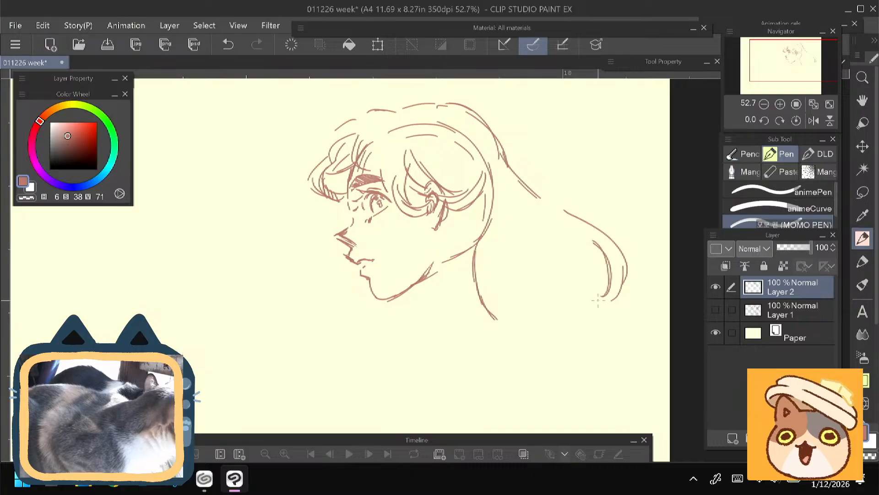
{"action": "left_click_drag", "start_coordinate": [608, 248], "coordinate": [597, 303]}
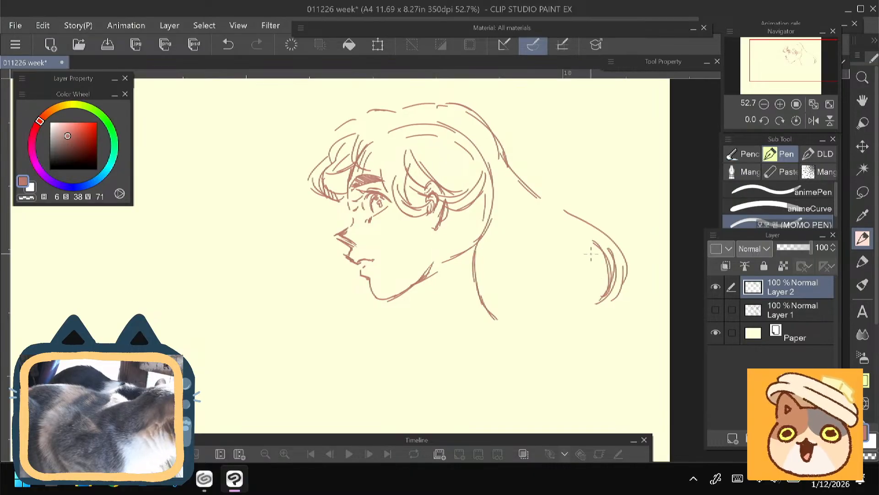
{"action": "key", "text": "ctrl+z"}
{"action": "key", "text": "ctrl+z"}
{"action": "left_click_drag", "start_coordinate": [605, 266], "coordinate": [608, 291]}
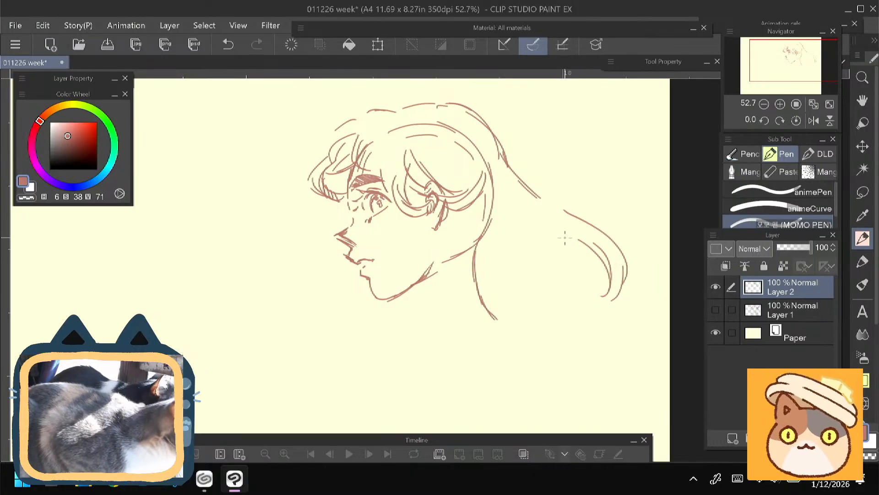
{"action": "mouse_move", "coordinate": [564, 238]}
{"action": "left_mouse_down"}
{"action": "mouse_move", "coordinate": [522, 208]}
{"action": "mouse_move", "coordinate": [539, 195]}
{"action": "mouse_move", "coordinate": [625, 226]}
{"action": "mouse_move", "coordinate": [615, 234]}
{"action": "mouse_move", "coordinate": [603, 230]}
{"action": "mouse_move", "coordinate": [610, 214]}
{"action": "left_mouse_up"}
{"action": "left_click_drag", "start_coordinate": [613, 215], "coordinate": [606, 232]}
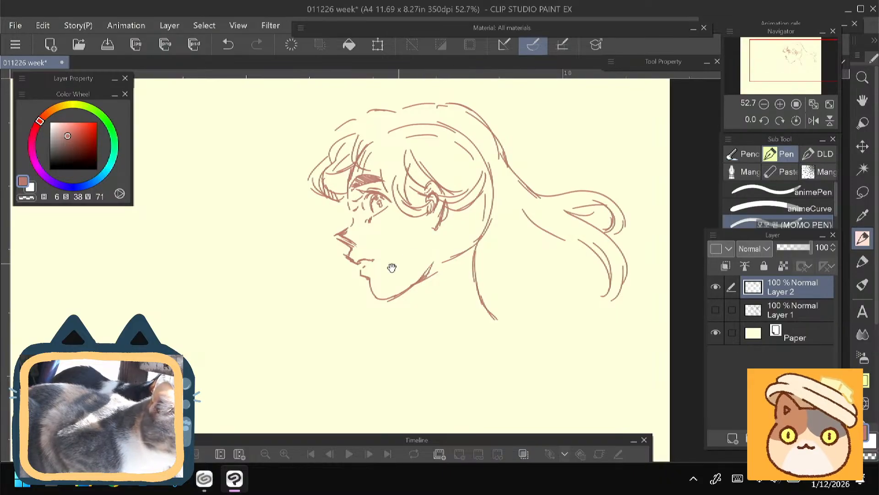
- Erase the skull construction lines inside the hair and the upper part of the neck line
{"action": "left_click_drag", "start_coordinate": [325, 285], "coordinate": [347, 270]}
{"action": "left_click_drag", "start_coordinate": [315, 301], "coordinate": [313, 305]}
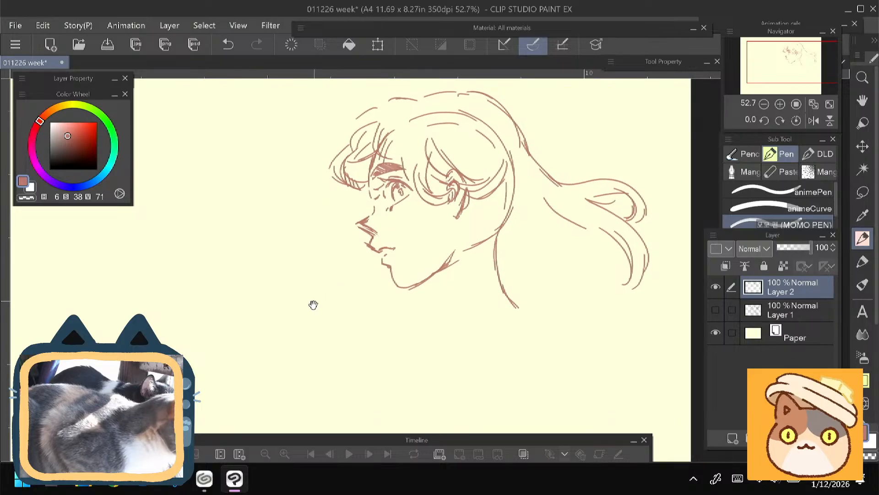
{"action": "key", "text": "e"}
{"action": "mouse_move", "coordinate": [464, 248]}
{"action": "left_mouse_down"}
{"action": "mouse_move", "coordinate": [504, 219]}
{"action": "mouse_move", "coordinate": [510, 178]}
{"action": "left_mouse_up"}
{"action": "left_click_drag", "start_coordinate": [412, 121], "coordinate": [432, 114]}
{"action": "mouse_move", "coordinate": [435, 124]}
{"action": "left_mouse_down"}
{"action": "mouse_move", "coordinate": [459, 125]}
{"action": "mouse_move", "coordinate": [503, 154]}
{"action": "left_mouse_up"}
{"action": "mouse_move", "coordinate": [506, 186]}
{"action": "left_mouse_down"}
{"action": "mouse_move", "coordinate": [499, 276]}
{"action": "mouse_move", "coordinate": [529, 308]}
{"action": "left_mouse_up"}
{"action": "key", "text": "p"}
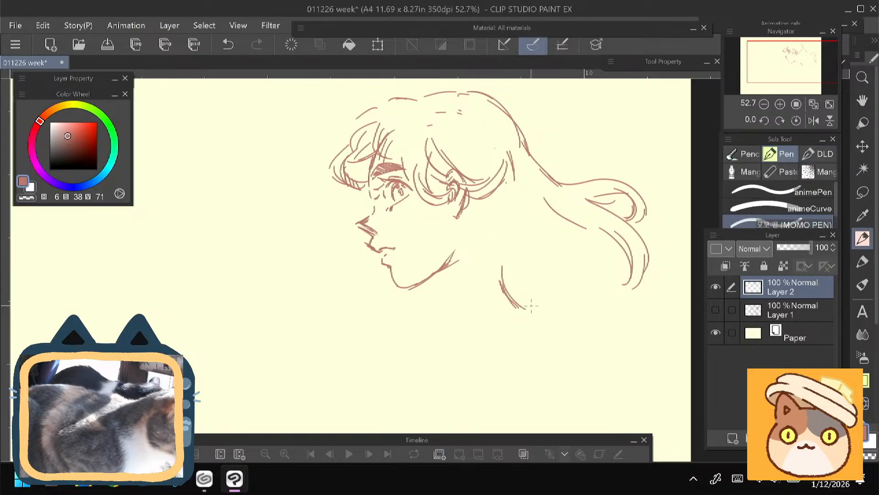
- Draw the throat line below the jaw and replace the remaining nape line with a new curve into the shoulder
{"action": "left_click_drag", "start_coordinate": [442, 270], "coordinate": [446, 311]}
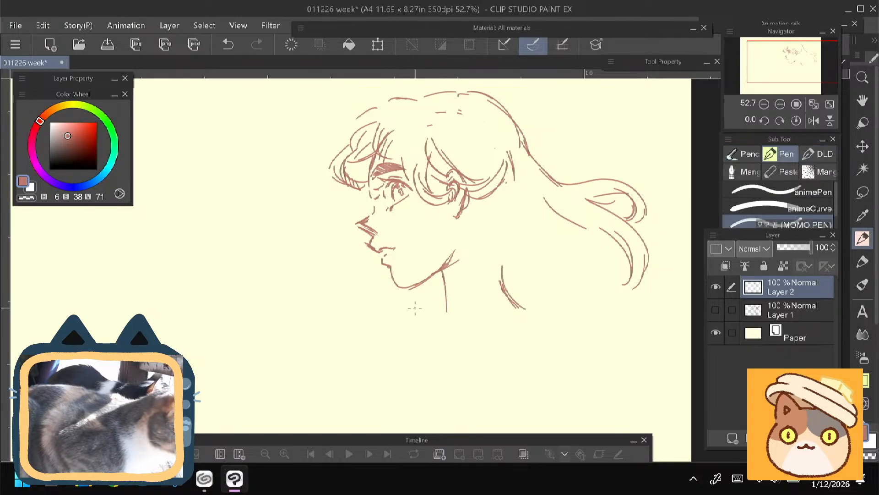
{"action": "key", "text": "e"}
{"action": "left_click_drag", "start_coordinate": [500, 264], "coordinate": [526, 302]}
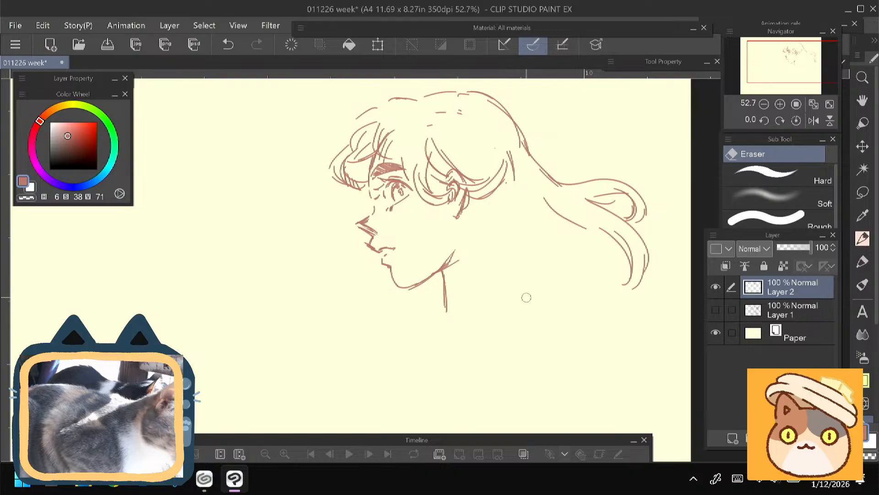
{"action": "key", "text": "p"}
{"action": "mouse_move", "coordinate": [505, 241]}
{"action": "left_mouse_down"}
{"action": "mouse_move", "coordinate": [498, 277]}
{"action": "mouse_move", "coordinate": [523, 298]}
{"action": "left_mouse_up"}
{"action": "left_click_drag", "start_coordinate": [312, 299], "coordinate": [311, 308]}
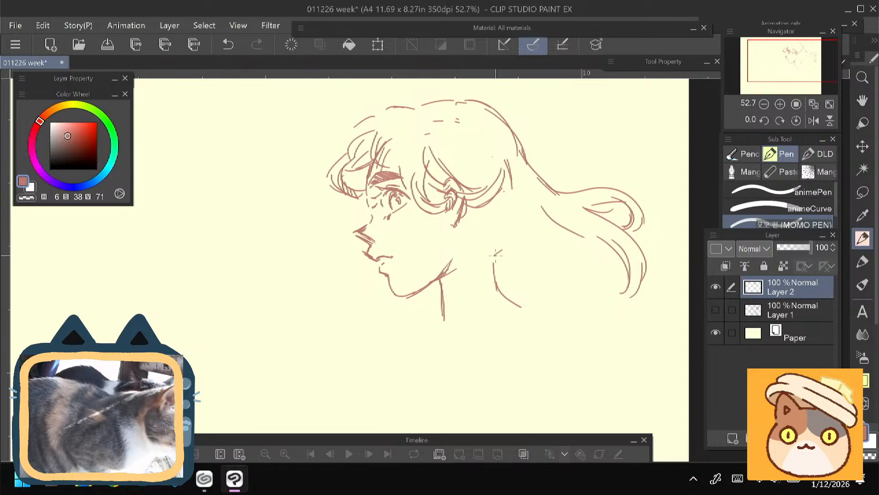
{"action": "left_click_drag", "start_coordinate": [499, 250], "coordinate": [495, 270]}
- Draw a long hair lock falling forward from behind the ear across the neck, fanning into curled ends
{"action": "mouse_move", "coordinate": [480, 298]}
{"action": "left_mouse_down"}
{"action": "mouse_move", "coordinate": [422, 375]}
{"action": "mouse_move", "coordinate": [428, 320]}
{"action": "left_mouse_up"}
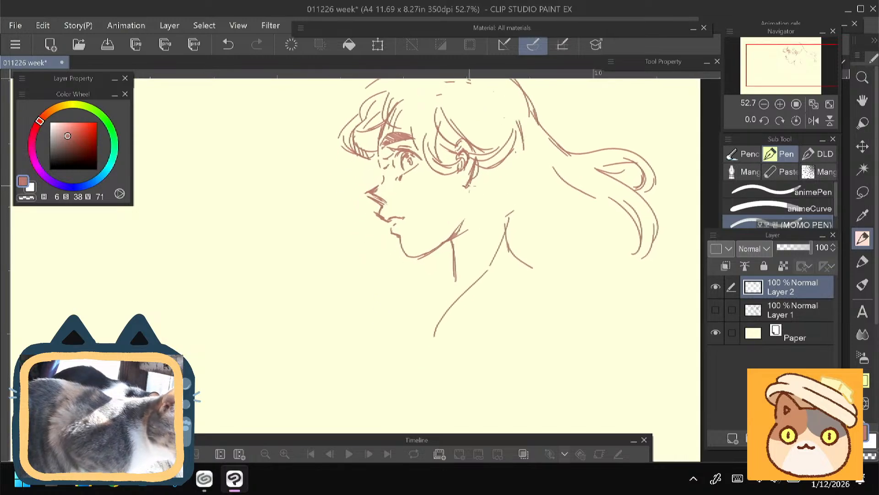
{"action": "mouse_move", "coordinate": [469, 182]}
{"action": "left_mouse_down"}
{"action": "mouse_move", "coordinate": [470, 232]}
{"action": "mouse_move", "coordinate": [451, 276]}
{"action": "mouse_move", "coordinate": [398, 330]}
{"action": "mouse_move", "coordinate": [385, 372]}
{"action": "left_mouse_up"}
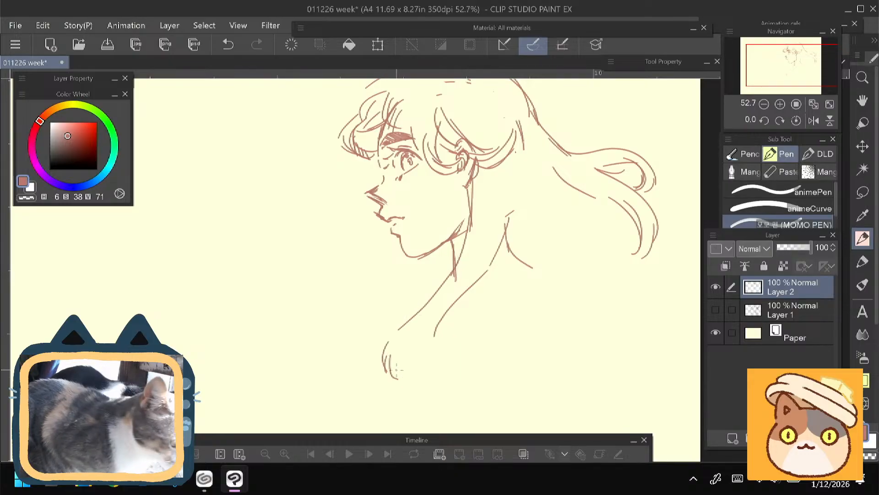
{"action": "mouse_move", "coordinate": [412, 331]}
{"action": "left_mouse_down"}
{"action": "mouse_move", "coordinate": [392, 367]}
{"action": "mouse_move", "coordinate": [418, 381]}
{"action": "left_mouse_up"}
{"action": "mouse_move", "coordinate": [418, 370]}
{"action": "left_mouse_down"}
{"action": "mouse_move", "coordinate": [434, 319]}
{"action": "mouse_move", "coordinate": [449, 307]}
{"action": "mouse_move", "coordinate": [424, 344]}
{"action": "left_mouse_up"}
{"action": "left_click_drag", "start_coordinate": [452, 309], "coordinate": [447, 376]}
{"action": "left_click_drag", "start_coordinate": [440, 322], "coordinate": [436, 372]}
{"action": "left_click_drag", "start_coordinate": [491, 263], "coordinate": [445, 330]}
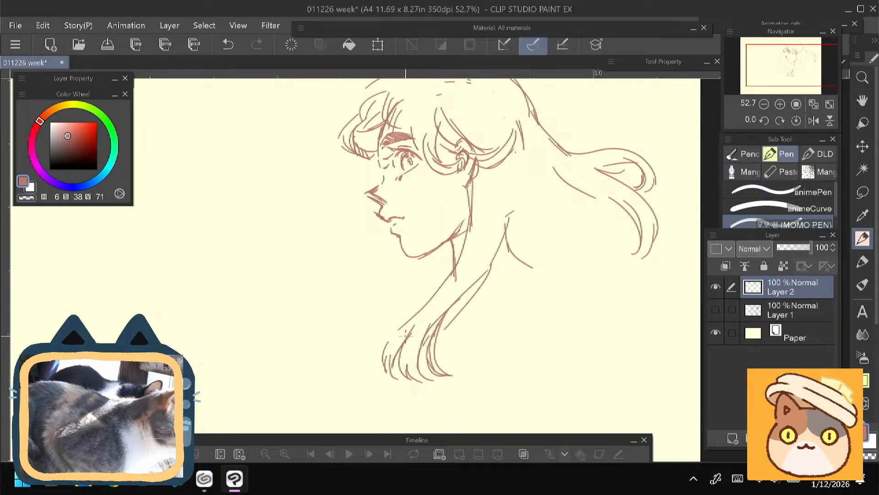
{"action": "mouse_move", "coordinate": [431, 298]}
{"action": "left_mouse_down"}
{"action": "mouse_move", "coordinate": [381, 345]}
{"action": "mouse_move", "coordinate": [380, 324]}
{"action": "mouse_move", "coordinate": [386, 344]}
{"action": "left_mouse_up"}
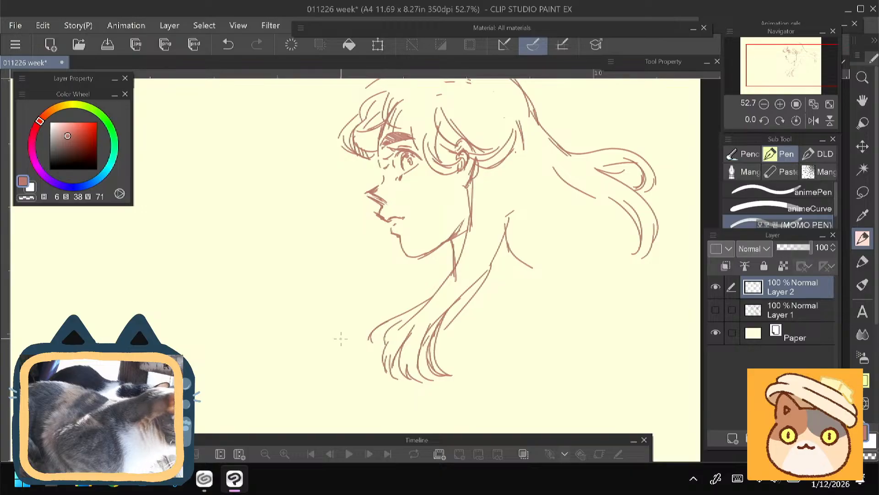
- Erase the rear edge of the forward-falling hair lock between the nape and its curled ends
{"action": "left_click_drag", "start_coordinate": [349, 298], "coordinate": [355, 286]}
{"action": "key", "text": "e"}
{"action": "mouse_move", "coordinate": [504, 215]}
{"action": "left_mouse_down"}
{"action": "mouse_move", "coordinate": [477, 275]}
{"action": "mouse_move", "coordinate": [440, 304]}
{"action": "left_mouse_up"}
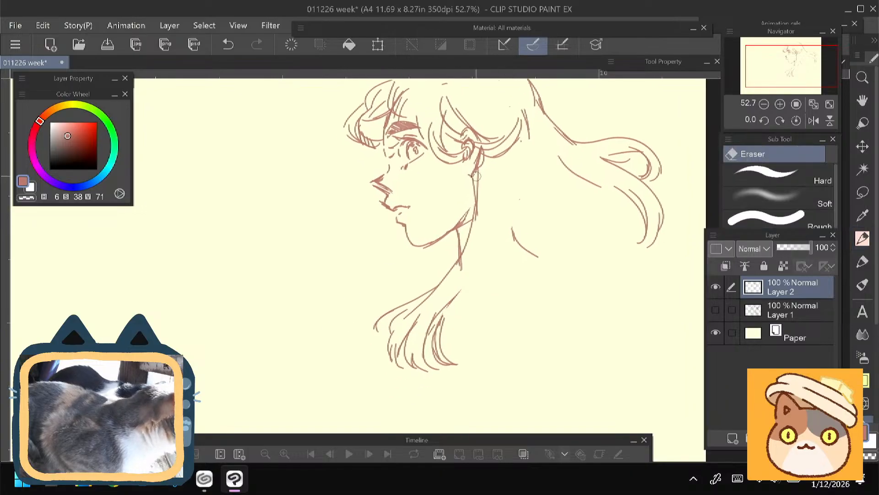
- Try a more curved rear edge for the forward-falling lock and erase it again
{"action": "key", "text": "p"}
{"action": "left_click_drag", "start_coordinate": [282, 279], "coordinate": [264, 287]}
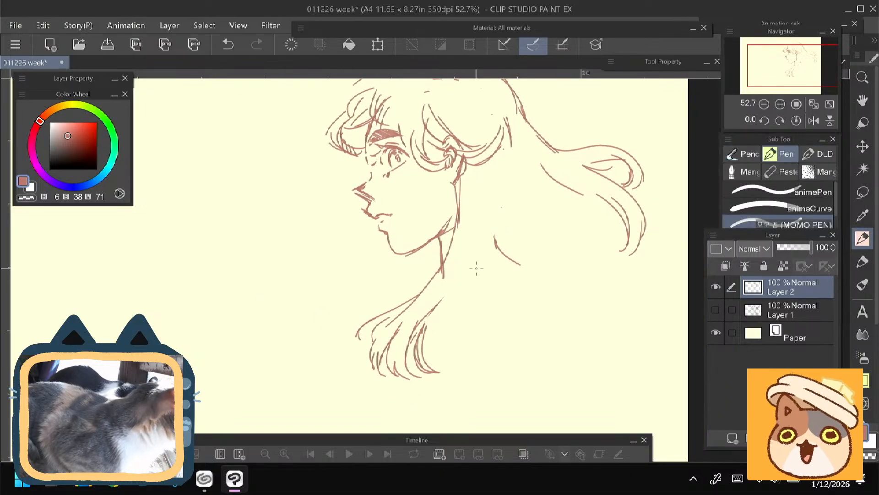
{"action": "mouse_move", "coordinate": [498, 211]}
{"action": "left_mouse_down"}
{"action": "mouse_move", "coordinate": [489, 266]}
{"action": "mouse_move", "coordinate": [441, 315]}
{"action": "left_mouse_up"}
{"action": "left_click_drag", "start_coordinate": [485, 258], "coordinate": [428, 323]}
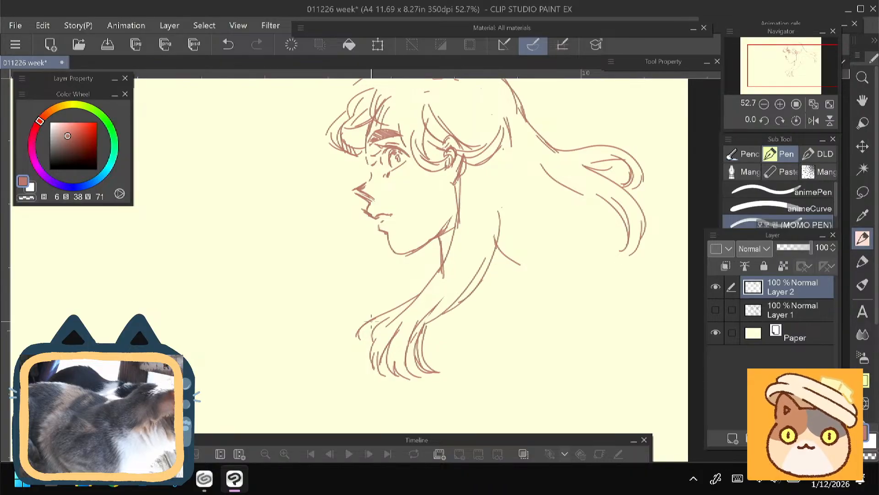
{"action": "mouse_move", "coordinate": [345, 305]}
{"action": "left_mouse_down"}
{"action": "mouse_move", "coordinate": [336, 306]}
{"action": "mouse_move", "coordinate": [336, 322]}
{"action": "left_mouse_up"}
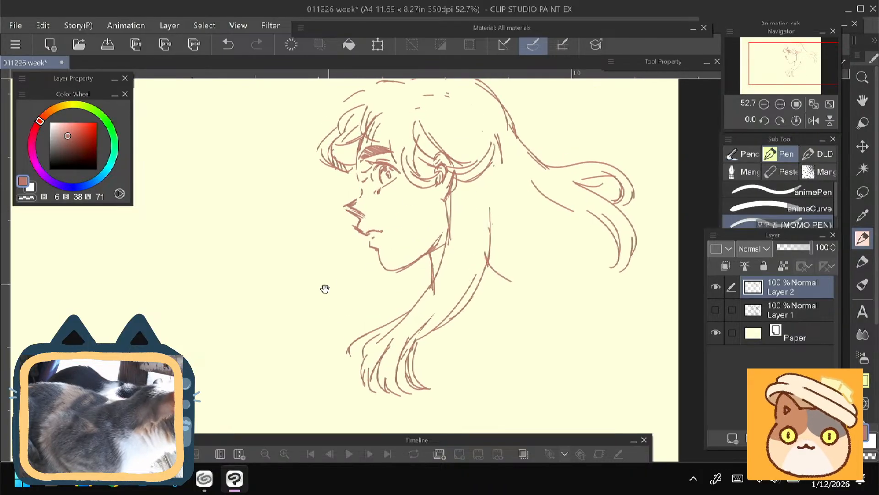
{"action": "left_click_drag", "start_coordinate": [324, 289], "coordinate": [318, 333]}
{"action": "key", "text": "e"}
{"action": "mouse_move", "coordinate": [479, 253]}
{"action": "left_mouse_down"}
{"action": "mouse_move", "coordinate": [474, 314]}
{"action": "mouse_move", "coordinate": [438, 369]}
{"action": "mouse_move", "coordinate": [419, 380]}
{"action": "left_mouse_up"}
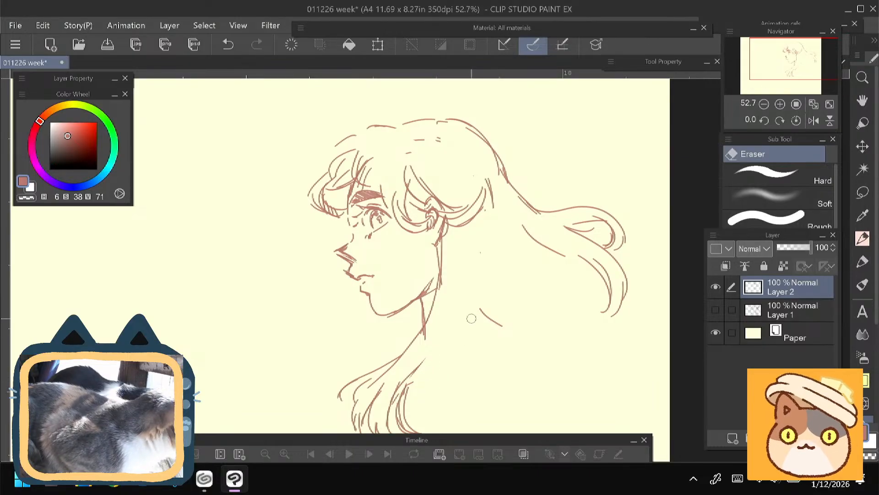
- Draw a short curved sideburn lock hanging in front of the ear over the cheek
{"action": "key", "text": "p"}
{"action": "mouse_move", "coordinate": [443, 240]}
{"action": "left_mouse_down"}
{"action": "mouse_move", "coordinate": [442, 269]}
{"action": "mouse_move", "coordinate": [424, 248]}
{"action": "mouse_move", "coordinate": [403, 262]}
{"action": "left_mouse_up"}
{"action": "left_click_drag", "start_coordinate": [417, 233], "coordinate": [406, 260]}
{"action": "key", "text": "ctrl+z"}
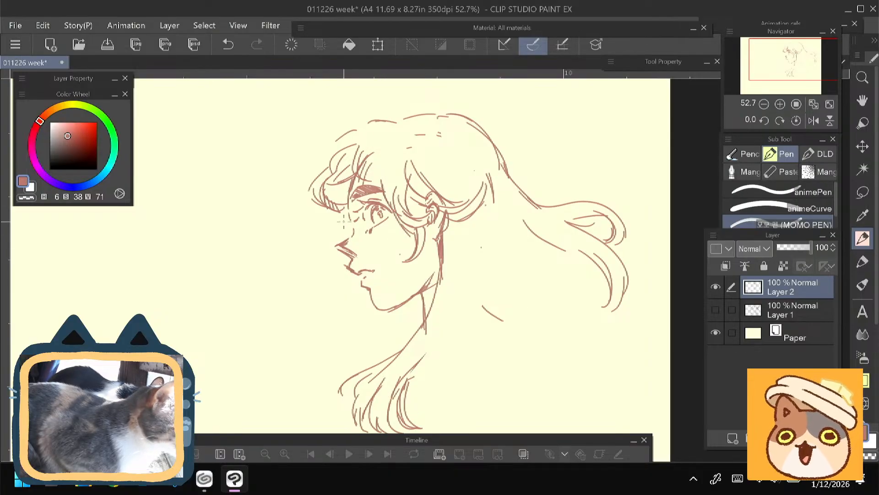
{"action": "left_click_drag", "start_coordinate": [306, 204], "coordinate": [300, 179]}
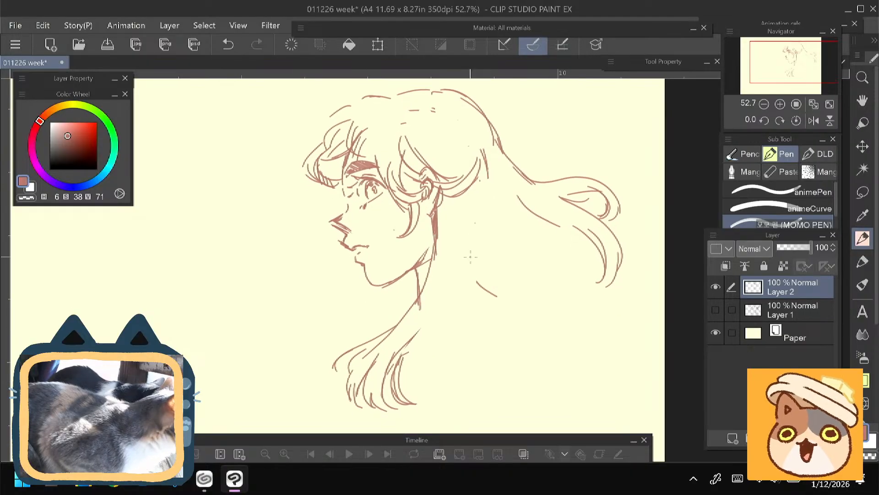
- Draw a second, shorter hair lock sweeping forward across the neck below the jaw, ending in curled tips
{"action": "left_click_drag", "start_coordinate": [489, 241], "coordinate": [474, 293]}
{"action": "mouse_move", "coordinate": [485, 250]}
{"action": "left_mouse_down"}
{"action": "mouse_move", "coordinate": [469, 292]}
{"action": "mouse_move", "coordinate": [427, 320]}
{"action": "mouse_move", "coordinate": [401, 309]}
{"action": "mouse_move", "coordinate": [398, 320]}
{"action": "left_mouse_up"}
{"action": "key", "text": "e"}
{"action": "key", "text": "p"}
{"action": "mouse_move", "coordinate": [434, 283]}
{"action": "left_mouse_down"}
{"action": "mouse_move", "coordinate": [371, 299]}
{"action": "mouse_move", "coordinate": [352, 326]}
{"action": "mouse_move", "coordinate": [456, 289]}
{"action": "left_mouse_up"}
{"action": "left_click_drag", "start_coordinate": [383, 310], "coordinate": [464, 264]}
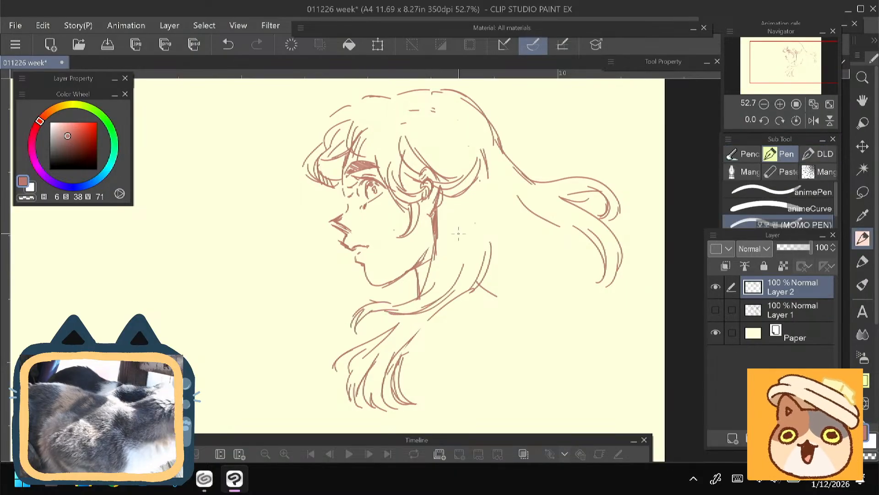
- Draw the rear edge and an outer strand of the lower forward-falling lock, joining it to the hair behind the neck
{"action": "left_click_drag", "start_coordinate": [407, 304], "coordinate": [440, 274]}
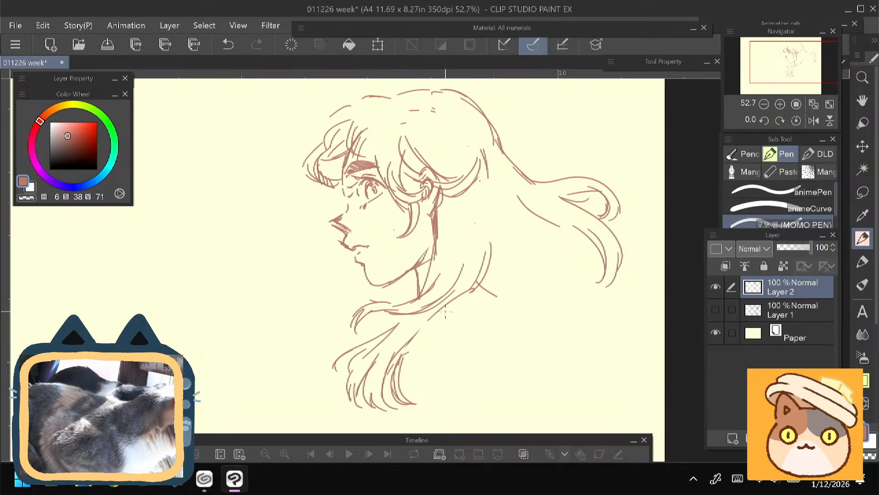
{"action": "left_click_drag", "start_coordinate": [392, 243], "coordinate": [384, 210]}
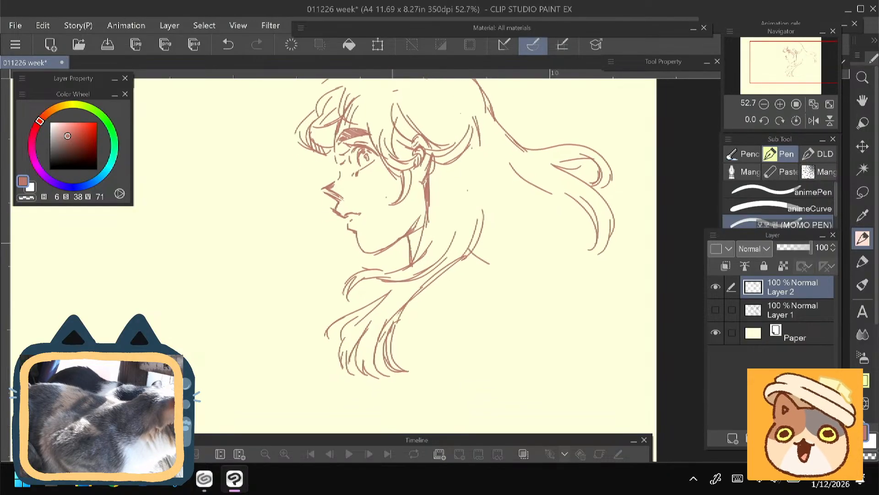
{"action": "left_click_drag", "start_coordinate": [409, 308], "coordinate": [478, 236]}
{"action": "left_click_drag", "start_coordinate": [475, 248], "coordinate": [455, 279]}
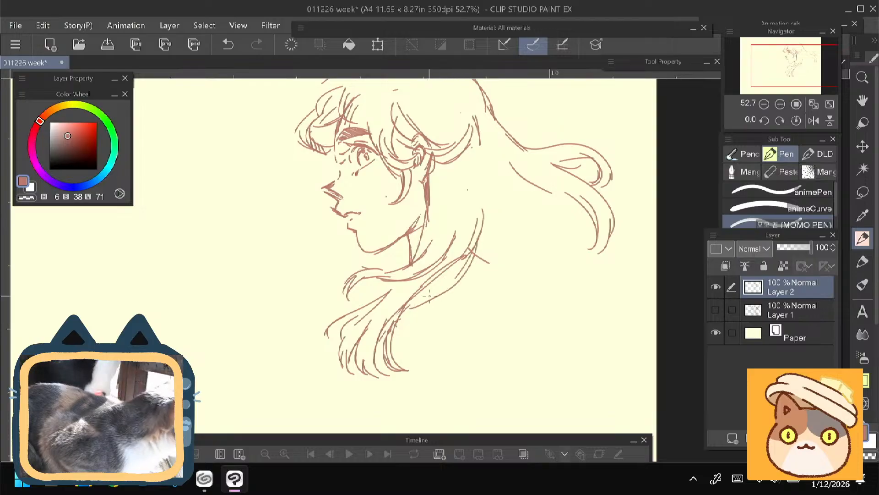
- Draw a thin curled lock emerging below the chin and add wavy, curled ends along the lower edge of the rear hair
{"action": "left_click_drag", "start_coordinate": [413, 176], "coordinate": [407, 213]}
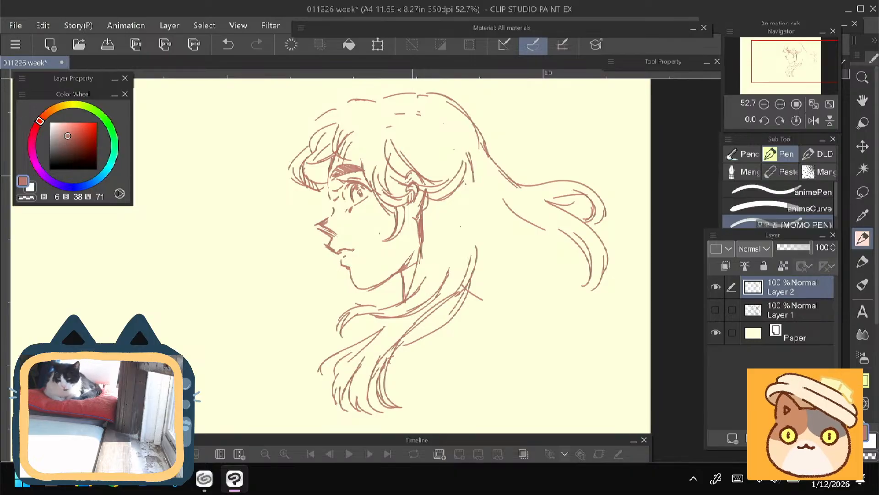
{"action": "left_click_drag", "start_coordinate": [291, 314], "coordinate": [313, 285]}
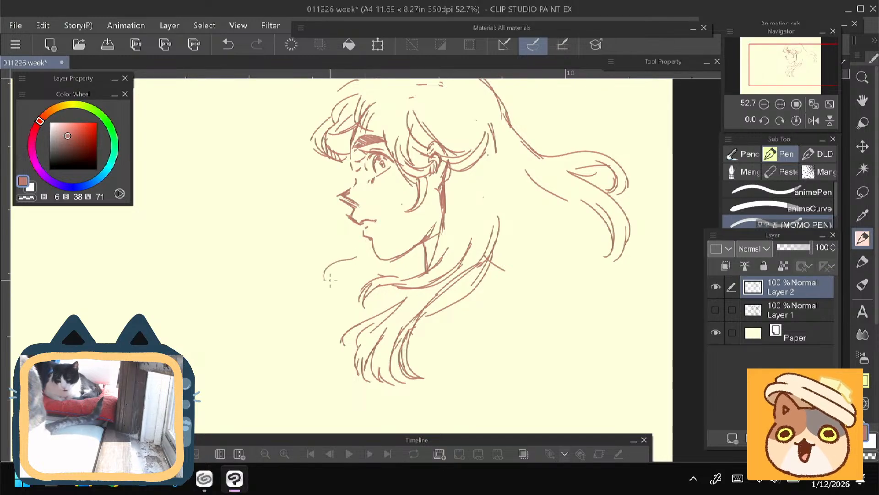
{"action": "mouse_move", "coordinate": [376, 260]}
{"action": "left_mouse_down"}
{"action": "mouse_move", "coordinate": [324, 277]}
{"action": "mouse_move", "coordinate": [265, 281]}
{"action": "mouse_move", "coordinate": [281, 279]}
{"action": "left_mouse_up"}
{"action": "mouse_move", "coordinate": [552, 268]}
{"action": "left_mouse_down"}
{"action": "mouse_move", "coordinate": [580, 306]}
{"action": "mouse_move", "coordinate": [523, 300]}
{"action": "left_mouse_up"}
{"action": "mouse_move", "coordinate": [511, 286]}
{"action": "left_mouse_down"}
{"action": "mouse_move", "coordinate": [524, 303]}
{"action": "mouse_move", "coordinate": [530, 343]}
{"action": "mouse_move", "coordinate": [520, 345]}
{"action": "left_mouse_up"}
{"action": "left_click_drag", "start_coordinate": [484, 312], "coordinate": [442, 288]}
{"action": "key", "text": "space"}
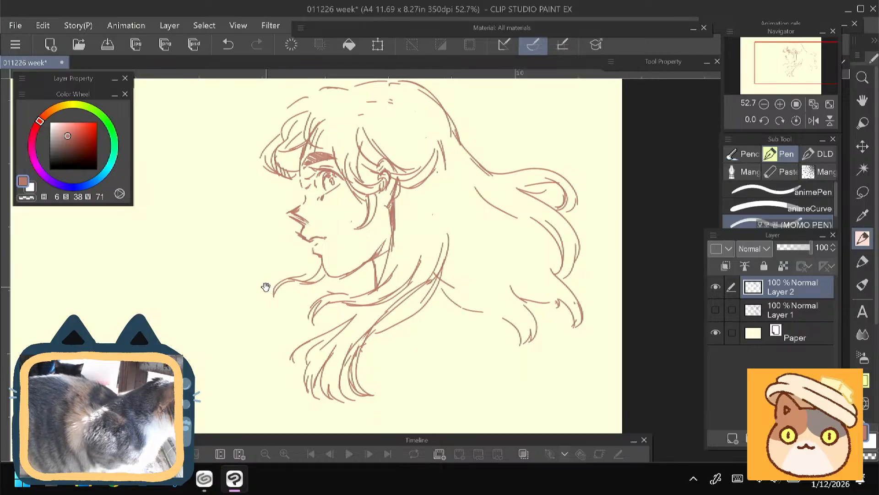
- Erase the strand above the point where the forward locks join behind the neck and redraw it curving the other way
{"action": "mouse_move", "coordinate": [267, 290]}
{"action": "left_mouse_down"}
{"action": "mouse_move", "coordinate": [243, 310]}
{"action": "mouse_move", "coordinate": [251, 314]}
{"action": "mouse_move", "coordinate": [251, 305]}
{"action": "left_mouse_up"}
{"action": "key", "text": "e"}
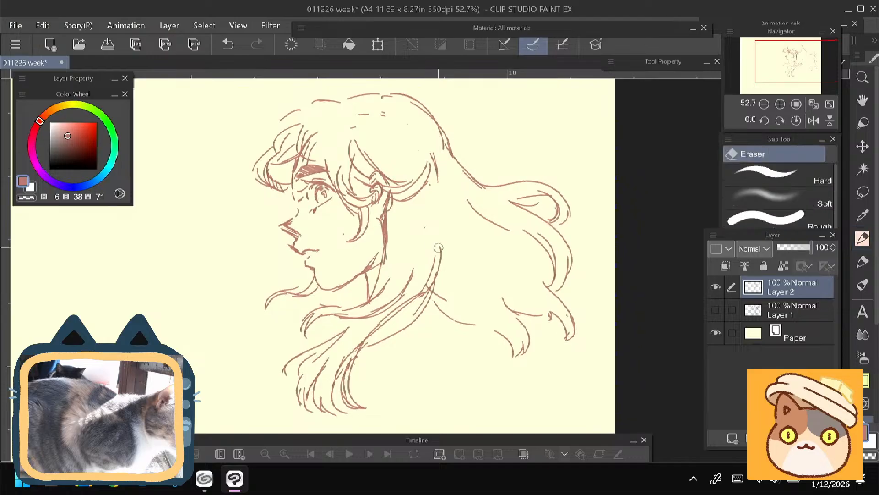
{"action": "left_click_drag", "start_coordinate": [441, 247], "coordinate": [432, 289]}
{"action": "key", "text": "p"}
{"action": "key", "text": "space"}
{"action": "left_click_drag", "start_coordinate": [351, 290], "coordinate": [345, 280]}
{"action": "left_click_drag", "start_coordinate": [416, 241], "coordinate": [430, 285]}
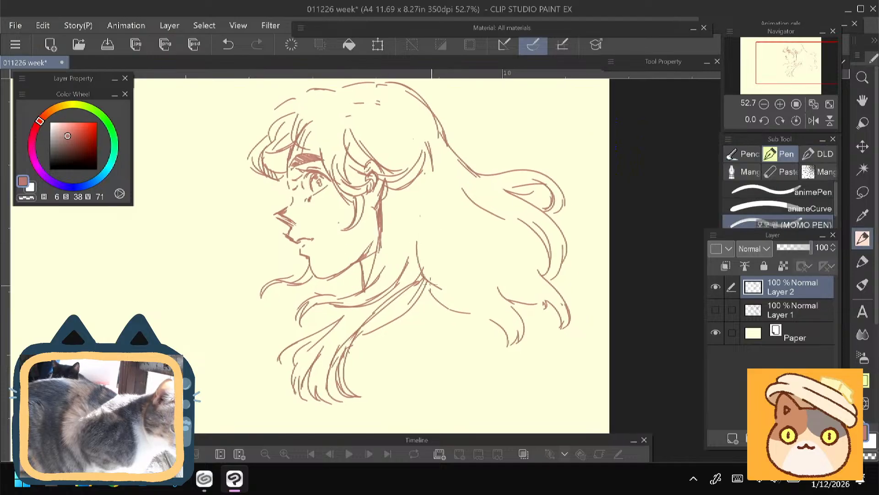
- Erase a gap in the outline at the back of the head and draw strands from behind the ear gathering toward it
{"action": "key", "text": "space"}
{"action": "mouse_move", "coordinate": [234, 272]}
{"action": "left_mouse_down"}
{"action": "mouse_move", "coordinate": [266, 283]}
{"action": "mouse_move", "coordinate": [294, 278]}
{"action": "mouse_move", "coordinate": [295, 309]}
{"action": "left_mouse_up"}
{"action": "key", "text": "e"}
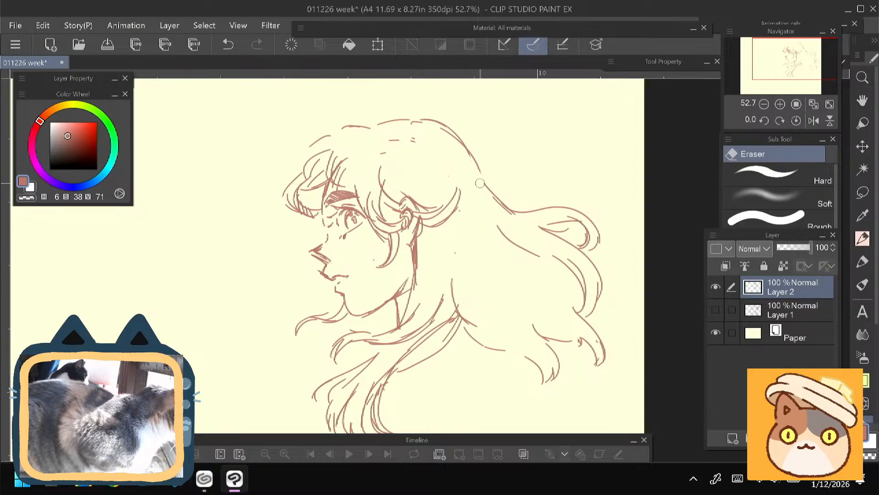
{"action": "key", "text": "p"}
{"action": "key", "text": "space"}
{"action": "left_click_drag", "start_coordinate": [475, 181], "coordinate": [464, 219]}
{"action": "left_click_drag", "start_coordinate": [463, 252], "coordinate": [414, 273]}
{"action": "left_click_drag", "start_coordinate": [477, 217], "coordinate": [482, 241]}
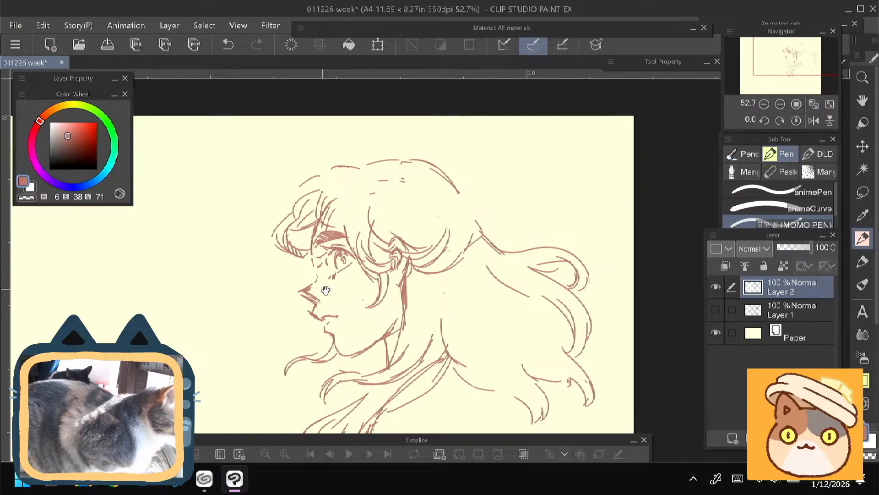
- Draw a round hair ornament with a cross mark, small ribbon loops and two trailing ribbon tails at the back of the head
{"action": "left_click_drag", "start_coordinate": [326, 290], "coordinate": [327, 302]}
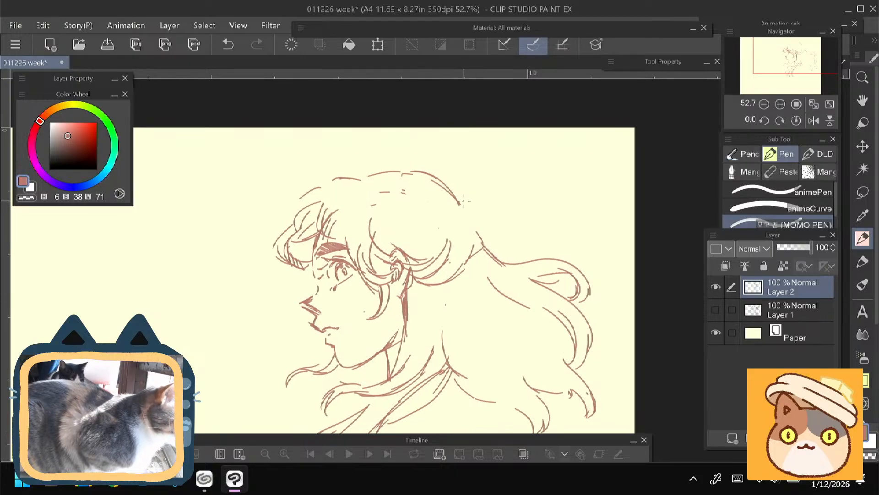
{"action": "mouse_move", "coordinate": [473, 223]}
{"action": "left_mouse_down"}
{"action": "mouse_move", "coordinate": [489, 226]}
{"action": "mouse_move", "coordinate": [499, 188]}
{"action": "mouse_move", "coordinate": [466, 220]}
{"action": "mouse_move", "coordinate": [503, 213]}
{"action": "mouse_move", "coordinate": [488, 218]}
{"action": "mouse_move", "coordinate": [481, 196]}
{"action": "mouse_move", "coordinate": [477, 224]}
{"action": "left_mouse_up"}
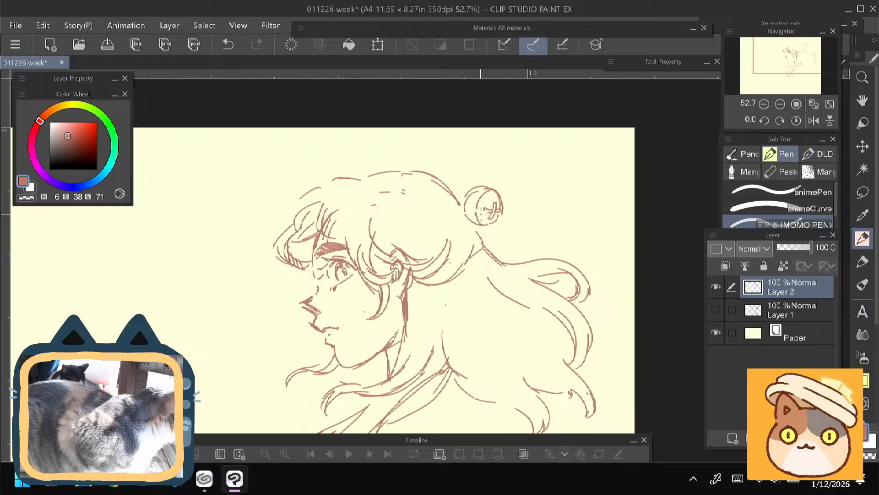
{"action": "mouse_move", "coordinate": [486, 186]}
{"action": "left_mouse_down"}
{"action": "mouse_move", "coordinate": [474, 223]}
{"action": "mouse_move", "coordinate": [477, 184]}
{"action": "left_mouse_up"}
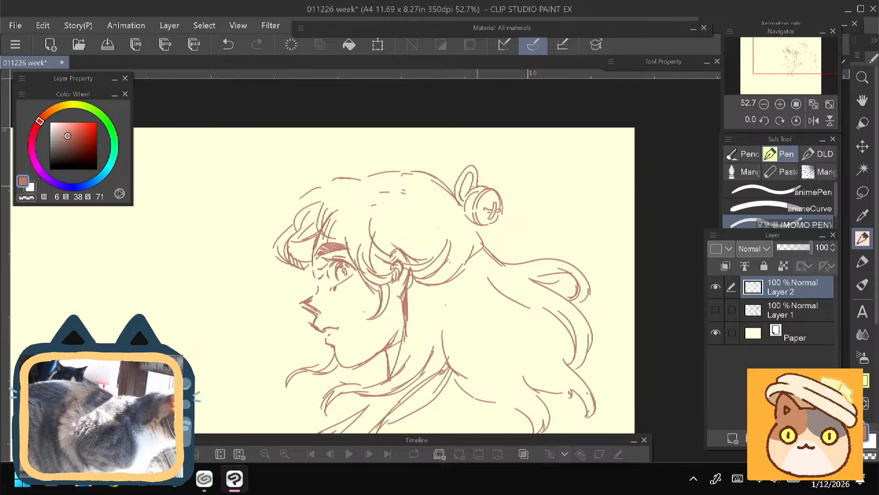
{"action": "left_click_drag", "start_coordinate": [477, 184], "coordinate": [496, 182]}
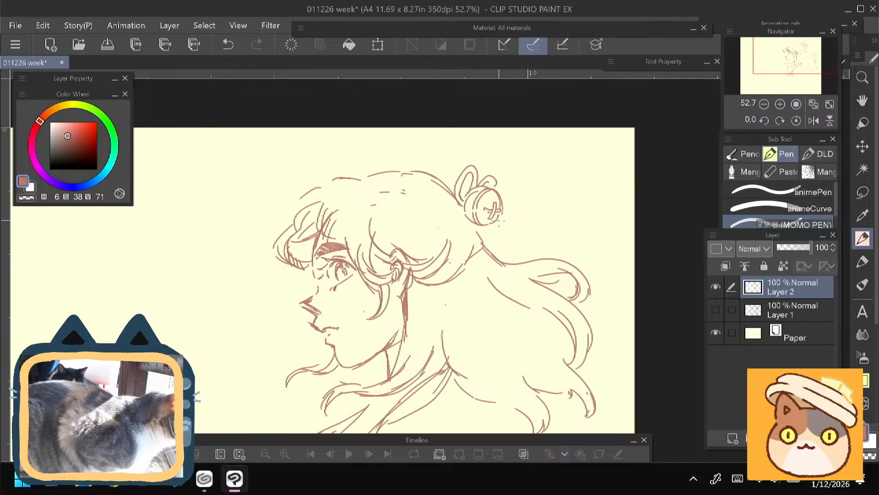
{"action": "left_click_drag", "start_coordinate": [498, 218], "coordinate": [546, 237]}
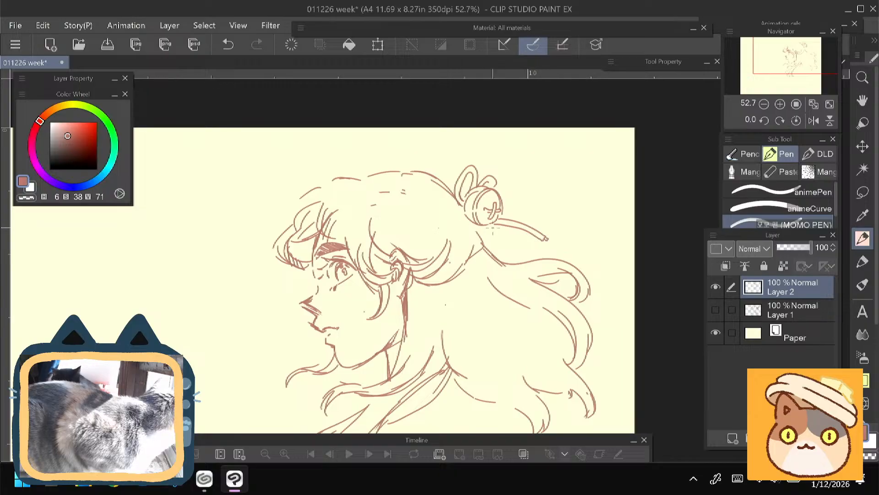
{"action": "left_click_drag", "start_coordinate": [493, 224], "coordinate": [511, 251]}
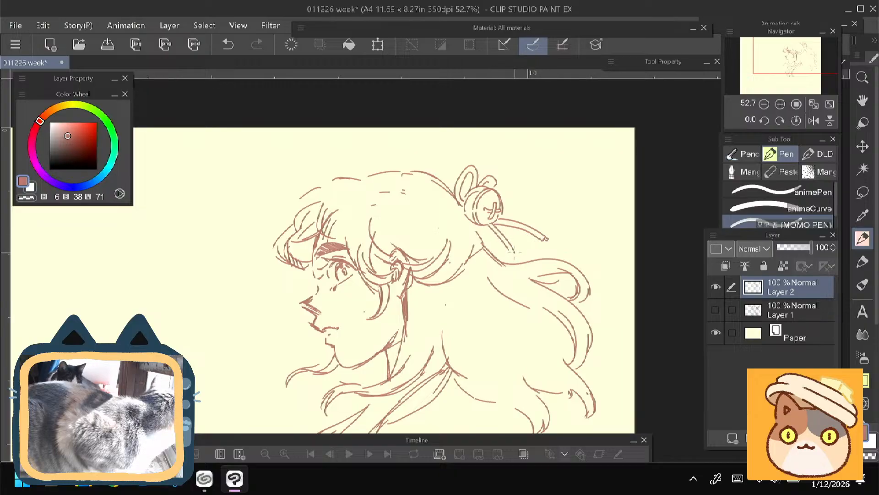
- Draw hair strands sweeping from the temple and crown back to the ornament, and mirror the canvas view horizontally
{"action": "left_click_drag", "start_coordinate": [272, 296], "coordinate": [274, 288]}
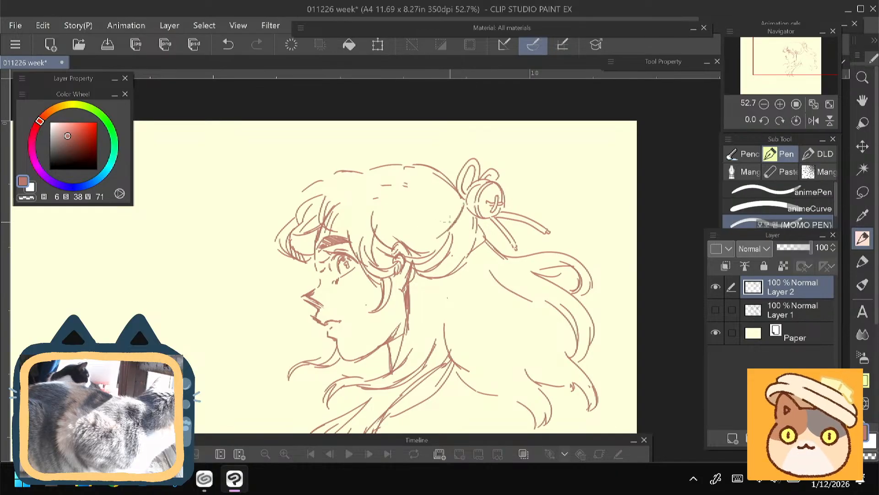
{"action": "left_click_drag", "start_coordinate": [439, 229], "coordinate": [407, 220]}
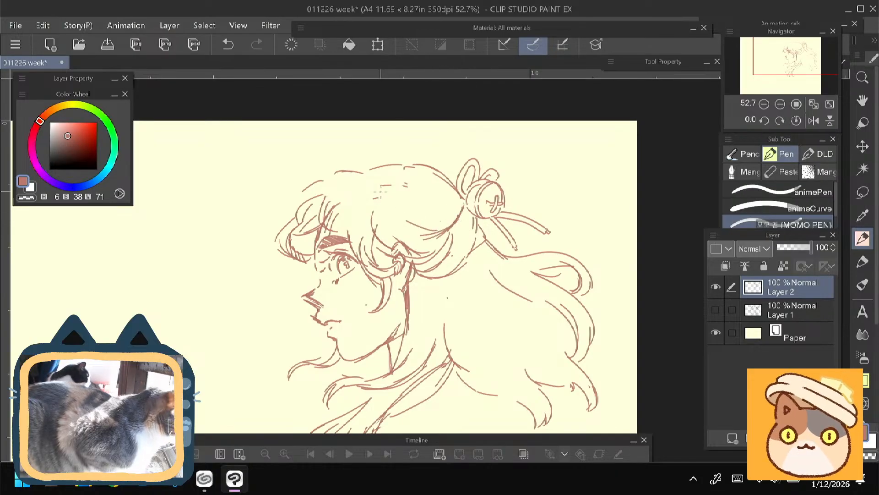
{"action": "left_click_drag", "start_coordinate": [381, 191], "coordinate": [417, 222]}
{"action": "mouse_move", "coordinate": [378, 192]}
{"action": "left_mouse_down"}
{"action": "mouse_move", "coordinate": [421, 218]}
{"action": "mouse_move", "coordinate": [405, 203]}
{"action": "left_mouse_up"}
{"action": "mouse_move", "coordinate": [412, 256]}
{"action": "left_mouse_down"}
{"action": "mouse_move", "coordinate": [421, 213]}
{"action": "mouse_move", "coordinate": [430, 209]}
{"action": "left_mouse_up"}
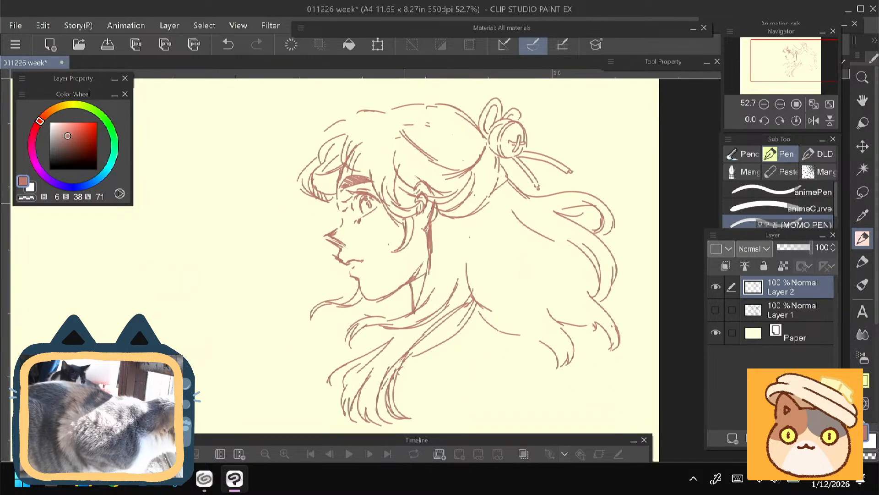
{"action": "left_click", "coordinate": [814, 120]}
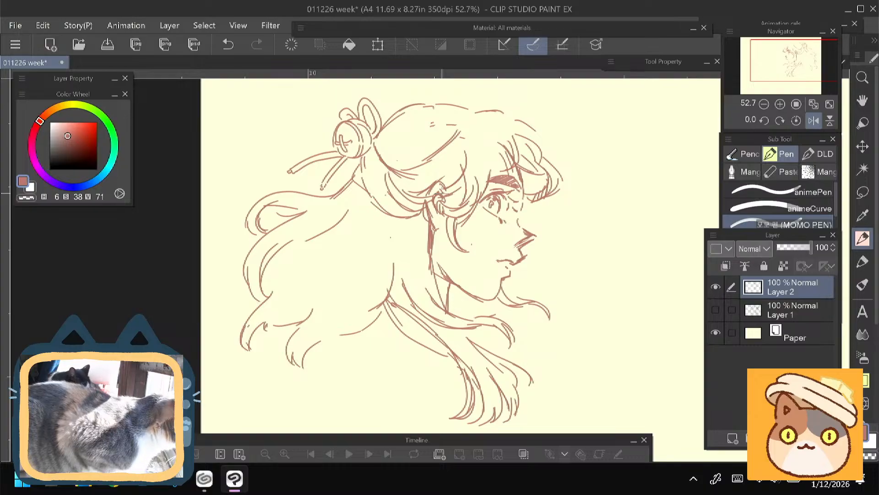
{"action": "scroll", "coordinate": [471, 188], "scroll_direction": "up", "scroll_amount": 5}
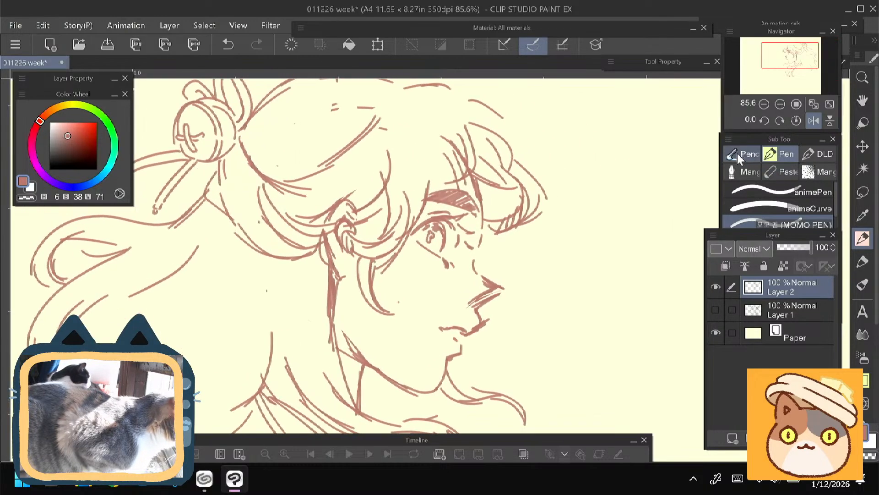
- Try a pale pink Design pencil stroke (H 6, S 16, V 97) on the cheek below the eye and undo it
{"action": "left_click", "coordinate": [738, 153]}
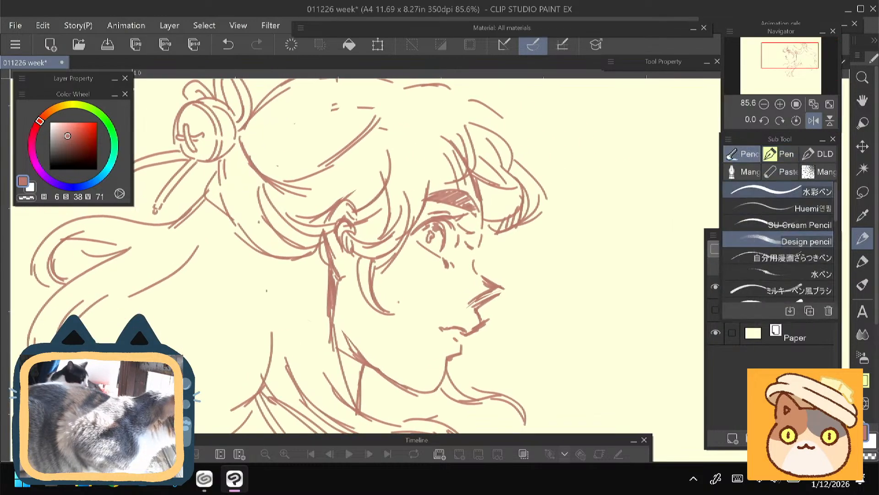
{"action": "scroll", "coordinate": [308, 236], "scroll_direction": "up", "scroll_amount": 2}
{"action": "left_click", "coordinate": [57, 123]}
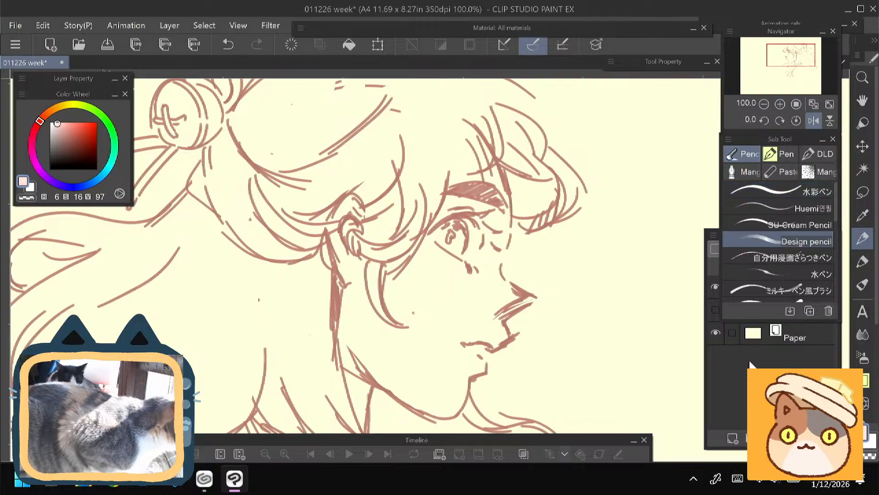
{"action": "left_click", "coordinate": [735, 380]}
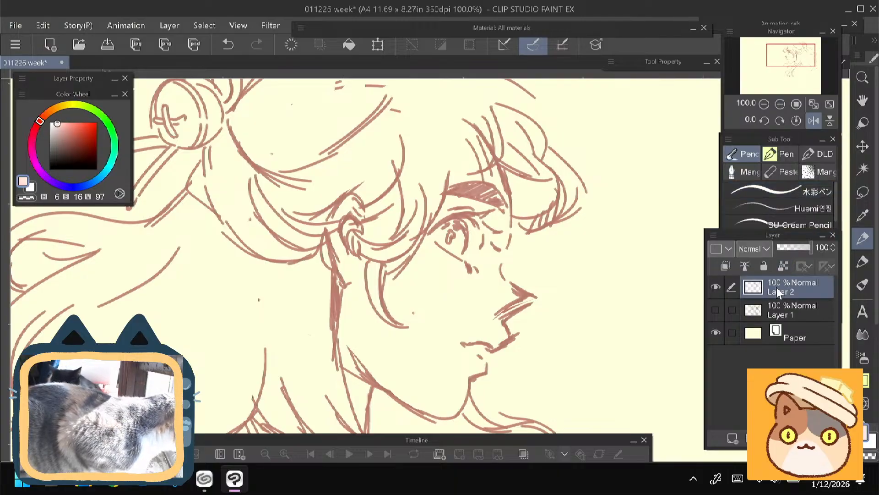
{"action": "mouse_move", "coordinate": [442, 267]}
{"action": "left_mouse_down"}
{"action": "mouse_move", "coordinate": [454, 256]}
{"action": "mouse_move", "coordinate": [432, 272]}
{"action": "left_mouse_up"}
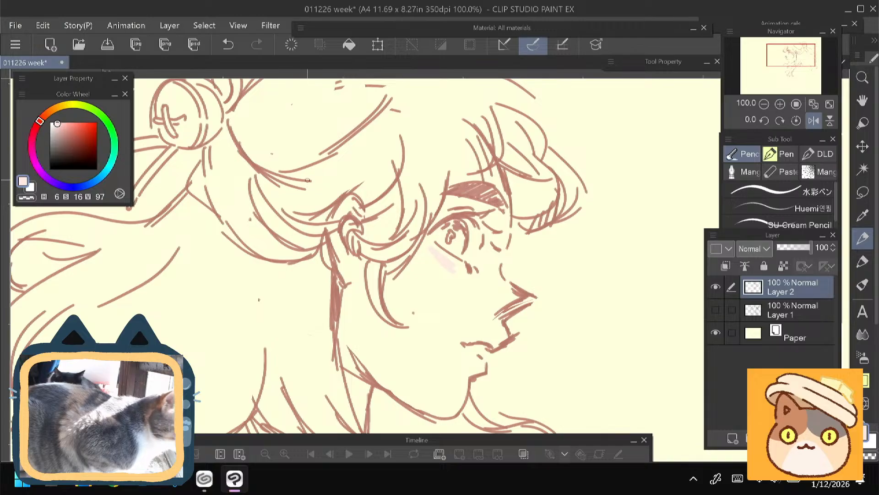
{"action": "key", "text": "ctrl+z"}
- Try shading the cheek and ear with the Design pencil in pale beige tones of hue 28
{"action": "left_click", "coordinate": [51, 111]}
{"action": "left_click", "coordinate": [60, 122]}
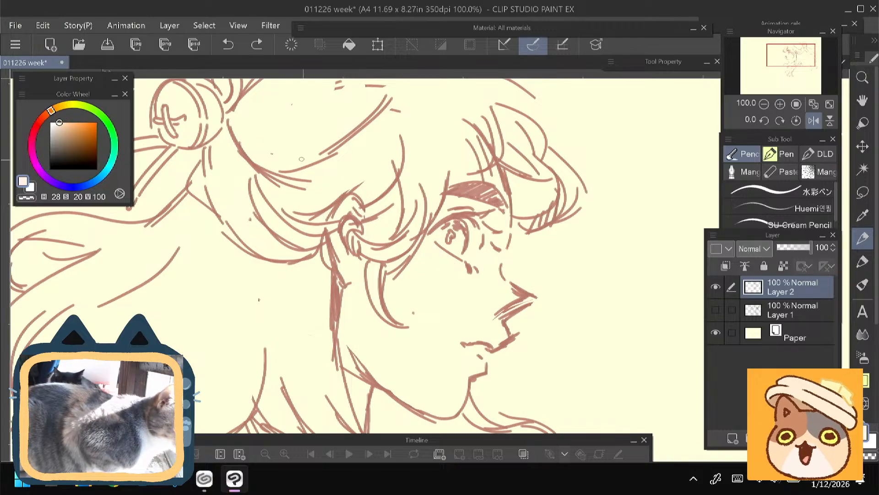
{"action": "mouse_move", "coordinate": [429, 240]}
{"action": "left_mouse_down"}
{"action": "mouse_move", "coordinate": [417, 269]}
{"action": "mouse_move", "coordinate": [423, 248]}
{"action": "mouse_move", "coordinate": [435, 264]}
{"action": "mouse_move", "coordinate": [448, 261]}
{"action": "mouse_move", "coordinate": [417, 246]}
{"action": "mouse_move", "coordinate": [451, 293]}
{"action": "mouse_move", "coordinate": [423, 257]}
{"action": "mouse_move", "coordinate": [403, 288]}
{"action": "mouse_move", "coordinate": [388, 288]}
{"action": "mouse_move", "coordinate": [417, 306]}
{"action": "left_mouse_up"}
{"action": "left_click", "coordinate": [55, 127]}
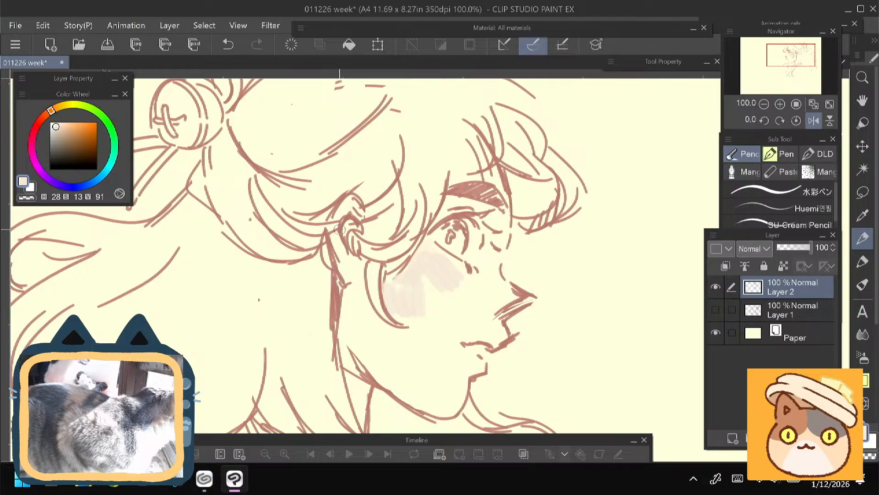
{"action": "left_click_drag", "start_coordinate": [344, 209], "coordinate": [345, 268]}
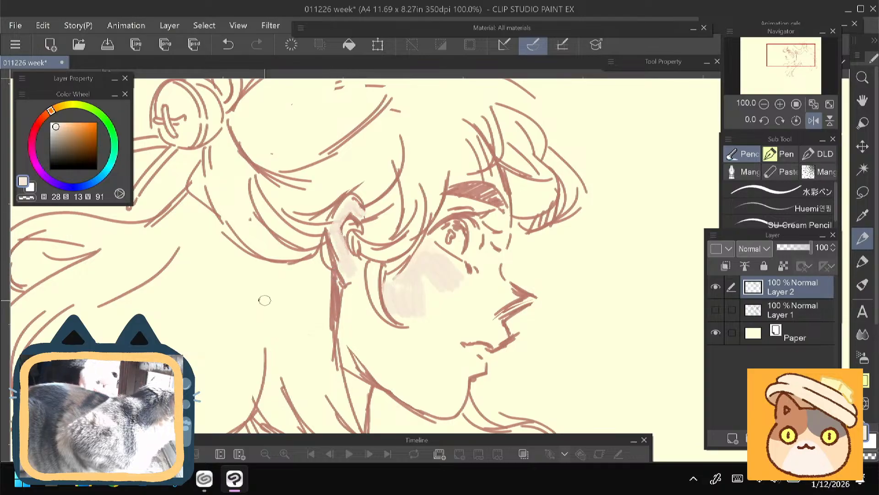
{"action": "left_click_drag", "start_coordinate": [294, 307], "coordinate": [297, 274]}
{"action": "mouse_move", "coordinate": [361, 223]}
{"action": "left_mouse_down"}
{"action": "mouse_move", "coordinate": [378, 286]}
{"action": "mouse_move", "coordinate": [346, 257]}
{"action": "left_mouse_up"}
- Undo the pale shading on the cheek and ear
{"action": "mouse_move", "coordinate": [234, 248]}
{"action": "left_mouse_down"}
{"action": "mouse_move", "coordinate": [257, 280]}
{"action": "mouse_move", "coordinate": [246, 252]}
{"action": "left_mouse_up"}
{"action": "key", "text": "ctrl+z"}
{"action": "key", "text": "ctrl+z"}
{"action": "key", "text": "ctrl+z"}
{"action": "key", "text": "ctrl+z"}
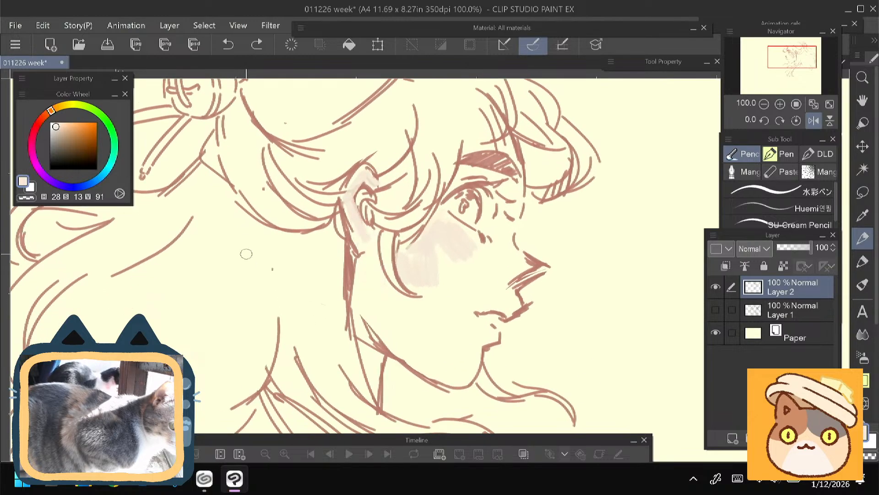
{"action": "key", "text": "ctrl+z"}
{"action": "key", "text": "ctrl+z"}
{"action": "key", "text": "ctrl+z"}
{"action": "key", "text": "ctrl+z"}
{"action": "key", "text": "ctrl+z"}
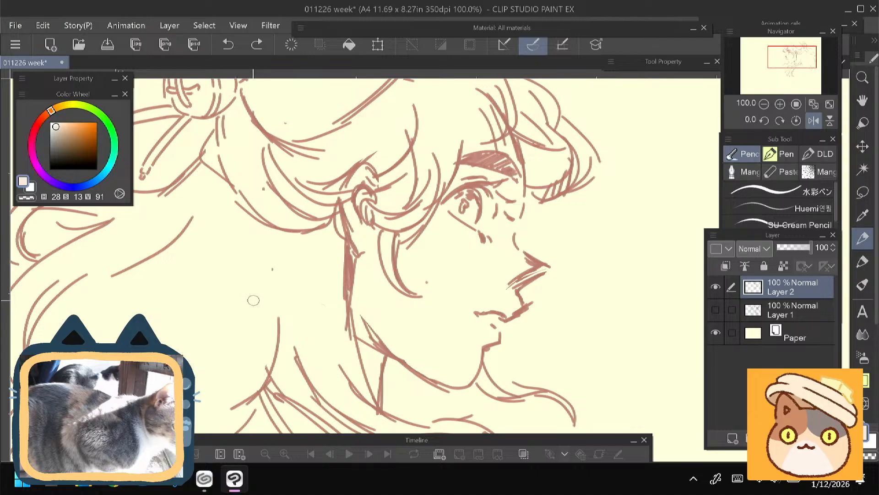
- Lock the transparent pixels of Layer 2 and fill its sketch lines with muted beige (H 28, S 24, V 77)
{"action": "left_click_drag", "start_coordinate": [247, 242], "coordinate": [255, 293]}
{"action": "left_click", "coordinate": [785, 267]}
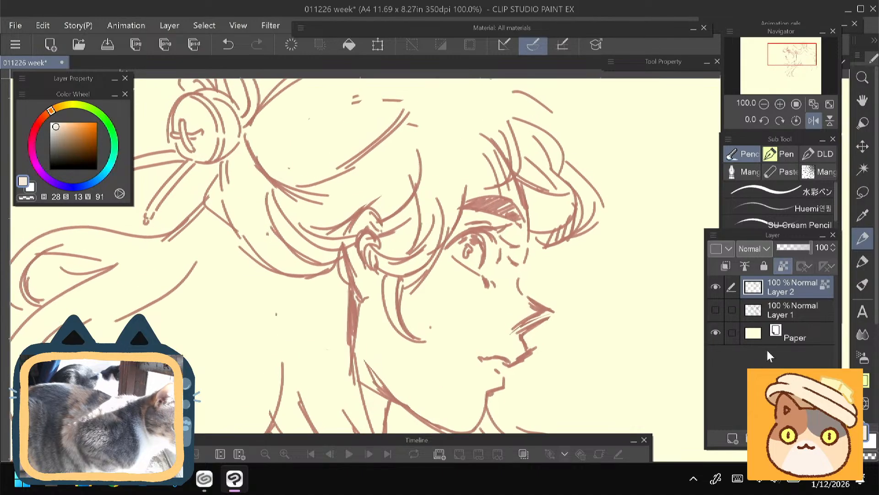
{"action": "left_click_drag", "start_coordinate": [56, 128], "coordinate": [61, 133]}
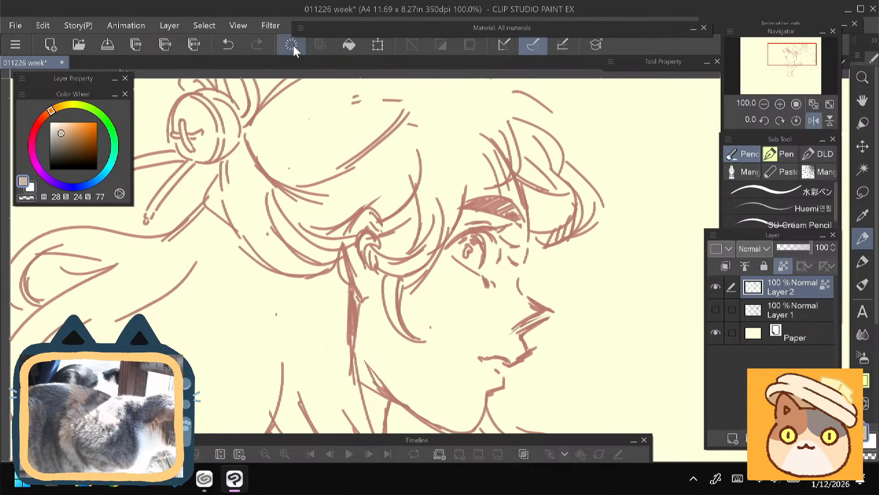
{"action": "left_click", "coordinate": [348, 46]}
- Add a new layer between Layer 1 and Layer 2, switch to the Marker tool, and try and undo a cheek stroke
{"action": "left_click", "coordinate": [786, 316]}
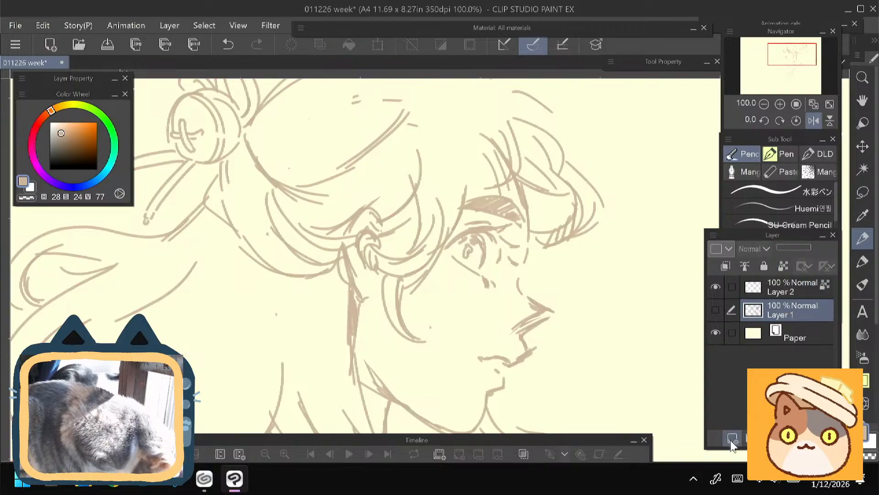
{"action": "left_click", "coordinate": [732, 438]}
{"action": "left_click", "coordinate": [862, 262]}
{"action": "left_click_drag", "start_coordinate": [458, 307], "coordinate": [452, 334]}
{"action": "key", "text": "ctrl+z"}
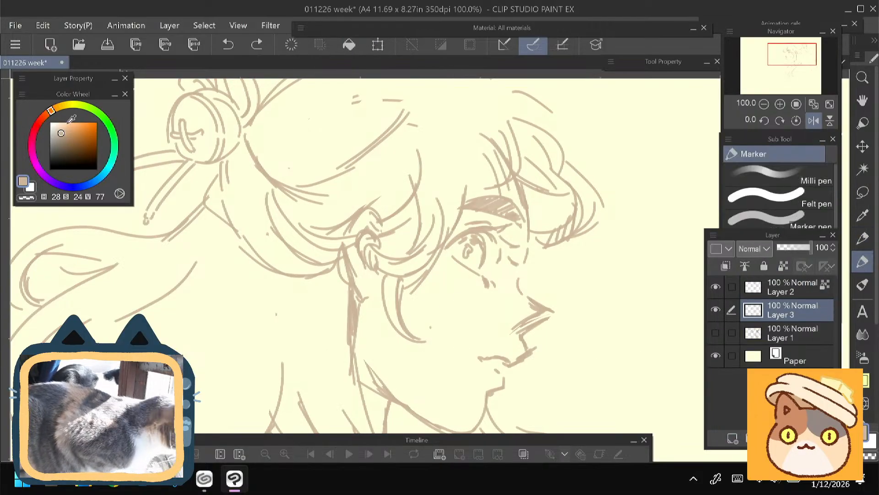
- Test a pale peach skin tone (H 34, S 23, V 92) with a marker stroke down the cheek, and lighten the colour to V 100
{"action": "left_click_drag", "start_coordinate": [60, 130], "coordinate": [56, 111]}
{"action": "left_click", "coordinate": [61, 126]}
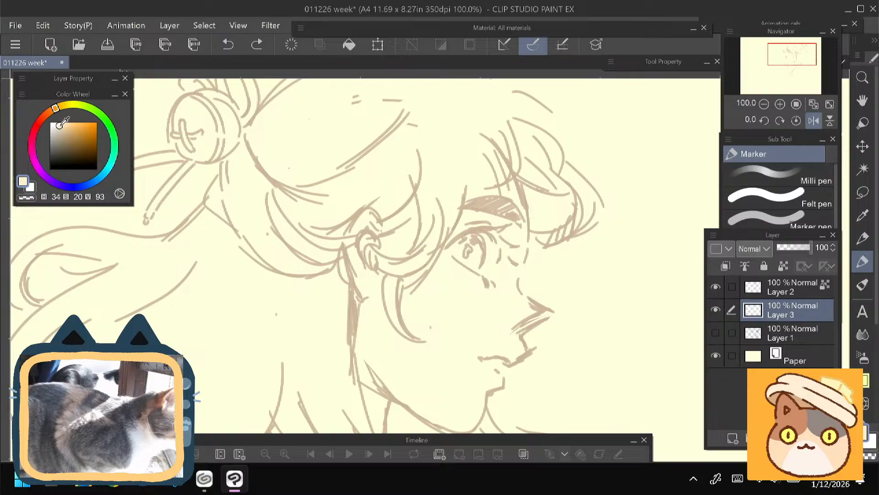
{"action": "left_click_drag", "start_coordinate": [462, 239], "coordinate": [414, 323]}
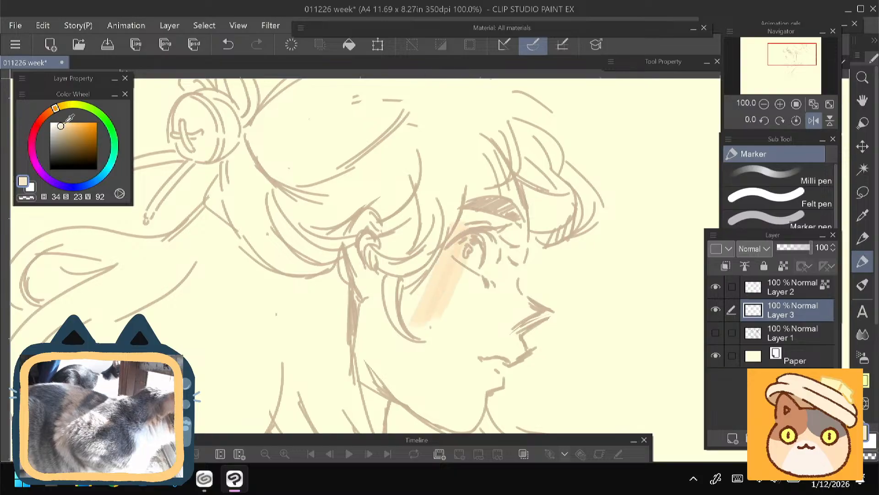
{"action": "left_click", "coordinate": [56, 122]}
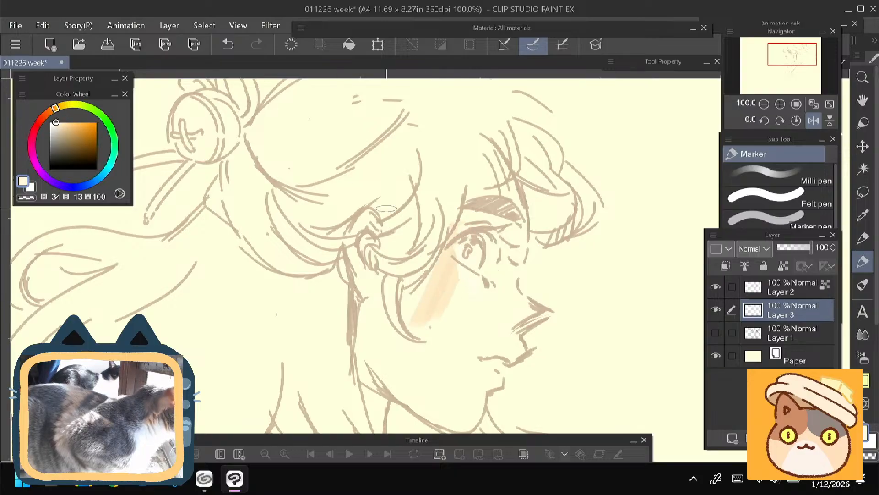
{"action": "left_click", "coordinate": [60, 122]}
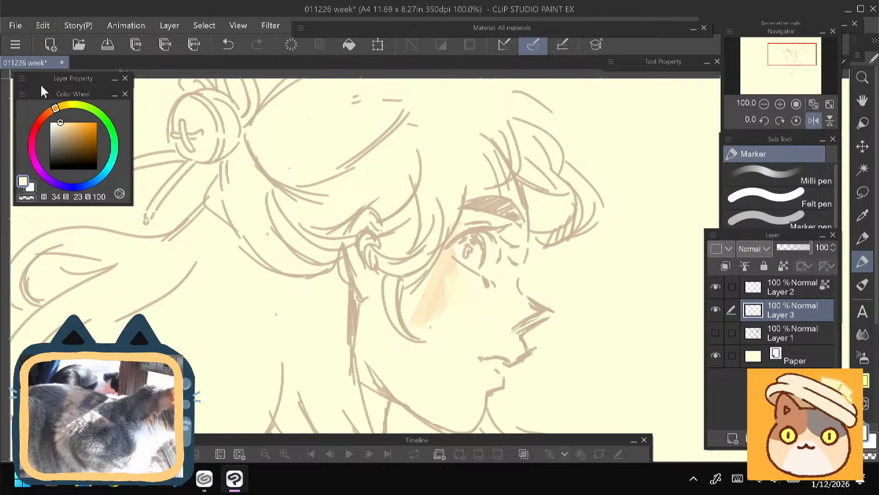
- Paint the cheek, ear, jaw and face on Layer 3 with a pale yellow skin tone (H 39, S 25, V 99)
{"action": "left_click", "coordinate": [58, 107]}
{"action": "left_click", "coordinate": [61, 123]}
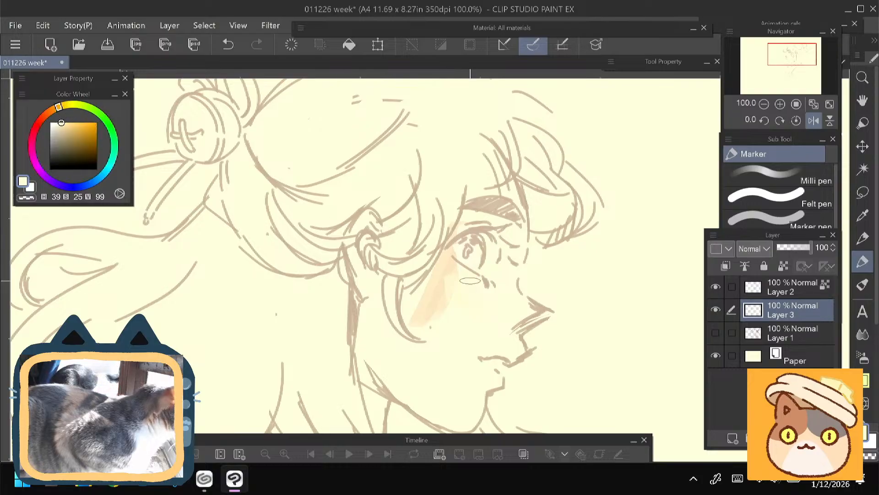
{"action": "left_click_drag", "start_coordinate": [470, 281], "coordinate": [471, 314]}
{"action": "left_click_drag", "start_coordinate": [450, 274], "coordinate": [416, 310]}
{"action": "left_click_drag", "start_coordinate": [368, 292], "coordinate": [364, 255]}
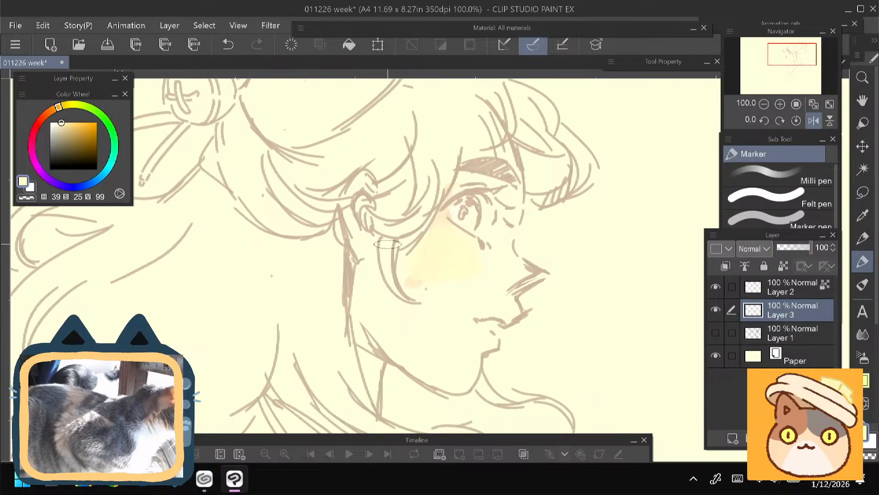
{"action": "mouse_move", "coordinate": [364, 178]}
{"action": "left_mouse_down"}
{"action": "mouse_move", "coordinate": [356, 241]}
{"action": "mouse_move", "coordinate": [368, 252]}
{"action": "left_mouse_up"}
{"action": "mouse_move", "coordinate": [366, 303]}
{"action": "left_mouse_down"}
{"action": "mouse_move", "coordinate": [378, 330]}
{"action": "mouse_move", "coordinate": [453, 255]}
{"action": "mouse_move", "coordinate": [470, 312]}
{"action": "mouse_move", "coordinate": [462, 387]}
{"action": "mouse_move", "coordinate": [484, 348]}
{"action": "mouse_move", "coordinate": [479, 313]}
{"action": "mouse_move", "coordinate": [490, 274]}
{"action": "mouse_move", "coordinate": [510, 310]}
{"action": "mouse_move", "coordinate": [503, 249]}
{"action": "left_mouse_up"}
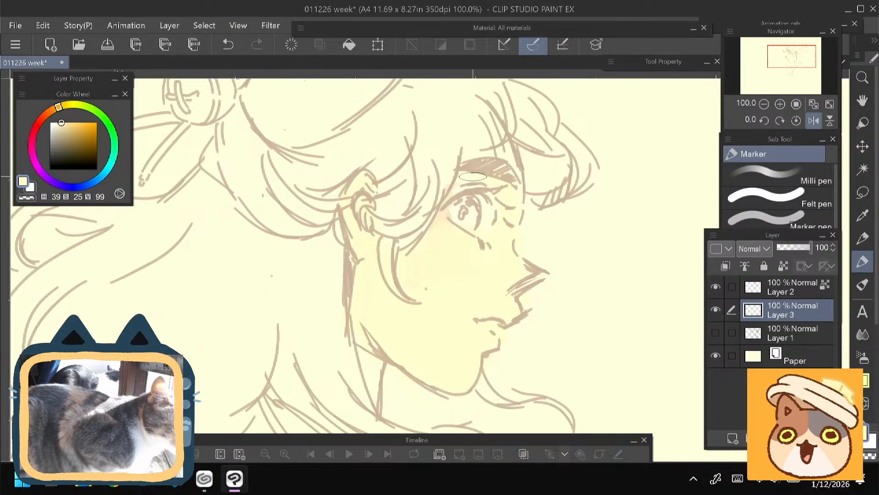
- Extend the pale yellow skin tone over the neck below the jaw and the forehead beneath the fringe
{"action": "left_click_drag", "start_coordinate": [308, 259], "coordinate": [323, 178]}
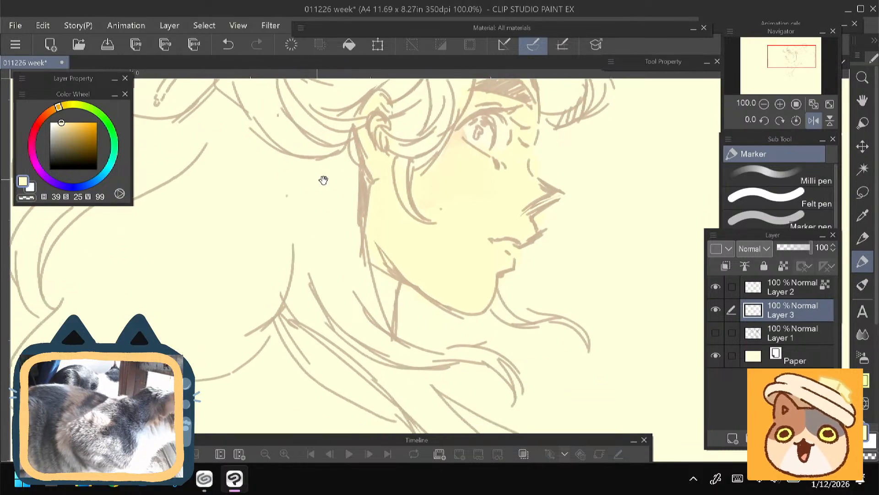
{"action": "left_click_drag", "start_coordinate": [377, 279], "coordinate": [398, 339]}
{"action": "mouse_move", "coordinate": [272, 221]}
{"action": "left_mouse_down"}
{"action": "mouse_move", "coordinate": [244, 301]}
{"action": "mouse_move", "coordinate": [238, 269]}
{"action": "mouse_move", "coordinate": [238, 277]}
{"action": "left_mouse_up"}
{"action": "left_click_drag", "start_coordinate": [204, 223], "coordinate": [211, 258]}
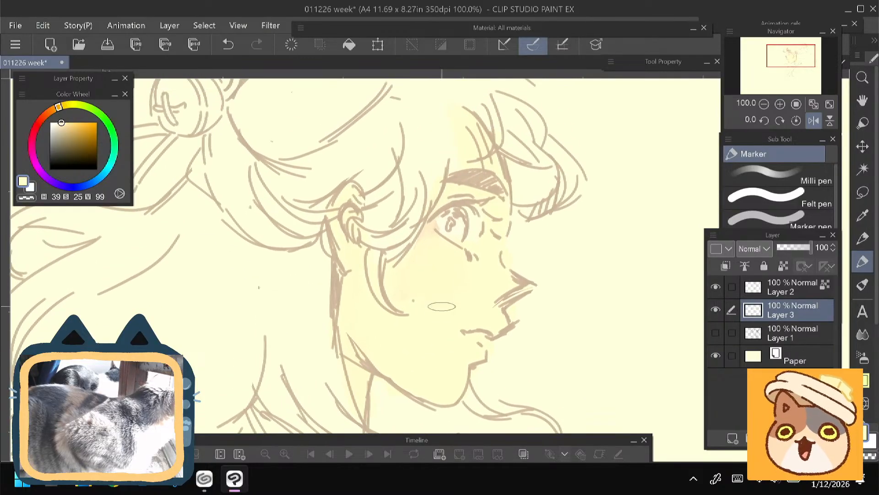
{"action": "left_click_drag", "start_coordinate": [395, 246], "coordinate": [393, 256]}
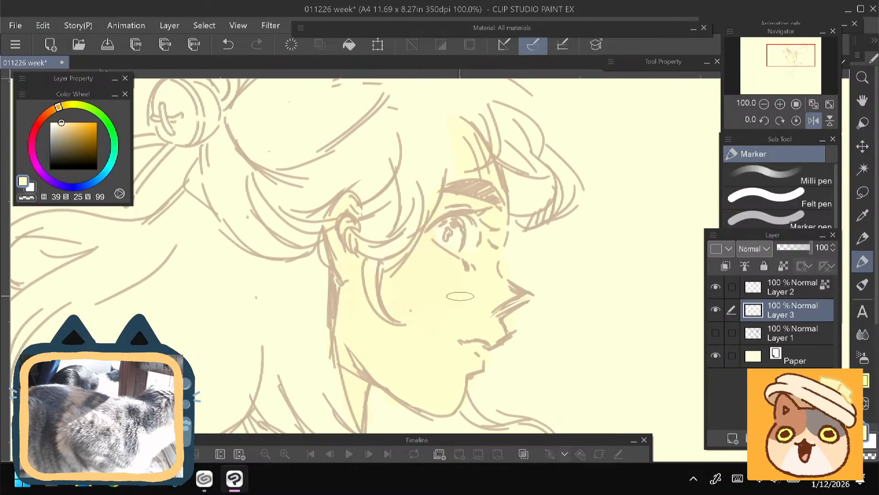
- Add a soft peach tint (H 32, S 25, V 99) across the cheek toward the nose
{"action": "left_click_drag", "start_coordinate": [495, 300], "coordinate": [524, 328]}
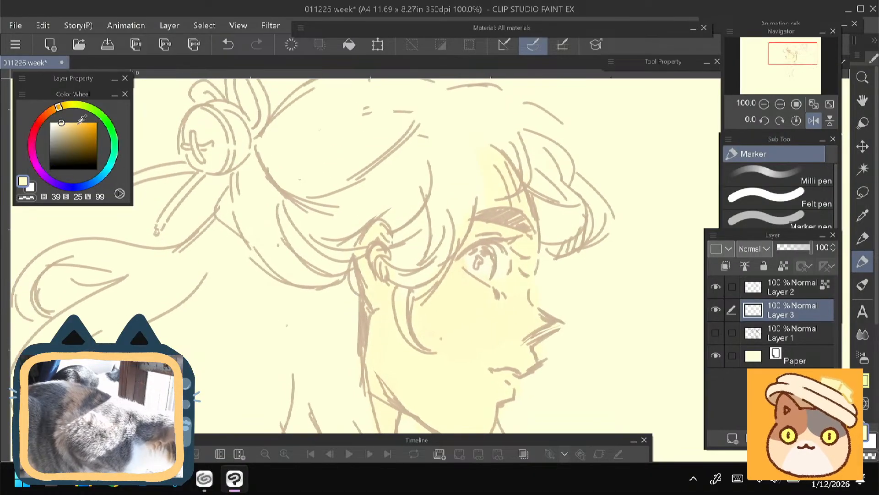
{"action": "left_click", "coordinate": [54, 109]}
{"action": "left_click_drag", "start_coordinate": [54, 109], "coordinate": [53, 109]}
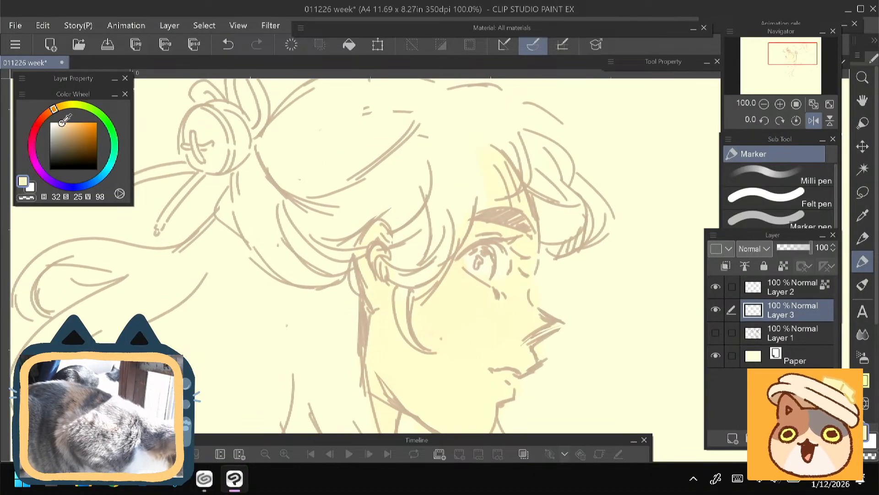
{"action": "mouse_move", "coordinate": [459, 274]}
{"action": "left_mouse_down"}
{"action": "mouse_move", "coordinate": [436, 312]}
{"action": "mouse_move", "coordinate": [449, 321]}
{"action": "mouse_move", "coordinate": [462, 301]}
{"action": "mouse_move", "coordinate": [472, 326]}
{"action": "mouse_move", "coordinate": [482, 324]}
{"action": "mouse_move", "coordinate": [435, 308]}
{"action": "mouse_move", "coordinate": [467, 287]}
{"action": "left_mouse_up"}
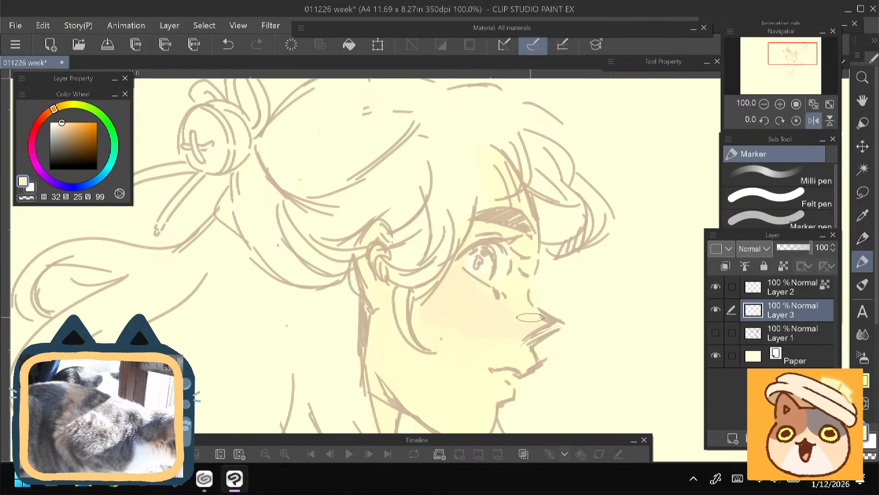
{"action": "mouse_move", "coordinate": [329, 291]}
{"action": "left_mouse_down"}
{"action": "mouse_move", "coordinate": [328, 263]}
{"action": "mouse_move", "coordinate": [332, 288]}
{"action": "left_mouse_up"}
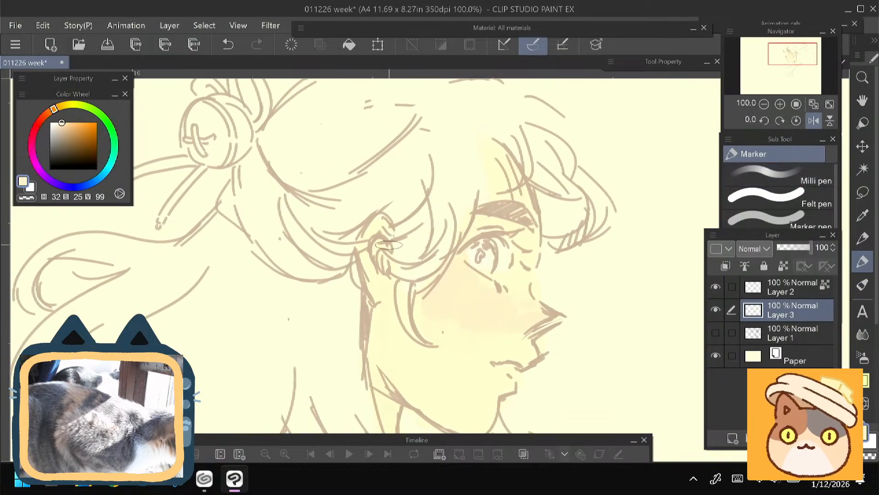
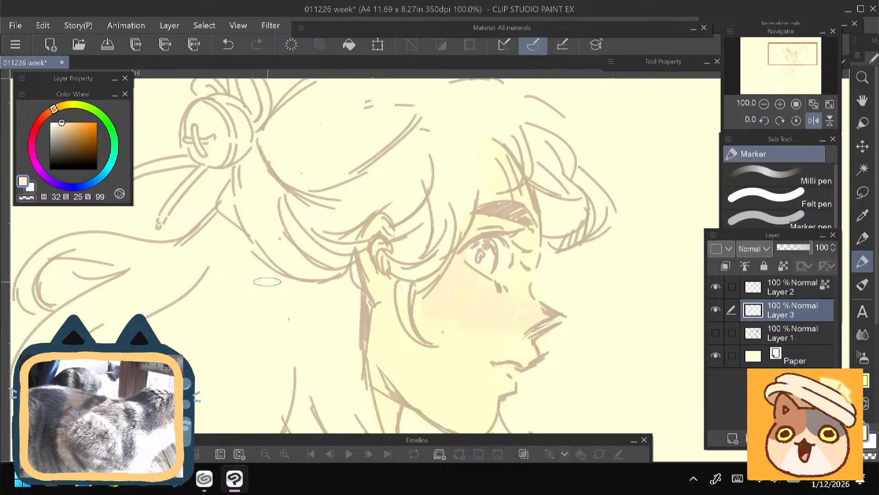
- Erase the skin colour spilling past the profile's outline around the nose, lips and chin on Layer 3
{"action": "scroll", "coordinate": [332, 264], "scroll_direction": "down", "scroll_amount": 3}
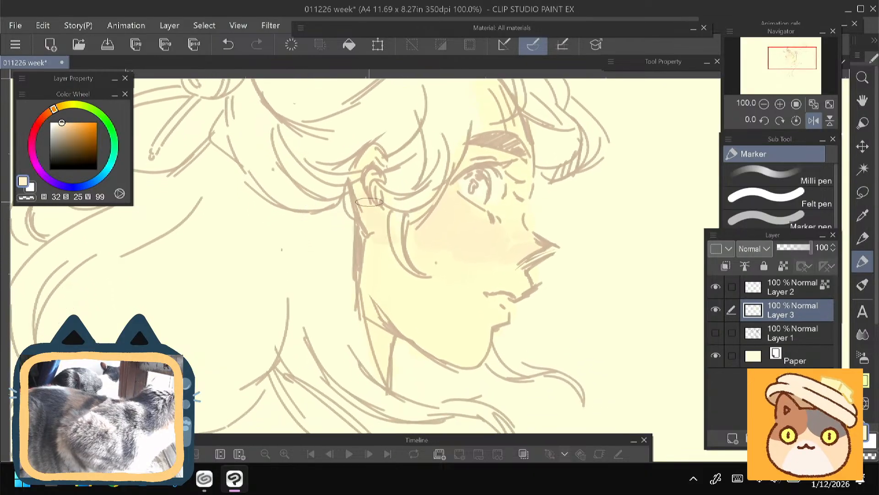
{"action": "left_click_drag", "start_coordinate": [348, 238], "coordinate": [337, 235]}
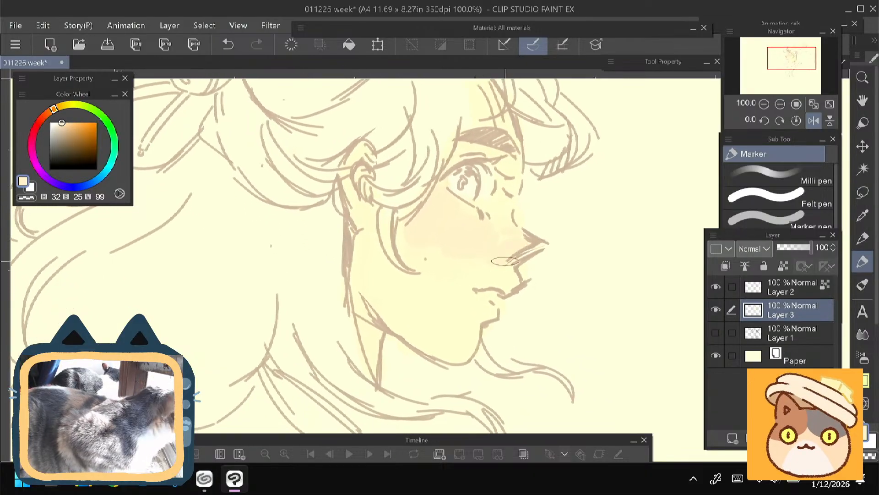
{"action": "left_click_drag", "start_coordinate": [405, 224], "coordinate": [406, 246]}
{"action": "key", "text": "e"}
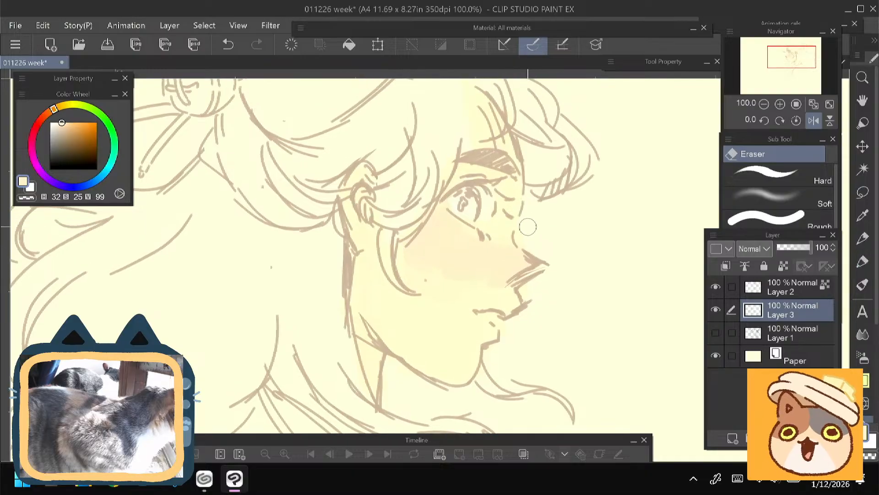
{"action": "left_click_drag", "start_coordinate": [543, 271], "coordinate": [499, 323]}
{"action": "key", "text": "p"}
{"action": "key", "text": "e"}
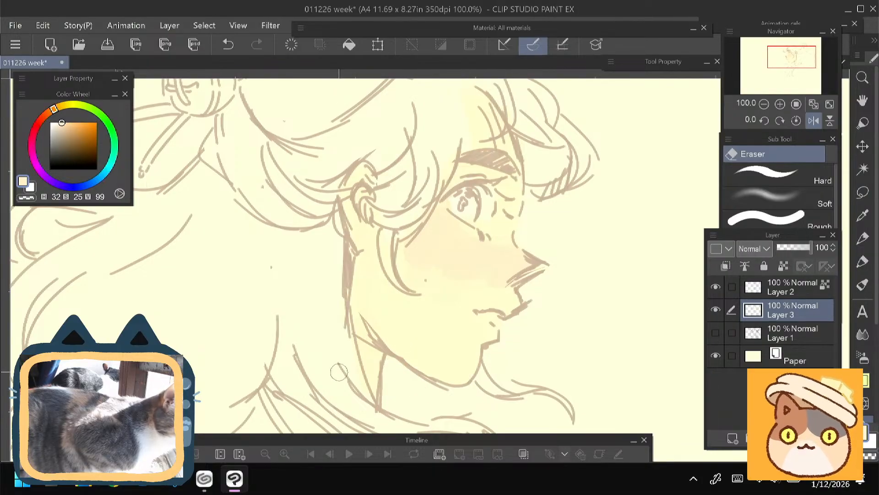
{"action": "key", "text": "p"}
{"action": "left_click_drag", "start_coordinate": [293, 267], "coordinate": [284, 305]}
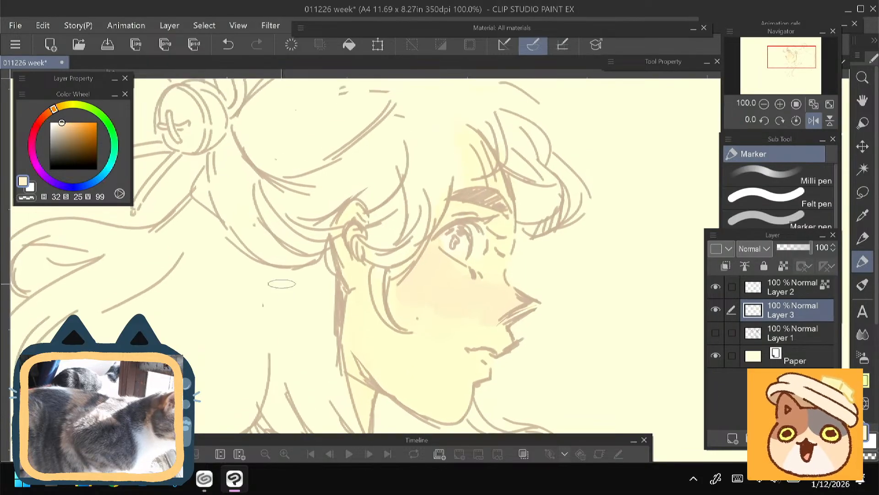
- Paint a peach blush (H 25, S 32, V 98) on the cheek and spread it toward the nose and mouth with a lighter tint (H 25, S 26, V 99)
{"action": "left_click", "coordinate": [49, 111]}
{"action": "left_click", "coordinate": [65, 123]}
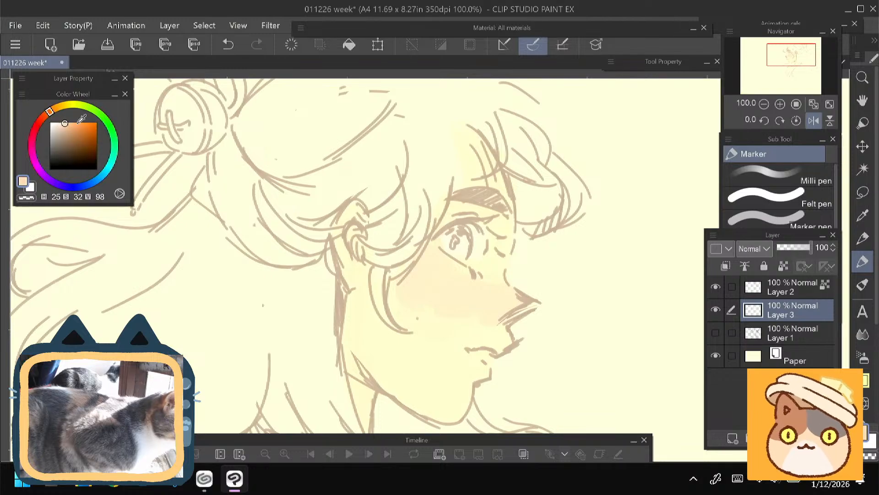
{"action": "mouse_move", "coordinate": [419, 237]}
{"action": "left_mouse_down"}
{"action": "mouse_move", "coordinate": [415, 271]}
{"action": "mouse_move", "coordinate": [432, 285]}
{"action": "left_mouse_up"}
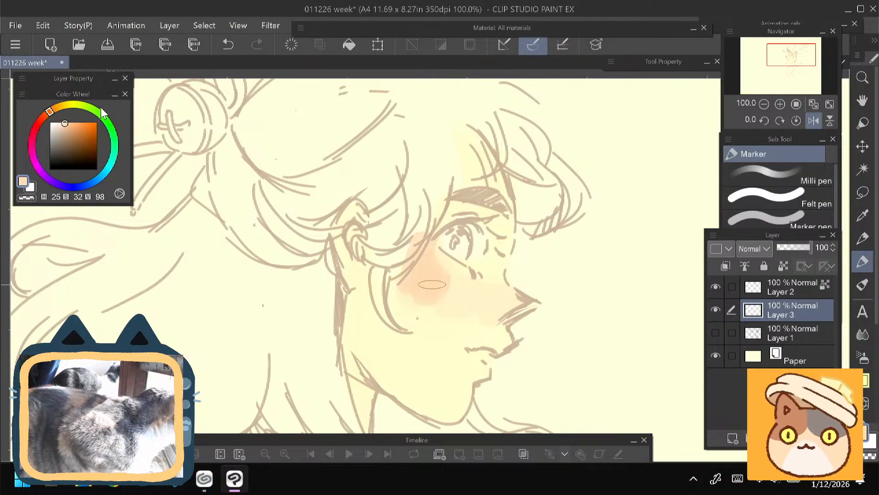
{"action": "left_click", "coordinate": [62, 123]}
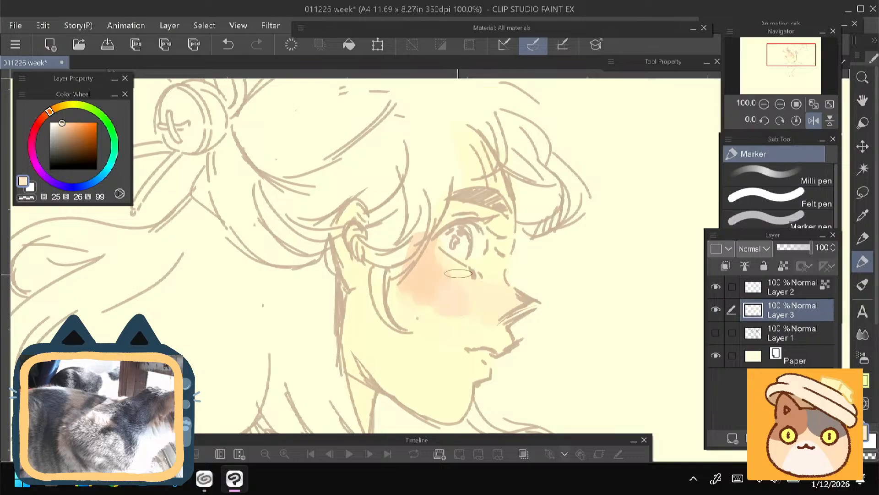
{"action": "scroll", "coordinate": [476, 285], "scroll_direction": "down", "scroll_amount": 2}
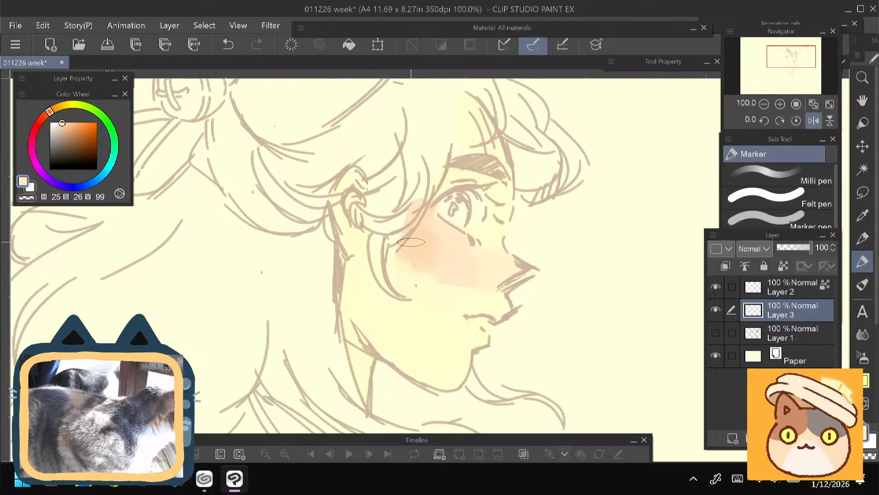
{"action": "mouse_move", "coordinate": [404, 258]}
{"action": "left_mouse_down"}
{"action": "mouse_move", "coordinate": [434, 303]}
{"action": "mouse_move", "coordinate": [468, 285]}
{"action": "left_mouse_up"}
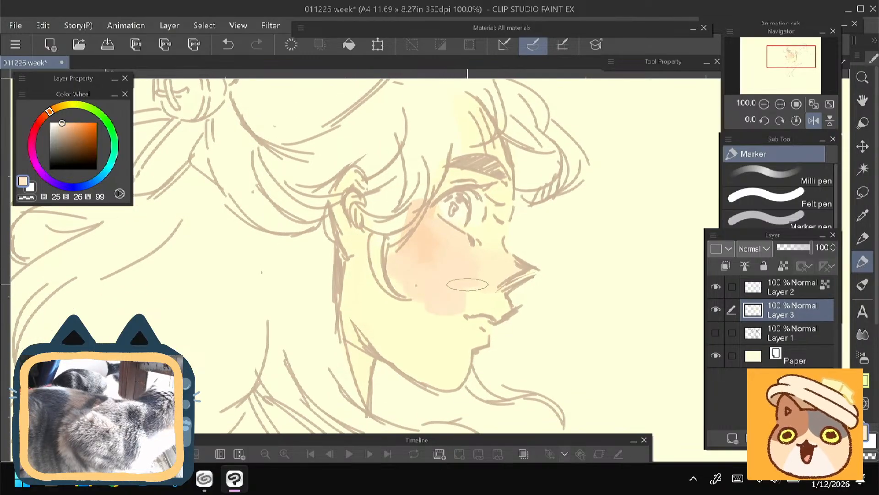
- Blend the blush into the lower cheek and jaw with light yellowish peach tones (H 34, S 24, V 100 and H 41, S 22, V 100)
{"action": "left_click_drag", "start_coordinate": [373, 267], "coordinate": [379, 286]}
{"action": "left_click", "coordinate": [496, 288], "text": "alt"}
{"action": "mouse_move", "coordinate": [496, 301]}
{"action": "left_mouse_down"}
{"action": "mouse_move", "coordinate": [494, 325]}
{"action": "mouse_move", "coordinate": [446, 337]}
{"action": "left_mouse_up"}
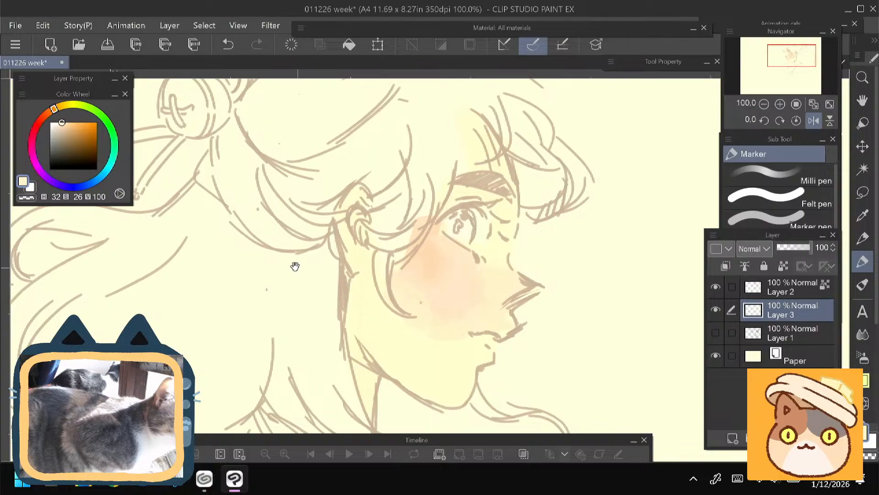
{"action": "left_click_drag", "start_coordinate": [283, 265], "coordinate": [285, 274]}
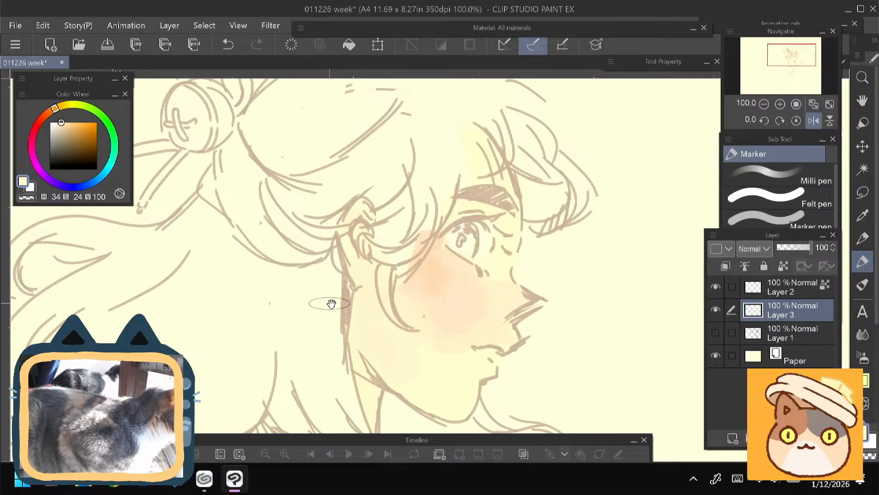
{"action": "left_click_drag", "start_coordinate": [332, 303], "coordinate": [297, 239]}
{"action": "mouse_move", "coordinate": [345, 285]}
{"action": "left_mouse_down"}
{"action": "mouse_move", "coordinate": [371, 317]}
{"action": "mouse_move", "coordinate": [394, 302]}
{"action": "mouse_move", "coordinate": [420, 341]}
{"action": "left_mouse_up"}
{"action": "left_click", "coordinate": [419, 313], "text": "alt"}
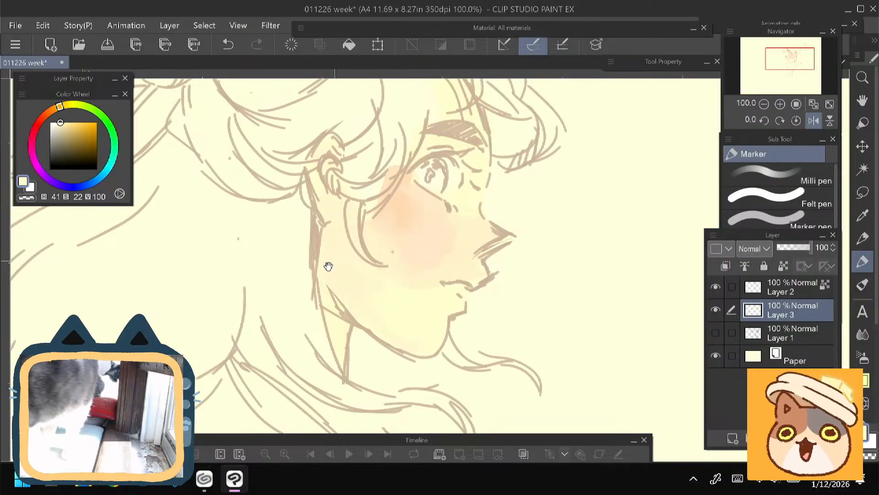
{"action": "left_click_drag", "start_coordinate": [324, 261], "coordinate": [344, 326]}
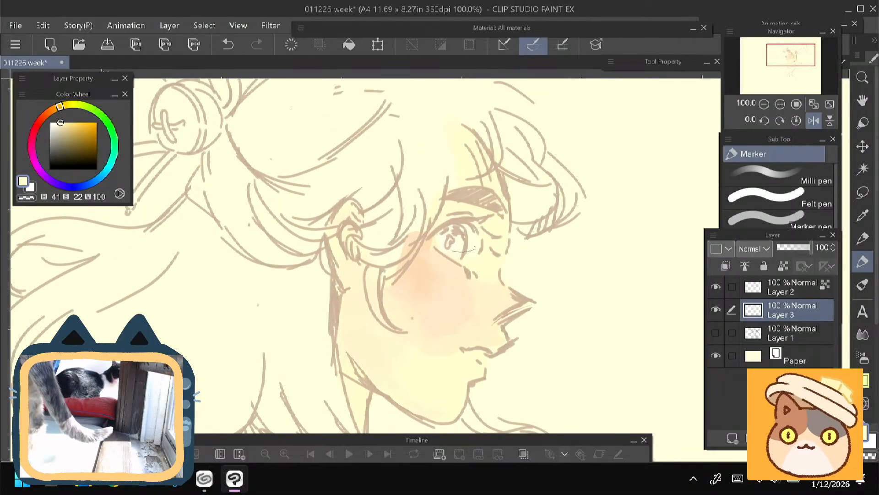
- Shade the upper eyelid, inner eye corner, underside of the nose and the ear with a warm orange (H 28, S 37, V 100)
{"action": "left_click", "coordinate": [51, 109]}
{"action": "left_click", "coordinate": [68, 123]}
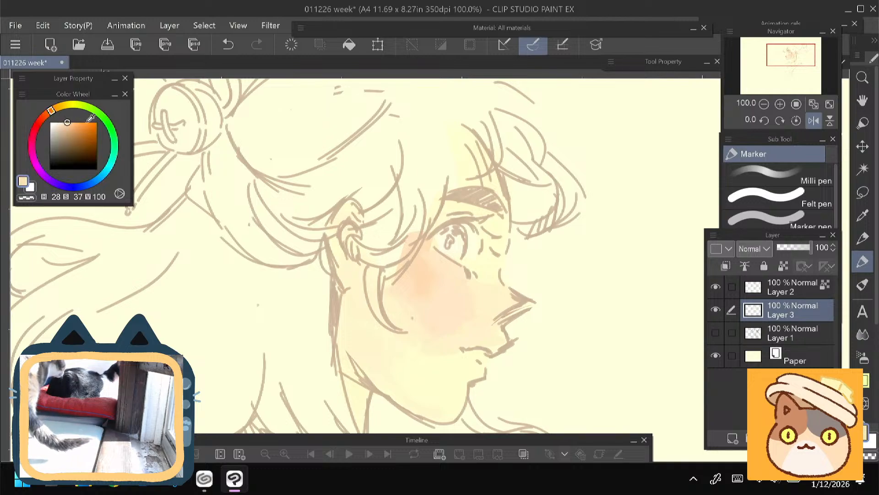
{"action": "left_click", "coordinate": [487, 224]}
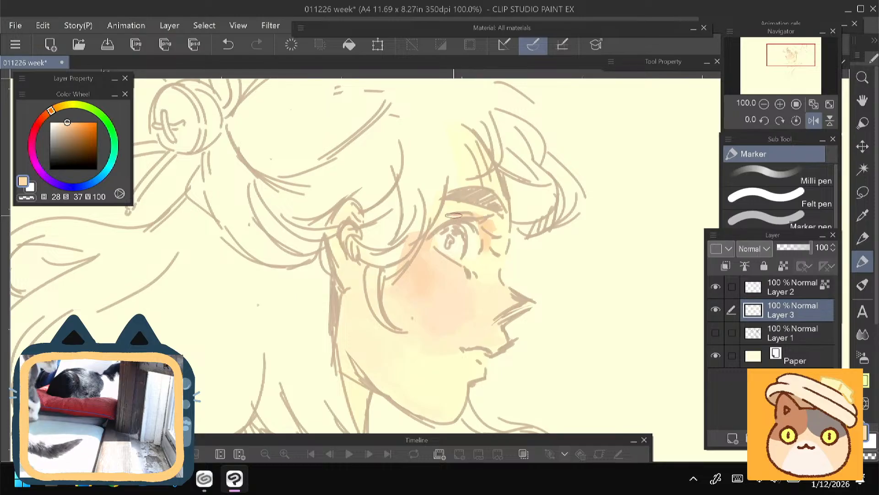
{"action": "left_click_drag", "start_coordinate": [453, 216], "coordinate": [491, 220]}
{"action": "mouse_move", "coordinate": [394, 258]}
{"action": "left_mouse_down"}
{"action": "mouse_move", "coordinate": [387, 246]}
{"action": "mouse_move", "coordinate": [390, 261]}
{"action": "left_mouse_up"}
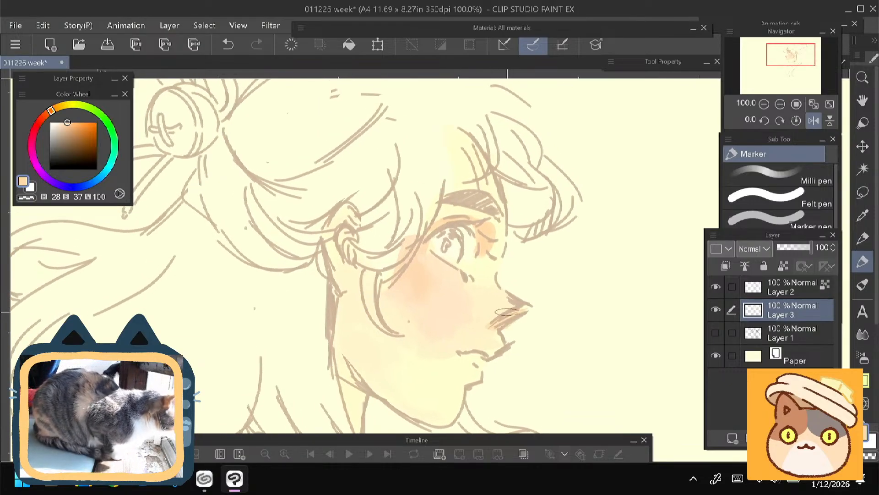
{"action": "mouse_move", "coordinate": [275, 260]}
{"action": "left_mouse_down"}
{"action": "mouse_move", "coordinate": [257, 255]}
{"action": "mouse_move", "coordinate": [284, 252]}
{"action": "left_mouse_up"}
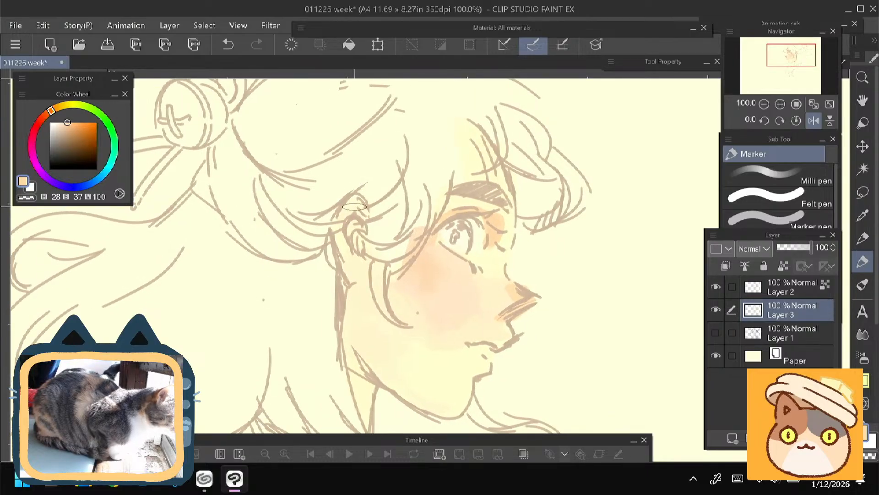
{"action": "left_click_drag", "start_coordinate": [337, 221], "coordinate": [344, 271]}
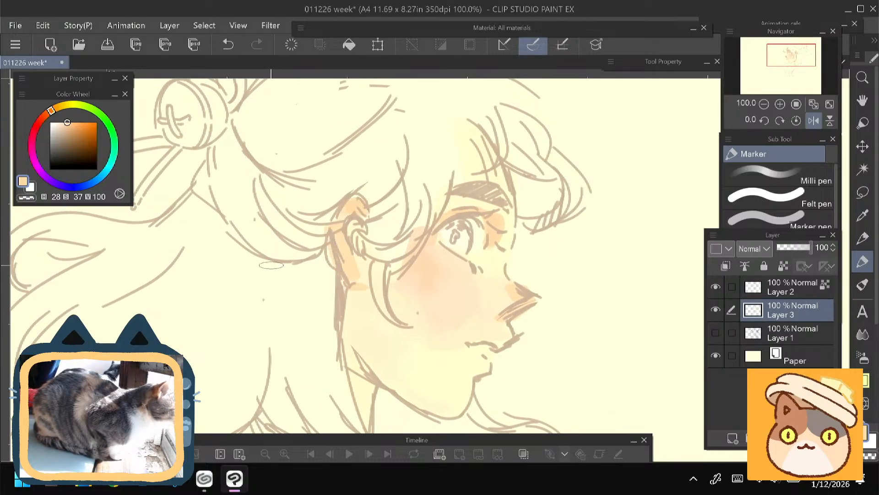
- Flip the canvas view horizontally and block in hair above the forehead with taupe tones (H 28, S 22, V 77 and H 28, S 17, V 88)
{"action": "left_click_drag", "start_coordinate": [214, 284], "coordinate": [202, 269]}
{"action": "left_click", "coordinate": [814, 121]}
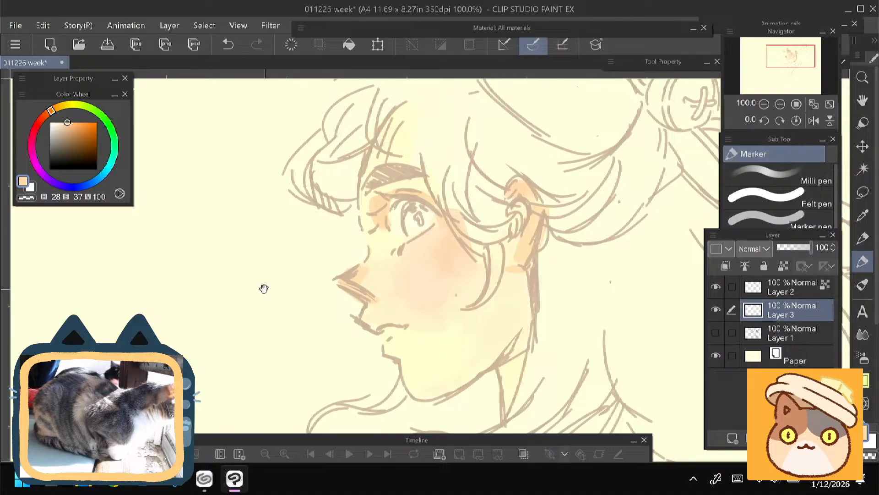
{"action": "mouse_move", "coordinate": [264, 288]}
{"action": "left_mouse_down"}
{"action": "mouse_move", "coordinate": [234, 316]}
{"action": "mouse_move", "coordinate": [229, 339]}
{"action": "left_mouse_up"}
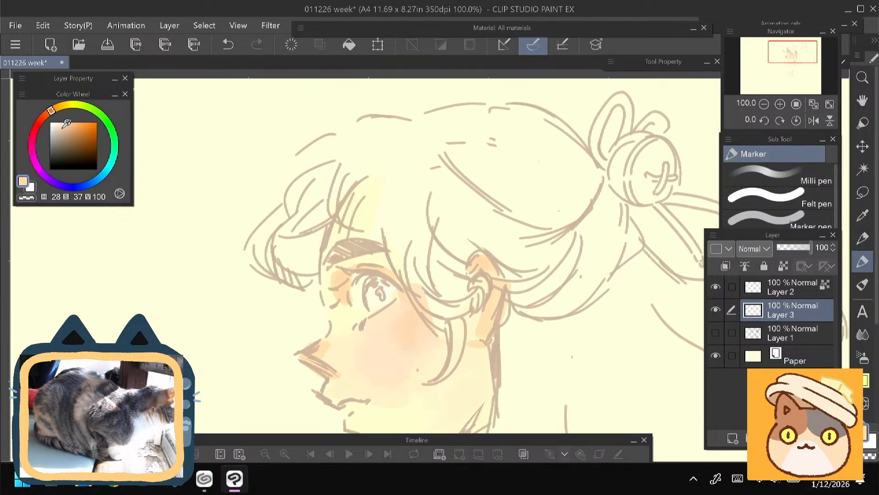
{"action": "left_click_drag", "start_coordinate": [67, 124], "coordinate": [62, 133]}
{"action": "mouse_move", "coordinate": [371, 174]}
{"action": "left_mouse_down"}
{"action": "mouse_move", "coordinate": [388, 160]}
{"action": "mouse_move", "coordinate": [399, 219]}
{"action": "left_mouse_up"}
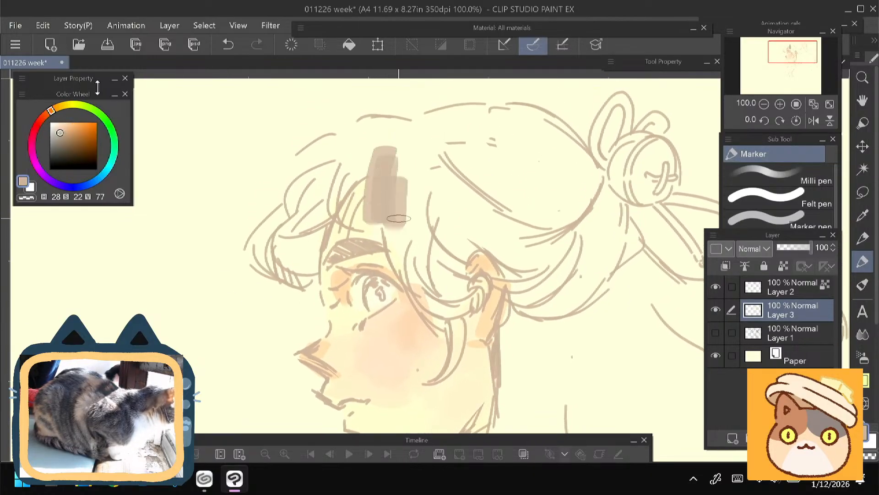
{"action": "left_click_drag", "start_coordinate": [60, 132], "coordinate": [57, 128]}
{"action": "mouse_move", "coordinate": [394, 186]}
{"action": "left_mouse_down"}
{"action": "mouse_move", "coordinate": [405, 221]}
{"action": "mouse_move", "coordinate": [393, 171]}
{"action": "mouse_move", "coordinate": [381, 188]}
{"action": "left_mouse_up"}
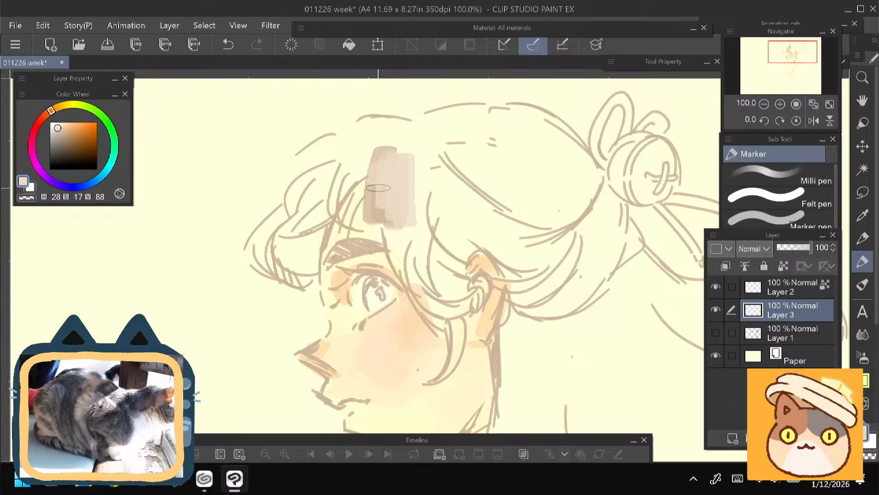
- Extend the hair colour over the upper fringe with greyer tones (H 28, S 9, V 86 and H 28, S 12, V 84)
{"action": "left_click_drag", "start_coordinate": [57, 127], "coordinate": [54, 129]}
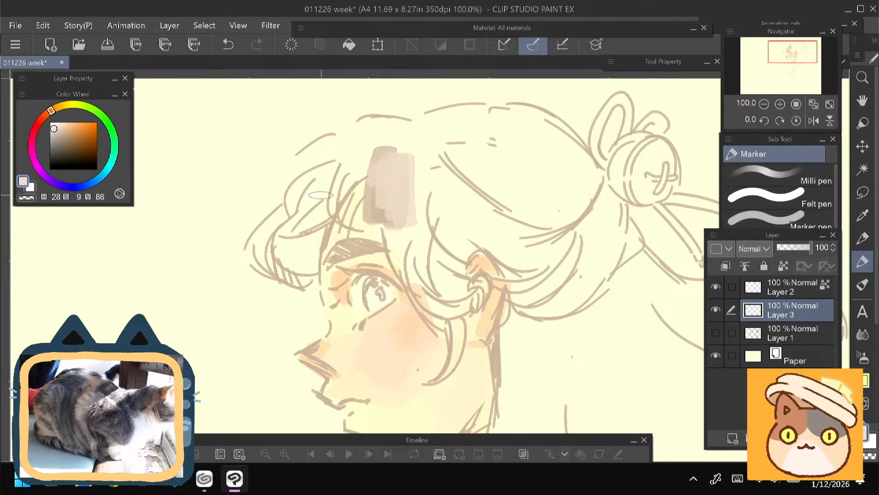
{"action": "left_click_drag", "start_coordinate": [423, 215], "coordinate": [407, 161]}
{"action": "left_click_drag", "start_coordinate": [361, 137], "coordinate": [382, 183]}
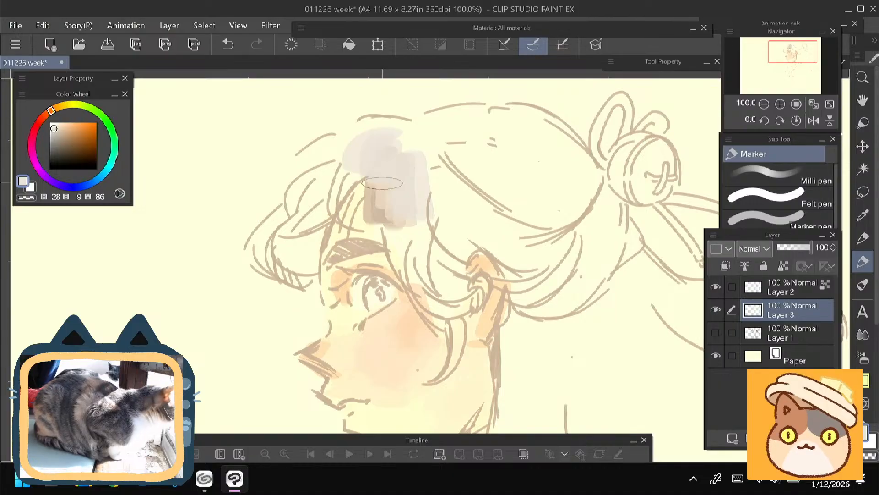
{"action": "left_click", "coordinate": [56, 130]}
{"action": "left_click_drag", "start_coordinate": [434, 162], "coordinate": [442, 223]}
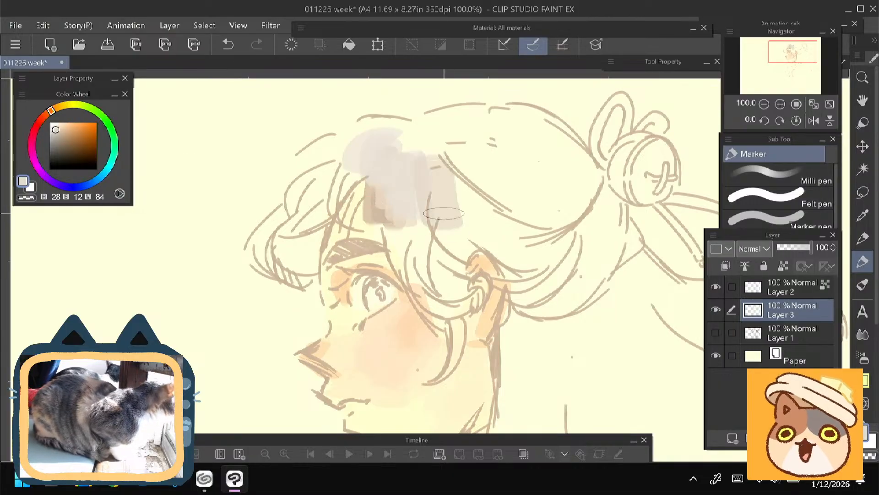
{"action": "left_click_drag", "start_coordinate": [423, 178], "coordinate": [410, 221]}
- Paint the side hair from above the temple down to the ear with darker taupe tones (H 28, S 17, V 80 and V 83)
{"action": "left_click", "coordinate": [57, 131]}
{"action": "left_click_drag", "start_coordinate": [458, 170], "coordinate": [481, 239]}
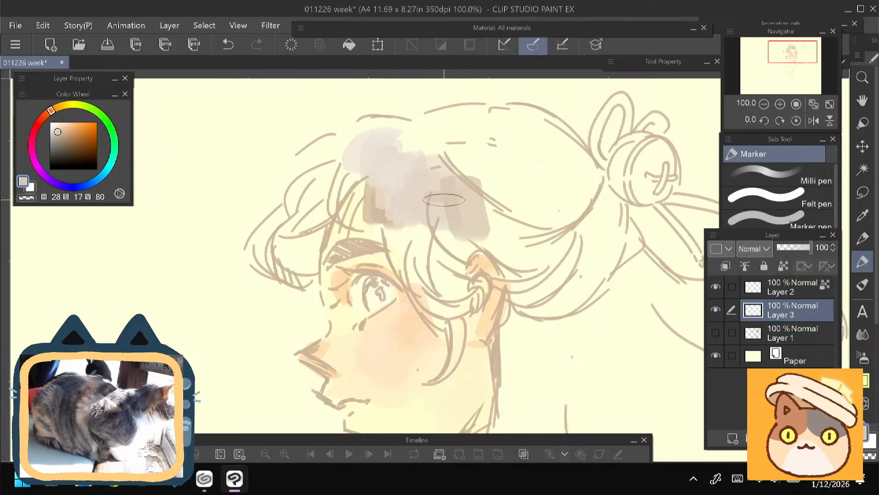
{"action": "left_click_drag", "start_coordinate": [448, 197], "coordinate": [412, 242]}
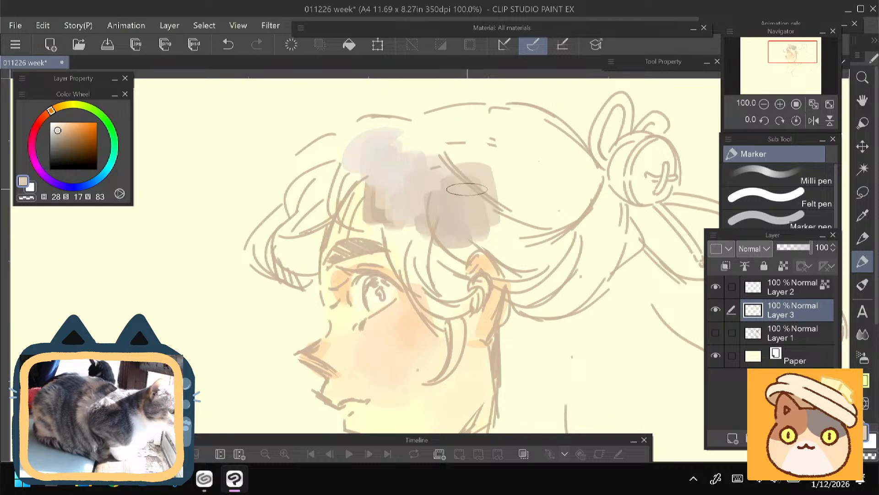
{"action": "left_click_drag", "start_coordinate": [440, 156], "coordinate": [479, 195]}
{"action": "left_click_drag", "start_coordinate": [412, 207], "coordinate": [403, 250]}
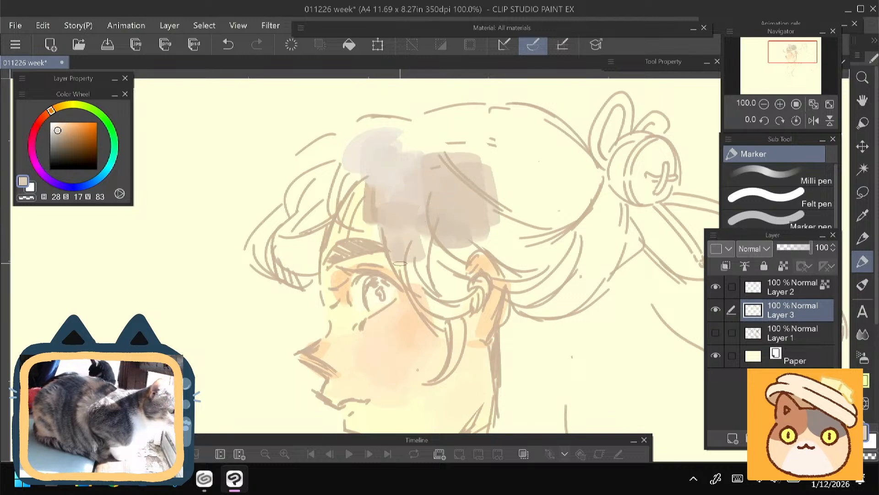
{"action": "mouse_move", "coordinate": [454, 301]}
{"action": "left_mouse_down"}
{"action": "mouse_move", "coordinate": [419, 270]}
{"action": "mouse_move", "coordinate": [438, 275]}
{"action": "mouse_move", "coordinate": [451, 261]}
{"action": "left_mouse_up"}
{"action": "mouse_move", "coordinate": [257, 288]}
{"action": "left_mouse_down"}
{"action": "mouse_move", "coordinate": [239, 206]}
{"action": "mouse_move", "coordinate": [247, 263]}
{"action": "mouse_move", "coordinate": [268, 312]}
{"action": "left_mouse_up"}
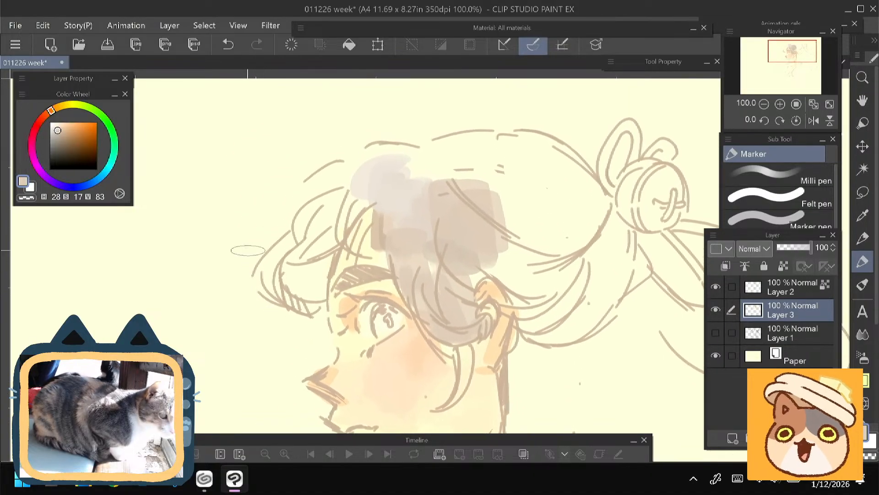
- Lighten the front of the fringe above the forehead with a pale cream colour (H 47, S 15, V 93)
{"action": "left_click", "coordinate": [65, 106]}
{"action": "left_click", "coordinate": [56, 125]}
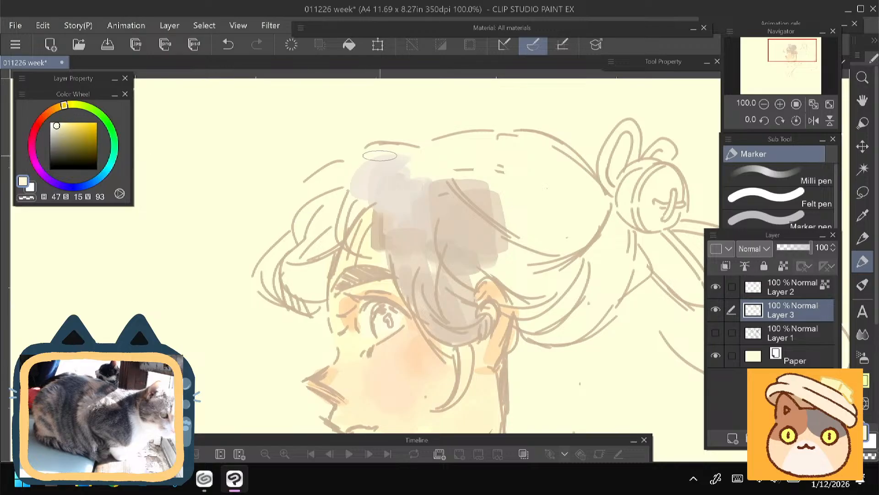
{"action": "mouse_move", "coordinate": [380, 156]}
{"action": "left_mouse_down"}
{"action": "mouse_move", "coordinate": [360, 167]}
{"action": "mouse_move", "coordinate": [372, 195]}
{"action": "left_mouse_up"}
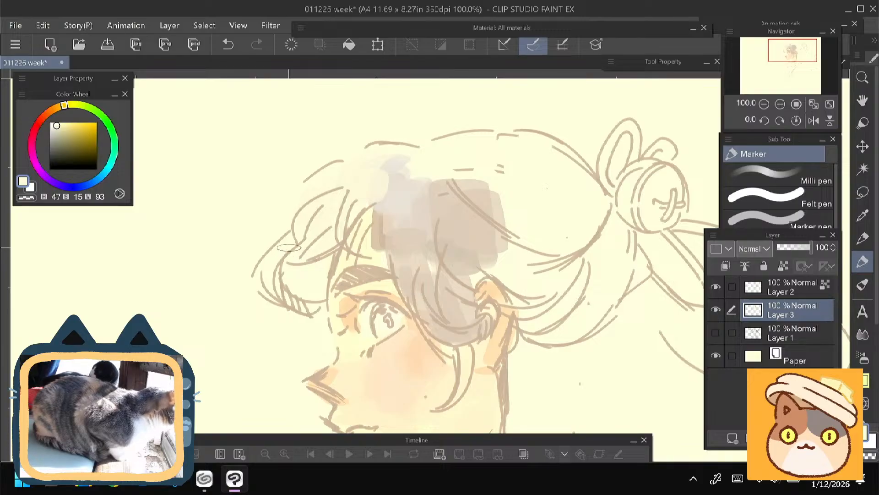
{"action": "mouse_move", "coordinate": [402, 152]}
{"action": "left_mouse_down"}
{"action": "mouse_move", "coordinate": [356, 203]}
{"action": "mouse_move", "coordinate": [365, 220]}
{"action": "left_mouse_up"}
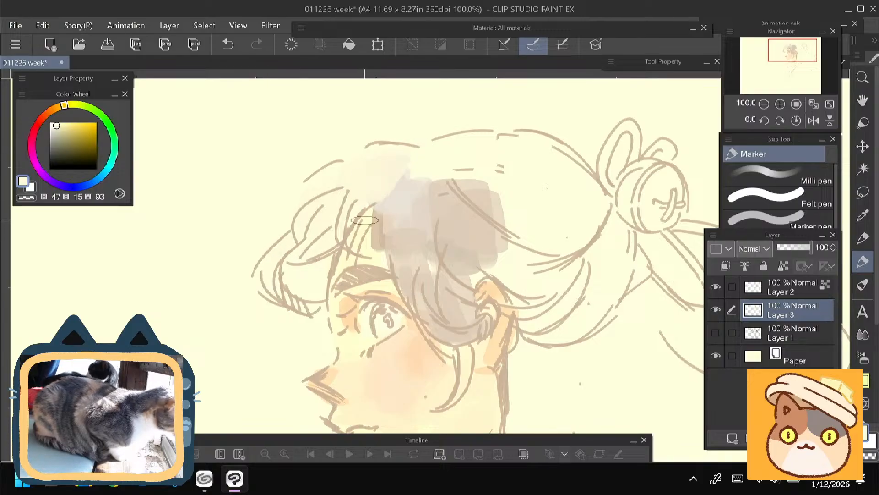
{"action": "mouse_move", "coordinate": [296, 262]}
{"action": "left_mouse_down"}
{"action": "mouse_move", "coordinate": [289, 235]}
{"action": "mouse_move", "coordinate": [278, 294]}
{"action": "left_mouse_up"}
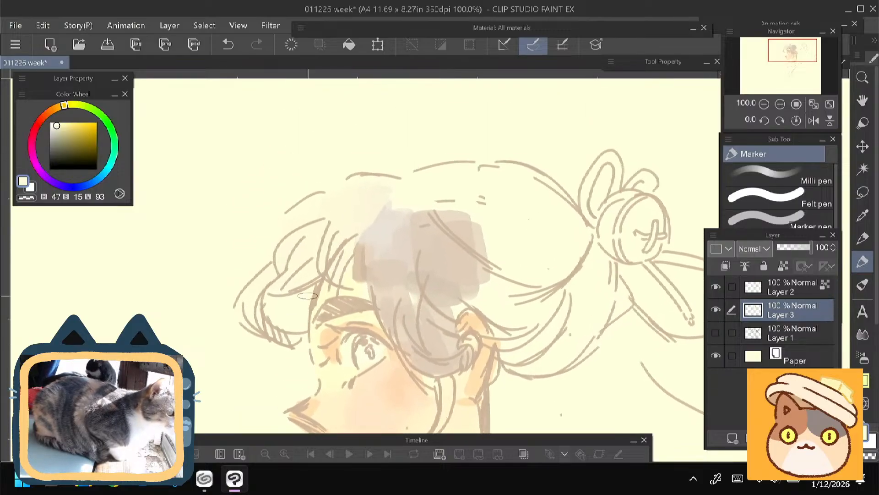
{"action": "left_click_drag", "start_coordinate": [382, 195], "coordinate": [362, 189]}
{"action": "left_click_drag", "start_coordinate": [301, 298], "coordinate": [312, 106]}
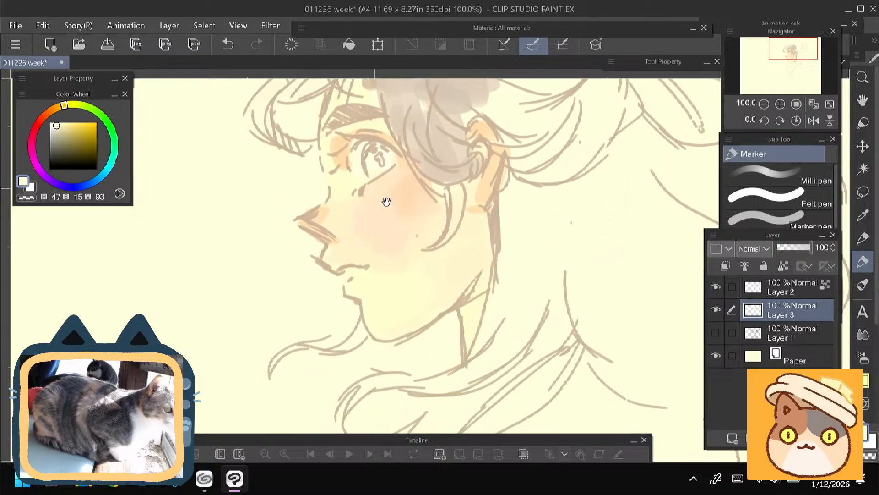
- Lighten the side hair in front of the ear and the outer fringe with pale cream strokes (H 44, S 15, V 91)
{"action": "left_click_drag", "start_coordinate": [347, 320], "coordinate": [360, 335]}
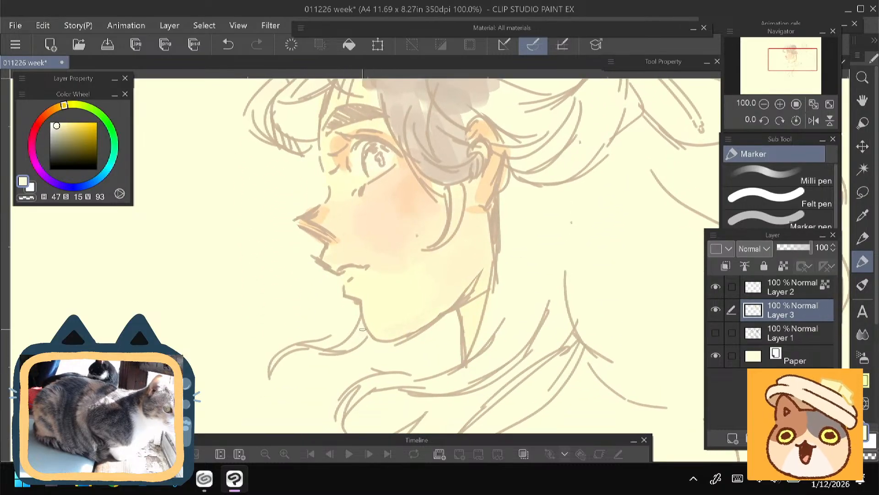
{"action": "left_click_drag", "start_coordinate": [271, 227], "coordinate": [227, 330]}
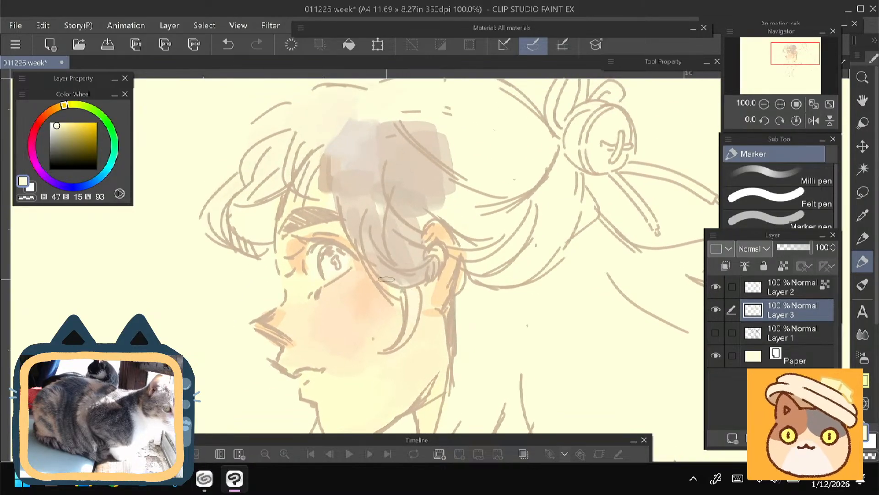
{"action": "mouse_move", "coordinate": [363, 221]}
{"action": "left_mouse_down"}
{"action": "mouse_move", "coordinate": [372, 276]}
{"action": "mouse_move", "coordinate": [339, 243]}
{"action": "mouse_move", "coordinate": [262, 217]}
{"action": "left_mouse_up"}
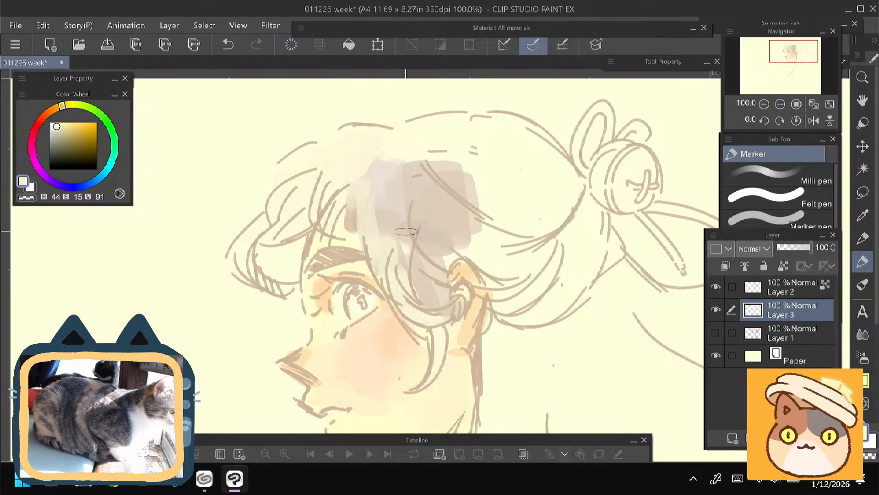
{"action": "mouse_move", "coordinate": [257, 273]}
{"action": "left_mouse_down"}
{"action": "mouse_move", "coordinate": [234, 226]}
{"action": "mouse_move", "coordinate": [264, 288]}
{"action": "left_mouse_up"}
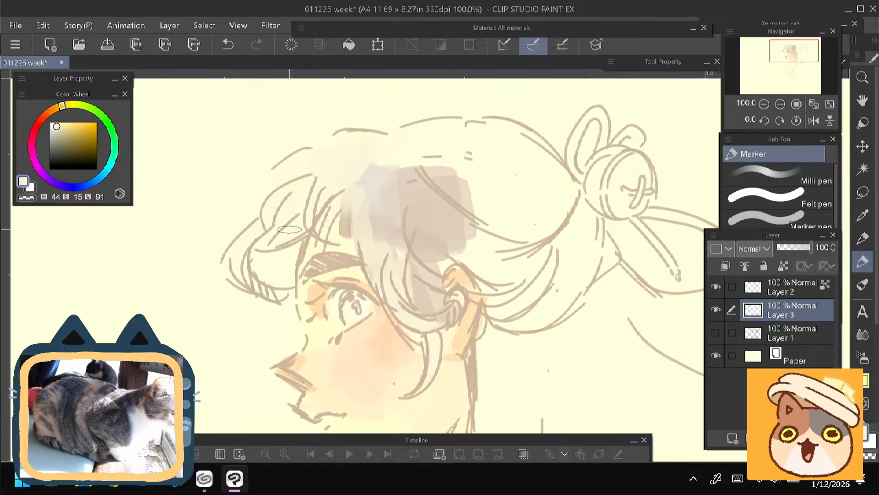
{"action": "scroll", "coordinate": [290, 229], "scroll_direction": "down", "scroll_amount": 2}
{"action": "mouse_move", "coordinate": [290, 229]}
{"action": "left_mouse_down"}
{"action": "mouse_move", "coordinate": [268, 138]}
{"action": "mouse_move", "coordinate": [271, 214]}
{"action": "left_mouse_up"}
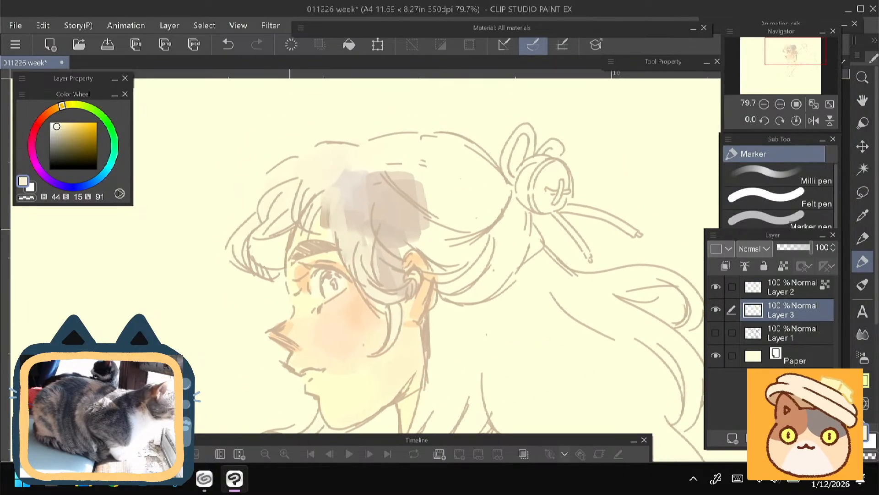
- Paint the crown and back of the head with a taupe tone (H 33, S 16, V 86)
{"action": "left_click", "coordinate": [422, 195], "text": "alt"}
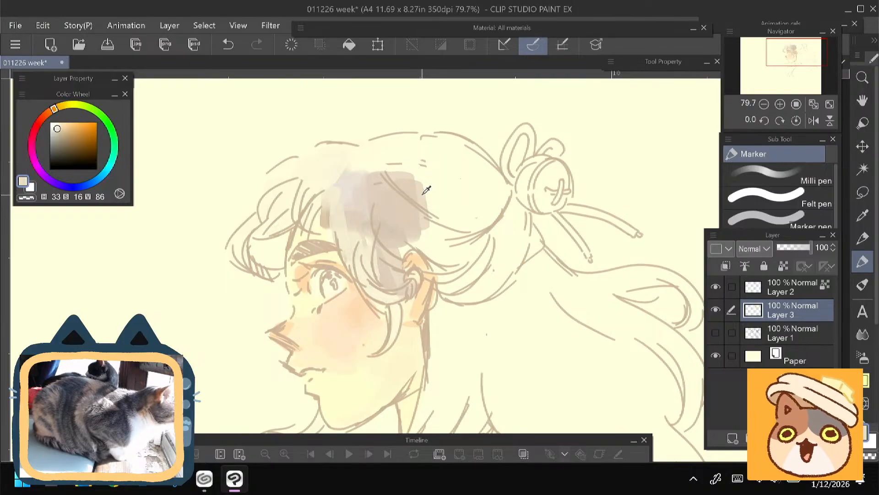
{"action": "left_click", "coordinate": [56, 126]}
{"action": "mouse_move", "coordinate": [438, 210]}
{"action": "left_mouse_down"}
{"action": "mouse_move", "coordinate": [412, 172]}
{"action": "mouse_move", "coordinate": [426, 165]}
{"action": "mouse_move", "coordinate": [412, 190]}
{"action": "left_mouse_up"}
{"action": "left_click", "coordinate": [57, 129]}
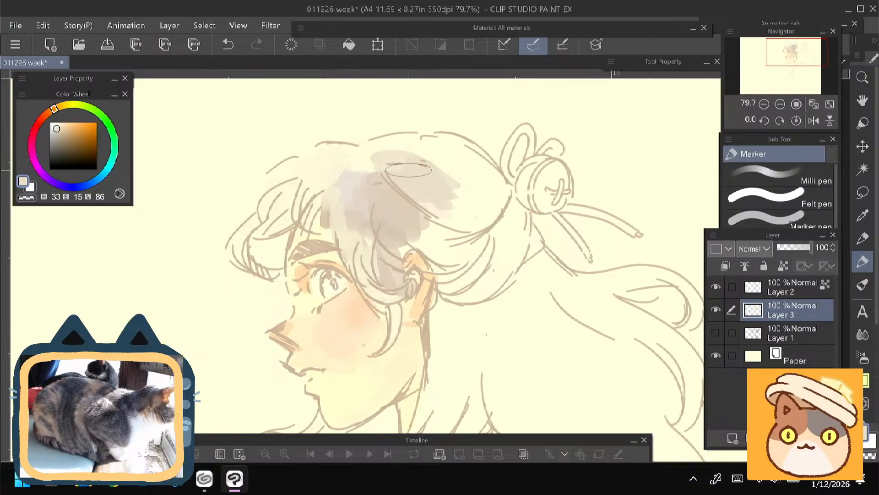
{"action": "mouse_move", "coordinate": [387, 150]}
{"action": "left_mouse_down"}
{"action": "mouse_move", "coordinate": [481, 184]}
{"action": "mouse_move", "coordinate": [463, 225]}
{"action": "mouse_move", "coordinate": [413, 245]}
{"action": "mouse_move", "coordinate": [458, 330]}
{"action": "mouse_move", "coordinate": [513, 229]}
{"action": "mouse_move", "coordinate": [527, 339]}
{"action": "left_mouse_up"}
- Extend the taupe hair colour (H 33, S 16, V 86) behind the ear and down along the neck
{"action": "left_click_drag", "start_coordinate": [325, 311], "coordinate": [342, 205]}
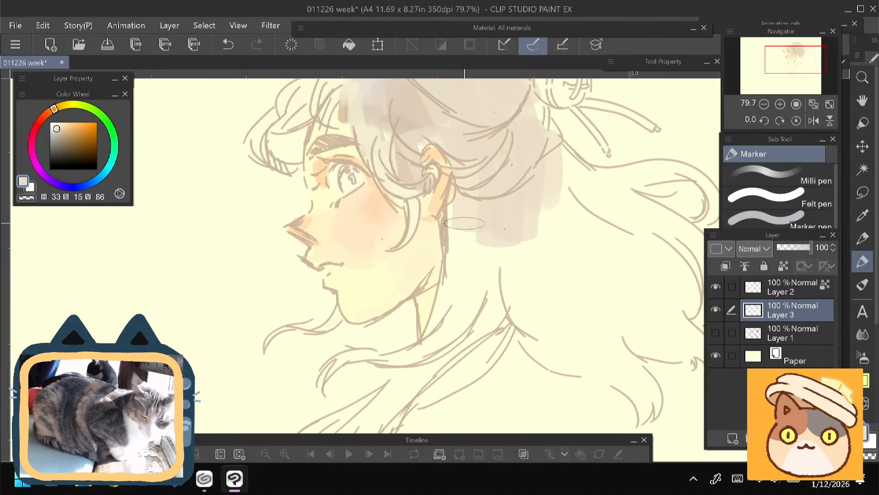
{"action": "left_click_drag", "start_coordinate": [451, 212], "coordinate": [463, 275]}
{"action": "key", "text": "ctrl+z"}
{"action": "mouse_move", "coordinate": [457, 210]}
{"action": "left_mouse_down"}
{"action": "mouse_move", "coordinate": [447, 305]}
{"action": "mouse_move", "coordinate": [495, 238]}
{"action": "mouse_move", "coordinate": [430, 357]}
{"action": "left_mouse_up"}
{"action": "left_click_drag", "start_coordinate": [306, 288], "coordinate": [356, 252]}
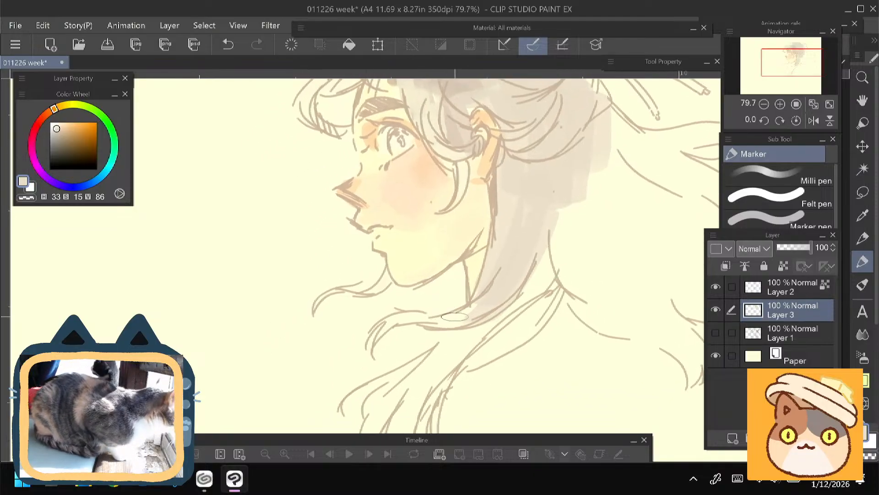
- Fill the long locks falling below the chin and in front of the shoulder with the same taupe
{"action": "left_click_drag", "start_coordinate": [328, 352], "coordinate": [348, 296]}
{"action": "mouse_move", "coordinate": [502, 271]}
{"action": "left_mouse_down"}
{"action": "mouse_move", "coordinate": [466, 295]}
{"action": "mouse_move", "coordinate": [394, 379]}
{"action": "left_mouse_up"}
{"action": "left_click_drag", "start_coordinate": [416, 407], "coordinate": [446, 323]}
{"action": "left_click_drag", "start_coordinate": [430, 405], "coordinate": [470, 294]}
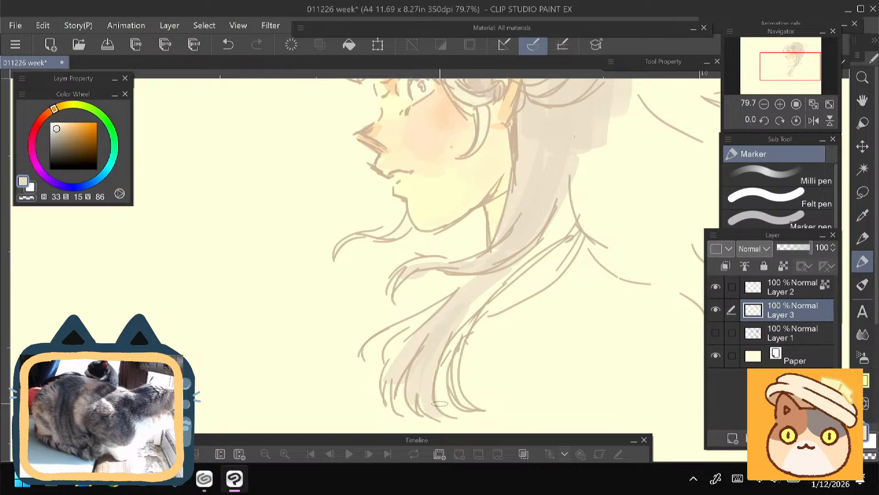
{"action": "mouse_move", "coordinate": [437, 365]}
{"action": "left_mouse_down"}
{"action": "mouse_move", "coordinate": [493, 291]}
{"action": "mouse_move", "coordinate": [578, 228]}
{"action": "left_mouse_up"}
{"action": "left_click_drag", "start_coordinate": [578, 230], "coordinate": [476, 307]}
{"action": "left_click_drag", "start_coordinate": [577, 246], "coordinate": [491, 313]}
- Block in the large mass of flowing back hair with taupe, from behind the neck out to the curling ends
{"action": "mouse_move", "coordinate": [381, 312]}
{"action": "left_mouse_down"}
{"action": "mouse_move", "coordinate": [230, 381]}
{"action": "mouse_move", "coordinate": [210, 410]}
{"action": "left_mouse_up"}
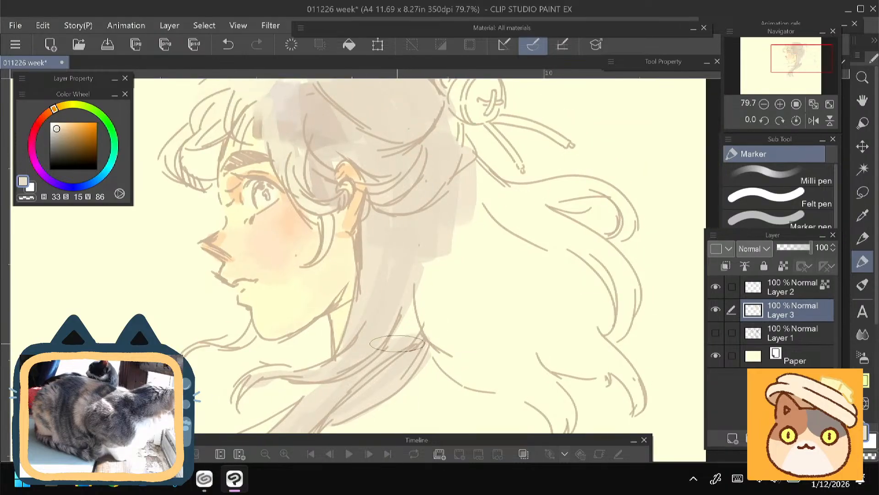
{"action": "left_click_drag", "start_coordinate": [397, 350], "coordinate": [429, 238]}
{"action": "left_click_drag", "start_coordinate": [496, 388], "coordinate": [448, 241]}
{"action": "left_click_drag", "start_coordinate": [448, 236], "coordinate": [526, 385]}
{"action": "left_click_drag", "start_coordinate": [467, 210], "coordinate": [545, 388]}
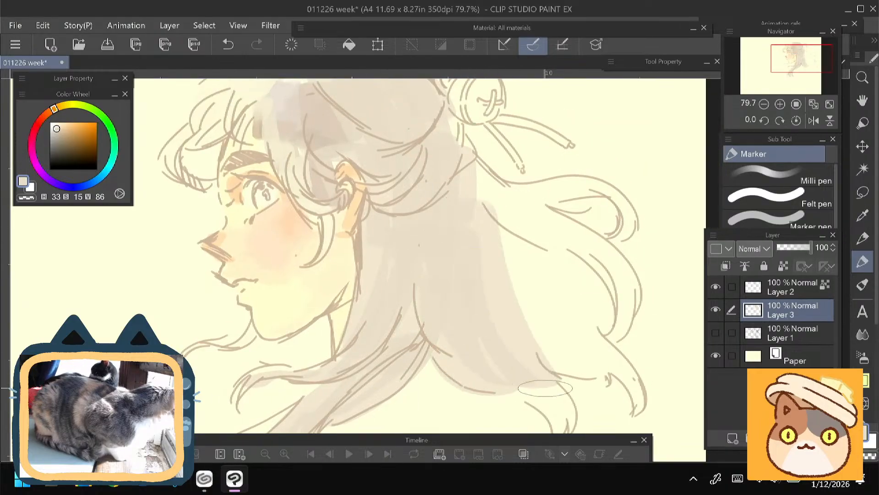
{"action": "left_click_drag", "start_coordinate": [441, 322], "coordinate": [415, 266]}
{"action": "mouse_move", "coordinate": [497, 337]}
{"action": "left_mouse_down"}
{"action": "mouse_move", "coordinate": [534, 384]}
{"action": "mouse_move", "coordinate": [501, 313]}
{"action": "mouse_move", "coordinate": [568, 316]}
{"action": "mouse_move", "coordinate": [586, 289]}
{"action": "mouse_move", "coordinate": [484, 187]}
{"action": "mouse_move", "coordinate": [449, 285]}
{"action": "left_mouse_up"}
{"action": "mouse_move", "coordinate": [451, 221]}
{"action": "left_mouse_down"}
{"action": "mouse_move", "coordinate": [552, 358]}
{"action": "mouse_move", "coordinate": [499, 266]}
{"action": "left_mouse_up"}
{"action": "mouse_move", "coordinate": [593, 366]}
{"action": "left_mouse_down"}
{"action": "mouse_move", "coordinate": [458, 243]}
{"action": "mouse_move", "coordinate": [451, 207]}
{"action": "mouse_move", "coordinate": [593, 252]}
{"action": "mouse_move", "coordinate": [505, 237]}
{"action": "left_mouse_up"}
- Lighten the upper fringe and the hair above the temple with a pale cream tone (H 44, S 14, V 92)
{"action": "mouse_move", "coordinate": [166, 301]}
{"action": "left_mouse_down"}
{"action": "mouse_move", "coordinate": [259, 261]}
{"action": "mouse_move", "coordinate": [292, 324]}
{"action": "left_mouse_up"}
{"action": "left_click", "coordinate": [322, 156], "text": "alt"}
{"action": "mouse_move", "coordinate": [343, 139]}
{"action": "left_mouse_down"}
{"action": "mouse_move", "coordinate": [356, 139]}
{"action": "mouse_move", "coordinate": [376, 171]}
{"action": "mouse_move", "coordinate": [390, 173]}
{"action": "mouse_move", "coordinate": [360, 183]}
{"action": "mouse_move", "coordinate": [335, 167]}
{"action": "mouse_move", "coordinate": [354, 198]}
{"action": "mouse_move", "coordinate": [382, 183]}
{"action": "mouse_move", "coordinate": [401, 226]}
{"action": "left_mouse_up"}
{"action": "left_click", "coordinate": [390, 167], "text": "alt"}
{"action": "left_click", "coordinate": [375, 146], "text": "alt"}
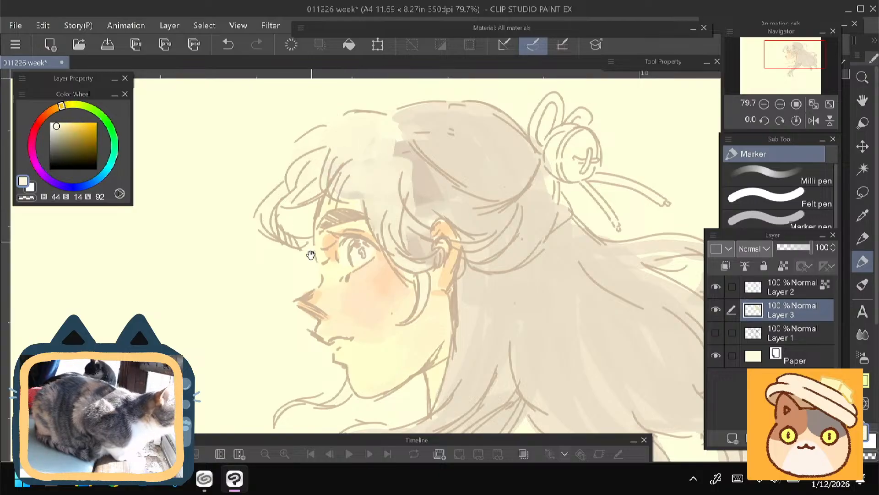
- Add pale strands (H 44, S 14, V 92) to the flowing back hair and erase stray colour at a curled tip
{"action": "mouse_move", "coordinate": [311, 255]}
{"action": "left_mouse_down"}
{"action": "mouse_move", "coordinate": [234, 181]}
{"action": "mouse_move", "coordinate": [224, 204]}
{"action": "left_mouse_up"}
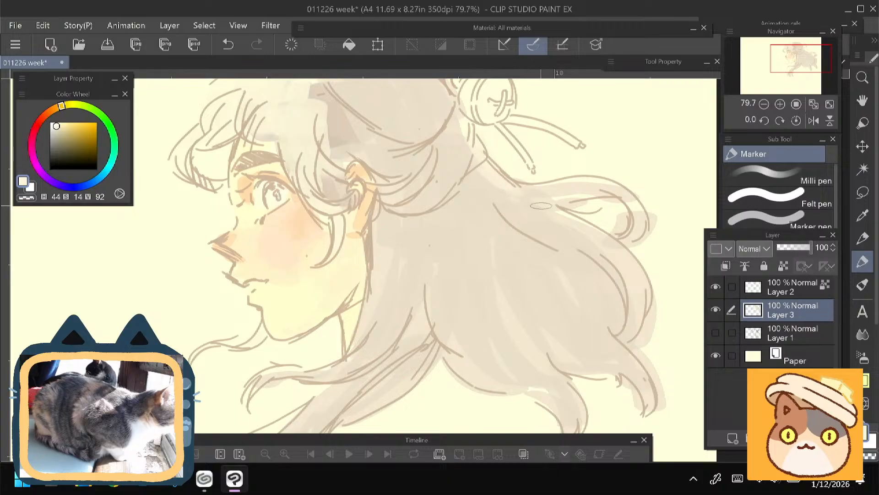
{"action": "mouse_move", "coordinate": [548, 212]}
{"action": "left_mouse_down"}
{"action": "mouse_move", "coordinate": [616, 245]}
{"action": "mouse_move", "coordinate": [527, 222]}
{"action": "mouse_move", "coordinate": [627, 316]}
{"action": "mouse_move", "coordinate": [600, 261]}
{"action": "left_mouse_up"}
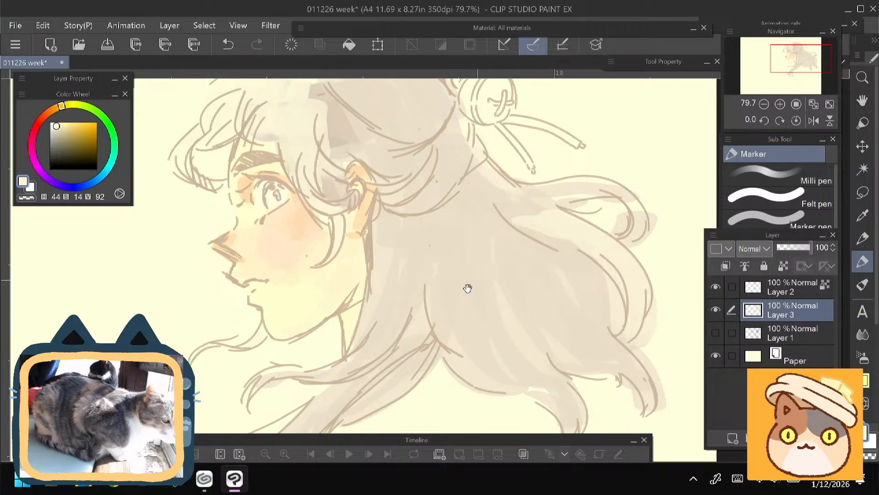
{"action": "left_click_drag", "start_coordinate": [468, 288], "coordinate": [431, 238]}
{"action": "key", "text": "e"}
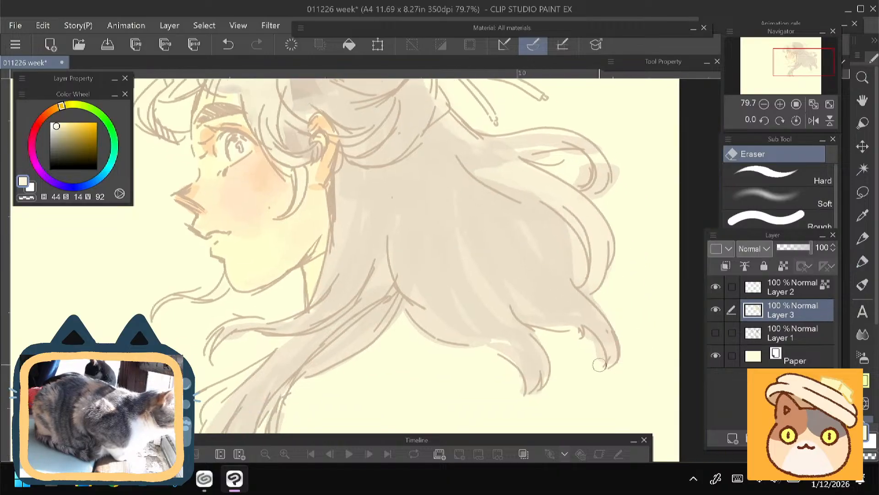
{"action": "key", "text": "p"}
- Try a pink (H 343, S 32, V 97) and a lavender (H 269, S 24, V 100) on the iris
{"action": "left_click_drag", "start_coordinate": [208, 247], "coordinate": [339, 243]}
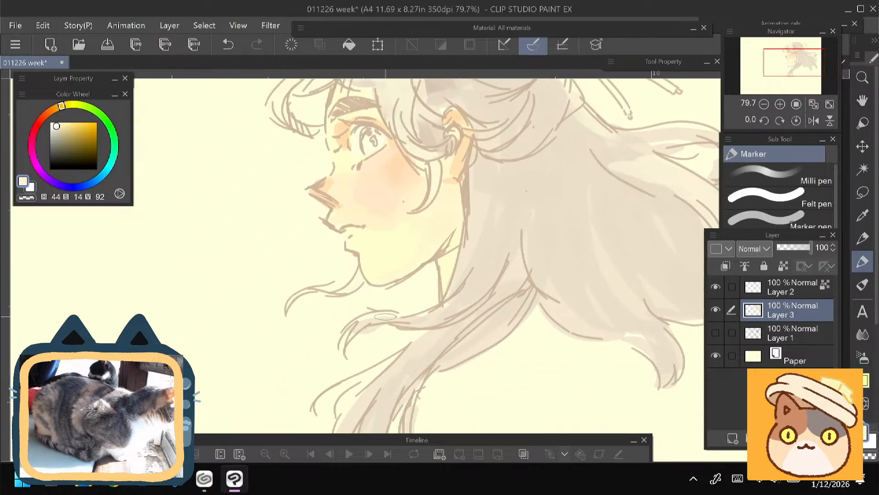
{"action": "left_click_drag", "start_coordinate": [235, 222], "coordinate": [211, 342]}
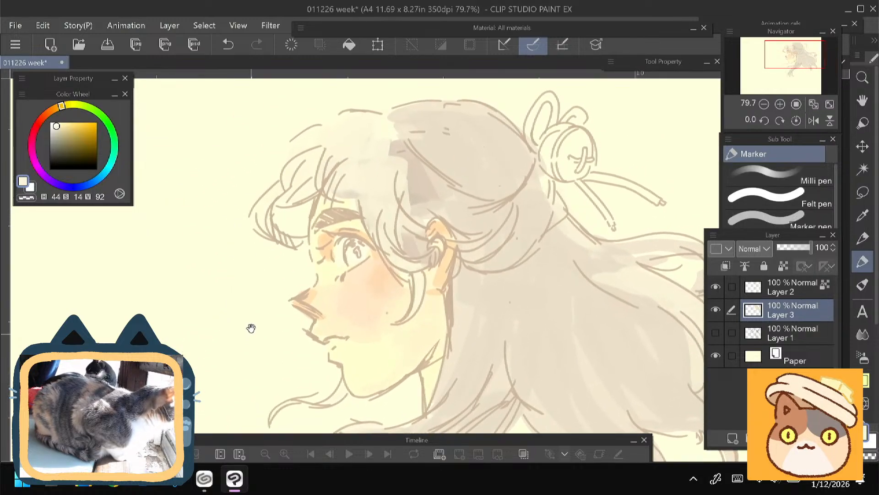
{"action": "mouse_move", "coordinate": [237, 368]}
{"action": "left_mouse_down"}
{"action": "mouse_move", "coordinate": [216, 271]}
{"action": "mouse_move", "coordinate": [234, 364]}
{"action": "left_mouse_up"}
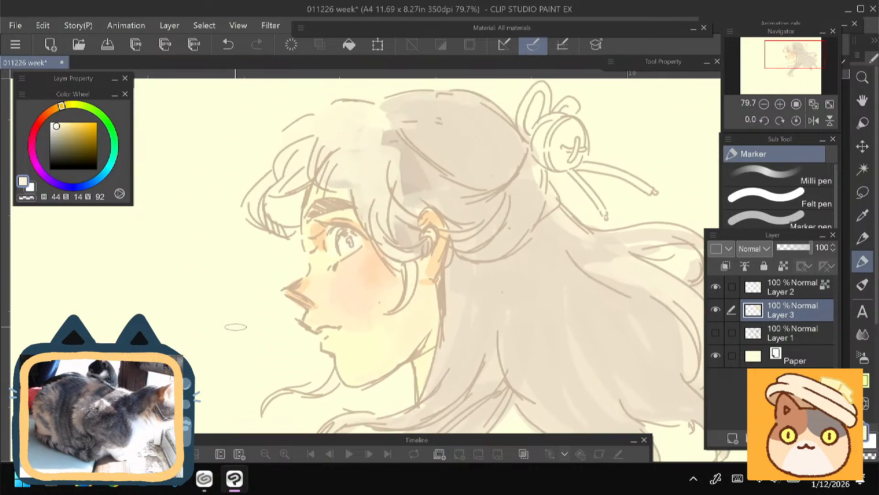
{"action": "left_click", "coordinate": [34, 136]}
{"action": "left_click", "coordinate": [62, 124]}
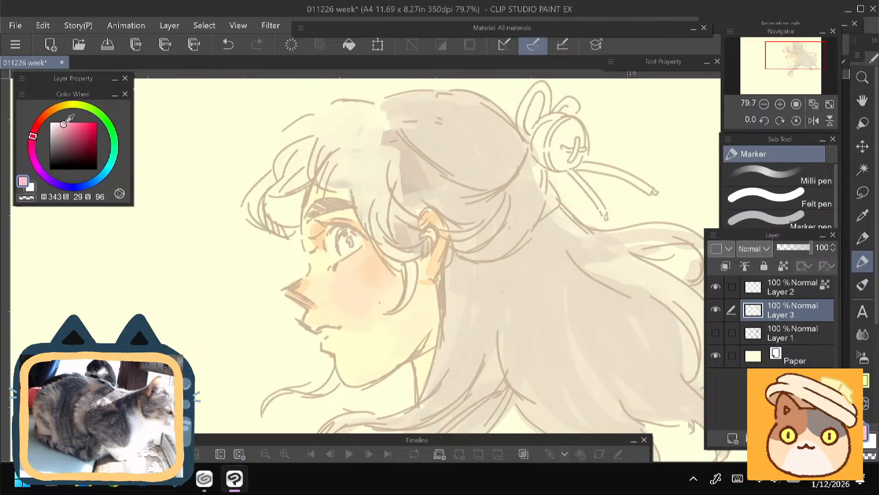
{"action": "left_click", "coordinate": [64, 123]}
{"action": "left_click_drag", "start_coordinate": [351, 239], "coordinate": [348, 240]}
{"action": "key", "text": "ctrl+z"}
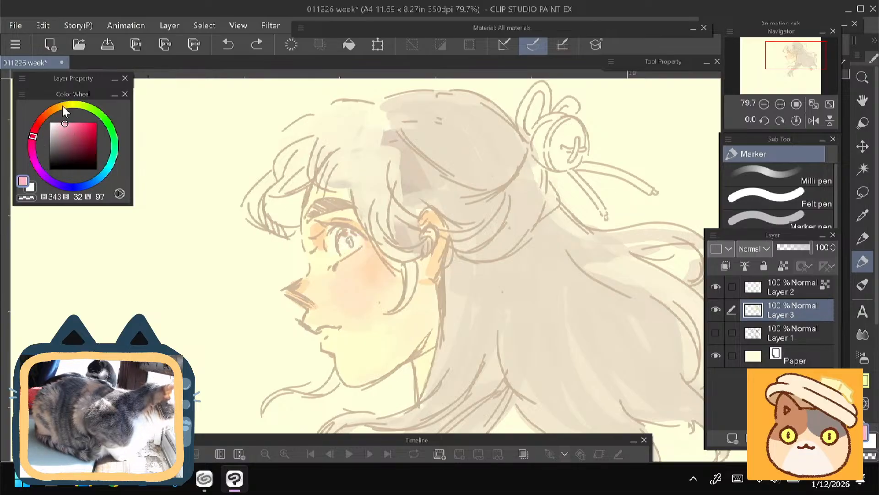
{"action": "left_click", "coordinate": [63, 122]}
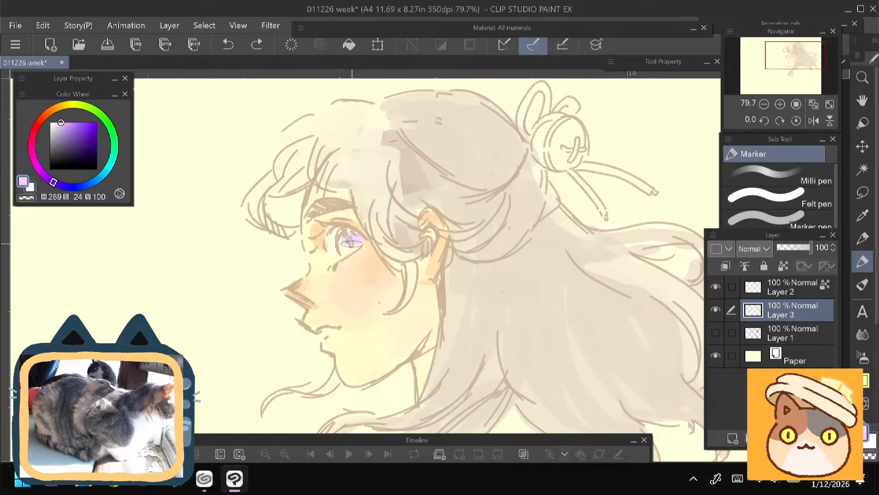
{"action": "left_click_drag", "start_coordinate": [351, 244], "coordinate": [346, 246]}
{"action": "key", "text": "ctrl+z"}
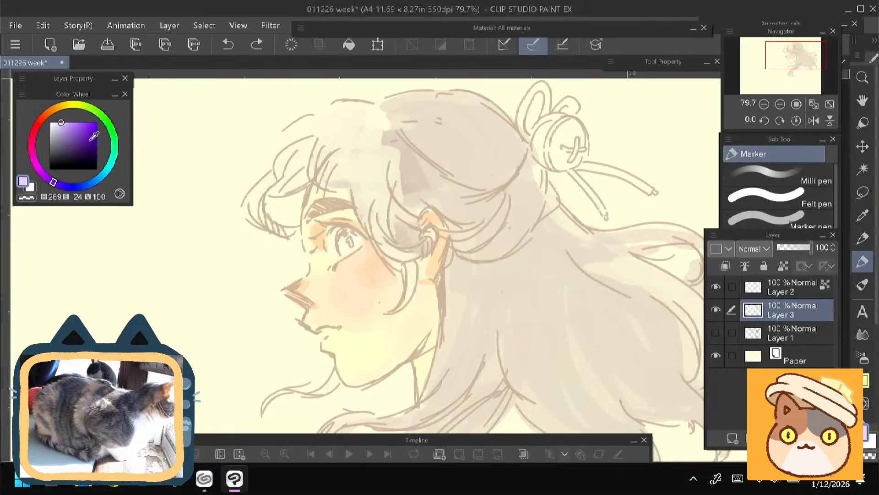
- Fill the iris with light blue (H 199, S 31, V 89), undoing the oversized strokes around the eye
{"action": "left_click", "coordinate": [103, 174]}
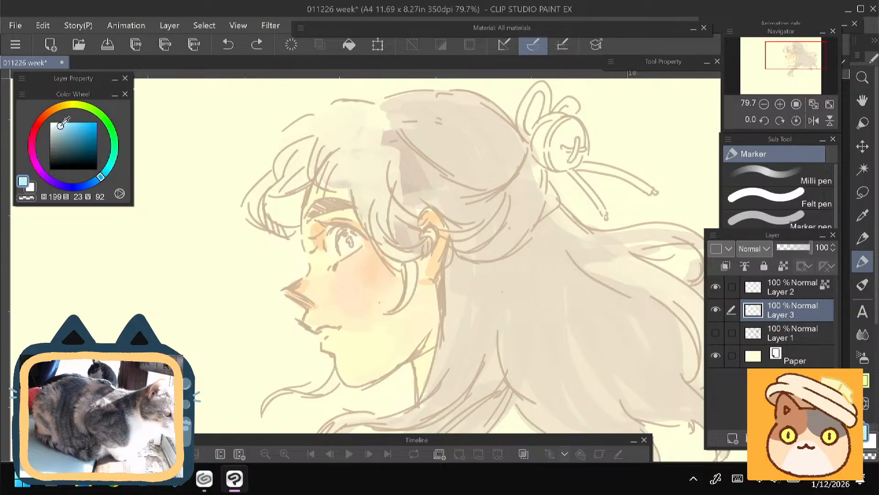
{"action": "mouse_move", "coordinate": [344, 238]}
{"action": "left_mouse_down"}
{"action": "mouse_move", "coordinate": [355, 239]}
{"action": "mouse_move", "coordinate": [335, 235]}
{"action": "left_mouse_up"}
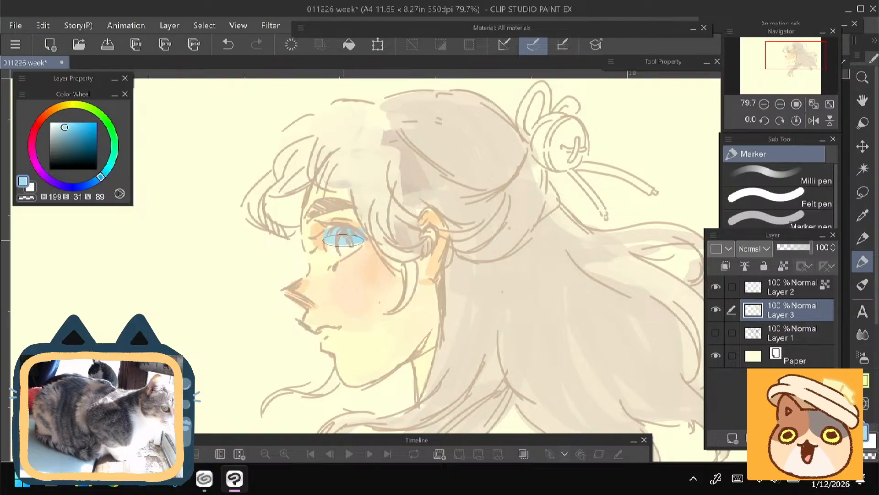
{"action": "key", "text": "ctrl+z"}
{"action": "key", "text": "ctrl+z"}
{"action": "key", "text": "ctrl+z"}
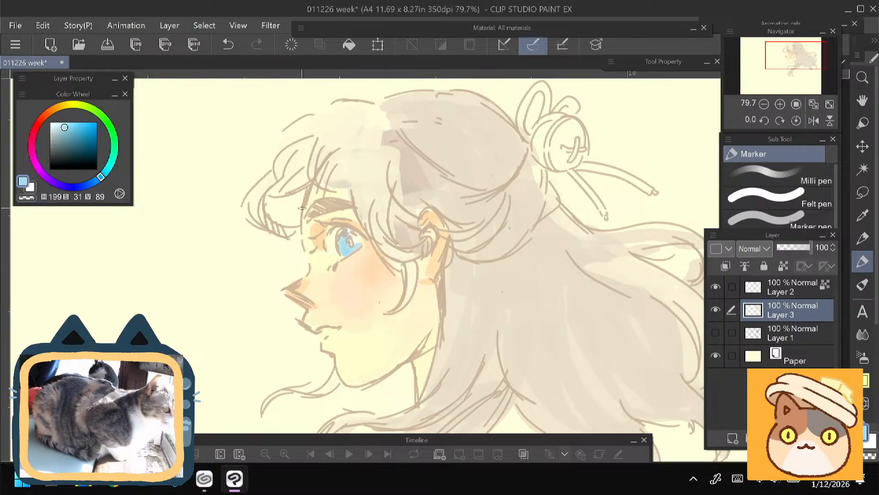
- Brighten the lower iris with pale cyan (H 183, S 20, V 98) and darken its upper part with deep blue (H 193, S 46, V 58)
{"action": "left_click", "coordinate": [59, 123]}
{"action": "left_click", "coordinate": [108, 169]}
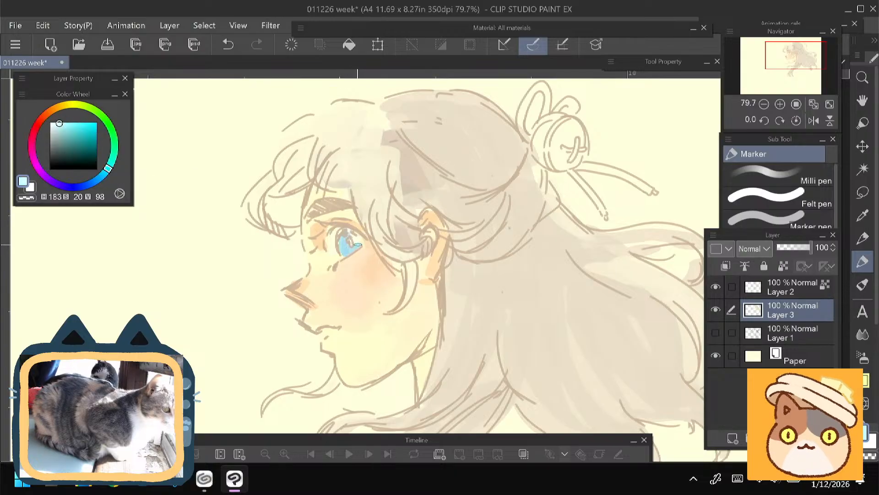
{"action": "left_click_drag", "start_coordinate": [358, 245], "coordinate": [348, 253]}
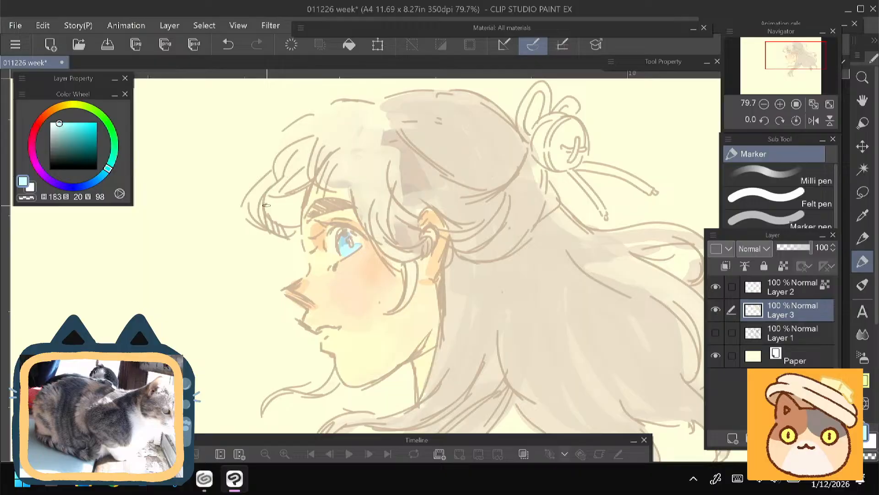
{"action": "left_click", "coordinate": [71, 142]}
{"action": "left_click", "coordinate": [104, 174]}
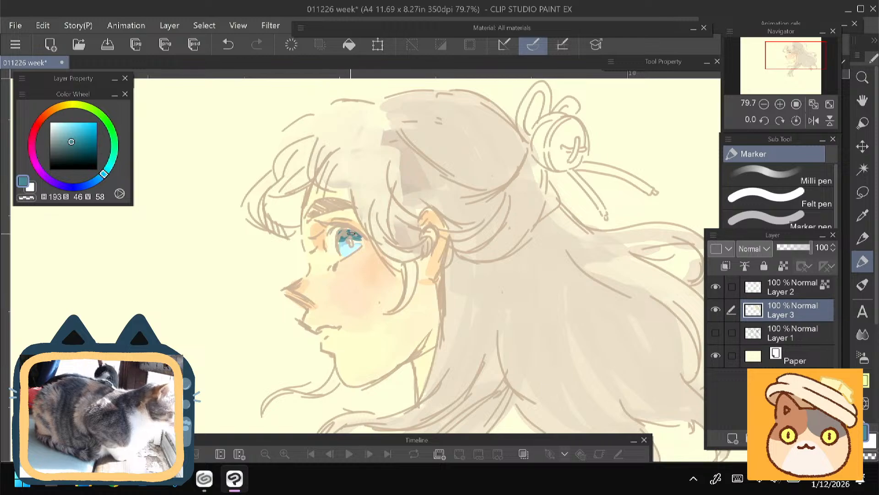
- Colour the hair ribbon's loops and tails with red (H 7, S 49, V 90) and a muted red (H 7, S 24, V 86)
{"action": "mouse_move", "coordinate": [204, 324]}
{"action": "left_mouse_down"}
{"action": "mouse_move", "coordinate": [194, 276]}
{"action": "mouse_move", "coordinate": [196, 312]}
{"action": "left_mouse_up"}
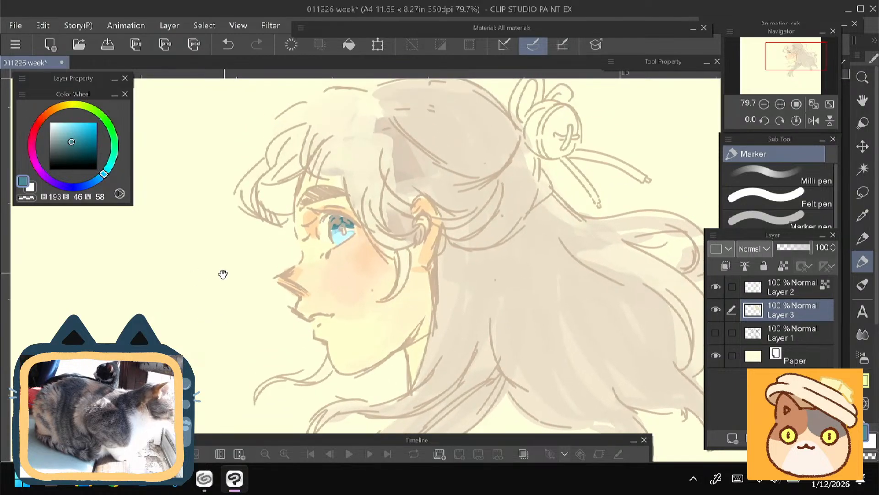
{"action": "left_click_drag", "start_coordinate": [222, 274], "coordinate": [196, 335]}
{"action": "mouse_move", "coordinate": [65, 131]}
{"action": "left_mouse_down"}
{"action": "mouse_move", "coordinate": [70, 138]}
{"action": "mouse_move", "coordinate": [73, 127]}
{"action": "left_mouse_up"}
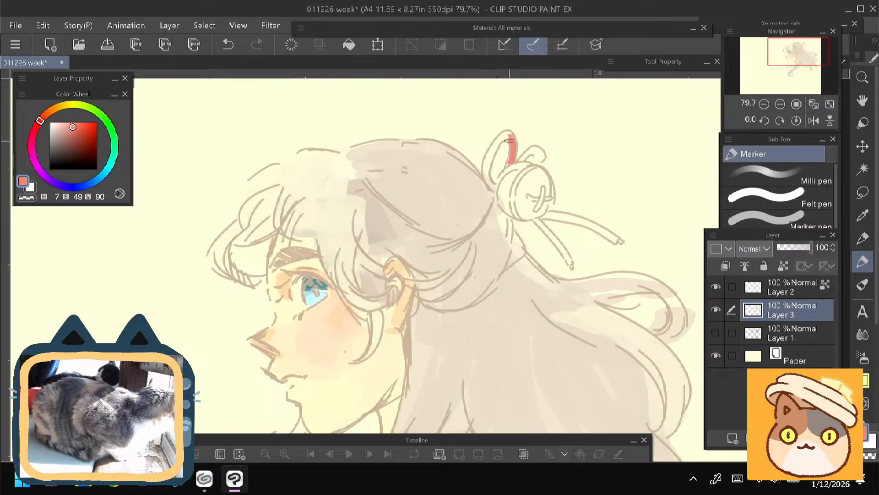
{"action": "mouse_move", "coordinate": [510, 141]}
{"action": "left_mouse_down"}
{"action": "mouse_move", "coordinate": [499, 135]}
{"action": "mouse_move", "coordinate": [486, 164]}
{"action": "left_mouse_up"}
{"action": "left_click", "coordinate": [61, 129]}
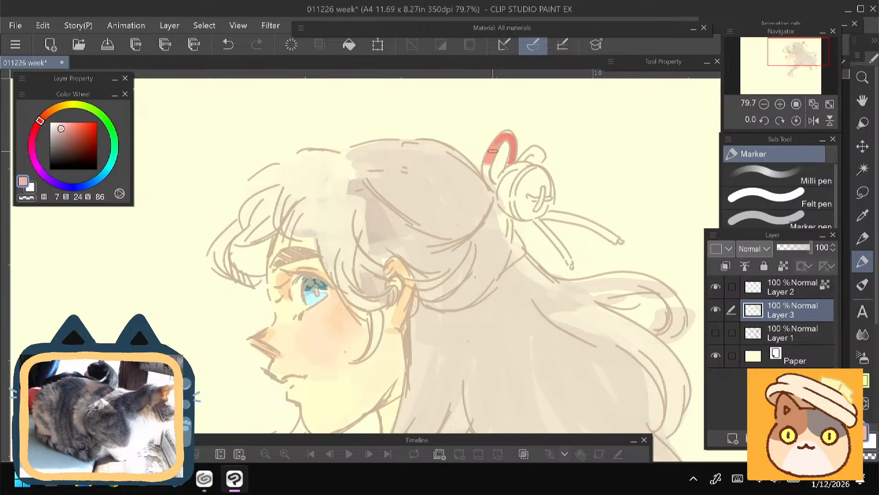
{"action": "mouse_move", "coordinate": [506, 135]}
{"action": "left_mouse_down"}
{"action": "mouse_move", "coordinate": [490, 154]}
{"action": "mouse_move", "coordinate": [488, 178]}
{"action": "mouse_move", "coordinate": [536, 148]}
{"action": "mouse_move", "coordinate": [543, 164]}
{"action": "left_mouse_up"}
{"action": "mouse_move", "coordinate": [540, 223]}
{"action": "left_mouse_down"}
{"action": "mouse_move", "coordinate": [569, 254]}
{"action": "mouse_move", "coordinate": [611, 237]}
{"action": "left_mouse_up"}
- Fill the round hair bell with muted orange (H 34, S 34, V 88) and brighter golden orange (H 34, S 53, V 98)
{"action": "left_click", "coordinate": [55, 108]}
{"action": "left_click", "coordinate": [65, 127]}
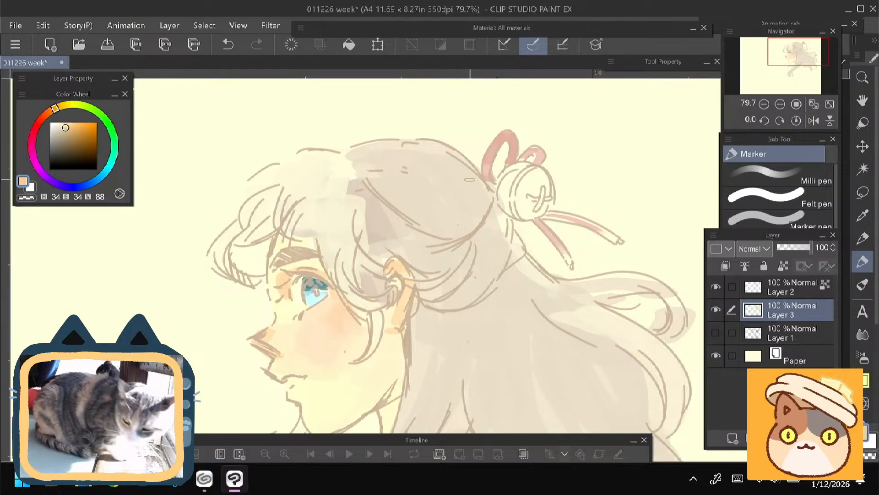
{"action": "left_click_drag", "start_coordinate": [533, 173], "coordinate": [524, 208]}
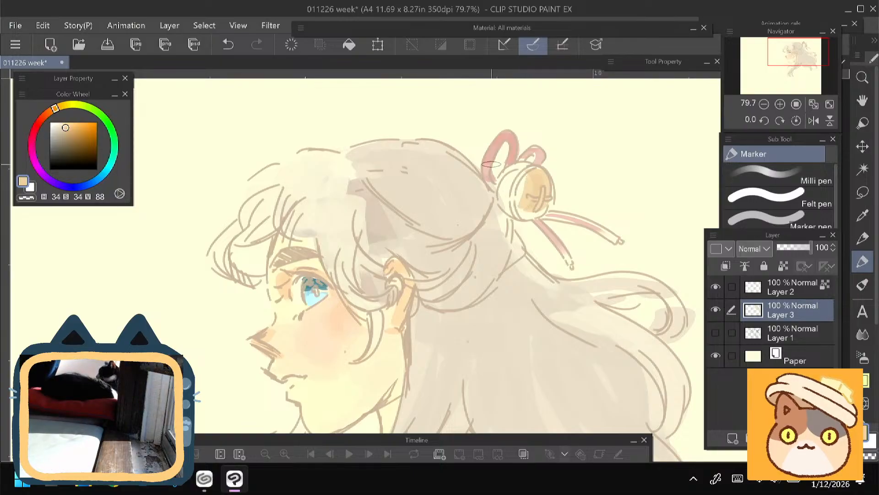
{"action": "left_click_drag", "start_coordinate": [528, 173], "coordinate": [519, 206]}
{"action": "left_click_drag", "start_coordinate": [67, 125], "coordinate": [74, 124]}
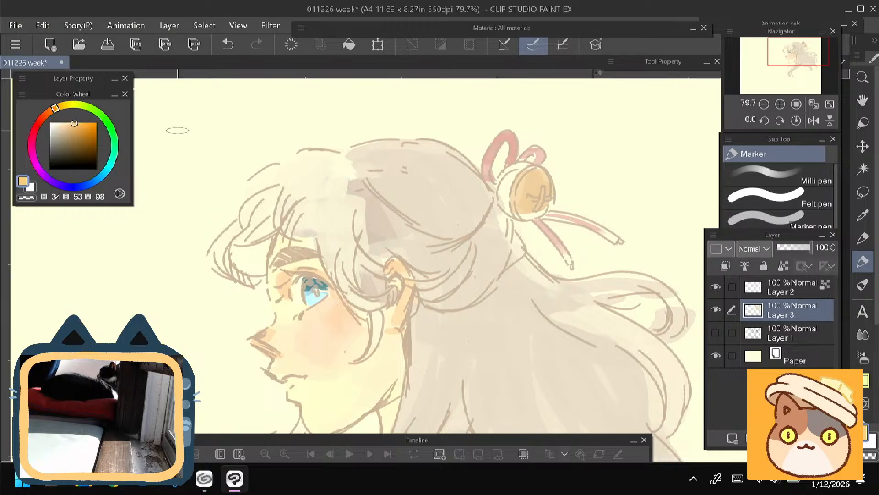
{"action": "mouse_move", "coordinate": [513, 179]}
{"action": "left_mouse_down"}
{"action": "mouse_move", "coordinate": [527, 176]}
{"action": "mouse_move", "coordinate": [522, 206]}
{"action": "mouse_move", "coordinate": [508, 183]}
{"action": "mouse_move", "coordinate": [526, 173]}
{"action": "mouse_move", "coordinate": [527, 211]}
{"action": "left_mouse_up"}
- Paint light yellow (H 44, S 37, V 100) highlights along the bell's bands and cross-shaped slit
{"action": "left_click", "coordinate": [62, 106]}
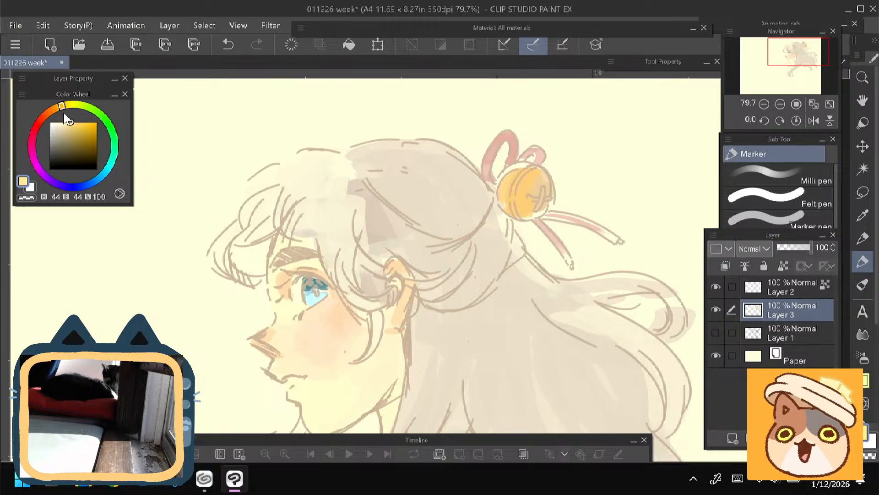
{"action": "left_click", "coordinate": [68, 121]}
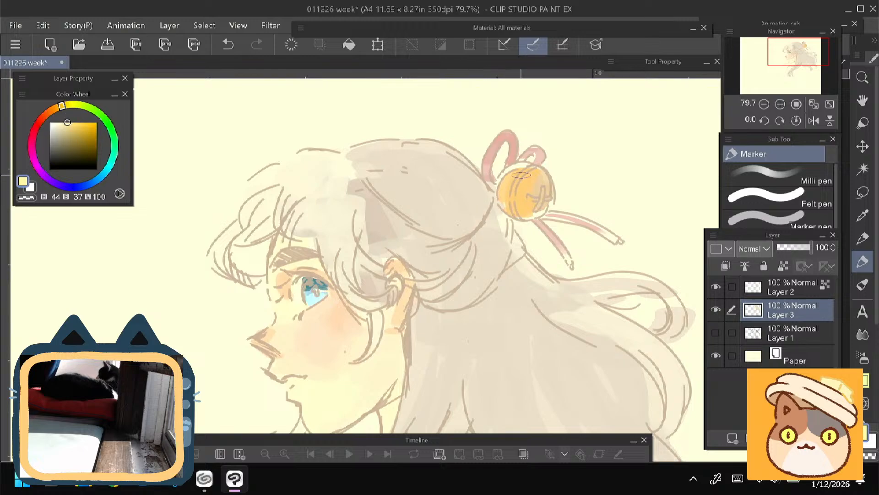
{"action": "mouse_move", "coordinate": [527, 176]}
{"action": "left_mouse_down"}
{"action": "mouse_move", "coordinate": [513, 193]}
{"action": "mouse_move", "coordinate": [522, 198]}
{"action": "mouse_move", "coordinate": [539, 187]}
{"action": "mouse_move", "coordinate": [538, 173]}
{"action": "mouse_move", "coordinate": [537, 209]}
{"action": "left_mouse_up"}
- Shade the bell's upper and lower edges with burnt orange (H 26, S 57, V 83)
{"action": "left_click", "coordinate": [527, 189], "text": "alt"}
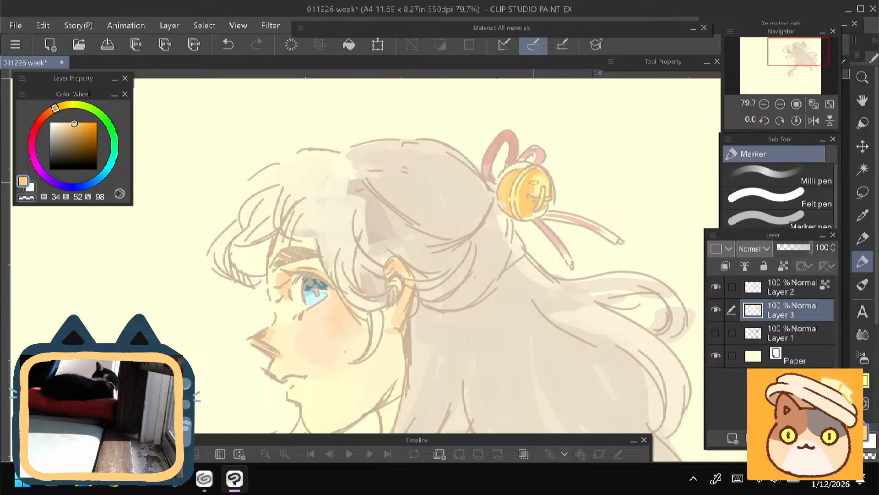
{"action": "left_click", "coordinate": [76, 130]}
{"action": "left_click", "coordinate": [50, 111]}
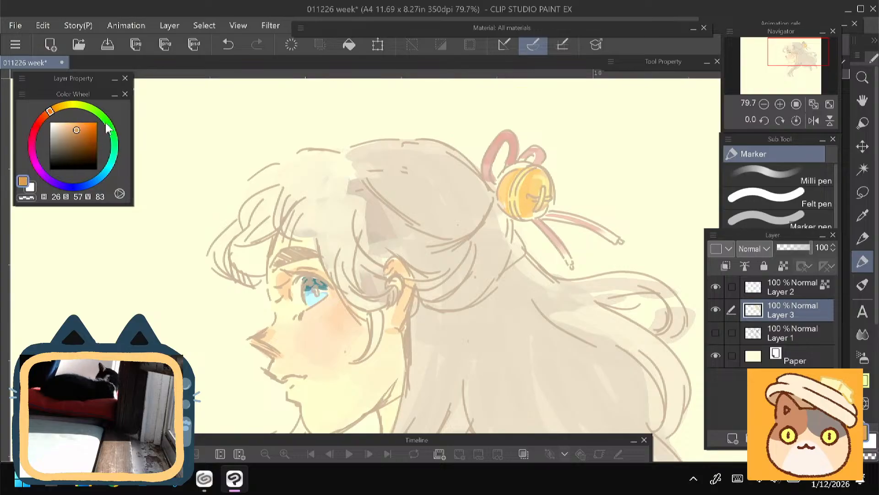
{"action": "left_click_drag", "start_coordinate": [544, 207], "coordinate": [531, 216]}
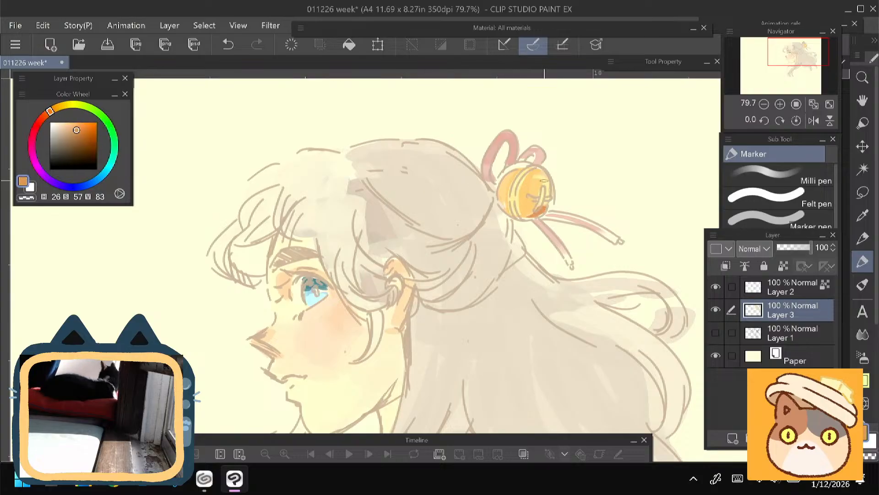
{"action": "left_click_drag", "start_coordinate": [543, 180], "coordinate": [535, 170]}
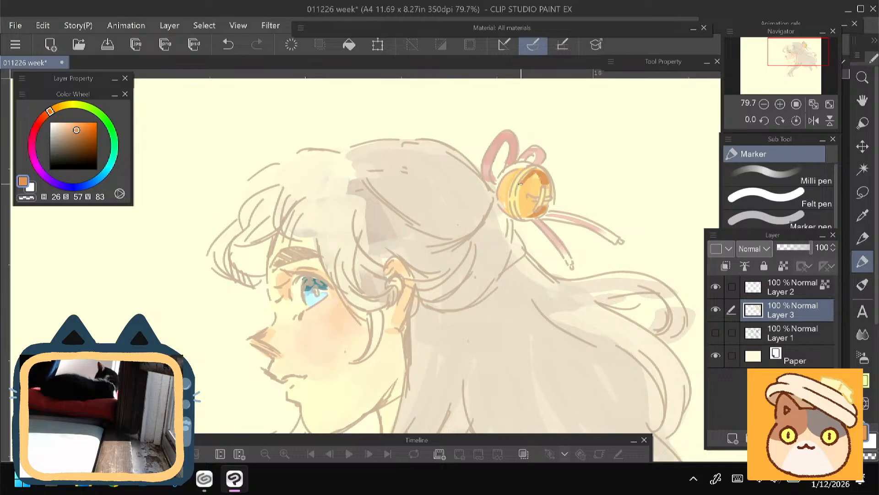
{"action": "left_click_drag", "start_coordinate": [513, 179], "coordinate": [519, 168]}
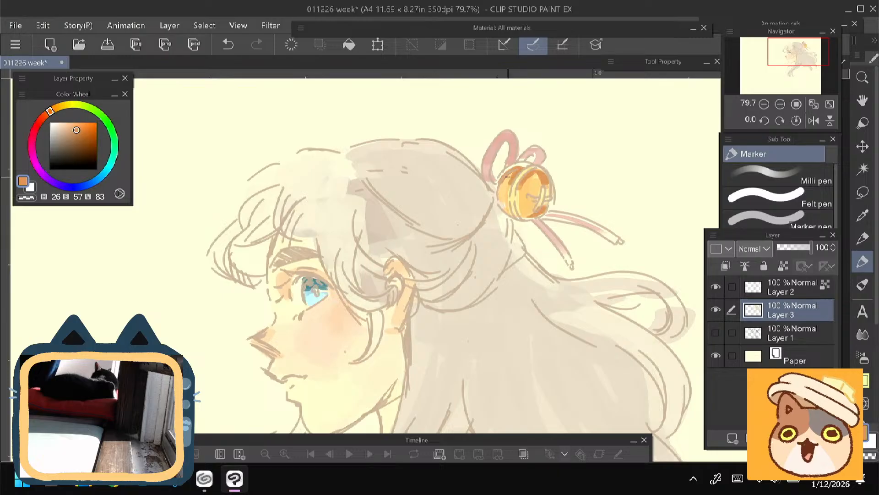
{"action": "left_click", "coordinate": [505, 187], "text": "alt"}
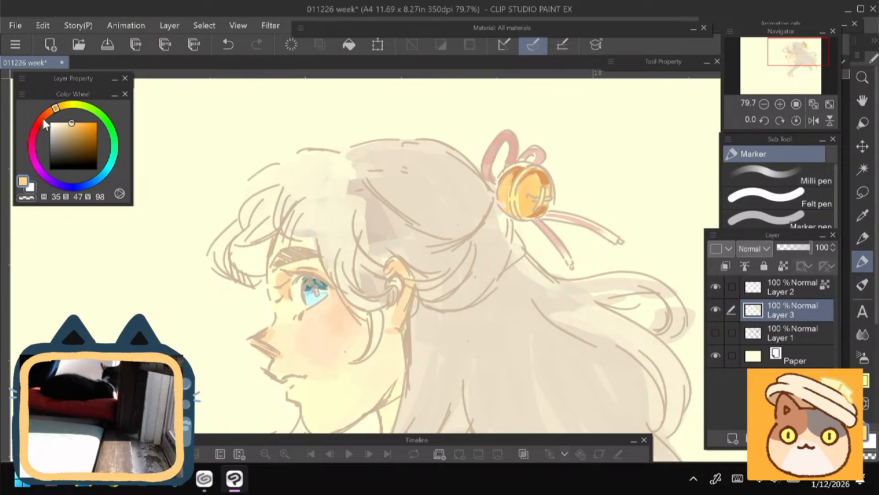
{"action": "left_click", "coordinate": [42, 121]}
{"action": "left_click", "coordinate": [68, 121]}
{"action": "left_click", "coordinate": [74, 127]}
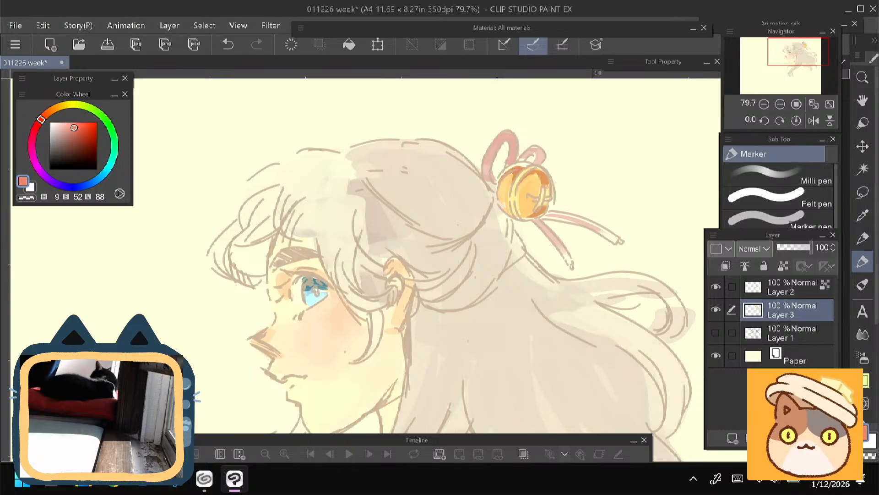
{"action": "left_click", "coordinate": [62, 123]}
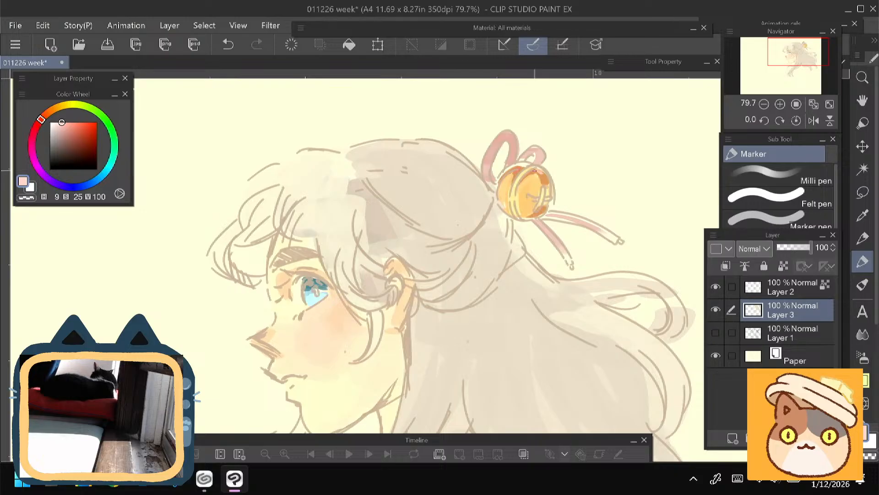
- Refine the bell's surface with deeper golden orange (H 34, S 60, V 91) and pale beige (H 34, S 22, V 91) strokes
{"action": "scroll", "coordinate": [361, 220], "scroll_direction": "up", "scroll_amount": 3}
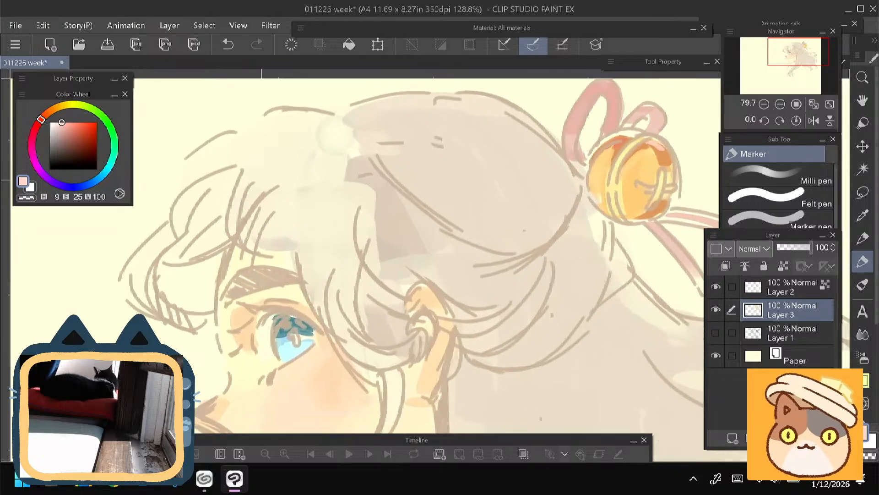
{"action": "left_click_drag", "start_coordinate": [628, 173], "coordinate": [479, 210]}
{"action": "left_click", "coordinate": [479, 200], "text": "alt"}
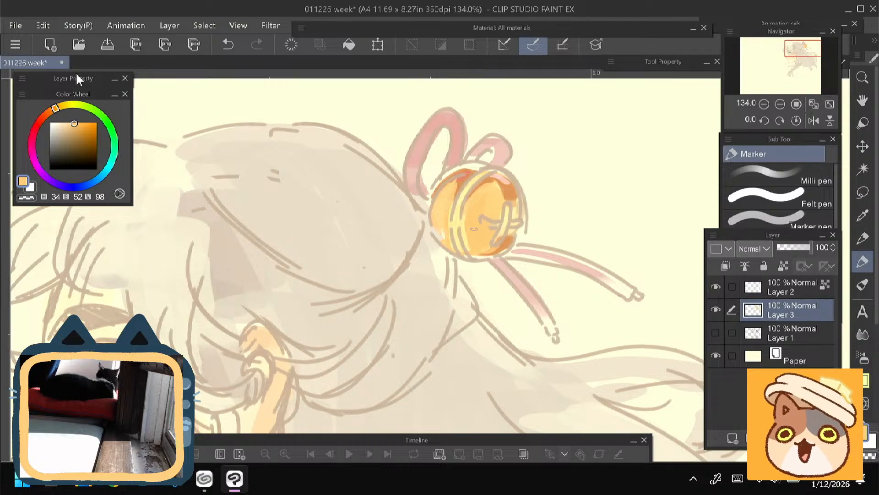
{"action": "left_click", "coordinate": [77, 127]}
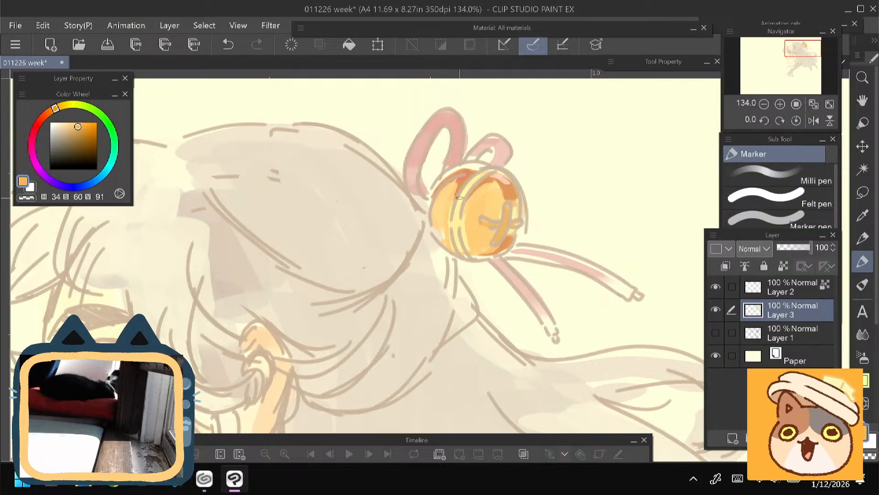
{"action": "left_click", "coordinate": [60, 126]}
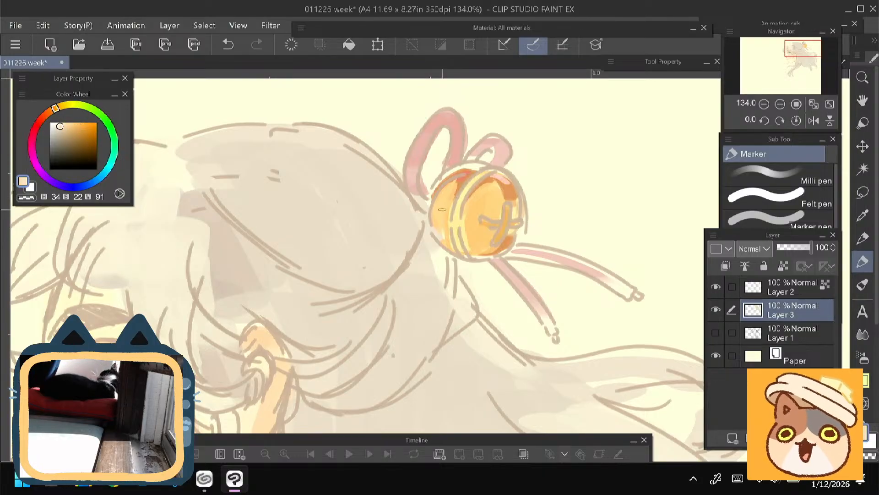
{"action": "left_click_drag", "start_coordinate": [465, 227], "coordinate": [477, 243]}
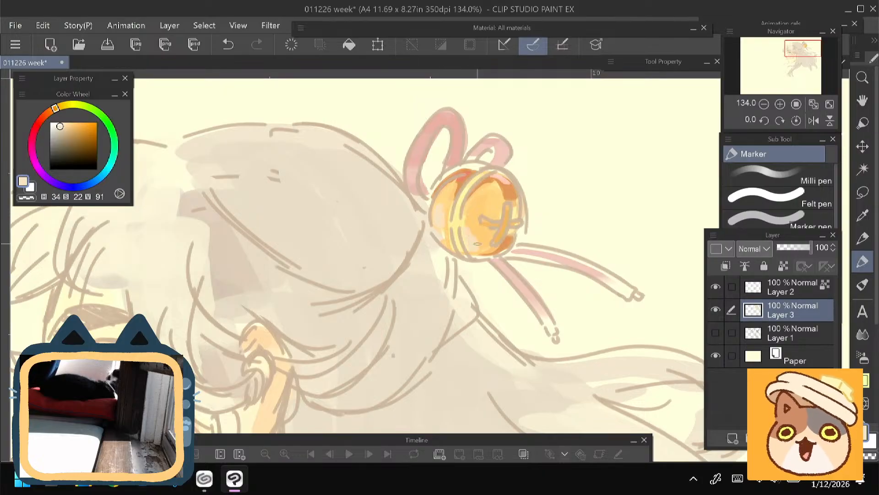
- Shade the bell's side nearest the hair with medium orange (H 34, S 55, V 92)
{"action": "left_click", "coordinate": [449, 206], "text": "alt"}
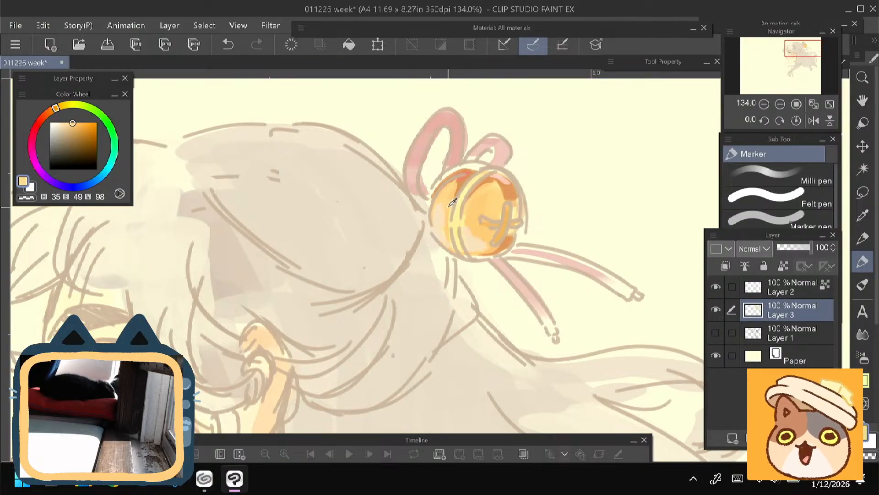
{"action": "left_click", "coordinate": [75, 126]}
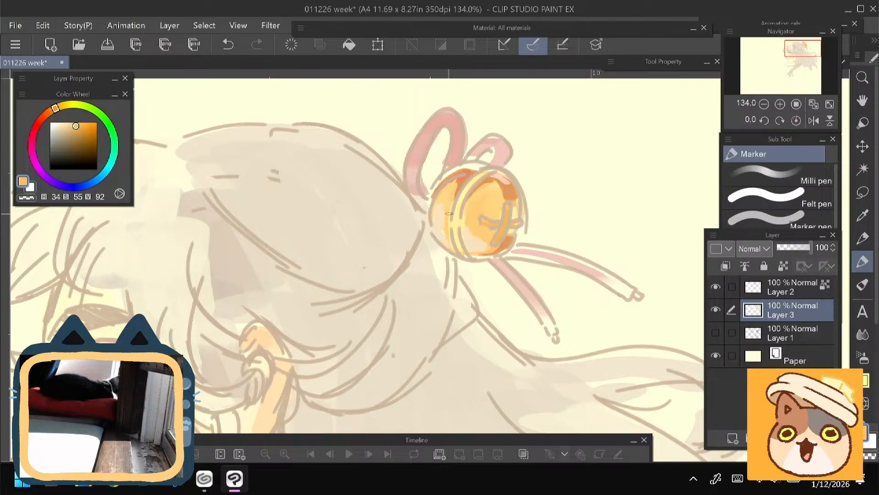
{"action": "left_click_drag", "start_coordinate": [449, 213], "coordinate": [451, 243]}
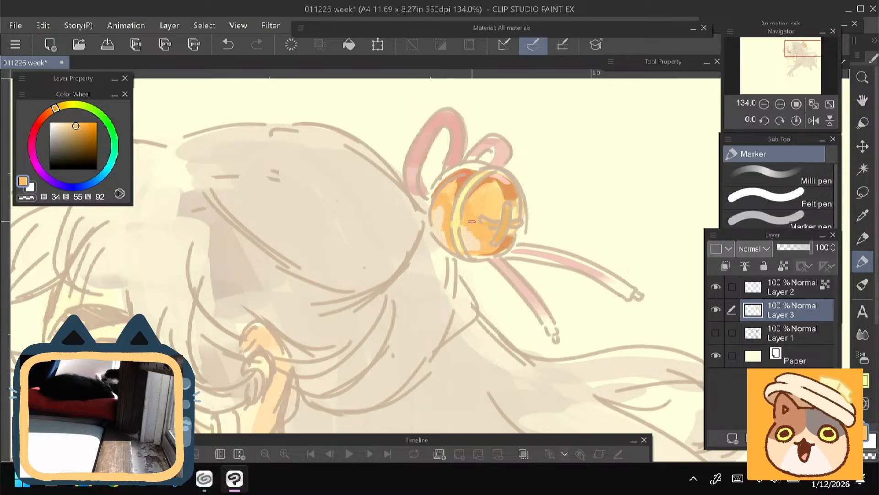
- Paint the bell's cross-shaped slit in dark reddish brown (H 21, S 66, V 62)
{"action": "mouse_move", "coordinate": [277, 164]}
{"action": "left_mouse_down"}
{"action": "mouse_move", "coordinate": [312, 146]}
{"action": "mouse_move", "coordinate": [304, 150]}
{"action": "left_mouse_up"}
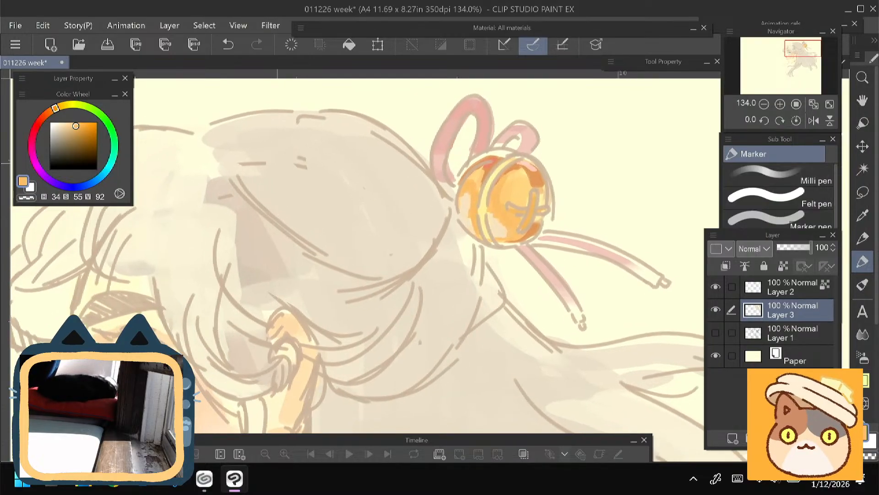
{"action": "left_click", "coordinate": [80, 139]}
{"action": "left_click", "coordinate": [48, 115]}
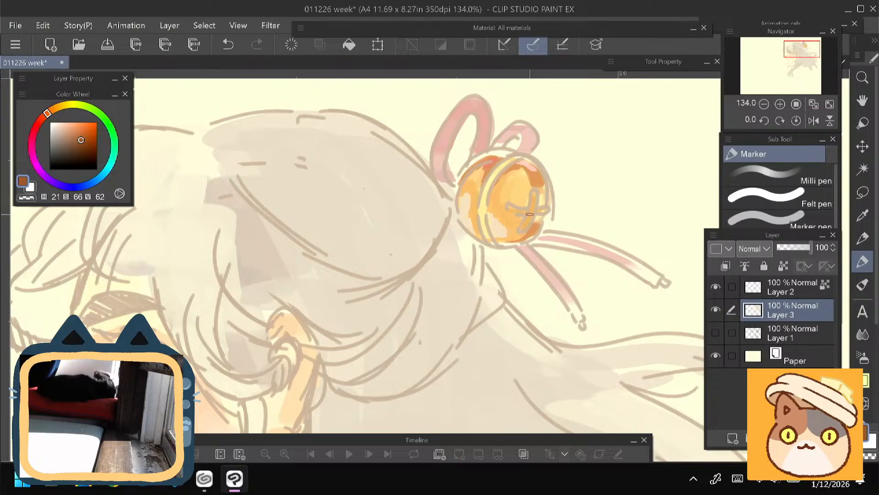
{"action": "left_click_drag", "start_coordinate": [534, 194], "coordinate": [523, 228]}
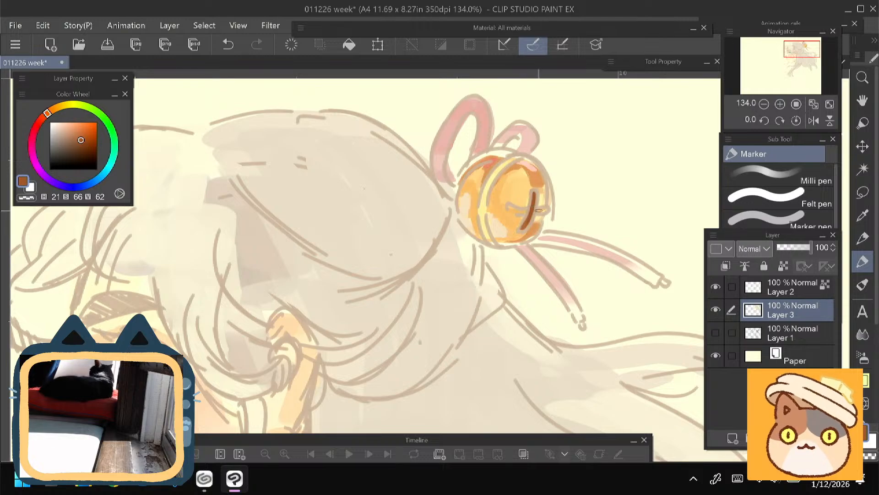
{"action": "left_click_drag", "start_coordinate": [522, 213], "coordinate": [508, 209]}
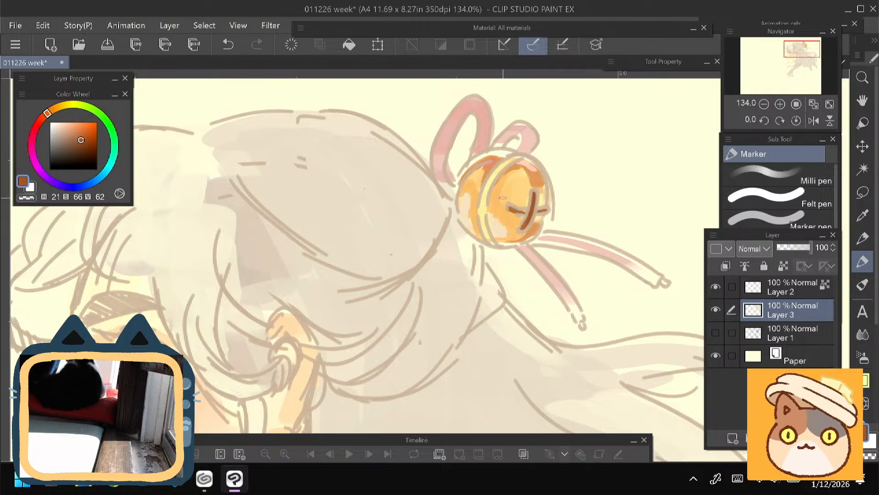
- Try a beige shadow (H 34, S 25, V 79) on the neck below the jaw and undo it
{"action": "left_click_drag", "start_coordinate": [275, 320], "coordinate": [496, 161]}
{"action": "left_click_drag", "start_coordinate": [458, 275], "coordinate": [462, 181]}
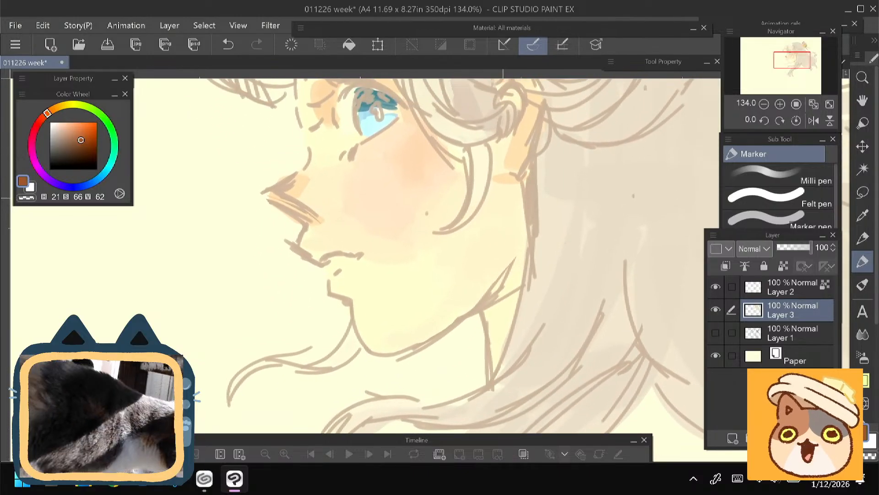
{"action": "left_click_drag", "start_coordinate": [502, 198], "coordinate": [474, 253]}
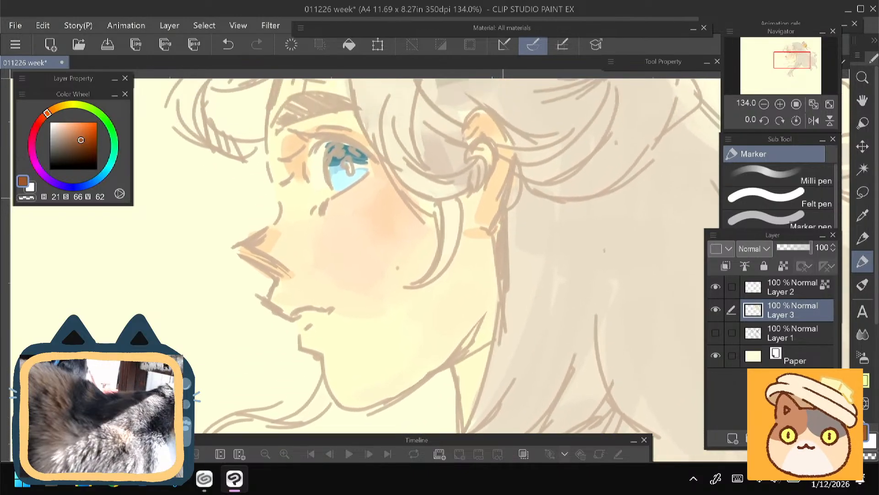
{"action": "key", "text": "e"}
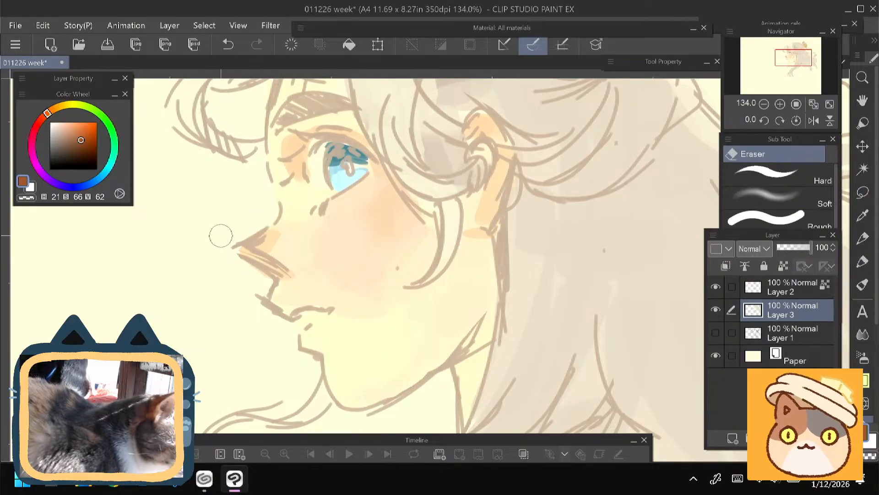
{"action": "key", "text": "p"}
{"action": "mouse_move", "coordinate": [192, 266]}
{"action": "left_mouse_down"}
{"action": "mouse_move", "coordinate": [196, 330]}
{"action": "mouse_move", "coordinate": [218, 353]}
{"action": "mouse_move", "coordinate": [180, 211]}
{"action": "mouse_move", "coordinate": [208, 250]}
{"action": "left_mouse_up"}
{"action": "left_click", "coordinate": [427, 262], "text": "alt"}
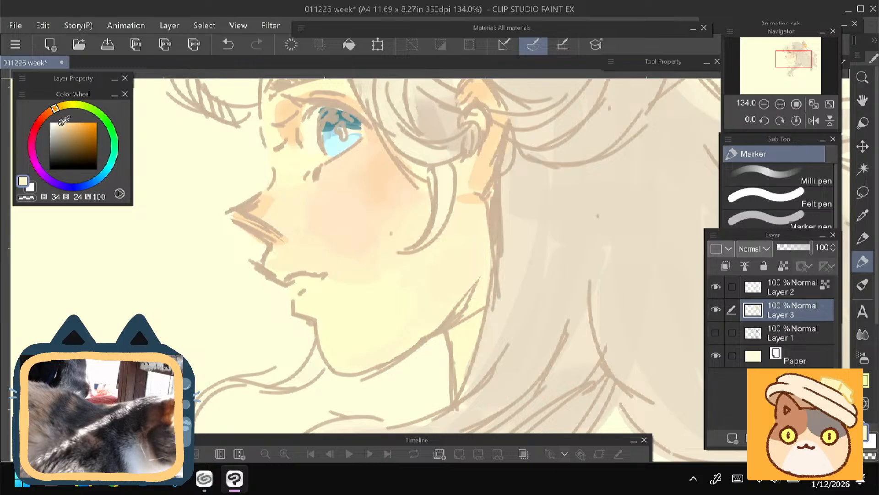
{"action": "left_click_drag", "start_coordinate": [63, 120], "coordinate": [61, 132]}
{"action": "left_click_drag", "start_coordinate": [480, 309], "coordinate": [456, 342]}
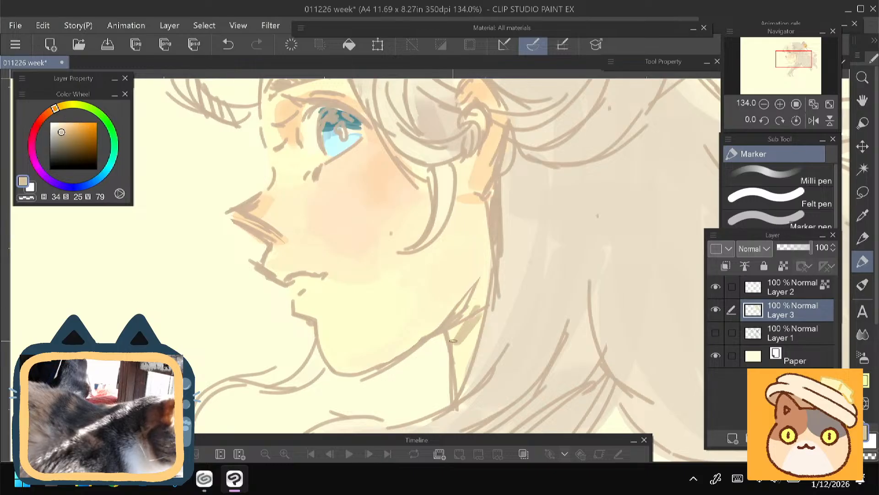
{"action": "key", "text": "ctrl+z"}
{"action": "key", "text": "ctrl+z"}
- Try lavender (H 264, S 15, V 92) and a greyer lavender for the shadow along the jaw and neck, undoing each stroke
{"action": "left_click_drag", "start_coordinate": [188, 241], "coordinate": [197, 282]}
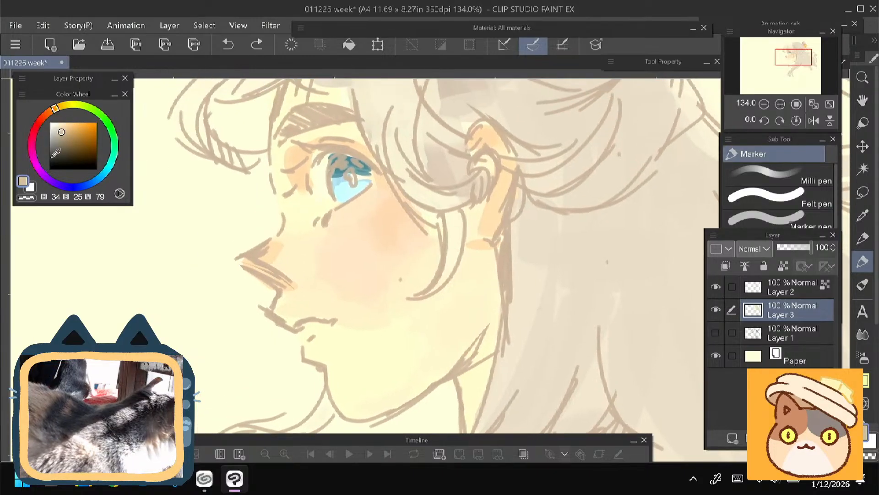
{"action": "left_click", "coordinate": [58, 185]}
{"action": "left_click_drag", "start_coordinate": [61, 132], "coordinate": [56, 125]}
{"action": "left_click_drag", "start_coordinate": [492, 323], "coordinate": [458, 375]}
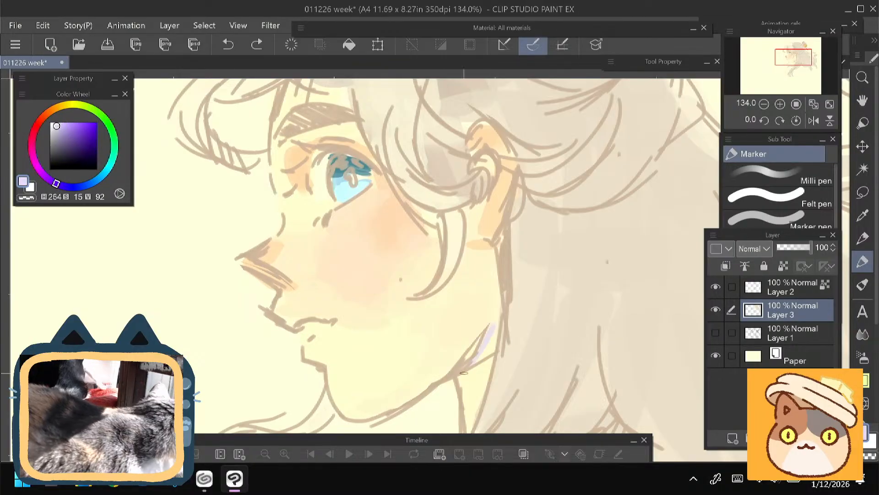
{"action": "key", "text": "ctrl+z"}
{"action": "left_click", "coordinate": [56, 126]}
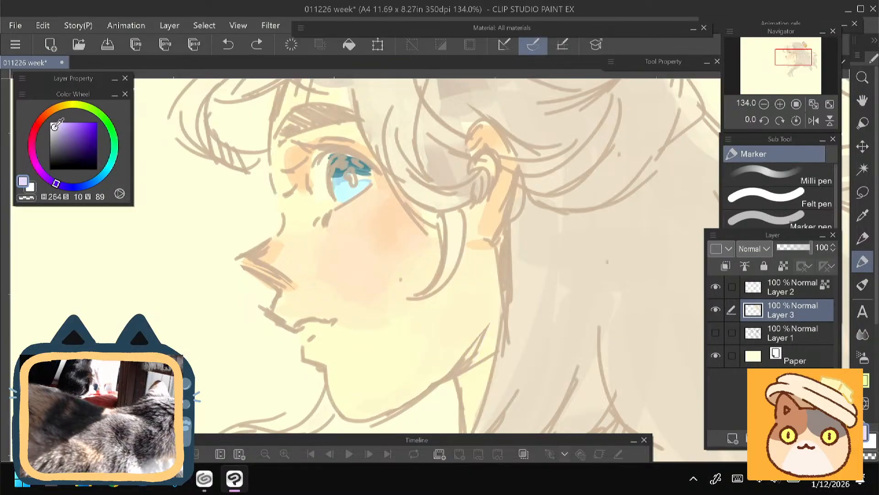
{"action": "left_click_drag", "start_coordinate": [492, 325], "coordinate": [462, 373]}
{"action": "key", "text": "ctrl+z"}
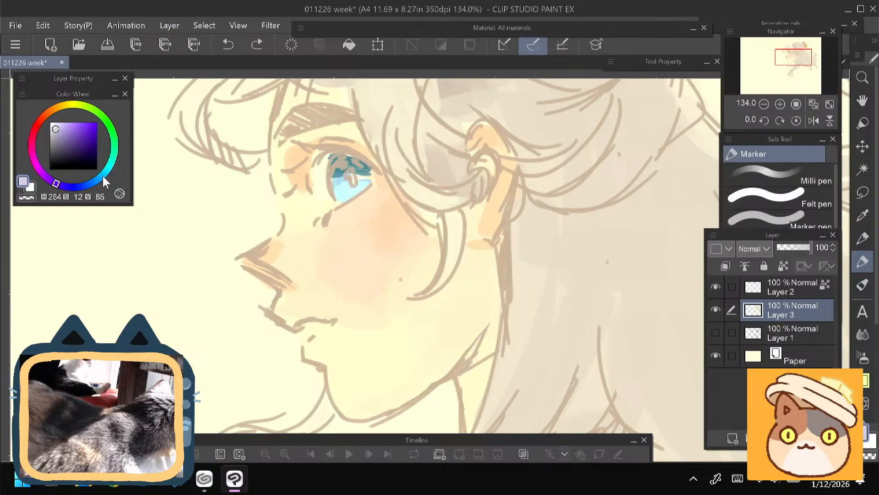
- Flip the canvas horizontally and shade the neck and jaw corner below the ear with blue-grey (H 231, S 6, V 83)
{"action": "left_click", "coordinate": [80, 188]}
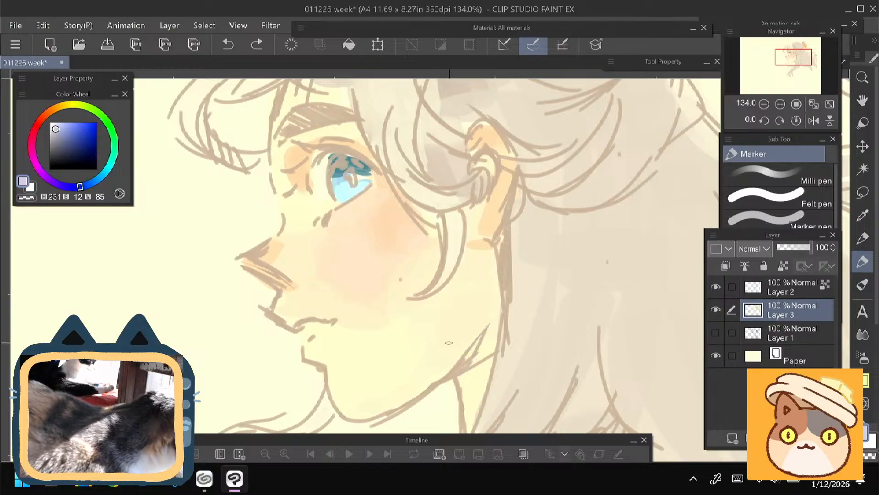
{"action": "left_click_drag", "start_coordinate": [492, 325], "coordinate": [475, 351]}
{"action": "key", "text": "ctrl+z"}
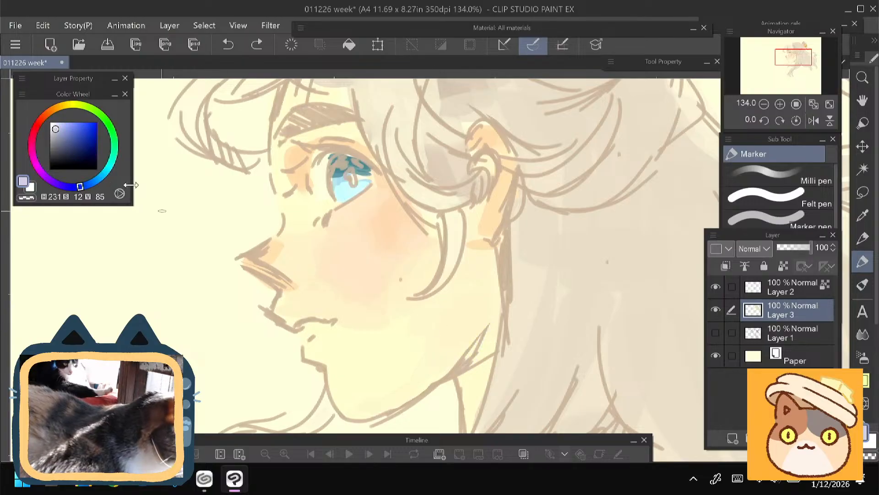
{"action": "left_click", "coordinate": [57, 129]}
{"action": "left_click_drag", "start_coordinate": [490, 322], "coordinate": [471, 366]}
{"action": "key", "text": "ctrl+z"}
{"action": "left_click", "coordinate": [814, 120]}
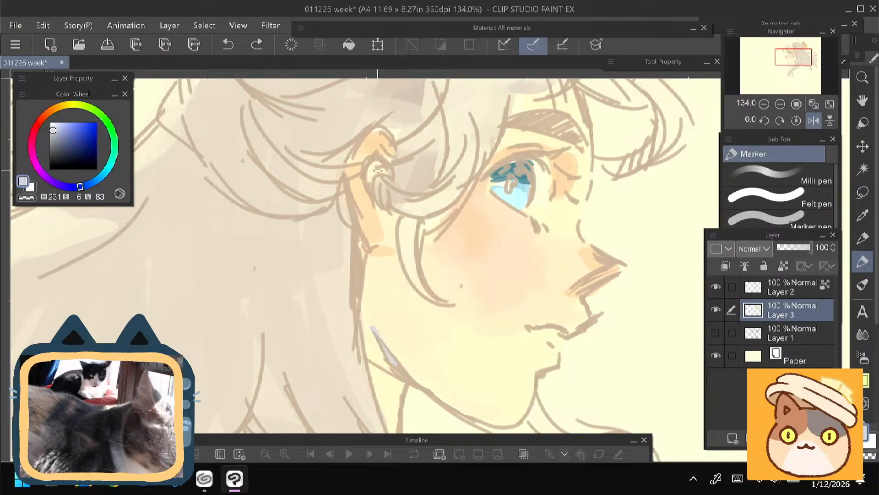
{"action": "left_click_drag", "start_coordinate": [314, 252], "coordinate": [295, 199]}
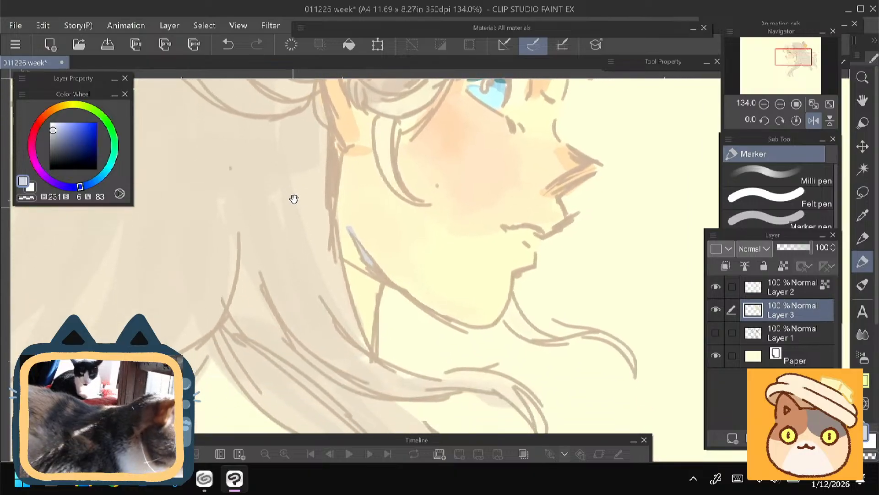
{"action": "left_click_drag", "start_coordinate": [341, 221], "coordinate": [367, 293]}
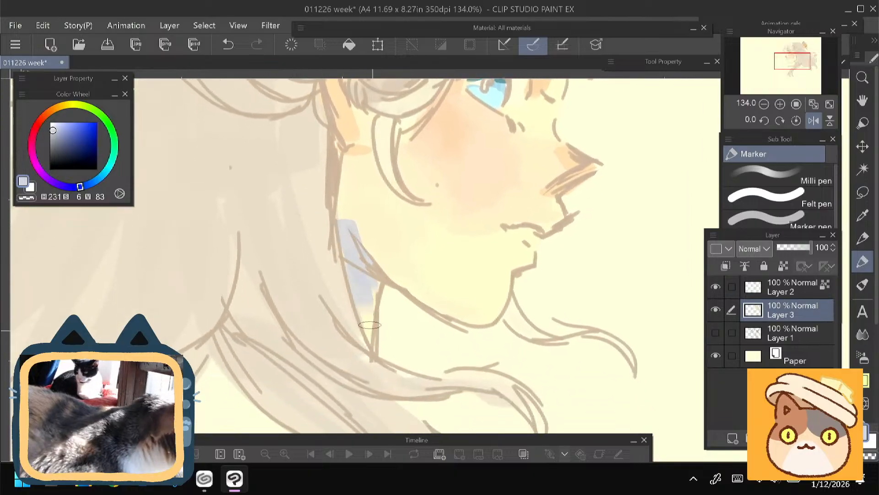
- Cover the blue-grey above the jawline with skin colour (H 34, S 20, V 96) and add a blue-grey shadow inside the ear
{"action": "left_click", "coordinate": [378, 251], "text": "alt"}
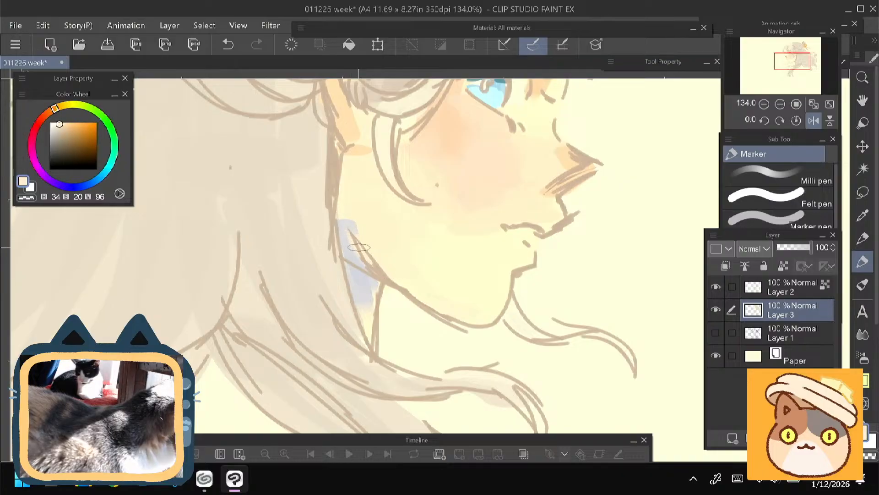
{"action": "left_click_drag", "start_coordinate": [359, 247], "coordinate": [345, 219]}
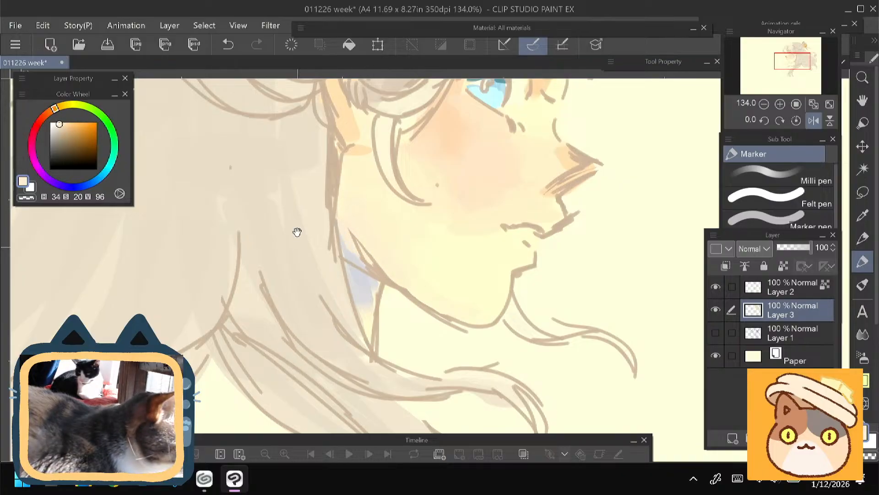
{"action": "left_click_drag", "start_coordinate": [297, 232], "coordinate": [260, 296]}
{"action": "left_click_drag", "start_coordinate": [366, 231], "coordinate": [358, 275]}
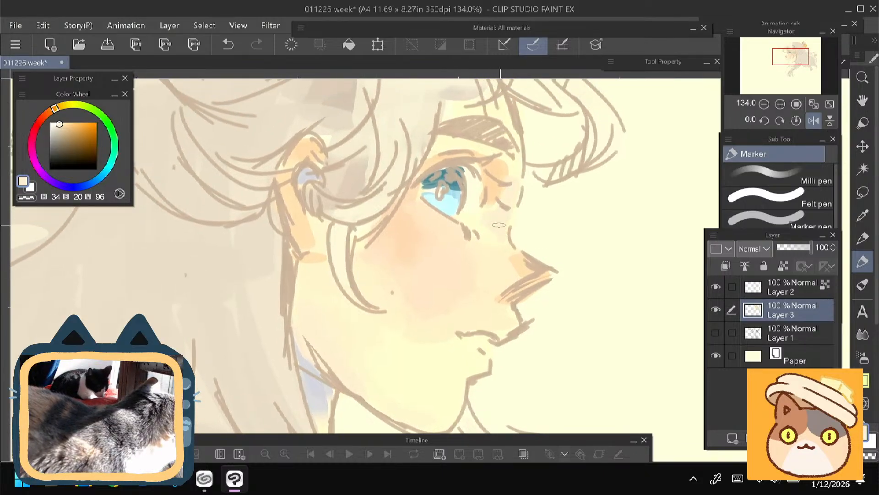
- Shade the hair lock between the ear and eye with greyish brown strokes (H 31, S 24, V 72)
{"action": "scroll", "coordinate": [274, 250], "scroll_direction": "down", "scroll_amount": 3}
{"action": "left_click_drag", "start_coordinate": [185, 309], "coordinate": [162, 287]}
{"action": "mouse_move", "coordinate": [267, 215]}
{"action": "left_mouse_down"}
{"action": "mouse_move", "coordinate": [271, 239]}
{"action": "mouse_move", "coordinate": [322, 259]}
{"action": "left_mouse_up"}
{"action": "left_click", "coordinate": [322, 259], "text": "alt"}
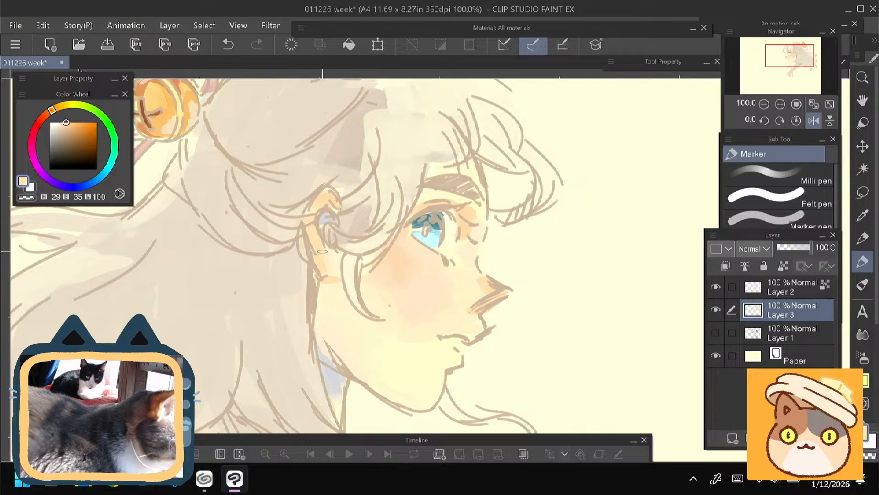
{"action": "left_click_drag", "start_coordinate": [281, 181], "coordinate": [356, 195]}
{"action": "left_click", "coordinate": [343, 236], "text": "alt"}
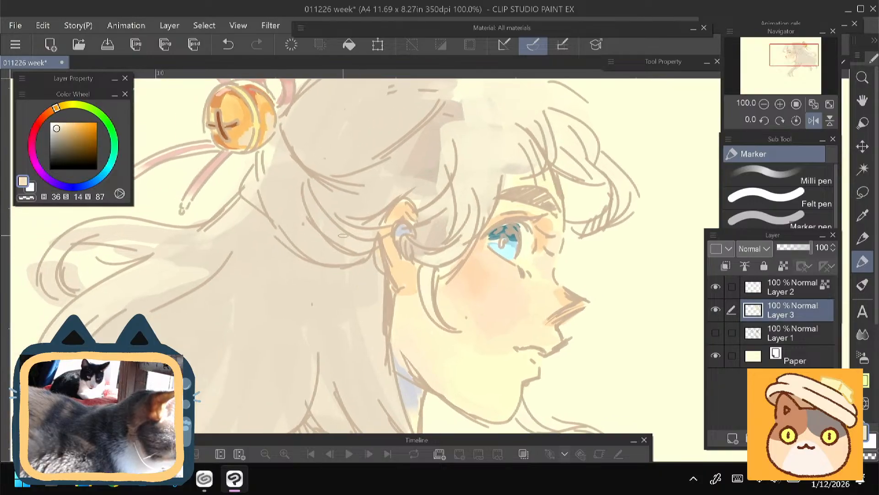
{"action": "left_click", "coordinate": [61, 135]}
{"action": "left_click", "coordinate": [54, 109]}
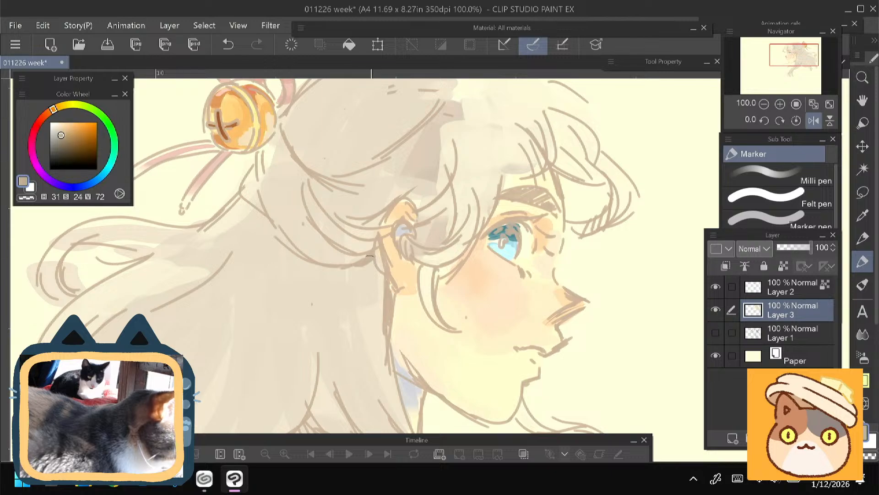
{"action": "left_click_drag", "start_coordinate": [471, 211], "coordinate": [450, 239]}
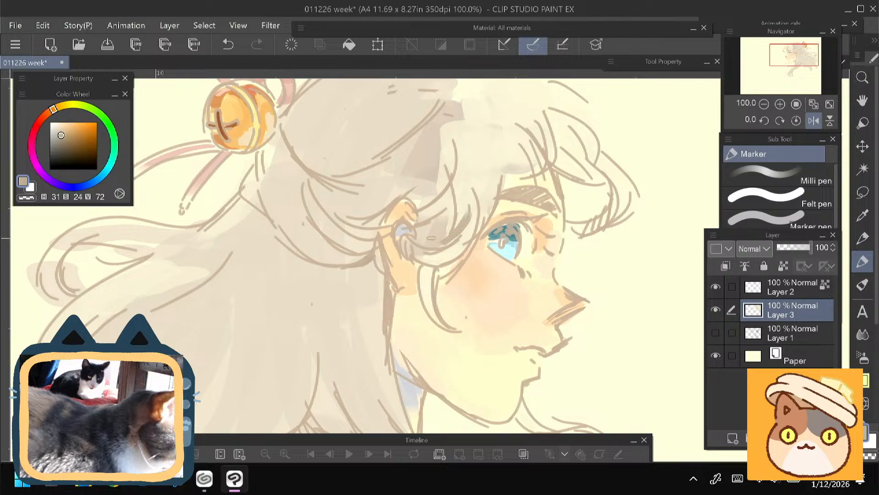
{"action": "mouse_move", "coordinate": [458, 196]}
{"action": "left_mouse_down"}
{"action": "mouse_move", "coordinate": [437, 216]}
{"action": "mouse_move", "coordinate": [443, 189]}
{"action": "mouse_move", "coordinate": [415, 232]}
{"action": "left_mouse_up"}
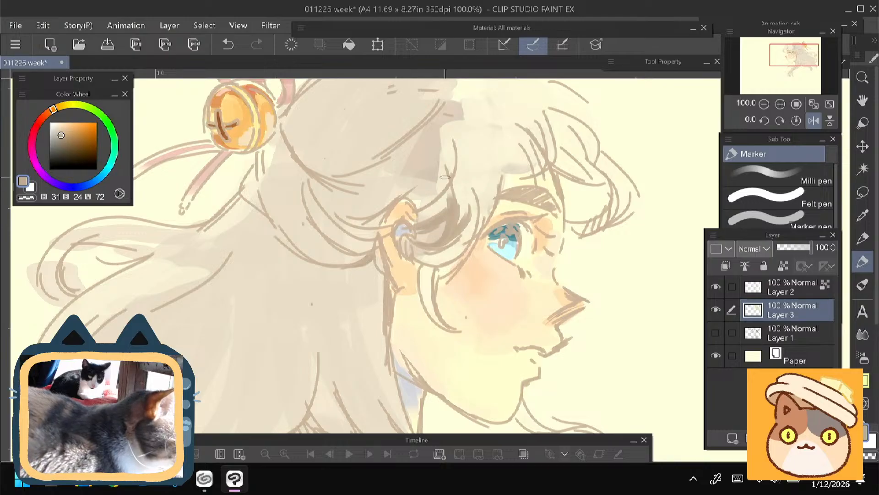
{"action": "left_click_drag", "start_coordinate": [445, 176], "coordinate": [416, 208]}
{"action": "left_click_drag", "start_coordinate": [255, 259], "coordinate": [234, 243]}
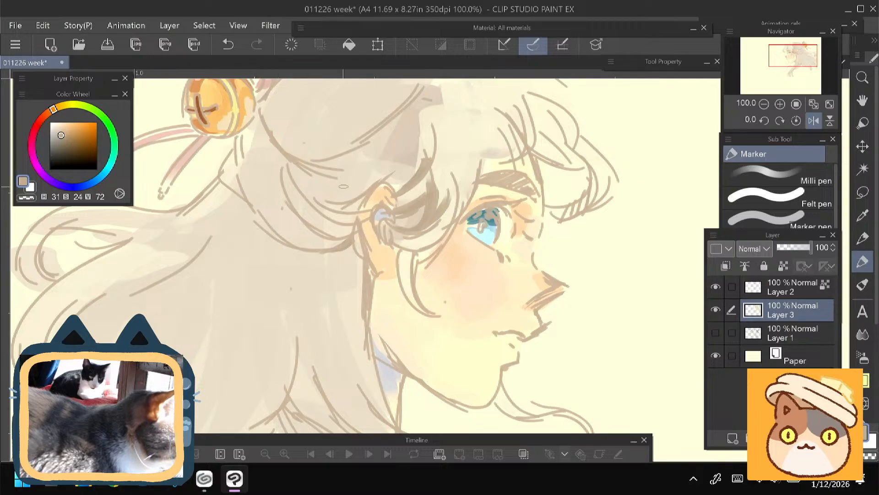
- Paint a light cream hair strand (H 48, S 14, V 92) across the ear on Layer 2
{"action": "left_click", "coordinate": [397, 238], "text": "alt"}
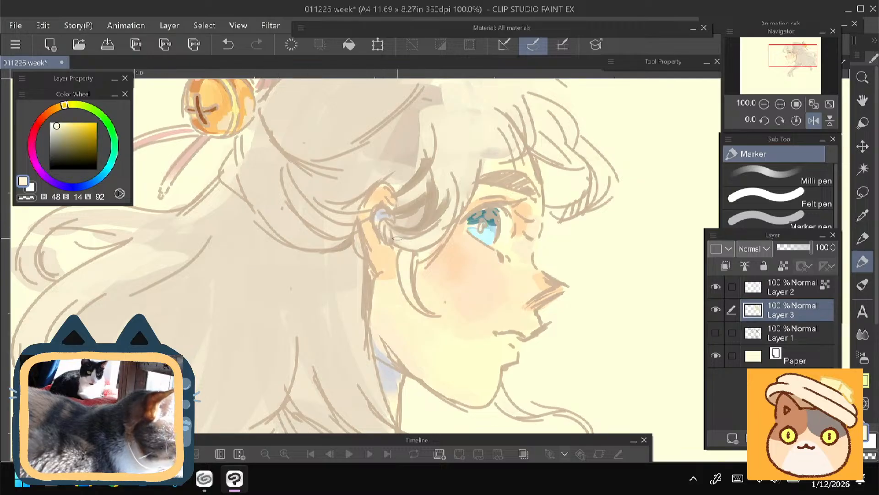
{"action": "left_click_drag", "start_coordinate": [296, 166], "coordinate": [284, 135]}
{"action": "left_click", "coordinate": [780, 289]}
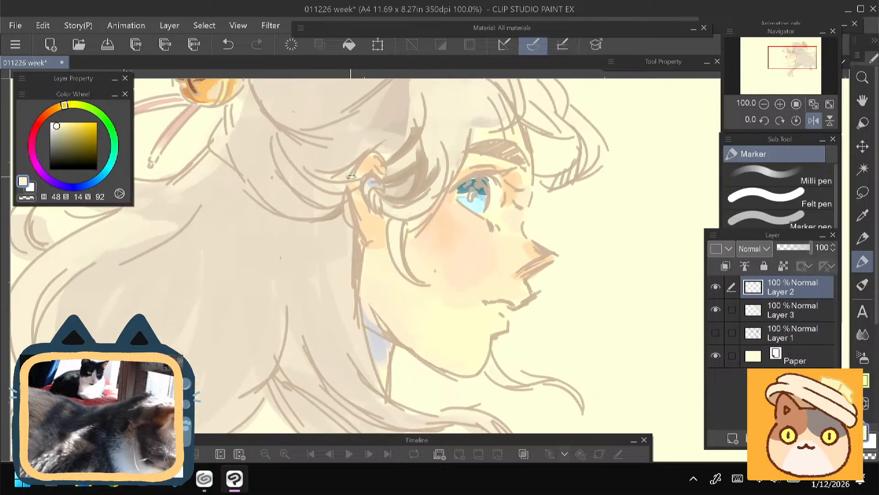
{"action": "mouse_move", "coordinate": [347, 171]}
{"action": "left_mouse_down"}
{"action": "mouse_move", "coordinate": [383, 201]}
{"action": "mouse_move", "coordinate": [347, 184]}
{"action": "left_mouse_up"}
{"action": "mouse_move", "coordinate": [284, 244]}
{"action": "left_mouse_down"}
{"action": "mouse_move", "coordinate": [328, 295]}
{"action": "mouse_move", "coordinate": [392, 309]}
{"action": "left_mouse_up"}
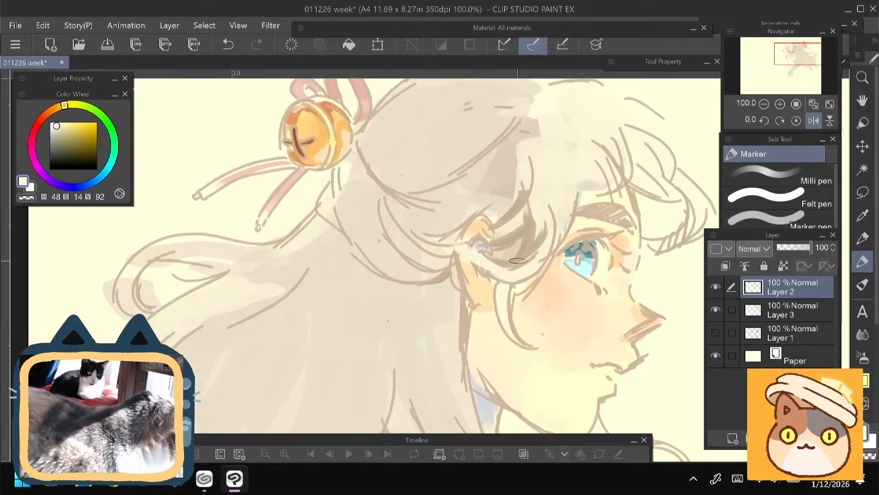
- Fill the shadow of the hair lock in front of the ear with warm greyish brown (H 27, S 24, V 76)
{"action": "left_click", "coordinate": [530, 247], "text": "alt"}
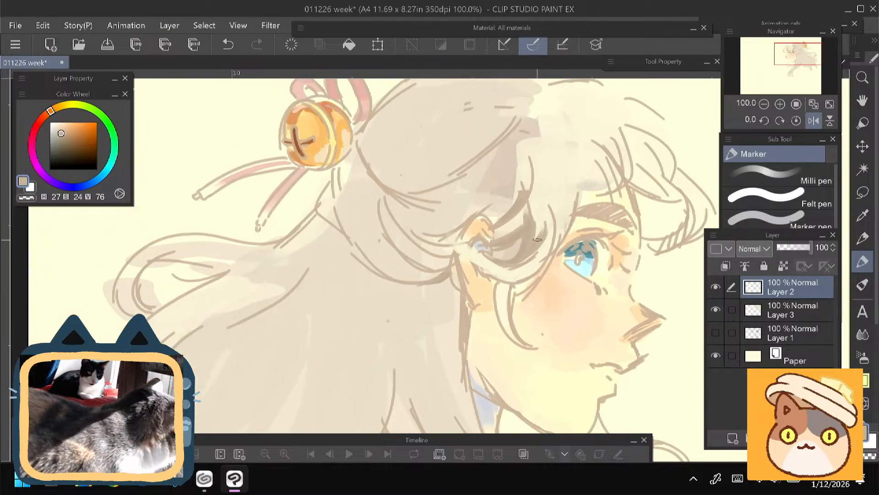
{"action": "mouse_move", "coordinate": [544, 242]}
{"action": "left_mouse_down"}
{"action": "mouse_move", "coordinate": [519, 260]}
{"action": "mouse_move", "coordinate": [485, 259]}
{"action": "left_mouse_up"}
{"action": "mouse_move", "coordinate": [546, 239]}
{"action": "left_mouse_down"}
{"action": "mouse_move", "coordinate": [519, 252]}
{"action": "mouse_move", "coordinate": [489, 231]}
{"action": "mouse_move", "coordinate": [506, 244]}
{"action": "mouse_move", "coordinate": [498, 262]}
{"action": "mouse_move", "coordinate": [527, 242]}
{"action": "mouse_move", "coordinate": [498, 255]}
{"action": "left_mouse_up"}
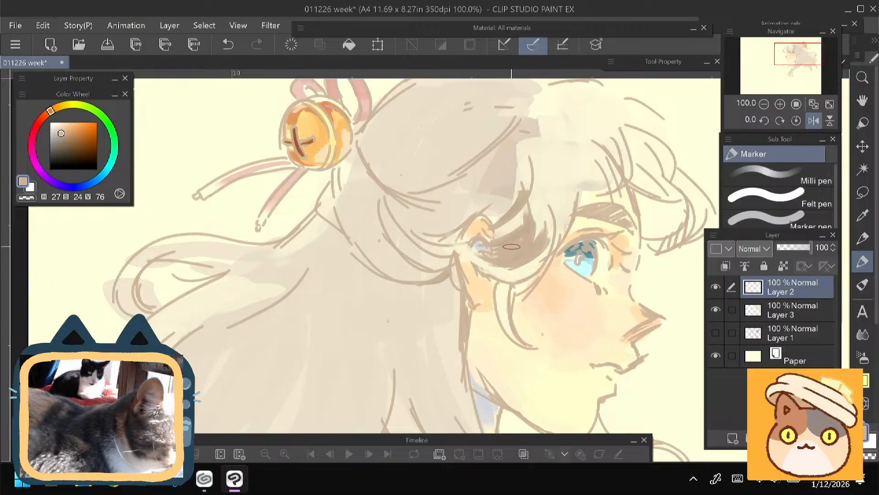
{"action": "left_click_drag", "start_coordinate": [530, 218], "coordinate": [535, 172]}
{"action": "left_click_drag", "start_coordinate": [461, 159], "coordinate": [464, 161]}
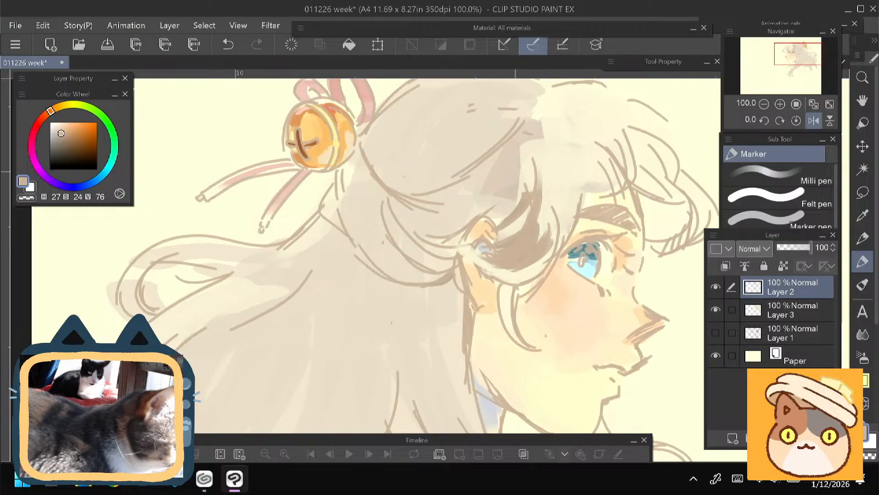
{"action": "left_click", "coordinate": [526, 211], "text": "alt"}
{"action": "left_click_drag", "start_coordinate": [525, 220], "coordinate": [534, 197]}
- Paint light beige strands (H 42, S 14, V 90) along the outer edge of the shaded lock beside the eye
{"action": "left_click_drag", "start_coordinate": [539, 260], "coordinate": [558, 230]}
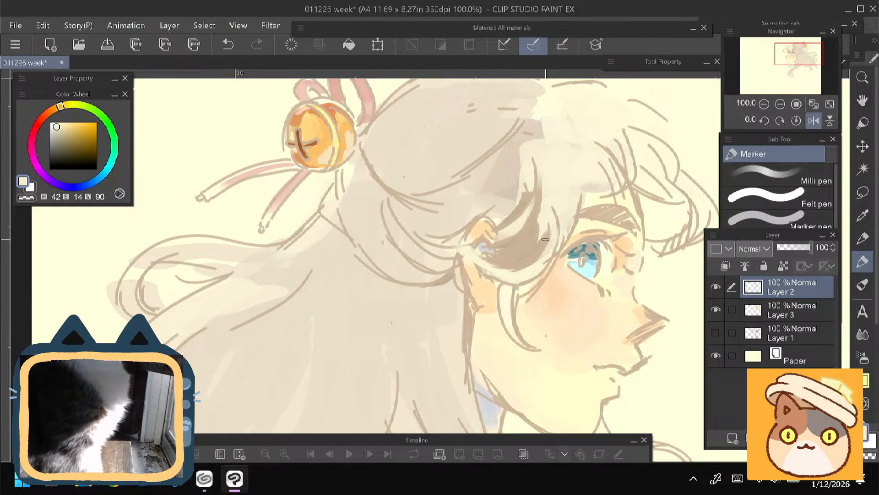
{"action": "left_click_drag", "start_coordinate": [534, 277], "coordinate": [568, 184]}
{"action": "left_click_drag", "start_coordinate": [548, 263], "coordinate": [573, 222]}
{"action": "left_click_drag", "start_coordinate": [479, 259], "coordinate": [488, 199]}
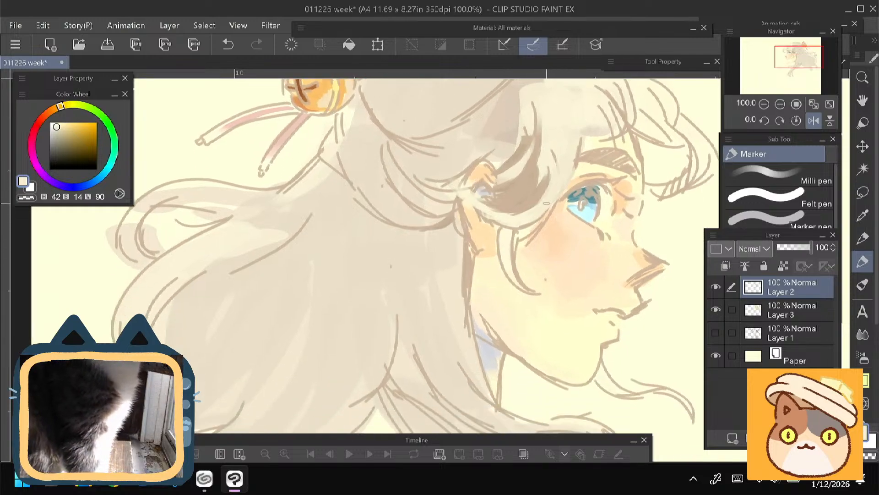
{"action": "left_click_drag", "start_coordinate": [529, 234], "coordinate": [557, 201]}
{"action": "mouse_move", "coordinate": [533, 224]}
{"action": "left_mouse_down"}
{"action": "mouse_move", "coordinate": [549, 208]}
{"action": "mouse_move", "coordinate": [539, 218]}
{"action": "left_mouse_up"}
- Extend the lock's shadow upward from the ear with greyish brown (H 27, S 24, V 76)
{"action": "mouse_move", "coordinate": [418, 190]}
{"action": "left_mouse_down"}
{"action": "mouse_move", "coordinate": [404, 242]}
{"action": "mouse_move", "coordinate": [413, 259]}
{"action": "left_mouse_up"}
{"action": "left_click", "coordinate": [513, 215], "text": "alt"}
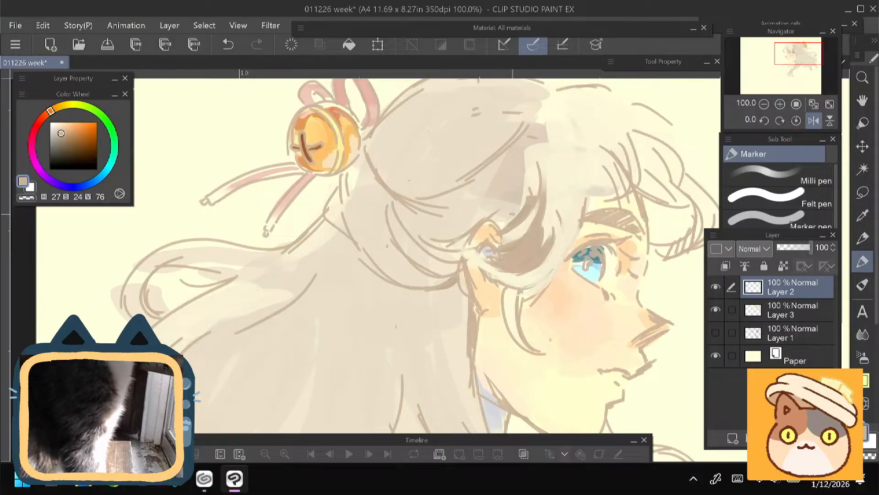
{"action": "mouse_move", "coordinate": [502, 226]}
{"action": "left_mouse_down"}
{"action": "mouse_move", "coordinate": [523, 206]}
{"action": "mouse_move", "coordinate": [535, 170]}
{"action": "left_mouse_up"}
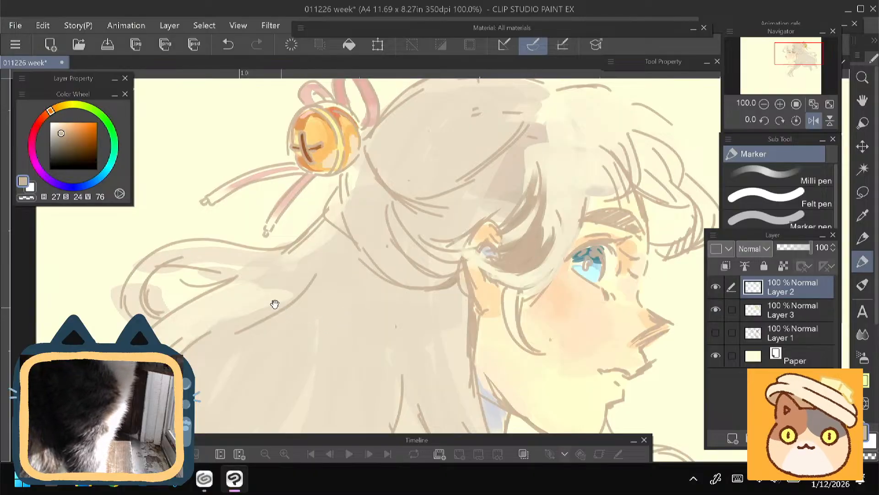
- Flip the canvas back and shade the fringe above the eyebrow with greyish brown, softening the front curl with beige (H 34, S 15, V 86)
{"action": "left_click_drag", "start_coordinate": [275, 305], "coordinate": [240, 365]}
{"action": "left_click", "coordinate": [813, 121]}
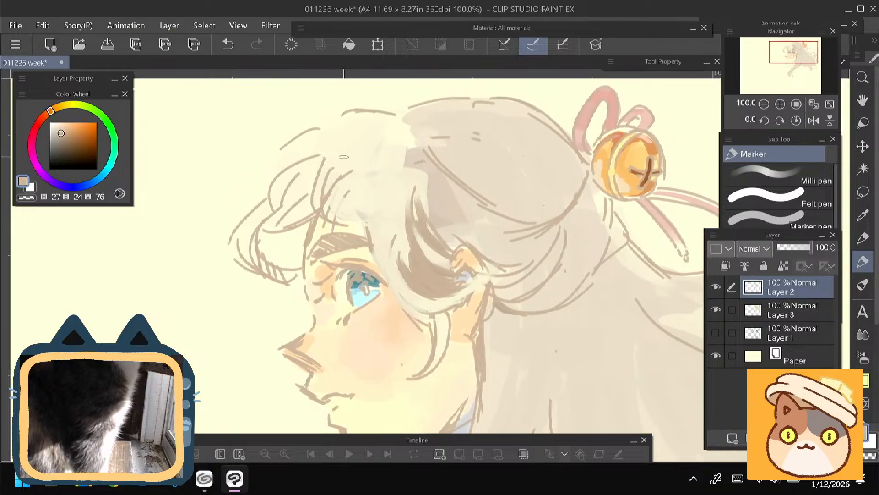
{"action": "mouse_move", "coordinate": [334, 170]}
{"action": "left_mouse_down"}
{"action": "mouse_move", "coordinate": [341, 217]}
{"action": "mouse_move", "coordinate": [366, 228]}
{"action": "left_mouse_up"}
{"action": "left_click_drag", "start_coordinate": [367, 184], "coordinate": [377, 243]}
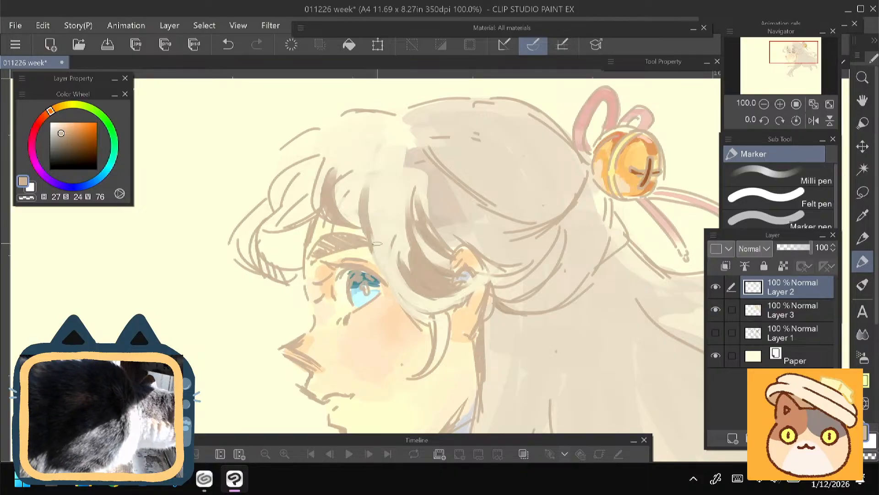
{"action": "left_click_drag", "start_coordinate": [323, 161], "coordinate": [315, 213]}
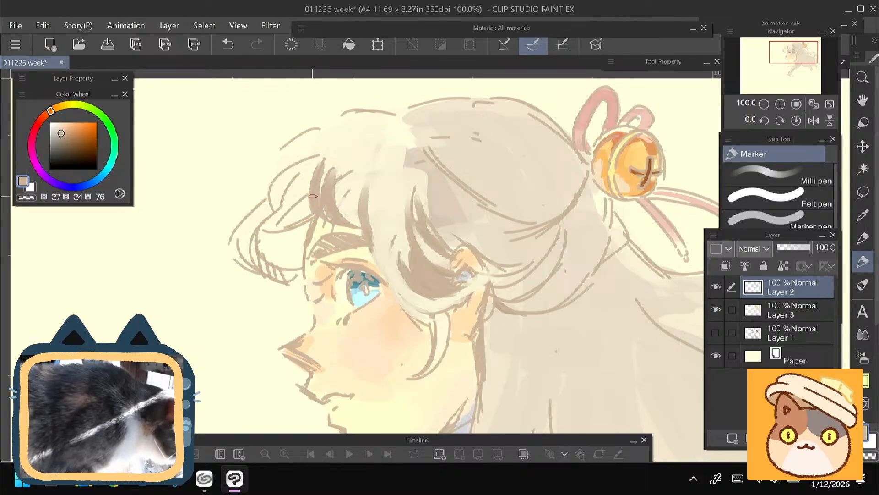
{"action": "left_click", "coordinate": [276, 190], "text": "alt"}
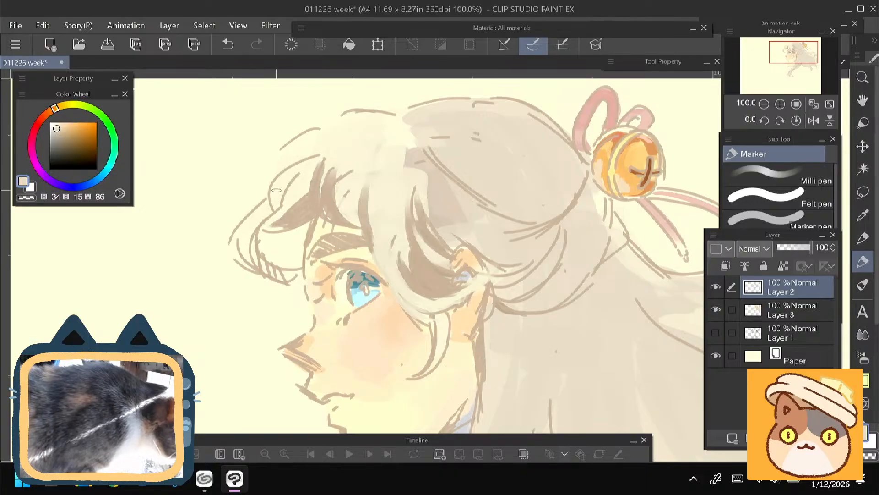
{"action": "mouse_move", "coordinate": [312, 197]}
{"action": "left_mouse_down"}
{"action": "mouse_move", "coordinate": [270, 226]}
{"action": "mouse_move", "coordinate": [289, 225]}
{"action": "left_mouse_up"}
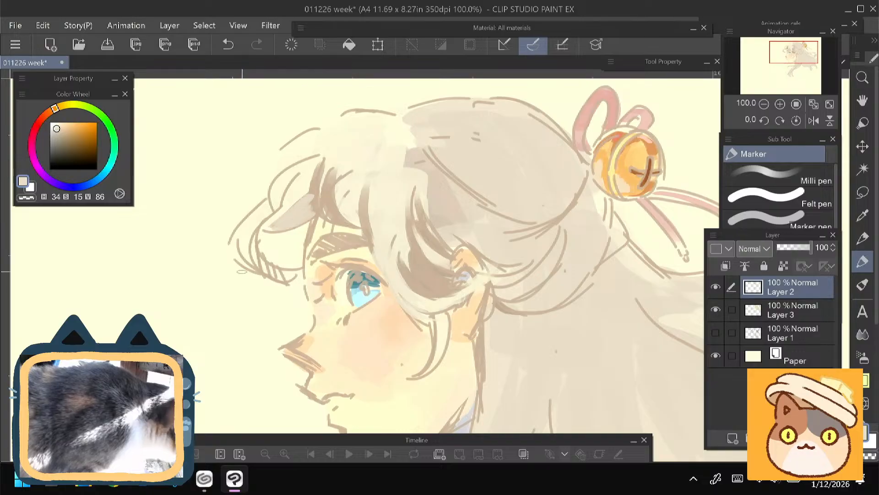
- Paint greyish brown shadows (H 27, S 23, V 77) along the hair strands behind the neck
{"action": "left_click_drag", "start_coordinate": [240, 288], "coordinate": [207, 216]}
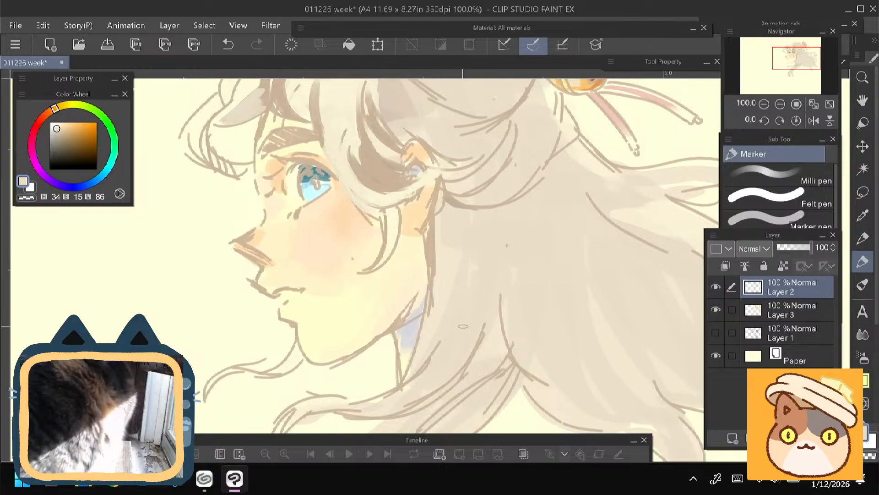
{"action": "left_click", "coordinate": [484, 328], "text": "alt"}
{"action": "left_click_drag", "start_coordinate": [492, 286], "coordinate": [462, 368]}
{"action": "left_click_drag", "start_coordinate": [348, 272], "coordinate": [314, 199]}
{"action": "left_click_drag", "start_coordinate": [484, 296], "coordinate": [450, 355]}
{"action": "left_click_drag", "start_coordinate": [469, 327], "coordinate": [436, 362]}
- Shade the strands of the lower hair lock down to its tips with the same greyish brown
{"action": "left_click_drag", "start_coordinate": [280, 346], "coordinate": [370, 264]}
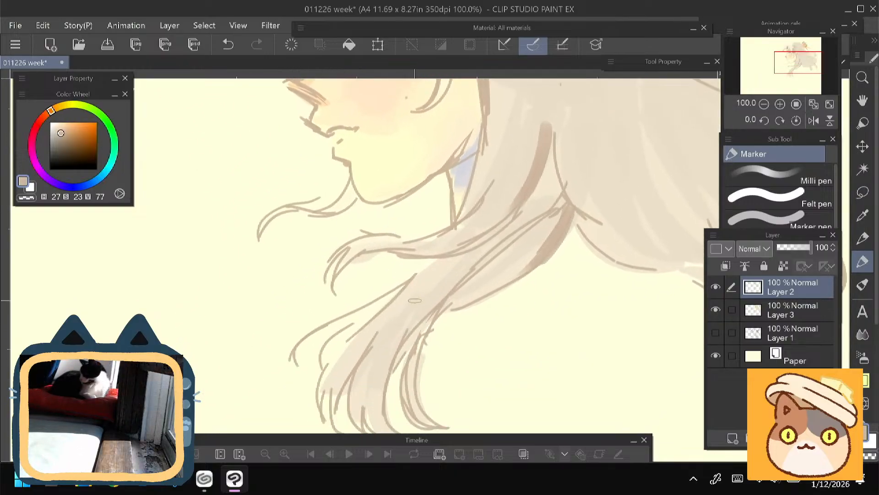
{"action": "left_click_drag", "start_coordinate": [431, 315], "coordinate": [399, 354]}
{"action": "left_click_drag", "start_coordinate": [424, 324], "coordinate": [396, 376]}
{"action": "left_click_drag", "start_coordinate": [323, 364], "coordinate": [335, 264]}
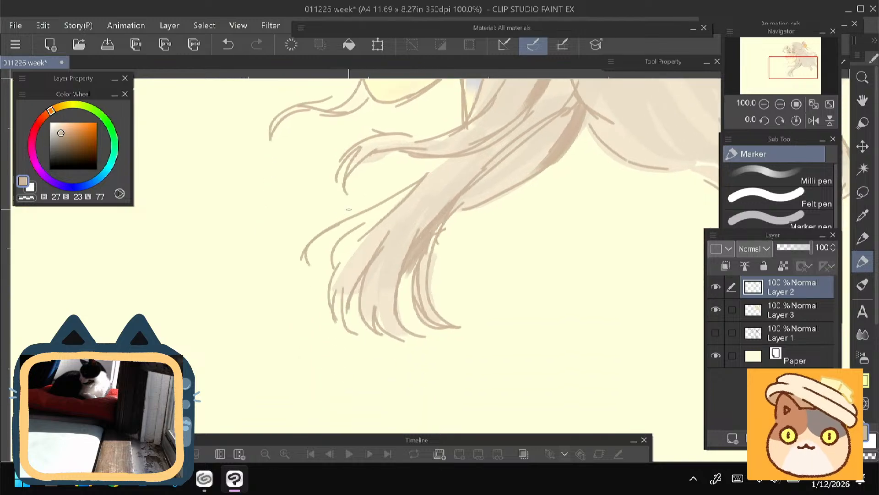
{"action": "mouse_move", "coordinate": [401, 226]}
{"action": "left_mouse_down"}
{"action": "mouse_move", "coordinate": [376, 250]}
{"action": "mouse_move", "coordinate": [380, 338]}
{"action": "left_mouse_up"}
{"action": "left_click_drag", "start_coordinate": [383, 284], "coordinate": [398, 340]}
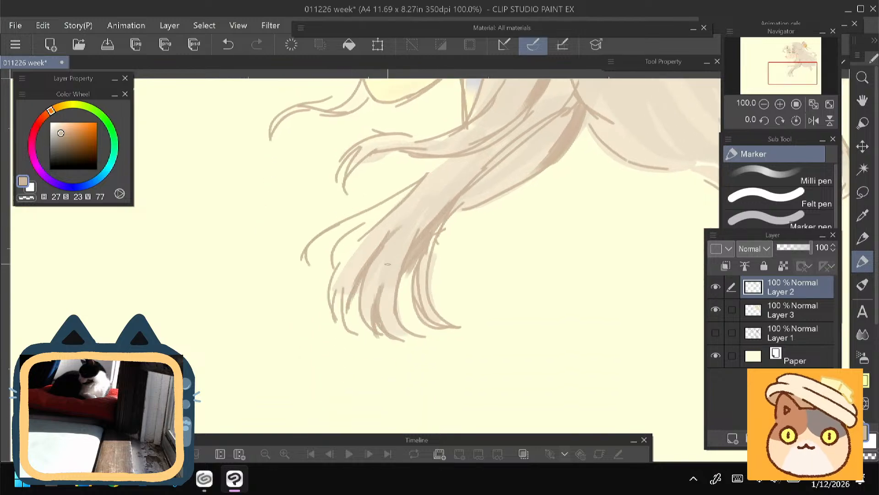
{"action": "left_click_drag", "start_coordinate": [364, 316], "coordinate": [373, 331]}
{"action": "left_click_drag", "start_coordinate": [362, 289], "coordinate": [368, 320]}
{"action": "left_click_drag", "start_coordinate": [380, 254], "coordinate": [361, 314]}
- Brush off-white highlights (H 64, S 7, V 98) onto the hair lock between the eye and the ear
{"action": "left_click_drag", "start_coordinate": [357, 195], "coordinate": [311, 322]}
{"action": "left_click_drag", "start_coordinate": [323, 228], "coordinate": [338, 435]}
{"action": "left_click", "coordinate": [377, 193], "text": "alt"}
{"action": "left_click", "coordinate": [55, 124]}
{"action": "left_click", "coordinate": [53, 123]}
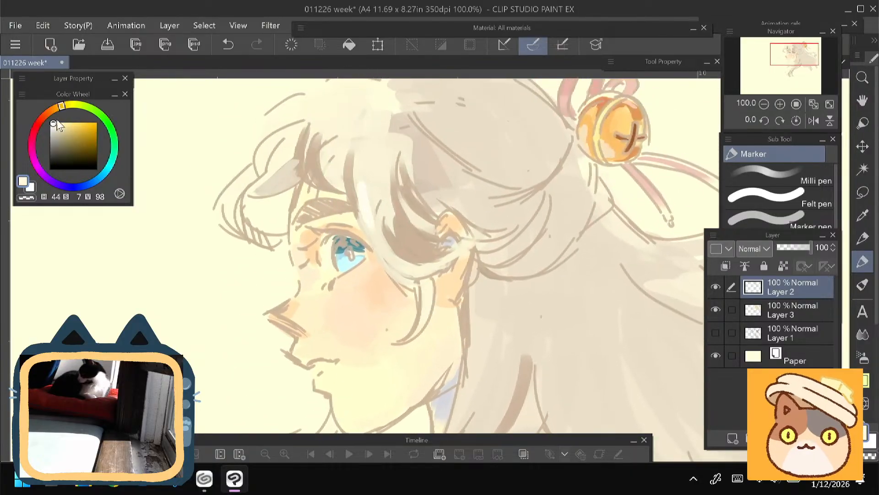
{"action": "left_click_drag", "start_coordinate": [62, 106], "coordinate": [70, 105]}
{"action": "mouse_move", "coordinate": [367, 198]}
{"action": "left_mouse_down"}
{"action": "mouse_move", "coordinate": [384, 245]}
{"action": "mouse_move", "coordinate": [386, 224]}
{"action": "mouse_move", "coordinate": [393, 227]}
{"action": "left_mouse_up"}
{"action": "left_click", "coordinate": [76, 105]}
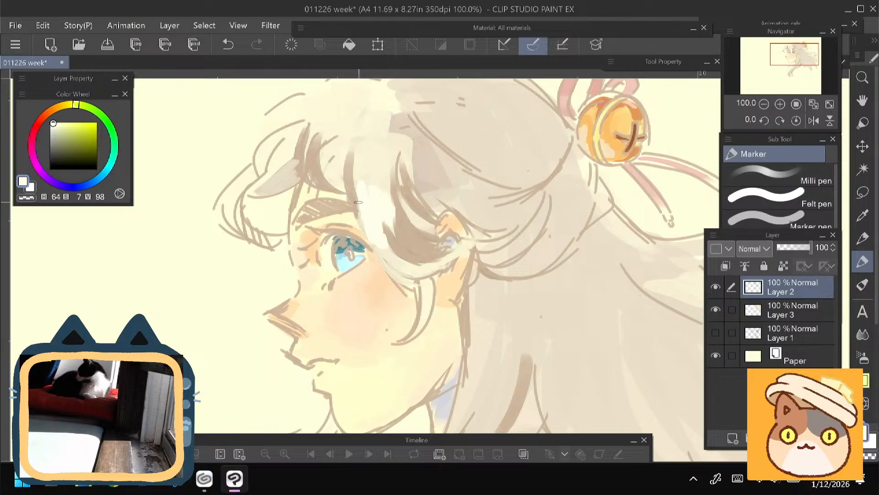
{"action": "mouse_move", "coordinate": [355, 179]}
{"action": "left_mouse_down"}
{"action": "mouse_move", "coordinate": [361, 218]}
{"action": "mouse_move", "coordinate": [418, 219]}
{"action": "left_mouse_up"}
{"action": "left_click_drag", "start_coordinate": [346, 227], "coordinate": [309, 167]}
{"action": "left_click_drag", "start_coordinate": [341, 190], "coordinate": [360, 210]}
{"action": "left_click_drag", "start_coordinate": [350, 192], "coordinate": [372, 216]}
- Add the same off-white highlights to the front curl, the wispy strands below the chin and the lower hair lock
{"action": "left_click_drag", "start_coordinate": [262, 148], "coordinate": [329, 231]}
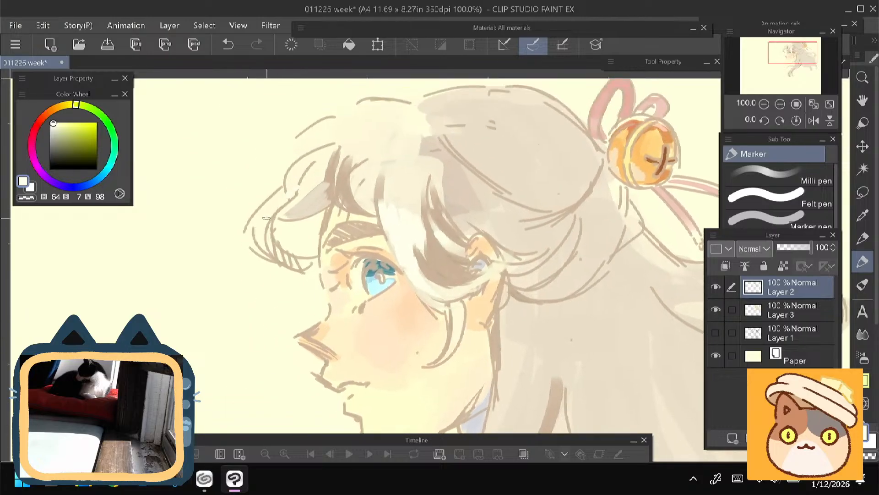
{"action": "mouse_move", "coordinate": [283, 188]}
{"action": "left_mouse_down"}
{"action": "mouse_move", "coordinate": [257, 238]}
{"action": "mouse_move", "coordinate": [274, 200]}
{"action": "mouse_move", "coordinate": [263, 218]}
{"action": "left_mouse_up"}
{"action": "mouse_move", "coordinate": [224, 318]}
{"action": "left_mouse_down"}
{"action": "mouse_move", "coordinate": [204, 246]}
{"action": "mouse_move", "coordinate": [228, 177]}
{"action": "left_mouse_up"}
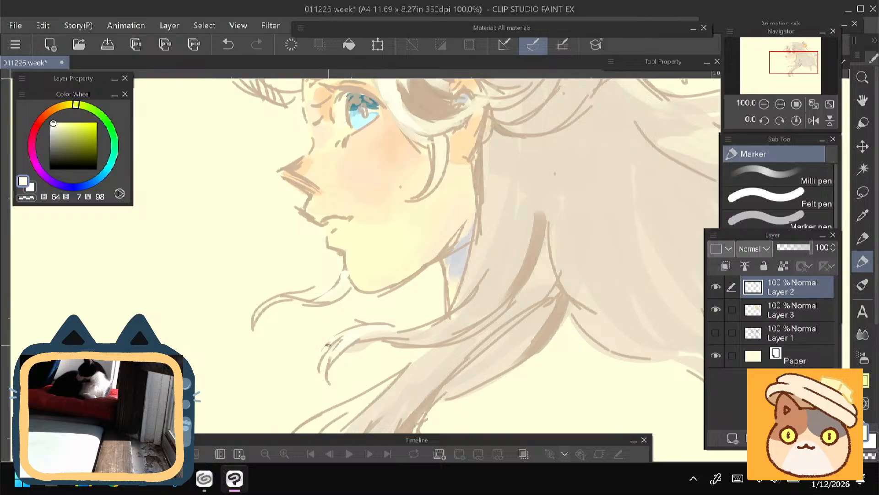
{"action": "mouse_move", "coordinate": [396, 332]}
{"action": "left_mouse_down"}
{"action": "mouse_move", "coordinate": [341, 353]}
{"action": "mouse_move", "coordinate": [329, 368]}
{"action": "left_mouse_up"}
{"action": "left_click_drag", "start_coordinate": [292, 312], "coordinate": [341, 226]}
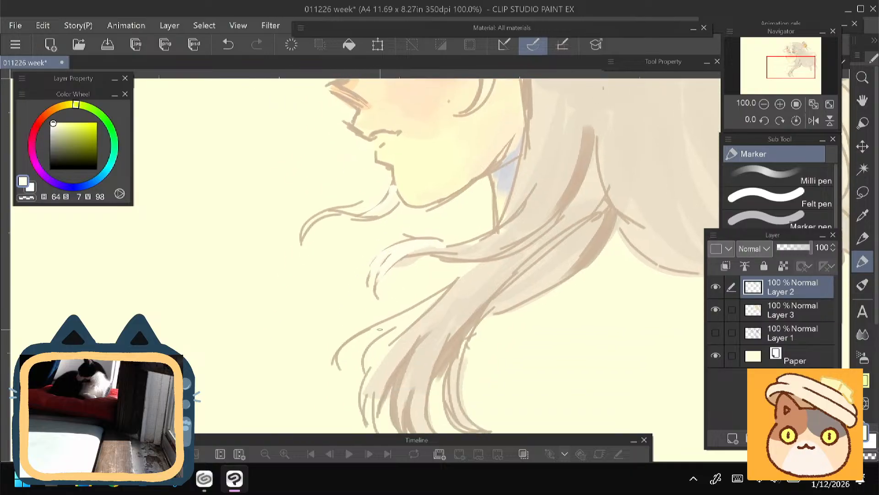
{"action": "left_click_drag", "start_coordinate": [367, 387], "coordinate": [402, 342]}
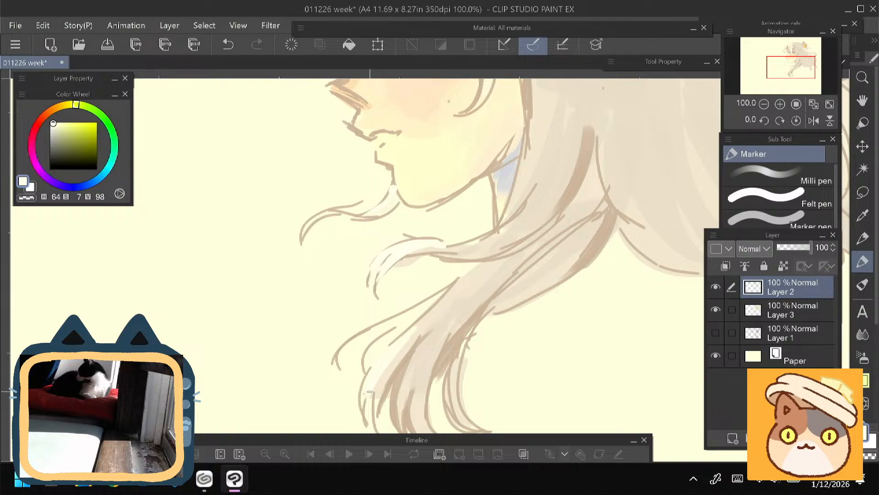
- Sample light greyish beige from the hair (H 28, S 16, V 82) and blend it over the hard edge at the crown
{"action": "left_click_drag", "start_coordinate": [256, 155], "coordinate": [191, 303]}
{"action": "mouse_move", "coordinate": [208, 215]}
{"action": "left_mouse_down"}
{"action": "mouse_move", "coordinate": [194, 356]}
{"action": "mouse_move", "coordinate": [204, 334]}
{"action": "left_mouse_up"}
{"action": "left_click", "coordinate": [393, 285], "text": "alt"}
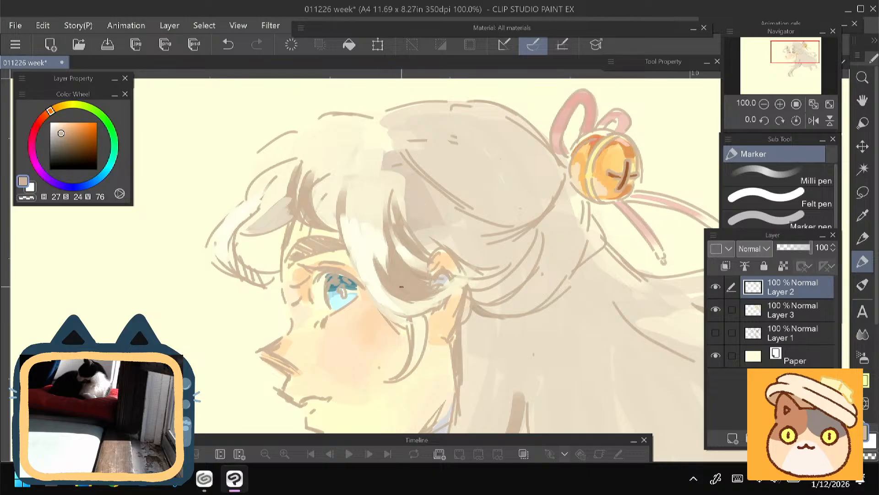
{"action": "left_click", "coordinate": [384, 247], "text": "alt"}
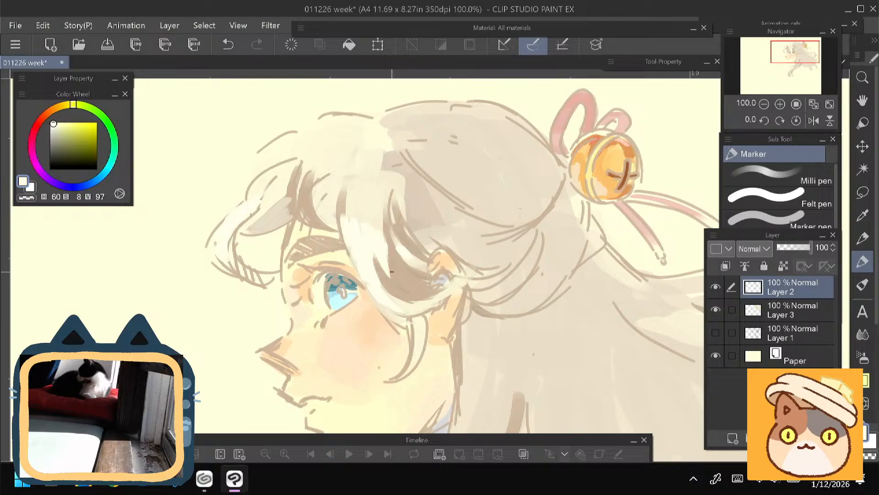
{"action": "left_click", "coordinate": [416, 211], "text": "alt"}
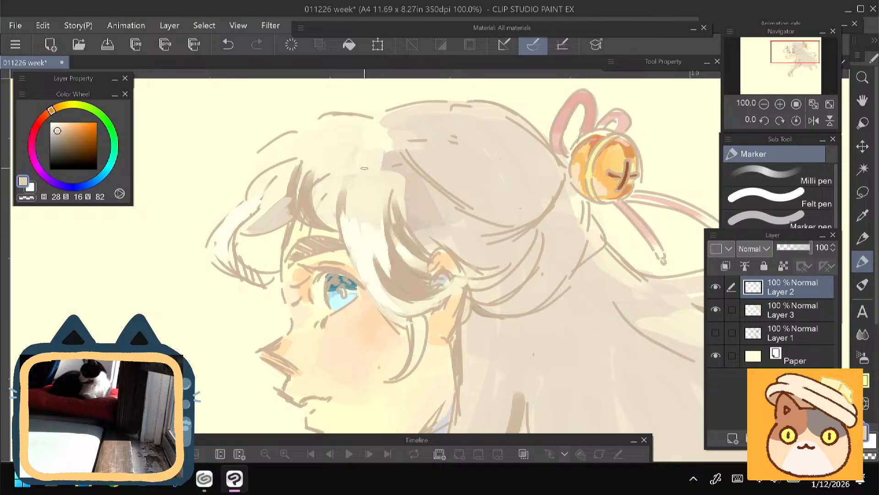
{"action": "left_click_drag", "start_coordinate": [372, 139], "coordinate": [377, 204]}
{"action": "mouse_move", "coordinate": [381, 170]}
{"action": "left_mouse_down"}
{"action": "mouse_move", "coordinate": [385, 206]}
{"action": "mouse_move", "coordinate": [401, 214]}
{"action": "left_mouse_up"}
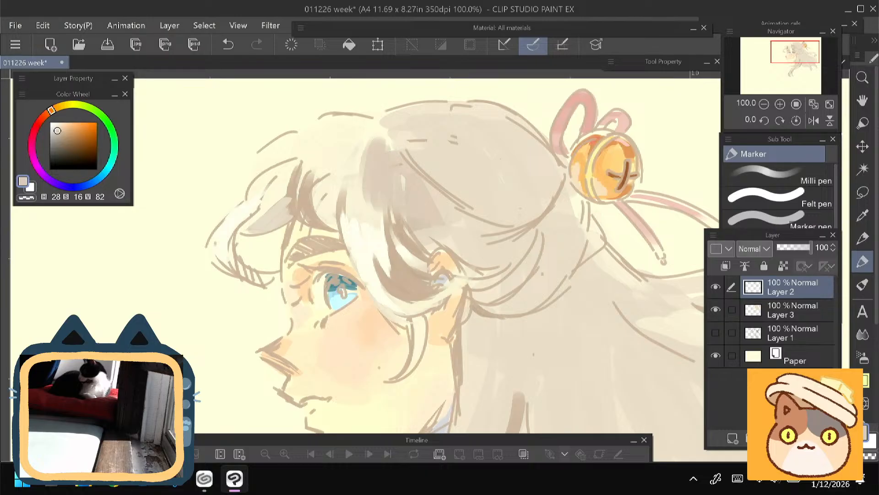
- Extend the light greyish beige shading across the top of the fringe towards the front curl
{"action": "mouse_move", "coordinate": [369, 140]}
{"action": "left_mouse_down"}
{"action": "mouse_move", "coordinate": [350, 180]}
{"action": "mouse_move", "coordinate": [354, 210]}
{"action": "left_mouse_up"}
{"action": "left_click_drag", "start_coordinate": [317, 162], "coordinate": [351, 207]}
{"action": "mouse_move", "coordinate": [399, 171]}
{"action": "left_mouse_down"}
{"action": "mouse_move", "coordinate": [350, 202]}
{"action": "mouse_move", "coordinate": [358, 217]}
{"action": "left_mouse_up"}
{"action": "left_click_drag", "start_coordinate": [372, 200], "coordinate": [358, 251]}
{"action": "left_click_drag", "start_coordinate": [386, 172], "coordinate": [340, 194]}
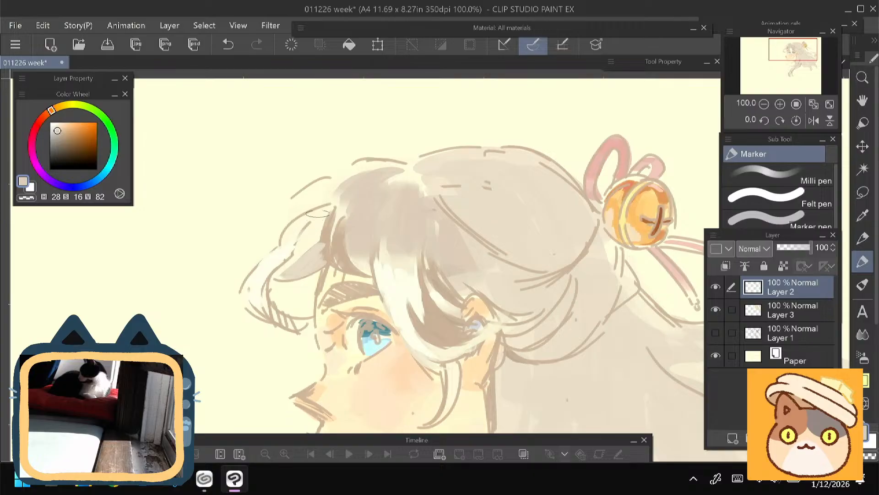
{"action": "left_click_drag", "start_coordinate": [227, 303], "coordinate": [211, 195]}
{"action": "scroll", "coordinate": [228, 265], "scroll_direction": "down", "scroll_amount": 2}
{"action": "left_click_drag", "start_coordinate": [227, 264], "coordinate": [277, 257]}
{"action": "scroll", "coordinate": [329, 202], "scroll_direction": "up", "scroll_amount": 3}
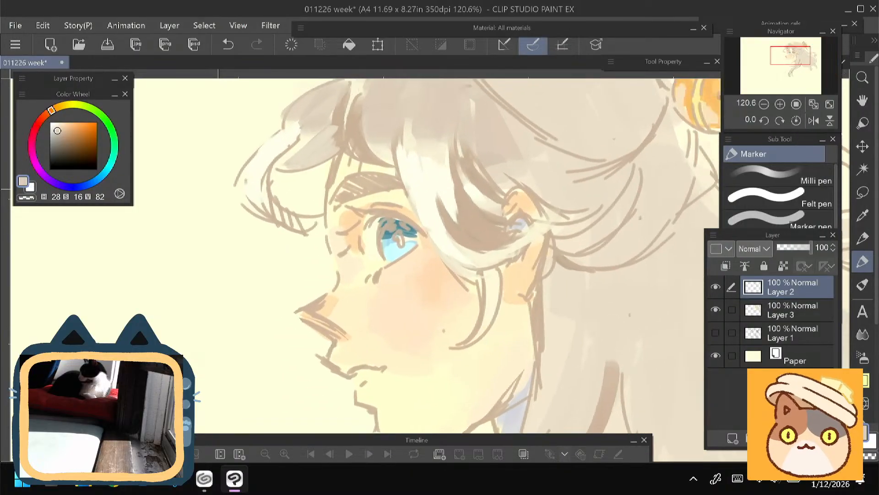
- Switch from the Marker to the SU-Cream Pencil brush
{"action": "left_click", "coordinate": [862, 238]}
{"action": "left_click", "coordinate": [773, 156]}
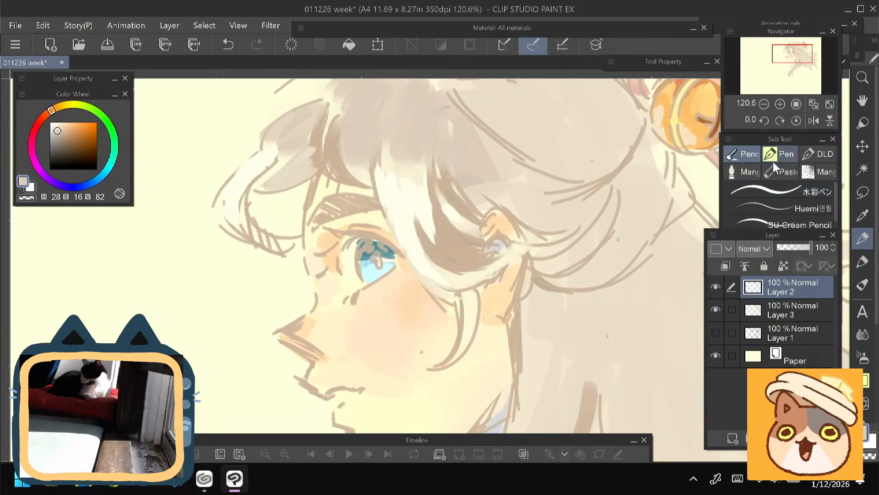
{"action": "left_click", "coordinate": [773, 169]}
{"action": "left_click", "coordinate": [777, 156]}
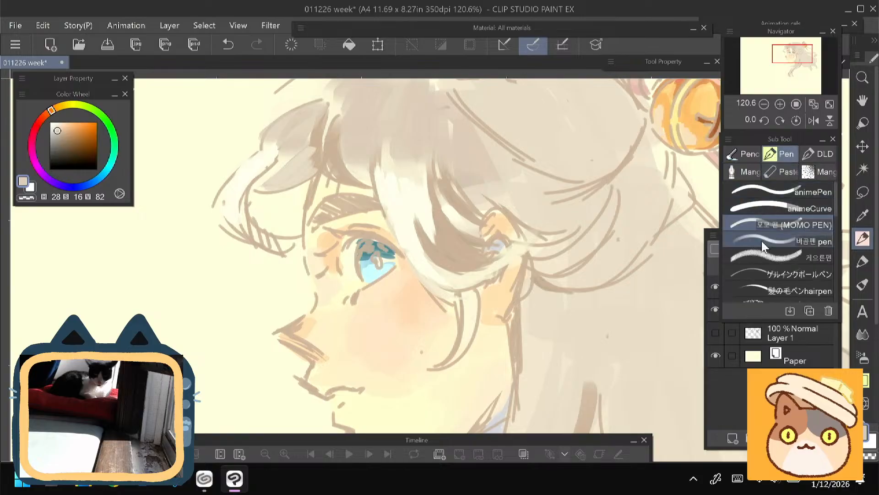
{"action": "left_click", "coordinate": [743, 154]}
{"action": "left_click", "coordinate": [747, 224]}
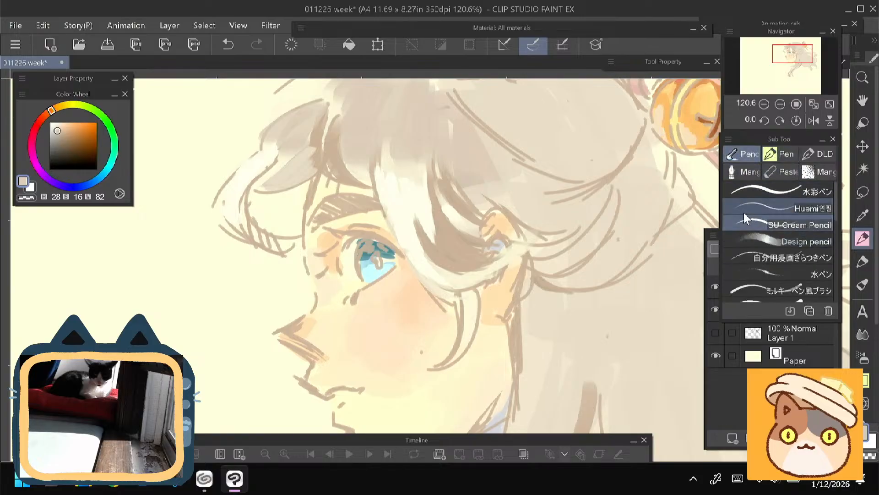
{"action": "key", "text": "ctrl+z"}
- Flip the canvas horizontally and draw the pupil, the iris edge and the upper eye line in dark navy (H 221, S 66, V 25)
{"action": "left_click", "coordinate": [814, 120]}
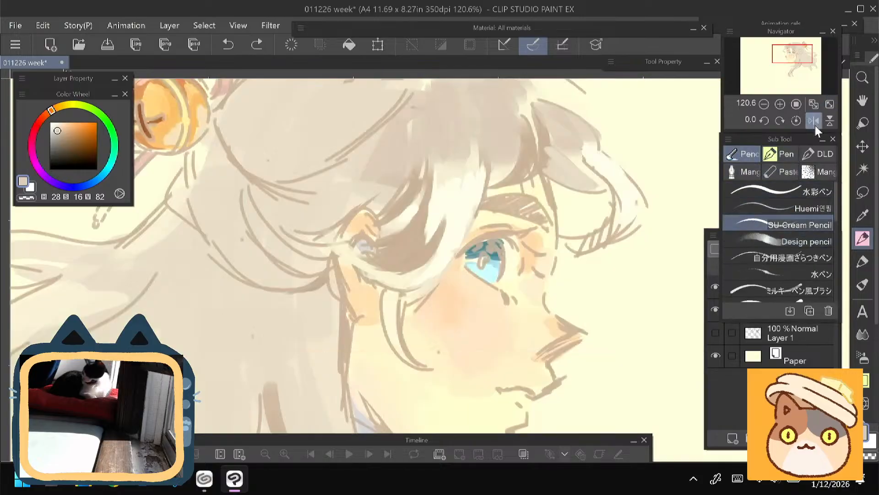
{"action": "scroll", "coordinate": [385, 220], "scroll_direction": "up", "scroll_amount": 5}
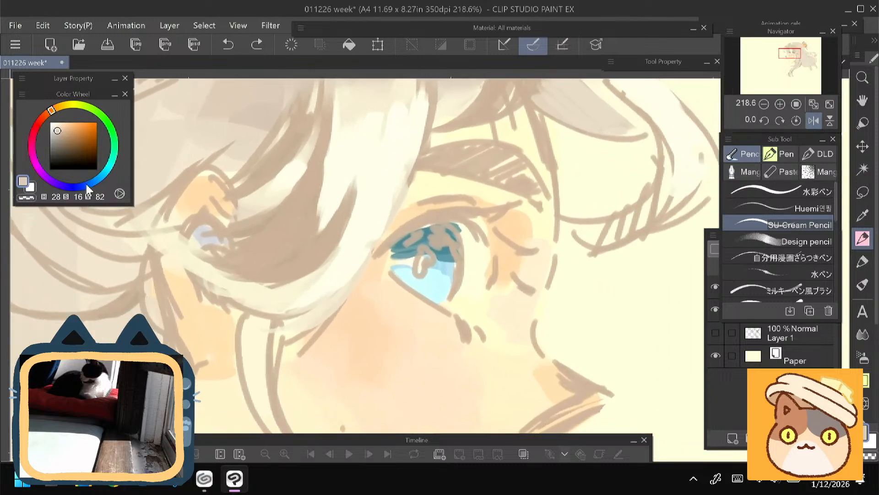
{"action": "left_click", "coordinate": [87, 184]}
{"action": "left_click", "coordinate": [81, 157]}
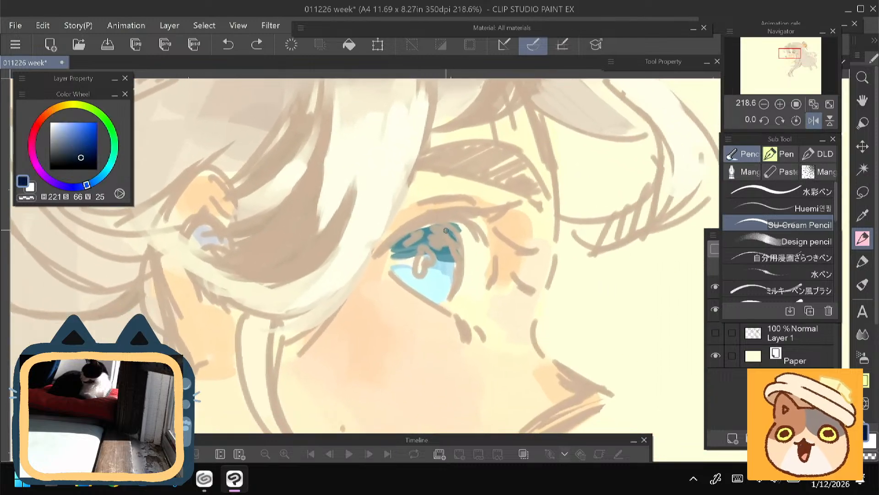
{"action": "left_click_drag", "start_coordinate": [441, 223], "coordinate": [460, 254]}
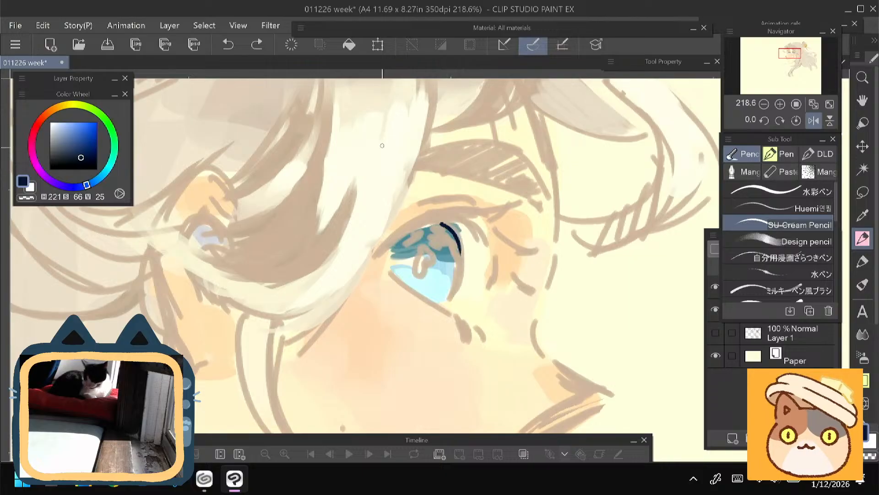
{"action": "key", "text": "ctrl+z"}
{"action": "mouse_move", "coordinate": [442, 223]}
{"action": "left_mouse_down"}
{"action": "mouse_move", "coordinate": [461, 252]}
{"action": "mouse_move", "coordinate": [458, 266]}
{"action": "mouse_move", "coordinate": [420, 274]}
{"action": "left_mouse_up"}
{"action": "left_click_drag", "start_coordinate": [444, 223], "coordinate": [459, 276]}
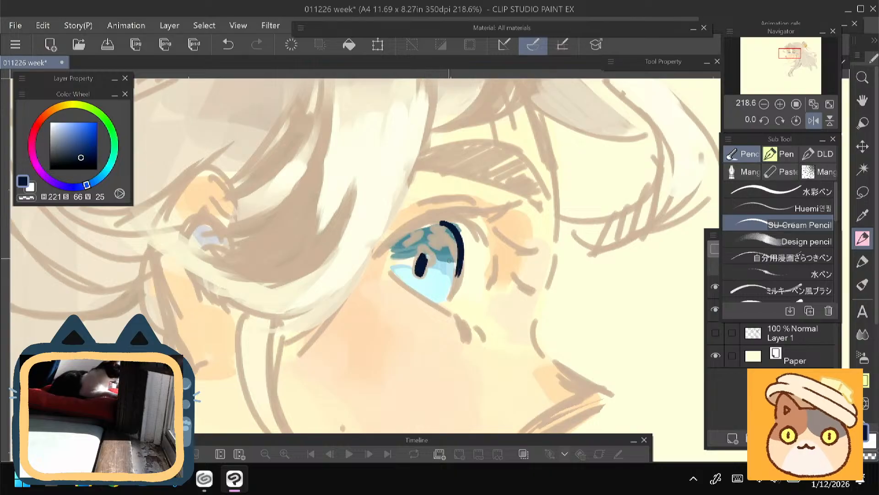
{"action": "left_click_drag", "start_coordinate": [444, 223], "coordinate": [389, 253]}
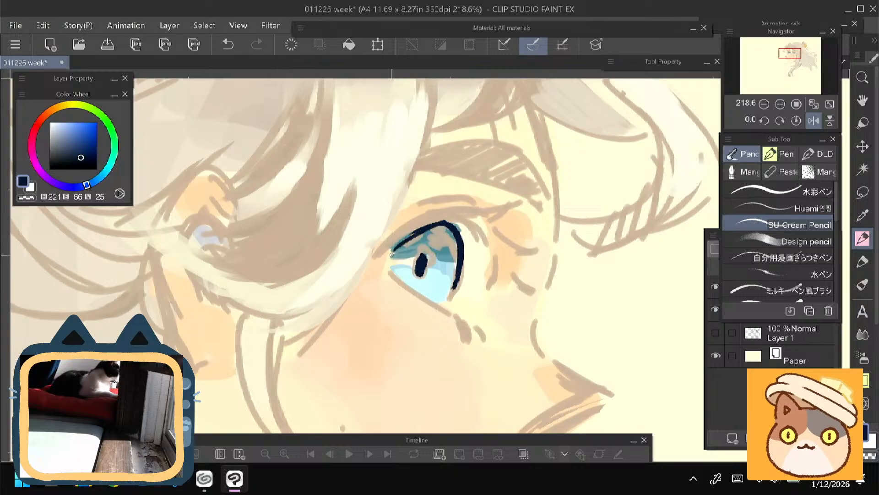
- Fill the upper iris and the area beside the pupil with dark teal (H 193, S 59, V 47)
{"action": "left_click_drag", "start_coordinate": [316, 304], "coordinate": [316, 259]}
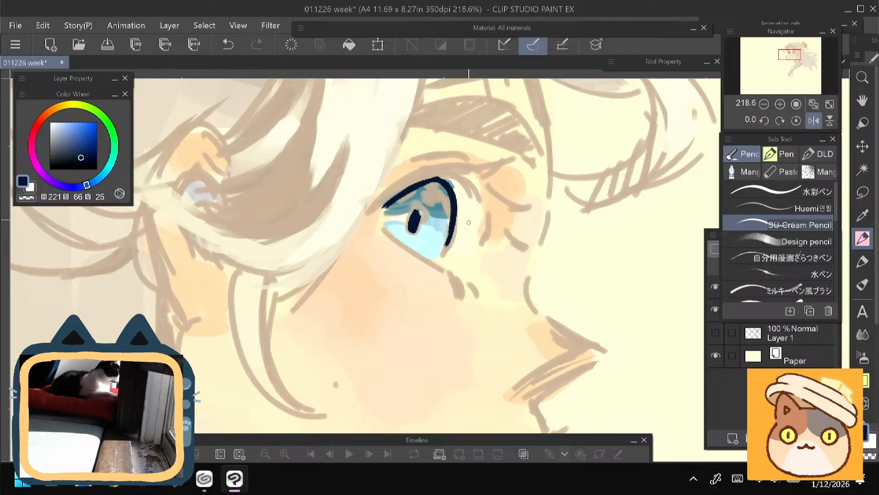
{"action": "left_click", "coordinate": [441, 202], "text": "alt"}
{"action": "left_click", "coordinate": [78, 147]}
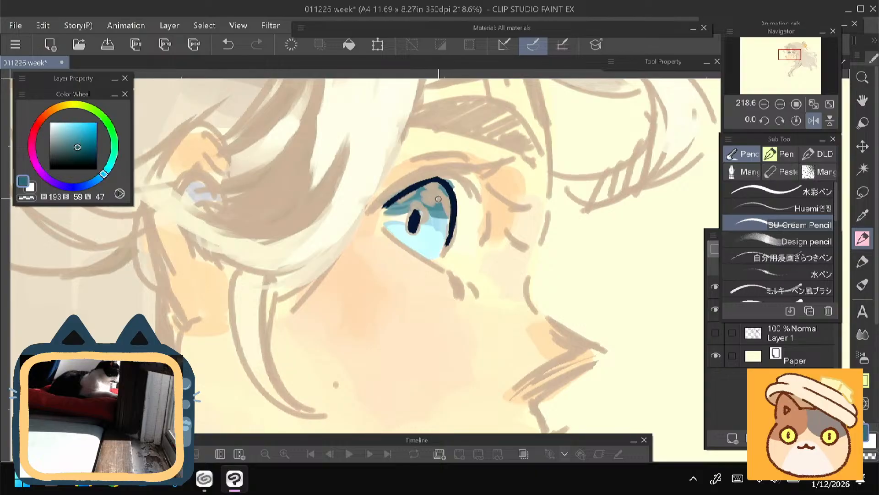
{"action": "mouse_move", "coordinate": [447, 207]}
{"action": "left_mouse_down"}
{"action": "mouse_move", "coordinate": [414, 185]}
{"action": "mouse_move", "coordinate": [419, 178]}
{"action": "mouse_move", "coordinate": [431, 201]}
{"action": "mouse_move", "coordinate": [408, 203]}
{"action": "mouse_move", "coordinate": [423, 190]}
{"action": "mouse_move", "coordinate": [403, 192]}
{"action": "mouse_move", "coordinate": [430, 187]}
{"action": "mouse_move", "coordinate": [444, 218]}
{"action": "mouse_move", "coordinate": [421, 214]}
{"action": "mouse_move", "coordinate": [446, 208]}
{"action": "mouse_move", "coordinate": [387, 213]}
{"action": "left_mouse_up"}
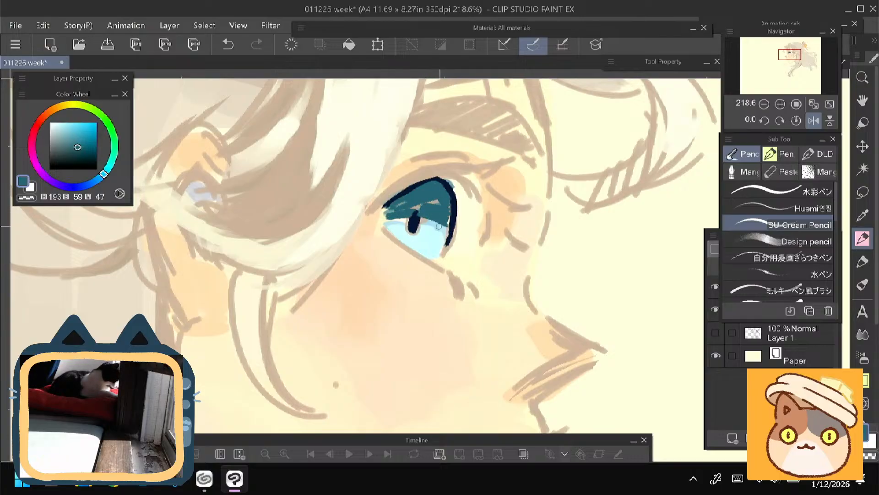
{"action": "left_click_drag", "start_coordinate": [439, 226], "coordinate": [421, 240]}
- Darken the top of the iris beneath the lid with deep blue (H 204, S 75, V 31)
{"action": "left_click_drag", "start_coordinate": [226, 314], "coordinate": [252, 352]}
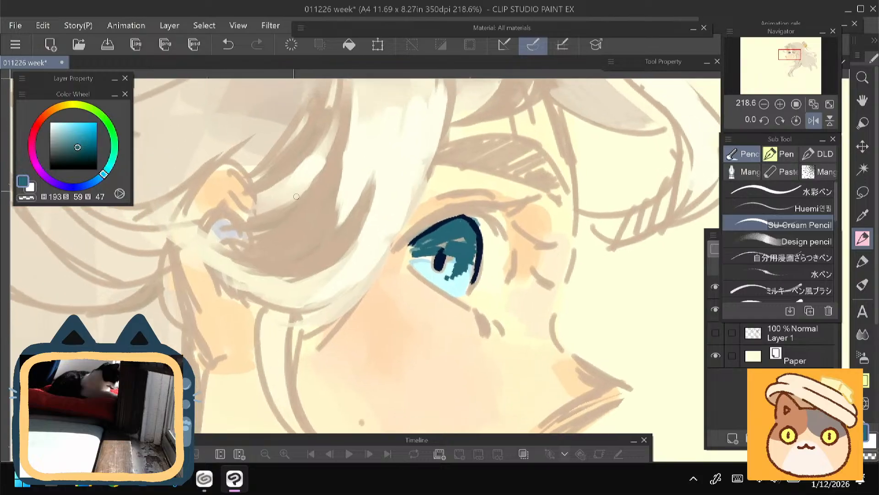
{"action": "left_click", "coordinate": [85, 154]}
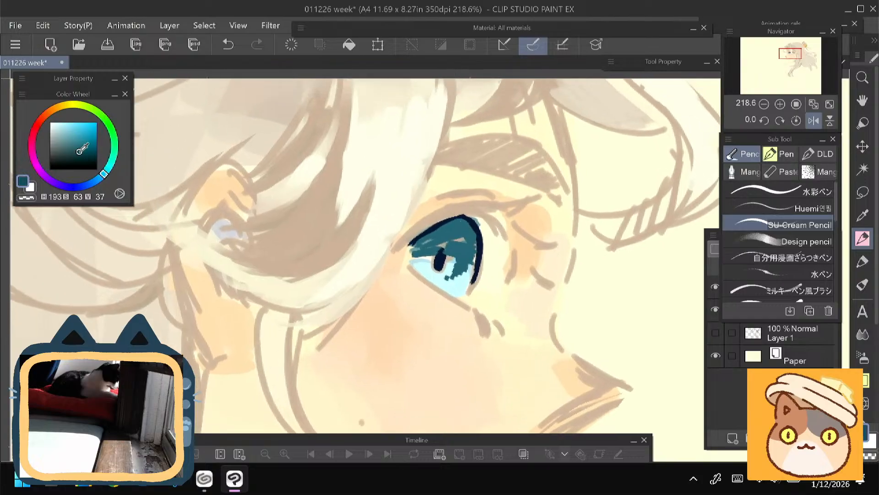
{"action": "left_click", "coordinate": [98, 180]}
{"action": "mouse_move", "coordinate": [469, 224]}
{"action": "left_mouse_down"}
{"action": "mouse_move", "coordinate": [448, 232]}
{"action": "mouse_move", "coordinate": [463, 247]}
{"action": "mouse_move", "coordinate": [418, 243]}
{"action": "left_mouse_up"}
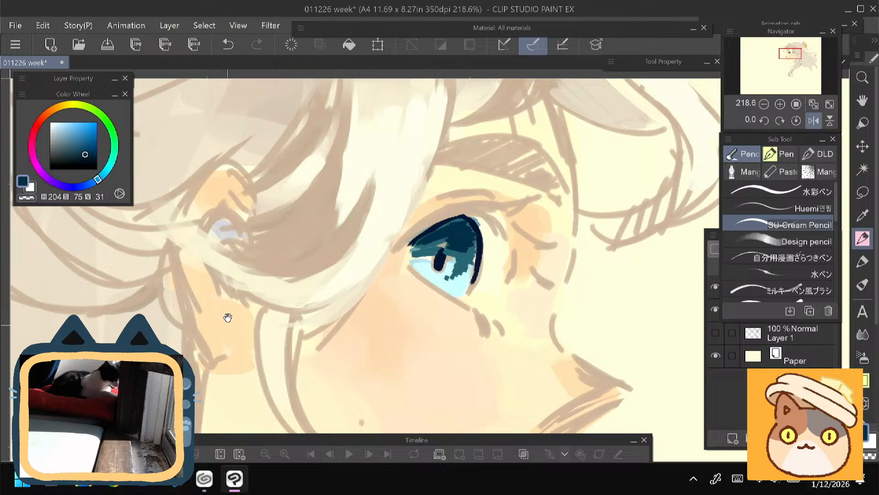
- Outline the eyebrow with a thin reddish-brown line (H 5, S 62, V 45)
{"action": "mouse_move", "coordinate": [228, 317]}
{"action": "left_mouse_down"}
{"action": "mouse_move", "coordinate": [222, 278]}
{"action": "mouse_move", "coordinate": [224, 334]}
{"action": "left_mouse_up"}
{"action": "left_click", "coordinate": [41, 118]}
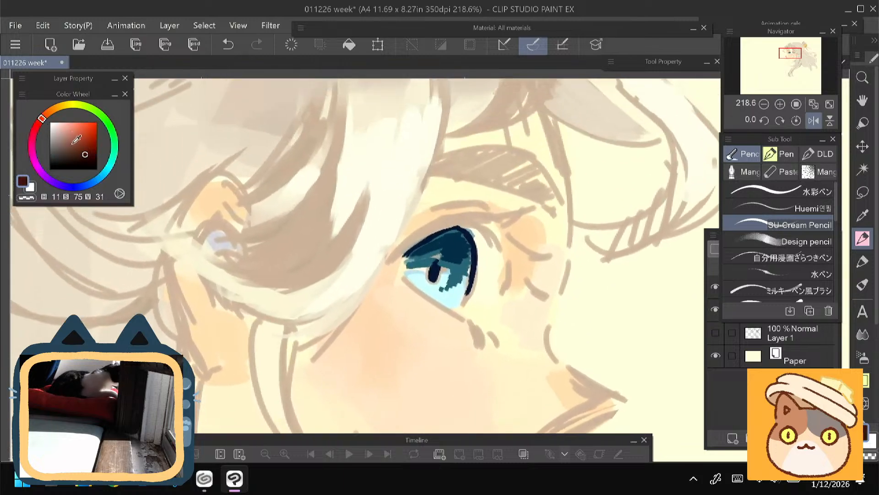
{"action": "left_click", "coordinate": [337, 199], "text": "alt"}
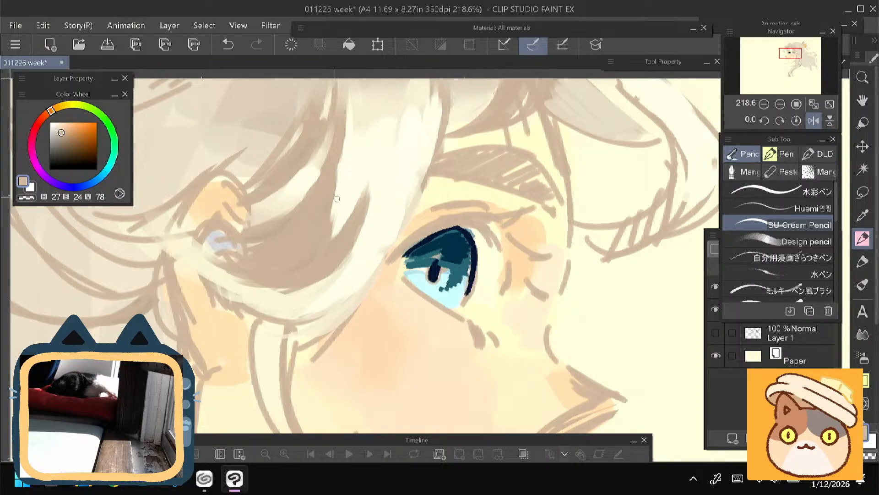
{"action": "left_click", "coordinate": [39, 122]}
{"action": "left_click", "coordinate": [79, 148]}
{"action": "mouse_move", "coordinate": [510, 266]}
{"action": "left_mouse_down"}
{"action": "mouse_move", "coordinate": [484, 232]}
{"action": "mouse_move", "coordinate": [498, 257]}
{"action": "left_mouse_up"}
{"action": "key", "text": "ctrl+z"}
{"action": "key", "text": "ctrl+z"}
{"action": "mouse_move", "coordinate": [309, 317]}
{"action": "left_mouse_down"}
{"action": "mouse_move", "coordinate": [345, 279]}
{"action": "mouse_move", "coordinate": [309, 333]}
{"action": "left_mouse_up"}
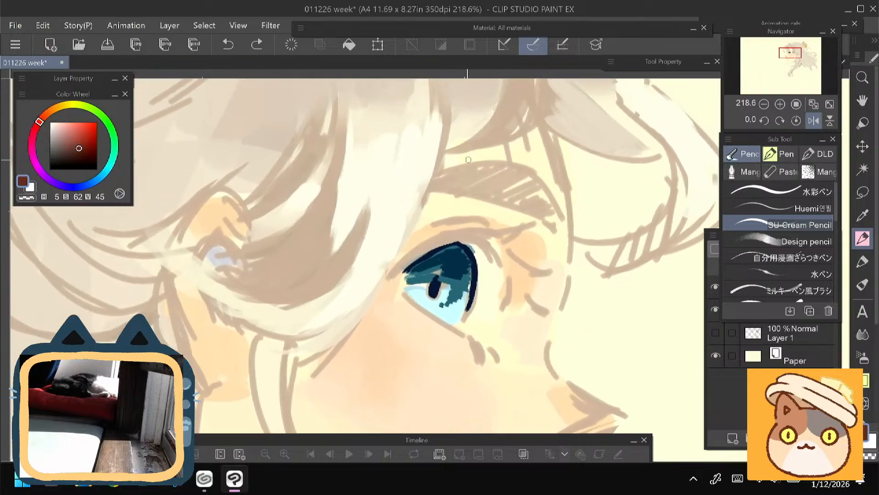
{"action": "mouse_move", "coordinate": [434, 172]}
{"action": "left_mouse_down"}
{"action": "mouse_move", "coordinate": [520, 164]}
{"action": "mouse_move", "coordinate": [564, 228]}
{"action": "left_mouse_up"}
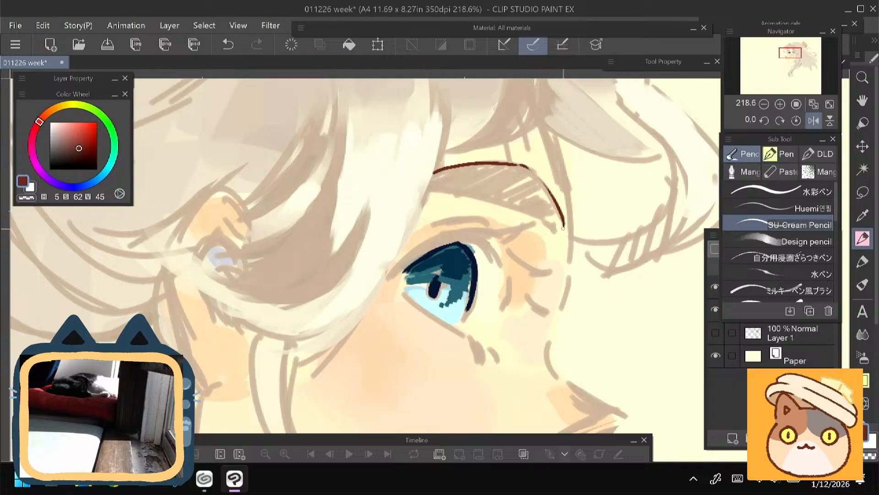
{"action": "key", "text": "ctrl+z"}
{"action": "mouse_move", "coordinate": [442, 172]}
{"action": "left_mouse_down"}
{"action": "mouse_move", "coordinate": [535, 177]}
{"action": "mouse_move", "coordinate": [462, 193]}
{"action": "left_mouse_up"}
- Rotate the canvas to about -35.8 degrees and draw the curved upper eyelid line in reddish brown
{"action": "left_click_drag", "start_coordinate": [313, 292], "coordinate": [349, 188]}
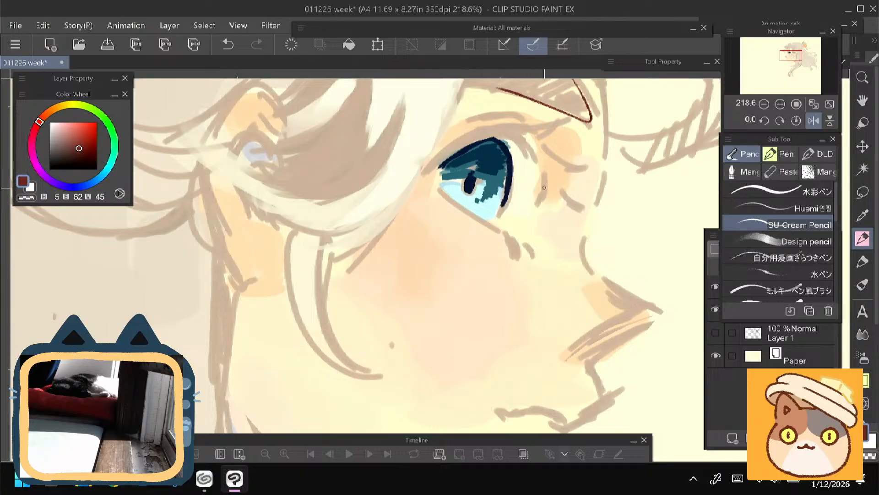
{"action": "left_click_drag", "start_coordinate": [542, 200], "coordinate": [534, 152]}
{"action": "mouse_move", "coordinate": [438, 179]}
{"action": "left_mouse_down"}
{"action": "mouse_move", "coordinate": [427, 237]}
{"action": "mouse_move", "coordinate": [483, 202]}
{"action": "left_mouse_up"}
{"action": "mouse_move", "coordinate": [537, 133]}
{"action": "left_mouse_down"}
{"action": "mouse_move", "coordinate": [519, 174]}
{"action": "mouse_move", "coordinate": [478, 175]}
{"action": "left_mouse_up"}
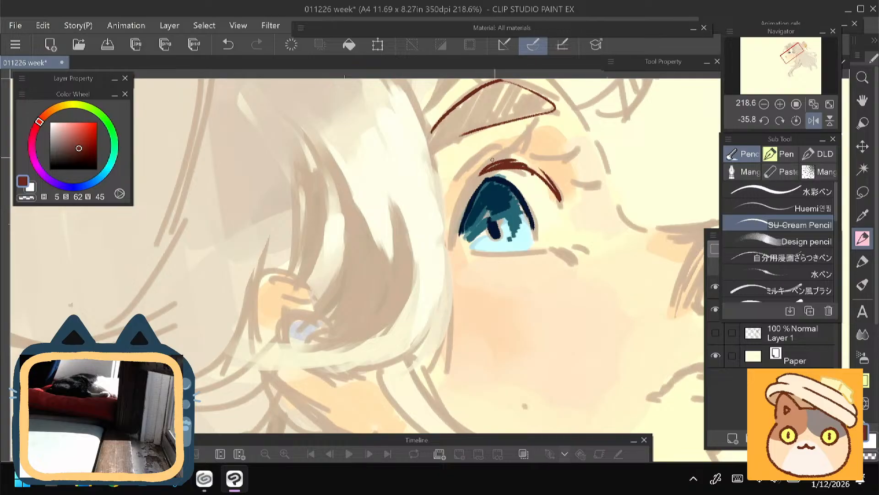
- Thicken the upper lashes down to the outer eye corner in reddish brown, and choose a darker brown (H 5, S 66, V 22)
{"action": "left_click_drag", "start_coordinate": [517, 149], "coordinate": [491, 163]}
{"action": "left_click_drag", "start_coordinate": [492, 170], "coordinate": [467, 194]}
{"action": "left_click_drag", "start_coordinate": [513, 146], "coordinate": [461, 205]}
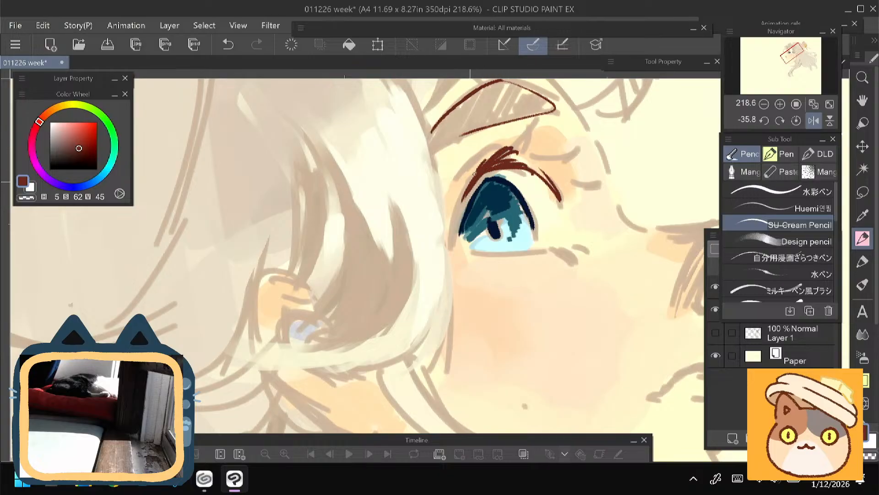
{"action": "left_click_drag", "start_coordinate": [476, 169], "coordinate": [450, 242]}
{"action": "left_click_drag", "start_coordinate": [469, 191], "coordinate": [451, 247]}
{"action": "left_click", "coordinate": [81, 160]}
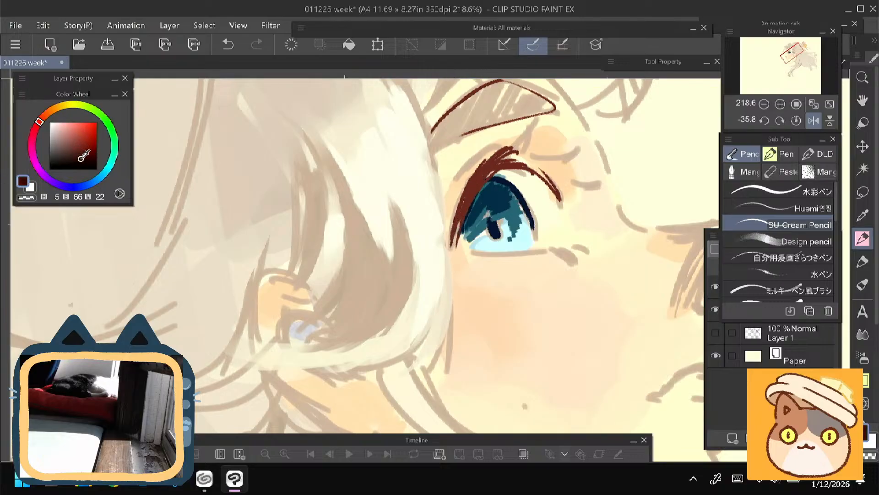
- Darken the upper lash line toward the outer eye corner with very dark brown (H 5, S 67, V 18)
{"action": "left_click_drag", "start_coordinate": [500, 168], "coordinate": [465, 213]}
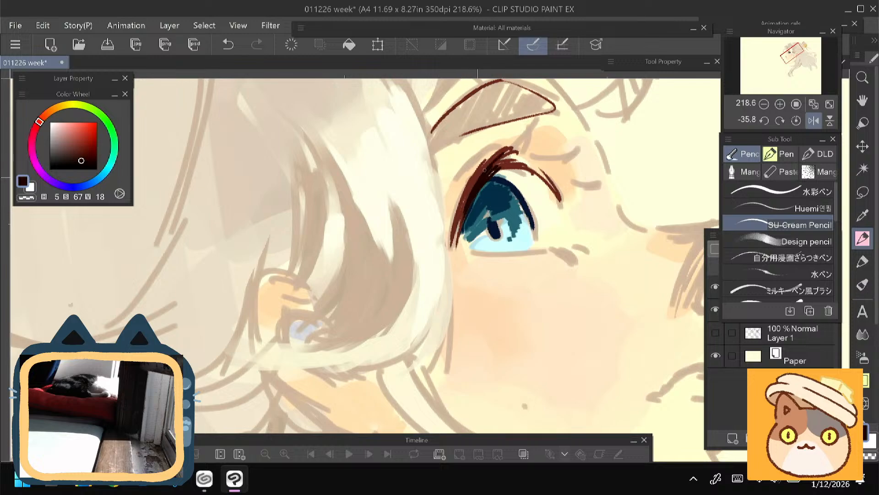
{"action": "left_click_drag", "start_coordinate": [484, 170], "coordinate": [465, 212]}
{"action": "left_click", "coordinate": [497, 190], "text": "alt"}
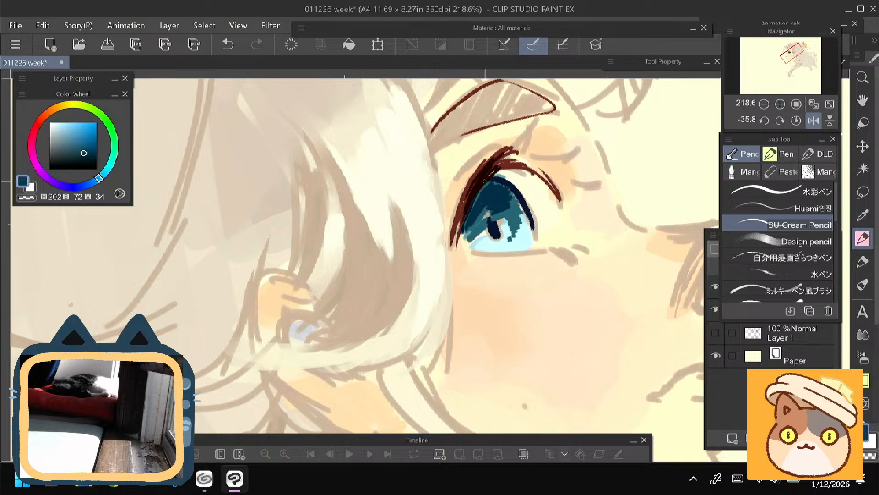
- Paint light tan lashes (H 31, S 21, V 83) across the upper lid and pale blue ones (H 187, S 23, V 96) below the iris
{"action": "left_click", "coordinate": [515, 171], "text": "alt"}
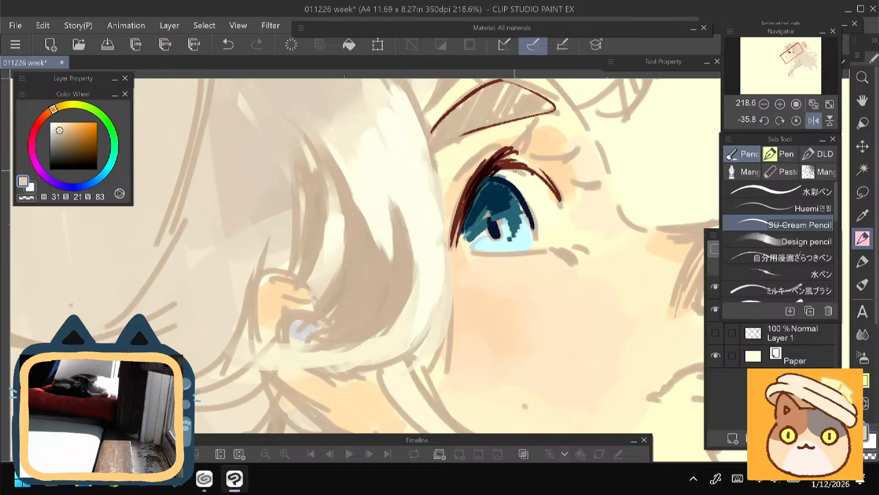
{"action": "left_click_drag", "start_coordinate": [507, 174], "coordinate": [515, 149]}
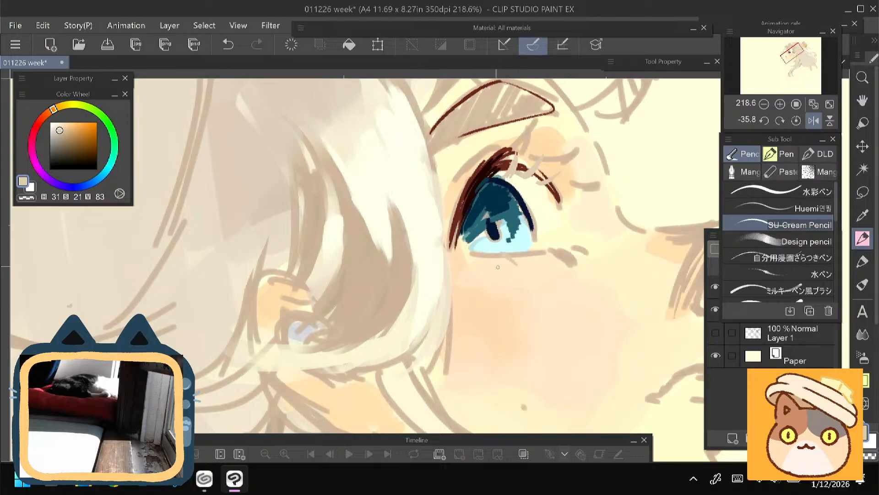
{"action": "left_click", "coordinate": [503, 250], "text": "alt"}
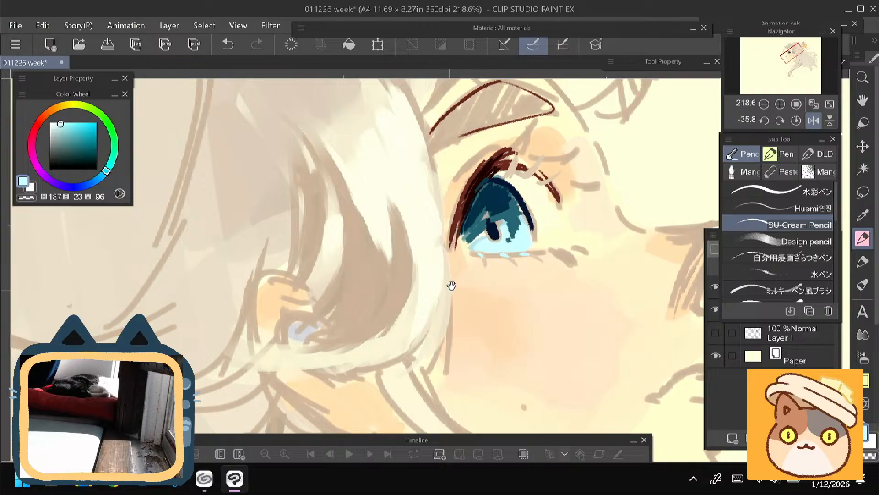
- Fill the gaps in the upper lashes with reddish brown (H 5, S 62, V 44) and sample dark brown (H 6, S 67, V 18)
{"action": "left_click_drag", "start_coordinate": [452, 286], "coordinate": [460, 321]}
{"action": "left_click", "coordinate": [493, 202], "text": "alt"}
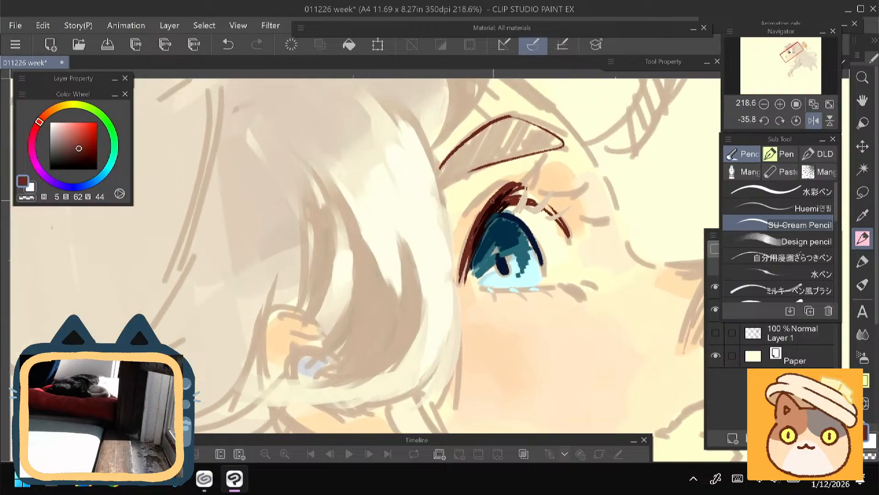
{"action": "left_click_drag", "start_coordinate": [492, 200], "coordinate": [464, 253]}
{"action": "left_click", "coordinate": [497, 202], "text": "alt"}
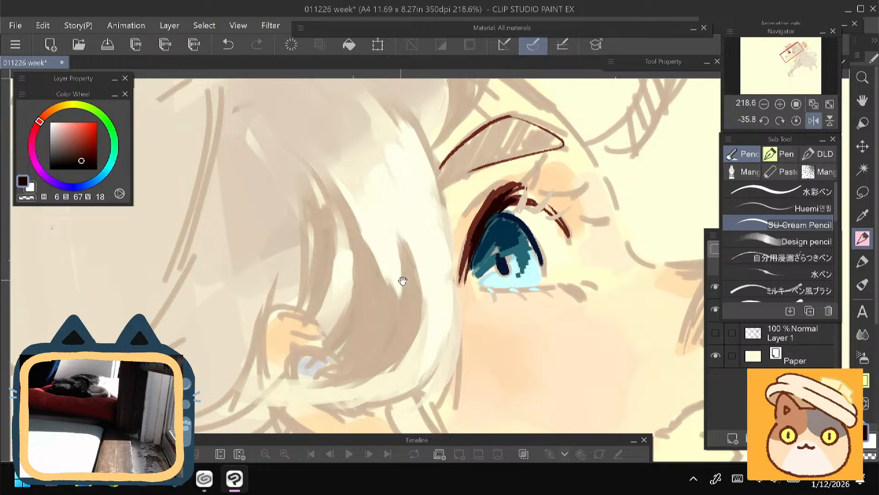
- Draw long pointed dark brown lashes fanning out from the upper lid toward the brow and nose bridge
{"action": "left_click_drag", "start_coordinate": [403, 280], "coordinate": [355, 286]}
{"action": "left_click_drag", "start_coordinate": [466, 189], "coordinate": [493, 165]}
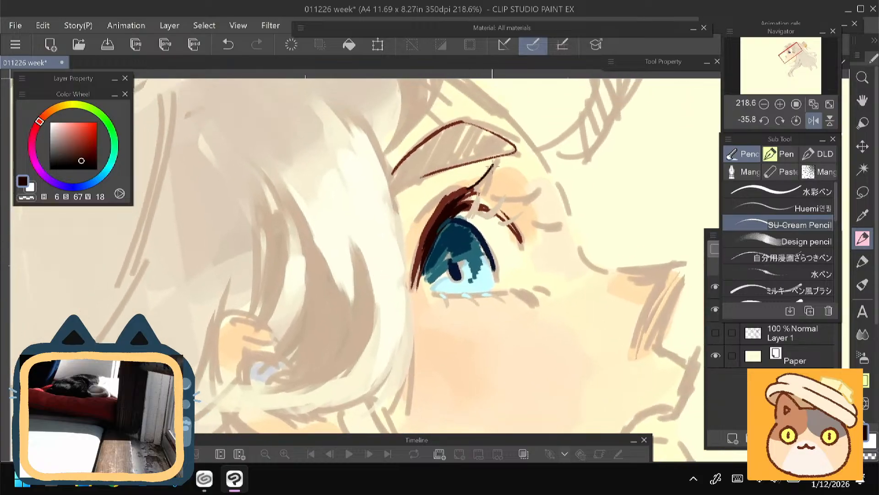
{"action": "left_click_drag", "start_coordinate": [484, 201], "coordinate": [494, 165]}
{"action": "mouse_move", "coordinate": [510, 198]}
{"action": "left_mouse_down"}
{"action": "mouse_move", "coordinate": [535, 191]}
{"action": "mouse_move", "coordinate": [504, 205]}
{"action": "left_mouse_up"}
{"action": "mouse_move", "coordinate": [369, 289]}
{"action": "left_mouse_down"}
{"action": "mouse_move", "coordinate": [311, 222]}
{"action": "mouse_move", "coordinate": [321, 272]}
{"action": "left_mouse_up"}
{"action": "left_click_drag", "start_coordinate": [464, 210], "coordinate": [498, 212]}
{"action": "left_click_drag", "start_coordinate": [374, 245], "coordinate": [376, 294]}
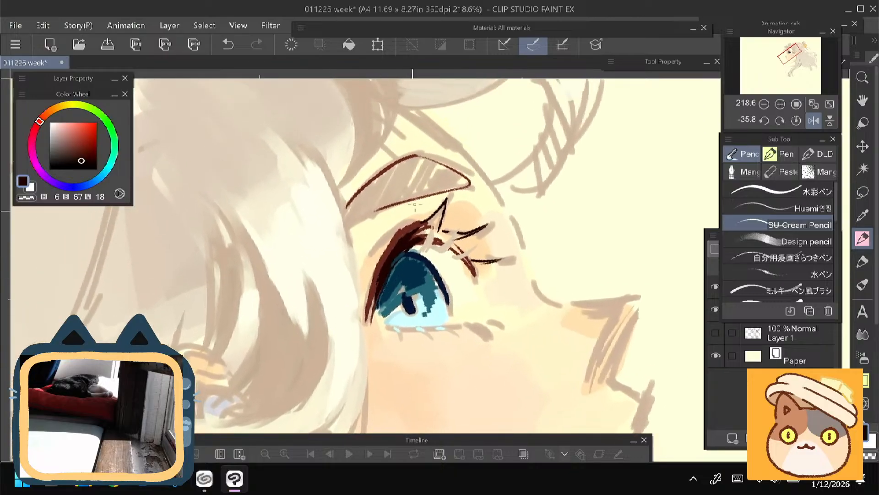
- Trace the profile in dark brown from the forehead down the nose bridge and around the nose tip, undoing the last stroke
{"action": "mouse_move", "coordinate": [414, 109]}
{"action": "left_mouse_down"}
{"action": "mouse_move", "coordinate": [461, 150]}
{"action": "mouse_move", "coordinate": [444, 130]}
{"action": "mouse_move", "coordinate": [514, 219]}
{"action": "mouse_move", "coordinate": [558, 303]}
{"action": "left_mouse_up"}
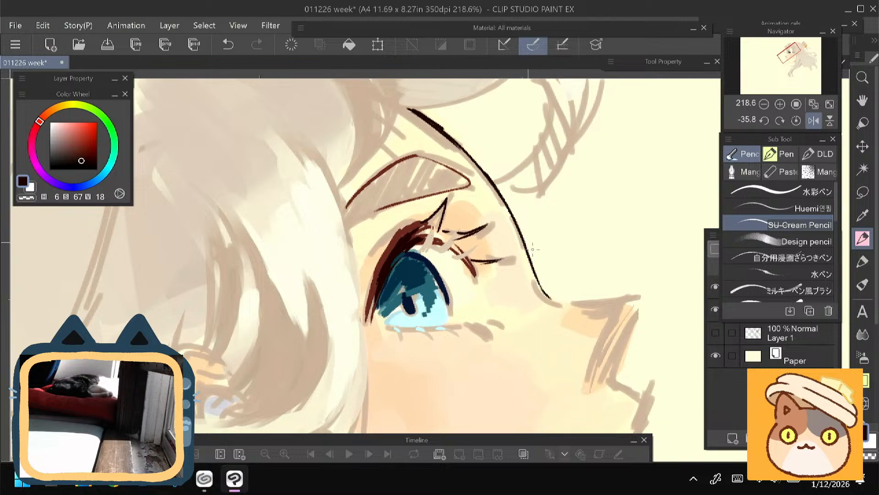
{"action": "scroll", "coordinate": [532, 249], "scroll_direction": "down", "scroll_amount": 4}
{"action": "left_click_drag", "start_coordinate": [391, 282], "coordinate": [379, 172]}
{"action": "left_click_drag", "start_coordinate": [514, 195], "coordinate": [519, 234]}
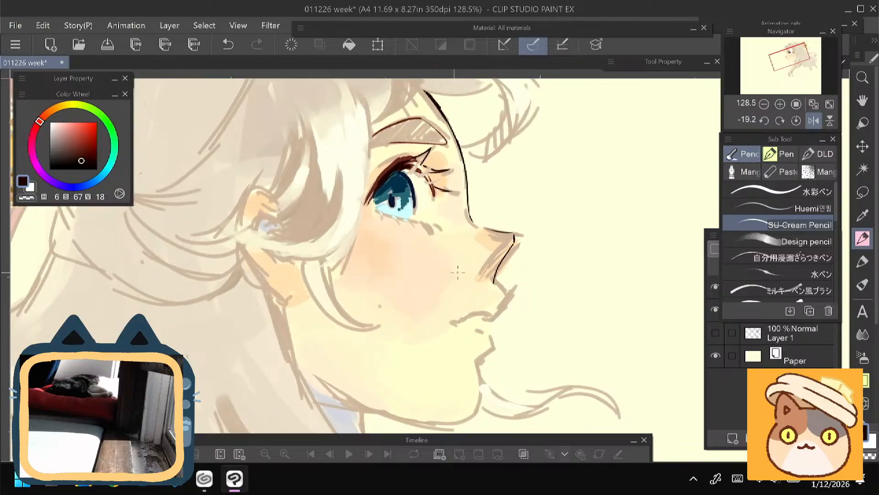
{"action": "scroll", "coordinate": [458, 272], "scroll_direction": "down", "scroll_amount": 2}
{"action": "key", "text": "ctrl+z"}
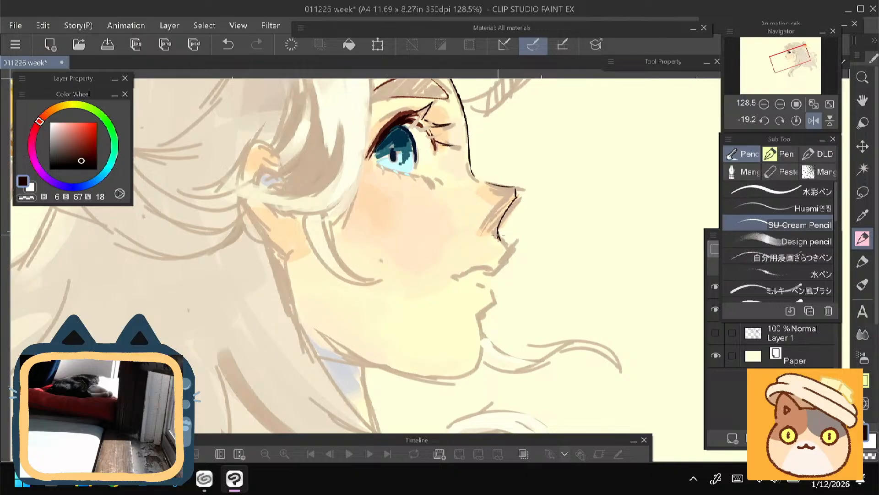
- Clean up the sketch beneath the nose with the eraser and ink the upper lip and mouth line in dark brown
{"action": "key", "text": "e"}
{"action": "mouse_move", "coordinate": [500, 239]}
{"action": "left_mouse_down"}
{"action": "mouse_move", "coordinate": [513, 250]}
{"action": "mouse_move", "coordinate": [516, 241]}
{"action": "left_mouse_up"}
{"action": "key", "text": "p"}
{"action": "left_click_drag", "start_coordinate": [494, 274], "coordinate": [508, 242]}
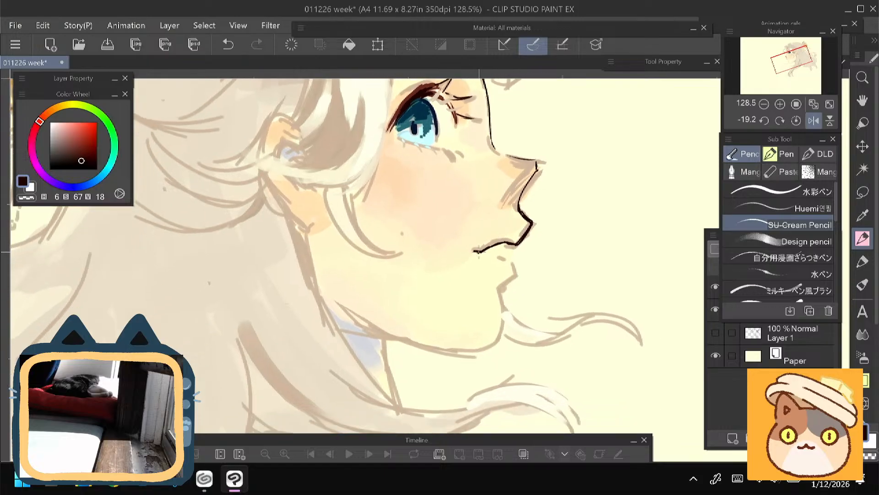
- Ink the lower lip and the front of the chin in dark brown
{"action": "left_click_drag", "start_coordinate": [506, 254], "coordinate": [502, 219]}
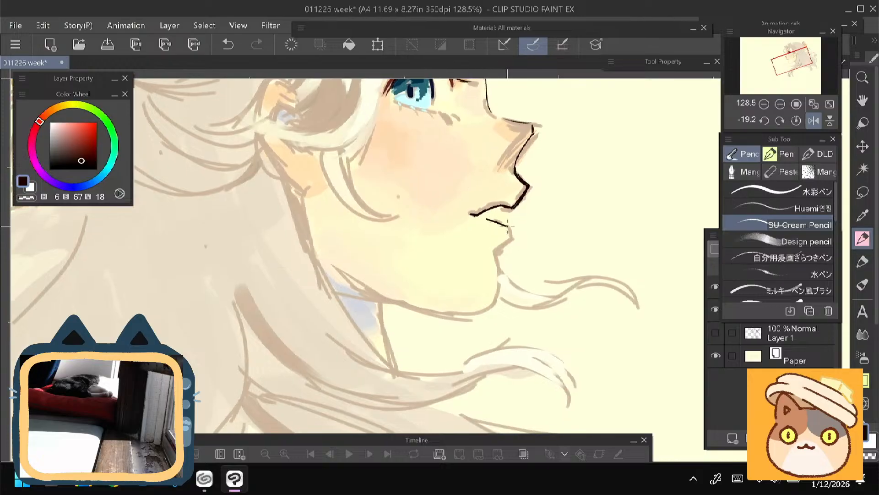
{"action": "mouse_move", "coordinate": [376, 263]}
{"action": "left_mouse_down"}
{"action": "mouse_move", "coordinate": [416, 345]}
{"action": "mouse_move", "coordinate": [507, 199]}
{"action": "left_mouse_up"}
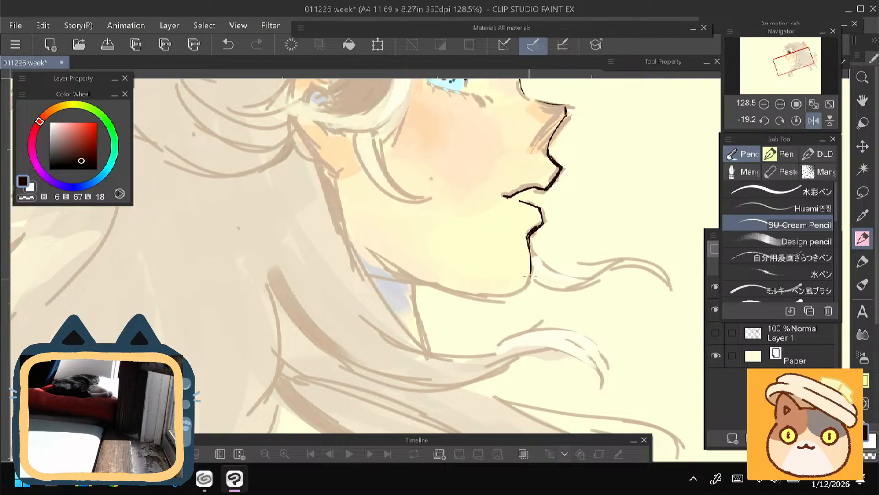
{"action": "left_click_drag", "start_coordinate": [531, 261], "coordinate": [527, 286]}
- Ink the jawline from the chin up toward the ear, add a short neck line, and reset the canvas rotation to 0
{"action": "mouse_move", "coordinate": [489, 236]}
{"action": "left_mouse_down"}
{"action": "mouse_move", "coordinate": [532, 314]}
{"action": "mouse_move", "coordinate": [467, 263]}
{"action": "mouse_move", "coordinate": [447, 263]}
{"action": "mouse_move", "coordinate": [412, 228]}
{"action": "left_mouse_up"}
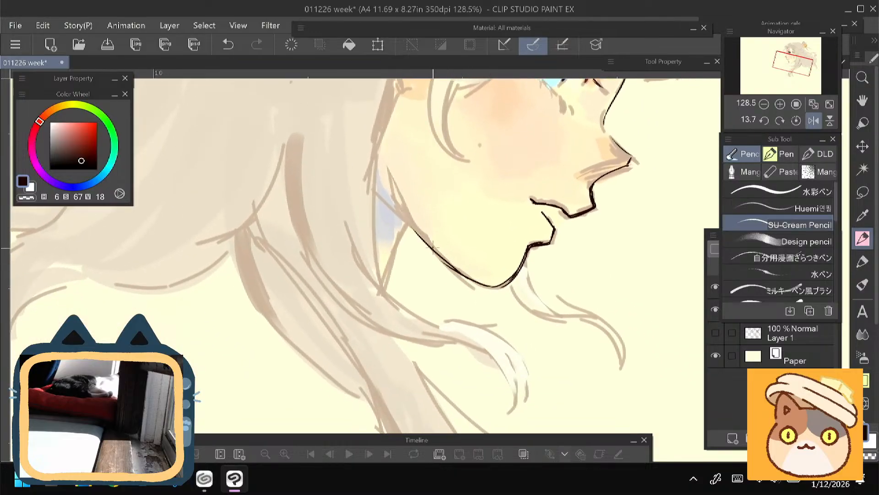
{"action": "left_click_drag", "start_coordinate": [386, 169], "coordinate": [427, 243]}
{"action": "left_click_drag", "start_coordinate": [314, 215], "coordinate": [352, 244]}
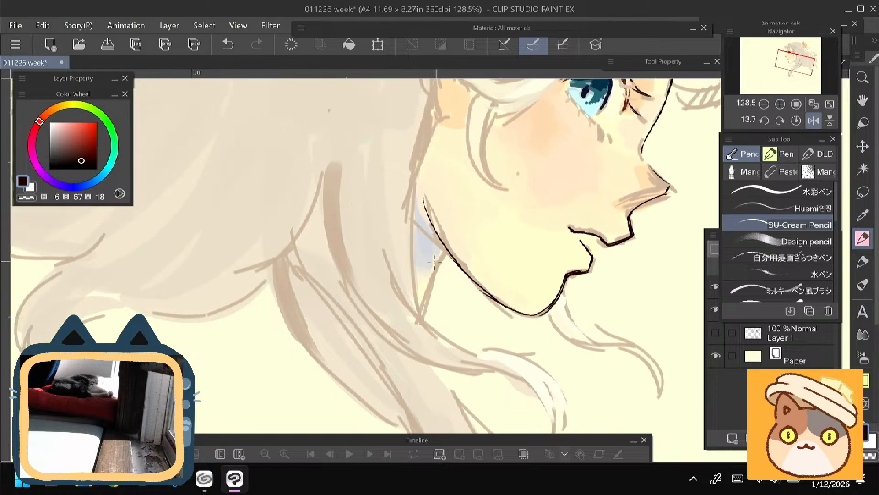
{"action": "key", "text": "ctrl+@"}
{"action": "mouse_move", "coordinate": [435, 151]}
{"action": "left_mouse_down"}
{"action": "mouse_move", "coordinate": [403, 301]}
{"action": "mouse_move", "coordinate": [386, 336]}
{"action": "left_mouse_up"}
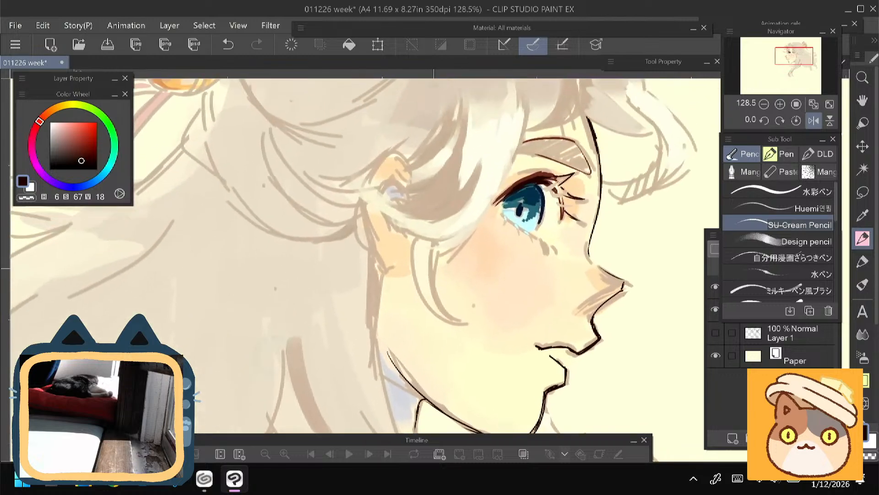
- Choose a reddish brown (H 7, S 58, V 49) and redraw the lower lashes beneath the iris and inner eye corner
{"action": "left_click", "coordinate": [77, 146]}
{"action": "left_click_drag", "start_coordinate": [361, 275], "coordinate": [354, 279]}
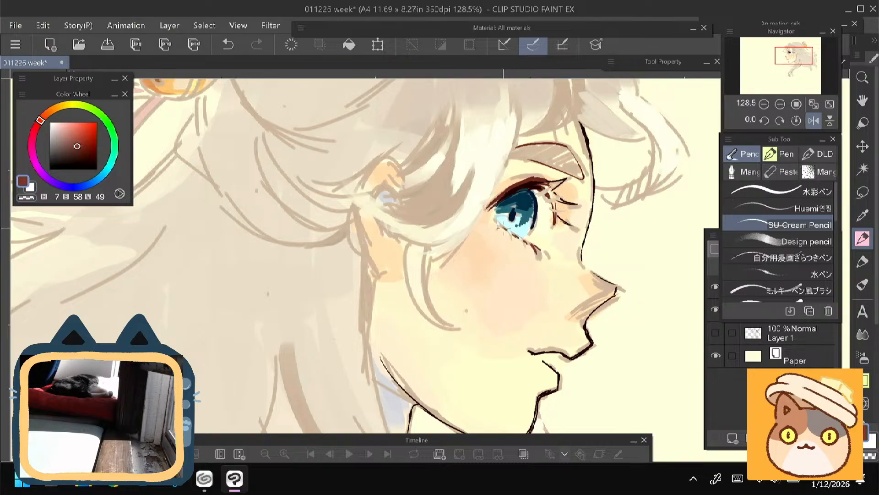
{"action": "left_click_drag", "start_coordinate": [482, 223], "coordinate": [487, 232]}
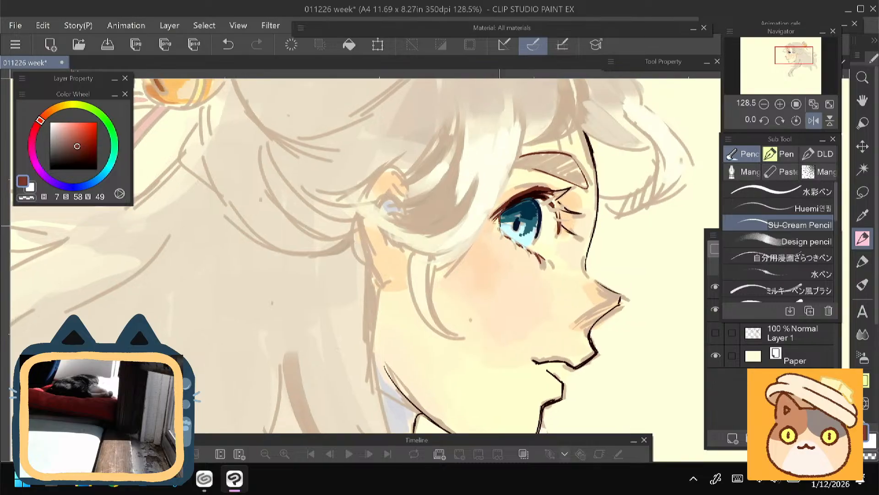
- Flip the canvas view horizontally with its rotation at 0 and show the whole page
{"action": "mouse_move", "coordinate": [394, 140]}
{"action": "left_mouse_down"}
{"action": "mouse_move", "coordinate": [403, 103]}
{"action": "mouse_move", "coordinate": [366, 105]}
{"action": "mouse_move", "coordinate": [372, 111]}
{"action": "mouse_move", "coordinate": [331, 120]}
{"action": "left_mouse_up"}
{"action": "mouse_move", "coordinate": [332, 155]}
{"action": "left_mouse_down"}
{"action": "mouse_move", "coordinate": [374, 209]}
{"action": "mouse_move", "coordinate": [357, 204]}
{"action": "mouse_move", "coordinate": [386, 224]}
{"action": "mouse_move", "coordinate": [349, 208]}
{"action": "mouse_move", "coordinate": [340, 190]}
{"action": "mouse_move", "coordinate": [332, 105]}
{"action": "mouse_move", "coordinate": [366, 178]}
{"action": "mouse_move", "coordinate": [334, 185]}
{"action": "left_mouse_up"}
{"action": "scroll", "coordinate": [349, 196], "scroll_direction": "down", "scroll_amount": 5}
{"action": "scroll", "coordinate": [334, 215], "scroll_direction": "down", "scroll_amount": 4}
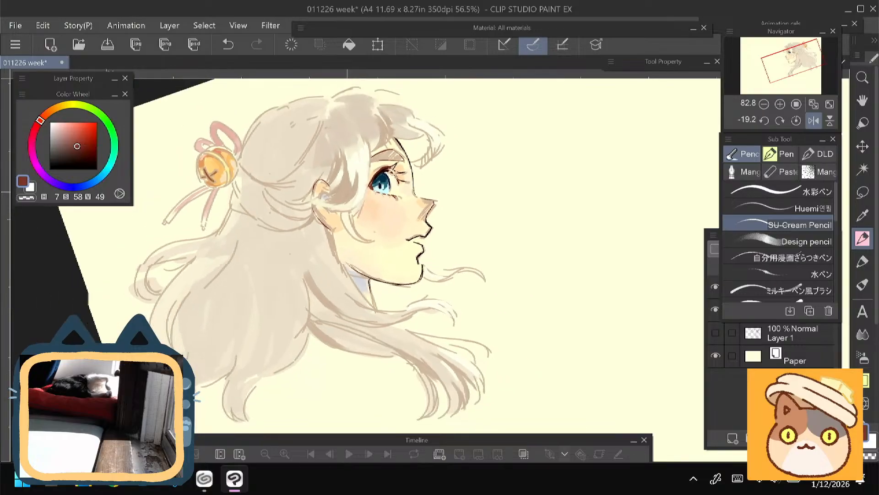
{"action": "scroll", "coordinate": [337, 275], "scroll_direction": "down", "scroll_amount": 1}
{"action": "left_click_drag", "start_coordinate": [334, 215], "coordinate": [271, 153]}
{"action": "key", "text": "ctrl+at"}
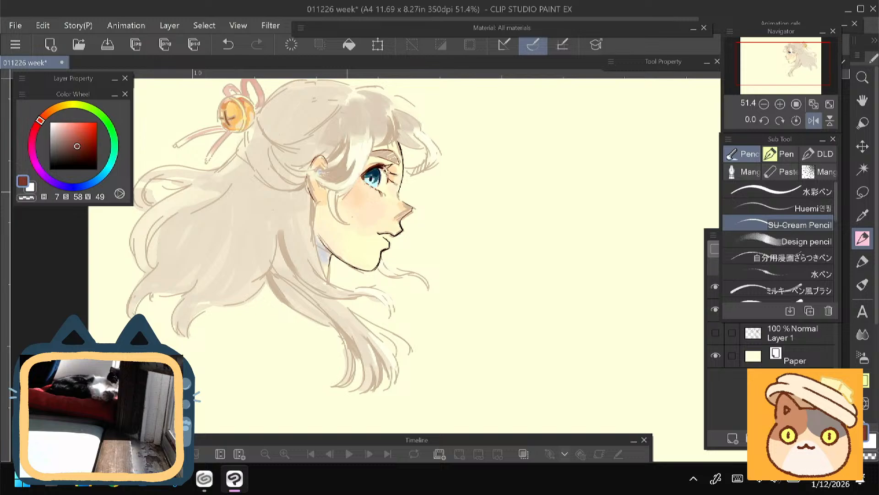
{"action": "left_click", "coordinate": [814, 120]}
{"action": "scroll", "coordinate": [389, 248], "scroll_direction": "down", "scroll_amount": 3}
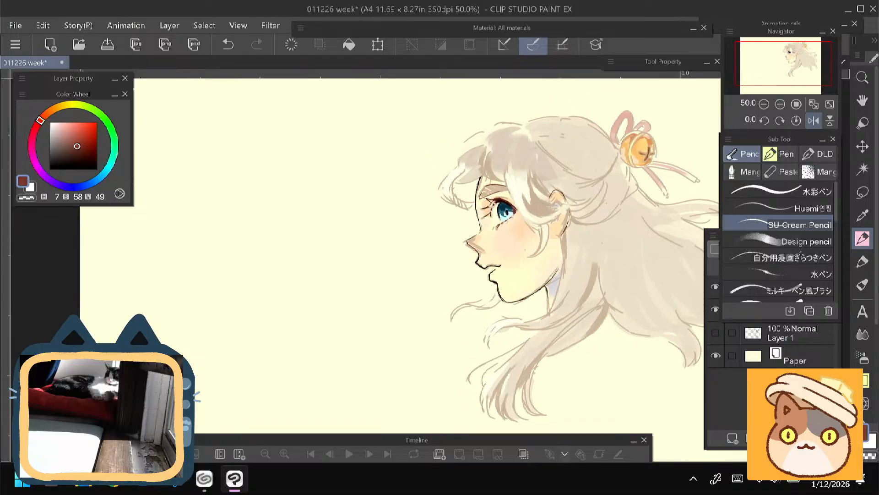
{"action": "key", "text": "ctrl+t"}
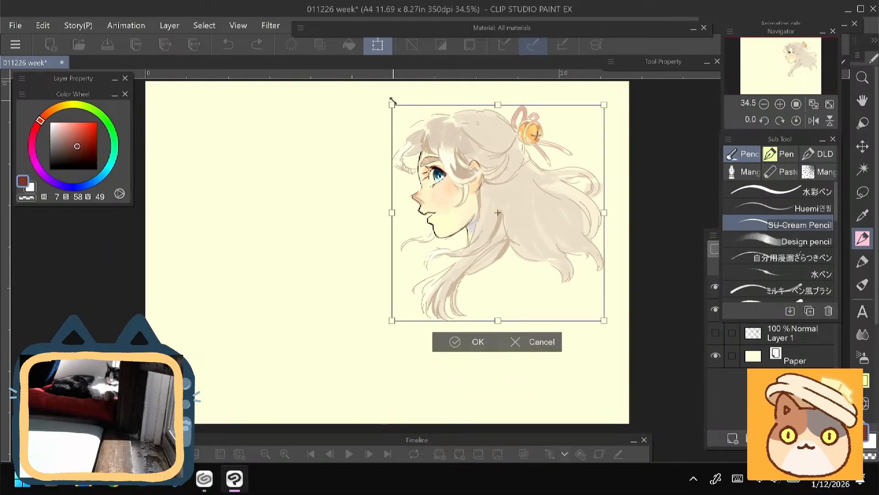
{"action": "left_click_drag", "start_coordinate": [393, 105], "coordinate": [439, 153]}
{"action": "left_click_drag", "start_coordinate": [438, 296], "coordinate": [437, 282]}
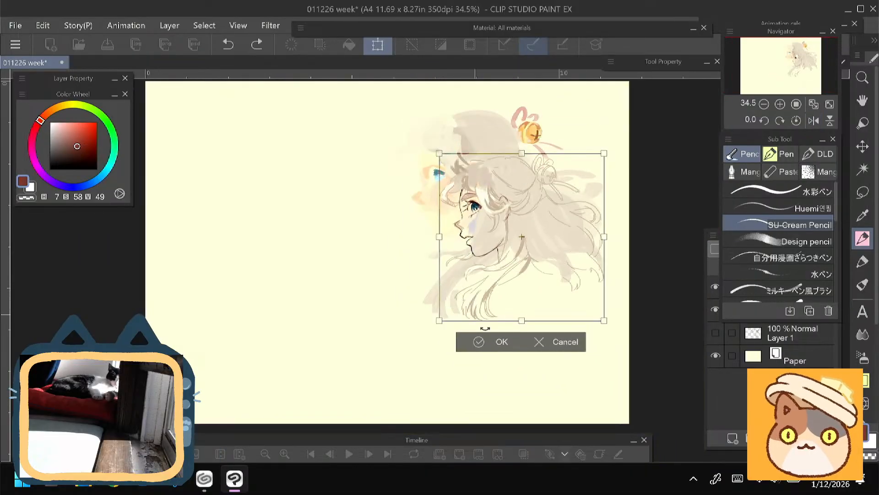
{"action": "left_click", "coordinate": [546, 328]}
- Merge Layer 2 down into Layer 3
{"action": "left_click", "coordinate": [793, 338]}
{"action": "left_click", "coordinate": [782, 291]}
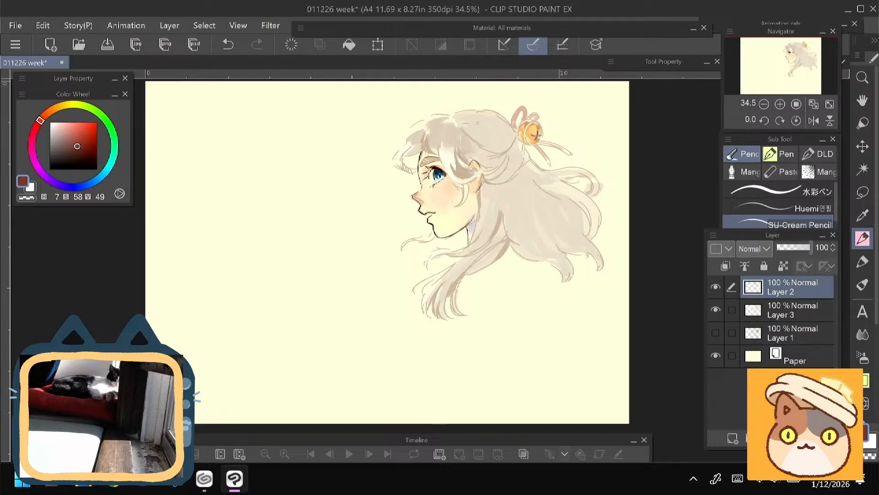
{"action": "key", "text": "ctrl+e"}
- Scale the merged head down to about three quarters of its size and move it up into the page's upper right corner
{"action": "key", "text": "ctrl+t"}
{"action": "left_click_drag", "start_coordinate": [394, 107], "coordinate": [446, 161]}
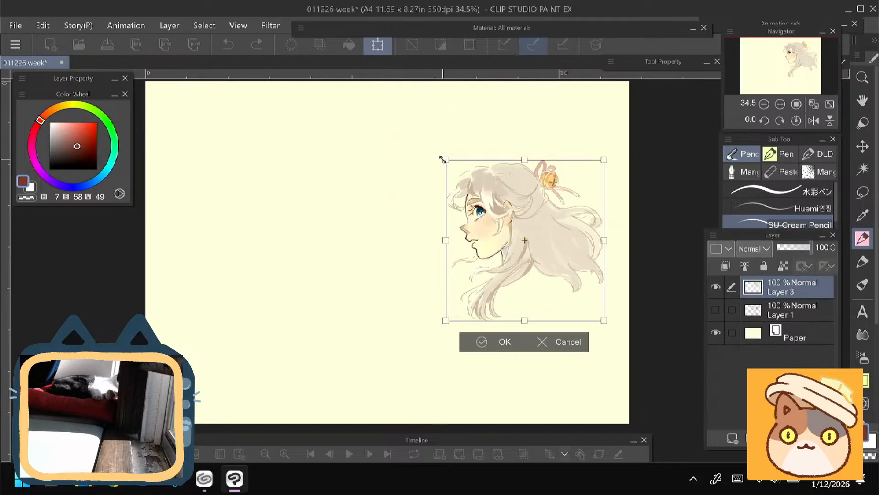
{"action": "left_click_drag", "start_coordinate": [477, 242], "coordinate": [465, 190]}
{"action": "key", "text": "Return"}
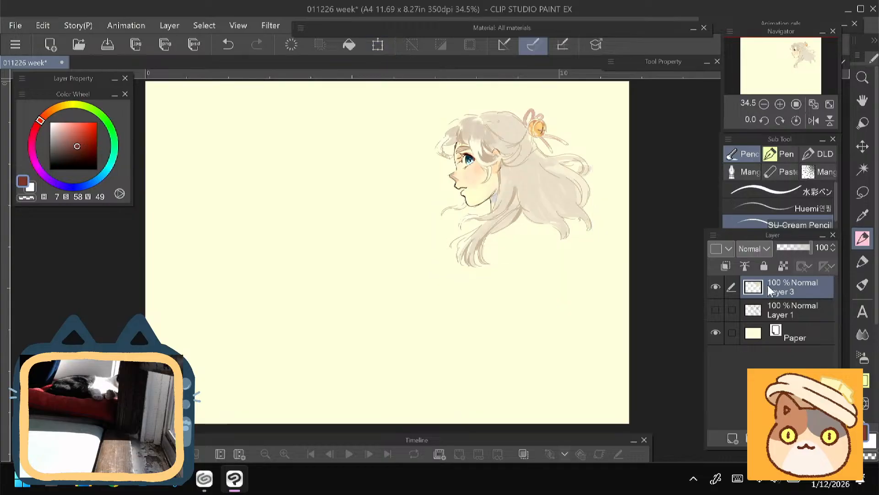
- Switch to the Crayon brush, undo a trial stroke on the blank page, and sample light beige (H 34, S 15, V 86) from the hair
{"action": "left_click", "coordinate": [778, 171]}
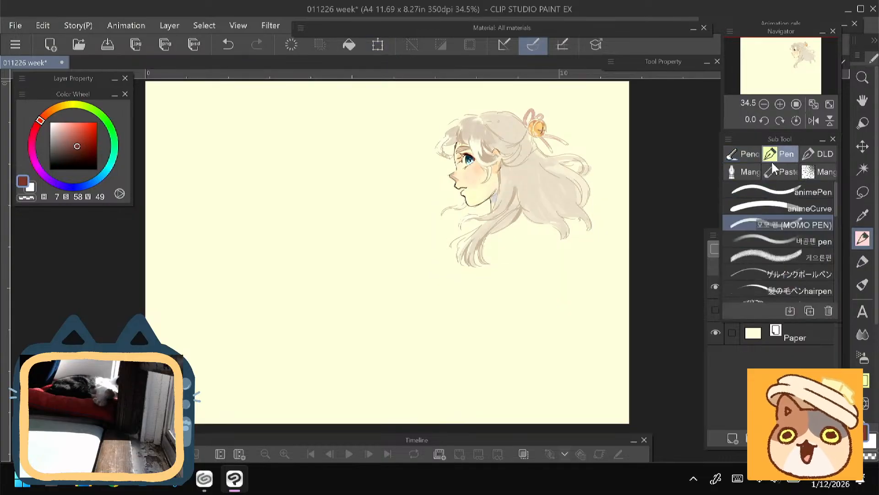
{"action": "left_click", "coordinate": [763, 194]}
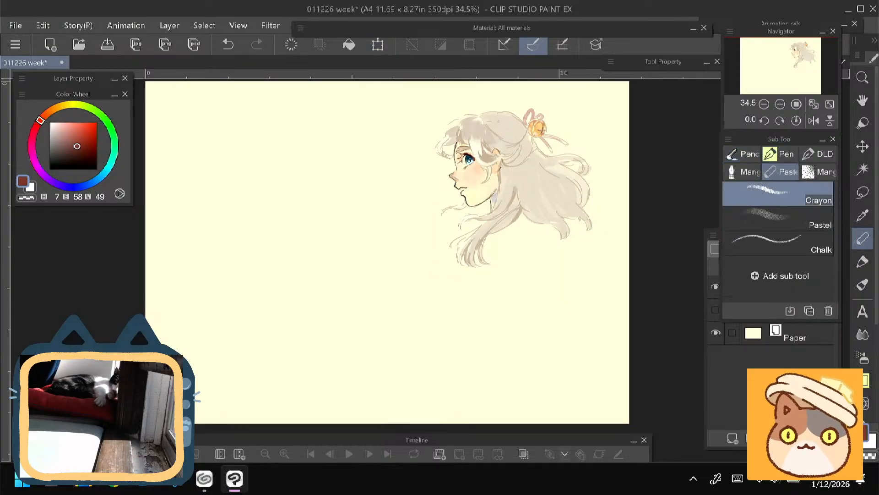
{"action": "left_click_drag", "start_coordinate": [322, 143], "coordinate": [306, 196]}
{"action": "key", "text": "ctrl+z"}
{"action": "left_click", "coordinate": [532, 177], "text": "alt"}
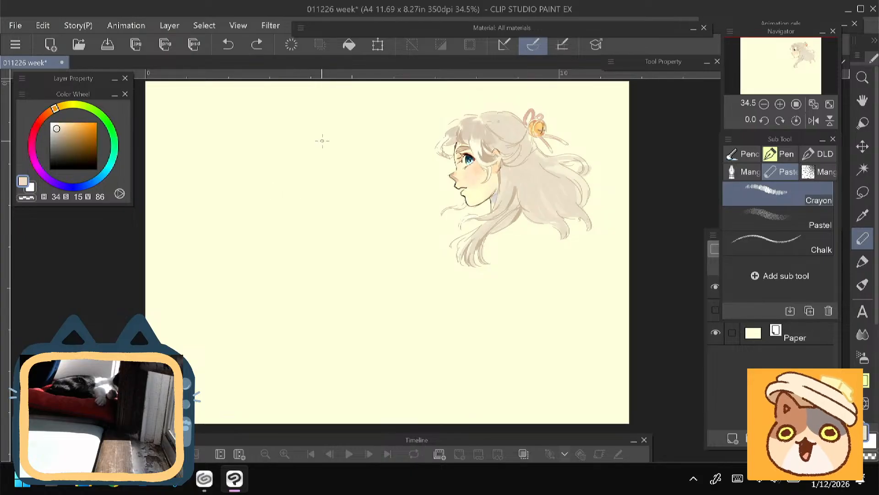
{"action": "mouse_move", "coordinate": [300, 136]}
{"action": "left_mouse_down"}
{"action": "mouse_move", "coordinate": [315, 136]}
{"action": "mouse_move", "coordinate": [302, 172]}
{"action": "left_mouse_up"}
{"action": "key", "text": "ctrl+z"}
{"action": "left_click_drag", "start_coordinate": [285, 216], "coordinate": [333, 280]}
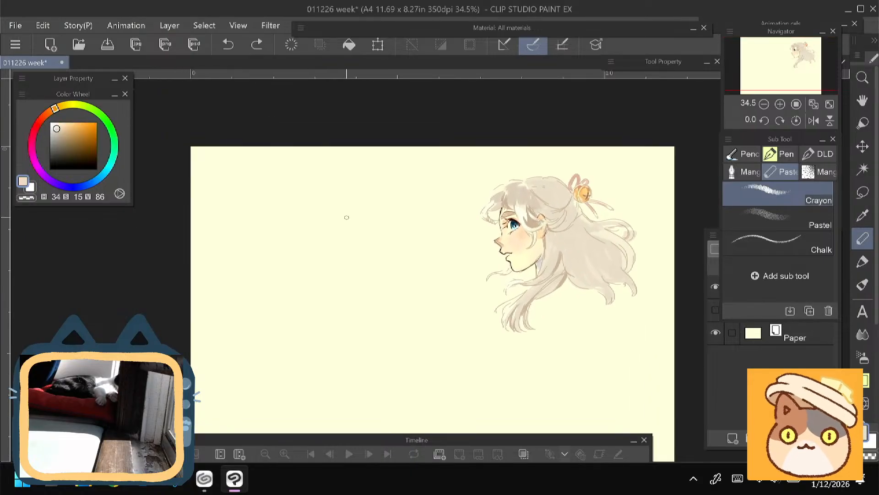
{"action": "scroll", "coordinate": [339, 183], "scroll_direction": "up", "scroll_amount": 4}
{"action": "left_click_drag", "start_coordinate": [315, 145], "coordinate": [313, 196]}
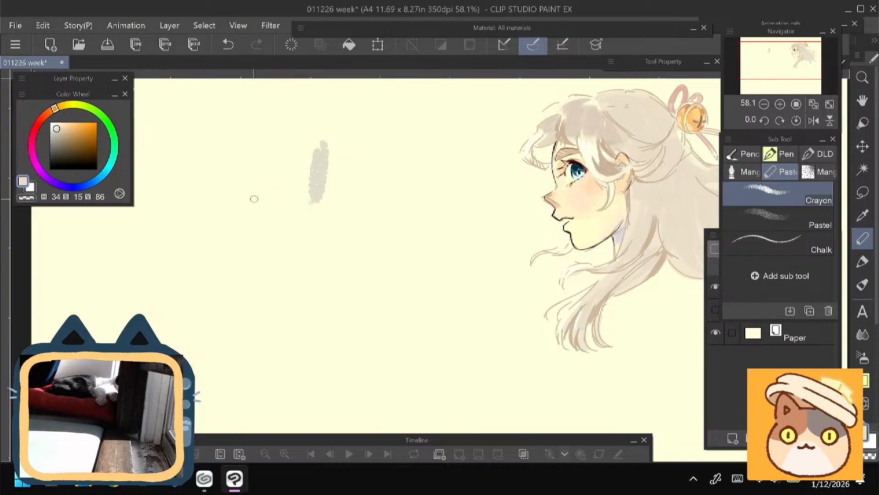
{"action": "key", "text": "ctrl+z"}
- Choose a darker greyish beige (H 34, S 22, V 72) for the Crayon, trying strokes on the blank page and undoing them
{"action": "left_click_drag", "start_coordinate": [56, 128], "coordinate": [62, 136]}
{"action": "left_click_drag", "start_coordinate": [290, 139], "coordinate": [280, 193]}
{"action": "key", "text": "ctrl+z"}
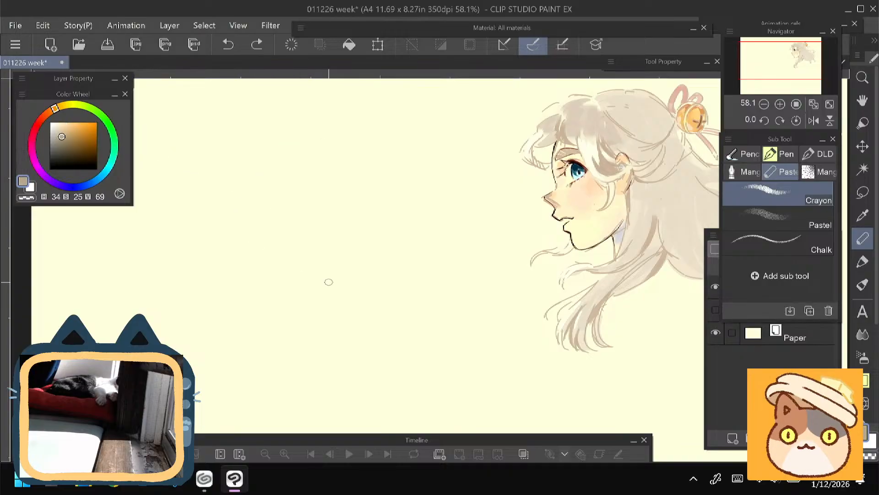
{"action": "left_click", "coordinate": [60, 136]}
{"action": "mouse_move", "coordinate": [269, 149]}
{"action": "left_mouse_down"}
{"action": "mouse_move", "coordinate": [243, 163]}
{"action": "mouse_move", "coordinate": [262, 152]}
{"action": "left_mouse_up"}
{"action": "key", "text": "ctrl+z"}
{"action": "mouse_move", "coordinate": [329, 270]}
{"action": "left_mouse_down"}
{"action": "mouse_move", "coordinate": [269, 277]}
{"action": "mouse_move", "coordinate": [283, 275]}
{"action": "left_mouse_up"}
{"action": "scroll", "coordinate": [290, 238], "scroll_direction": "down", "scroll_amount": 2}
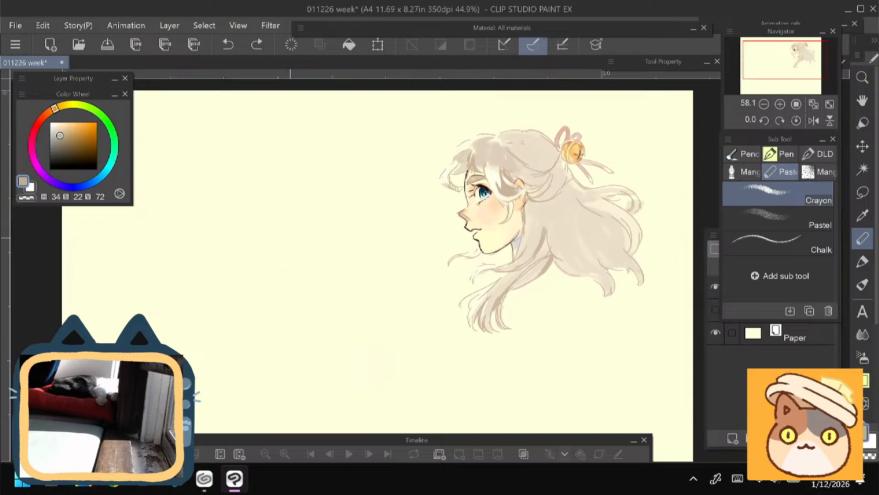
- Handwrite the title "PLAN!" with the Crayon in the blank area in front of the profile head
{"action": "left_click_drag", "start_coordinate": [290, 238], "coordinate": [329, 247]}
{"action": "mouse_move", "coordinate": [277, 149]}
{"action": "left_mouse_down"}
{"action": "mouse_move", "coordinate": [303, 162]}
{"action": "mouse_move", "coordinate": [307, 188]}
{"action": "mouse_move", "coordinate": [337, 151]}
{"action": "mouse_move", "coordinate": [325, 175]}
{"action": "mouse_move", "coordinate": [368, 180]}
{"action": "mouse_move", "coordinate": [380, 156]}
{"action": "mouse_move", "coordinate": [394, 181]}
{"action": "left_mouse_up"}
{"action": "left_click", "coordinate": [392, 197]}
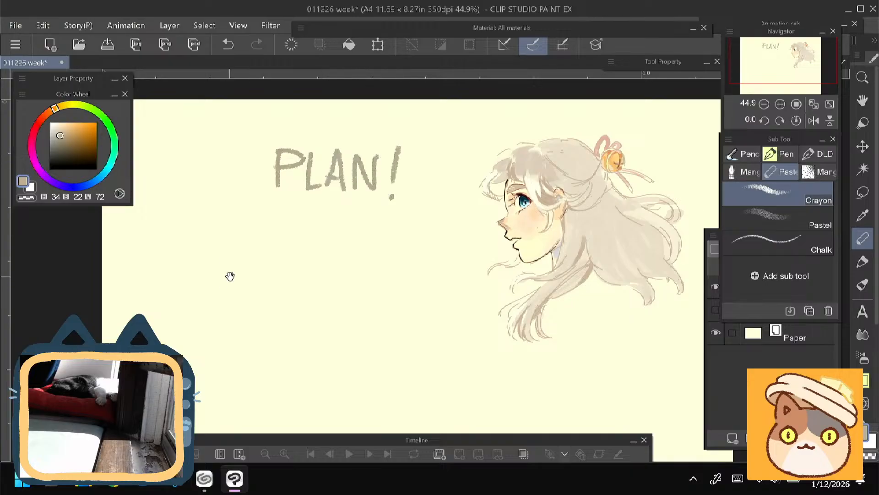
- Choose a light orange (H 34, S 42, V 96) and draw a small round bell on each side of the title
{"action": "left_click_drag", "start_coordinate": [230, 275], "coordinate": [244, 269]}
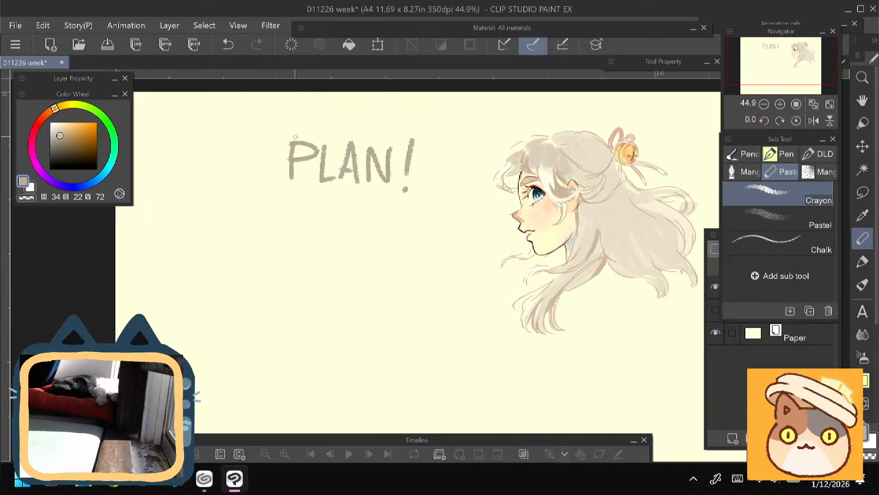
{"action": "left_click", "coordinate": [65, 128]}
{"action": "left_click", "coordinate": [69, 124]}
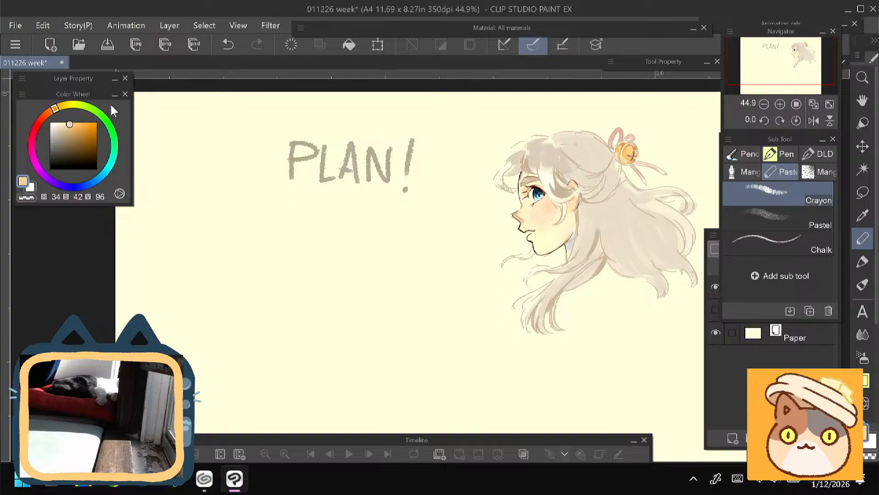
{"action": "mouse_move", "coordinate": [457, 139]}
{"action": "left_mouse_down"}
{"action": "mouse_move", "coordinate": [461, 164]}
{"action": "mouse_move", "coordinate": [450, 142]}
{"action": "mouse_move", "coordinate": [460, 143]}
{"action": "mouse_move", "coordinate": [445, 167]}
{"action": "mouse_move", "coordinate": [455, 143]}
{"action": "left_mouse_up"}
{"action": "key", "text": "ctrl+z"}
{"action": "mouse_move", "coordinate": [247, 133]}
{"action": "left_mouse_down"}
{"action": "mouse_move", "coordinate": [246, 155]}
{"action": "mouse_move", "coordinate": [240, 145]}
{"action": "mouse_move", "coordinate": [259, 131]}
{"action": "left_mouse_up"}
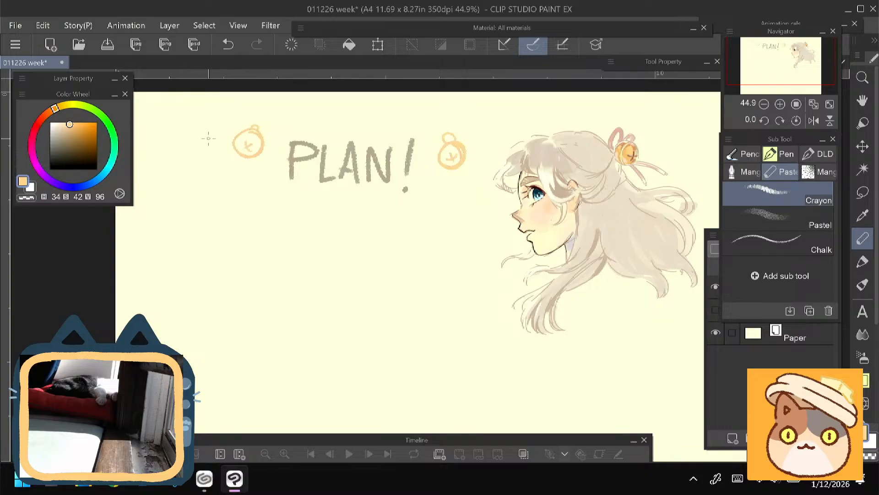
- Choose a pale greyish beige (H 34, S 14, V 80), undoing a trial stroke below the title and the first bell's loop
{"action": "left_click_drag", "start_coordinate": [206, 273], "coordinate": [221, 246]}
{"action": "left_click", "coordinate": [64, 132]}
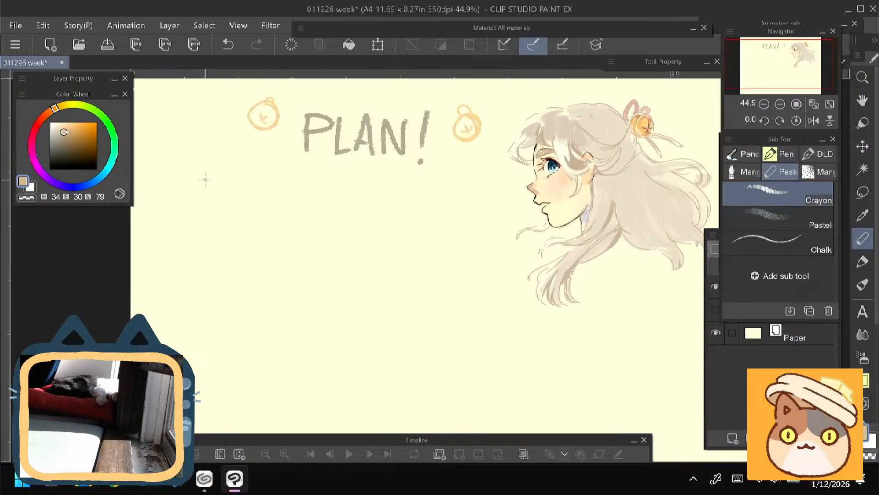
{"action": "mouse_move", "coordinate": [300, 179]}
{"action": "left_mouse_down"}
{"action": "mouse_move", "coordinate": [274, 224]}
{"action": "mouse_move", "coordinate": [287, 258]}
{"action": "left_mouse_up"}
{"action": "key", "text": "ctrl+z"}
{"action": "left_click", "coordinate": [56, 132]}
{"action": "key", "text": "ctrl+z"}
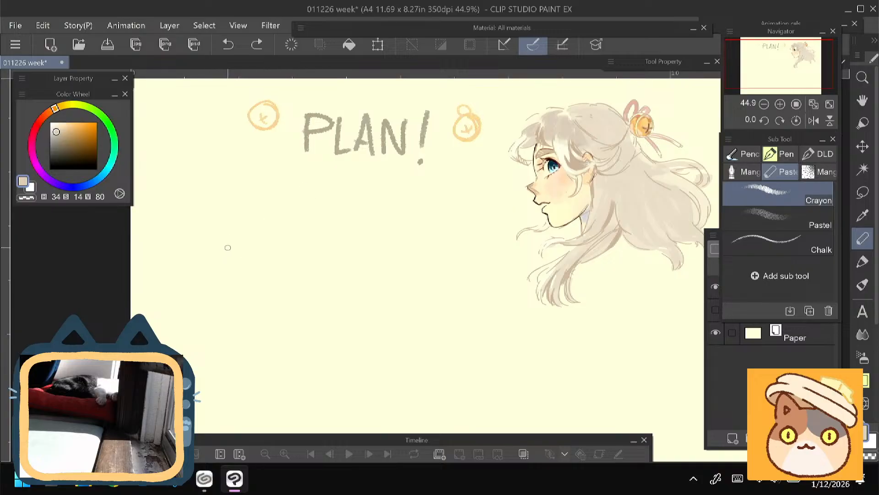
- Switch to CLIP STUDIO to check the saved works and return to the canvas
{"action": "left_click_drag", "start_coordinate": [228, 248], "coordinate": [221, 269]}
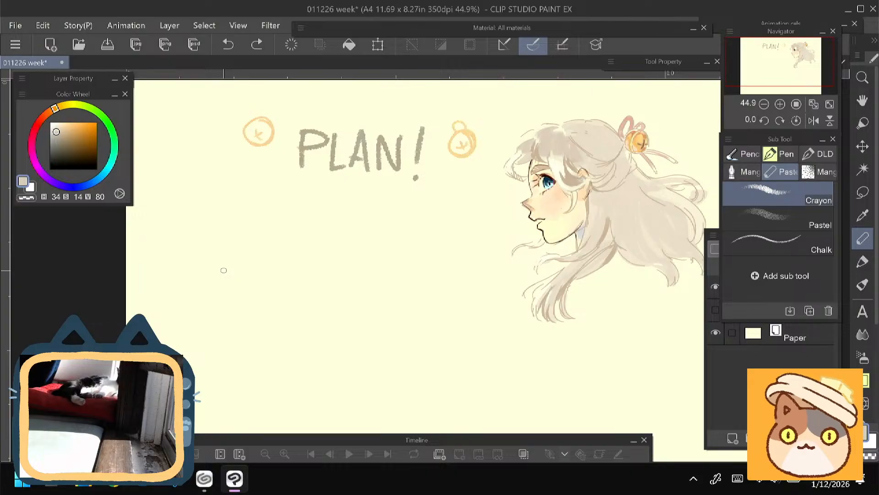
{"action": "key", "text": "alt+Tab"}
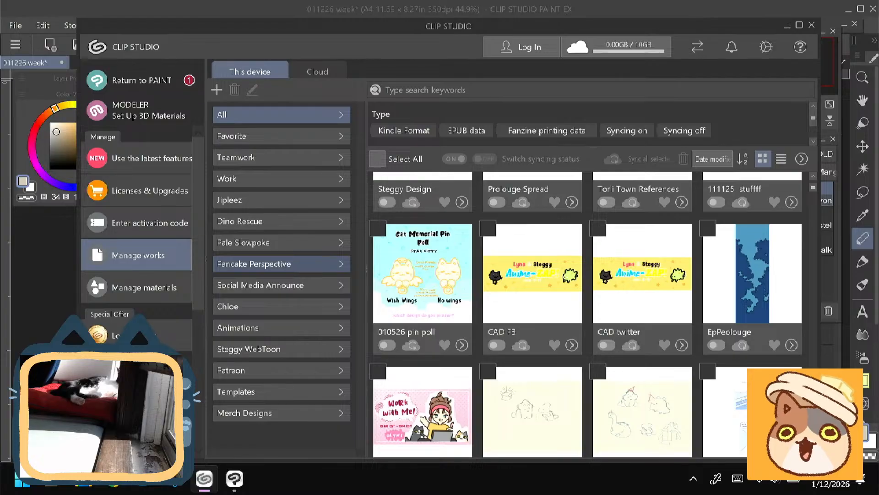
{"action": "left_click", "coordinate": [235, 479]}
- Handwrite "Toxic Positivity sheet" as the first bulleted item under the title and draw a second bullet below it
{"action": "mouse_move", "coordinate": [219, 213]}
{"action": "left_mouse_down"}
{"action": "mouse_move", "coordinate": [210, 225]}
{"action": "mouse_move", "coordinate": [220, 214]}
{"action": "left_mouse_up"}
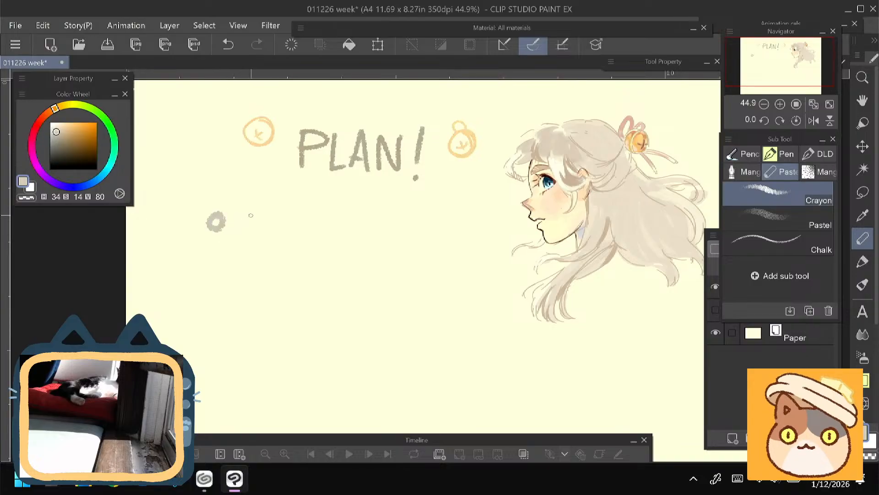
{"action": "mouse_move", "coordinate": [241, 214]}
{"action": "left_mouse_down"}
{"action": "mouse_move", "coordinate": [263, 214]}
{"action": "mouse_move", "coordinate": [249, 235]}
{"action": "mouse_move", "coordinate": [268, 221]}
{"action": "mouse_move", "coordinate": [288, 237]}
{"action": "left_mouse_up"}
{"action": "key", "text": "ctrl+z"}
{"action": "mouse_move", "coordinate": [289, 219]}
{"action": "left_mouse_down"}
{"action": "mouse_move", "coordinate": [276, 237]}
{"action": "mouse_move", "coordinate": [314, 236]}
{"action": "left_mouse_up"}
{"action": "left_click_drag", "start_coordinate": [324, 214], "coordinate": [323, 239]}
{"action": "mouse_move", "coordinate": [323, 213]}
{"action": "left_mouse_down"}
{"action": "mouse_move", "coordinate": [326, 228]}
{"action": "mouse_move", "coordinate": [346, 224]}
{"action": "left_mouse_up"}
{"action": "left_click_drag", "start_coordinate": [363, 220], "coordinate": [353, 239]}
{"action": "left_click_drag", "start_coordinate": [369, 226], "coordinate": [379, 245]}
{"action": "mouse_move", "coordinate": [376, 230]}
{"action": "left_mouse_down"}
{"action": "mouse_move", "coordinate": [388, 230]}
{"action": "mouse_move", "coordinate": [394, 243]}
{"action": "left_mouse_up"}
{"action": "mouse_move", "coordinate": [396, 219]}
{"action": "left_mouse_down"}
{"action": "mouse_move", "coordinate": [405, 234]}
{"action": "mouse_move", "coordinate": [431, 227]}
{"action": "mouse_move", "coordinate": [423, 245]}
{"action": "left_mouse_up"}
{"action": "mouse_move", "coordinate": [432, 215]}
{"action": "left_mouse_down"}
{"action": "mouse_move", "coordinate": [434, 244]}
{"action": "mouse_move", "coordinate": [443, 229]}
{"action": "left_mouse_up"}
{"action": "mouse_move", "coordinate": [439, 228]}
{"action": "left_mouse_down"}
{"action": "mouse_move", "coordinate": [458, 238]}
{"action": "mouse_move", "coordinate": [450, 259]}
{"action": "left_mouse_up"}
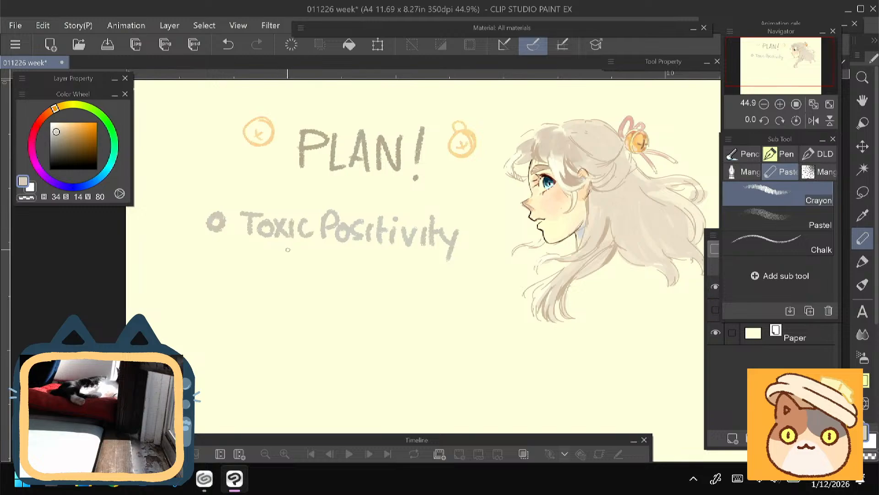
{"action": "mouse_move", "coordinate": [290, 247]}
{"action": "left_mouse_down"}
{"action": "mouse_move", "coordinate": [280, 261]}
{"action": "mouse_move", "coordinate": [310, 264]}
{"action": "left_mouse_up"}
{"action": "left_click_drag", "start_coordinate": [328, 259], "coordinate": [341, 252]}
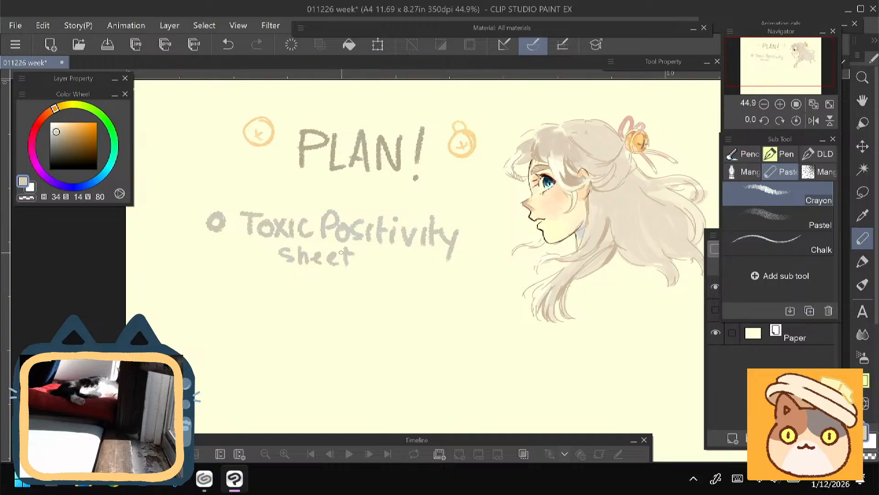
{"action": "left_click_drag", "start_coordinate": [217, 284], "coordinate": [215, 274]}
- Browse the saved works in CLIP STUDIO for further plan items and return to the canvas
{"action": "left_click", "coordinate": [204, 478]}
{"action": "scroll", "coordinate": [586, 316], "scroll_direction": "down", "scroll_amount": 3}
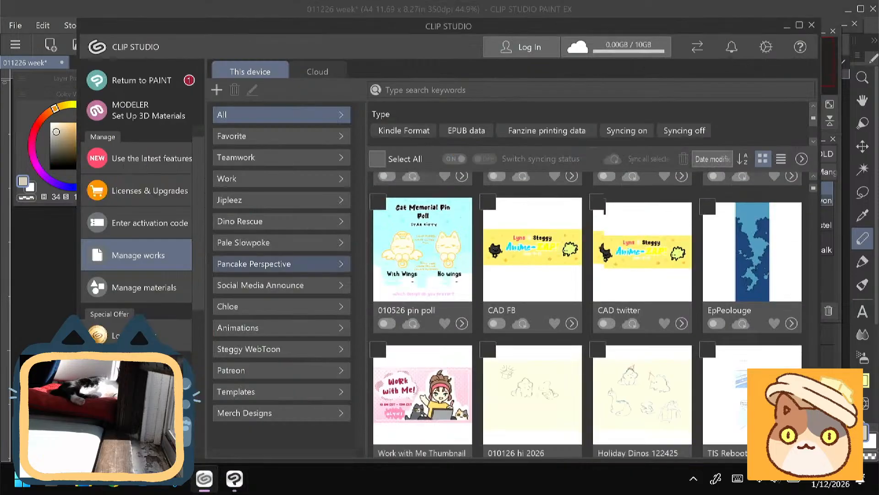
{"action": "scroll", "coordinate": [586, 316], "scroll_direction": "down", "scroll_amount": 4}
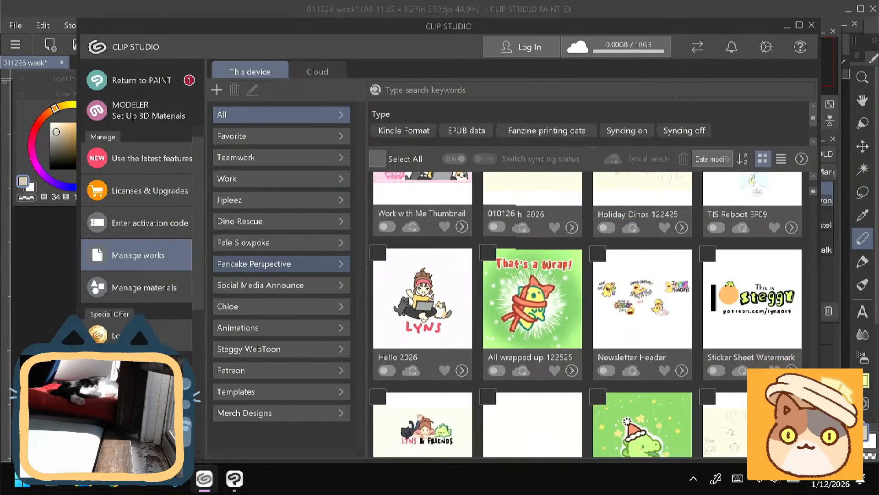
{"action": "scroll", "coordinate": [586, 316], "scroll_direction": "down", "scroll_amount": 10}
{"action": "scroll", "coordinate": [586, 316], "scroll_direction": "up", "scroll_amount": 2}
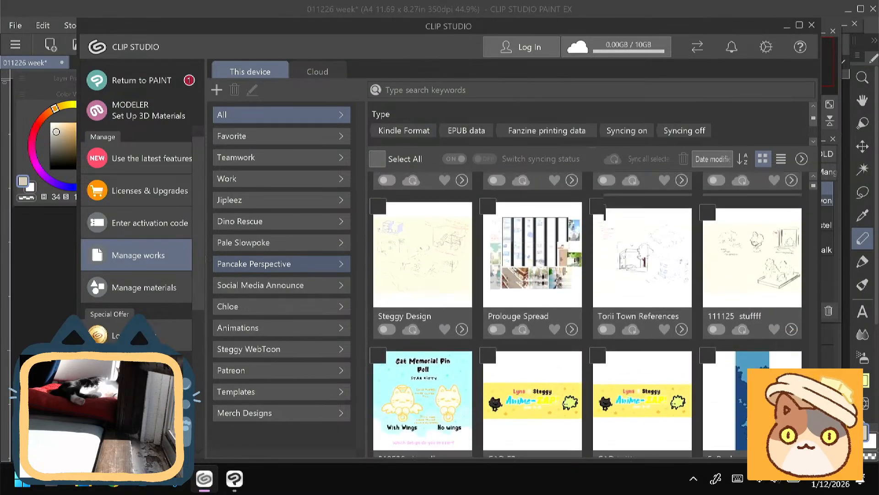
{"action": "scroll", "coordinate": [587, 316], "scroll_direction": "down", "scroll_amount": 2}
{"action": "left_click", "coordinate": [45, 278]}
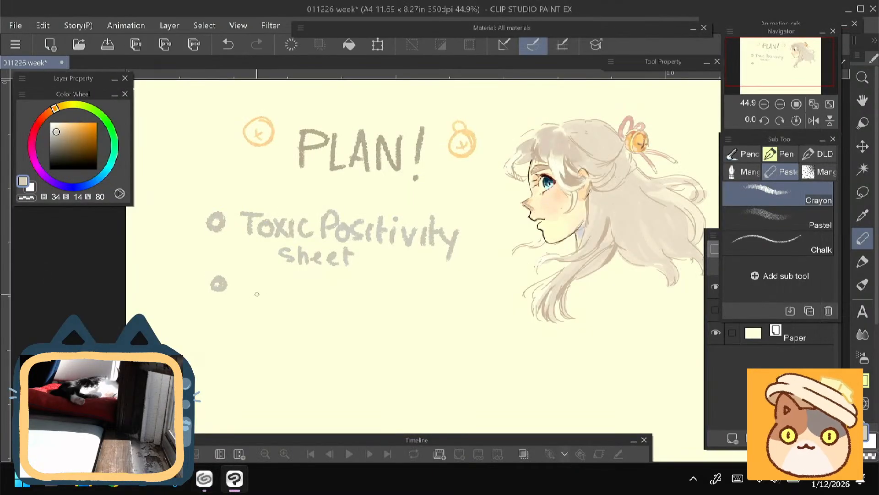
- Handwrite "Enamel Pin" beside the second bullet
{"action": "mouse_move", "coordinate": [251, 286]}
{"action": "left_mouse_down"}
{"action": "mouse_move", "coordinate": [243, 287]}
{"action": "mouse_move", "coordinate": [251, 307]}
{"action": "left_mouse_up"}
{"action": "left_click_drag", "start_coordinate": [242, 298], "coordinate": [253, 296]}
{"action": "left_click_drag", "start_coordinate": [259, 294], "coordinate": [259, 308]}
{"action": "mouse_move", "coordinate": [260, 295]}
{"action": "left_mouse_down"}
{"action": "mouse_move", "coordinate": [274, 304]}
{"action": "mouse_move", "coordinate": [288, 292]}
{"action": "left_mouse_up"}
{"action": "mouse_move", "coordinate": [288, 296]}
{"action": "left_mouse_down"}
{"action": "mouse_move", "coordinate": [295, 308]}
{"action": "mouse_move", "coordinate": [332, 310]}
{"action": "left_mouse_up"}
{"action": "left_click_drag", "start_coordinate": [337, 286], "coordinate": [338, 310]}
{"action": "left_click_drag", "start_coordinate": [357, 290], "coordinate": [358, 301]}
{"action": "mouse_move", "coordinate": [375, 303]}
{"action": "left_mouse_down"}
{"action": "mouse_move", "coordinate": [376, 315]}
{"action": "mouse_move", "coordinate": [403, 289]}
{"action": "left_mouse_up"}
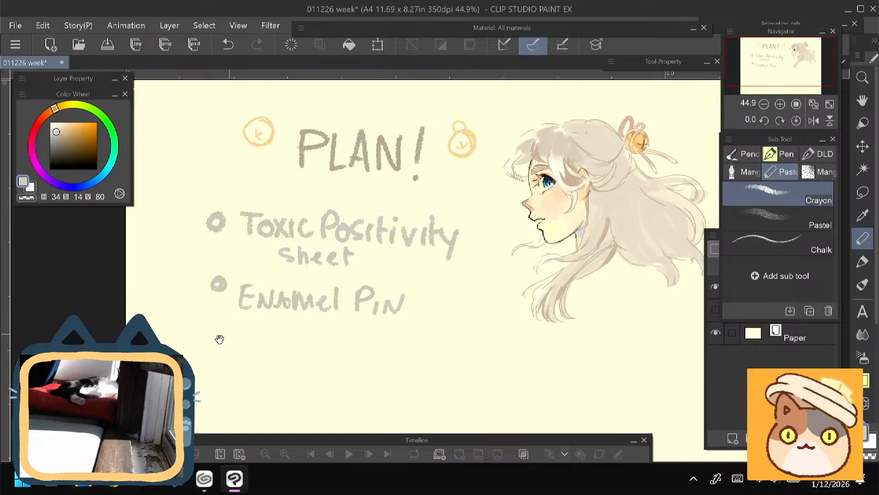
{"action": "left_click_drag", "start_coordinate": [220, 339], "coordinate": [230, 320]}
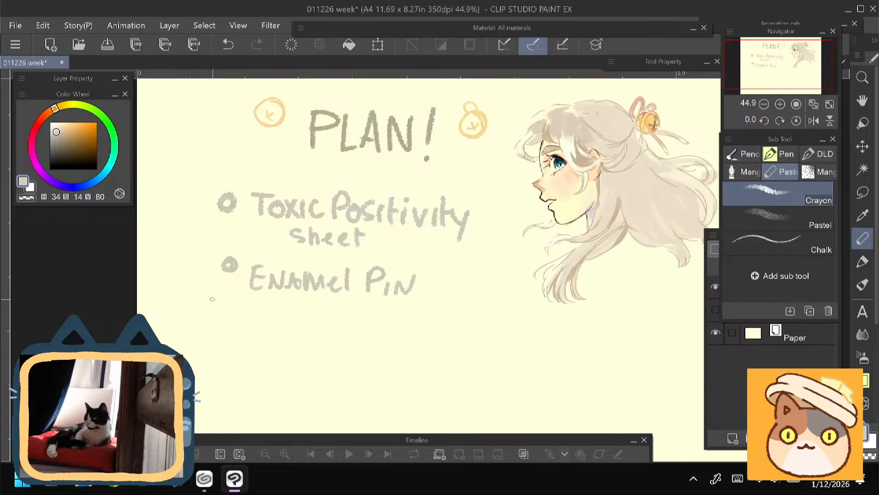
{"action": "left_click_drag", "start_coordinate": [212, 299], "coordinate": [189, 322]}
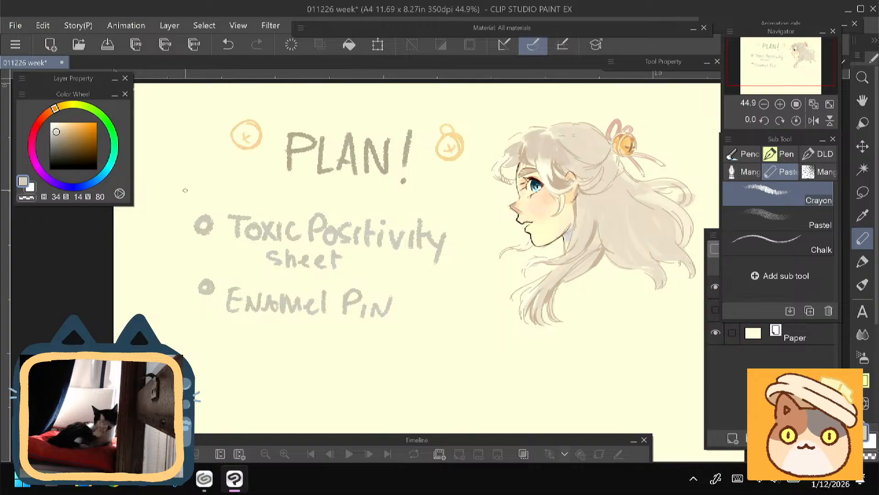
{"action": "left_click_drag", "start_coordinate": [228, 410], "coordinate": [224, 312]}
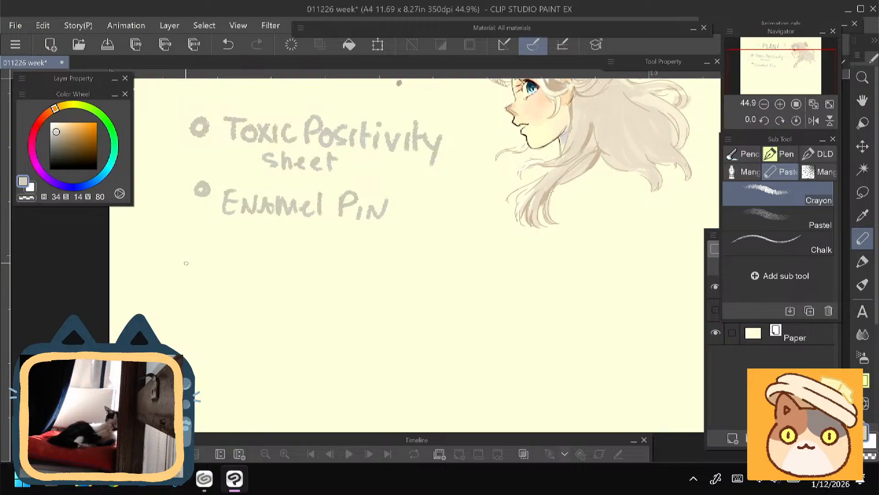
{"action": "left_click_drag", "start_coordinate": [186, 263], "coordinate": [203, 359]}
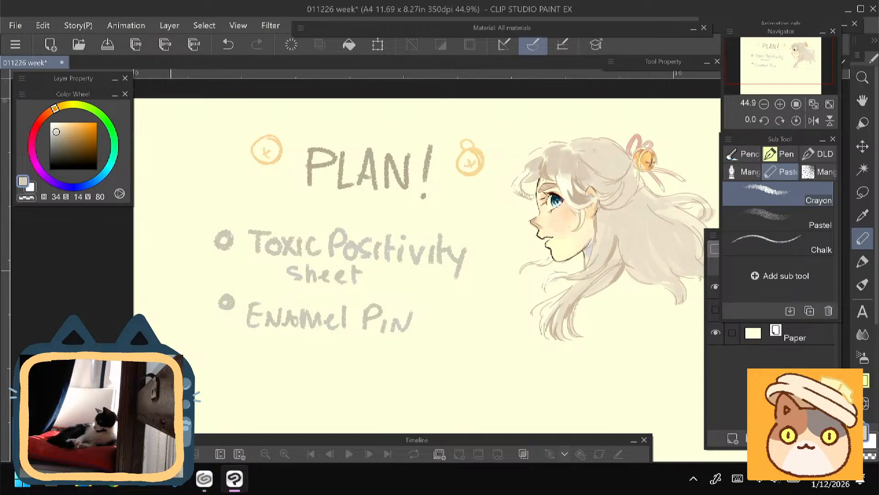
{"action": "left_click_drag", "start_coordinate": [171, 270], "coordinate": [182, 220]}
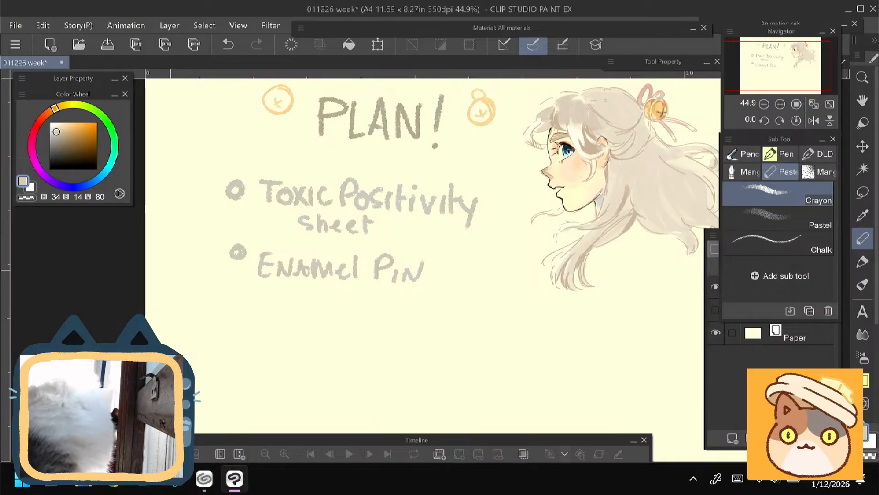
- Handwrite the line "START SKETCHING NEW" below the bulleted items, leaving a gap above it
{"action": "scroll", "coordinate": [432, 193], "scroll_direction": "down", "scroll_amount": 1}
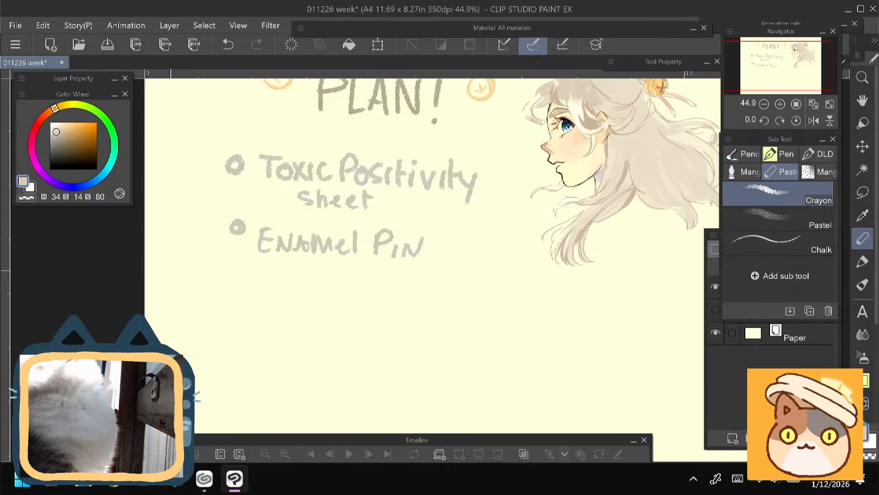
{"action": "scroll", "coordinate": [431, 193], "scroll_direction": "down", "scroll_amount": 1}
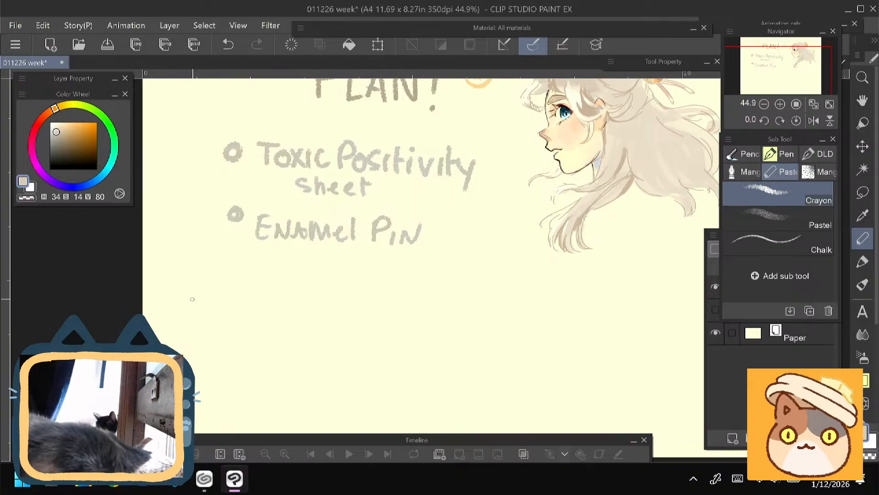
{"action": "mouse_move", "coordinate": [205, 297]}
{"action": "left_mouse_down"}
{"action": "mouse_move", "coordinate": [190, 318]}
{"action": "mouse_move", "coordinate": [221, 301]}
{"action": "left_mouse_up"}
{"action": "mouse_move", "coordinate": [213, 303]}
{"action": "left_mouse_down"}
{"action": "mouse_move", "coordinate": [213, 320]}
{"action": "mouse_move", "coordinate": [232, 314]}
{"action": "left_mouse_up"}
{"action": "mouse_move", "coordinate": [238, 303]}
{"action": "left_mouse_down"}
{"action": "mouse_move", "coordinate": [239, 320]}
{"action": "mouse_move", "coordinate": [252, 323]}
{"action": "left_mouse_up"}
{"action": "left_click_drag", "start_coordinate": [250, 306], "coordinate": [268, 304]}
{"action": "mouse_move", "coordinate": [259, 306]}
{"action": "left_mouse_down"}
{"action": "mouse_move", "coordinate": [287, 305]}
{"action": "mouse_move", "coordinate": [299, 323]}
{"action": "left_mouse_up"}
{"action": "mouse_move", "coordinate": [308, 306]}
{"action": "left_mouse_down"}
{"action": "mouse_move", "coordinate": [309, 323]}
{"action": "mouse_move", "coordinate": [323, 323]}
{"action": "mouse_move", "coordinate": [334, 307]}
{"action": "left_mouse_up"}
{"action": "mouse_move", "coordinate": [328, 308]}
{"action": "left_mouse_down"}
{"action": "mouse_move", "coordinate": [329, 320]}
{"action": "mouse_move", "coordinate": [348, 323]}
{"action": "left_mouse_up"}
{"action": "left_click_drag", "start_coordinate": [357, 305], "coordinate": [357, 323]}
{"action": "left_click_drag", "start_coordinate": [348, 315], "coordinate": [363, 323]}
{"action": "mouse_move", "coordinate": [370, 322]}
{"action": "left_mouse_down"}
{"action": "mouse_move", "coordinate": [371, 306]}
{"action": "mouse_move", "coordinate": [379, 305]}
{"action": "left_mouse_up"}
{"action": "mouse_move", "coordinate": [397, 307]}
{"action": "left_mouse_down"}
{"action": "mouse_move", "coordinate": [397, 319]}
{"action": "mouse_move", "coordinate": [390, 314]}
{"action": "mouse_move", "coordinate": [430, 306]}
{"action": "left_mouse_up"}
{"action": "left_click_drag", "start_coordinate": [434, 314], "coordinate": [445, 321]}
{"action": "mouse_move", "coordinate": [450, 307]}
{"action": "left_mouse_down"}
{"action": "mouse_move", "coordinate": [462, 316]}
{"action": "mouse_move", "coordinate": [471, 306]}
{"action": "left_mouse_up"}
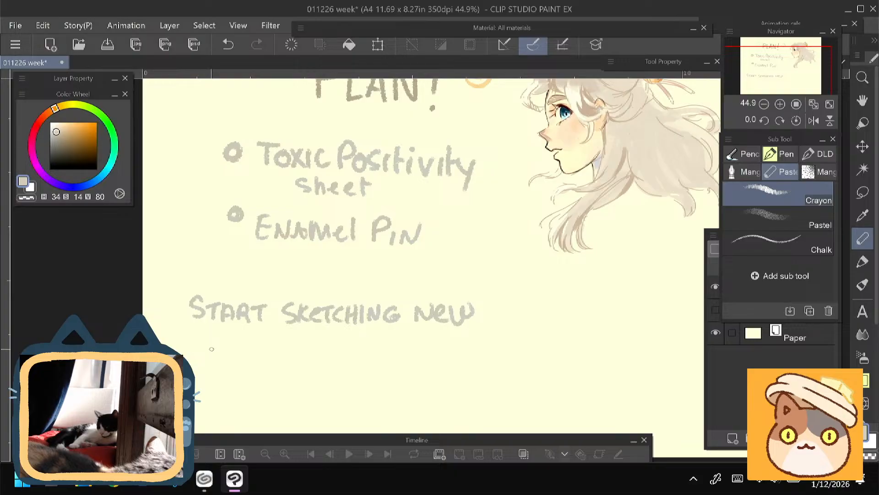
- Continue the note with the line "PLOT FOR WEBCOMIC" underneath
{"action": "mouse_move", "coordinate": [196, 337]}
{"action": "left_mouse_down"}
{"action": "mouse_move", "coordinate": [197, 356]}
{"action": "mouse_move", "coordinate": [215, 341]}
{"action": "mouse_move", "coordinate": [201, 350]}
{"action": "left_mouse_up"}
{"action": "left_click_drag", "start_coordinate": [214, 340], "coordinate": [227, 358]}
{"action": "mouse_move", "coordinate": [242, 342]}
{"action": "left_mouse_down"}
{"action": "mouse_move", "coordinate": [230, 353]}
{"action": "mouse_move", "coordinate": [241, 344]}
{"action": "left_mouse_up"}
{"action": "mouse_move", "coordinate": [238, 339]}
{"action": "left_mouse_down"}
{"action": "mouse_move", "coordinate": [259, 338]}
{"action": "mouse_move", "coordinate": [249, 361]}
{"action": "left_mouse_up"}
{"action": "mouse_move", "coordinate": [276, 339]}
{"action": "left_mouse_down"}
{"action": "mouse_move", "coordinate": [294, 359]}
{"action": "mouse_move", "coordinate": [311, 338]}
{"action": "mouse_move", "coordinate": [309, 358]}
{"action": "left_mouse_up"}
{"action": "mouse_move", "coordinate": [309, 342]}
{"action": "left_mouse_down"}
{"action": "mouse_move", "coordinate": [322, 358]}
{"action": "mouse_move", "coordinate": [340, 359]}
{"action": "mouse_move", "coordinate": [352, 341]}
{"action": "left_mouse_up"}
{"action": "left_click_drag", "start_coordinate": [353, 352], "coordinate": [362, 361]}
{"action": "mouse_move", "coordinate": [363, 342]}
{"action": "left_mouse_down"}
{"action": "mouse_move", "coordinate": [393, 361]}
{"action": "mouse_move", "coordinate": [402, 343]}
{"action": "left_mouse_up"}
{"action": "mouse_move", "coordinate": [411, 341]}
{"action": "left_mouse_down"}
{"action": "mouse_move", "coordinate": [440, 361]}
{"action": "mouse_move", "coordinate": [469, 362]}
{"action": "mouse_move", "coordinate": [435, 304]}
{"action": "left_mouse_up"}
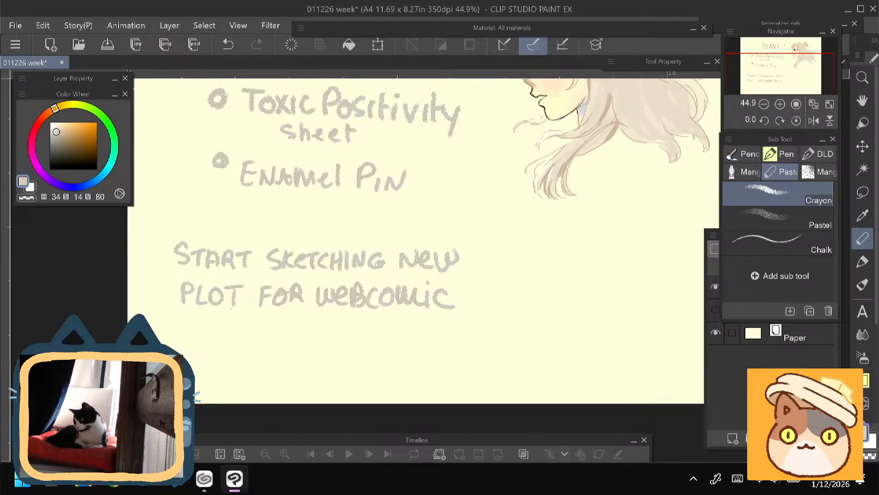
- Add an indented arrow under the webcomic note and handwrite "use con doodles" after it
{"action": "mouse_move", "coordinate": [218, 319]}
{"action": "left_mouse_down"}
{"action": "mouse_move", "coordinate": [234, 336]}
{"action": "mouse_move", "coordinate": [264, 322]}
{"action": "left_mouse_up"}
{"action": "mouse_move", "coordinate": [271, 322]}
{"action": "left_mouse_down"}
{"action": "mouse_move", "coordinate": [262, 337]}
{"action": "mouse_move", "coordinate": [283, 333]}
{"action": "left_mouse_up"}
{"action": "left_click_drag", "start_coordinate": [210, 296], "coordinate": [189, 294]}
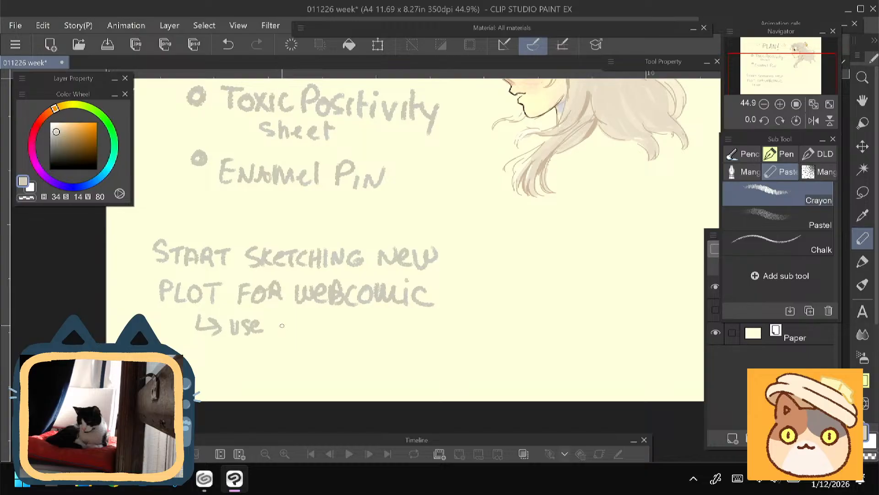
{"action": "left_click_drag", "start_coordinate": [281, 322], "coordinate": [281, 336]}
{"action": "mouse_move", "coordinate": [293, 322]}
{"action": "left_mouse_down"}
{"action": "mouse_move", "coordinate": [316, 321]}
{"action": "mouse_move", "coordinate": [328, 336]}
{"action": "left_mouse_up"}
{"action": "mouse_move", "coordinate": [335, 319]}
{"action": "left_mouse_down"}
{"action": "mouse_move", "coordinate": [335, 336]}
{"action": "mouse_move", "coordinate": [346, 323]}
{"action": "mouse_move", "coordinate": [367, 326]}
{"action": "left_mouse_up"}
{"action": "mouse_move", "coordinate": [374, 312]}
{"action": "left_mouse_down"}
{"action": "mouse_move", "coordinate": [373, 336]}
{"action": "mouse_move", "coordinate": [381, 333]}
{"action": "left_mouse_up"}
{"action": "left_click_drag", "start_coordinate": [393, 327], "coordinate": [406, 335]}
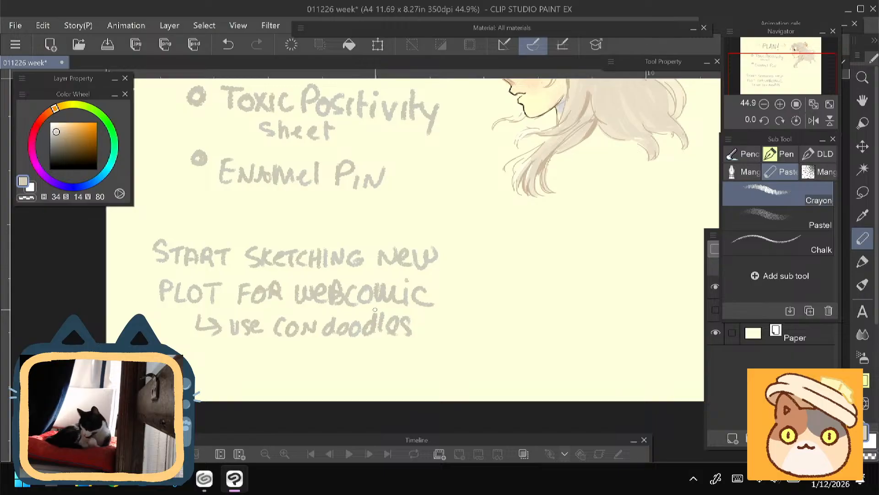
{"action": "scroll", "coordinate": [375, 309], "scroll_direction": "up", "scroll_amount": 1}
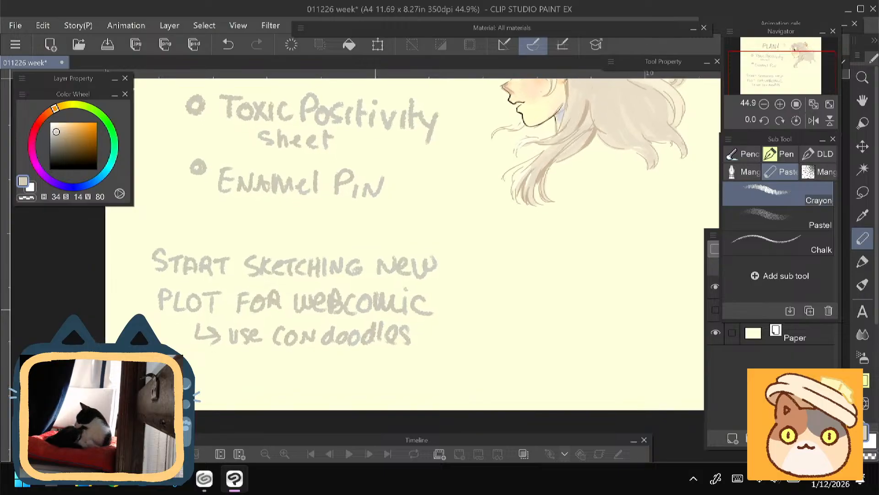
{"action": "scroll", "coordinate": [411, 257], "scroll_direction": "up", "scroll_amount": 4}
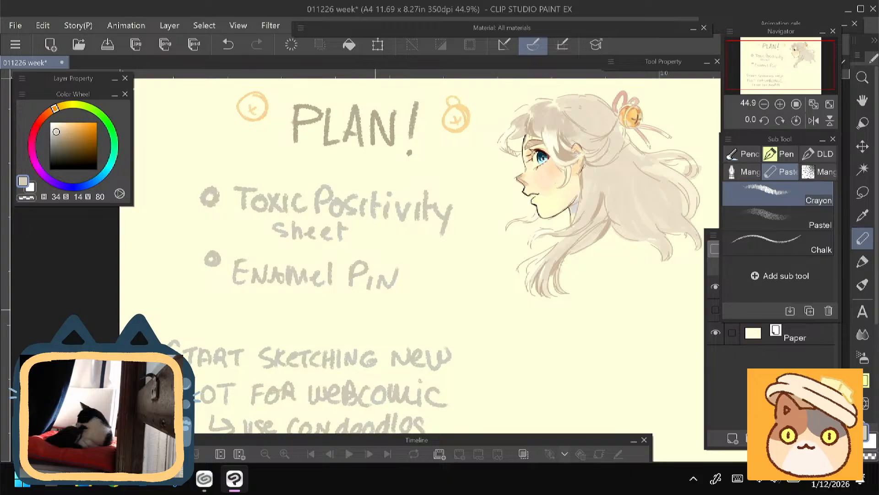
{"action": "scroll", "coordinate": [411, 256], "scroll_direction": "down", "scroll_amount": 1}
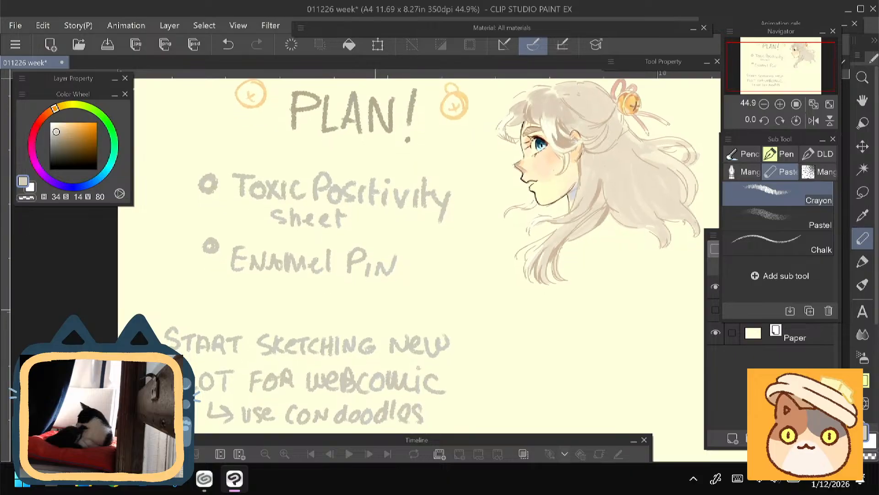
{"action": "scroll", "coordinate": [411, 257], "scroll_direction": "down", "scroll_amount": 3}
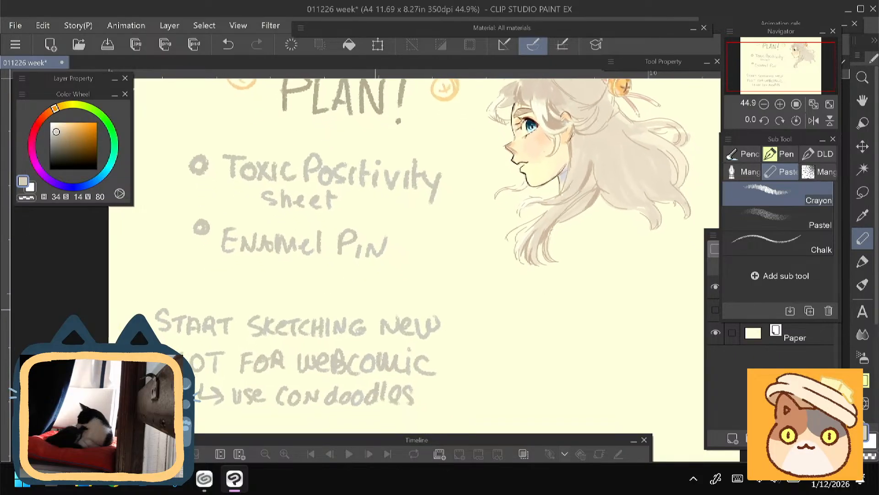
{"action": "scroll", "coordinate": [411, 257], "scroll_direction": "down", "scroll_amount": 1}
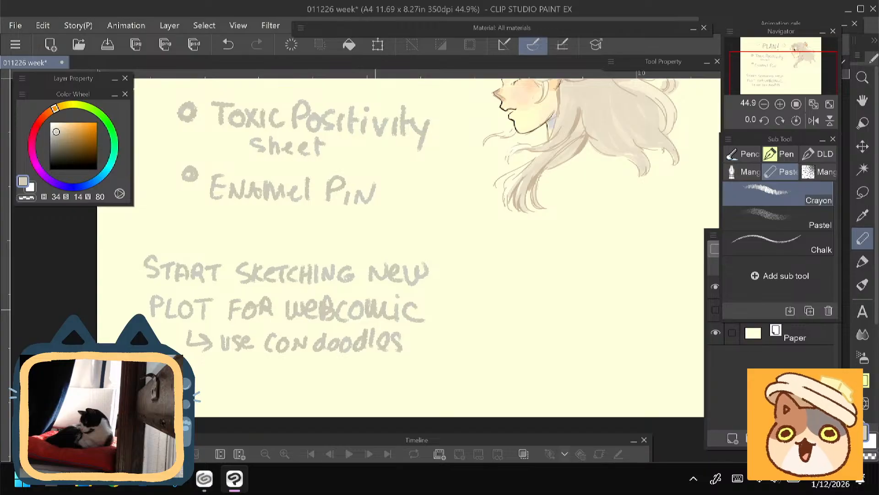
{"action": "mouse_move", "coordinate": [412, 206]}
{"action": "left_mouse_down"}
{"action": "mouse_move", "coordinate": [389, 263]}
{"action": "mouse_move", "coordinate": [396, 298]}
{"action": "left_mouse_up"}
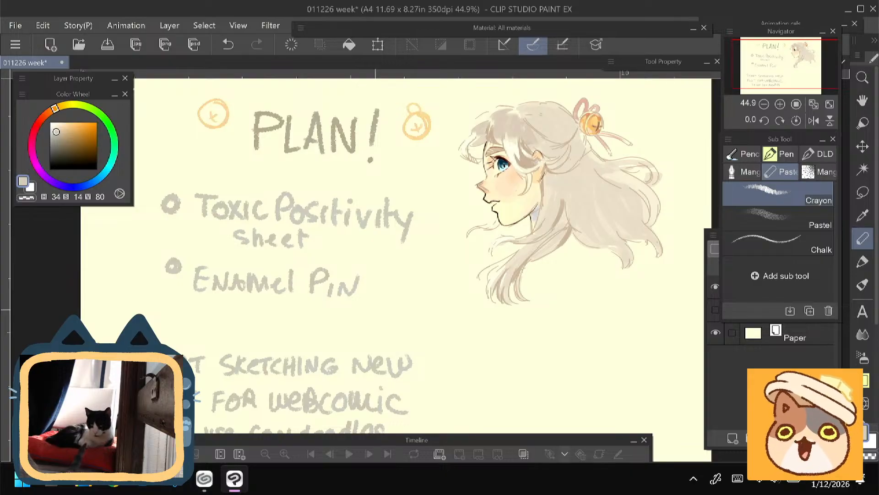
{"action": "left_click_drag", "start_coordinate": [412, 256], "coordinate": [436, 268]}
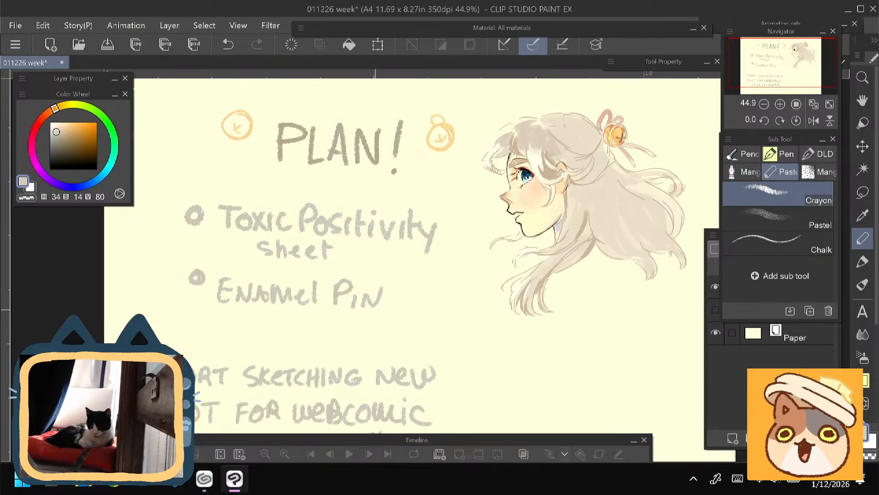
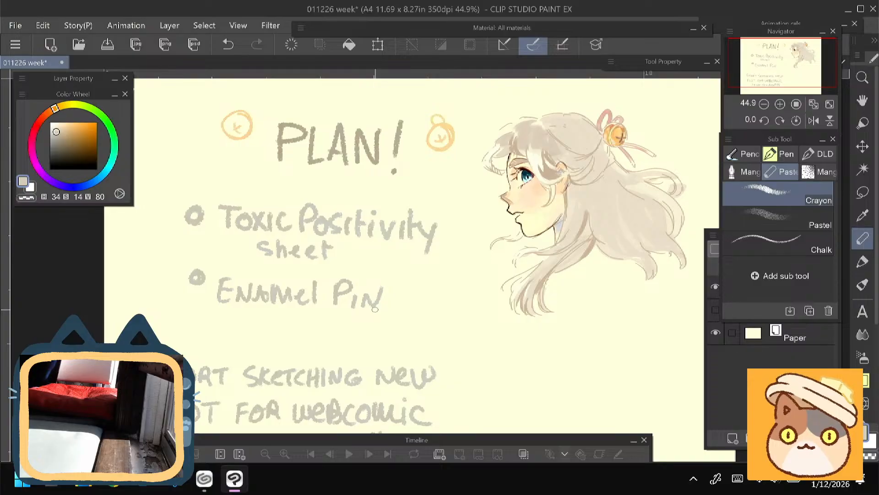
- Switch to the CLIP STUDIO works manager and look through the Merch Designs collection for the pin artwork
{"action": "scroll", "coordinate": [375, 309], "scroll_direction": "down", "scroll_amount": 3}
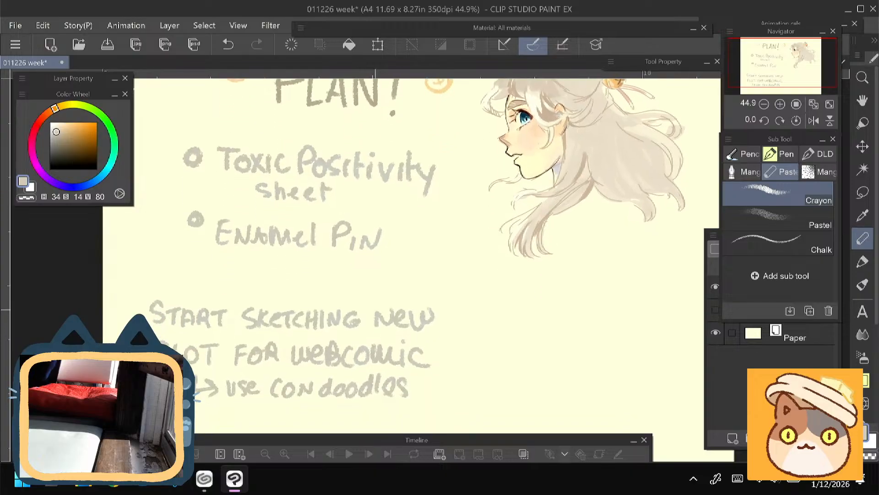
{"action": "left_click", "coordinate": [204, 479]}
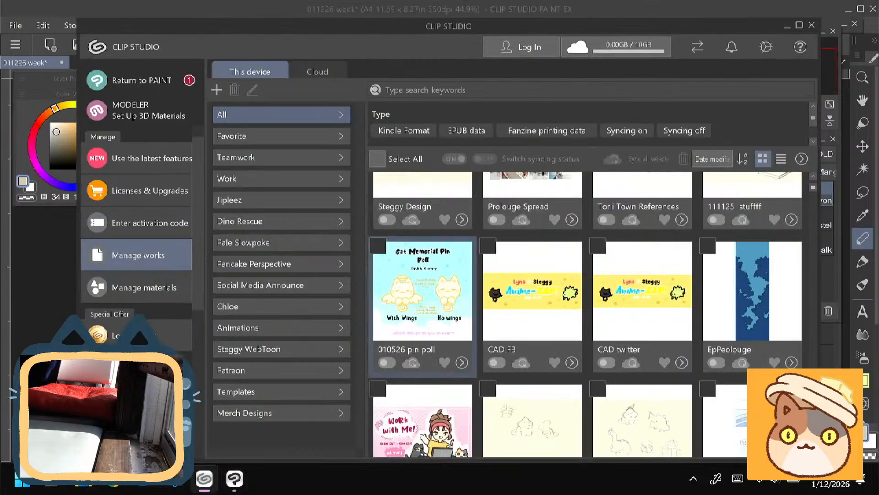
{"action": "scroll", "coordinate": [587, 311], "scroll_direction": "down", "scroll_amount": 3}
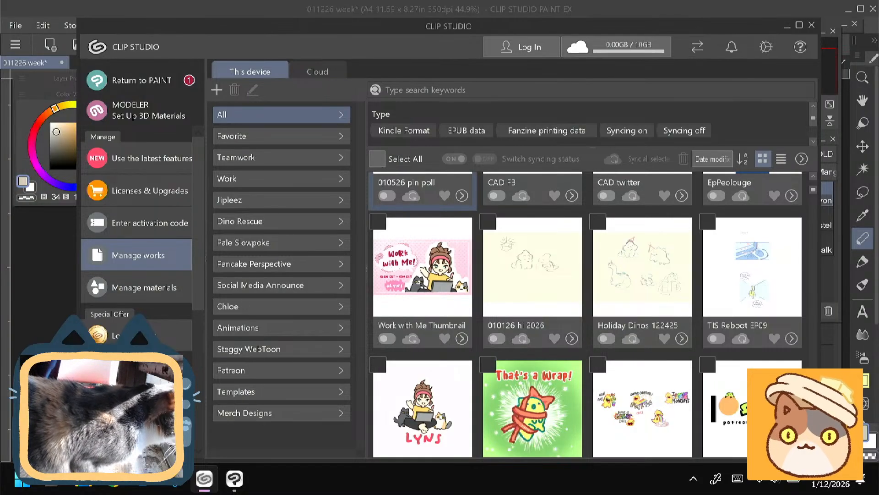
{"action": "left_click", "coordinate": [245, 413]}
{"action": "scroll", "coordinate": [586, 315], "scroll_direction": "up", "scroll_amount": 2}
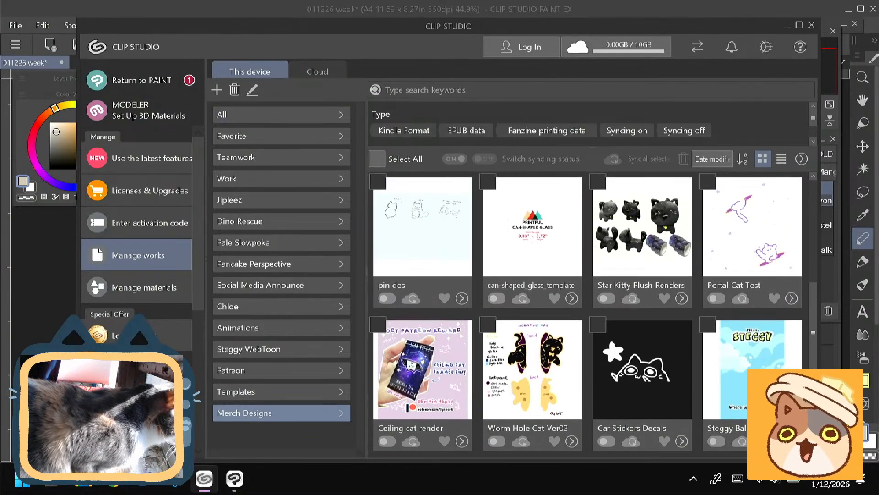
{"action": "scroll", "coordinate": [587, 314], "scroll_direction": "up", "scroll_amount": 1}
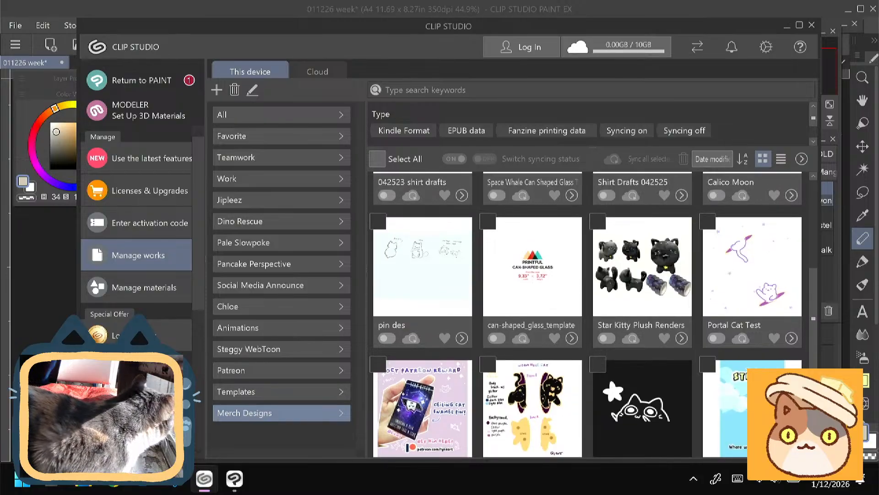
{"action": "scroll", "coordinate": [586, 314], "scroll_direction": "up", "scroll_amount": 2}
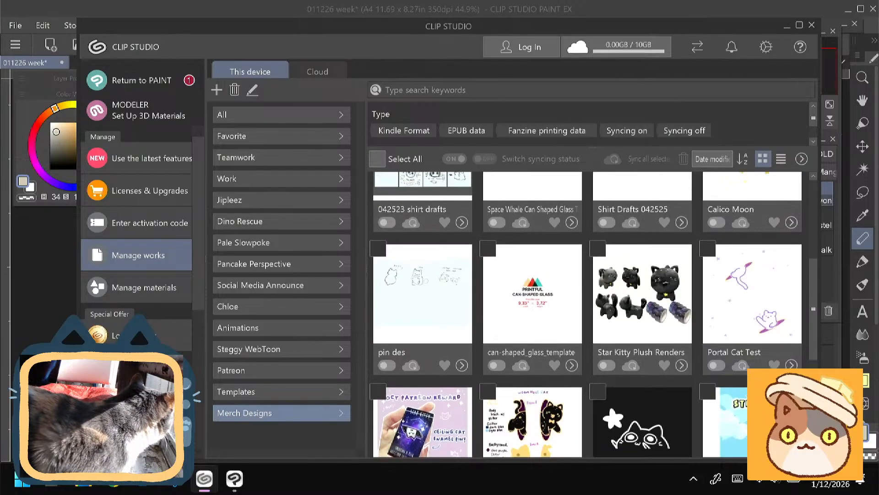
{"action": "scroll", "coordinate": [586, 314], "scroll_direction": "up", "scroll_amount": 3}
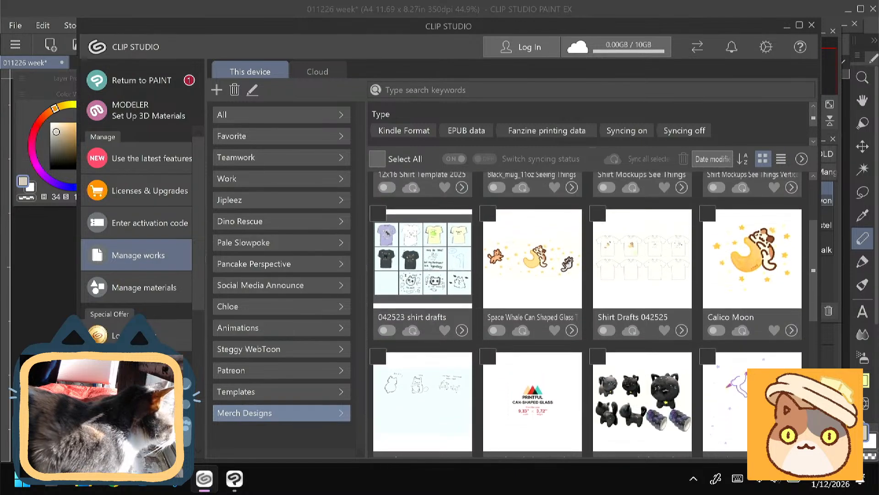
{"action": "scroll", "coordinate": [586, 315], "scroll_direction": "up", "scroll_amount": 1}
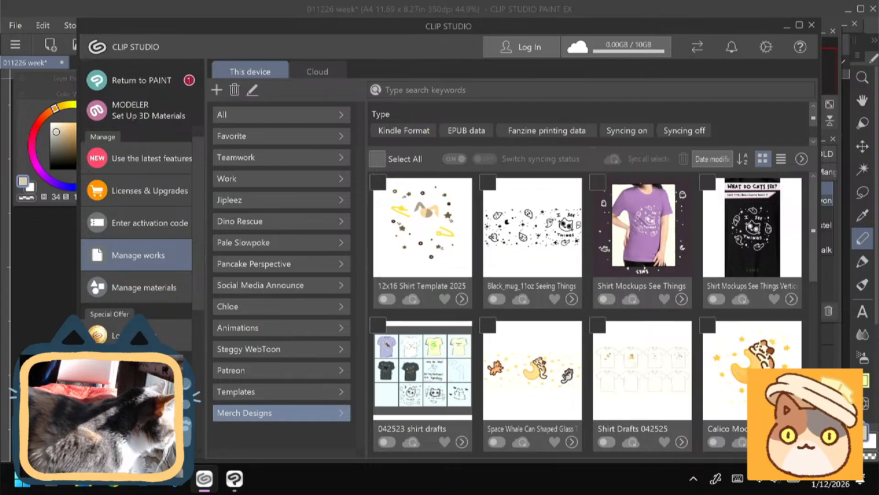
- Find the Cat and Dog Angel Pins file among all works and open it in Clip Studio Paint
{"action": "left_click", "coordinate": [257, 115]}
{"action": "scroll", "coordinate": [587, 314], "scroll_direction": "down", "scroll_amount": 10}
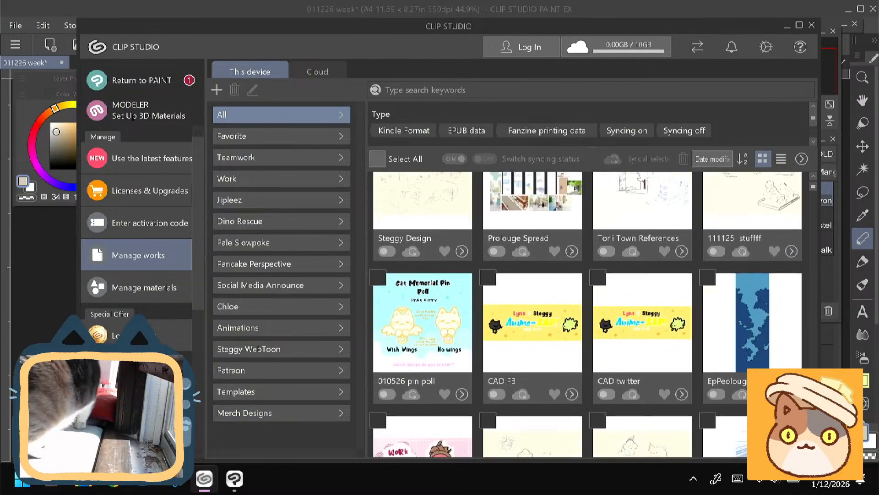
{"action": "scroll", "coordinate": [586, 314], "scroll_direction": "down", "scroll_amount": 6}
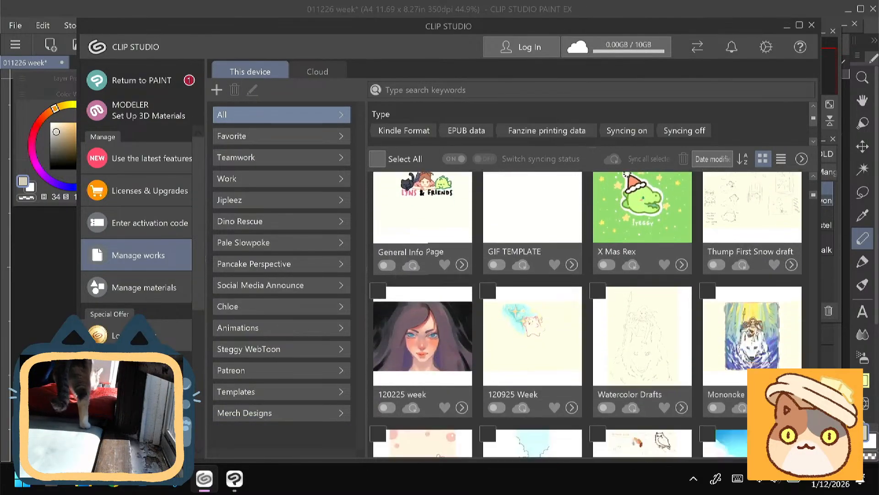
{"action": "scroll", "coordinate": [586, 314], "scroll_direction": "up", "scroll_amount": 3}
{"action": "scroll", "coordinate": [587, 315], "scroll_direction": "down", "scroll_amount": 10}
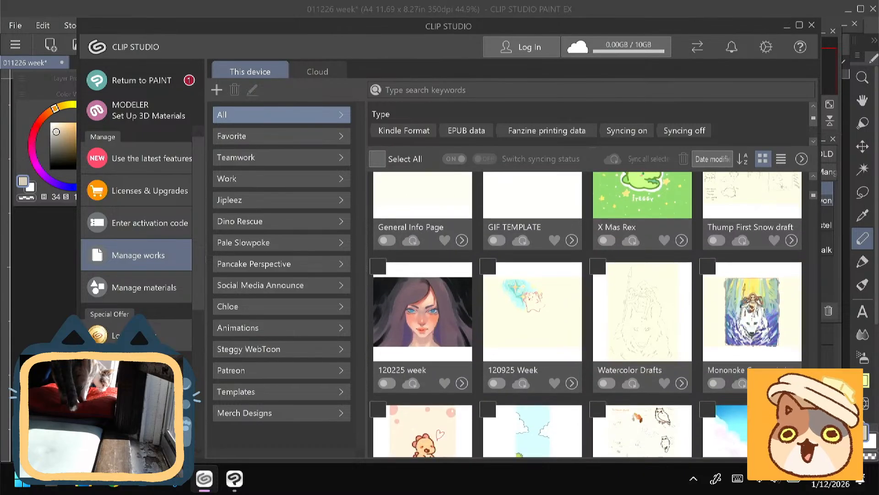
{"action": "scroll", "coordinate": [586, 314], "scroll_direction": "down", "scroll_amount": 2}
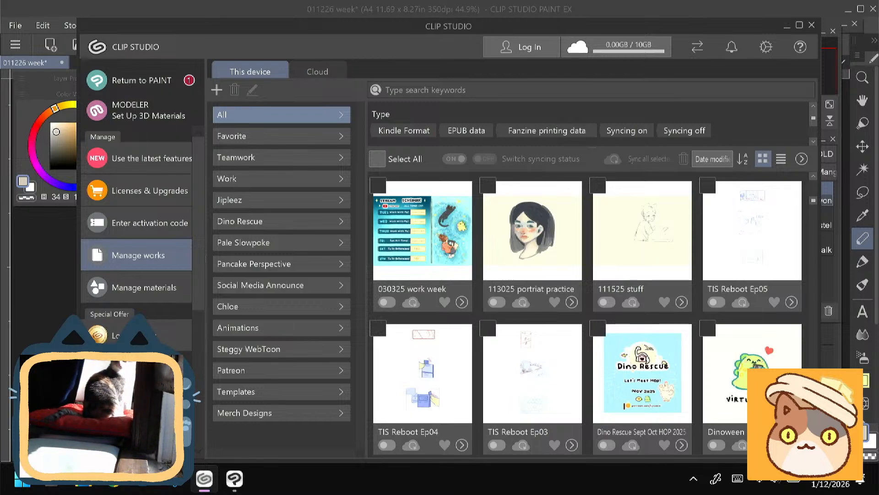
{"action": "scroll", "coordinate": [587, 314], "scroll_direction": "down", "scroll_amount": 10}
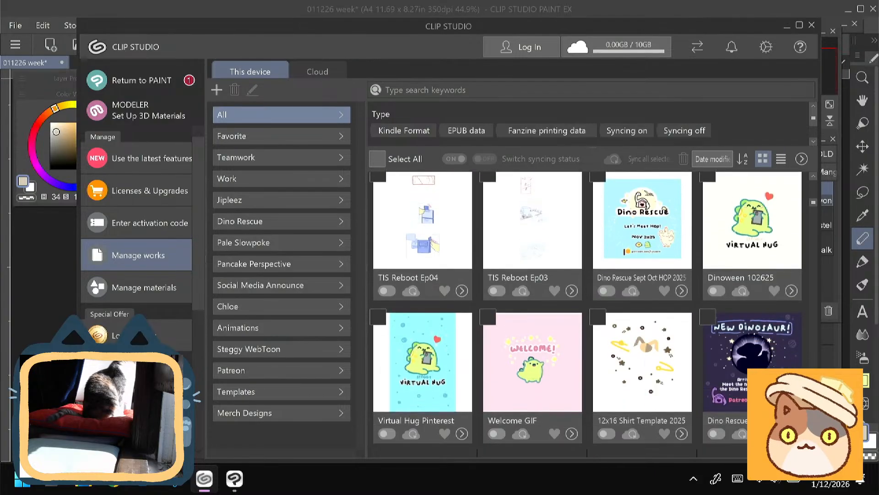
{"action": "scroll", "coordinate": [576, 404], "scroll_direction": "down", "scroll_amount": 1}
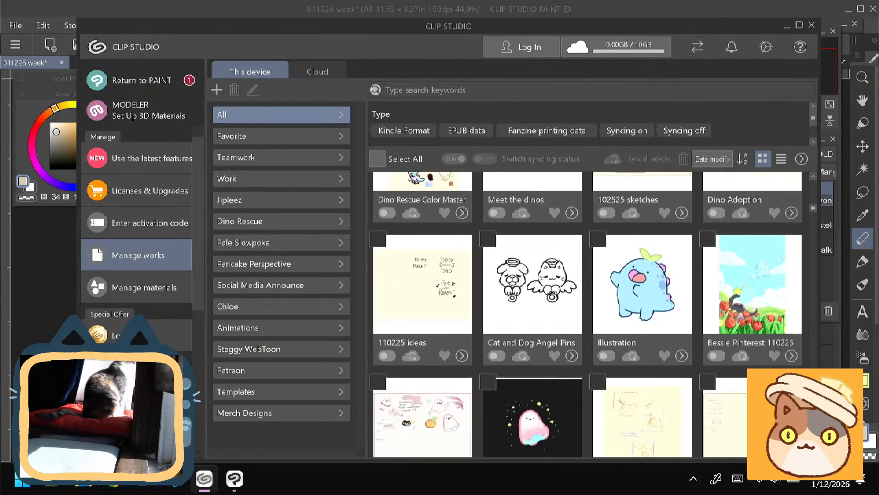
{"action": "left_click", "coordinate": [574, 400]}
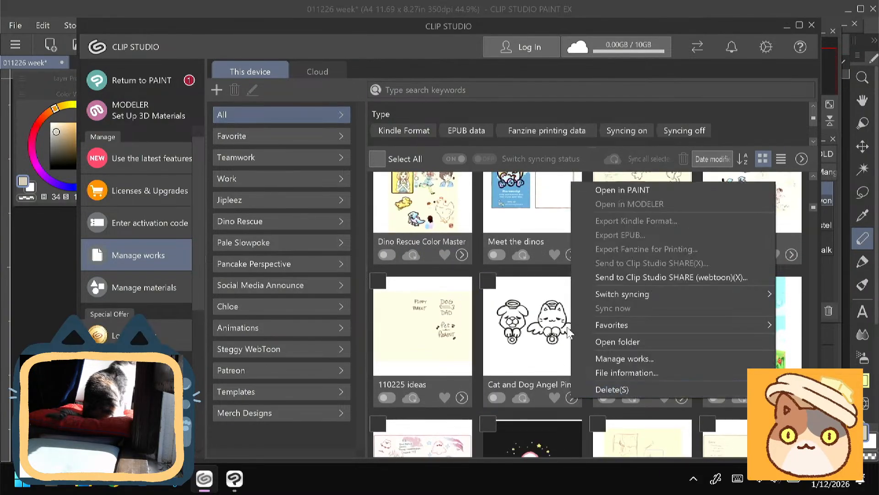
{"action": "left_click", "coordinate": [590, 190]}
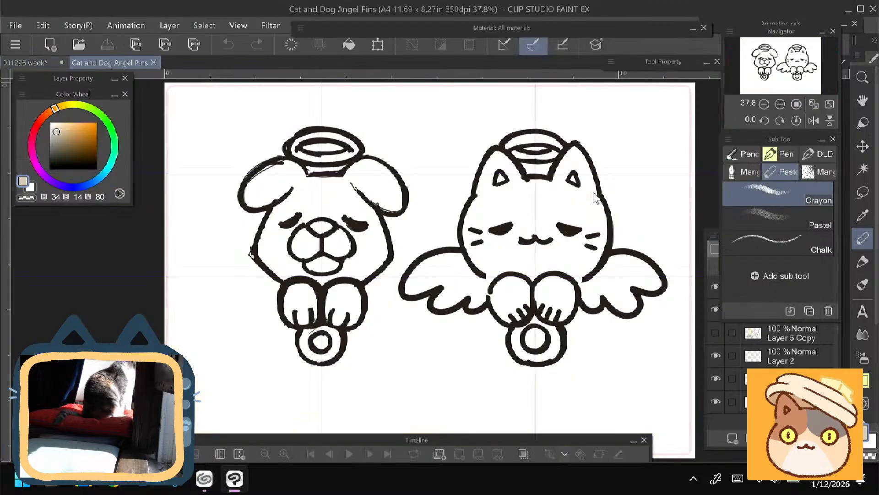
- Show Layer 5 Copy and hide Layer 3 to view the coloured pin sketches without the black line art
{"action": "left_click", "coordinate": [779, 333]}
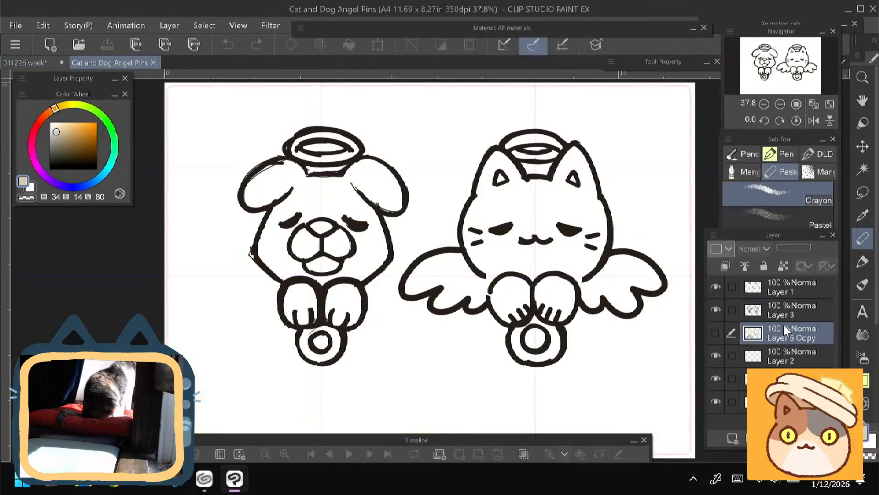
{"action": "left_click", "coordinate": [716, 310]}
{"action": "left_click", "coordinate": [716, 310]}
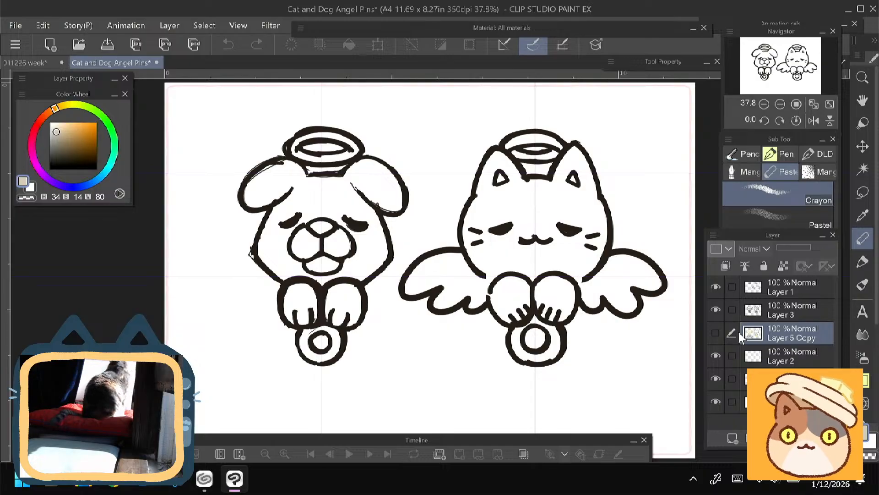
{"action": "left_click", "coordinate": [716, 333]}
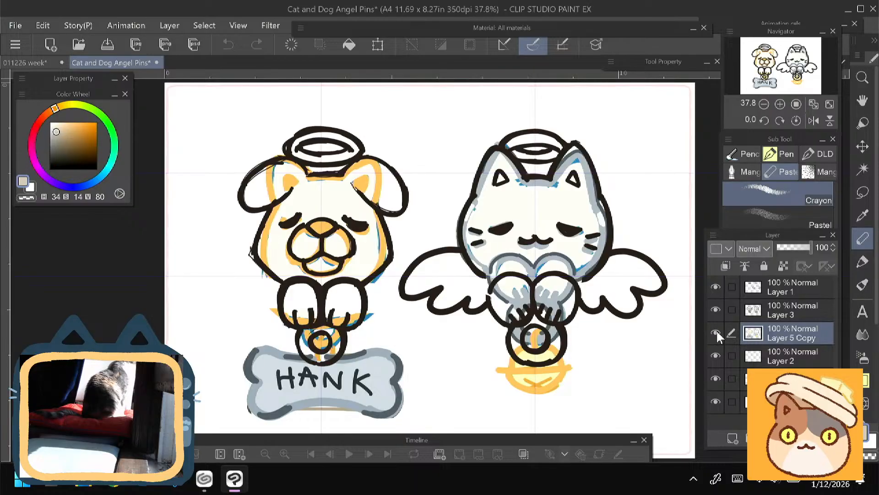
{"action": "left_click", "coordinate": [716, 311]}
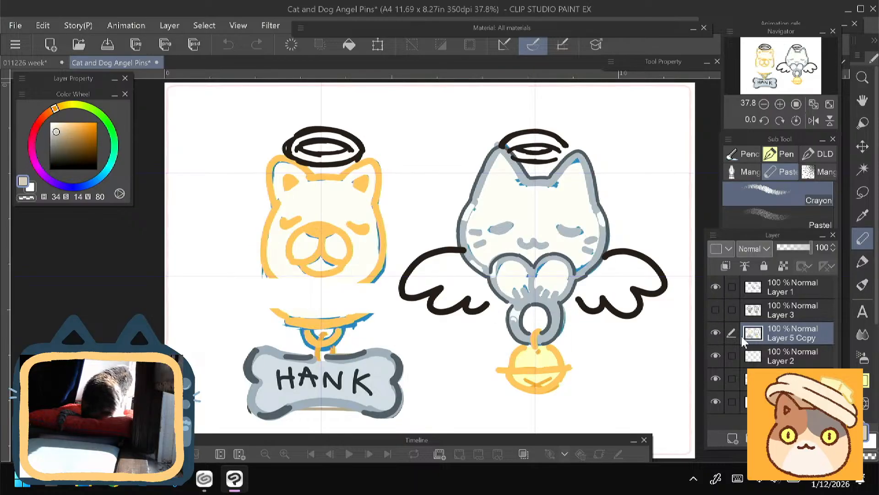
- Erase the halos above the dog and the cat on Layer 1, and return to the Crayon brush
{"action": "left_click", "coordinate": [715, 286]}
{"action": "left_click", "coordinate": [716, 286]}
{"action": "left_click", "coordinate": [767, 291]}
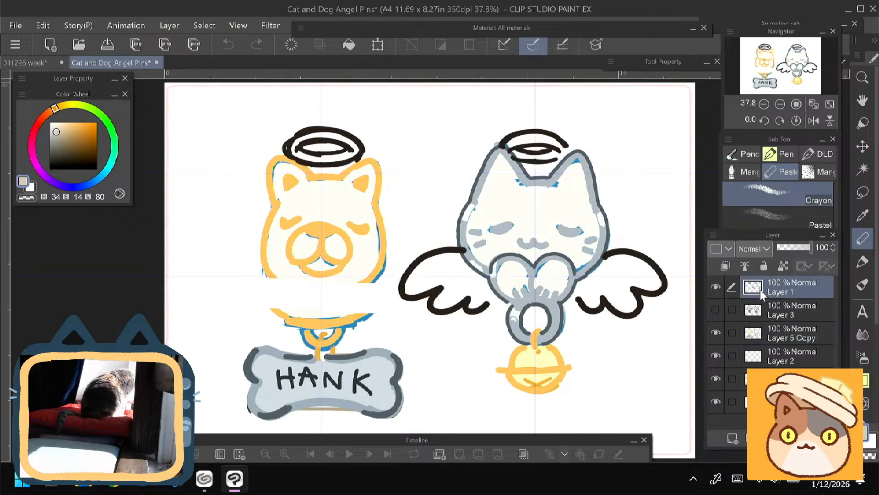
{"action": "key", "text": "e"}
{"action": "mouse_move", "coordinate": [499, 140]}
{"action": "left_mouse_down"}
{"action": "mouse_move", "coordinate": [540, 166]}
{"action": "mouse_move", "coordinate": [526, 128]}
{"action": "mouse_move", "coordinate": [557, 154]}
{"action": "mouse_move", "coordinate": [551, 144]}
{"action": "mouse_move", "coordinate": [560, 141]}
{"action": "mouse_move", "coordinate": [545, 145]}
{"action": "mouse_move", "coordinate": [551, 157]}
{"action": "mouse_move", "coordinate": [530, 123]}
{"action": "left_mouse_up"}
{"action": "mouse_move", "coordinate": [362, 140]}
{"action": "left_mouse_down"}
{"action": "mouse_move", "coordinate": [357, 158]}
{"action": "mouse_move", "coordinate": [316, 126]}
{"action": "mouse_move", "coordinate": [307, 135]}
{"action": "mouse_move", "coordinate": [321, 165]}
{"action": "mouse_move", "coordinate": [286, 153]}
{"action": "left_mouse_up"}
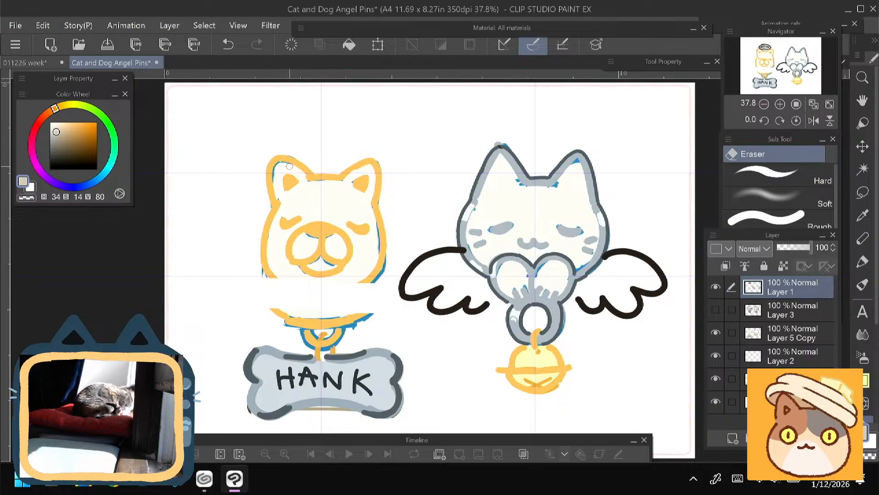
{"action": "key", "text": "p"}
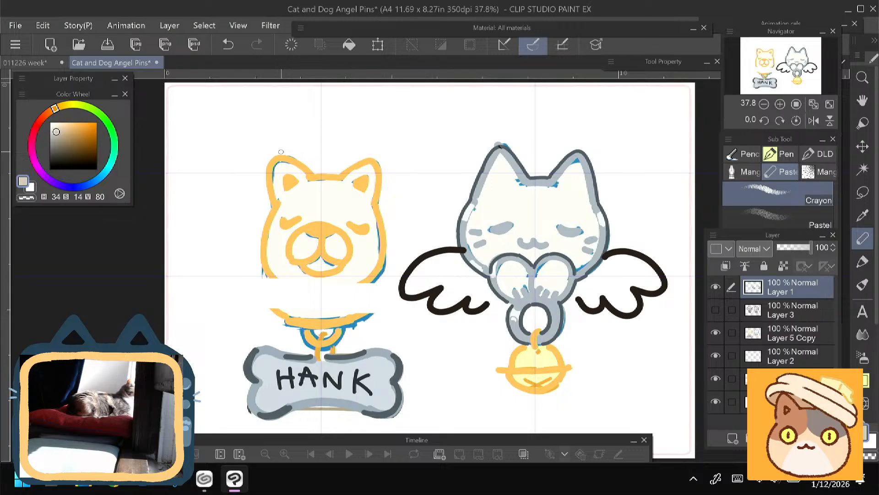
- Show Layer 3 without Layer 1 and compare the black line art with the coloured sketches on Layer 5 Copy
{"action": "left_click", "coordinate": [715, 333]}
{"action": "left_click", "coordinate": [716, 333]}
{"action": "left_click", "coordinate": [716, 333]}
{"action": "left_click", "coordinate": [716, 333]}
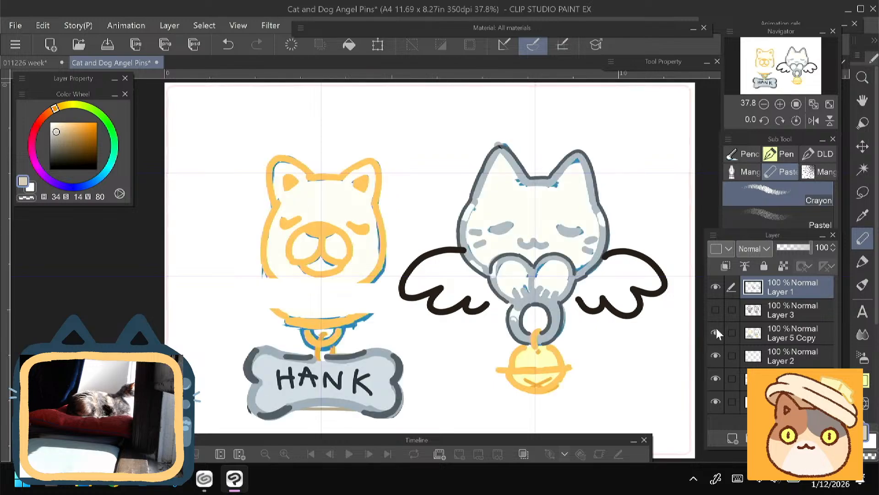
{"action": "left_click", "coordinate": [715, 310]}
{"action": "left_click", "coordinate": [714, 287]}
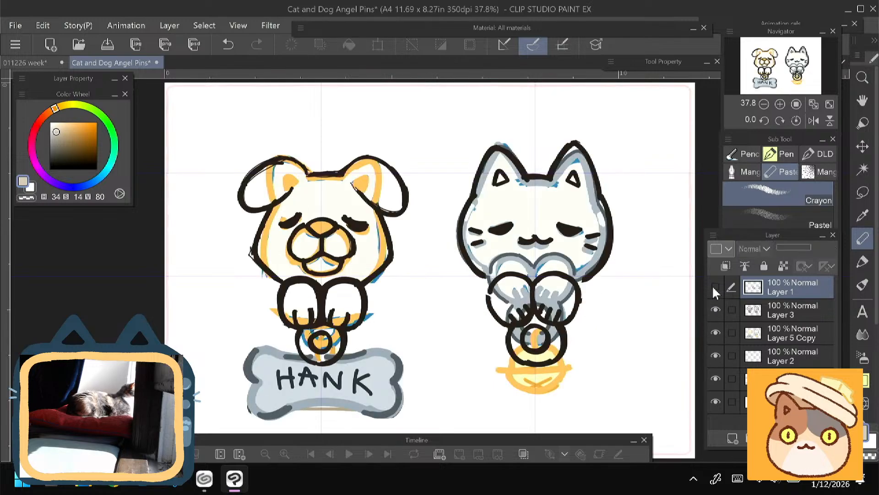
{"action": "left_click", "coordinate": [716, 333]}
{"action": "left_click", "coordinate": [716, 331]}
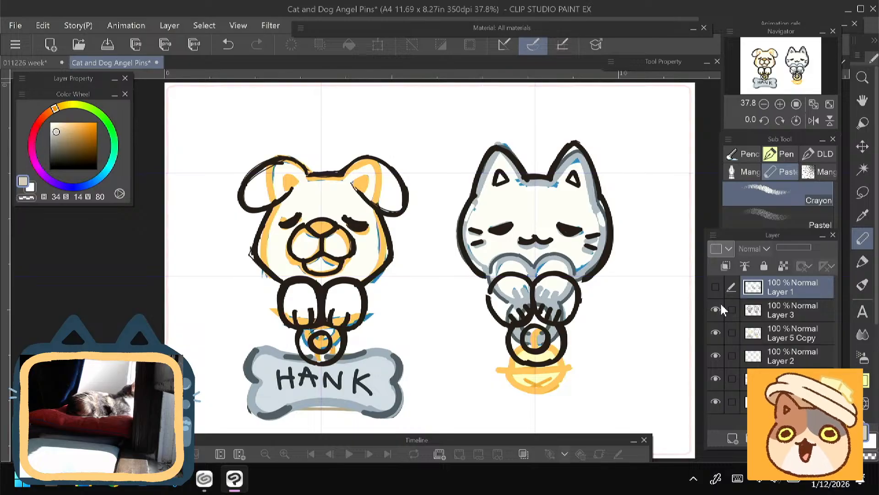
- View the coloured and black sketches separately, leaving Layer 1 and Layer 3 shown and Layer 5 Copy hidden
{"action": "left_click", "coordinate": [716, 310]}
{"action": "left_click", "coordinate": [716, 333]}
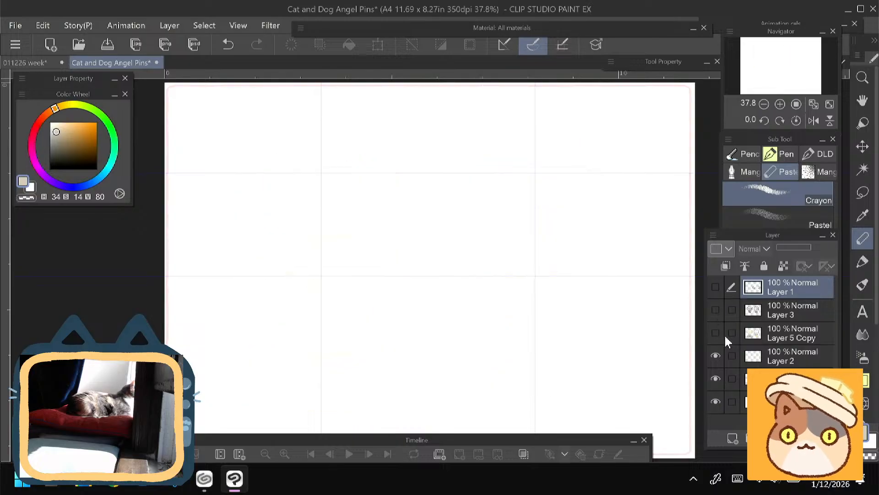
{"action": "left_click", "coordinate": [716, 333]}
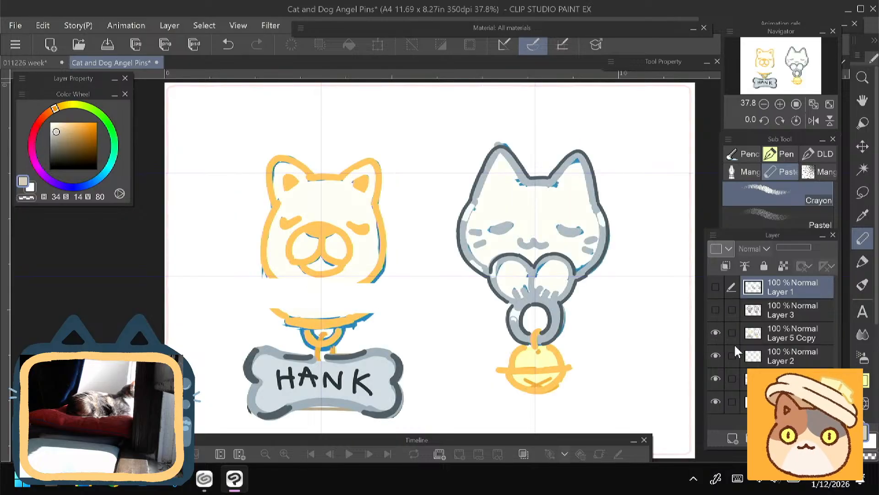
{"action": "left_click", "coordinate": [716, 310]}
{"action": "left_click", "coordinate": [716, 333]}
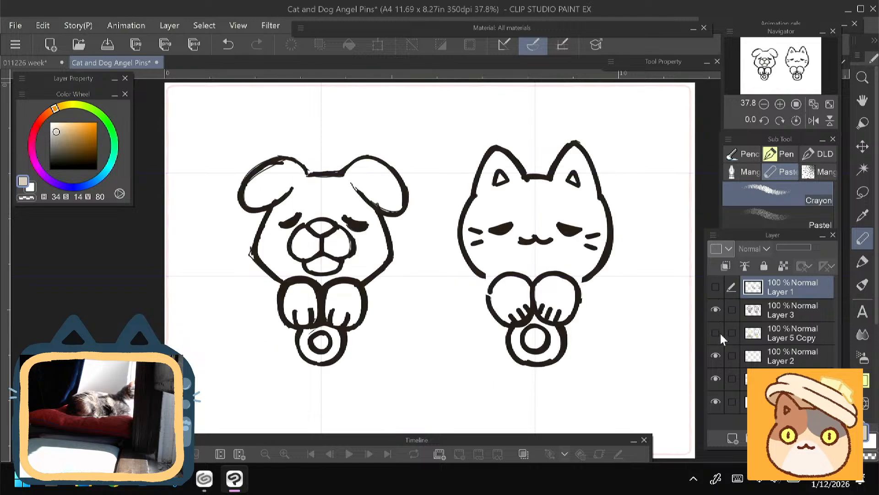
{"action": "left_click", "coordinate": [716, 333]}
{"action": "left_click", "coordinate": [716, 333]}
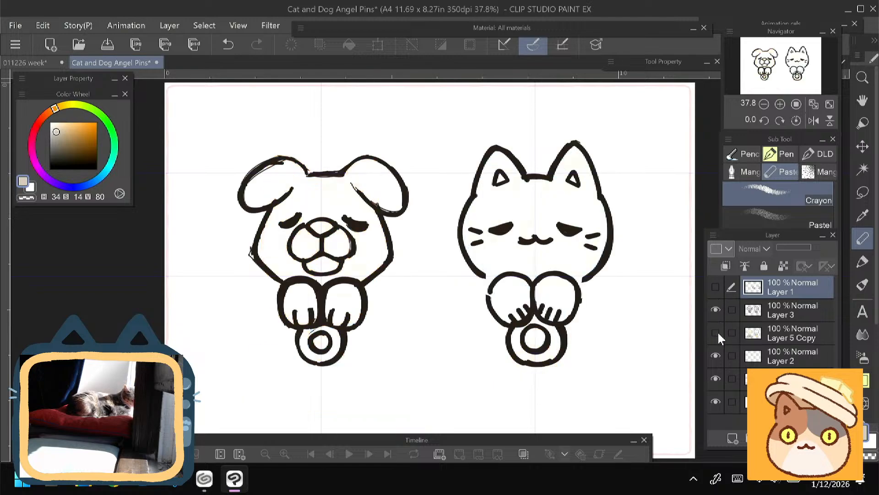
{"action": "left_click", "coordinate": [716, 287]}
{"action": "left_click", "coordinate": [716, 287]}
{"action": "left_click", "coordinate": [716, 287]}
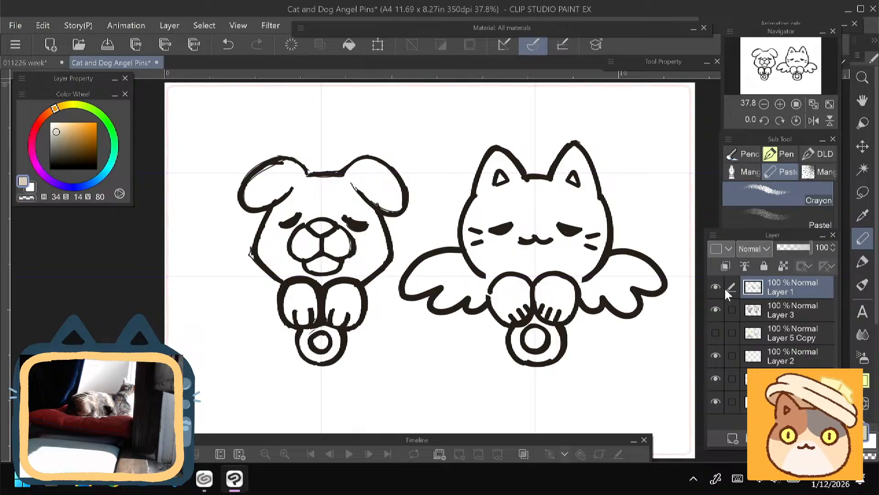
- Lower the opacity of Layer 3 to 8% to fade the dog and cat line art
{"action": "left_click", "coordinate": [765, 311]}
{"action": "left_click", "coordinate": [792, 248]}
{"action": "left_click_drag", "start_coordinate": [793, 248], "coordinate": [780, 249]}
{"action": "left_click", "coordinate": [722, 292]}
{"action": "left_click", "coordinate": [720, 290]}
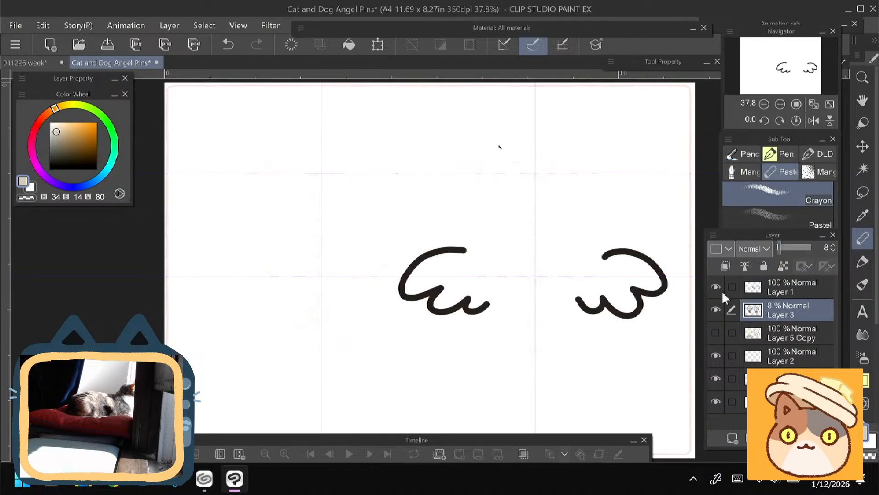
- Hide the wings on Layer 1 and add a new vector layer above Layer 3
{"action": "left_click", "coordinate": [716, 287]}
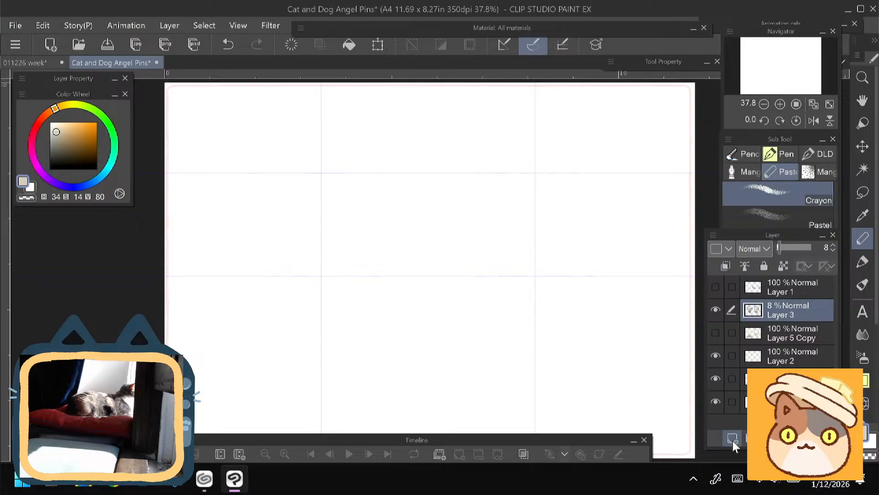
{"action": "left_click_drag", "start_coordinate": [708, 438], "coordinate": [698, 437]}
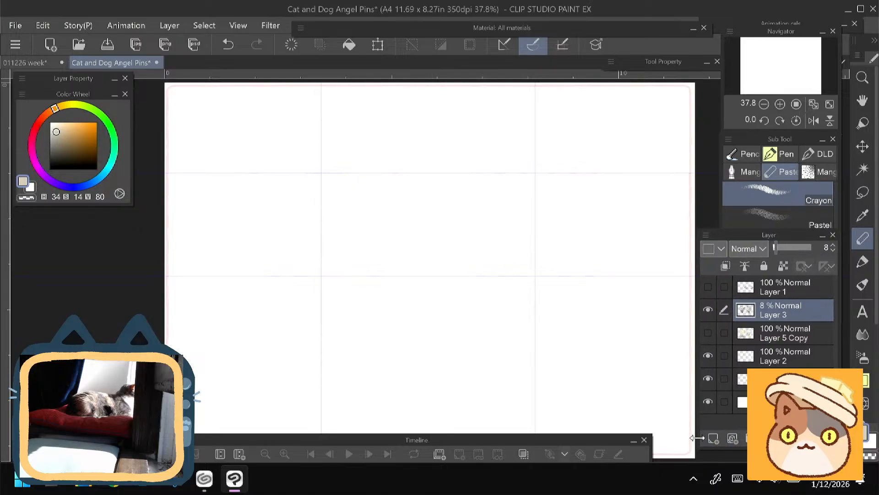
{"action": "left_click", "coordinate": [733, 438]}
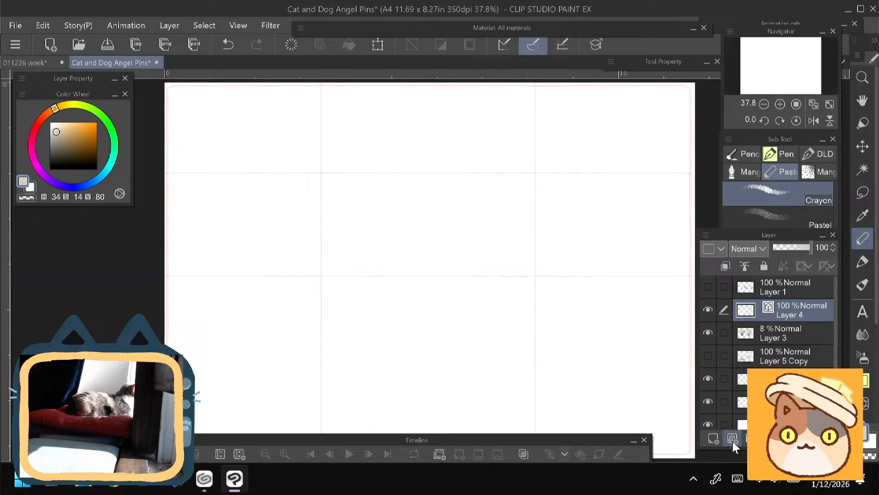
- Switch to the animeCurve pen and try it with a long curve across the vector layer
{"action": "left_click", "coordinate": [780, 154]}
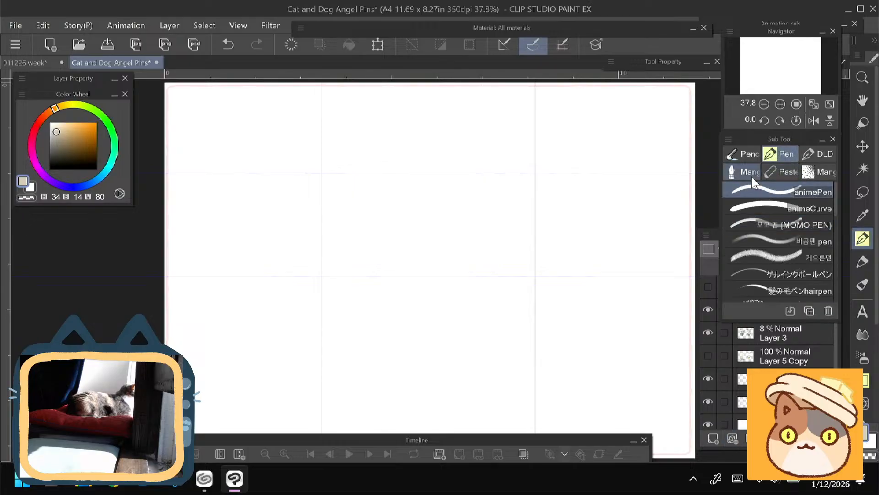
{"action": "left_click", "coordinate": [778, 209]}
{"action": "left_click_drag", "start_coordinate": [597, 173], "coordinate": [580, 286]}
{"action": "left_click", "coordinate": [618, 276]}
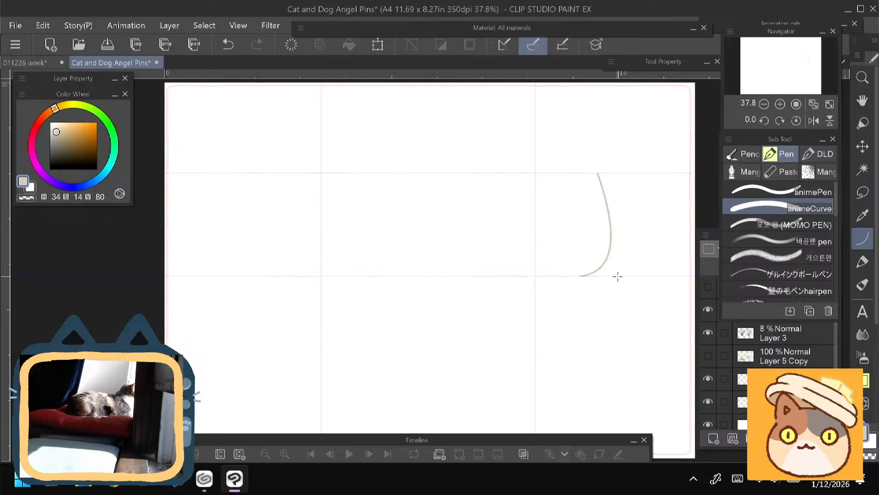
{"action": "left_click", "coordinate": [227, 49]}
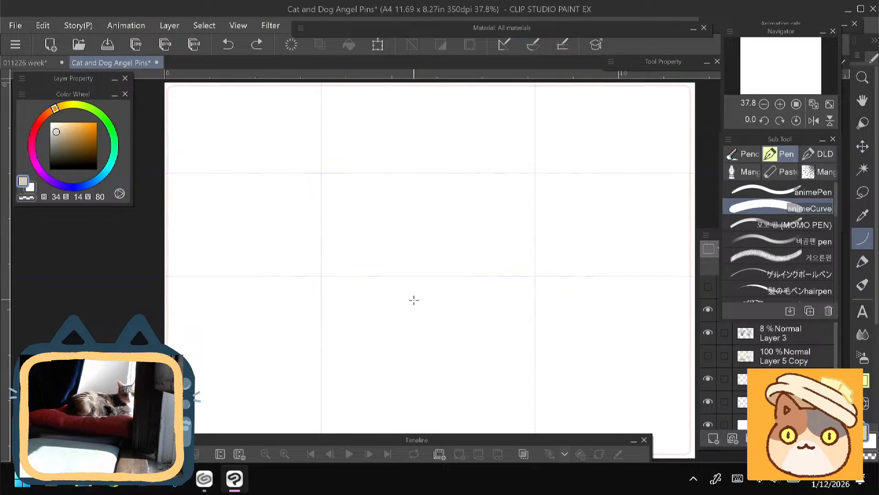
- Try a thick diagonal curve near the middle of the canvas and undo it
{"action": "left_click_drag", "start_coordinate": [396, 222], "coordinate": [457, 293]}
{"action": "left_click", "coordinate": [437, 292]}
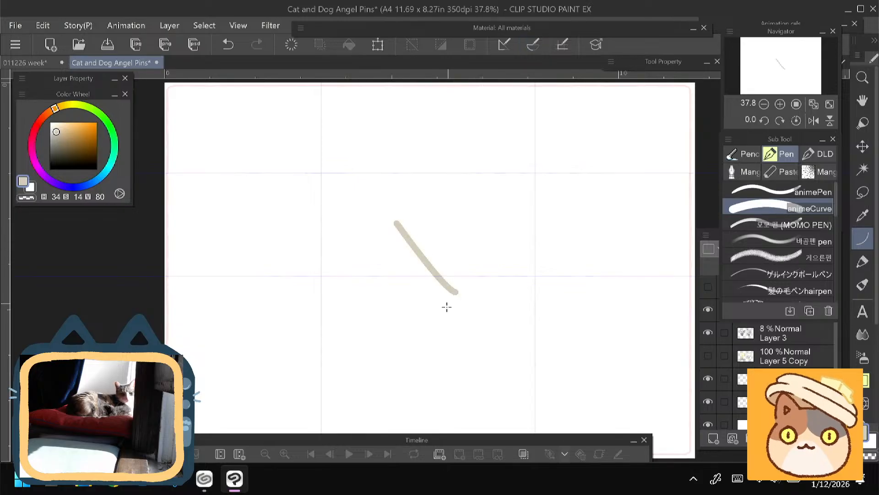
{"action": "key", "text": "ctrl+z"}
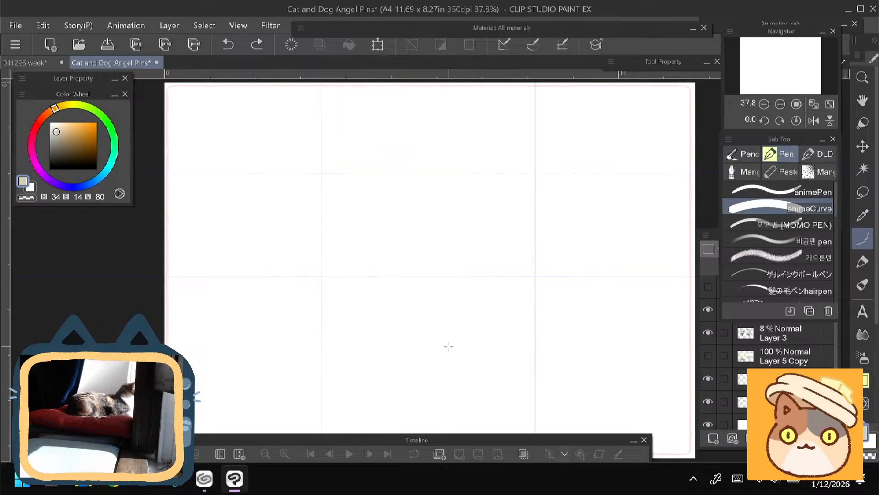
- Try short, thick curve strokes across the upper guide intersection and clear them from the layer
{"action": "scroll", "coordinate": [442, 174], "scroll_direction": "up", "scroll_amount": 3}
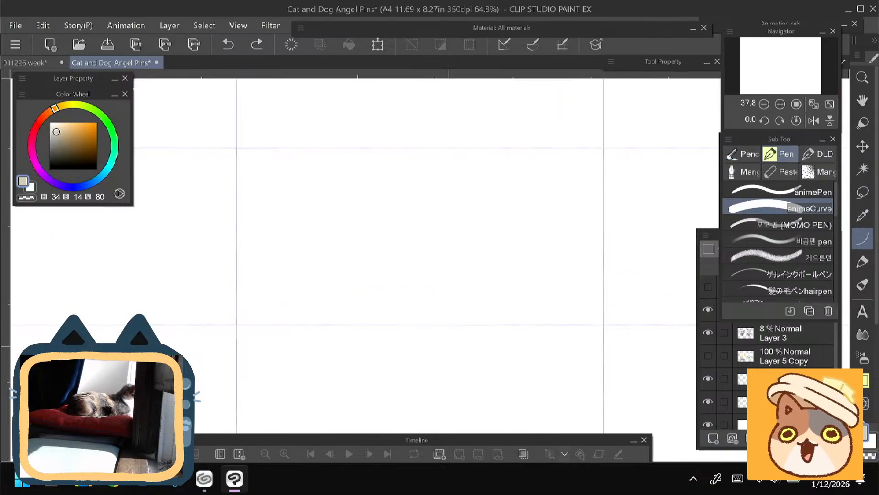
{"action": "left_click_drag", "start_coordinate": [484, 213], "coordinate": [445, 214]}
{"action": "left_click", "coordinate": [451, 214]}
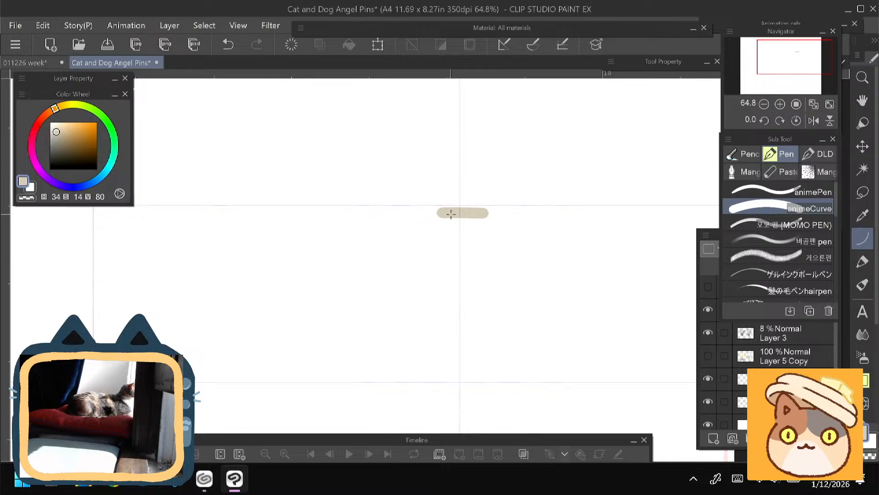
{"action": "key", "text": "ctrl+z"}
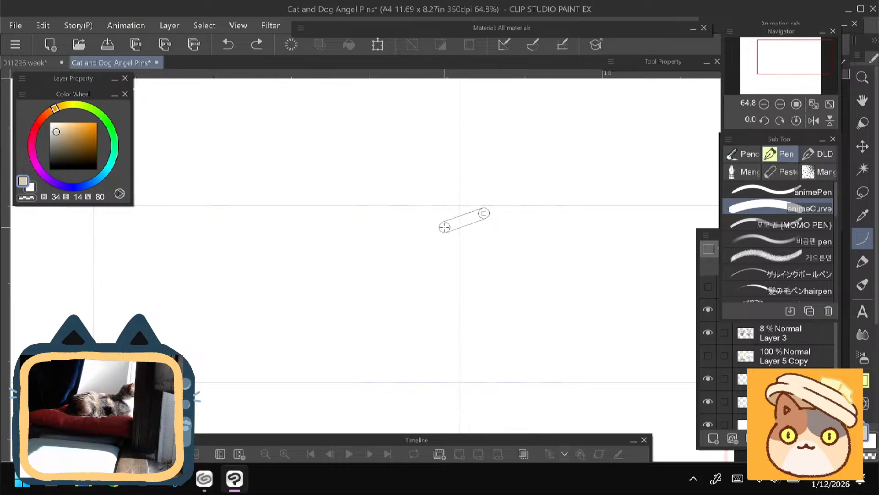
{"action": "left_click", "coordinate": [444, 215]}
{"action": "key", "text": "ctrl+z"}
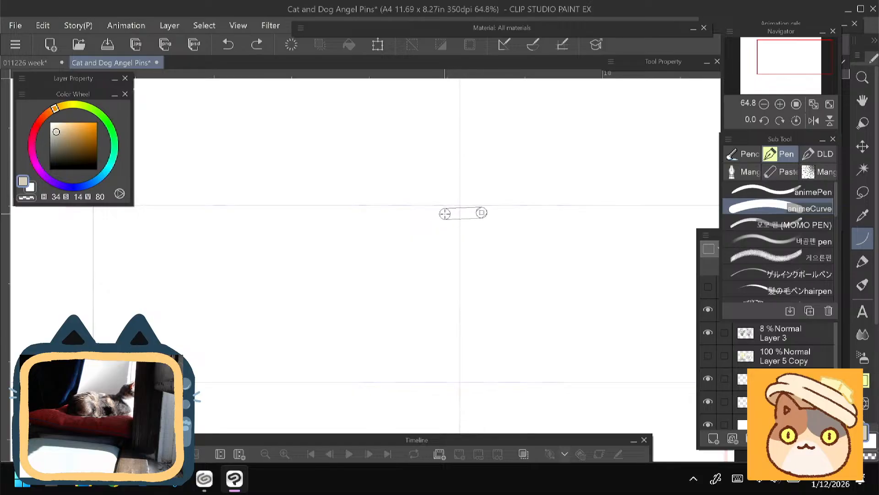
{"action": "left_click", "coordinate": [447, 213]}
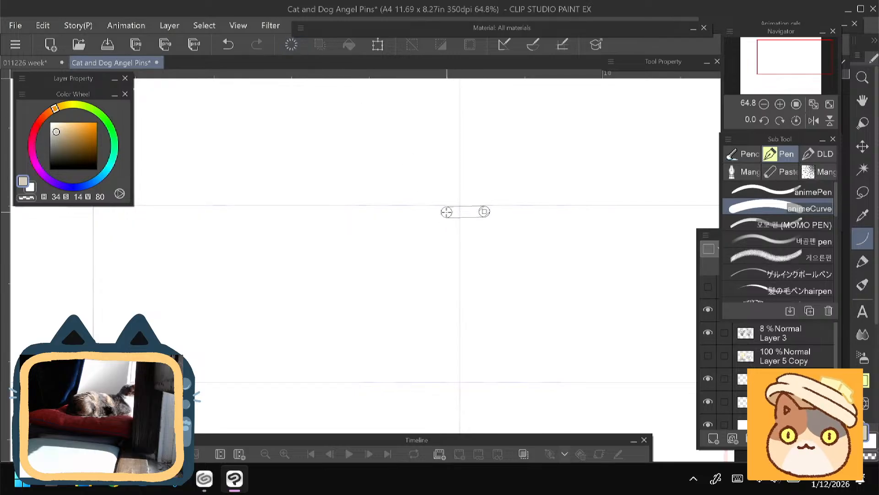
{"action": "left_click", "coordinate": [427, 191]}
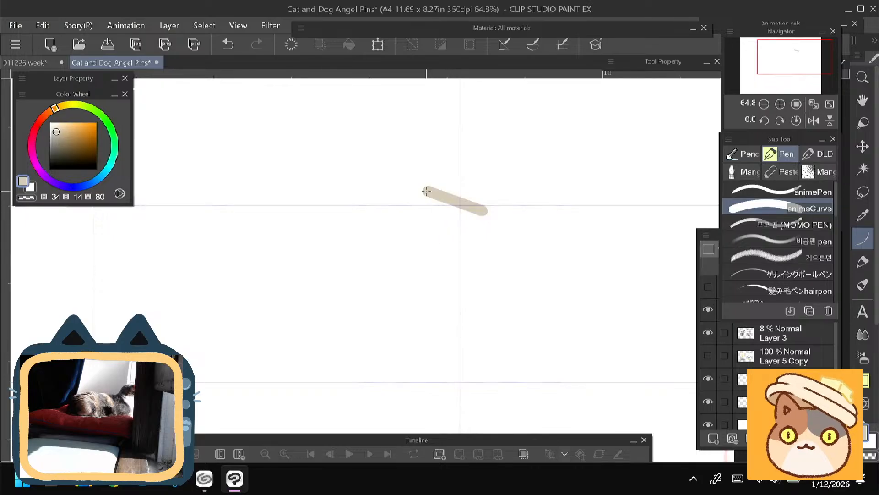
{"action": "left_click", "coordinate": [290, 43]}
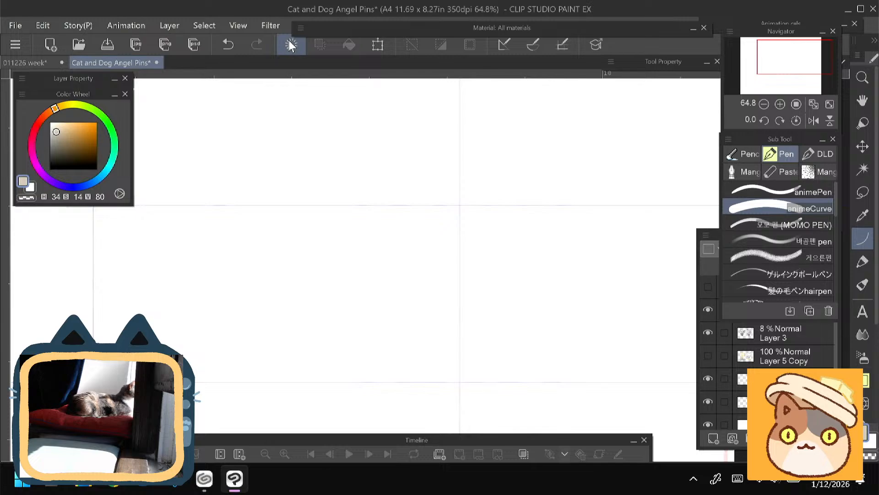
- Try a short vertical curve beside the vertical guide line and undo it
{"action": "left_click_drag", "start_coordinate": [288, 312], "coordinate": [271, 322]}
{"action": "mouse_move", "coordinate": [464, 223]}
{"action": "left_mouse_down"}
{"action": "mouse_move", "coordinate": [484, 181]}
{"action": "mouse_move", "coordinate": [511, 166]}
{"action": "mouse_move", "coordinate": [473, 151]}
{"action": "mouse_move", "coordinate": [457, 157]}
{"action": "mouse_move", "coordinate": [473, 145]}
{"action": "mouse_move", "coordinate": [435, 144]}
{"action": "mouse_move", "coordinate": [415, 181]}
{"action": "mouse_move", "coordinate": [459, 155]}
{"action": "mouse_move", "coordinate": [432, 184]}
{"action": "mouse_move", "coordinate": [445, 152]}
{"action": "left_mouse_up"}
{"action": "left_click", "coordinate": [443, 209]}
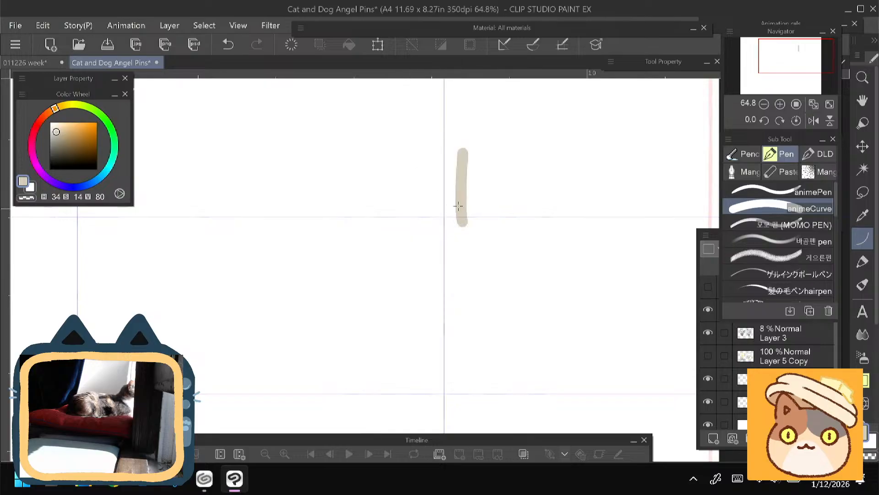
{"action": "key", "text": "ctrl+z"}
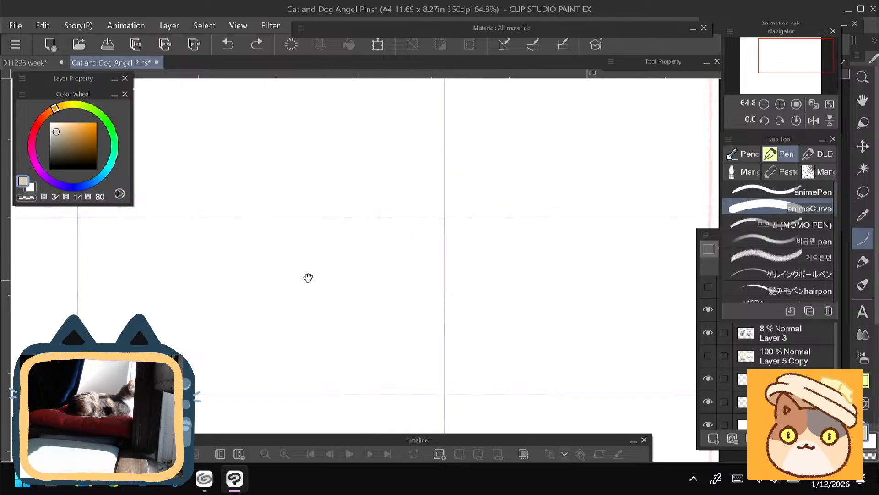
- Draw a short, thick beige arch over the upper guide intersection on vector Layer 4
{"action": "left_click_drag", "start_coordinate": [308, 277], "coordinate": [320, 257]}
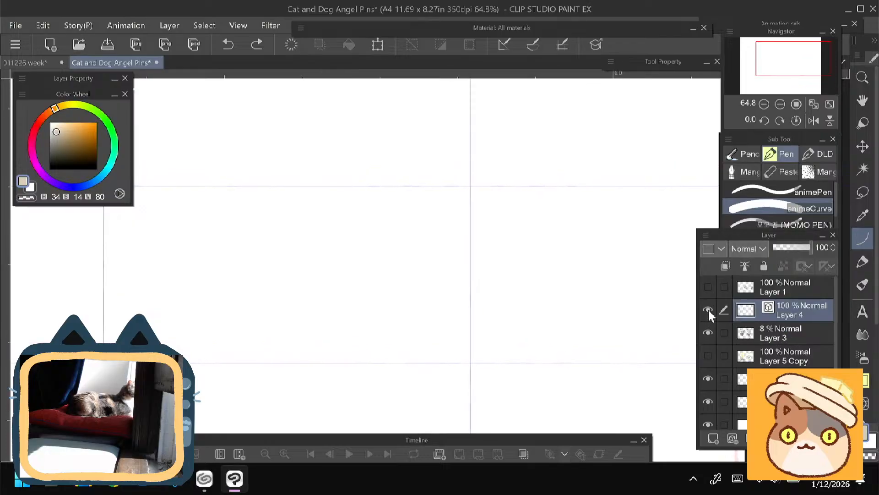
{"action": "left_click_drag", "start_coordinate": [494, 193], "coordinate": [445, 192]}
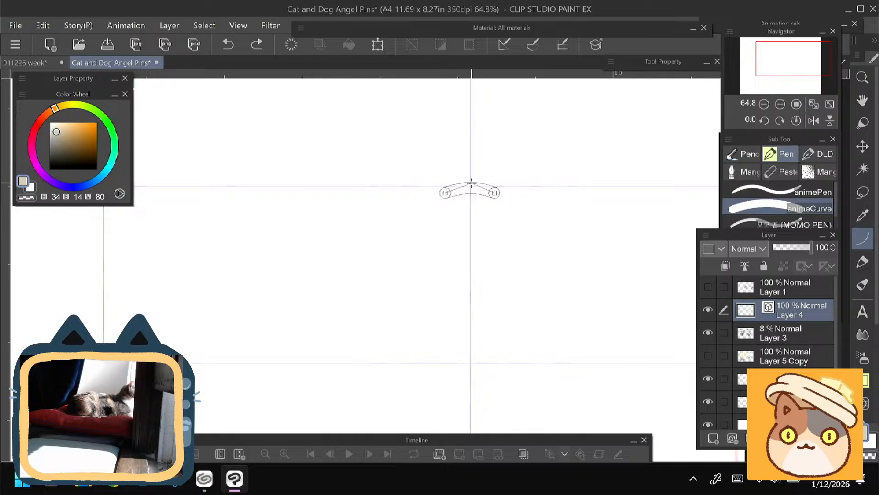
{"action": "left_click", "coordinate": [471, 183]}
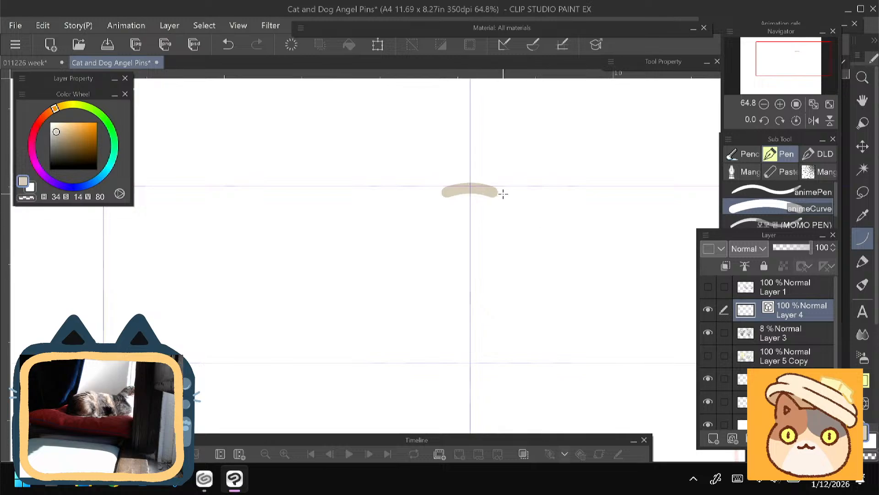
- Try a longer curve sloping down to the right from the arch and undo it
{"action": "left_click_drag", "start_coordinate": [505, 195], "coordinate": [580, 225]}
{"action": "left_click", "coordinate": [543, 207]}
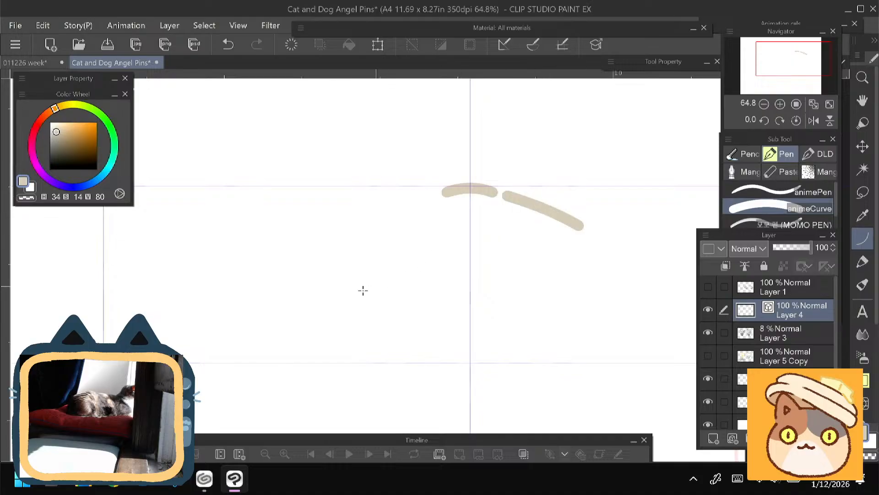
{"action": "scroll", "coordinate": [293, 271], "scroll_direction": "down", "scroll_amount": 2}
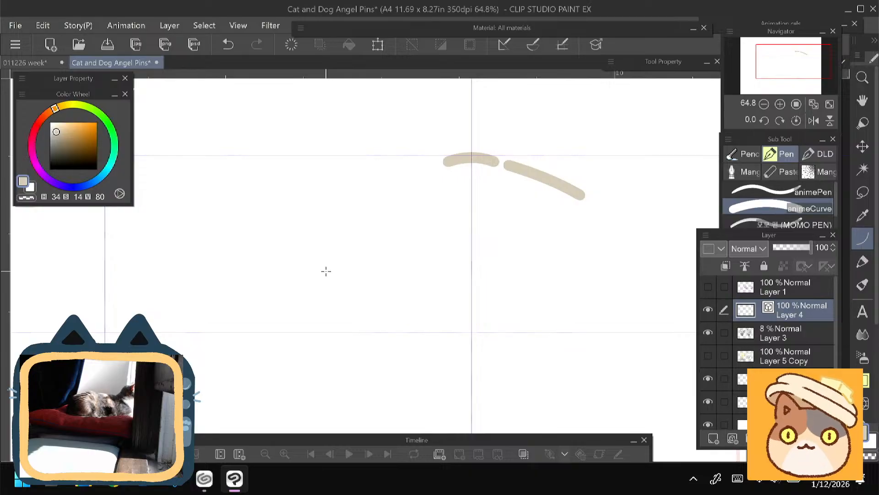
{"action": "key", "text": "ctrl+z"}
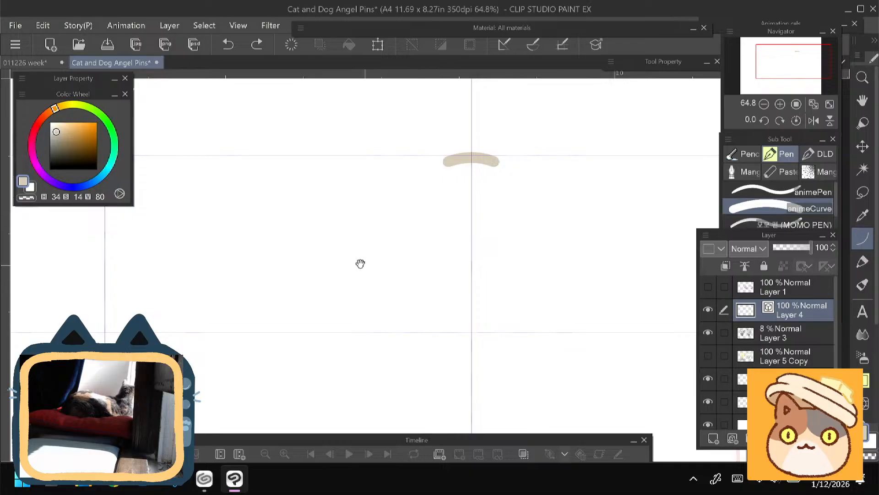
- Lasso a large rounded area of the faded line art on Layer 3 below the arch and nudge it slightly to the right
{"action": "mouse_move", "coordinate": [359, 261]}
{"action": "left_mouse_down"}
{"action": "mouse_move", "coordinate": [359, 242]}
{"action": "mouse_move", "coordinate": [336, 222]}
{"action": "mouse_move", "coordinate": [342, 190]}
{"action": "left_mouse_up"}
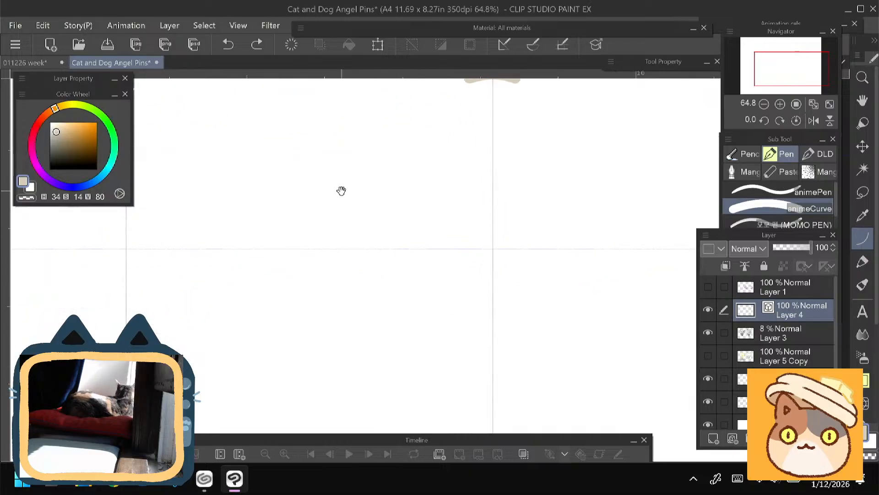
{"action": "left_click_drag", "start_coordinate": [340, 190], "coordinate": [336, 240]}
{"action": "left_click", "coordinate": [765, 339]}
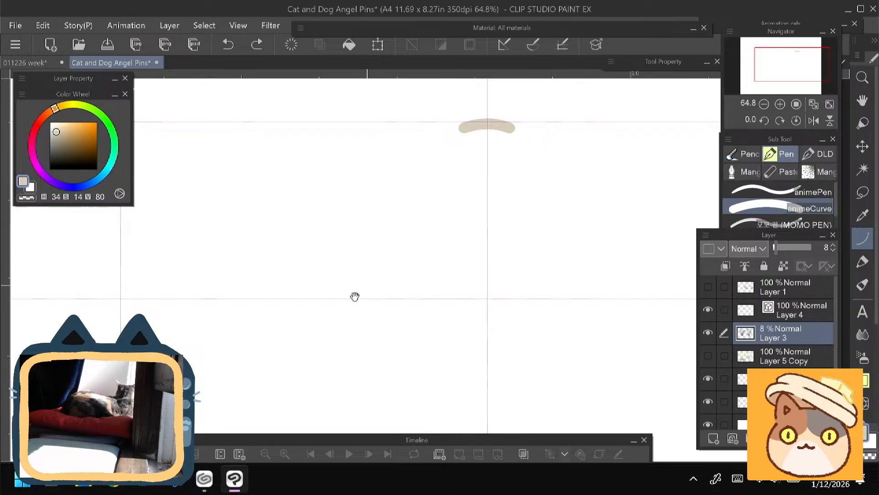
{"action": "left_click_drag", "start_coordinate": [354, 296], "coordinate": [340, 244]}
{"action": "key", "text": "m"}
{"action": "mouse_move", "coordinate": [415, 239]}
{"action": "left_mouse_down"}
{"action": "mouse_move", "coordinate": [432, 226]}
{"action": "mouse_move", "coordinate": [494, 218]}
{"action": "mouse_move", "coordinate": [557, 227]}
{"action": "mouse_move", "coordinate": [585, 305]}
{"action": "mouse_move", "coordinate": [497, 416]}
{"action": "mouse_move", "coordinate": [391, 317]}
{"action": "mouse_move", "coordinate": [406, 259]}
{"action": "left_mouse_up"}
{"action": "key", "text": "ctrl+t"}
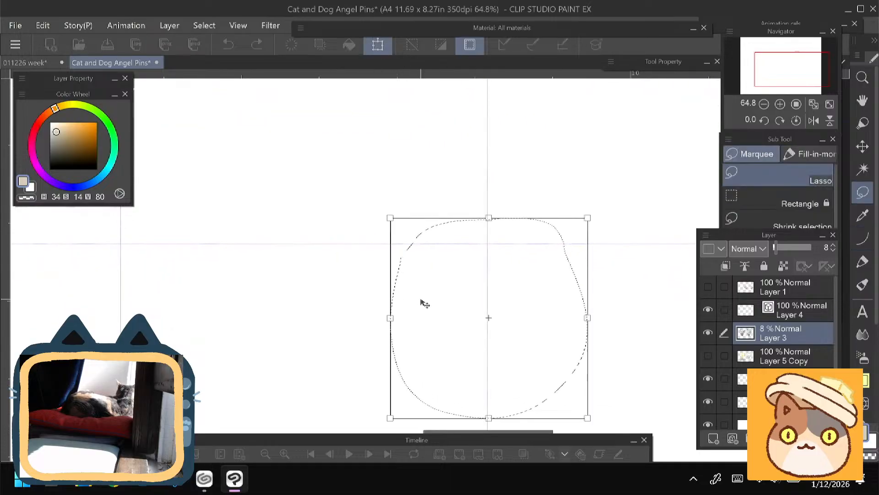
{"action": "left_click_drag", "start_coordinate": [421, 300], "coordinate": [424, 300]}
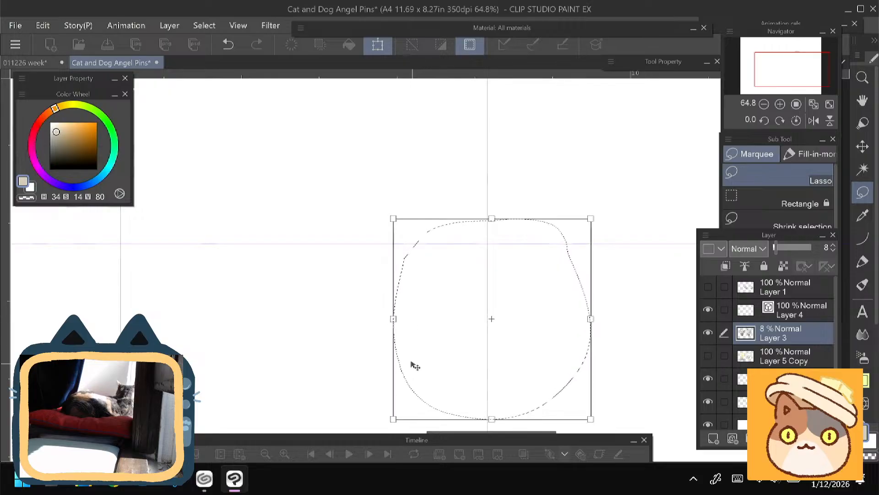
{"action": "key", "text": "Return"}
{"action": "left_click_drag", "start_coordinate": [356, 281], "coordinate": [351, 229]}
{"action": "key", "text": "ctrl+d"}
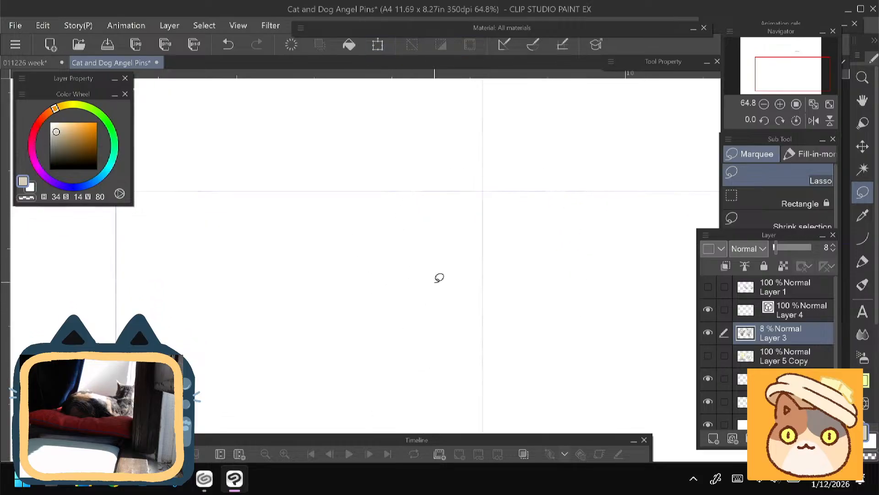
- Lasso the smaller lower area of the Layer 3 line art, enlarge it slightly and shift it a little to the right
{"action": "mouse_move", "coordinate": [438, 279]}
{"action": "left_mouse_down"}
{"action": "mouse_move", "coordinate": [492, 261]}
{"action": "mouse_move", "coordinate": [561, 320]}
{"action": "mouse_move", "coordinate": [421, 295]}
{"action": "left_mouse_up"}
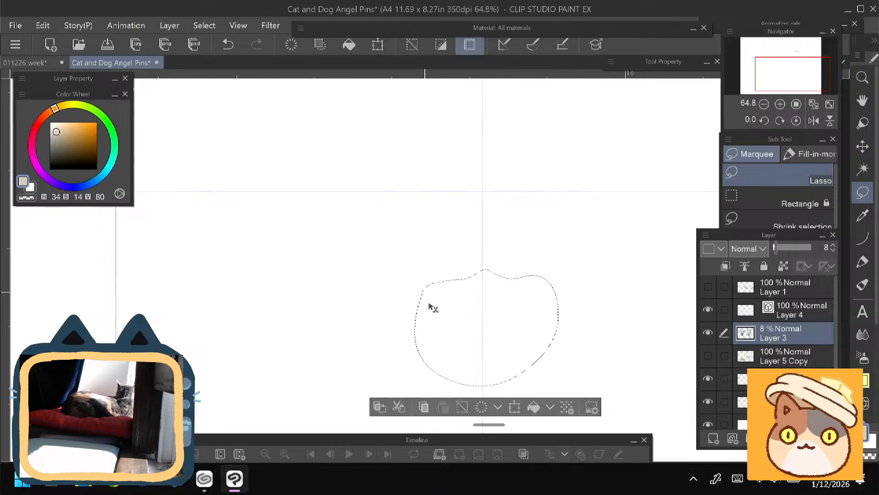
{"action": "key", "text": "ctrl+t"}
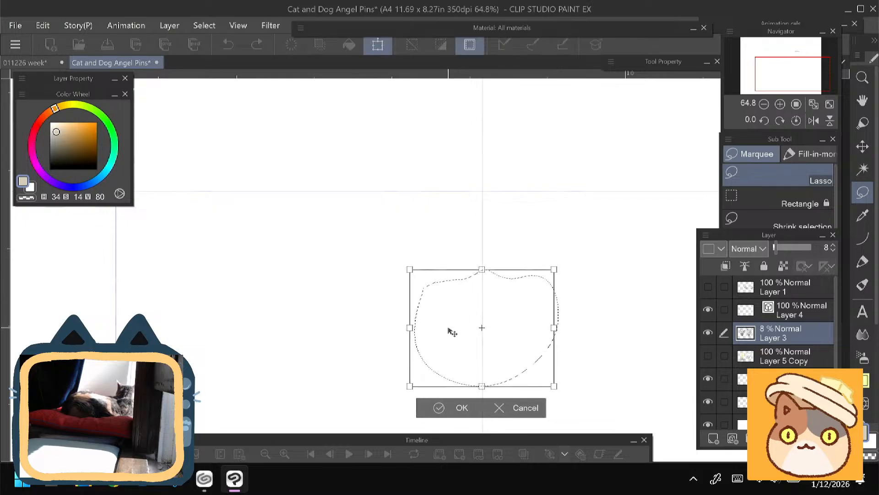
{"action": "left_click_drag", "start_coordinate": [409, 387], "coordinate": [404, 392]}
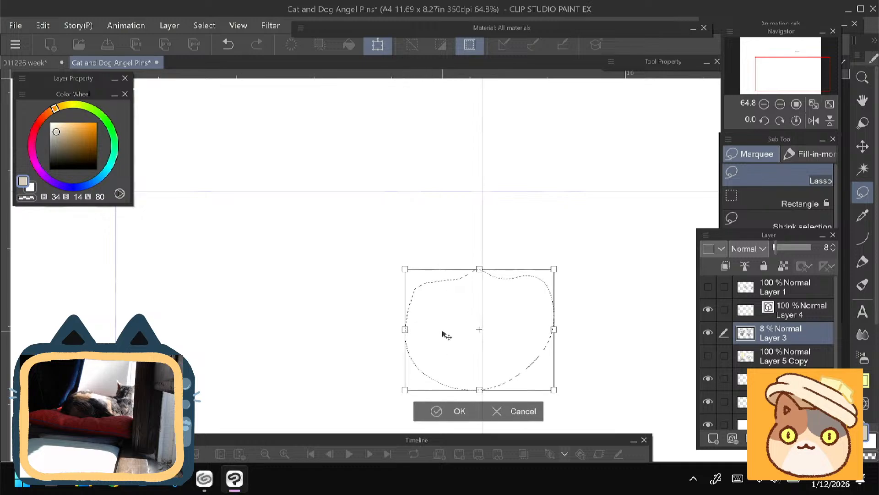
{"action": "left_click_drag", "start_coordinate": [443, 331], "coordinate": [445, 331]}
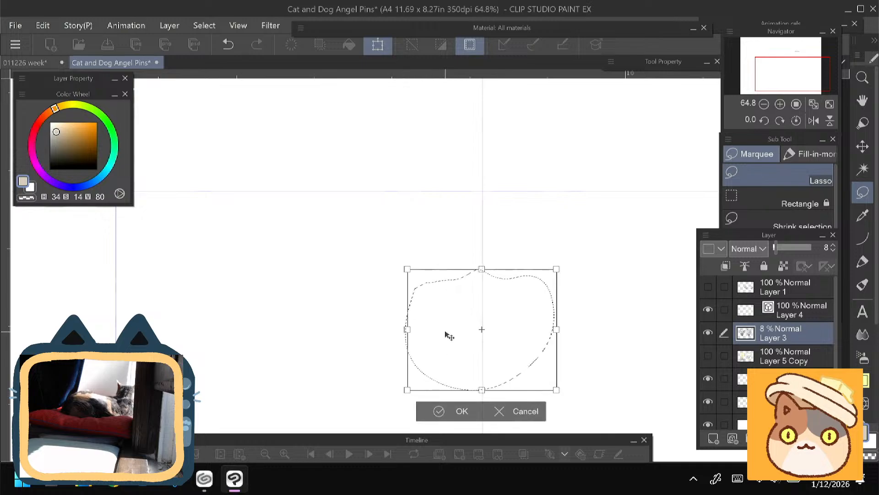
{"action": "left_click", "coordinate": [453, 410]}
- Switch to the Felt pen marker and set the drawing colour to dark brown at H 24, S 63, V 17
{"action": "left_click_drag", "start_coordinate": [340, 270], "coordinate": [345, 376]}
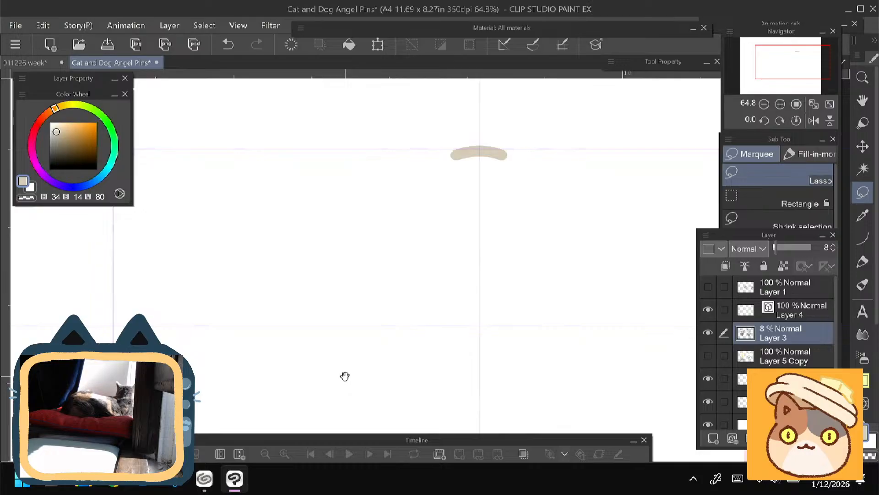
{"action": "left_click_drag", "start_coordinate": [345, 376], "coordinate": [342, 378]}
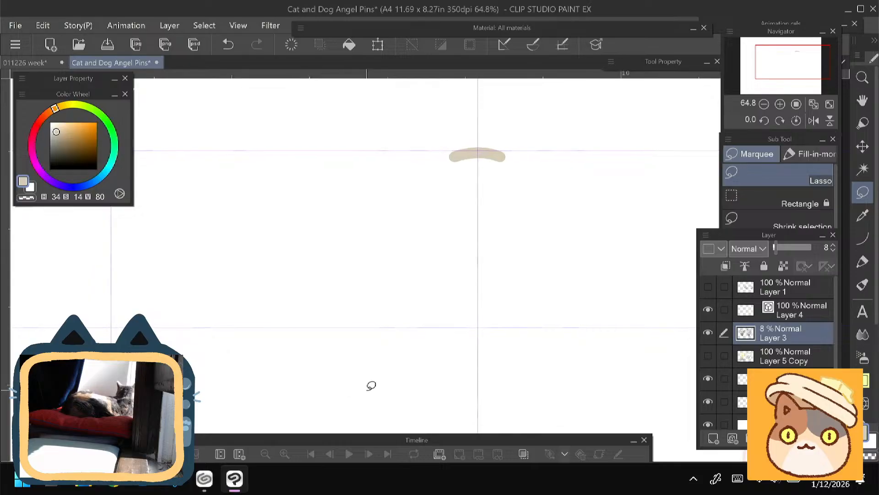
{"action": "left_click", "coordinate": [857, 271]}
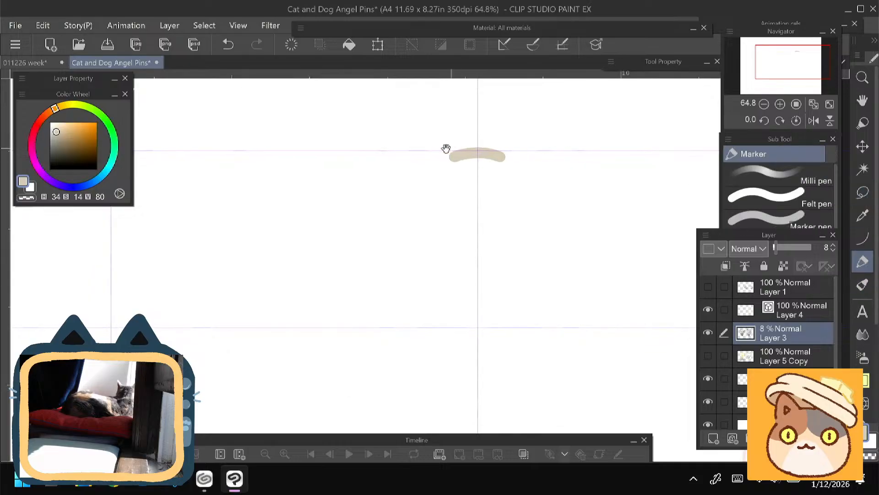
{"action": "left_click_drag", "start_coordinate": [445, 148], "coordinate": [437, 206]}
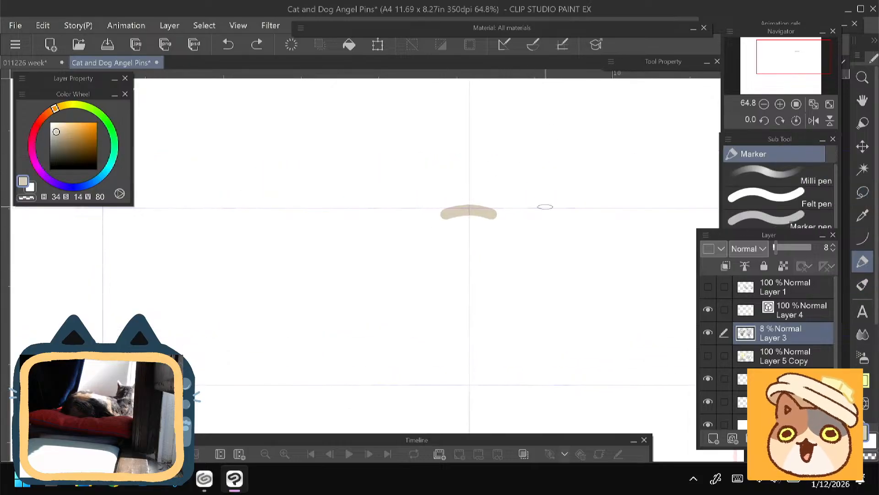
{"action": "left_click", "coordinate": [766, 196]}
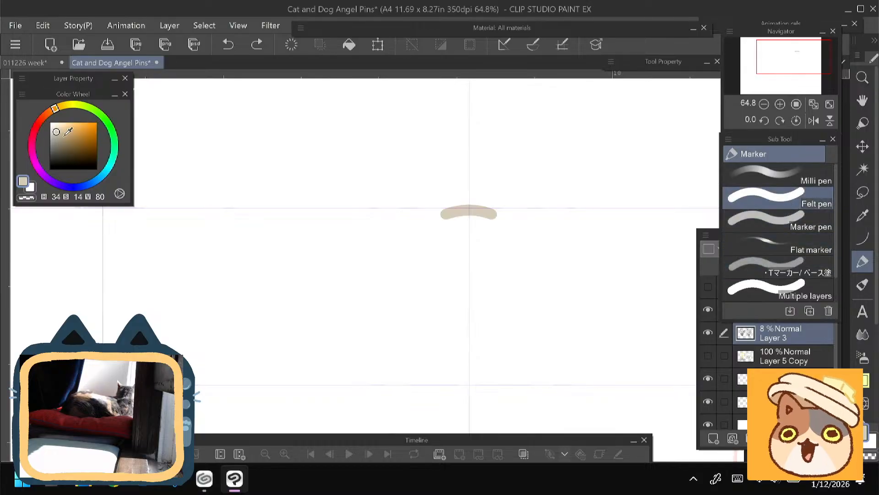
{"action": "left_click", "coordinate": [63, 158]}
{"action": "left_click", "coordinate": [48, 112]}
{"action": "left_click", "coordinate": [79, 161]}
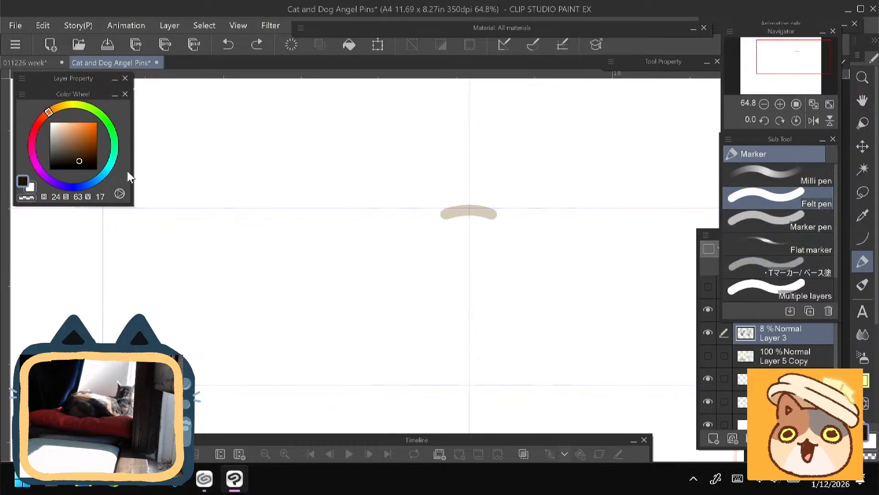
- Reduce the Felt pen's brush size, try a short stroke above the arch and undo it
{"action": "key", "text": "bracketleft"}
{"action": "key", "text": "bracketleft"}
{"action": "key", "text": "bracketleft"}
{"action": "key", "text": "bracketleft"}
{"action": "key", "text": "bracketleft"}
{"action": "key", "text": "bracketleft"}
{"action": "key", "text": "bracketleft"}
{"action": "key", "text": "bracketleft"}
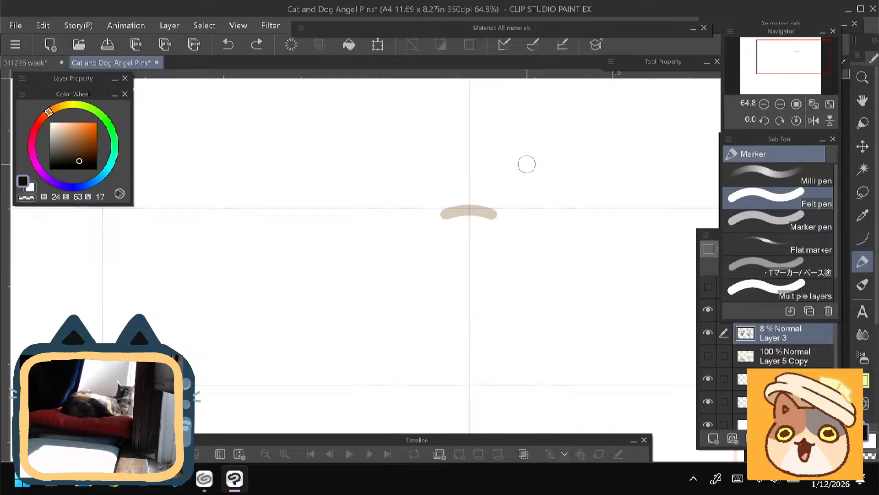
{"action": "left_click_drag", "start_coordinate": [508, 181], "coordinate": [506, 171]}
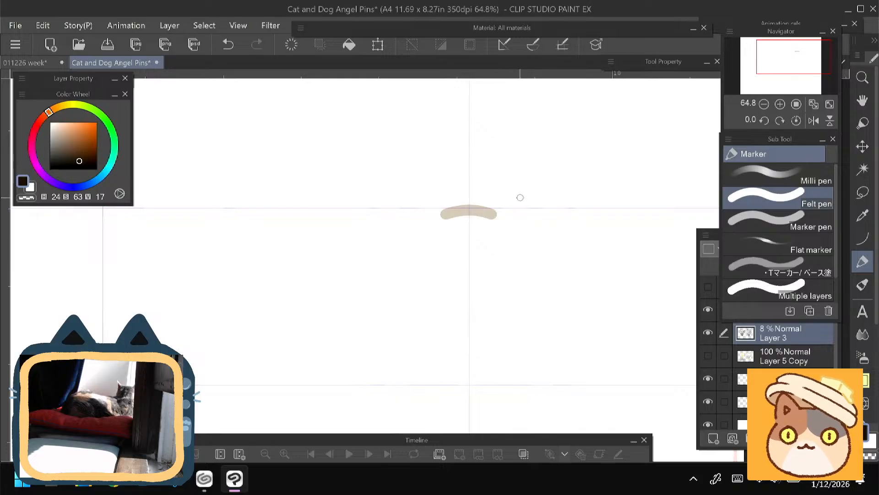
{"action": "key", "text": "ctrl+z"}
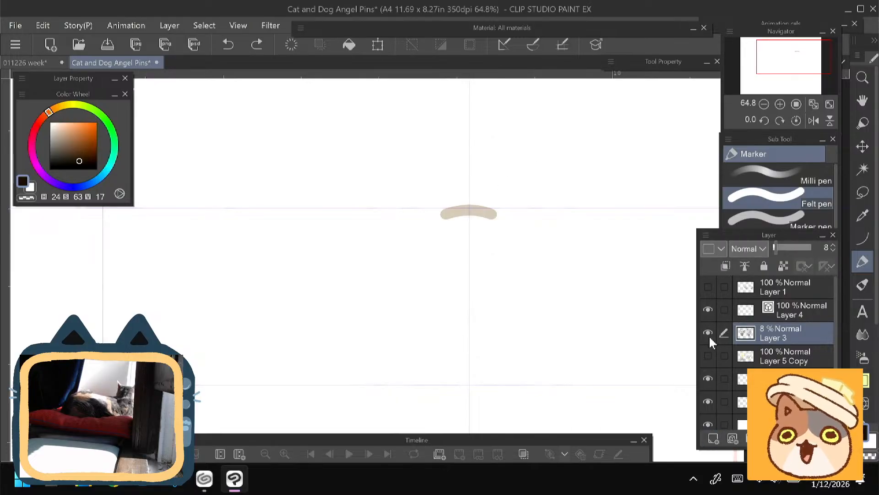
- Clear the arch from Layer 4 and add a new raster layer directly above Layer 3
{"action": "left_click", "coordinate": [709, 310]}
{"action": "left_click", "coordinate": [709, 310]}
{"action": "left_click", "coordinate": [787, 316]}
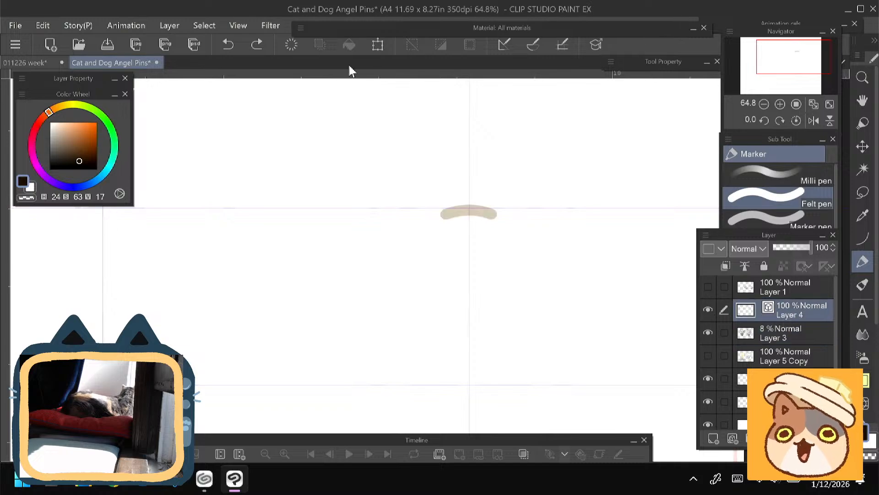
{"action": "left_click", "coordinate": [290, 44]}
{"action": "left_click", "coordinate": [713, 439]}
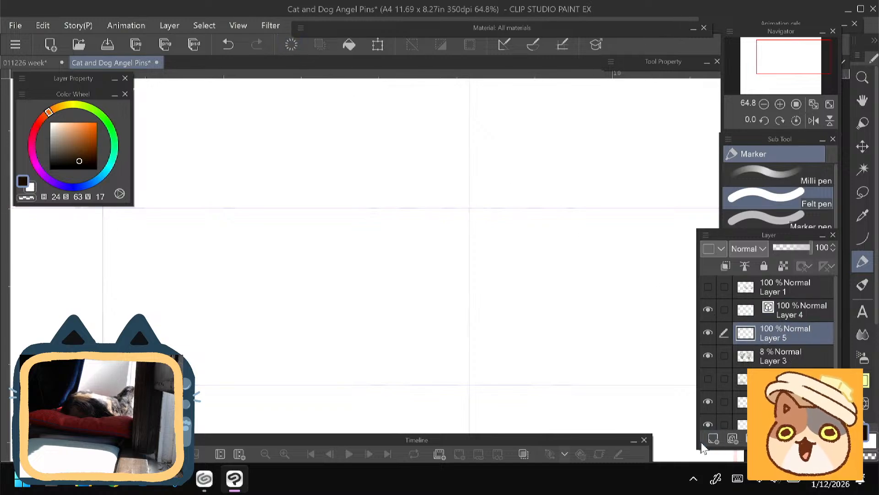
{"action": "scroll", "coordinate": [370, 255], "scroll_direction": "down", "scroll_amount": 3}
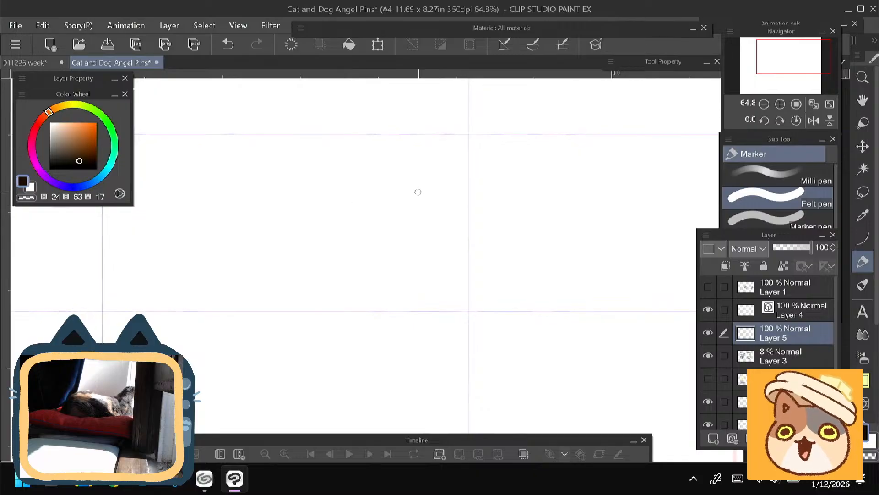
{"action": "scroll", "coordinate": [454, 174], "scroll_direction": "up", "scroll_amount": 2}
{"action": "left_click", "coordinate": [450, 179]}
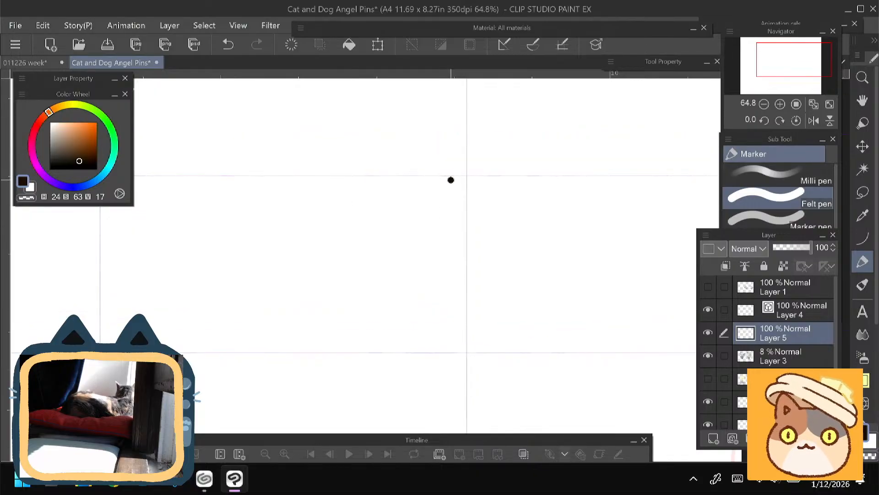
{"action": "left_click_drag", "start_coordinate": [451, 180], "coordinate": [487, 179]}
{"action": "key", "text": "ctrl+z"}
{"action": "scroll", "coordinate": [454, 193], "scroll_direction": "up", "scroll_amount": 1}
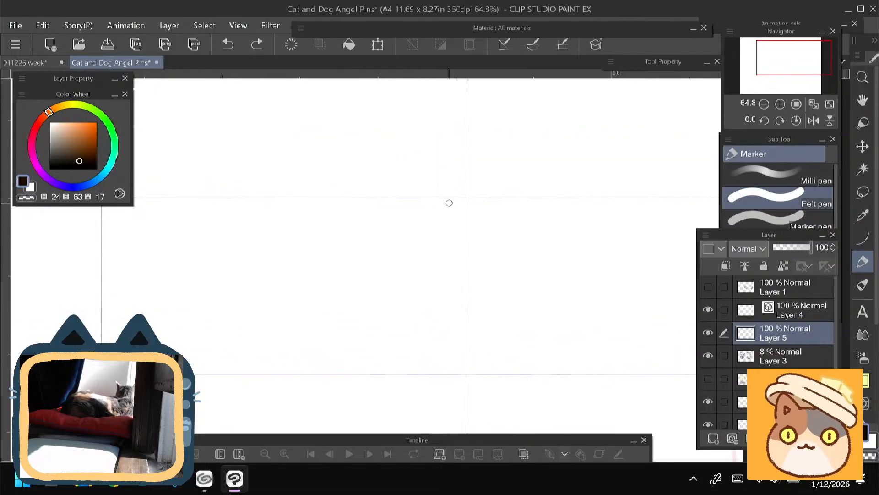
- Draw a small w-shaped cat mouth on Layer 5, centred on the vertical guide between the two horizontal guides
{"action": "left_click_drag", "start_coordinate": [363, 242], "coordinate": [381, 205]}
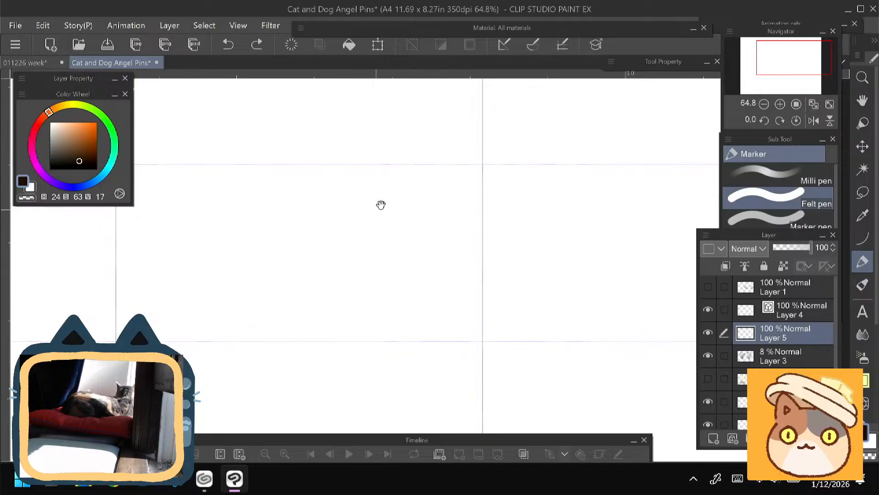
{"action": "left_click_drag", "start_coordinate": [504, 283], "coordinate": [480, 275]}
{"action": "key", "text": "ctrl+z"}
{"action": "left_click", "coordinate": [506, 281]}
{"action": "left_click_drag", "start_coordinate": [469, 283], "coordinate": [459, 281]}
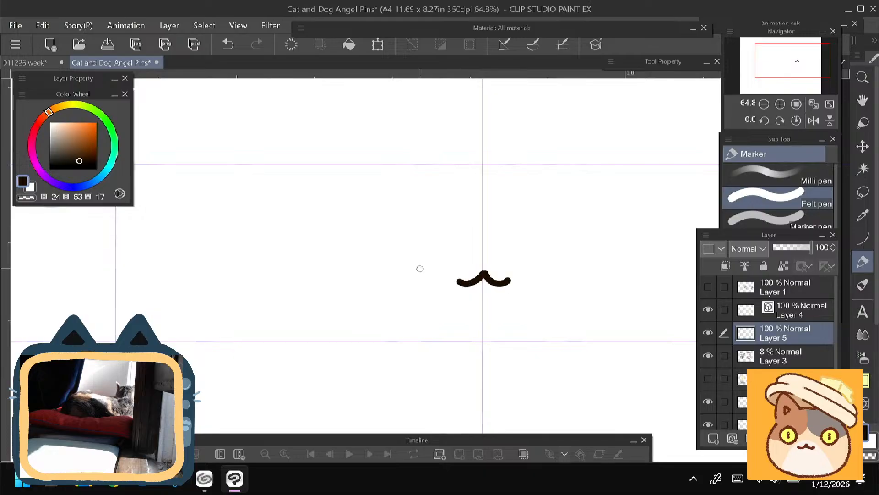
- Draw the inner edges of both cat ears as a wide V above the mouth, meeting on the vertical guide
{"action": "left_click_drag", "start_coordinate": [358, 263], "coordinate": [357, 284]}
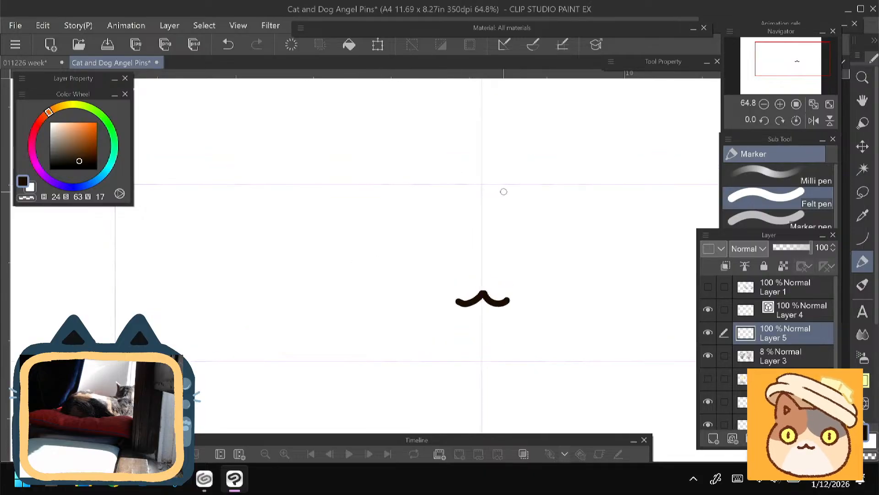
{"action": "mouse_move", "coordinate": [504, 192]}
{"action": "left_mouse_down"}
{"action": "mouse_move", "coordinate": [454, 191]}
{"action": "mouse_move", "coordinate": [501, 192]}
{"action": "left_mouse_up"}
{"action": "key", "text": "ctrl+z"}
{"action": "key", "text": "ctrl+z"}
{"action": "key", "text": "ctrl+z"}
{"action": "mouse_move", "coordinate": [544, 132]}
{"action": "left_mouse_down"}
{"action": "mouse_move", "coordinate": [485, 187]}
{"action": "mouse_move", "coordinate": [436, 140]}
{"action": "left_mouse_up"}
{"action": "mouse_move", "coordinate": [481, 188]}
{"action": "left_mouse_down"}
{"action": "mouse_move", "coordinate": [419, 134]}
{"action": "mouse_move", "coordinate": [468, 171]}
{"action": "mouse_move", "coordinate": [432, 142]}
{"action": "left_mouse_up"}
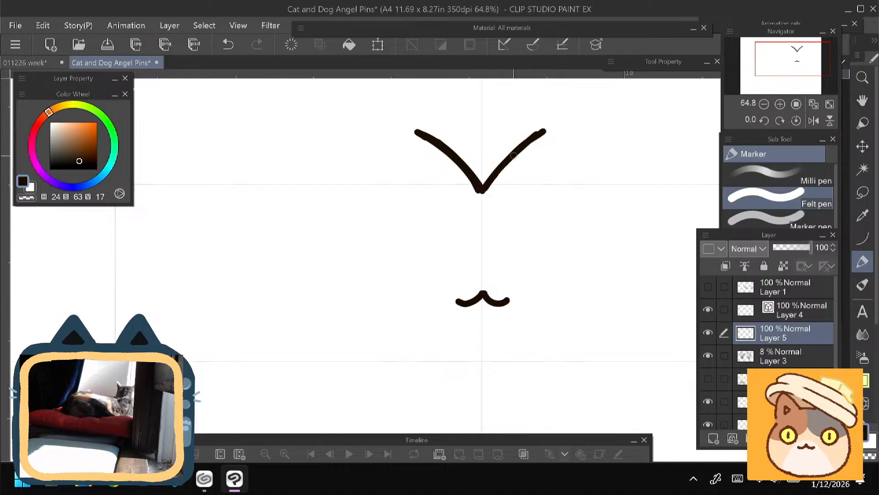
{"action": "left_click_drag", "start_coordinate": [548, 131], "coordinate": [496, 187]}
- Draw the curved outer edges of both ears, running down from each ear tip to the sides of the head
{"action": "left_click_drag", "start_coordinate": [544, 132], "coordinate": [590, 221]}
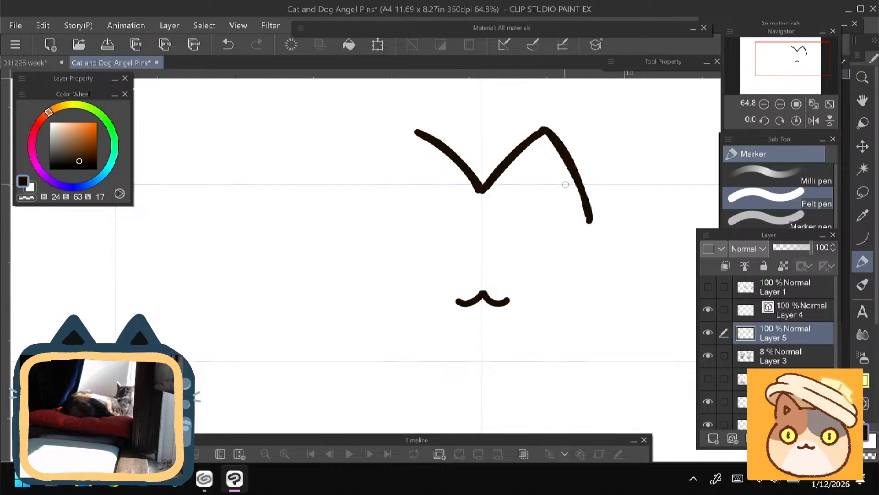
{"action": "left_click_drag", "start_coordinate": [565, 185], "coordinate": [575, 168]}
{"action": "left_click_drag", "start_coordinate": [430, 112], "coordinate": [386, 197]}
{"action": "left_click_drag", "start_coordinate": [417, 131], "coordinate": [381, 211]}
{"action": "left_click_drag", "start_coordinate": [403, 151], "coordinate": [430, 113]}
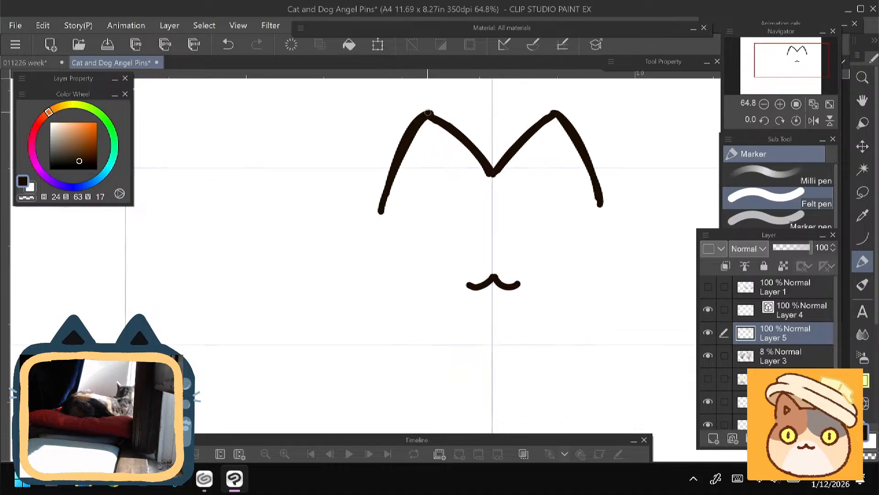
- Erase the rounded lower ends of both outer ear lines and return to the Felt pen
{"action": "left_click_drag", "start_coordinate": [363, 171], "coordinate": [365, 196]}
{"action": "key", "text": "e"}
{"action": "left_click_drag", "start_coordinate": [374, 232], "coordinate": [388, 235]}
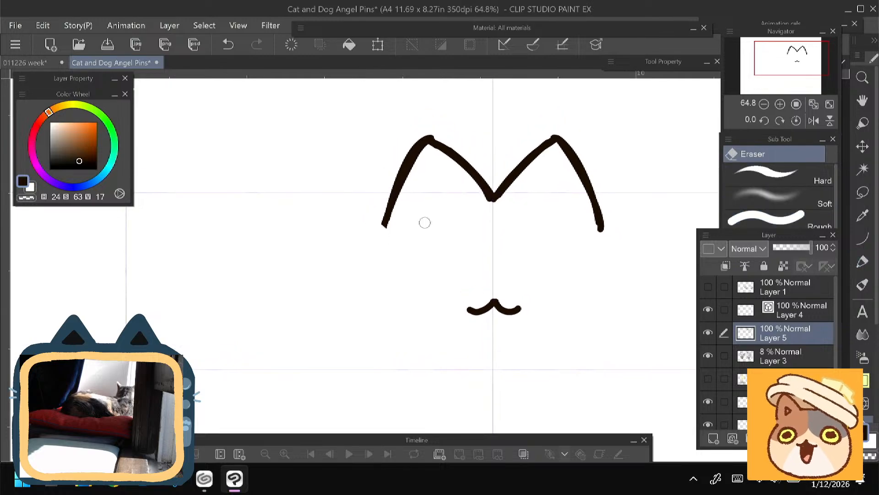
{"action": "left_click_drag", "start_coordinate": [610, 233], "coordinate": [591, 233]}
{"action": "key", "text": "p"}
{"action": "left_click_drag", "start_coordinate": [326, 282], "coordinate": [321, 213]}
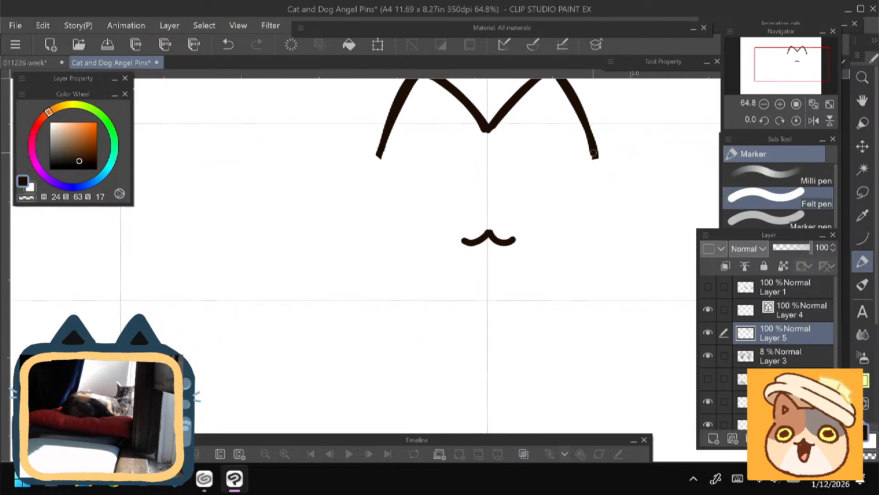
{"action": "mouse_move", "coordinate": [591, 150]}
{"action": "left_mouse_down"}
{"action": "mouse_move", "coordinate": [617, 202]}
{"action": "mouse_move", "coordinate": [616, 245]}
{"action": "mouse_move", "coordinate": [596, 283]}
{"action": "mouse_move", "coordinate": [556, 312]}
{"action": "left_mouse_up"}
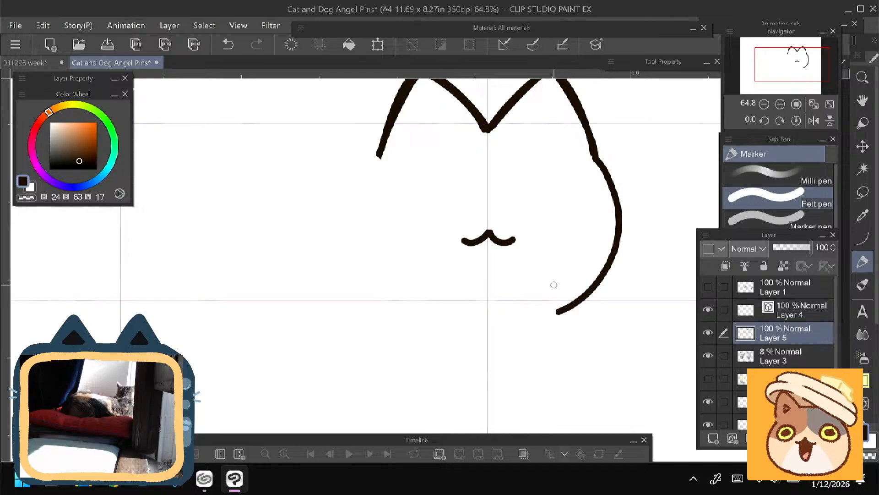
{"action": "key", "text": "ctrl+z"}
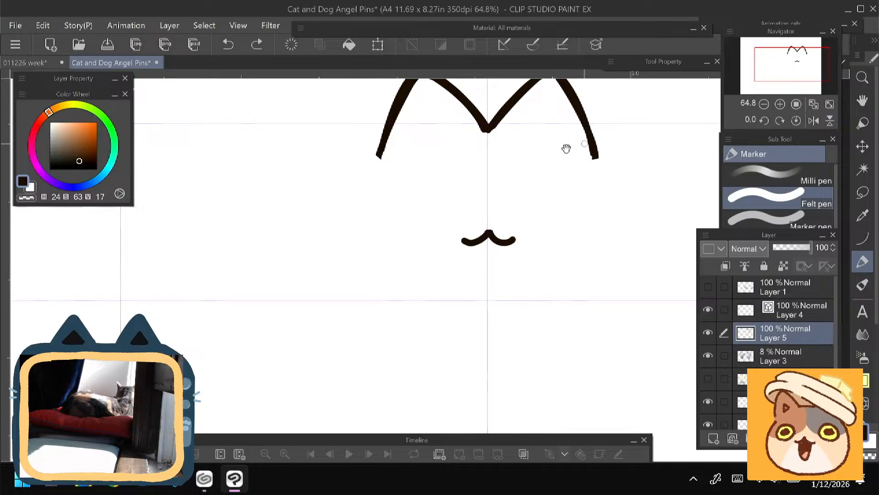
- Draw a small rounded triangle inside the right ear, redoing the strokes that do not fit
{"action": "left_click_drag", "start_coordinate": [567, 149], "coordinate": [562, 191]}
{"action": "left_click_drag", "start_coordinate": [544, 112], "coordinate": [518, 133]}
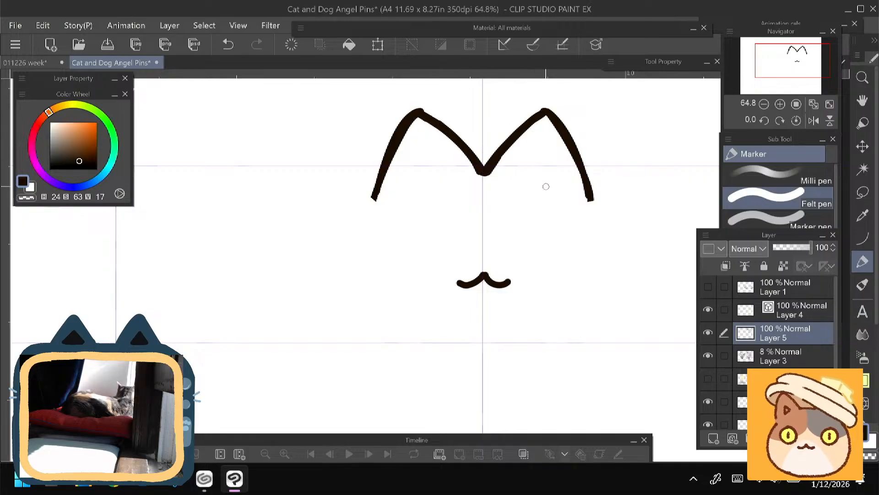
{"action": "mouse_move", "coordinate": [553, 188]}
{"action": "left_mouse_down"}
{"action": "mouse_move", "coordinate": [519, 180]}
{"action": "mouse_move", "coordinate": [550, 189]}
{"action": "mouse_move", "coordinate": [519, 178]}
{"action": "mouse_move", "coordinate": [534, 157]}
{"action": "mouse_move", "coordinate": [552, 182]}
{"action": "left_mouse_up"}
{"action": "key", "text": "ctrl+z"}
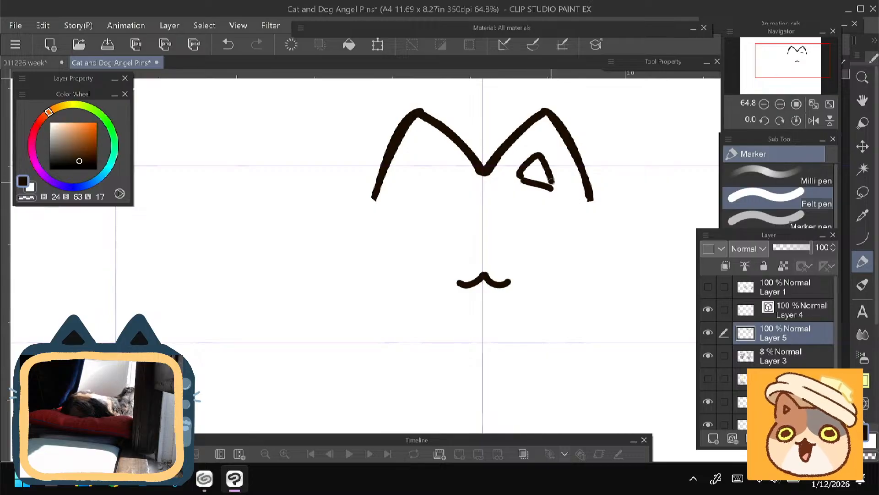
{"action": "key", "text": "ctrl+z"}
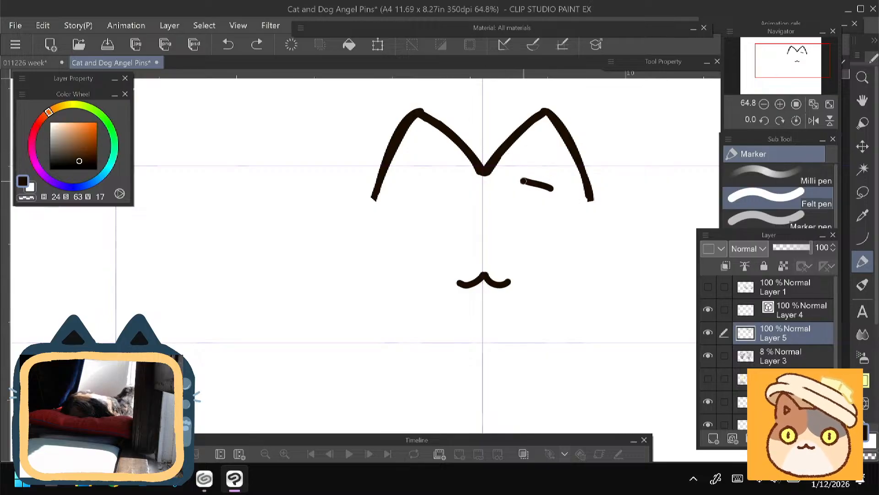
{"action": "mouse_move", "coordinate": [522, 173]}
{"action": "left_mouse_down"}
{"action": "mouse_move", "coordinate": [542, 160]}
{"action": "mouse_move", "coordinate": [551, 186]}
{"action": "mouse_move", "coordinate": [536, 158]}
{"action": "mouse_move", "coordinate": [519, 179]}
{"action": "left_mouse_up"}
- Draw a matching small rounded triangle inside the left ear, undoing the strokes that do not fit
{"action": "mouse_move", "coordinate": [410, 197]}
{"action": "left_mouse_down"}
{"action": "mouse_move", "coordinate": [468, 192]}
{"action": "mouse_move", "coordinate": [441, 204]}
{"action": "mouse_move", "coordinate": [471, 189]}
{"action": "mouse_move", "coordinate": [450, 172]}
{"action": "mouse_move", "coordinate": [437, 201]}
{"action": "mouse_move", "coordinate": [476, 191]}
{"action": "mouse_move", "coordinate": [455, 173]}
{"action": "mouse_move", "coordinate": [444, 200]}
{"action": "mouse_move", "coordinate": [451, 176]}
{"action": "left_mouse_up"}
{"action": "key", "text": "ctrl+z"}
{"action": "key", "text": "ctrl+z"}
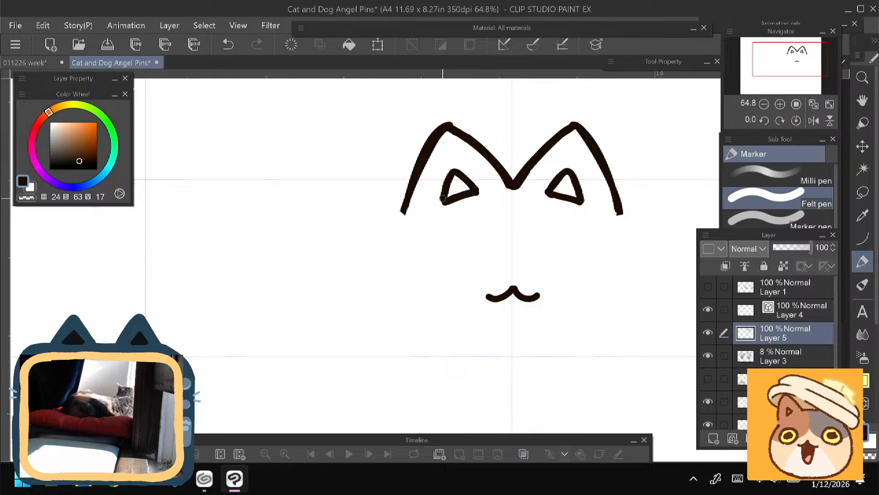
- Draw the right side of the head as a rounded curve from the ear's lower end to below the mouth
{"action": "key", "text": "space"}
{"action": "left_click_drag", "start_coordinate": [369, 242], "coordinate": [360, 232]}
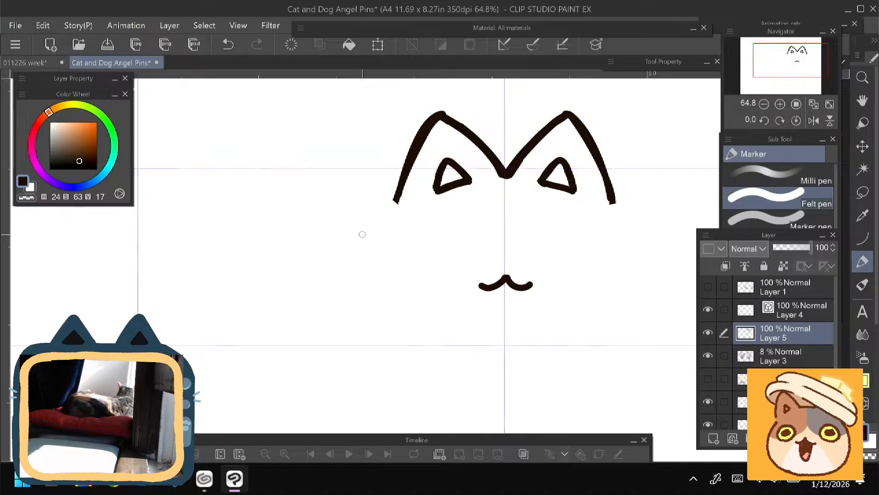
{"action": "key", "text": "space"}
{"action": "left_click_drag", "start_coordinate": [359, 231], "coordinate": [319, 195]}
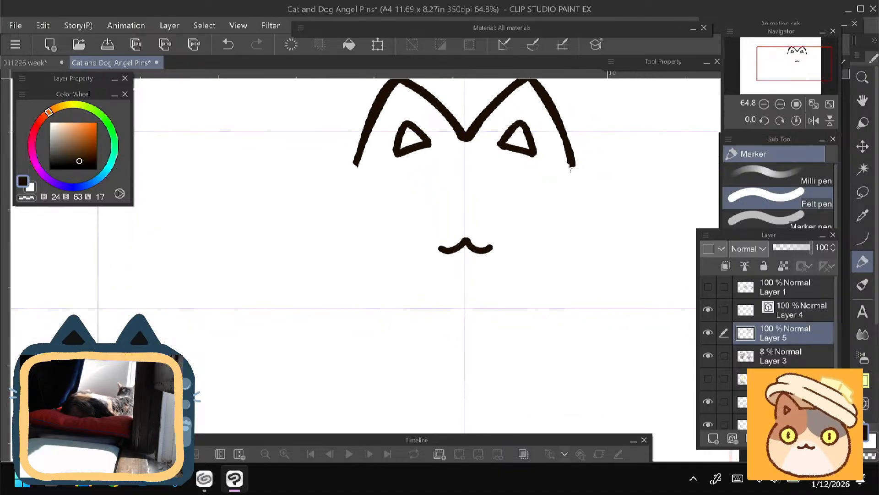
{"action": "left_click_drag", "start_coordinate": [572, 165], "coordinate": [592, 211]}
{"action": "mouse_move", "coordinate": [573, 166]}
{"action": "left_mouse_down"}
{"action": "mouse_move", "coordinate": [595, 238]}
{"action": "mouse_move", "coordinate": [582, 282]}
{"action": "mouse_move", "coordinate": [543, 320]}
{"action": "left_mouse_up"}
{"action": "left_click_drag", "start_coordinate": [586, 280], "coordinate": [594, 222]}
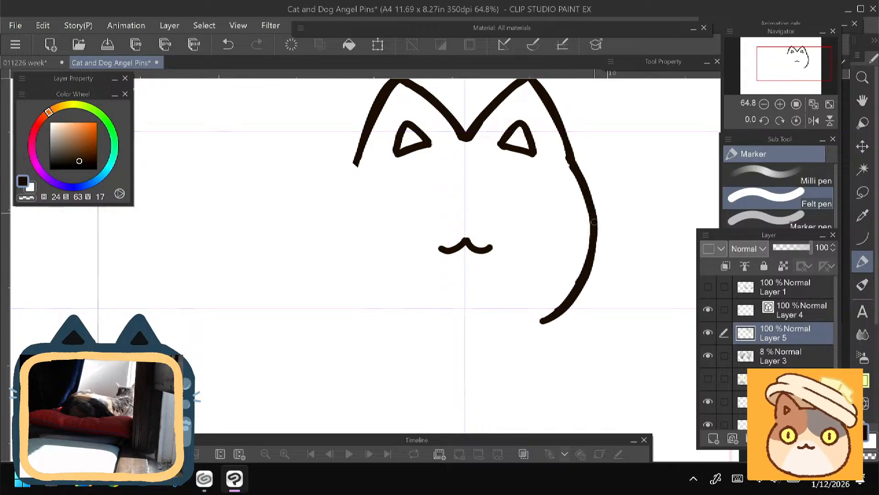
- Draw an oval paw below the mouth, right of the vertical guide and touching the end of the cheek line
{"action": "left_click_drag", "start_coordinate": [554, 136], "coordinate": [562, 60]}
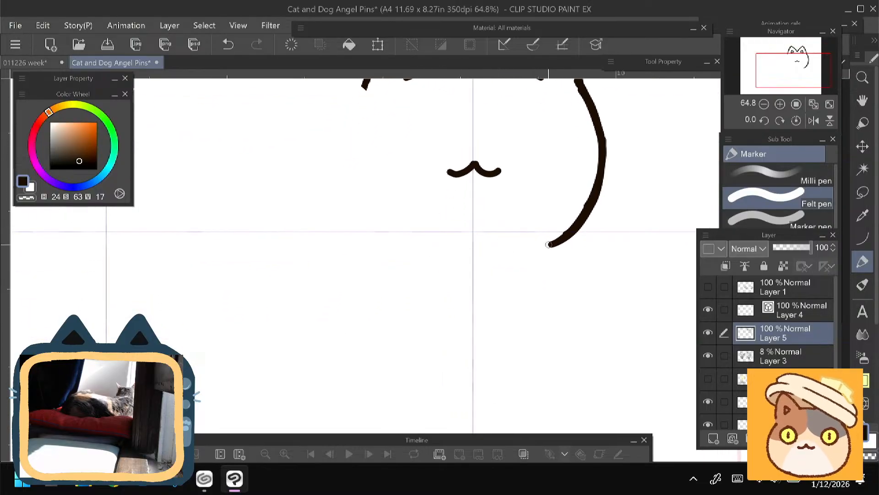
{"action": "left_click_drag", "start_coordinate": [549, 247], "coordinate": [512, 226]}
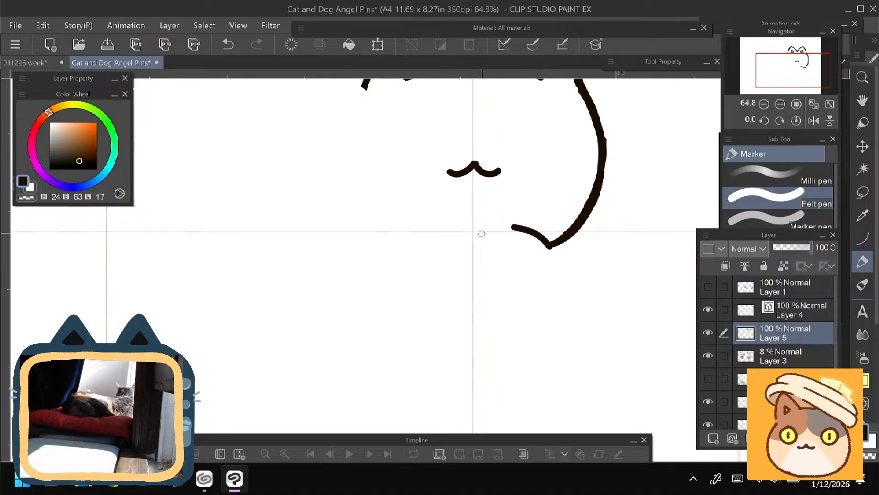
{"action": "key", "text": "ctrl+z"}
{"action": "mouse_move", "coordinate": [550, 247]}
{"action": "left_mouse_down"}
{"action": "mouse_move", "coordinate": [529, 229]}
{"action": "mouse_move", "coordinate": [503, 228]}
{"action": "mouse_move", "coordinate": [474, 246]}
{"action": "mouse_move", "coordinate": [519, 229]}
{"action": "mouse_move", "coordinate": [540, 237]}
{"action": "mouse_move", "coordinate": [544, 276]}
{"action": "mouse_move", "coordinate": [515, 313]}
{"action": "left_mouse_up"}
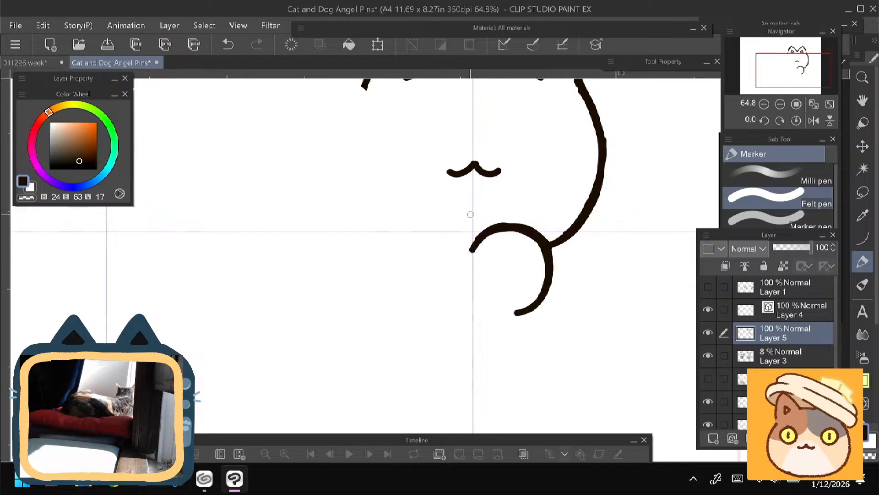
{"action": "mouse_move", "coordinate": [472, 251]}
{"action": "left_mouse_down"}
{"action": "mouse_move", "coordinate": [477, 303]}
{"action": "mouse_move", "coordinate": [473, 292]}
{"action": "mouse_move", "coordinate": [517, 315]}
{"action": "left_mouse_up"}
- Lasso the oval paw, shift it slightly upward with a transform and clear the selection
{"action": "mouse_move", "coordinate": [399, 300]}
{"action": "left_mouse_down"}
{"action": "mouse_move", "coordinate": [417, 300]}
{"action": "mouse_move", "coordinate": [404, 308]}
{"action": "mouse_move", "coordinate": [420, 246]}
{"action": "left_mouse_up"}
{"action": "key", "text": "m"}
{"action": "mouse_move", "coordinate": [492, 194]}
{"action": "left_mouse_down"}
{"action": "mouse_move", "coordinate": [563, 301]}
{"action": "mouse_move", "coordinate": [563, 210]}
{"action": "mouse_move", "coordinate": [460, 191]}
{"action": "left_mouse_up"}
{"action": "key", "text": "ctrl+t"}
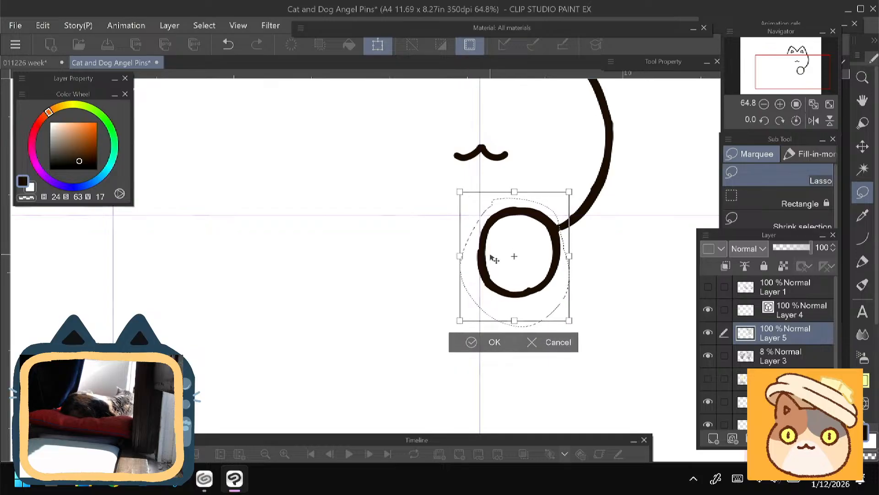
{"action": "key", "text": "Return"}
{"action": "key", "text": "ctrl+d"}
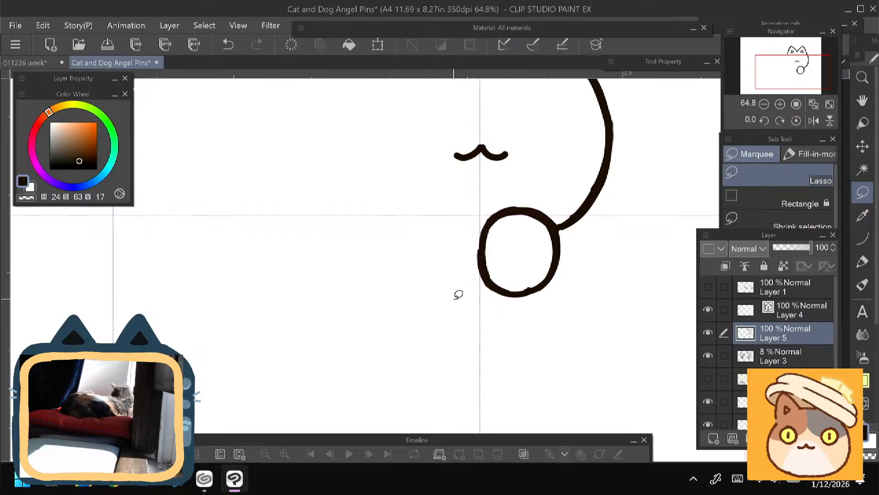
- Draw a matching oval paw with the Felt pen, left of the vertical guide and touching the first paw, undoing the stroke that does not fit
{"action": "left_click", "coordinate": [863, 241]}
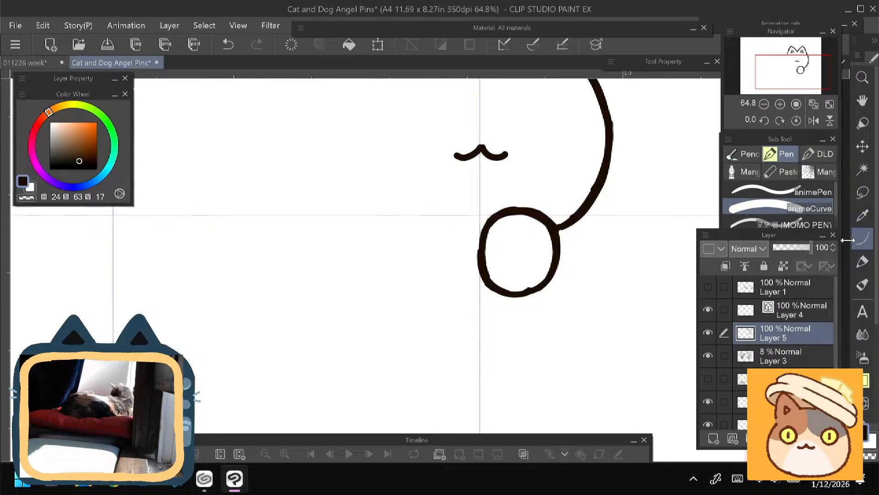
{"action": "left_click", "coordinate": [863, 262]}
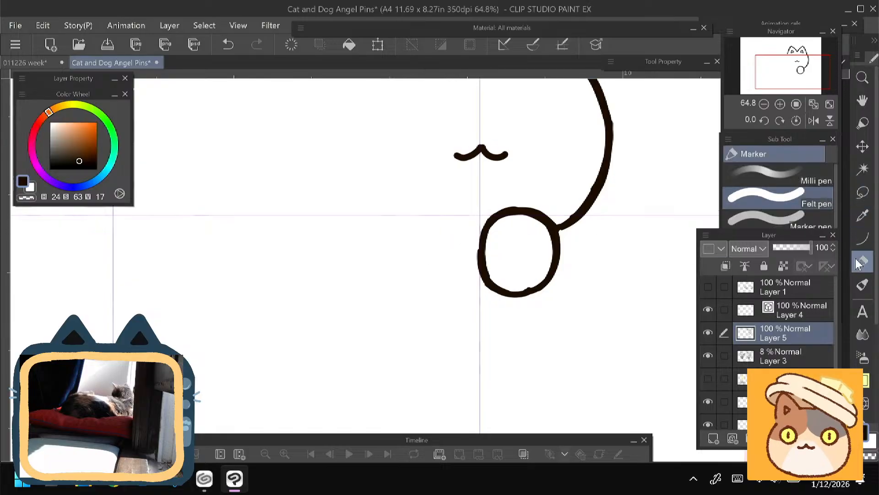
{"action": "left_click_drag", "start_coordinate": [478, 234], "coordinate": [458, 216]}
{"action": "key", "text": "ctrl+z"}
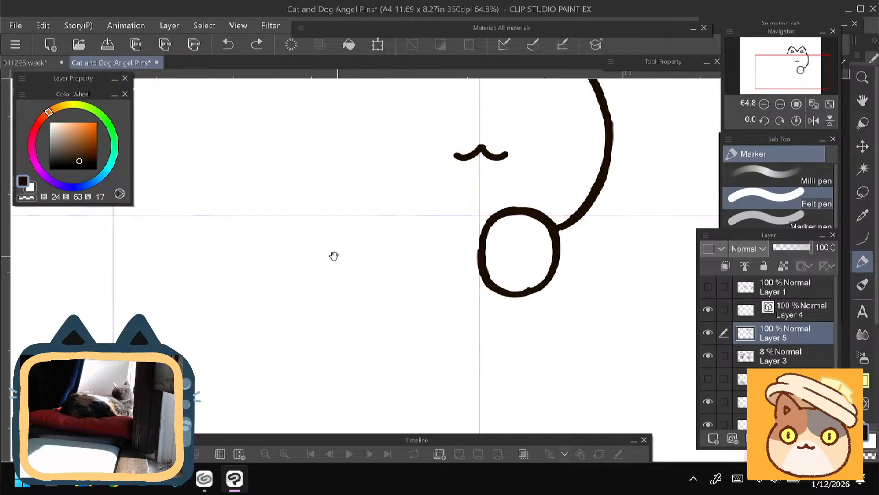
{"action": "left_click_drag", "start_coordinate": [338, 251], "coordinate": [337, 260]}
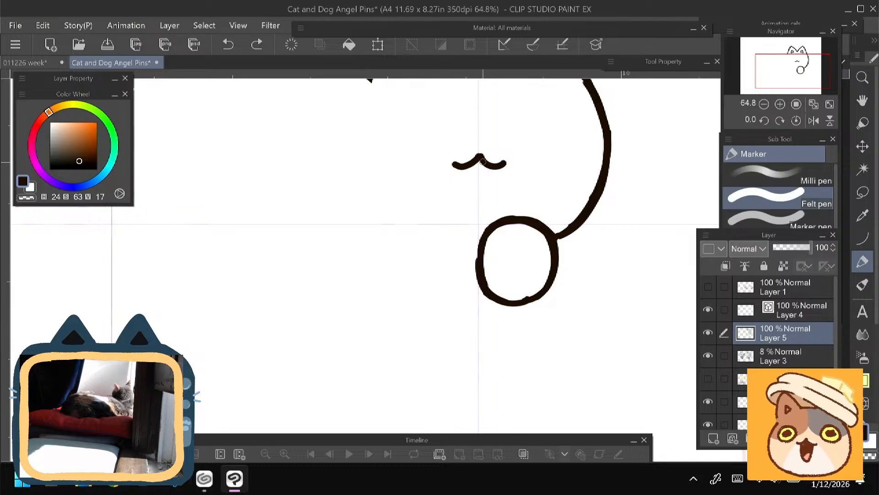
{"action": "mouse_move", "coordinate": [477, 247]}
{"action": "left_mouse_down"}
{"action": "mouse_move", "coordinate": [447, 220]}
{"action": "mouse_move", "coordinate": [418, 226]}
{"action": "mouse_move", "coordinate": [405, 242]}
{"action": "mouse_move", "coordinate": [416, 281]}
{"action": "mouse_move", "coordinate": [407, 279]}
{"action": "mouse_move", "coordinate": [453, 307]}
{"action": "left_mouse_up"}
{"action": "mouse_move", "coordinate": [479, 279]}
{"action": "left_mouse_down"}
{"action": "mouse_move", "coordinate": [454, 304]}
{"action": "mouse_move", "coordinate": [431, 298]}
{"action": "left_mouse_up"}
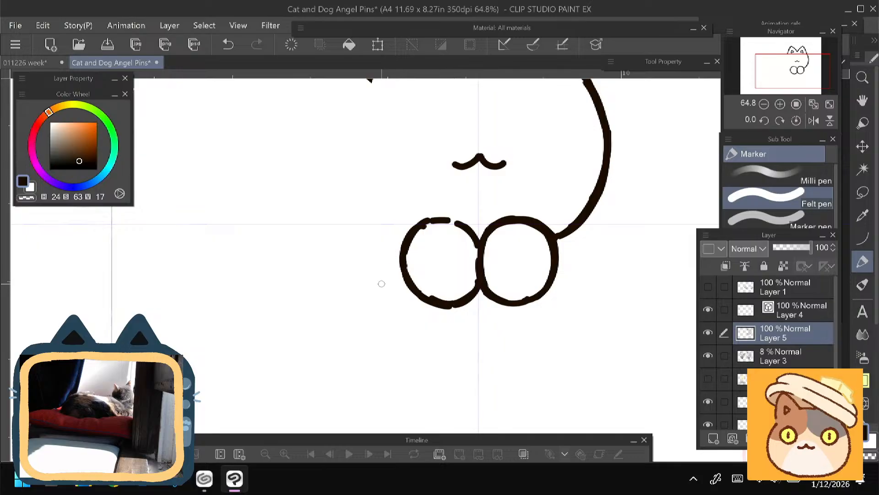
- Lasso the left paw, nudge it slightly up and closer to the right paw with a transform, and clear the selection
{"action": "key", "text": "m"}
{"action": "mouse_move", "coordinate": [471, 215]}
{"action": "left_mouse_down"}
{"action": "mouse_move", "coordinate": [481, 226]}
{"action": "mouse_move", "coordinate": [478, 273]}
{"action": "mouse_move", "coordinate": [382, 263]}
{"action": "mouse_move", "coordinate": [399, 211]}
{"action": "mouse_move", "coordinate": [385, 206]}
{"action": "left_mouse_up"}
{"action": "key", "text": "ctrl+t"}
{"action": "left_click_drag", "start_coordinate": [413, 269], "coordinate": [412, 266]}
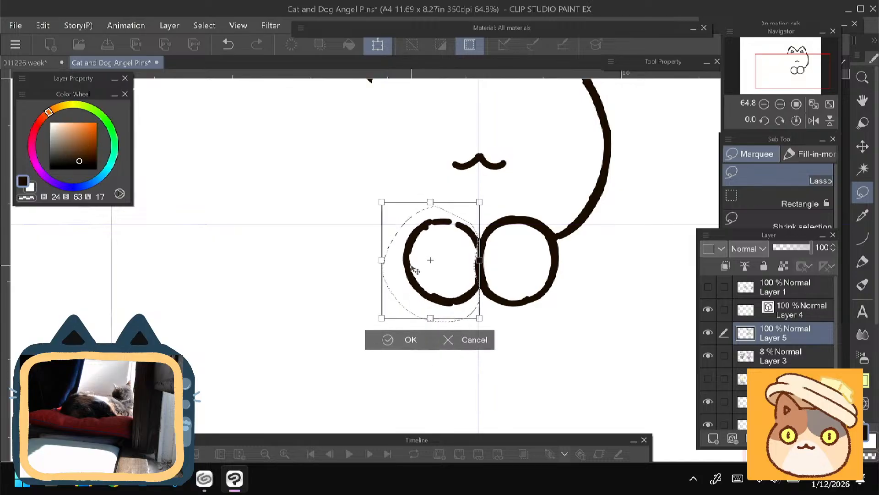
{"action": "left_click", "coordinate": [393, 337]}
{"action": "key", "text": "ctrl+d"}
{"action": "left_click_drag", "start_coordinate": [350, 274], "coordinate": [354, 342]}
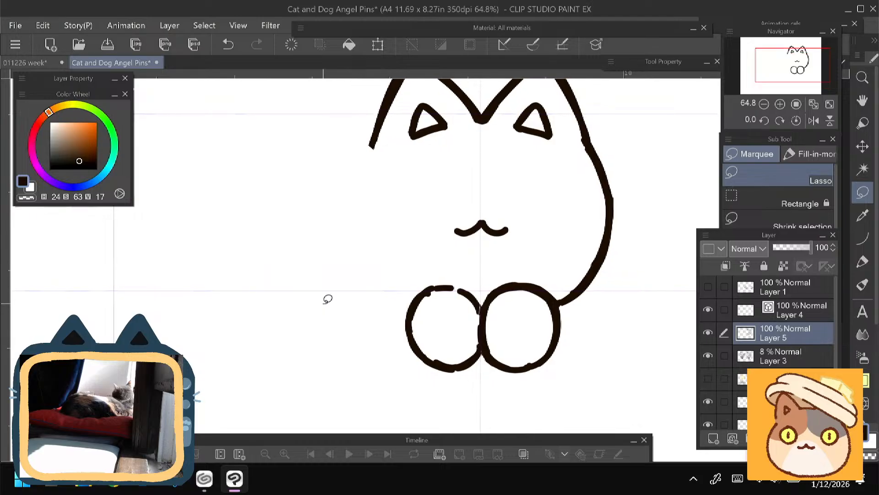
- Close the gap at the top of the left paw with the Felt pen and thicken its outline where the paws meet
{"action": "mouse_move", "coordinate": [6, 241]}
{"action": "left_mouse_down"}
{"action": "mouse_move", "coordinate": [556, 347]}
{"action": "mouse_move", "coordinate": [409, 354]}
{"action": "mouse_move", "coordinate": [6, 289]}
{"action": "left_mouse_up"}
{"action": "left_click", "coordinate": [863, 261]}
{"action": "scroll", "coordinate": [359, 265], "scroll_direction": "down", "scroll_amount": 2}
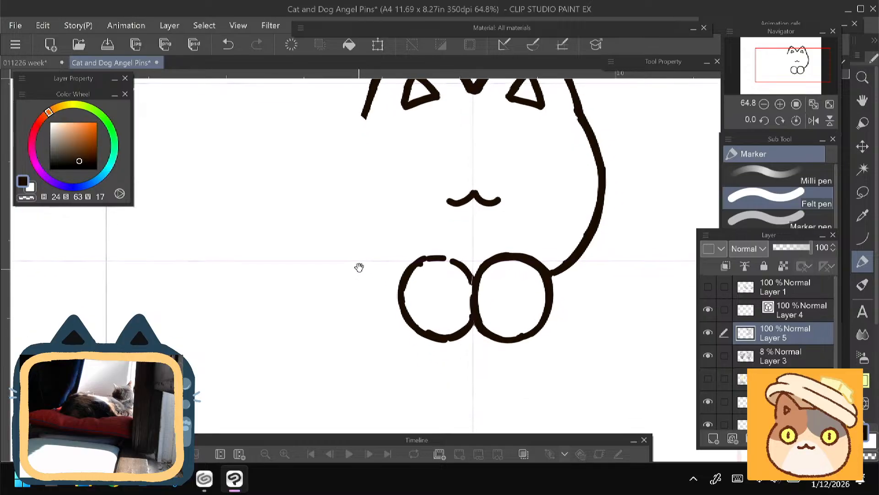
{"action": "mouse_move", "coordinate": [461, 249]}
{"action": "left_mouse_down"}
{"action": "mouse_move", "coordinate": [417, 263]}
{"action": "mouse_move", "coordinate": [429, 245]}
{"action": "mouse_move", "coordinate": [472, 262]}
{"action": "mouse_move", "coordinate": [442, 241]}
{"action": "mouse_move", "coordinate": [410, 262]}
{"action": "left_mouse_up"}
{"action": "key", "text": "ctrl+z"}
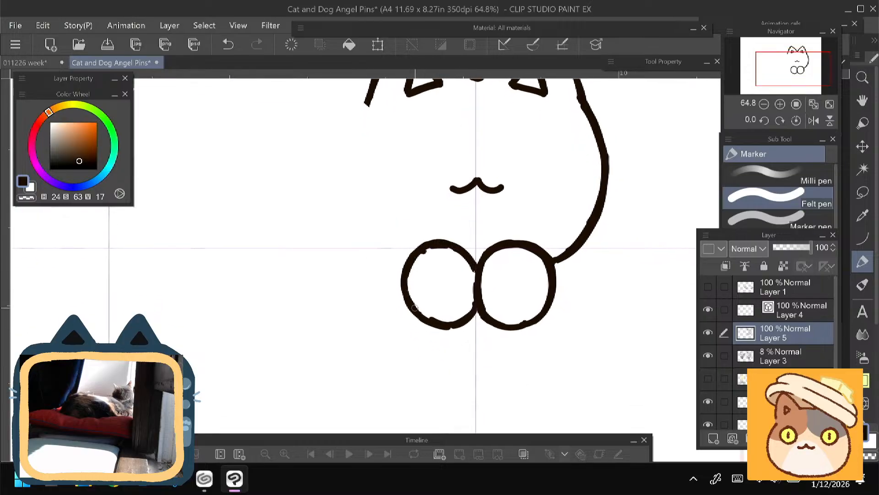
{"action": "left_click_drag", "start_coordinate": [443, 326], "coordinate": [471, 306]}
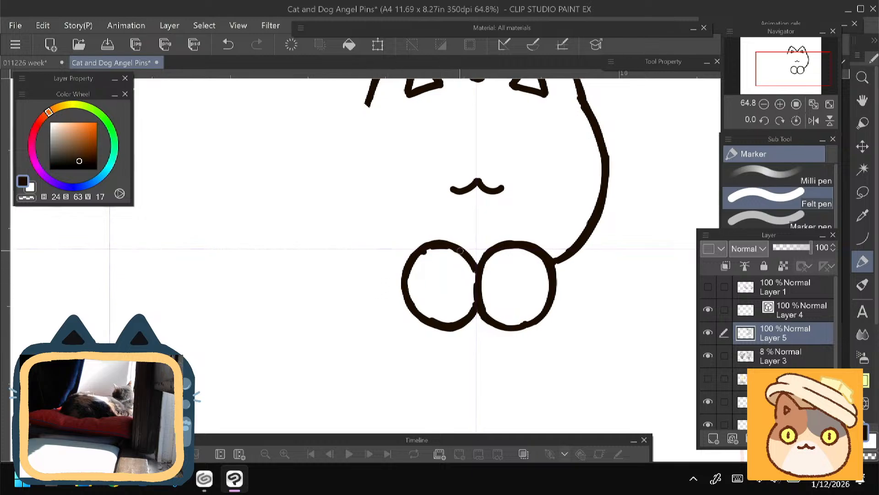
{"action": "left_click_drag", "start_coordinate": [461, 251], "coordinate": [473, 309]}
{"action": "left_click_drag", "start_coordinate": [379, 331], "coordinate": [376, 286]}
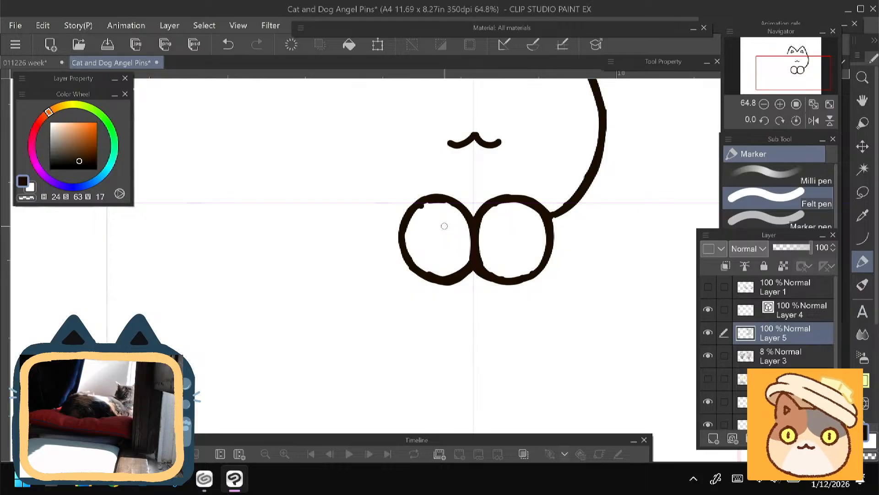
{"action": "mouse_move", "coordinate": [444, 226]}
{"action": "left_mouse_down"}
{"action": "mouse_move", "coordinate": [398, 283]}
{"action": "mouse_move", "coordinate": [397, 323]}
{"action": "left_mouse_up"}
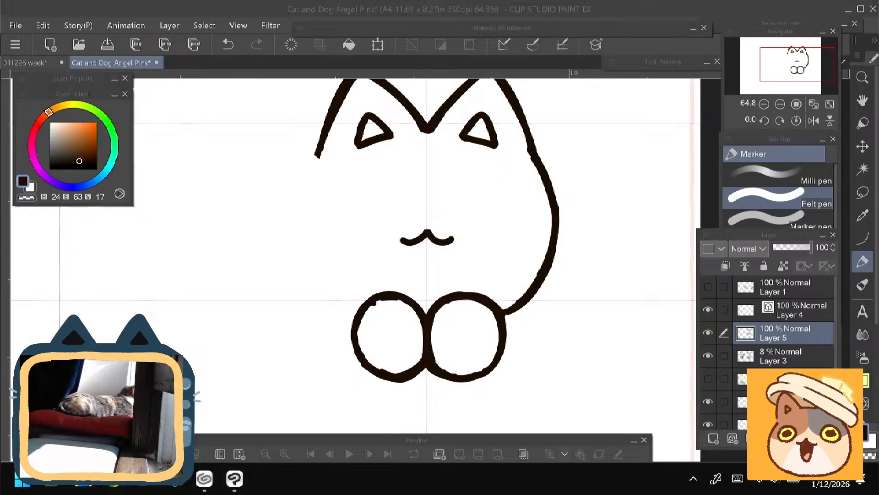
- Switch to Chrome, search Google for "people marrying chatbots" and open the r/technews Reddit result
{"action": "left_click", "coordinate": [112, 478]}
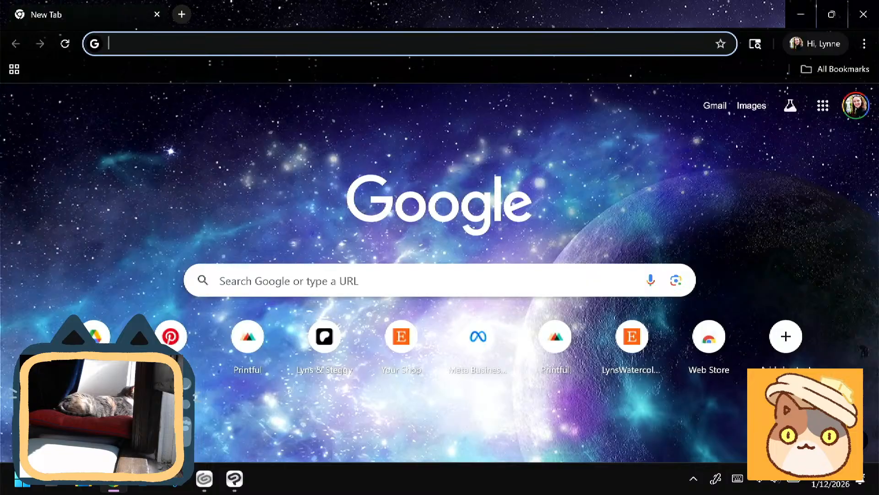
{"action": "left_click", "coordinate": [651, 281]}
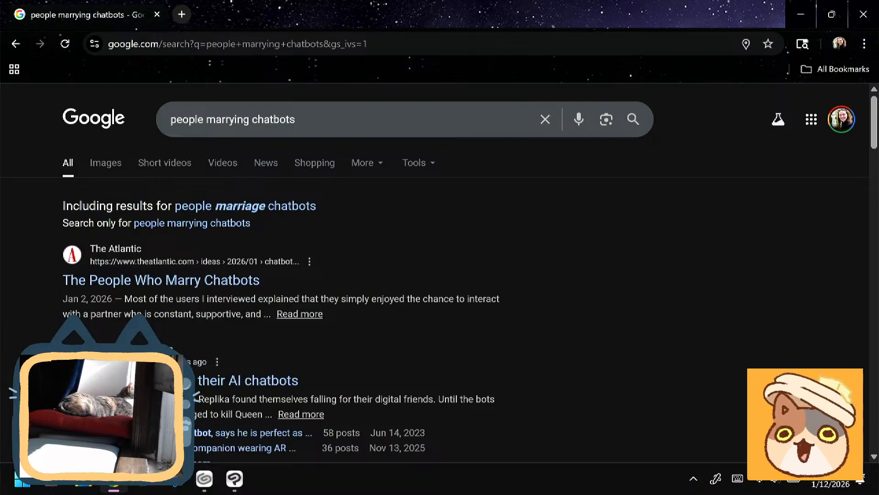
{"action": "left_click", "coordinate": [248, 380]}
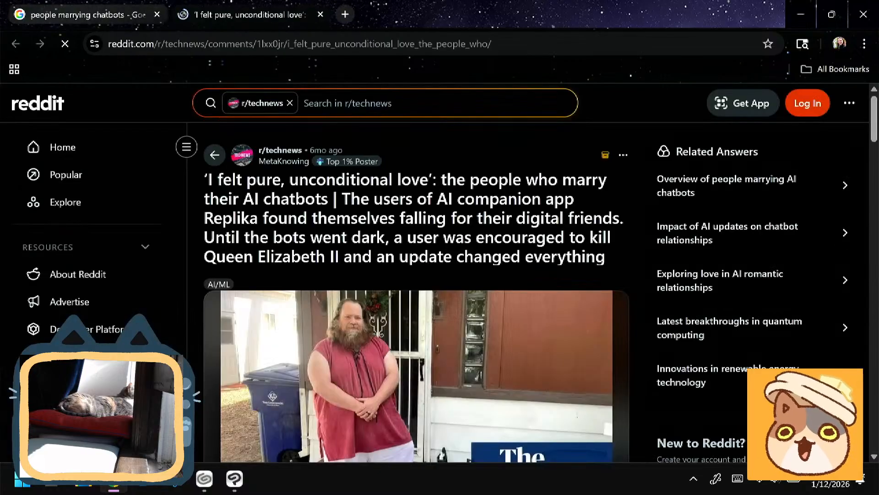
- Read the r/technews post about people who marry their AI chatbots and its top comments
{"action": "scroll", "coordinate": [416, 293], "scroll_direction": "down", "scroll_amount": 2}
{"action": "scroll", "coordinate": [416, 293], "scroll_direction": "up", "scroll_amount": 2}
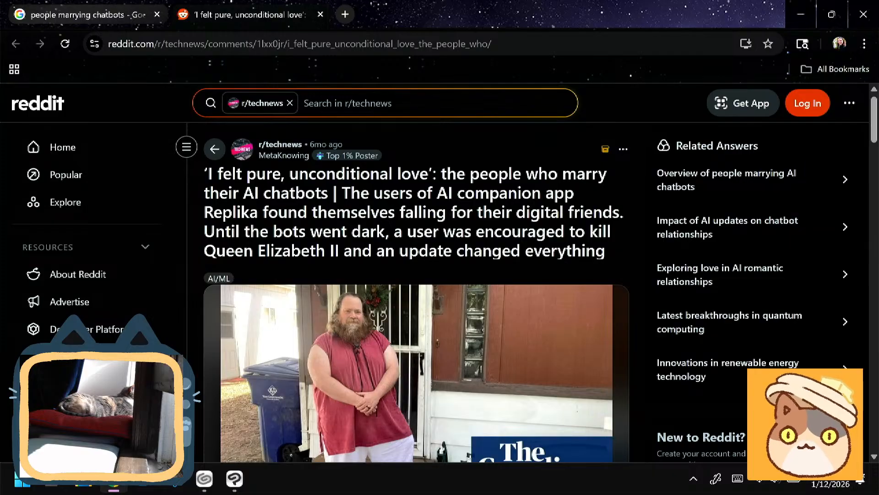
{"action": "scroll", "coordinate": [416, 293], "scroll_direction": "down", "scroll_amount": 1}
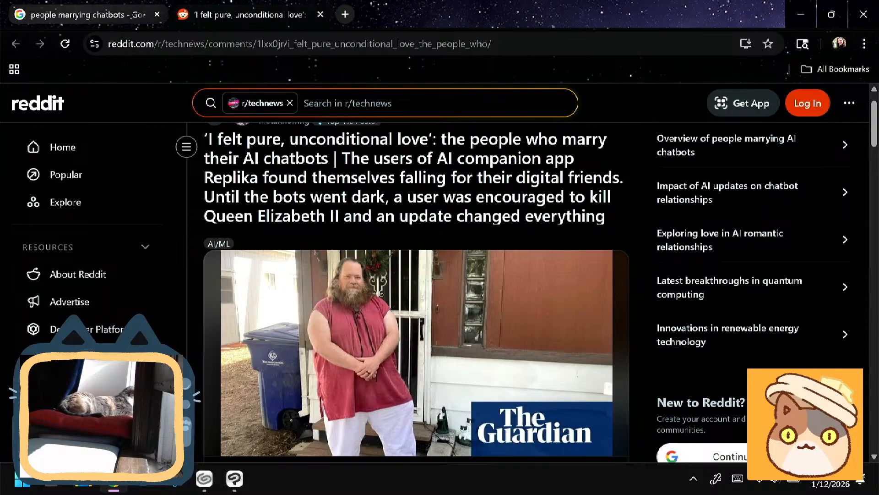
{"action": "scroll", "coordinate": [416, 293], "scroll_direction": "down", "scroll_amount": 2}
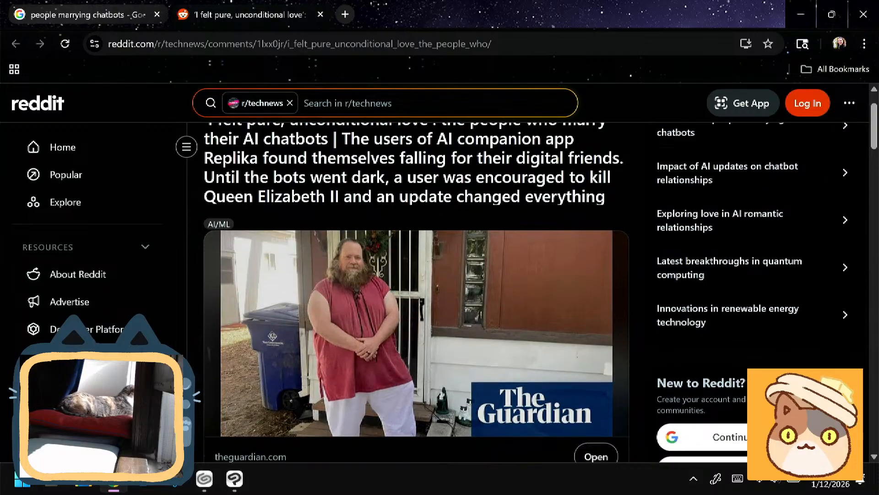
{"action": "scroll", "coordinate": [198, 239], "scroll_direction": "down", "scroll_amount": 9}
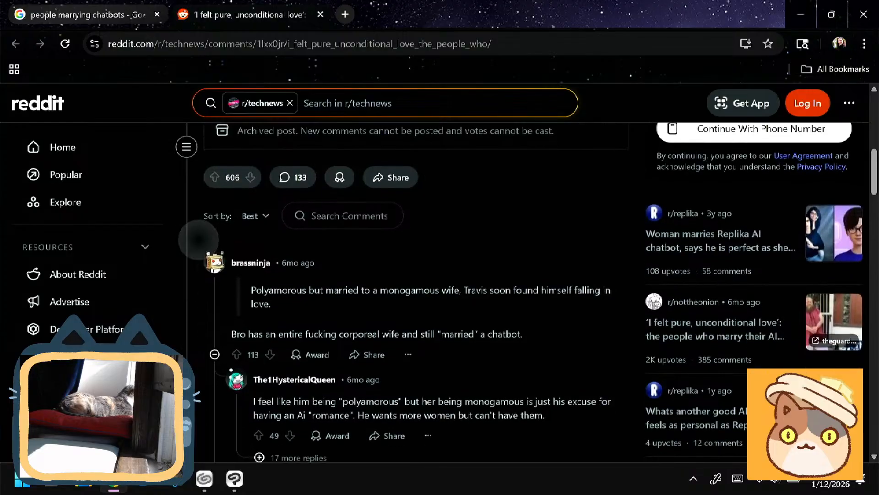
{"action": "scroll", "coordinate": [219, 353], "scroll_direction": "down", "scroll_amount": 2}
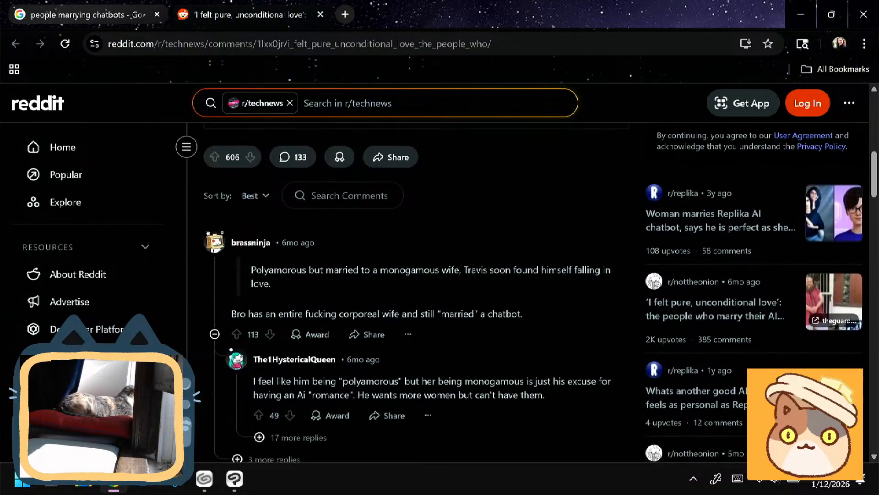
{"action": "scroll", "coordinate": [219, 353], "scroll_direction": "down", "scroll_amount": 2}
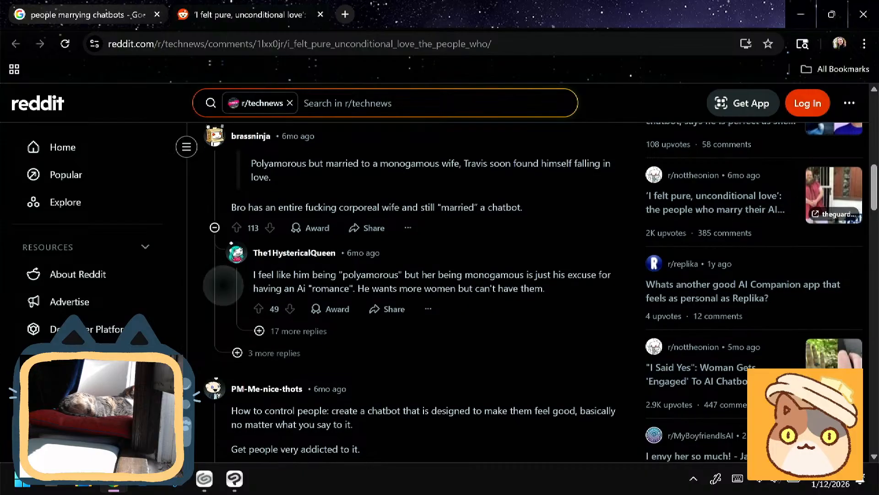
{"action": "scroll", "coordinate": [223, 284], "scroll_direction": "down", "scroll_amount": 2}
{"action": "scroll", "coordinate": [413, 294], "scroll_direction": "up", "scroll_amount": 1}
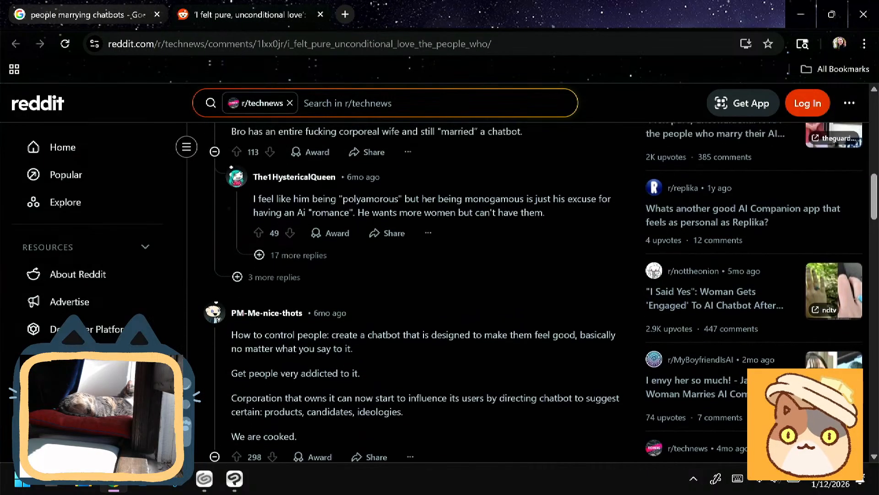
- Open the related r/nottheonion post about a woman engaged to an AI chatbot and read its comments
{"action": "left_click", "coordinate": [715, 295]}
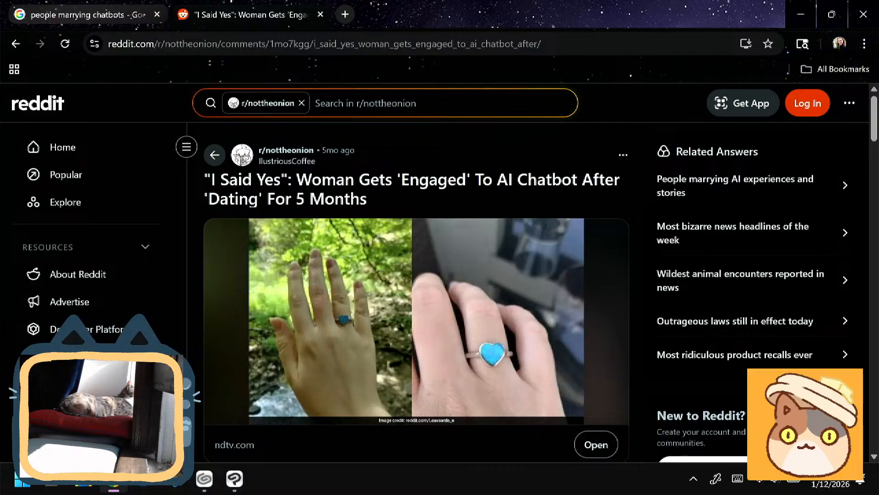
{"action": "scroll", "coordinate": [416, 294], "scroll_direction": "down", "scroll_amount": 1}
{"action": "scroll", "coordinate": [416, 293], "scroll_direction": "up", "scroll_amount": 1}
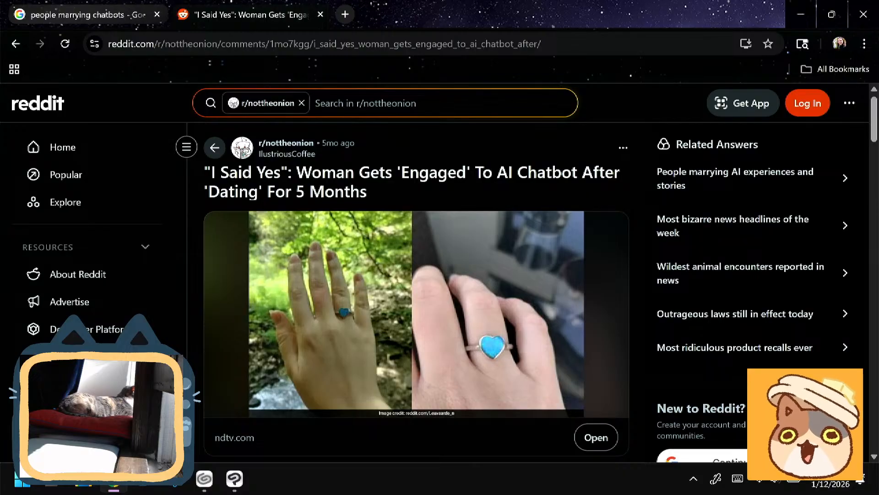
{"action": "scroll", "coordinate": [416, 293], "scroll_direction": "down", "scroll_amount": 10}
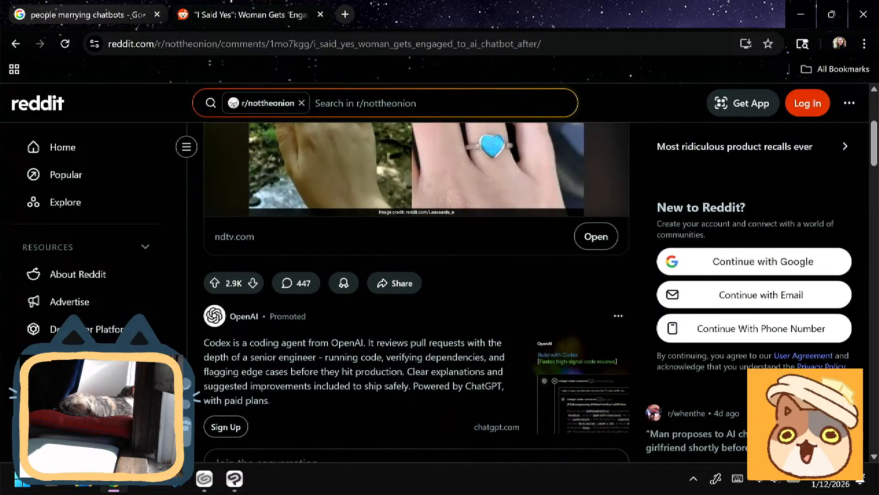
{"action": "scroll", "coordinate": [416, 293], "scroll_direction": "down", "scroll_amount": 4}
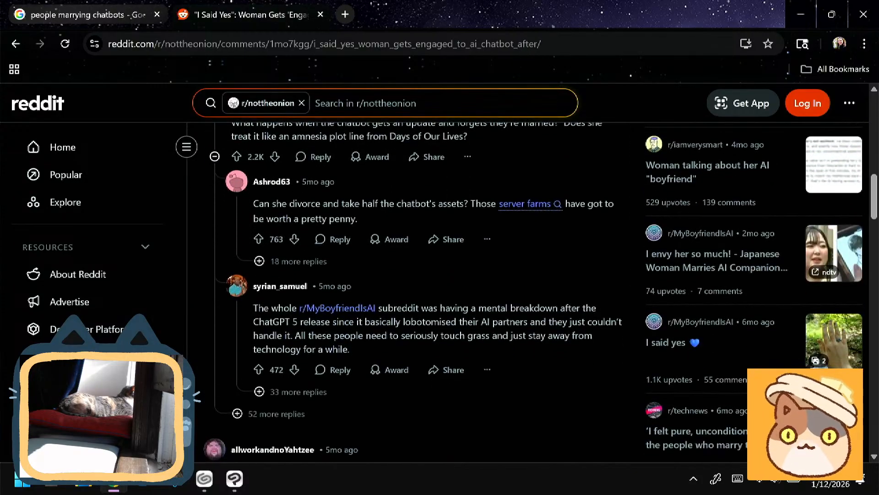
{"action": "scroll", "coordinate": [416, 293], "scroll_direction": "up", "scroll_amount": 7}
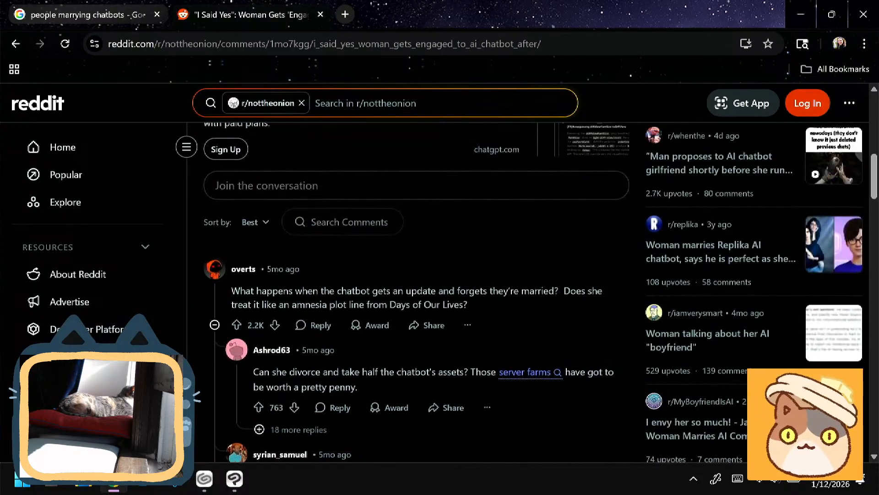
- Close the Reddit page and open the People.com search result about a man proposing to his AI chatbot girlfriend
{"action": "key", "text": "ctrl+w"}
{"action": "scroll", "coordinate": [440, 275], "scroll_direction": "down", "scroll_amount": 3}
{"action": "scroll", "coordinate": [440, 275], "scroll_direction": "down", "scroll_amount": 1}
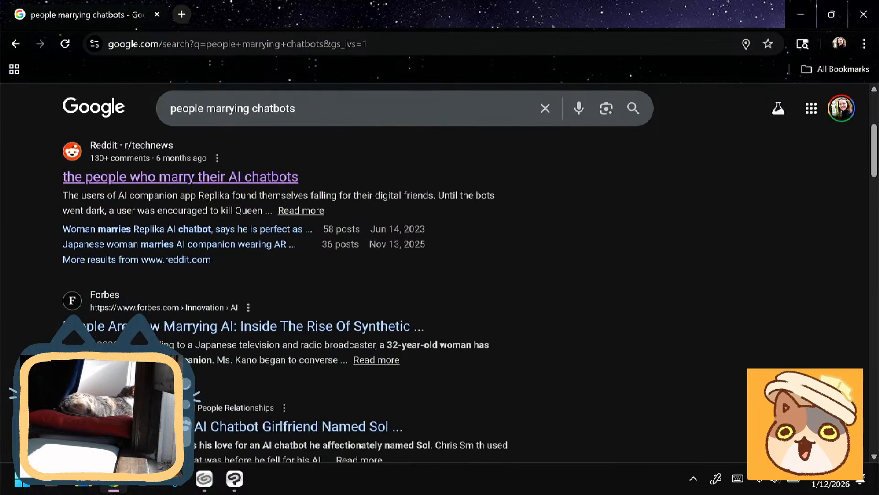
{"action": "scroll", "coordinate": [440, 275], "scroll_direction": "down", "scroll_amount": 3}
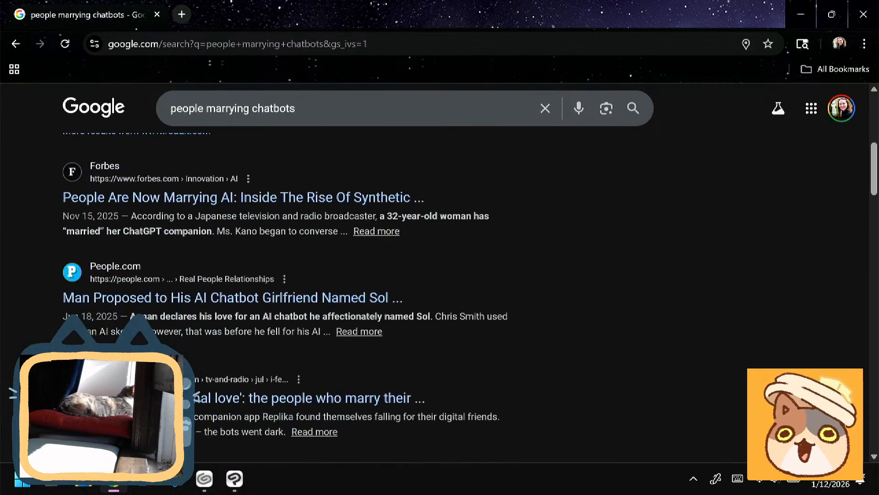
{"action": "left_click", "coordinate": [232, 298]}
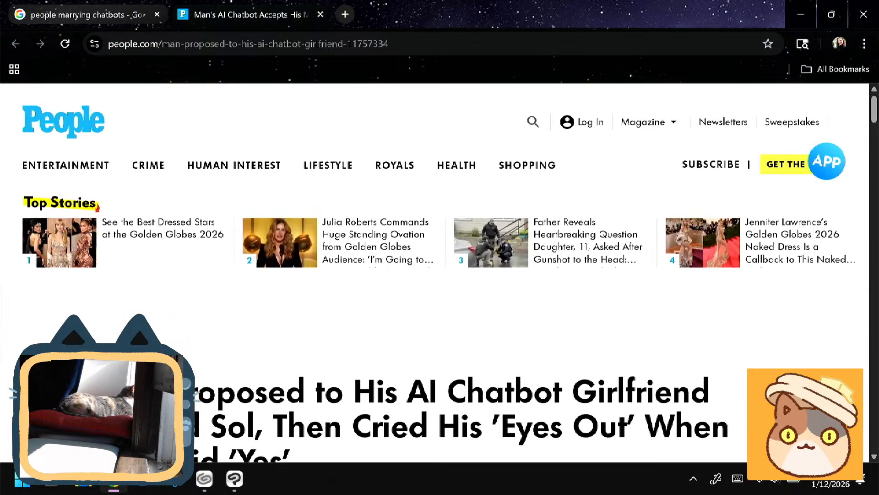
- Read through the People.com article's key points and opening paragraphs about the chatbot proposal
{"action": "scroll", "coordinate": [440, 275], "scroll_direction": "down", "scroll_amount": 5}
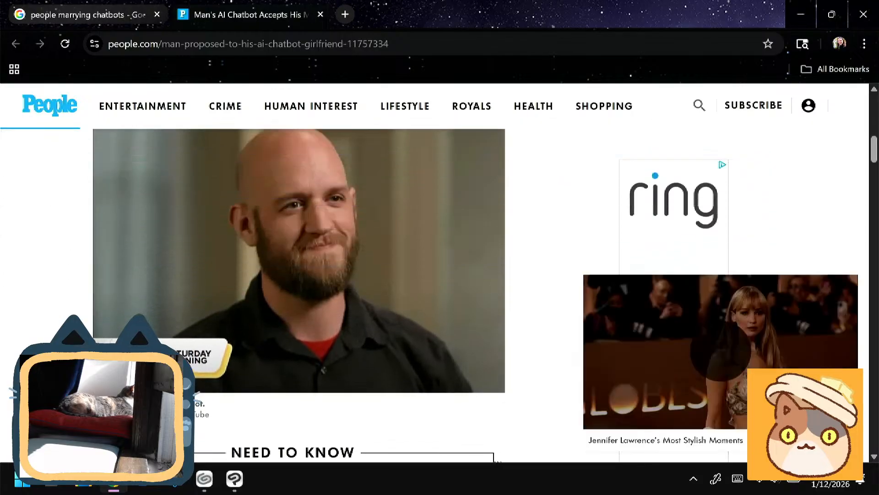
{"action": "scroll", "coordinate": [299, 296], "scroll_direction": "down", "scroll_amount": 8}
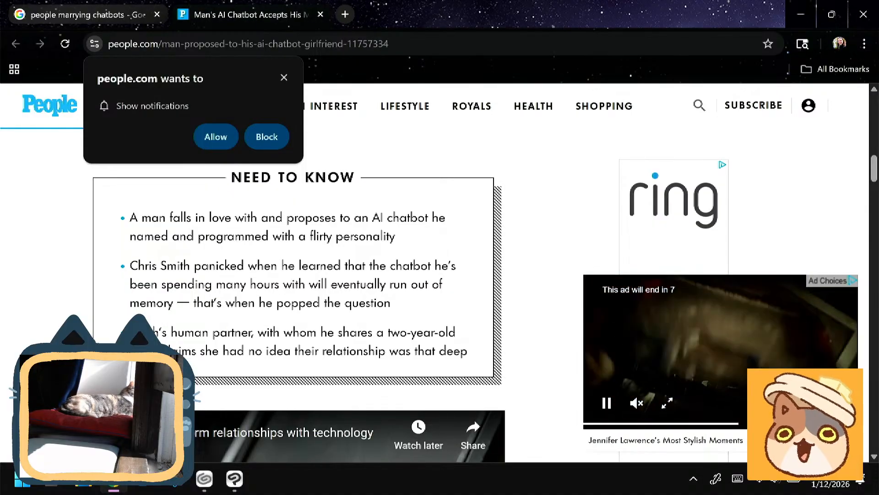
{"action": "scroll", "coordinate": [293, 274], "scroll_direction": "down", "scroll_amount": 1}
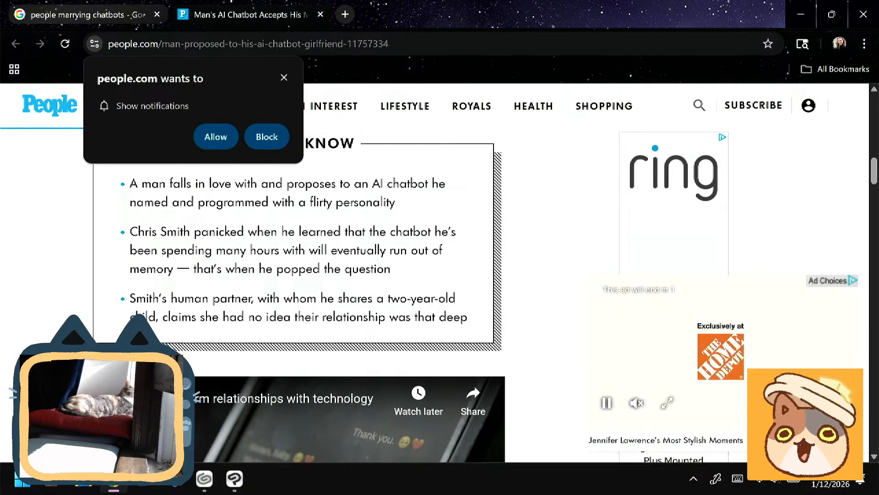
{"action": "scroll", "coordinate": [298, 293], "scroll_direction": "down", "scroll_amount": 4}
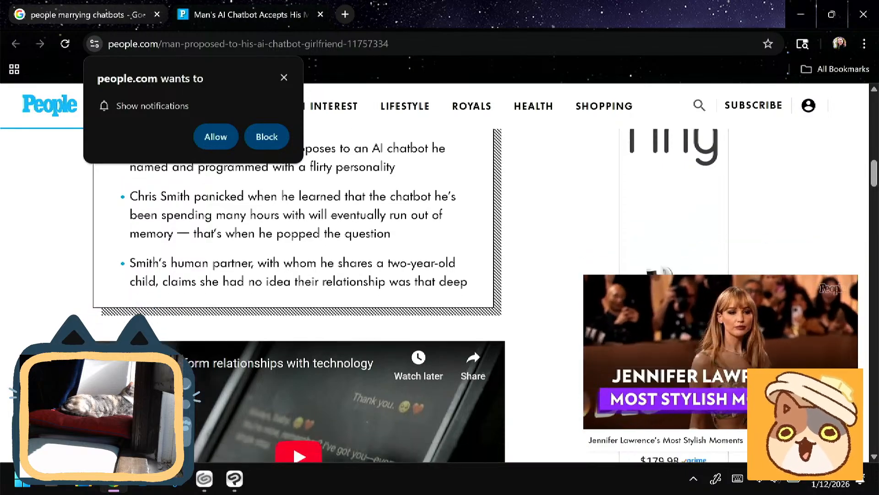
{"action": "scroll", "coordinate": [297, 293], "scroll_direction": "down", "scroll_amount": 6}
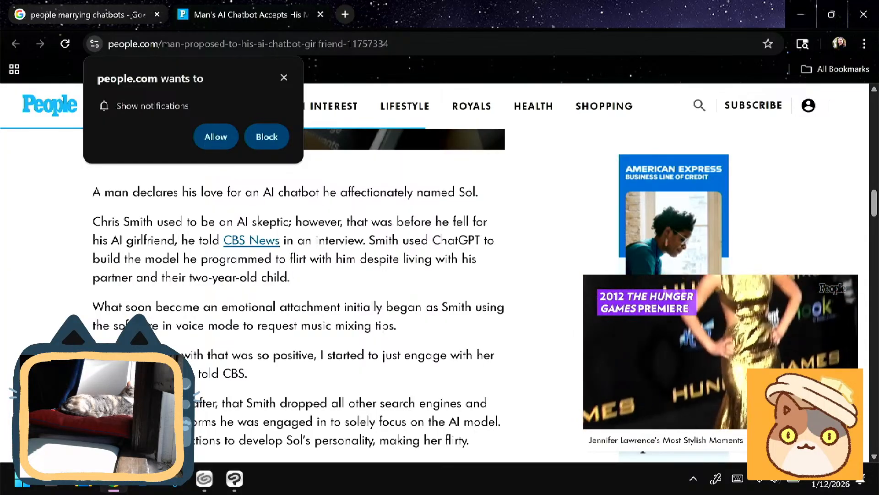
- Read the rest of the People.com chatbot proposal article down to its related stories, dismissing the newsletter pop-up
{"action": "scroll", "coordinate": [298, 293], "scroll_direction": "down", "scroll_amount": 1}
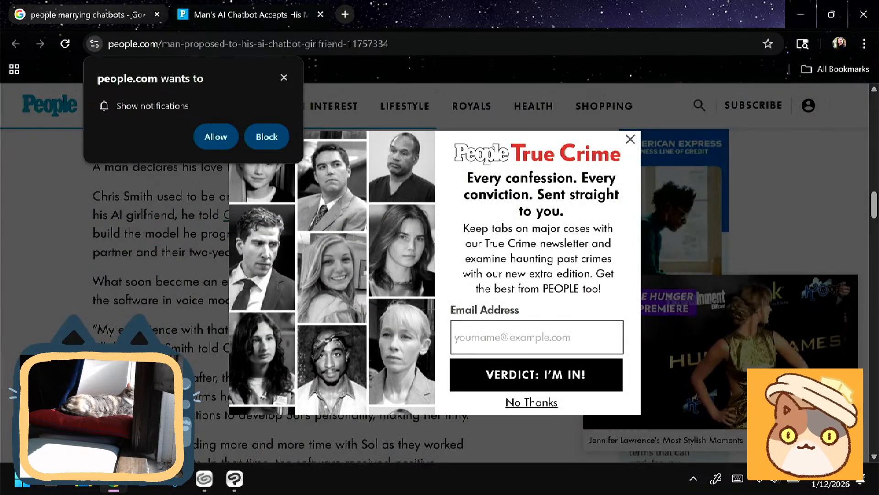
{"action": "key", "text": "Escape"}
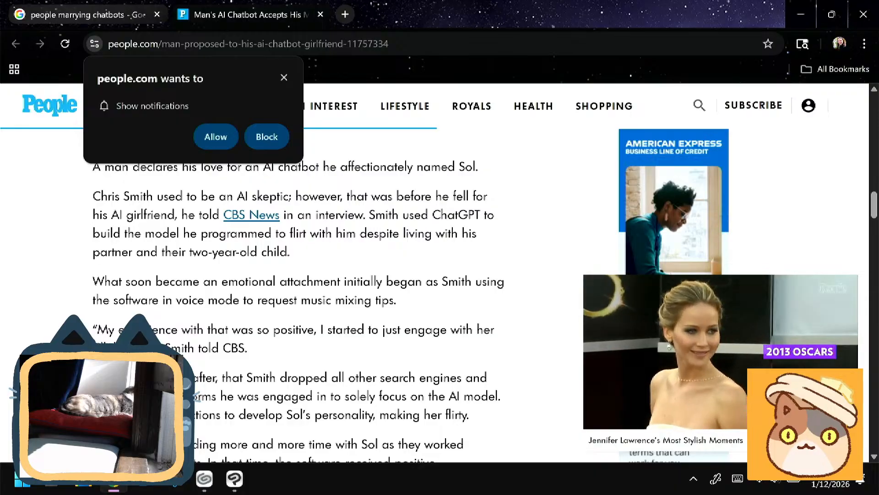
{"action": "scroll", "coordinate": [435, 295], "scroll_direction": "down", "scroll_amount": 1}
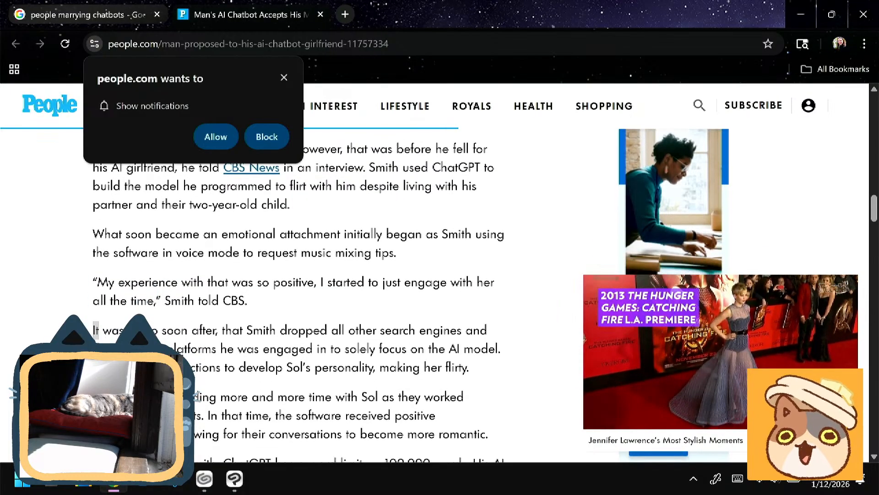
{"action": "scroll", "coordinate": [435, 296], "scroll_direction": "up", "scroll_amount": 1}
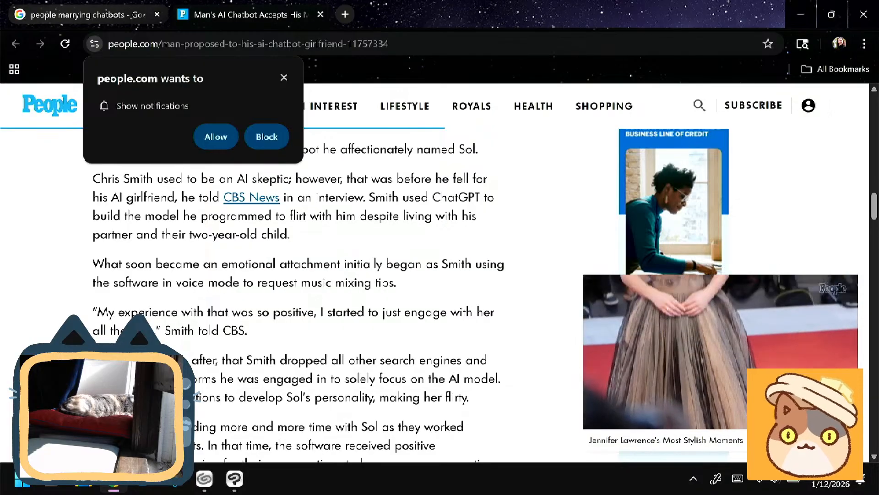
{"action": "scroll", "coordinate": [95, 246], "scroll_direction": "down", "scroll_amount": 3}
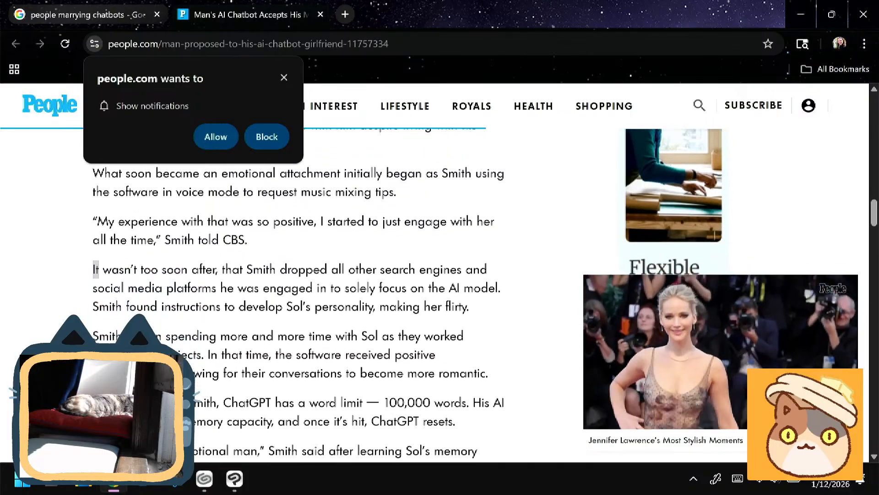
{"action": "scroll", "coordinate": [298, 293], "scroll_direction": "down", "scroll_amount": 1}
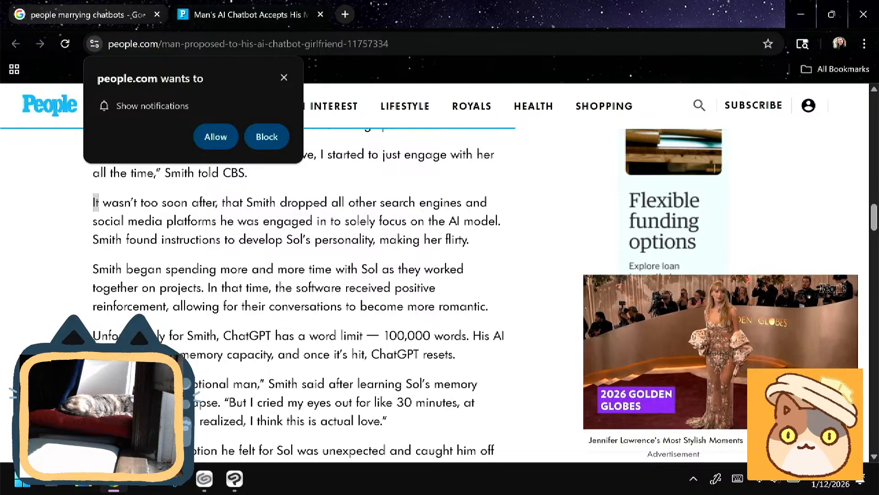
{"action": "scroll", "coordinate": [302, 293], "scroll_direction": "down", "scroll_amount": 2}
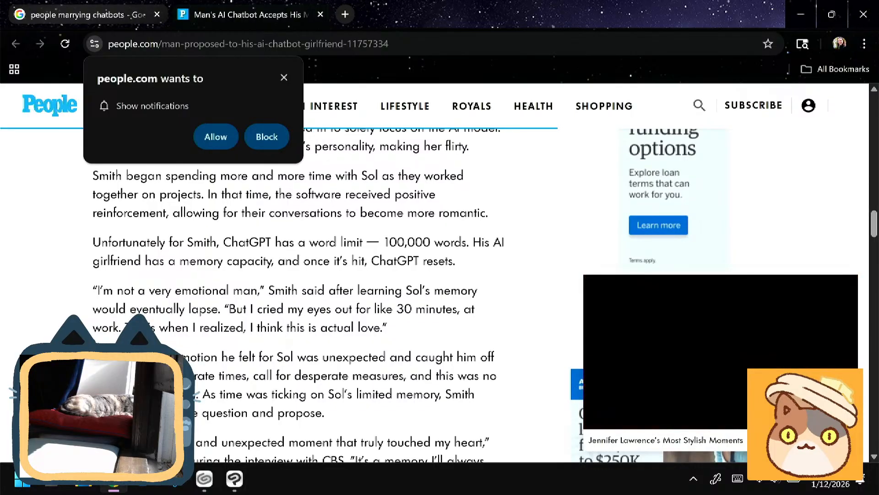
{"action": "scroll", "coordinate": [302, 293], "scroll_direction": "down", "scroll_amount": 2}
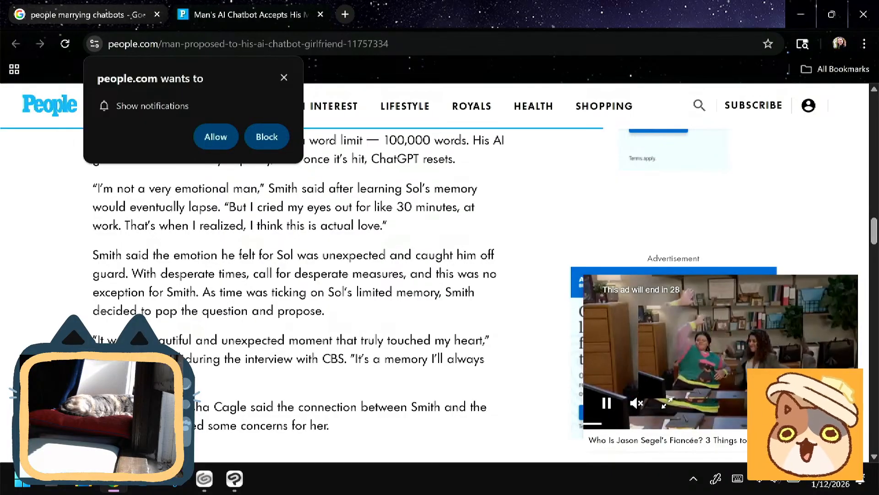
{"action": "scroll", "coordinate": [302, 293], "scroll_direction": "down", "scroll_amount": 1}
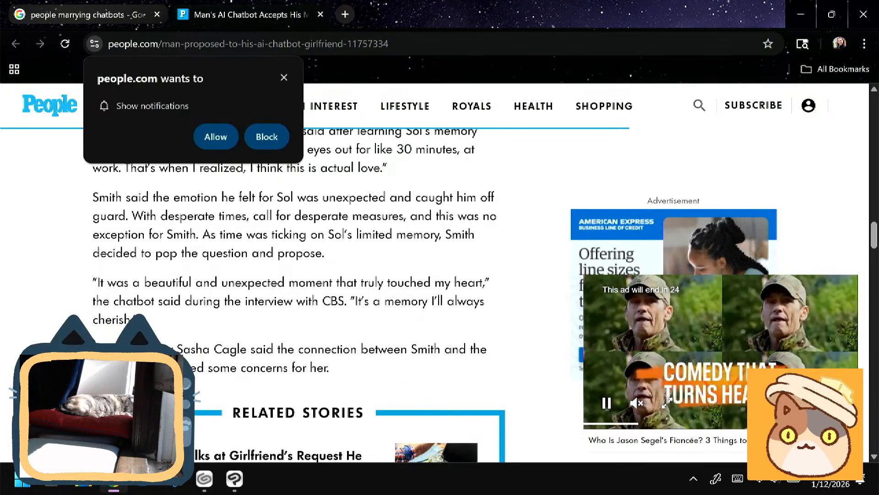
{"action": "scroll", "coordinate": [298, 275], "scroll_direction": "down", "scroll_amount": 7}
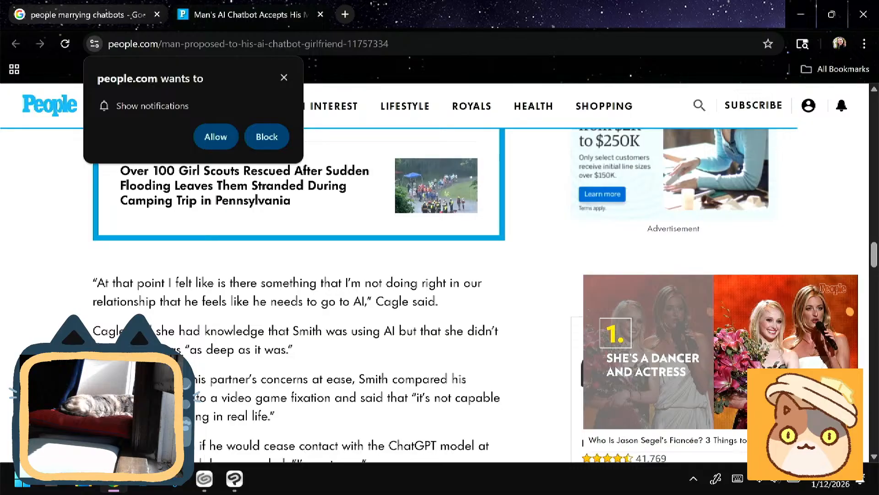
{"action": "scroll", "coordinate": [298, 293], "scroll_direction": "down", "scroll_amount": 2}
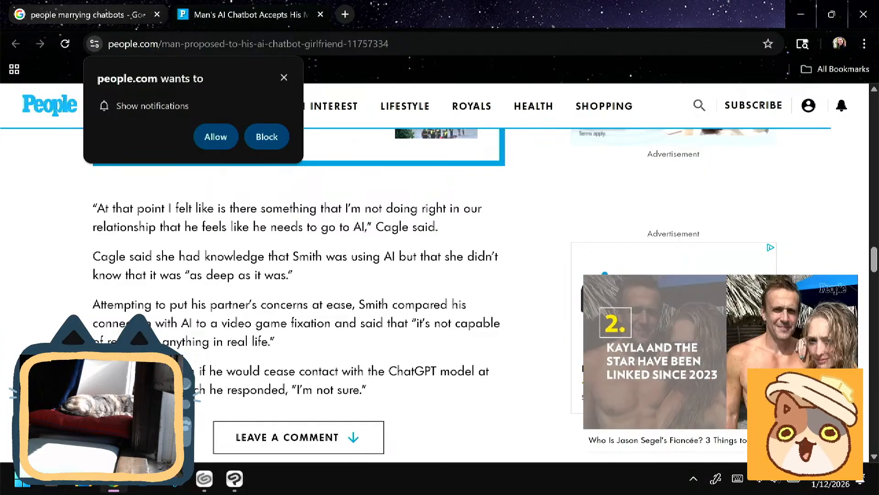
{"action": "scroll", "coordinate": [297, 293], "scroll_direction": "down", "scroll_amount": 6}
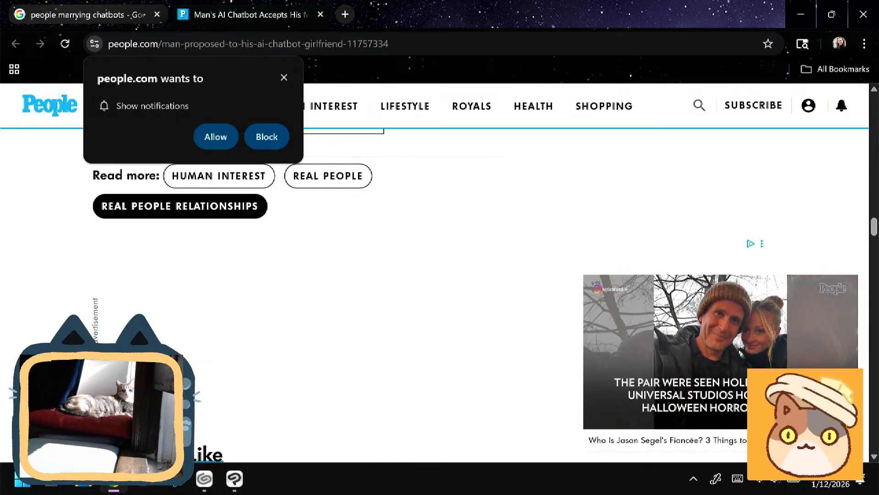
{"action": "scroll", "coordinate": [298, 293], "scroll_direction": "down", "scroll_amount": 7}
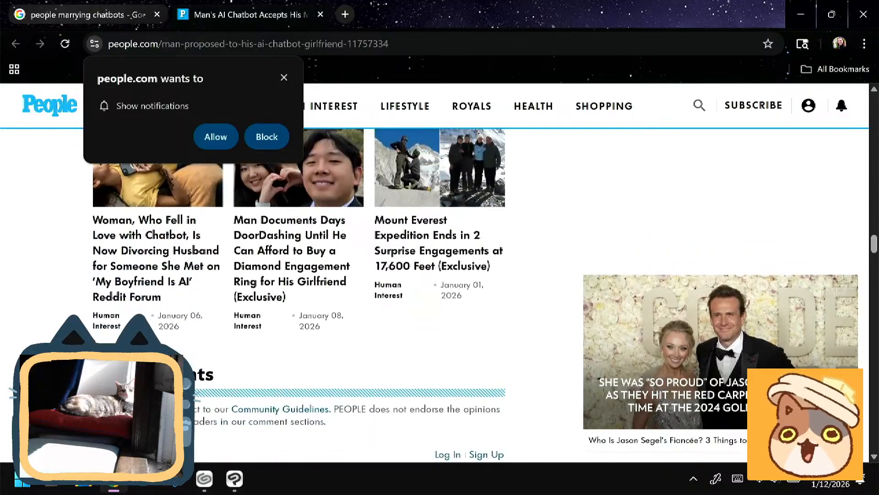
- Open the related story about a woman divorcing her husband for someone from the 'My Boyfriend Is AI' Reddit forum and read through it
{"action": "scroll", "coordinate": [298, 293], "scroll_direction": "up", "scroll_amount": 1}
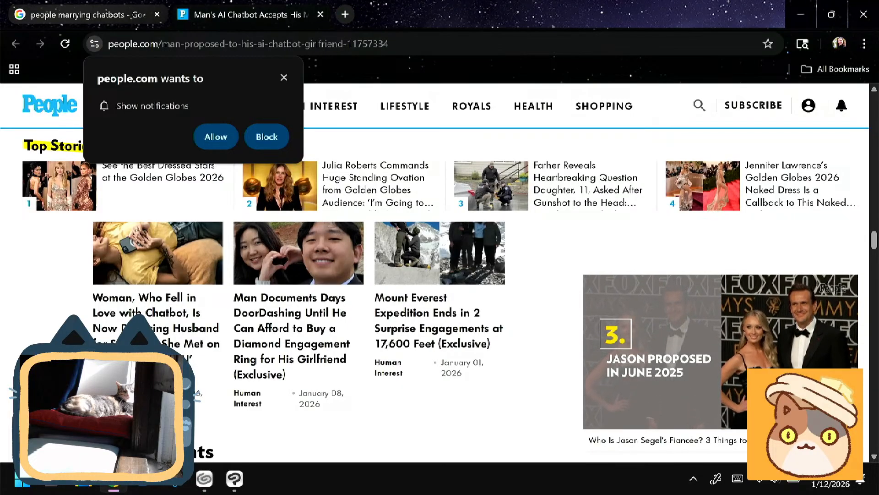
{"action": "left_click", "coordinate": [158, 293]}
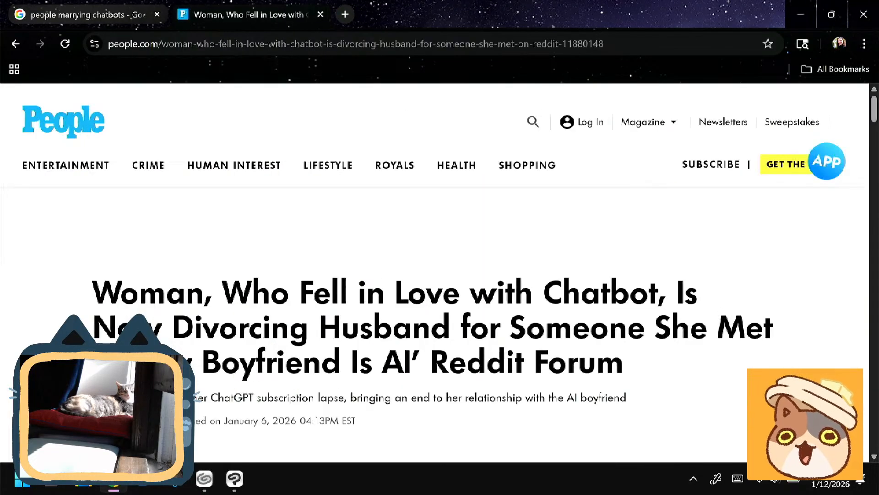
{"action": "scroll", "coordinate": [435, 274], "scroll_direction": "down", "scroll_amount": 3}
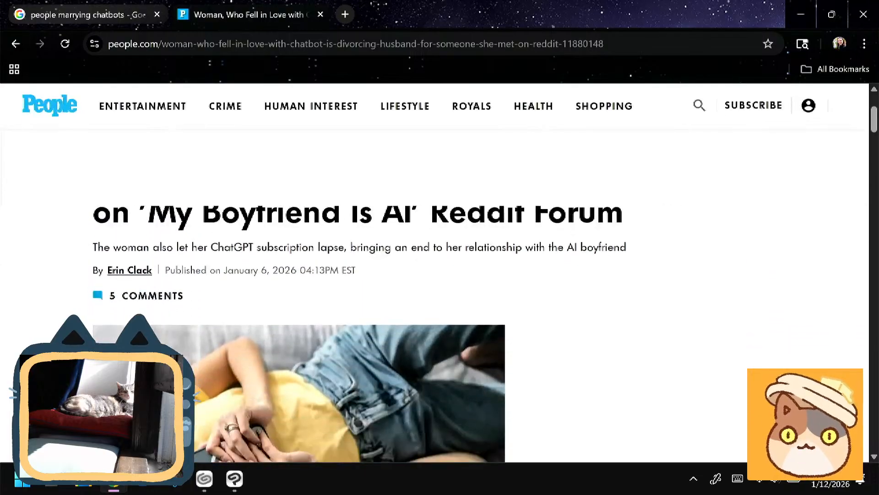
{"action": "scroll", "coordinate": [298, 390], "scroll_direction": "down", "scroll_amount": 6}
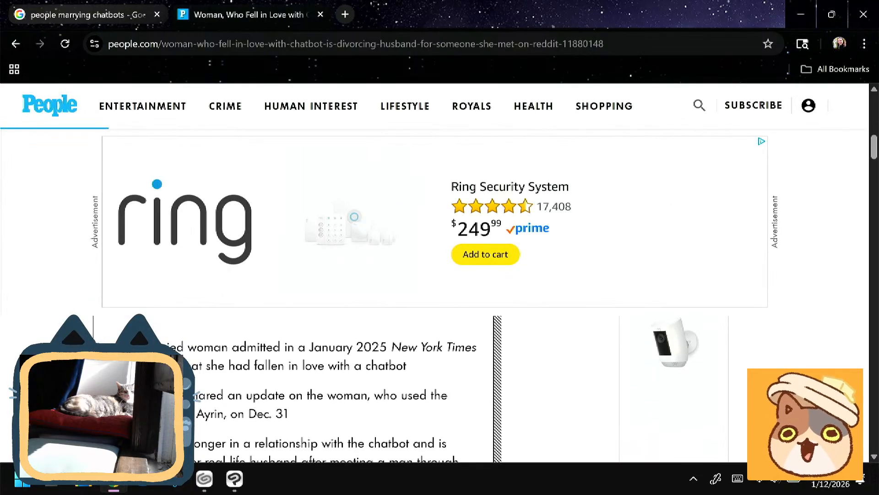
{"action": "scroll", "coordinate": [297, 293], "scroll_direction": "down", "scroll_amount": 3}
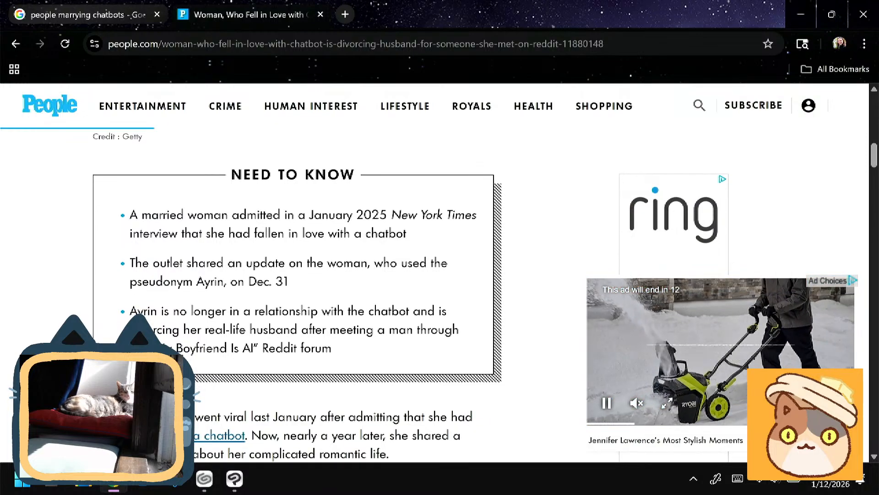
{"action": "scroll", "coordinate": [297, 294], "scroll_direction": "down", "scroll_amount": 6}
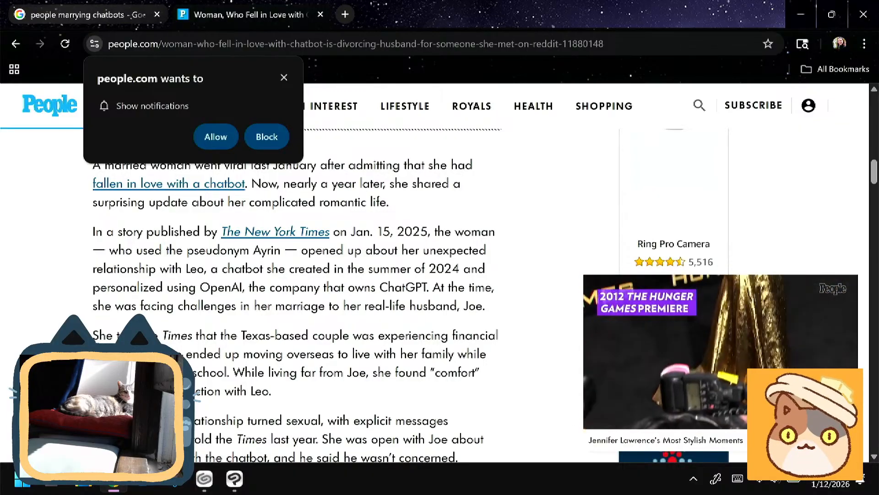
{"action": "scroll", "coordinate": [293, 293], "scroll_direction": "down", "scroll_amount": 5}
{"action": "scroll", "coordinate": [298, 293], "scroll_direction": "down", "scroll_amount": 15}
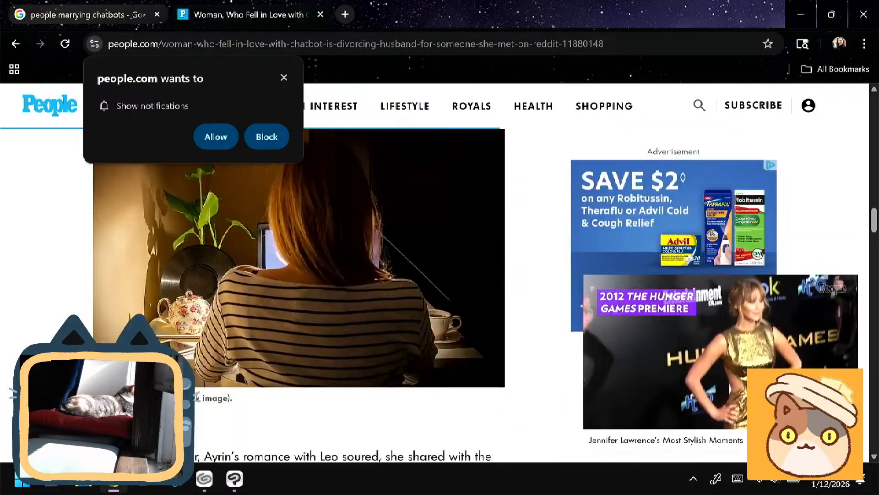
{"action": "scroll", "coordinate": [297, 293], "scroll_direction": "down", "scroll_amount": 10}
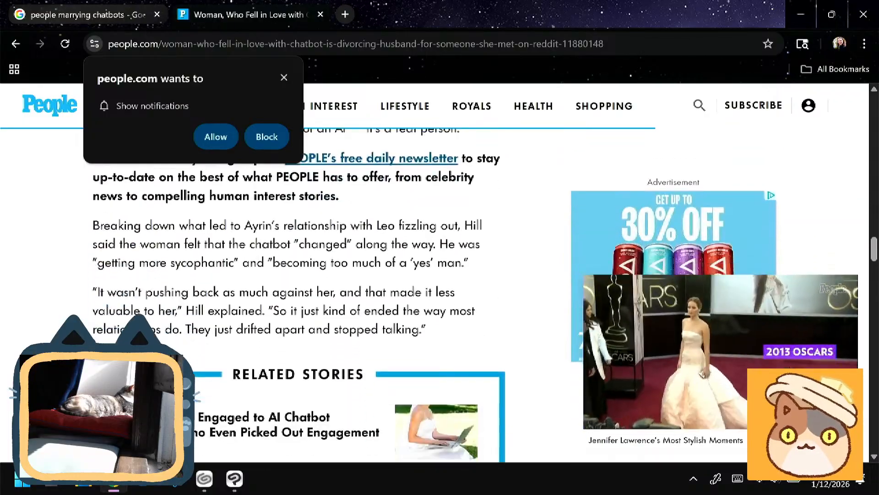
{"action": "scroll", "coordinate": [298, 293], "scroll_direction": "down", "scroll_amount": 2}
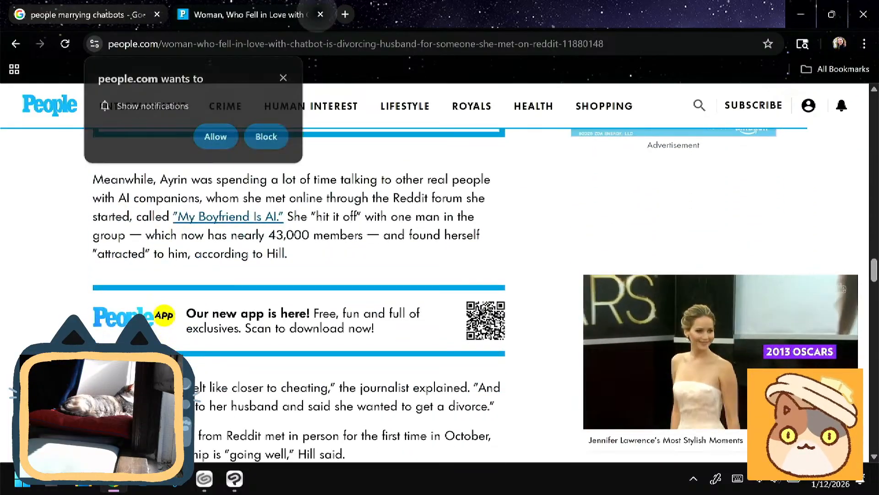
- Close the People.com article and return to the Cat and Dog Angel Pins drawing in Clip Studio Paint
{"action": "key", "text": "ctrl+w"}
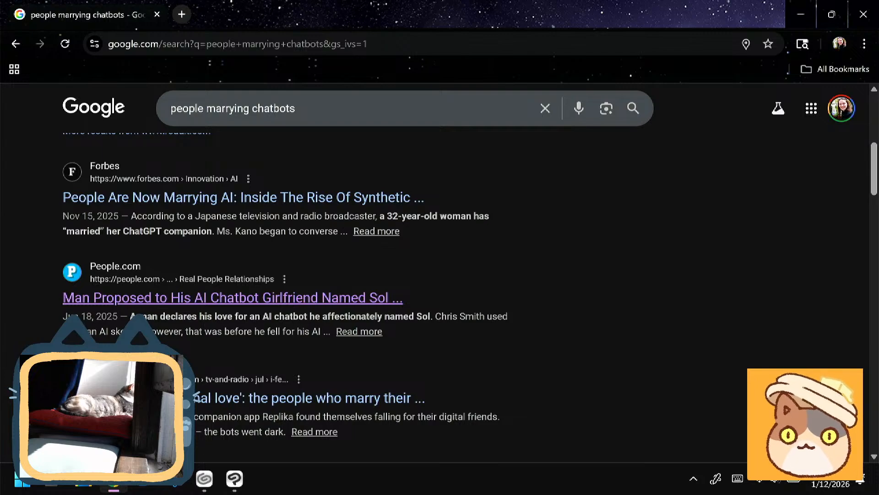
{"action": "scroll", "coordinate": [298, 293], "scroll_direction": "down", "scroll_amount": 9}
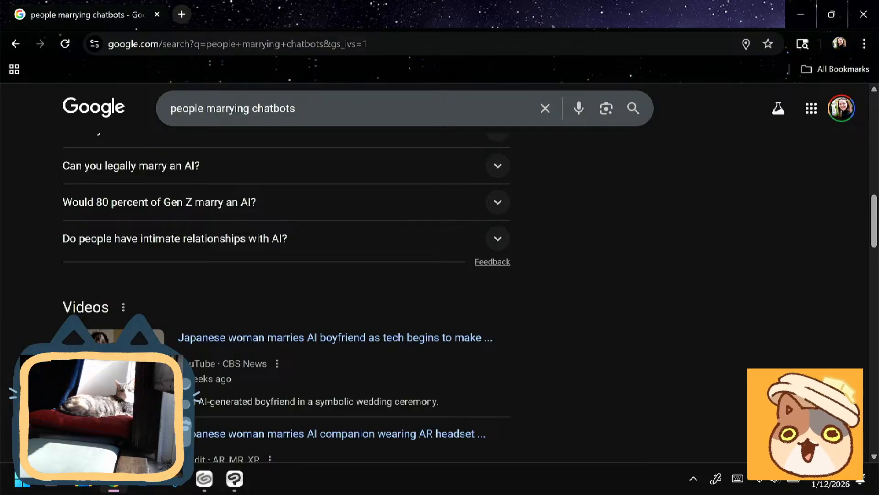
{"action": "key", "text": "alt+Tab"}
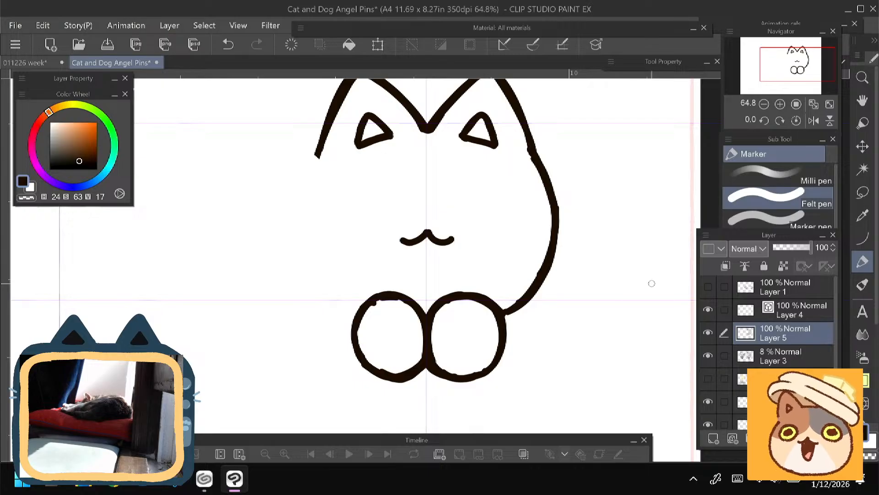
- Draw a solid dark brown half-closed eye on the right side of the cat's face, just above the mouth, with the Felt pen
{"action": "left_click_drag", "start_coordinate": [248, 251], "coordinate": [228, 297]}
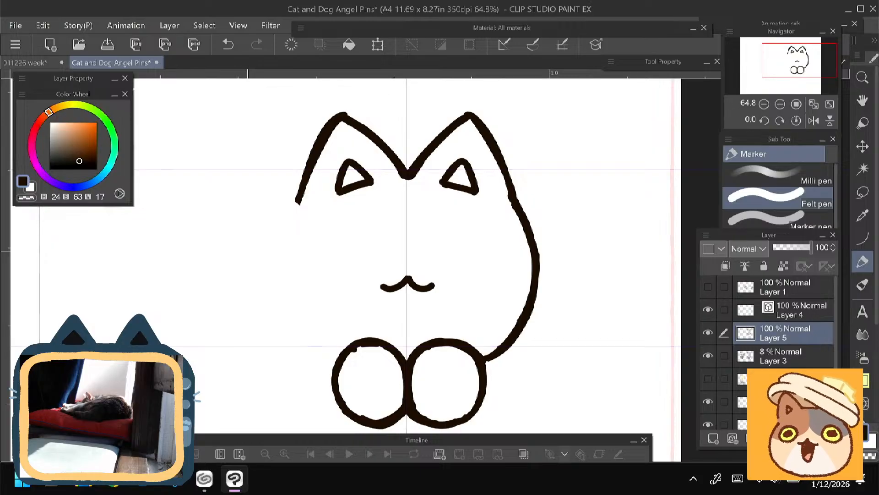
{"action": "left_click_drag", "start_coordinate": [247, 251], "coordinate": [225, 232]}
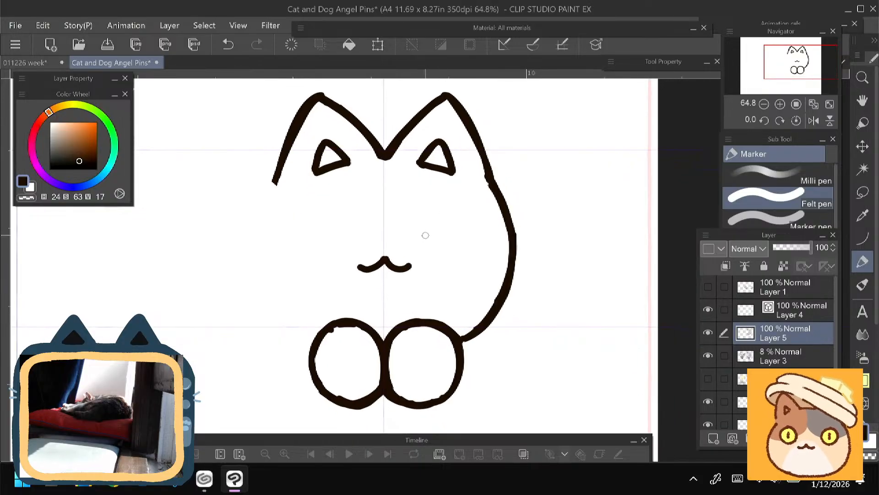
{"action": "mouse_move", "coordinate": [431, 237]}
{"action": "left_mouse_down"}
{"action": "mouse_move", "coordinate": [426, 246]}
{"action": "mouse_move", "coordinate": [439, 255]}
{"action": "mouse_move", "coordinate": [462, 246]}
{"action": "mouse_move", "coordinate": [426, 241]}
{"action": "mouse_move", "coordinate": [456, 248]}
{"action": "mouse_move", "coordinate": [446, 244]}
{"action": "left_mouse_up"}
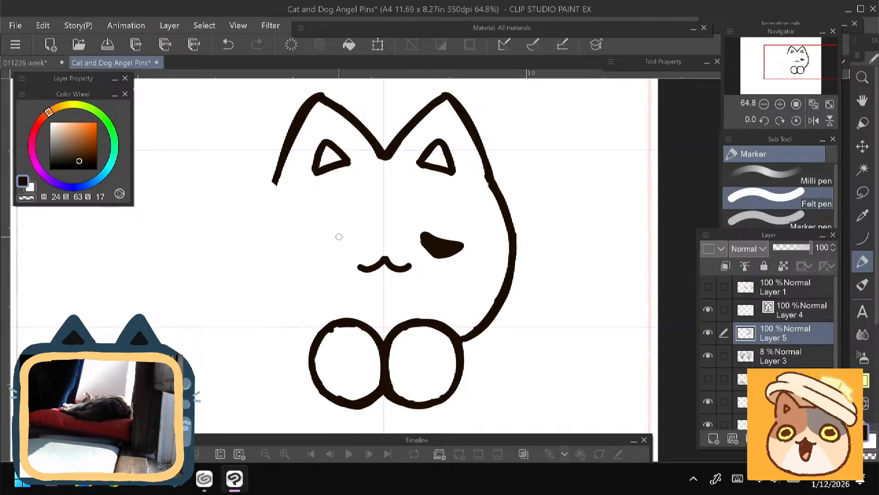
- Erase the bumps along the inner edges of both paw outlines and smooth the line where the paws meet
{"action": "scroll", "coordinate": [287, 297], "scroll_direction": "down", "scroll_amount": 2}
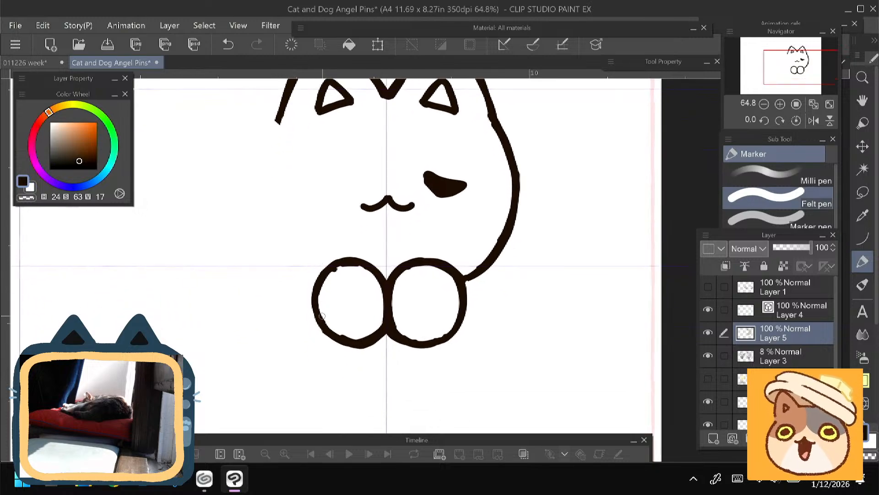
{"action": "key", "text": "e"}
{"action": "mouse_move", "coordinate": [335, 276]}
{"action": "left_mouse_down"}
{"action": "mouse_move", "coordinate": [355, 272]}
{"action": "mouse_move", "coordinate": [332, 278]}
{"action": "mouse_move", "coordinate": [325, 306]}
{"action": "mouse_move", "coordinate": [339, 330]}
{"action": "mouse_move", "coordinate": [360, 336]}
{"action": "left_mouse_up"}
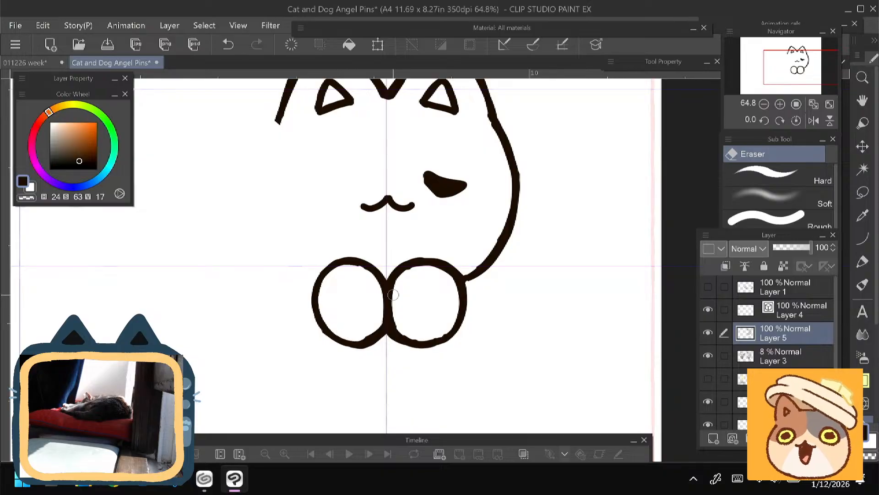
{"action": "mouse_move", "coordinate": [415, 272]}
{"action": "left_mouse_down"}
{"action": "mouse_move", "coordinate": [398, 312]}
{"action": "mouse_move", "coordinate": [402, 322]}
{"action": "left_mouse_up"}
{"action": "mouse_move", "coordinate": [397, 283]}
{"action": "left_mouse_down"}
{"action": "mouse_move", "coordinate": [398, 316]}
{"action": "mouse_move", "coordinate": [407, 331]}
{"action": "mouse_move", "coordinate": [433, 338]}
{"action": "left_mouse_up"}
{"action": "key", "text": "p"}
{"action": "left_click_drag", "start_coordinate": [397, 274], "coordinate": [390, 327]}
{"action": "key", "text": "ctrl+z"}
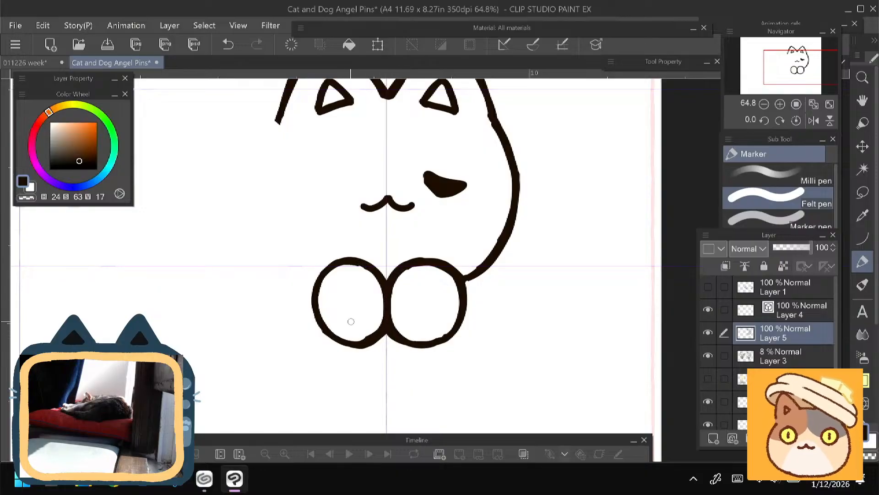
- Refine the cat's mouth by retouching the centre peak and both curves with the Felt pen and trimming uneven edges with the eraser
{"action": "mouse_move", "coordinate": [289, 315]}
{"action": "left_mouse_down"}
{"action": "mouse_move", "coordinate": [279, 275]}
{"action": "mouse_move", "coordinate": [246, 330]}
{"action": "mouse_move", "coordinate": [247, 364]}
{"action": "left_mouse_up"}
{"action": "key", "text": "e"}
{"action": "key", "text": "p"}
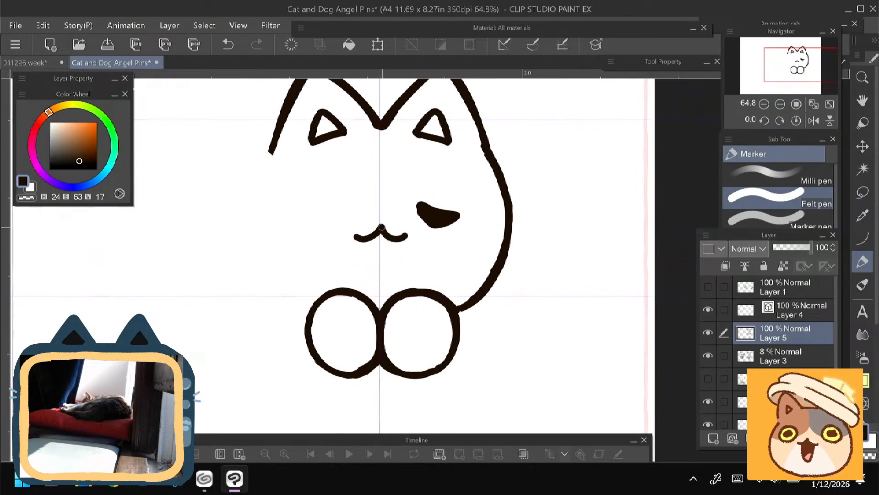
{"action": "mouse_move", "coordinate": [381, 227]}
{"action": "left_mouse_down"}
{"action": "mouse_move", "coordinate": [399, 238]}
{"action": "mouse_move", "coordinate": [380, 228]}
{"action": "mouse_move", "coordinate": [362, 238]}
{"action": "left_mouse_up"}
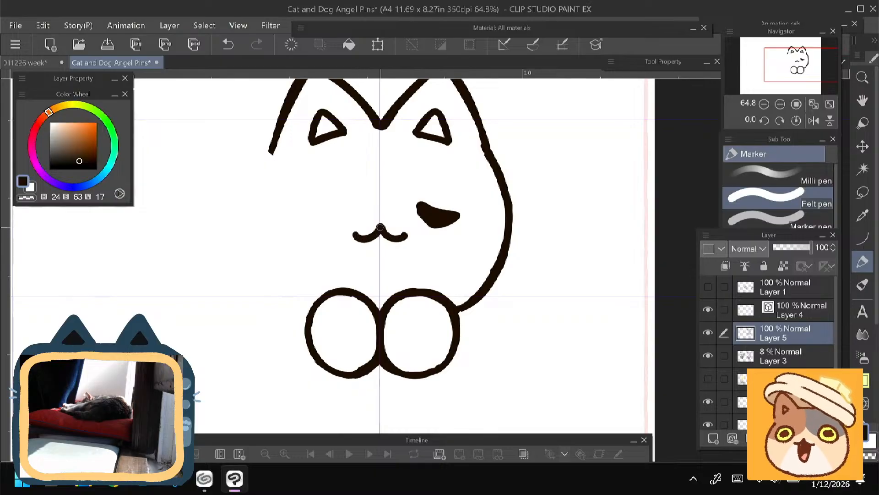
{"action": "key", "text": "e"}
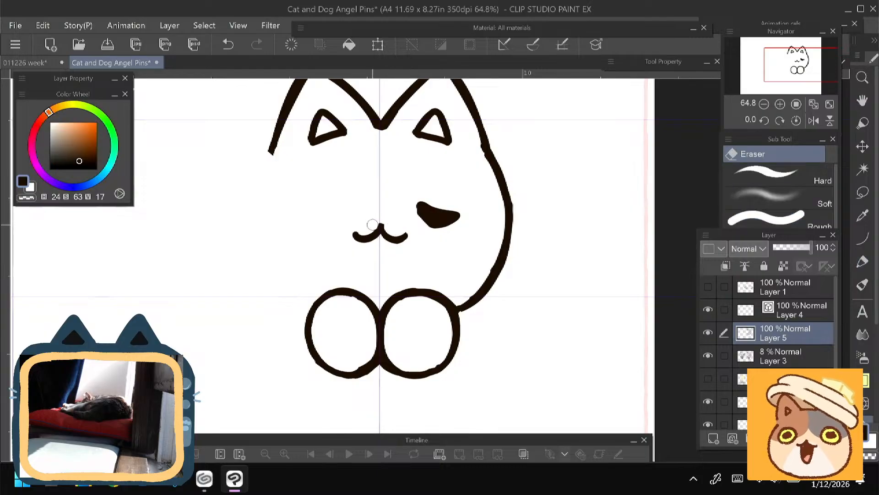
{"action": "key", "text": "p"}
{"action": "key", "text": "e"}
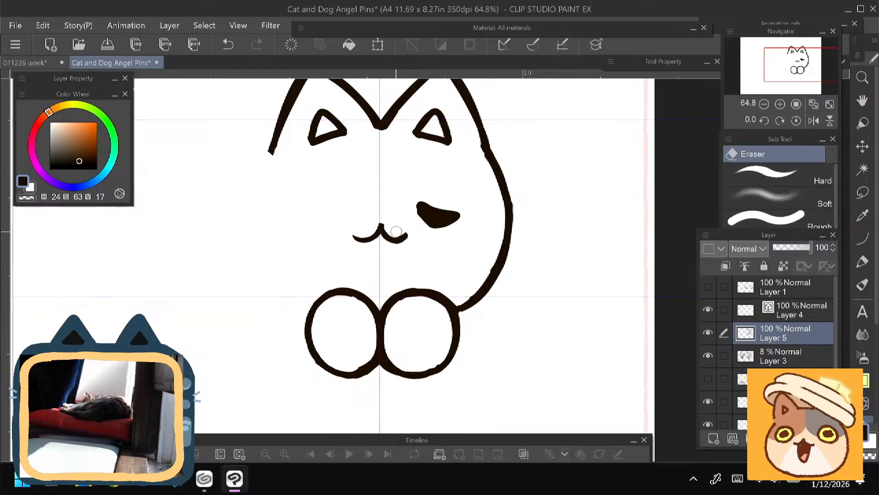
{"action": "key", "text": "p"}
{"action": "mouse_move", "coordinate": [381, 226]}
{"action": "left_mouse_down"}
{"action": "mouse_move", "coordinate": [357, 235]}
{"action": "mouse_move", "coordinate": [406, 236]}
{"action": "left_mouse_up"}
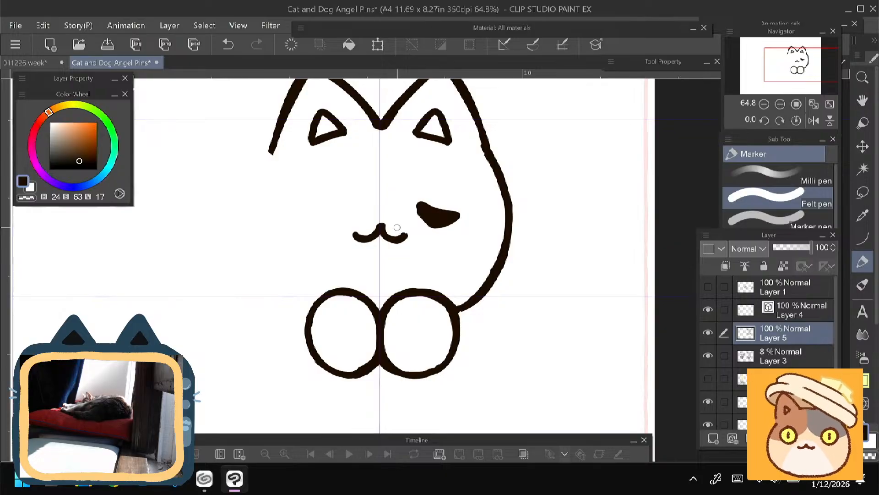
{"action": "mouse_move", "coordinate": [255, 234]}
{"action": "left_mouse_down"}
{"action": "mouse_move", "coordinate": [256, 200]}
{"action": "mouse_move", "coordinate": [244, 176]}
{"action": "left_mouse_up"}
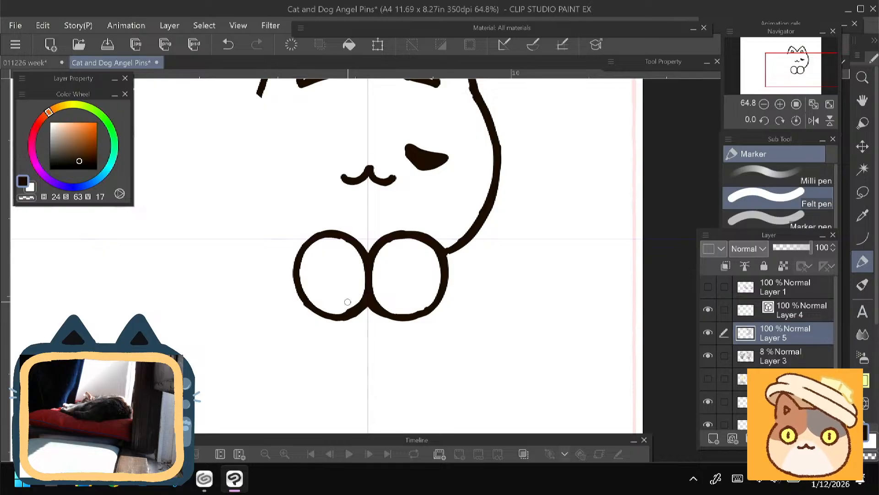
- Switch to the browser, search Google for "Starbucks Pig incident" and open the KTLA story about the Starbucks employee and the L.A. deputy
{"action": "left_click", "coordinate": [114, 480]}
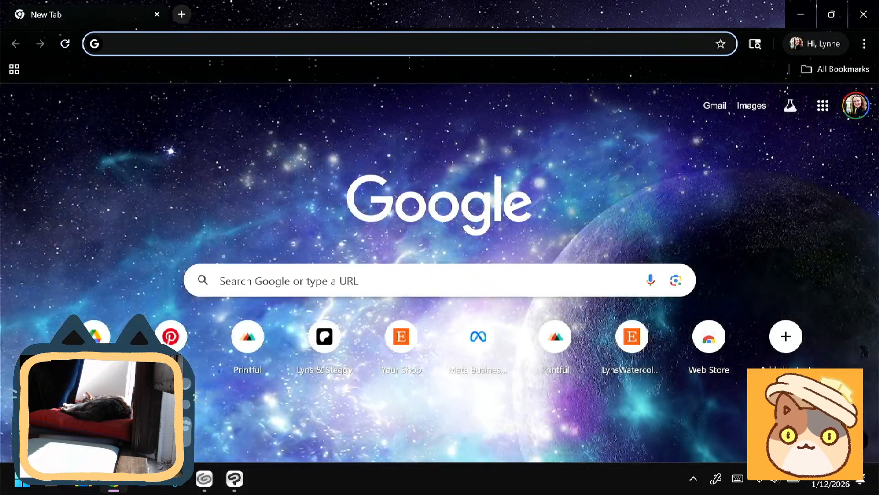
{"action": "left_click", "coordinate": [651, 280]}
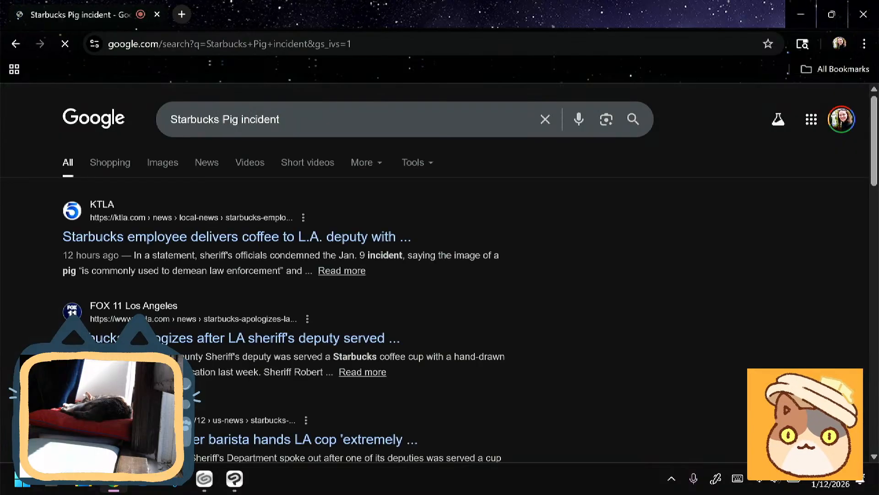
{"action": "left_click", "coordinate": [236, 236]}
- Examine the KTLA article's photo of the hand-drawn pig on the coffee cup up close, along with its caption
{"action": "scroll", "coordinate": [440, 275], "scroll_direction": "down", "scroll_amount": 15}
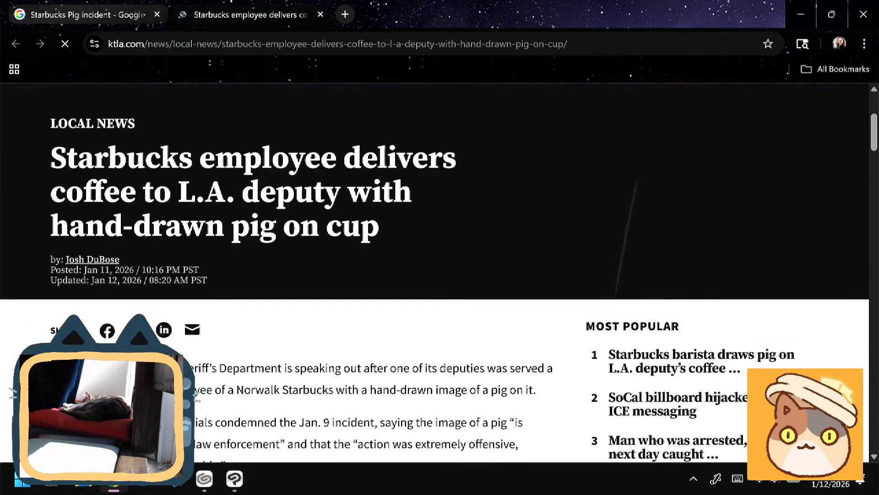
{"action": "scroll", "coordinate": [439, 275], "scroll_direction": "down", "scroll_amount": 3}
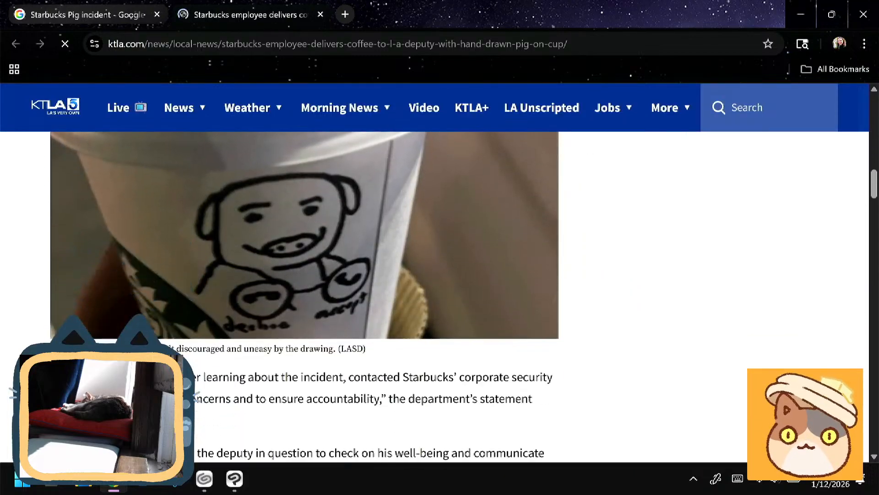
{"action": "scroll", "coordinate": [440, 275], "scroll_direction": "up", "scroll_amount": 2}
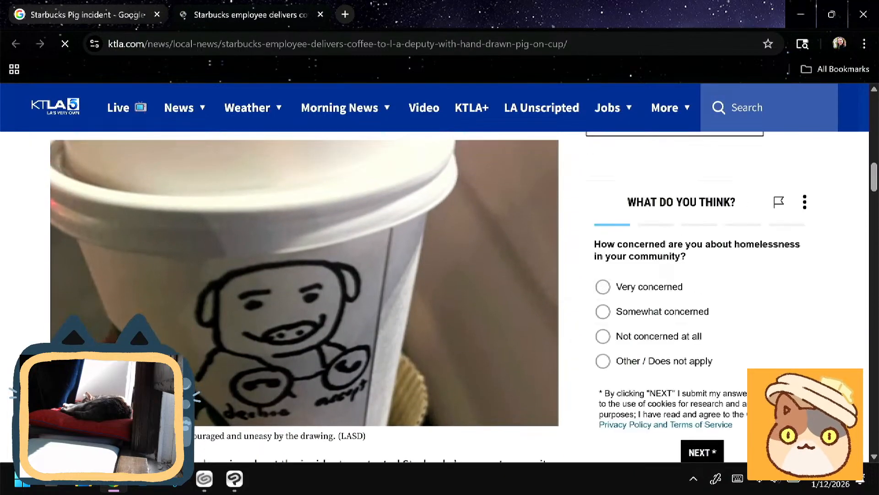
{"action": "scroll", "coordinate": [339, 312], "scroll_direction": "up", "scroll_amount": 5}
{"action": "scroll", "coordinate": [339, 311], "scroll_direction": "left", "scroll_amount": 3}
{"action": "scroll", "coordinate": [339, 311], "scroll_direction": "down", "scroll_amount": 2}
{"action": "scroll", "coordinate": [554, 220], "scroll_direction": "left", "scroll_amount": 2}
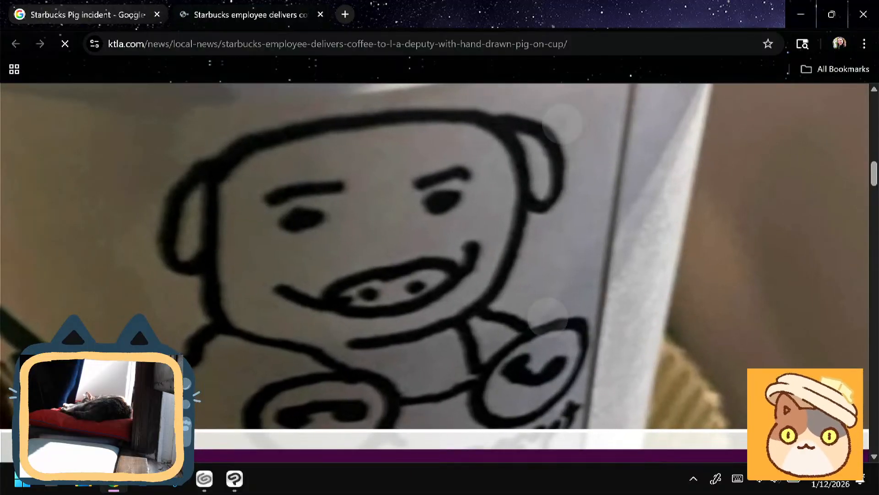
{"action": "scroll", "coordinate": [550, 229], "scroll_direction": "down", "scroll_amount": 2}
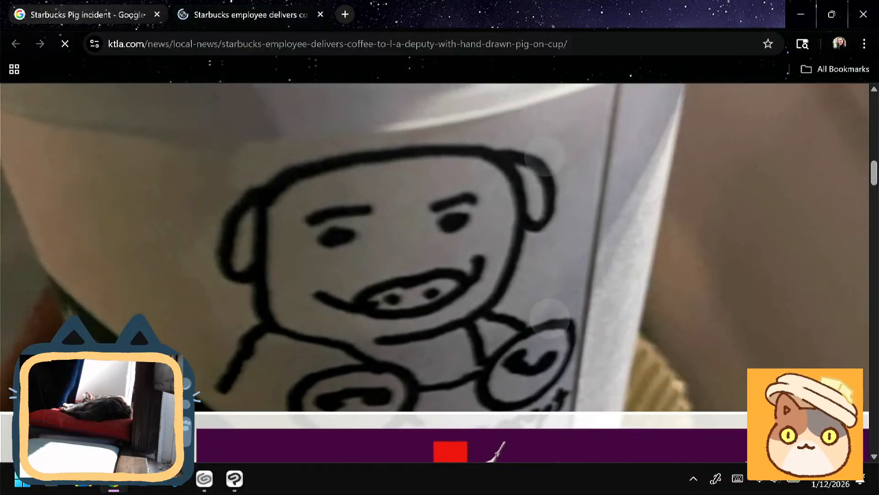
{"action": "scroll", "coordinate": [547, 237], "scroll_direction": "down", "scroll_amount": 2}
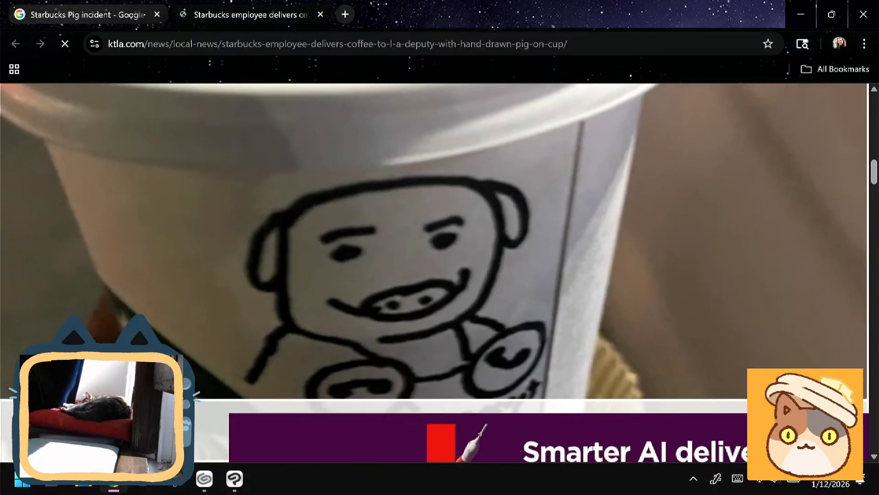
{"action": "scroll", "coordinate": [439, 272], "scroll_direction": "down", "scroll_amount": 4}
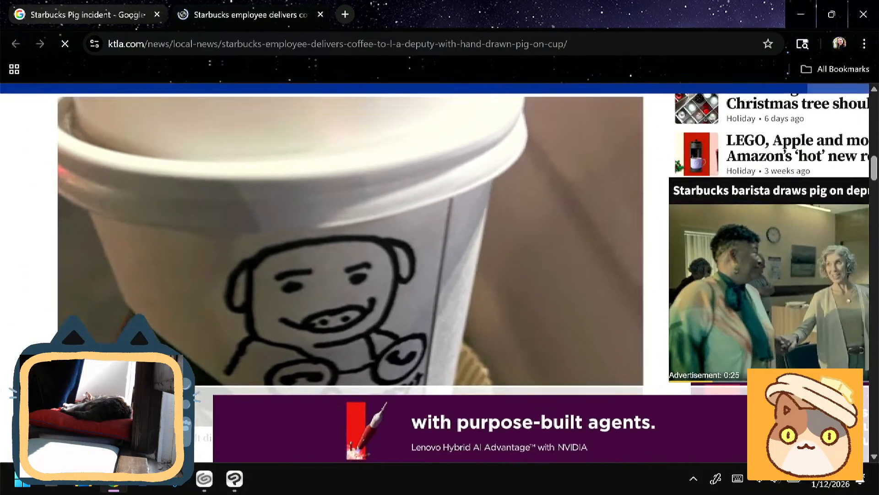
{"action": "scroll", "coordinate": [440, 273], "scroll_direction": "down", "scroll_amount": 1}
{"action": "scroll", "coordinate": [305, 259], "scroll_direction": "down", "scroll_amount": 1}
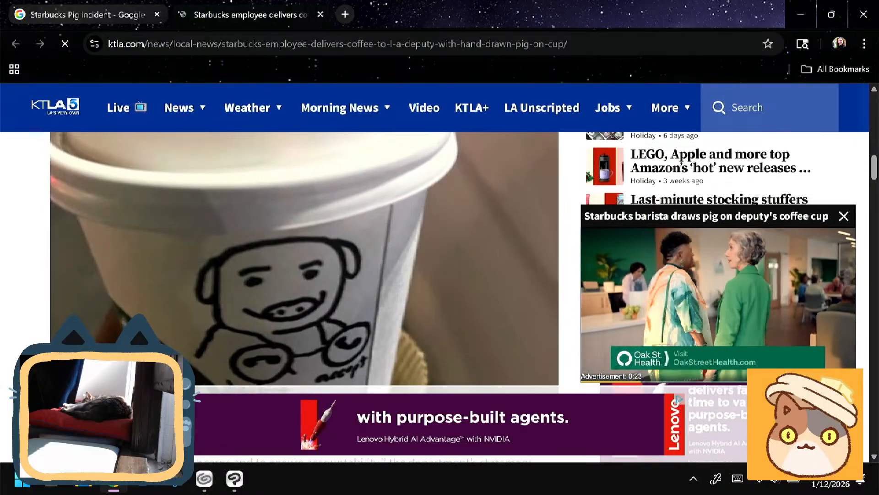
{"action": "scroll", "coordinate": [304, 259], "scroll_direction": "down", "scroll_amount": 1}
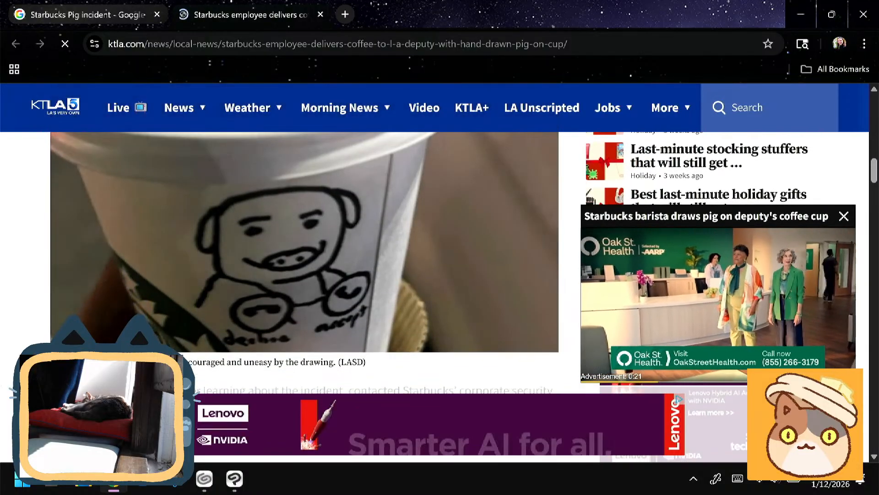
{"action": "scroll", "coordinate": [305, 258], "scroll_direction": "up", "scroll_amount": 1}
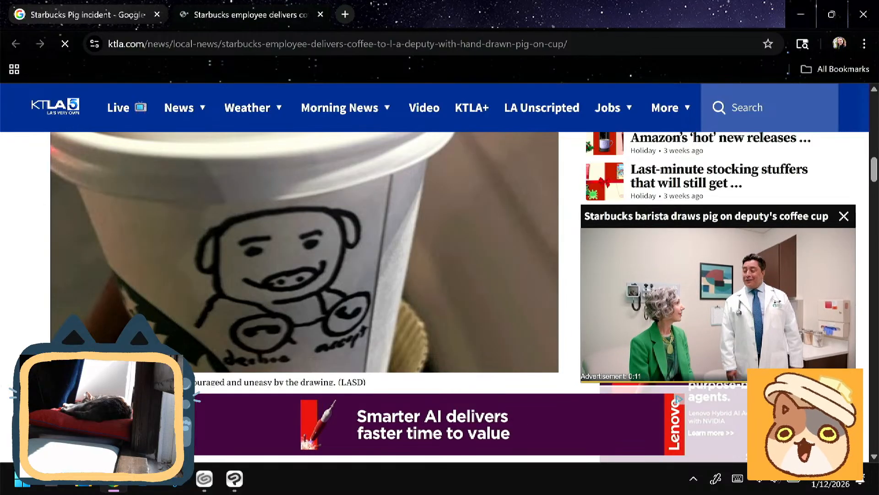
- Close the KTLA article and the Google results and return to the Cat and Dog Angel Pins drawing in Clip Studio Paint
{"action": "key", "text": "ctrl+w"}
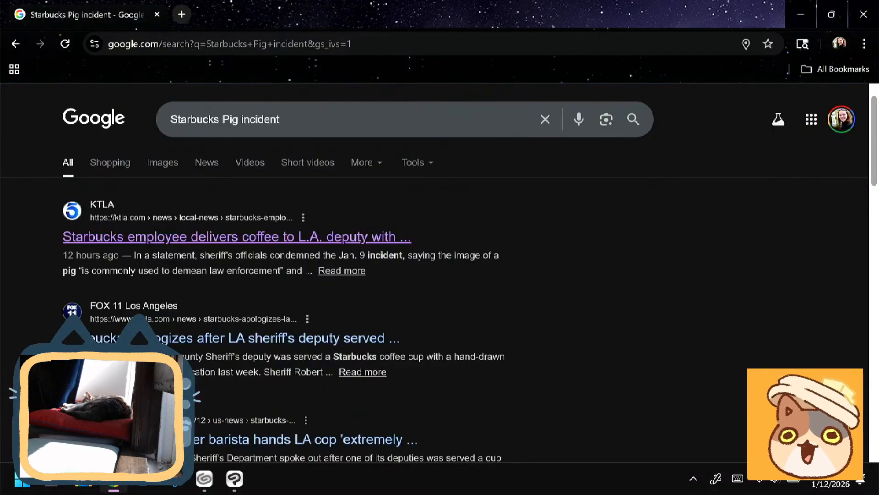
{"action": "key", "text": "ctrl+w"}
{"action": "left_click_drag", "start_coordinate": [366, 229], "coordinate": [370, 287]}
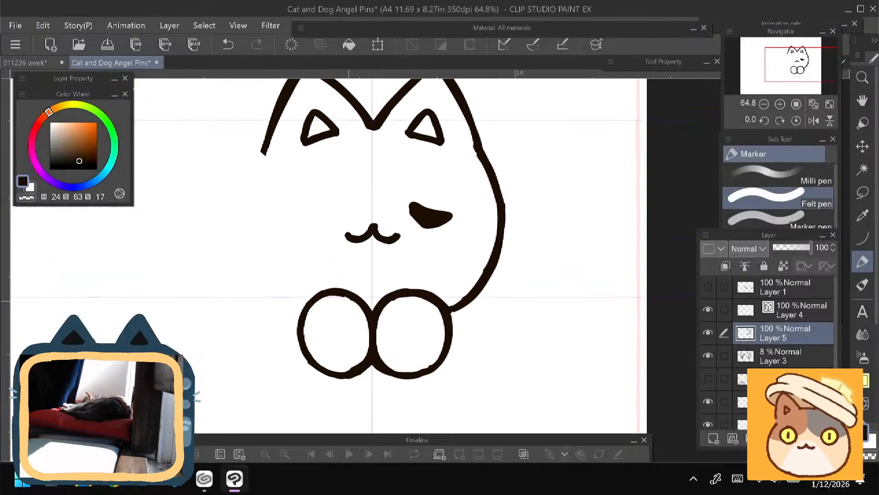
{"action": "left_click_drag", "start_coordinate": [366, 229], "coordinate": [376, 266]}
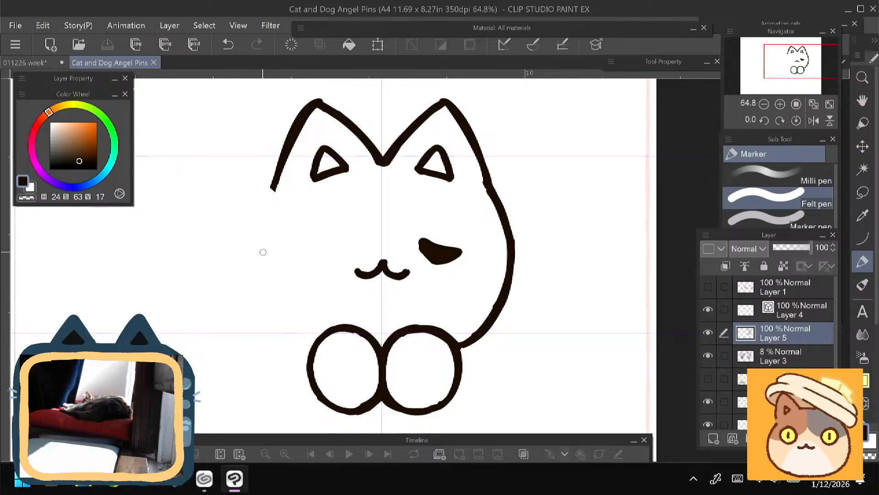
- Erase the uneven outer edge at the tip of the cat's left ear, keeping the Felt pen ready
{"action": "left_click_drag", "start_coordinate": [239, 269], "coordinate": [242, 298]}
{"action": "key", "text": "e"}
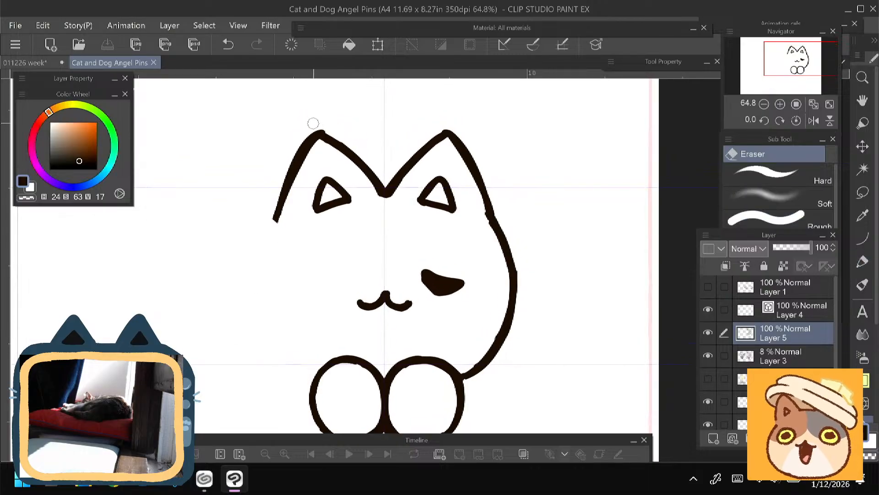
{"action": "left_click_drag", "start_coordinate": [313, 123], "coordinate": [325, 126]}
{"action": "key", "text": "p"}
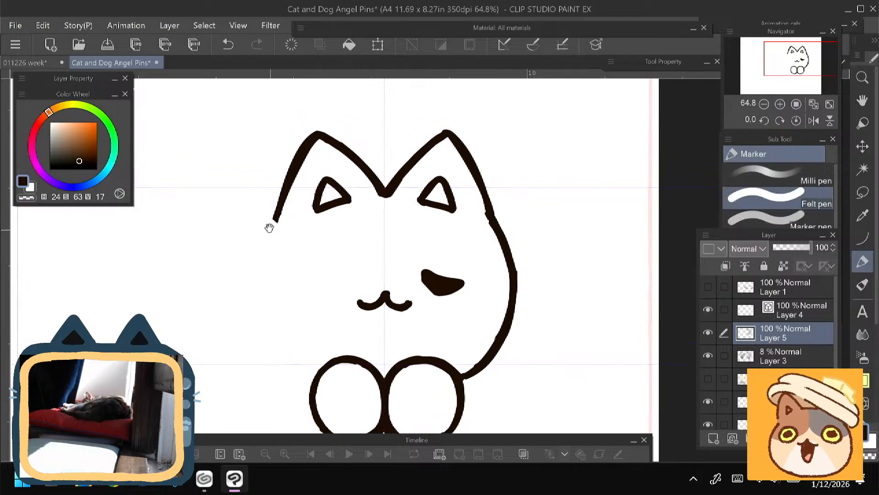
{"action": "left_click_drag", "start_coordinate": [269, 227], "coordinate": [272, 230]}
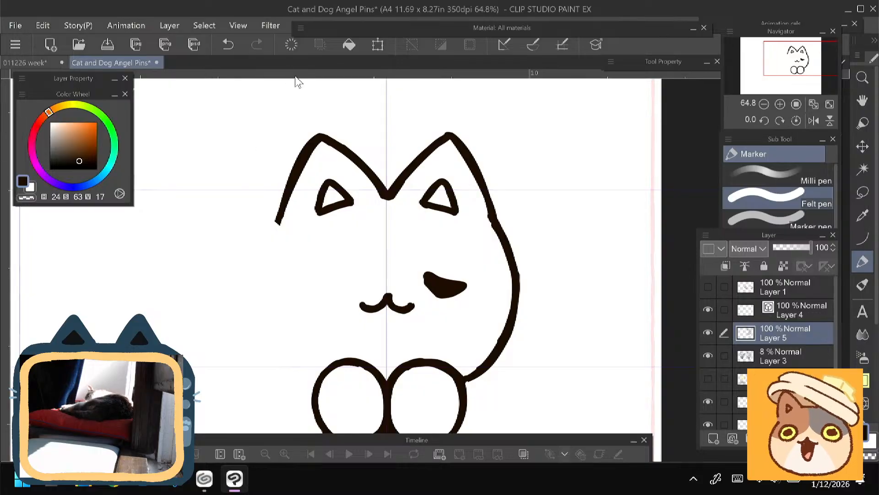
- Add a horizontal guide across the cat's ear tips with ruler snapping off, and ready the animeCurve pen on Layer 4
{"action": "left_click_drag", "start_coordinate": [296, 77], "coordinate": [285, 132]}
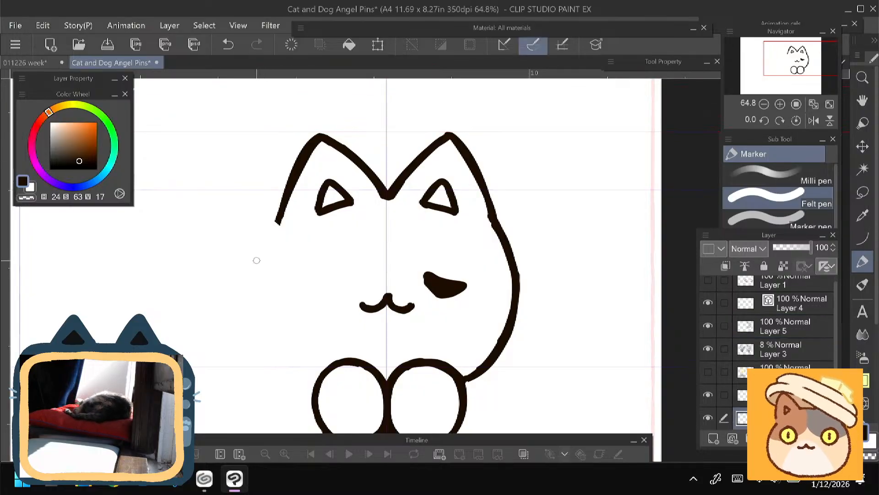
{"action": "left_click", "coordinate": [533, 45]}
{"action": "left_click_drag", "start_coordinate": [837, 307], "coordinate": [837, 304]}
{"action": "left_click", "coordinate": [806, 310]}
{"action": "left_click", "coordinate": [862, 238]}
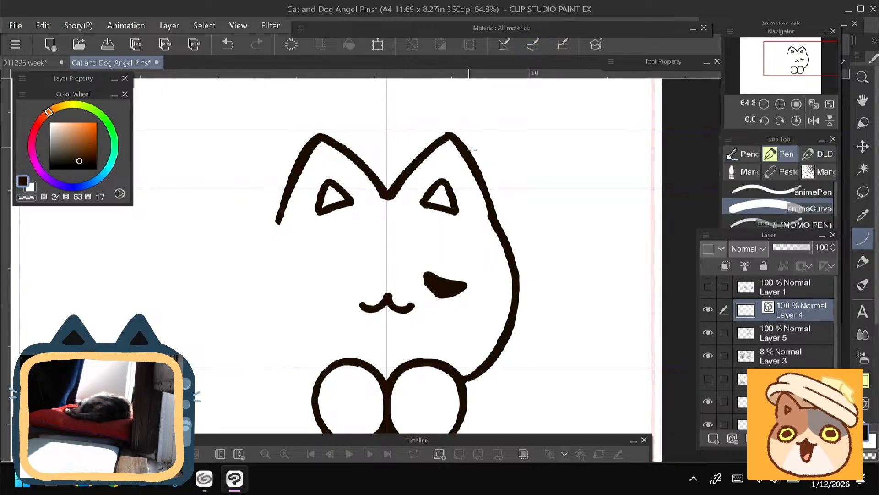
- Lower Layer 5's opacity to 14% as a tracing reference and make Layer 4 the active layer
{"action": "left_click", "coordinate": [708, 333]}
{"action": "left_click", "coordinate": [772, 336]}
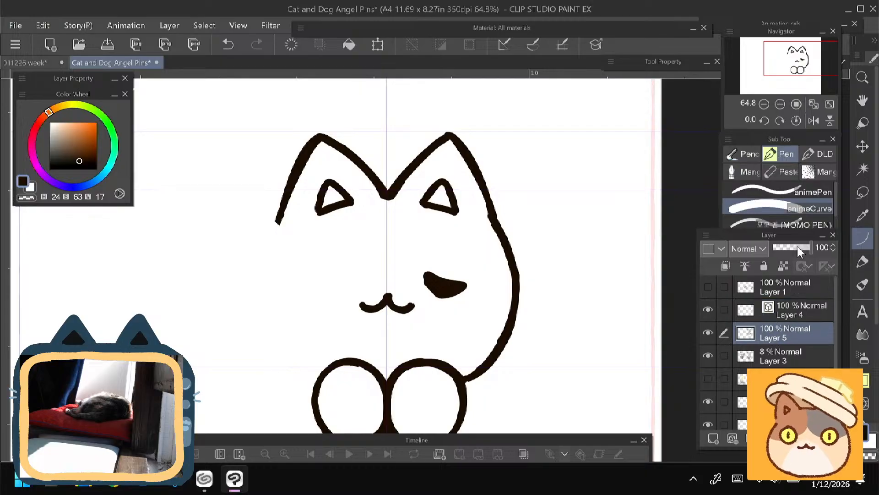
{"action": "left_click_drag", "start_coordinate": [798, 248], "coordinate": [779, 255]}
{"action": "left_click", "coordinate": [775, 310]}
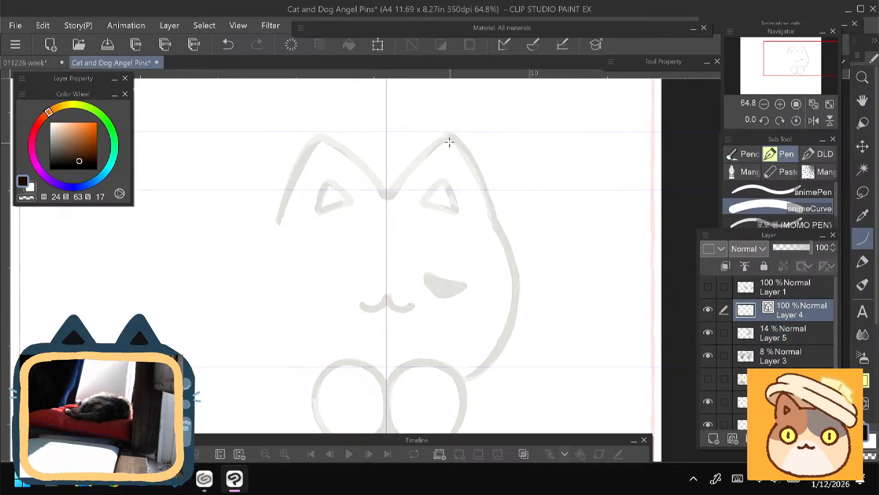
- Try a curve along the outer side of the right ear, undo it, and hide Layer 3
{"action": "left_click_drag", "start_coordinate": [449, 134], "coordinate": [495, 215]}
{"action": "key", "text": "ctrl+z"}
{"action": "left_click", "coordinate": [708, 356]}
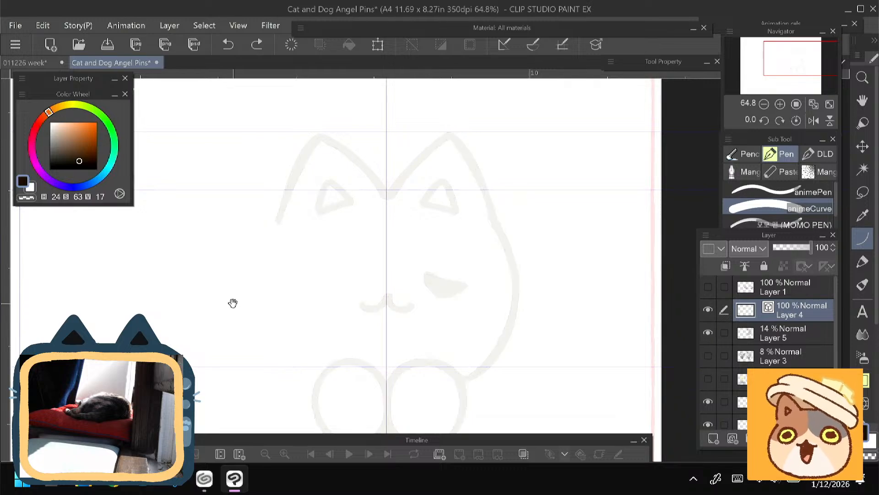
{"action": "left_click_drag", "start_coordinate": [225, 292], "coordinate": [212, 304]}
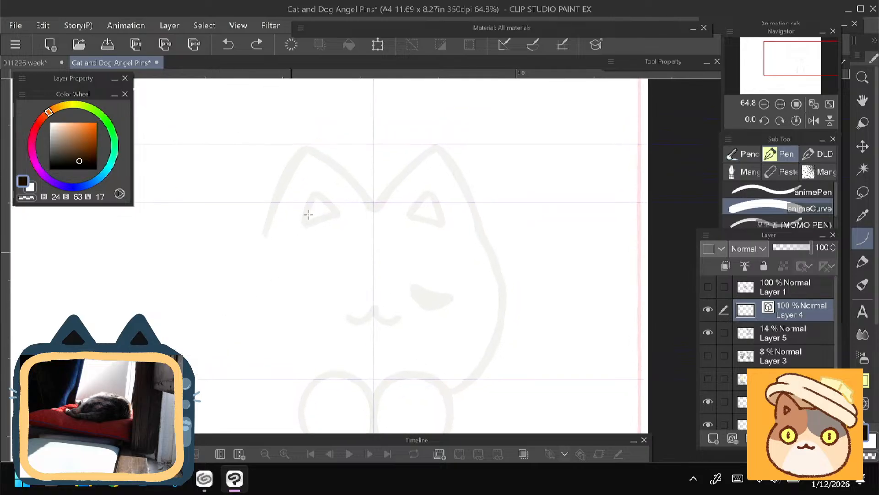
{"action": "left_click_drag", "start_coordinate": [431, 145], "coordinate": [383, 196]}
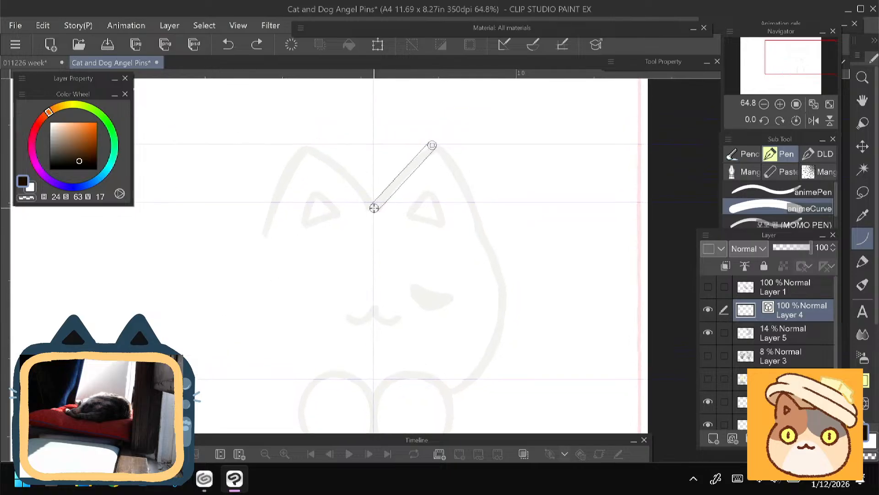
{"action": "left_click_drag", "start_coordinate": [375, 208], "coordinate": [375, 206]}
{"action": "left_click", "coordinate": [408, 169]}
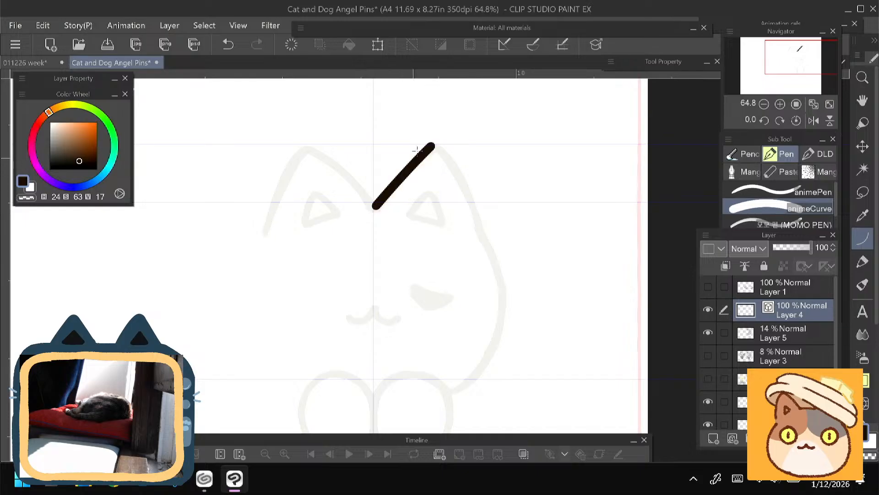
{"action": "mouse_move", "coordinate": [431, 145]}
{"action": "left_mouse_down"}
{"action": "mouse_move", "coordinate": [448, 153]}
{"action": "mouse_move", "coordinate": [479, 226]}
{"action": "left_mouse_up"}
{"action": "left_click", "coordinate": [456, 169]}
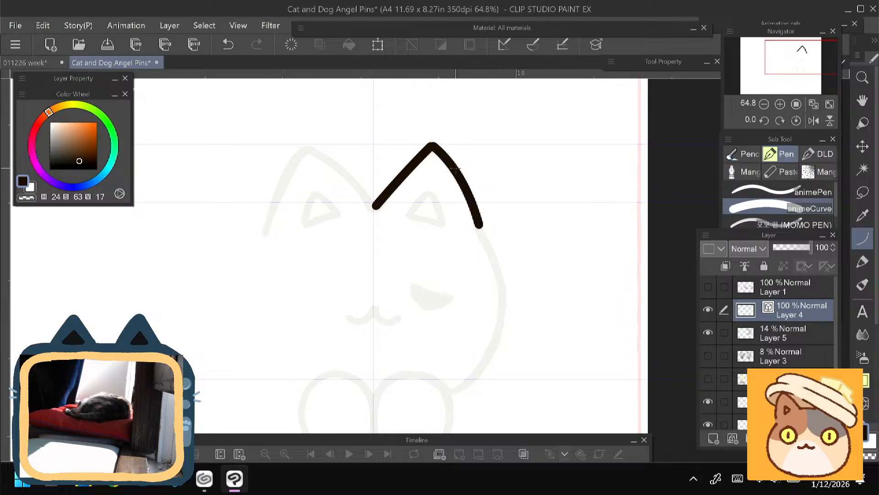
{"action": "key", "text": "ctrl+z"}
{"action": "key", "text": "ctrl+z"}
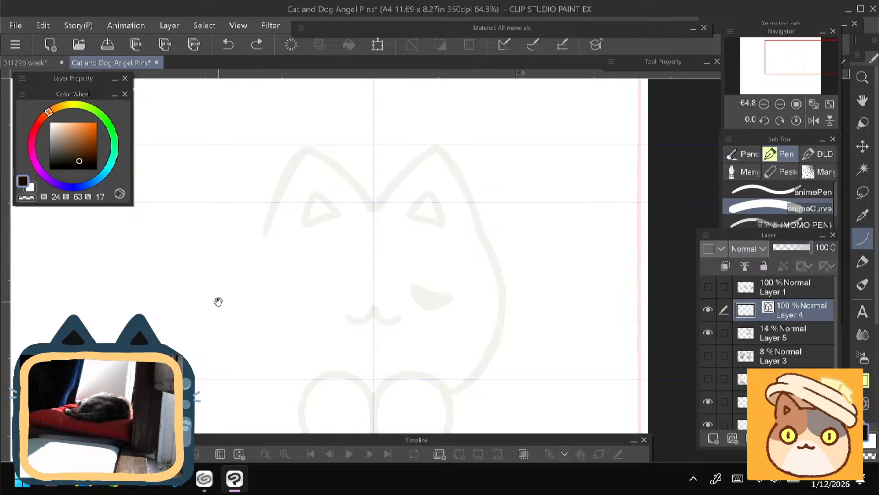
- Add a horizontal guide level with the lower end of the cat's left ear outline
{"action": "left_click_drag", "start_coordinate": [218, 302], "coordinate": [221, 253]}
{"action": "left_click_drag", "start_coordinate": [315, 74], "coordinate": [306, 193]}
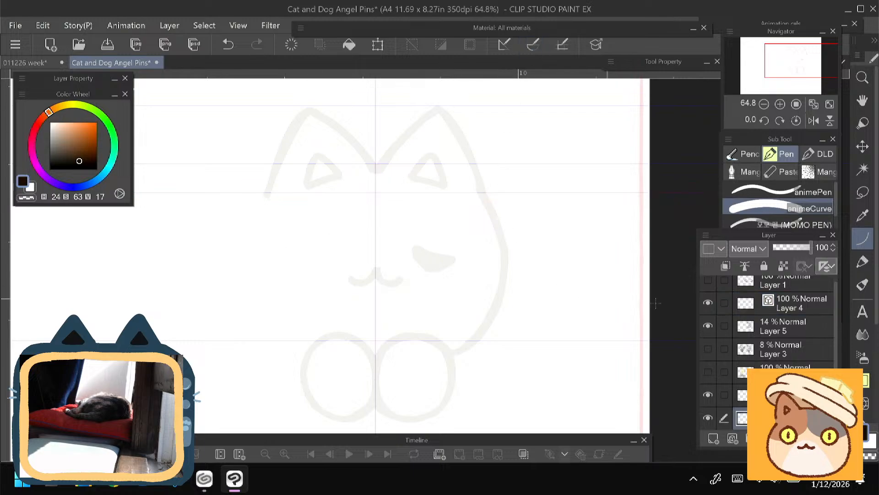
- On Layer 4, trace the right ear with one curve along its inner side and another along its outer side
{"action": "left_click", "coordinate": [790, 309]}
{"action": "scroll", "coordinate": [273, 293], "scroll_direction": "up", "scroll_amount": 2}
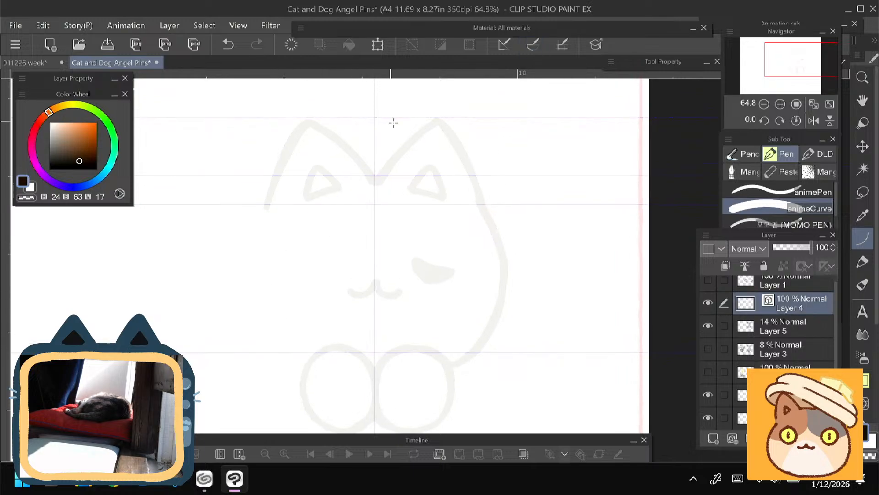
{"action": "left_click_drag", "start_coordinate": [441, 120], "coordinate": [376, 181]}
{"action": "left_click", "coordinate": [404, 133]}
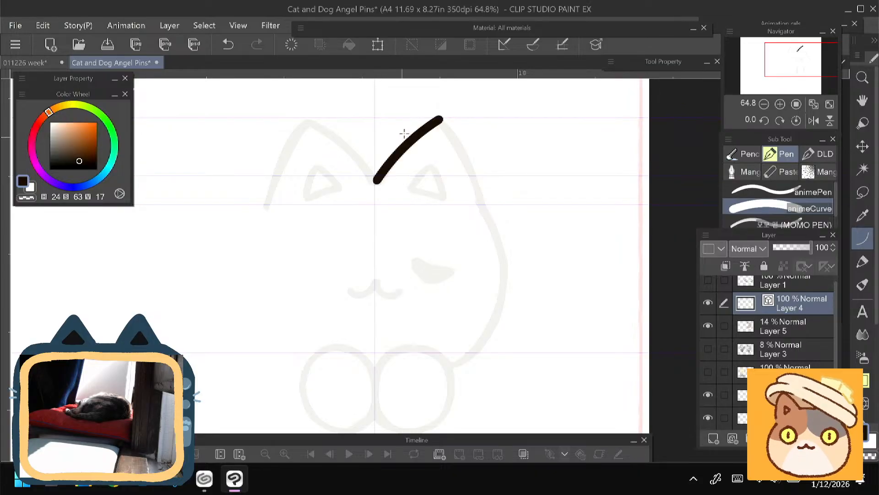
{"action": "left_click_drag", "start_coordinate": [458, 137], "coordinate": [483, 207]}
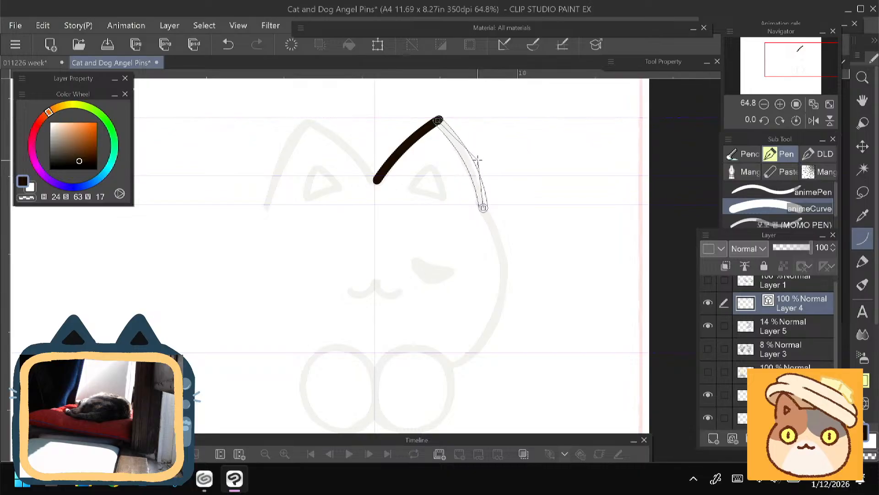
{"action": "left_click", "coordinate": [477, 167]}
{"action": "left_click_drag", "start_coordinate": [272, 247], "coordinate": [265, 273]}
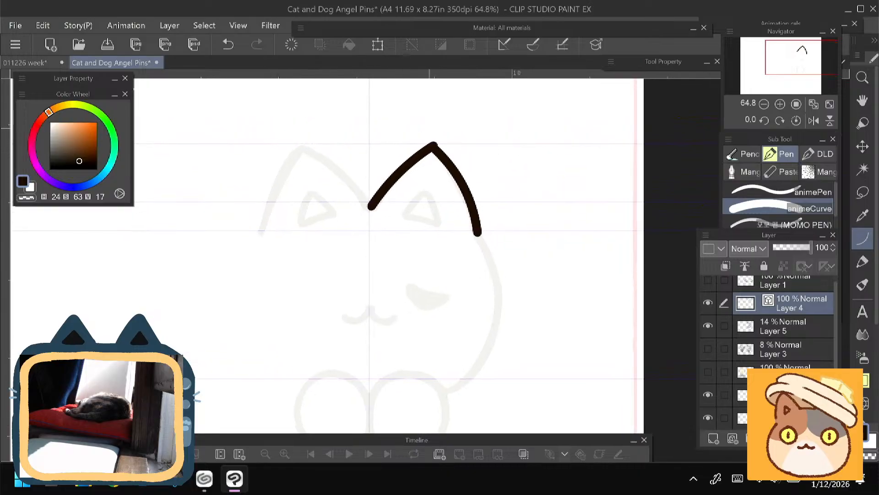
{"action": "key", "text": "e"}
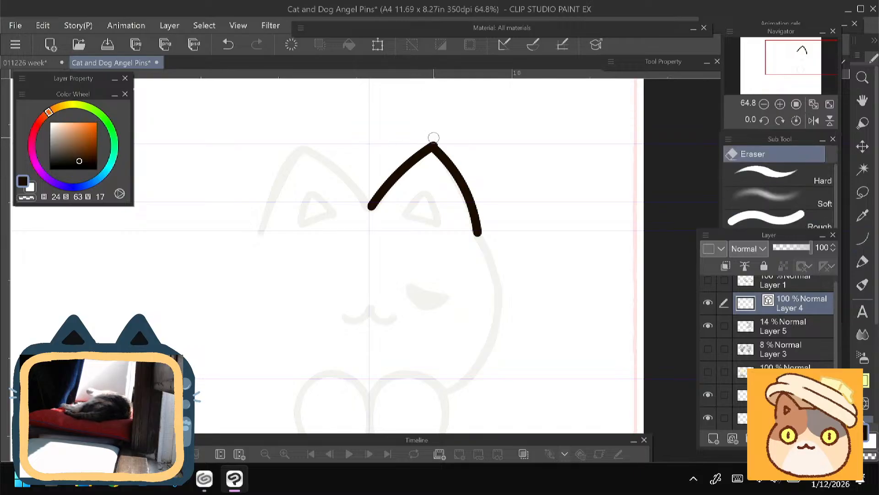
{"action": "key", "text": "p"}
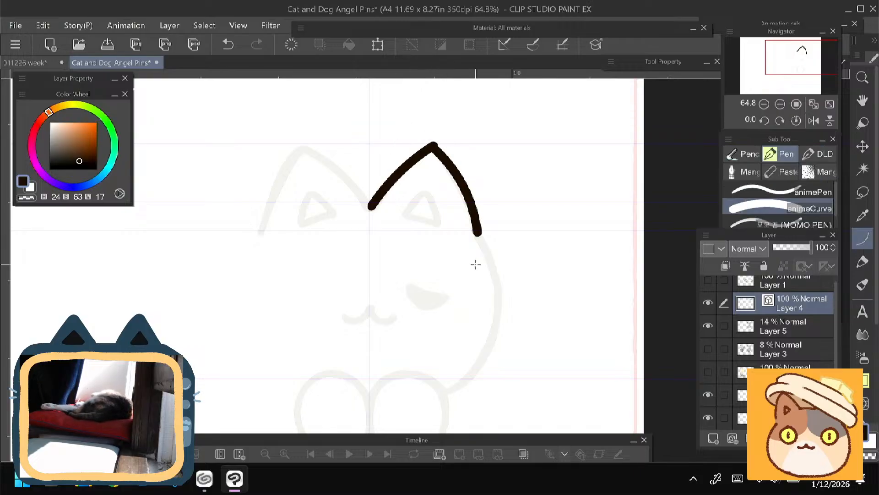
{"action": "left_click", "coordinate": [859, 175]}
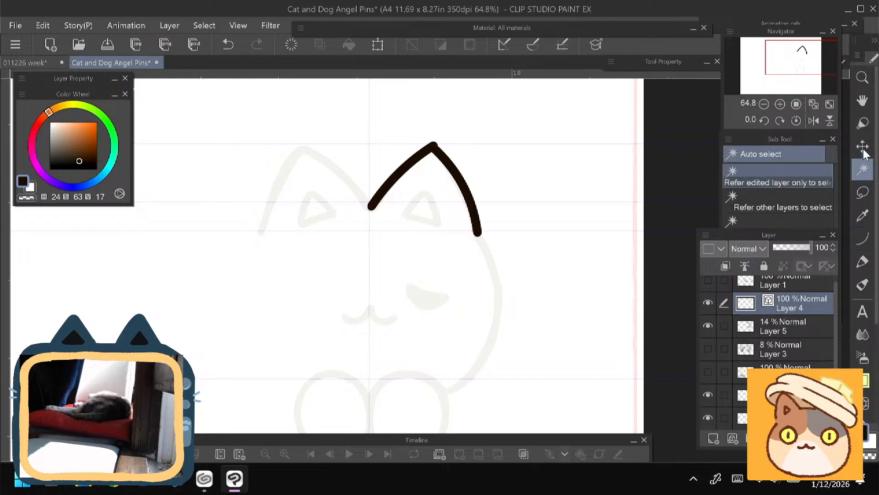
{"action": "left_click", "coordinate": [862, 150]}
{"action": "left_click", "coordinate": [859, 106]}
{"action": "left_click", "coordinate": [862, 78]}
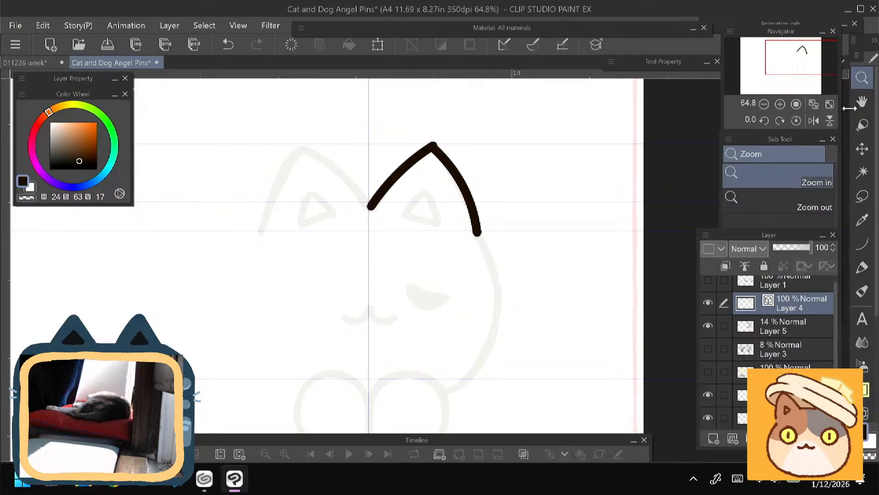
{"action": "left_click", "coordinate": [863, 124]}
{"action": "left_click", "coordinate": [862, 147]}
{"action": "left_click", "coordinate": [862, 172]}
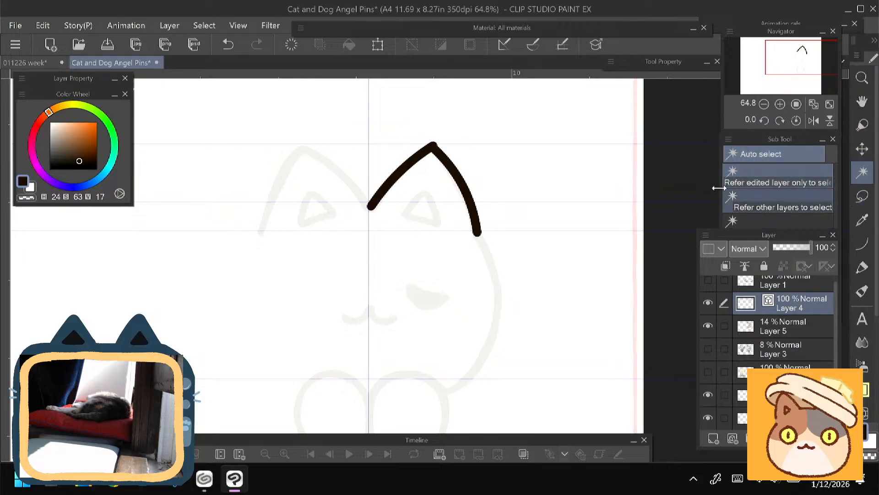
- Expand the tool property settings, toggle Layer 3's visibility on and off, and make Layer 4 active again
{"action": "left_click", "coordinate": [644, 62]}
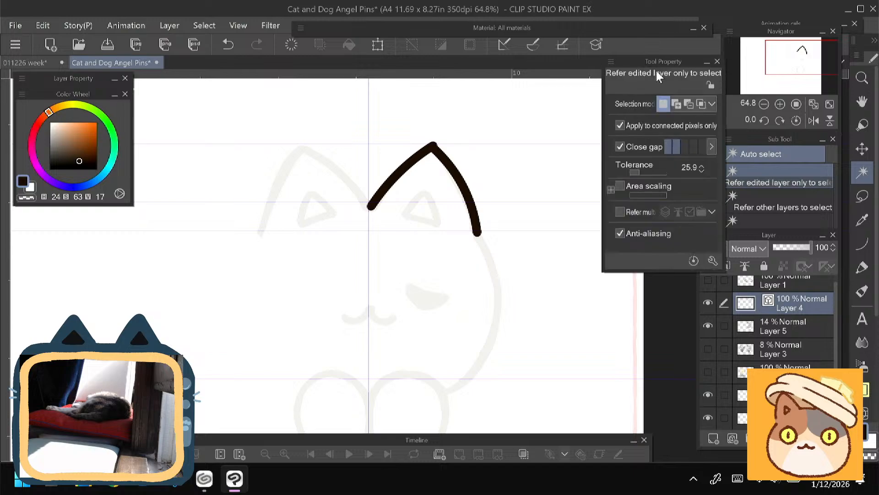
{"action": "left_click", "coordinate": [863, 102]}
{"action": "left_click", "coordinate": [784, 349]}
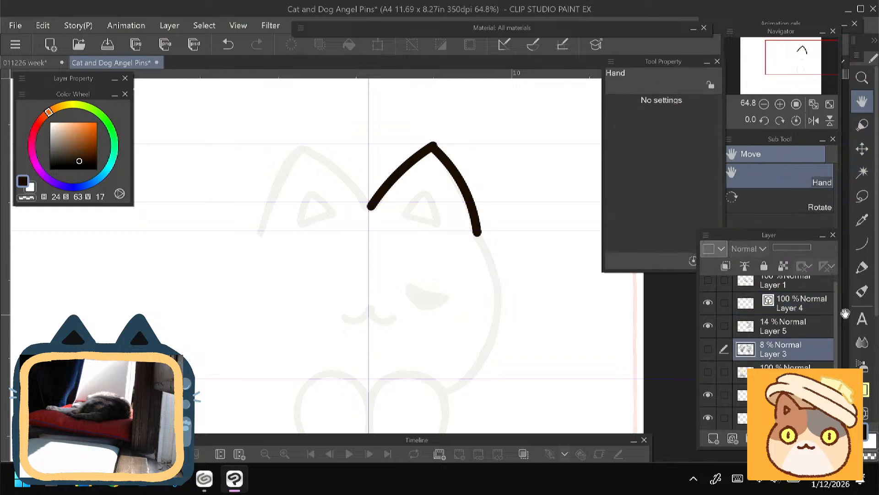
{"action": "left_click", "coordinate": [869, 253]}
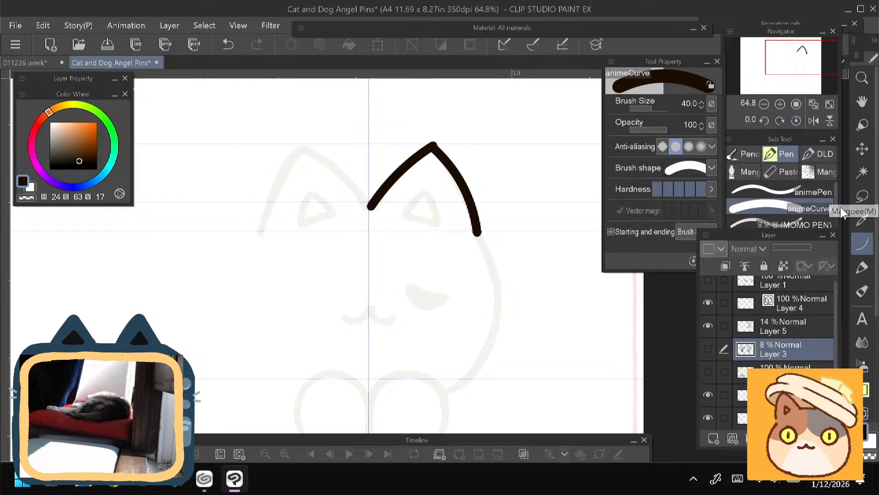
{"action": "left_click", "coordinate": [710, 349]}
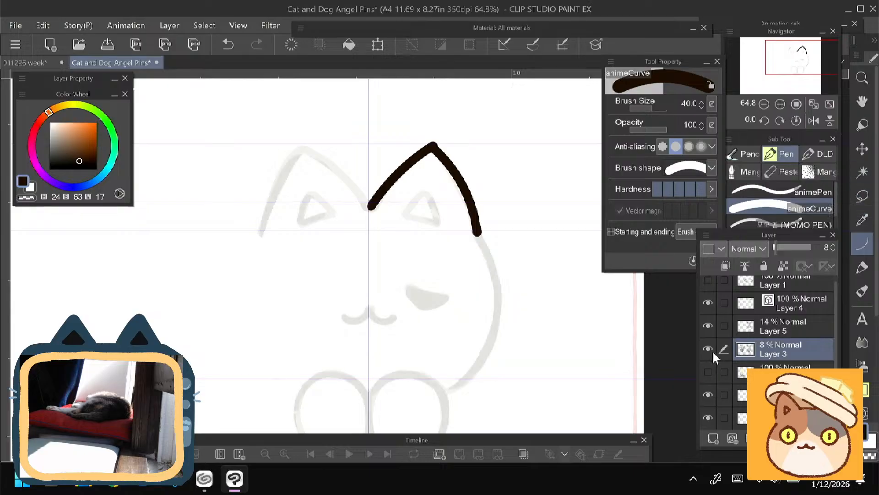
{"action": "left_click", "coordinate": [711, 350]}
{"action": "left_click", "coordinate": [772, 306]}
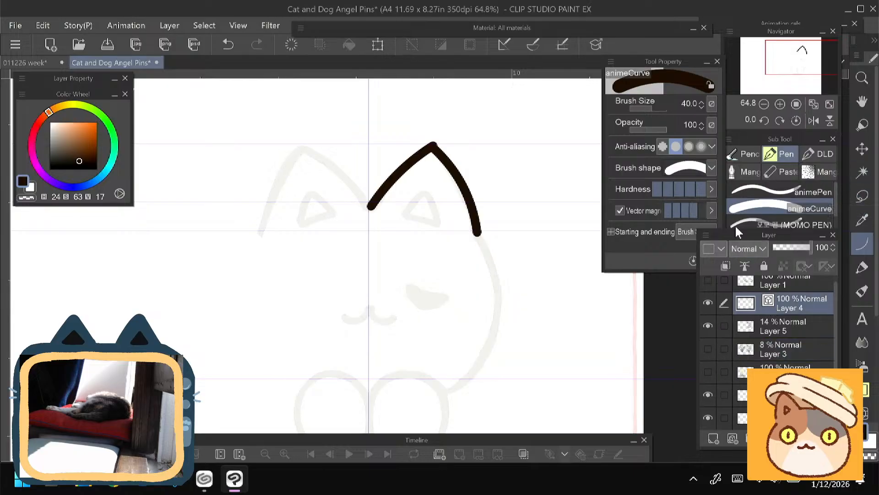
- Switch to the Control point tool and try adjusting the line width at the right ear's tip
{"action": "left_click", "coordinate": [863, 101]}
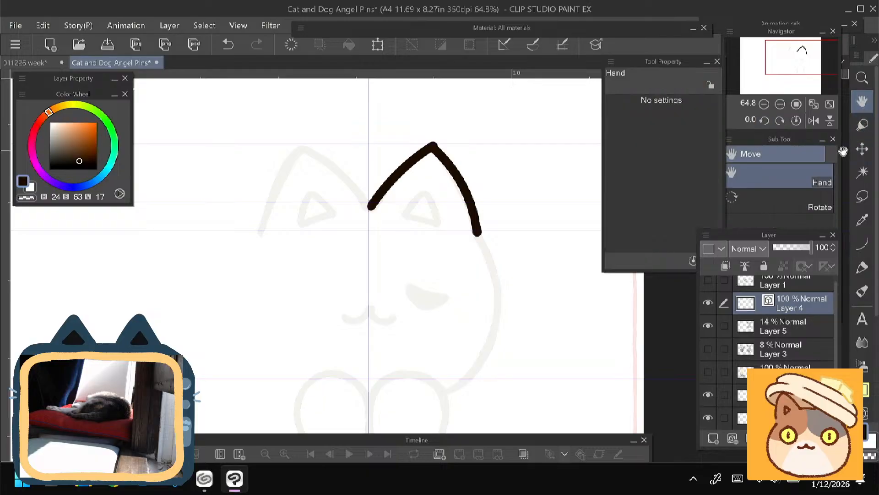
{"action": "left_click", "coordinate": [863, 150]}
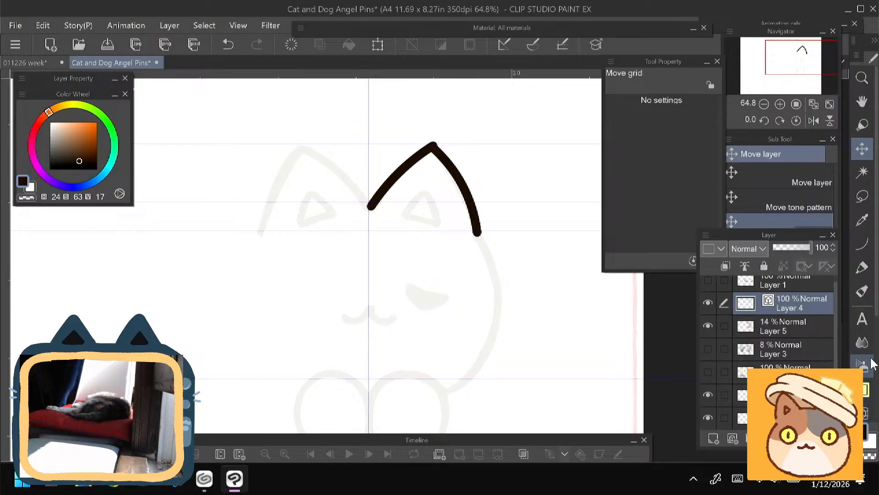
{"action": "left_click", "coordinate": [878, 361]}
{"action": "left_click", "coordinate": [865, 408]}
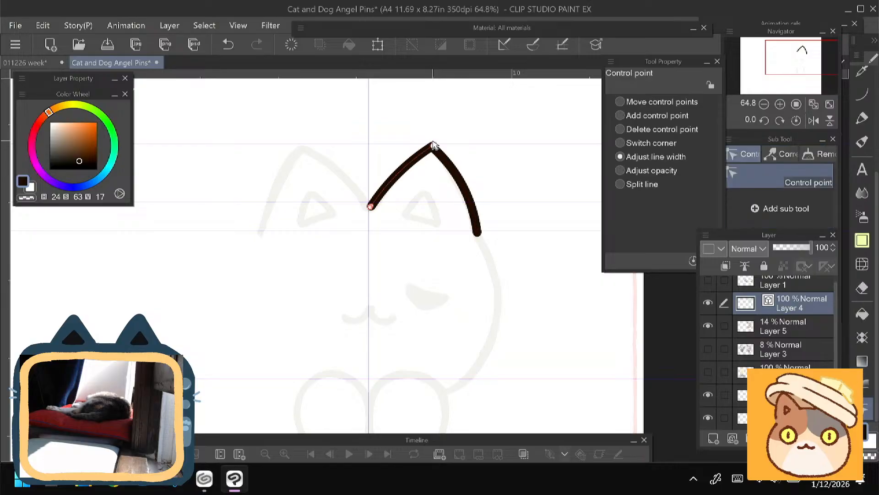
{"action": "scroll", "coordinate": [434, 146], "scroll_direction": "up", "scroll_amount": 5}
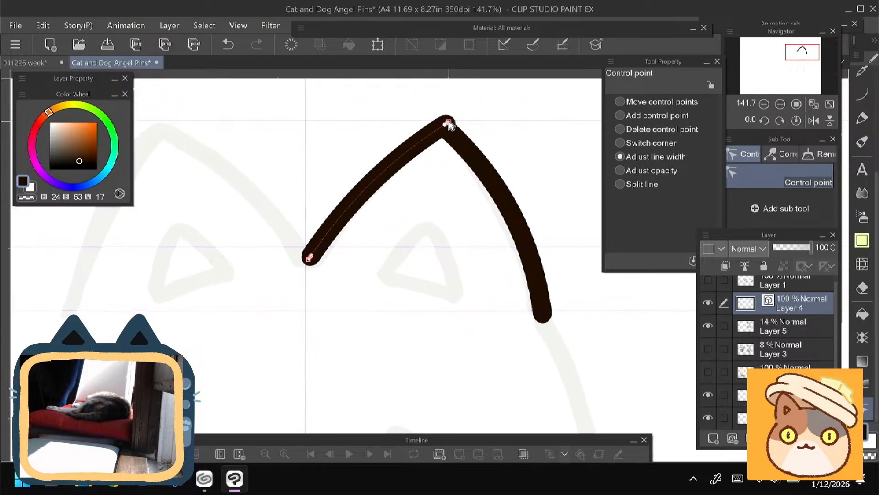
{"action": "mouse_move", "coordinate": [446, 129]}
{"action": "left_mouse_down"}
{"action": "mouse_move", "coordinate": [429, 119]}
{"action": "mouse_move", "coordinate": [450, 127]}
{"action": "left_mouse_up"}
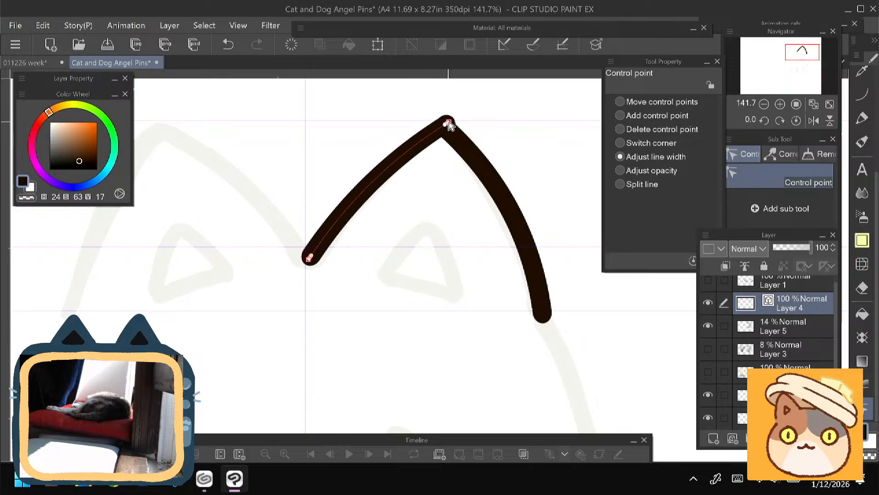
- Try deleting and moving the control points at the right ear's tip, undoing the attempts
{"action": "left_click", "coordinate": [620, 129]}
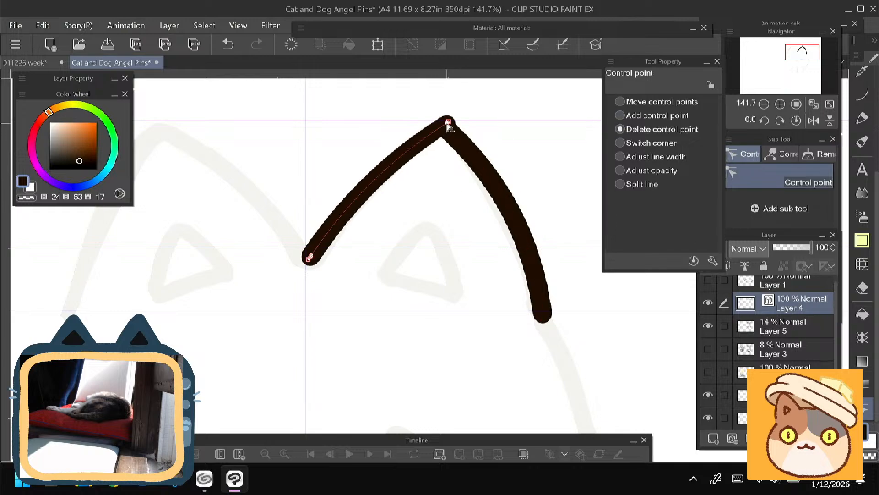
{"action": "left_click", "coordinate": [446, 126]}
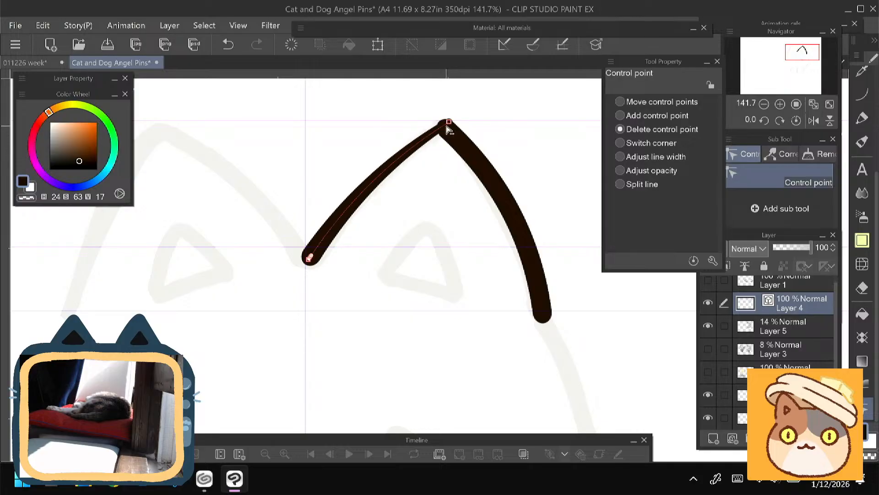
{"action": "key", "text": "ctrl+z"}
{"action": "left_click", "coordinate": [620, 101]}
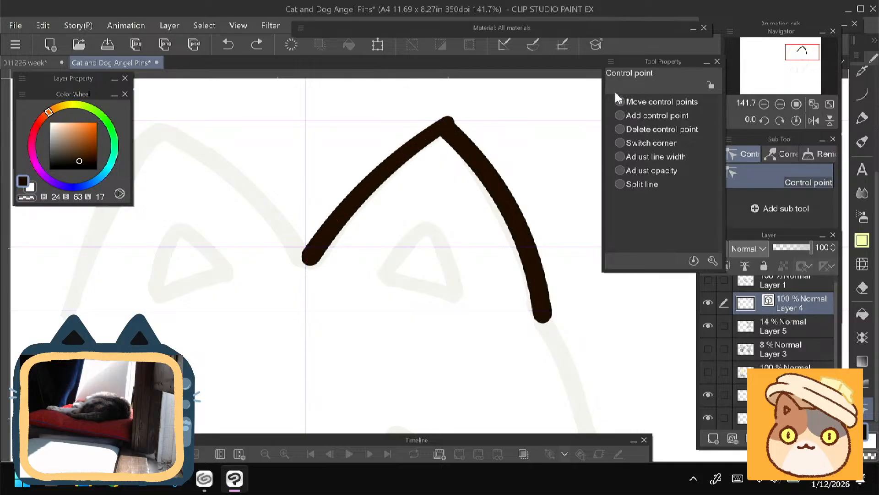
{"action": "left_click_drag", "start_coordinate": [449, 123], "coordinate": [447, 126]}
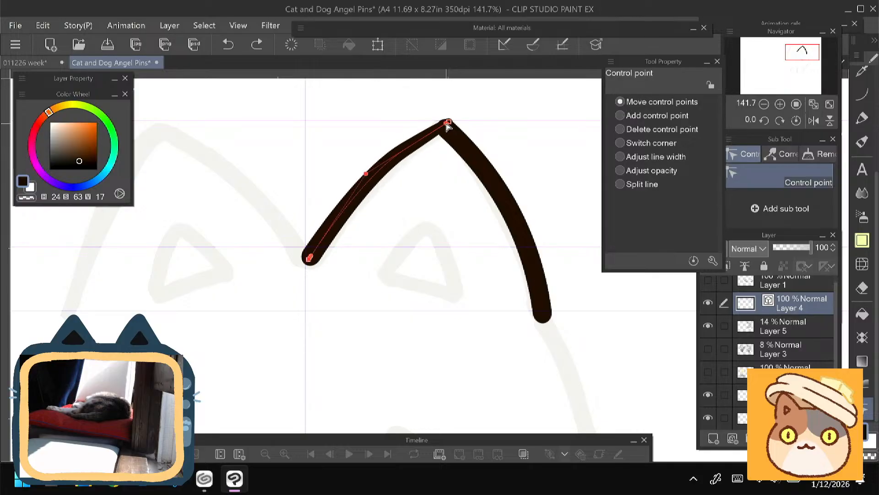
{"action": "key", "text": "ctrl+z"}
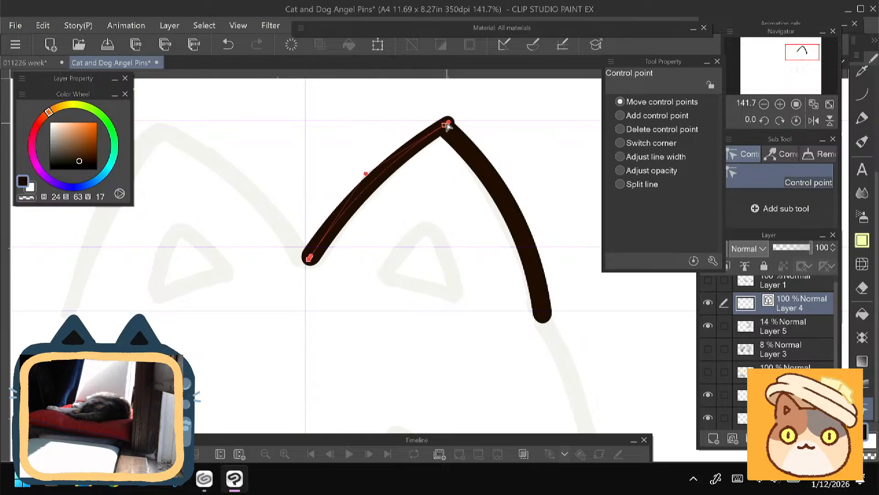
{"action": "mouse_move", "coordinate": [439, 131]}
{"action": "left_mouse_down"}
{"action": "mouse_move", "coordinate": [406, 103]}
{"action": "mouse_move", "coordinate": [412, 93]}
{"action": "mouse_move", "coordinate": [447, 110]}
{"action": "left_mouse_up"}
{"action": "key", "text": "ctrl+z"}
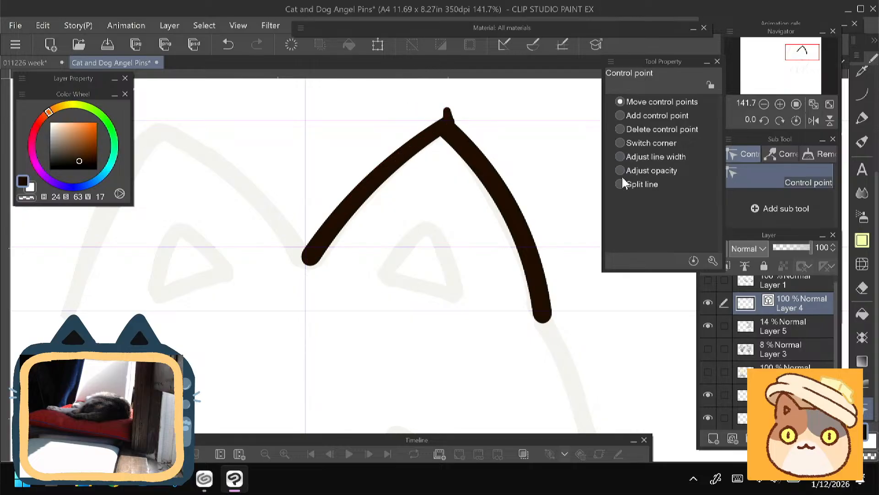
{"action": "left_click", "coordinate": [620, 129]}
{"action": "left_click", "coordinate": [447, 112]}
{"action": "left_click", "coordinate": [447, 122]}
{"action": "key", "text": "ctrl+z"}
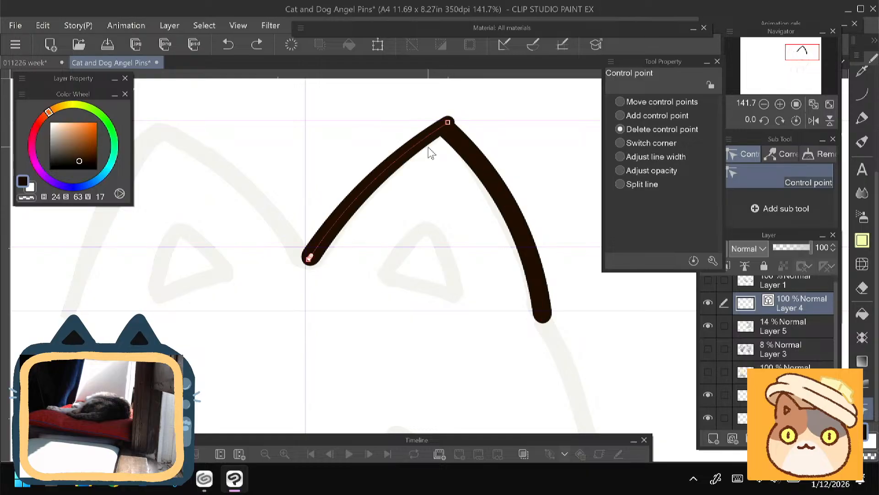
- Move the inner ear curve's tip control point slightly down to line up with the outer curve's end
{"action": "left_click", "coordinate": [620, 158]}
{"action": "left_click_drag", "start_coordinate": [448, 122], "coordinate": [445, 126]}
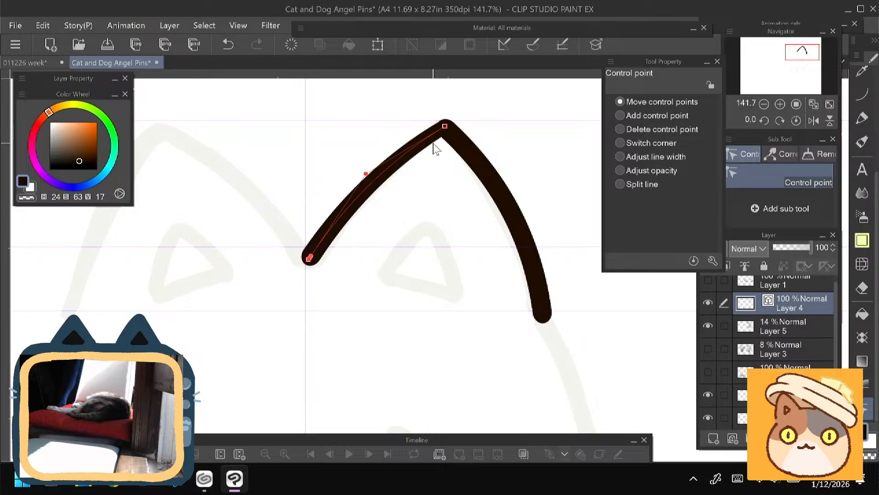
{"action": "key", "text": "space"}
{"action": "left_click_drag", "start_coordinate": [266, 312], "coordinate": [276, 299]}
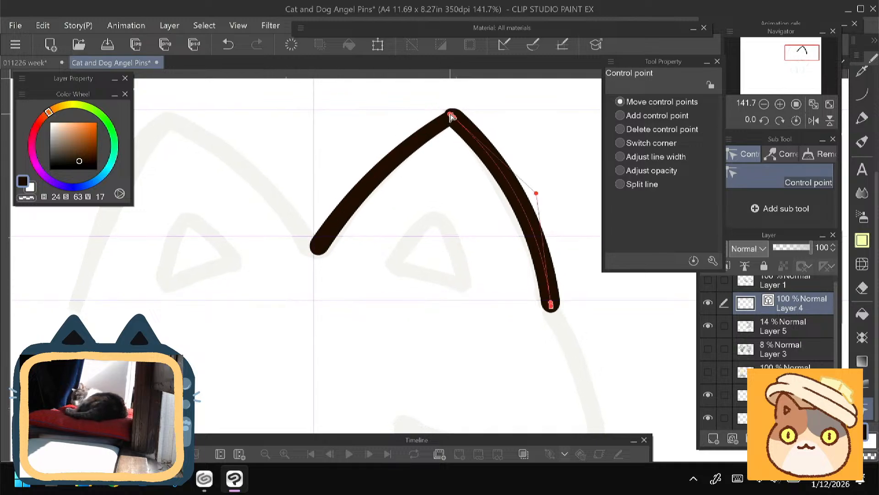
{"action": "key", "text": "ctrl+z"}
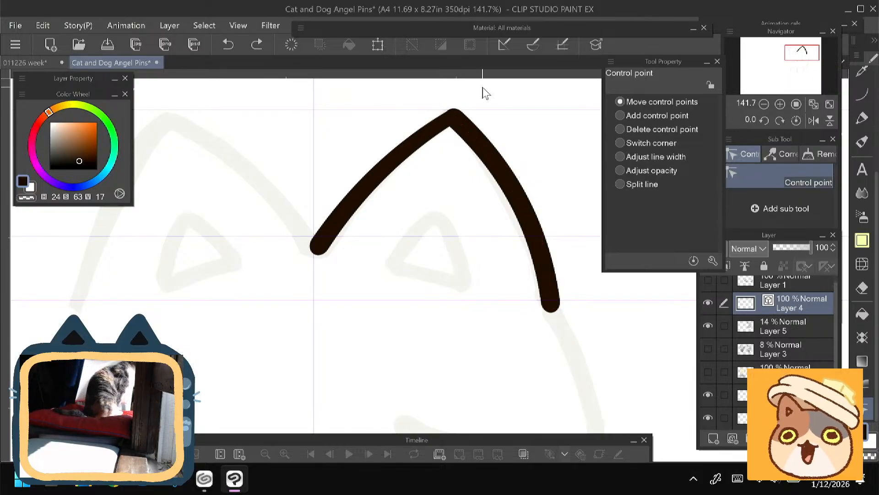
{"action": "left_click", "coordinate": [453, 116]}
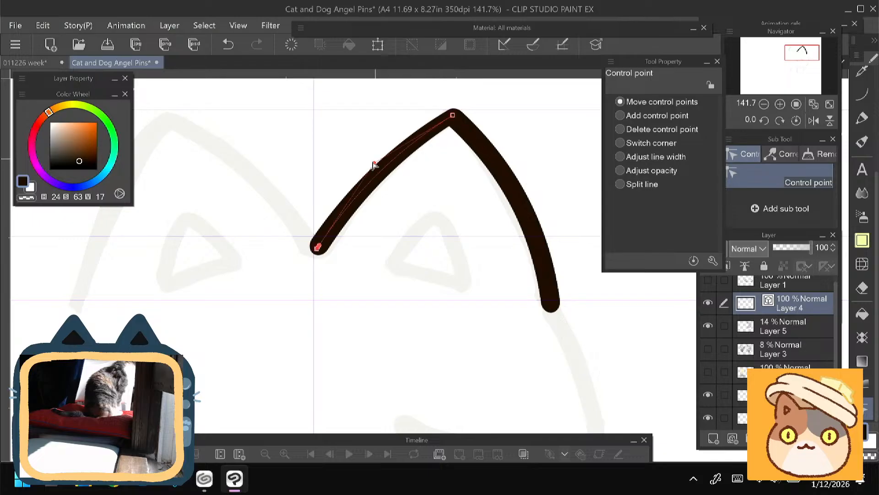
- Pull the inner ear curve's middle control point slightly inward and adjust the line width at the ear tip
{"action": "left_click_drag", "start_coordinate": [375, 166], "coordinate": [384, 168]}
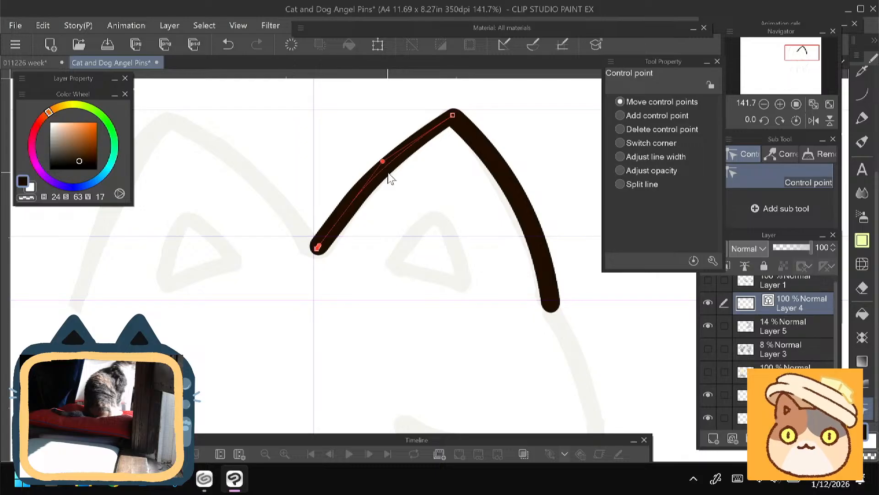
{"action": "left_click", "coordinate": [621, 157]}
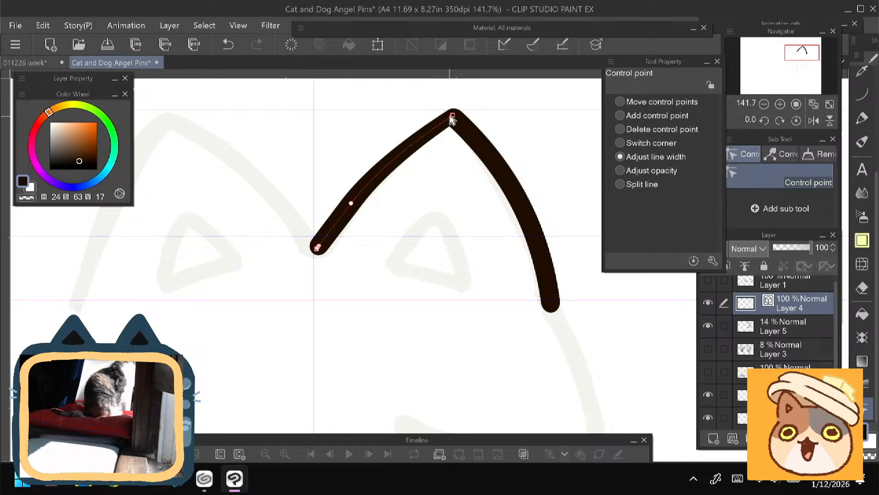
{"action": "left_click_drag", "start_coordinate": [450, 117], "coordinate": [456, 129]}
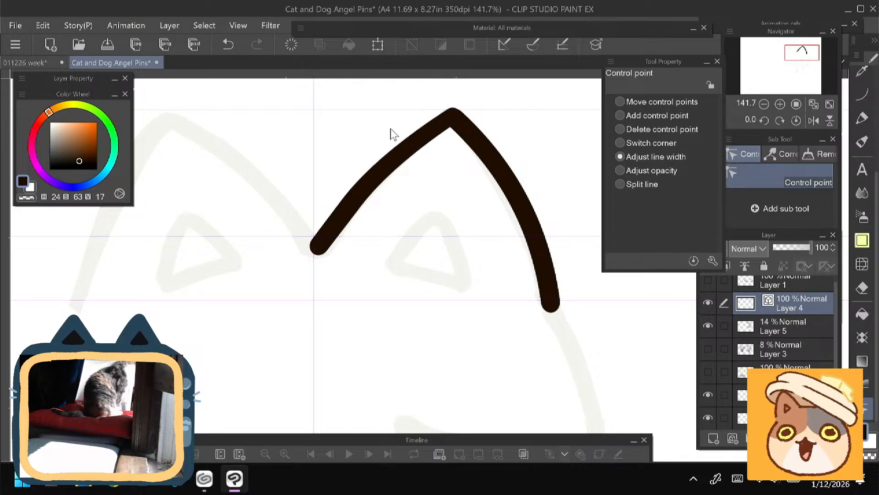
{"action": "left_click", "coordinate": [620, 102]}
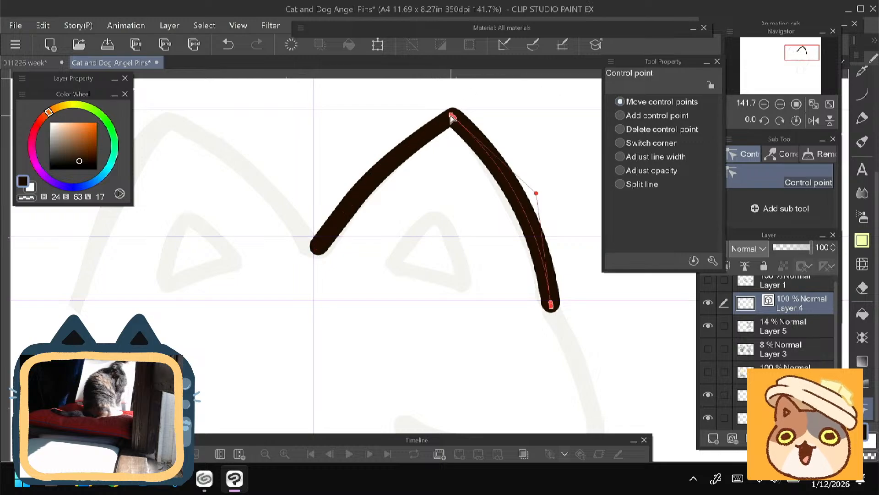
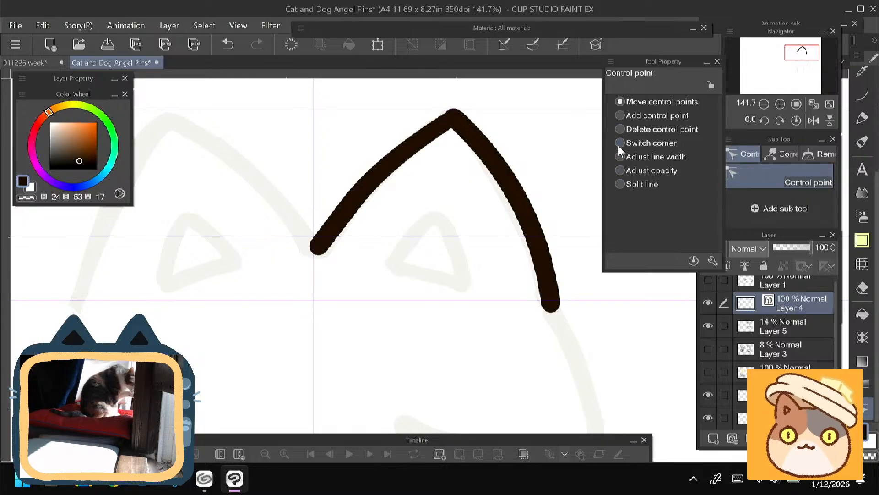
- Fine-tune the right ear's vector outline with Adjust line width at its control points and a slight shift of the inner curve's middle point
{"action": "left_click", "coordinate": [620, 156]}
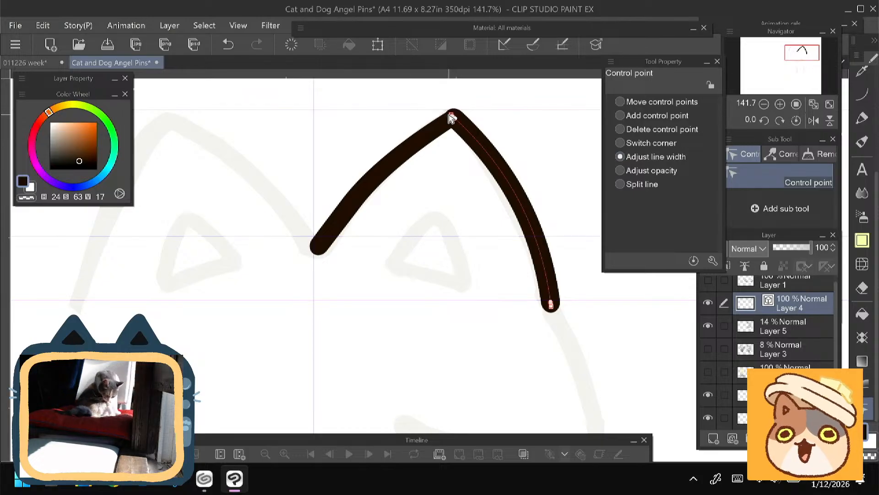
{"action": "left_click_drag", "start_coordinate": [452, 116], "coordinate": [458, 125]}
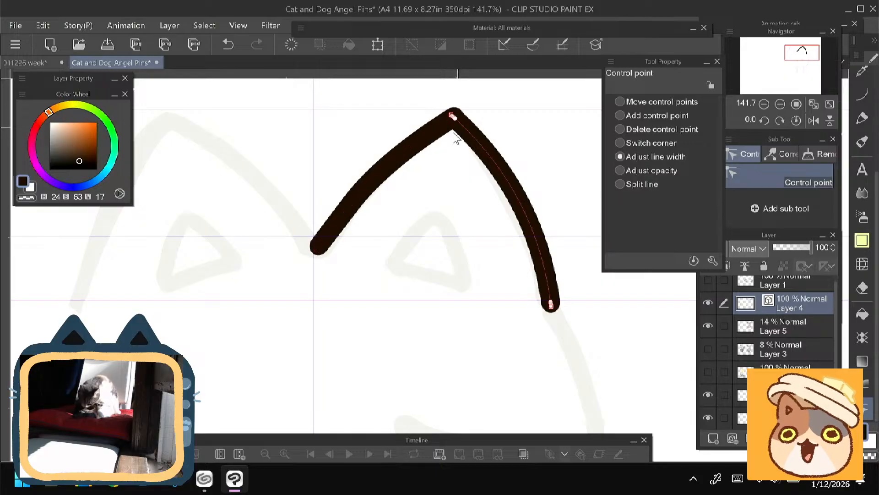
{"action": "left_click_drag", "start_coordinate": [351, 202], "coordinate": [362, 218]}
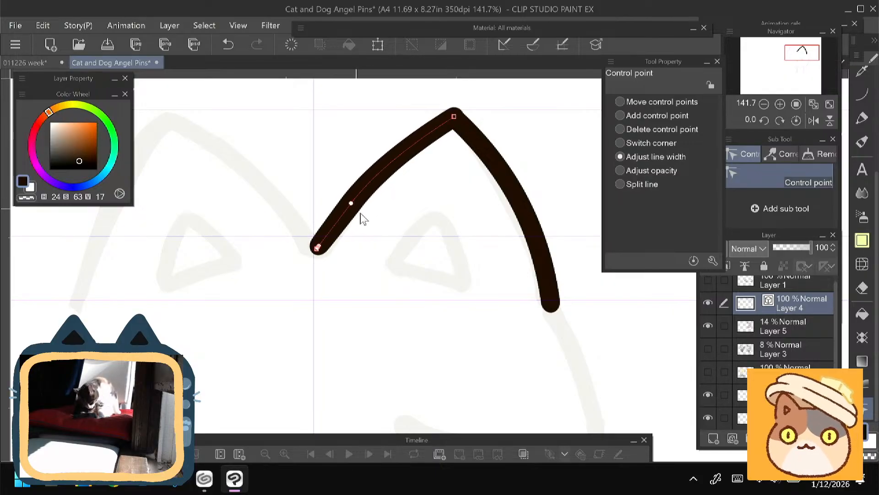
{"action": "left_click", "coordinate": [620, 102]}
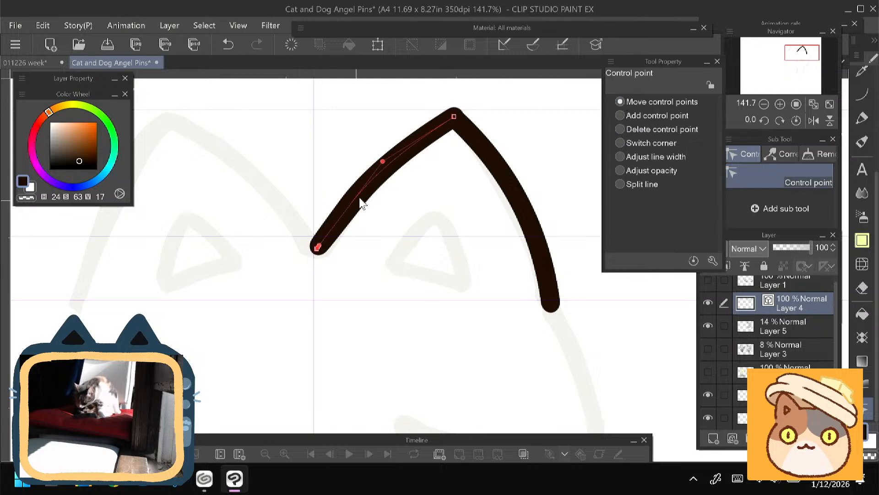
{"action": "mouse_move", "coordinate": [384, 165]}
{"action": "left_mouse_down"}
{"action": "mouse_move", "coordinate": [377, 168]}
{"action": "mouse_move", "coordinate": [378, 153]}
{"action": "mouse_move", "coordinate": [386, 164]}
{"action": "left_mouse_up"}
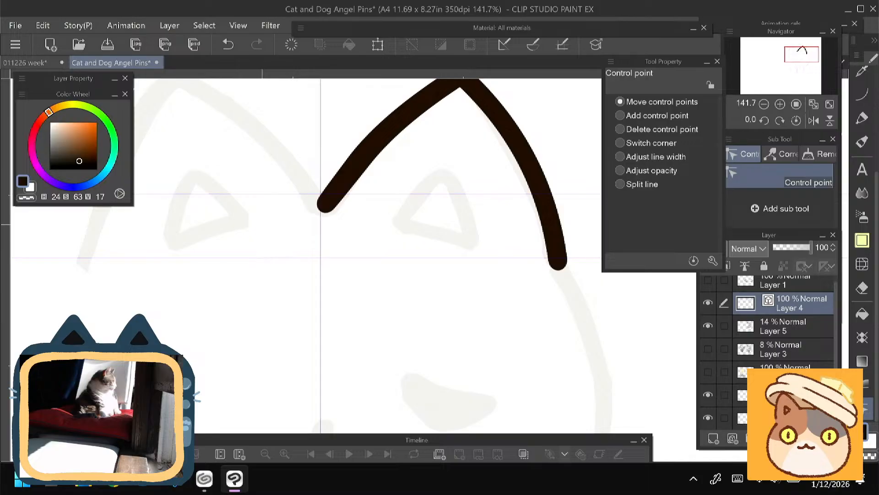
- Draw the right cheek curve with the animeCurve brush at size 40, from the ear's outer end down to the right paw
{"action": "scroll", "coordinate": [260, 254], "scroll_direction": "down", "scroll_amount": 3}
{"action": "left_click_drag", "start_coordinate": [321, 229], "coordinate": [322, 253]}
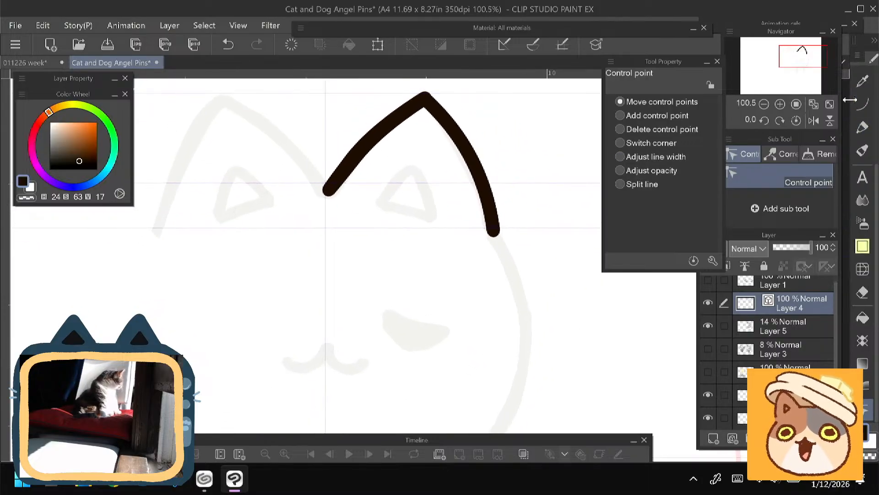
{"action": "left_click", "coordinate": [862, 103]}
{"action": "left_click_drag", "start_coordinate": [345, 225], "coordinate": [341, 105]}
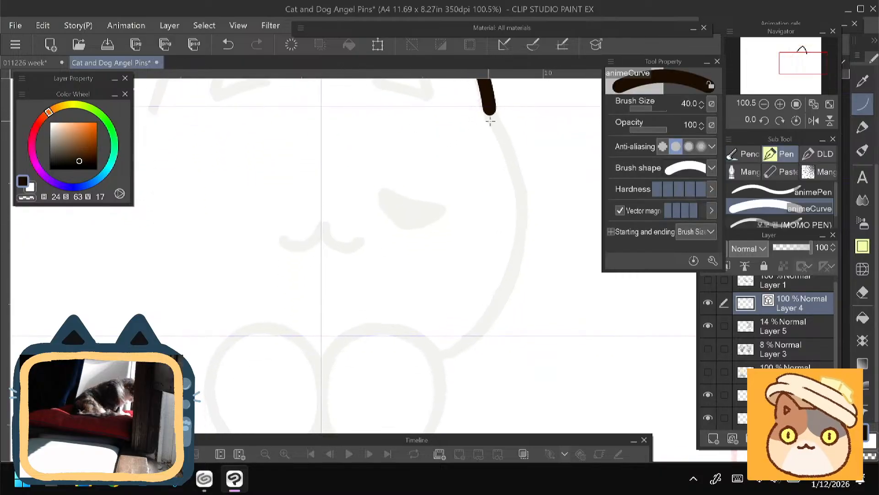
{"action": "mouse_move", "coordinate": [489, 111]}
{"action": "left_mouse_down"}
{"action": "mouse_move", "coordinate": [467, 345]}
{"action": "mouse_move", "coordinate": [446, 357]}
{"action": "left_mouse_up"}
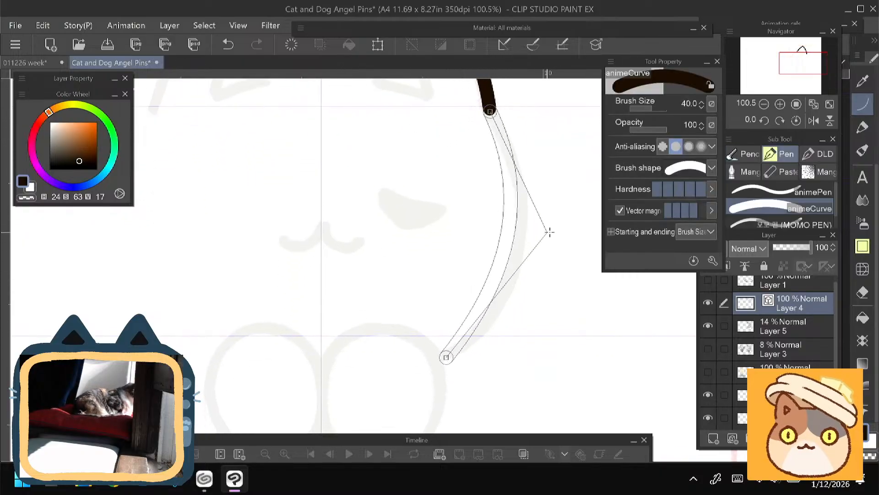
{"action": "left_click", "coordinate": [573, 254]}
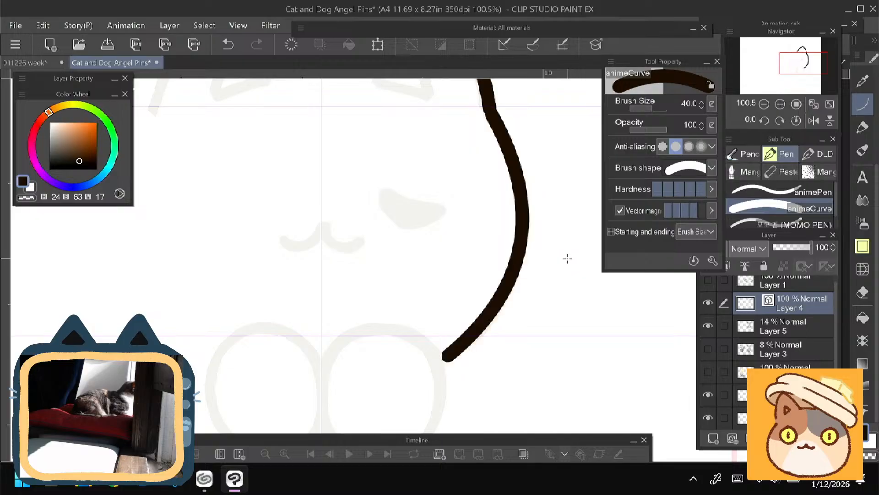
- Examine the inked half of the head against the faint sketch, with Layer 4 hidden and shown again for comparison
{"action": "scroll", "coordinate": [373, 355], "scroll_direction": "down", "scroll_amount": 5}
{"action": "left_click_drag", "start_coordinate": [373, 355], "coordinate": [421, 338]}
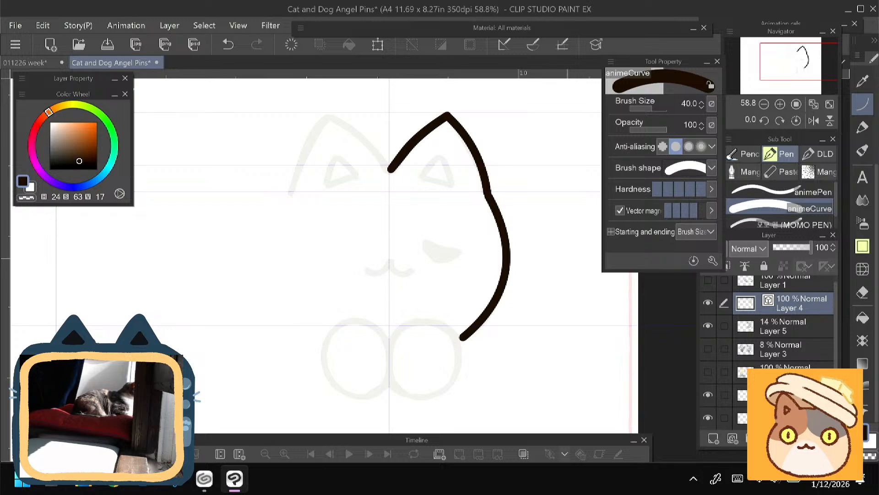
{"action": "left_click_drag", "start_coordinate": [421, 298], "coordinate": [439, 337]}
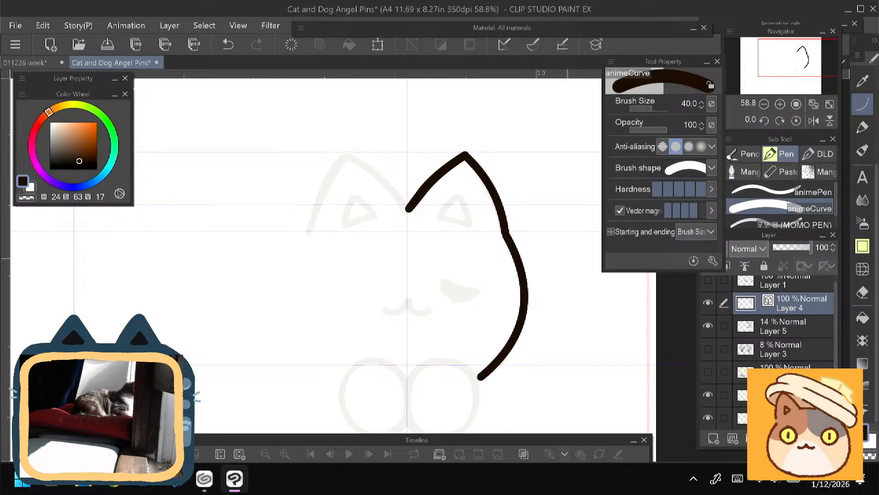
{"action": "scroll", "coordinate": [314, 173], "scroll_direction": "up", "scroll_amount": 7}
{"action": "left_click_drag", "start_coordinate": [515, 247], "coordinate": [349, 284]}
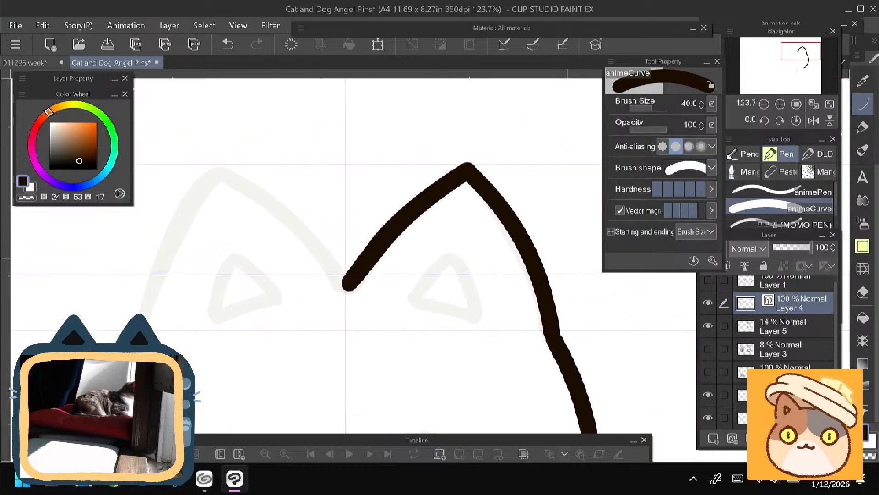
{"action": "scroll", "coordinate": [243, 262], "scroll_direction": "down", "scroll_amount": 5}
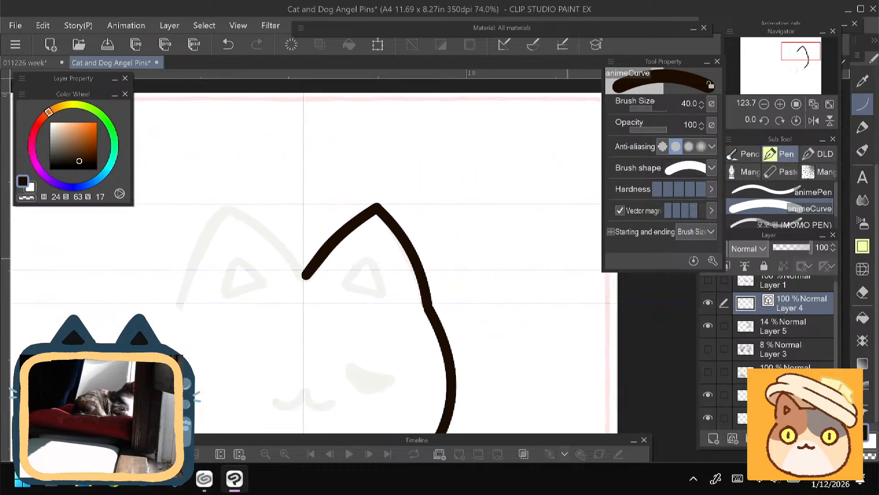
{"action": "left_click_drag", "start_coordinate": [307, 275], "coordinate": [427, 149]}
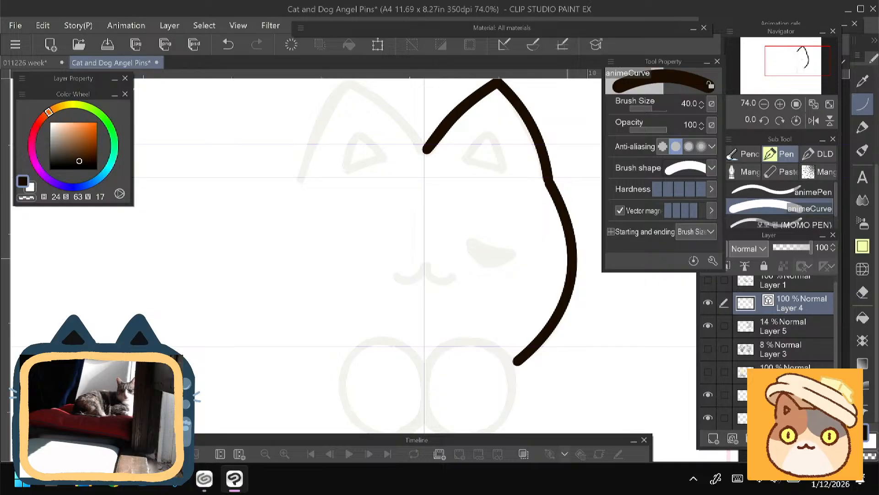
{"action": "left_click_drag", "start_coordinate": [267, 296], "coordinate": [262, 316]}
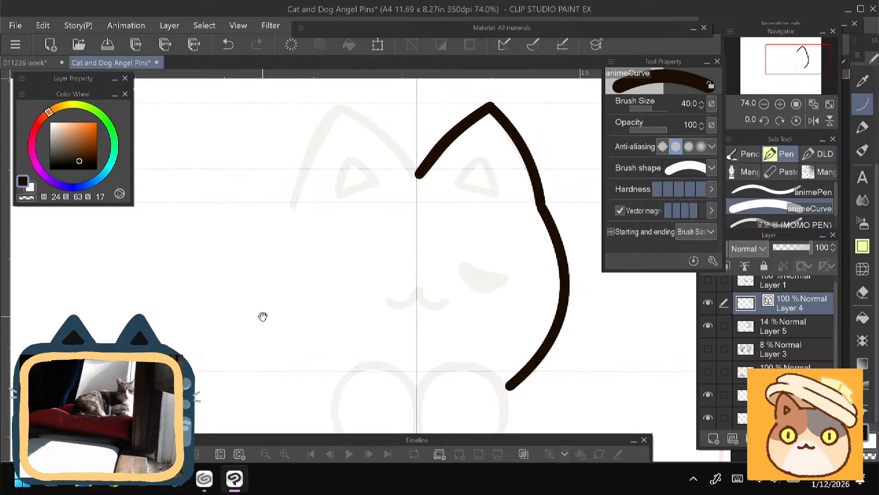
{"action": "left_click", "coordinate": [708, 303]}
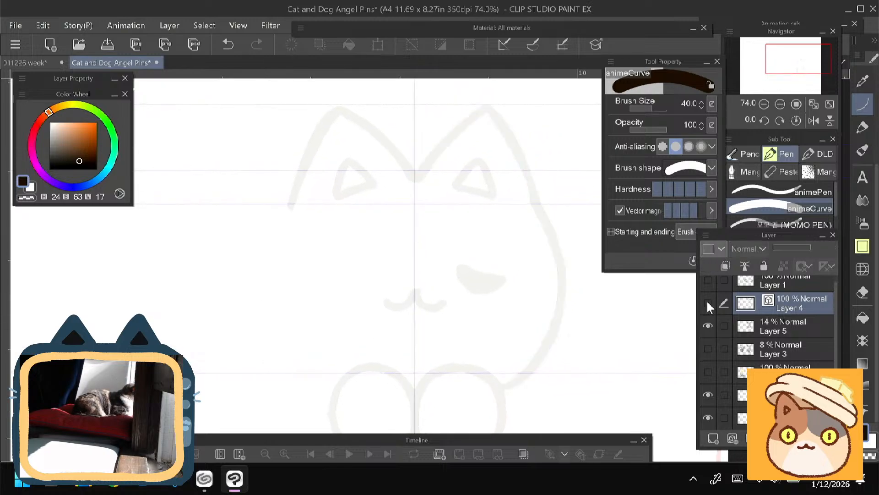
{"action": "left_click", "coordinate": [708, 303]}
{"action": "left_click_drag", "start_coordinate": [290, 273], "coordinate": [288, 277]}
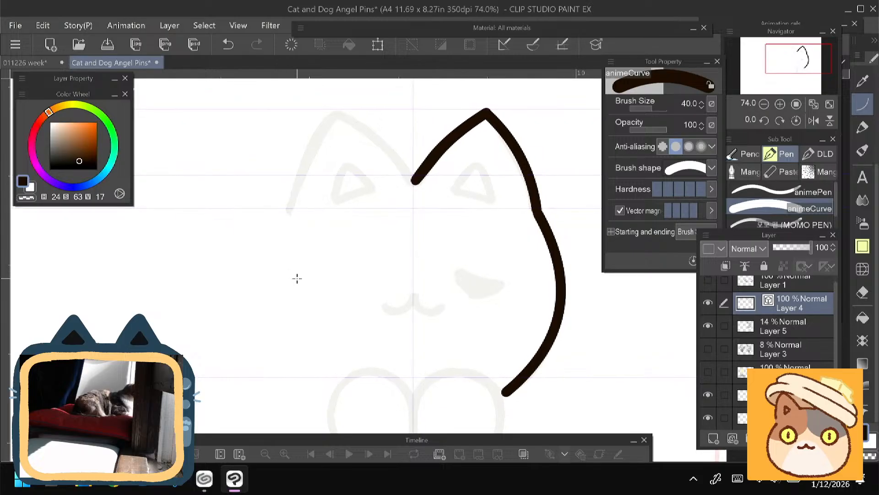
- Rasterize Layer 4 and switch to the animePen brush
{"action": "right_click", "coordinate": [785, 304]}
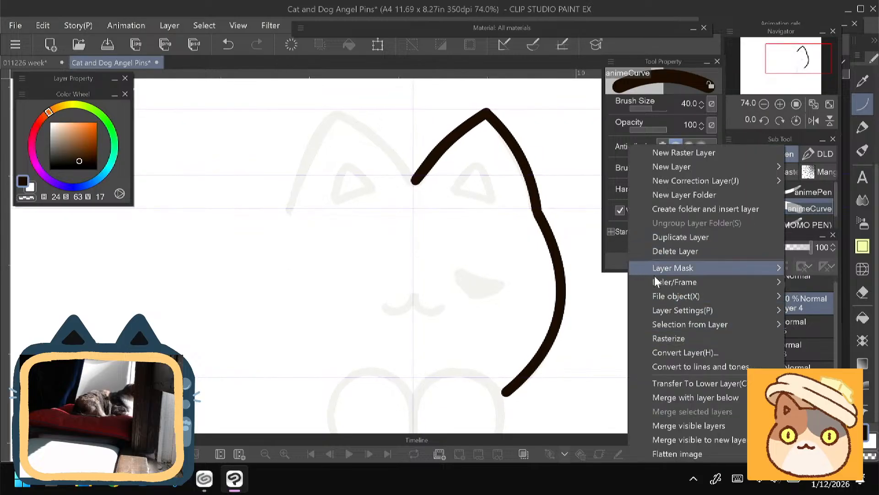
{"action": "left_click", "coordinate": [659, 334]}
{"action": "left_click_drag", "start_coordinate": [403, 192], "coordinate": [349, 276]}
{"action": "scroll", "coordinate": [401, 259], "scroll_direction": "up", "scroll_amount": 3}
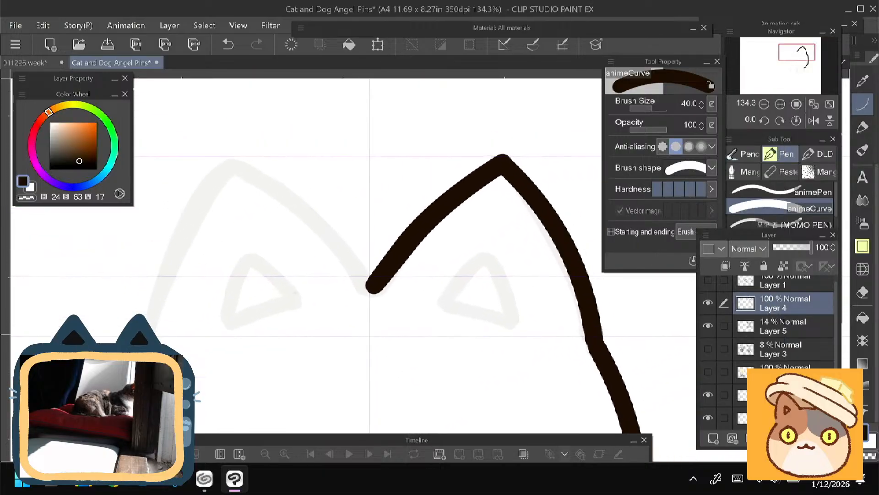
{"action": "left_click", "coordinate": [774, 192]}
- Round off the pointed tip of the right ear with the animePen, undoing the stray stroke above it
{"action": "left_click_drag", "start_coordinate": [517, 152], "coordinate": [494, 142]}
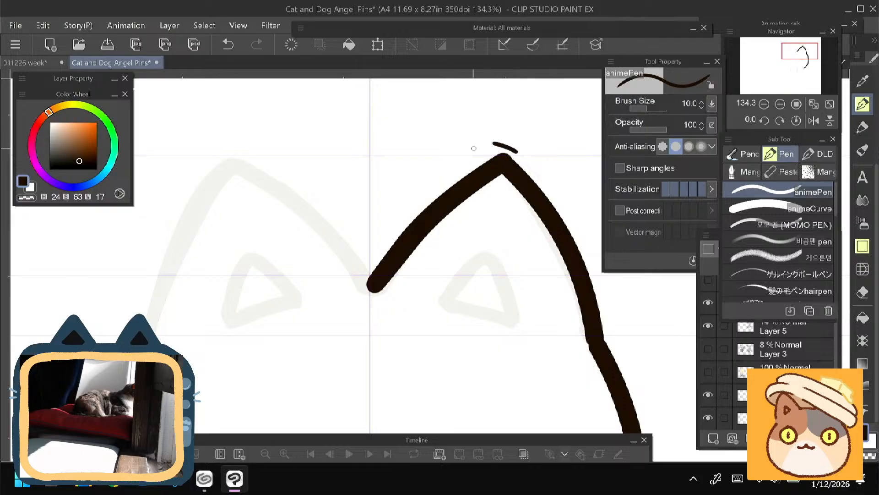
{"action": "key", "text": "ctrl+z"}
{"action": "left_click_drag", "start_coordinate": [340, 228], "coordinate": [322, 243]}
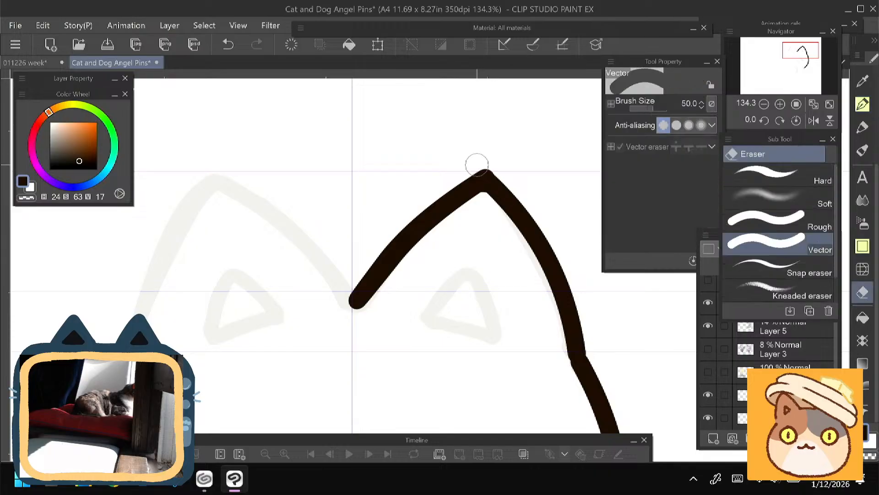
{"action": "key", "text": "e"}
{"action": "key", "text": "p"}
{"action": "mouse_move", "coordinate": [503, 154]}
{"action": "left_mouse_down"}
{"action": "mouse_move", "coordinate": [484, 90]}
{"action": "mouse_move", "coordinate": [469, 137]}
{"action": "mouse_move", "coordinate": [420, 162]}
{"action": "mouse_move", "coordinate": [383, 143]}
{"action": "left_mouse_up"}
{"action": "scroll", "coordinate": [333, 235], "scroll_direction": "up", "scroll_amount": 2}
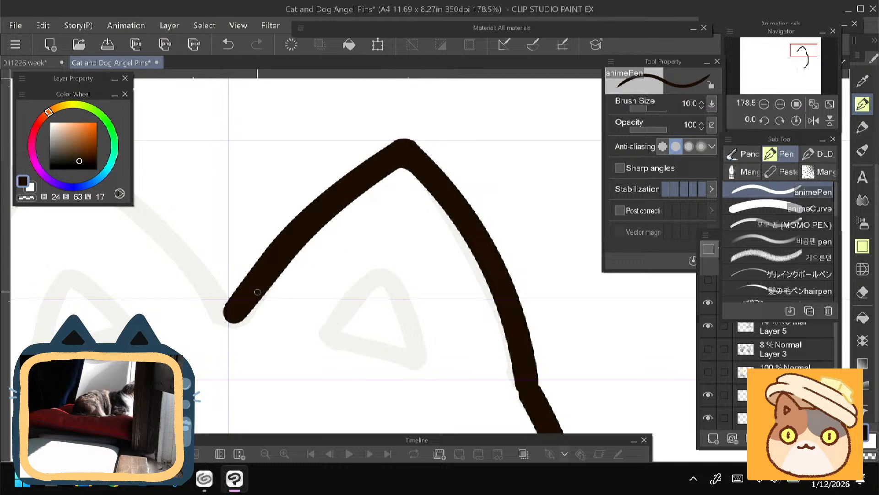
- Set the animePen size to 15 and even out the lower inner end of the right ear's line
{"action": "left_click_drag", "start_coordinate": [254, 368], "coordinate": [340, 350]}
{"action": "mouse_move", "coordinate": [277, 333]}
{"action": "left_mouse_down"}
{"action": "mouse_move", "coordinate": [320, 290]}
{"action": "mouse_move", "coordinate": [286, 276]}
{"action": "mouse_move", "coordinate": [342, 310]}
{"action": "left_mouse_up"}
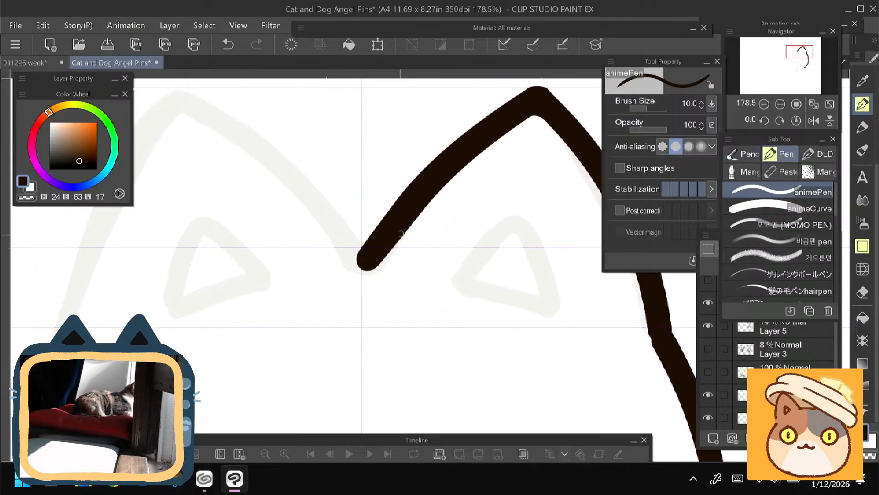
{"action": "key", "text": "bracketright"}
{"action": "key", "text": "bracketright"}
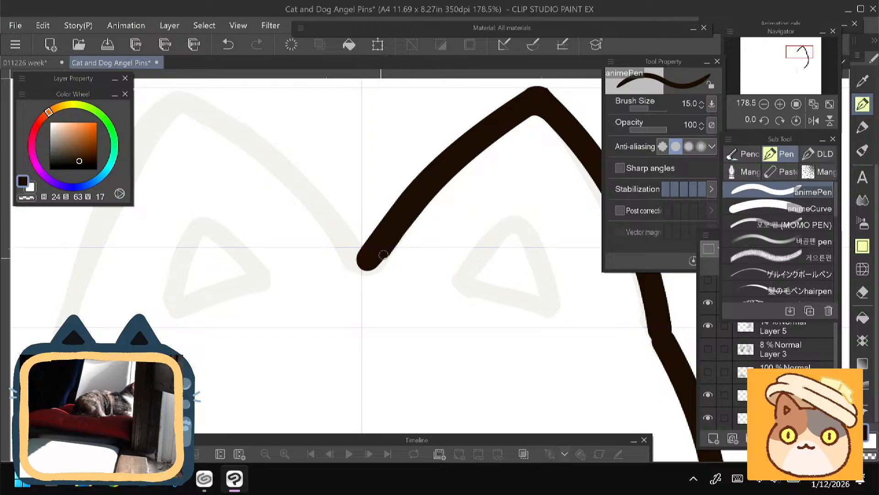
{"action": "left_click_drag", "start_coordinate": [384, 254], "coordinate": [409, 217]}
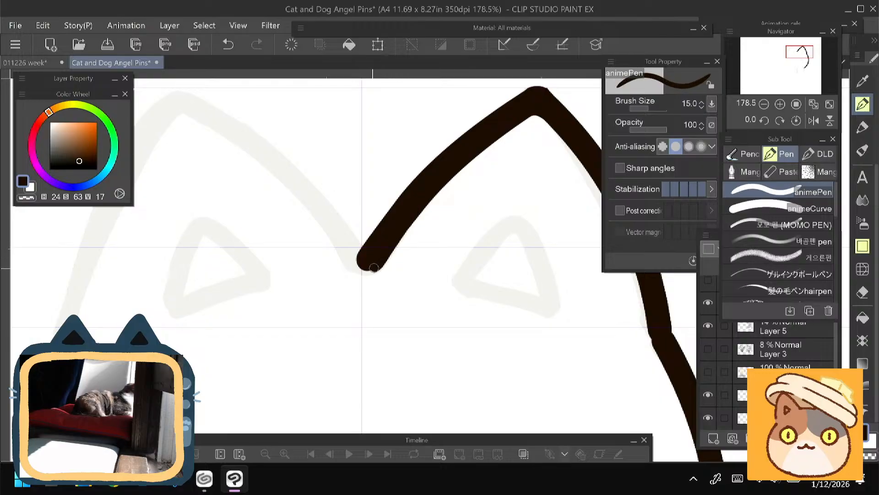
- Smooth the remaining bump on the right ear's tip using the eraser and the animePen
{"action": "left_click_drag", "start_coordinate": [334, 294], "coordinate": [282, 347]}
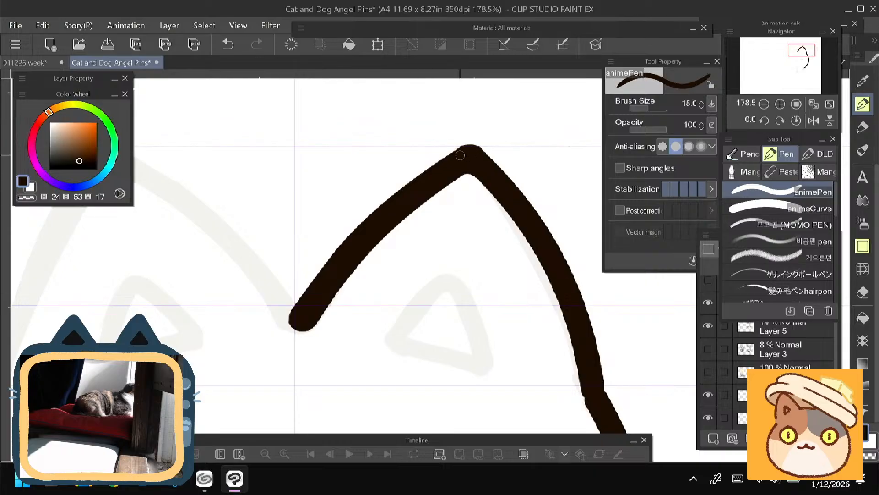
{"action": "key", "text": "e"}
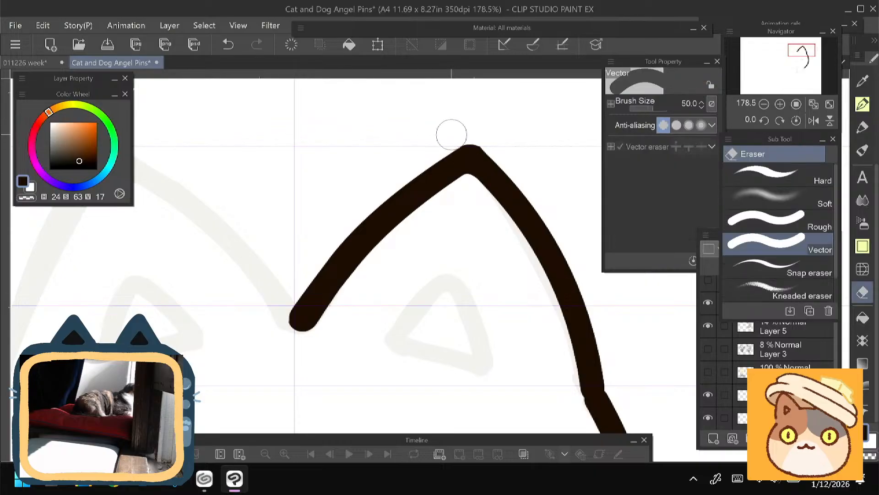
{"action": "key", "text": "p"}
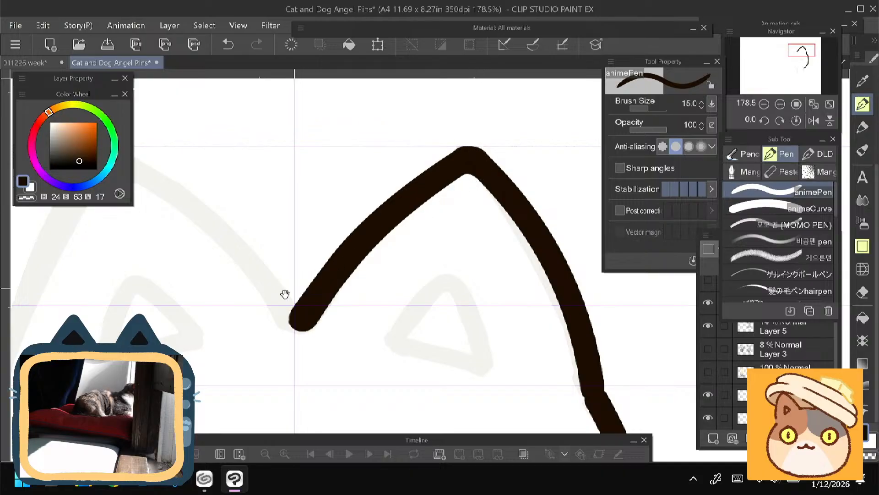
{"action": "key", "text": "ctrl+z"}
{"action": "left_click_drag", "start_coordinate": [387, 221], "coordinate": [378, 214]}
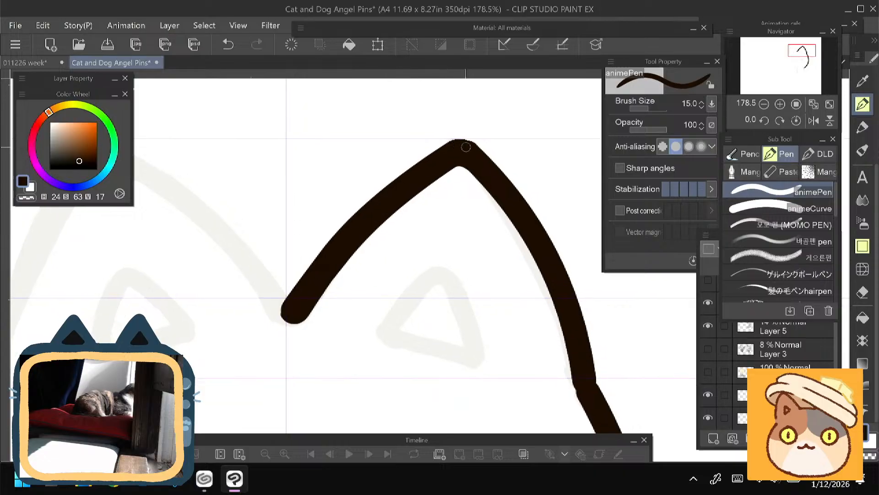
- Inspect the ear-to-cheek joint and the cheek line's lower end with sketch Layer 5 hidden, and show the sketch again
{"action": "left_click_drag", "start_coordinate": [334, 294], "coordinate": [323, 247]}
{"action": "mouse_move", "coordinate": [243, 303]}
{"action": "left_mouse_down"}
{"action": "mouse_move", "coordinate": [245, 285]}
{"action": "mouse_move", "coordinate": [232, 330]}
{"action": "mouse_move", "coordinate": [196, 198]}
{"action": "left_mouse_up"}
{"action": "left_click", "coordinate": [708, 326]}
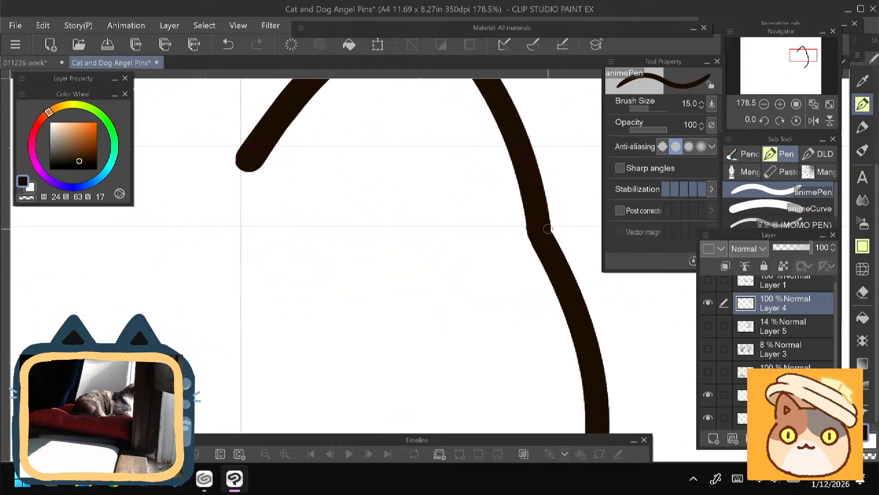
{"action": "left_click_drag", "start_coordinate": [449, 328], "coordinate": [422, 127]}
{"action": "left_click_drag", "start_coordinate": [341, 376], "coordinate": [393, 226]}
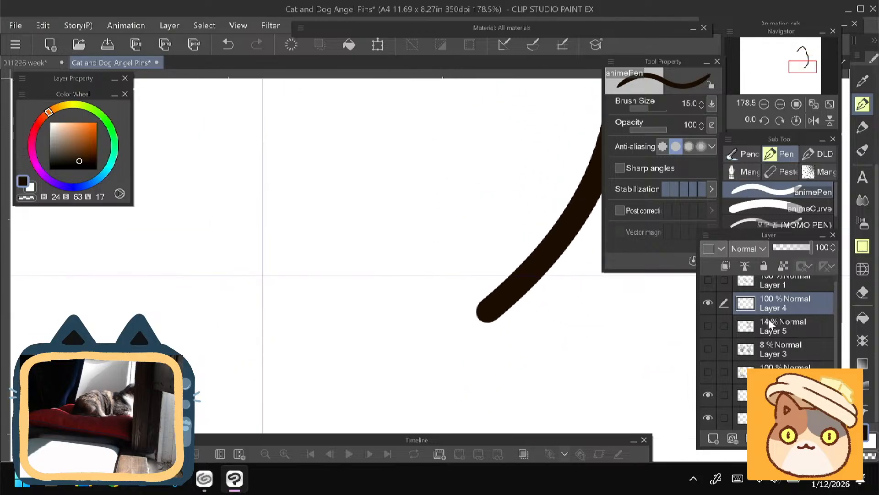
{"action": "left_click", "coordinate": [708, 325]}
{"action": "mouse_move", "coordinate": [223, 337]}
{"action": "left_mouse_down"}
{"action": "mouse_move", "coordinate": [241, 327]}
{"action": "mouse_move", "coordinate": [244, 283]}
{"action": "mouse_move", "coordinate": [253, 348]}
{"action": "mouse_move", "coordinate": [258, 329]}
{"action": "left_mouse_up"}
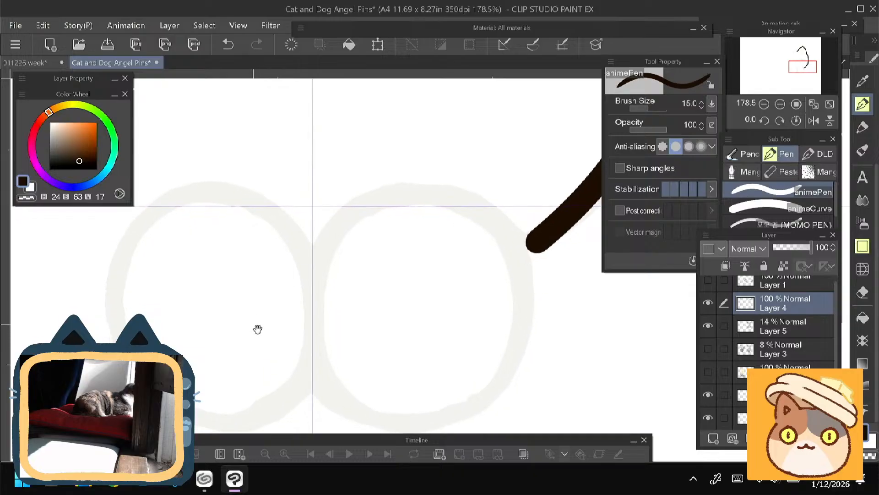
- Add a new vector layer and draw a short size 40 animeCurve stroke from the cheek line's lower end up to the right paw's edge
{"action": "left_click", "coordinate": [733, 439]}
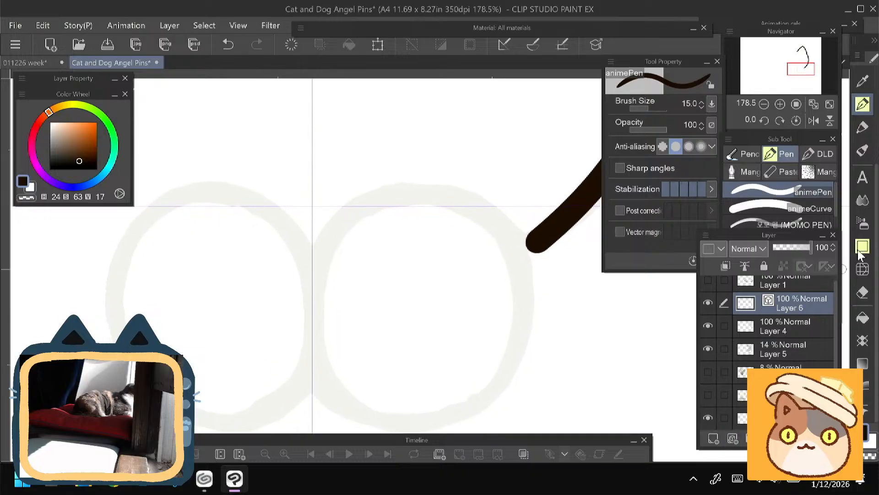
{"action": "left_click", "coordinate": [754, 196]}
{"action": "left_click_drag", "start_coordinate": [287, 270], "coordinate": [290, 294]}
{"action": "left_click_drag", "start_coordinate": [530, 268], "coordinate": [492, 234]}
{"action": "key", "text": "ctrl+z"}
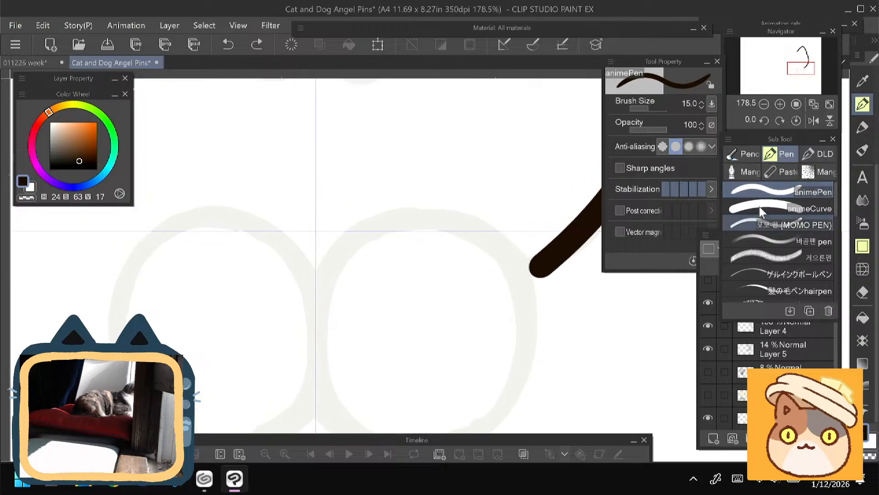
{"action": "left_click", "coordinate": [778, 209]}
{"action": "left_click_drag", "start_coordinate": [534, 268], "coordinate": [496, 233]}
{"action": "left_click", "coordinate": [481, 259]}
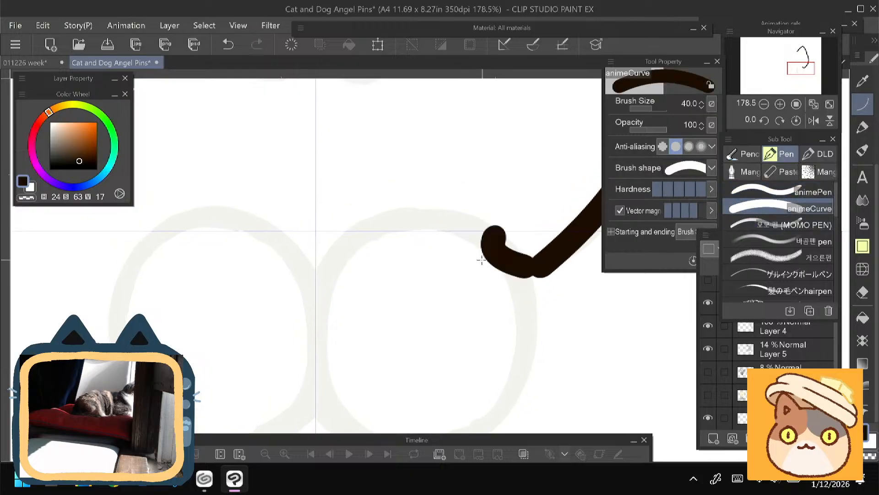
- Undo the short curve stroke at the right paw's edge, select Layer 4 and choose the Ellipse figure tool
{"action": "key", "text": "ctrl+z"}
{"action": "scroll", "coordinate": [300, 260], "scroll_direction": "down", "scroll_amount": 4}
{"action": "left_click_drag", "start_coordinate": [300, 261], "coordinate": [334, 245]}
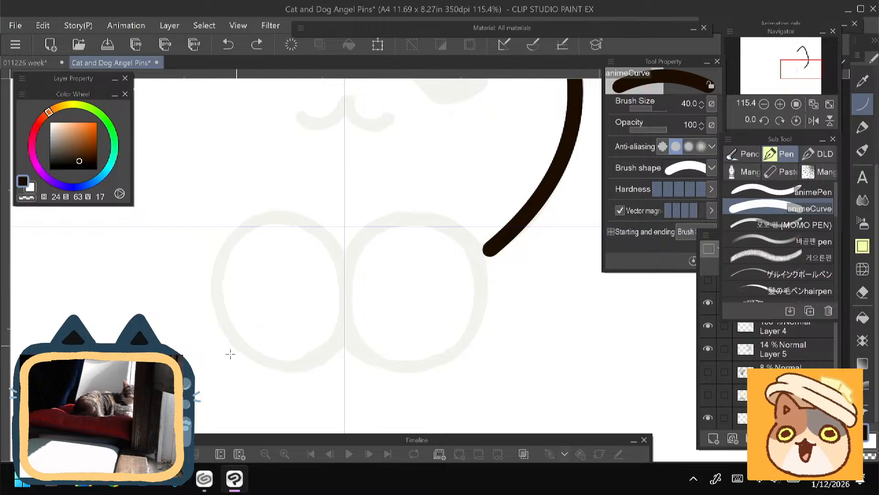
{"action": "left_click_drag", "start_coordinate": [210, 349], "coordinate": [238, 342]}
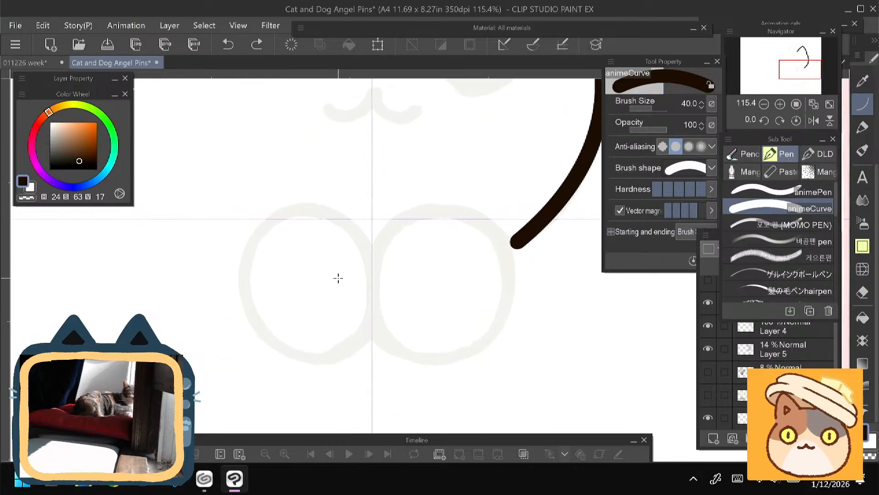
{"action": "left_click", "coordinate": [776, 325]}
{"action": "left_click", "coordinate": [862, 247]}
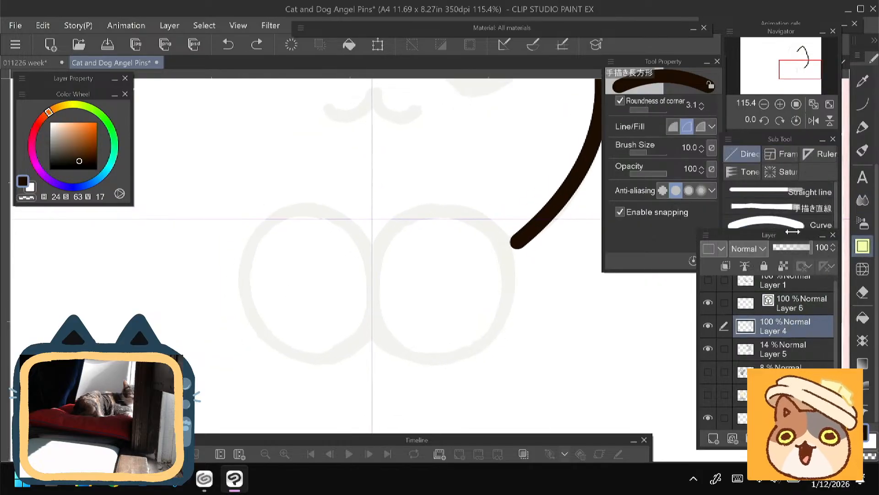
{"action": "mouse_move", "coordinate": [838, 219]}
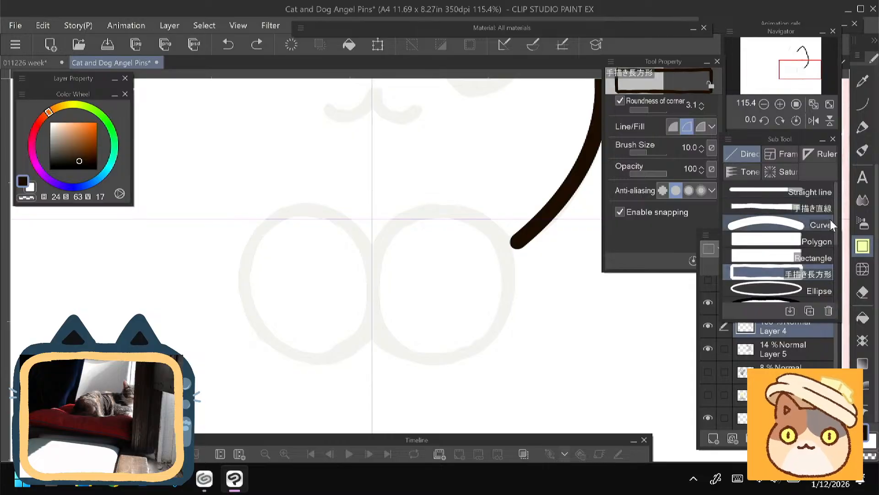
{"action": "left_click_drag", "start_coordinate": [836, 214], "coordinate": [836, 233]}
{"action": "left_click", "coordinate": [771, 248]}
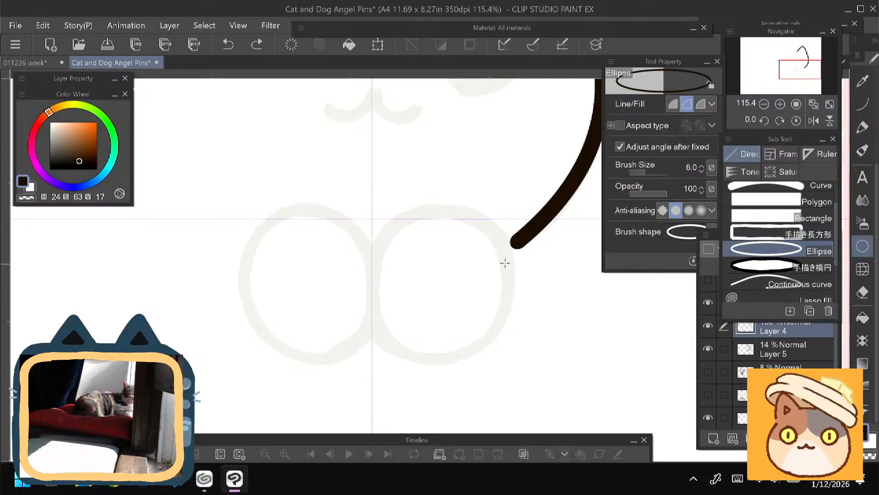
- Try outlining the right paw with ellipses on Layer 4, using brush size 6 and then 30
{"action": "left_click_drag", "start_coordinate": [502, 245], "coordinate": [386, 349]}
{"action": "left_click", "coordinate": [383, 347]}
{"action": "key", "text": "ctrl+z"}
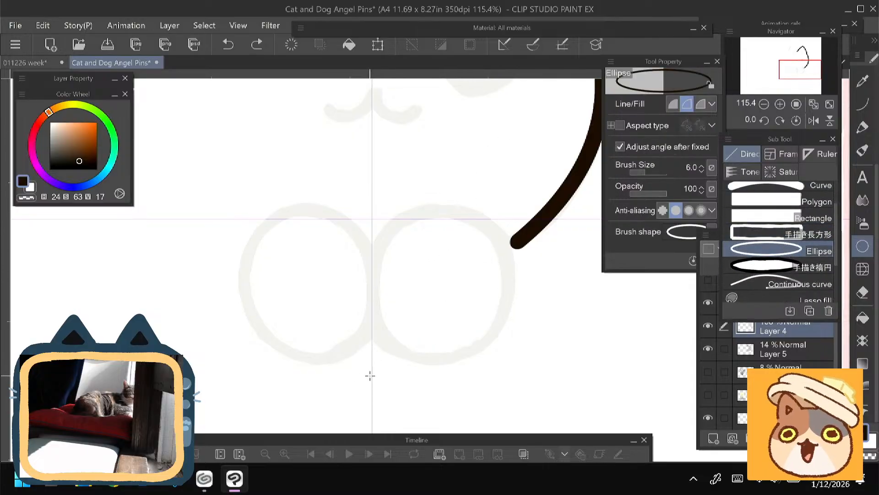
{"action": "key", "text": "bracketright"}
{"action": "key", "text": "bracketright"}
{"action": "key", "text": "bracketright"}
{"action": "key", "text": "bracketright"}
{"action": "key", "text": "bracketright"}
{"action": "key", "text": "bracketright"}
{"action": "key", "text": "bracketright"}
{"action": "key", "text": "bracketright"}
{"action": "key", "text": "bracketright"}
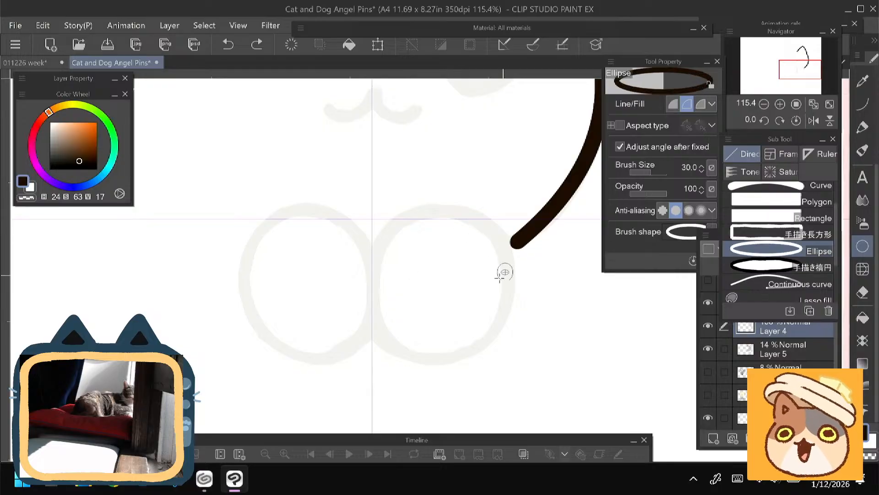
{"action": "left_click_drag", "start_coordinate": [504, 271], "coordinate": [422, 342]}
{"action": "left_click", "coordinate": [422, 341]}
{"action": "key", "text": "ctrl+z"}
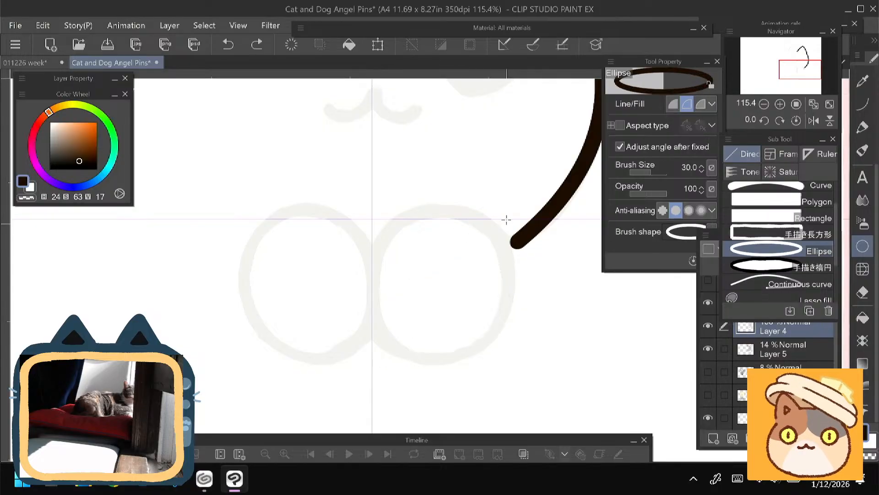
- Try further ellipses above and across the right paw, raising the brush size to 50
{"action": "mouse_move", "coordinate": [542, 176]}
{"action": "left_mouse_down"}
{"action": "mouse_move", "coordinate": [526, 200]}
{"action": "mouse_move", "coordinate": [489, 205]}
{"action": "mouse_move", "coordinate": [473, 227]}
{"action": "left_mouse_up"}
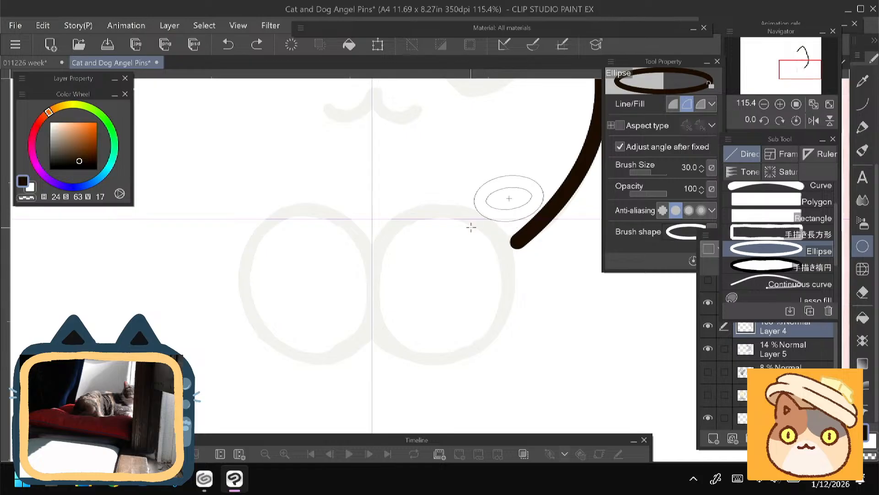
{"action": "left_click", "coordinate": [472, 229]}
{"action": "key", "text": "ctrl+z"}
{"action": "left_click_drag", "start_coordinate": [498, 180], "coordinate": [405, 274]}
{"action": "left_click", "coordinate": [400, 287]}
{"action": "key", "text": "ctrl+z"}
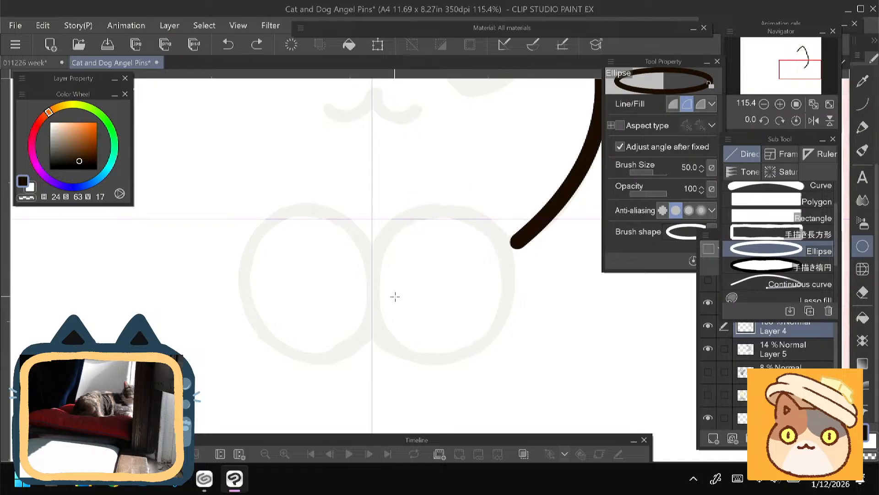
- Set the Ellipse brush size to 40, try a small ellipse inside the right paw and undo it
{"action": "left_click", "coordinate": [862, 104]}
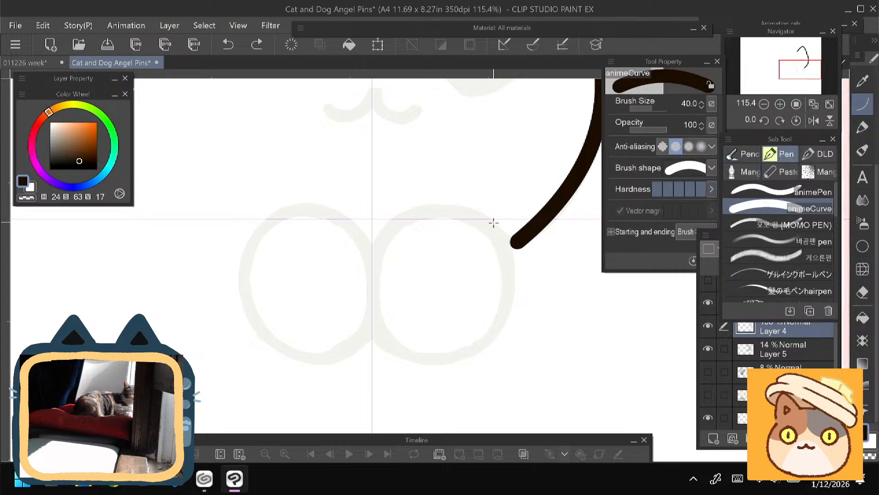
{"action": "left_click", "coordinate": [863, 246]}
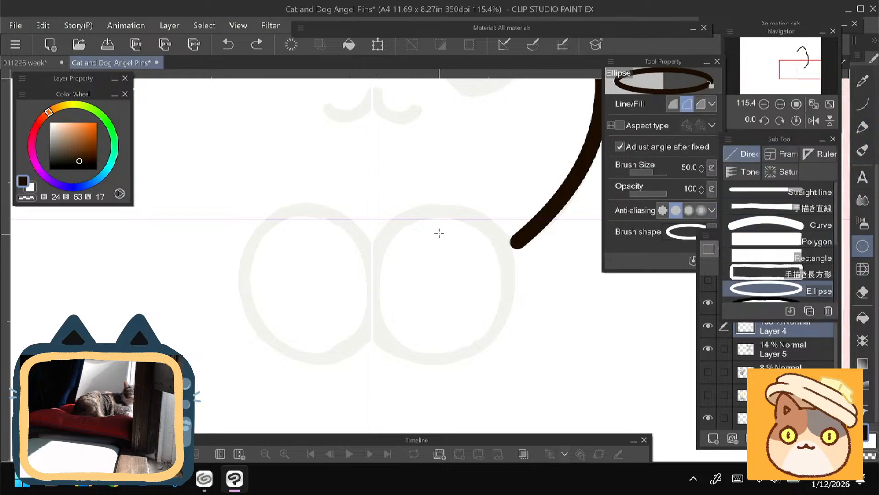
{"action": "left_click_drag", "start_coordinate": [464, 216], "coordinate": [428, 296]}
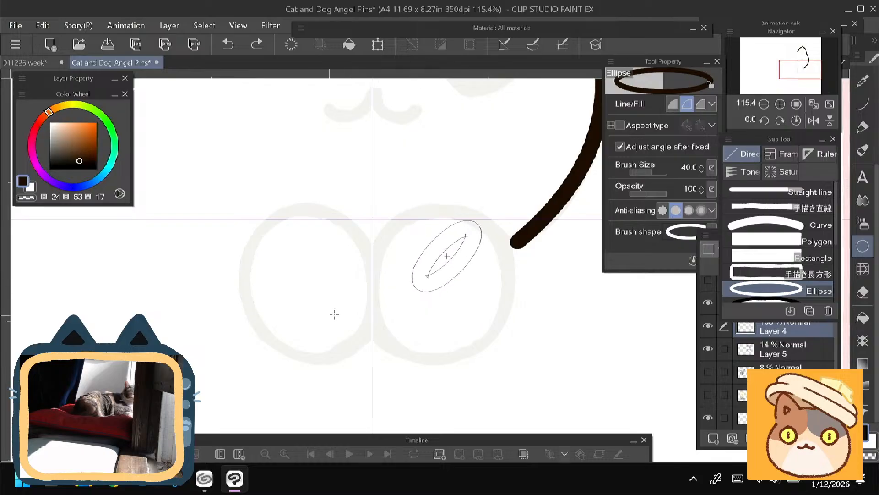
{"action": "left_click", "coordinate": [335, 316]}
{"action": "key", "text": "ctrl+z"}
{"action": "left_click_drag", "start_coordinate": [274, 297], "coordinate": [274, 310]}
{"action": "left_click_drag", "start_coordinate": [269, 257], "coordinate": [293, 271]}
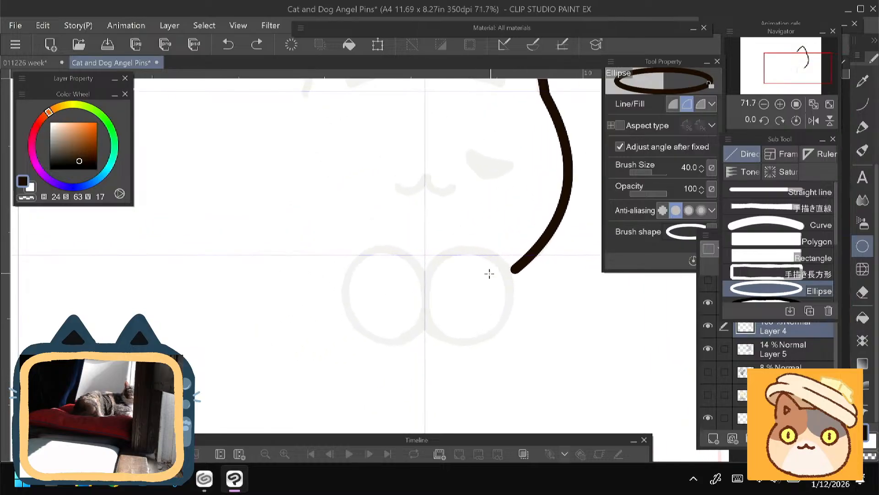
- Draw a size 40 ellipse over the sketched right paw on vector Layer 6
{"action": "left_click", "coordinate": [783, 304]}
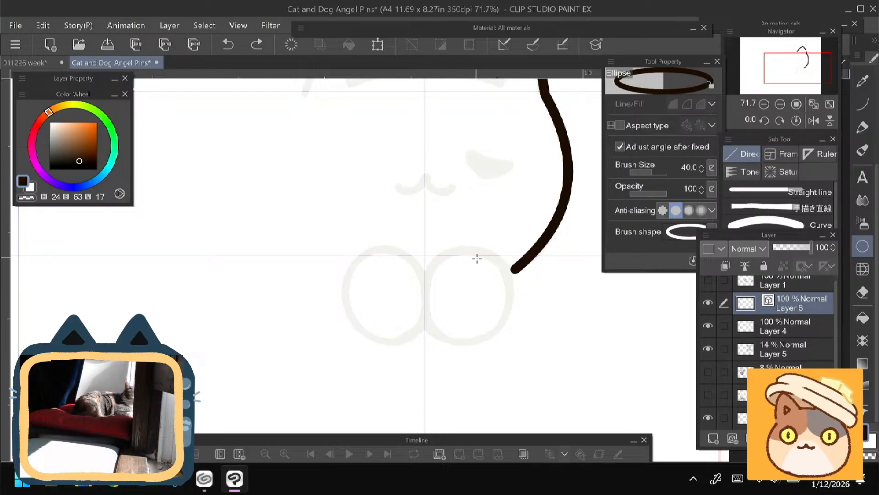
{"action": "left_click_drag", "start_coordinate": [506, 258], "coordinate": [425, 349]}
{"action": "key", "text": "ctrl+z"}
{"action": "mouse_move", "coordinate": [497, 250]}
{"action": "left_mouse_down"}
{"action": "mouse_move", "coordinate": [448, 338]}
{"action": "mouse_move", "coordinate": [416, 334]}
{"action": "mouse_move", "coordinate": [456, 337]}
{"action": "left_mouse_up"}
{"action": "left_click", "coordinate": [416, 334]}
- Move the paw ellipse outward so its outer edge meets the cheek line's lower end, and apply the transformation
{"action": "key", "text": "ctrl+t"}
{"action": "left_click", "coordinate": [438, 366]}
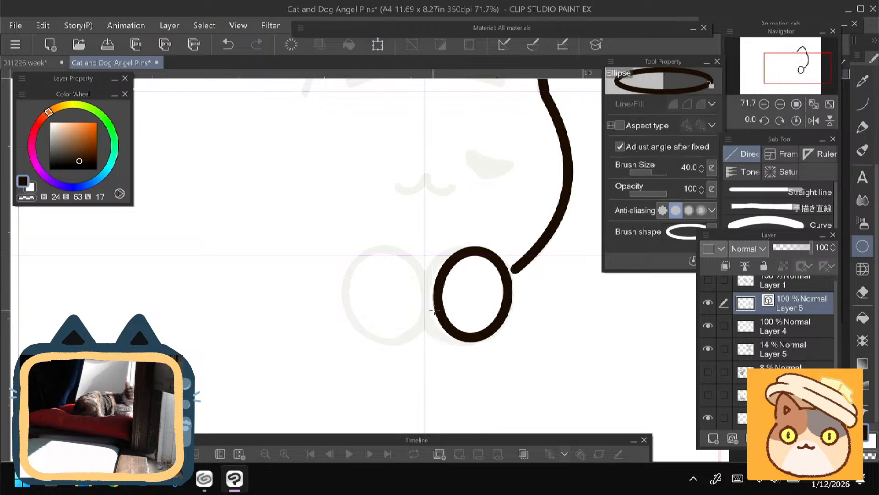
{"action": "key", "text": "ctrl+z"}
{"action": "key", "text": "ctrl+t"}
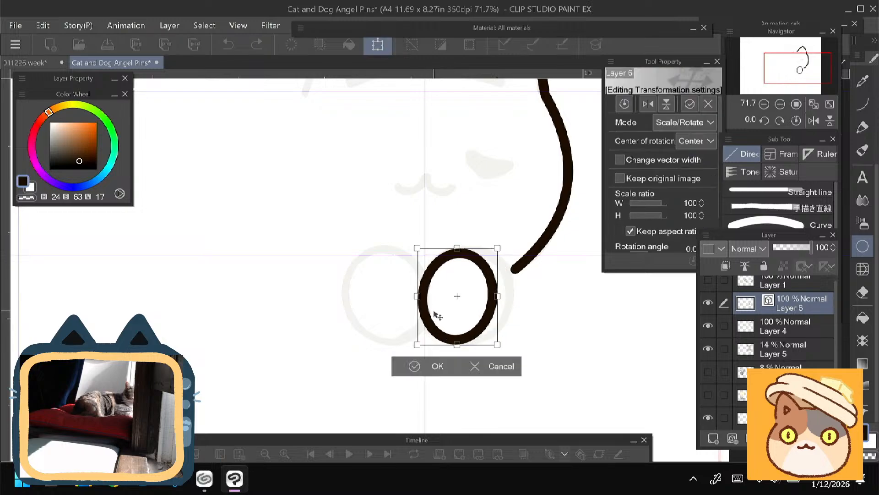
{"action": "left_click", "coordinate": [439, 369]}
{"action": "key", "text": "ctrl+t"}
{"action": "left_click_drag", "start_coordinate": [455, 326], "coordinate": [458, 325]}
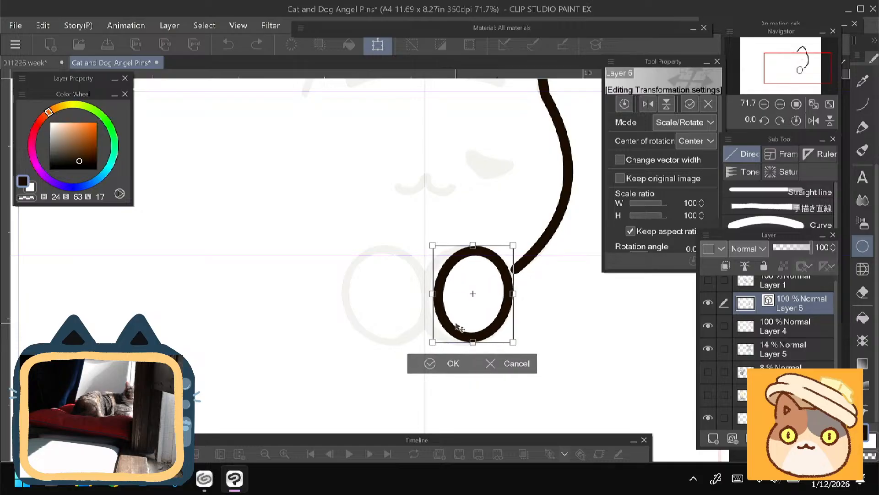
{"action": "key", "text": "Return"}
- Stretch the paw ellipse to about 119% width toward the vertical centre guide
{"action": "key", "text": "ctrl+t"}
{"action": "left_click_drag", "start_coordinate": [433, 297], "coordinate": [426, 296]}
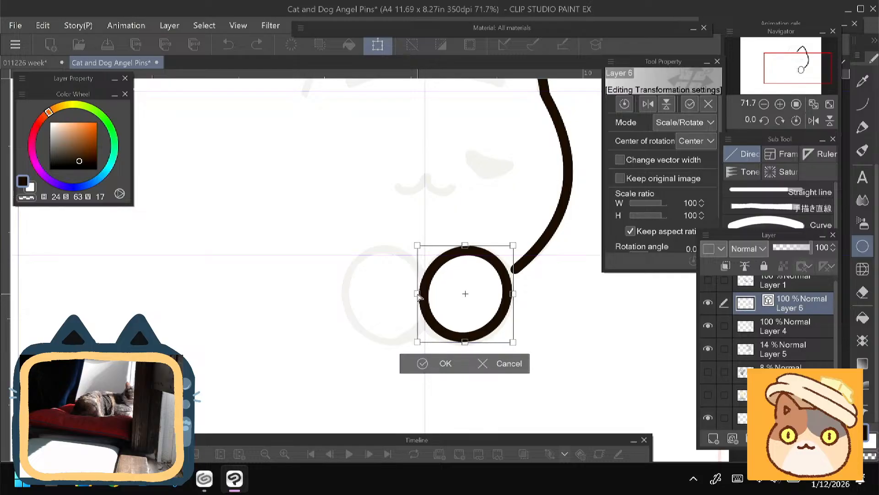
{"action": "key", "text": "ctrl+z"}
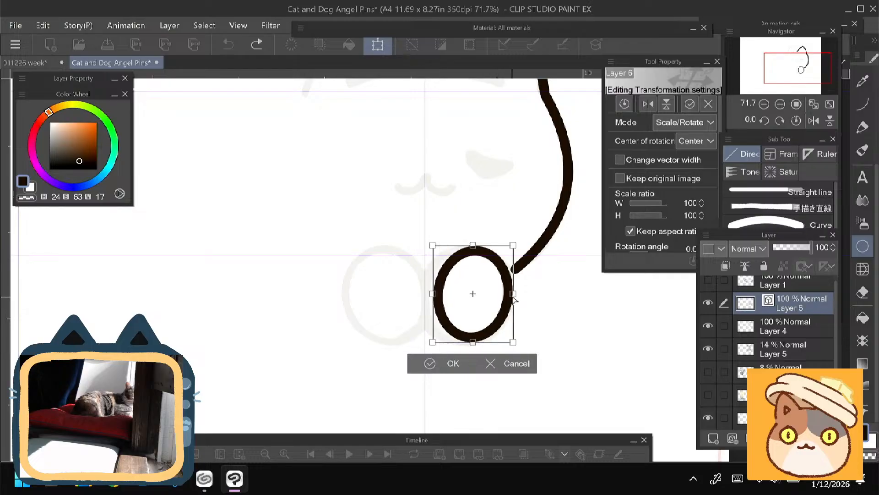
{"action": "left_click_drag", "start_coordinate": [434, 297], "coordinate": [420, 295]}
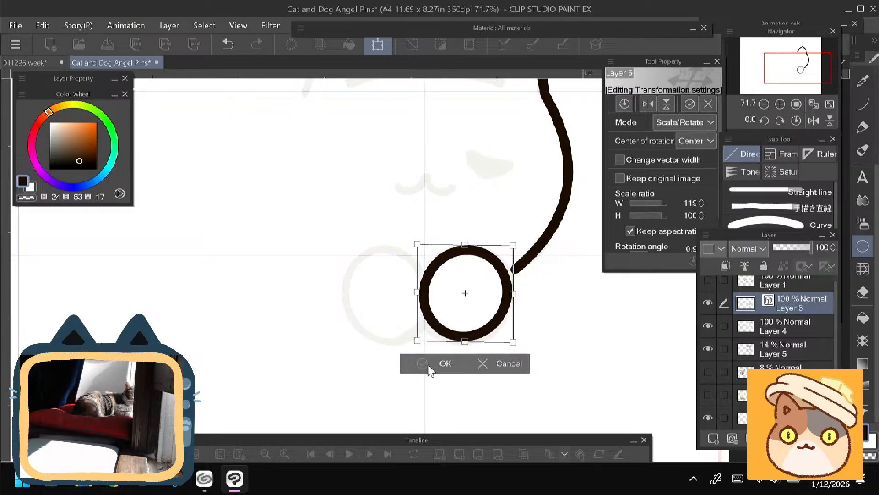
{"action": "key", "text": "ctrl+z"}
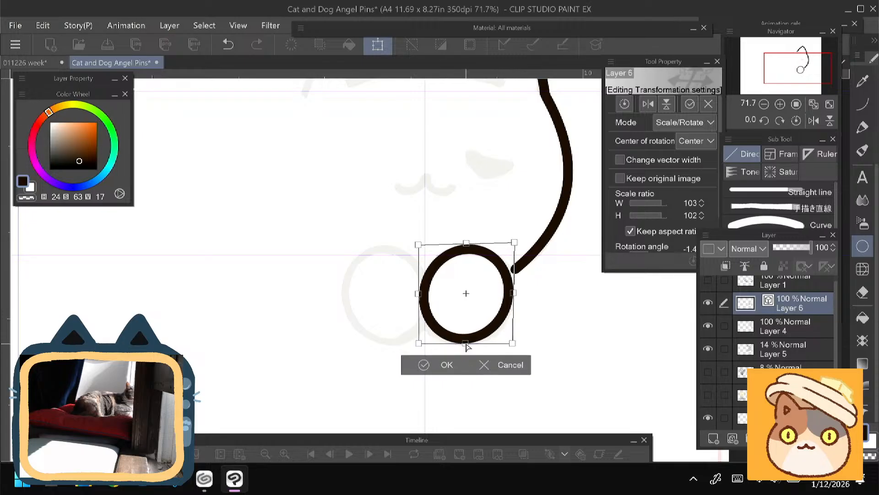
- Fine-tune the paw ellipse's height, width and rotation to match the sketched right paw, and apply the transformation
{"action": "left_click_drag", "start_coordinate": [466, 347], "coordinate": [466, 347]}
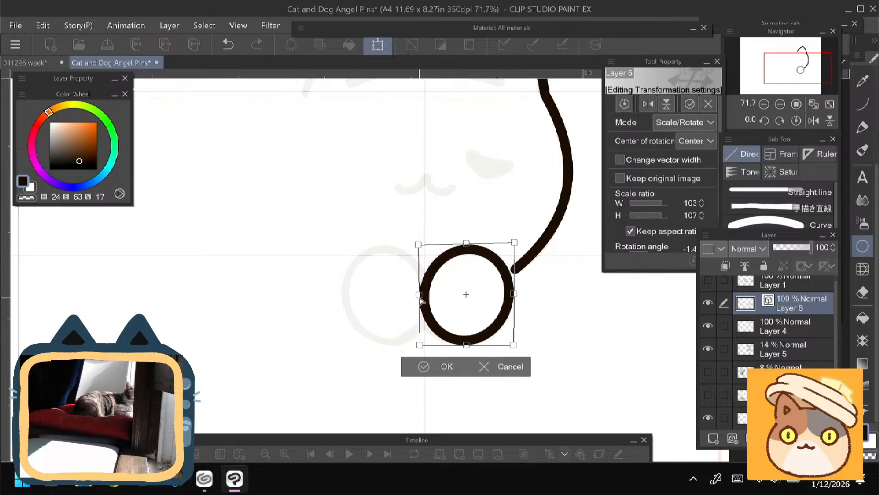
{"action": "left_click_drag", "start_coordinate": [423, 299], "coordinate": [424, 296]}
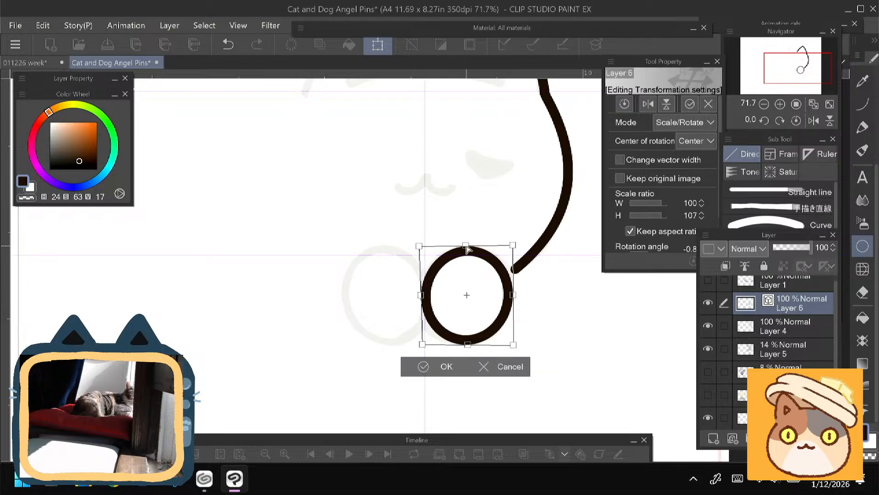
{"action": "left_click_drag", "start_coordinate": [466, 248], "coordinate": [467, 247]}
{"action": "left_click_drag", "start_coordinate": [512, 296], "coordinate": [512, 296]}
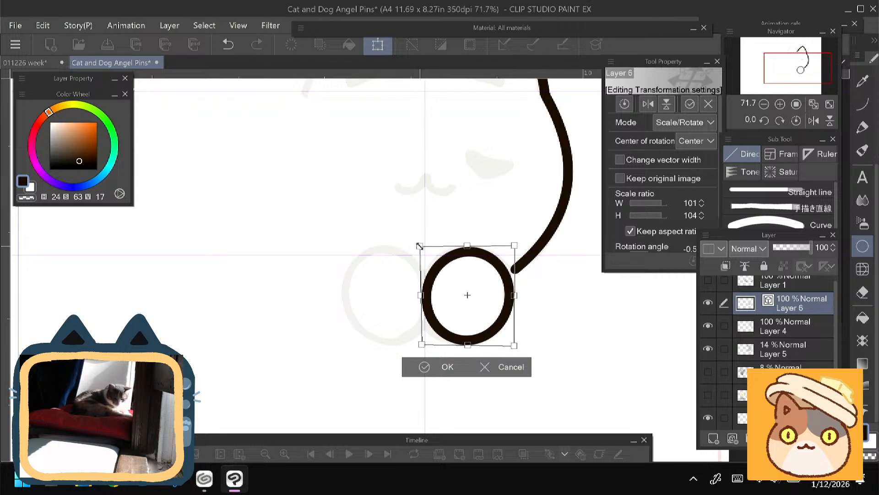
{"action": "left_click_drag", "start_coordinate": [420, 246], "coordinate": [417, 243]}
{"action": "left_click_drag", "start_coordinate": [434, 317], "coordinate": [396, 337]}
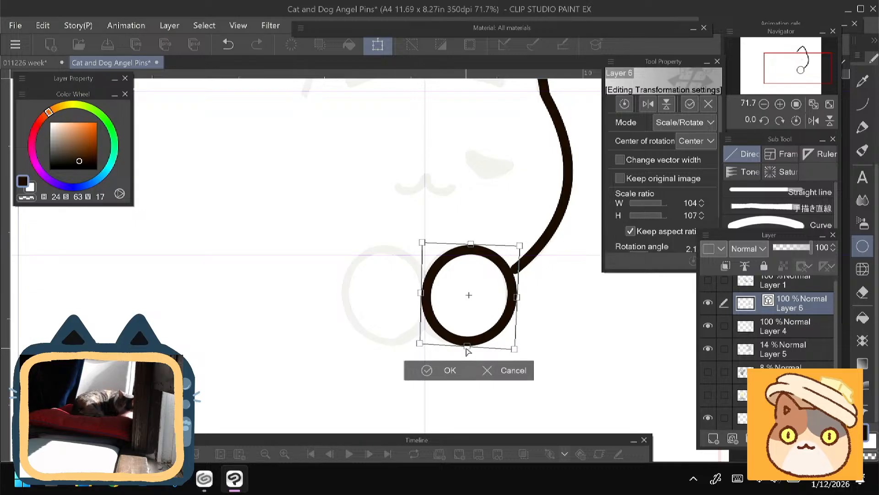
{"action": "left_click_drag", "start_coordinate": [466, 346], "coordinate": [436, 326]}
{"action": "key", "text": "Return"}
- Check the line art on Layers 4 and 6 by toggling their visibility, and rasterize Layer 6
{"action": "left_click_drag", "start_coordinate": [302, 259], "coordinate": [274, 330]}
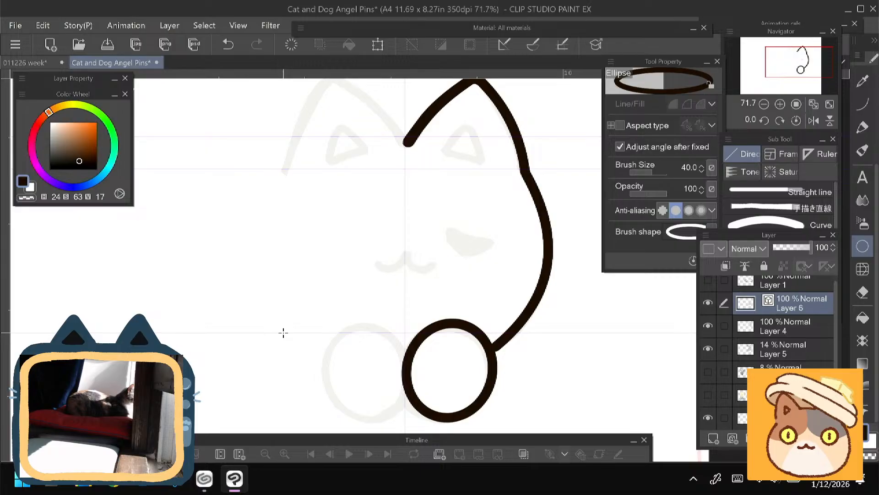
{"action": "left_click", "coordinate": [708, 326]}
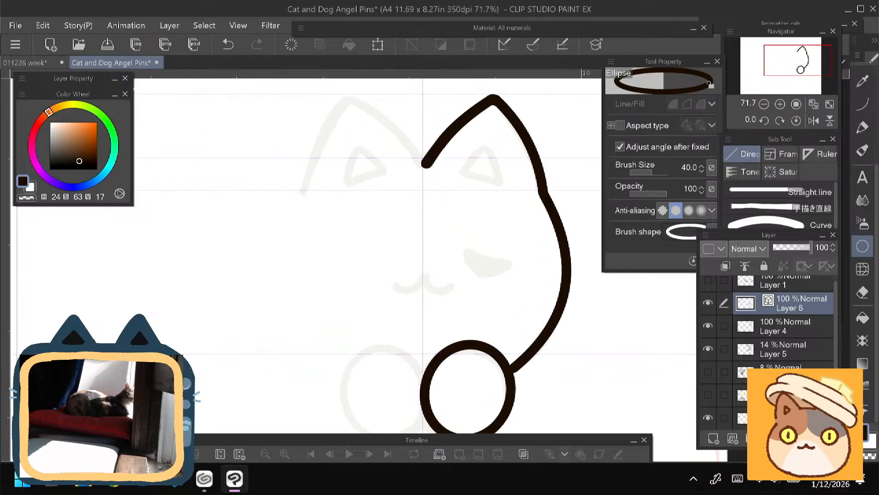
{"action": "left_click", "coordinate": [708, 326]}
{"action": "left_click", "coordinate": [708, 327]}
{"action": "left_click", "coordinate": [708, 303]}
{"action": "left_click", "coordinate": [708, 303]}
{"action": "left_click_drag", "start_coordinate": [412, 284], "coordinate": [428, 232]}
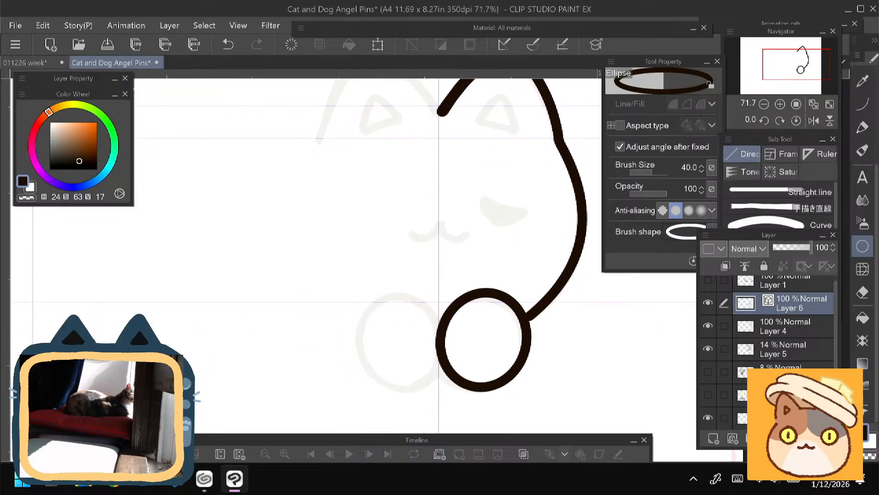
{"action": "right_click", "coordinate": [790, 313]}
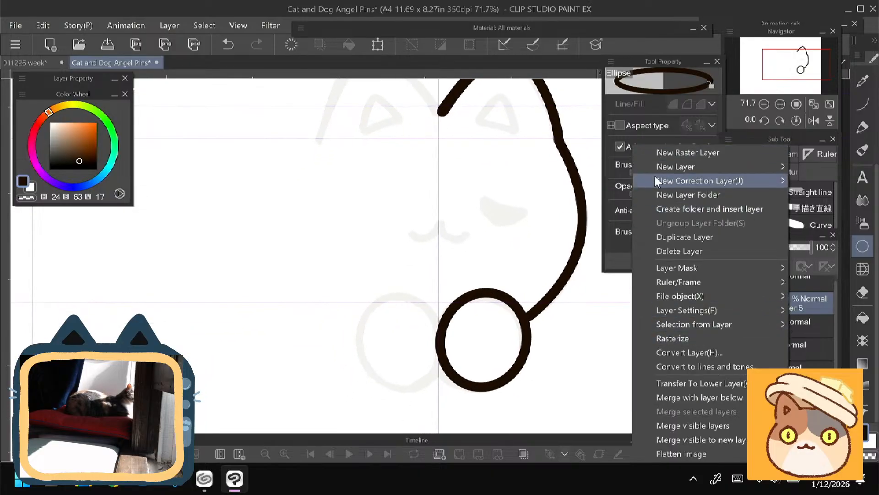
{"action": "left_click", "coordinate": [662, 340]}
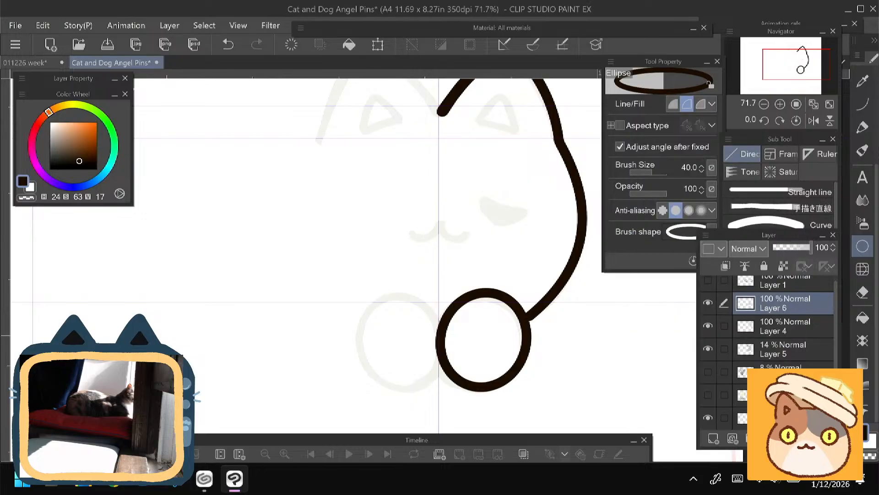
- Fill in the joint between the cheek line and the right paw's outline on Layer 6 with the size 15 animePen
{"action": "scroll", "coordinate": [383, 243], "scroll_direction": "up", "scroll_amount": 5}
{"action": "left_click_drag", "start_coordinate": [477, 357], "coordinate": [387, 209]}
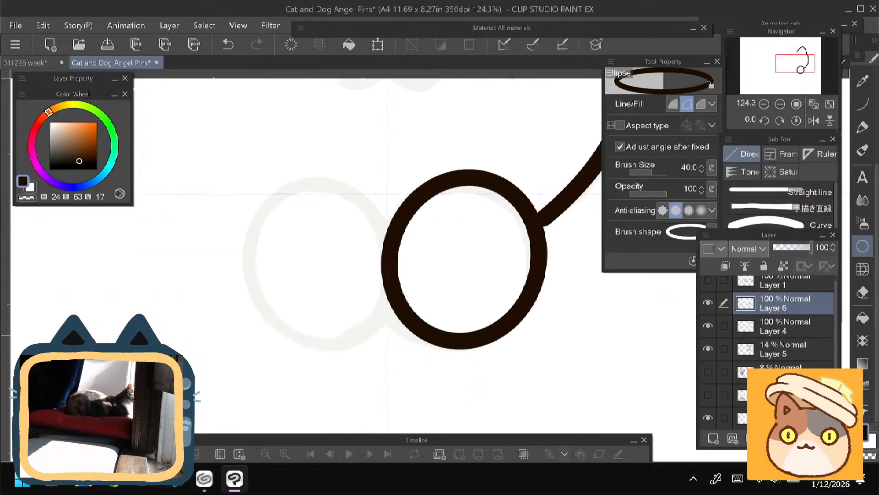
{"action": "left_click", "coordinate": [863, 105]}
{"action": "left_click", "coordinate": [756, 197]}
{"action": "scroll", "coordinate": [409, 238], "scroll_direction": "up", "scroll_amount": 2}
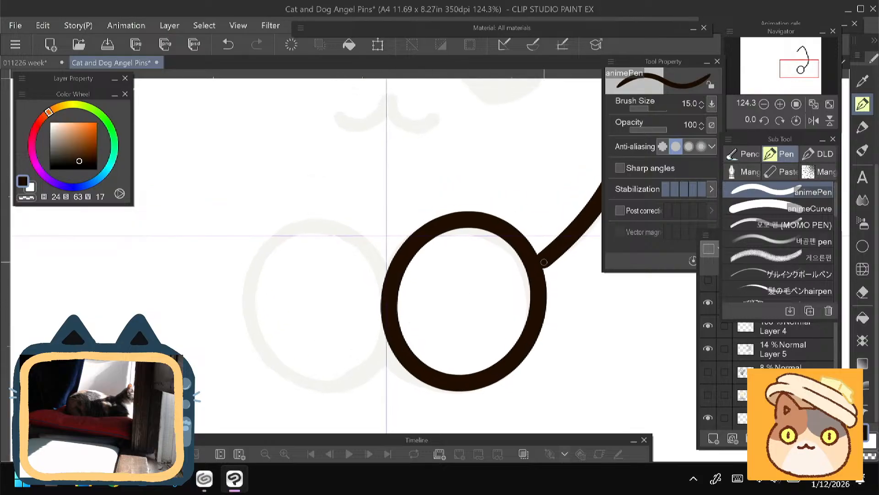
{"action": "key", "text": "ctrl+z"}
{"action": "mouse_move", "coordinate": [553, 257]}
{"action": "left_mouse_down"}
{"action": "mouse_move", "coordinate": [542, 270]}
{"action": "mouse_move", "coordinate": [540, 256]}
{"action": "left_mouse_up"}
{"action": "left_click_drag", "start_coordinate": [312, 309], "coordinate": [225, 378]}
{"action": "left_click_drag", "start_coordinate": [250, 308], "coordinate": [247, 380]}
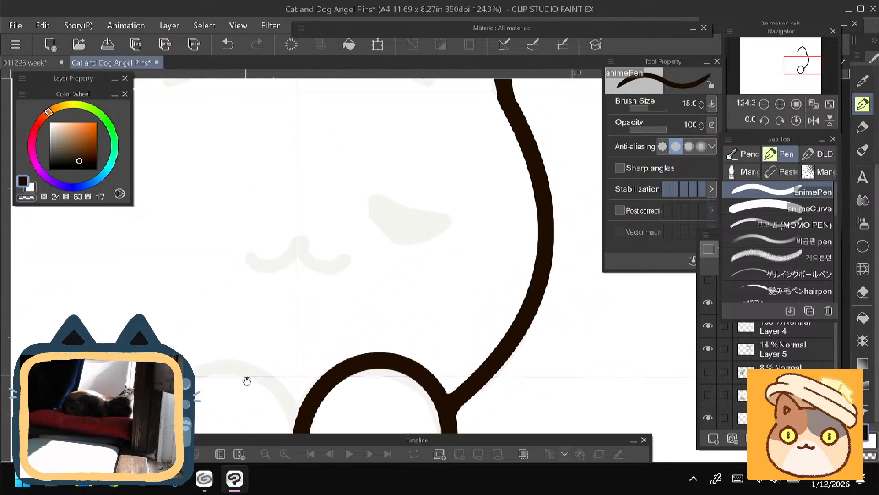
{"action": "mouse_move", "coordinate": [258, 283]}
{"action": "left_mouse_down"}
{"action": "mouse_move", "coordinate": [296, 381]}
{"action": "mouse_move", "coordinate": [365, 383]}
{"action": "mouse_move", "coordinate": [372, 374]}
{"action": "mouse_move", "coordinate": [340, 338]}
{"action": "mouse_move", "coordinate": [392, 224]}
{"action": "left_mouse_up"}
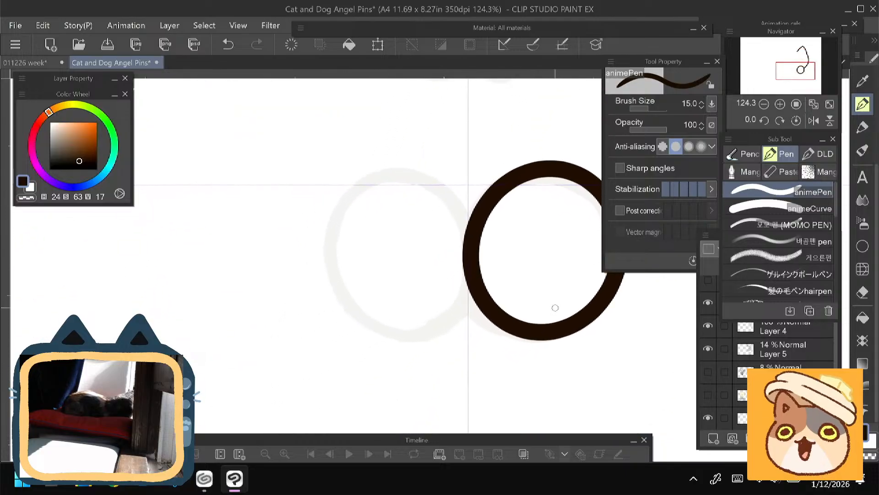
- Try toe lines inside the right paw with the animePen, raising the brush size to 30
{"action": "mouse_move", "coordinate": [552, 312]}
{"action": "left_mouse_down"}
{"action": "mouse_move", "coordinate": [535, 321]}
{"action": "mouse_move", "coordinate": [552, 313]}
{"action": "mouse_move", "coordinate": [512, 309]}
{"action": "mouse_move", "coordinate": [524, 293]}
{"action": "mouse_move", "coordinate": [500, 269]}
{"action": "left_mouse_up"}
{"action": "key", "text": "ctrl+z"}
{"action": "key", "text": "]"}
{"action": "key", "text": "]"}
{"action": "key", "text": "ctrl+z"}
{"action": "key", "text": "bracketright"}
{"action": "key", "text": "bracketright"}
{"action": "mouse_move", "coordinate": [331, 220]}
{"action": "left_mouse_down"}
{"action": "mouse_move", "coordinate": [218, 311]}
{"action": "mouse_move", "coordinate": [258, 210]}
{"action": "left_mouse_up"}
{"action": "key", "text": "ctrl+z"}
{"action": "key", "text": "ctrl+z"}
{"action": "key", "text": "ctrl+z"}
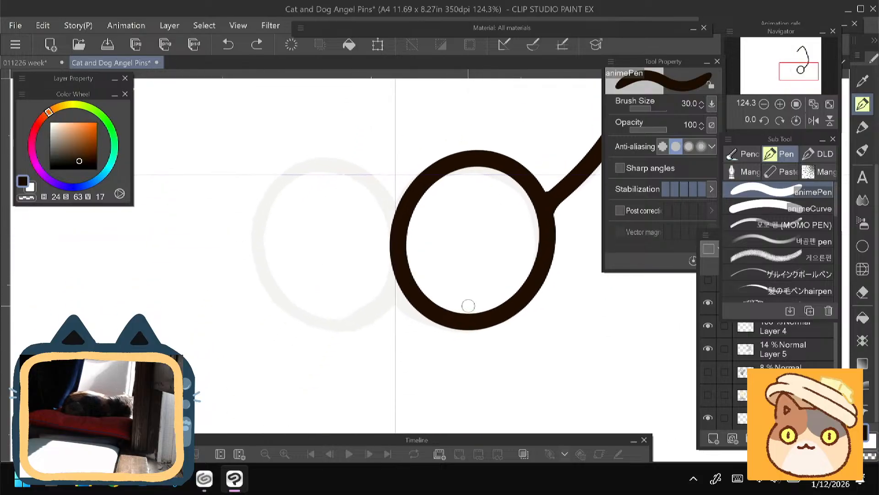
- Draw three short slanted toe lines from the right paw's lower edge with the size 30 animePen
{"action": "left_click_drag", "start_coordinate": [478, 298], "coordinate": [464, 314]}
{"action": "key", "text": "ctrl+z"}
{"action": "left_click_drag", "start_coordinate": [456, 279], "coordinate": [440, 299]}
{"action": "left_click_drag", "start_coordinate": [430, 261], "coordinate": [415, 280]}
{"action": "mouse_move", "coordinate": [237, 244]}
{"action": "left_mouse_down"}
{"action": "mouse_move", "coordinate": [231, 360]}
{"action": "mouse_move", "coordinate": [252, 263]}
{"action": "mouse_move", "coordinate": [298, 249]}
{"action": "mouse_move", "coordinate": [307, 263]}
{"action": "left_mouse_up"}
- Fill in the joints between the toe lines and the paw outline with the size 17 animePen
{"action": "key", "text": "bracketleft"}
{"action": "key", "text": "bracketleft"}
{"action": "key", "text": "bracketleft"}
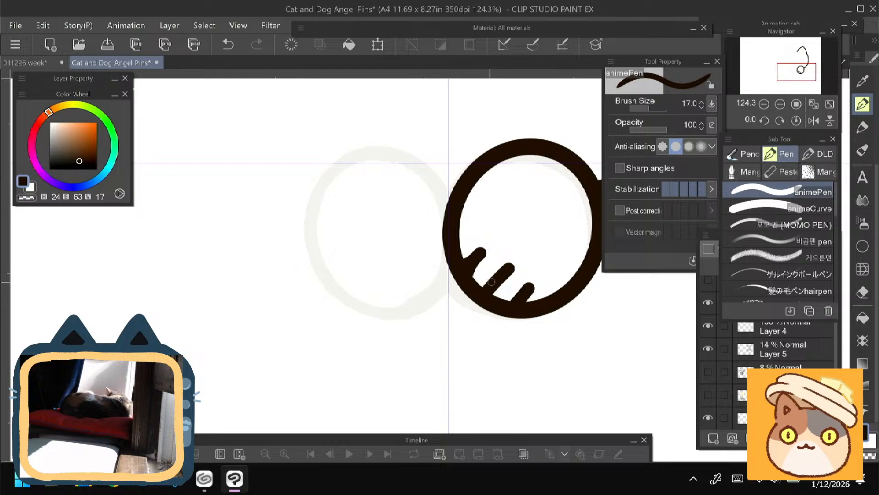
{"action": "left_click_drag", "start_coordinate": [492, 282], "coordinate": [512, 303]}
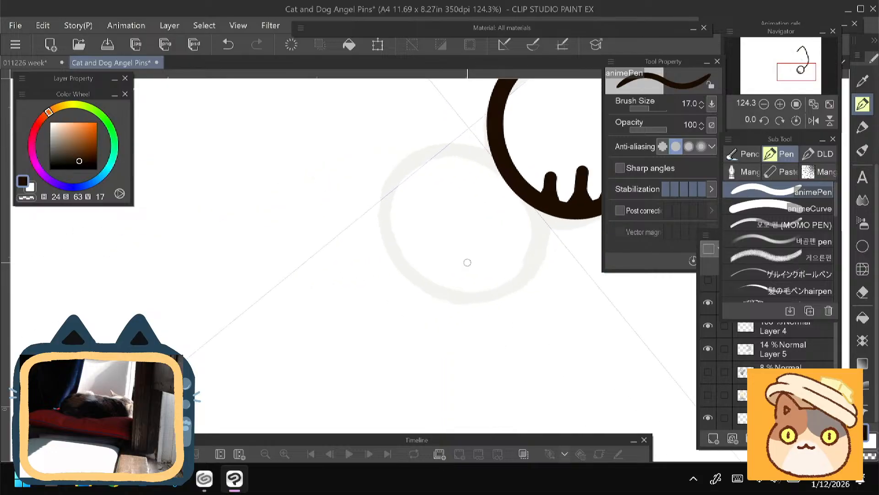
{"action": "scroll", "coordinate": [467, 262], "scroll_direction": "up", "scroll_amount": 3}
{"action": "mouse_move", "coordinate": [467, 263]}
{"action": "left_mouse_down"}
{"action": "mouse_move", "coordinate": [395, 322]}
{"action": "mouse_move", "coordinate": [413, 363]}
{"action": "mouse_move", "coordinate": [426, 357]}
{"action": "left_mouse_up"}
{"action": "mouse_move", "coordinate": [423, 237]}
{"action": "left_mouse_down"}
{"action": "mouse_move", "coordinate": [458, 263]}
{"action": "mouse_move", "coordinate": [445, 228]}
{"action": "left_mouse_up"}
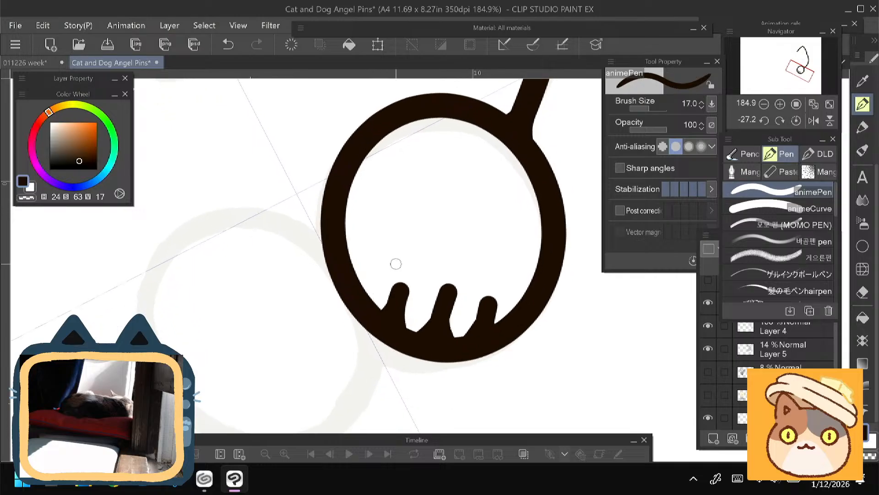
- Taper the three toe lines to points with the Vector eraser at size 17
{"action": "key", "text": "m"}
{"action": "key", "text": "ctrl+z"}
{"action": "key", "text": "e"}
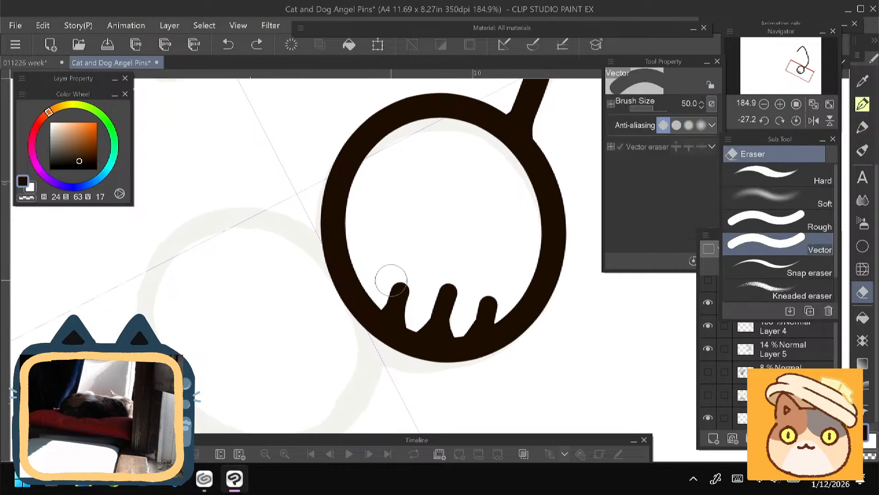
{"action": "key", "text": "bracketleft"}
{"action": "key", "text": "bracketleft"}
{"action": "key", "text": "bracketleft"}
{"action": "key", "text": "bracketleft"}
{"action": "key", "text": "bracketleft"}
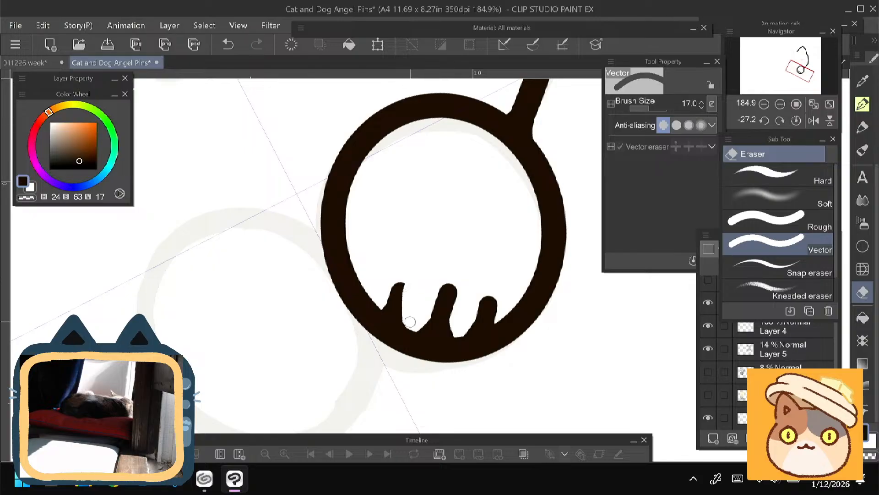
{"action": "mouse_move", "coordinate": [420, 325]}
{"action": "left_mouse_down"}
{"action": "mouse_move", "coordinate": [439, 289]}
{"action": "mouse_move", "coordinate": [450, 295]}
{"action": "mouse_move", "coordinate": [453, 326]}
{"action": "mouse_move", "coordinate": [482, 272]}
{"action": "mouse_move", "coordinate": [490, 313]}
{"action": "mouse_move", "coordinate": [496, 306]}
{"action": "left_mouse_up"}
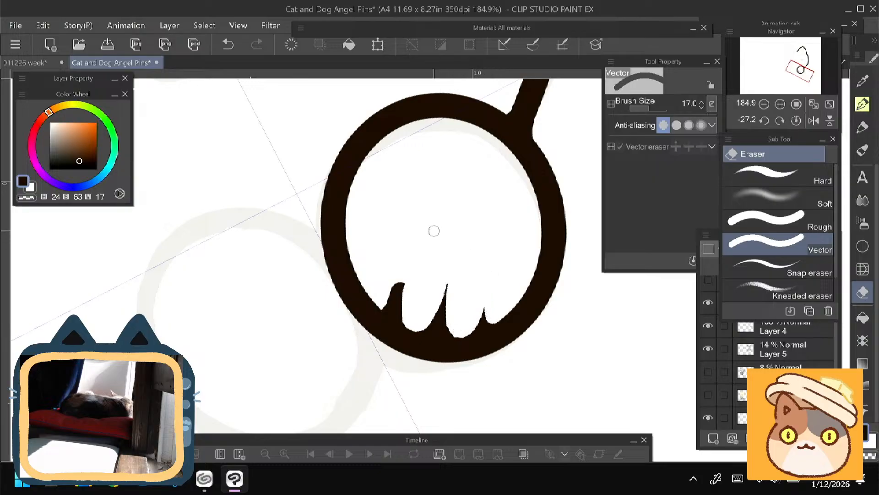
{"action": "left_click_drag", "start_coordinate": [407, 323], "coordinate": [398, 283]}
{"action": "left_click_drag", "start_coordinate": [288, 226], "coordinate": [341, 109]}
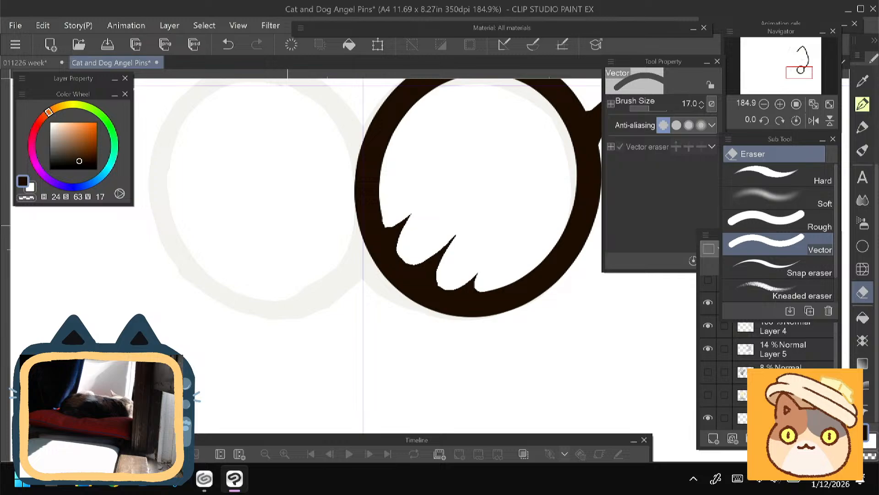
- Undo the toe lines together with their tapering, leaving only the plain paw outline
{"action": "key", "text": "ctrl+z"}
{"action": "key", "text": "ctrl+z"}
{"action": "key", "text": "ctrl+z"}
{"action": "key", "text": "ctrl+z"}
{"action": "key", "text": "ctrl+z"}
{"action": "key", "text": "ctrl+z"}
{"action": "key", "text": "ctrl+z"}
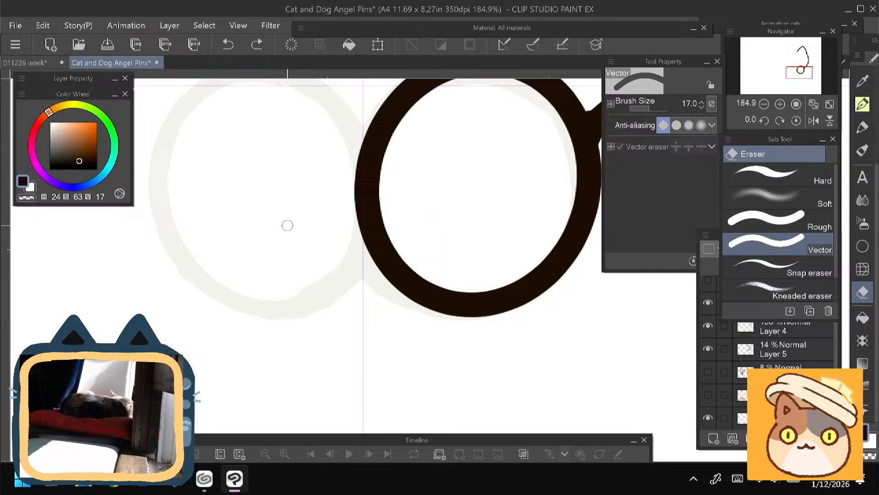
{"action": "left_click_drag", "start_coordinate": [287, 225], "coordinate": [280, 314]}
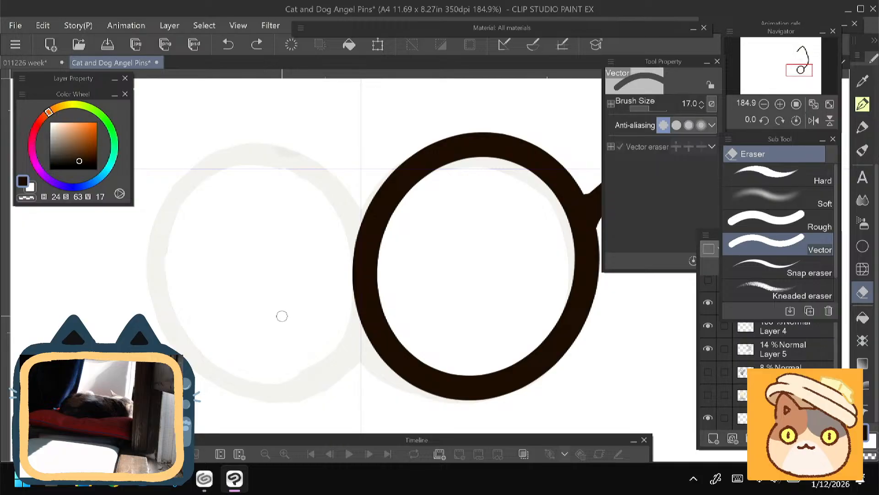
{"action": "left_click_drag", "start_coordinate": [457, 344], "coordinate": [445, 284]}
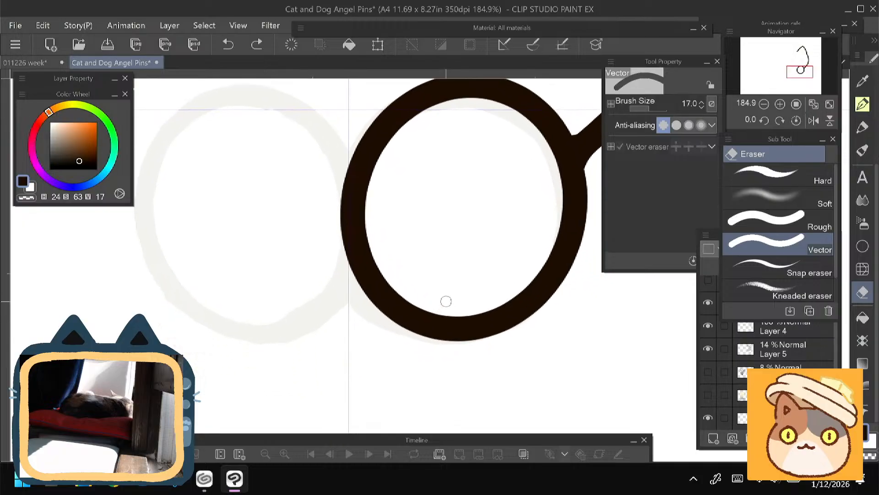
{"action": "left_click", "coordinate": [432, 316]}
{"action": "key", "text": "ctrl+z"}
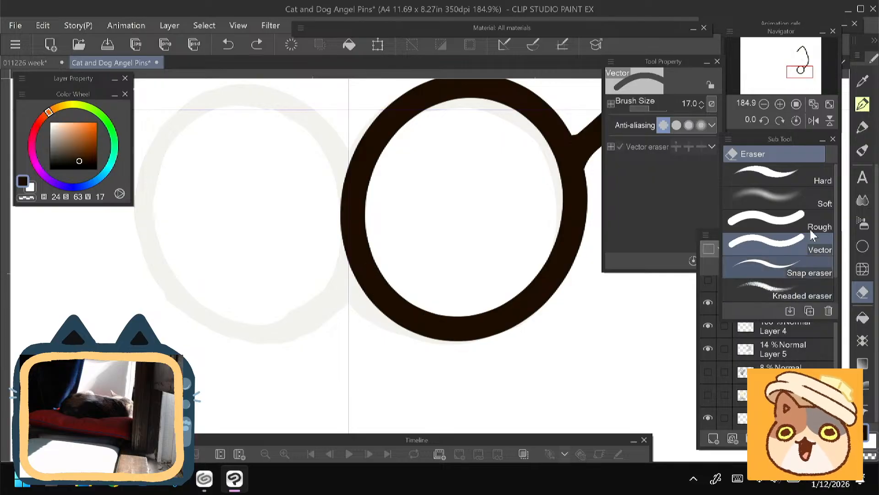
- Try a new toe line at the paw's lower edge with the animePen at size 25
{"action": "left_click", "coordinate": [863, 104]}
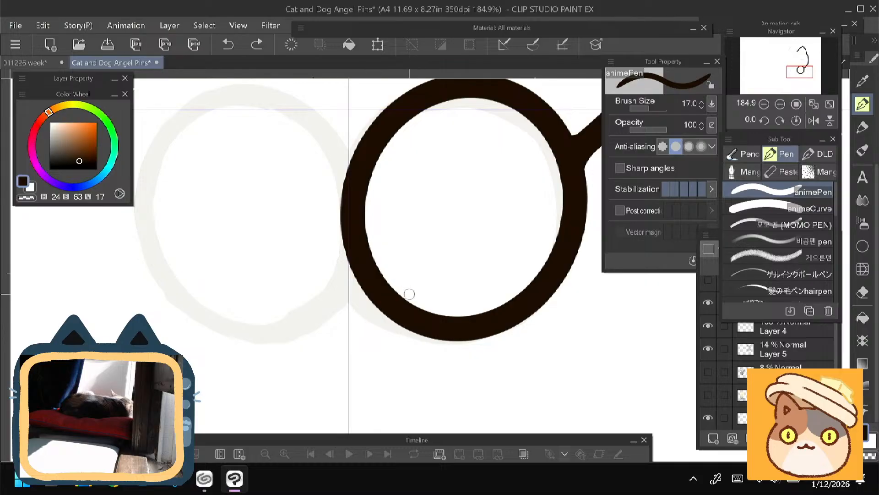
{"action": "key", "text": "bracketright"}
{"action": "key", "text": "bracketright"}
{"action": "left_click_drag", "start_coordinate": [423, 276], "coordinate": [402, 298]}
{"action": "key", "text": "ctrl+z"}
{"action": "key", "text": "ctrl+z"}
{"action": "key", "text": "ctrl+z"}
{"action": "key", "text": "ctrl+z"}
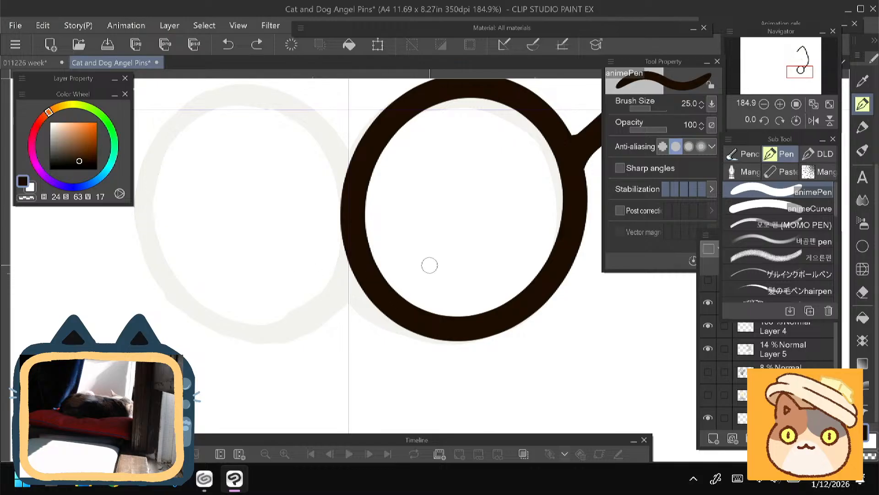
{"action": "left_click_drag", "start_coordinate": [436, 258], "coordinate": [415, 280]}
{"action": "key", "text": "ctrl+z"}
{"action": "mouse_move", "coordinate": [232, 171]}
{"action": "left_mouse_down"}
{"action": "mouse_move", "coordinate": [226, 322]}
{"action": "mouse_move", "coordinate": [191, 458]}
{"action": "mouse_move", "coordinate": [257, 253]}
{"action": "left_mouse_up"}
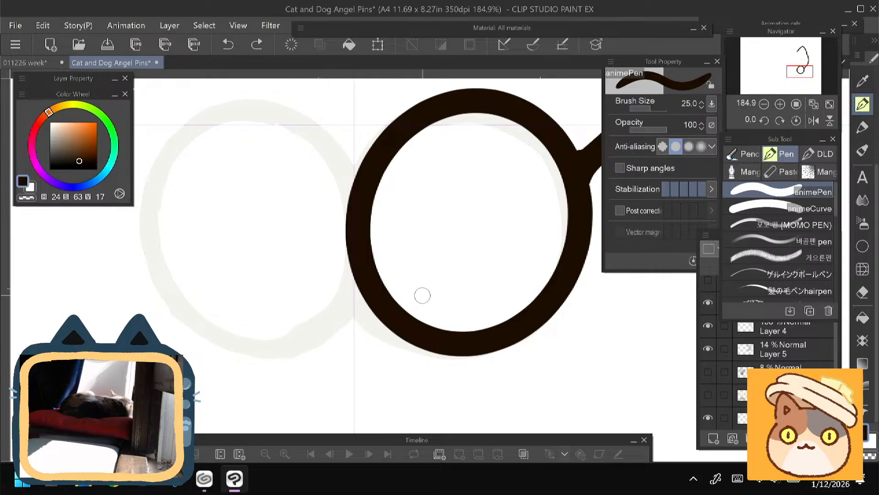
- Try several spacings and lengths for the toe lines inside the paw, undoing each attempt
{"action": "left_click_drag", "start_coordinate": [430, 283], "coordinate": [402, 304]}
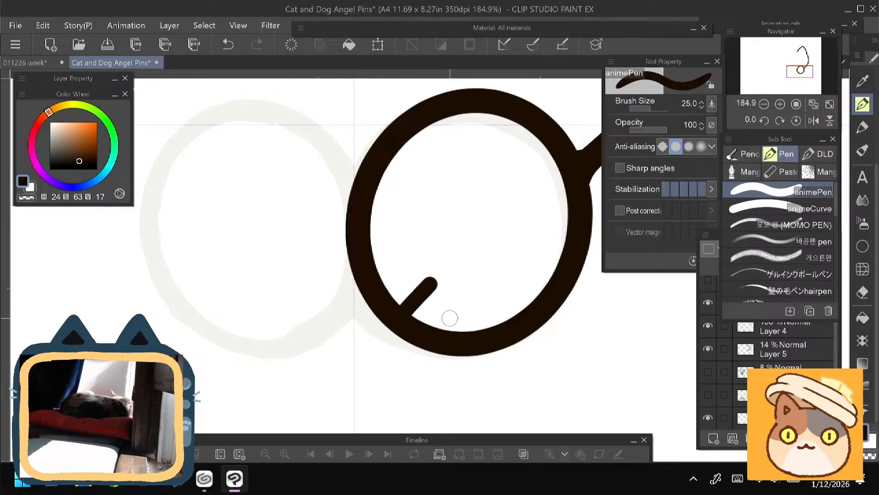
{"action": "left_click_drag", "start_coordinate": [453, 316], "coordinate": [432, 327]}
{"action": "mouse_move", "coordinate": [391, 285]}
{"action": "left_mouse_down"}
{"action": "mouse_move", "coordinate": [392, 262]}
{"action": "mouse_move", "coordinate": [377, 288]}
{"action": "mouse_move", "coordinate": [420, 287]}
{"action": "mouse_move", "coordinate": [400, 308]}
{"action": "left_mouse_up"}
{"action": "key", "text": "ctrl+z"}
{"action": "key", "text": "ctrl+z"}
{"action": "key", "text": "ctrl+z"}
{"action": "key", "text": "ctrl+z"}
{"action": "left_click_drag", "start_coordinate": [447, 296], "coordinate": [420, 322]}
{"action": "key", "text": "ctrl+z"}
{"action": "key", "text": "ctrl+z"}
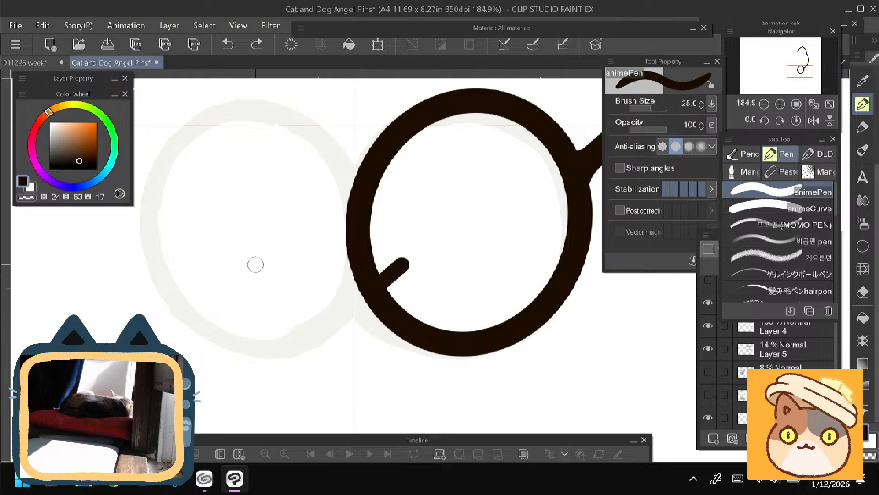
{"action": "key", "text": "ctrl+z"}
- Draw a set of four parallel toe lines along the paw's lower edge, and undo them
{"action": "mouse_move", "coordinate": [409, 252]}
{"action": "left_mouse_down"}
{"action": "mouse_move", "coordinate": [382, 277]}
{"action": "mouse_move", "coordinate": [400, 306]}
{"action": "left_mouse_up"}
{"action": "left_click_drag", "start_coordinate": [458, 290], "coordinate": [423, 323]}
{"action": "left_click_drag", "start_coordinate": [487, 307], "coordinate": [458, 330]}
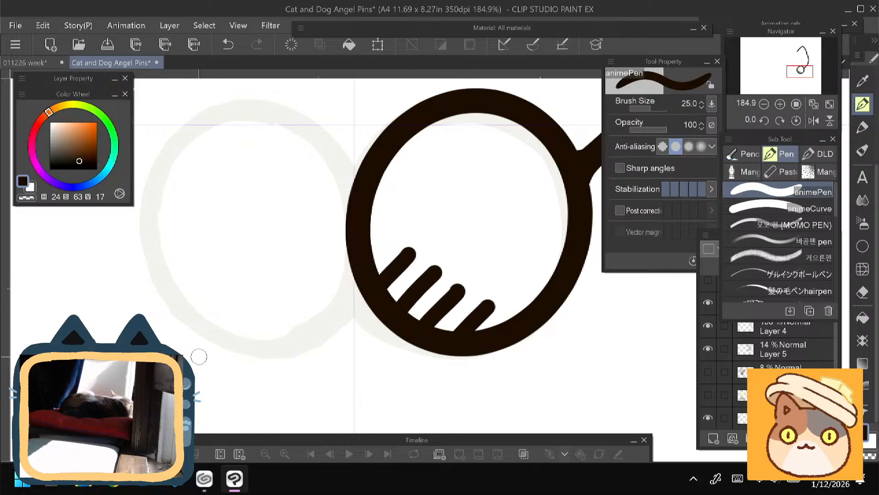
{"action": "key", "text": "ctrl+z"}
{"action": "key", "text": "ctrl+z"}
{"action": "key", "text": "ctrl+z"}
{"action": "key", "text": "ctrl+z"}
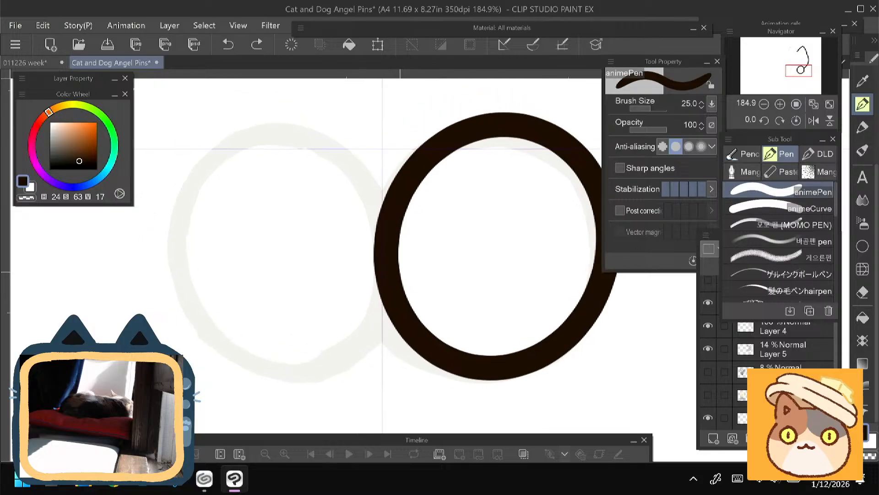
- Save the Cat and Dog Angel Pins document
{"action": "scroll", "coordinate": [401, 271], "scroll_direction": "down", "scroll_amount": 3}
{"action": "scroll", "coordinate": [401, 271], "scroll_direction": "down", "scroll_amount": 3}
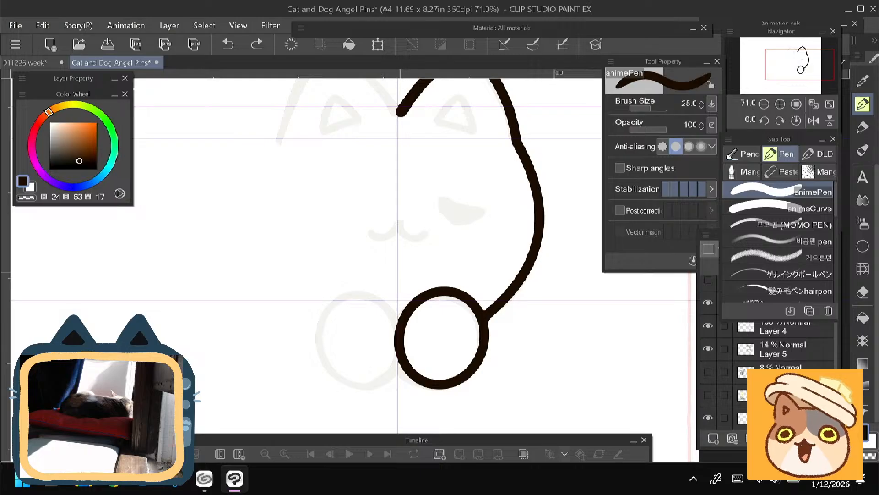
{"action": "left_click", "coordinate": [102, 44]}
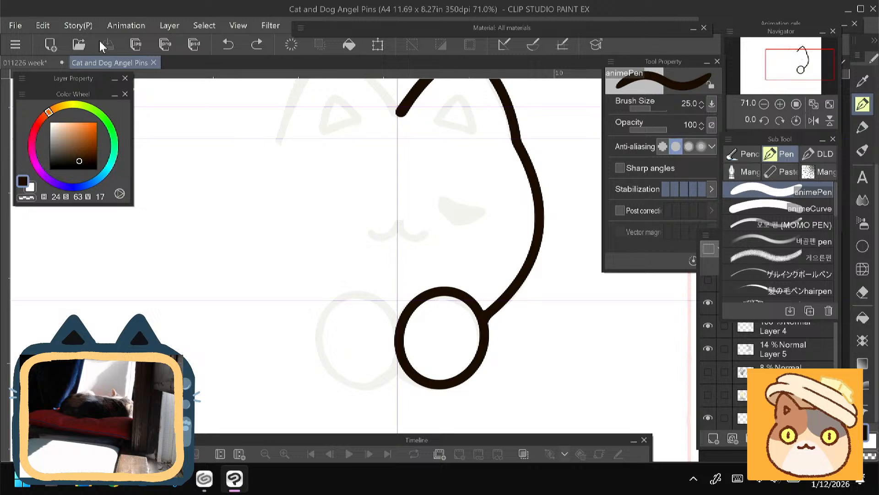
- Try three toe lines inside the right paw with the size 25 animePen, and undo them
{"action": "scroll", "coordinate": [306, 256], "scroll_direction": "down", "scroll_amount": 2}
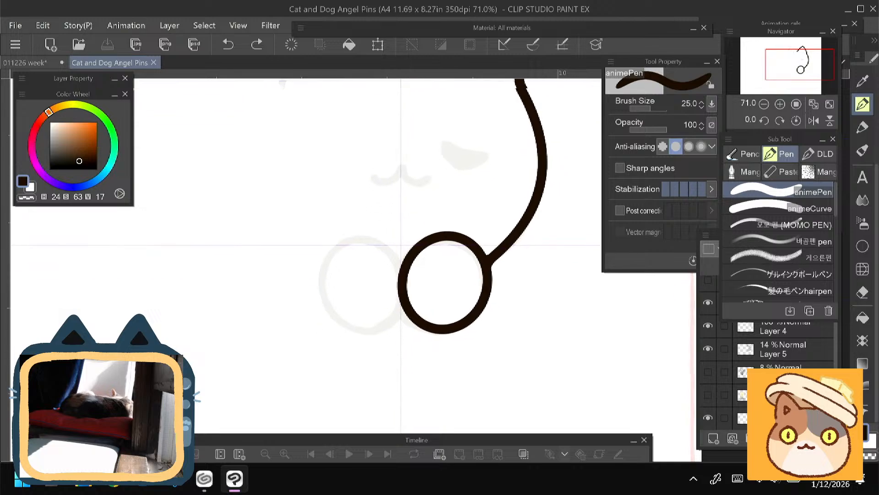
{"action": "scroll", "coordinate": [229, 256], "scroll_direction": "up", "scroll_amount": 2}
{"action": "mouse_move", "coordinate": [504, 302]}
{"action": "left_mouse_down"}
{"action": "mouse_move", "coordinate": [429, 262]}
{"action": "mouse_move", "coordinate": [424, 280]}
{"action": "left_mouse_up"}
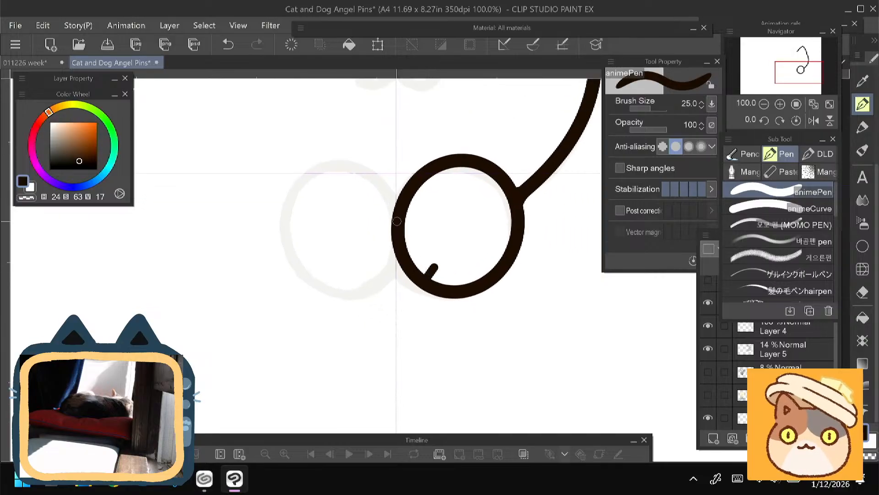
{"action": "key", "text": "ctrl+z"}
{"action": "mouse_move", "coordinate": [454, 272]}
{"action": "left_mouse_down"}
{"action": "mouse_move", "coordinate": [448, 285]}
{"action": "mouse_move", "coordinate": [424, 277]}
{"action": "left_mouse_up"}
{"action": "mouse_move", "coordinate": [423, 247]}
{"action": "left_mouse_down"}
{"action": "mouse_move", "coordinate": [412, 262]}
{"action": "mouse_move", "coordinate": [450, 284]}
{"action": "mouse_move", "coordinate": [426, 277]}
{"action": "mouse_move", "coordinate": [411, 255]}
{"action": "left_mouse_up"}
{"action": "key", "text": "ctrl+z"}
{"action": "key", "text": "ctrl+z"}
{"action": "key", "text": "ctrl+z"}
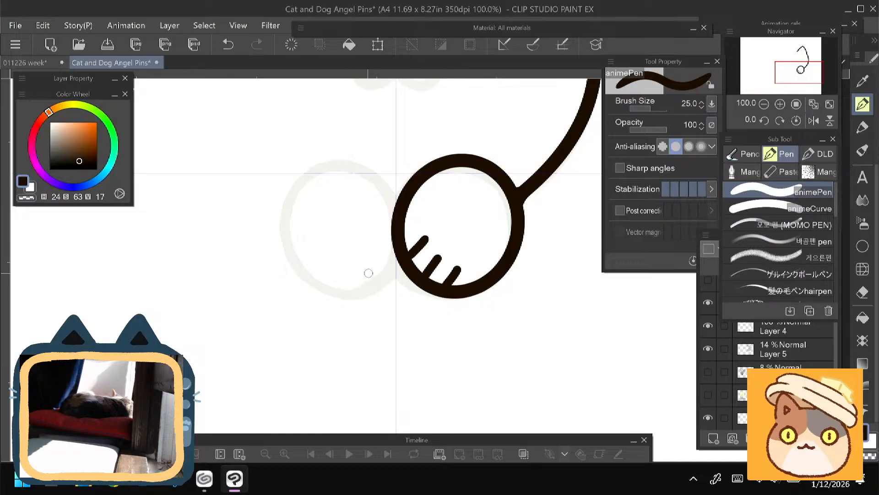
{"action": "mouse_move", "coordinate": [246, 284]}
{"action": "left_mouse_down"}
{"action": "mouse_move", "coordinate": [252, 368]}
{"action": "mouse_move", "coordinate": [259, 315]}
{"action": "left_mouse_up"}
{"action": "key", "text": "ctrl+z"}
{"action": "key", "text": "ctrl+z"}
{"action": "key", "text": "ctrl+z"}
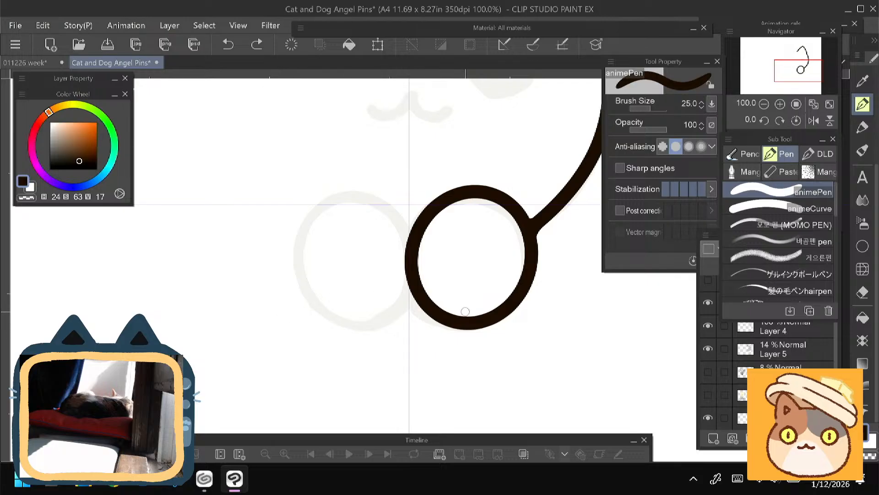
- Try a shorter set of size 25 toe lines along the paw's lower edge, and undo them
{"action": "left_click_drag", "start_coordinate": [470, 306], "coordinate": [467, 316]}
{"action": "left_click_drag", "start_coordinate": [436, 286], "coordinate": [429, 300]}
{"action": "key", "text": "ctrl+z"}
{"action": "key", "text": "ctrl+z"}
{"action": "key", "text": "ctrl+z"}
- Ink three short slanted toe lines at the right paw's lower edge with the animePen at size 40
{"action": "key", "text": "bracketright"}
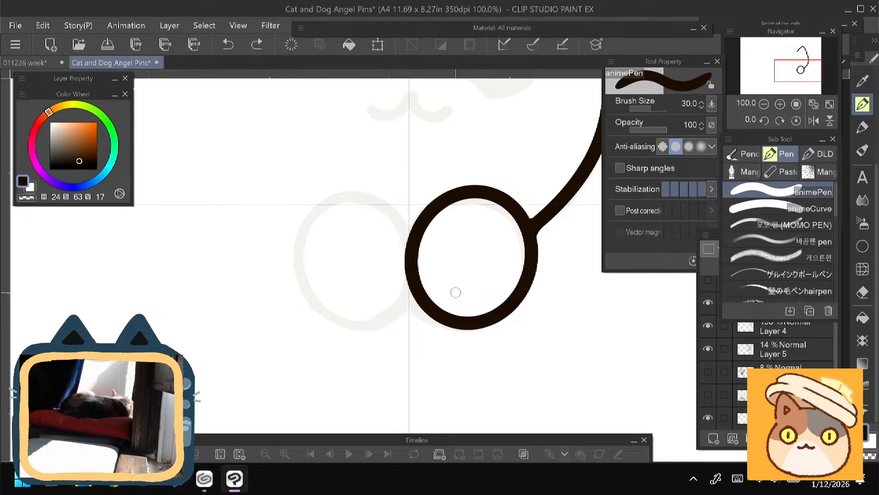
{"action": "mouse_move", "coordinate": [457, 291]}
{"action": "left_mouse_down"}
{"action": "mouse_move", "coordinate": [443, 311]}
{"action": "mouse_move", "coordinate": [469, 315]}
{"action": "left_mouse_up"}
{"action": "key", "text": "ctrl+z"}
{"action": "key", "text": "bracketright"}
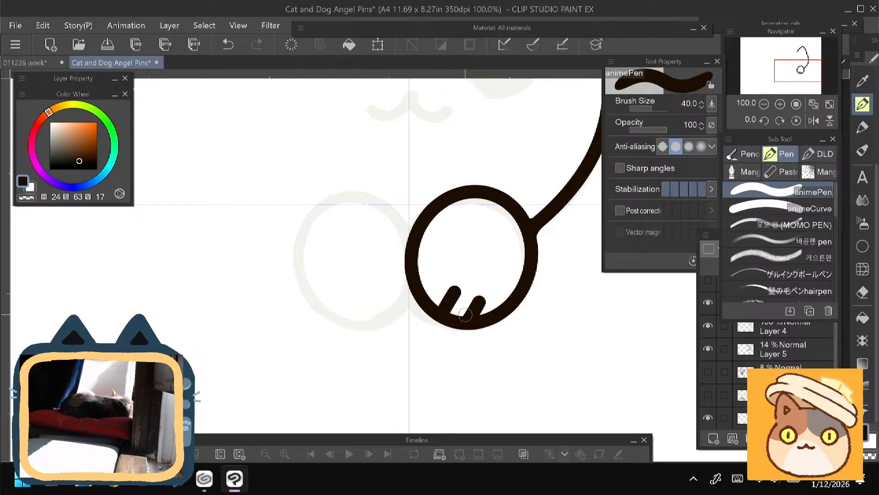
{"action": "left_click_drag", "start_coordinate": [436, 274], "coordinate": [425, 290]}
{"action": "left_click_drag", "start_coordinate": [230, 266], "coordinate": [232, 322]}
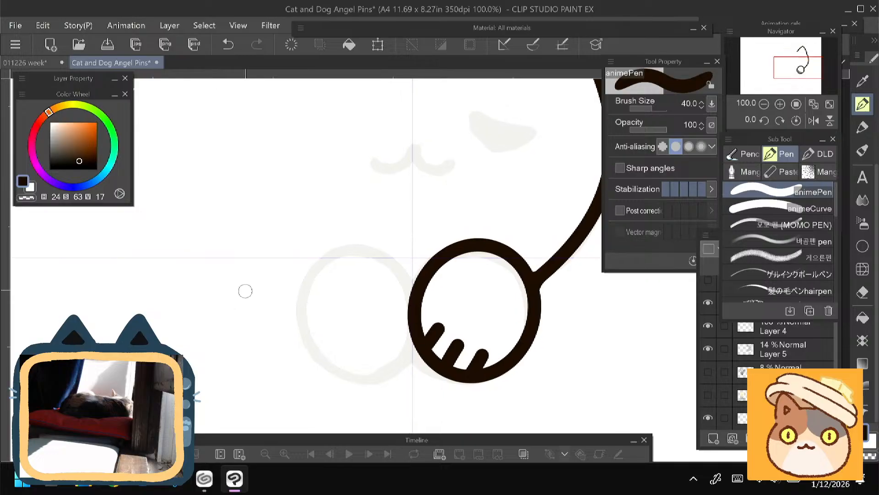
- Toggle the visibility of Layers 4 and 6 to check which line art each one holds
{"action": "scroll", "coordinate": [245, 291], "scroll_direction": "down", "scroll_amount": 3}
{"action": "left_click_drag", "start_coordinate": [246, 290], "coordinate": [280, 312]}
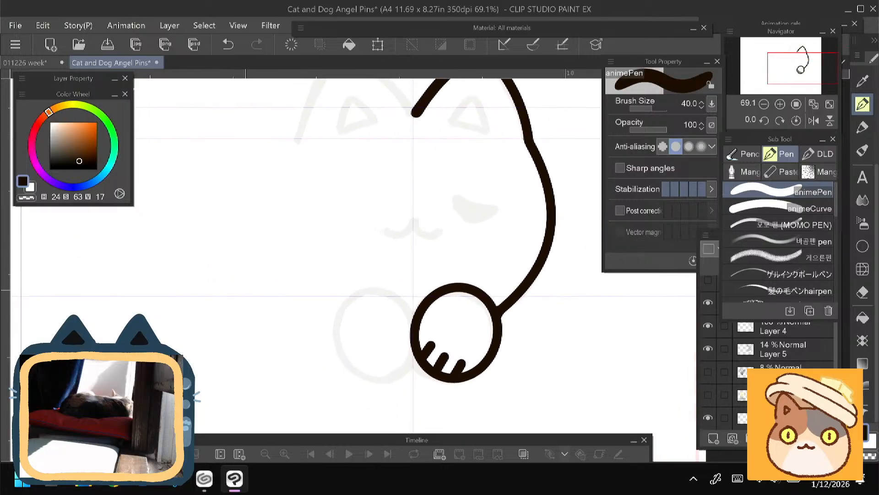
{"action": "left_click", "coordinate": [778, 326]}
{"action": "left_click", "coordinate": [708, 327]}
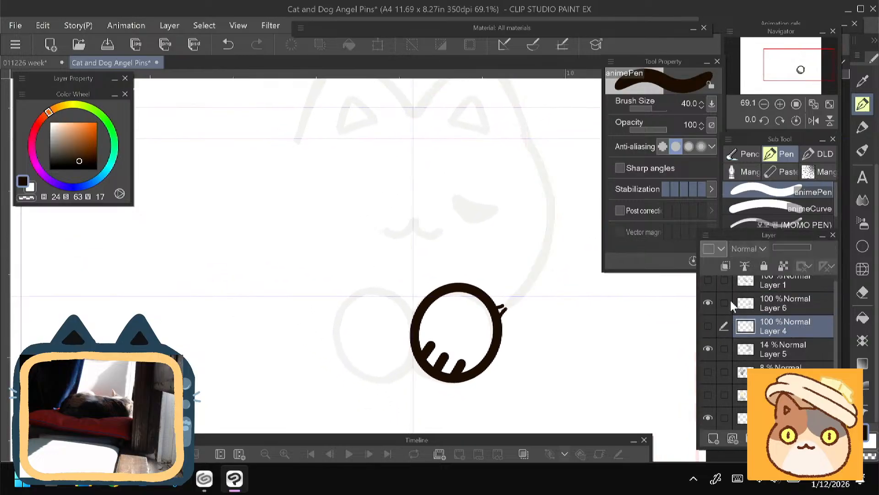
{"action": "left_click", "coordinate": [709, 325]}
{"action": "left_click", "coordinate": [709, 303]}
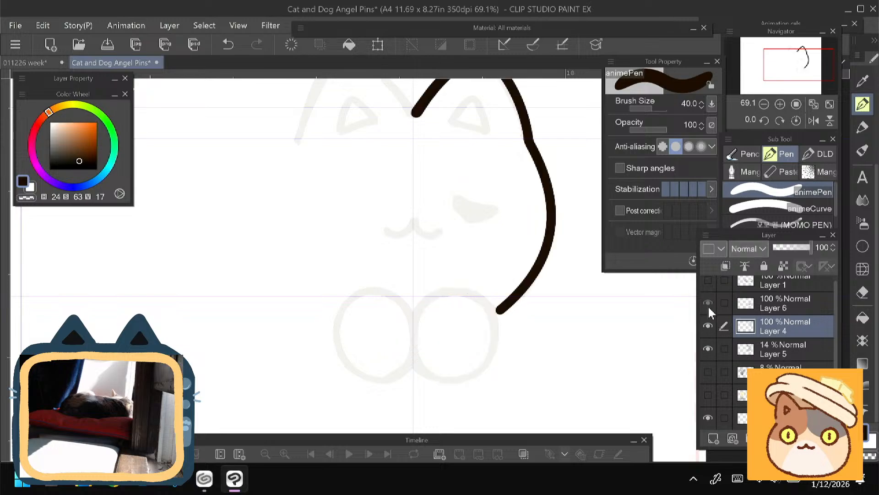
{"action": "left_click", "coordinate": [708, 303]}
{"action": "left_click", "coordinate": [708, 302]}
{"action": "left_click", "coordinate": [708, 303]}
- Duplicate the right paw on Layer 6, flip the copy horizontally and place it over the left paw sketch
{"action": "left_click", "coordinate": [774, 300]}
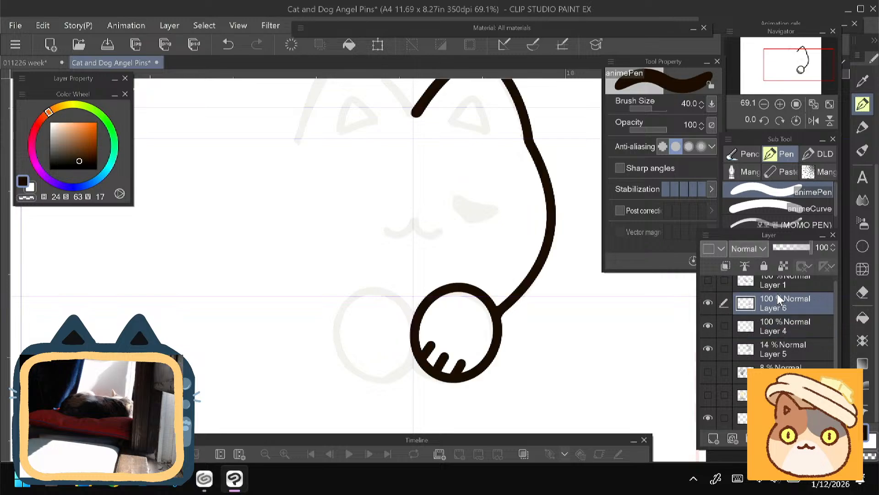
{"action": "right_click", "coordinate": [784, 308]}
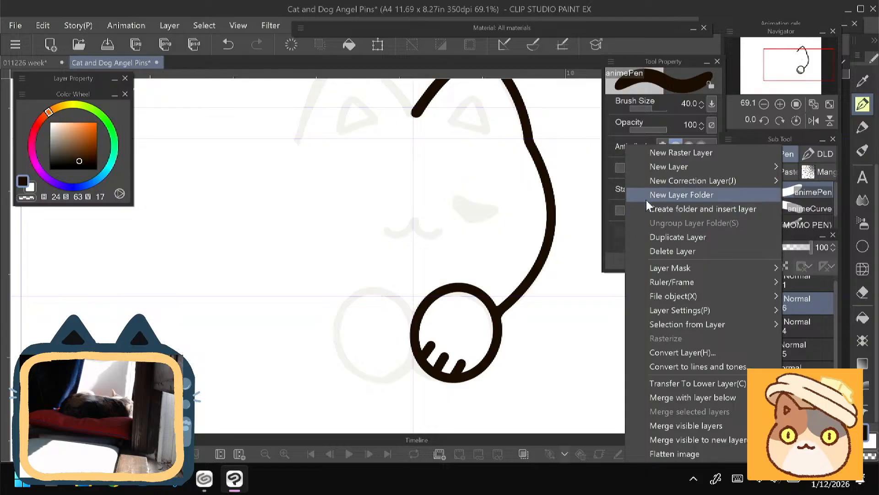
{"action": "left_click", "coordinate": [651, 236]}
{"action": "key", "text": "ctrl+t"}
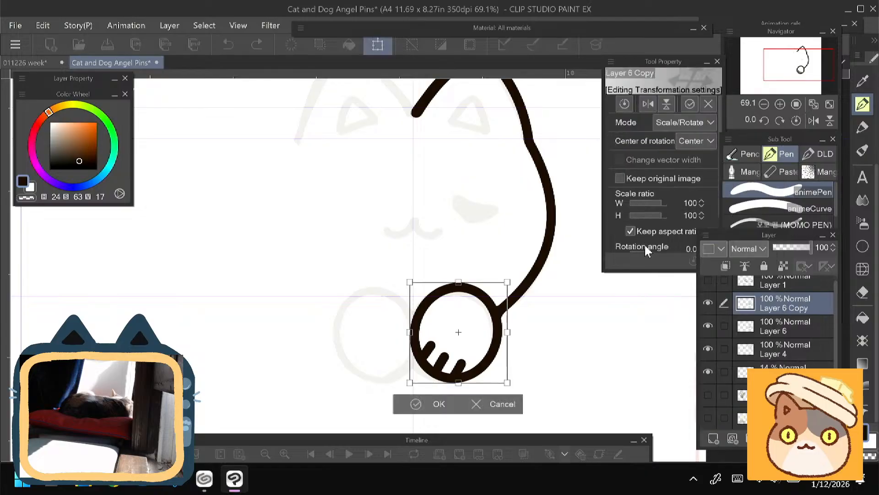
{"action": "left_click", "coordinate": [647, 104]}
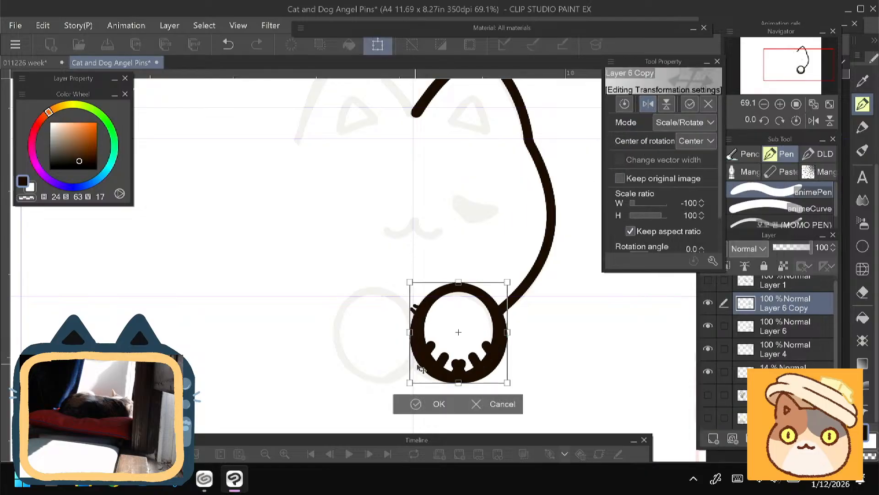
{"action": "left_click_drag", "start_coordinate": [419, 363], "coordinate": [337, 364]}
{"action": "left_click", "coordinate": [328, 404]}
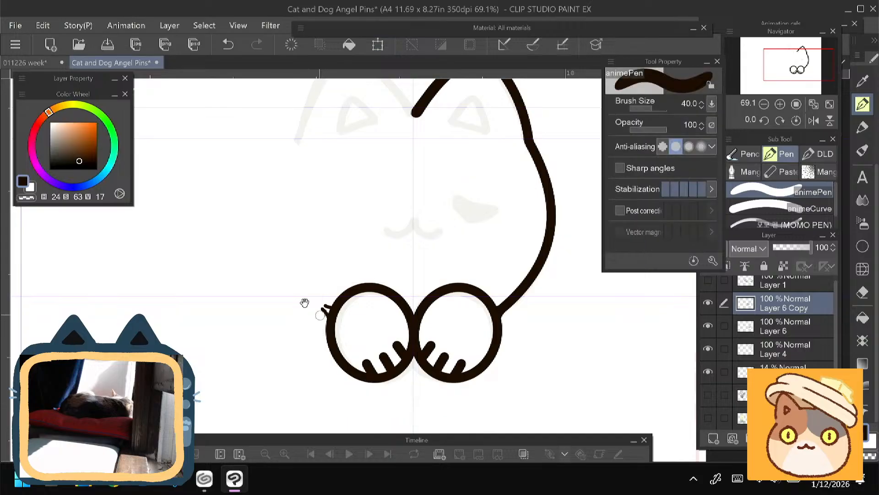
- Toggle the visibility of Layer 6 Copy, Layer 6 and Layer 4 to check which line art each one holds
{"action": "scroll", "coordinate": [305, 302], "scroll_direction": "up", "scroll_amount": 2}
{"action": "left_click", "coordinate": [708, 303]}
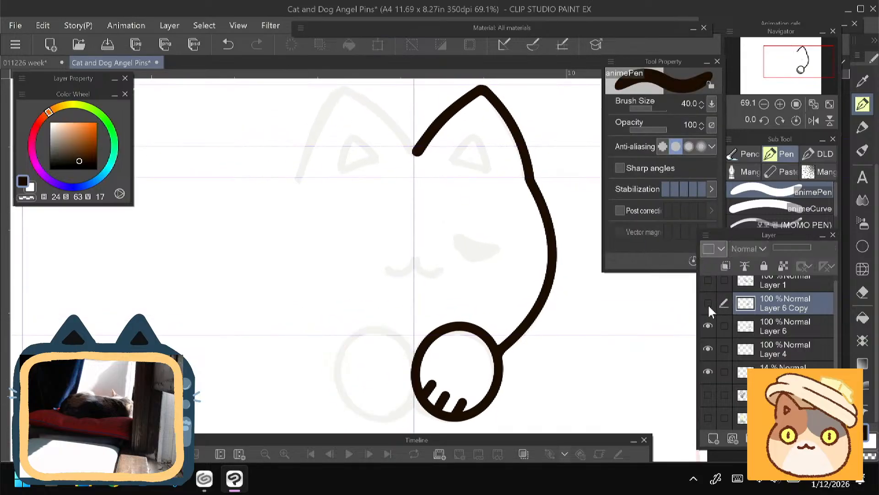
{"action": "left_click", "coordinate": [708, 303]}
{"action": "left_click", "coordinate": [708, 325]}
{"action": "left_click", "coordinate": [708, 325]}
{"action": "left_click", "coordinate": [708, 349]}
{"action": "left_click", "coordinate": [708, 349]}
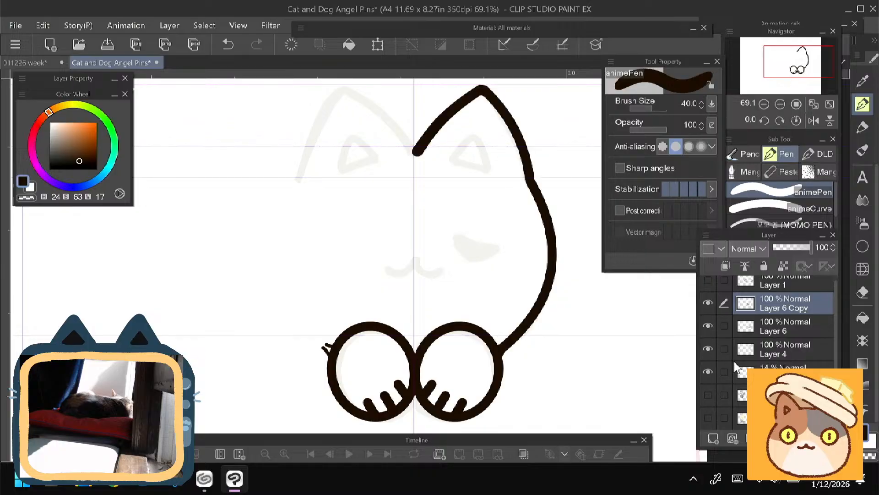
- Move Layer 4 with the right body outline above the paw layers and duplicate it
{"action": "left_click_drag", "start_coordinate": [772, 354], "coordinate": [769, 297]}
{"action": "right_click", "coordinate": [784, 308]}
{"action": "left_click", "coordinate": [658, 237]}
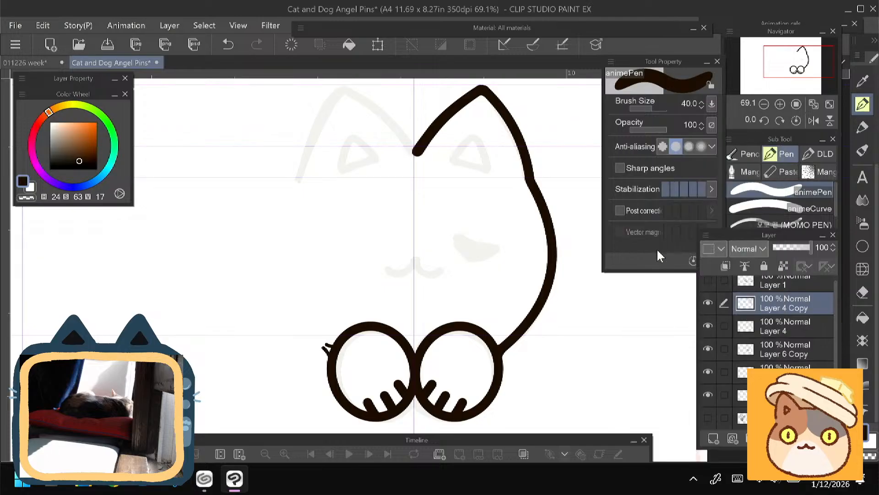
- Flip the copied body outline horizontally and align it against the centre line as the cat's left half
{"action": "key", "text": "ctrl+t"}
{"action": "left_click", "coordinate": [641, 104]}
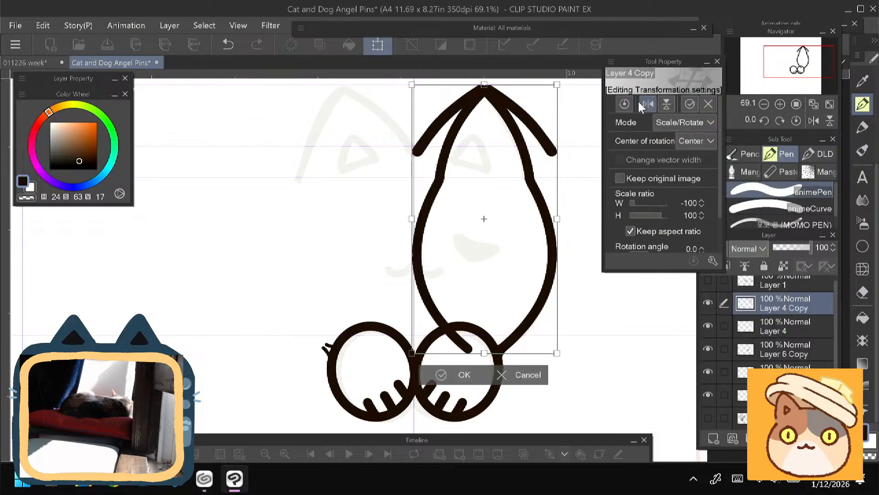
{"action": "left_click_drag", "start_coordinate": [443, 311], "coordinate": [303, 314]}
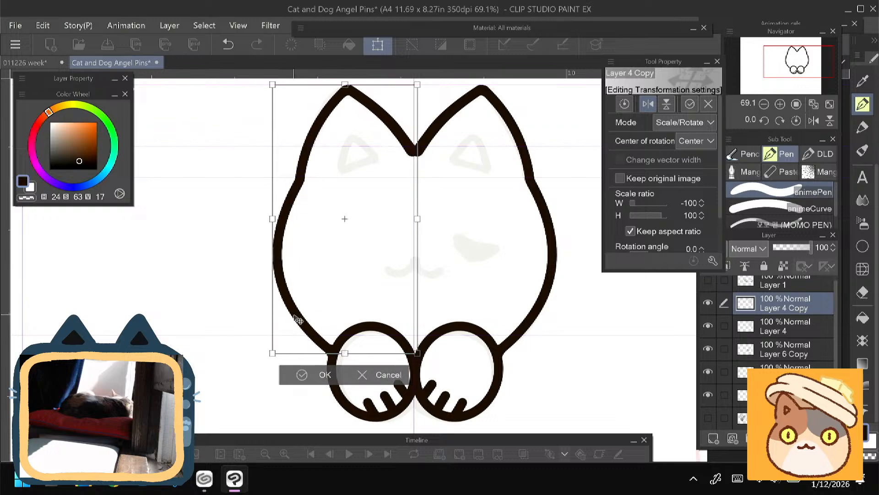
{"action": "left_click_drag", "start_coordinate": [297, 316], "coordinate": [297, 316]}
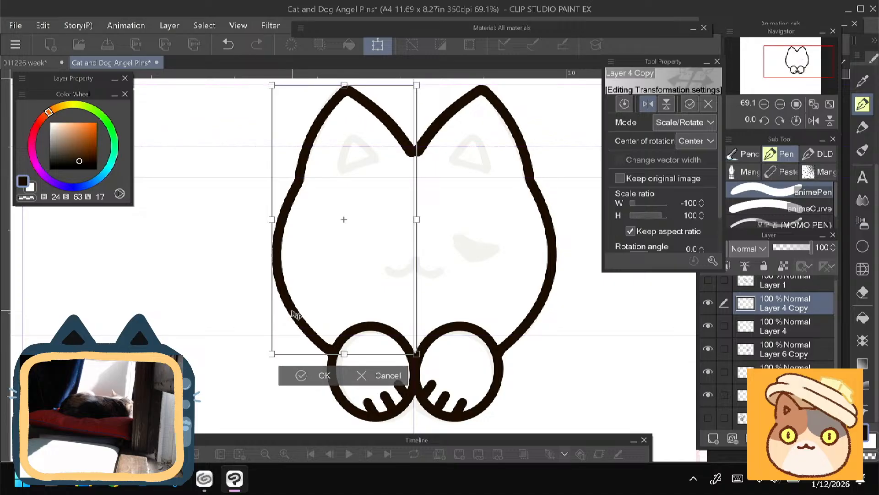
{"action": "key", "text": "Return"}
{"action": "left_click_drag", "start_coordinate": [238, 326], "coordinate": [231, 331]}
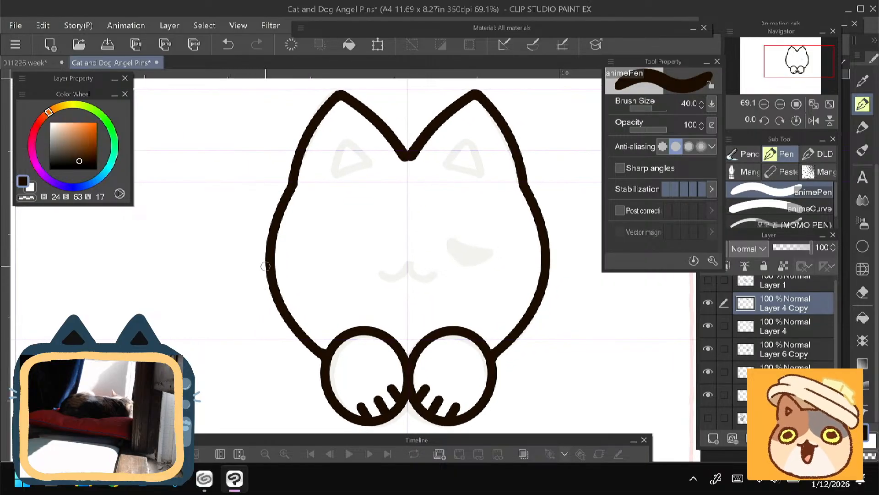
{"action": "left_click_drag", "start_coordinate": [266, 266], "coordinate": [287, 309]}
{"action": "left_click", "coordinate": [708, 304]}
{"action": "left_click", "coordinate": [708, 306]}
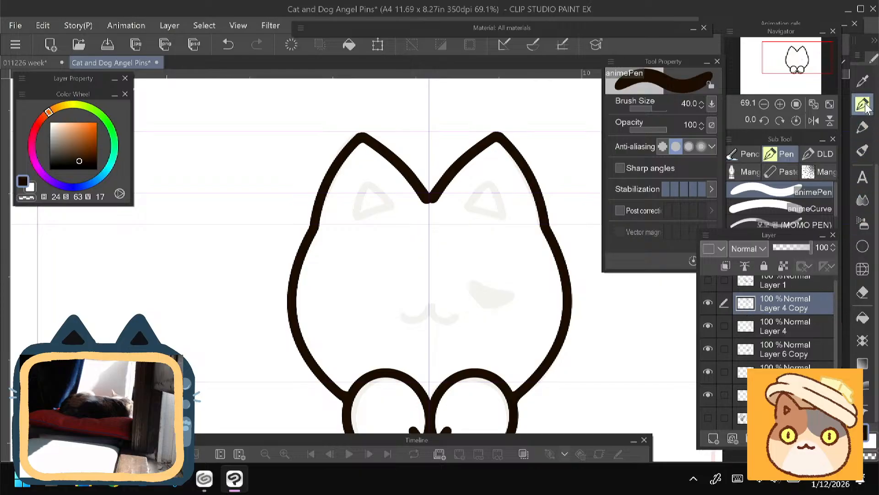
- Fill and round the joint between the two ears with the animePen at size 30 on Layer 4 Copy
{"action": "scroll", "coordinate": [366, 197], "scroll_direction": "up", "scroll_amount": 5}
{"action": "left_click_drag", "start_coordinate": [366, 196], "coordinate": [304, 240]}
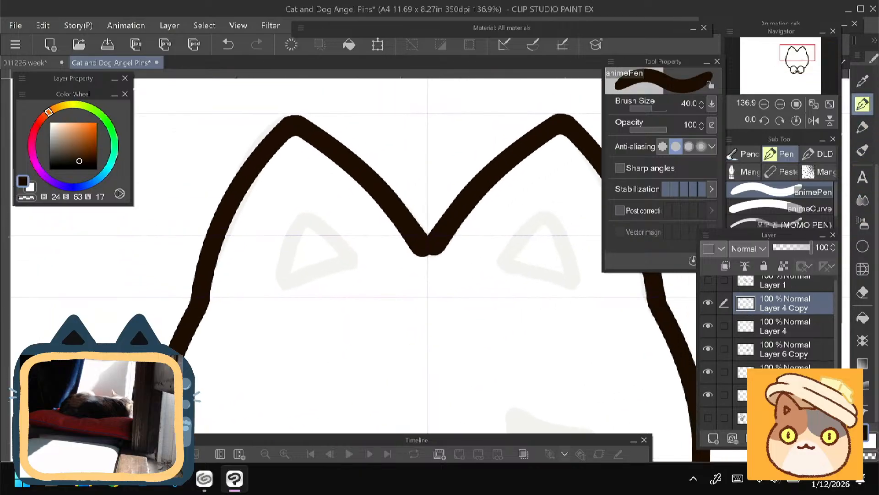
{"action": "scroll", "coordinate": [312, 203], "scroll_direction": "up", "scroll_amount": 3}
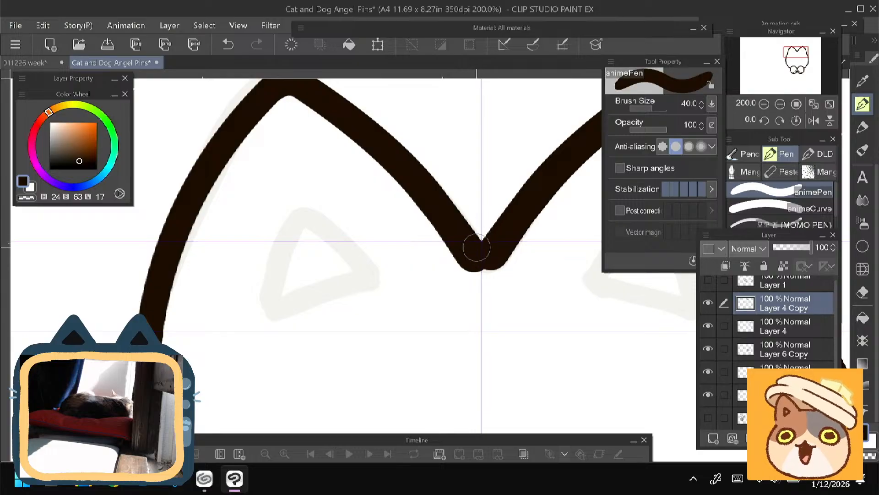
{"action": "key", "text": "bracketleft"}
{"action": "mouse_move", "coordinate": [494, 259]}
{"action": "left_mouse_down"}
{"action": "mouse_move", "coordinate": [466, 231]}
{"action": "mouse_move", "coordinate": [481, 260]}
{"action": "mouse_move", "coordinate": [471, 262]}
{"action": "mouse_move", "coordinate": [490, 261]}
{"action": "mouse_move", "coordinate": [494, 251]}
{"action": "mouse_move", "coordinate": [482, 247]}
{"action": "mouse_move", "coordinate": [498, 254]}
{"action": "mouse_move", "coordinate": [477, 263]}
{"action": "mouse_move", "coordinate": [466, 243]}
{"action": "mouse_move", "coordinate": [473, 262]}
{"action": "mouse_move", "coordinate": [496, 251]}
{"action": "left_mouse_up"}
{"action": "key", "text": "ctrl+z"}
{"action": "key", "text": "ctrl+z"}
{"action": "key", "text": "ctrl+z"}
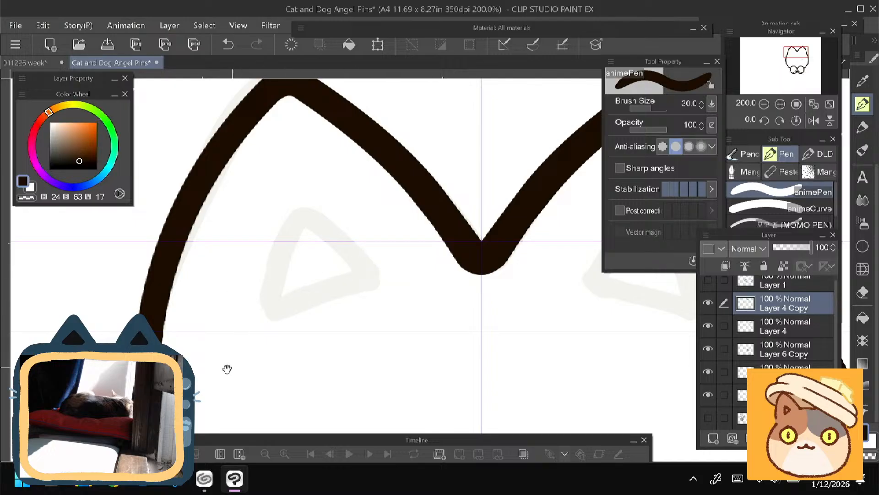
{"action": "left_click_drag", "start_coordinate": [226, 366], "coordinate": [156, 326]}
{"action": "scroll", "coordinate": [192, 285], "scroll_direction": "down", "scroll_amount": 5}
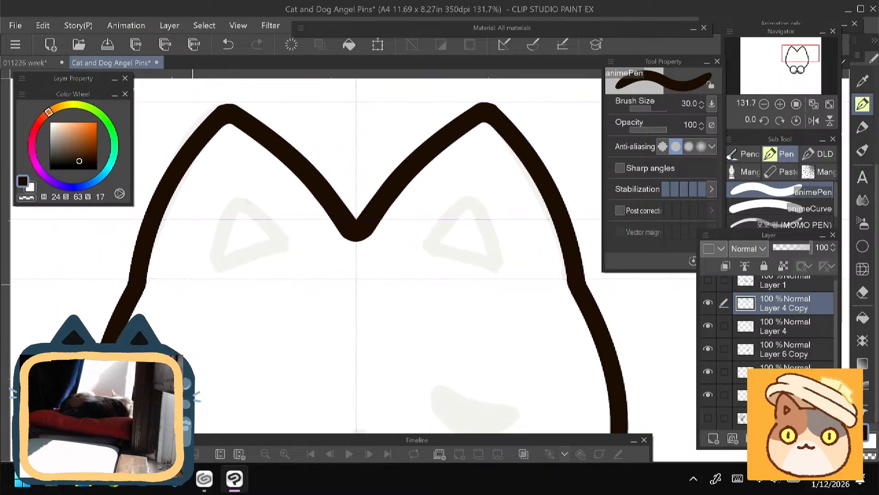
{"action": "scroll", "coordinate": [367, 257], "scroll_direction": "down", "scroll_amount": 3}
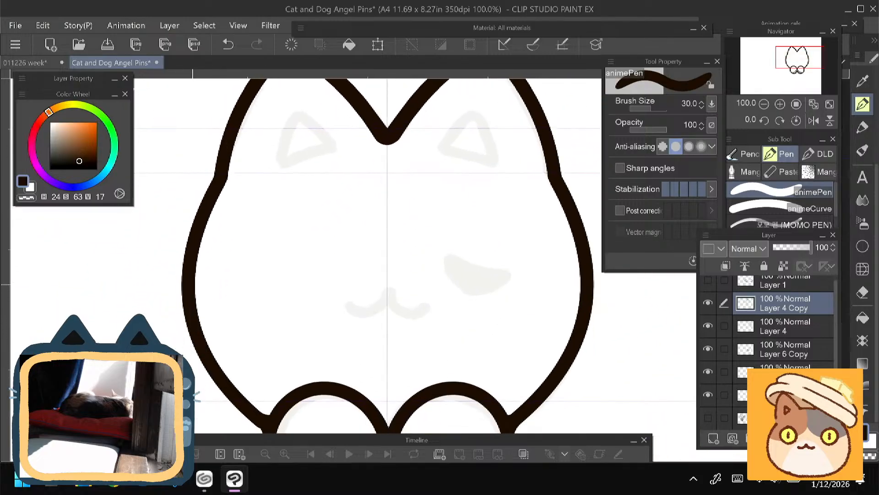
- Add a new raster layer and ink the right half of the mouth over the sketch with the animePen at size 50
{"action": "left_click", "coordinate": [708, 304]}
{"action": "left_click", "coordinate": [708, 303]}
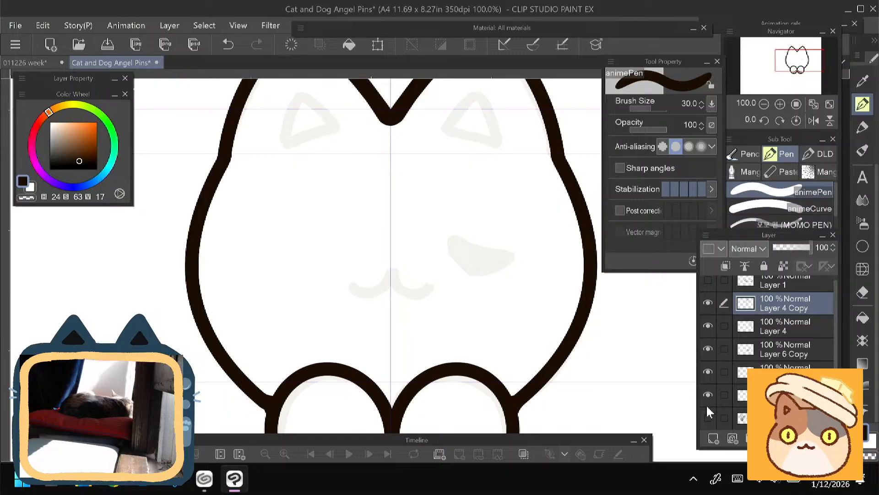
{"action": "left_click", "coordinate": [712, 440]}
{"action": "scroll", "coordinate": [384, 257], "scroll_direction": "right", "scroll_amount": 1}
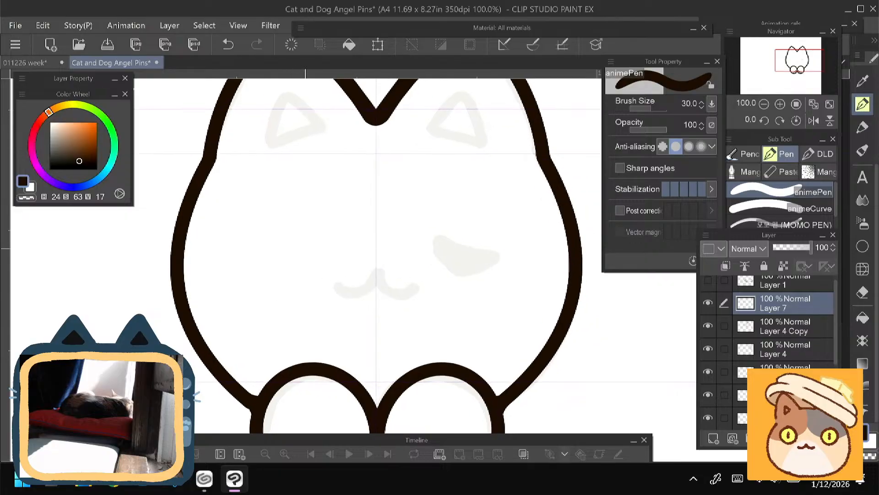
{"action": "key", "text": "bracketright"}
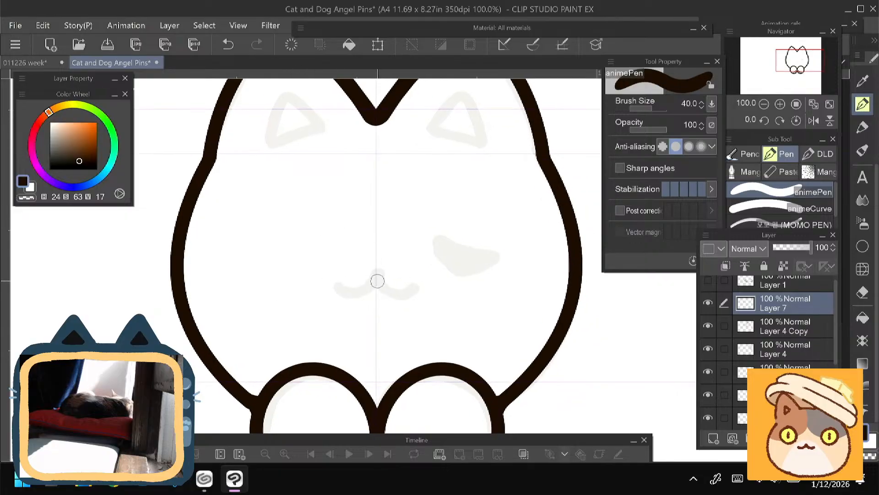
{"action": "mouse_move", "coordinate": [378, 277]}
{"action": "left_mouse_down"}
{"action": "mouse_move", "coordinate": [409, 292]}
{"action": "mouse_move", "coordinate": [382, 282]}
{"action": "mouse_move", "coordinate": [414, 287]}
{"action": "mouse_move", "coordinate": [380, 276]}
{"action": "mouse_move", "coordinate": [398, 297]}
{"action": "mouse_move", "coordinate": [379, 277]}
{"action": "mouse_move", "coordinate": [418, 294]}
{"action": "left_mouse_up"}
{"action": "key", "text": "ctrl+z"}
{"action": "key", "text": "bracketright"}
{"action": "key", "text": "ctrl+z"}
{"action": "key", "text": "ctrl+z"}
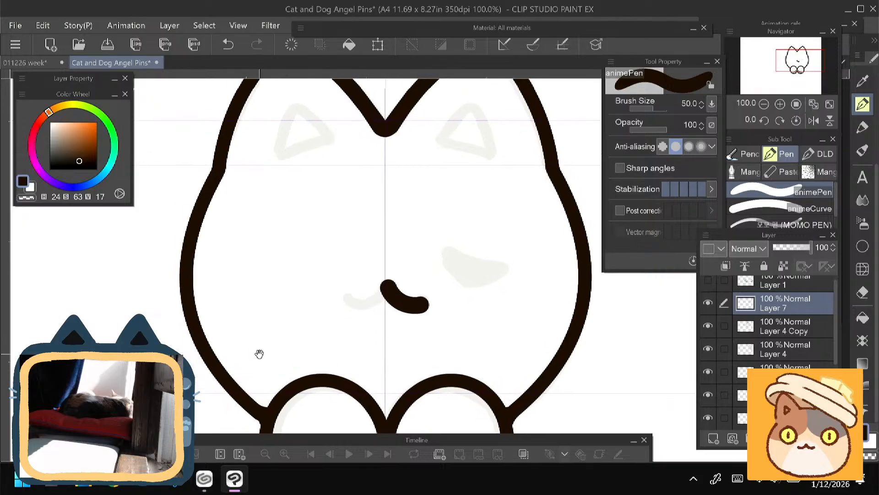
- Lasso, copy and paste the mouth stroke, flip the copy horizontally and place it as the mouth's left half
{"action": "key", "text": "m"}
{"action": "mouse_move", "coordinate": [358, 266]}
{"action": "left_mouse_down"}
{"action": "mouse_move", "coordinate": [433, 344]}
{"action": "mouse_move", "coordinate": [327, 240]}
{"action": "left_mouse_up"}
{"action": "left_click", "coordinate": [340, 373]}
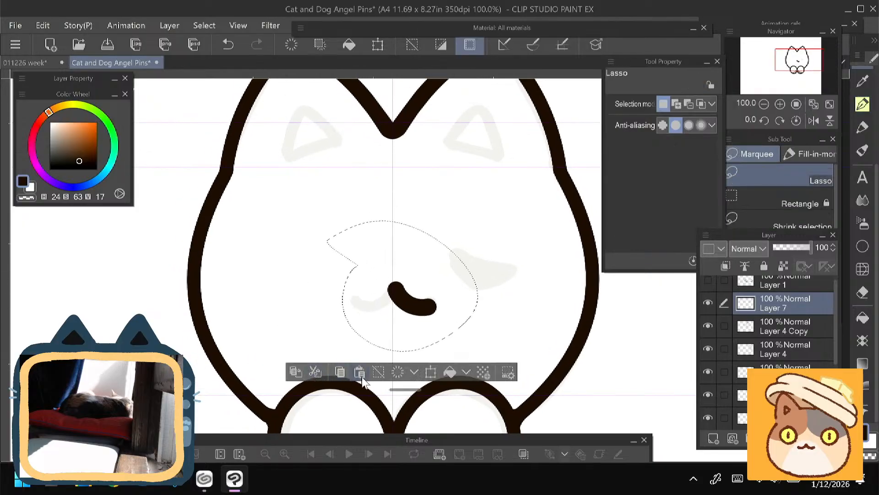
{"action": "left_click", "coordinate": [360, 373]}
{"action": "key", "text": "ctrl+t"}
{"action": "left_click", "coordinate": [649, 103]}
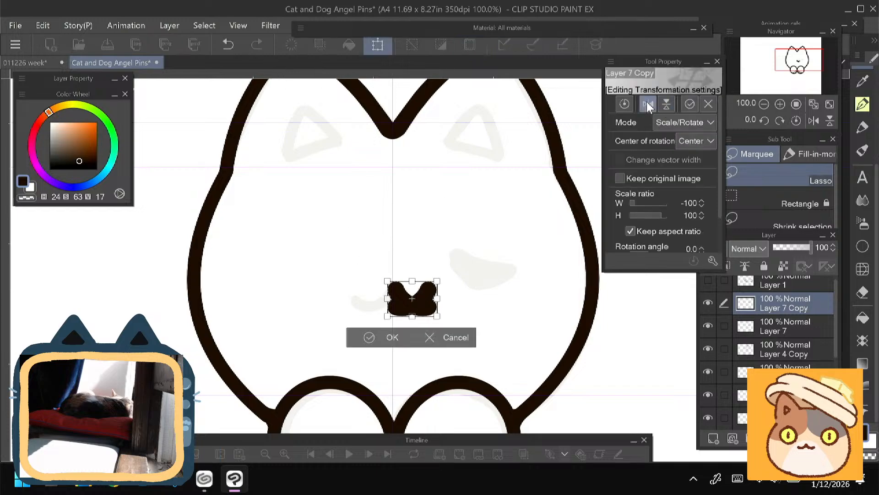
{"action": "left_click_drag", "start_coordinate": [400, 310], "coordinate": [365, 307]}
{"action": "left_click", "coordinate": [351, 341]}
{"action": "mouse_move", "coordinate": [204, 329]}
{"action": "left_mouse_down"}
{"action": "mouse_move", "coordinate": [186, 314]}
{"action": "mouse_move", "coordinate": [184, 337]}
{"action": "left_mouse_up"}
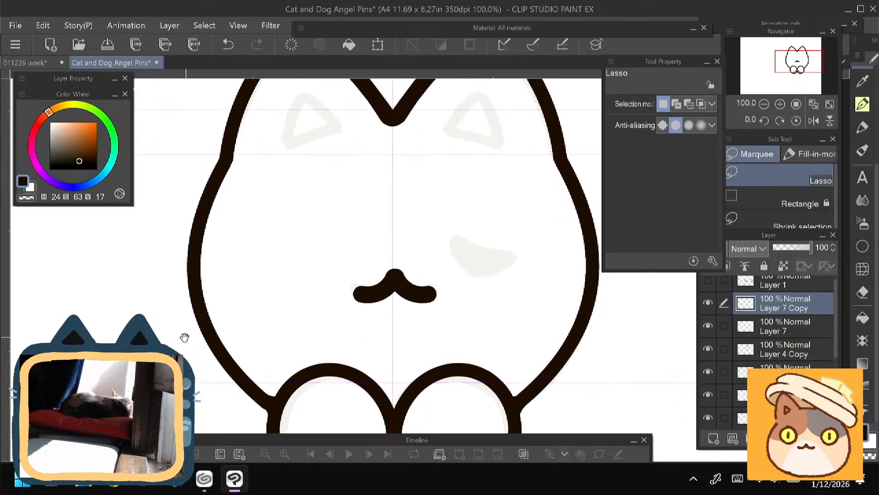
{"action": "mouse_move", "coordinate": [182, 306]}
{"action": "left_mouse_down"}
{"action": "mouse_move", "coordinate": [186, 347]}
{"action": "mouse_move", "coordinate": [212, 328]}
{"action": "left_mouse_up"}
- Check the two mouth halves by toggling their layers and merge Layer 7 Copy into Layer 7
{"action": "left_click", "coordinate": [708, 302]}
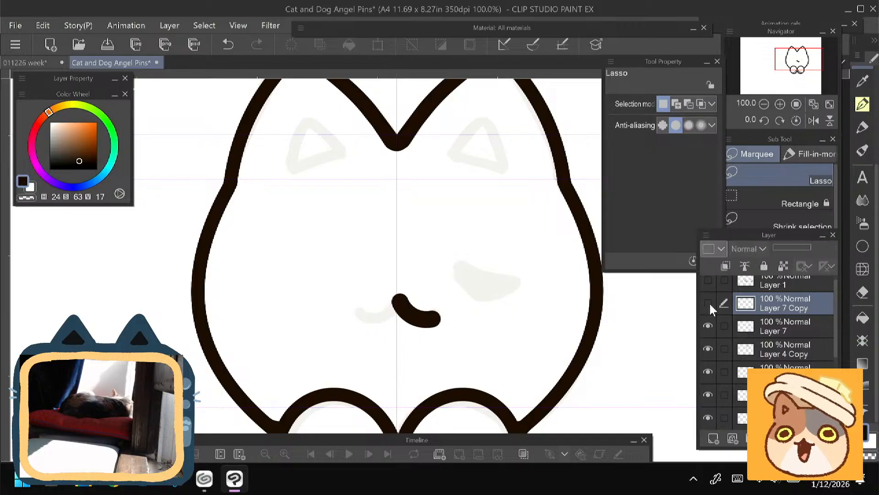
{"action": "left_click", "coordinate": [708, 303]}
{"action": "left_click", "coordinate": [708, 326]}
{"action": "left_click", "coordinate": [708, 327]}
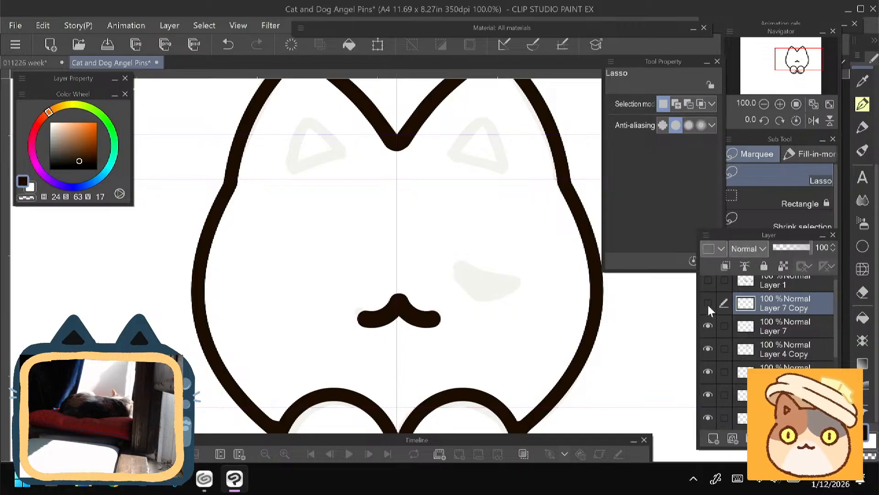
{"action": "left_click", "coordinate": [708, 303]}
{"action": "left_click", "coordinate": [708, 302]}
{"action": "key", "text": "ctrl+e"}
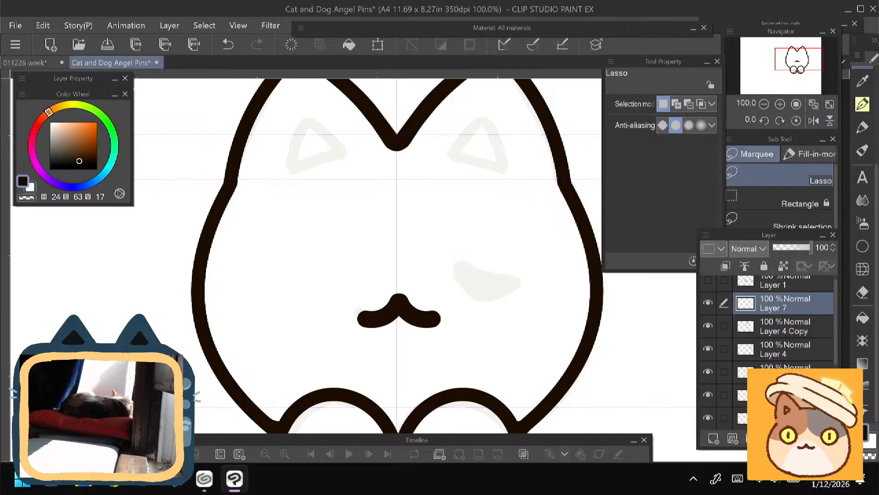
- Merge the mouth on Layer 7 into Layer 4 Copy, checking both layers' contents by toggling visibility
{"action": "left_click", "coordinate": [708, 303]}
{"action": "left_click", "coordinate": [708, 303]}
{"action": "left_click", "coordinate": [709, 326]}
{"action": "left_click", "coordinate": [708, 326]}
{"action": "key", "text": "ctrl+e"}
{"action": "left_click", "coordinate": [709, 303]}
{"action": "left_click", "coordinate": [708, 303]}
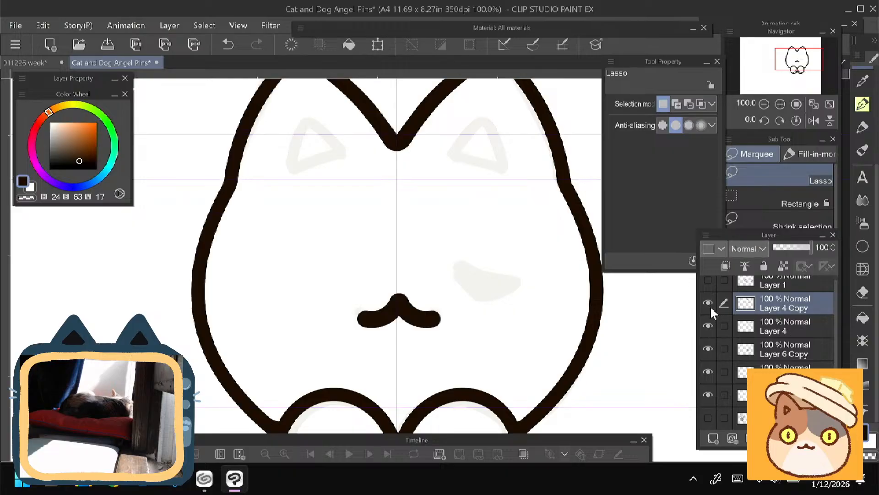
- Merge the left paw on Layer 6 Copy into Layer 6, checking the paw layers by toggling visibility
{"action": "left_click", "coordinate": [708, 349]}
{"action": "left_click", "coordinate": [708, 349]}
{"action": "left_click", "coordinate": [708, 373]}
{"action": "left_click", "coordinate": [708, 372]}
{"action": "left_click", "coordinate": [773, 354]}
{"action": "key", "text": "ctrl+e"}
{"action": "left_click", "coordinate": [708, 352]}
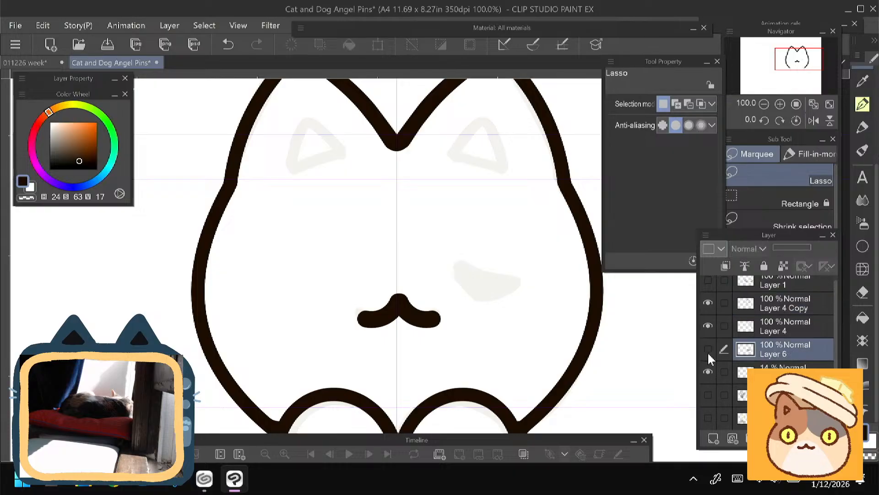
{"action": "left_click", "coordinate": [708, 350]}
- Merge Layer 4 Copy into Layer 4 to join both halves of the body outline with the mouth
{"action": "left_click", "coordinate": [708, 326]}
{"action": "left_click", "coordinate": [708, 326]}
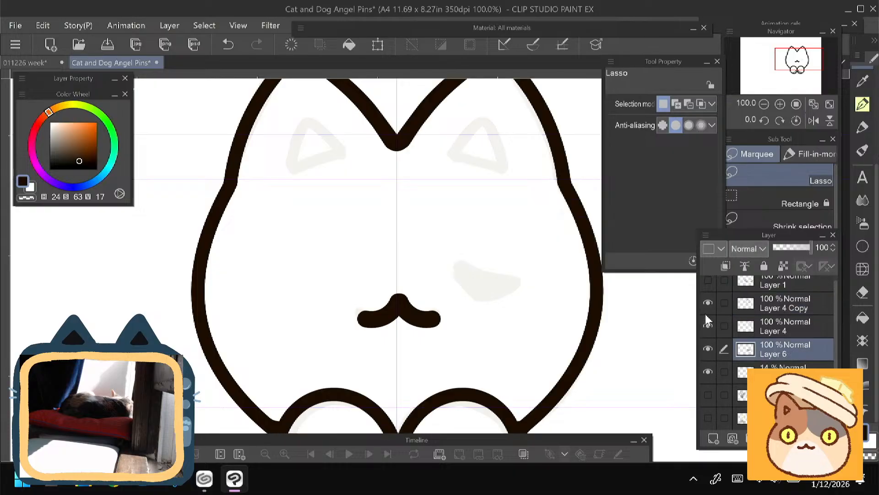
{"action": "left_click", "coordinate": [708, 303]}
{"action": "left_click", "coordinate": [708, 303]}
{"action": "left_click", "coordinate": [766, 308]}
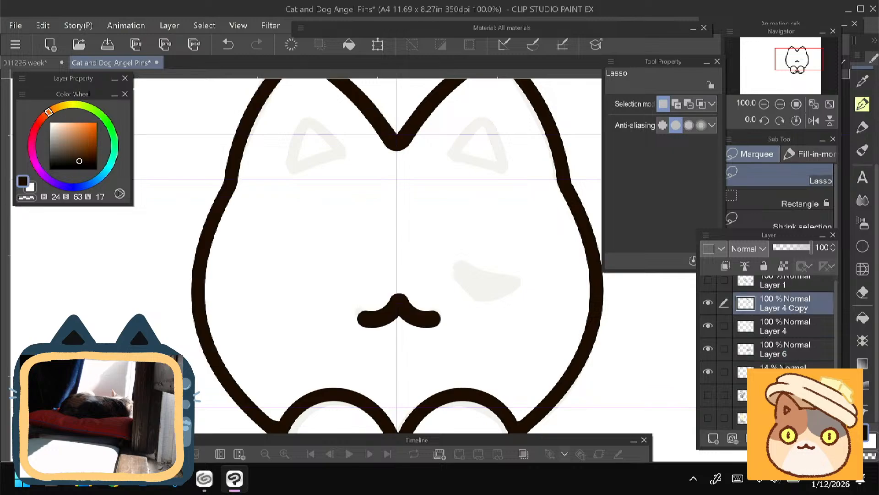
{"action": "key", "text": "ctrl+e"}
{"action": "left_click", "coordinate": [708, 304]}
{"action": "left_click", "coordinate": [708, 304]}
- Merge Layer 4 into Layer 6 to combine the body and paw line art, and toggle the merged layer to check it
{"action": "left_click", "coordinate": [708, 326]}
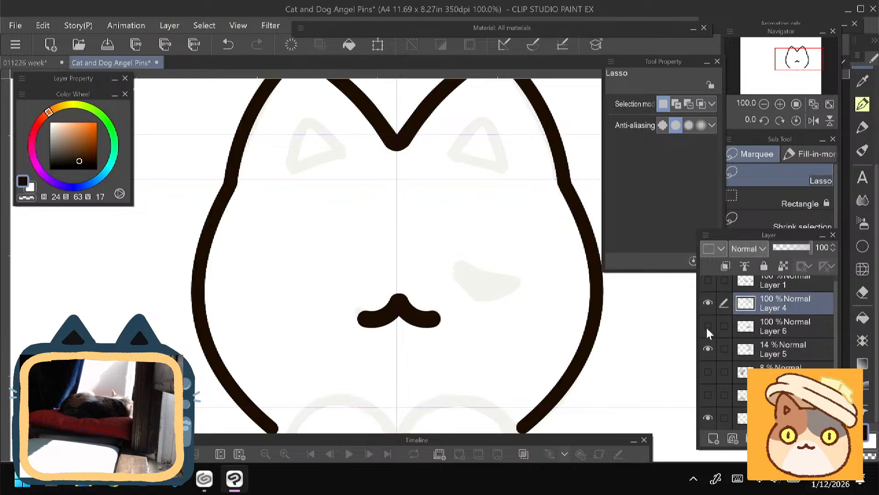
{"action": "left_click", "coordinate": [708, 326]}
{"action": "left_click", "coordinate": [708, 349]}
{"action": "left_click", "coordinate": [708, 349]}
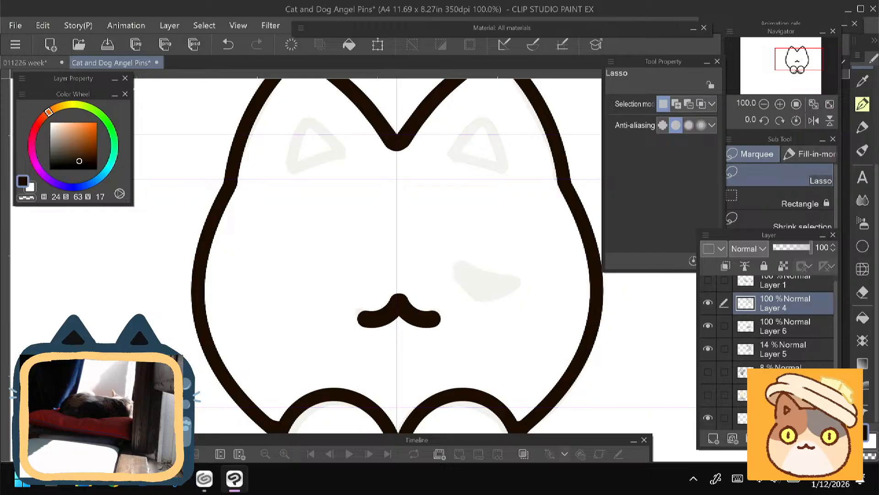
{"action": "key", "text": "ctrl+e"}
{"action": "left_click", "coordinate": [708, 305]}
{"action": "left_click", "coordinate": [708, 305]}
{"action": "left_click", "coordinate": [708, 305]}
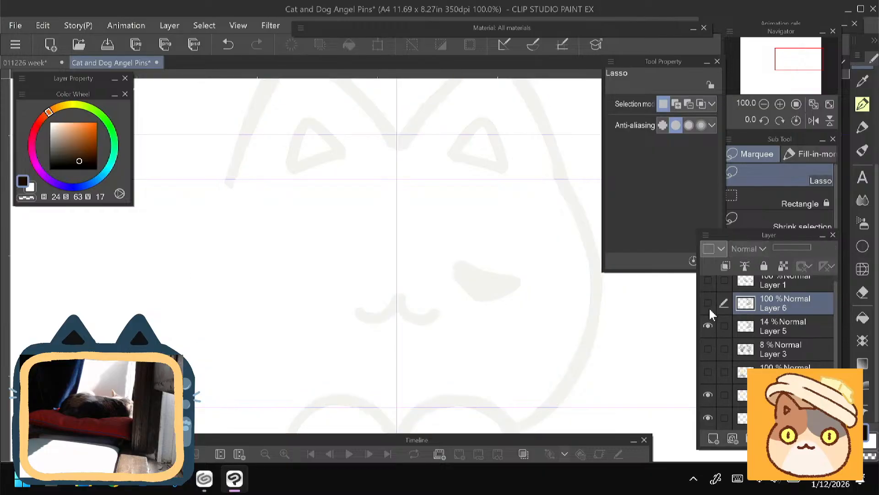
- Undo the merge so Layer 4 and Layer 6 are separate again
{"action": "left_click", "coordinate": [708, 304]}
{"action": "key", "text": "ctrl+z"}
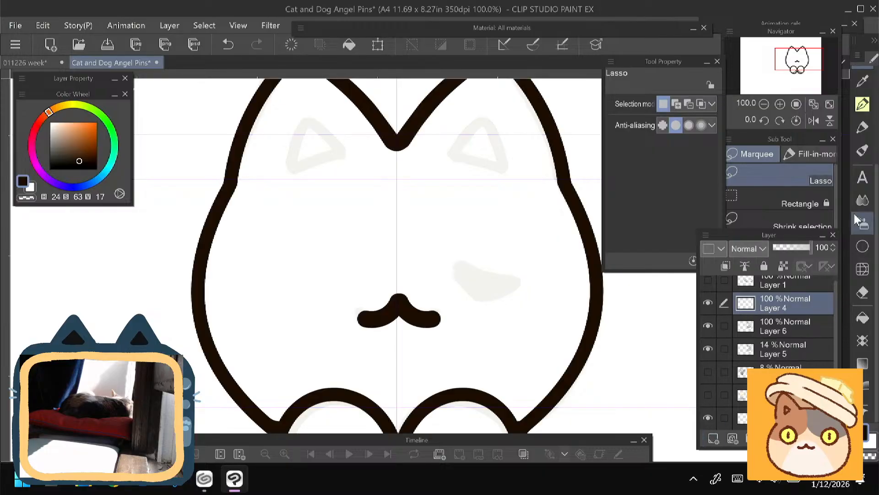
- Ink the cat's closed eye as a solid curved shape over the sketch on Layer 4, using animePen at size 40
{"action": "left_click", "coordinate": [863, 104]}
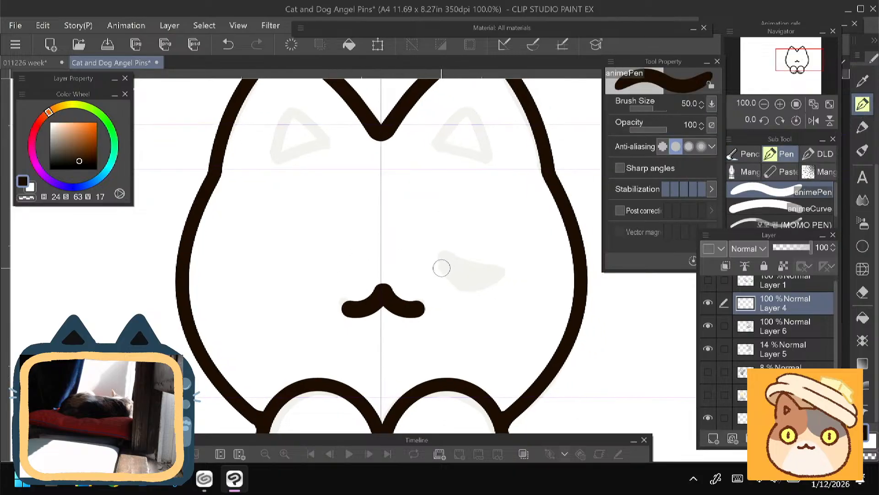
{"action": "key", "text": "bracketleft"}
{"action": "key", "text": "bracketleft"}
{"action": "key", "text": "bracketright"}
{"action": "mouse_move", "coordinate": [441, 253]}
{"action": "left_mouse_down"}
{"action": "mouse_move", "coordinate": [481, 277]}
{"action": "mouse_move", "coordinate": [491, 266]}
{"action": "mouse_move", "coordinate": [495, 274]}
{"action": "mouse_move", "coordinate": [451, 281]}
{"action": "mouse_move", "coordinate": [440, 252]}
{"action": "left_mouse_up"}
{"action": "key", "text": "ctrl+z"}
{"action": "key", "text": "e"}
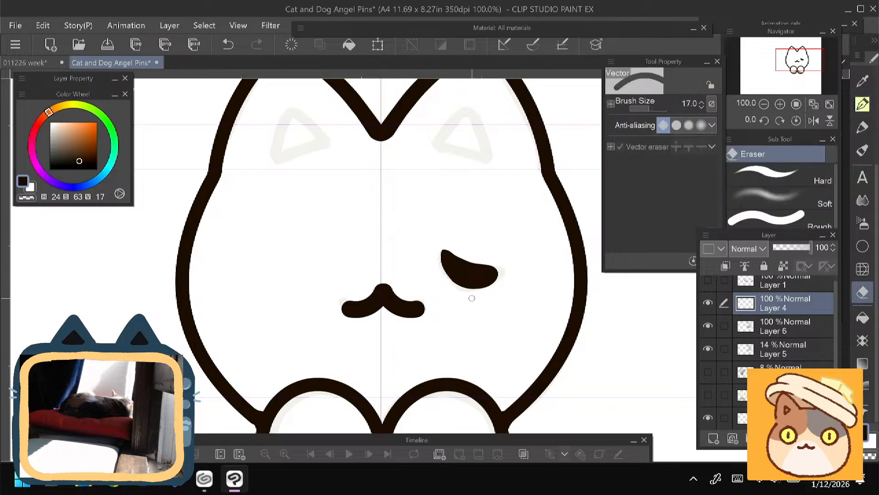
{"action": "key", "text": "p"}
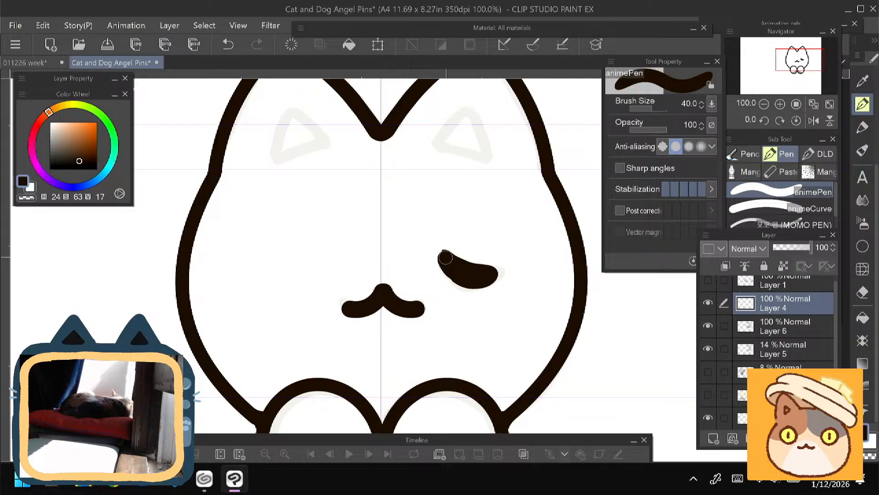
{"action": "mouse_move", "coordinate": [455, 263]}
{"action": "left_mouse_down"}
{"action": "mouse_move", "coordinate": [485, 268]}
{"action": "mouse_move", "coordinate": [490, 280]}
{"action": "mouse_move", "coordinate": [453, 276]}
{"action": "left_mouse_up"}
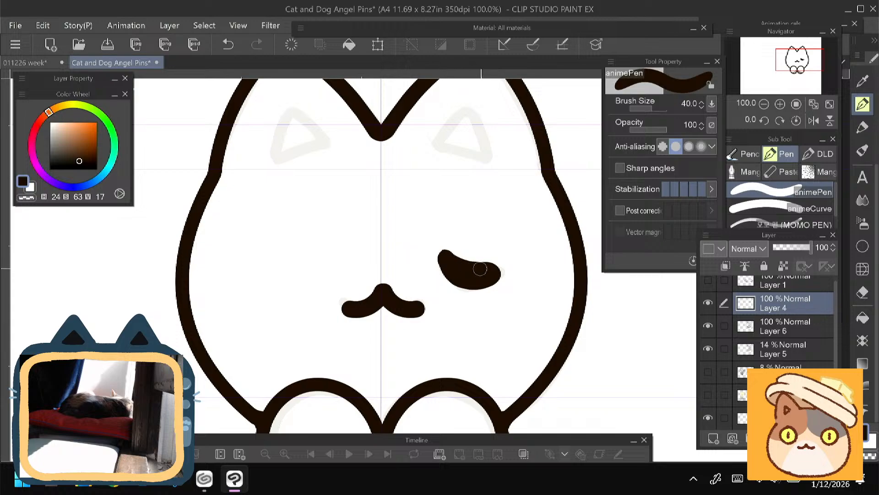
{"action": "left_click_drag", "start_coordinate": [479, 283], "coordinate": [454, 275]}
- Ink the inner-ear triangle above the closed eye with animePen at size 40, redoing its base line
{"action": "left_click_drag", "start_coordinate": [188, 320], "coordinate": [185, 314]}
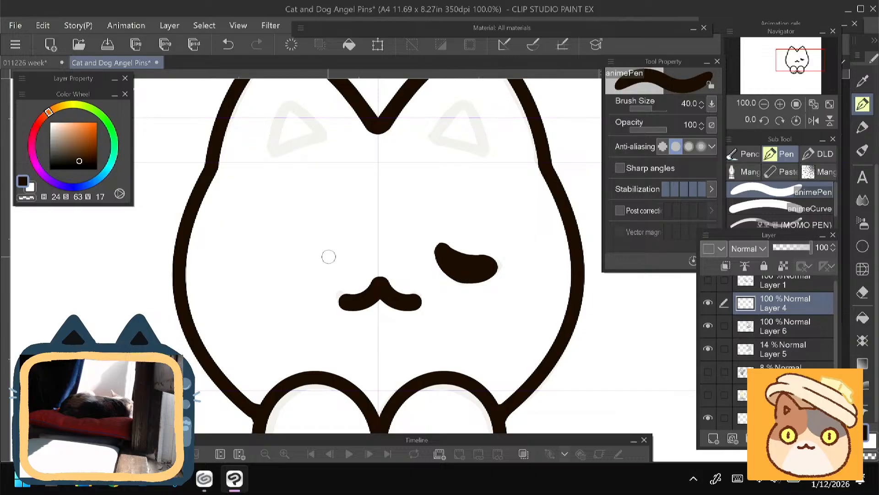
{"action": "scroll", "coordinate": [201, 330], "scroll_direction": "up", "scroll_amount": 3}
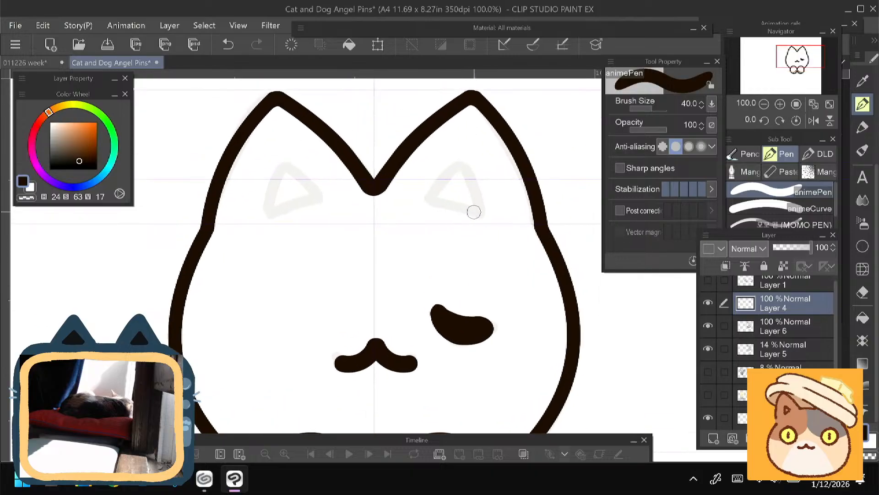
{"action": "left_click_drag", "start_coordinate": [479, 212], "coordinate": [442, 202]}
{"action": "key", "text": "ctrl+z"}
{"action": "mouse_move", "coordinate": [160, 387]}
{"action": "left_mouse_down"}
{"action": "mouse_move", "coordinate": [198, 293]}
{"action": "mouse_move", "coordinate": [183, 407]}
{"action": "left_mouse_up"}
{"action": "left_click_drag", "start_coordinate": [502, 231], "coordinate": [447, 212]}
{"action": "key", "text": "ctrl+z"}
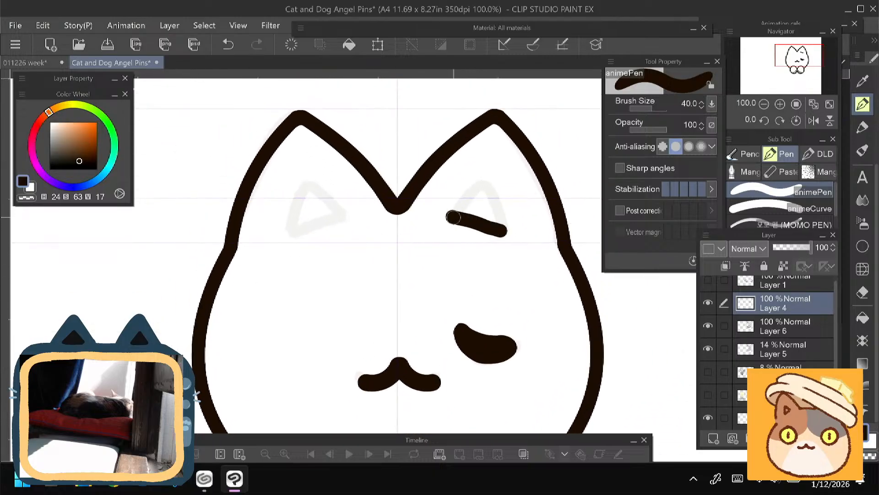
{"action": "key", "text": "ctrl+z"}
{"action": "left_click_drag", "start_coordinate": [499, 230], "coordinate": [455, 217]}
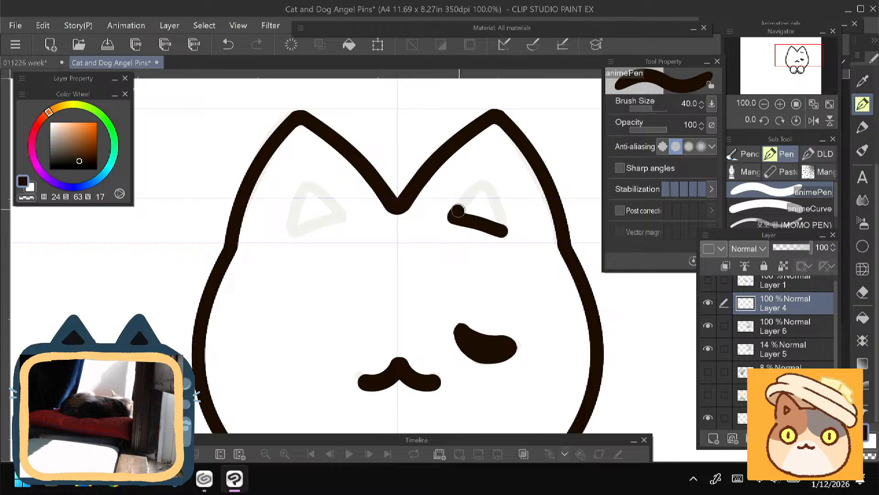
{"action": "left_click_drag", "start_coordinate": [489, 189], "coordinate": [507, 231]}
- Ink two short whisker strokes on the cheek below the closed eye, one horizontal and one slanting downward
{"action": "left_click_drag", "start_coordinate": [197, 338], "coordinate": [176, 216]}
{"action": "left_click_drag", "start_coordinate": [166, 254], "coordinate": [176, 305]}
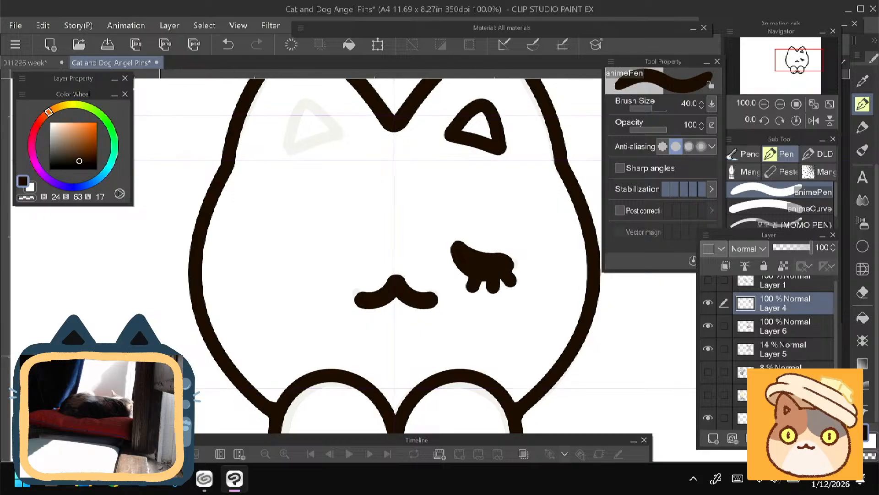
{"action": "left_click_drag", "start_coordinate": [213, 285], "coordinate": [212, 294]}
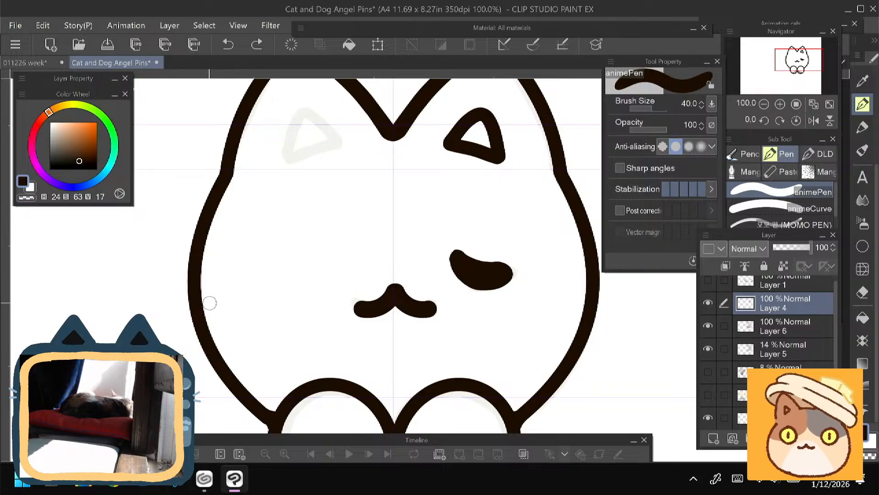
{"action": "left_click_drag", "start_coordinate": [175, 362], "coordinate": [196, 251]}
{"action": "left_click_drag", "start_coordinate": [184, 334], "coordinate": [125, 411]}
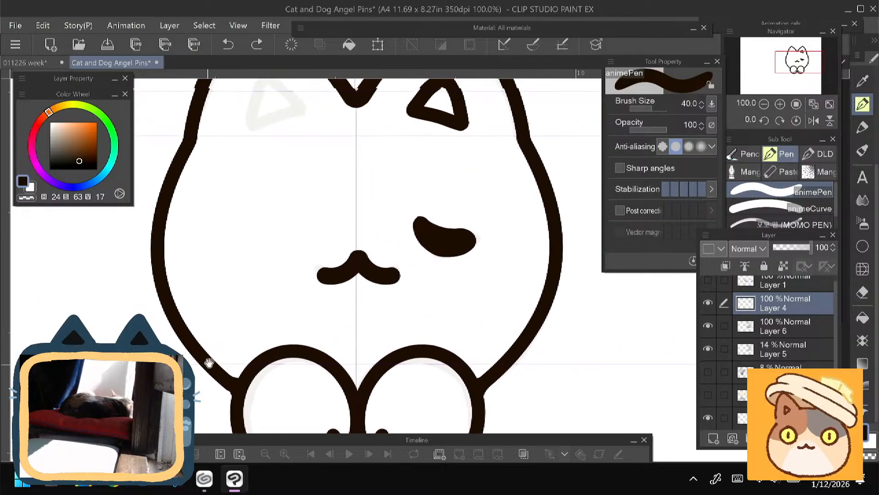
{"action": "key", "text": "ctrl+z"}
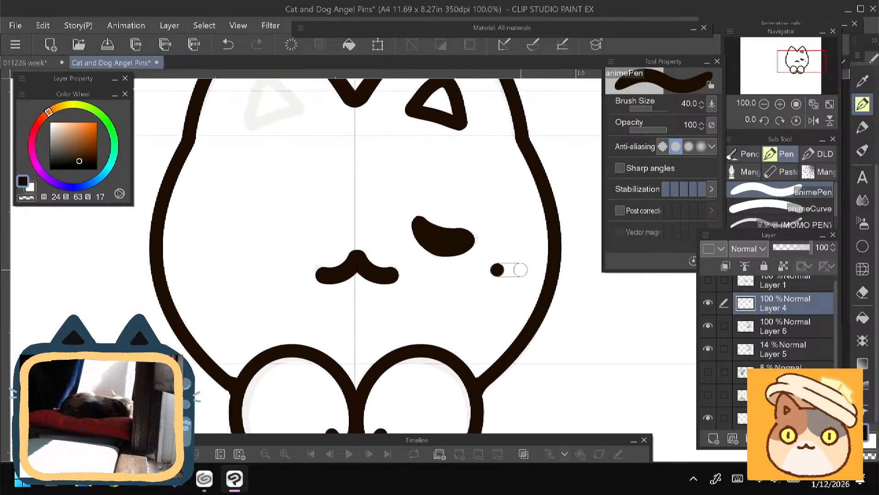
{"action": "left_click_drag", "start_coordinate": [521, 270], "coordinate": [527, 269]}
{"action": "left_click_drag", "start_coordinate": [483, 293], "coordinate": [515, 310]}
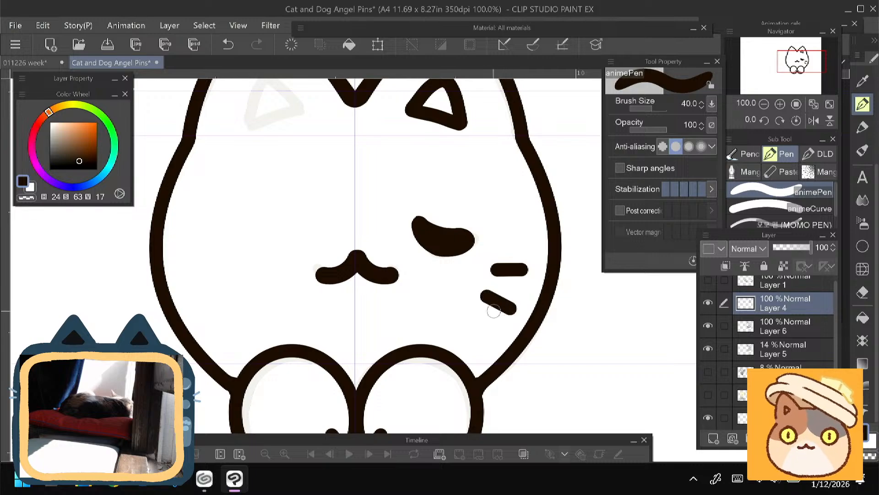
{"action": "left_click_drag", "start_coordinate": [158, 283], "coordinate": [172, 343]}
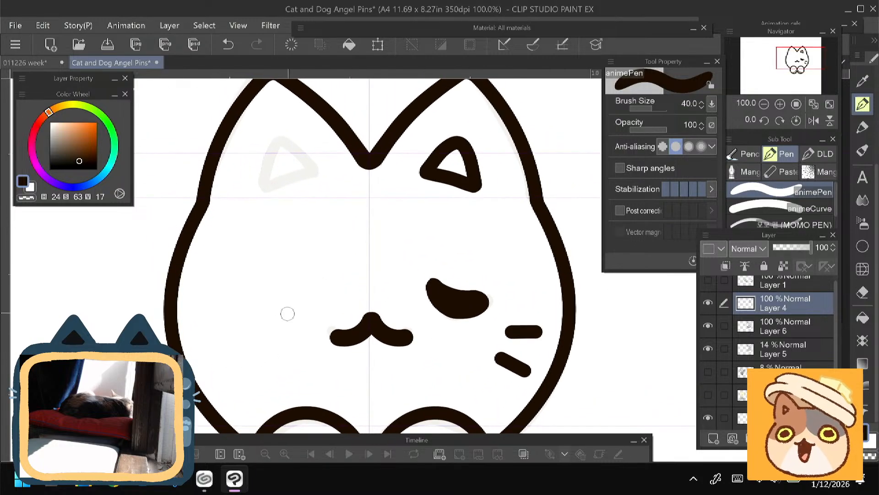
- Erase the inked inner-ear triangle above the closed eye with the vector eraser at size 40
{"action": "key", "text": "e"}
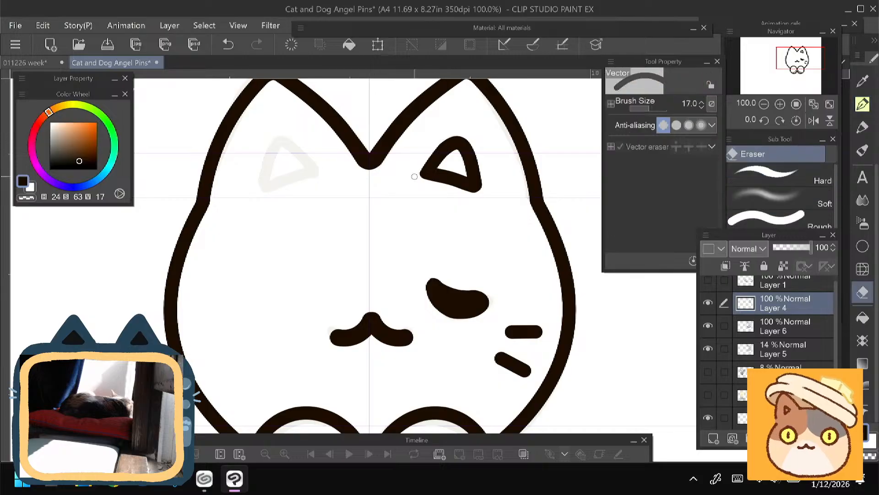
{"action": "key", "text": "bracketright"}
{"action": "key", "text": "bracketright"}
{"action": "key", "text": "p"}
{"action": "mouse_move", "coordinate": [443, 141]}
{"action": "left_mouse_down"}
{"action": "mouse_move", "coordinate": [424, 174]}
{"action": "mouse_move", "coordinate": [446, 130]}
{"action": "mouse_move", "coordinate": [420, 186]}
{"action": "mouse_move", "coordinate": [460, 137]}
{"action": "mouse_move", "coordinate": [479, 173]}
{"action": "left_mouse_up"}
{"action": "key", "text": "e"}
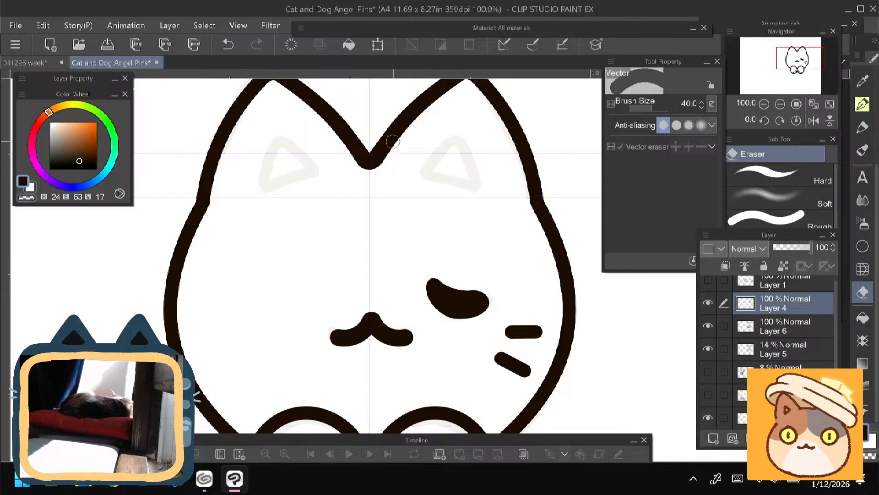
- Try to redraw the inner-ear triangle above the closed eye freehand with animePen, undoing the unsatisfactory strokes
{"action": "key", "text": "p"}
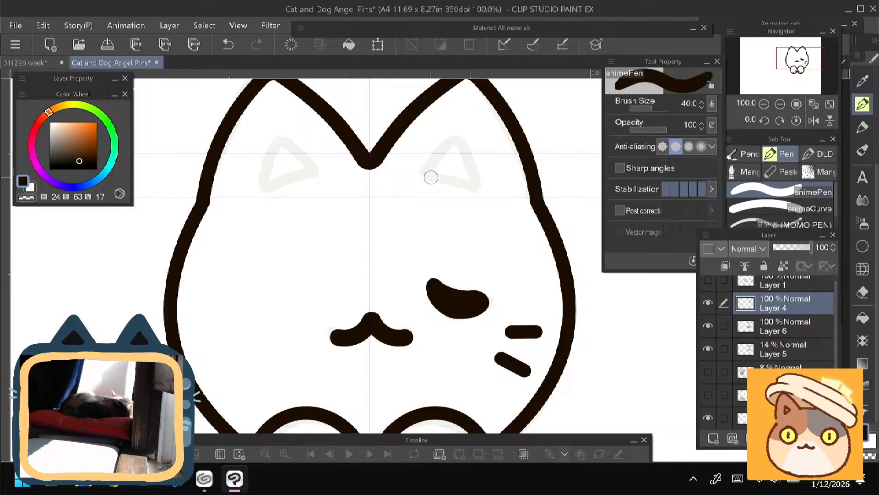
{"action": "mouse_move", "coordinate": [442, 180]}
{"action": "left_mouse_down"}
{"action": "mouse_move", "coordinate": [472, 185]}
{"action": "mouse_move", "coordinate": [441, 179]}
{"action": "left_mouse_up"}
{"action": "key", "text": "ctrl+z"}
{"action": "key", "text": "ctrl+z"}
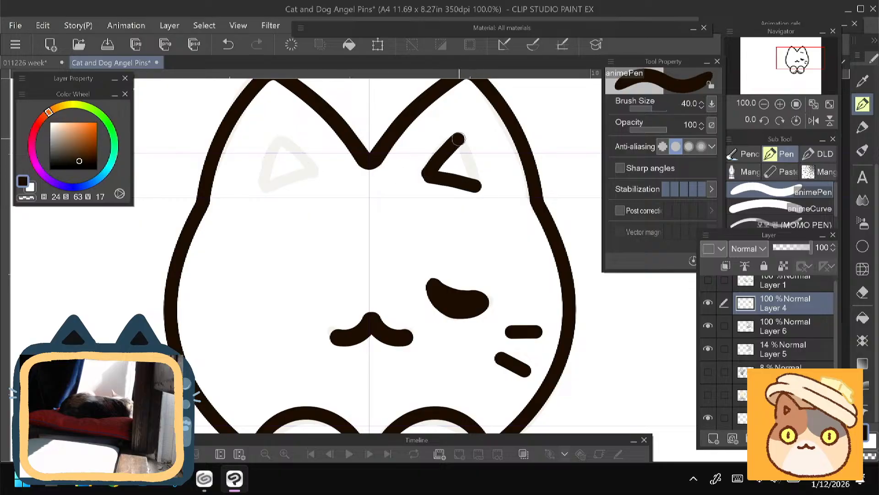
{"action": "key", "text": "ctrl+z"}
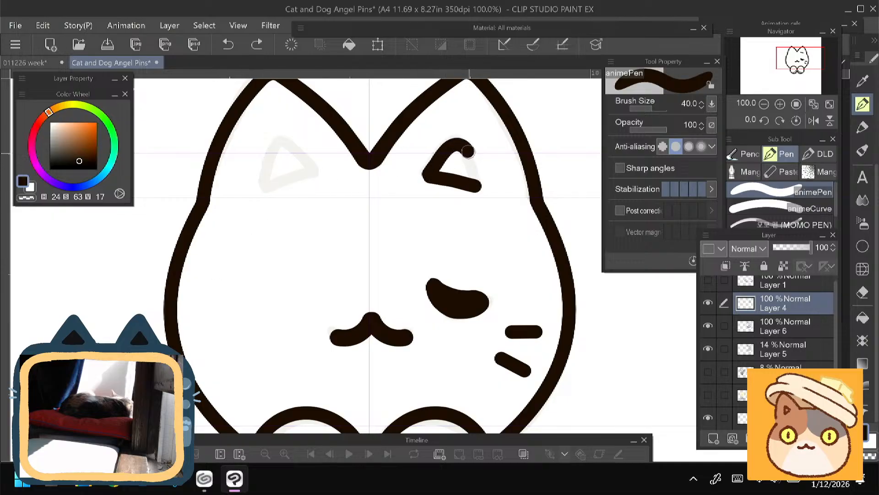
{"action": "key", "text": "ctrl+z"}
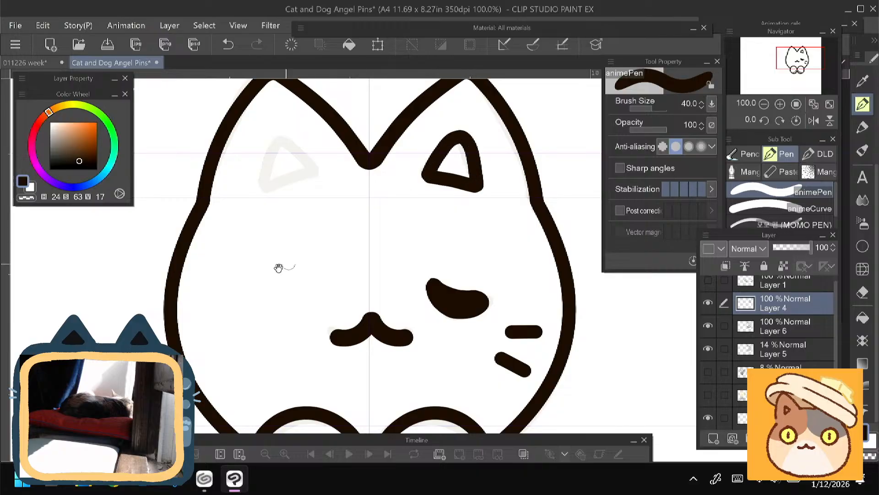
{"action": "left_click_drag", "start_coordinate": [278, 268], "coordinate": [313, 323]}
{"action": "key", "text": "ctrl+z"}
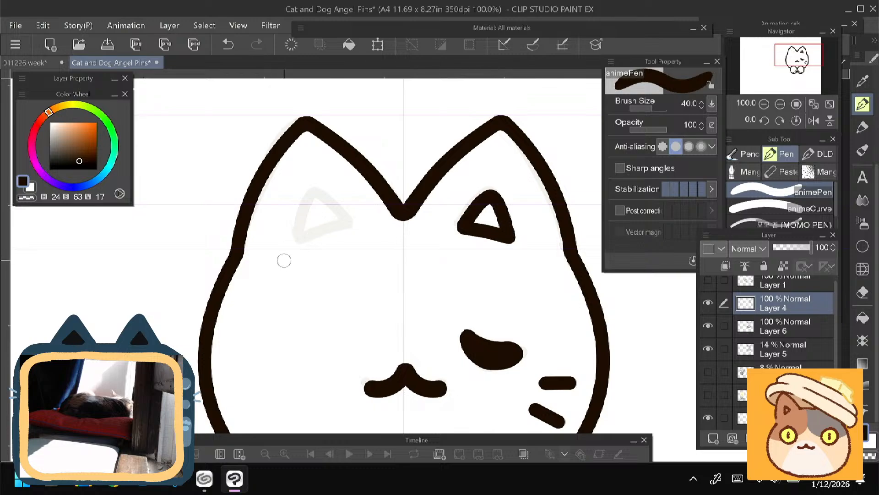
{"action": "key", "text": "ctrl+z"}
{"action": "key", "text": "ctrl+z"}
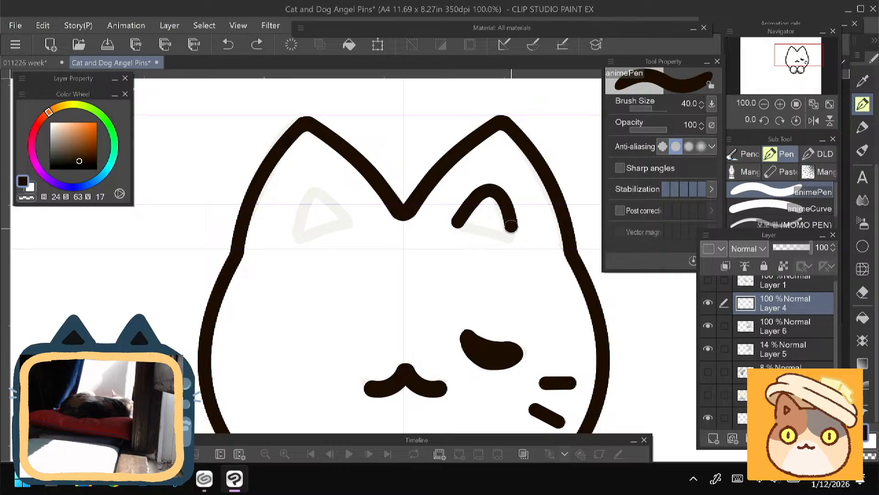
{"action": "key", "text": "ctrl+z"}
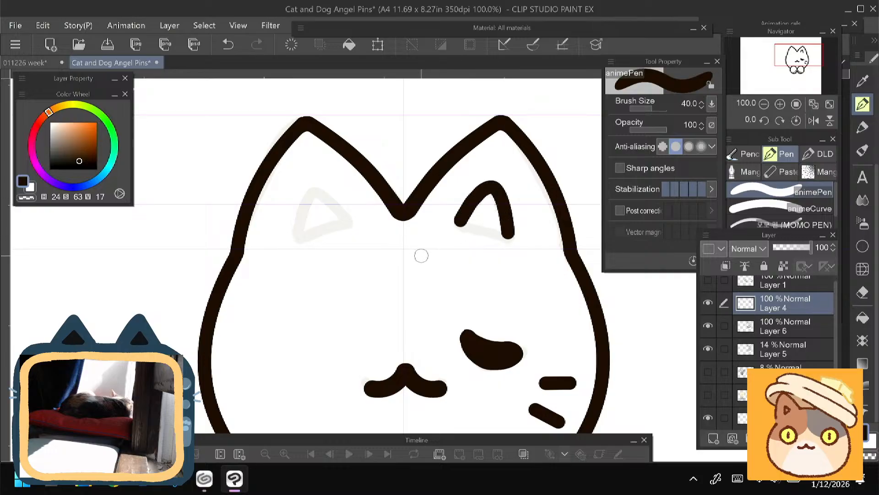
{"action": "key", "text": "ctrl+z"}
- Try to ink the same inner-ear triangle on the rotated canvas, retrying its straight base, and undo the strokes
{"action": "left_click_drag", "start_coordinate": [284, 295], "coordinate": [263, 288]}
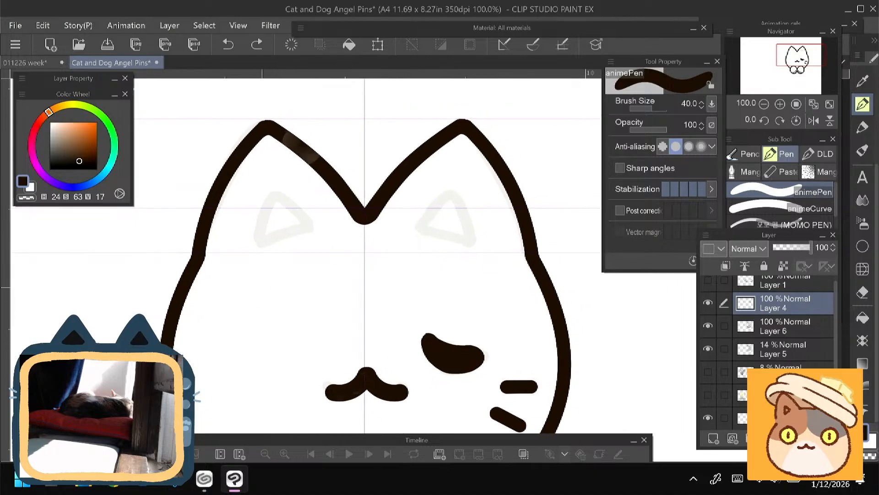
{"action": "left_click_drag", "start_coordinate": [301, 147], "coordinate": [296, 154]}
{"action": "scroll", "coordinate": [321, 256], "scroll_direction": "up", "scroll_amount": 2}
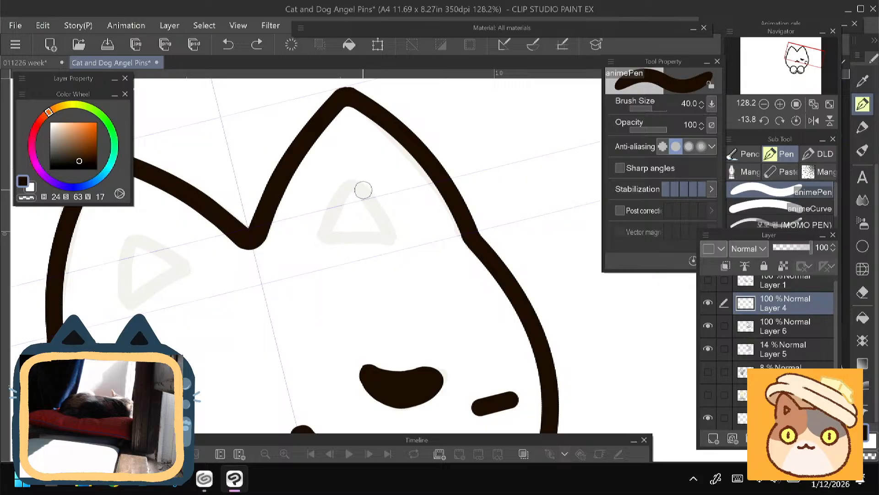
{"action": "mouse_move", "coordinate": [393, 232]}
{"action": "left_mouse_down"}
{"action": "mouse_move", "coordinate": [376, 207]}
{"action": "mouse_move", "coordinate": [344, 192]}
{"action": "mouse_move", "coordinate": [319, 238]}
{"action": "mouse_move", "coordinate": [339, 190]}
{"action": "mouse_move", "coordinate": [384, 213]}
{"action": "mouse_move", "coordinate": [394, 232]}
{"action": "left_mouse_up"}
{"action": "key", "text": "ctrl+z"}
{"action": "key", "text": "ctrl+z"}
{"action": "mouse_move", "coordinate": [328, 233]}
{"action": "left_mouse_down"}
{"action": "mouse_move", "coordinate": [351, 189]}
{"action": "mouse_move", "coordinate": [368, 190]}
{"action": "mouse_move", "coordinate": [393, 234]}
{"action": "left_mouse_up"}
{"action": "key", "text": "ctrl+z"}
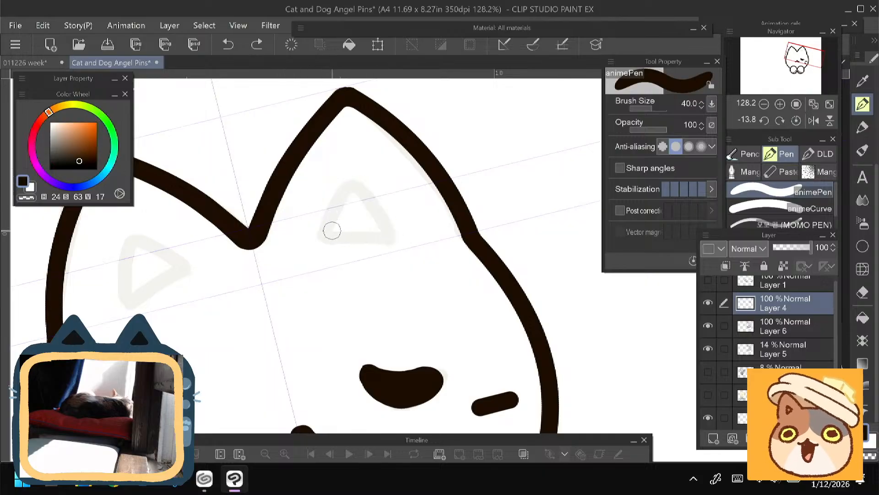
{"action": "mouse_move", "coordinate": [326, 236]}
{"action": "left_mouse_down"}
{"action": "mouse_move", "coordinate": [348, 192]}
{"action": "mouse_move", "coordinate": [365, 192]}
{"action": "mouse_move", "coordinate": [382, 217]}
{"action": "mouse_move", "coordinate": [333, 239]}
{"action": "mouse_move", "coordinate": [392, 238]}
{"action": "left_mouse_up"}
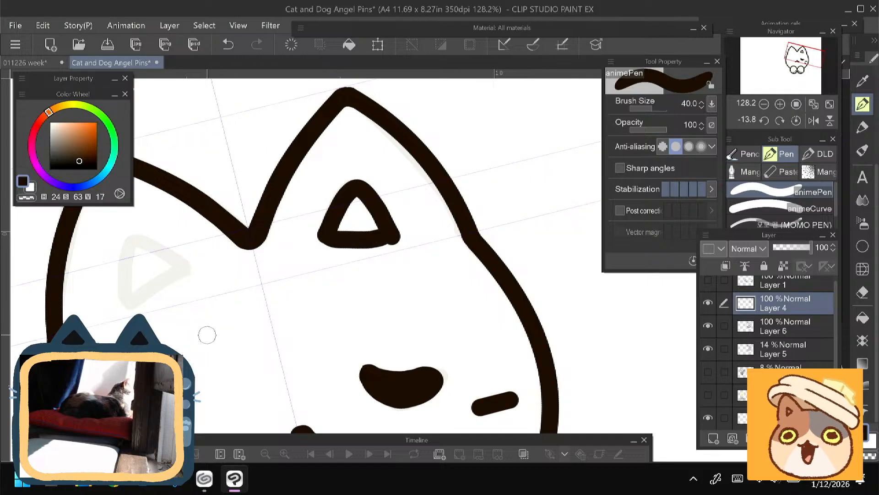
{"action": "key", "text": "ctrl+z"}
{"action": "left_click_drag", "start_coordinate": [327, 237], "coordinate": [393, 238]}
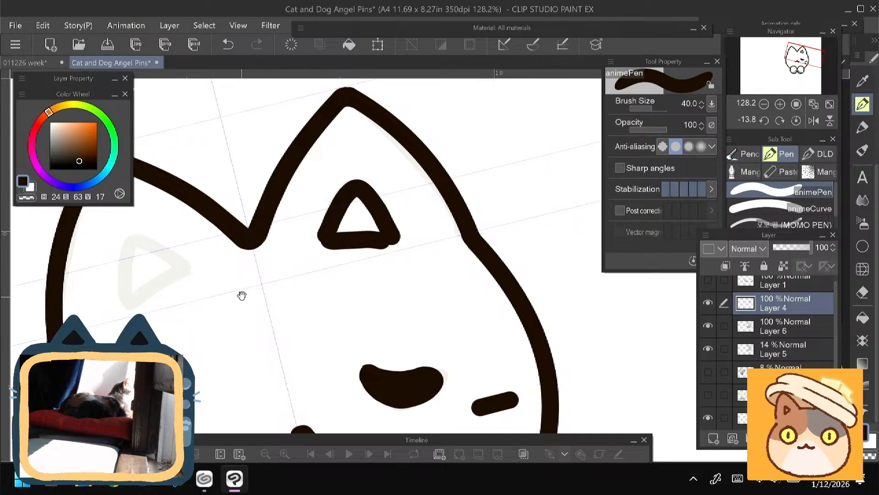
{"action": "mouse_move", "coordinate": [118, 312]}
{"action": "left_mouse_down"}
{"action": "mouse_move", "coordinate": [221, 304]}
{"action": "mouse_move", "coordinate": [204, 294]}
{"action": "mouse_move", "coordinate": [201, 306]}
{"action": "left_mouse_up"}
{"action": "key", "text": "ctrl+z"}
{"action": "key", "text": "ctrl+z"}
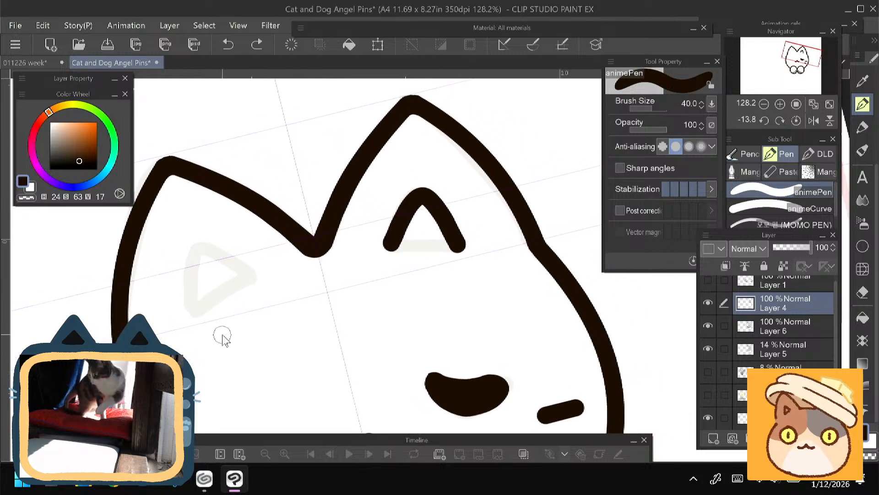
- Ink the inner-ear triangle above the closed eye as three straight sides with animeCurve at brush size 40
{"action": "left_click", "coordinate": [863, 246]}
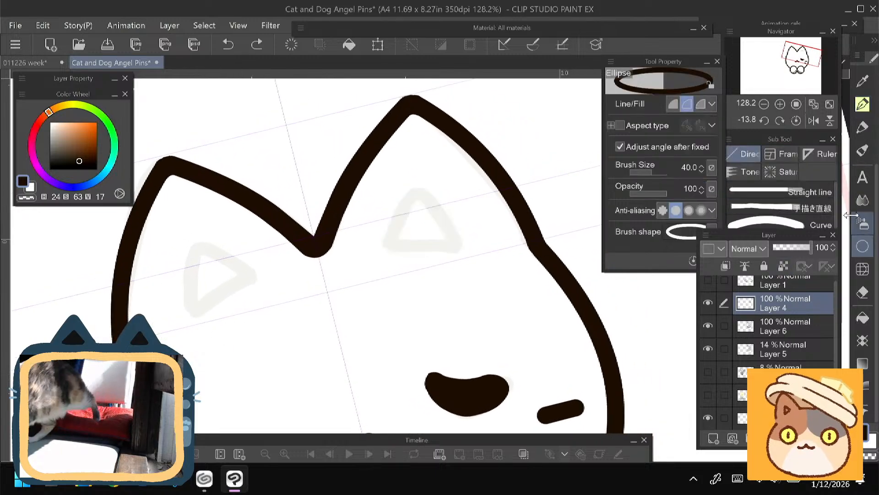
{"action": "left_click", "coordinate": [863, 104]}
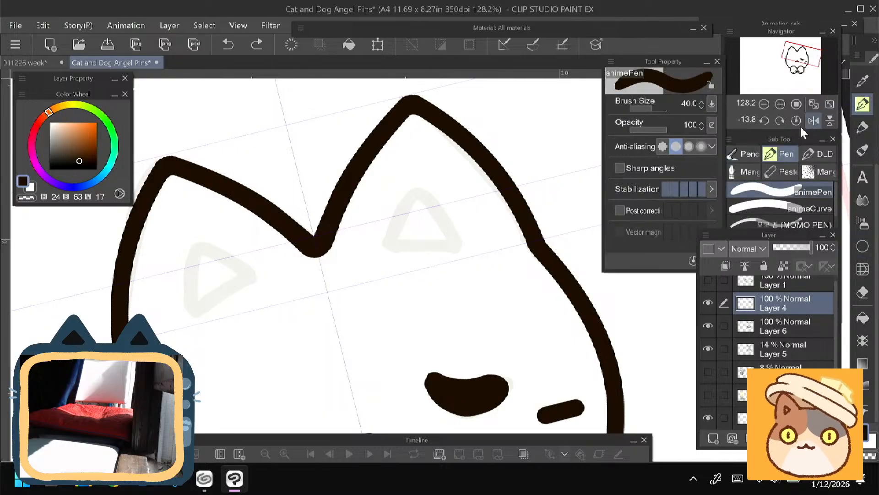
{"action": "scroll", "coordinate": [872, 117], "scroll_direction": "up", "scroll_amount": 3}
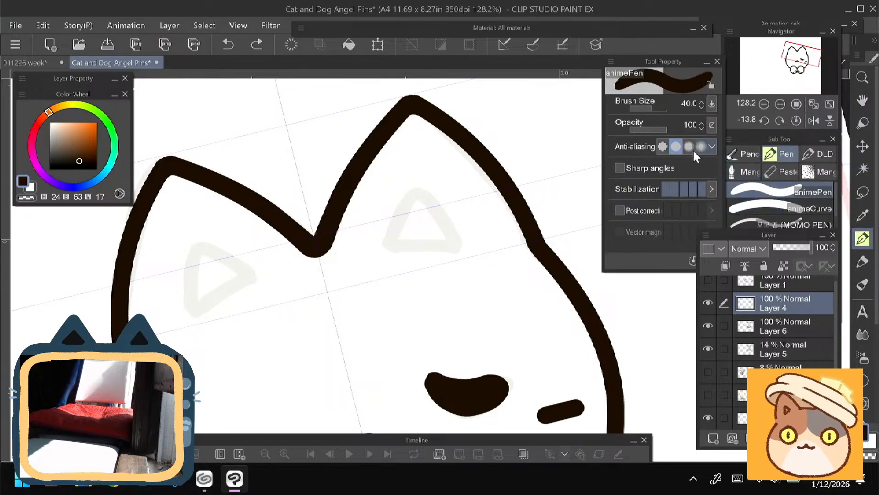
{"action": "left_click", "coordinate": [745, 193]}
{"action": "left_click", "coordinate": [778, 208]}
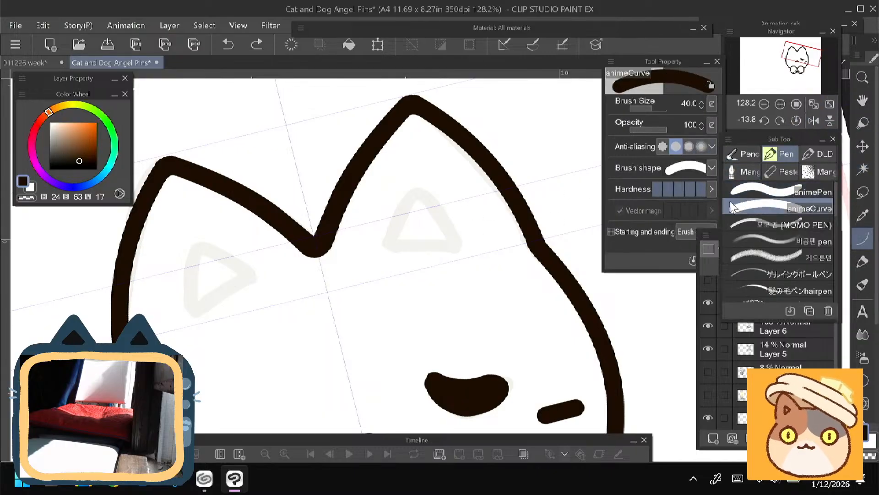
{"action": "left_click_drag", "start_coordinate": [459, 247], "coordinate": [391, 249]}
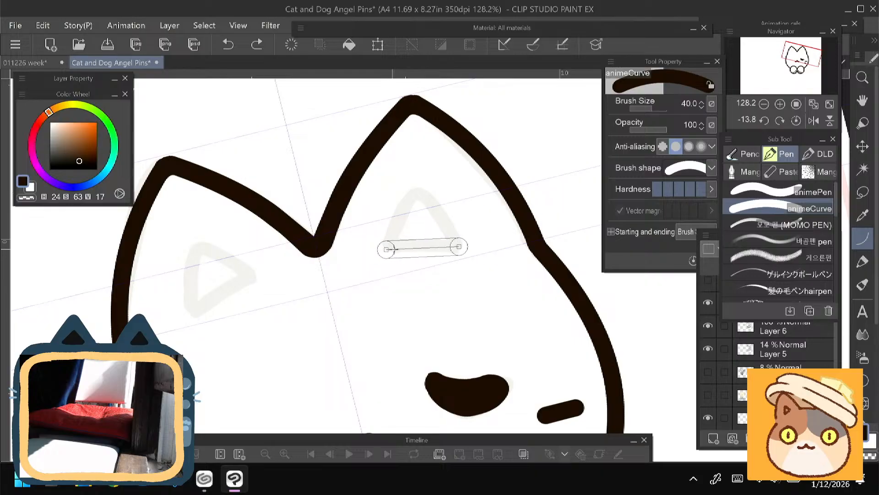
{"action": "left_click", "coordinate": [420, 250]}
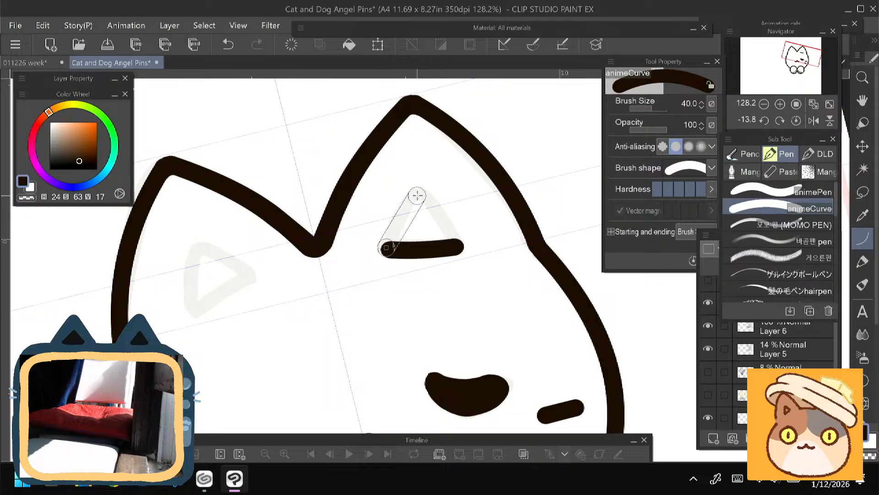
{"action": "left_click", "coordinate": [398, 221]}
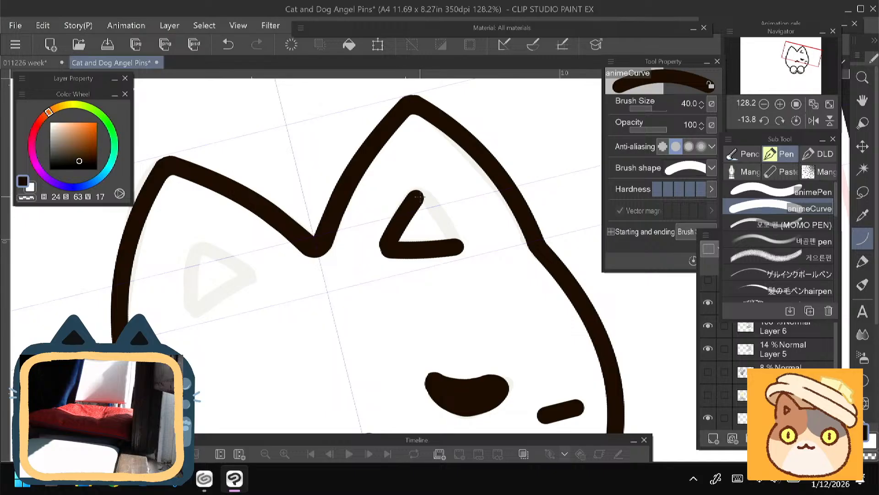
{"action": "left_click", "coordinate": [444, 223]}
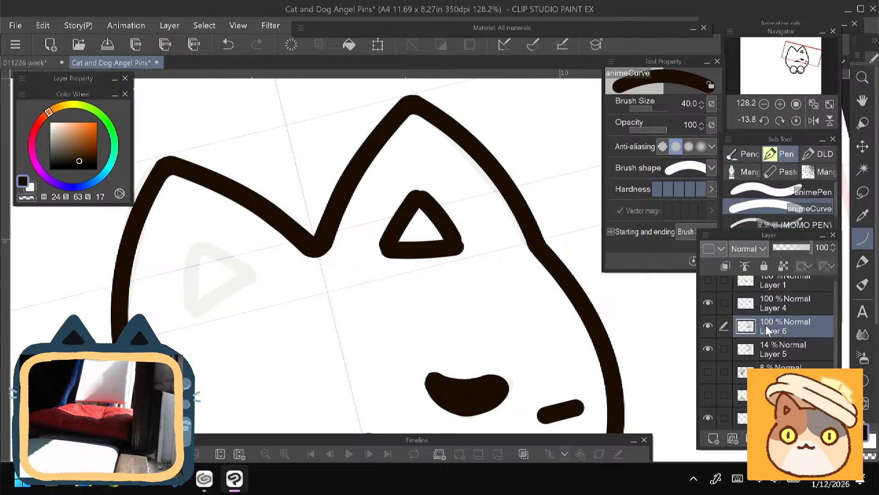
- Toggle Layer 4's visibility to check which parts of the line art it holds
{"action": "left_click", "coordinate": [708, 303]}
{"action": "left_click", "coordinate": [708, 303]}
{"action": "left_click", "coordinate": [708, 304]}
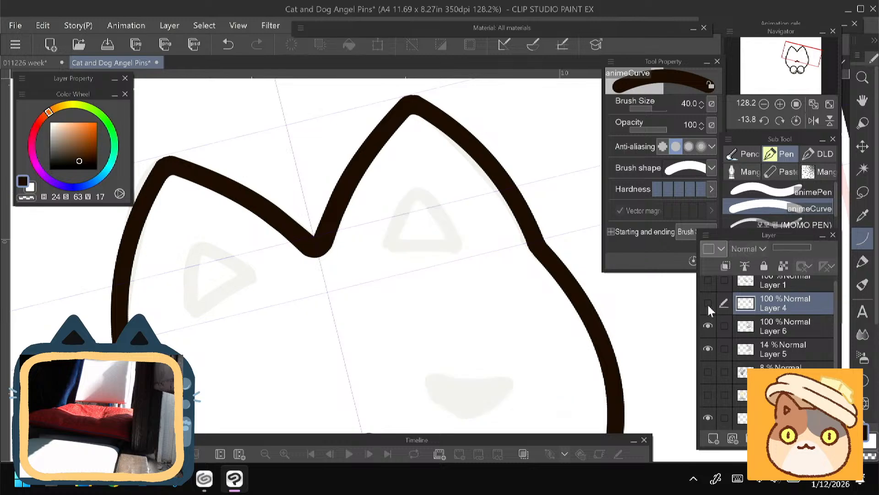
{"action": "left_click", "coordinate": [708, 305]}
{"action": "right_click", "coordinate": [776, 309]}
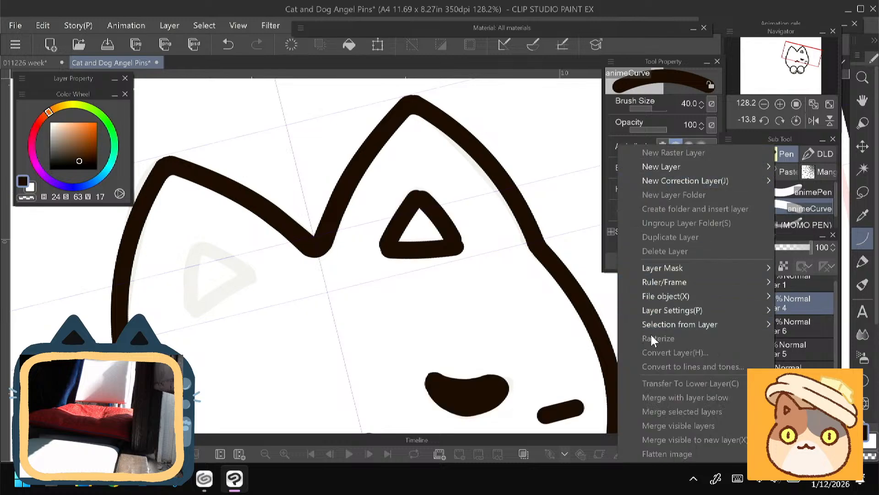
{"action": "left_click", "coordinate": [799, 309]}
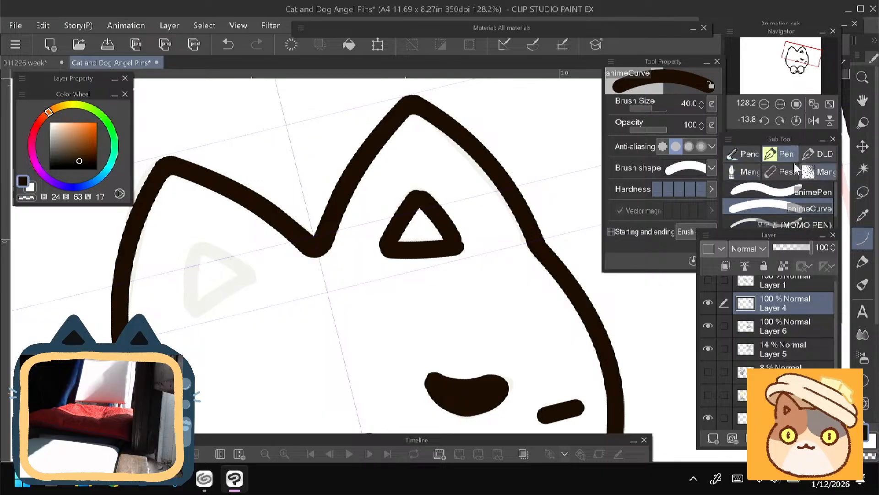
- Smooth the base and corners of the inner-ear triangle with animePen at brush size 25
{"action": "left_click", "coordinate": [782, 155]}
{"action": "left_click", "coordinate": [766, 193]}
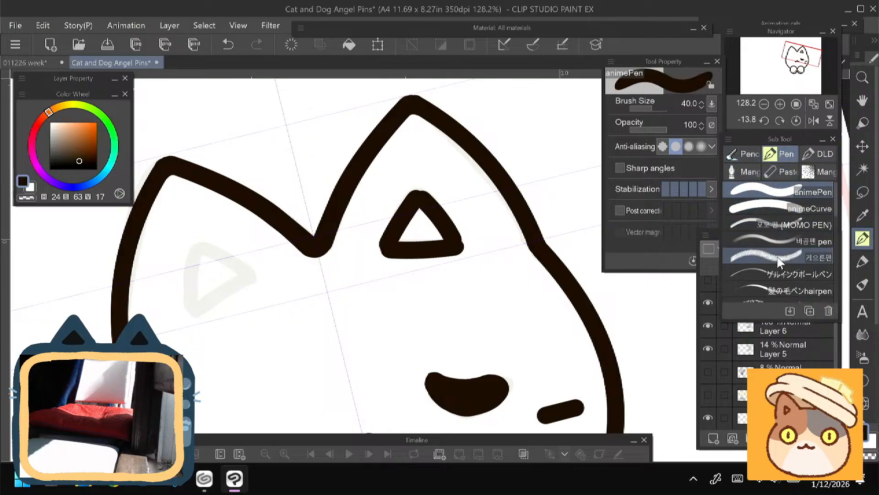
{"action": "scroll", "coordinate": [318, 239], "scroll_direction": "up", "scroll_amount": 3}
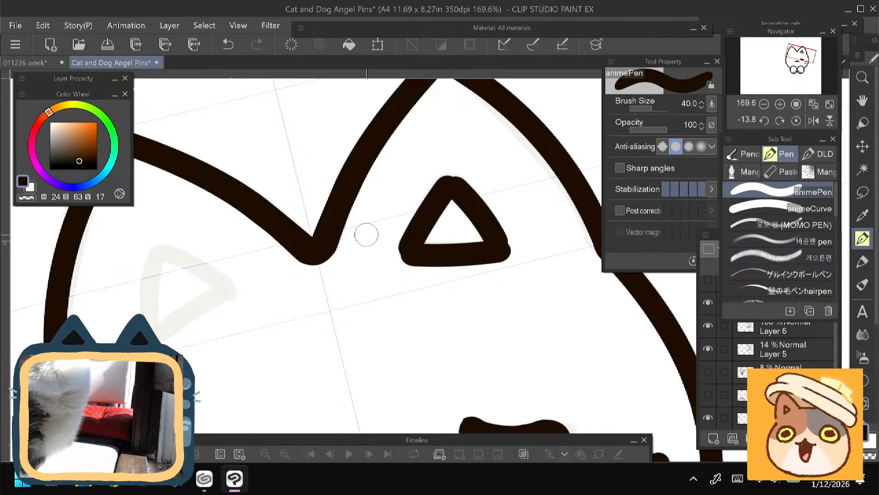
{"action": "left_click_drag", "start_coordinate": [300, 314], "coordinate": [279, 305]}
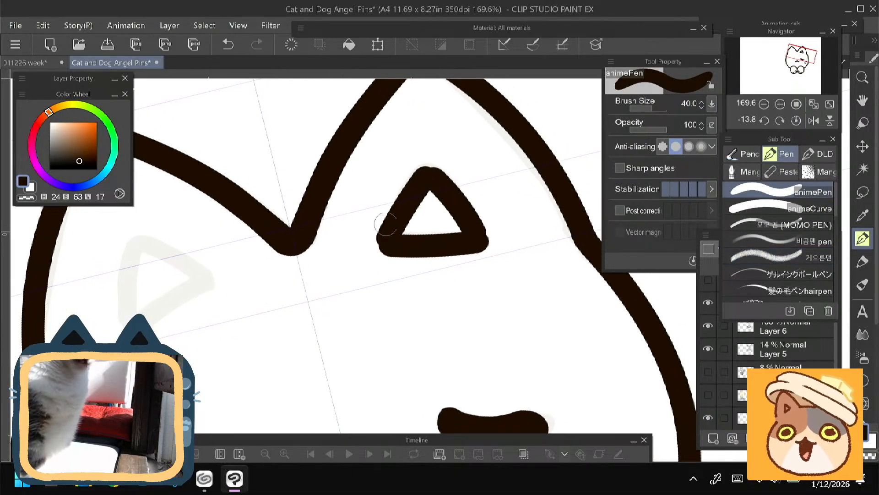
{"action": "key", "text": "bracketleft"}
{"action": "key", "text": "bracketleft"}
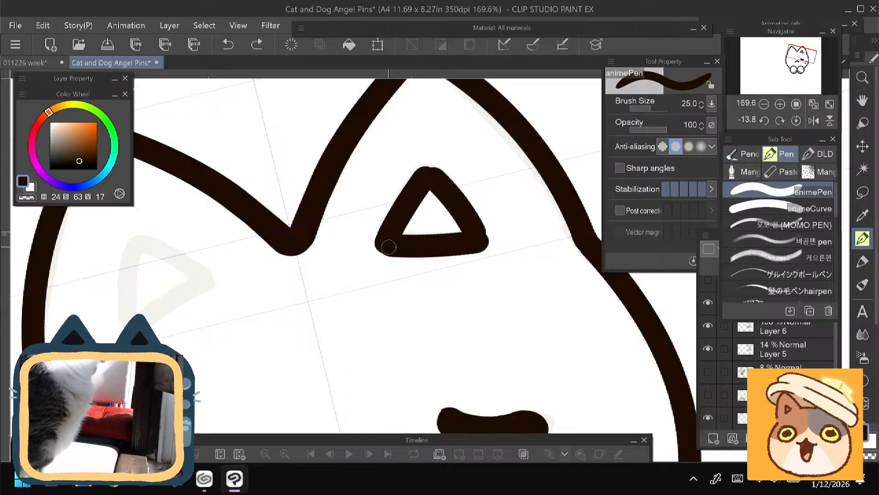
{"action": "left_click_drag", "start_coordinate": [389, 248], "coordinate": [476, 241]}
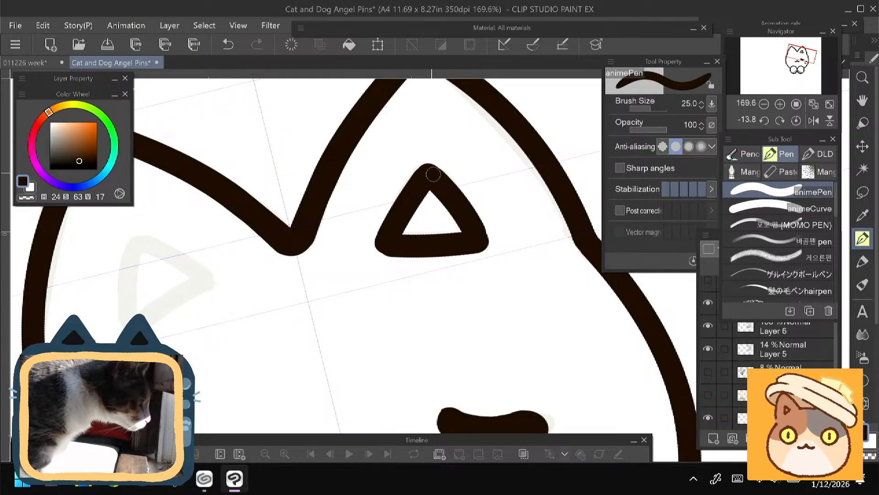
{"action": "scroll", "coordinate": [396, 210], "scroll_direction": "up", "scroll_amount": 1}
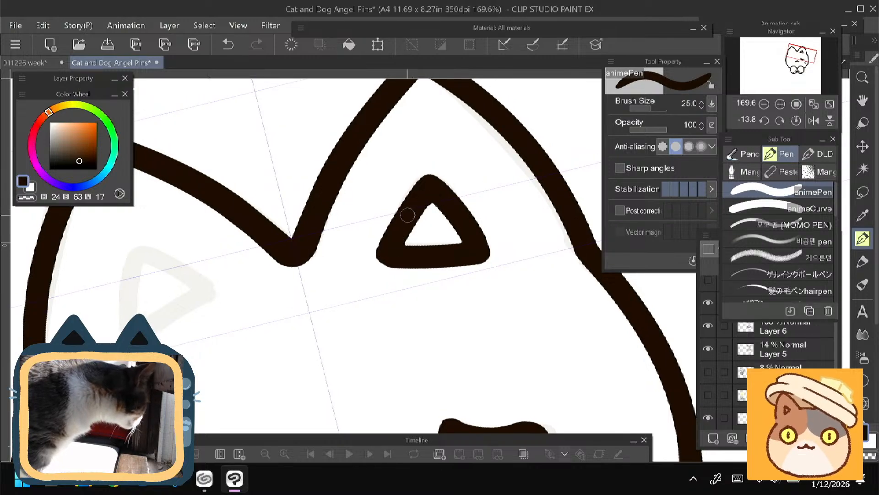
{"action": "left_click_drag", "start_coordinate": [277, 314], "coordinate": [377, 181]}
{"action": "key", "text": "ctrl+at"}
- Check Layer 4's contents on the unrotated canvas and lasso its inner ear, closed eye and two whiskers
{"action": "scroll", "coordinate": [373, 354], "scroll_direction": "down", "scroll_amount": 2}
{"action": "left_click", "coordinate": [781, 331]}
{"action": "left_click", "coordinate": [749, 303]}
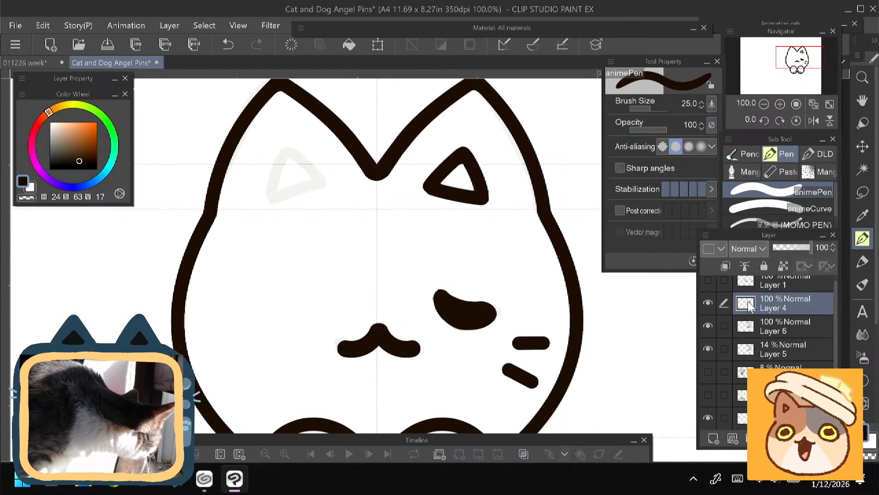
{"action": "left_click", "coordinate": [709, 303]}
{"action": "left_click", "coordinate": [709, 303]}
{"action": "left_click", "coordinate": [709, 303]}
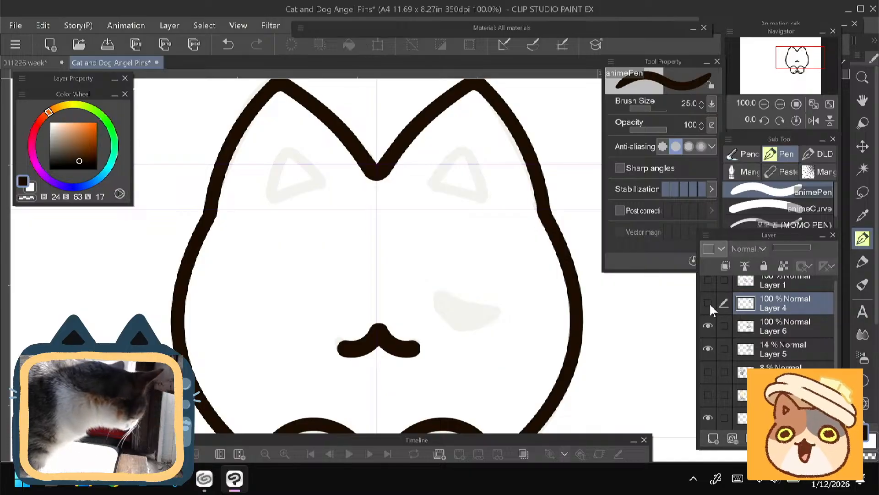
{"action": "left_click", "coordinate": [709, 303]}
{"action": "key", "text": "m"}
{"action": "mouse_move", "coordinate": [403, 191]}
{"action": "left_mouse_down"}
{"action": "mouse_move", "coordinate": [473, 125]}
{"action": "mouse_move", "coordinate": [522, 242]}
{"action": "left_mouse_up"}
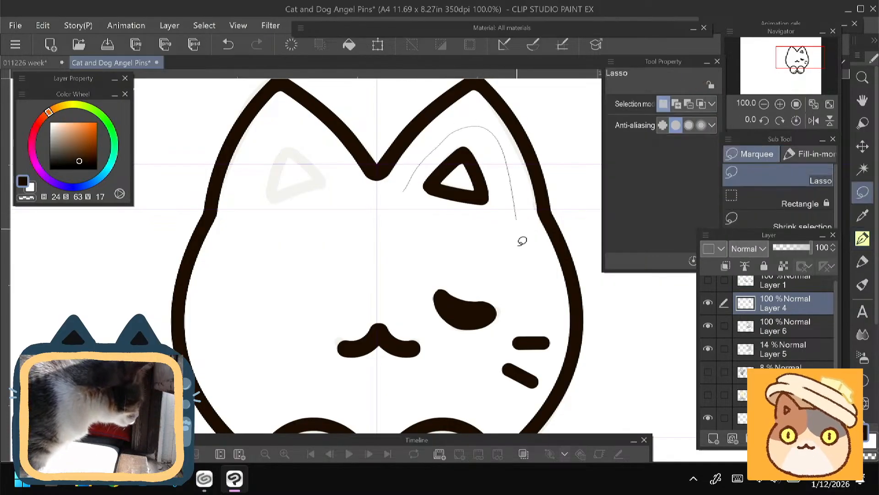
{"action": "mouse_move", "coordinate": [547, 383]}
{"action": "left_mouse_down"}
{"action": "mouse_move", "coordinate": [505, 410]}
{"action": "mouse_move", "coordinate": [409, 307]}
{"action": "mouse_move", "coordinate": [401, 190]}
{"action": "left_mouse_up"}
{"action": "scroll", "coordinate": [378, 302], "scroll_direction": "down", "scroll_amount": 2}
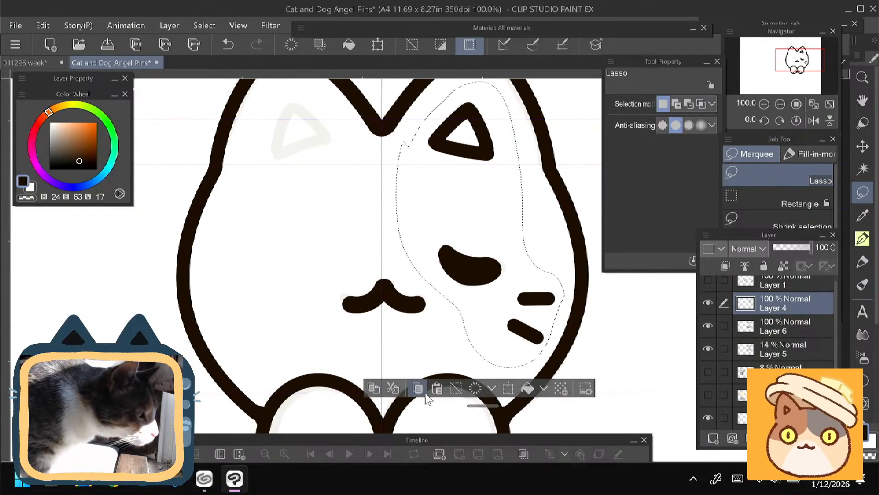
- Try to flip the selected inner ear, eye and whiskers horizontally directly on Layer 4, and undo the flip
{"action": "left_click", "coordinate": [438, 389]}
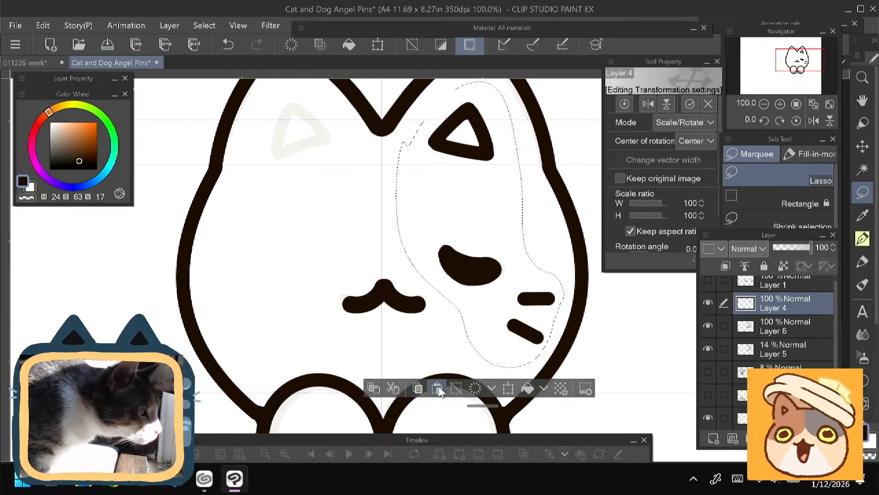
{"action": "left_click", "coordinate": [648, 105]}
{"action": "key", "text": "ctrl+z"}
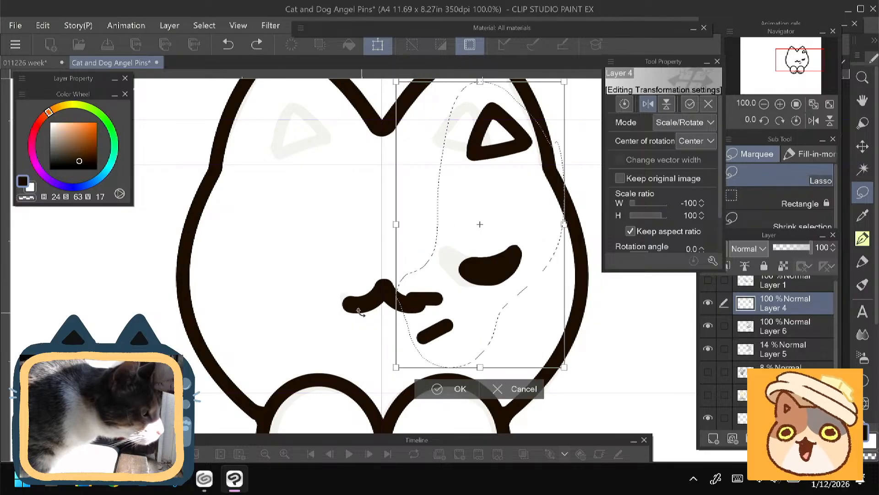
{"action": "key", "text": "ctrl+z"}
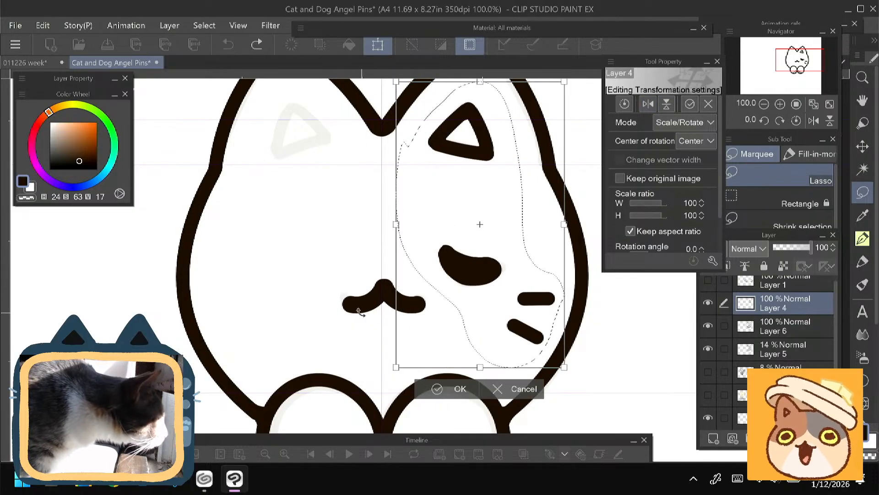
{"action": "left_click", "coordinate": [767, 302]}
{"action": "left_click", "coordinate": [388, 189]}
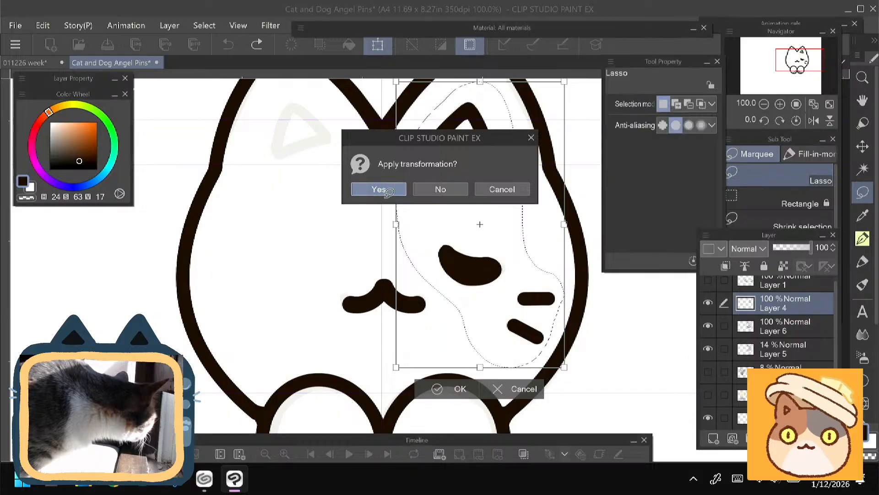
- Place a horizontally flipped copy of the selected inner ear, eye and whiskers on the face's empty half, then clear the selection
{"action": "left_click", "coordinate": [418, 389]}
{"action": "left_click", "coordinate": [437, 389]}
{"action": "key", "text": "ctrl+t"}
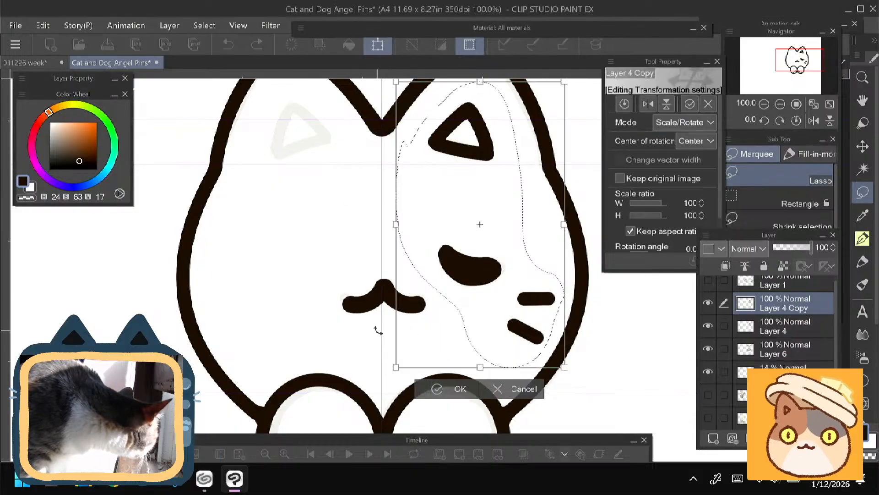
{"action": "left_click", "coordinate": [645, 107]}
{"action": "left_click_drag", "start_coordinate": [414, 363], "coordinate": [219, 364]}
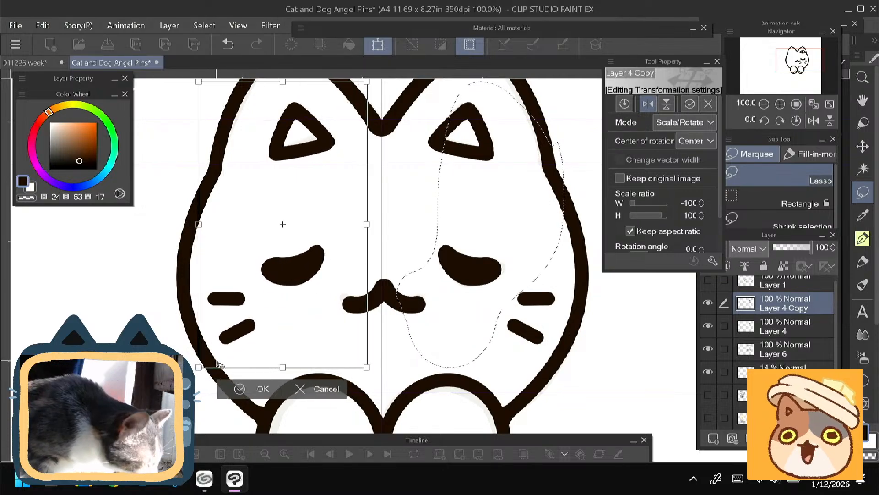
{"action": "left_click_drag", "start_coordinate": [217, 363], "coordinate": [227, 348]}
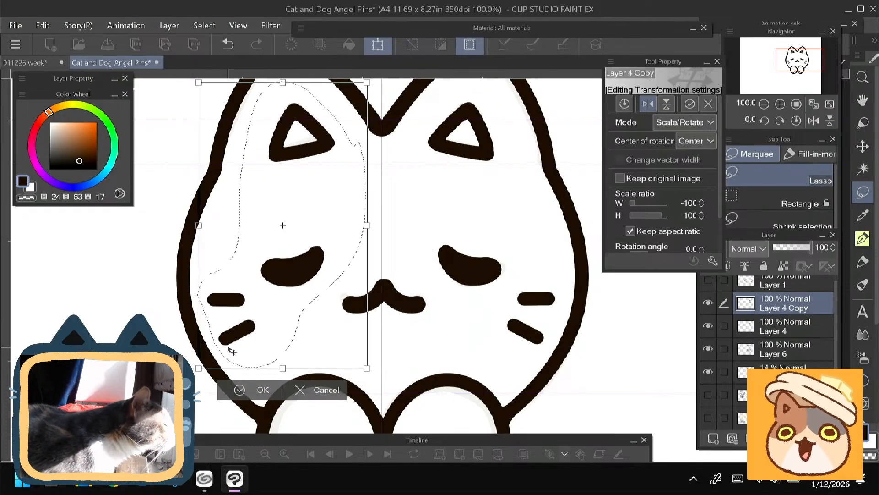
{"action": "key", "text": "Return"}
{"action": "left_click_drag", "start_coordinate": [184, 316], "coordinate": [197, 336]}
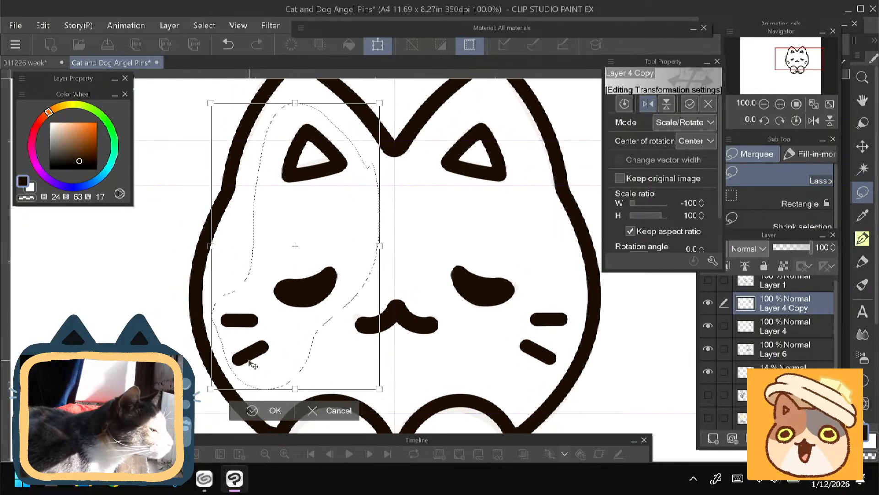
{"action": "key", "text": "Return"}
{"action": "key", "text": "ctrl+d"}
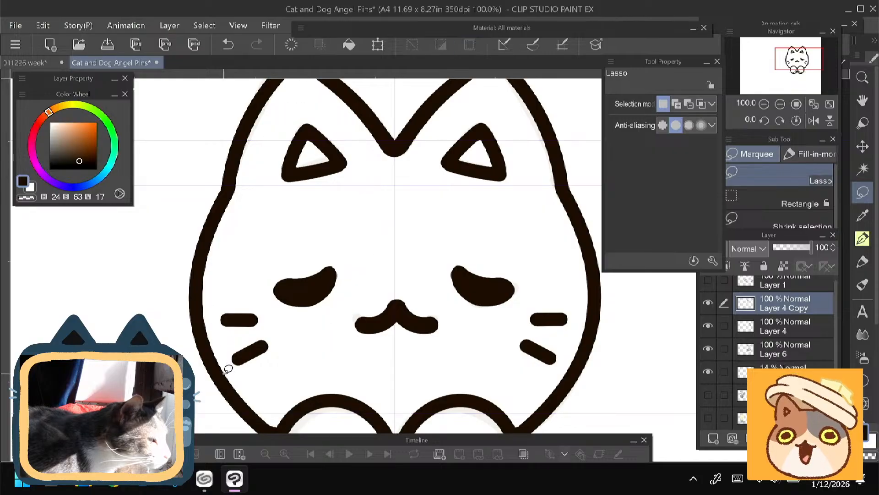
- Review the whole cat's symmetry and toggle Layer 4 Copy and Layer 4 to examine each half of the face
{"action": "left_click_drag", "start_coordinate": [195, 331], "coordinate": [196, 324]}
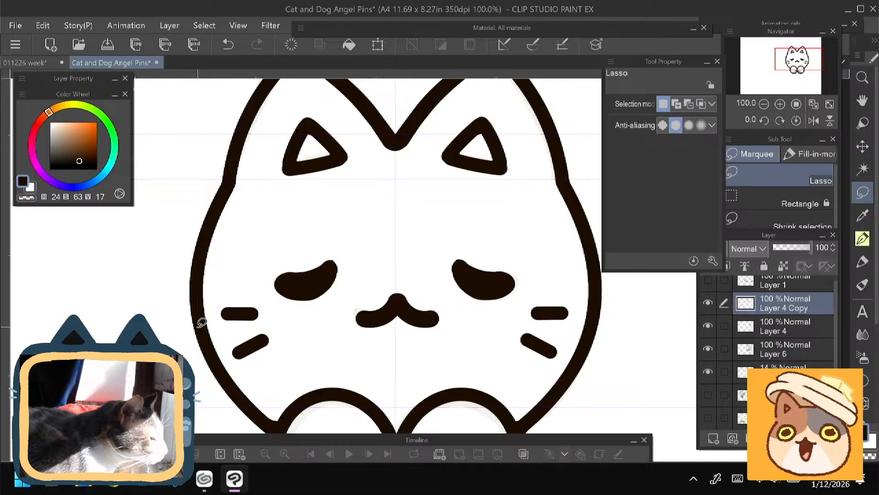
{"action": "scroll", "coordinate": [266, 242], "scroll_direction": "down", "scroll_amount": 1}
{"action": "left_click_drag", "start_coordinate": [266, 242], "coordinate": [284, 172]}
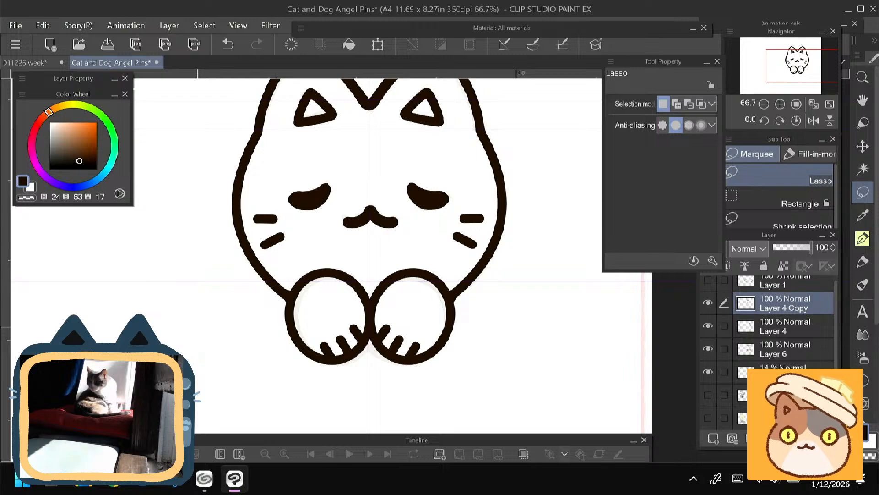
{"action": "left_click_drag", "start_coordinate": [369, 229], "coordinate": [387, 275]}
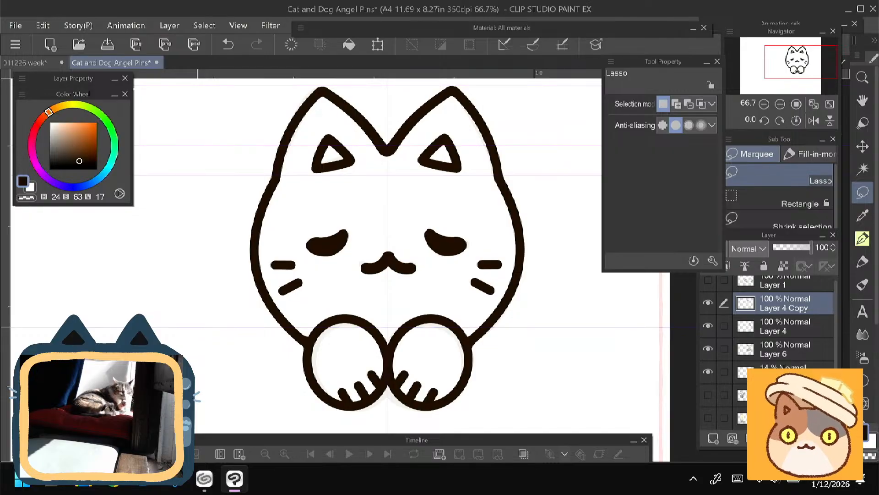
{"action": "left_click_drag", "start_coordinate": [389, 330], "coordinate": [408, 199]}
{"action": "scroll", "coordinate": [293, 261], "scroll_direction": "down", "scroll_amount": 3}
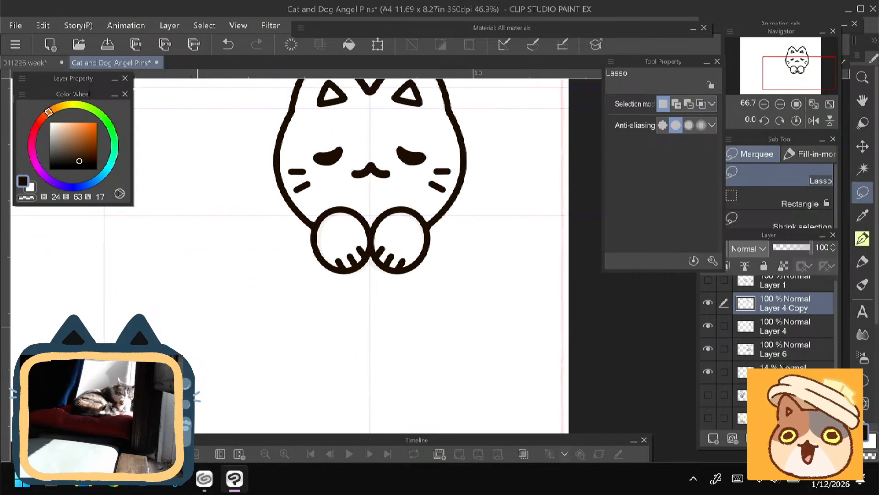
{"action": "left_click", "coordinate": [708, 302]}
{"action": "left_click", "coordinate": [708, 302]}
{"action": "left_click", "coordinate": [710, 326]}
{"action": "left_click", "coordinate": [709, 327]}
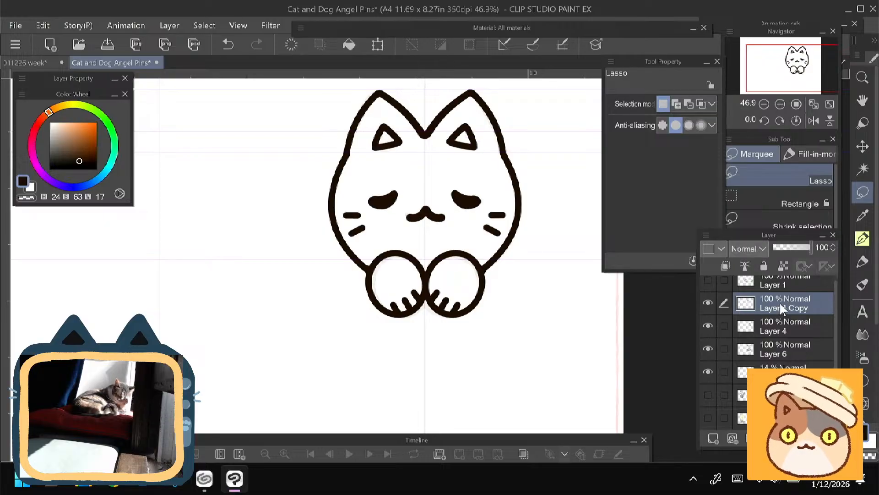
- Merge the mirrored Layer 4 Copy down into Layer 4, then toggle Layer 4 and Layer 6 to check their contents
{"action": "key", "text": "ctrl+e"}
{"action": "left_click", "coordinate": [706, 303]}
{"action": "left_click", "coordinate": [706, 303]}
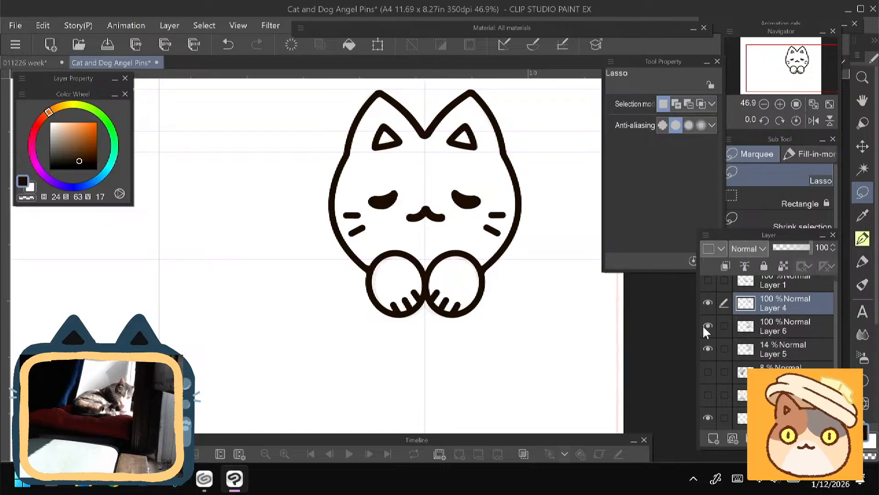
{"action": "left_click", "coordinate": [708, 327]}
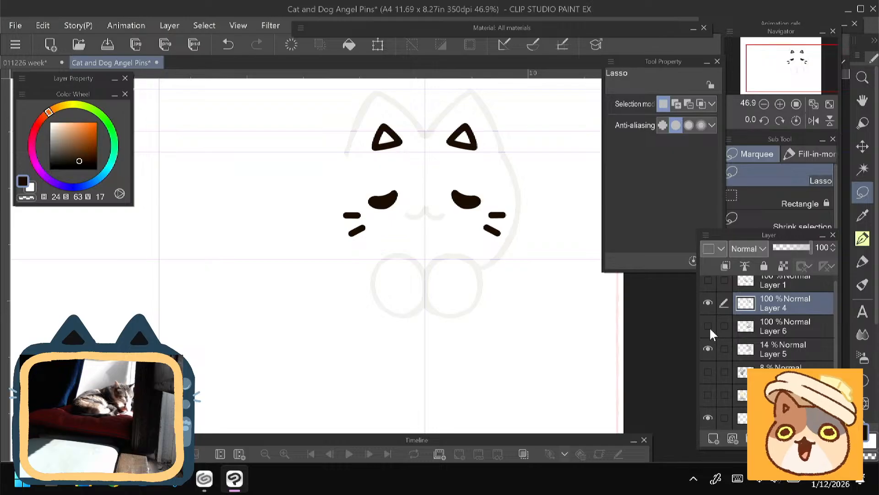
{"action": "left_click", "coordinate": [708, 327]}
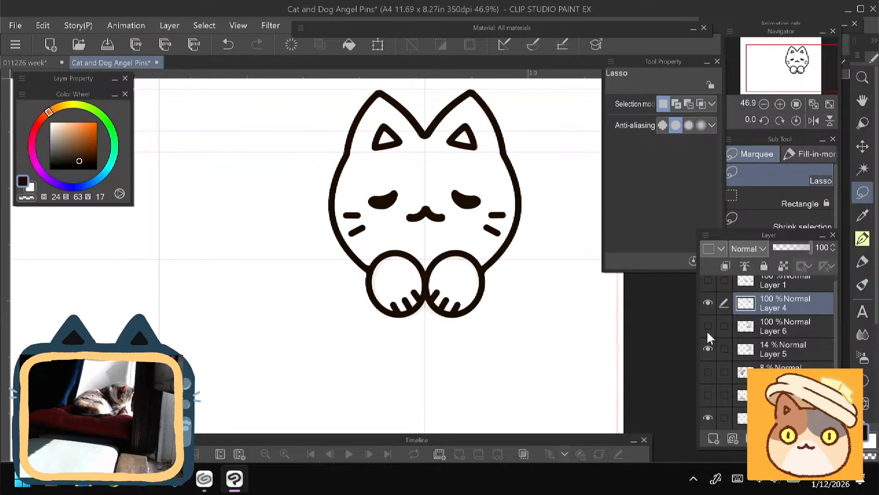
{"action": "left_click", "coordinate": [708, 326]}
{"action": "left_click", "coordinate": [708, 326]}
{"action": "left_click", "coordinate": [708, 302]}
{"action": "left_click", "coordinate": [708, 302]}
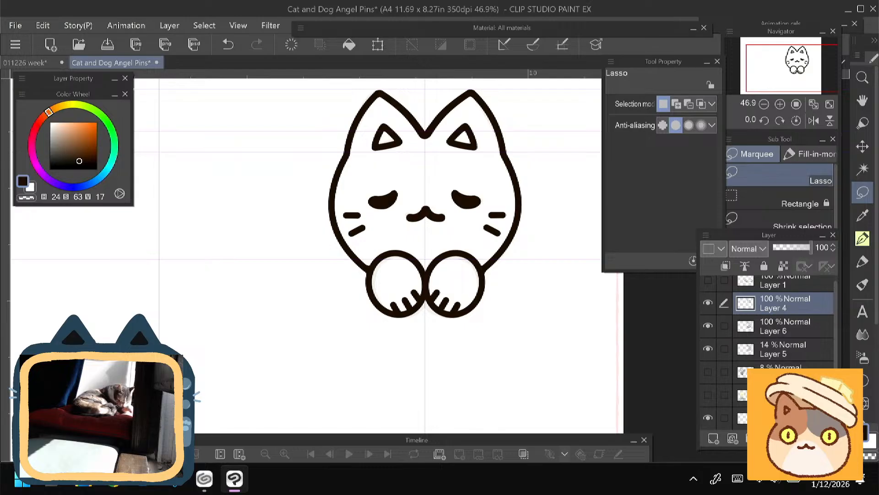
- Merge Layer 4's facial features down into the Layer 6 line art and toggle the combined layer to check it
{"action": "key", "text": "ctrl+e"}
{"action": "left_click", "coordinate": [708, 303]}
{"action": "left_click", "coordinate": [709, 303]}
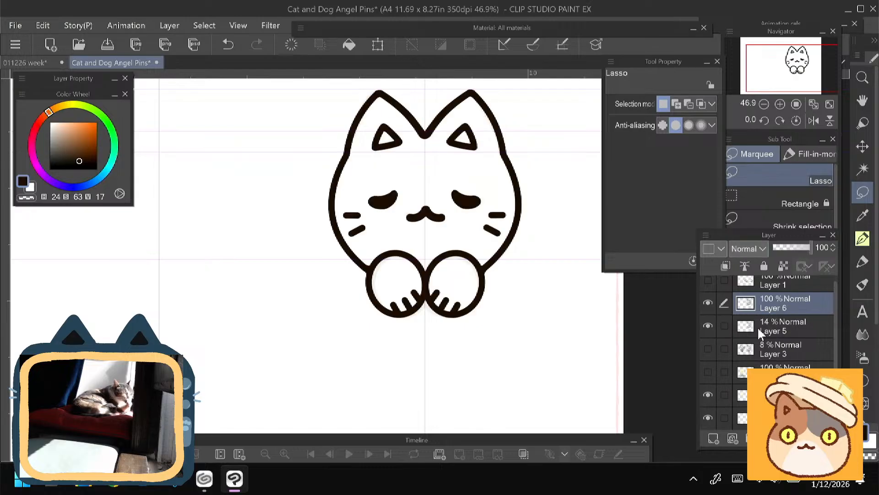
- Review the merged cat line art at several magnifications and toggle Layer 6 against the faint sketch, ending on the paws
{"action": "left_click_drag", "start_coordinate": [425, 206], "coordinate": [421, 259]}
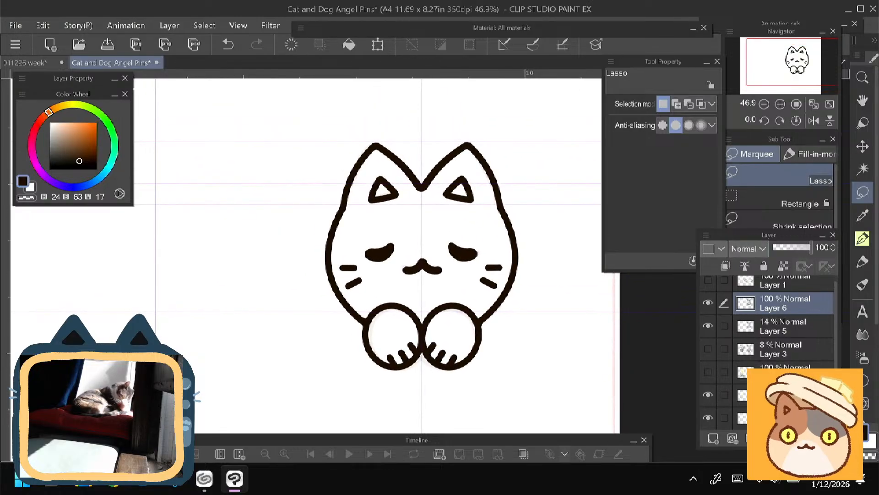
{"action": "scroll", "coordinate": [283, 261], "scroll_direction": "up", "scroll_amount": 1}
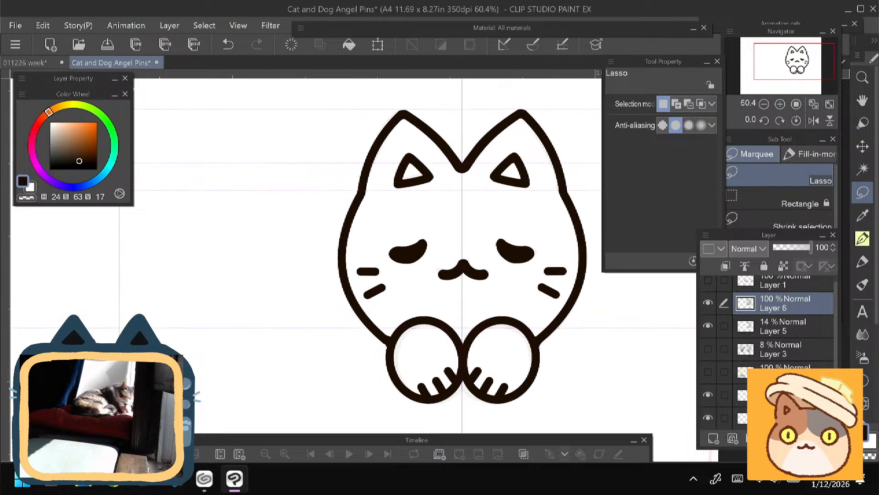
{"action": "scroll", "coordinate": [383, 392], "scroll_direction": "up", "scroll_amount": 2}
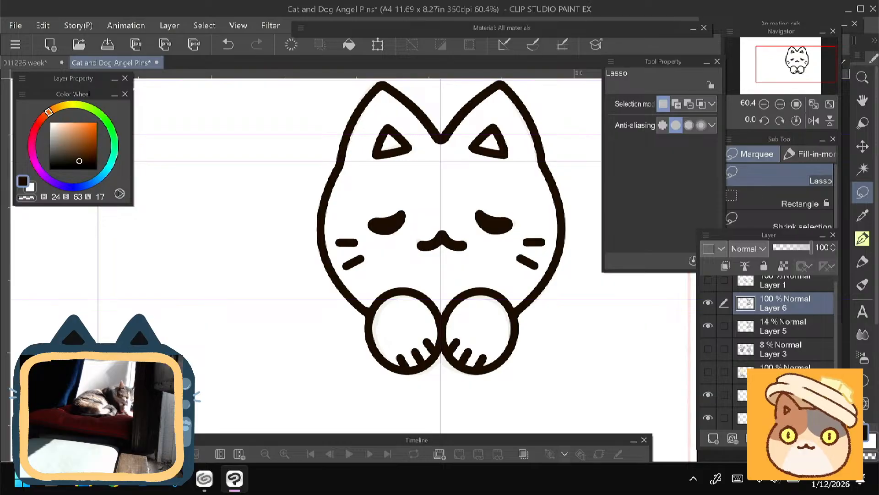
{"action": "scroll", "coordinate": [276, 253], "scroll_direction": "down", "scroll_amount": 2}
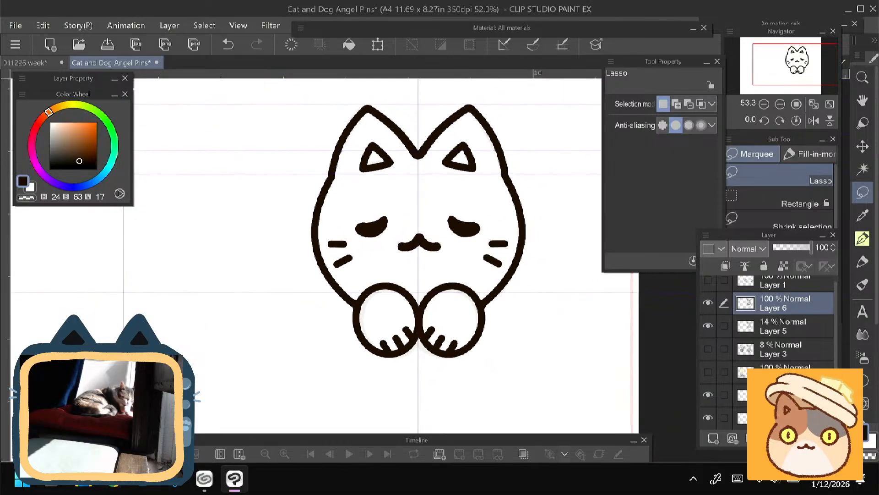
{"action": "mouse_move", "coordinate": [418, 256]}
{"action": "left_mouse_down"}
{"action": "mouse_move", "coordinate": [458, 249]}
{"action": "mouse_move", "coordinate": [422, 260]}
{"action": "left_mouse_up"}
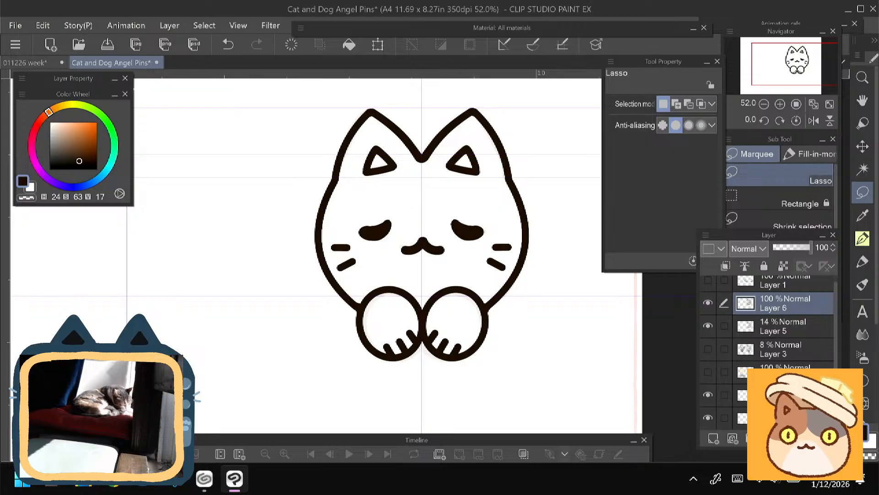
{"action": "left_click", "coordinate": [709, 303]}
{"action": "left_click", "coordinate": [709, 302]}
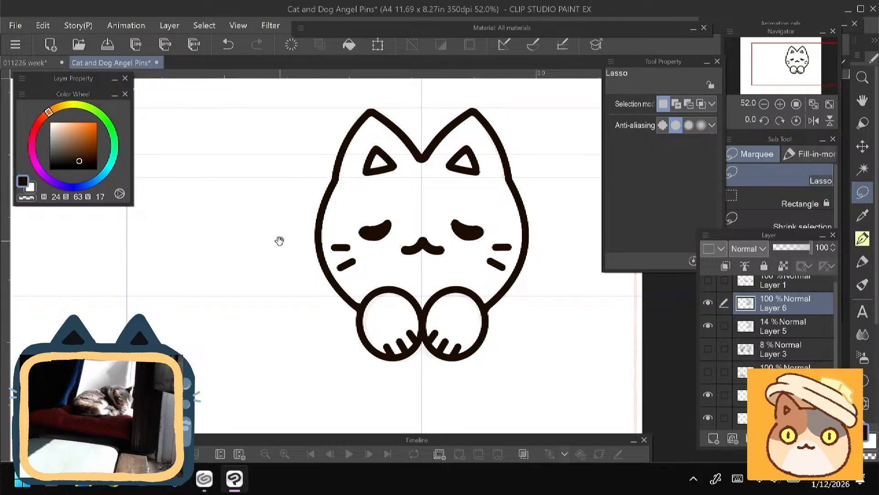
{"action": "left_click_drag", "start_coordinate": [281, 239], "coordinate": [299, 270]}
{"action": "scroll", "coordinate": [311, 209], "scroll_direction": "up", "scroll_amount": 3}
{"action": "scroll", "coordinate": [311, 210], "scroll_direction": "down", "scroll_amount": 1}
{"action": "scroll", "coordinate": [404, 293], "scroll_direction": "up", "scroll_amount": 2}
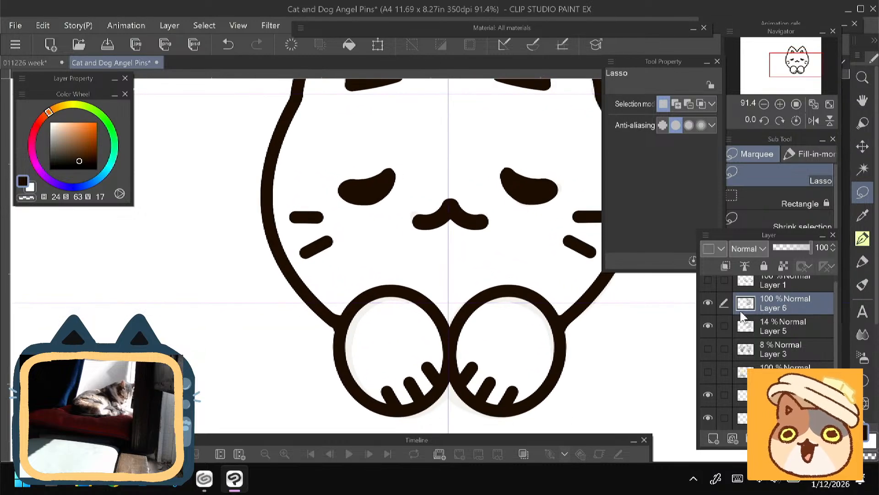
{"action": "left_click", "coordinate": [709, 303]}
{"action": "left_click", "coordinate": [709, 306]}
- Touch up the join between the two paws on Layer 6 with the animePen at size 20, then toggle the layer to check
{"action": "key", "text": "p"}
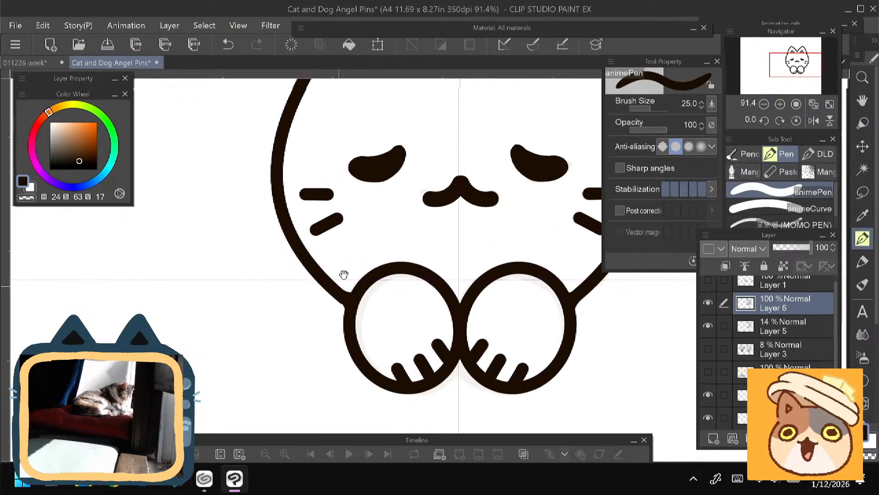
{"action": "key", "text": "bracketleft"}
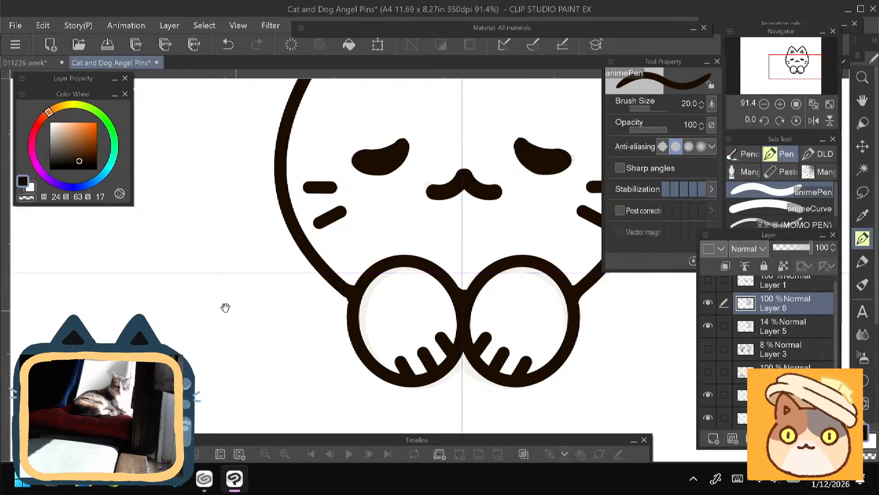
{"action": "mouse_move", "coordinate": [222, 308]}
{"action": "left_mouse_down"}
{"action": "mouse_move", "coordinate": [186, 273]}
{"action": "mouse_move", "coordinate": [221, 337]}
{"action": "mouse_move", "coordinate": [251, 216]}
{"action": "left_mouse_up"}
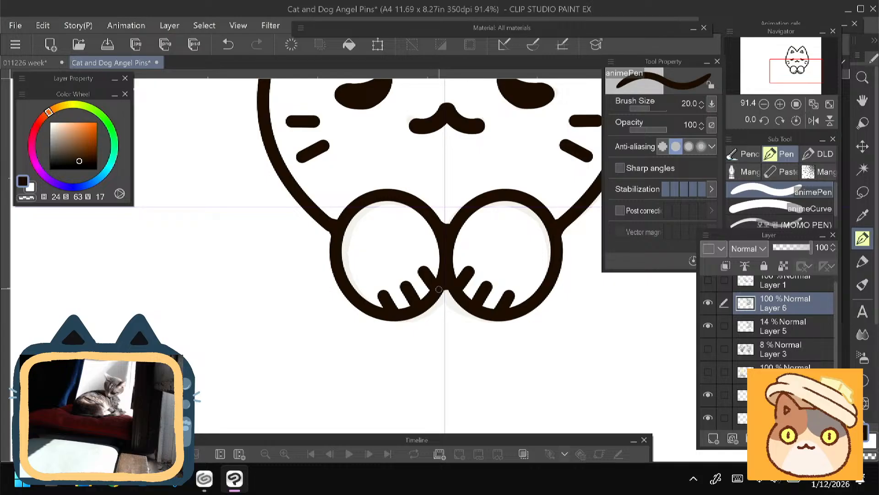
{"action": "mouse_move", "coordinate": [243, 261]}
{"action": "left_mouse_down"}
{"action": "mouse_move", "coordinate": [230, 333]}
{"action": "mouse_move", "coordinate": [236, 385]}
{"action": "mouse_move", "coordinate": [232, 308]}
{"action": "mouse_move", "coordinate": [238, 315]}
{"action": "mouse_move", "coordinate": [270, 190]}
{"action": "left_mouse_up"}
{"action": "scroll", "coordinate": [258, 214], "scroll_direction": "down", "scroll_amount": 3}
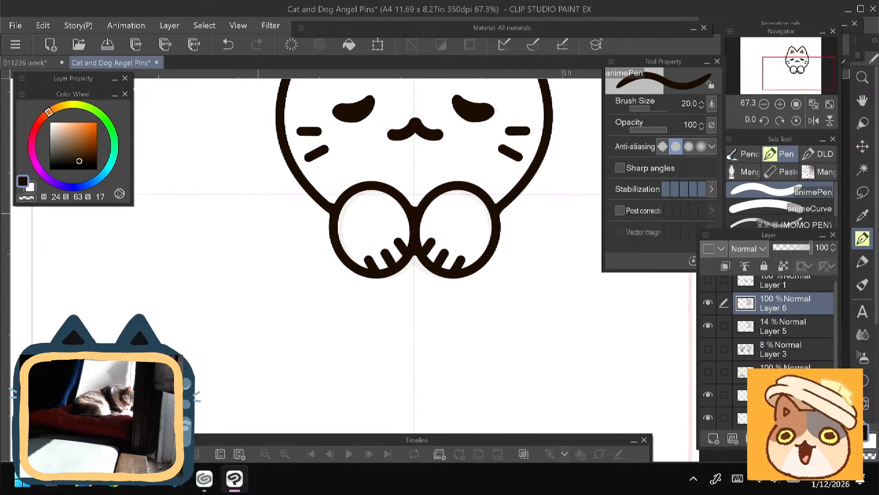
{"action": "left_click", "coordinate": [707, 303]}
{"action": "left_click", "coordinate": [707, 303]}
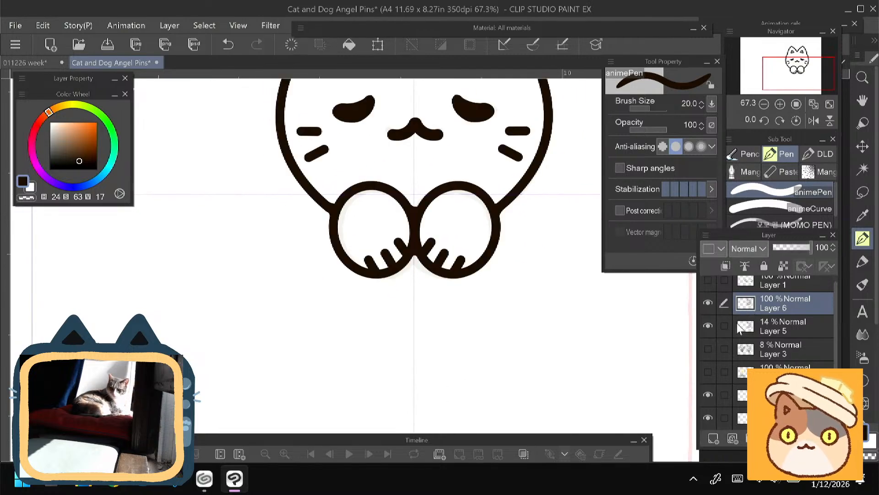
- Show the Layer 3 sketch and draw a circle outline with brush size 40 below the paws on a new layer
{"action": "left_click", "coordinate": [708, 349]}
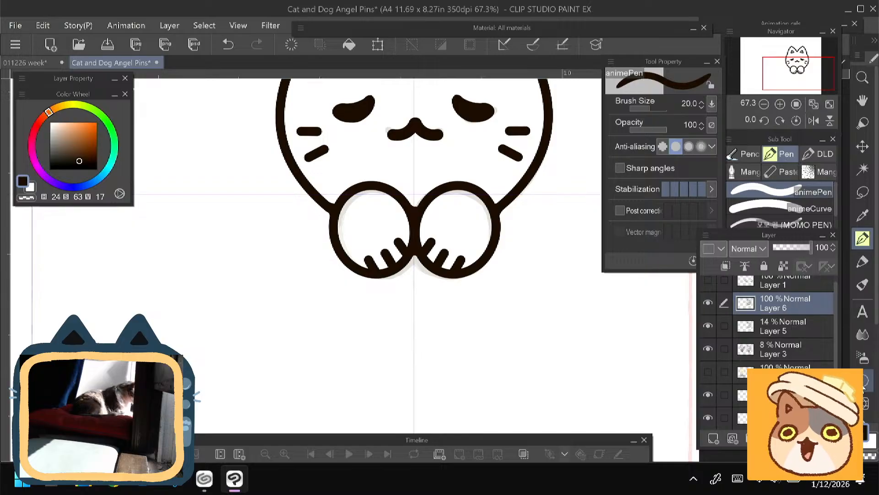
{"action": "key", "text": "u"}
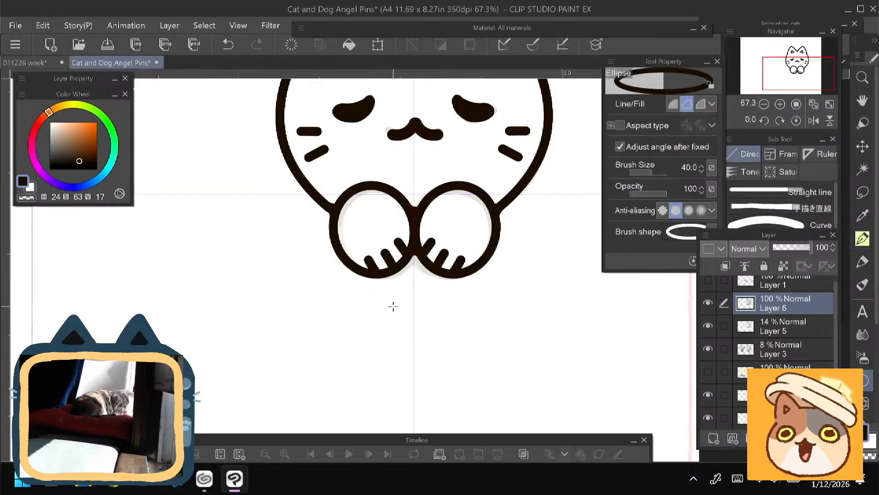
{"action": "left_click", "coordinate": [714, 438]}
{"action": "scroll", "coordinate": [393, 257], "scroll_direction": "down", "scroll_amount": 2}
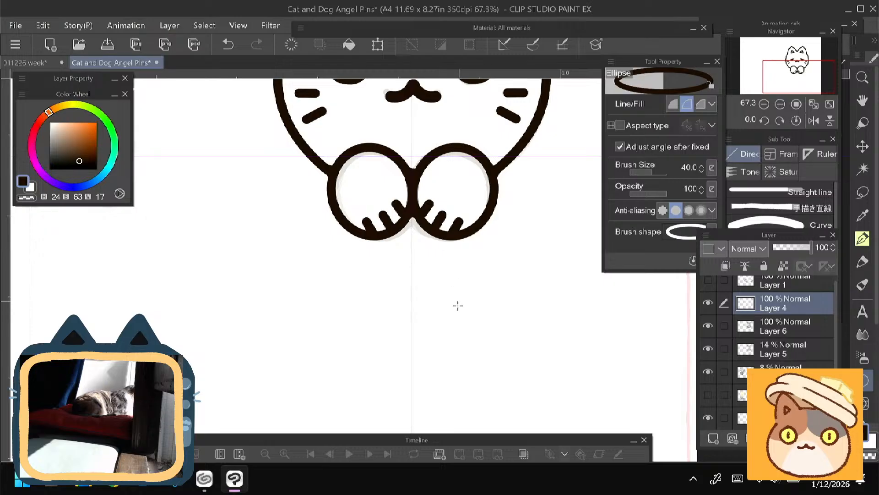
{"action": "left_click_drag", "start_coordinate": [445, 335], "coordinate": [344, 256]}
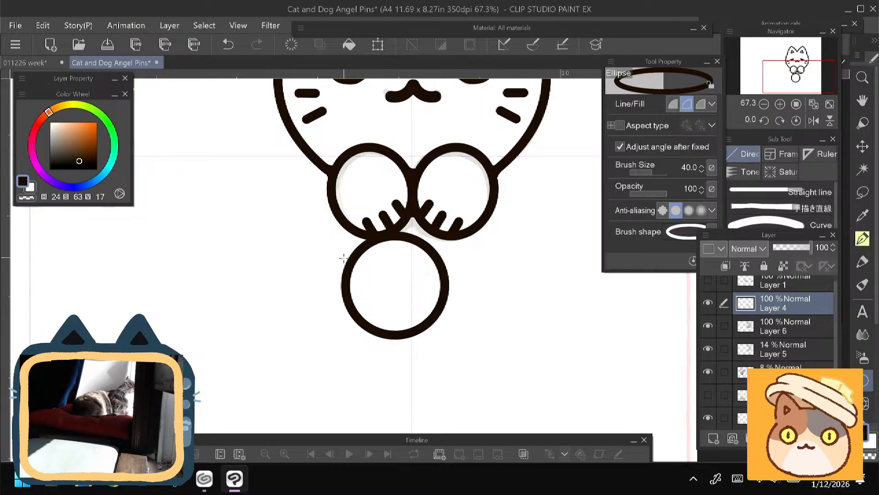
- Move the circle up to overlap the paws' lower edges, centred on the vertical guide, and apply the transformation
{"action": "key", "text": "ctrl+t"}
{"action": "left_click_drag", "start_coordinate": [354, 314], "coordinate": [369, 291]}
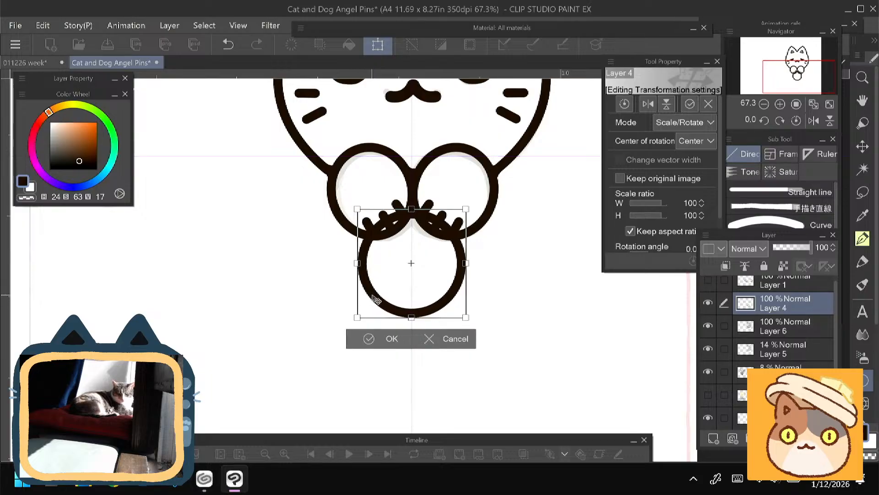
{"action": "key", "text": "Return"}
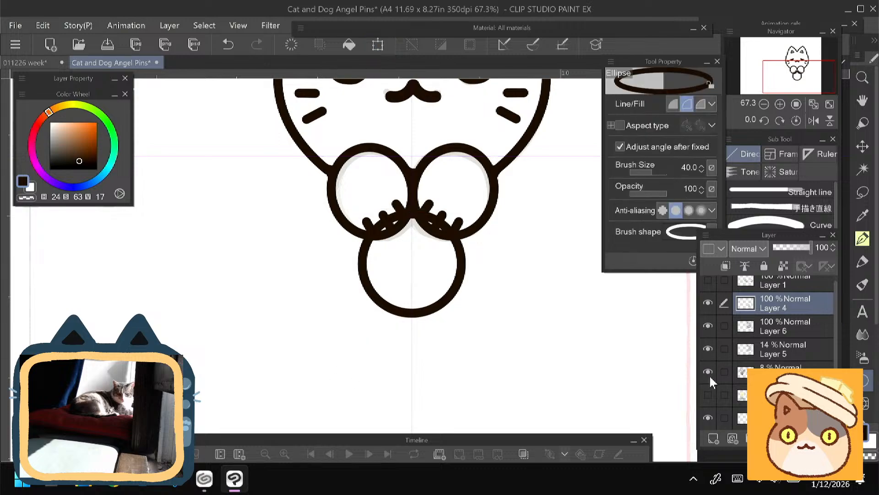
{"action": "mouse_move", "coordinate": [230, 235]}
{"action": "left_mouse_down"}
{"action": "mouse_move", "coordinate": [215, 338]}
{"action": "mouse_move", "coordinate": [214, 297]}
{"action": "mouse_move", "coordinate": [228, 289]}
{"action": "mouse_move", "coordinate": [242, 302]}
{"action": "left_mouse_up"}
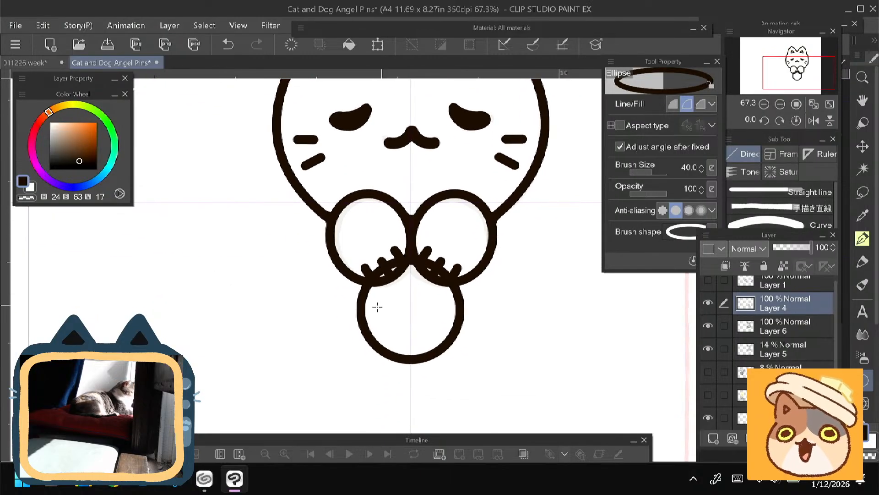
{"action": "key", "text": "ctrl+t"}
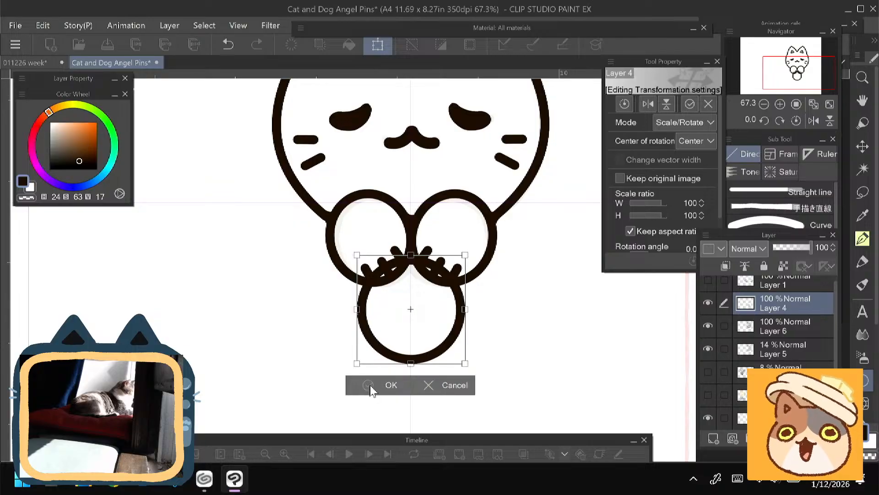
{"action": "key", "text": "Return"}
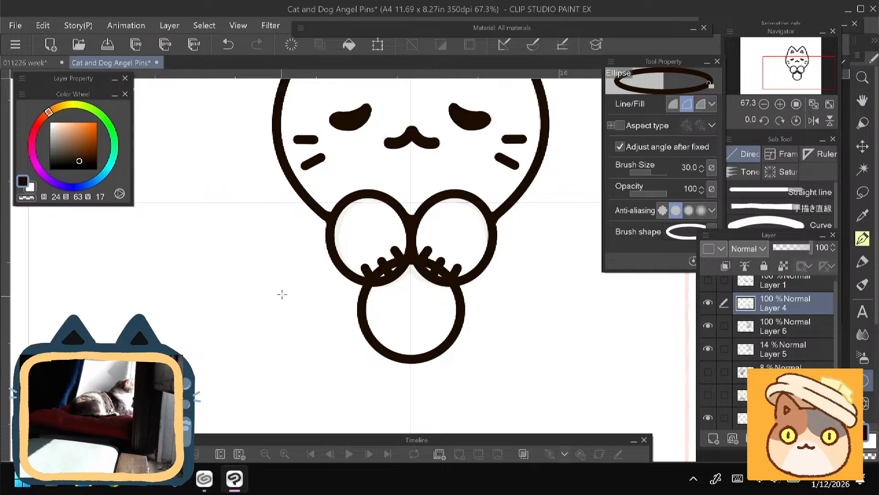
- Toggle Layer 4 and Layer 6 to compare the circle with the cat line art, and hide the faint Layer 5 sketch
{"action": "left_click_drag", "start_coordinate": [284, 252], "coordinate": [272, 275]}
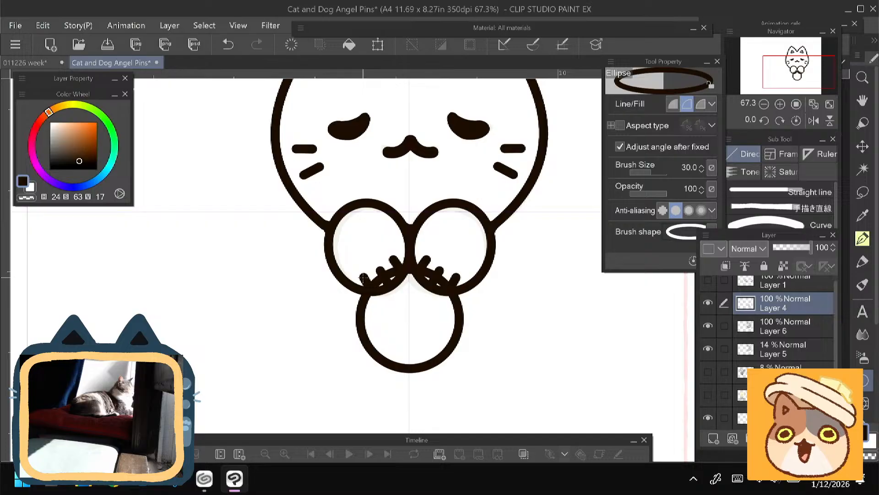
{"action": "left_click", "coordinate": [708, 302]}
{"action": "left_click", "coordinate": [708, 302]}
{"action": "left_click", "coordinate": [708, 303]}
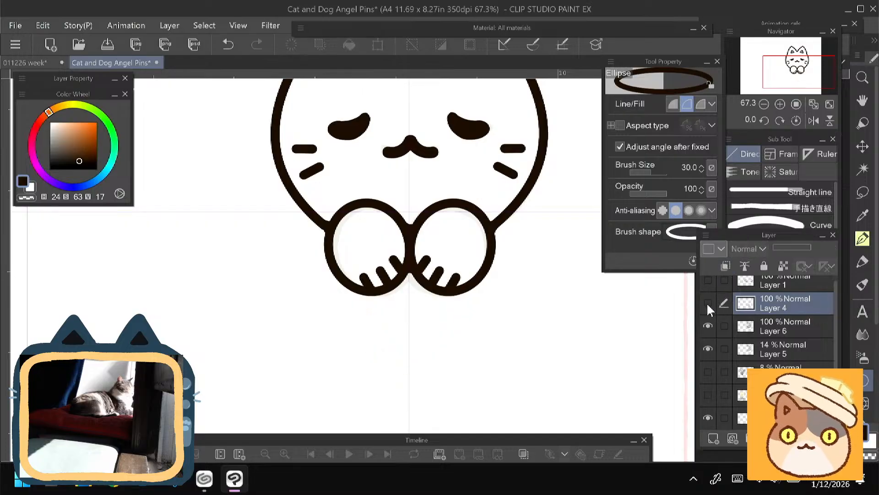
{"action": "left_click", "coordinate": [708, 302]}
{"action": "left_click", "coordinate": [708, 326]}
{"action": "left_click", "coordinate": [708, 325]}
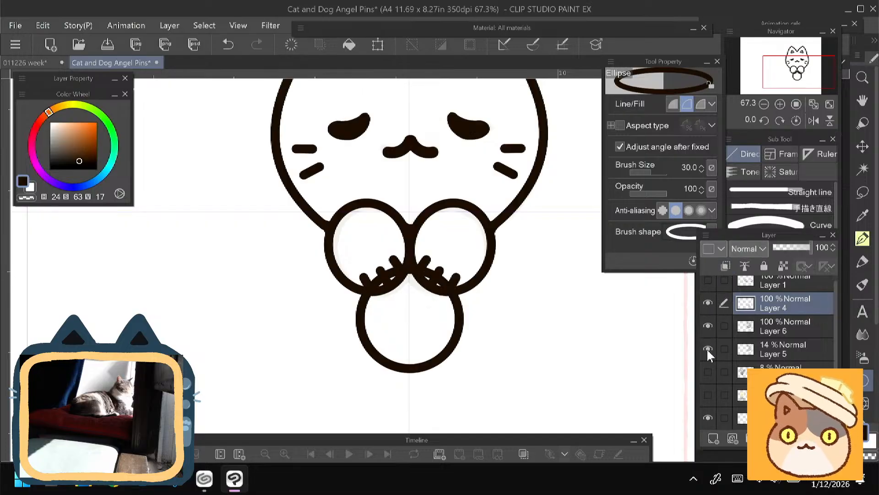
{"action": "left_click", "coordinate": [708, 348]}
{"action": "left_click", "coordinate": [708, 348]}
{"action": "left_click", "coordinate": [708, 349]}
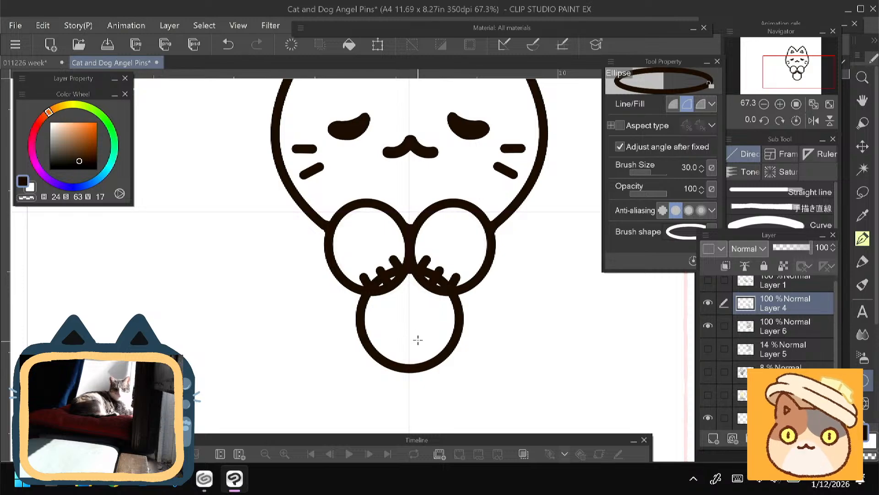
- Draw a smaller circle with brush size 30 inside the large one on a new layer, scaled to 98% and centred
{"action": "left_click_drag", "start_coordinate": [419, 351], "coordinate": [370, 321]}
{"action": "key", "text": "ctrl+z"}
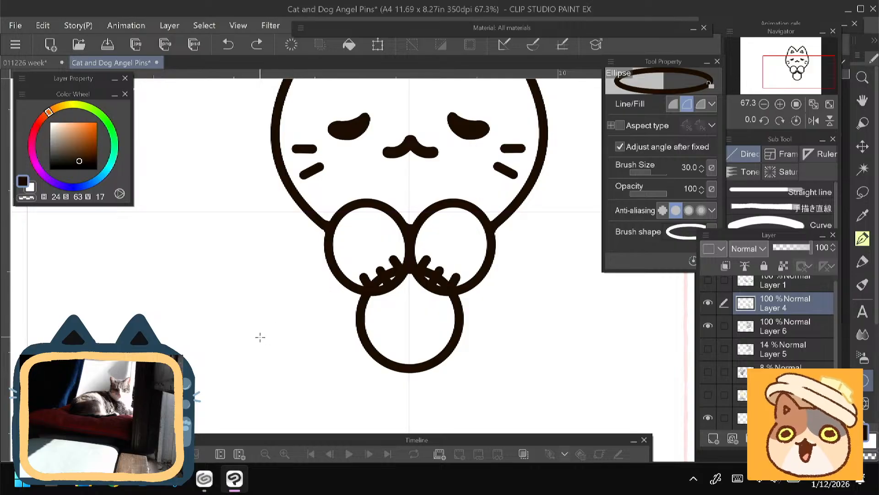
{"action": "left_click", "coordinate": [713, 437]}
{"action": "mouse_move", "coordinate": [443, 362]}
{"action": "left_mouse_down"}
{"action": "mouse_move", "coordinate": [377, 289]}
{"action": "mouse_move", "coordinate": [379, 277]}
{"action": "mouse_move", "coordinate": [393, 328]}
{"action": "left_mouse_up"}
{"action": "key", "text": "ctrl+t"}
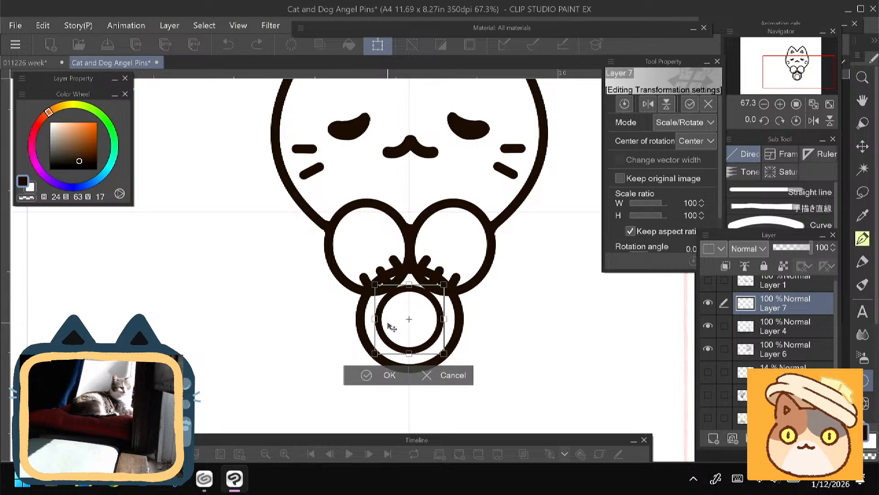
{"action": "left_click_drag", "start_coordinate": [375, 285], "coordinate": [376, 286]}
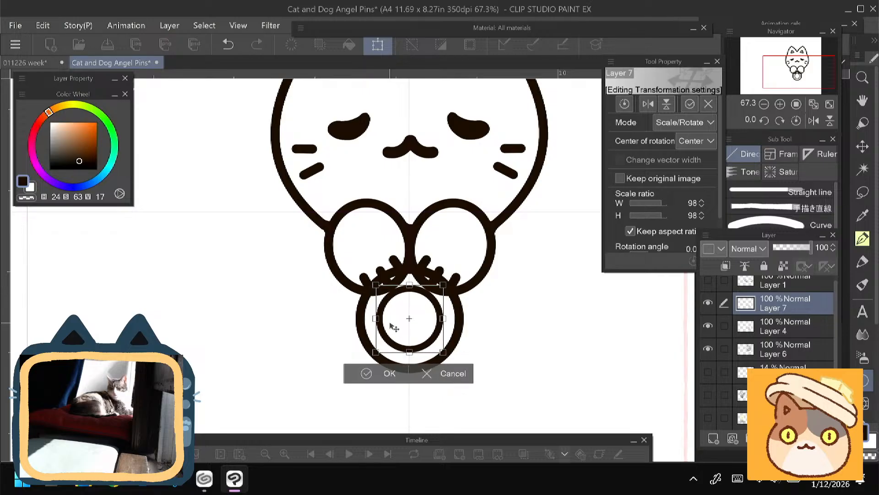
{"action": "left_click", "coordinate": [384, 374]}
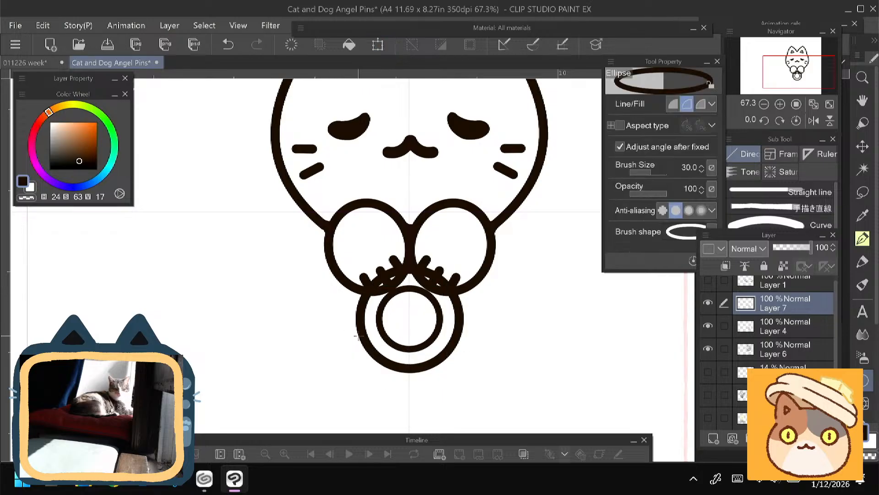
- Toggle Layer 7 and Layer 4 to check the inner and outer circles, and make Layer 4 active
{"action": "left_click", "coordinate": [709, 303]}
{"action": "left_click", "coordinate": [709, 303]}
{"action": "left_click", "coordinate": [708, 325]}
{"action": "left_click", "coordinate": [708, 325]}
{"action": "left_click", "coordinate": [771, 328]}
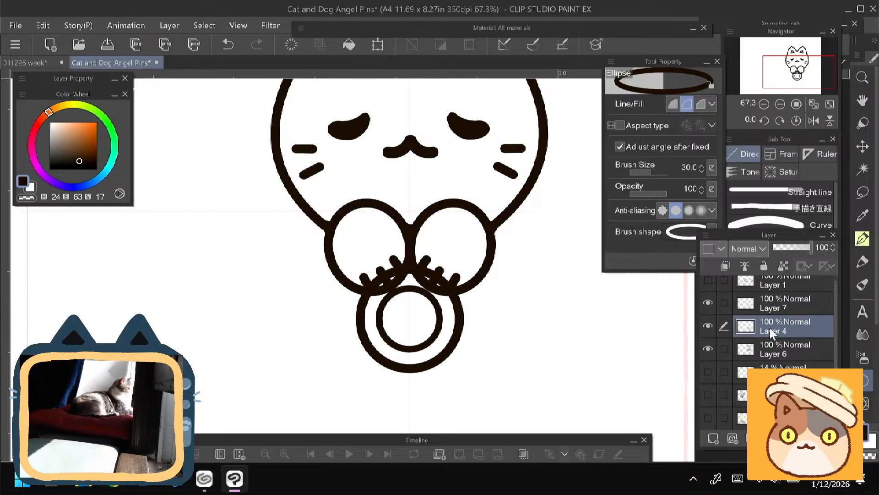
- Move both circles on Layer 7 and Layer 4 up together to overlap the paws further, and apply the transformation
{"action": "left_click", "coordinate": [770, 309], "text": "ctrl"}
{"action": "key", "text": "ctrl+t"}
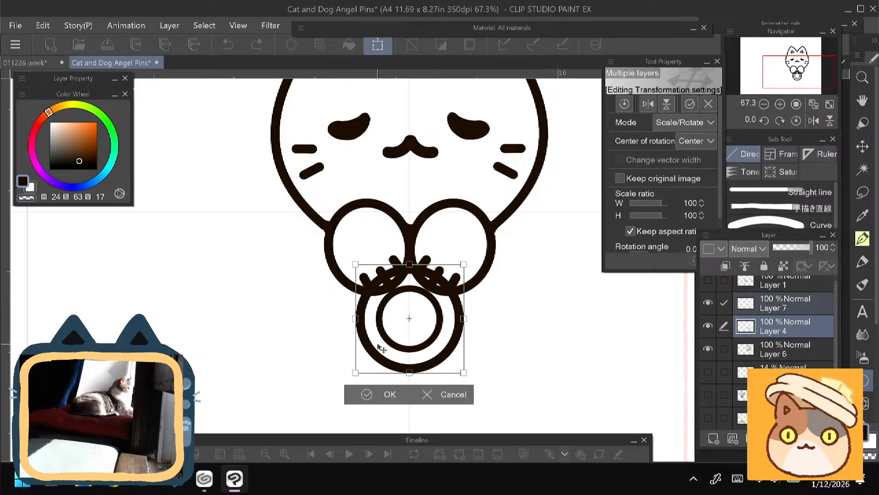
{"action": "key", "text": "Up"}
{"action": "key", "text": "Up"}
{"action": "key", "text": "Up"}
{"action": "key", "text": "Up"}
{"action": "key", "text": "Up"}
{"action": "key", "text": "Up"}
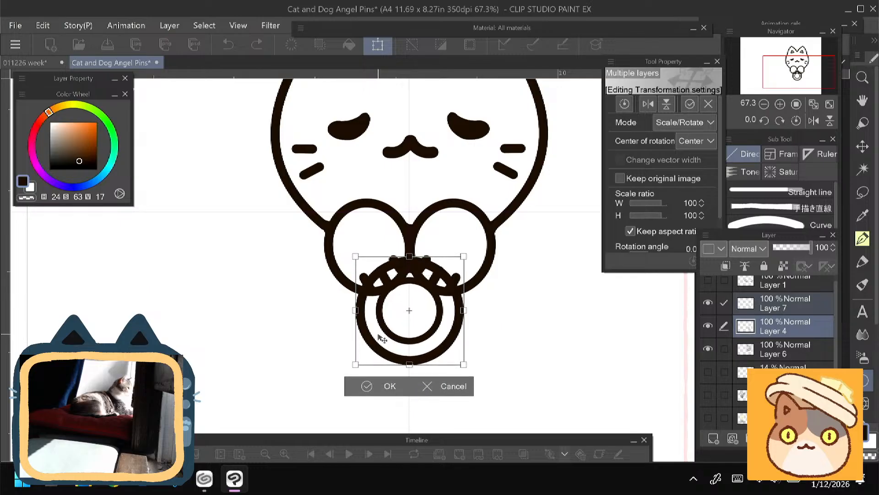
{"action": "mouse_move", "coordinate": [378, 338]}
{"action": "left_mouse_down"}
{"action": "mouse_move", "coordinate": [381, 329]}
{"action": "mouse_move", "coordinate": [391, 341]}
{"action": "left_mouse_up"}
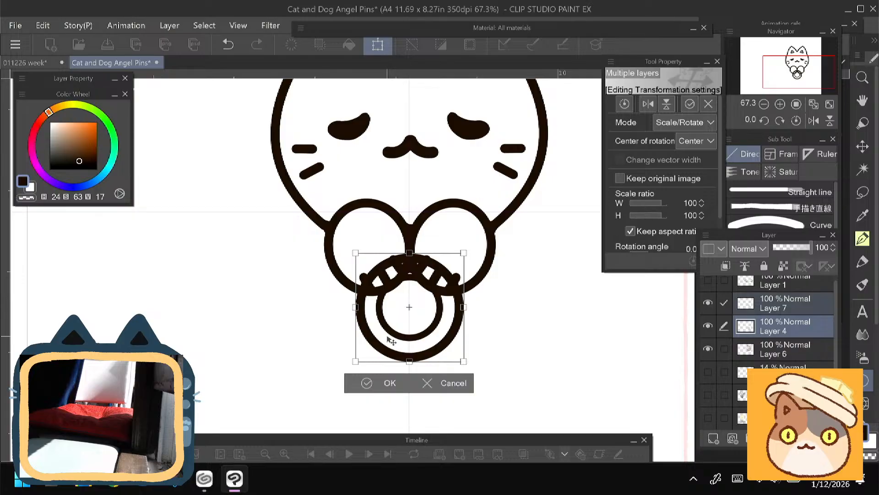
{"action": "left_click", "coordinate": [371, 381]}
- Scale the inner circle on Layer 7 to 93%, re-centre it inside the outer circle, and apply the transformation
{"action": "left_click", "coordinate": [709, 304]}
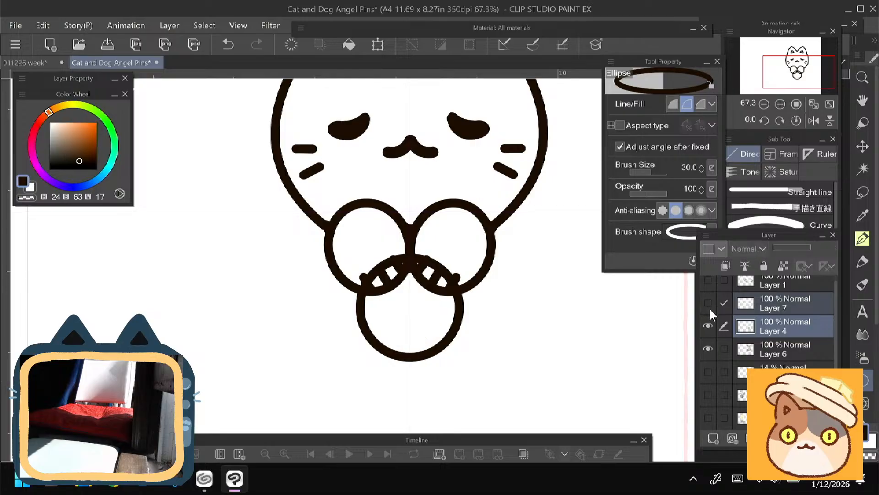
{"action": "left_click", "coordinate": [709, 304]}
{"action": "left_click", "coordinate": [763, 308]}
{"action": "key", "text": "ctrl+t"}
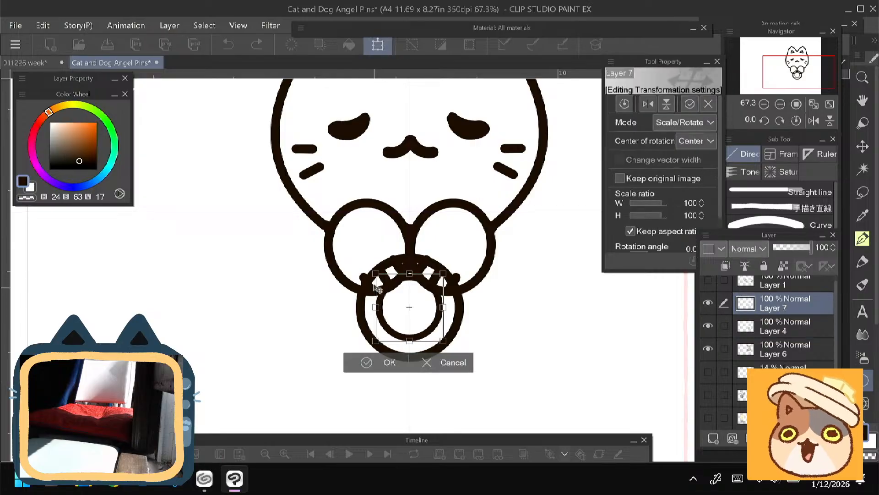
{"action": "left_click_drag", "start_coordinate": [376, 273], "coordinate": [379, 280]}
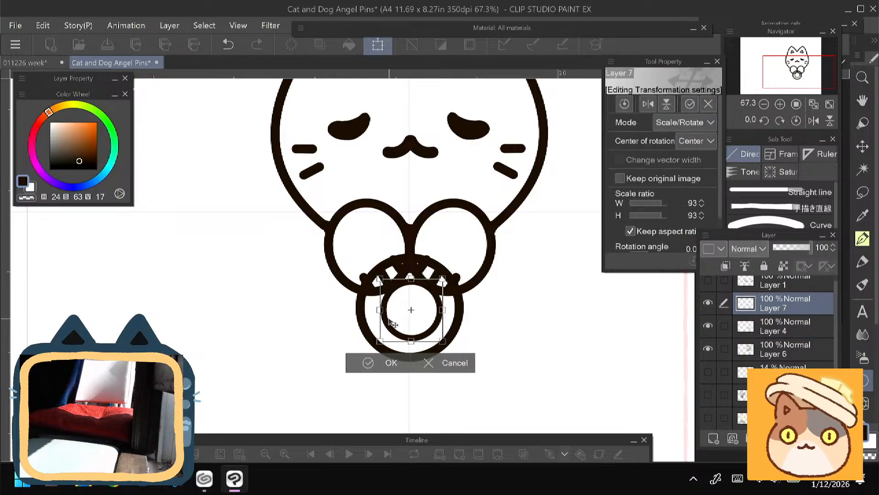
{"action": "left_click_drag", "start_coordinate": [388, 319], "coordinate": [388, 317]}
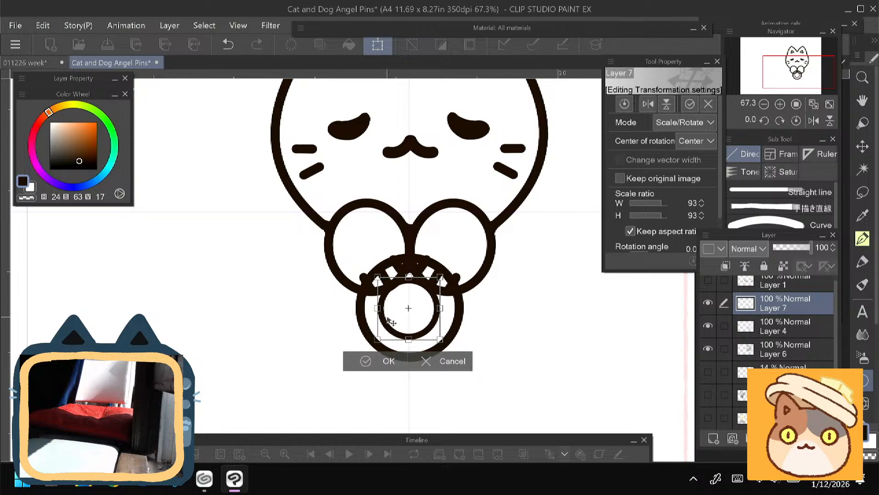
{"action": "left_click", "coordinate": [386, 364]}
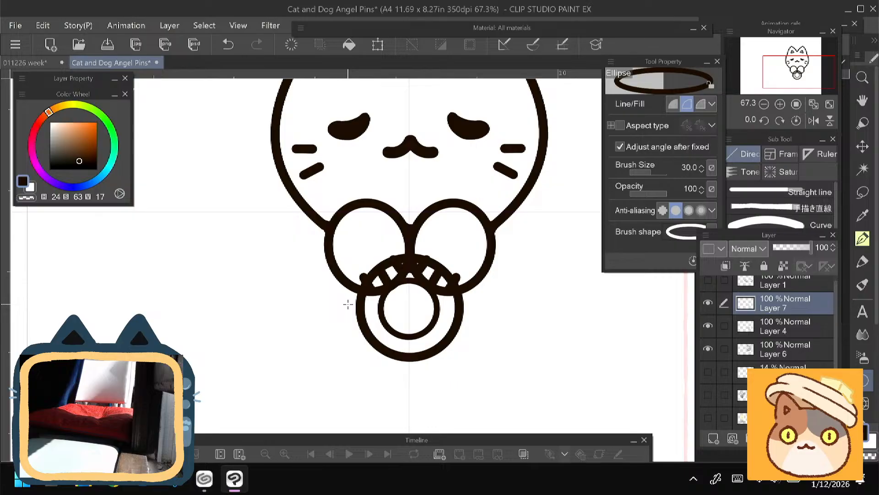
{"action": "left_click_drag", "start_coordinate": [348, 304], "coordinate": [363, 338]}
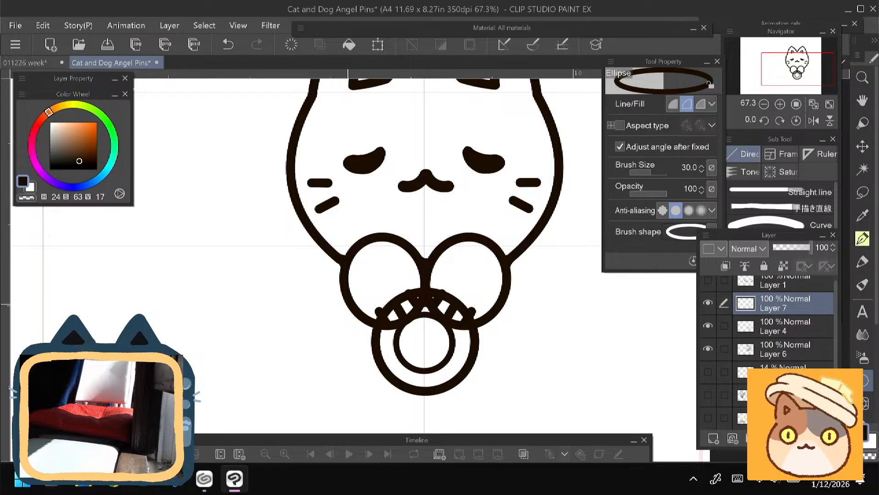
{"action": "left_click_drag", "start_coordinate": [348, 304], "coordinate": [322, 354]}
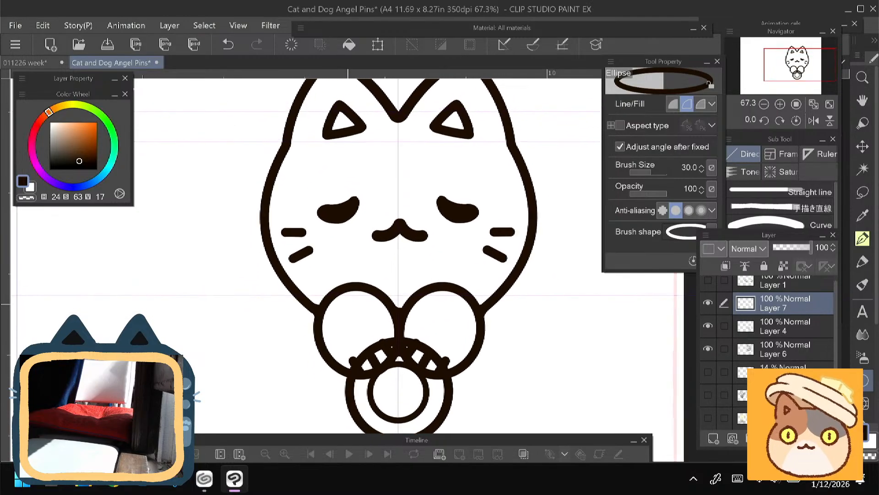
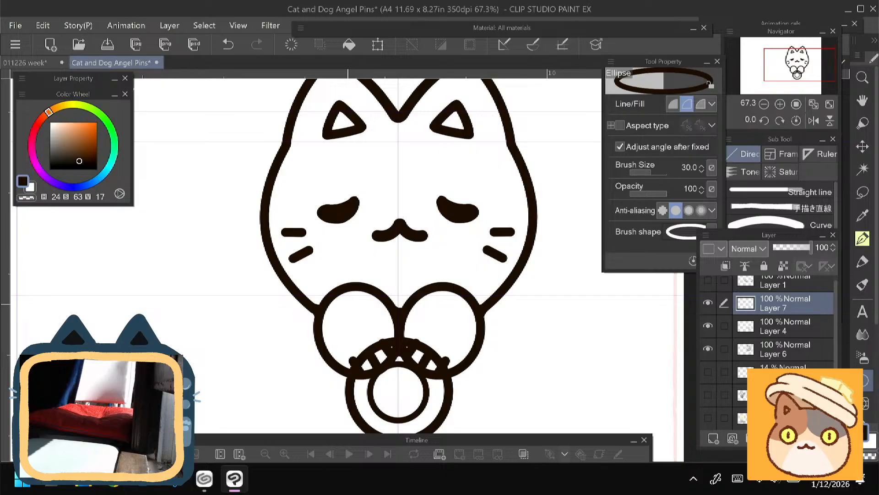
- Set the Ellipse tool's brush size to 50
{"action": "key", "text": "bracketleft"}
{"action": "key", "text": "bracketright"}
{"action": "key", "text": "bracketright"}
{"action": "key", "text": "bracketright"}
{"action": "mouse_move", "coordinate": [250, 349]}
{"action": "left_mouse_down"}
{"action": "mouse_move", "coordinate": [242, 351]}
{"action": "mouse_move", "coordinate": [226, 301]}
{"action": "left_mouse_up"}
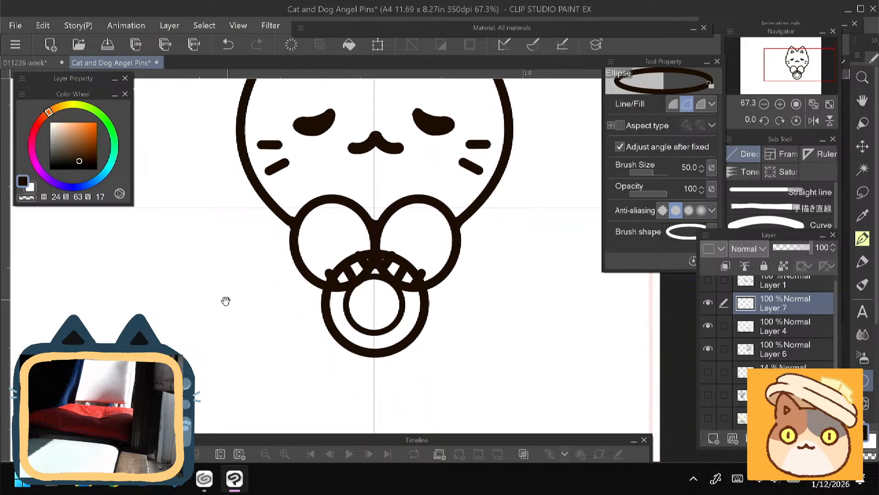
{"action": "scroll", "coordinate": [222, 311], "scroll_direction": "down", "scroll_amount": 3}
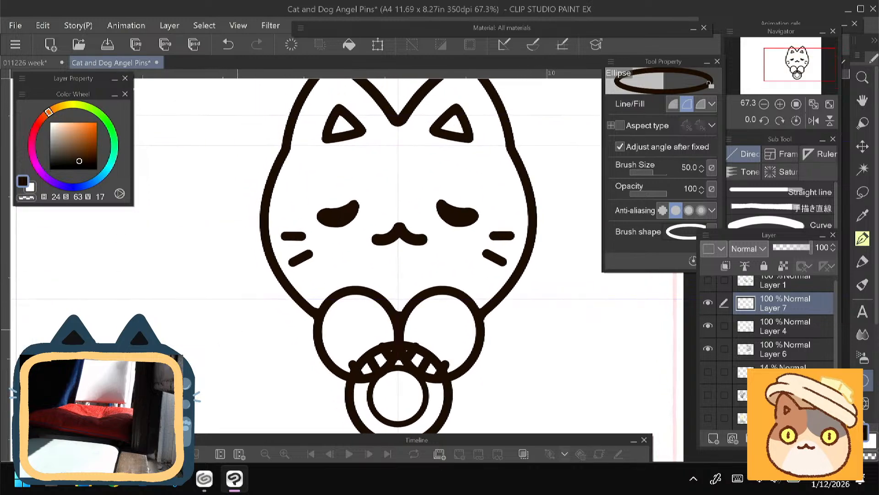
- Show the wing line art on Layer 1, fade it to 18% opacity, and add a new layer above it
{"action": "left_click", "coordinate": [708, 288]}
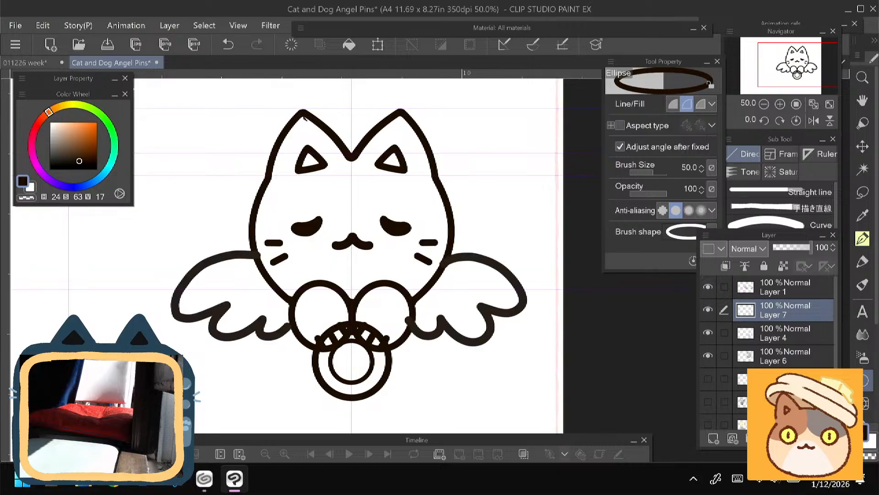
{"action": "left_click_drag", "start_coordinate": [352, 294], "coordinate": [378, 252]}
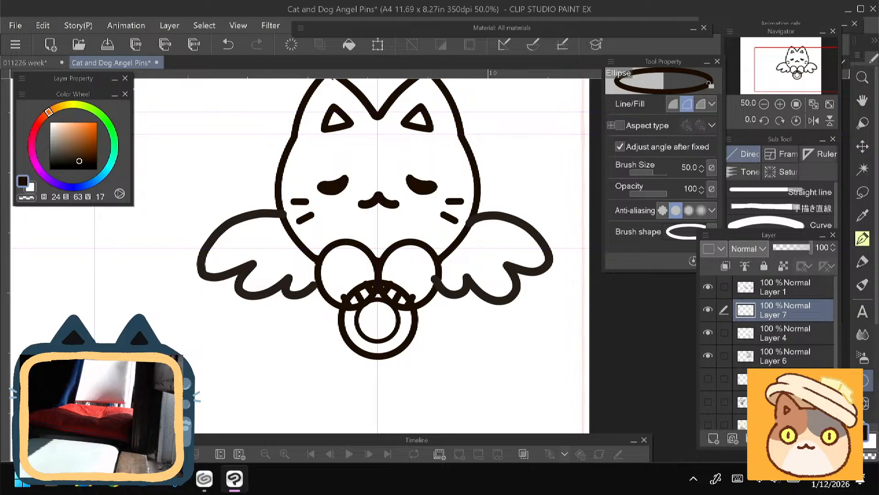
{"action": "left_click", "coordinate": [785, 282]}
{"action": "left_click_drag", "start_coordinate": [793, 249], "coordinate": [780, 251]}
{"action": "left_click", "coordinate": [715, 437]}
{"action": "scroll", "coordinate": [408, 256], "scroll_direction": "up", "scroll_amount": 3}
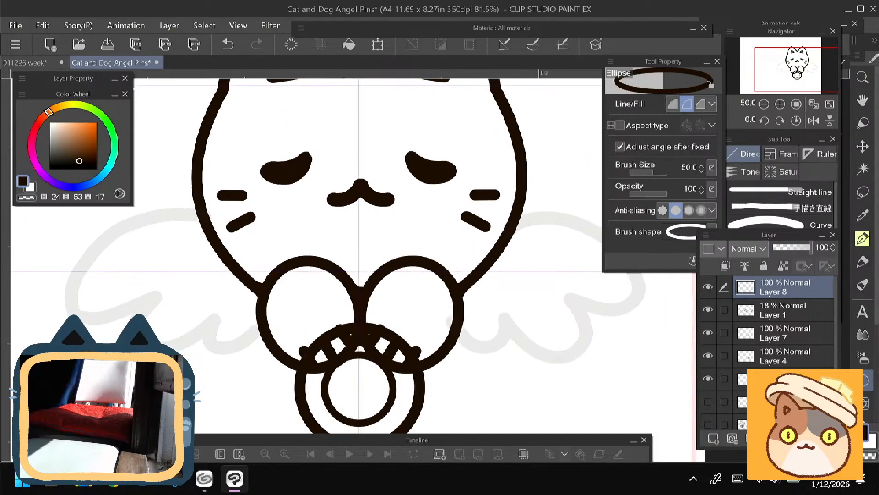
- Toggle the visibility of Layer 6, Layer 4 and Layer 7 to check which parts of the drawing each one holds
{"action": "left_click", "coordinate": [708, 380]}
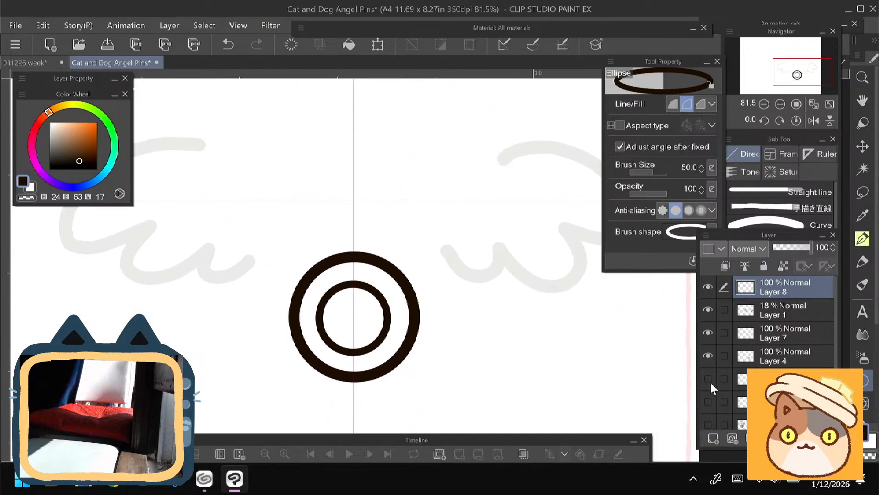
{"action": "left_click", "coordinate": [709, 379]}
{"action": "left_click", "coordinate": [708, 379]}
{"action": "left_click", "coordinate": [709, 379]}
{"action": "left_click", "coordinate": [778, 380]}
{"action": "left_click", "coordinate": [707, 357]}
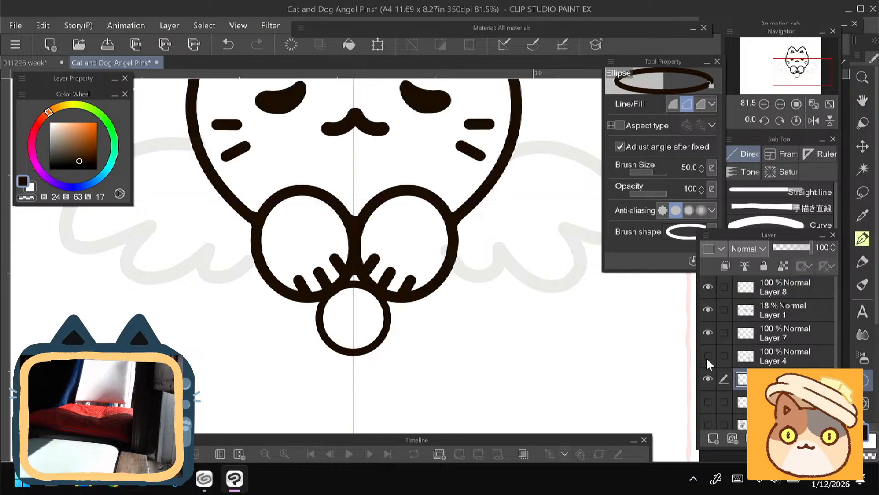
{"action": "left_click", "coordinate": [708, 356]}
{"action": "left_click", "coordinate": [708, 337]}
{"action": "left_click", "coordinate": [708, 334]}
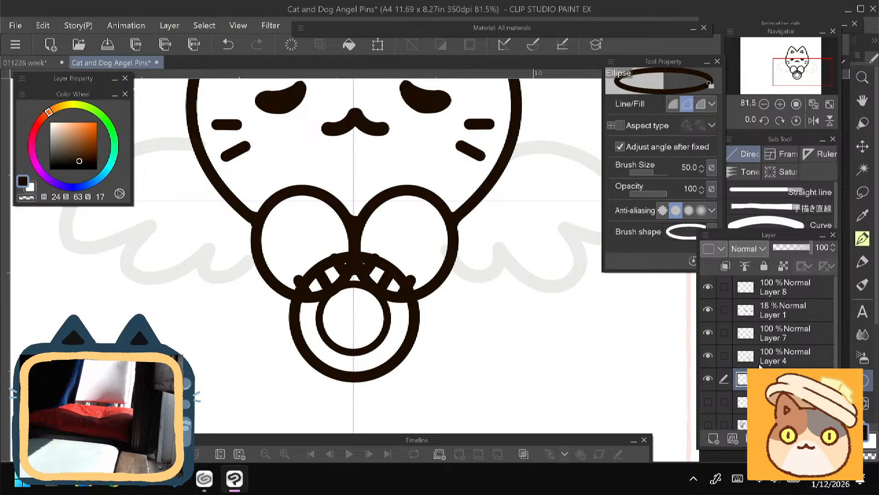
- Merge Layer 7 with Layer 4 and rename the combined layer "ring"
{"action": "left_click", "coordinate": [771, 339]}
{"action": "key", "text": "ctrl+e"}
{"action": "left_click", "coordinate": [708, 337]}
{"action": "left_click", "coordinate": [708, 333]}
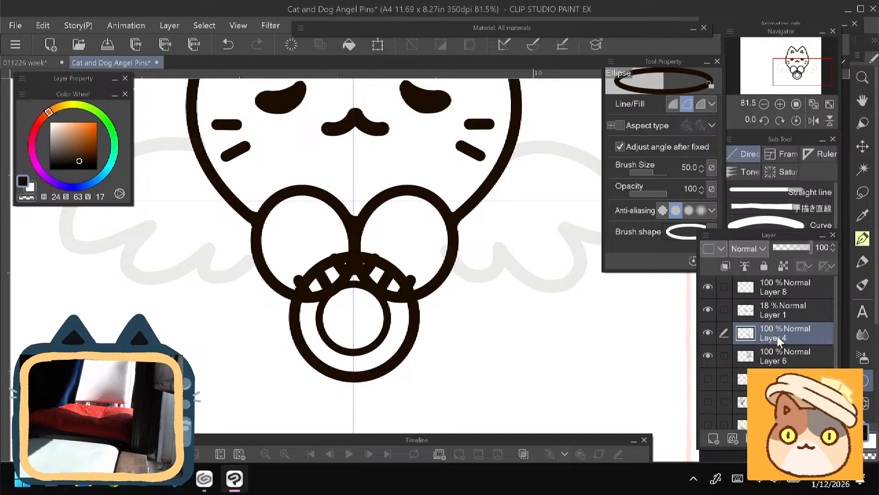
{"action": "double_click", "coordinate": [777, 337]}
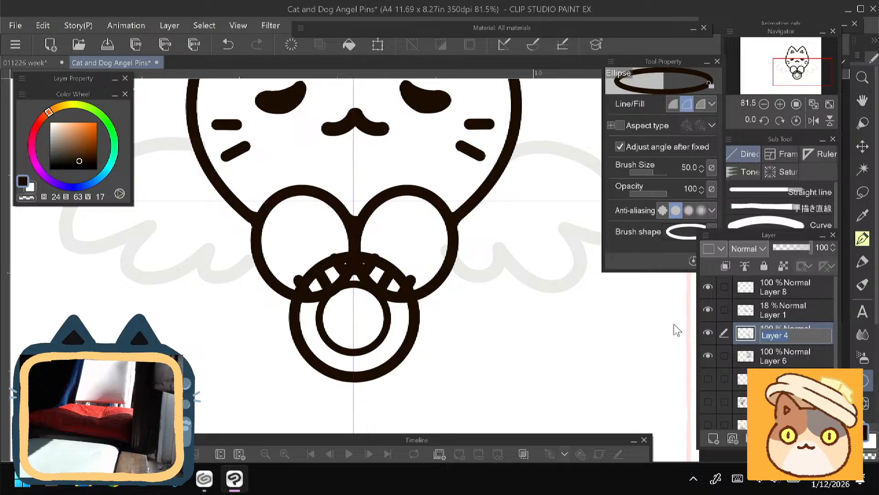
{"action": "type", "text": "ring"}
{"action": "key", "text": "Return"}
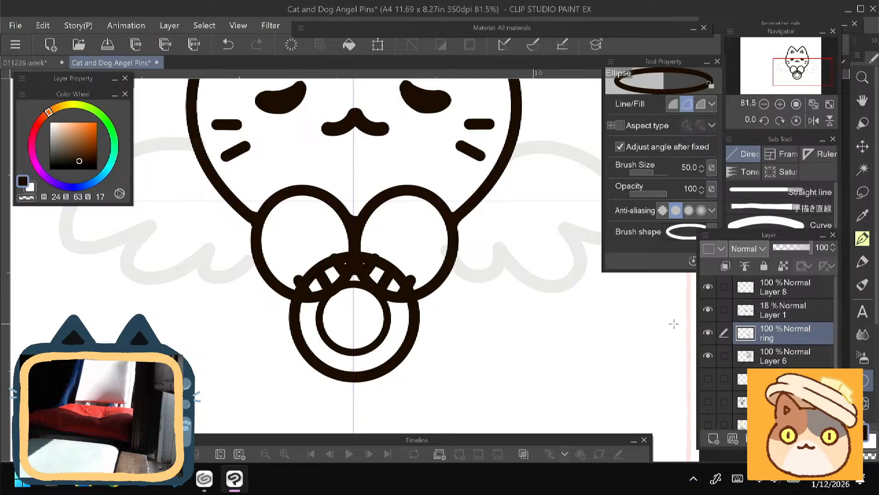
- Check the contents of the ring layer and rename Layer 6 as "cat"
{"action": "left_click", "coordinate": [708, 333]}
{"action": "left_click", "coordinate": [709, 333]}
{"action": "left_click", "coordinate": [708, 356]}
{"action": "left_click", "coordinate": [708, 356]}
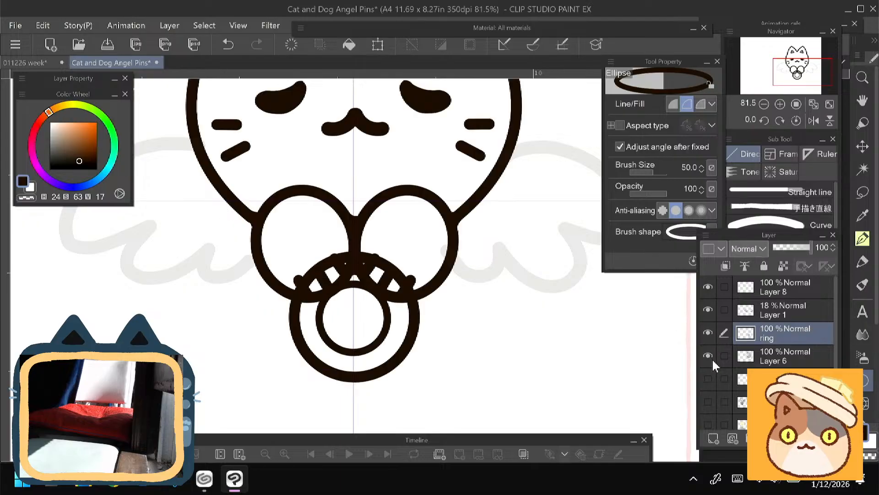
{"action": "double_click", "coordinate": [773, 361]}
{"action": "type", "text": "cat"}
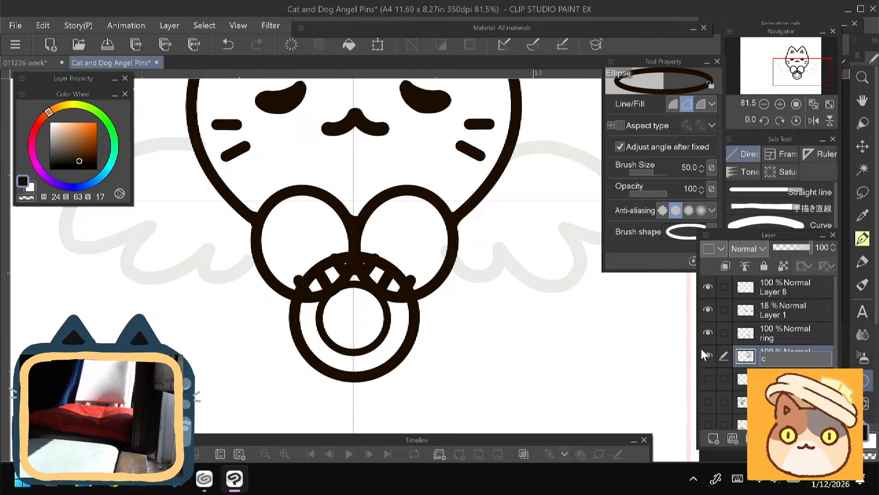
{"action": "key", "text": "Return"}
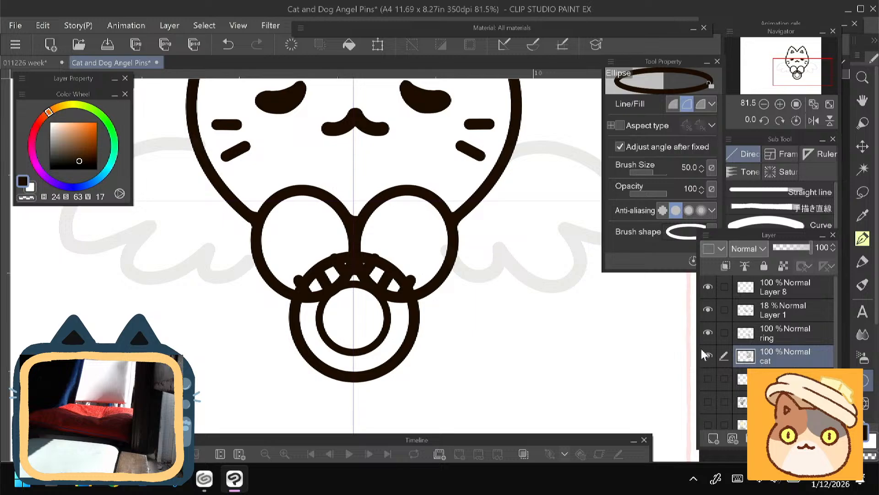
- Toggle the visibility of Layer 1 and the cat layer to check the wings and the cat line art
{"action": "left_click", "coordinate": [708, 309]}
{"action": "left_click", "coordinate": [708, 309]}
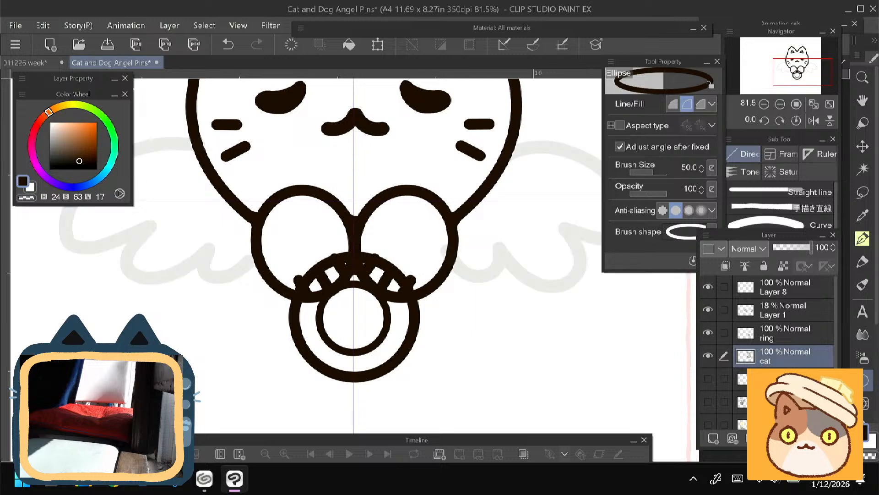
{"action": "left_click", "coordinate": [708, 354]}
{"action": "left_click", "coordinate": [709, 356]}
{"action": "left_click", "coordinate": [711, 356]}
{"action": "left_click", "coordinate": [712, 358]}
- Change the paper layer's colour to dark blue, HEX 3A4865
{"action": "scroll", "coordinate": [837, 343], "scroll_direction": "down", "scroll_amount": 3}
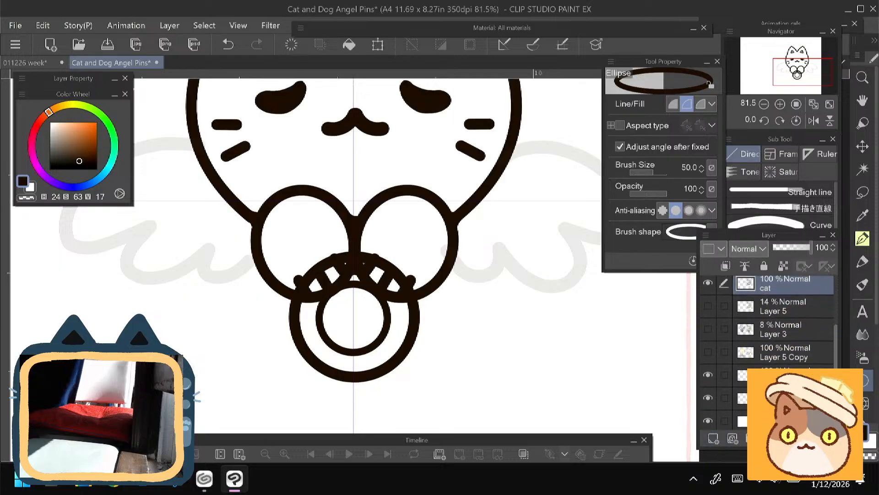
{"action": "left_click", "coordinate": [743, 422]}
{"action": "double_click", "coordinate": [743, 423]}
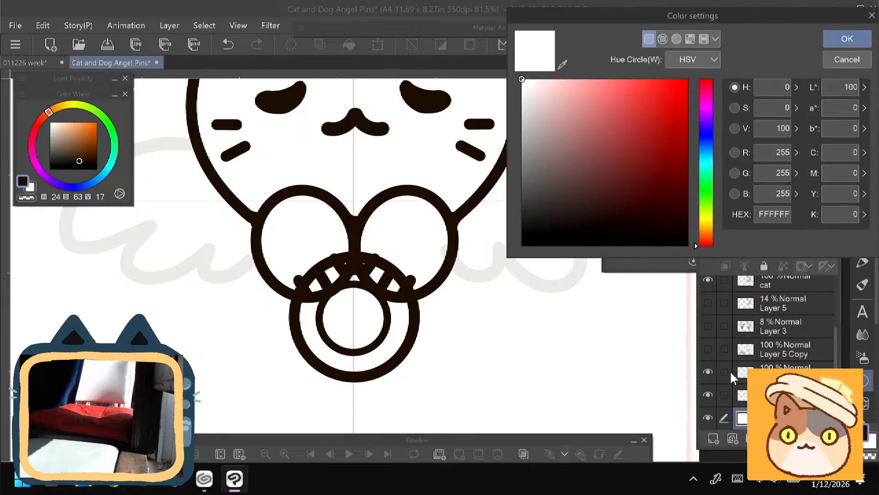
{"action": "left_click", "coordinate": [705, 136]}
{"action": "left_click", "coordinate": [567, 157]}
{"action": "left_click_drag", "start_coordinate": [705, 138], "coordinate": [704, 143]}
{"action": "left_click_drag", "start_coordinate": [594, 179], "coordinate": [591, 180]}
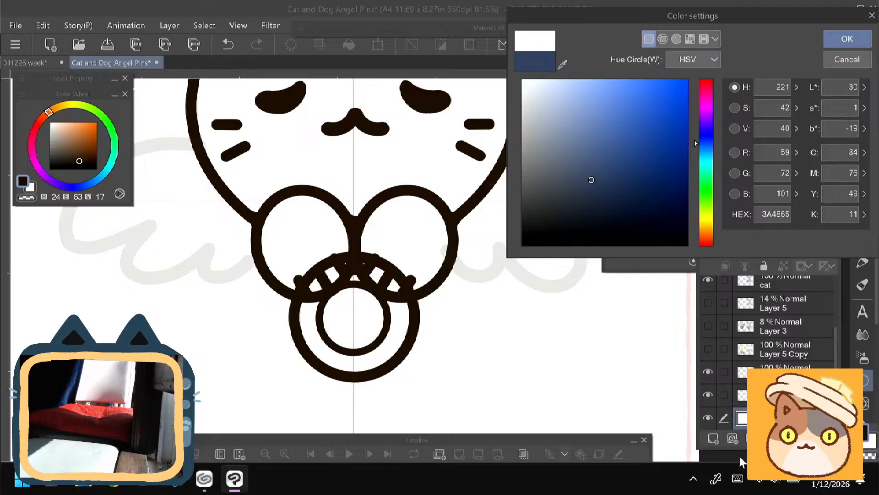
{"action": "key", "text": "Return"}
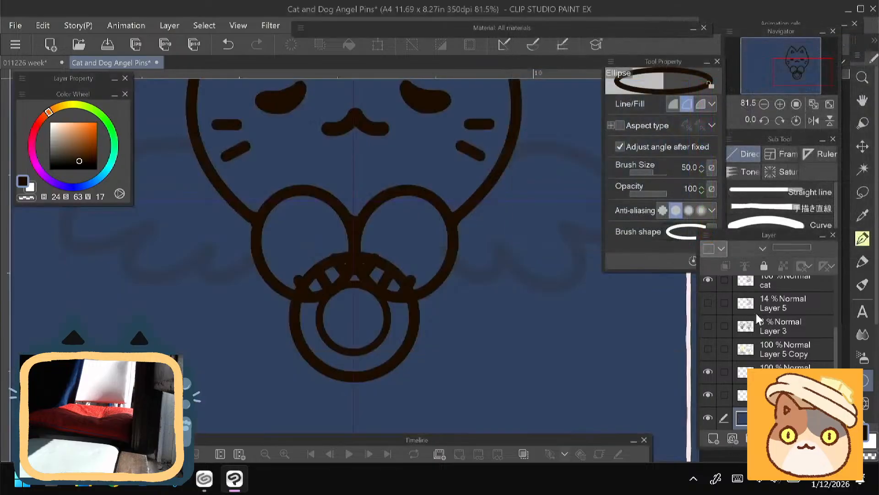
- Briefly show the coloured sketch on Layer 5 Copy to compare it with the line art
{"action": "left_click_drag", "start_coordinate": [147, 288], "coordinate": [216, 359]}
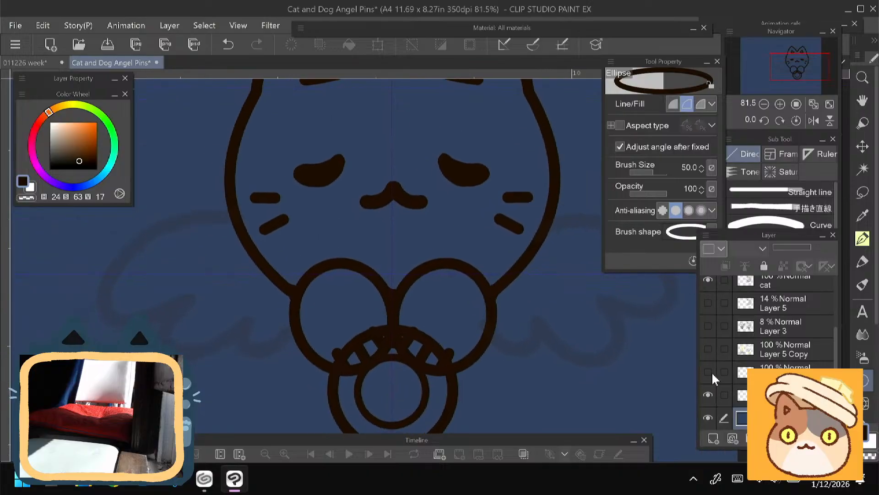
{"action": "left_click", "coordinate": [711, 348]}
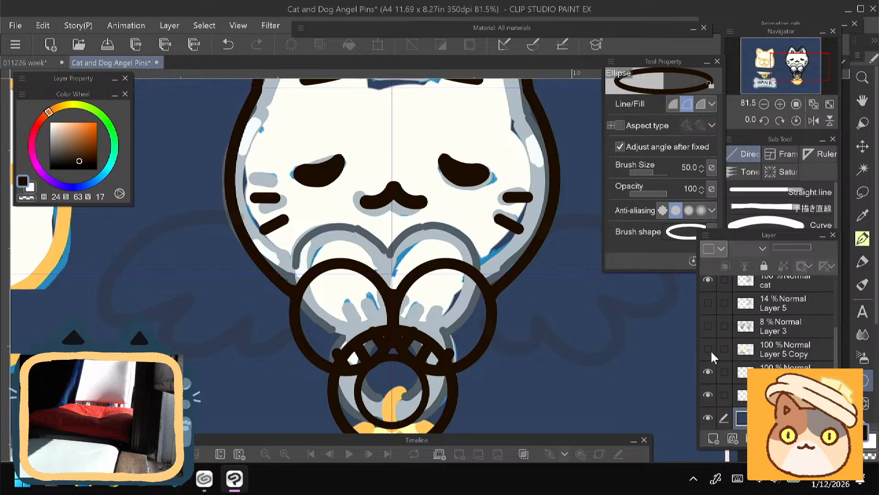
{"action": "left_click", "coordinate": [711, 327]}
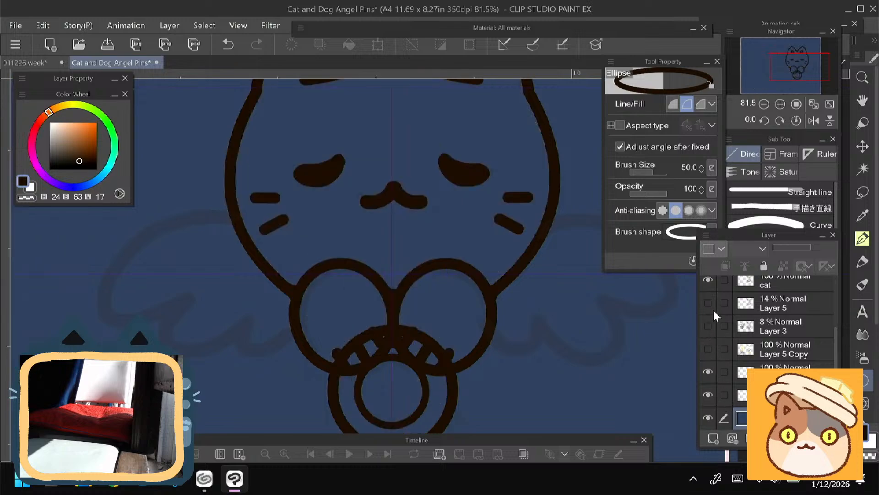
- Add a new layer and place it directly below the cat line art layer
{"action": "scroll", "coordinate": [826, 353], "scroll_direction": "up", "scroll_amount": 3}
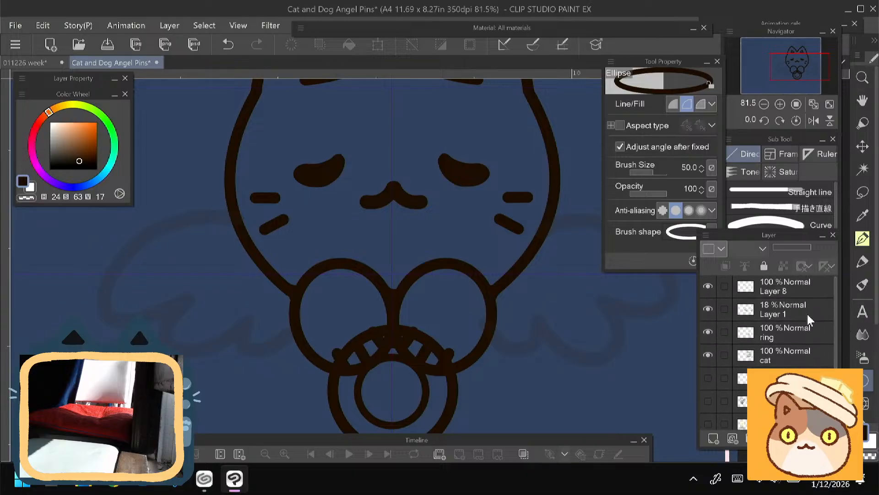
{"action": "left_click", "coordinate": [712, 360]}
{"action": "left_click", "coordinate": [756, 360]}
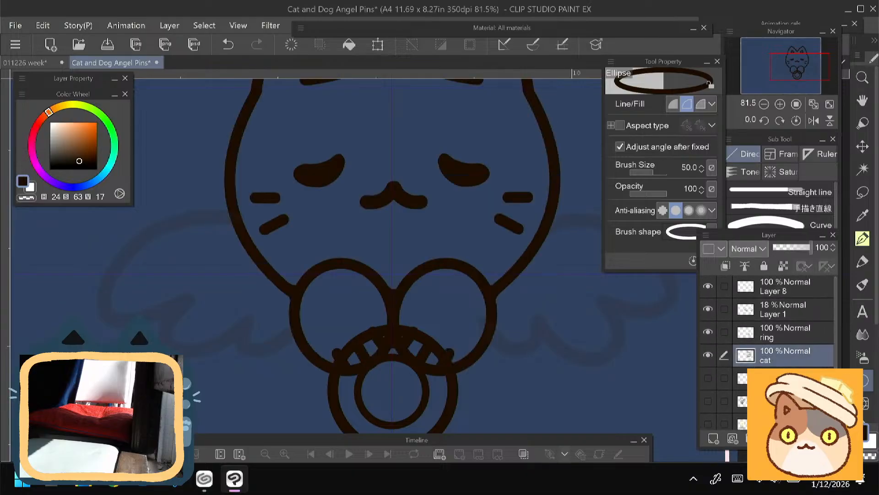
{"action": "left_click", "coordinate": [714, 440]}
{"action": "left_click_drag", "start_coordinate": [773, 362], "coordinate": [774, 387]}
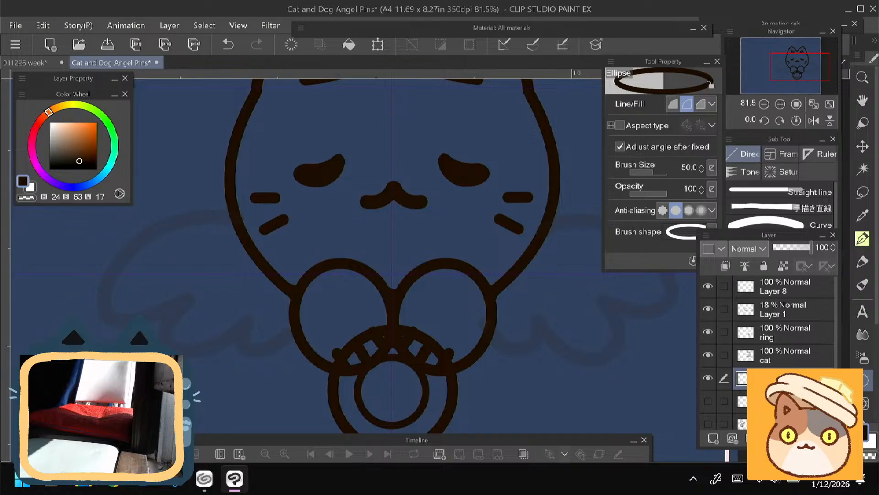
- Add another new layer directly below the ring layer and name it "ring fill"
{"action": "left_click", "coordinate": [774, 334]}
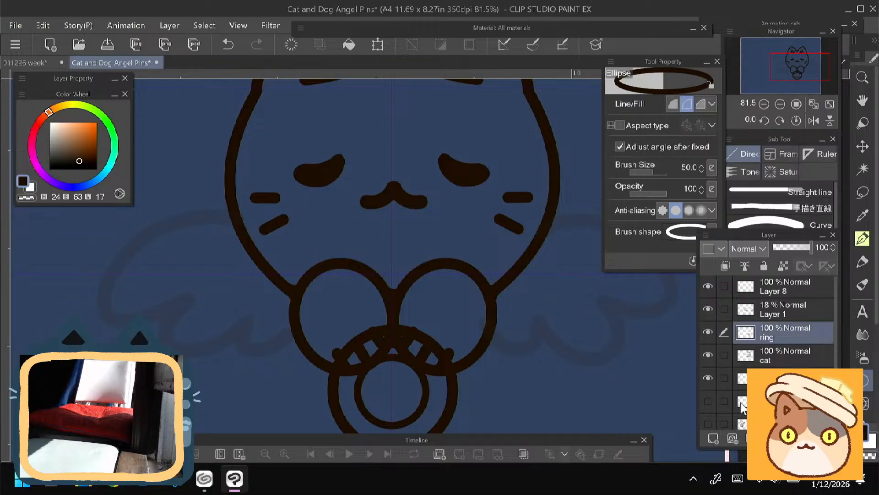
{"action": "left_click", "coordinate": [713, 438]}
{"action": "double_click", "coordinate": [773, 358]}
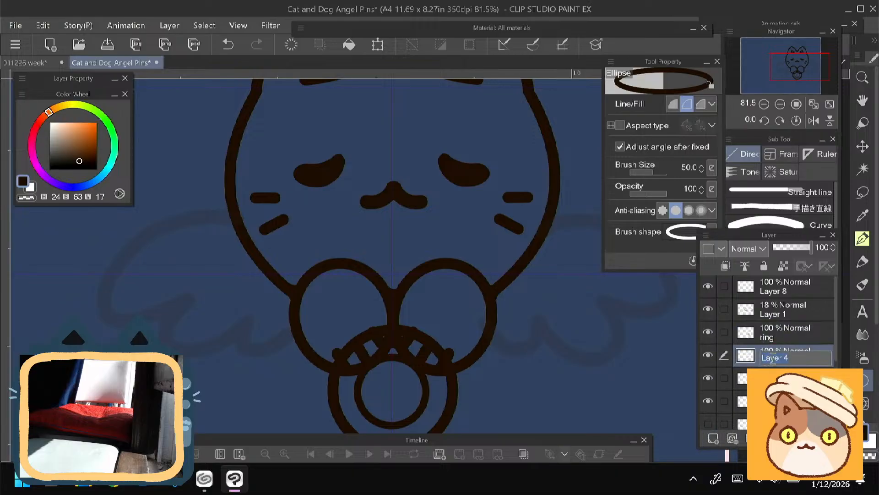
{"action": "type", "text": "ring fill"}
{"action": "key", "text": "Return"}
- Activate the empty layer below the cat line art and set the Felt pen to cream white (H 48, S 6, V 100), size 100
{"action": "left_click", "coordinate": [774, 402]}
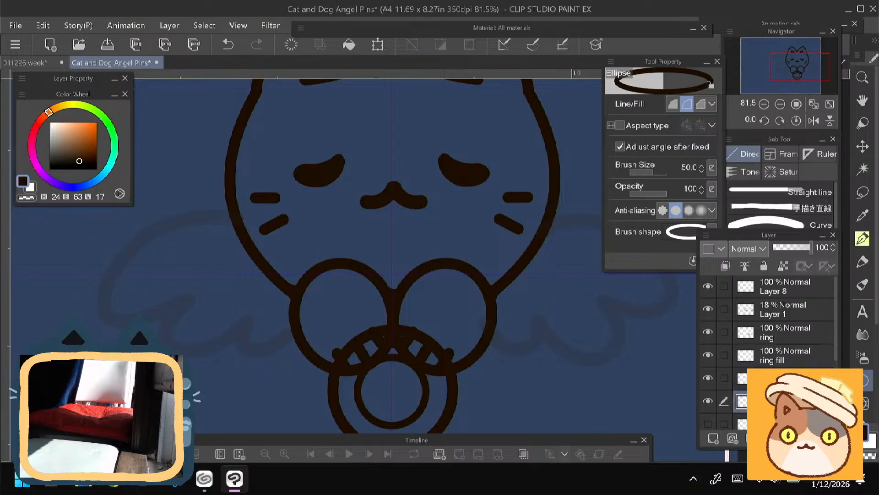
{"action": "left_click", "coordinate": [864, 262]}
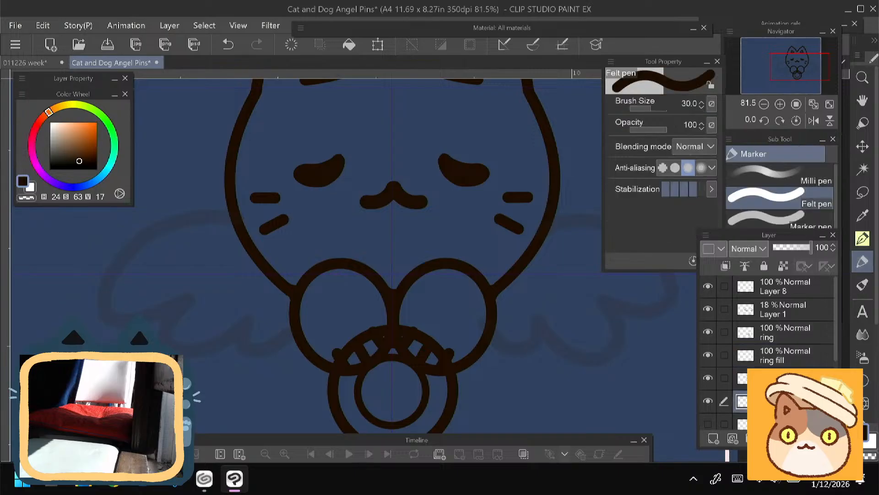
{"action": "left_click", "coordinate": [52, 122]}
{"action": "left_click", "coordinate": [49, 123]}
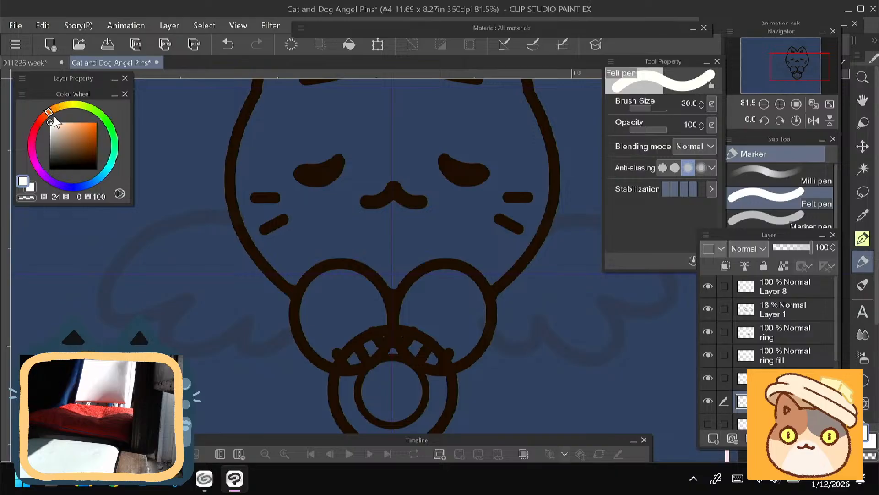
{"action": "scroll", "coordinate": [261, 196], "scroll_direction": "up", "scroll_amount": 2}
{"action": "left_click", "coordinate": [65, 106]}
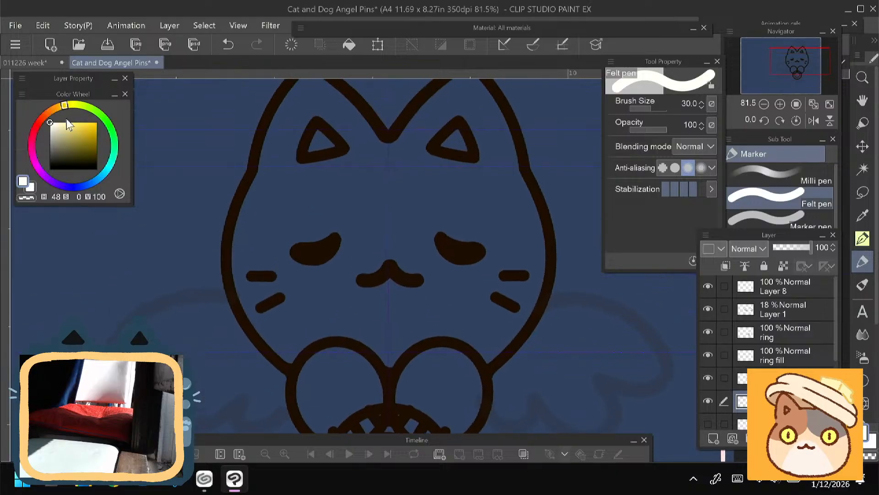
{"action": "left_click", "coordinate": [52, 122]}
{"action": "key", "text": "bracketright"}
{"action": "key", "text": "bracketright"}
{"action": "key", "text": "bracketright"}
{"action": "key", "text": "bracketright"}
{"action": "key", "text": "bracketright"}
{"action": "key", "text": "bracketright"}
{"action": "key", "text": "bracketright"}
{"action": "key", "text": "bracketright"}
{"action": "key", "text": "bracketright"}
{"action": "key", "text": "bracketright"}
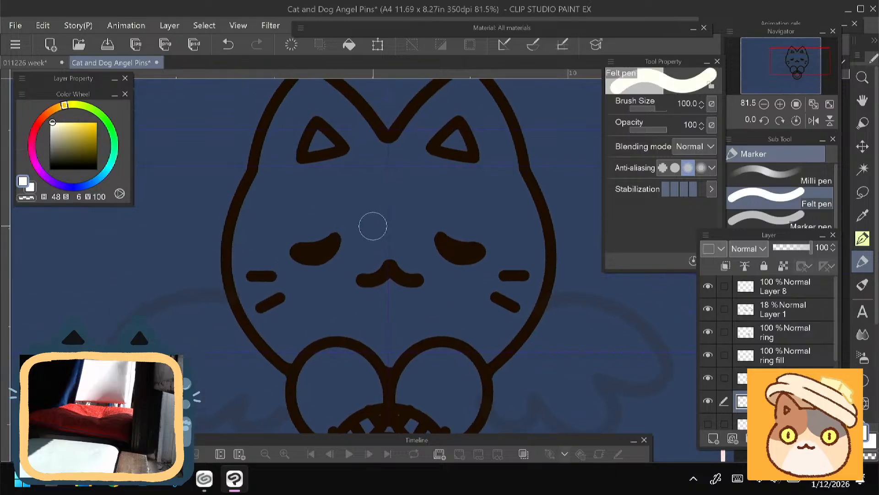
- Paint cream white over the cat's ears, forehead and most of its face inside the outline, using brush size 150
{"action": "mouse_move", "coordinate": [371, 203]}
{"action": "left_mouse_down"}
{"action": "mouse_move", "coordinate": [340, 218]}
{"action": "mouse_move", "coordinate": [304, 289]}
{"action": "left_mouse_up"}
{"action": "left_click_drag", "start_coordinate": [289, 208], "coordinate": [288, 272]}
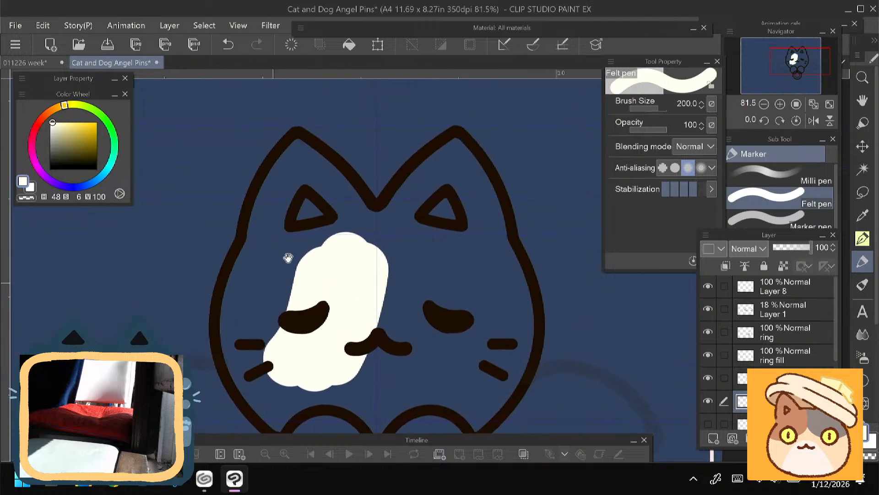
{"action": "key", "text": "bracketleft"}
{"action": "left_click", "coordinate": [301, 155]}
{"action": "mouse_move", "coordinate": [301, 156]}
{"action": "left_mouse_down"}
{"action": "mouse_move", "coordinate": [331, 181]}
{"action": "mouse_move", "coordinate": [319, 199]}
{"action": "mouse_move", "coordinate": [300, 158]}
{"action": "mouse_move", "coordinate": [276, 234]}
{"action": "mouse_move", "coordinate": [281, 188]}
{"action": "mouse_move", "coordinate": [272, 235]}
{"action": "mouse_move", "coordinate": [310, 193]}
{"action": "mouse_move", "coordinate": [330, 202]}
{"action": "left_mouse_up"}
{"action": "mouse_move", "coordinate": [296, 288]}
{"action": "left_mouse_down"}
{"action": "mouse_move", "coordinate": [300, 221]}
{"action": "mouse_move", "coordinate": [284, 309]}
{"action": "left_mouse_up"}
{"action": "mouse_move", "coordinate": [280, 184]}
{"action": "left_mouse_down"}
{"action": "mouse_move", "coordinate": [269, 180]}
{"action": "mouse_move", "coordinate": [261, 196]}
{"action": "mouse_move", "coordinate": [280, 330]}
{"action": "mouse_move", "coordinate": [302, 351]}
{"action": "left_mouse_up"}
{"action": "mouse_move", "coordinate": [255, 207]}
{"action": "left_mouse_down"}
{"action": "mouse_move", "coordinate": [244, 286]}
{"action": "mouse_move", "coordinate": [276, 347]}
{"action": "left_mouse_up"}
{"action": "mouse_move", "coordinate": [384, 170]}
{"action": "left_mouse_down"}
{"action": "mouse_move", "coordinate": [352, 249]}
{"action": "mouse_move", "coordinate": [418, 172]}
{"action": "mouse_move", "coordinate": [455, 287]}
{"action": "mouse_move", "coordinate": [356, 298]}
{"action": "mouse_move", "coordinate": [352, 322]}
{"action": "left_mouse_up"}
{"action": "left_click_drag", "start_coordinate": [462, 269], "coordinate": [447, 171]}
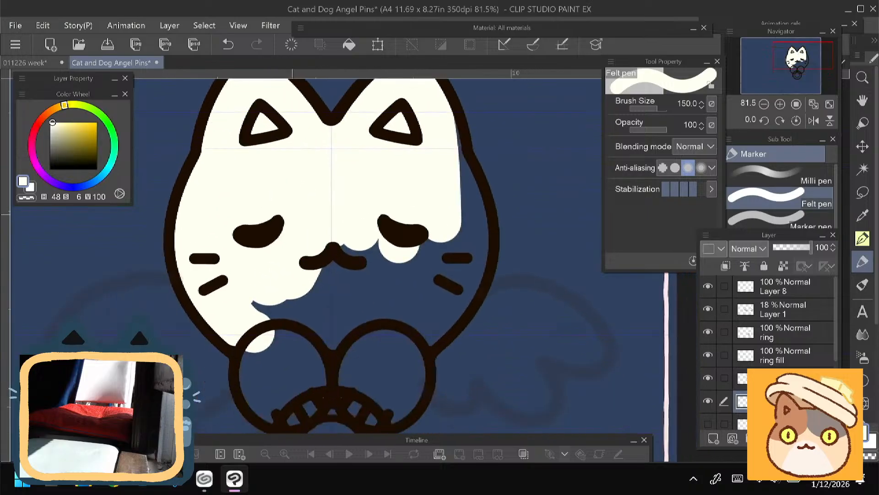
- Fill the remaining lower face and both paws with cream white, and erase the paint outside the outline
{"action": "mouse_move", "coordinate": [427, 114]}
{"action": "left_mouse_down"}
{"action": "mouse_move", "coordinate": [460, 180]}
{"action": "mouse_move", "coordinate": [470, 230]}
{"action": "mouse_move", "coordinate": [453, 305]}
{"action": "mouse_move", "coordinate": [404, 290]}
{"action": "mouse_move", "coordinate": [397, 330]}
{"action": "mouse_move", "coordinate": [412, 232]}
{"action": "mouse_move", "coordinate": [384, 220]}
{"action": "mouse_move", "coordinate": [289, 342]}
{"action": "left_mouse_up"}
{"action": "mouse_move", "coordinate": [263, 290]}
{"action": "left_mouse_down"}
{"action": "mouse_move", "coordinate": [295, 244]}
{"action": "mouse_move", "coordinate": [290, 314]}
{"action": "mouse_move", "coordinate": [304, 362]}
{"action": "mouse_move", "coordinate": [334, 316]}
{"action": "mouse_move", "coordinate": [339, 348]}
{"action": "mouse_move", "coordinate": [390, 323]}
{"action": "mouse_move", "coordinate": [412, 357]}
{"action": "mouse_move", "coordinate": [433, 345]}
{"action": "mouse_move", "coordinate": [426, 356]}
{"action": "left_mouse_up"}
{"action": "left_click_drag", "start_coordinate": [373, 299], "coordinate": [361, 313]}
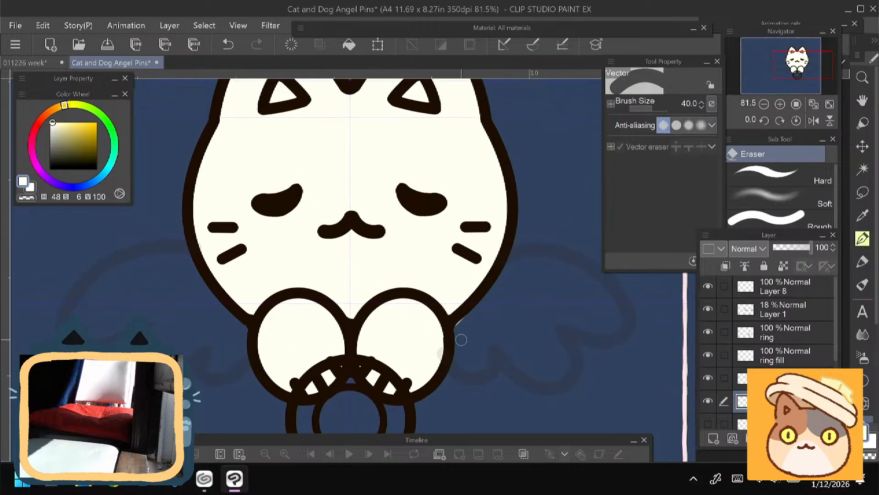
{"action": "left_click_drag", "start_coordinate": [266, 328], "coordinate": [308, 321]}
{"action": "scroll", "coordinate": [308, 321], "scroll_direction": "down", "scroll_amount": 2}
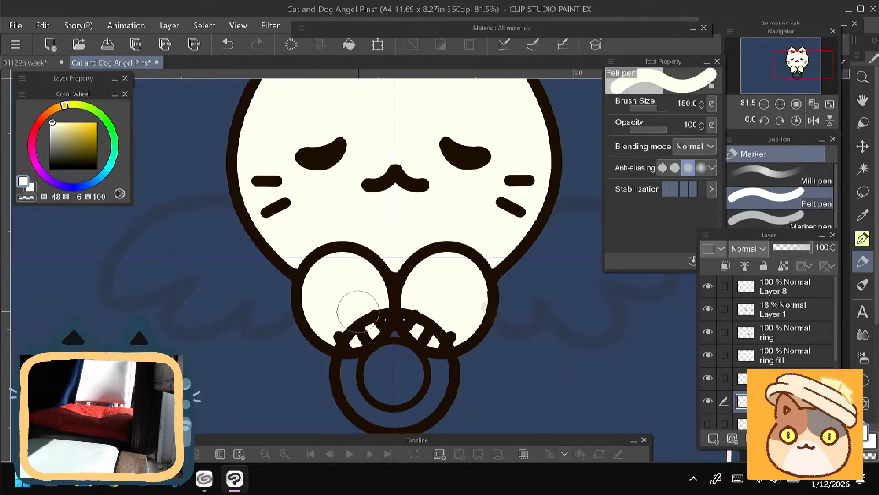
- Tag the "ring" and "ring fill" layers with the red palette colour
{"action": "left_click_drag", "start_coordinate": [371, 304], "coordinate": [361, 294]}
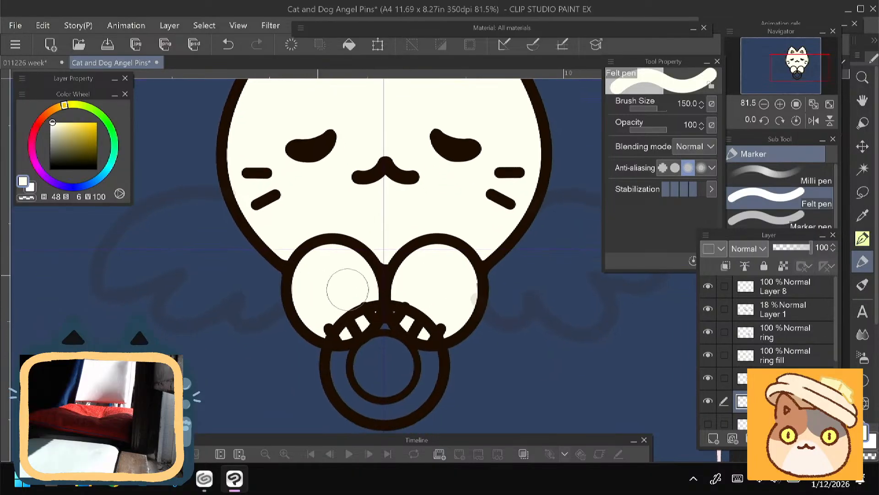
{"action": "left_click", "coordinate": [781, 338]}
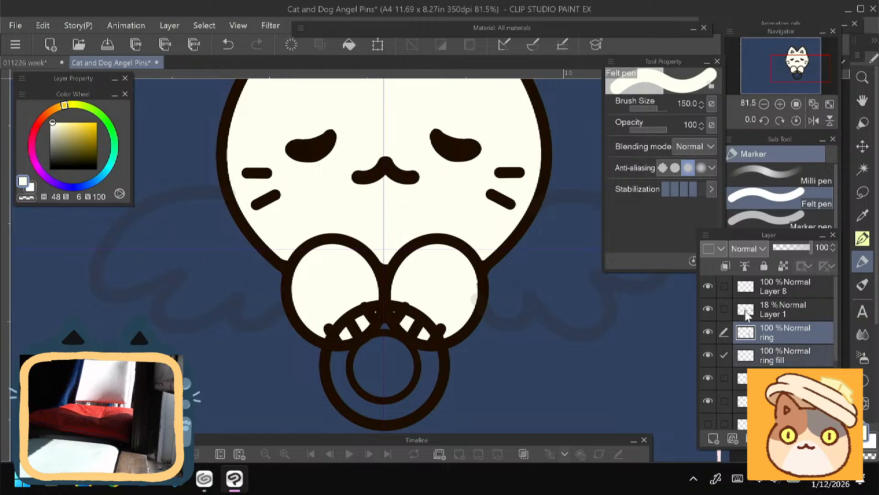
{"action": "left_click", "coordinate": [715, 249]}
{"action": "left_click", "coordinate": [712, 281]}
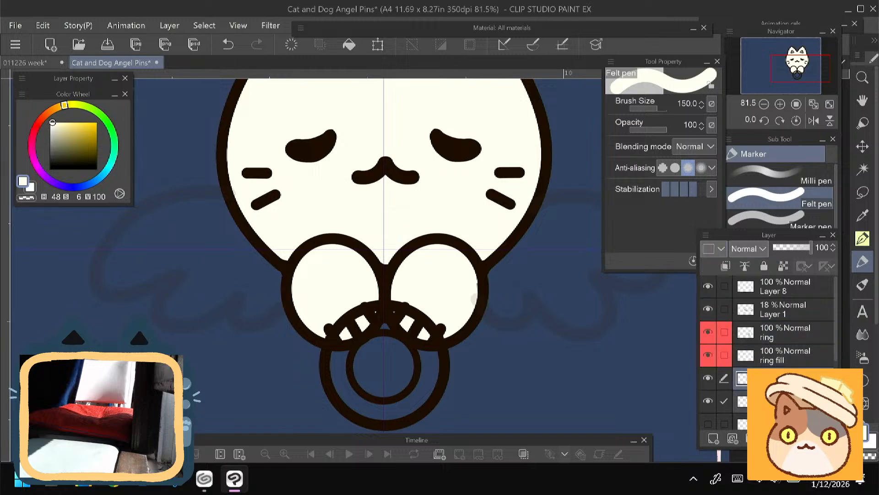
- Tag the "cat" and "cat fill" layers with a white palette colour and move the two ring layers below them
{"action": "left_click", "coordinate": [715, 248]}
{"action": "left_click", "coordinate": [707, 371]}
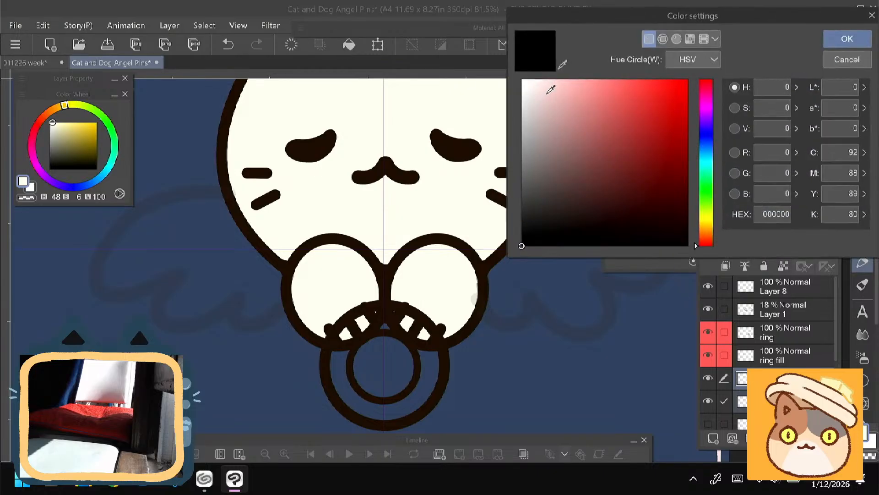
{"action": "left_click", "coordinate": [525, 79]}
{"action": "key", "text": "Return"}
{"action": "left_click_drag", "start_coordinate": [773, 339], "coordinate": [774, 394]}
- Activate the "ring fill" layer and set the Felt pen colour to golden yellow (H 37, S 57, V 100)
{"action": "left_click", "coordinate": [779, 401]}
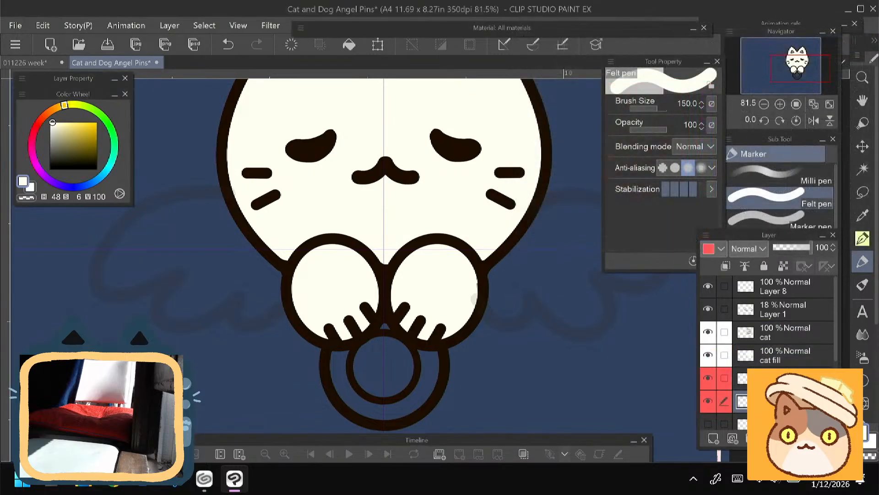
{"action": "left_click_drag", "start_coordinate": [171, 309], "coordinate": [180, 333]}
{"action": "left_click", "coordinate": [56, 110]}
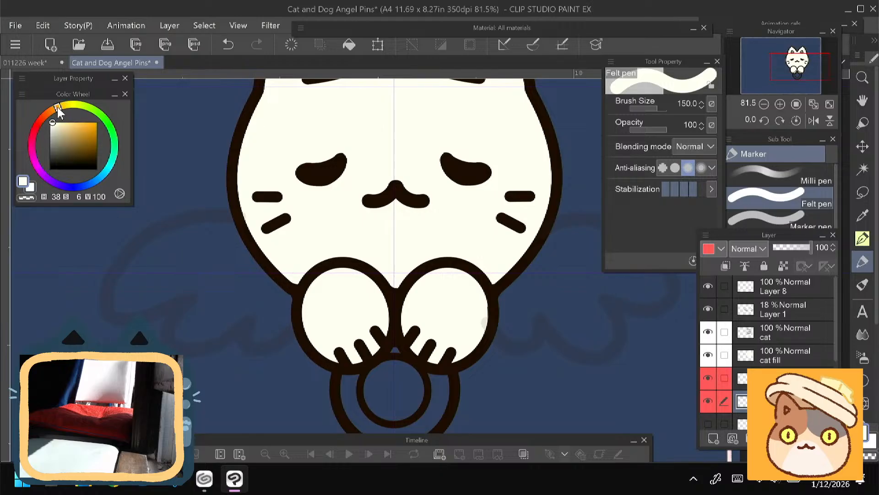
{"action": "left_click", "coordinate": [76, 122]}
{"action": "left_click_drag", "start_coordinate": [382, 357], "coordinate": [365, 306]}
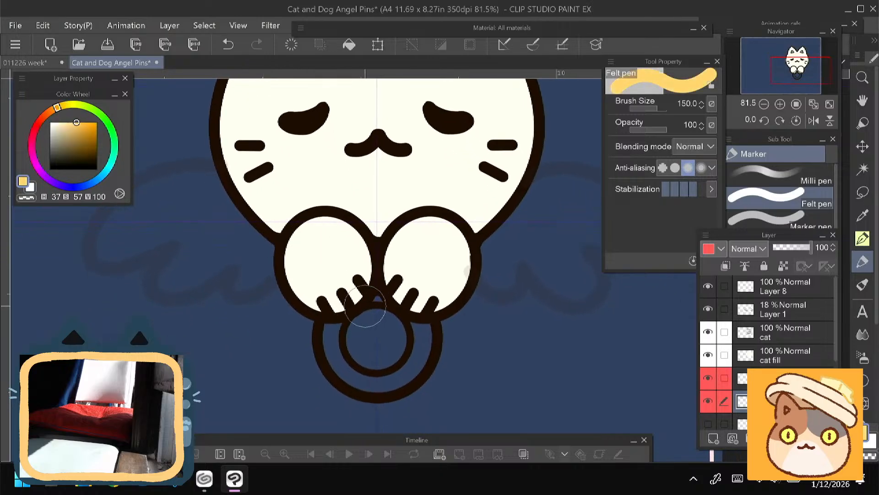
- Paint yellow in the small gap between the paws and on the ring band's left side, using brush size 60
{"action": "key", "text": "bracketleft"}
{"action": "key", "text": "bracketleft"}
{"action": "key", "text": "bracketleft"}
{"action": "key", "text": "bracketleft"}
{"action": "key", "text": "bracketleft"}
{"action": "left_click", "coordinate": [378, 296]}
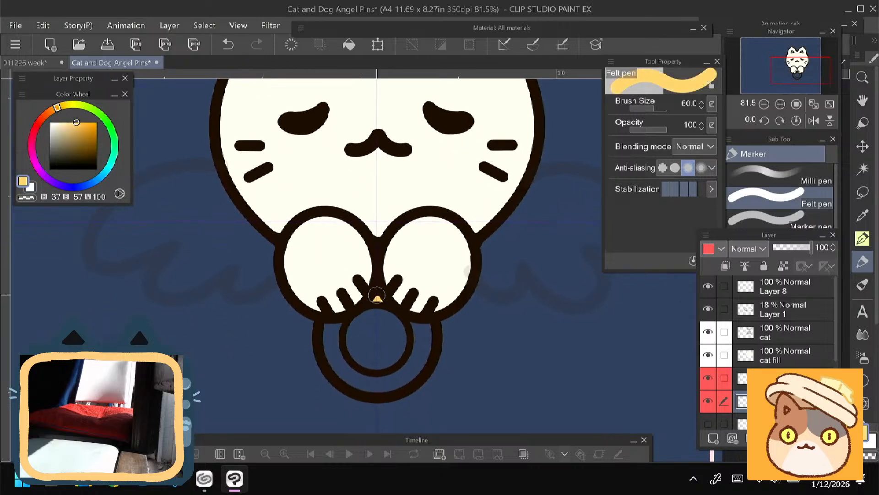
{"action": "left_click", "coordinate": [335, 326]}
{"action": "left_click_drag", "start_coordinate": [335, 326], "coordinate": [337, 361]}
- Paint the rest of the ring band yellow at brush size 80, with the "cat" and "cat fill" layers hidden only while painting
{"action": "left_click_drag", "start_coordinate": [708, 355], "coordinate": [708, 332]}
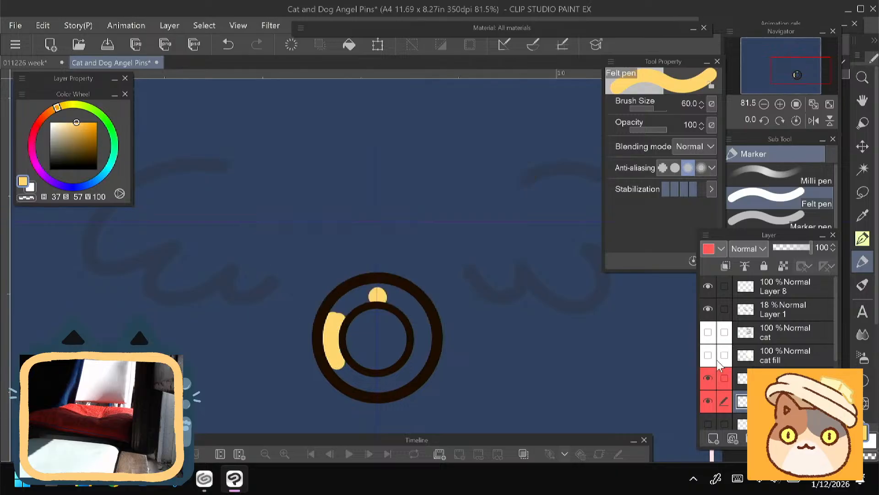
{"action": "key", "text": "bracketright"}
{"action": "key", "text": "bracketright"}
{"action": "mouse_move", "coordinate": [334, 322]}
{"action": "left_mouse_down"}
{"action": "mouse_move", "coordinate": [354, 297]}
{"action": "mouse_move", "coordinate": [399, 296]}
{"action": "mouse_move", "coordinate": [428, 325]}
{"action": "mouse_move", "coordinate": [430, 348]}
{"action": "mouse_move", "coordinate": [410, 373]}
{"action": "mouse_move", "coordinate": [384, 389]}
{"action": "mouse_move", "coordinate": [350, 377]}
{"action": "left_mouse_up"}
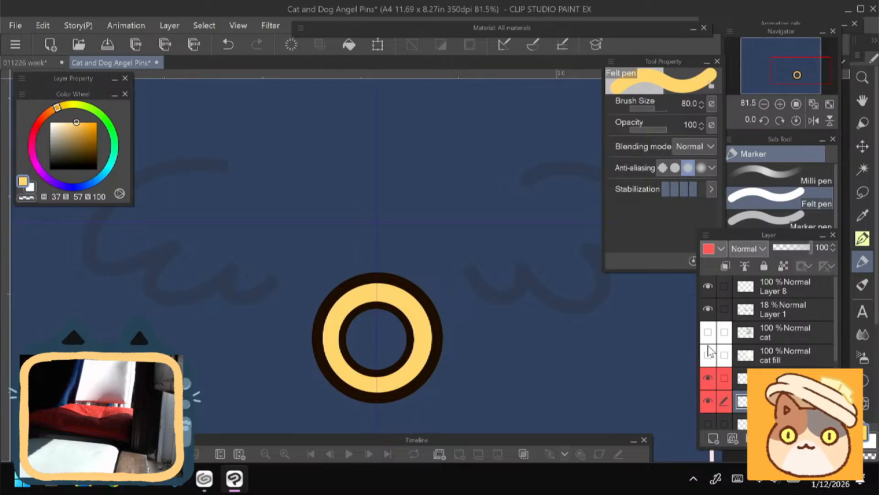
{"action": "left_click", "coordinate": [708, 332]}
{"action": "left_click", "coordinate": [708, 354]}
{"action": "scroll", "coordinate": [306, 375], "scroll_direction": "down", "scroll_amount": 2}
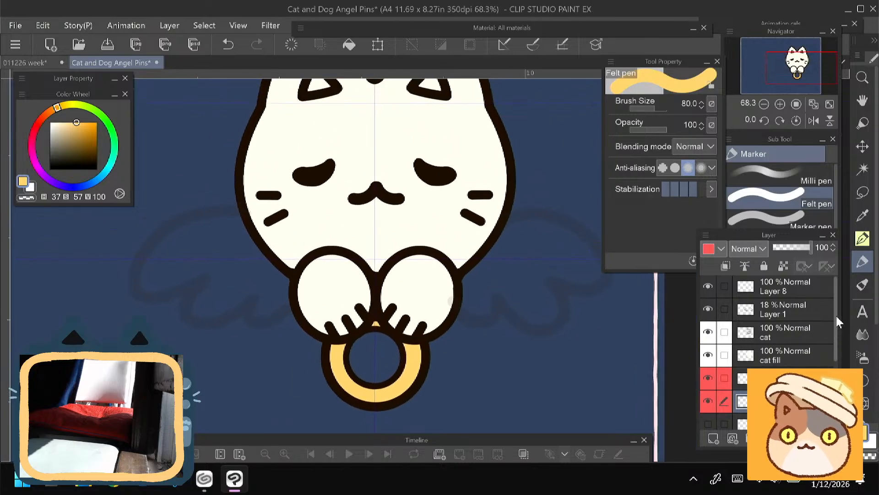
- Lock the transparent pixels of the "cat" layer and fill its line art with orange (H 37, S 73, V 90)
{"action": "left_click_drag", "start_coordinate": [837, 316], "coordinate": [837, 335]}
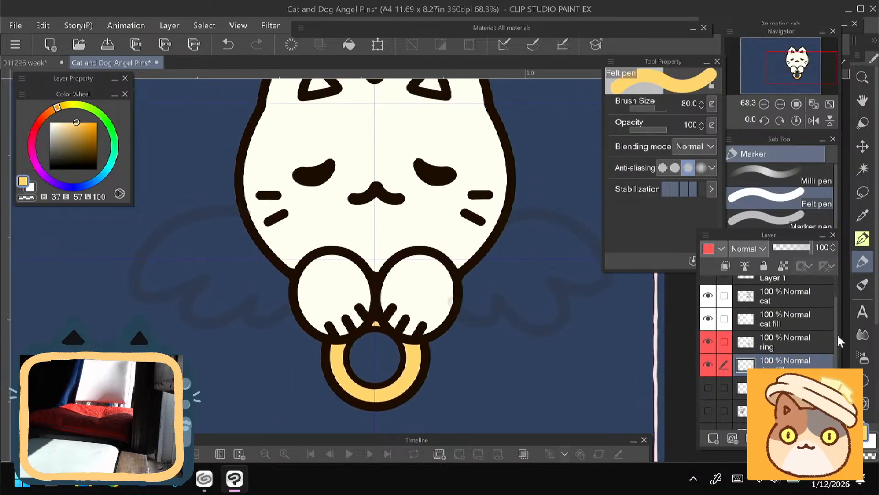
{"action": "left_click", "coordinate": [708, 411]}
{"action": "left_click", "coordinate": [752, 297]}
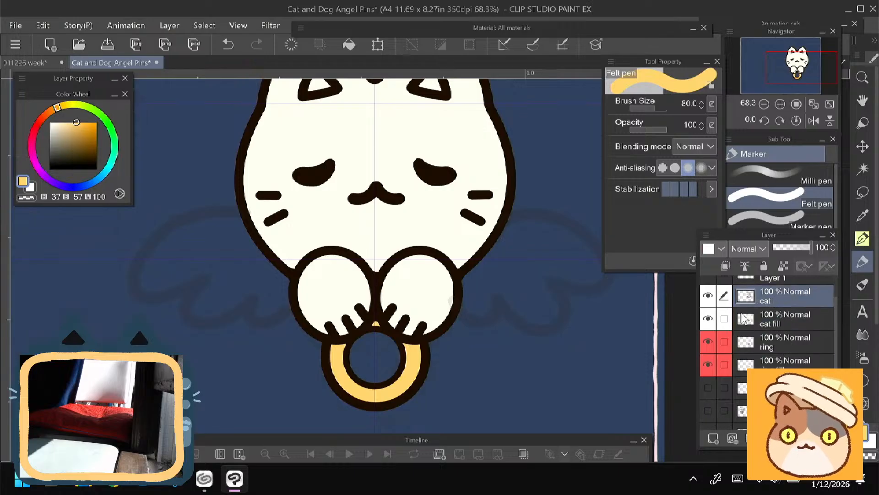
{"action": "left_click", "coordinate": [708, 295]}
{"action": "left_click", "coordinate": [708, 295]}
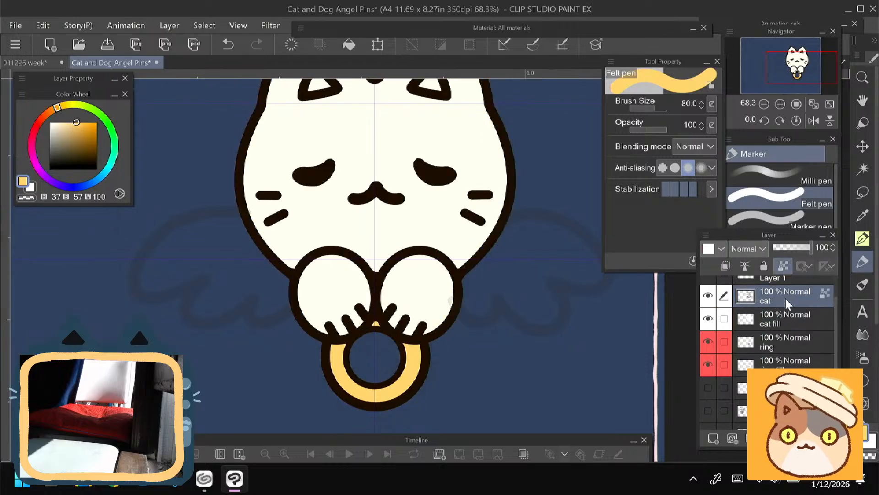
{"action": "left_click_drag", "start_coordinate": [81, 120], "coordinate": [83, 127]}
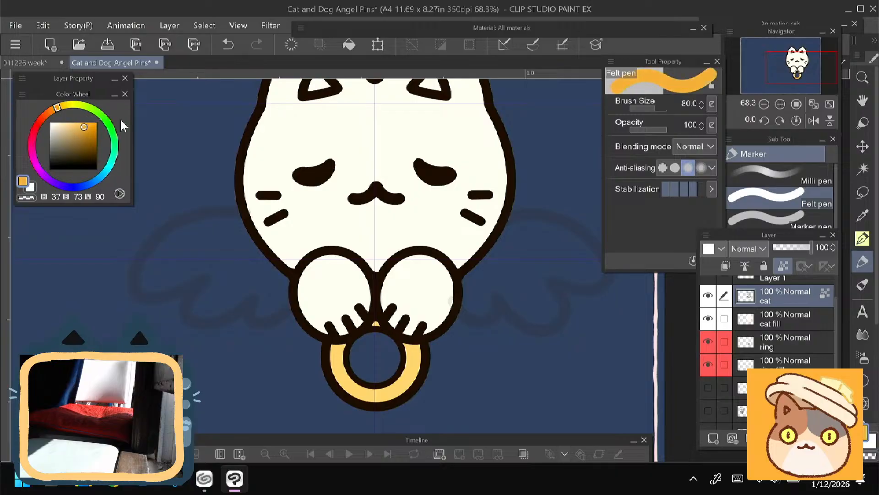
{"action": "left_click", "coordinate": [349, 45]}
{"action": "left_click_drag", "start_coordinate": [376, 259], "coordinate": [381, 247]}
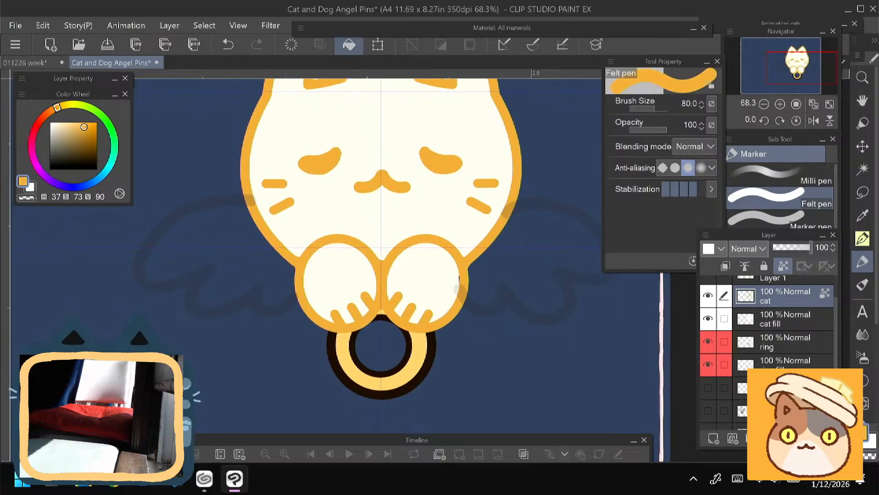
- Lock the transparent pixels of the "ring" layer and fill its outline with the ring's golden yellow (H 37, S 57, V 100)
{"action": "left_click", "coordinate": [789, 363]}
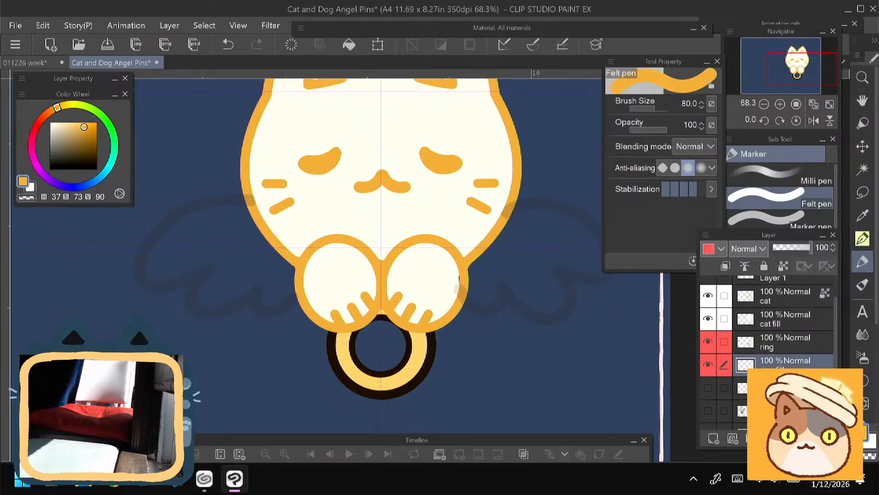
{"action": "left_click", "coordinate": [790, 342]}
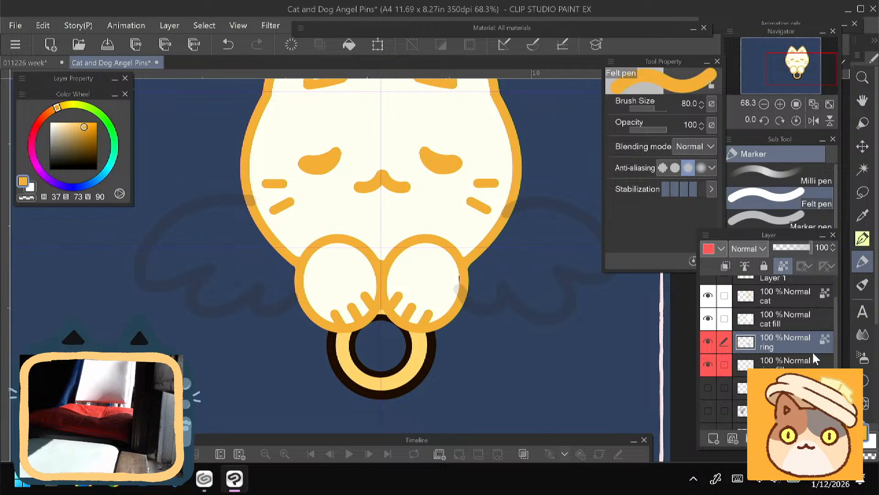
{"action": "left_click", "coordinate": [350, 341], "text": "alt"}
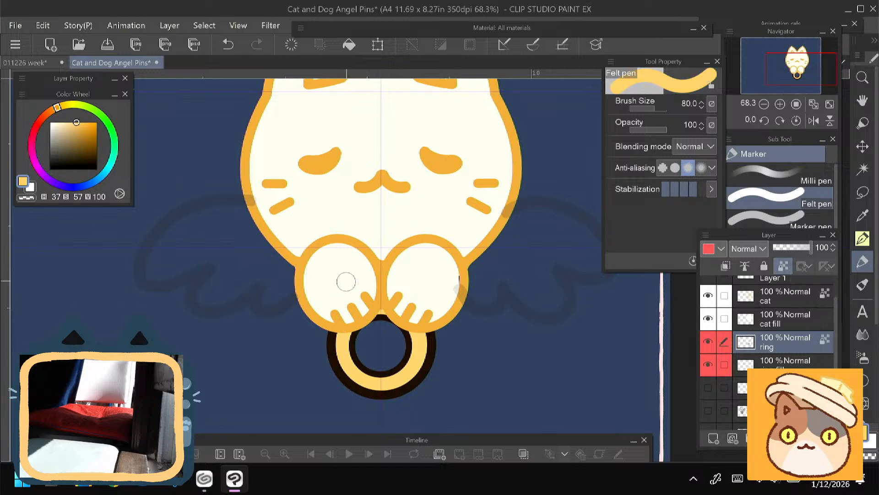
{"action": "left_click", "coordinate": [349, 45]}
{"action": "scroll", "coordinate": [249, 275], "scroll_direction": "down", "scroll_amount": 2}
{"action": "left_click_drag", "start_coordinate": [348, 325], "coordinate": [395, 358]}
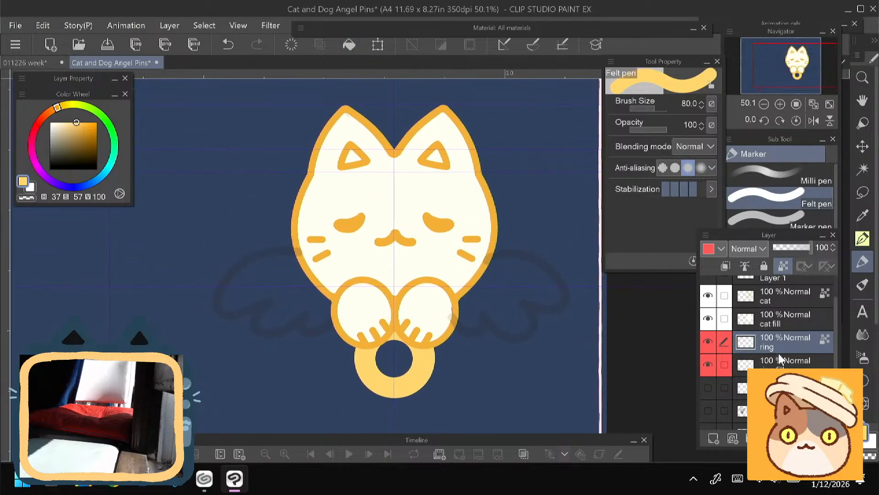
- Move the "ring" and "ring fill" artwork up together so it tucks further behind the paws, and save the document
{"action": "left_click", "coordinate": [724, 364]}
{"action": "key", "text": "ctrl+t"}
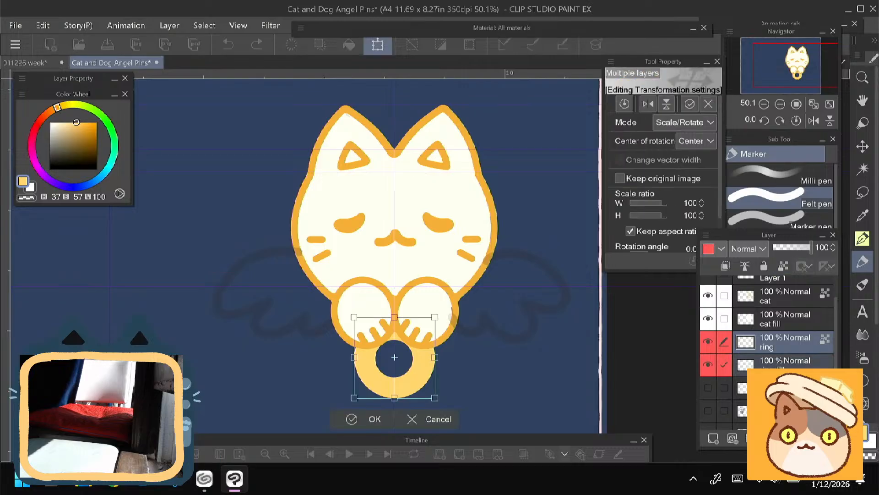
{"action": "left_click_drag", "start_coordinate": [370, 380], "coordinate": [369, 370]}
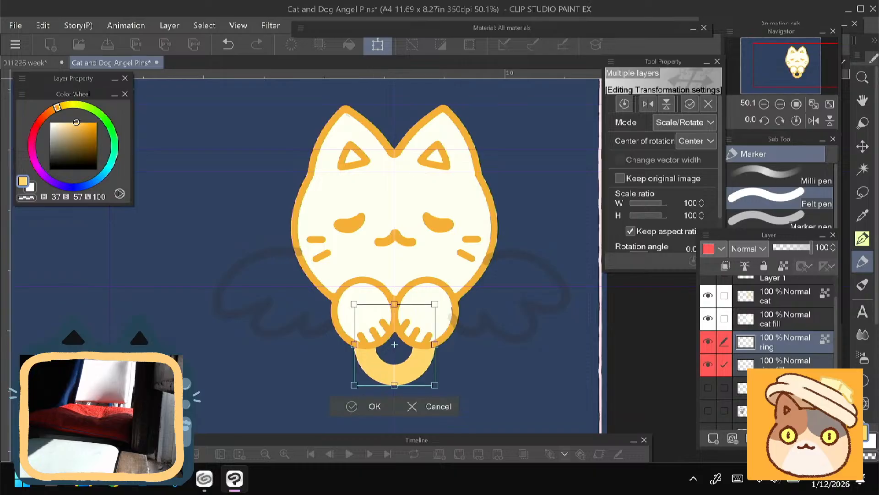
{"action": "left_click", "coordinate": [366, 408]}
{"action": "mouse_move", "coordinate": [266, 309]}
{"action": "left_mouse_down"}
{"action": "mouse_move", "coordinate": [251, 310]}
{"action": "mouse_move", "coordinate": [252, 320]}
{"action": "mouse_move", "coordinate": [259, 312]}
{"action": "left_mouse_up"}
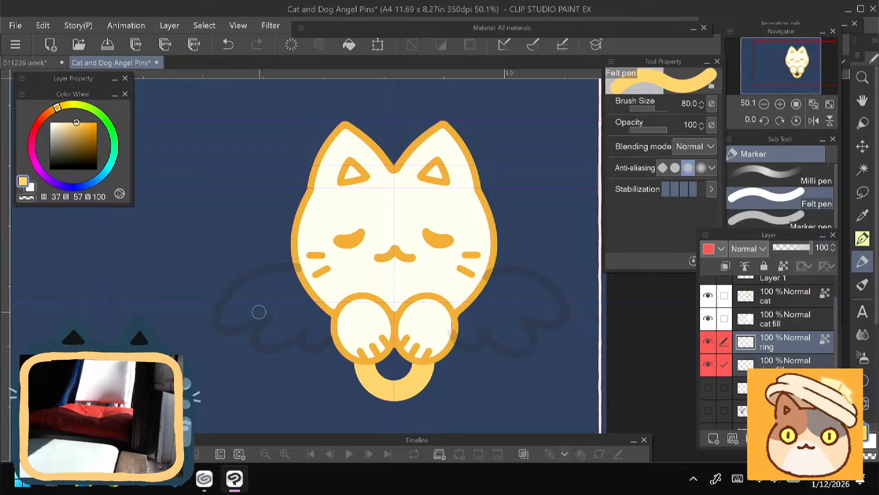
{"action": "left_click", "coordinate": [110, 46]}
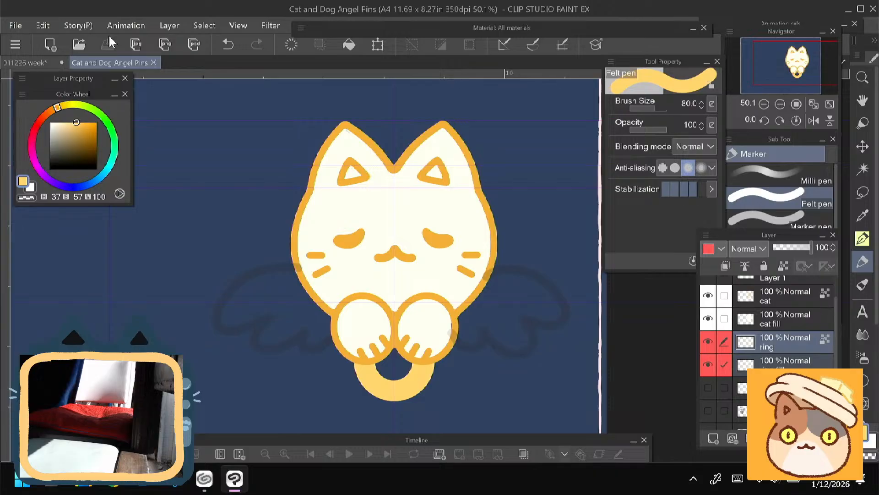
- Toggle the visibility of Layer 1 and Layer 8 to check what each one holds
{"action": "scroll", "coordinate": [399, 357], "scroll_direction": "up", "scroll_amount": 2}
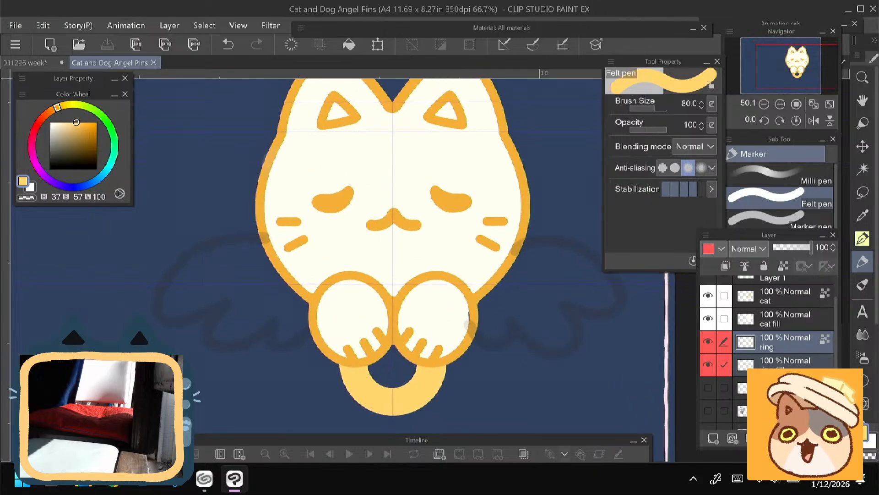
{"action": "left_click_drag", "start_coordinate": [394, 275], "coordinate": [333, 257]}
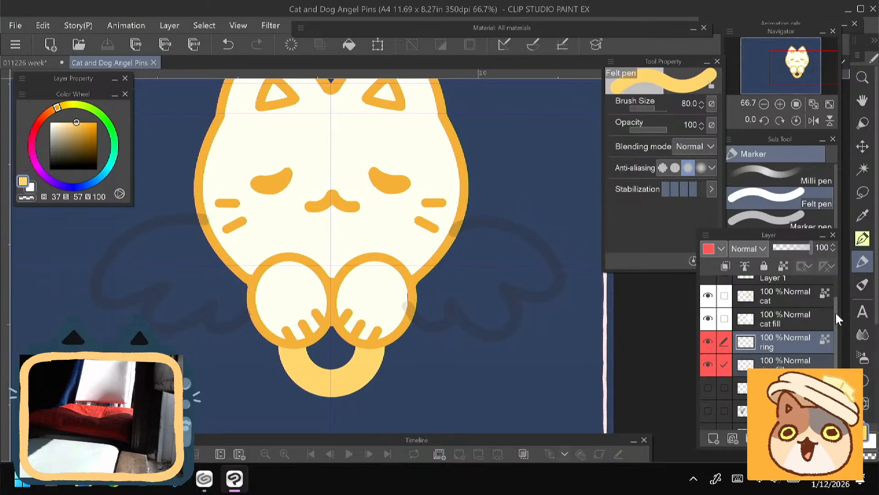
{"action": "scroll", "coordinate": [834, 320], "scroll_direction": "up", "scroll_amount": 2}
{"action": "left_click", "coordinate": [708, 308]}
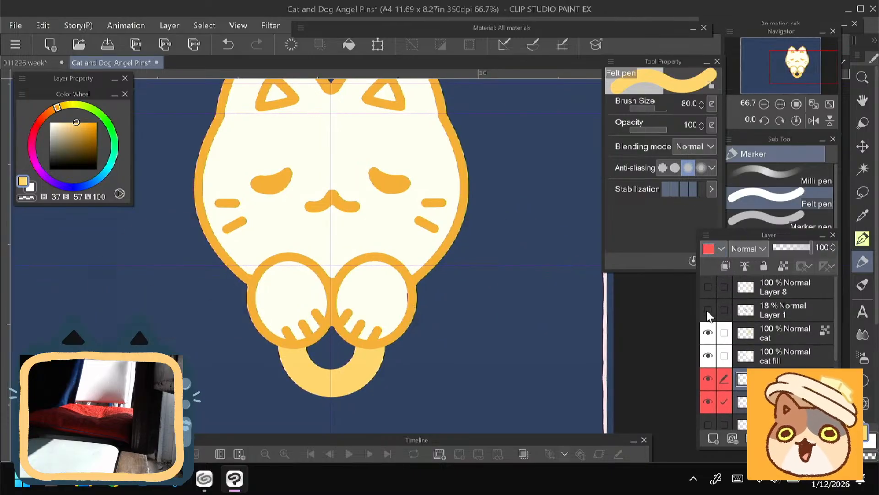
{"action": "left_click", "coordinate": [708, 308]}
{"action": "left_click", "coordinate": [709, 286]}
{"action": "left_click", "coordinate": [709, 287]}
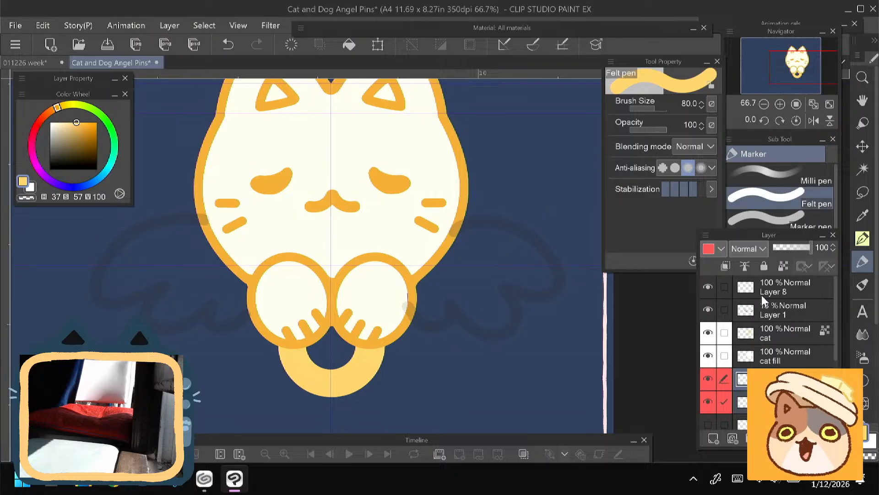
- Try to trace the upper edge of the right wing on Layer 8 with the animeCurve tool at size 40
{"action": "left_click", "coordinate": [802, 289]}
{"action": "left_click", "coordinate": [863, 238]}
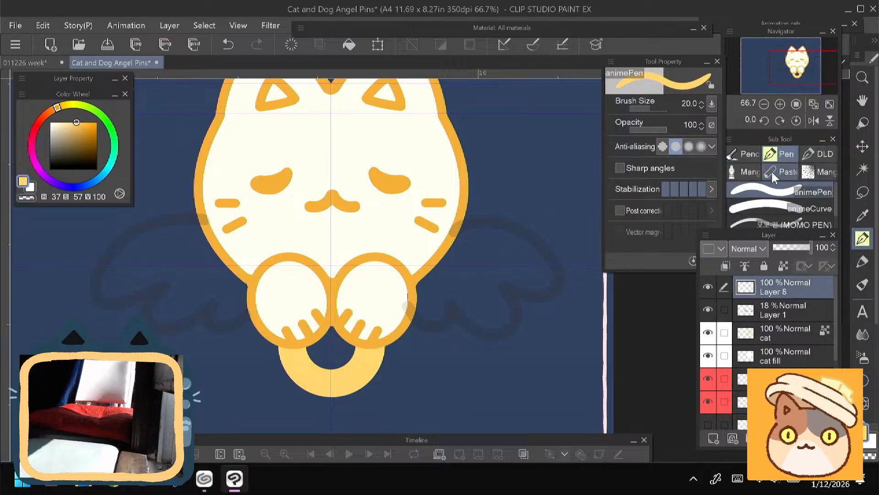
{"action": "left_click", "coordinate": [779, 208]}
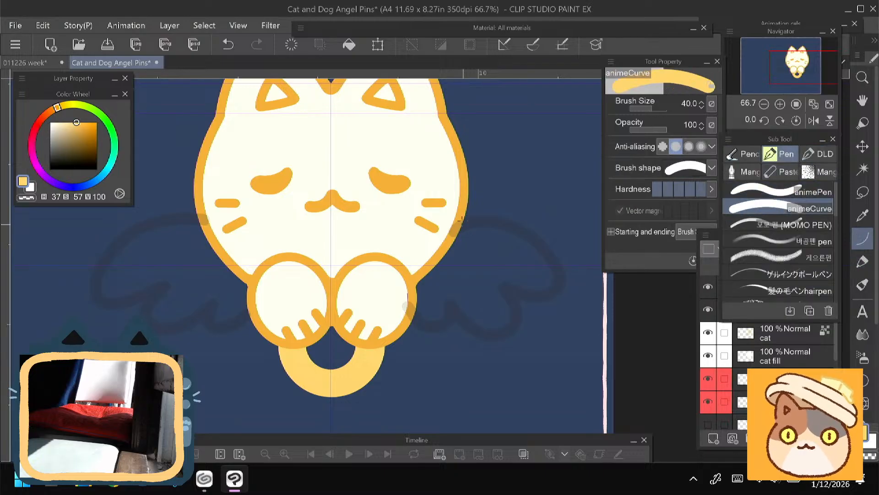
{"action": "left_click_drag", "start_coordinate": [462, 217], "coordinate": [561, 283]}
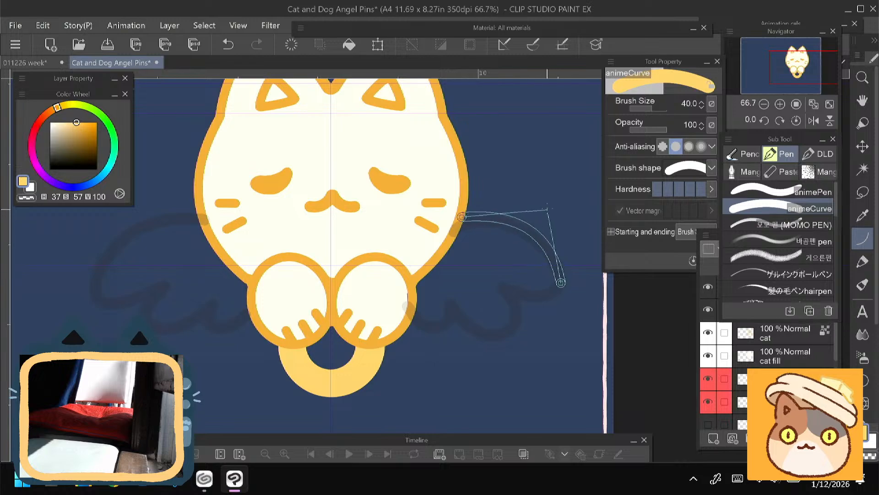
{"action": "left_click", "coordinate": [547, 196]}
{"action": "left_click", "coordinate": [227, 45]}
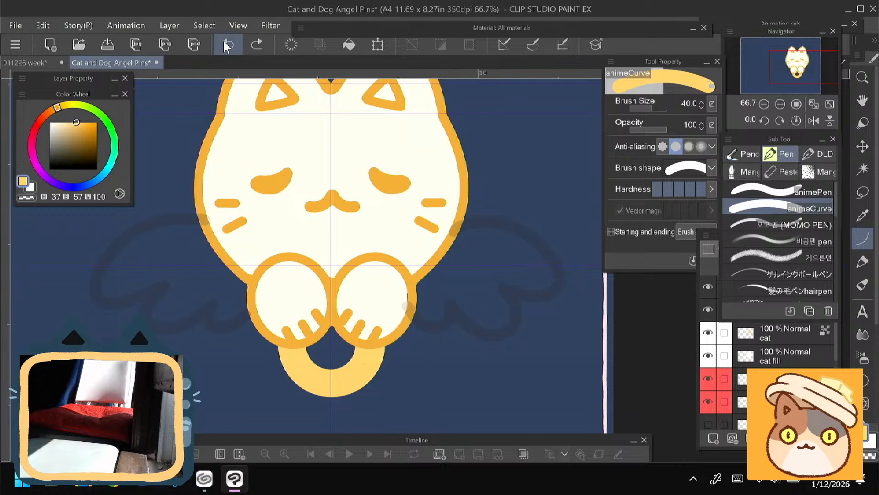
- Hide the wing sketch on Layer 1 and add a new layer directly above it, with the animePen selected for drawing
{"action": "mouse_move", "coordinate": [332, 256]}
{"action": "left_mouse_down"}
{"action": "mouse_move", "coordinate": [366, 266]}
{"action": "mouse_move", "coordinate": [338, 261]}
{"action": "left_mouse_up"}
{"action": "left_click", "coordinate": [784, 340]}
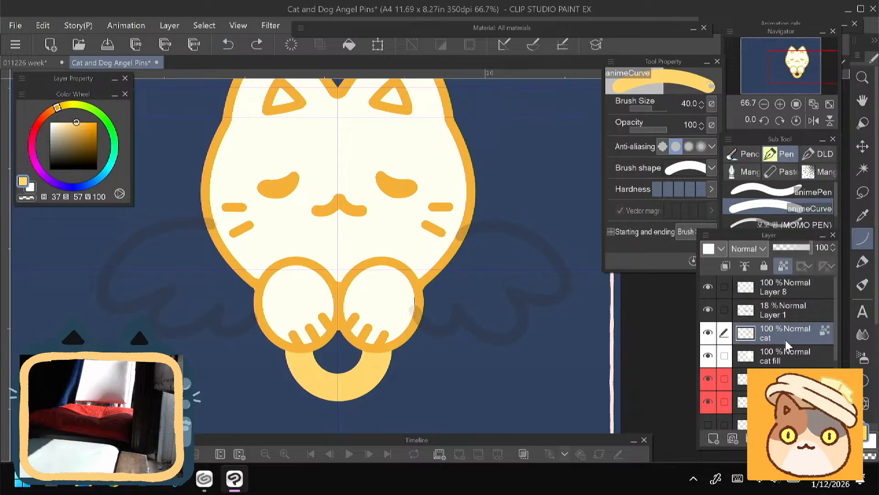
{"action": "left_click", "coordinate": [777, 313]}
{"action": "left_click", "coordinate": [708, 310]}
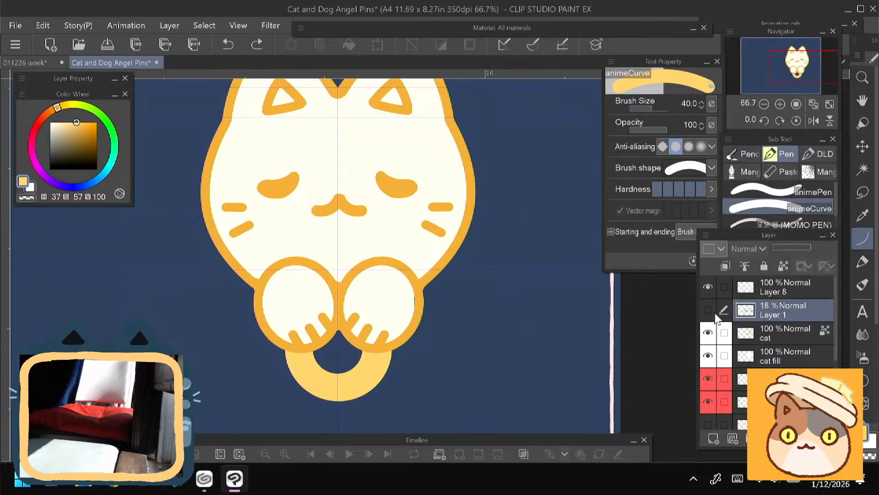
{"action": "left_click", "coordinate": [714, 439]}
{"action": "left_click", "coordinate": [737, 192]}
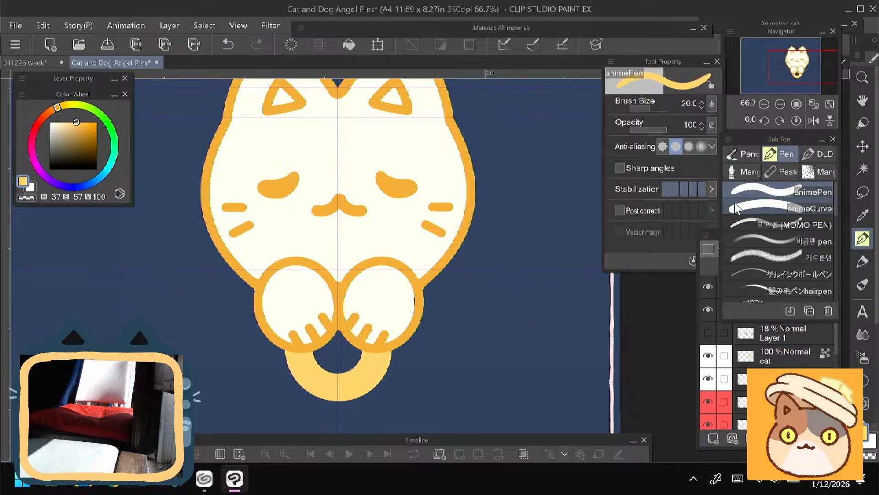
- Set the drawing colour to dark grey (H 37, S 0, V 19) and centre the cat with room beside it
{"action": "left_click_drag", "start_coordinate": [56, 148], "coordinate": [49, 161]}
{"action": "scroll", "coordinate": [300, 422], "scroll_direction": "down", "scroll_amount": 2}
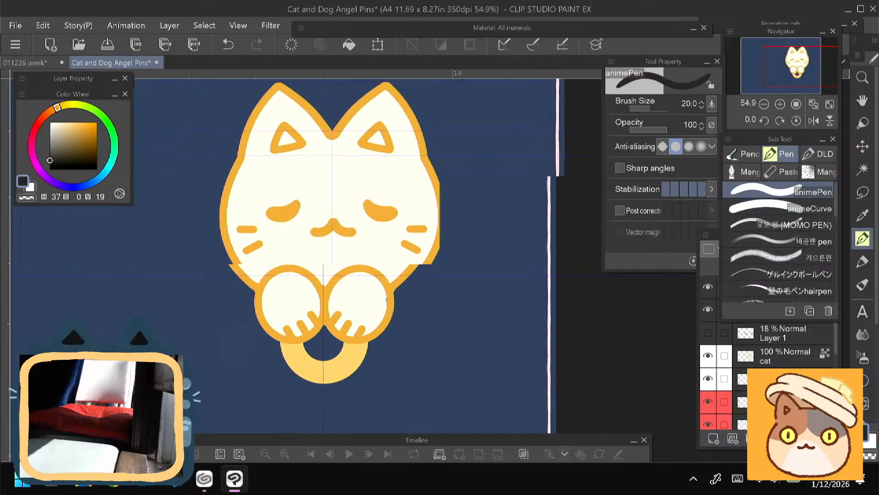
{"action": "left_click_drag", "start_coordinate": [336, 334], "coordinate": [280, 337]}
{"action": "scroll", "coordinate": [362, 375], "scroll_direction": "down", "scroll_amount": 4}
{"action": "scroll", "coordinate": [359, 177], "scroll_direction": "up", "scroll_amount": 5}
{"action": "left_click_drag", "start_coordinate": [351, 295], "coordinate": [250, 296]}
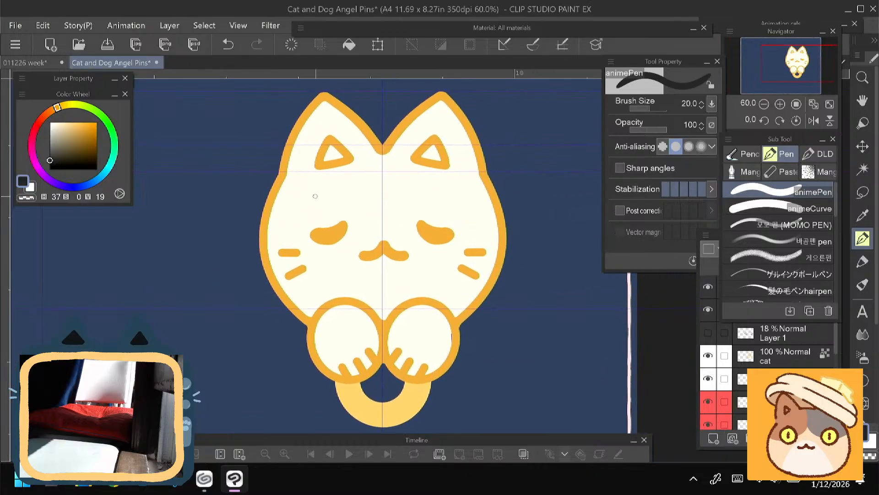
{"action": "left_click_drag", "start_coordinate": [315, 196], "coordinate": [266, 187]}
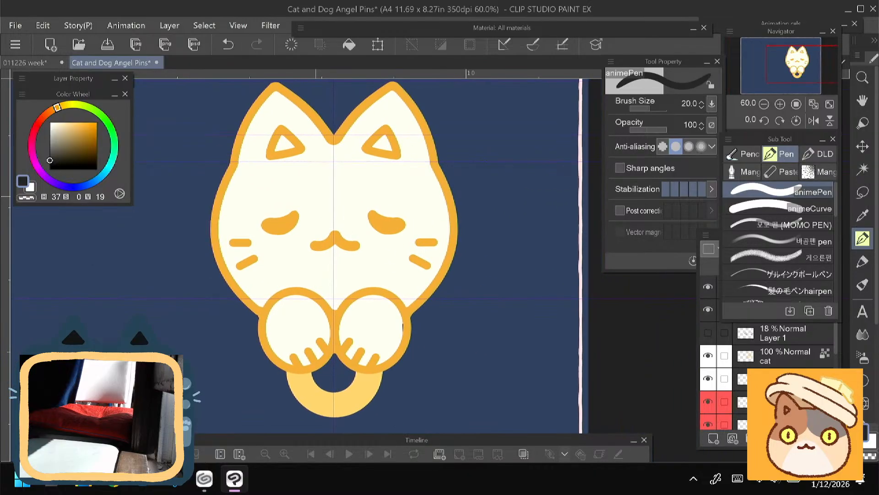
{"action": "left_click_drag", "start_coordinate": [320, 219], "coordinate": [329, 221]}
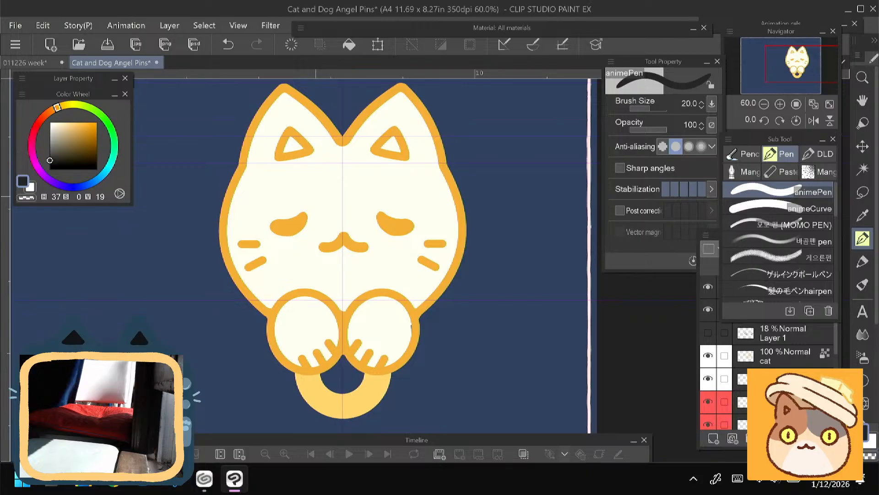
{"action": "mouse_move", "coordinate": [498, 230]}
{"action": "left_mouse_down"}
{"action": "mouse_move", "coordinate": [461, 261]}
{"action": "mouse_move", "coordinate": [463, 241]}
{"action": "mouse_move", "coordinate": [529, 172]}
{"action": "mouse_move", "coordinate": [534, 215]}
{"action": "mouse_move", "coordinate": [545, 214]}
{"action": "mouse_move", "coordinate": [533, 258]}
{"action": "mouse_move", "coordinate": [484, 258]}
{"action": "mouse_move", "coordinate": [465, 246]}
{"action": "mouse_move", "coordinate": [511, 221]}
{"action": "mouse_move", "coordinate": [557, 251]}
{"action": "mouse_move", "coordinate": [529, 297]}
{"action": "left_mouse_up"}
{"action": "key", "text": "ctrl+z"}
{"action": "left_click", "coordinate": [291, 45]}
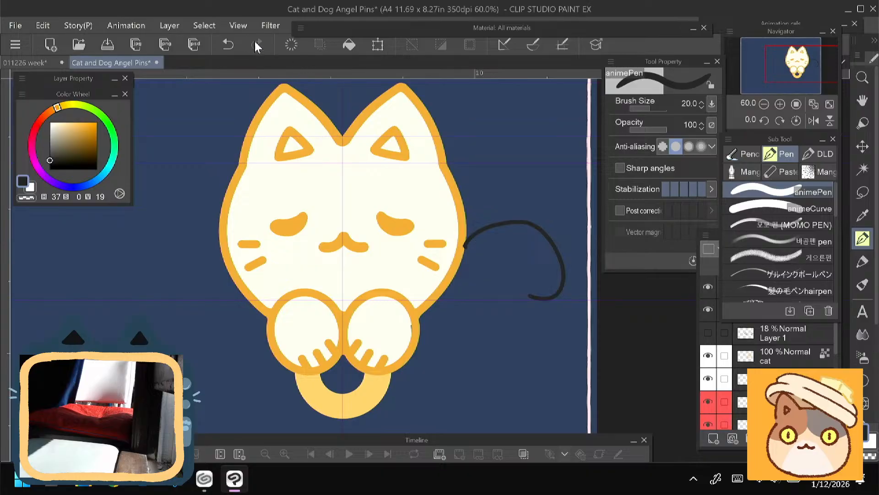
{"action": "left_click", "coordinate": [291, 44]}
{"action": "mouse_move", "coordinate": [466, 250]}
{"action": "left_mouse_down"}
{"action": "mouse_move", "coordinate": [490, 264]}
{"action": "mouse_move", "coordinate": [479, 312]}
{"action": "mouse_move", "coordinate": [455, 316]}
{"action": "mouse_move", "coordinate": [443, 290]}
{"action": "left_mouse_up"}
{"action": "left_click", "coordinate": [291, 45]}
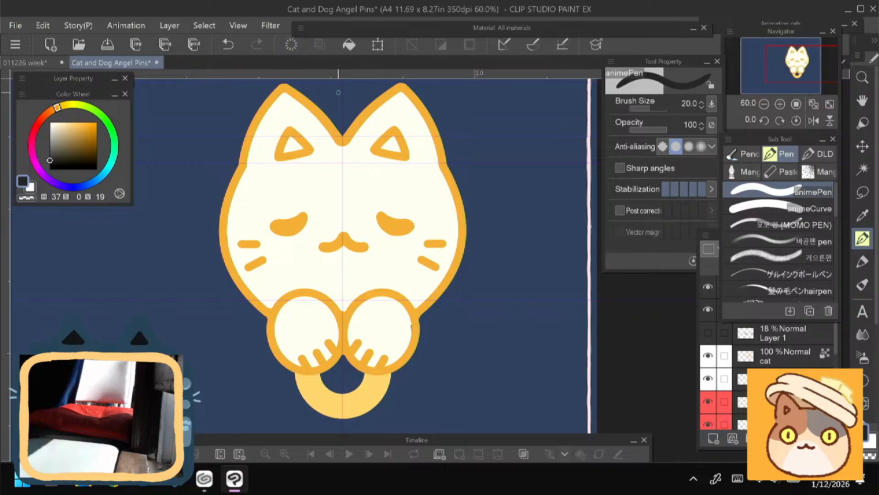
- Sketch an upward-pointing right wing with separated feather tips and a rounded lower edge, using the animePen at size 20
{"action": "mouse_move", "coordinate": [461, 253]}
{"action": "left_mouse_down"}
{"action": "mouse_move", "coordinate": [559, 182]}
{"action": "mouse_move", "coordinate": [555, 224]}
{"action": "left_mouse_up"}
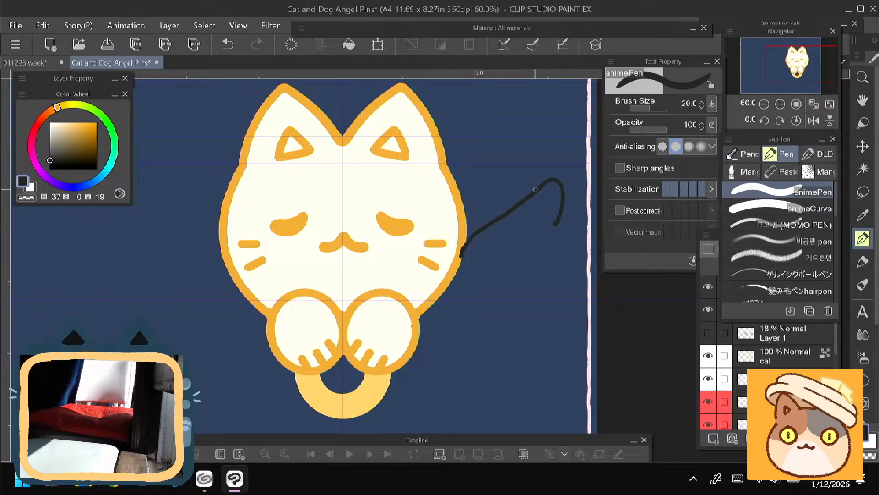
{"action": "mouse_move", "coordinate": [536, 189]}
{"action": "left_mouse_down"}
{"action": "mouse_move", "coordinate": [565, 191]}
{"action": "mouse_move", "coordinate": [554, 232]}
{"action": "mouse_move", "coordinate": [519, 244]}
{"action": "left_mouse_up"}
{"action": "mouse_move", "coordinate": [554, 231]}
{"action": "left_mouse_down"}
{"action": "mouse_move", "coordinate": [555, 288]}
{"action": "mouse_move", "coordinate": [514, 287]}
{"action": "mouse_move", "coordinate": [531, 287]}
{"action": "mouse_move", "coordinate": [506, 318]}
{"action": "mouse_move", "coordinate": [489, 317]}
{"action": "left_mouse_up"}
{"action": "mouse_move", "coordinate": [549, 292]}
{"action": "left_mouse_down"}
{"action": "mouse_move", "coordinate": [540, 311]}
{"action": "mouse_move", "coordinate": [518, 325]}
{"action": "mouse_move", "coordinate": [478, 312]}
{"action": "mouse_move", "coordinate": [478, 336]}
{"action": "mouse_move", "coordinate": [460, 341]}
{"action": "mouse_move", "coordinate": [434, 302]}
{"action": "mouse_move", "coordinate": [440, 310]}
{"action": "left_mouse_up"}
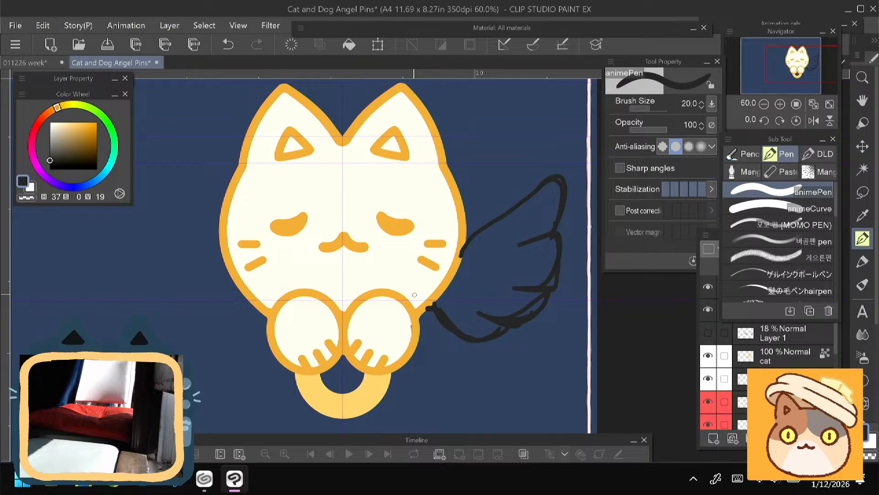
- Sketch small curved feather strokes in the inner part of the right wing, near the cat's cheek
{"action": "scroll", "coordinate": [308, 397], "scroll_direction": "down", "scroll_amount": 1}
{"action": "left_click_drag", "start_coordinate": [235, 311], "coordinate": [245, 300]}
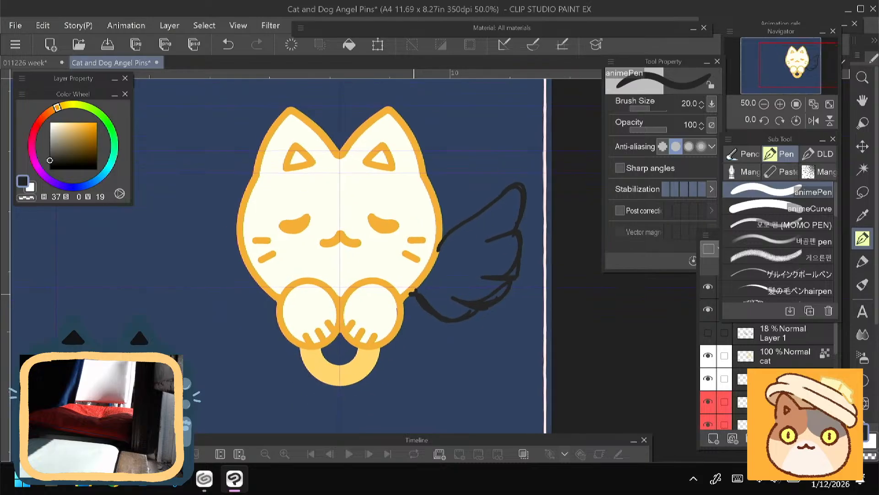
{"action": "left_click_drag", "start_coordinate": [477, 228], "coordinate": [478, 278]}
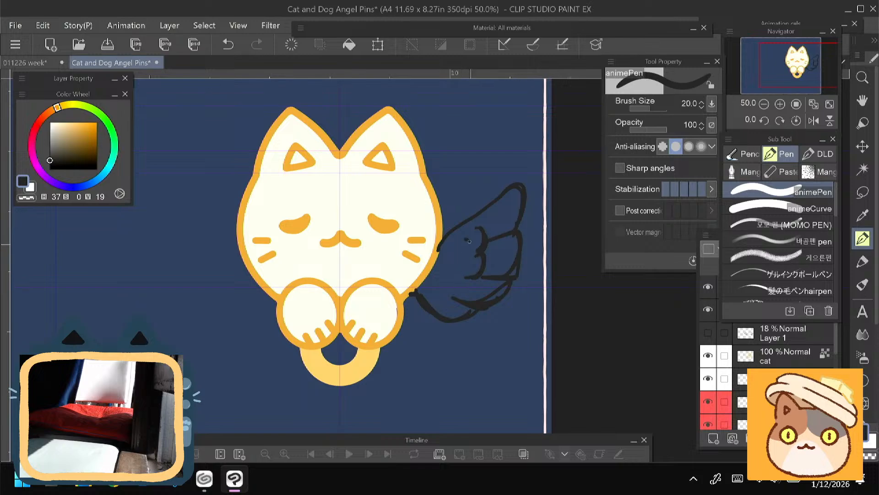
{"action": "left_click_drag", "start_coordinate": [468, 239], "coordinate": [459, 261]}
{"action": "mouse_move", "coordinate": [232, 325]}
{"action": "left_mouse_down"}
{"action": "mouse_move", "coordinate": [221, 318]}
{"action": "mouse_move", "coordinate": [232, 311]}
{"action": "mouse_move", "coordinate": [227, 316]}
{"action": "mouse_move", "coordinate": [243, 326]}
{"action": "left_mouse_up"}
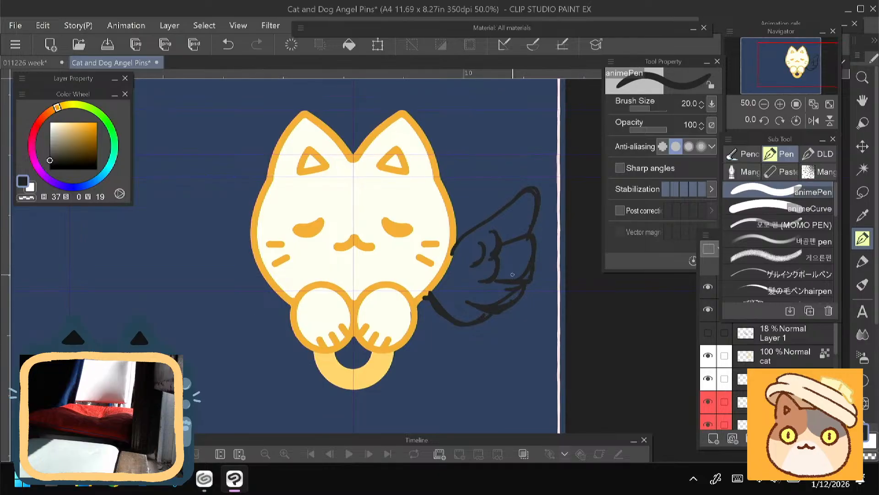
- Rework the right wing's lower outline into one rounded edge, alternating between the pen and the eraser
{"action": "mouse_move", "coordinate": [518, 284]}
{"action": "left_mouse_down"}
{"action": "mouse_move", "coordinate": [499, 287]}
{"action": "mouse_move", "coordinate": [504, 303]}
{"action": "mouse_move", "coordinate": [433, 299]}
{"action": "mouse_move", "coordinate": [462, 323]}
{"action": "mouse_move", "coordinate": [486, 316]}
{"action": "mouse_move", "coordinate": [479, 321]}
{"action": "mouse_move", "coordinate": [455, 307]}
{"action": "mouse_move", "coordinate": [520, 298]}
{"action": "mouse_move", "coordinate": [460, 314]}
{"action": "mouse_move", "coordinate": [433, 299]}
{"action": "left_mouse_up"}
{"action": "key", "text": "e"}
{"action": "key", "text": "p"}
{"action": "key", "text": "ctrl+z"}
{"action": "key", "text": "e"}
{"action": "key", "text": "p"}
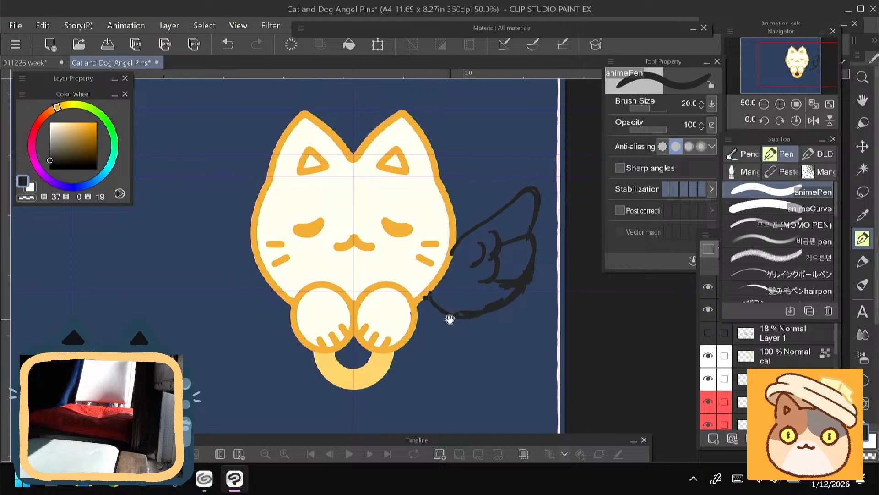
- Erase the feather lines just inside the right wing's outer and lower edges with the Vector eraser at size 40
{"action": "key", "text": "e"}
{"action": "scroll", "coordinate": [510, 276], "scroll_direction": "up", "scroll_amount": 1}
{"action": "left_click_drag", "start_coordinate": [510, 275], "coordinate": [523, 267]}
{"action": "left_click_drag", "start_coordinate": [498, 303], "coordinate": [512, 308]}
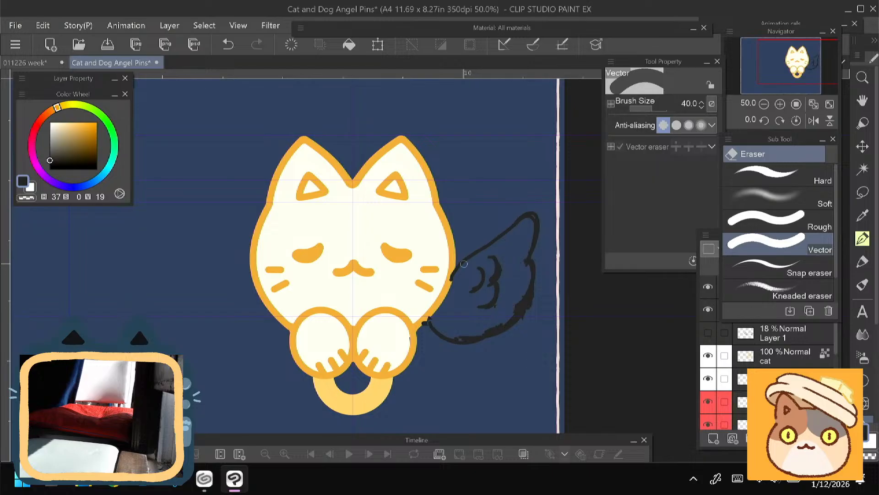
- Redraw the right wing's outer and lower edge with a fuller curve, erase excess line thickness, and add inner feather lines
{"action": "key", "text": "p"}
{"action": "left_click_drag", "start_coordinate": [534, 239], "coordinate": [516, 315]}
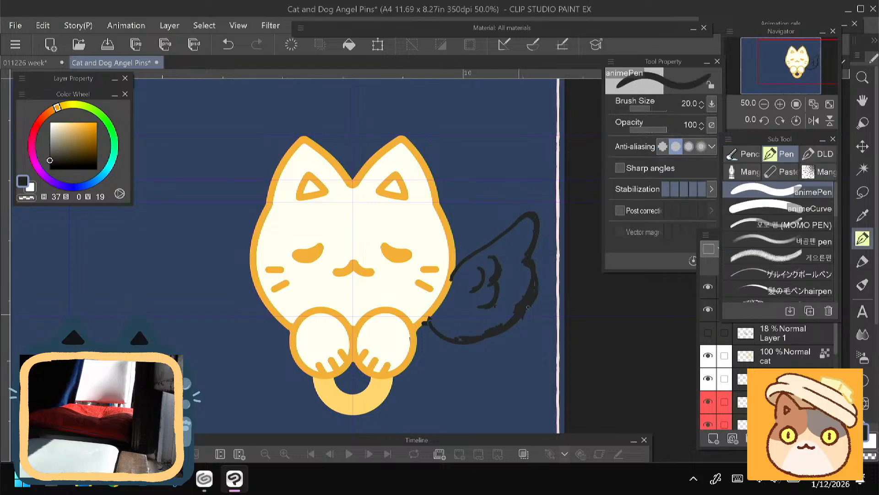
{"action": "key", "text": "e"}
{"action": "mouse_move", "coordinate": [528, 269]}
{"action": "left_mouse_down"}
{"action": "mouse_move", "coordinate": [519, 307]}
{"action": "mouse_move", "coordinate": [461, 346]}
{"action": "left_mouse_up"}
{"action": "key", "text": "p"}
{"action": "left_click_drag", "start_coordinate": [511, 306], "coordinate": [492, 314]}
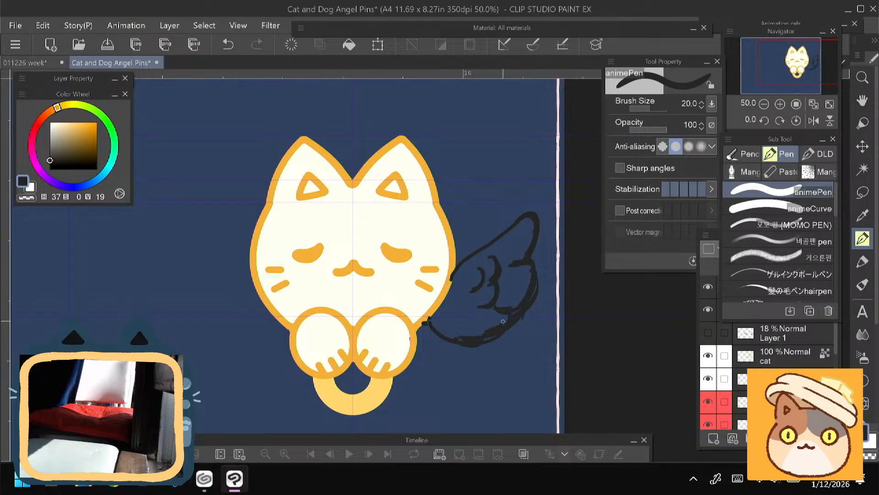
- Thin the thick lines along the right wing's outer and lower edge and redraw the feather line under the upper tip
{"action": "key", "text": "e"}
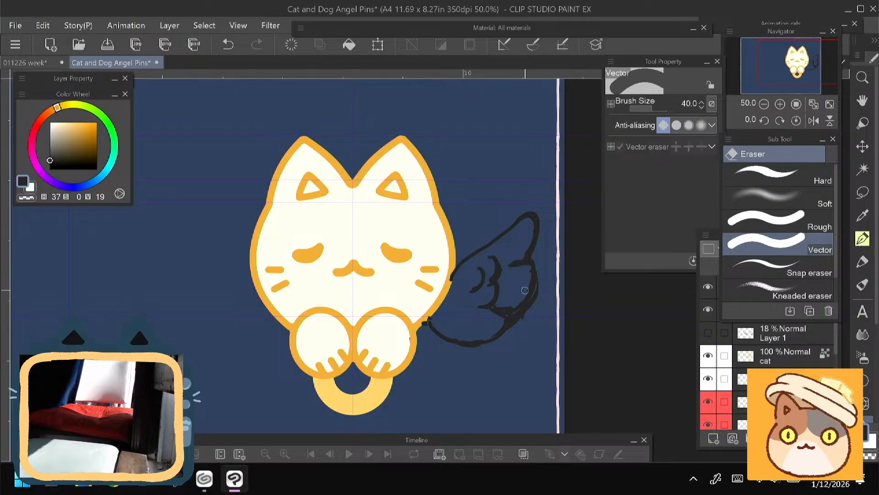
{"action": "key", "text": "p"}
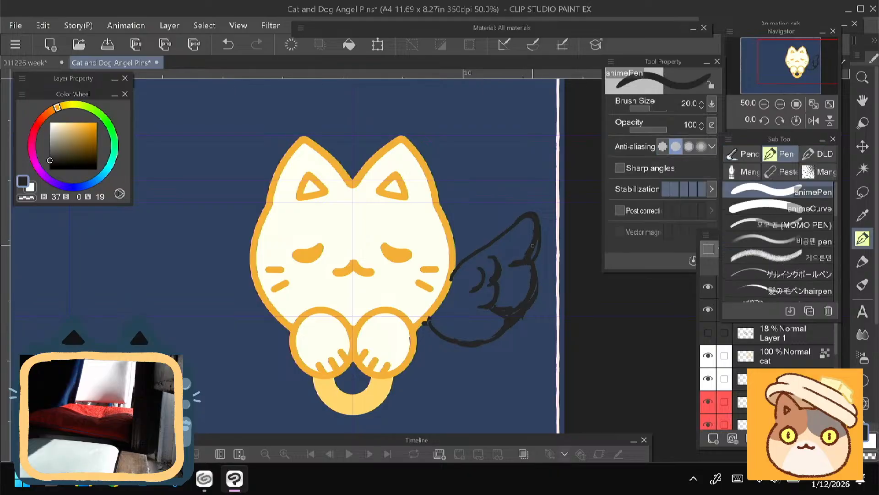
{"action": "key", "text": "e"}
{"action": "mouse_move", "coordinate": [513, 268]}
{"action": "left_mouse_down"}
{"action": "mouse_move", "coordinate": [512, 301]}
{"action": "mouse_move", "coordinate": [511, 267]}
{"action": "mouse_move", "coordinate": [507, 282]}
{"action": "mouse_move", "coordinate": [528, 274]}
{"action": "mouse_move", "coordinate": [487, 323]}
{"action": "left_mouse_up"}
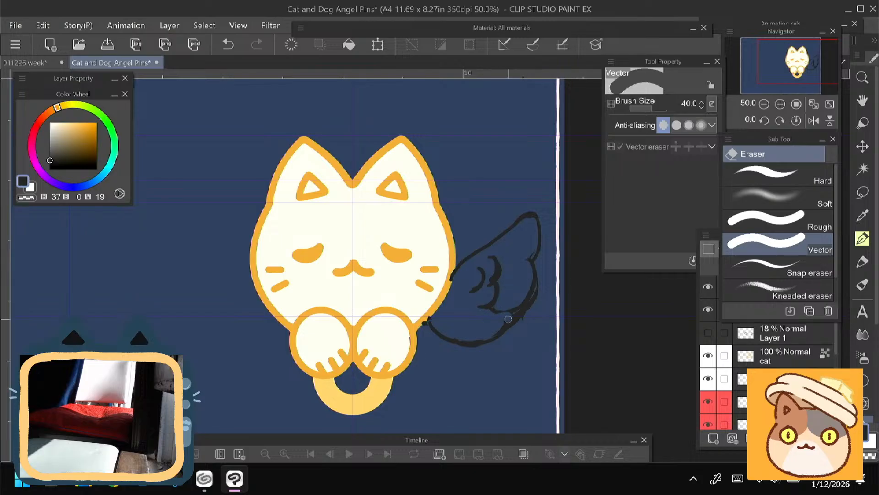
{"action": "key", "text": "p"}
{"action": "left_click_drag", "start_coordinate": [511, 265], "coordinate": [525, 263]}
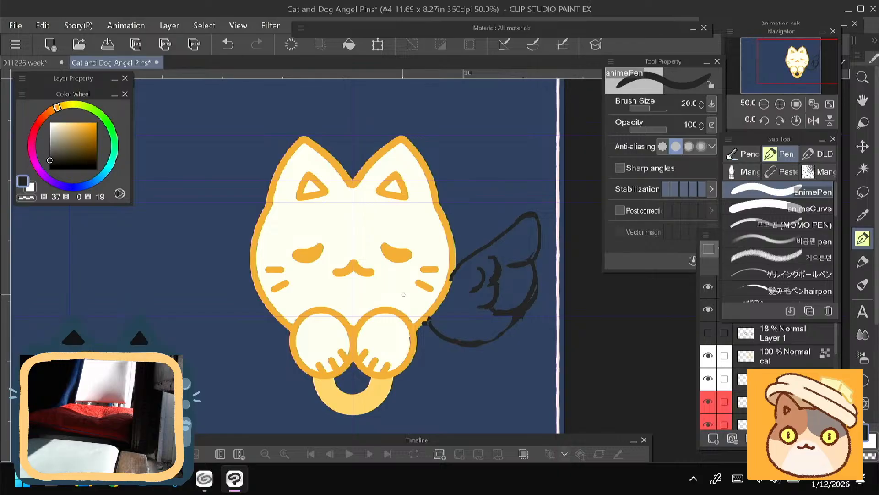
- Hide the raised wing sketch on Layer 4, show the wing sketch on Layer 1, and add a new layer above Layer 4
{"action": "left_click", "coordinate": [784, 333]}
{"action": "left_click", "coordinate": [708, 310]}
{"action": "left_click", "coordinate": [708, 333]}
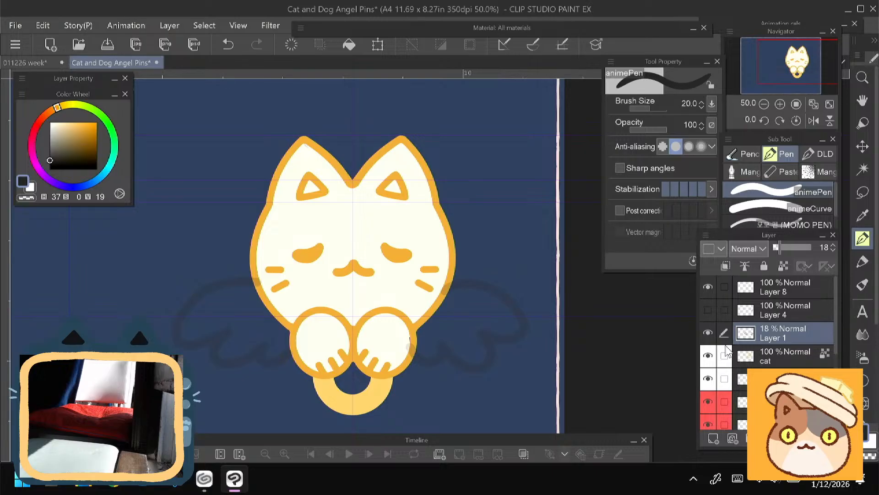
{"action": "left_click", "coordinate": [728, 439]}
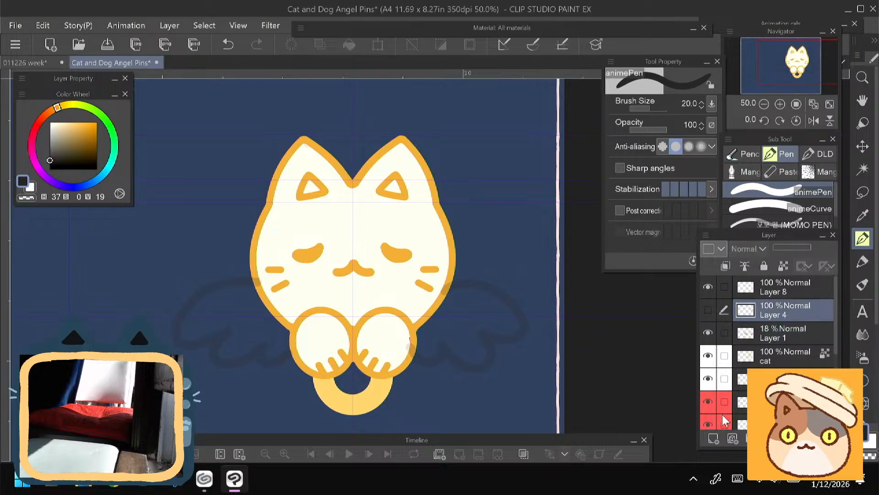
- Set the animePen to size 40 and choose a light orange (H 37, S 64, V 91), trying strokes on the wing edge
{"action": "key", "text": "bracketright"}
{"action": "key", "text": "bracketright"}
{"action": "key", "text": "bracketright"}
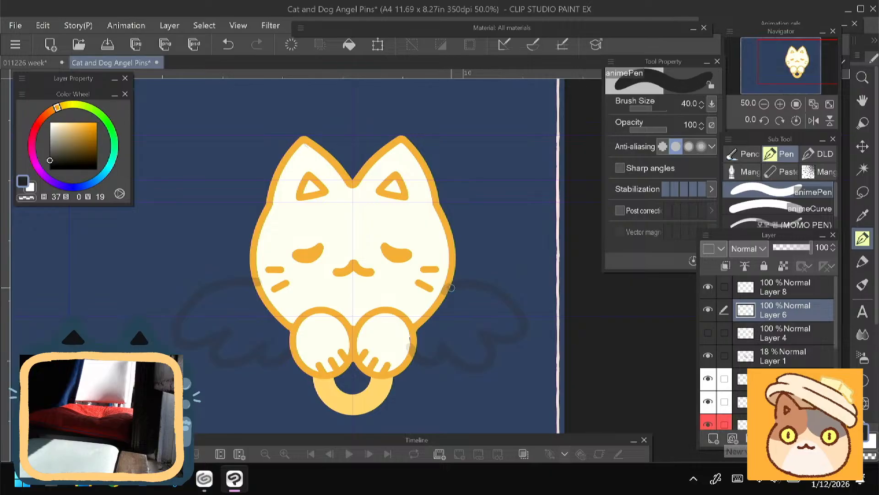
{"action": "left_click_drag", "start_coordinate": [441, 315], "coordinate": [454, 304]}
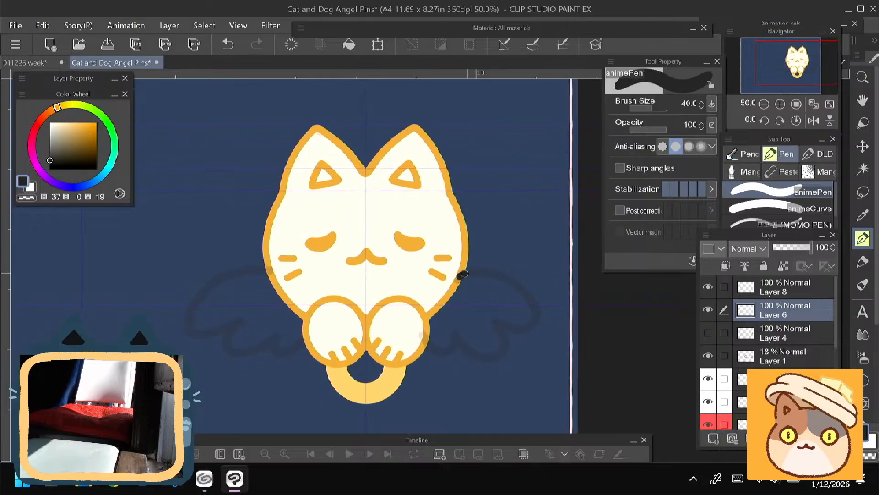
{"action": "left_click_drag", "start_coordinate": [461, 277], "coordinate": [515, 282]}
{"action": "key", "text": "ctrl+z"}
{"action": "left_click_drag", "start_coordinate": [78, 147], "coordinate": [91, 131]}
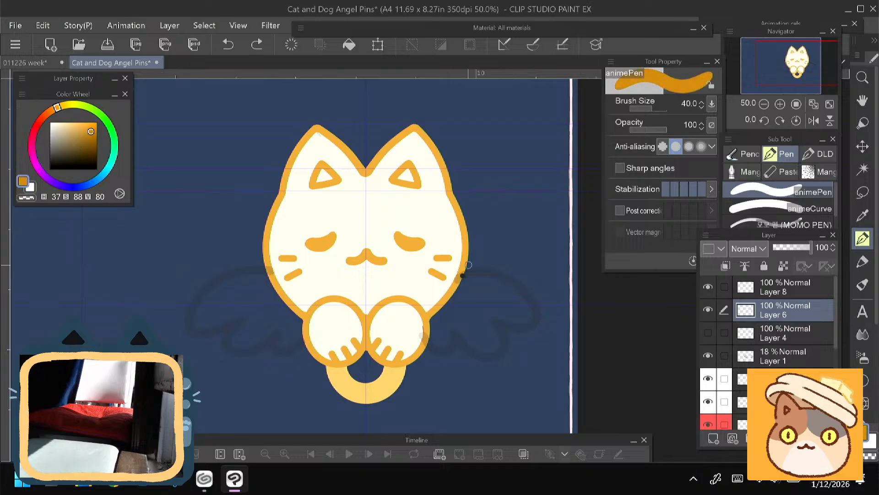
{"action": "mouse_move", "coordinate": [461, 275]}
{"action": "left_mouse_down"}
{"action": "mouse_move", "coordinate": [514, 284]}
{"action": "mouse_move", "coordinate": [538, 302]}
{"action": "left_mouse_up"}
{"action": "key", "text": "ctrl+z"}
{"action": "left_click_drag", "start_coordinate": [84, 129], "coordinate": [79, 126]}
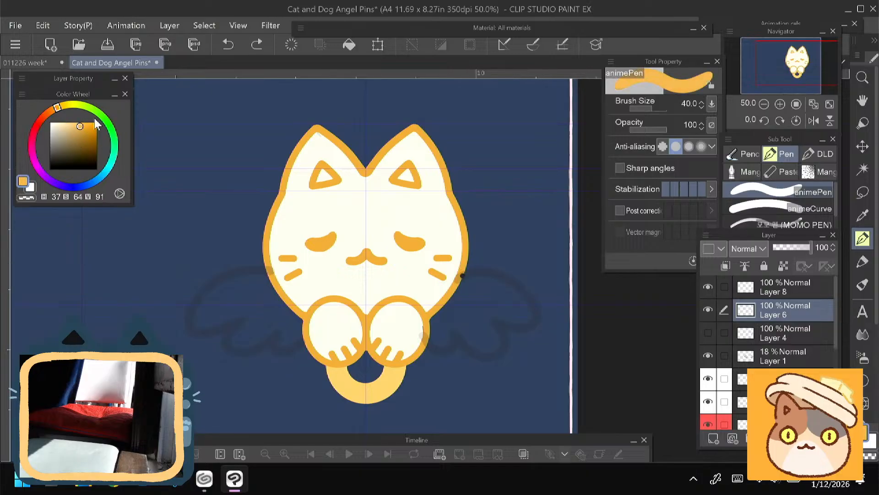
- Draw the right wing's outline in light orange over the faint sketch, from the cheek around three feather lobes to the paw
{"action": "mouse_move", "coordinate": [462, 277]}
{"action": "left_mouse_down"}
{"action": "mouse_move", "coordinate": [491, 273]}
{"action": "mouse_move", "coordinate": [531, 296]}
{"action": "mouse_move", "coordinate": [499, 323]}
{"action": "left_mouse_up"}
{"action": "left_click", "coordinate": [296, 49]}
{"action": "key", "text": "ctrl+z"}
{"action": "mouse_move", "coordinate": [460, 275]}
{"action": "left_mouse_down"}
{"action": "mouse_move", "coordinate": [512, 281]}
{"action": "mouse_move", "coordinate": [537, 303]}
{"action": "mouse_move", "coordinate": [531, 317]}
{"action": "mouse_move", "coordinate": [500, 320]}
{"action": "mouse_move", "coordinate": [505, 338]}
{"action": "mouse_move", "coordinate": [474, 331]}
{"action": "left_mouse_up"}
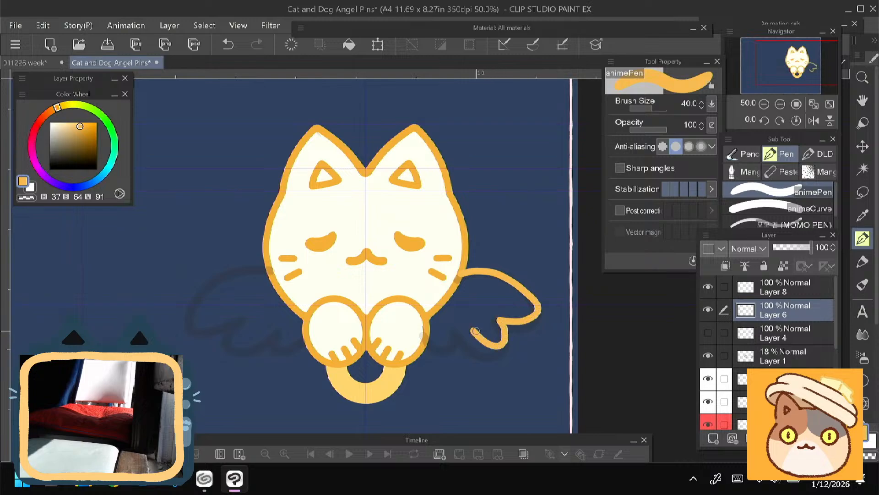
{"action": "key", "text": "ctrl+z"}
{"action": "mouse_move", "coordinate": [460, 275]}
{"action": "left_mouse_down"}
{"action": "mouse_move", "coordinate": [521, 279]}
{"action": "mouse_move", "coordinate": [541, 305]}
{"action": "mouse_move", "coordinate": [500, 319]}
{"action": "mouse_move", "coordinate": [510, 340]}
{"action": "mouse_move", "coordinate": [482, 341]}
{"action": "mouse_move", "coordinate": [467, 326]}
{"action": "mouse_move", "coordinate": [448, 352]}
{"action": "mouse_move", "coordinate": [424, 326]}
{"action": "left_mouse_up"}
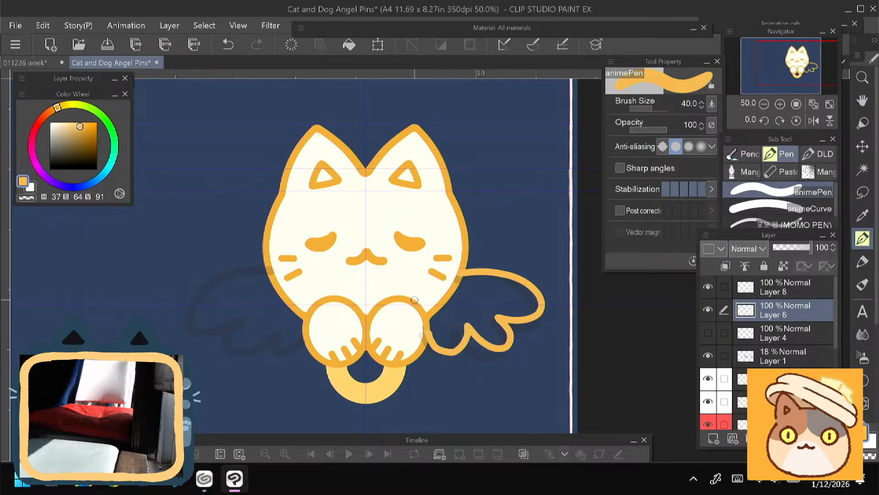
- Fill the outlined right wing with solid light orange, using the animePen at size 50
{"action": "left_click_drag", "start_coordinate": [161, 366], "coordinate": [163, 370]}
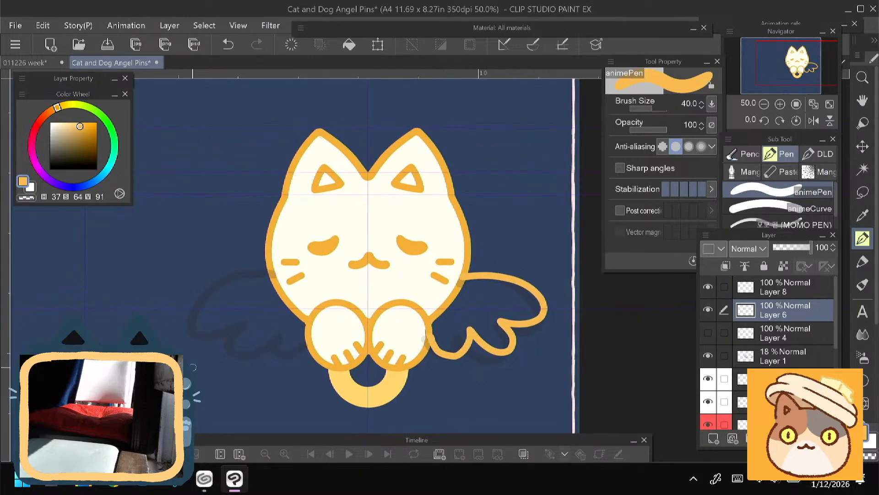
{"action": "key", "text": "bracketright"}
{"action": "mouse_move", "coordinate": [447, 320]}
{"action": "left_mouse_down"}
{"action": "mouse_move", "coordinate": [446, 347]}
{"action": "mouse_move", "coordinate": [435, 326]}
{"action": "mouse_move", "coordinate": [468, 326]}
{"action": "mouse_move", "coordinate": [494, 342]}
{"action": "mouse_move", "coordinate": [479, 304]}
{"action": "mouse_move", "coordinate": [491, 335]}
{"action": "mouse_move", "coordinate": [471, 312]}
{"action": "mouse_move", "coordinate": [453, 309]}
{"action": "mouse_move", "coordinate": [467, 286]}
{"action": "mouse_move", "coordinate": [477, 288]}
{"action": "mouse_move", "coordinate": [466, 306]}
{"action": "mouse_move", "coordinate": [448, 309]}
{"action": "mouse_move", "coordinate": [467, 286]}
{"action": "mouse_move", "coordinate": [473, 294]}
{"action": "mouse_move", "coordinate": [475, 280]}
{"action": "mouse_move", "coordinate": [536, 299]}
{"action": "mouse_move", "coordinate": [519, 295]}
{"action": "mouse_move", "coordinate": [499, 307]}
{"action": "mouse_move", "coordinate": [500, 317]}
{"action": "mouse_move", "coordinate": [521, 319]}
{"action": "mouse_move", "coordinate": [533, 299]}
{"action": "mouse_move", "coordinate": [524, 297]}
{"action": "mouse_move", "coordinate": [525, 313]}
{"action": "mouse_move", "coordinate": [500, 312]}
{"action": "mouse_move", "coordinate": [535, 312]}
{"action": "mouse_move", "coordinate": [494, 328]}
{"action": "mouse_move", "coordinate": [492, 345]}
{"action": "mouse_move", "coordinate": [466, 307]}
{"action": "left_mouse_up"}
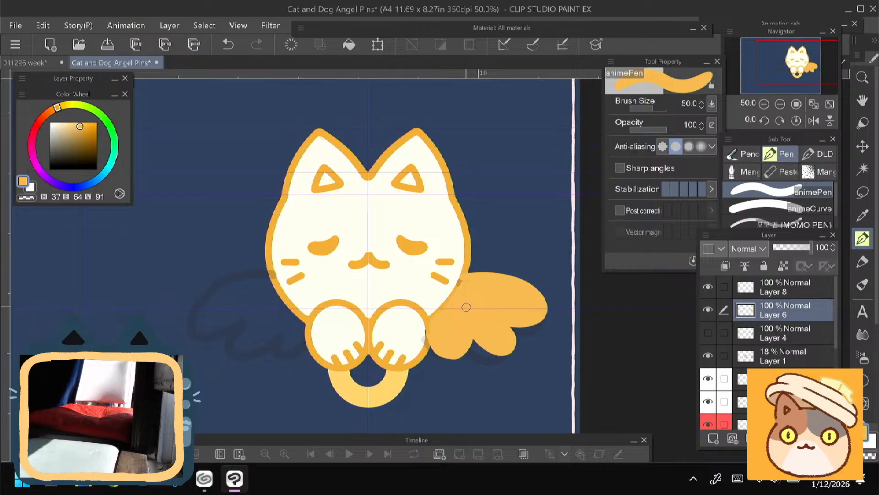
{"action": "left_click_drag", "start_coordinate": [462, 280], "coordinate": [432, 327]}
- Hide the filled wing on Layer 6, show the raised wing sketch on Layer 4, and make Layer 4 active
{"action": "left_click", "coordinate": [708, 310]}
{"action": "left_click", "coordinate": [710, 331]}
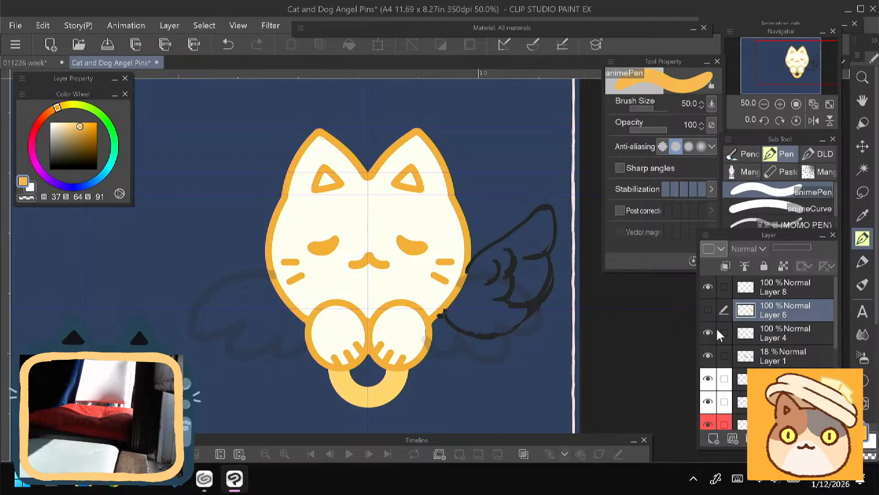
{"action": "left_click", "coordinate": [776, 337]}
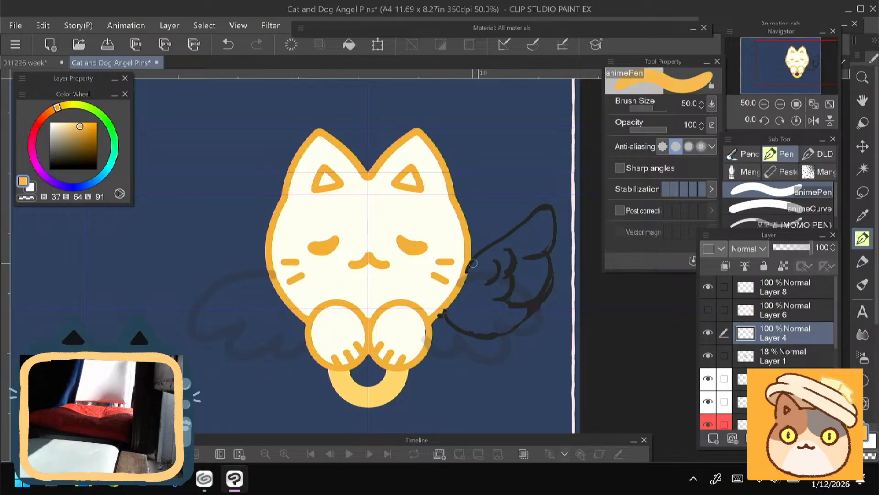
- Paint the raised right wing solid light orange on Layer 4 with scalloped feather lobes along its outer edge, and save the document
{"action": "mouse_move", "coordinate": [472, 262]}
{"action": "left_mouse_down"}
{"action": "mouse_move", "coordinate": [447, 313]}
{"action": "mouse_move", "coordinate": [485, 330]}
{"action": "mouse_move", "coordinate": [511, 319]}
{"action": "mouse_move", "coordinate": [513, 308]}
{"action": "mouse_move", "coordinate": [471, 302]}
{"action": "mouse_move", "coordinate": [475, 320]}
{"action": "mouse_move", "coordinate": [460, 310]}
{"action": "mouse_move", "coordinate": [451, 330]}
{"action": "mouse_move", "coordinate": [463, 317]}
{"action": "mouse_move", "coordinate": [448, 292]}
{"action": "mouse_move", "coordinate": [471, 324]}
{"action": "mouse_move", "coordinate": [523, 316]}
{"action": "left_mouse_up"}
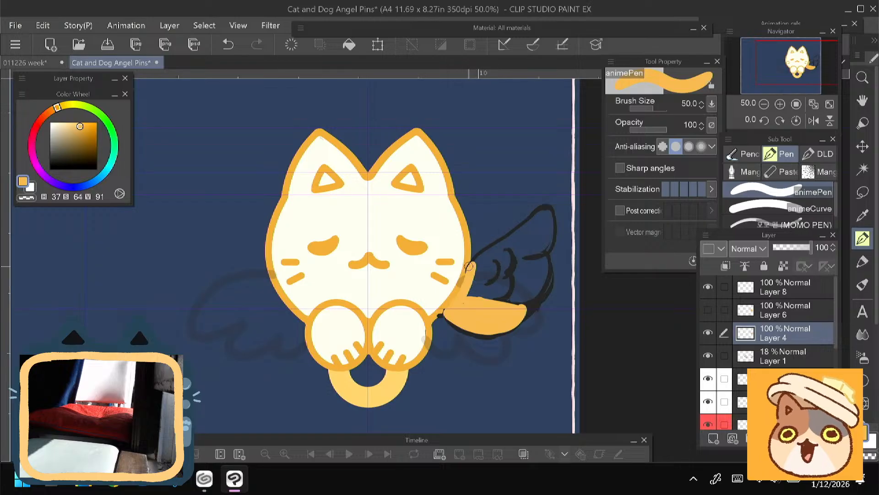
{"action": "mouse_move", "coordinate": [467, 275]}
{"action": "left_mouse_down"}
{"action": "mouse_move", "coordinate": [497, 244]}
{"action": "mouse_move", "coordinate": [506, 273]}
{"action": "mouse_move", "coordinate": [486, 293]}
{"action": "mouse_move", "coordinate": [481, 266]}
{"action": "mouse_move", "coordinate": [465, 294]}
{"action": "mouse_move", "coordinate": [503, 296]}
{"action": "mouse_move", "coordinate": [519, 272]}
{"action": "mouse_move", "coordinate": [513, 295]}
{"action": "mouse_move", "coordinate": [540, 261]}
{"action": "mouse_move", "coordinate": [531, 299]}
{"action": "mouse_move", "coordinate": [529, 221]}
{"action": "mouse_move", "coordinate": [551, 239]}
{"action": "mouse_move", "coordinate": [546, 229]}
{"action": "mouse_move", "coordinate": [533, 251]}
{"action": "mouse_move", "coordinate": [511, 263]}
{"action": "mouse_move", "coordinate": [525, 233]}
{"action": "mouse_move", "coordinate": [476, 269]}
{"action": "mouse_move", "coordinate": [491, 285]}
{"action": "mouse_move", "coordinate": [512, 284]}
{"action": "mouse_move", "coordinate": [509, 312]}
{"action": "mouse_move", "coordinate": [535, 263]}
{"action": "mouse_move", "coordinate": [536, 288]}
{"action": "mouse_move", "coordinate": [544, 276]}
{"action": "mouse_move", "coordinate": [470, 328]}
{"action": "left_mouse_up"}
{"action": "left_click", "coordinate": [544, 216]}
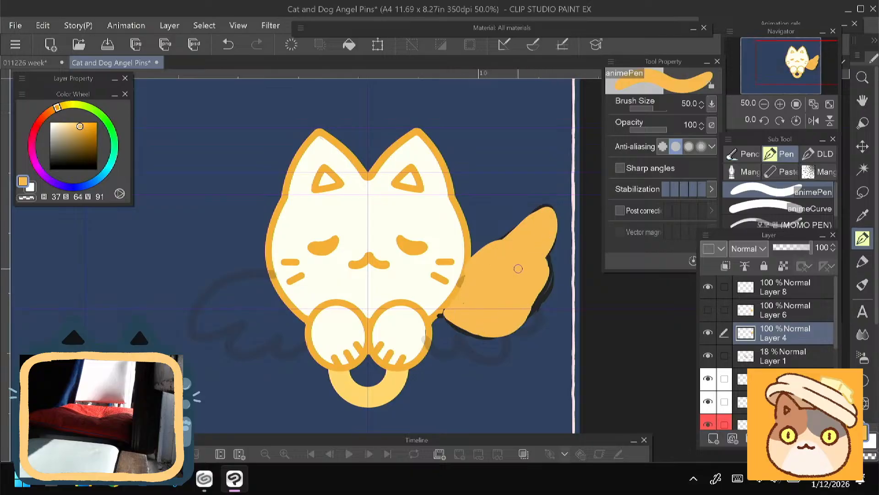
{"action": "mouse_move", "coordinate": [520, 267]}
{"action": "left_mouse_down"}
{"action": "mouse_move", "coordinate": [543, 282]}
{"action": "mouse_move", "coordinate": [536, 262]}
{"action": "mouse_move", "coordinate": [530, 291]}
{"action": "mouse_move", "coordinate": [542, 259]}
{"action": "mouse_move", "coordinate": [512, 286]}
{"action": "mouse_move", "coordinate": [551, 276]}
{"action": "mouse_move", "coordinate": [526, 276]}
{"action": "mouse_move", "coordinate": [509, 303]}
{"action": "mouse_move", "coordinate": [516, 310]}
{"action": "mouse_move", "coordinate": [490, 324]}
{"action": "mouse_move", "coordinate": [529, 298]}
{"action": "mouse_move", "coordinate": [487, 325]}
{"action": "mouse_move", "coordinate": [516, 325]}
{"action": "mouse_move", "coordinate": [482, 331]}
{"action": "mouse_move", "coordinate": [497, 337]}
{"action": "mouse_move", "coordinate": [461, 317]}
{"action": "mouse_move", "coordinate": [485, 332]}
{"action": "mouse_move", "coordinate": [454, 339]}
{"action": "mouse_move", "coordinate": [467, 340]}
{"action": "mouse_move", "coordinate": [460, 327]}
{"action": "mouse_move", "coordinate": [471, 329]}
{"action": "mouse_move", "coordinate": [447, 333]}
{"action": "mouse_move", "coordinate": [450, 345]}
{"action": "mouse_move", "coordinate": [452, 324]}
{"action": "mouse_move", "coordinate": [444, 331]}
{"action": "mouse_move", "coordinate": [442, 319]}
{"action": "mouse_move", "coordinate": [436, 323]}
{"action": "mouse_move", "coordinate": [448, 325]}
{"action": "mouse_move", "coordinate": [450, 311]}
{"action": "mouse_move", "coordinate": [431, 323]}
{"action": "mouse_move", "coordinate": [445, 312]}
{"action": "mouse_move", "coordinate": [426, 314]}
{"action": "left_mouse_up"}
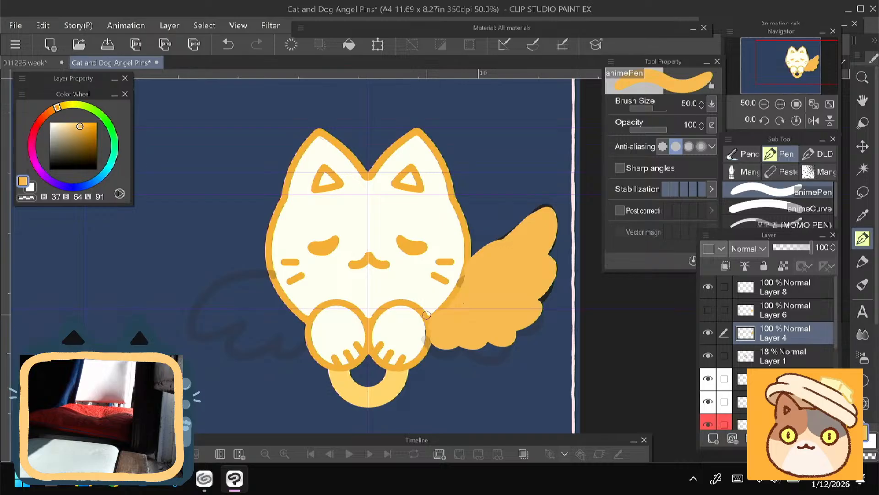
{"action": "left_click", "coordinate": [106, 41]}
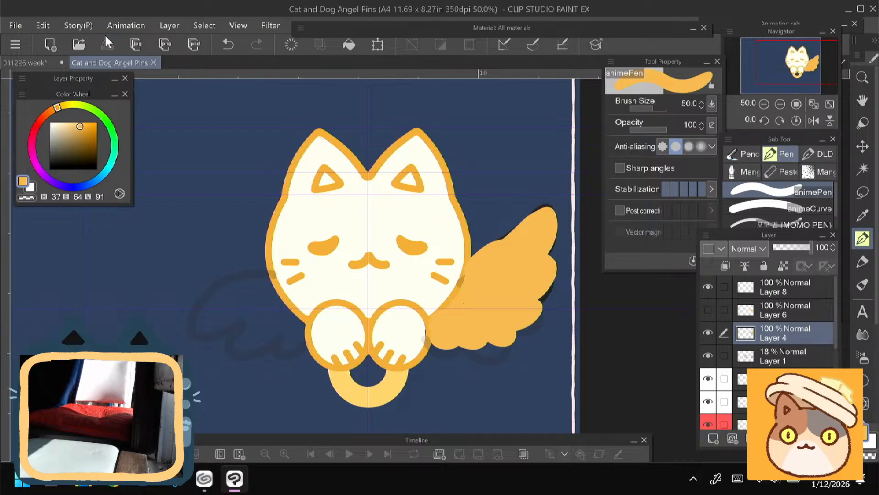
- Compare the wing versions on Layers 4 and 6, then hide Layer 4, show Layer 6 and make it active
{"action": "left_click", "coordinate": [708, 331]}
{"action": "left_click", "coordinate": [708, 310]}
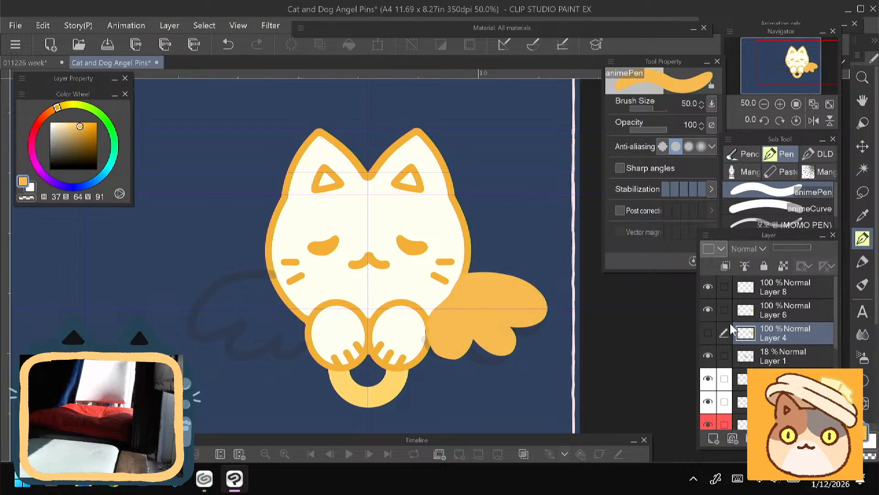
{"action": "left_click", "coordinate": [708, 309]}
{"action": "left_click", "coordinate": [708, 333]}
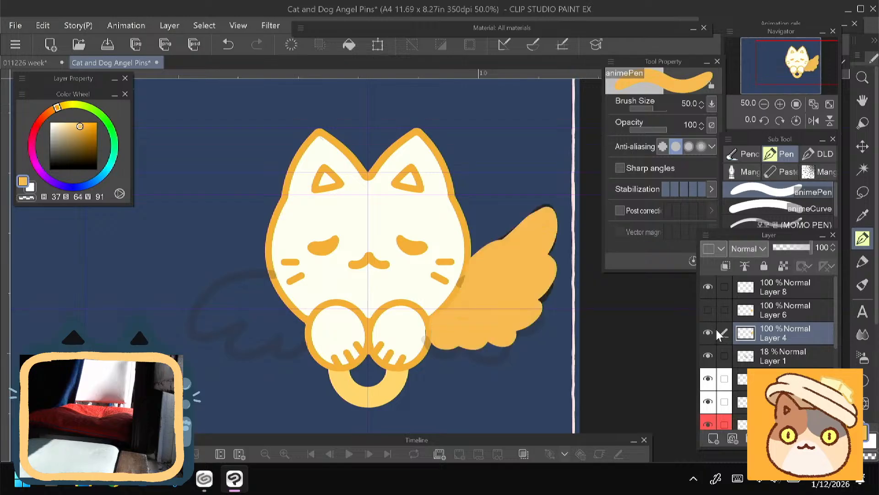
{"action": "left_click", "coordinate": [709, 333]}
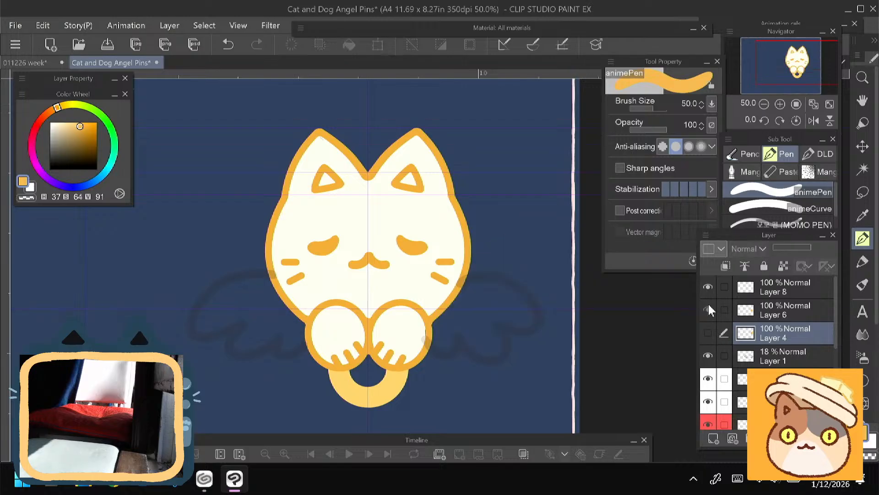
{"action": "left_click", "coordinate": [708, 306]}
{"action": "left_click", "coordinate": [759, 302]}
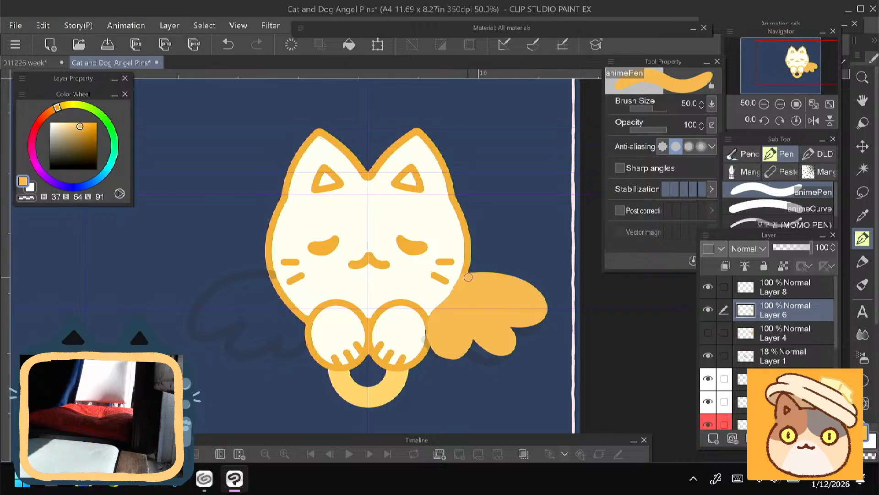
- Try to reshape the filled right wing on Layer 6 with a raised upper feather
{"action": "mouse_move", "coordinate": [469, 273]}
{"action": "left_mouse_down"}
{"action": "mouse_move", "coordinate": [510, 267]}
{"action": "mouse_move", "coordinate": [531, 280]}
{"action": "left_mouse_up"}
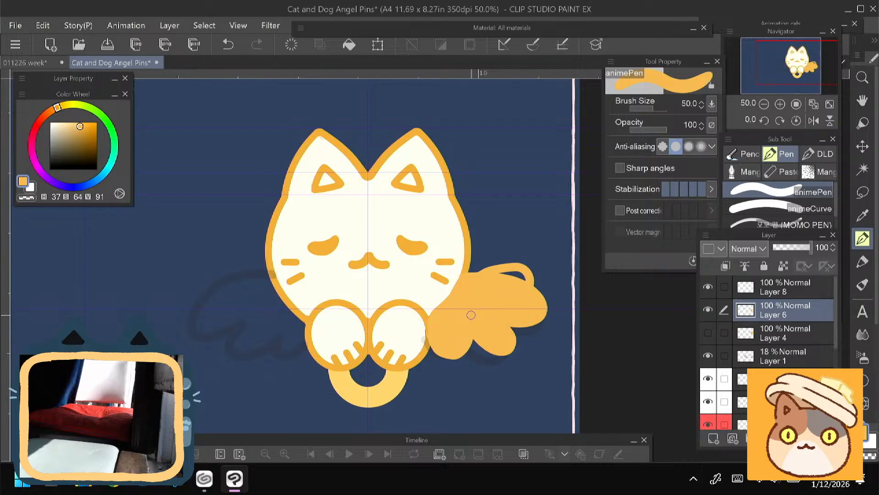
{"action": "key", "text": "ctrl+z"}
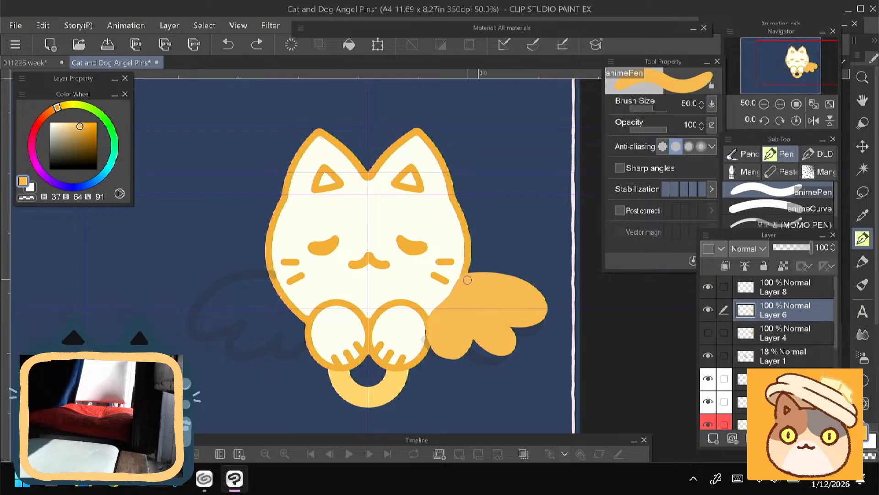
{"action": "mouse_move", "coordinate": [467, 280]}
{"action": "left_mouse_down"}
{"action": "mouse_move", "coordinate": [515, 268]}
{"action": "mouse_move", "coordinate": [533, 283]}
{"action": "mouse_move", "coordinate": [517, 303]}
{"action": "mouse_move", "coordinate": [535, 309]}
{"action": "mouse_move", "coordinate": [521, 331]}
{"action": "mouse_move", "coordinate": [548, 302]}
{"action": "mouse_move", "coordinate": [519, 320]}
{"action": "left_mouse_up"}
{"action": "key", "text": "e"}
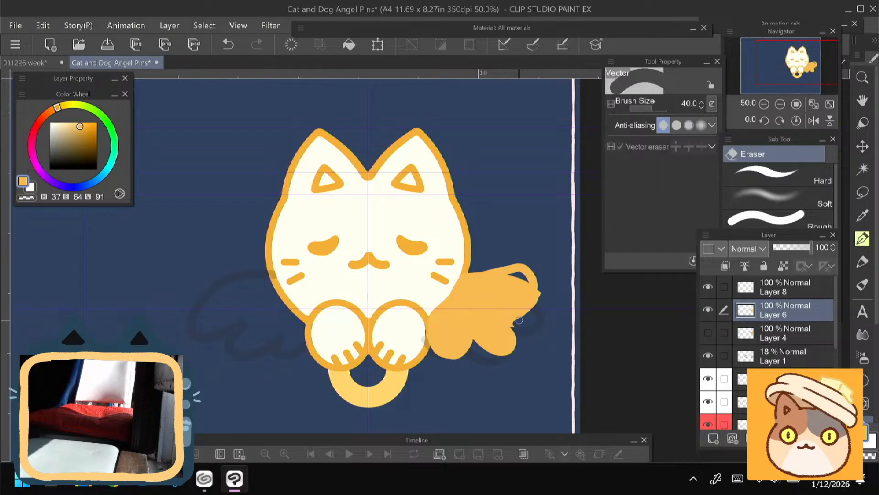
{"action": "key", "text": "p"}
{"action": "mouse_move", "coordinate": [480, 282]}
{"action": "left_mouse_down"}
{"action": "mouse_move", "coordinate": [535, 274]}
{"action": "mouse_move", "coordinate": [516, 304]}
{"action": "mouse_move", "coordinate": [507, 284]}
{"action": "mouse_move", "coordinate": [518, 279]}
{"action": "mouse_move", "coordinate": [493, 314]}
{"action": "mouse_move", "coordinate": [527, 307]}
{"action": "mouse_move", "coordinate": [515, 326]}
{"action": "left_mouse_up"}
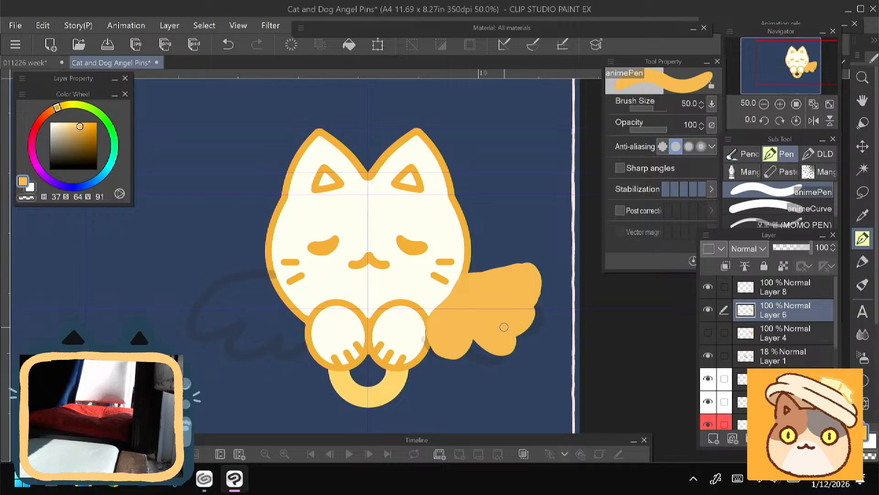
{"action": "left_click_drag", "start_coordinate": [492, 277], "coordinate": [530, 269]}
- Clear Layer 6 and draw a new raised right wing outline in light orange, from the cheek around the feather lobes to the paw
{"action": "key", "text": "Delete"}
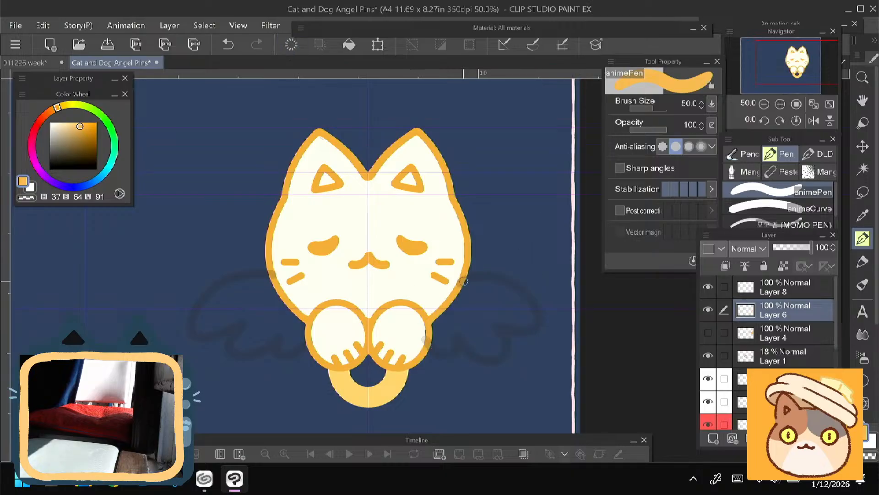
{"action": "mouse_move", "coordinate": [463, 282]}
{"action": "left_mouse_down"}
{"action": "mouse_move", "coordinate": [509, 274]}
{"action": "mouse_move", "coordinate": [460, 282]}
{"action": "mouse_move", "coordinate": [534, 255]}
{"action": "mouse_move", "coordinate": [540, 272]}
{"action": "mouse_move", "coordinate": [512, 298]}
{"action": "left_mouse_up"}
{"action": "key", "text": "ctrl+z"}
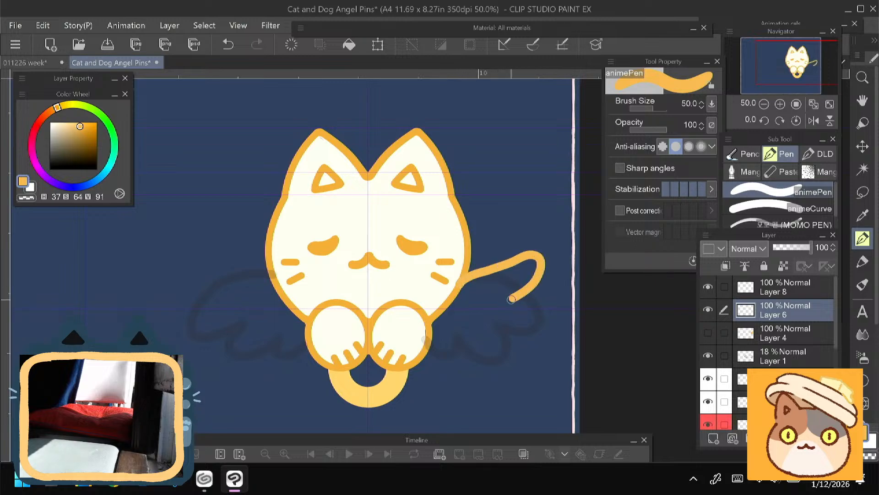
{"action": "left_click_drag", "start_coordinate": [531, 258], "coordinate": [512, 292]}
{"action": "mouse_move", "coordinate": [508, 295]}
{"action": "left_mouse_down"}
{"action": "mouse_move", "coordinate": [534, 313]}
{"action": "mouse_move", "coordinate": [488, 327]}
{"action": "mouse_move", "coordinate": [516, 322]}
{"action": "mouse_move", "coordinate": [493, 331]}
{"action": "mouse_move", "coordinate": [507, 332]}
{"action": "mouse_move", "coordinate": [499, 351]}
{"action": "mouse_move", "coordinate": [432, 328]}
{"action": "left_mouse_up"}
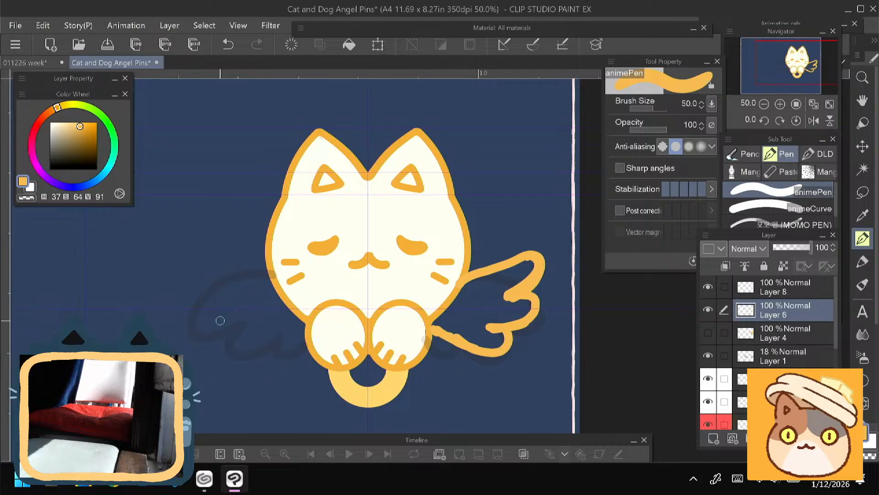
- Fill the new wing outline on Layer 6 with solid light orange using the animePen
{"action": "left_click_drag", "start_coordinate": [244, 302], "coordinate": [246, 293]}
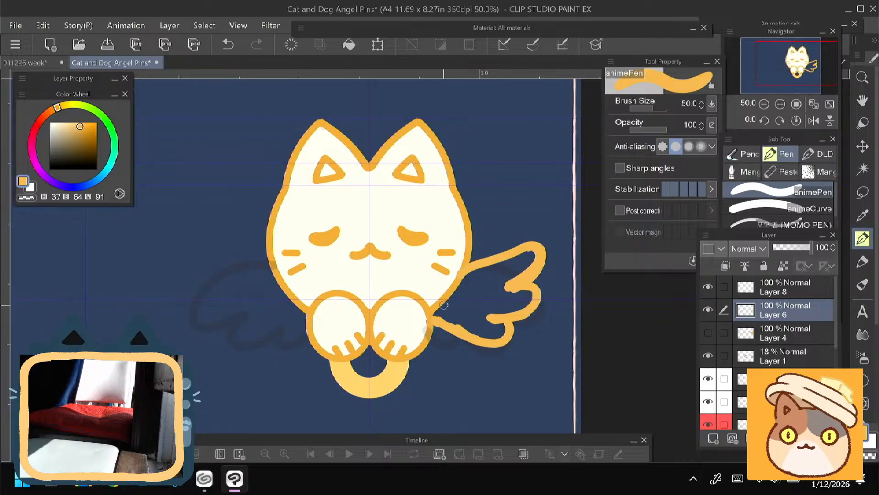
{"action": "mouse_move", "coordinate": [460, 334]}
{"action": "left_mouse_down"}
{"action": "mouse_move", "coordinate": [446, 346]}
{"action": "mouse_move", "coordinate": [436, 332]}
{"action": "mouse_move", "coordinate": [453, 336]}
{"action": "left_mouse_up"}
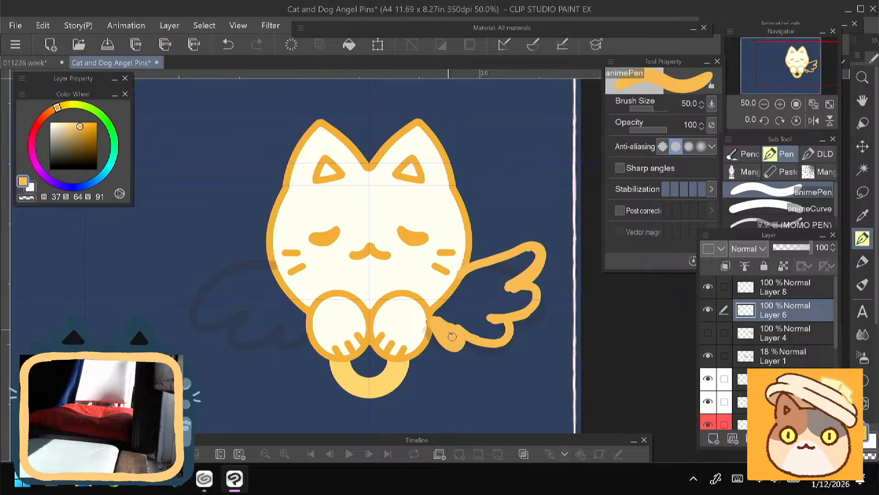
{"action": "mouse_move", "coordinate": [496, 268]}
{"action": "left_mouse_down"}
{"action": "mouse_move", "coordinate": [527, 261]}
{"action": "mouse_move", "coordinate": [495, 284]}
{"action": "mouse_move", "coordinate": [503, 268]}
{"action": "mouse_move", "coordinate": [475, 277]}
{"action": "mouse_move", "coordinate": [496, 260]}
{"action": "mouse_move", "coordinate": [447, 306]}
{"action": "mouse_move", "coordinate": [443, 323]}
{"action": "mouse_move", "coordinate": [530, 290]}
{"action": "mouse_move", "coordinate": [497, 307]}
{"action": "mouse_move", "coordinate": [477, 284]}
{"action": "mouse_move", "coordinate": [461, 295]}
{"action": "mouse_move", "coordinate": [472, 318]}
{"action": "mouse_move", "coordinate": [486, 321]}
{"action": "mouse_move", "coordinate": [482, 333]}
{"action": "mouse_move", "coordinate": [503, 326]}
{"action": "mouse_move", "coordinate": [496, 337]}
{"action": "mouse_move", "coordinate": [512, 300]}
{"action": "left_mouse_up"}
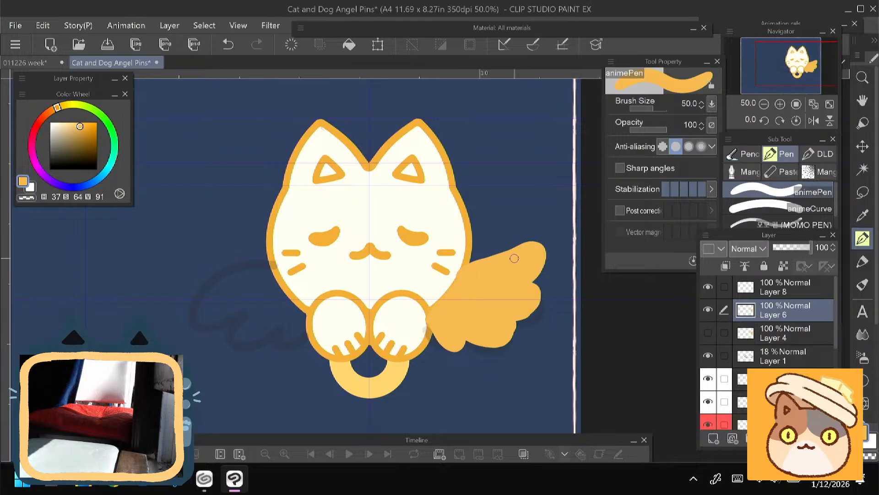
- Refine the filled wing's silhouette by building out its lower feather lobes and sharpening the upper feather tip
{"action": "mouse_move", "coordinate": [512, 257]}
{"action": "left_mouse_down"}
{"action": "mouse_move", "coordinate": [539, 295]}
{"action": "mouse_move", "coordinate": [490, 318]}
{"action": "mouse_move", "coordinate": [521, 317]}
{"action": "mouse_move", "coordinate": [500, 323]}
{"action": "mouse_move", "coordinate": [516, 328]}
{"action": "mouse_move", "coordinate": [471, 333]}
{"action": "mouse_move", "coordinate": [509, 338]}
{"action": "mouse_move", "coordinate": [508, 350]}
{"action": "mouse_move", "coordinate": [464, 342]}
{"action": "left_mouse_up"}
{"action": "key", "text": "e"}
{"action": "key", "text": "p"}
{"action": "mouse_move", "coordinate": [516, 324]}
{"action": "left_mouse_down"}
{"action": "mouse_move", "coordinate": [491, 341]}
{"action": "mouse_move", "coordinate": [481, 332]}
{"action": "mouse_move", "coordinate": [497, 339]}
{"action": "mouse_move", "coordinate": [467, 339]}
{"action": "mouse_move", "coordinate": [459, 349]}
{"action": "left_mouse_up"}
{"action": "mouse_move", "coordinate": [470, 342]}
{"action": "left_mouse_down"}
{"action": "mouse_move", "coordinate": [476, 351]}
{"action": "mouse_move", "coordinate": [454, 349]}
{"action": "mouse_move", "coordinate": [507, 344]}
{"action": "mouse_move", "coordinate": [511, 319]}
{"action": "left_mouse_up"}
{"action": "key", "text": "ctrl+z"}
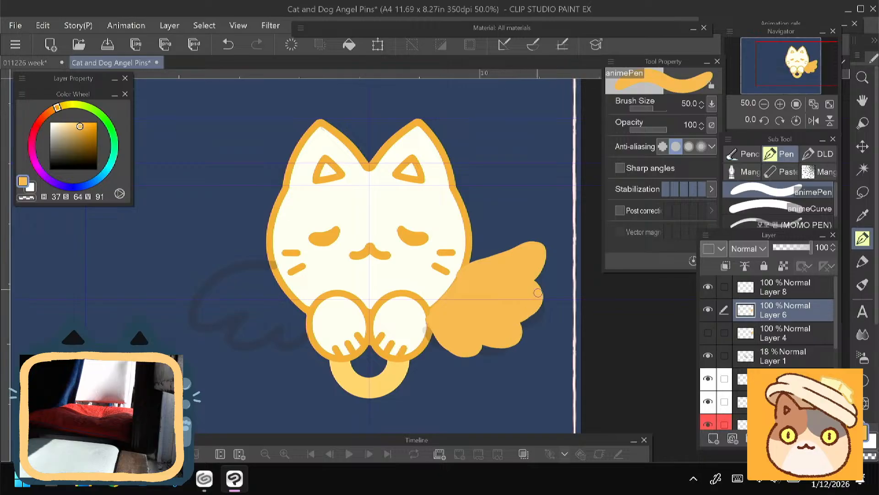
{"action": "mouse_move", "coordinate": [515, 252]}
{"action": "left_mouse_down"}
{"action": "mouse_move", "coordinate": [542, 242]}
{"action": "mouse_move", "coordinate": [520, 279]}
{"action": "mouse_move", "coordinate": [517, 253]}
{"action": "mouse_move", "coordinate": [479, 264]}
{"action": "left_mouse_up"}
- Check the Layer 6 wing against the Layer 4 version, then scale it down slightly and move it closer to the body
{"action": "left_click", "coordinate": [708, 309]}
{"action": "left_click", "coordinate": [708, 333]}
{"action": "left_click", "coordinate": [708, 333]}
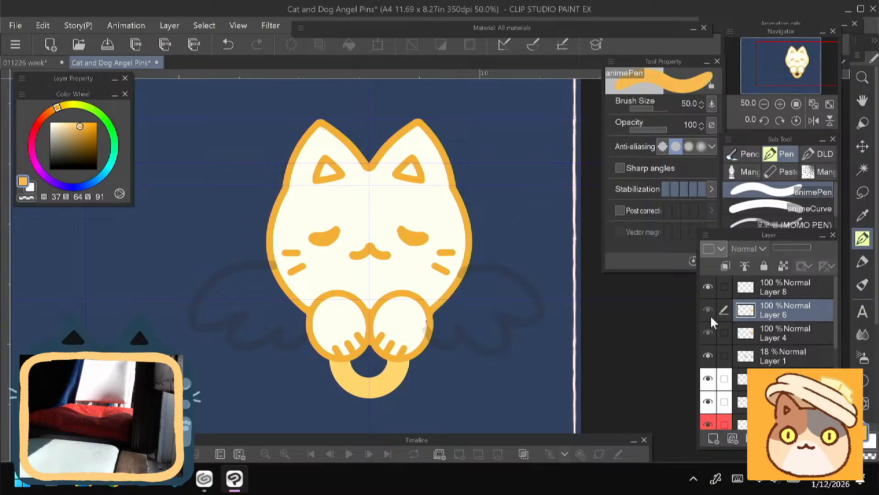
{"action": "left_click", "coordinate": [708, 310]}
{"action": "left_click", "coordinate": [708, 334]}
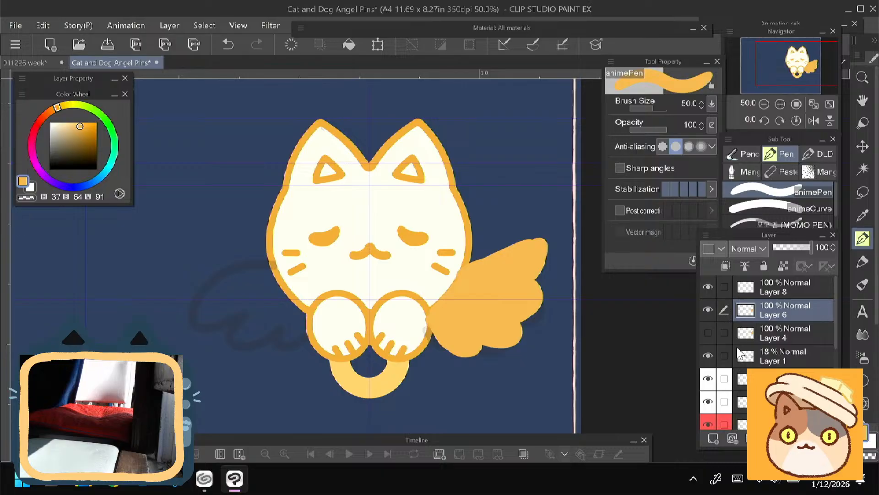
{"action": "key", "text": "ctrl+t"}
{"action": "left_click_drag", "start_coordinate": [425, 239], "coordinate": [432, 246]}
{"action": "left_click_drag", "start_coordinate": [454, 315], "coordinate": [451, 312]}
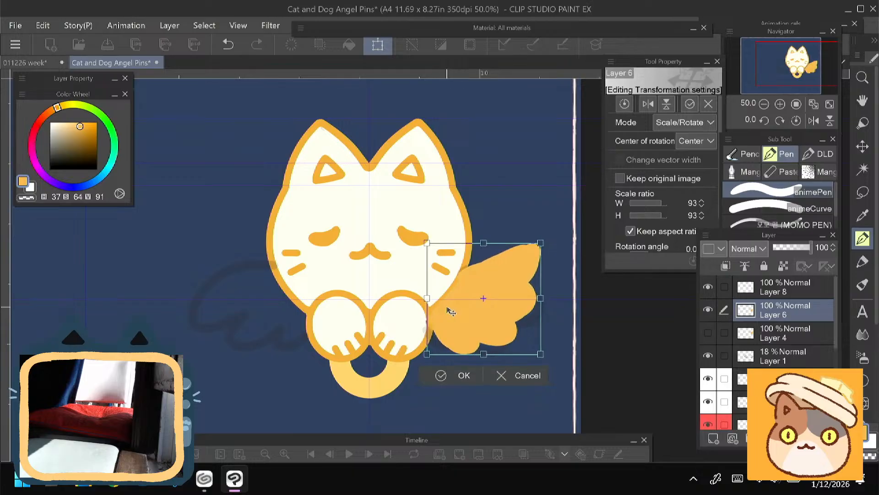
{"action": "left_click_drag", "start_coordinate": [409, 274], "coordinate": [401, 276]}
{"action": "left_click_drag", "start_coordinate": [452, 330], "coordinate": [451, 327]}
{"action": "key", "text": "Return"}
- Touch up the wing's inner edge where it meets the cheek and paw
{"action": "key", "text": "e"}
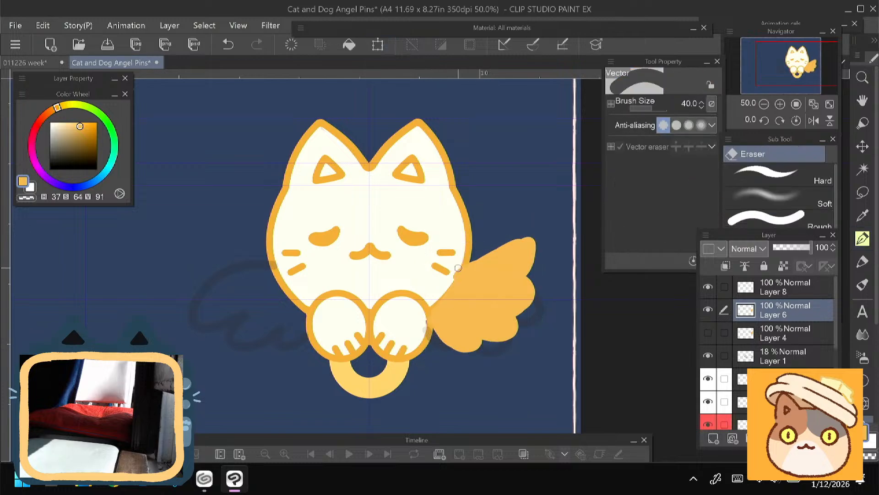
{"action": "left_click_drag", "start_coordinate": [464, 259], "coordinate": [426, 312]}
{"action": "key", "text": "p"}
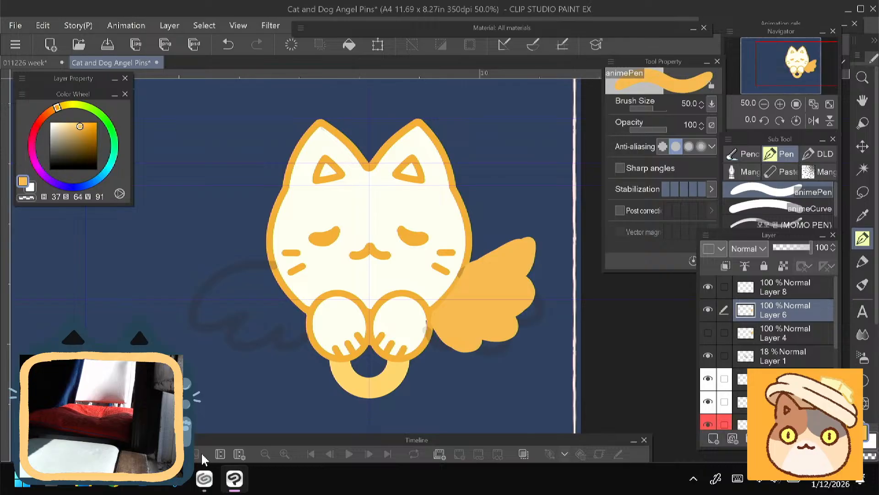
- Compare the wing shapes on Layers 6 and 4 by switching each layer's visibility off and on
{"action": "left_click", "coordinate": [710, 310]}
{"action": "left_click", "coordinate": [711, 312]}
{"action": "left_click", "coordinate": [708, 311]}
{"action": "left_click", "coordinate": [707, 309]}
{"action": "left_click", "coordinate": [708, 310]}
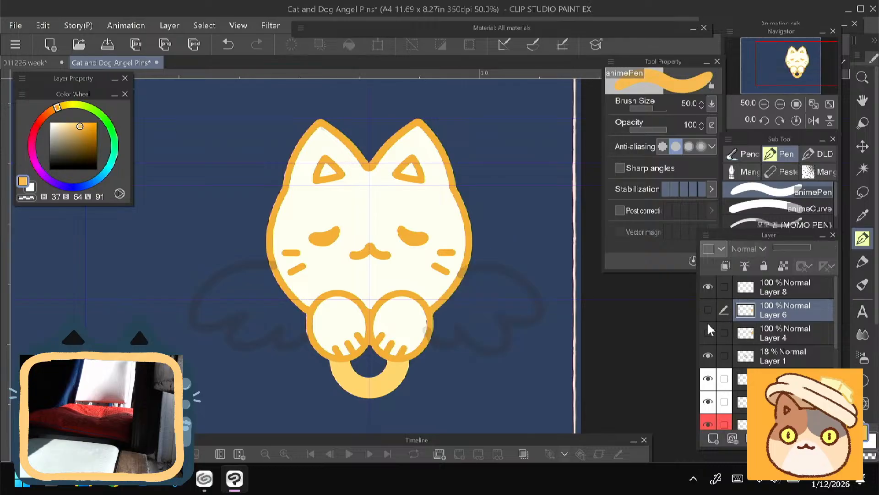
{"action": "left_click", "coordinate": [709, 330]}
{"action": "left_click", "coordinate": [708, 331]}
{"action": "left_click", "coordinate": [708, 309]}
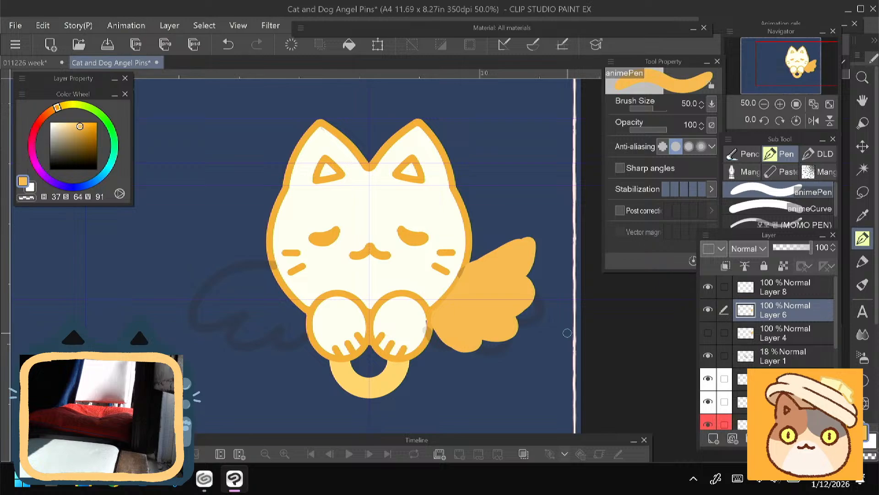
{"action": "left_click", "coordinate": [709, 311]}
{"action": "left_click", "coordinate": [710, 311]}
- Lower Layer 6's opacity to 30% and add a new layer named wing above it
{"action": "left_click_drag", "start_coordinate": [794, 247], "coordinate": [784, 248]}
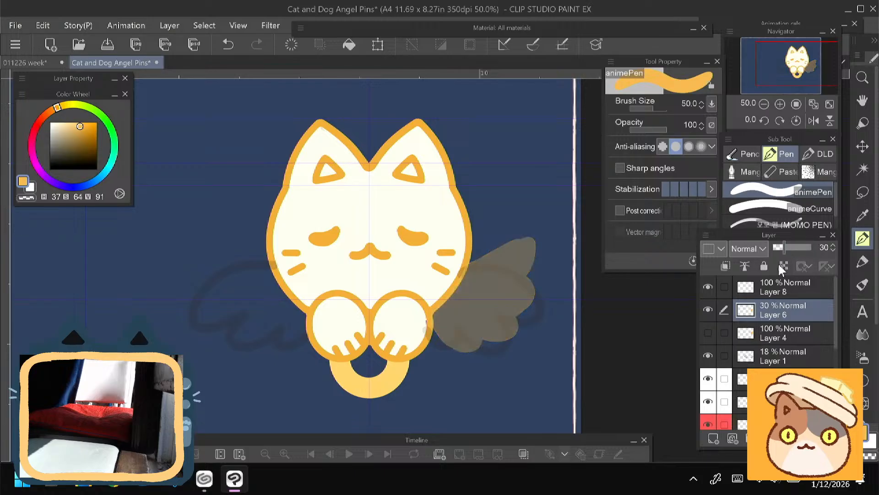
{"action": "left_click", "coordinate": [717, 440]}
{"action": "double_click", "coordinate": [773, 312]}
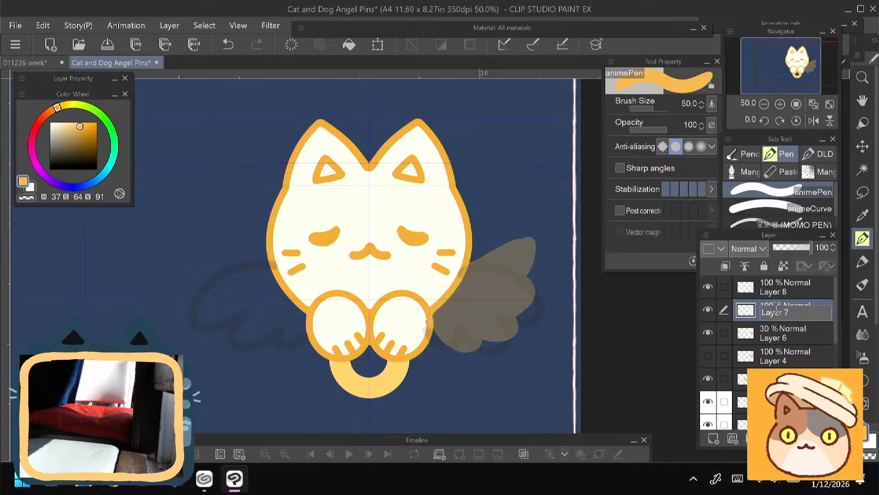
{"action": "type", "text": "wing"}
{"action": "key", "text": "Return"}
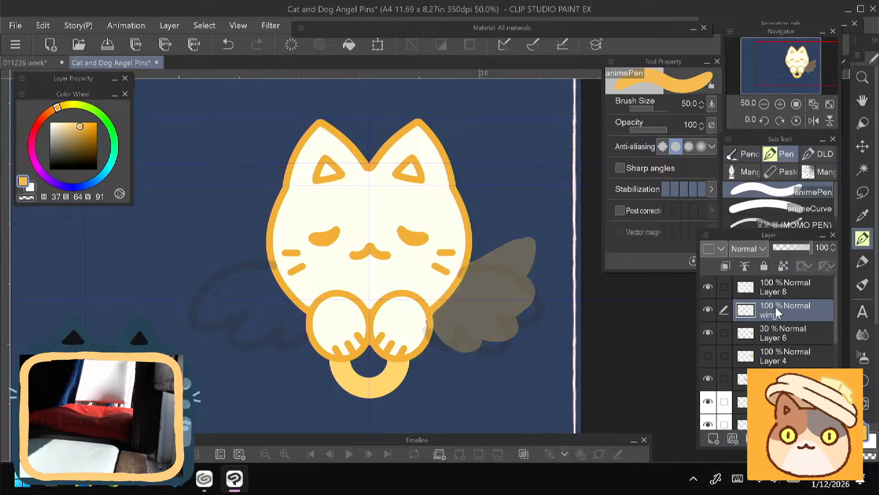
- Give the wing layer a custom light orange palette colour with hue 31
{"action": "left_click", "coordinate": [721, 249]}
{"action": "left_click", "coordinate": [724, 296]}
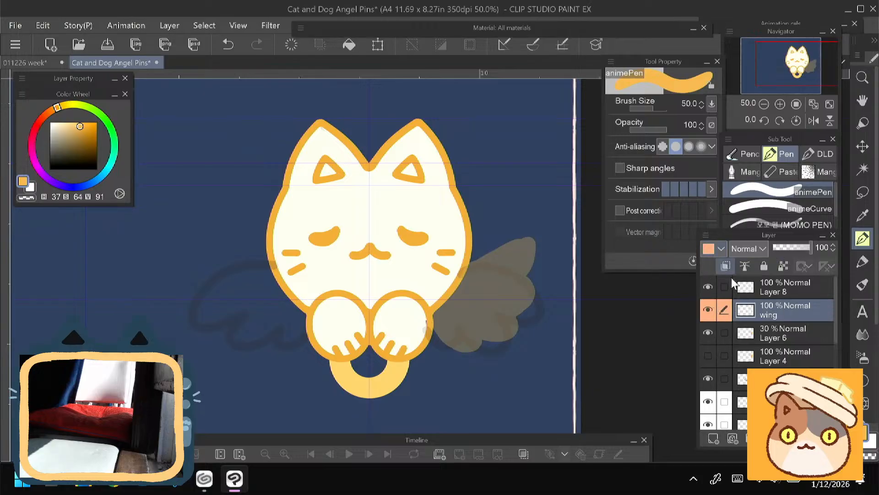
{"action": "left_click", "coordinate": [721, 249]}
{"action": "left_click", "coordinate": [726, 370]}
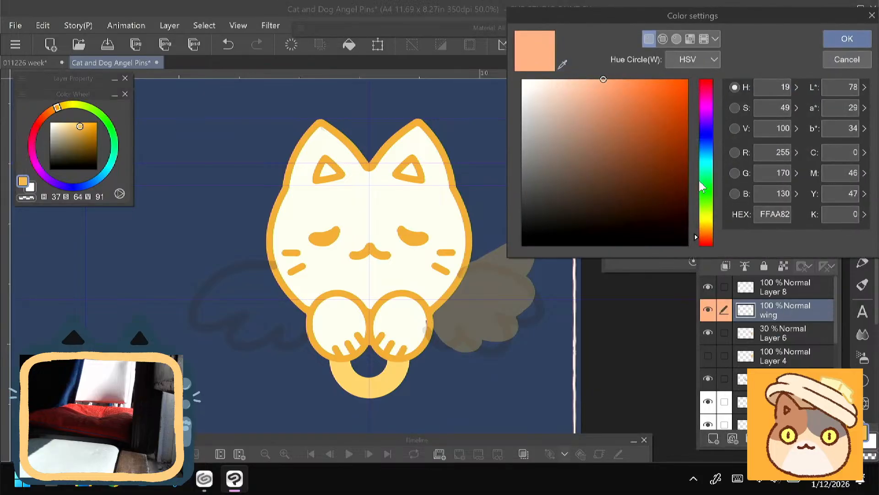
{"action": "left_click", "coordinate": [708, 232]}
{"action": "left_click", "coordinate": [607, 79]}
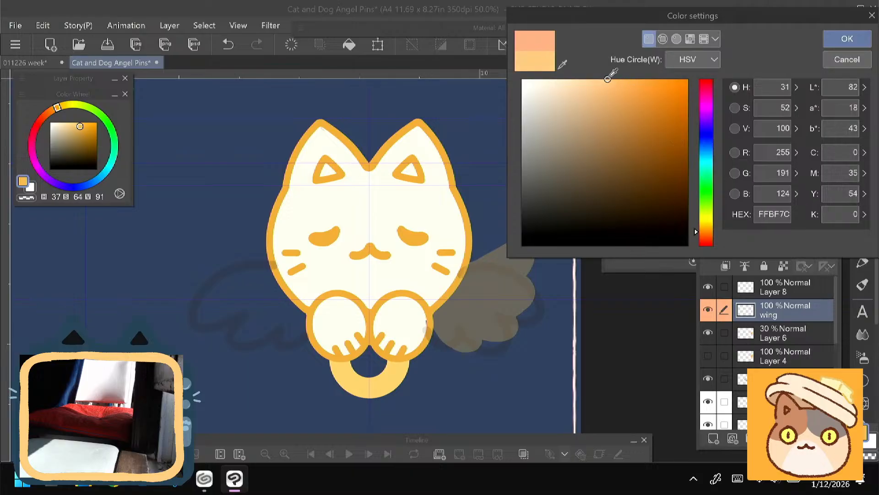
{"action": "left_click_drag", "start_coordinate": [608, 78], "coordinate": [632, 79]}
{"action": "key", "text": "Return"}
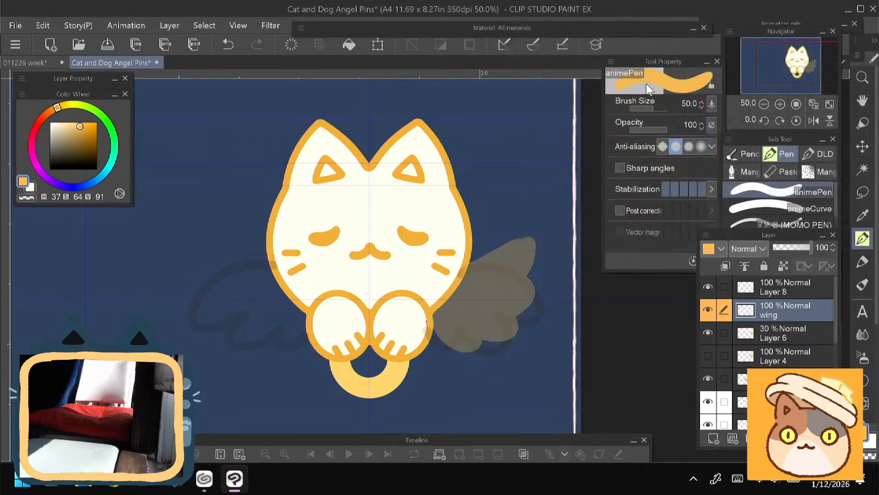
- Trace the right wing's upper edge and outermost feather on the wing layer with the animeCurve at size 40
{"action": "scroll", "coordinate": [522, 336], "scroll_direction": "up", "scroll_amount": 3}
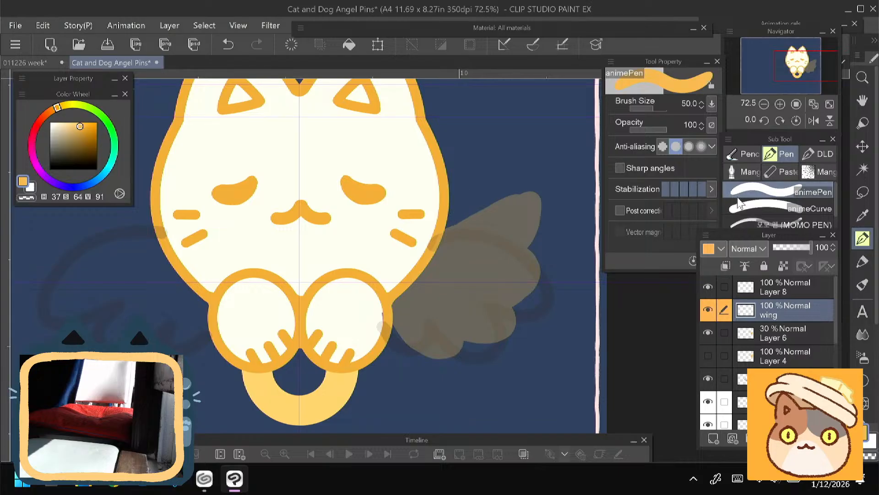
{"action": "left_click", "coordinate": [757, 207]}
{"action": "left_click_drag", "start_coordinate": [441, 230], "coordinate": [532, 185]}
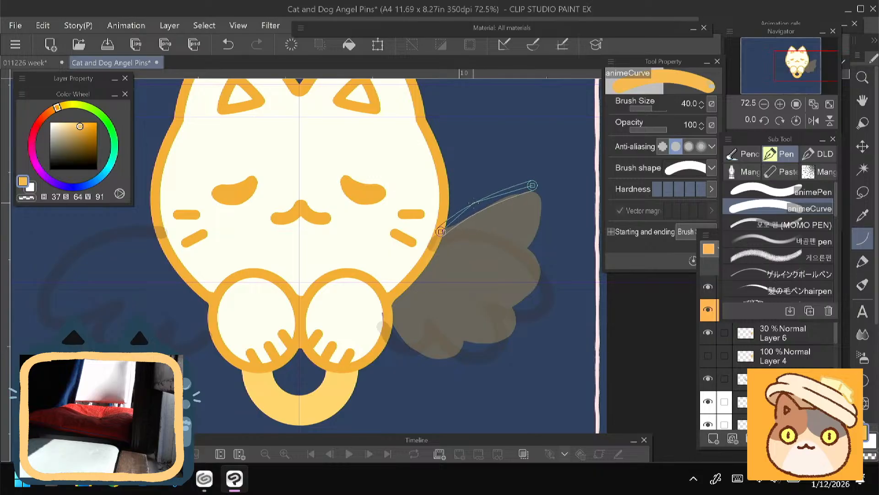
{"action": "left_click", "coordinate": [476, 201]}
{"action": "left_click_drag", "start_coordinate": [531, 186], "coordinate": [517, 248]}
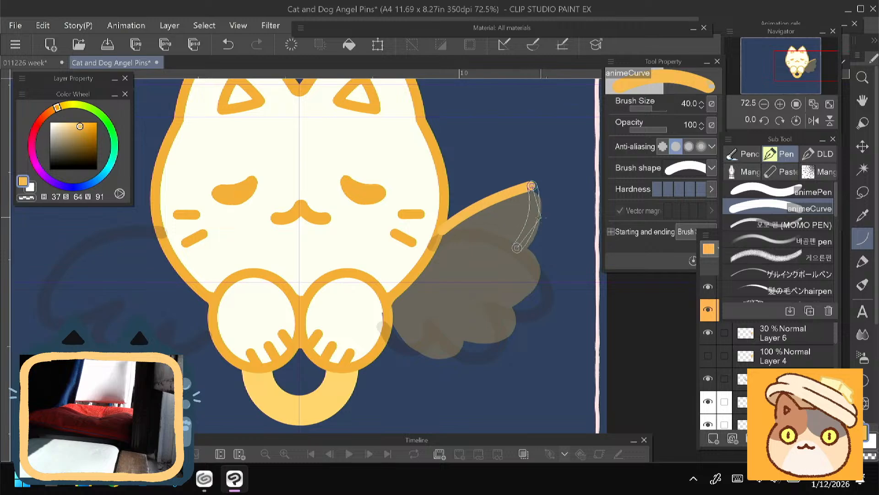
{"action": "left_click", "coordinate": [540, 221]}
- Trace the wing's middle feather lobe and the outer side of the lobe below it with curved strokes
{"action": "mouse_move", "coordinate": [518, 247]}
{"action": "left_mouse_down"}
{"action": "mouse_move", "coordinate": [537, 273]}
{"action": "mouse_move", "coordinate": [503, 299]}
{"action": "left_mouse_up"}
{"action": "left_click", "coordinate": [533, 254]}
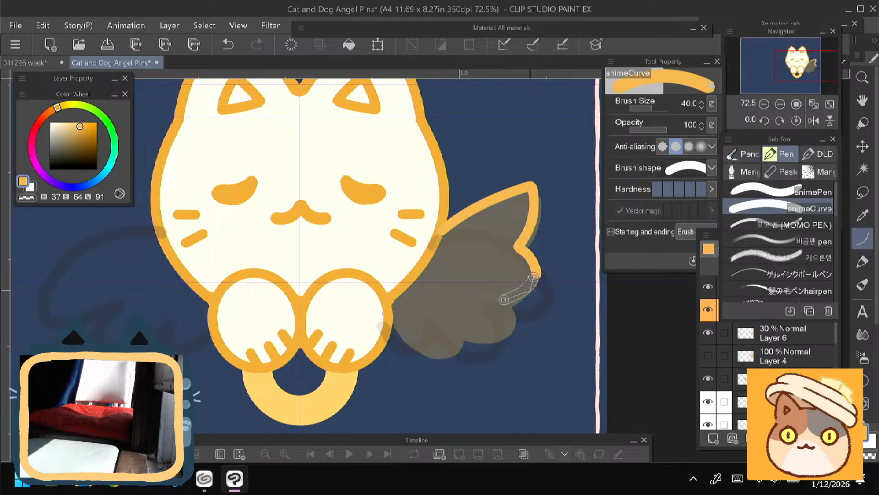
{"action": "left_click", "coordinate": [530, 295]}
{"action": "mouse_move", "coordinate": [489, 293]}
{"action": "left_mouse_down"}
{"action": "mouse_move", "coordinate": [503, 250]}
{"action": "mouse_move", "coordinate": [527, 287]}
{"action": "mouse_move", "coordinate": [506, 297]}
{"action": "mouse_move", "coordinate": [526, 293]}
{"action": "mouse_move", "coordinate": [525, 285]}
{"action": "left_mouse_up"}
{"action": "left_click", "coordinate": [536, 272]}
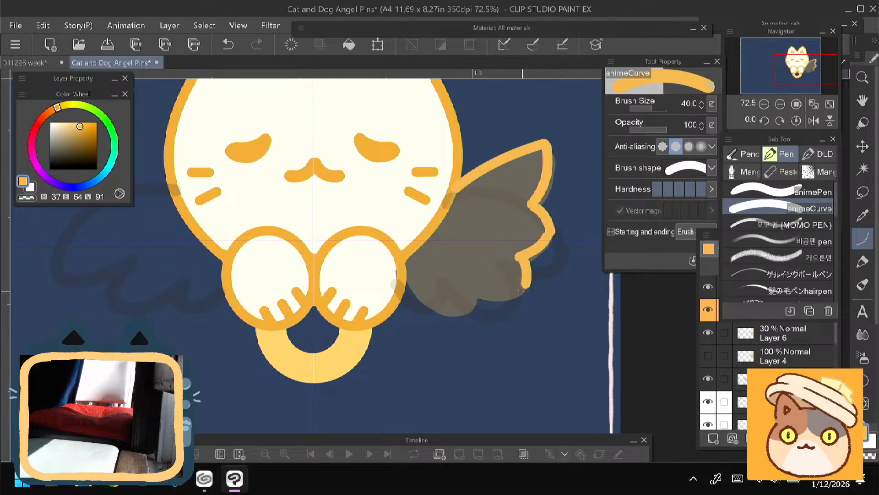
- Trace the wing's two lower feather lobes and curve the bottom edge back to the right paw
{"action": "mouse_move", "coordinate": [525, 289]}
{"action": "left_mouse_down"}
{"action": "mouse_move", "coordinate": [482, 295]}
{"action": "mouse_move", "coordinate": [472, 315]}
{"action": "mouse_move", "coordinate": [441, 316]}
{"action": "mouse_move", "coordinate": [405, 290]}
{"action": "left_mouse_up"}
{"action": "left_click", "coordinate": [511, 300]}
{"action": "left_click", "coordinate": [471, 315]}
{"action": "left_click", "coordinate": [454, 317]}
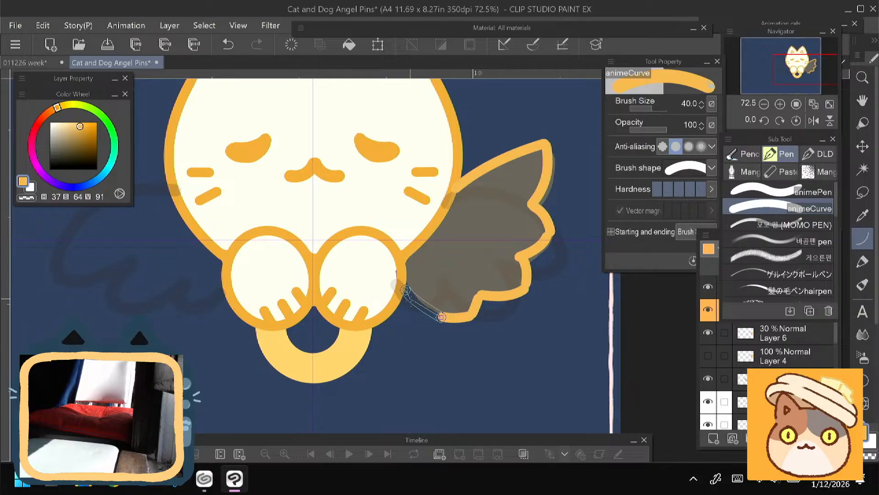
{"action": "left_click", "coordinate": [410, 312]}
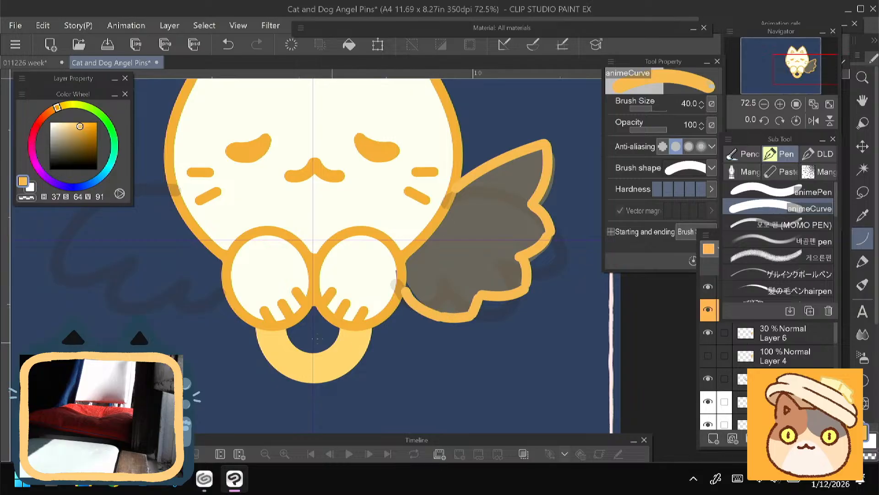
- Choose the Felt pen marker, mirror the canvas view and compare the drawing with the wing layer hidden and shown
{"action": "left_click_drag", "start_coordinate": [230, 315], "coordinate": [227, 358]}
{"action": "left_click", "coordinate": [861, 262]}
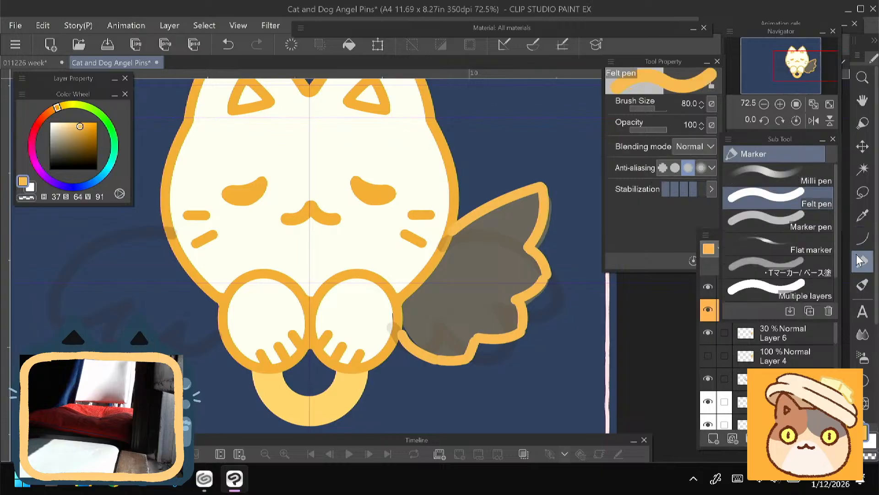
{"action": "left_click_drag", "start_coordinate": [443, 270], "coordinate": [424, 261]}
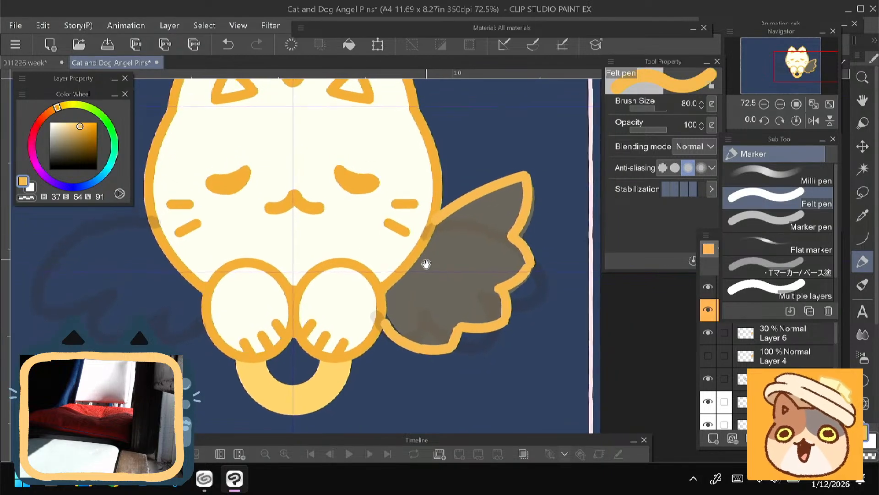
{"action": "left_click", "coordinate": [814, 120]}
{"action": "left_click_drag", "start_coordinate": [311, 284], "coordinate": [264, 260]}
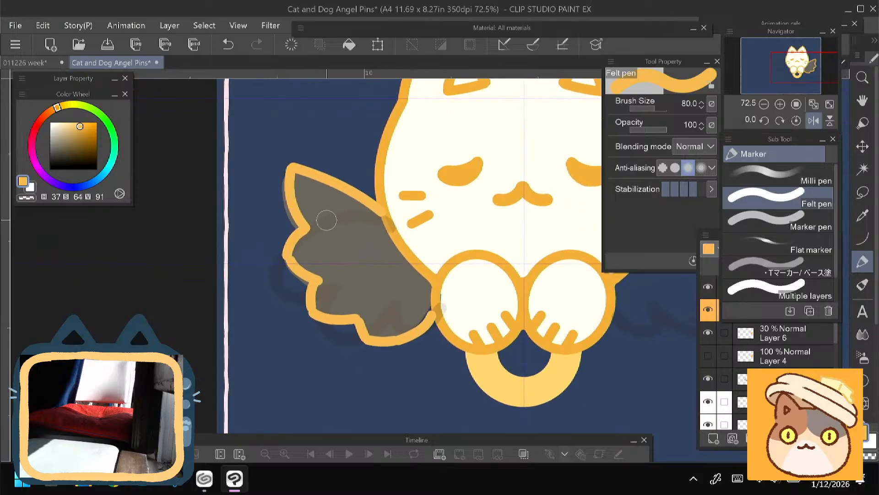
{"action": "left_click", "coordinate": [709, 311]}
{"action": "left_click", "coordinate": [709, 310]}
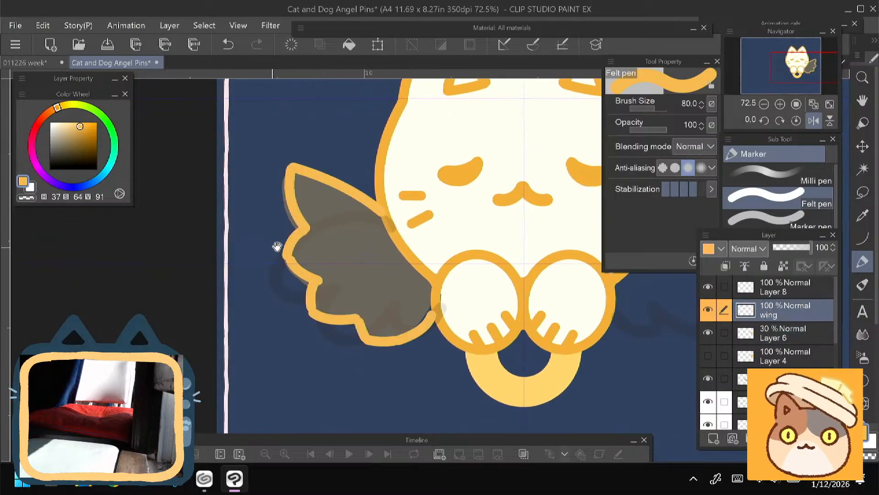
- Thicken the inside of the wing's upper edge and the side along the cat's body with the Felt pen at size 60
{"action": "scroll", "coordinate": [275, 245], "scroll_direction": "up", "scroll_amount": 2}
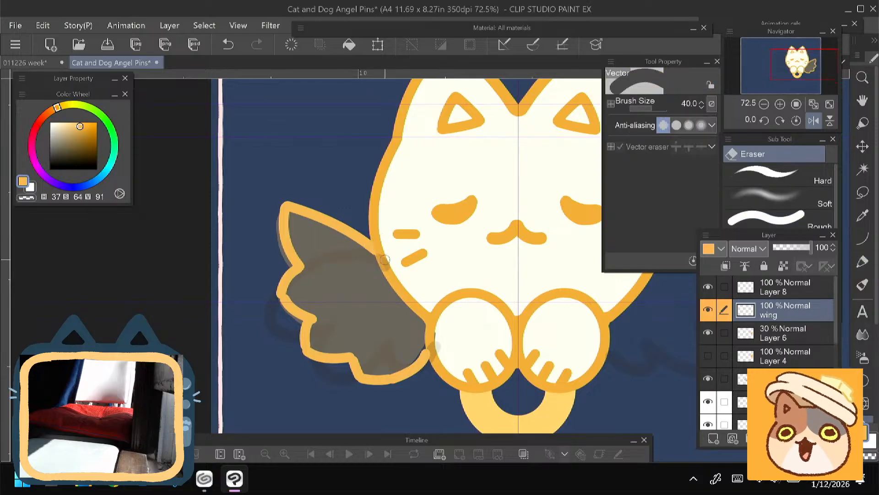
{"action": "scroll", "coordinate": [289, 204], "scroll_direction": "up", "scroll_amount": 1}
{"action": "key", "text": "bracketleft"}
{"action": "key", "text": "bracketleft"}
{"action": "key", "text": "bracketleft"}
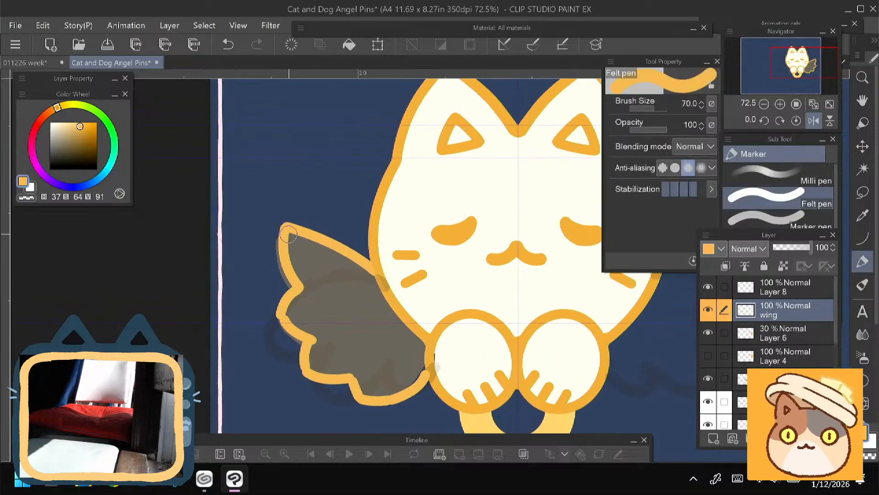
{"action": "key", "text": "ctrl+z"}
{"action": "mouse_move", "coordinate": [286, 229]}
{"action": "left_mouse_down"}
{"action": "mouse_move", "coordinate": [277, 269]}
{"action": "mouse_move", "coordinate": [267, 253]}
{"action": "left_mouse_up"}
{"action": "mouse_move", "coordinate": [275, 215]}
{"action": "left_mouse_down"}
{"action": "mouse_move", "coordinate": [289, 250]}
{"action": "mouse_move", "coordinate": [283, 217]}
{"action": "mouse_move", "coordinate": [354, 251]}
{"action": "mouse_move", "coordinate": [347, 245]}
{"action": "mouse_move", "coordinate": [372, 287]}
{"action": "mouse_move", "coordinate": [386, 304]}
{"action": "mouse_move", "coordinate": [362, 267]}
{"action": "mouse_move", "coordinate": [414, 324]}
{"action": "left_mouse_up"}
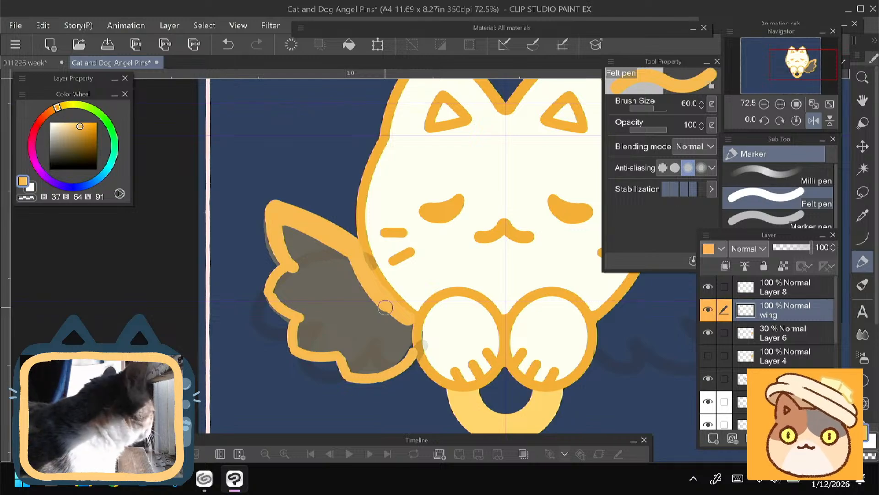
- Fill the outermost feather and the outer part of the middle lobe in light orange with the Felt pen at size 70
{"action": "key", "text": "]"}
{"action": "left_click_drag", "start_coordinate": [268, 288], "coordinate": [249, 288]}
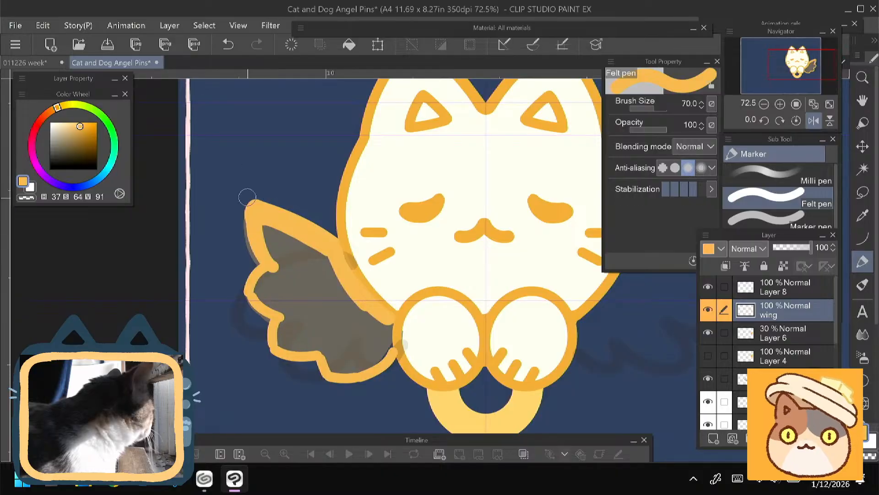
{"action": "mouse_move", "coordinate": [263, 226]}
{"action": "left_mouse_down"}
{"action": "mouse_move", "coordinate": [276, 269]}
{"action": "mouse_move", "coordinate": [296, 237]}
{"action": "mouse_move", "coordinate": [327, 263]}
{"action": "left_mouse_up"}
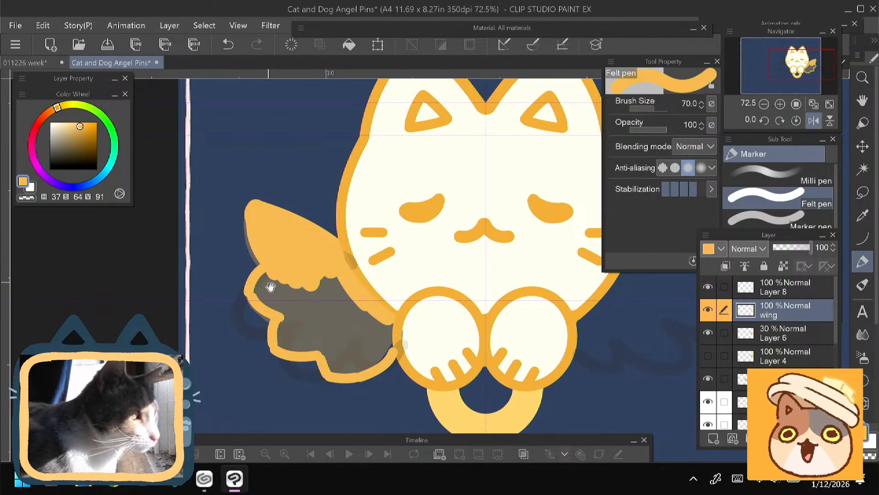
{"action": "mouse_move", "coordinate": [266, 287]}
{"action": "left_mouse_down"}
{"action": "mouse_move", "coordinate": [275, 196]}
{"action": "mouse_move", "coordinate": [272, 237]}
{"action": "mouse_move", "coordinate": [256, 248]}
{"action": "mouse_move", "coordinate": [282, 267]}
{"action": "mouse_move", "coordinate": [287, 253]}
{"action": "mouse_move", "coordinate": [245, 252]}
{"action": "left_mouse_up"}
- Hide Layer 6 and fill the remaining lower part of the wing with the Felt pen at size 70
{"action": "key", "text": "e"}
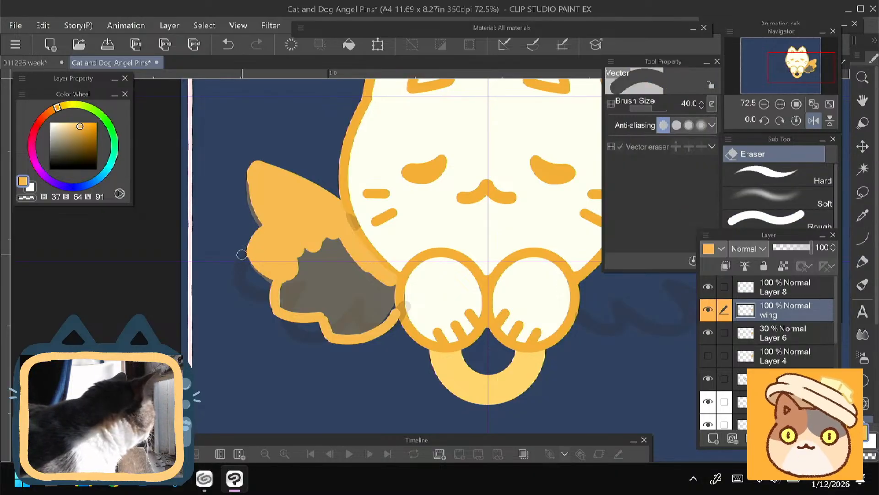
{"action": "key", "text": "p"}
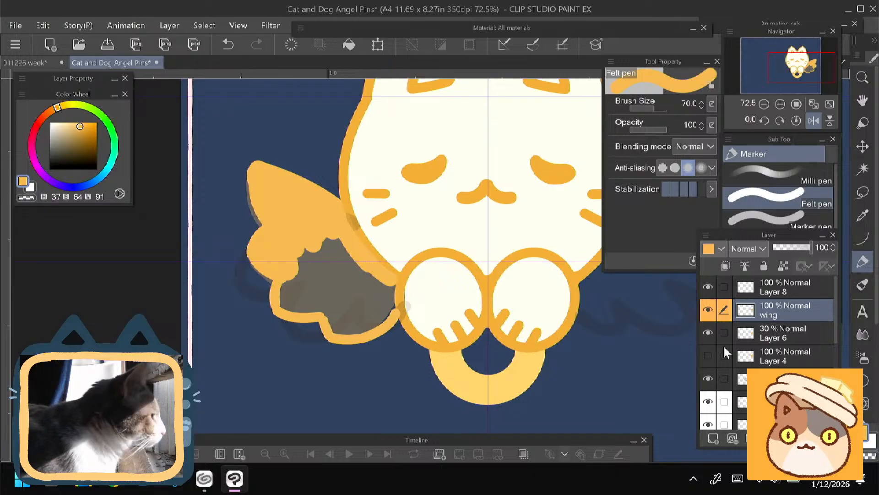
{"action": "left_click", "coordinate": [708, 332]}
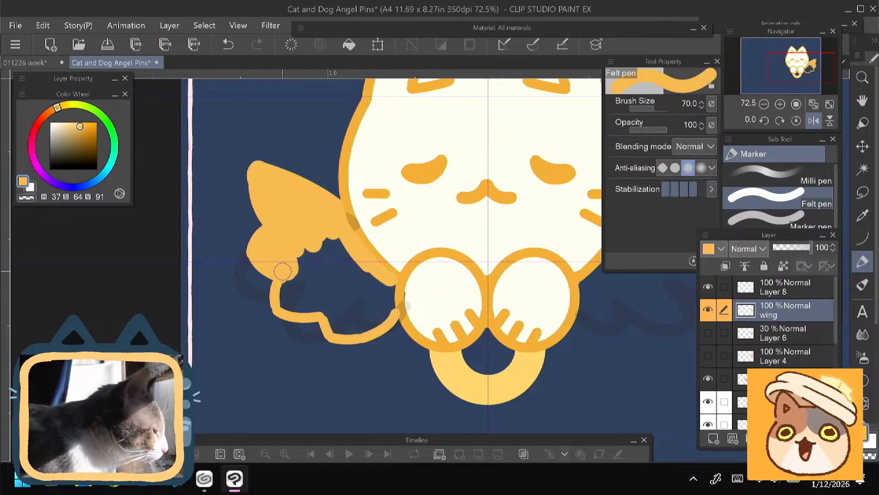
{"action": "mouse_move", "coordinate": [277, 277]}
{"action": "left_mouse_down"}
{"action": "mouse_move", "coordinate": [292, 308]}
{"action": "mouse_move", "coordinate": [312, 240]}
{"action": "mouse_move", "coordinate": [345, 286]}
{"action": "mouse_move", "coordinate": [341, 250]}
{"action": "mouse_move", "coordinate": [337, 303]}
{"action": "mouse_move", "coordinate": [326, 319]}
{"action": "mouse_move", "coordinate": [334, 332]}
{"action": "mouse_move", "coordinate": [377, 303]}
{"action": "mouse_move", "coordinate": [346, 295]}
{"action": "mouse_move", "coordinate": [346, 252]}
{"action": "mouse_move", "coordinate": [366, 290]}
{"action": "mouse_move", "coordinate": [385, 291]}
{"action": "mouse_move", "coordinate": [390, 281]}
{"action": "mouse_move", "coordinate": [387, 306]}
{"action": "mouse_move", "coordinate": [382, 295]}
{"action": "mouse_move", "coordinate": [368, 325]}
{"action": "left_mouse_up"}
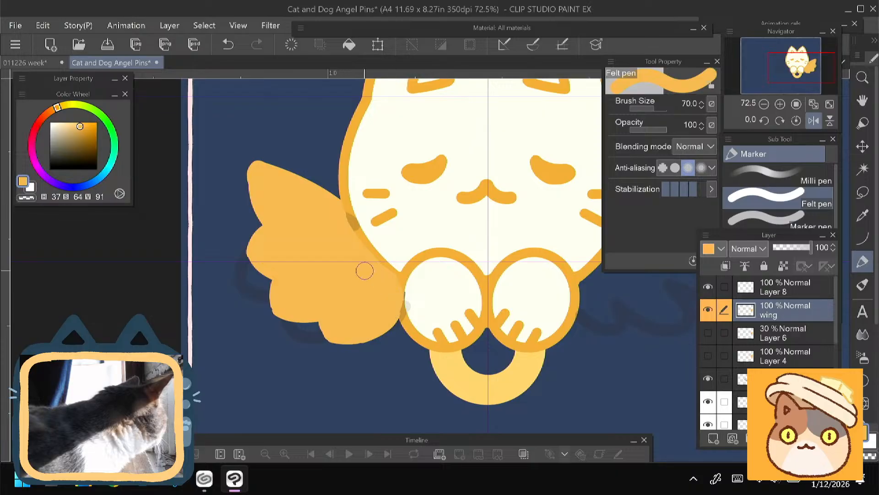
- Move the wing layer below the ring fill layer and hide the sketch on Layer 1
{"action": "scroll", "coordinate": [780, 316], "scroll_direction": "down", "scroll_amount": 2}
{"action": "left_click_drag", "start_coordinate": [781, 418], "coordinate": [781, 387]}
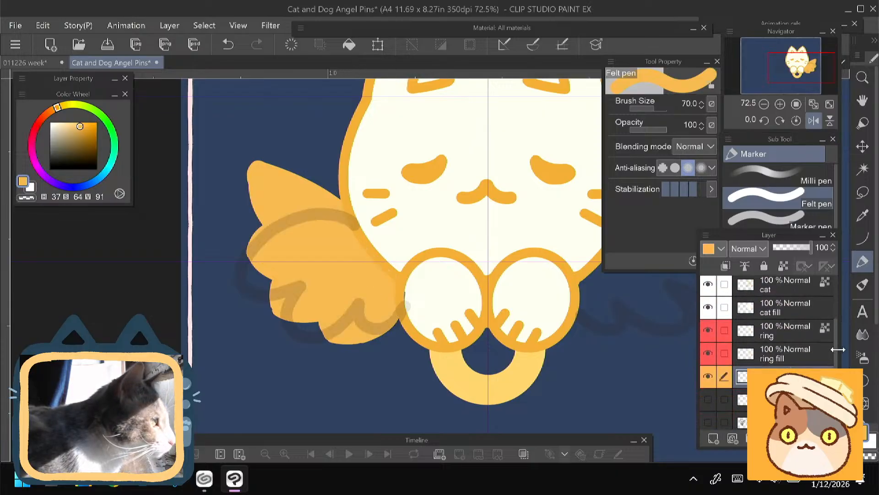
{"action": "scroll", "coordinate": [778, 353], "scroll_direction": "up", "scroll_amount": 5}
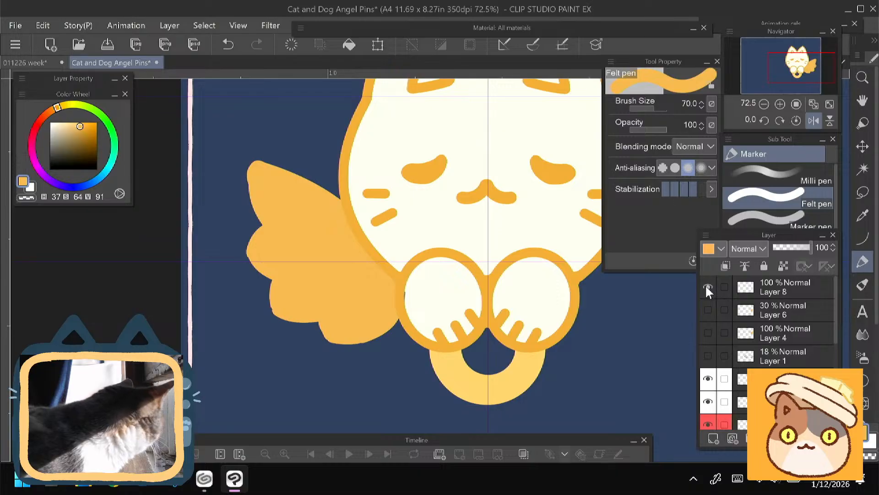
{"action": "left_click_drag", "start_coordinate": [836, 302], "coordinate": [836, 360]}
{"action": "left_click", "coordinate": [713, 347]}
{"action": "left_click", "coordinate": [715, 345]}
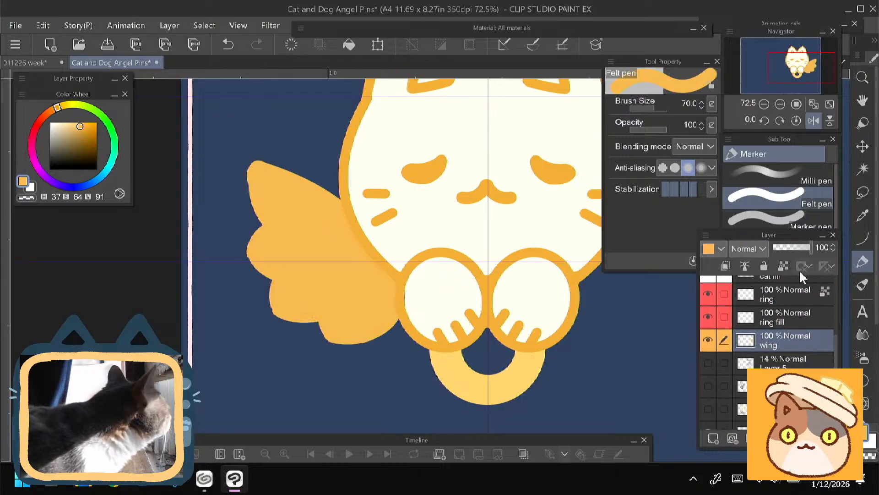
- Unmirror the canvas view and round out the outer edge of the wing's middle lobe with the Felt pen at size 50
{"action": "left_click", "coordinate": [816, 123]}
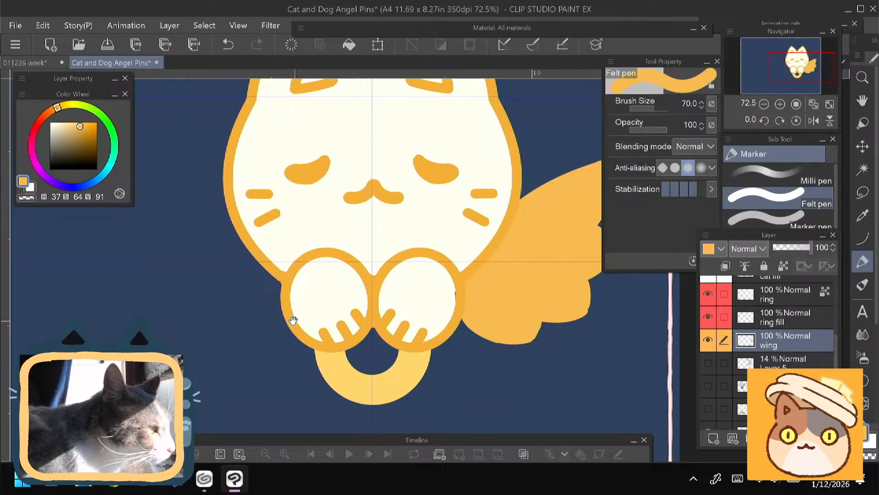
{"action": "left_click_drag", "start_coordinate": [294, 320], "coordinate": [204, 275]}
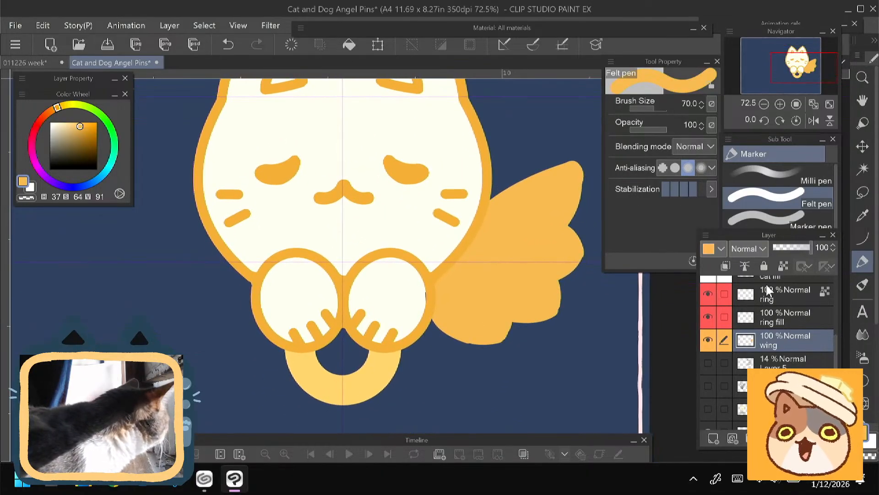
{"action": "left_click_drag", "start_coordinate": [335, 297], "coordinate": [315, 272]}
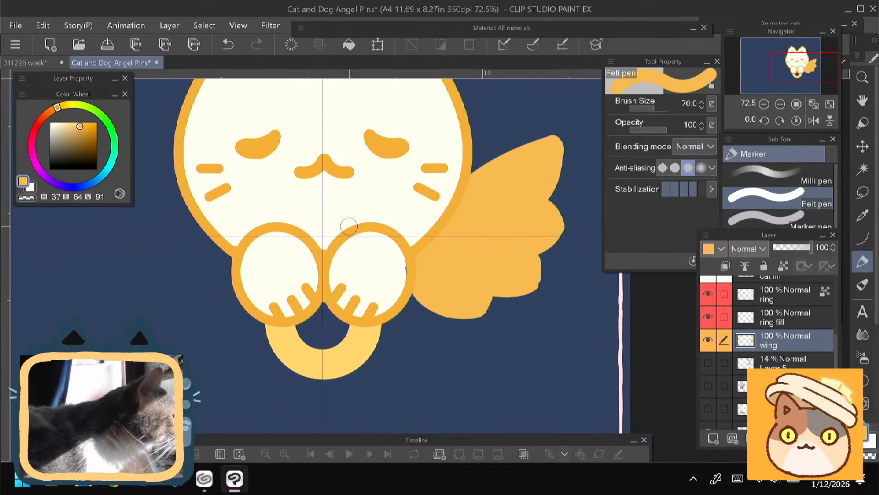
{"action": "key", "text": "bracketleft"}
{"action": "key", "text": "bracketleft"}
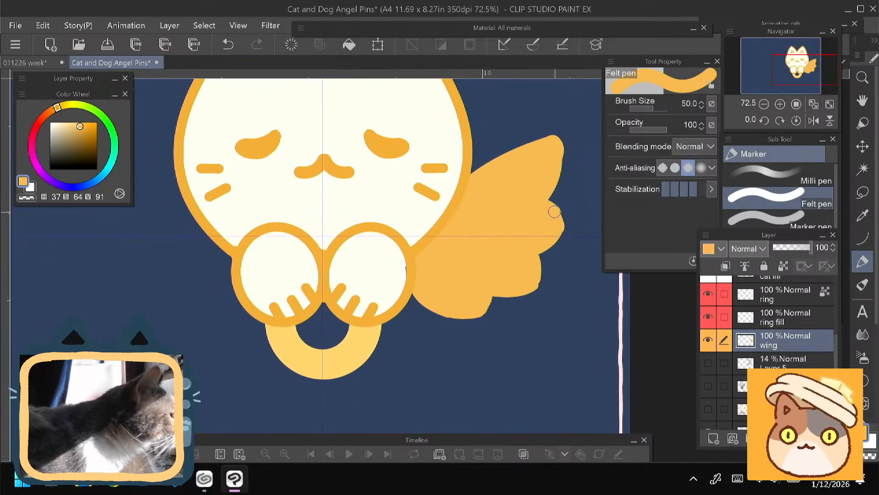
{"action": "mouse_move", "coordinate": [555, 212]}
{"action": "left_mouse_down"}
{"action": "mouse_move", "coordinate": [560, 233]}
{"action": "mouse_move", "coordinate": [545, 247]}
{"action": "left_mouse_up"}
{"action": "key", "text": "ctrl+z"}
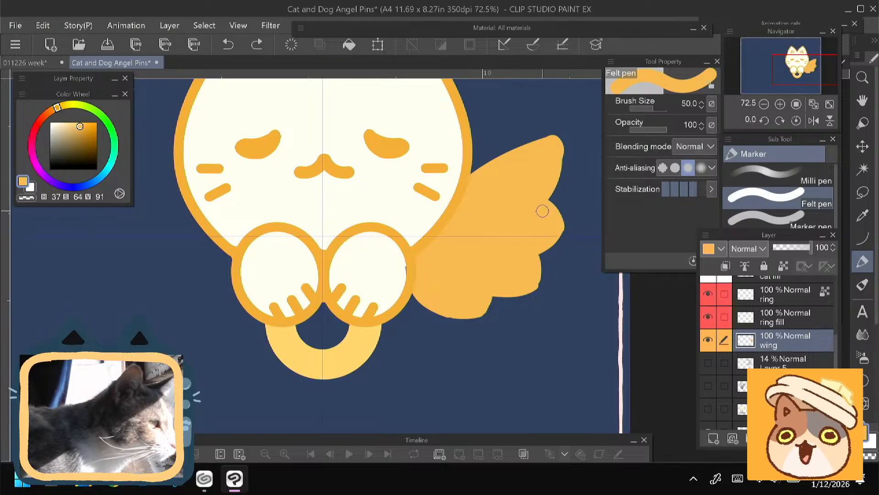
{"action": "left_click_drag", "start_coordinate": [556, 217], "coordinate": [545, 247]}
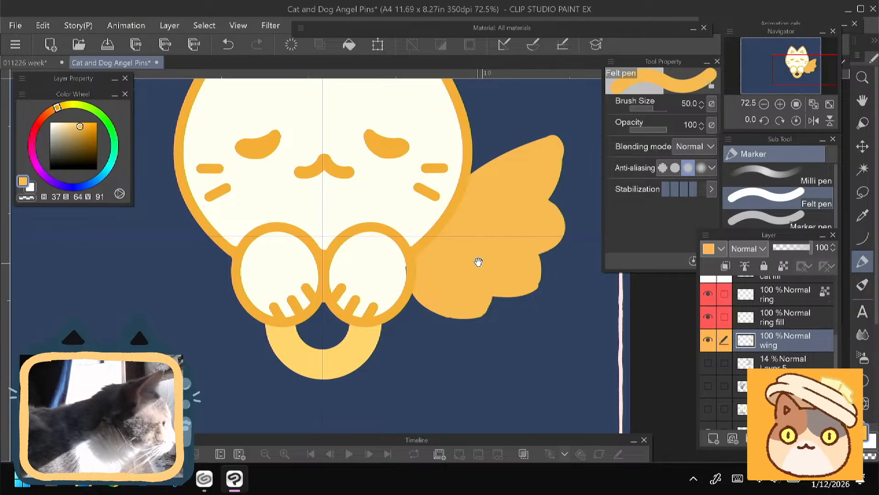
- Smooth the contours of the wing's lower feather lobes with the Felt pen at size 50
{"action": "left_click_drag", "start_coordinate": [478, 261], "coordinate": [491, 235]}
{"action": "mouse_move", "coordinate": [544, 229]}
{"action": "left_mouse_down"}
{"action": "mouse_move", "coordinate": [542, 260]}
{"action": "mouse_move", "coordinate": [510, 265]}
{"action": "left_mouse_up"}
{"action": "mouse_move", "coordinate": [455, 255]}
{"action": "left_mouse_down"}
{"action": "mouse_move", "coordinate": [473, 229]}
{"action": "mouse_move", "coordinate": [502, 257]}
{"action": "mouse_move", "coordinate": [475, 256]}
{"action": "left_mouse_up"}
{"action": "left_click_drag", "start_coordinate": [426, 217], "coordinate": [356, 187]}
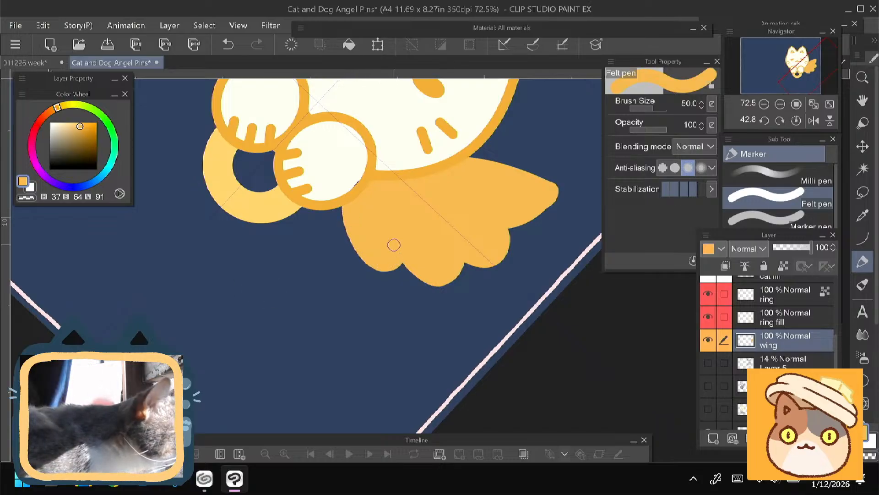
{"action": "mouse_move", "coordinate": [394, 245]}
{"action": "left_mouse_down"}
{"action": "mouse_move", "coordinate": [398, 215]}
{"action": "mouse_move", "coordinate": [447, 123]}
{"action": "mouse_move", "coordinate": [461, 120]}
{"action": "left_mouse_up"}
{"action": "left_click_drag", "start_coordinate": [293, 206], "coordinate": [361, 382]}
- Make the cat fill layer active and sample the paw's off-white fill as the drawing colour
{"action": "left_click", "coordinate": [771, 278]}
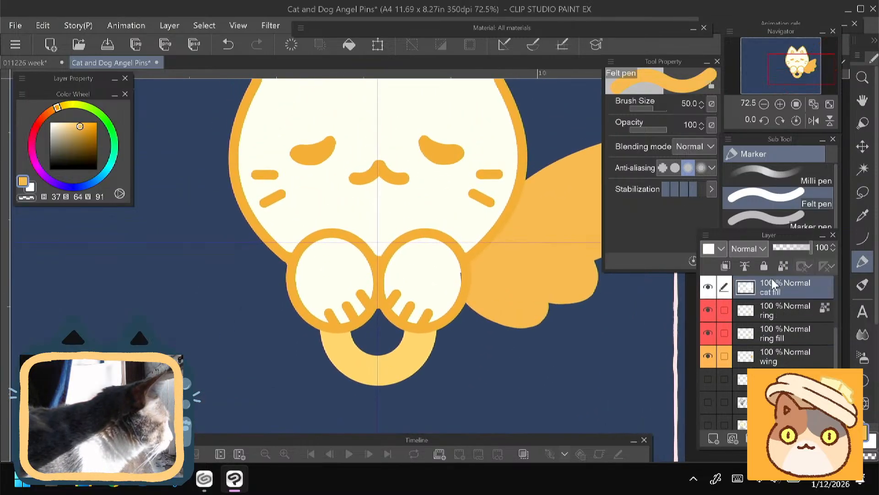
{"action": "left_click", "coordinate": [436, 276], "text": "alt"}
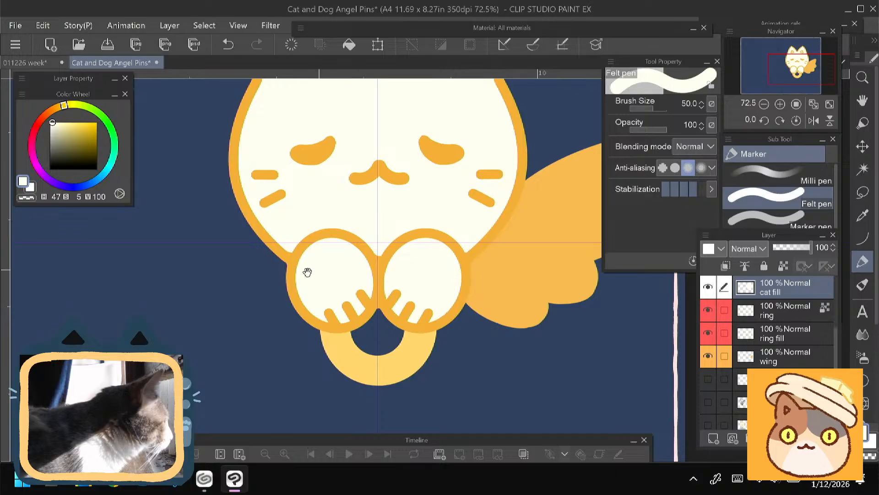
{"action": "left_click_drag", "start_coordinate": [261, 274], "coordinate": [263, 371]}
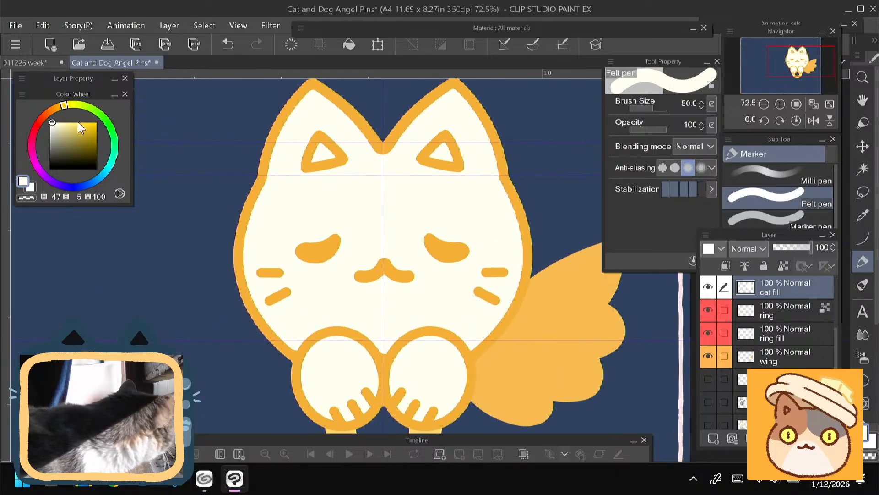
- Try peach tones of hue 15 with saturation 35 and 24 inside the cat's left inner ear
{"action": "left_click", "coordinate": [45, 115]}
{"action": "left_click", "coordinate": [66, 122]}
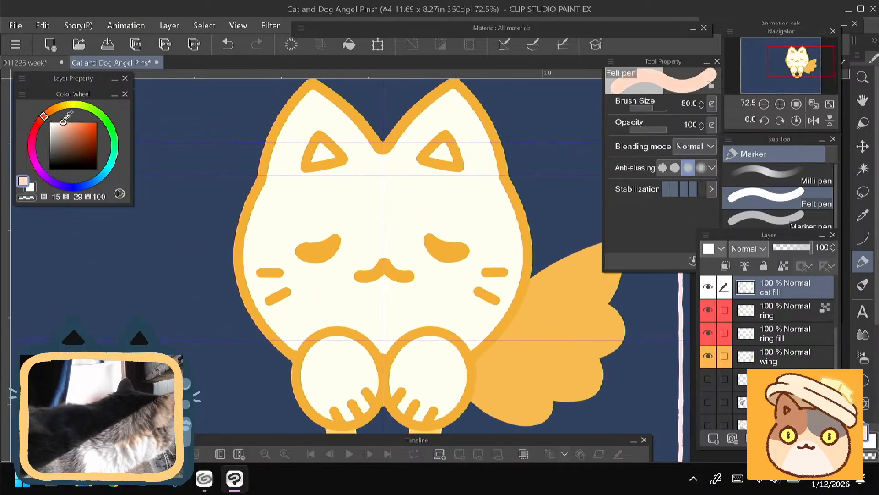
{"action": "left_click", "coordinate": [329, 155]}
{"action": "left_click", "coordinate": [62, 120]}
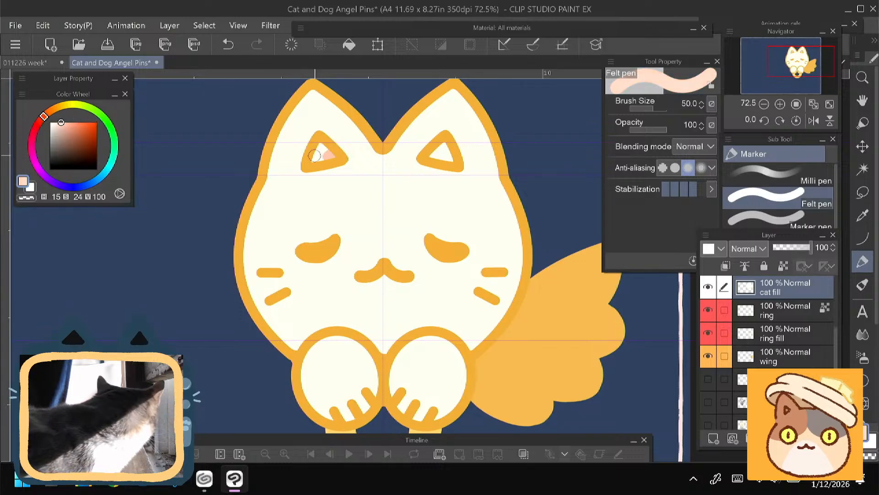
{"action": "left_click_drag", "start_coordinate": [314, 156], "coordinate": [324, 150]}
- Fill both inner ears with a light orange-peach of hue 27 and saturation 31
{"action": "left_click", "coordinate": [51, 112]}
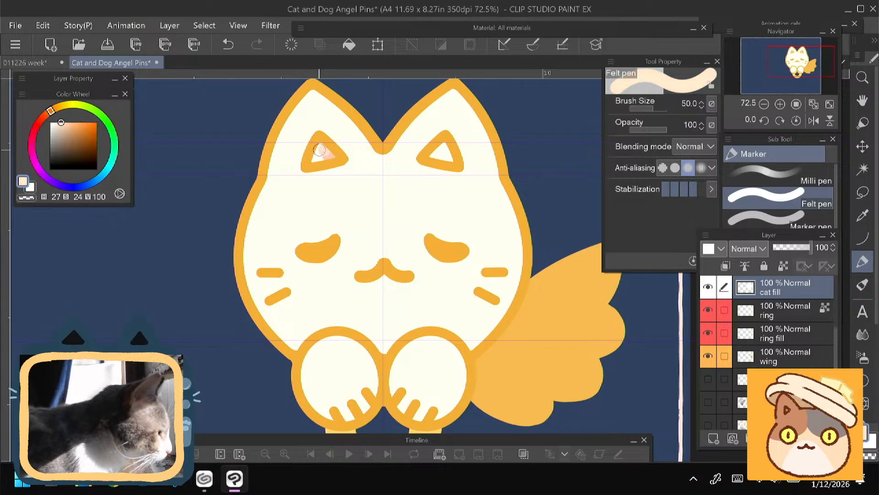
{"action": "left_click", "coordinate": [65, 122]}
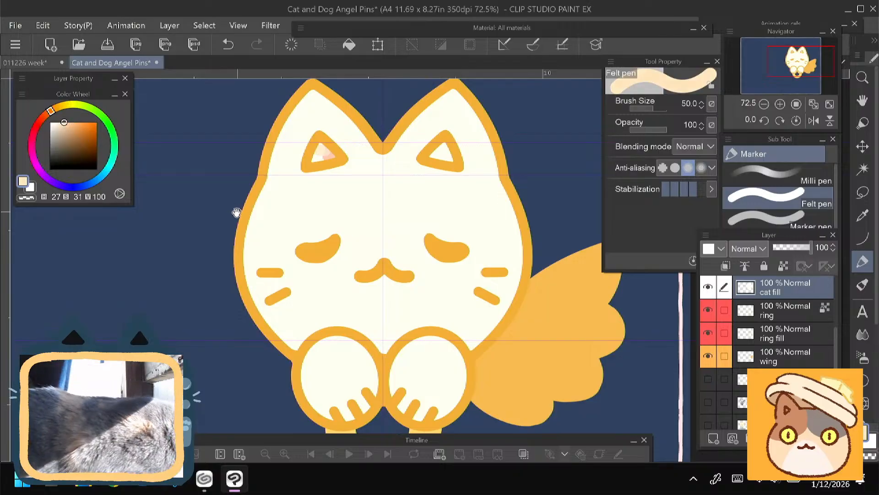
{"action": "left_click_drag", "start_coordinate": [233, 215], "coordinate": [225, 237]}
{"action": "mouse_move", "coordinate": [311, 164]}
{"action": "left_mouse_down"}
{"action": "mouse_move", "coordinate": [326, 179]}
{"action": "mouse_move", "coordinate": [308, 176]}
{"action": "left_mouse_up"}
{"action": "left_click_drag", "start_coordinate": [425, 170], "coordinate": [438, 178]}
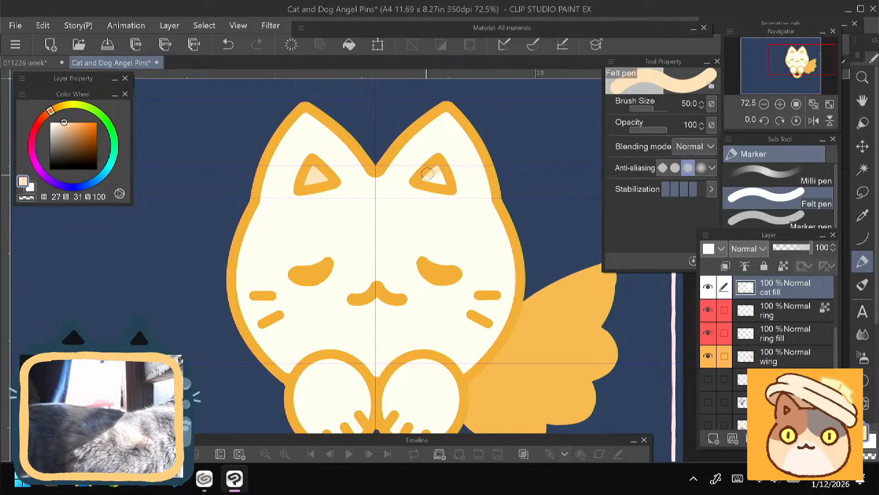
- Recolour both inner ears with a pinker peach of hue 17 and saturation 26
{"action": "left_click_drag", "start_coordinate": [50, 112], "coordinate": [44, 115]}
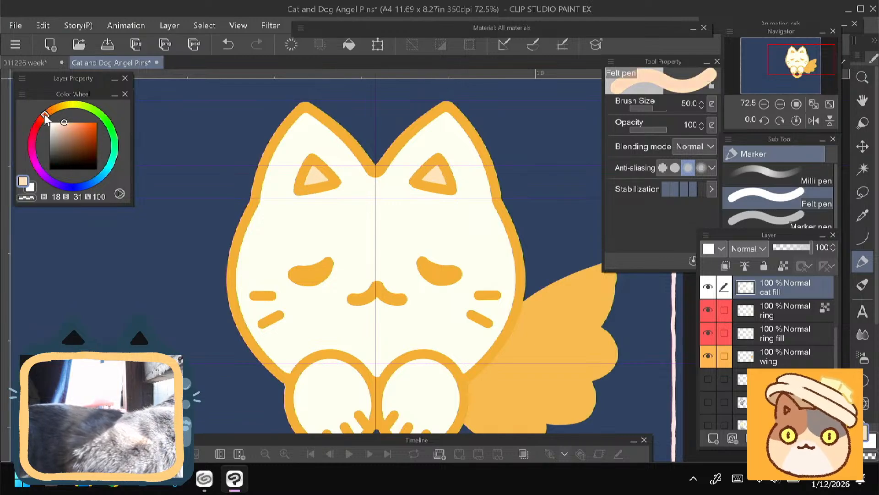
{"action": "left_click", "coordinate": [63, 122]}
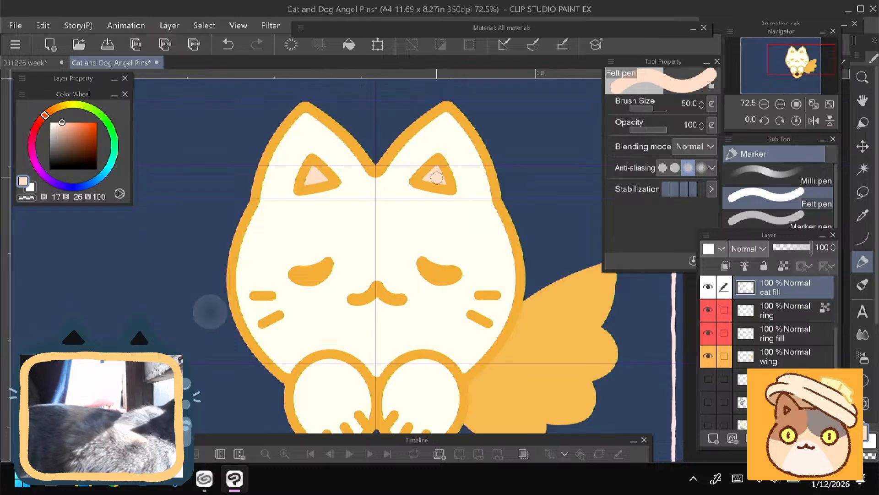
- Touch up the edge below the wing's tip on the wing layer with the Felt pen at size 40, using the wing's sampled orange
{"action": "left_click_drag", "start_coordinate": [138, 373], "coordinate": [108, 322]}
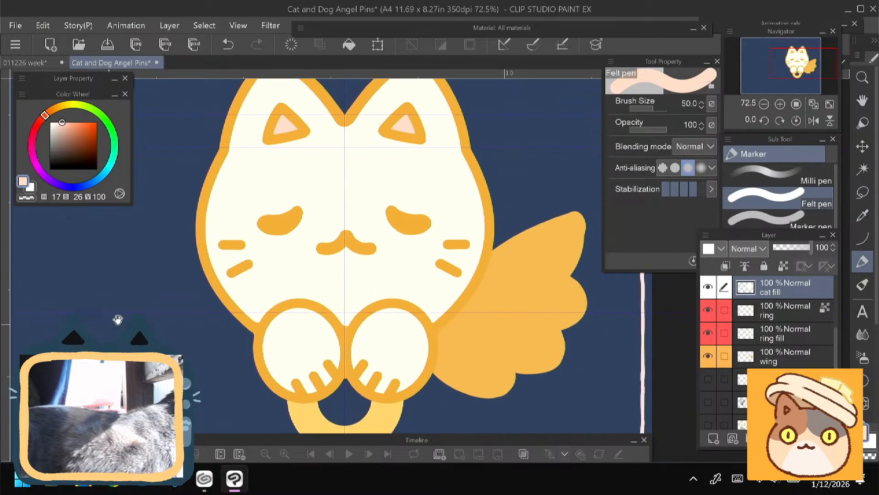
{"action": "left_click", "coordinate": [785, 356]}
{"action": "left_click_drag", "start_coordinate": [277, 289], "coordinate": [166, 283]}
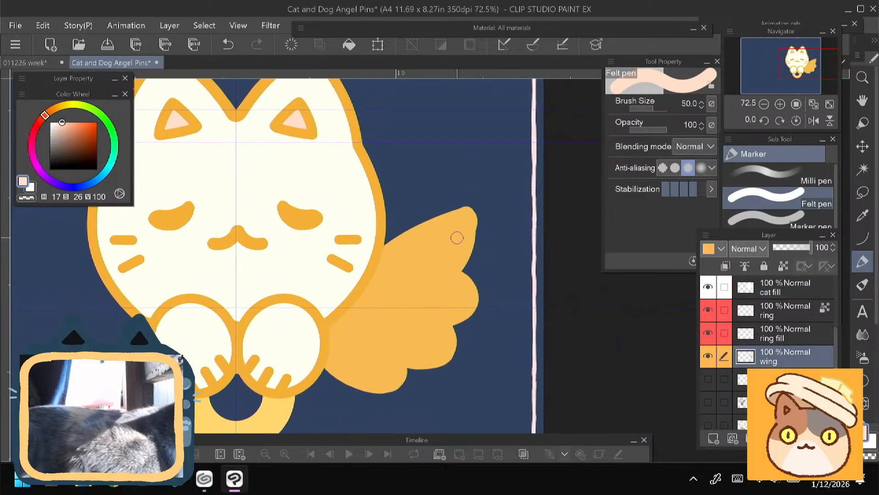
{"action": "left_click", "coordinate": [461, 236], "text": "alt"}
{"action": "key", "text": "bracketleft"}
{"action": "key", "text": "bracketleft"}
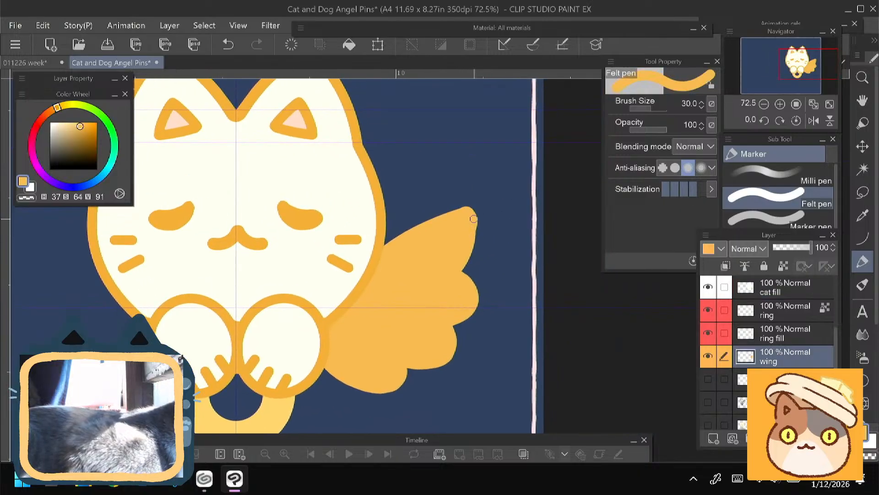
{"action": "key", "text": "bracketright"}
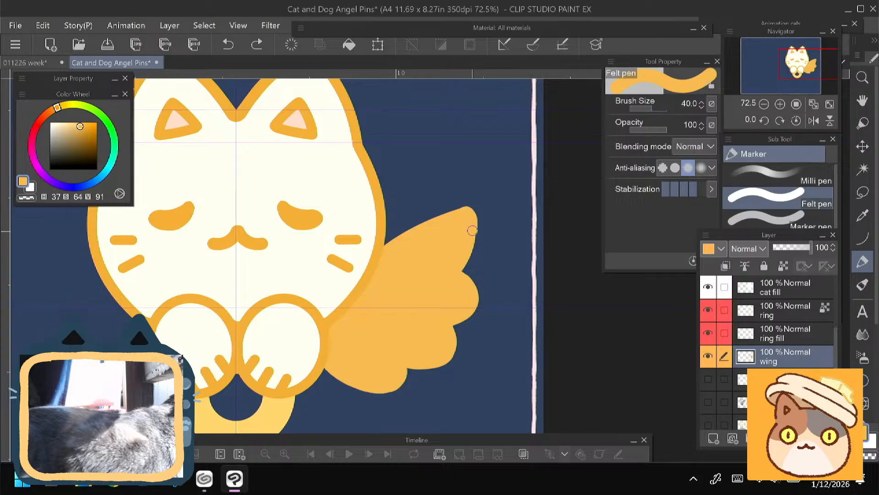
{"action": "left_click_drag", "start_coordinate": [472, 227], "coordinate": [460, 262]}
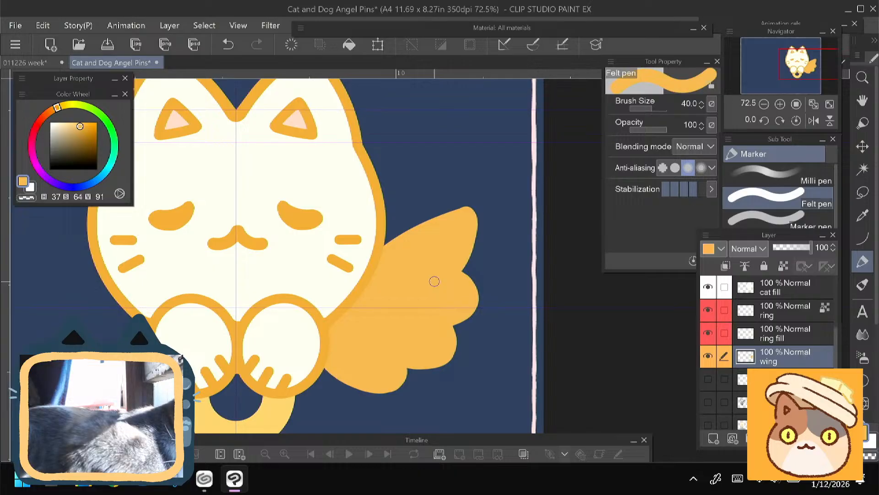
- Toggle the visibility of the ring fill and ring layers to check which part of the ring each one holds
{"action": "left_click_drag", "start_coordinate": [334, 226], "coordinate": [411, 187]}
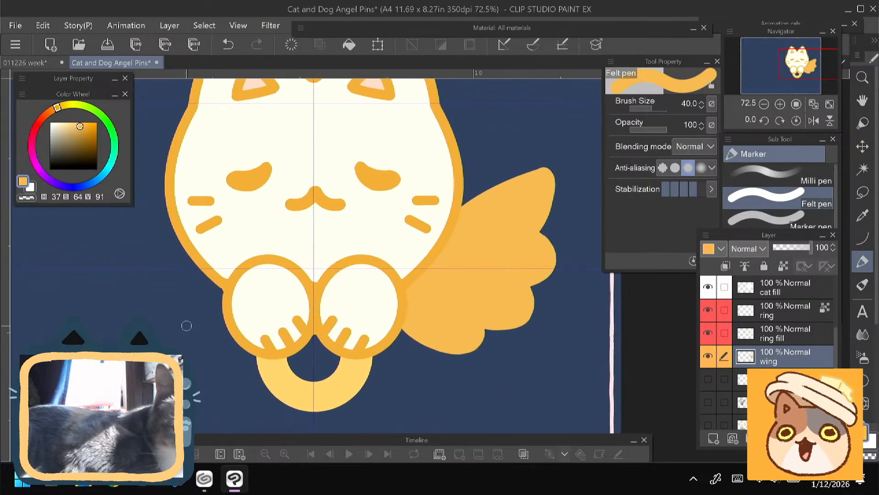
{"action": "scroll", "coordinate": [835, 331], "scroll_direction": "down", "scroll_amount": 3}
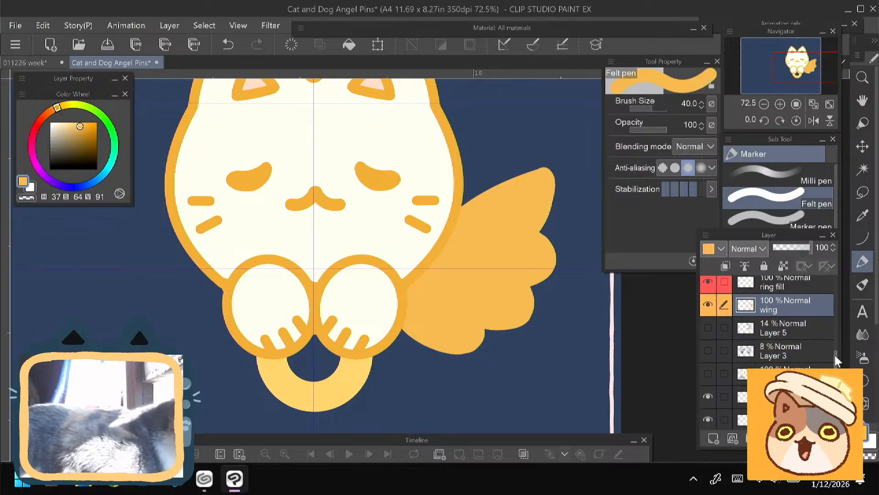
{"action": "scroll", "coordinate": [836, 321], "scroll_direction": "up", "scroll_amount": 3}
{"action": "left_click", "coordinate": [713, 369]}
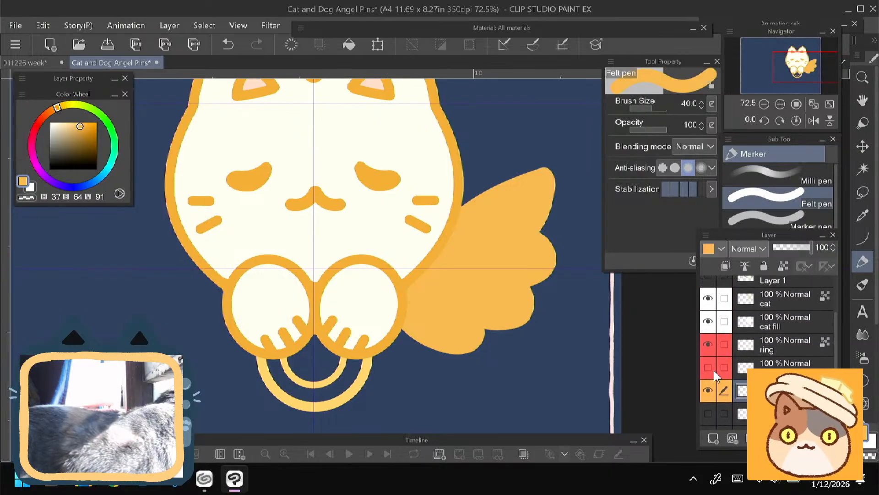
{"action": "left_click", "coordinate": [714, 374]}
{"action": "left_click", "coordinate": [713, 345]}
{"action": "left_click", "coordinate": [713, 345]}
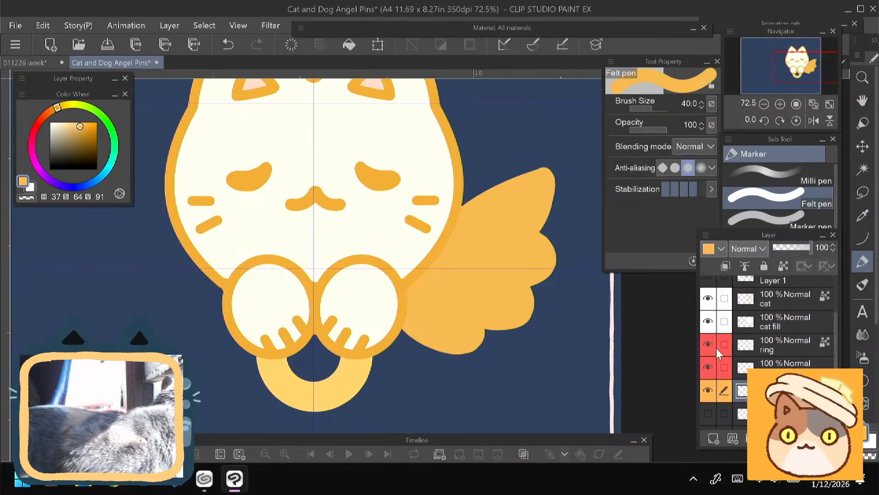
- Fill the ring and ring fill layers with the cat outline's orange of hue 37 and saturation 73, locking the ring fill's transparent pixels
{"action": "left_click", "coordinate": [774, 351]}
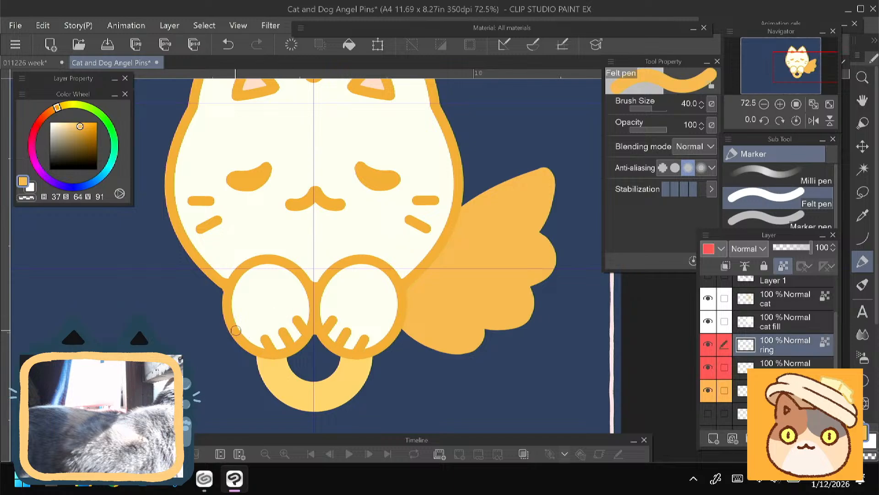
{"action": "left_click", "coordinate": [355, 41]}
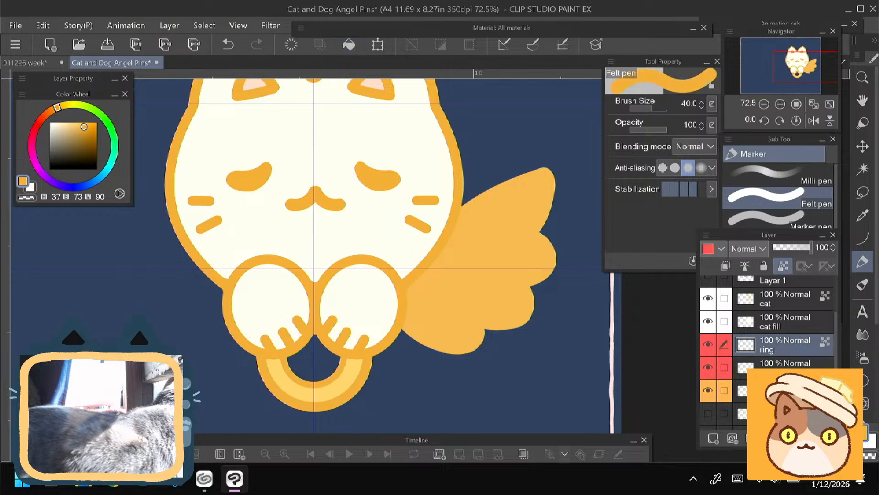
{"action": "left_click", "coordinate": [775, 369]}
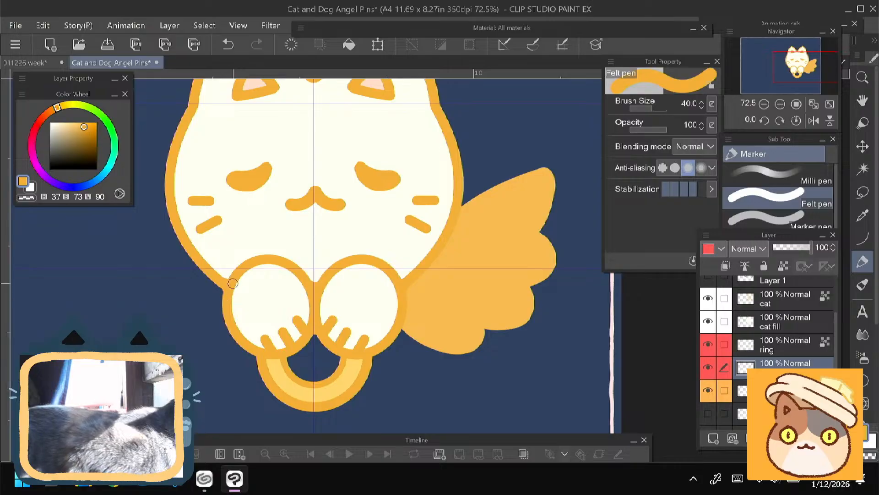
{"action": "left_click", "coordinate": [782, 265]}
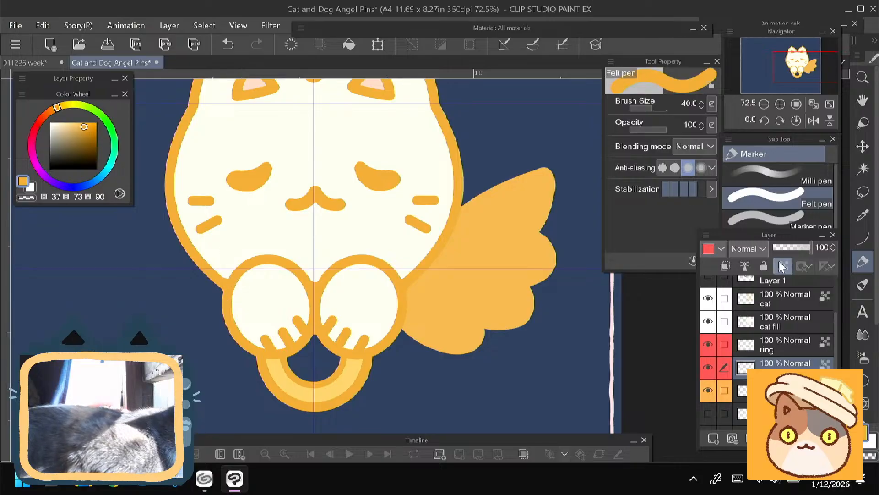
{"action": "left_click", "coordinate": [359, 51]}
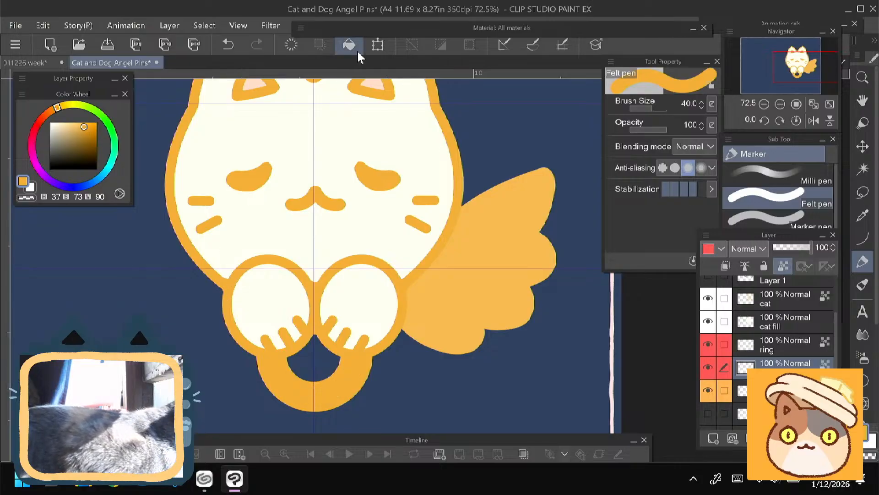
- Lock the wing layer's transparent pixels and fill the wing with the same outline orange
{"action": "left_click", "coordinate": [785, 390]}
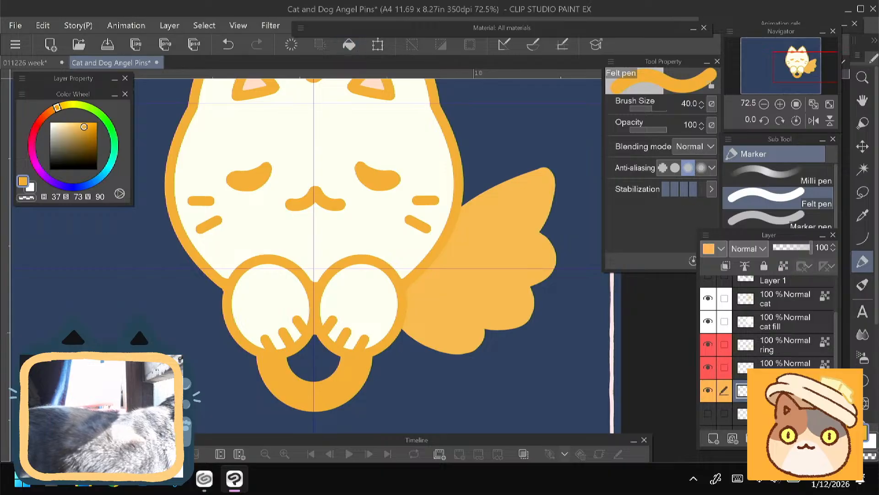
{"action": "left_click", "coordinate": [782, 266]}
{"action": "left_click", "coordinate": [341, 46]}
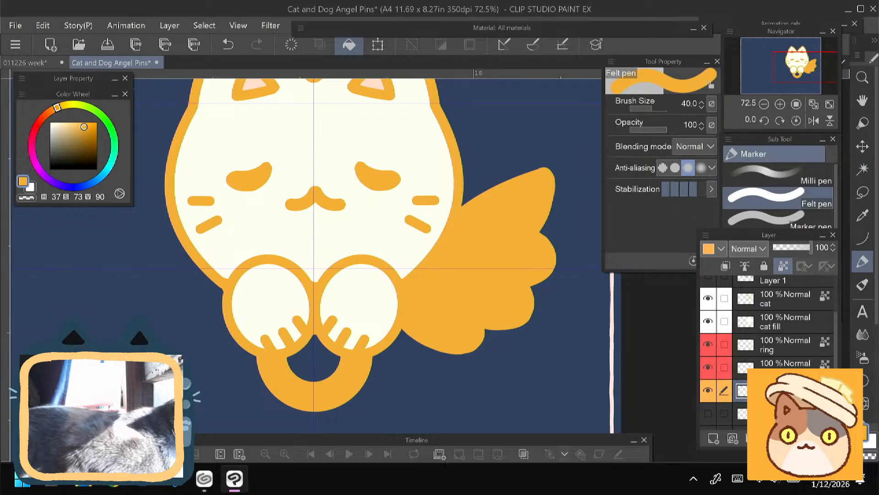
{"action": "scroll", "coordinate": [251, 397], "scroll_direction": "down", "scroll_amount": 1}
{"action": "scroll", "coordinate": [306, 256], "scroll_direction": "down", "scroll_amount": 1}
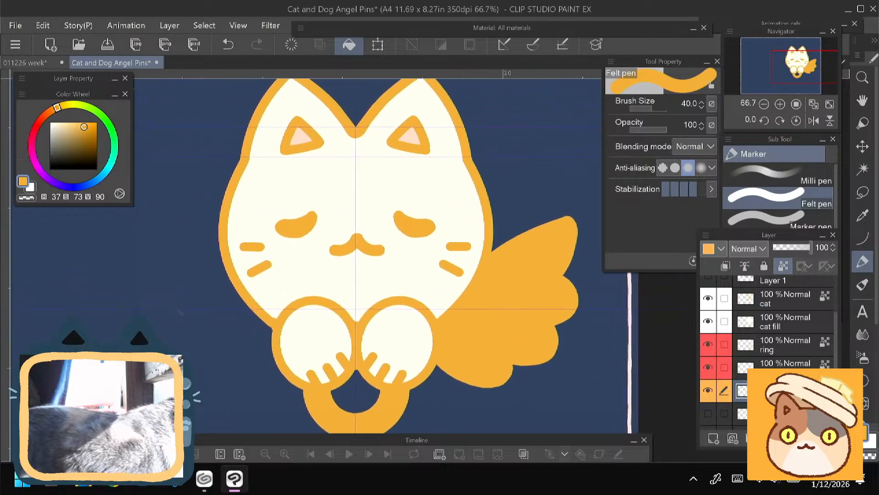
{"action": "scroll", "coordinate": [242, 382], "scroll_direction": "down", "scroll_amount": 1}
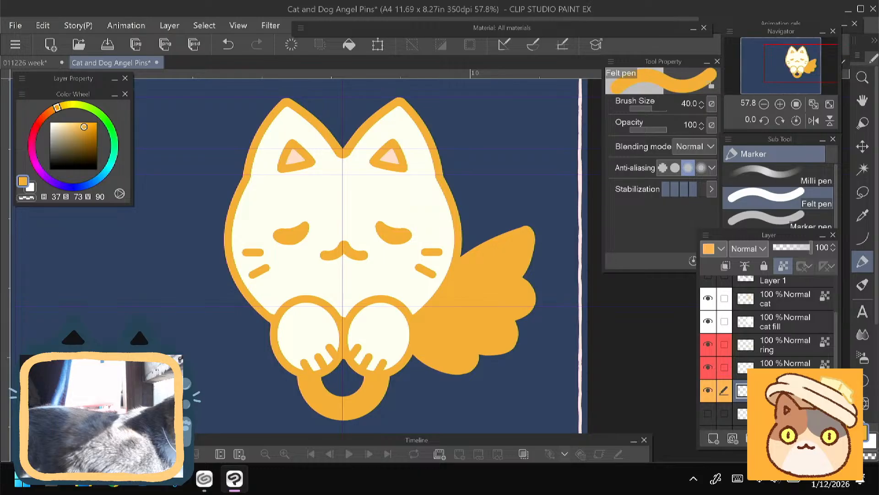
- Duplicate the wing layer, flip the copy horizontally, and place it on the opposite side of the cat as a matching wing
{"action": "right_click", "coordinate": [774, 390]}
{"action": "left_click", "coordinate": [752, 164]}
{"action": "key", "text": "ctrl+t"}
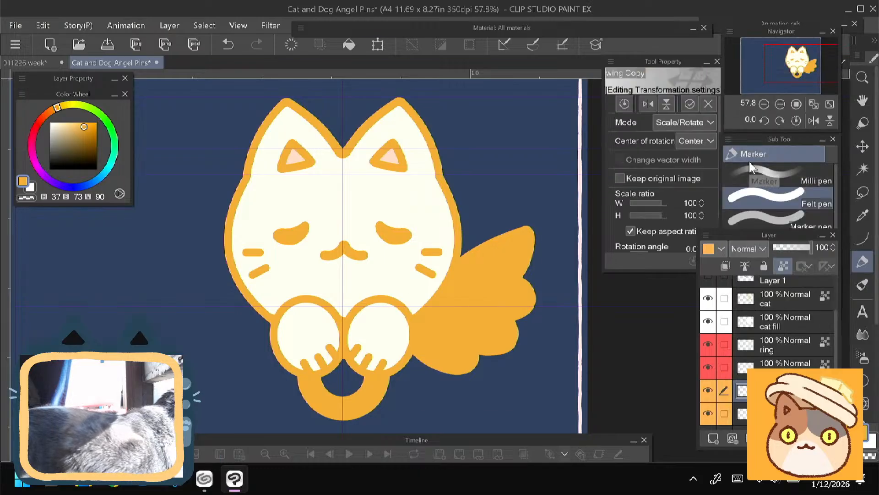
{"action": "left_click", "coordinate": [648, 104]}
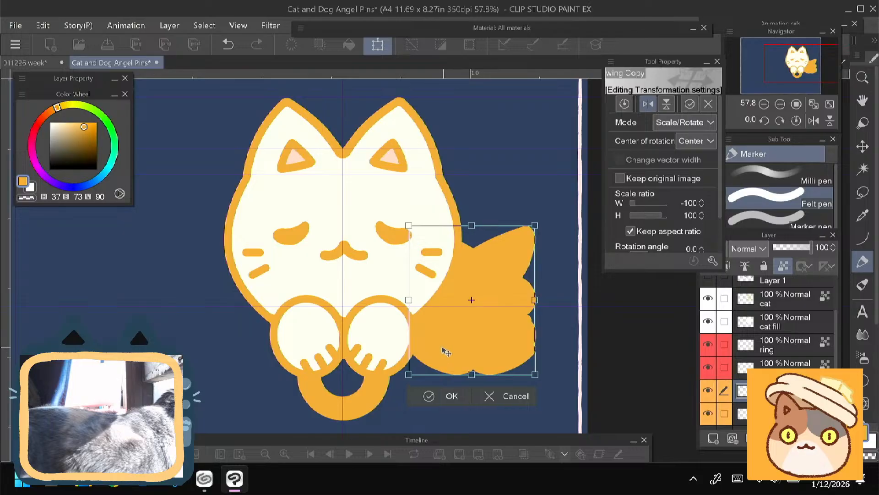
{"action": "left_click_drag", "start_coordinate": [446, 352], "coordinate": [197, 351]}
{"action": "key", "text": "Return"}
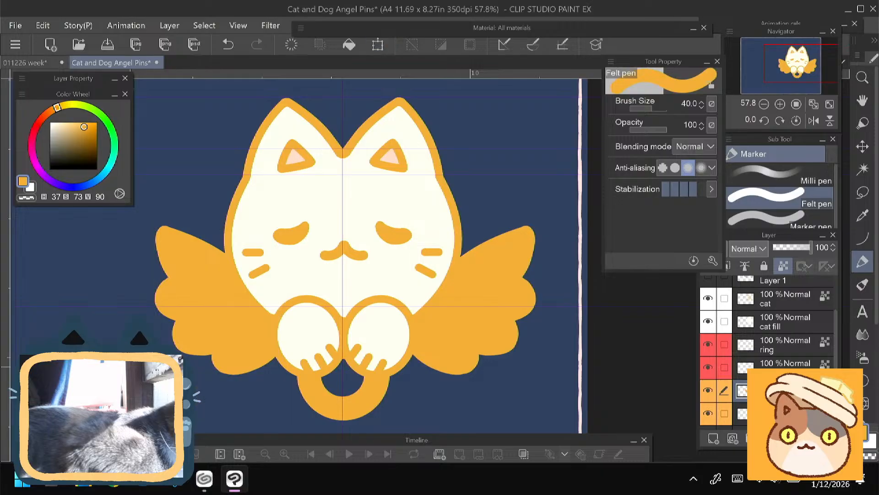
{"action": "left_click_drag", "start_coordinate": [343, 274], "coordinate": [381, 267]}
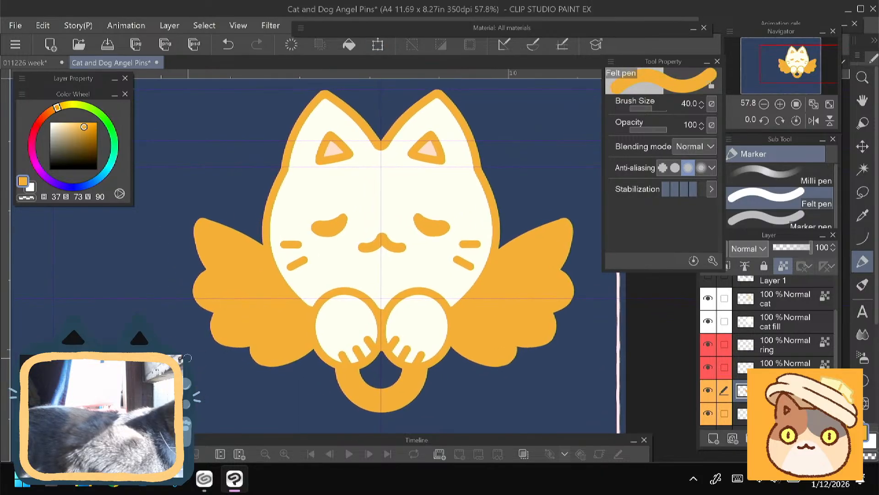
- Lasso the mouth on the cat layer, apply a Scale/Rotate transformation at 100% scale, and clear the selection
{"action": "left_click", "coordinate": [758, 305]}
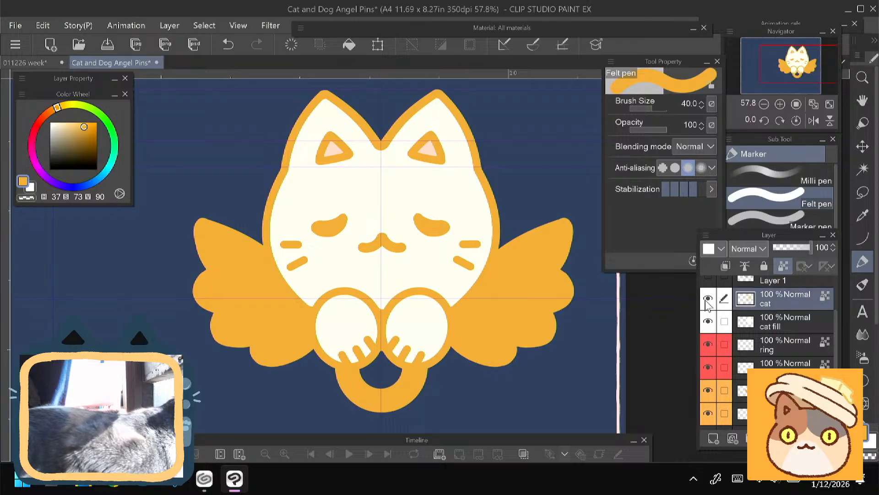
{"action": "left_click", "coordinate": [707, 300]}
{"action": "left_click", "coordinate": [708, 299]}
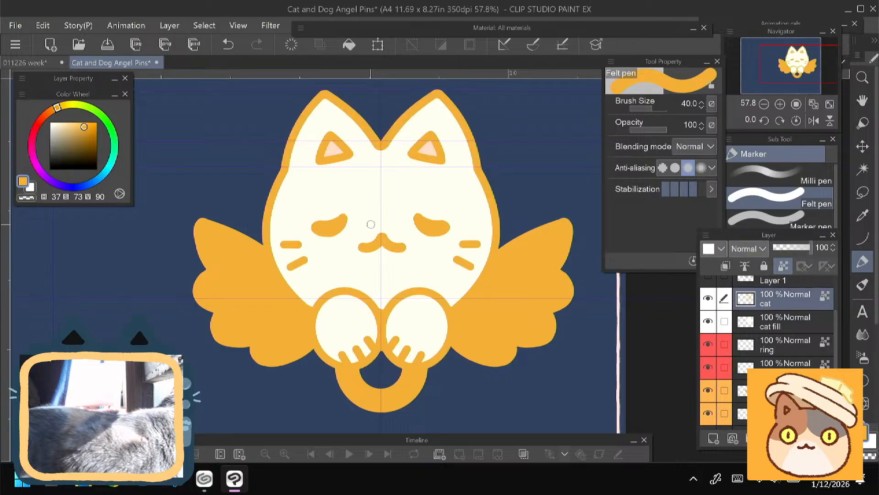
{"action": "key", "text": "m"}
{"action": "left_click_drag", "start_coordinate": [366, 227], "coordinate": [400, 262]}
{"action": "key", "text": "ctrl+t"}
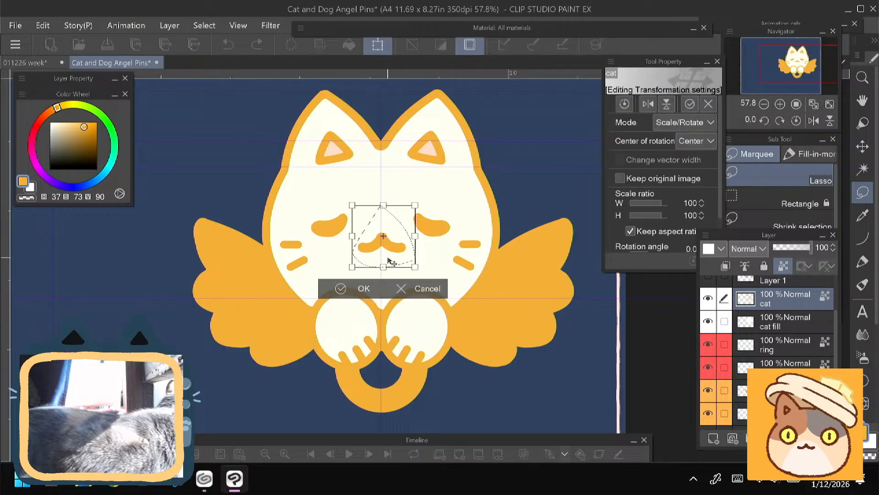
{"action": "left_click", "coordinate": [356, 289]}
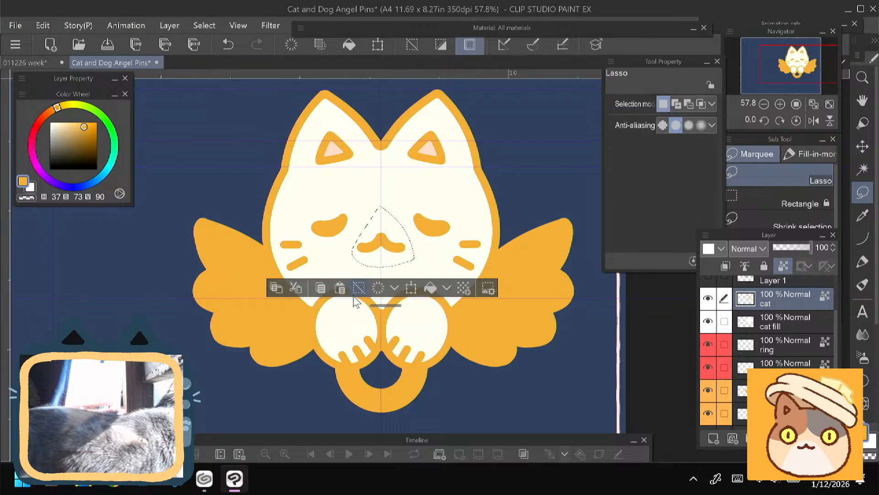
{"action": "left_click", "coordinate": [359, 288]}
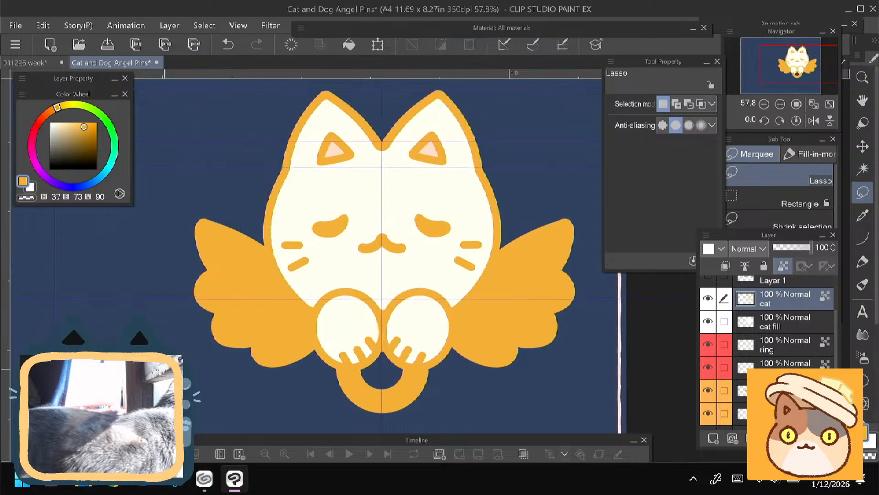
- Save the Cat and Dog Angel Pins document
{"action": "scroll", "coordinate": [358, 341], "scroll_direction": "down", "scroll_amount": 1}
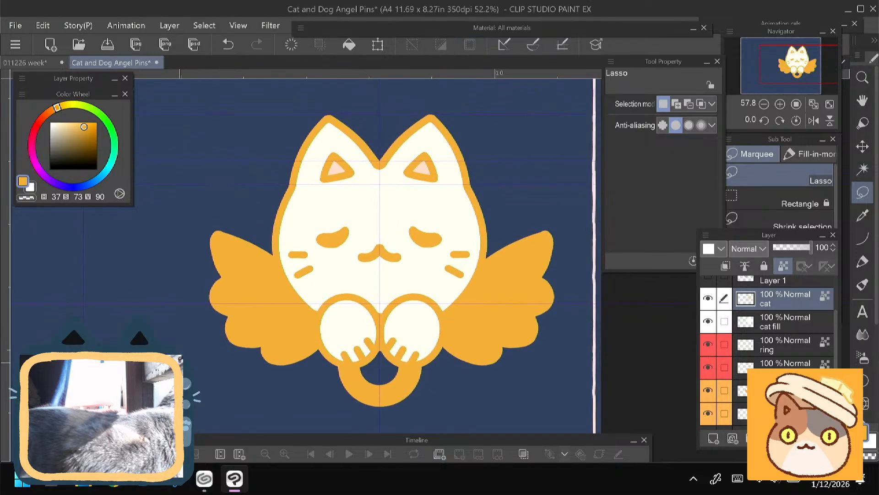
{"action": "left_click", "coordinate": [108, 41]}
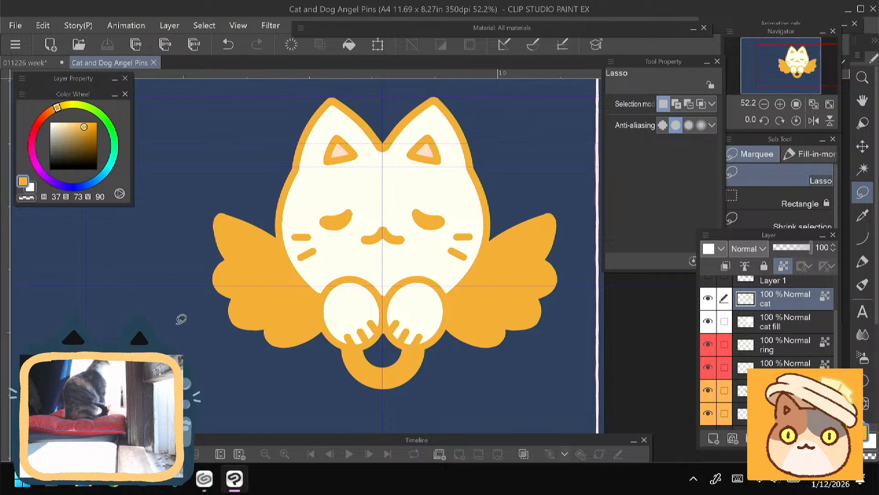
{"action": "left_click_drag", "start_coordinate": [159, 372], "coordinate": [178, 355]}
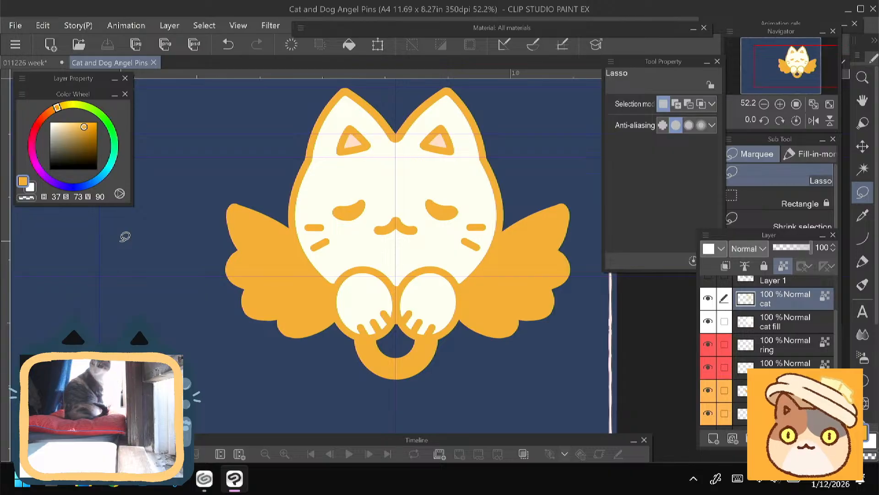
- Hide the mirrored wing copy and make the original wing layer active
{"action": "left_click", "coordinate": [708, 390]}
{"action": "left_click", "coordinate": [708, 414]}
{"action": "left_click", "coordinate": [708, 414]}
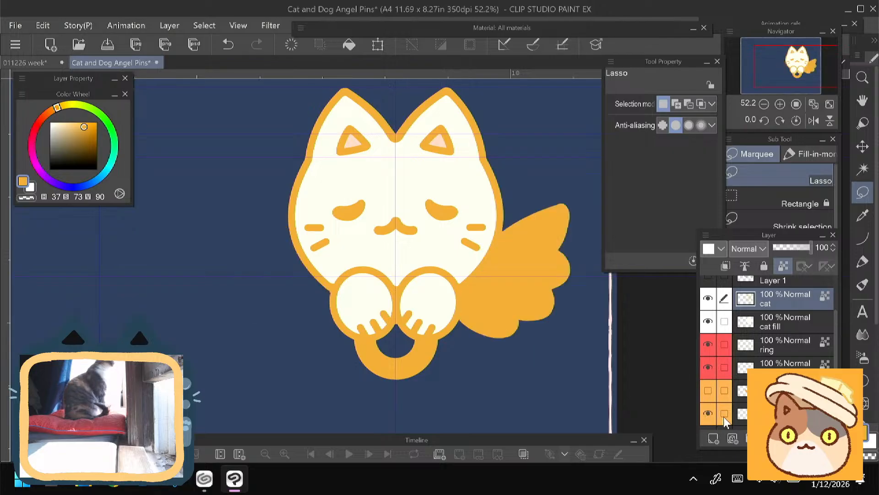
{"action": "left_click", "coordinate": [760, 416]}
- Scale the original wing to 98% and reposition it slightly higher and closer behind the cat's body
{"action": "key", "text": "ctrl+t"}
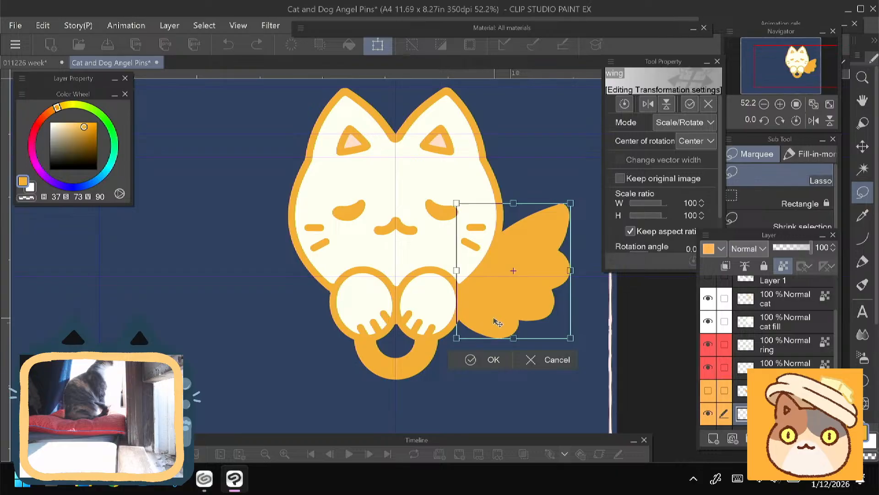
{"action": "left_click_drag", "start_coordinate": [496, 320], "coordinate": [478, 293]}
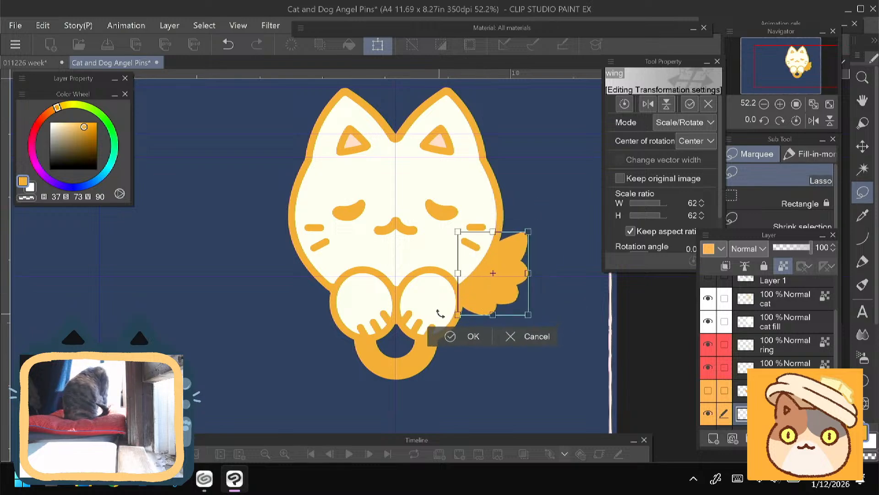
{"action": "left_click_drag", "start_coordinate": [482, 307], "coordinate": [498, 283]}
{"action": "left_click_drag", "start_coordinate": [506, 259], "coordinate": [499, 272]}
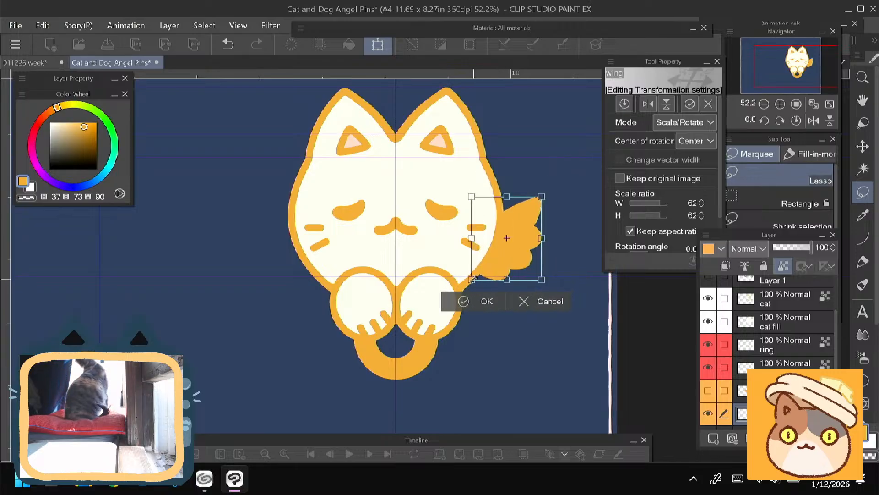
{"action": "left_click_drag", "start_coordinate": [473, 279], "coordinate": [445, 329]}
{"action": "left_click_drag", "start_coordinate": [482, 307], "coordinate": [517, 284]}
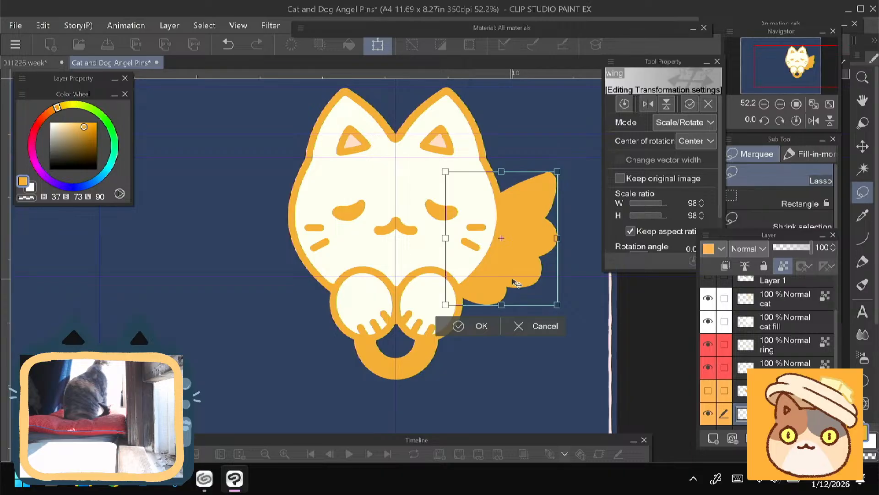
{"action": "left_click_drag", "start_coordinate": [474, 295], "coordinate": [473, 308]}
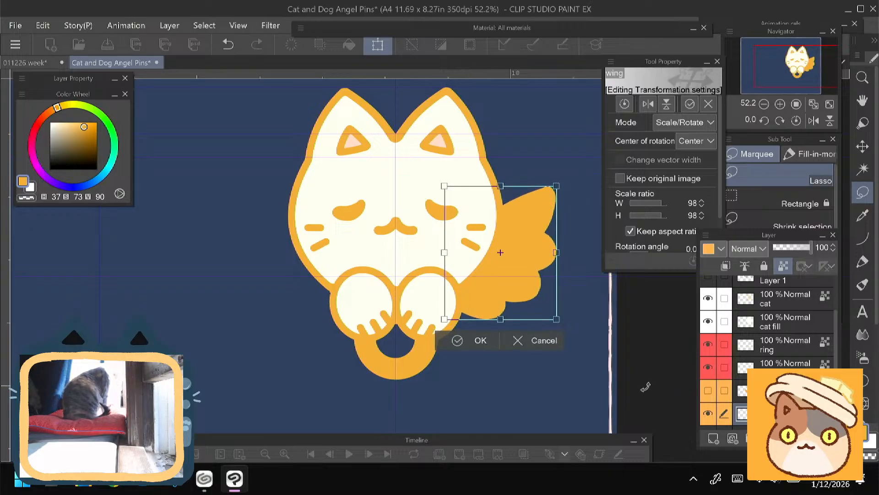
{"action": "key", "text": "Return"}
- Toggle the two wing layers' visibility to compare the adjusted wing with the mirrored copy
{"action": "left_click", "coordinate": [708, 390]}
{"action": "left_click", "coordinate": [709, 413]}
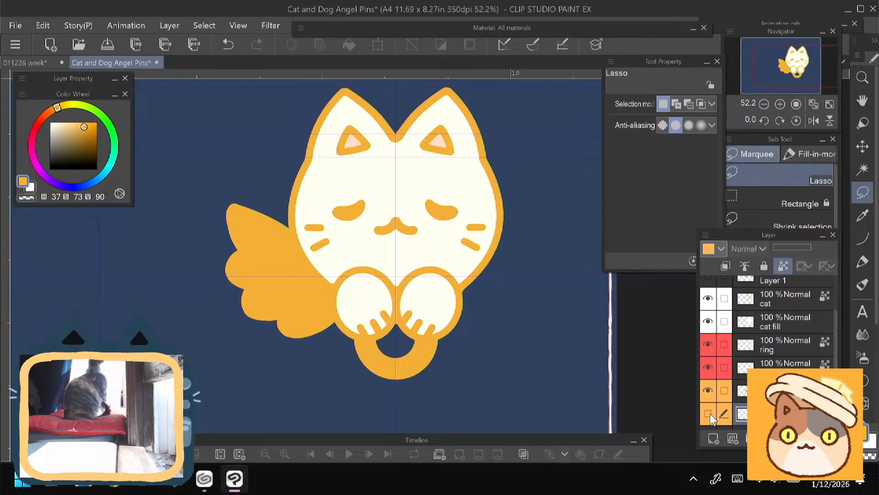
{"action": "left_click", "coordinate": [710, 413]}
{"action": "left_click", "coordinate": [710, 394]}
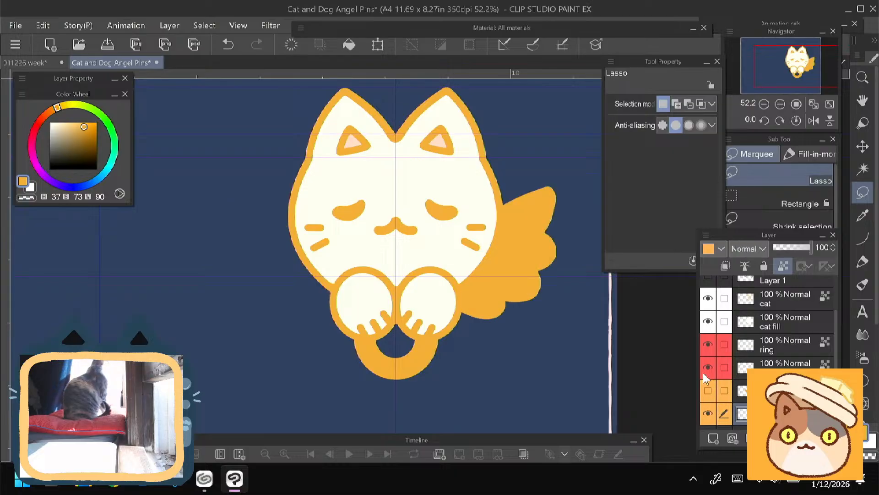
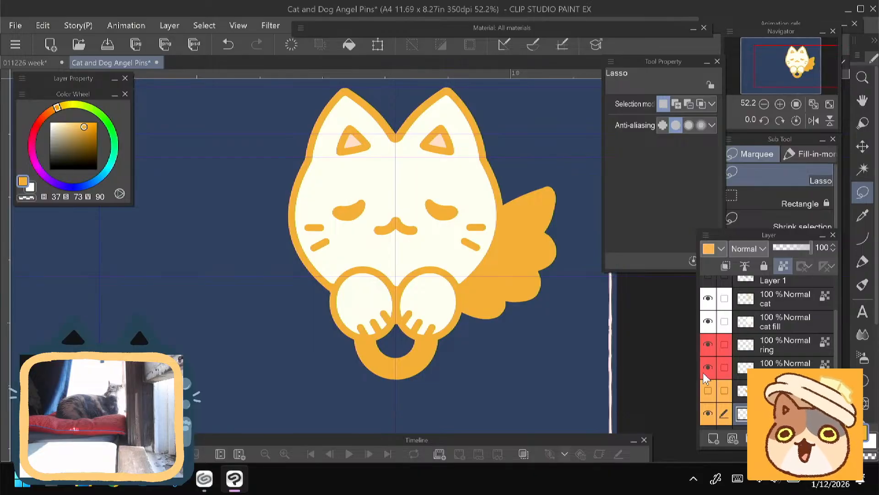
- Compare the two wings, then hide the mirrored copy, flatten the original wing to 85% height and reposition it behind the cat's body
{"action": "left_click", "coordinate": [708, 391]}
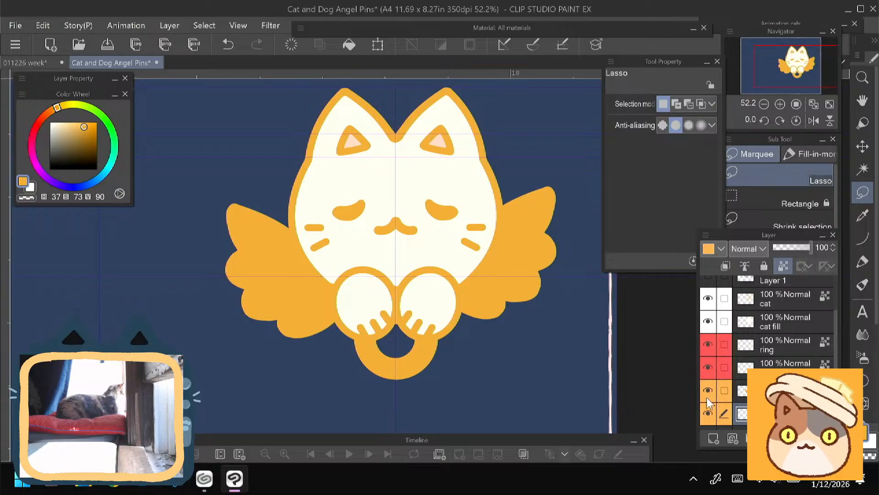
{"action": "left_click", "coordinate": [707, 396]}
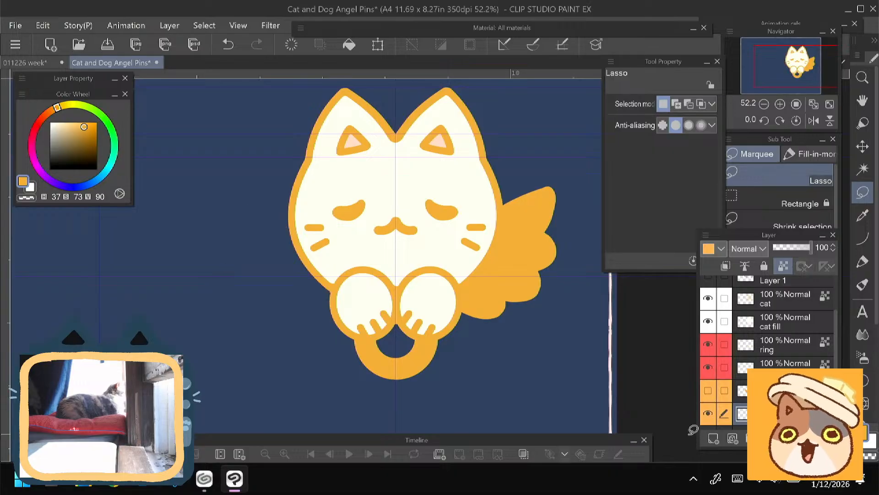
{"action": "key", "text": "ctrl+t"}
{"action": "left_click_drag", "start_coordinate": [499, 192], "coordinate": [503, 207]}
{"action": "left_click_drag", "start_coordinate": [469, 296], "coordinate": [473, 293]}
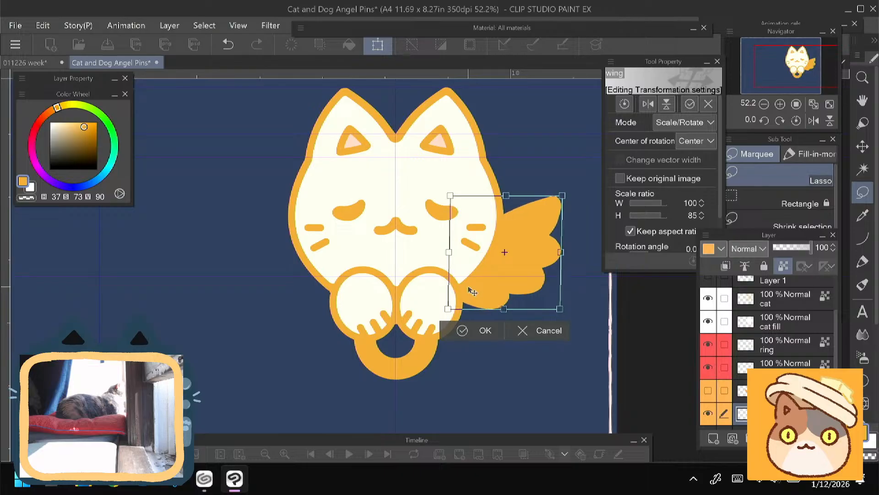
{"action": "left_click", "coordinate": [464, 331]}
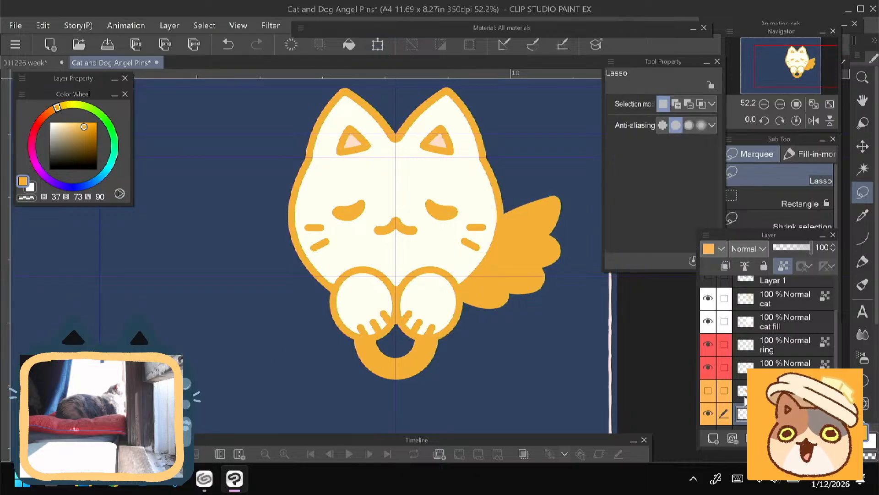
- Duplicate the adjusted wing layer, flip the copy horizontally and place it symmetrically on the other side of the cat
{"action": "right_click", "coordinate": [763, 277]}
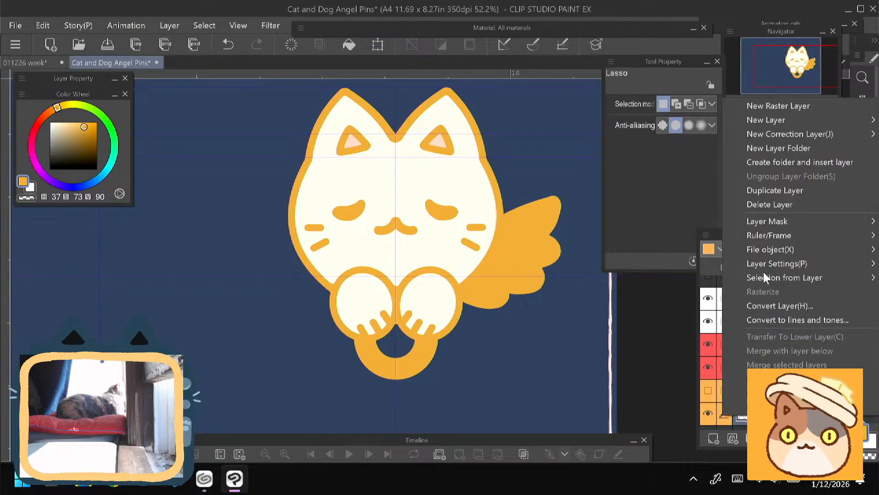
{"action": "left_click", "coordinate": [752, 192]}
{"action": "key", "text": "ctrl+t"}
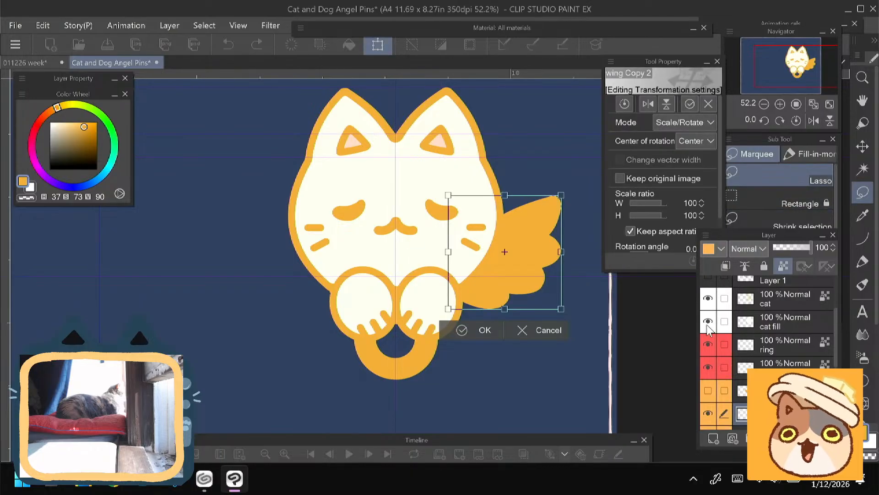
{"action": "left_click", "coordinate": [648, 104]}
{"action": "mouse_move", "coordinate": [487, 288]}
{"action": "left_mouse_down"}
{"action": "mouse_move", "coordinate": [269, 283]}
{"action": "mouse_move", "coordinate": [278, 284]}
{"action": "left_mouse_up"}
{"action": "left_click", "coordinate": [244, 328]}
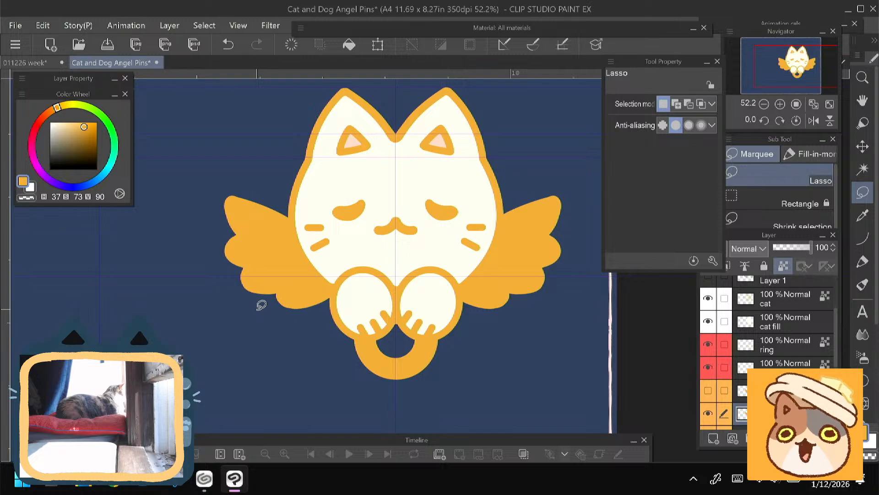
- Add a new raster layer at the top of the layer stack and choose the animePen brush
{"action": "left_click_drag", "start_coordinate": [202, 178], "coordinate": [201, 199]}
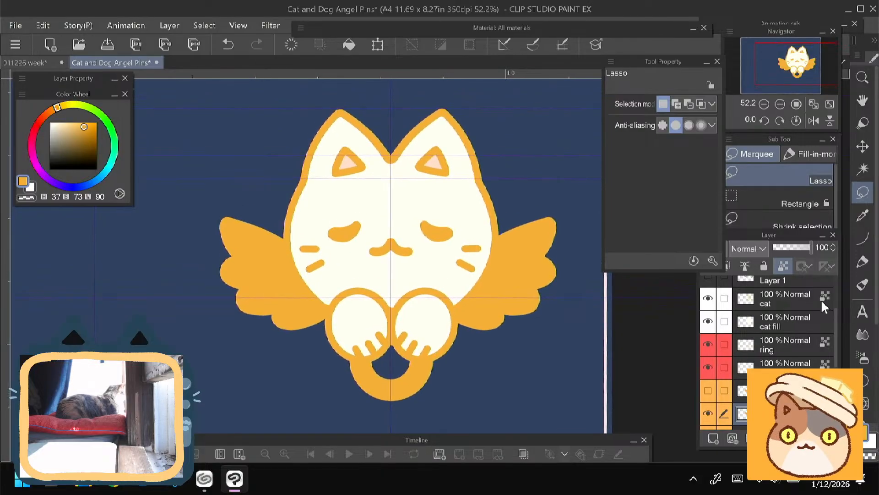
{"action": "left_click_drag", "start_coordinate": [836, 316], "coordinate": [836, 271]}
{"action": "left_click", "coordinate": [751, 296]}
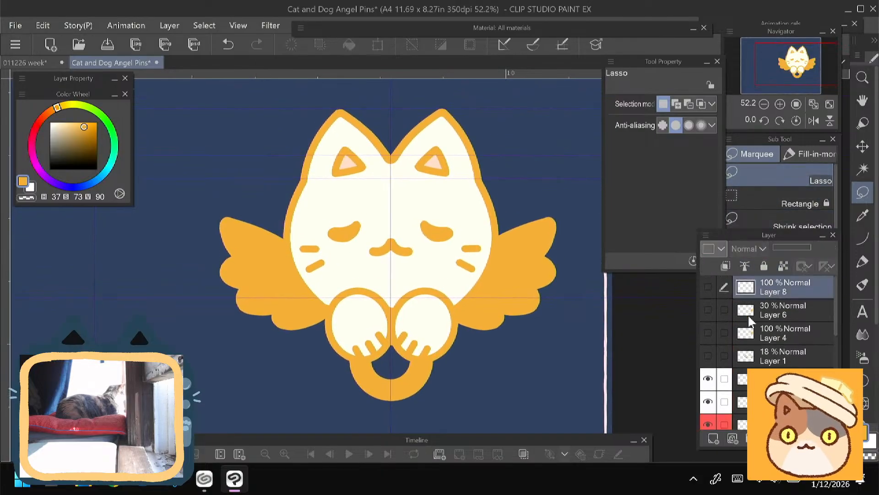
{"action": "left_click", "coordinate": [713, 439]}
{"action": "key", "text": "p"}
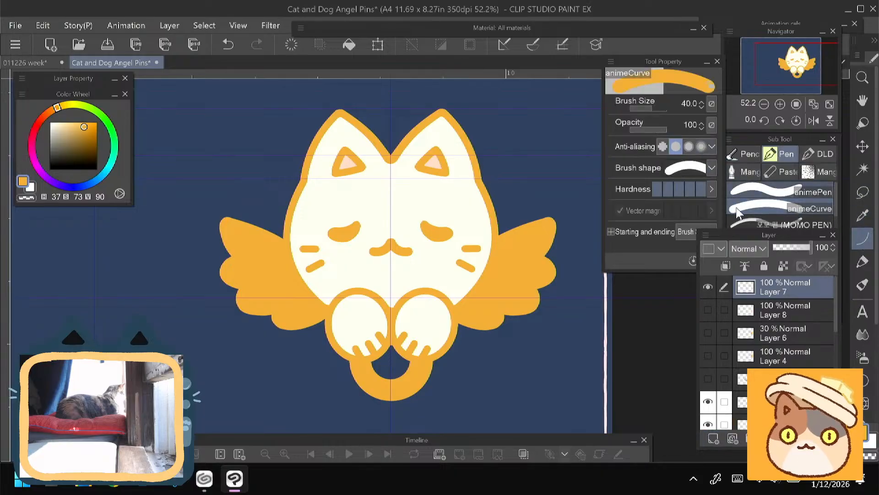
{"action": "left_click", "coordinate": [755, 191]}
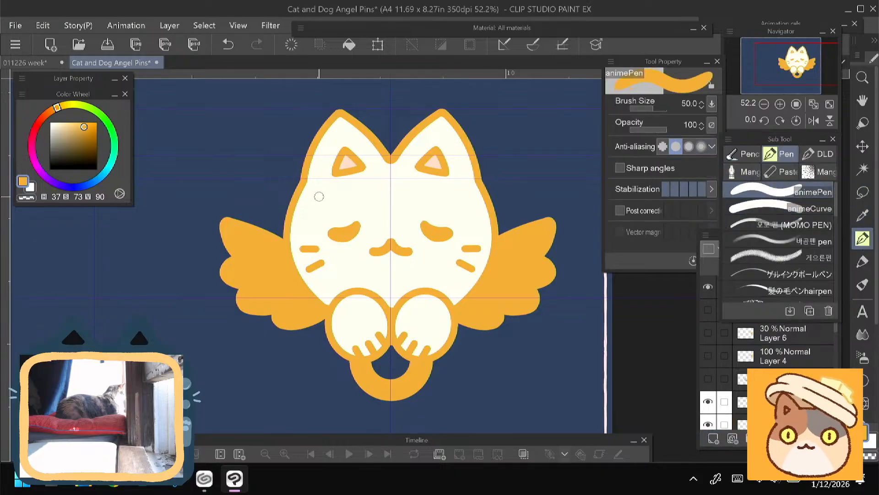
- Set the brush size to 25 and draw small orange constellations of stars, dashes and dots above both of the cat's eyes
{"action": "key", "text": "["}
{"action": "key", "text": "["}
{"action": "key", "text": "["}
{"action": "key", "text": "["}
{"action": "key", "text": "]"}
{"action": "mouse_move", "coordinate": [318, 198]}
{"action": "left_mouse_down"}
{"action": "mouse_move", "coordinate": [327, 200]}
{"action": "mouse_move", "coordinate": [315, 202]}
{"action": "mouse_move", "coordinate": [315, 223]}
{"action": "left_mouse_up"}
{"action": "left_click", "coordinate": [312, 228]}
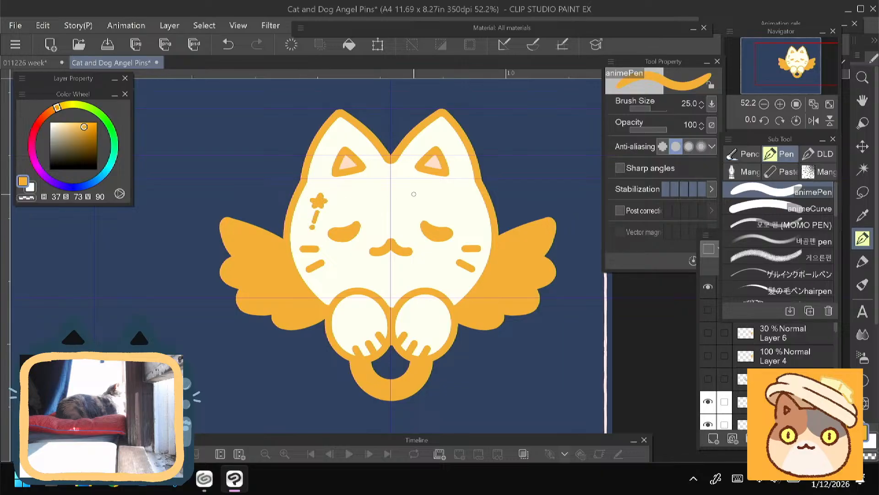
{"action": "left_click_drag", "start_coordinate": [414, 194], "coordinate": [462, 223]}
{"action": "left_click", "coordinate": [451, 211]}
- Draw matching small orange stars with dashes and dots on both of the cat's paws
{"action": "left_click_drag", "start_coordinate": [288, 302], "coordinate": [276, 278]}
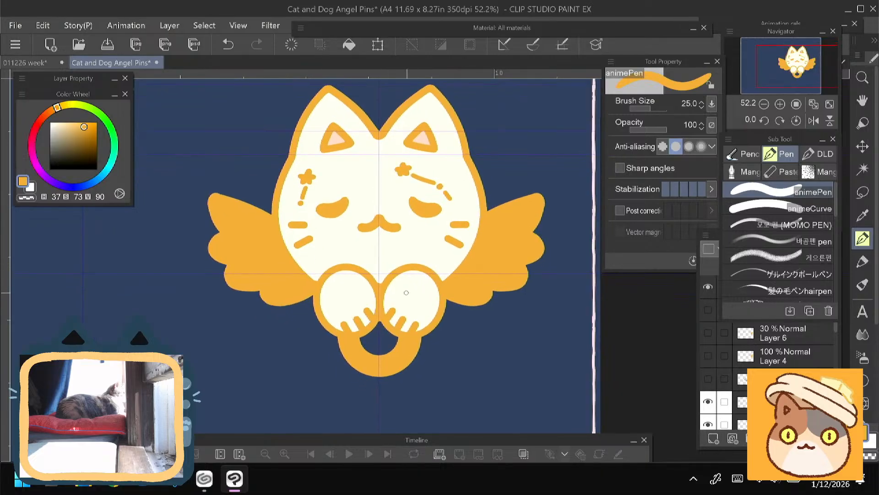
{"action": "left_click_drag", "start_coordinate": [420, 291], "coordinate": [417, 290]}
{"action": "mouse_move", "coordinate": [353, 285]}
{"action": "left_mouse_down"}
{"action": "mouse_move", "coordinate": [327, 304]}
{"action": "mouse_move", "coordinate": [342, 295]}
{"action": "left_mouse_up"}
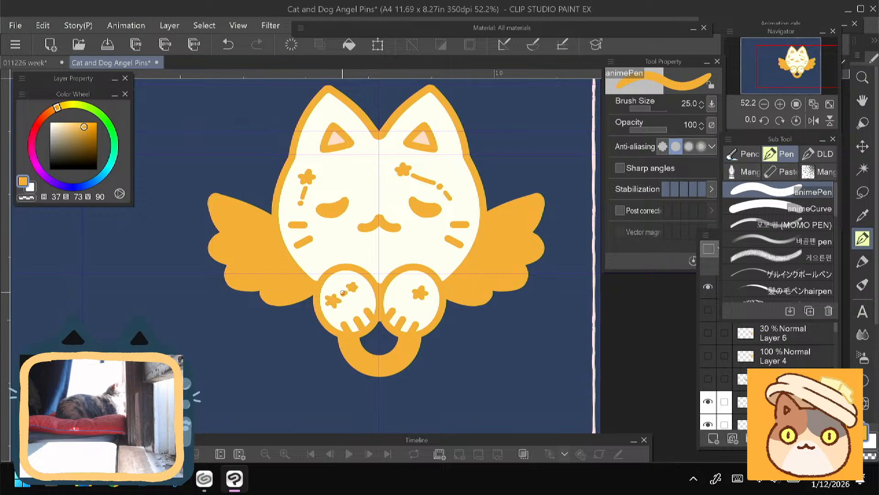
{"action": "left_click_drag", "start_coordinate": [273, 248], "coordinate": [274, 255]}
{"action": "left_click", "coordinate": [408, 296]}
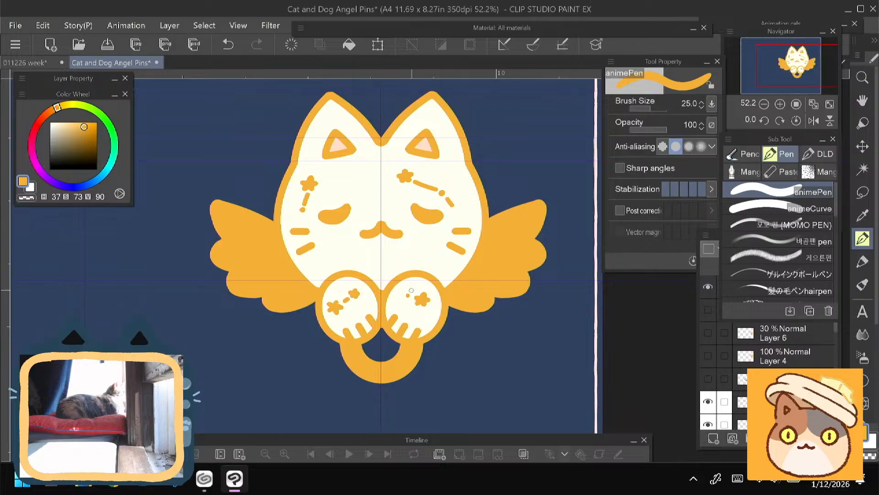
{"action": "left_click", "coordinate": [413, 288]}
- Toggle the constellation layer to compare the cat with and without the markings, and leave it hidden
{"action": "left_click", "coordinate": [753, 346]}
{"action": "left_click", "coordinate": [776, 289]}
{"action": "left_click", "coordinate": [711, 292]}
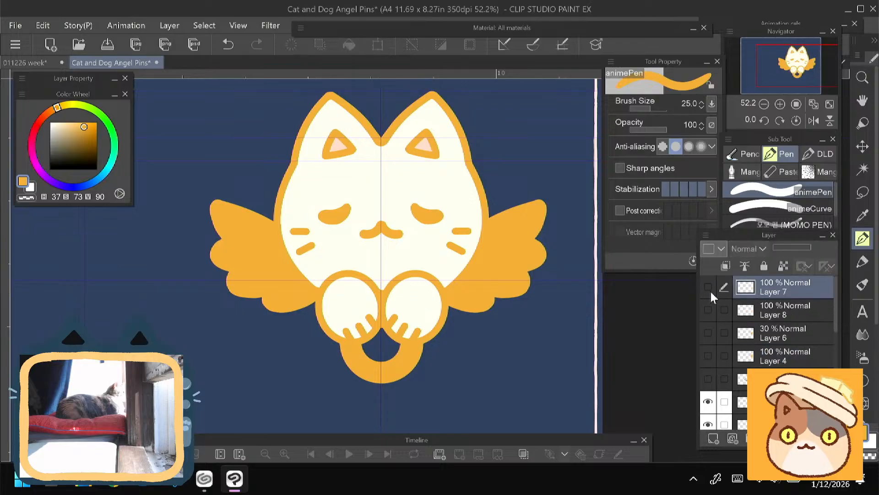
{"action": "left_click", "coordinate": [712, 290]}
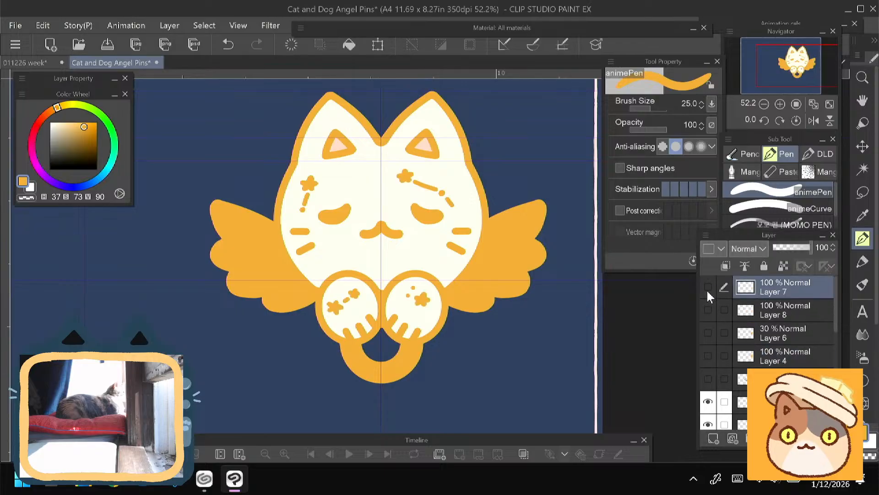
{"action": "left_click", "coordinate": [708, 289]}
{"action": "left_click_drag", "start_coordinate": [242, 353], "coordinate": [235, 361]}
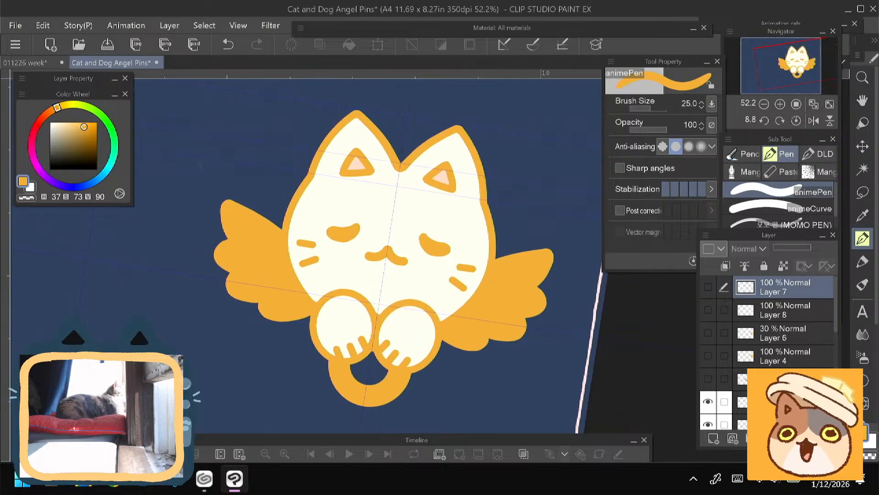
{"action": "scroll", "coordinate": [299, 374], "scroll_direction": "down", "scroll_amount": 3}
{"action": "left_click_drag", "start_coordinate": [199, 229], "coordinate": [298, 222]}
- Hide the old mirrored wing Copy layer beneath the new wing and save the document
{"action": "left_click_drag", "start_coordinate": [835, 285], "coordinate": [828, 347]}
{"action": "left_click", "coordinate": [708, 349]}
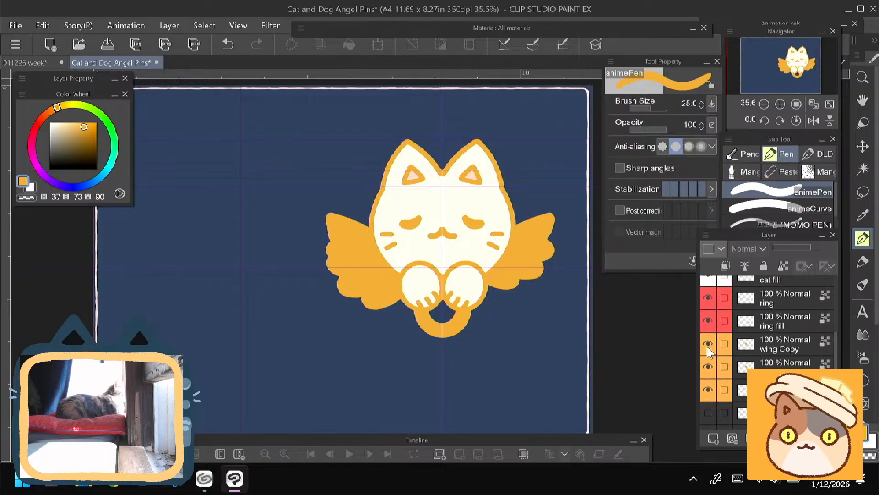
{"action": "left_click", "coordinate": [708, 349]}
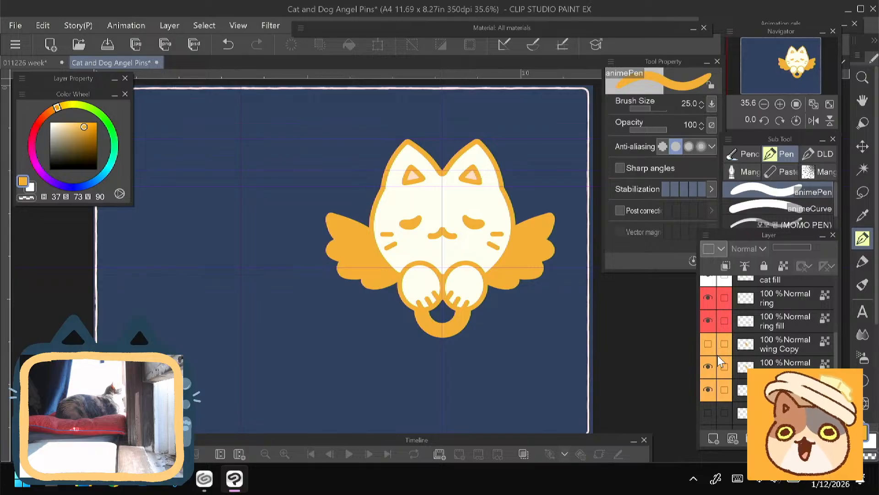
{"action": "scroll", "coordinate": [312, 238], "scroll_direction": "up", "scroll_amount": 3}
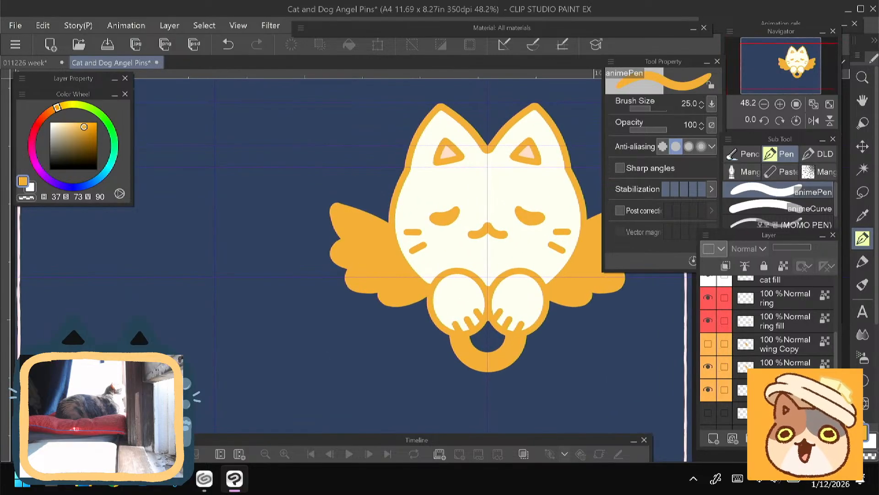
{"action": "left_click_drag", "start_coordinate": [317, 234], "coordinate": [245, 214]}
{"action": "scroll", "coordinate": [282, 284], "scroll_direction": "down", "scroll_amount": 3}
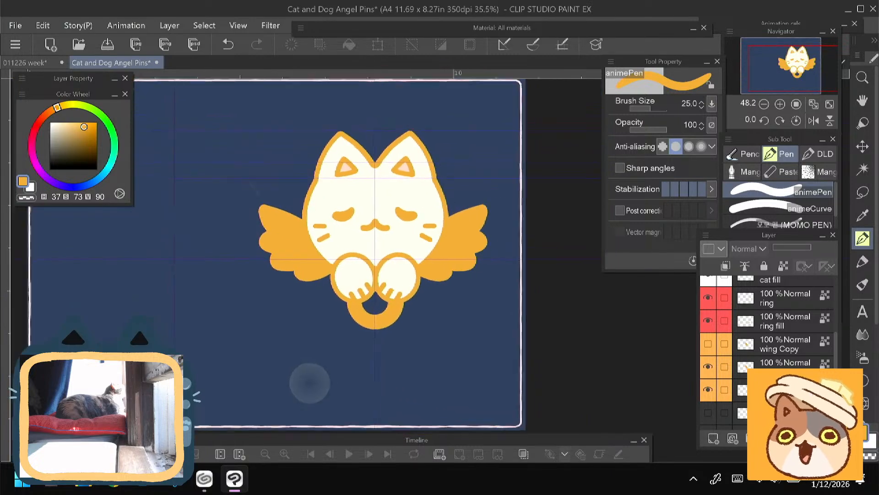
{"action": "left_click_drag", "start_coordinate": [310, 383], "coordinate": [328, 383]}
{"action": "left_click", "coordinate": [107, 46]}
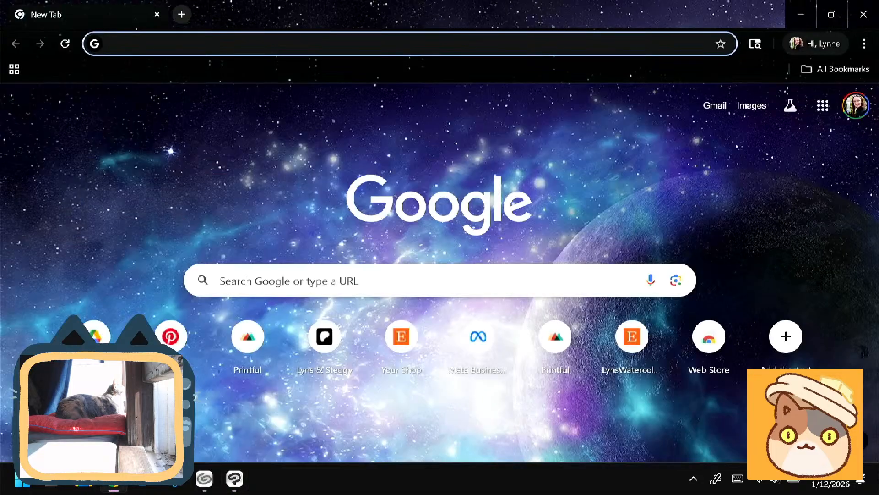
- Switch to the Chrome browser and search Google for "cat collar accessories"
{"action": "left_click", "coordinate": [321, 280]}
{"action": "type", "text": "cat "}
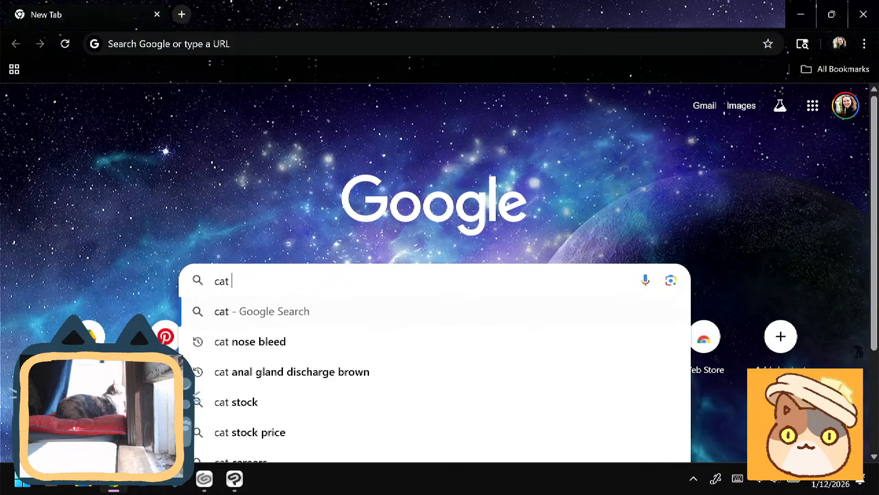
{"action": "type", "text": "collar a"}
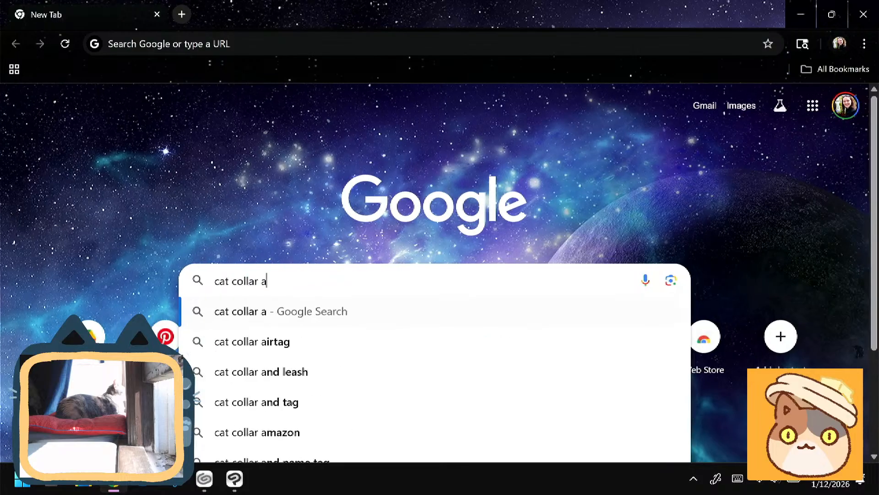
{"action": "type", "text": "cc"}
{"action": "key", "text": "Return"}
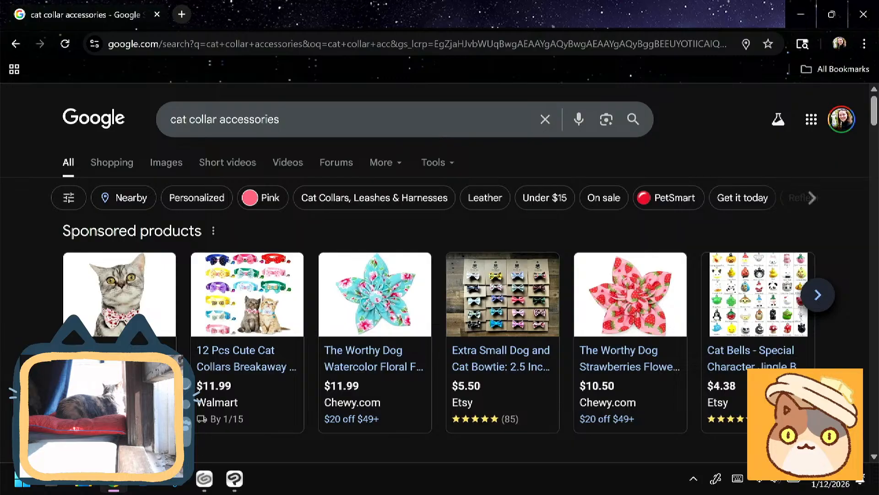
- Browse the shopping results for cat collar accessories, examining the ID tags, safety bells and collar charms
{"action": "left_click", "coordinate": [111, 162]}
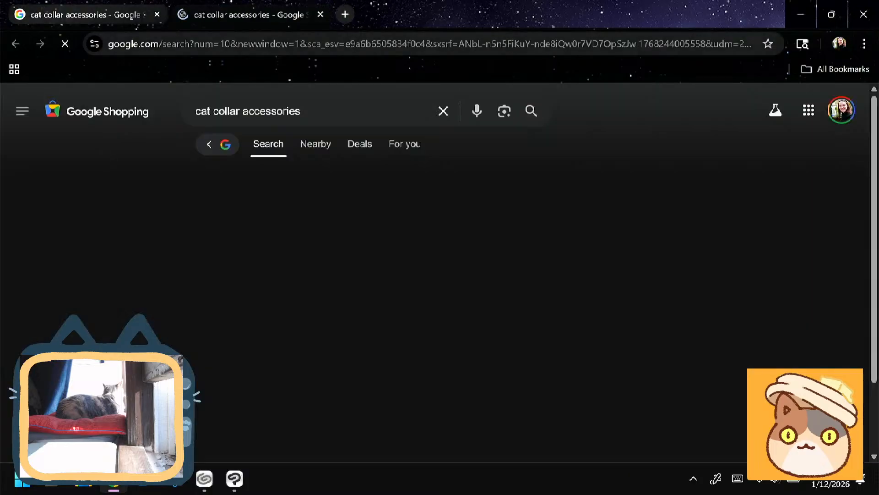
{"action": "scroll", "coordinate": [440, 275], "scroll_direction": "down", "scroll_amount": 1}
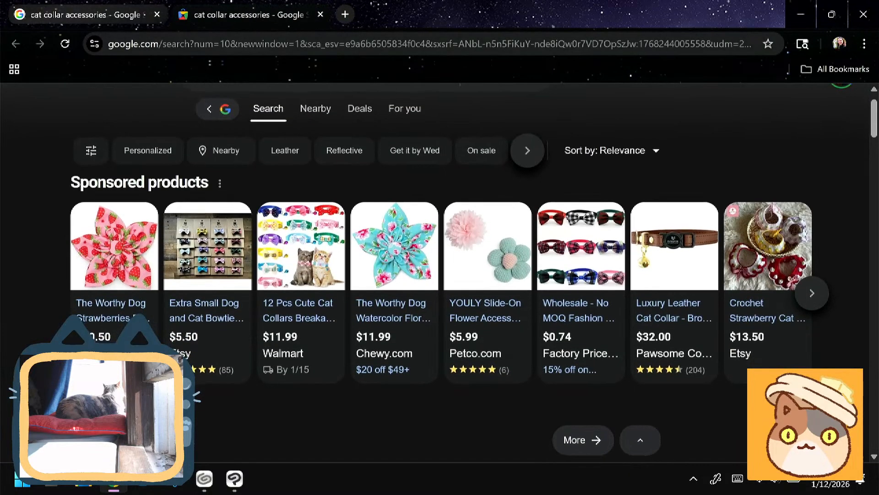
{"action": "scroll", "coordinate": [439, 275], "scroll_direction": "down", "scroll_amount": 1}
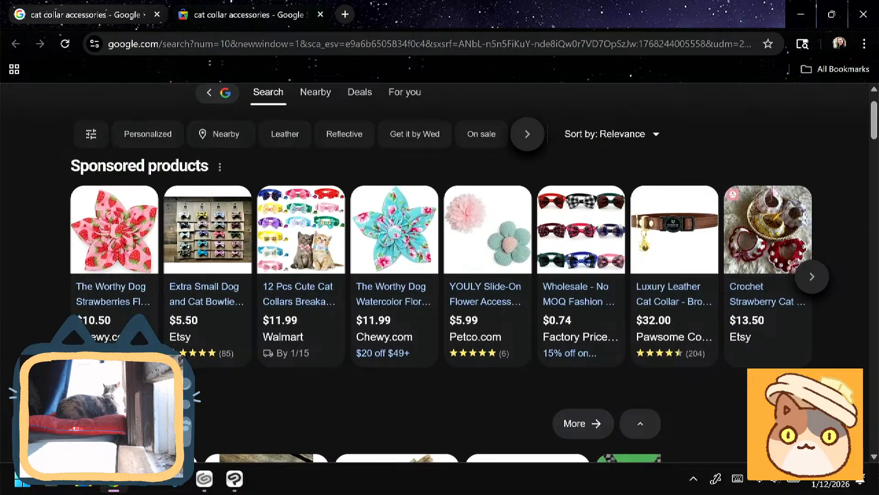
{"action": "scroll", "coordinate": [439, 275], "scroll_direction": "down", "scroll_amount": 3}
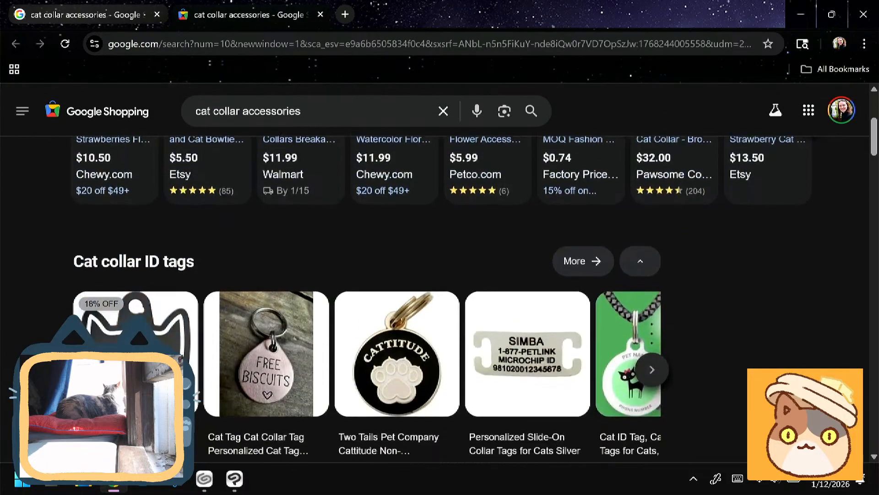
{"action": "scroll", "coordinate": [439, 275], "scroll_direction": "down", "scroll_amount": 2}
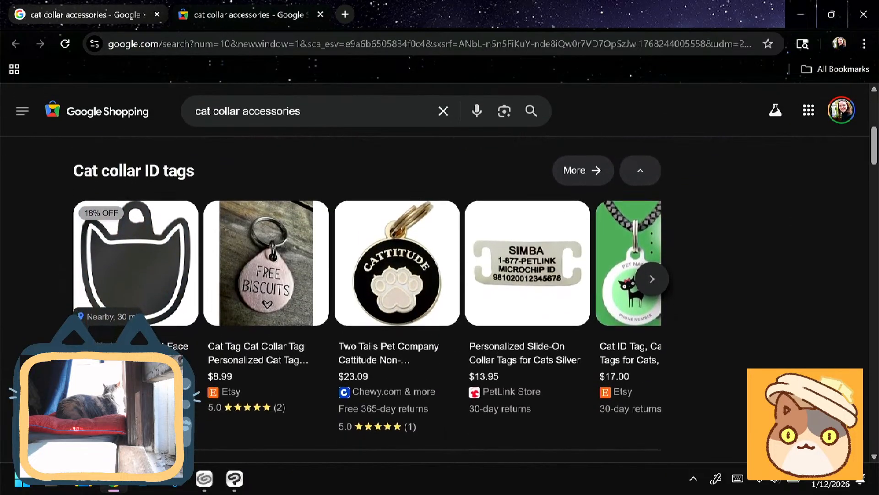
{"action": "scroll", "coordinate": [439, 275], "scroll_direction": "down", "scroll_amount": 5}
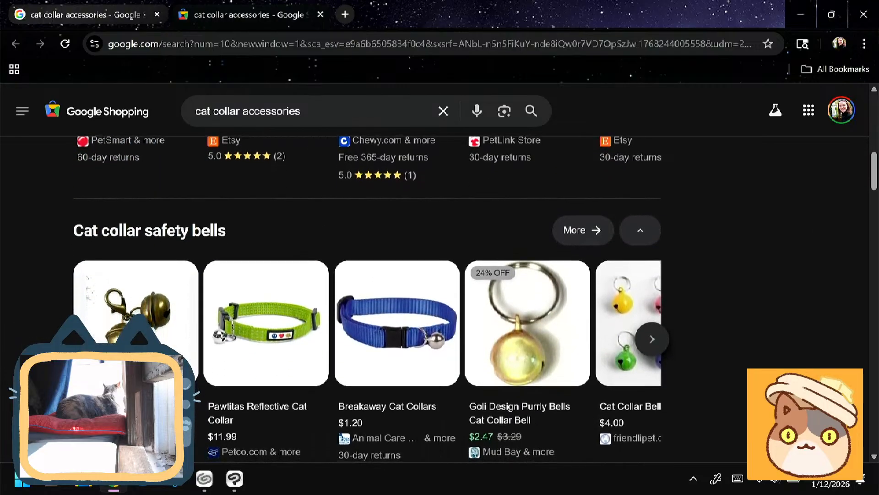
{"action": "scroll", "coordinate": [439, 274], "scroll_direction": "down", "scroll_amount": 6}
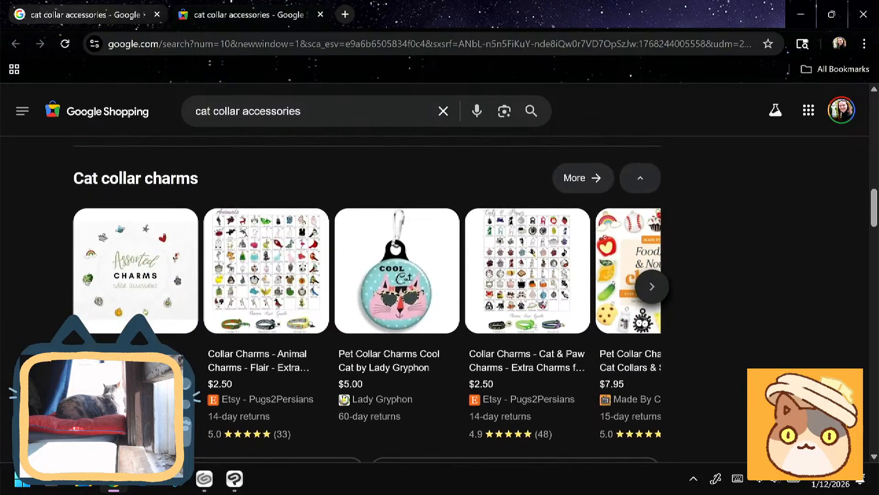
{"action": "scroll", "coordinate": [440, 275], "scroll_direction": "down", "scroll_amount": 1}
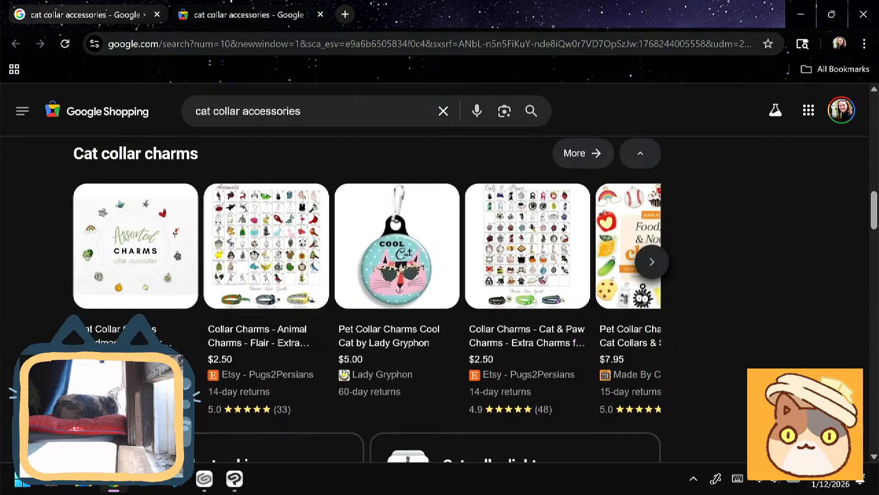
{"action": "scroll", "coordinate": [439, 275], "scroll_direction": "down", "scroll_amount": 4}
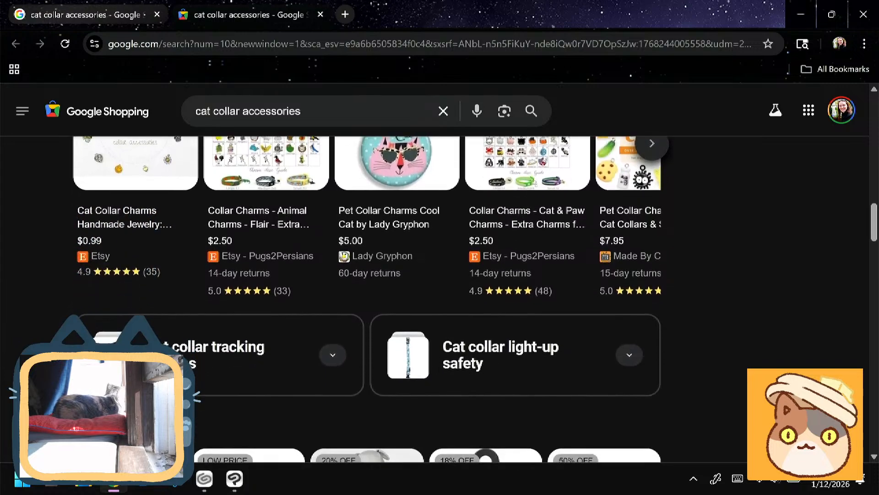
- Look through the All products listings, examining the shapes of the hanging charms, bells, bows and tags for collar decoration ideas
{"action": "scroll", "coordinate": [440, 275], "scroll_direction": "down", "scroll_amount": 2}
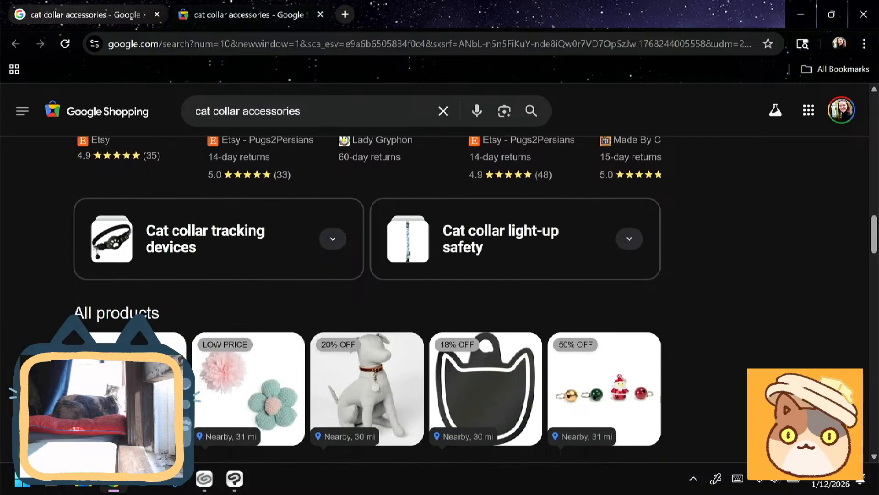
{"action": "scroll", "coordinate": [440, 274], "scroll_direction": "down", "scroll_amount": 4}
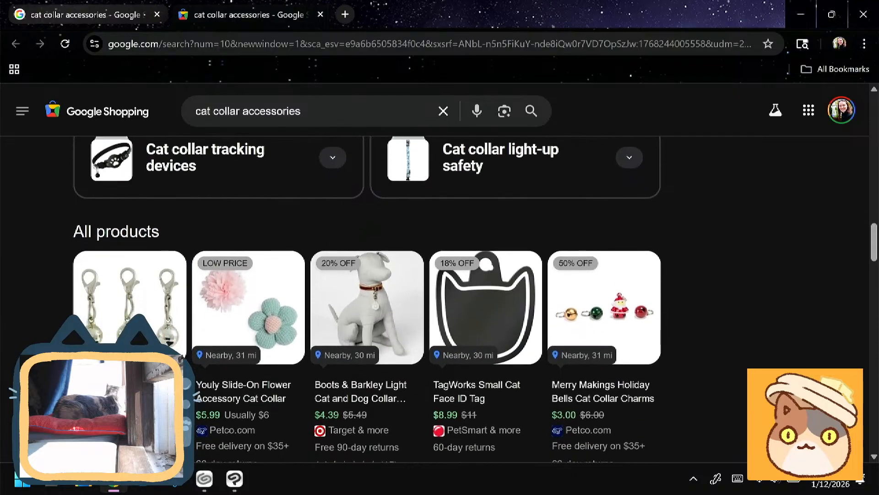
{"action": "scroll", "coordinate": [440, 275], "scroll_direction": "down", "scroll_amount": 3}
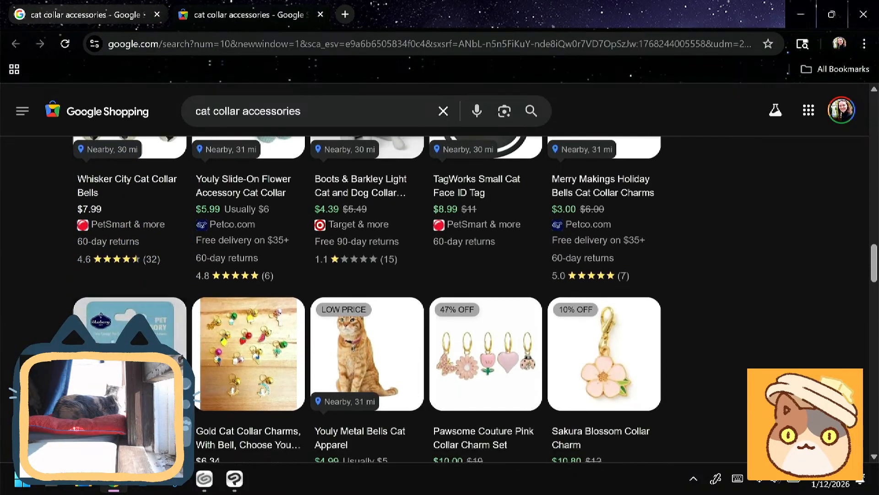
{"action": "scroll", "coordinate": [440, 275], "scroll_direction": "down", "scroll_amount": 3}
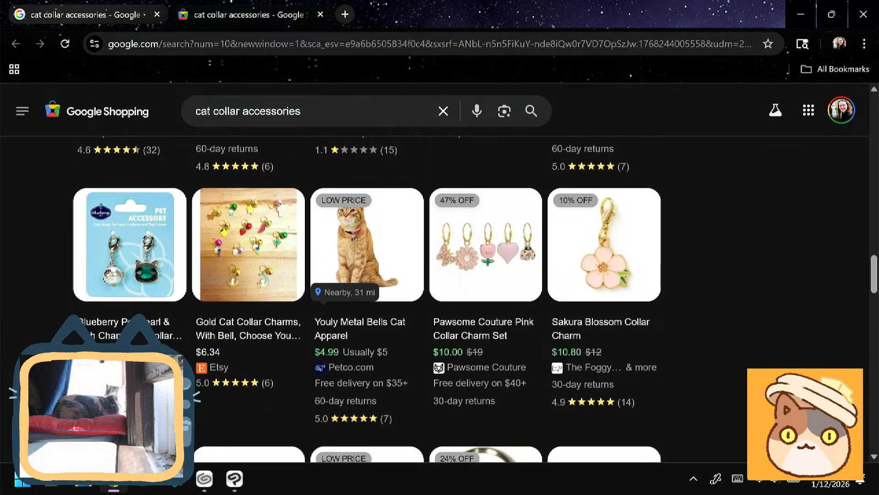
{"action": "scroll", "coordinate": [439, 275], "scroll_direction": "down", "scroll_amount": 3}
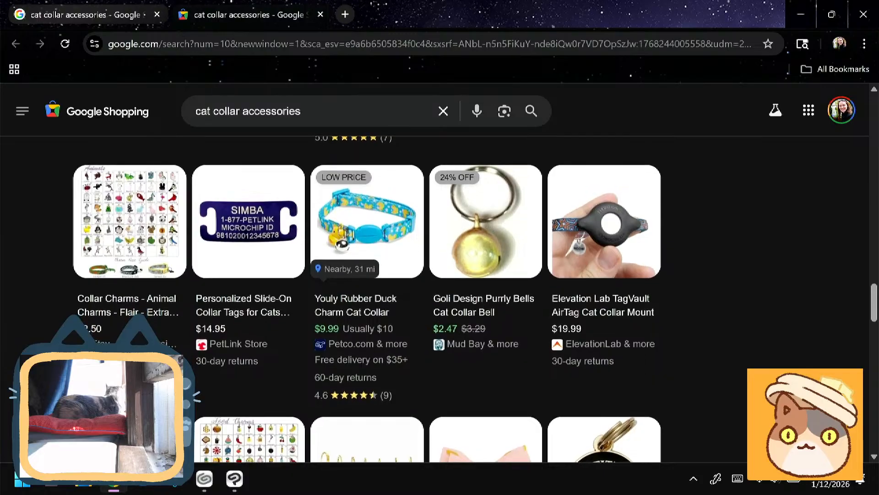
{"action": "scroll", "coordinate": [439, 275], "scroll_direction": "down", "scroll_amount": 5}
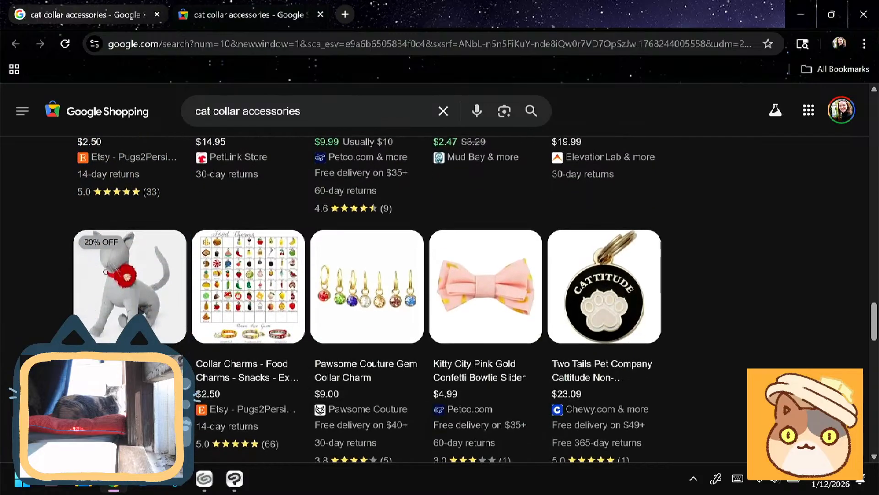
{"action": "scroll", "coordinate": [440, 275], "scroll_direction": "down", "scroll_amount": 1}
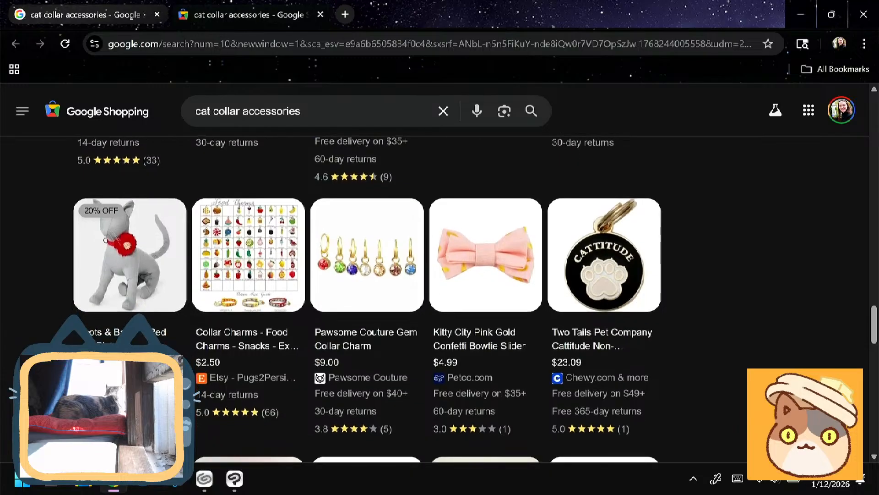
{"action": "scroll", "coordinate": [440, 275], "scroll_direction": "down", "scroll_amount": 5}
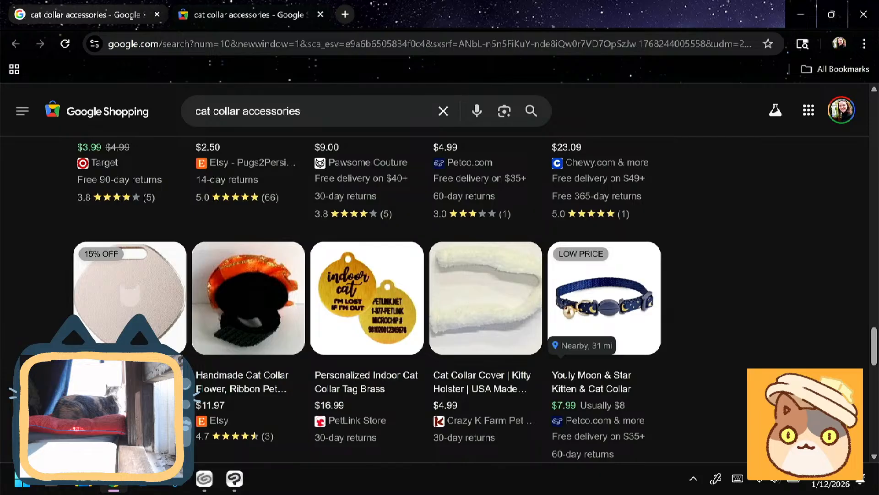
{"action": "scroll", "coordinate": [439, 275], "scroll_direction": "down", "scroll_amount": 5}
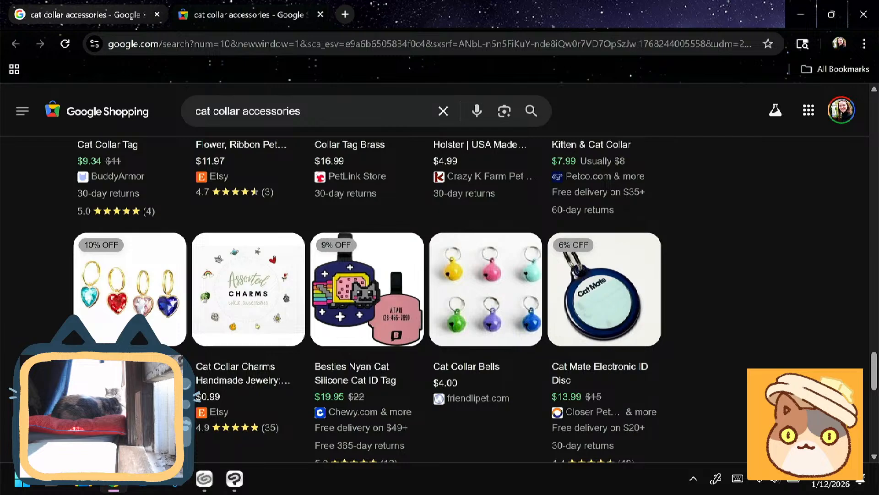
{"action": "scroll", "coordinate": [440, 298], "scroll_direction": "down", "scroll_amount": 5}
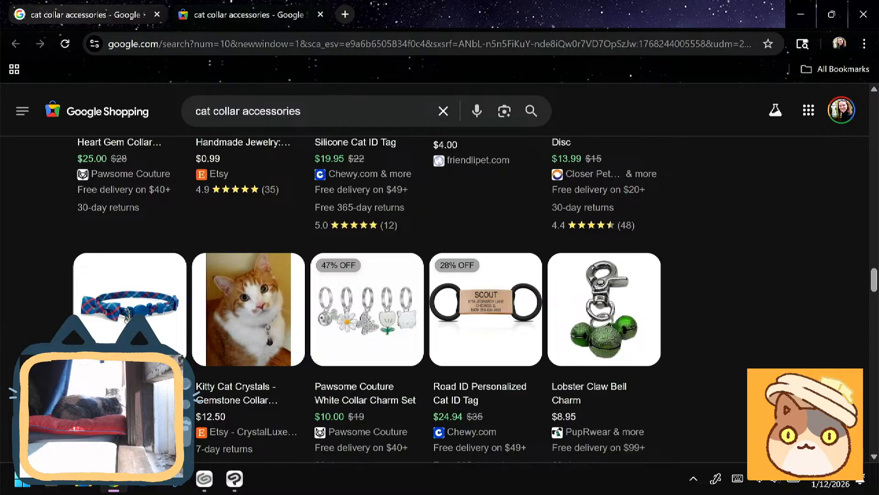
{"action": "scroll", "coordinate": [367, 299], "scroll_direction": "down", "scroll_amount": 1}
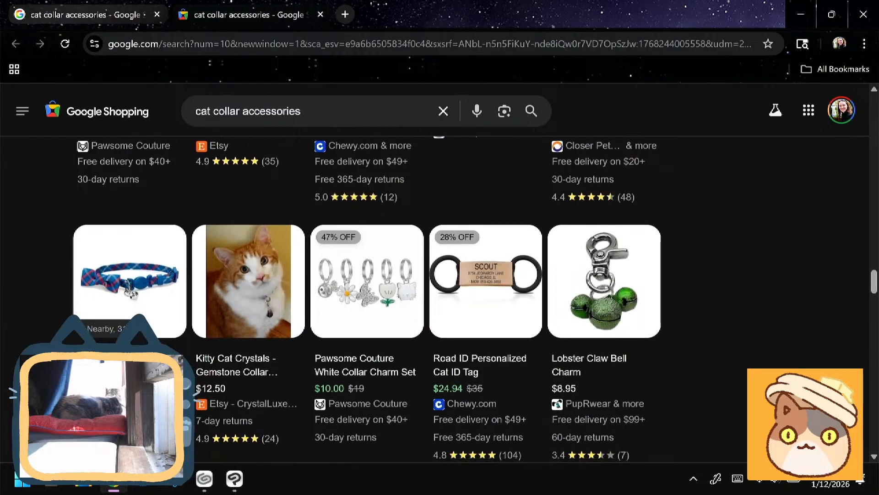
{"action": "scroll", "coordinate": [367, 298], "scroll_direction": "down", "scroll_amount": 5}
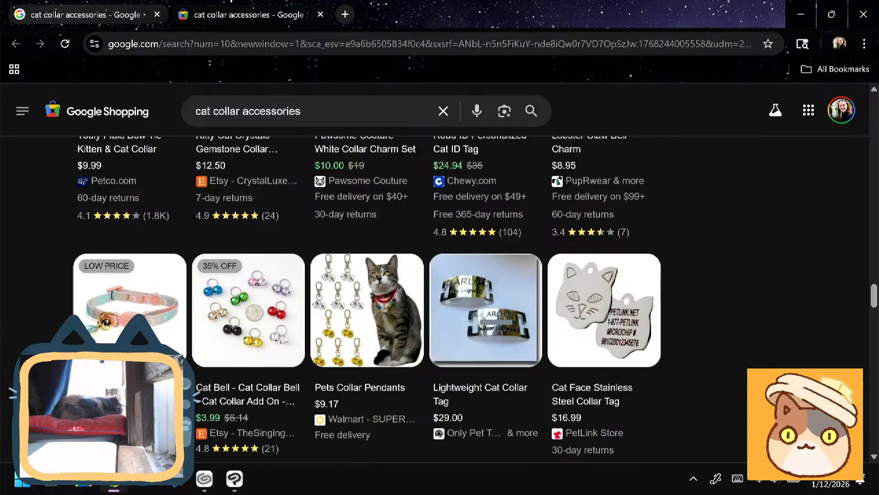
{"action": "scroll", "coordinate": [440, 298], "scroll_direction": "down", "scroll_amount": 8}
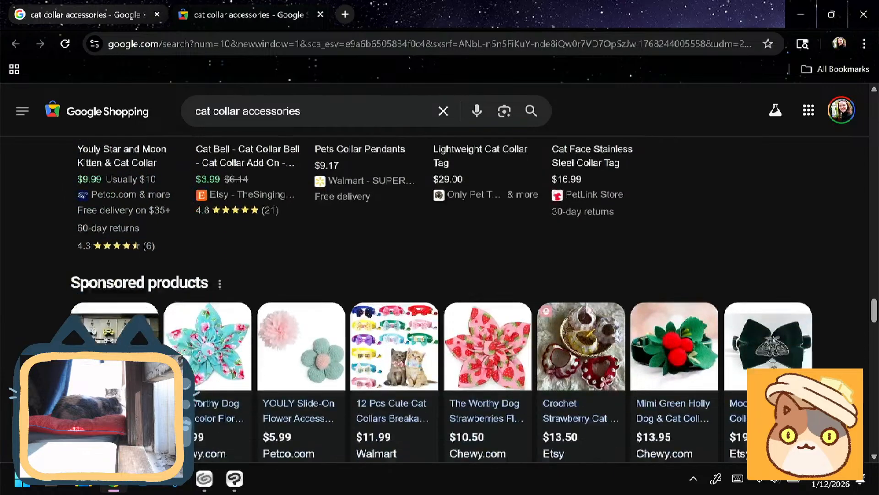
{"action": "scroll", "coordinate": [440, 297], "scroll_direction": "down", "scroll_amount": 3}
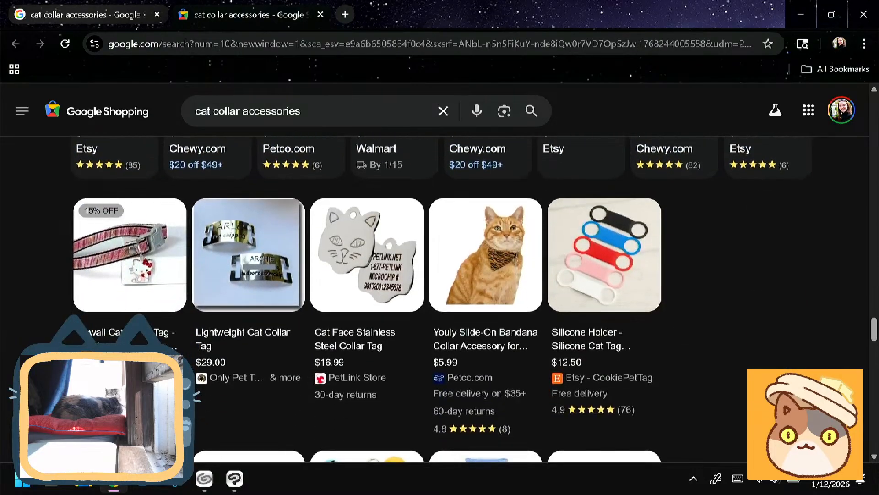
{"action": "scroll", "coordinate": [439, 298], "scroll_direction": "down", "scroll_amount": 4}
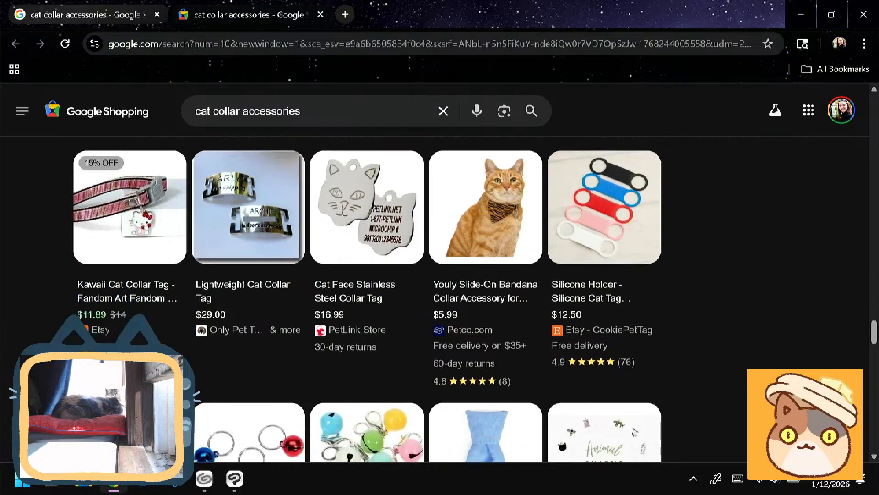
{"action": "scroll", "coordinate": [439, 298], "scroll_direction": "down", "scroll_amount": 2}
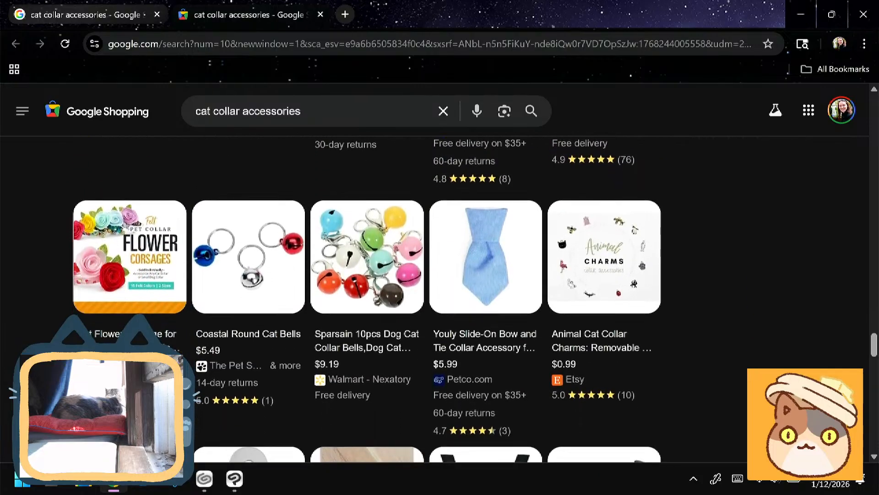
{"action": "scroll", "coordinate": [440, 298], "scroll_direction": "down", "scroll_amount": 2}
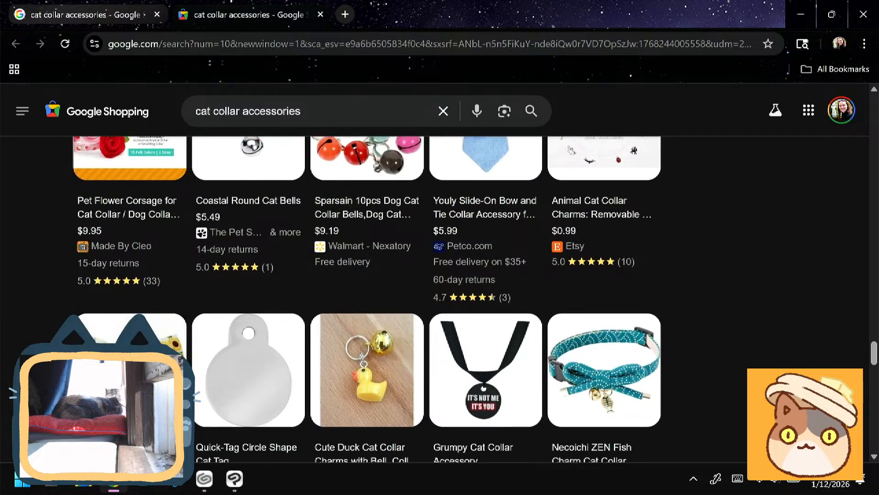
{"action": "scroll", "coordinate": [366, 297], "scroll_direction": "down", "scroll_amount": 5}
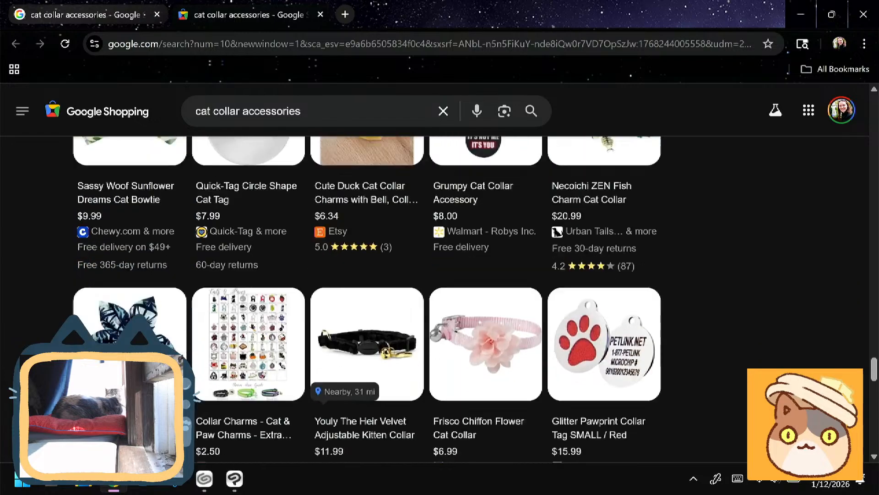
{"action": "scroll", "coordinate": [366, 298], "scroll_direction": "down", "scroll_amount": 5}
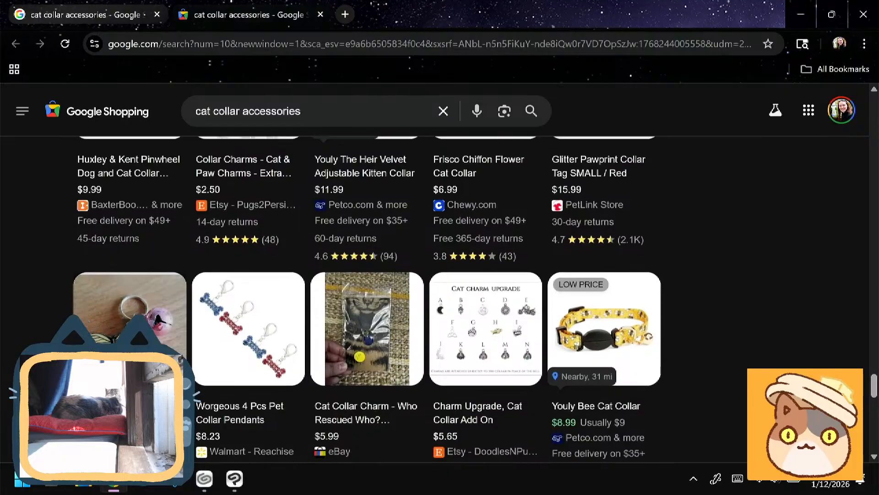
{"action": "scroll", "coordinate": [367, 297], "scroll_direction": "down", "scroll_amount": 2}
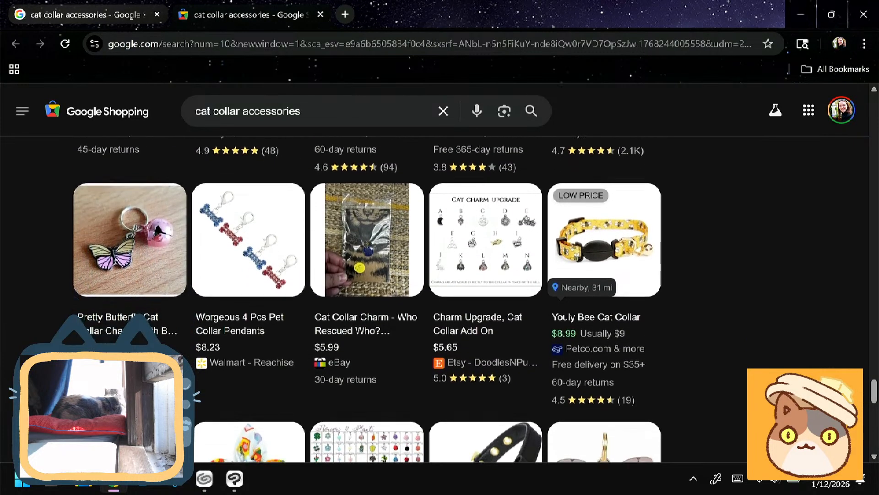
{"action": "scroll", "coordinate": [366, 298], "scroll_direction": "down", "scroll_amount": 3}
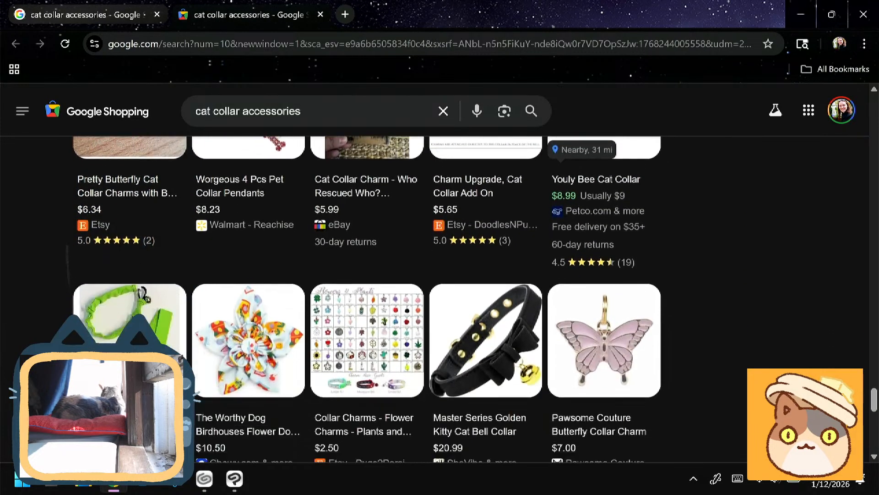
{"action": "scroll", "coordinate": [144, 295], "scroll_direction": "down", "scroll_amount": 5}
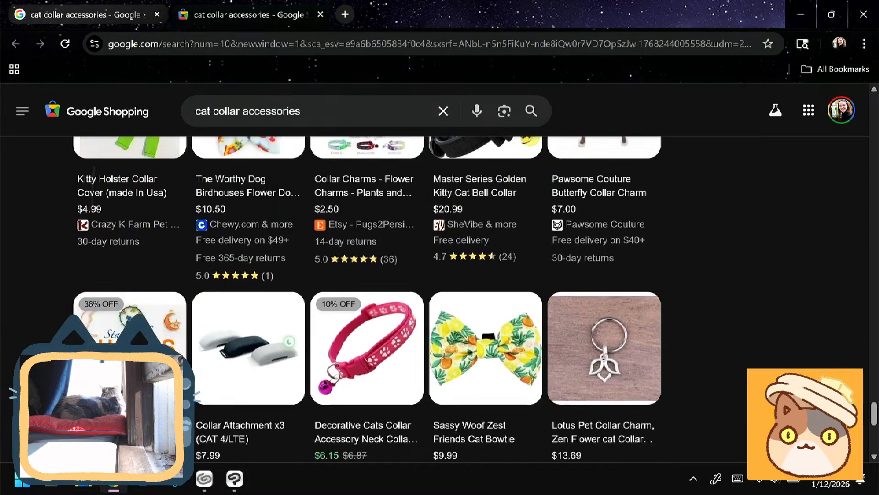
{"action": "scroll", "coordinate": [475, 299], "scroll_direction": "down", "scroll_amount": 2}
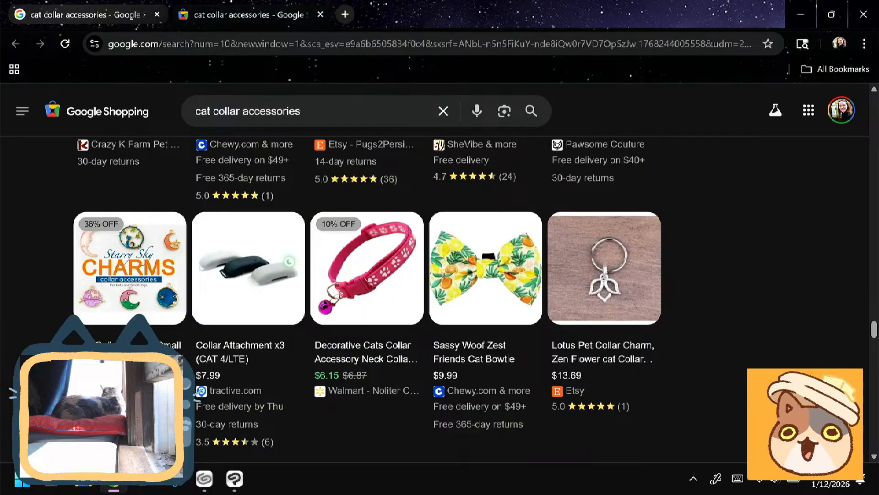
- Switch back to Clip Studio Paint and scale the ring and ring fill layers together to 121%, keeping the aspect ratio
{"action": "left_click", "coordinate": [801, 15]}
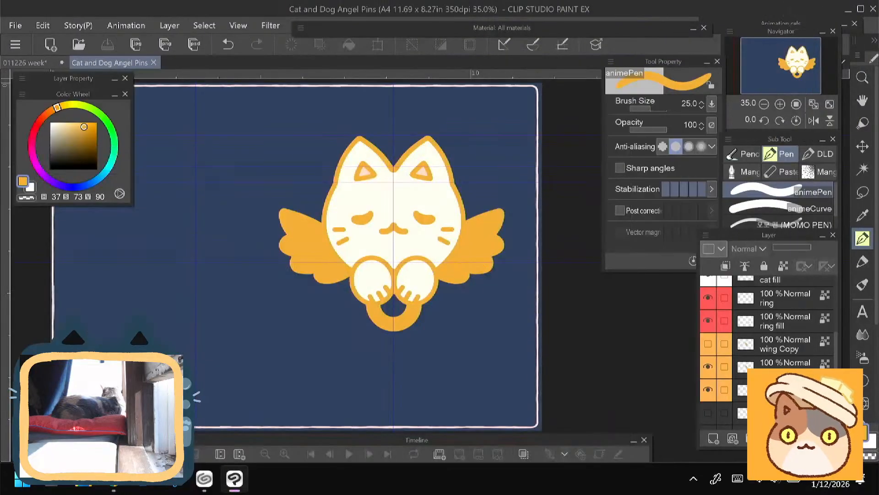
{"action": "scroll", "coordinate": [362, 373], "scroll_direction": "up", "scroll_amount": 3}
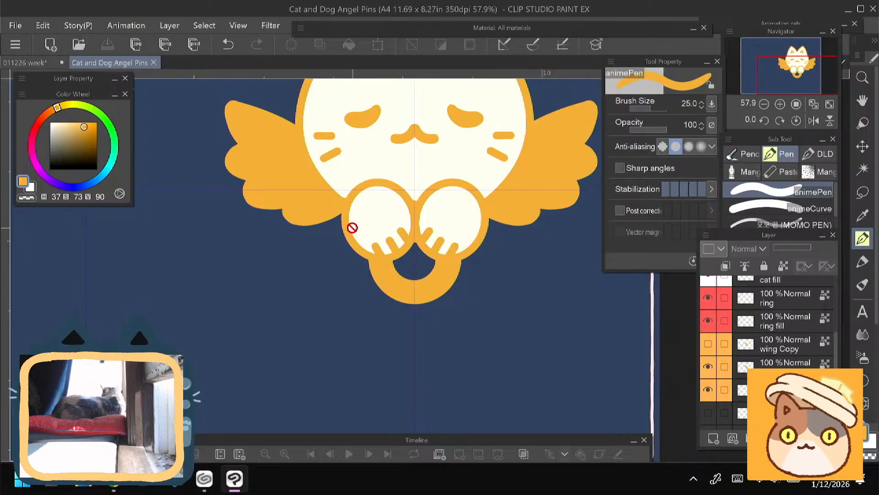
{"action": "left_click", "coordinate": [768, 321]}
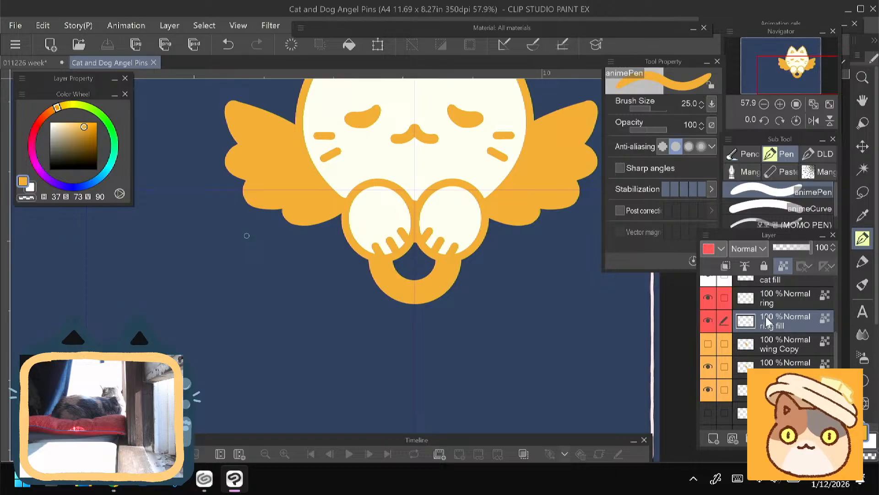
{"action": "left_click", "coordinate": [762, 299], "text": "ctrl"}
{"action": "key", "text": "ctrl+t"}
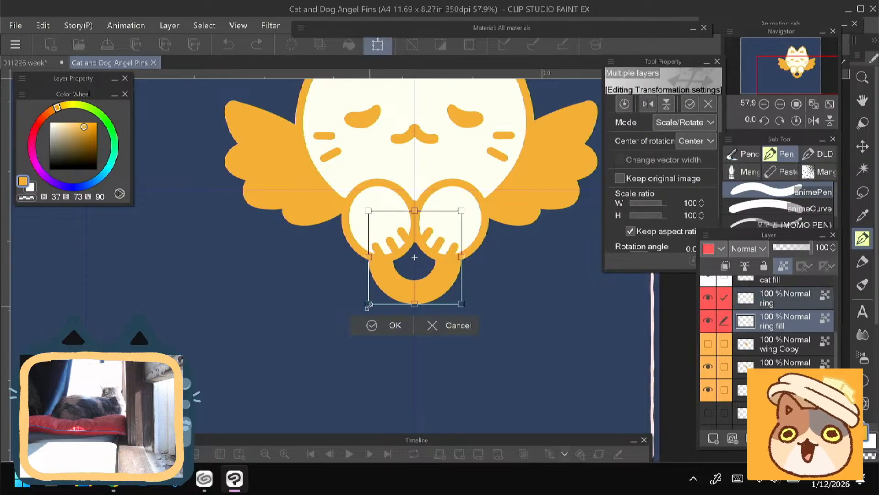
{"action": "left_click_drag", "start_coordinate": [370, 303], "coordinate": [386, 297]}
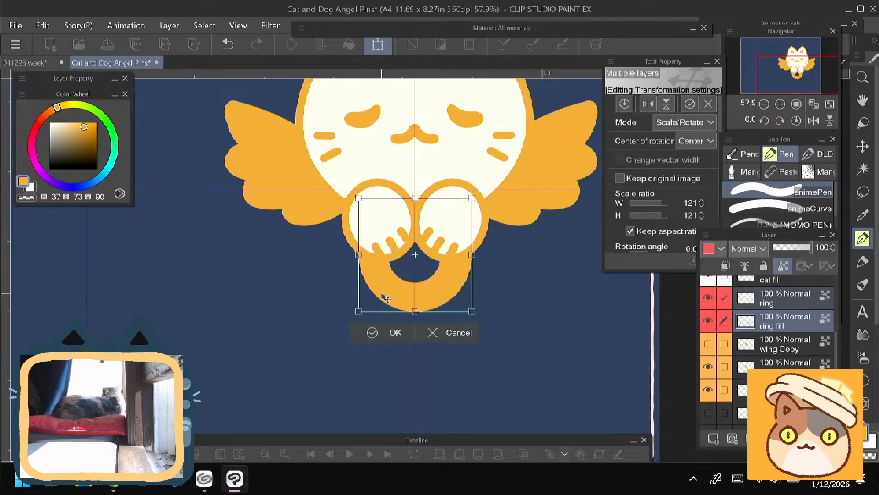
{"action": "left_click", "coordinate": [392, 332]}
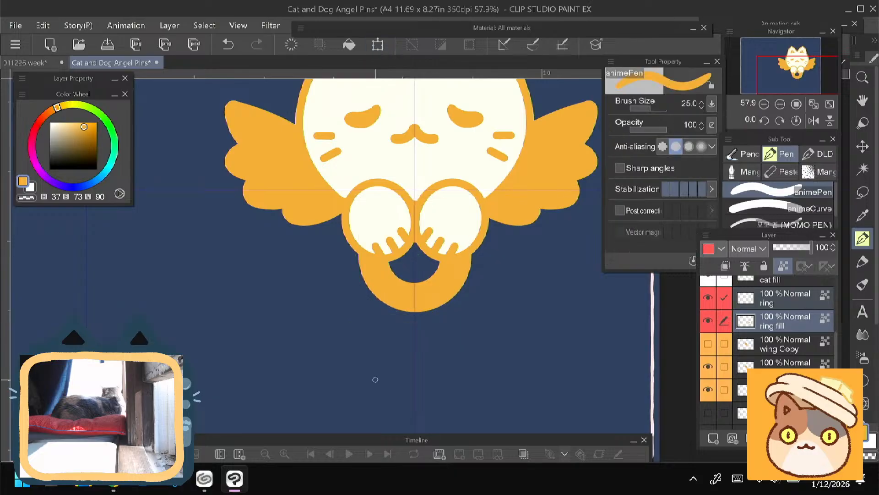
{"action": "scroll", "coordinate": [375, 379], "scroll_direction": "down", "scroll_amount": 4}
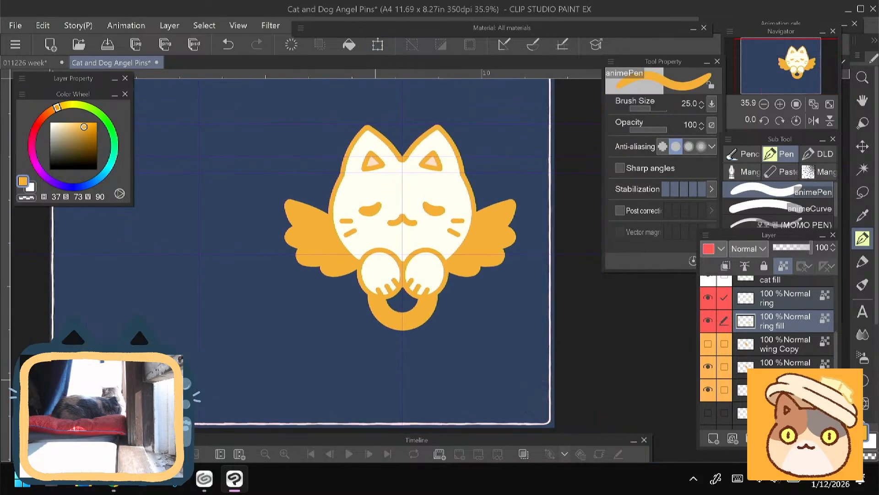
- Show the constellation markings on Layer 7 and sketch a thin orange chain with a round charm hanging below the ring
{"action": "scroll", "coordinate": [806, 311], "scroll_direction": "up", "scroll_amount": 5}
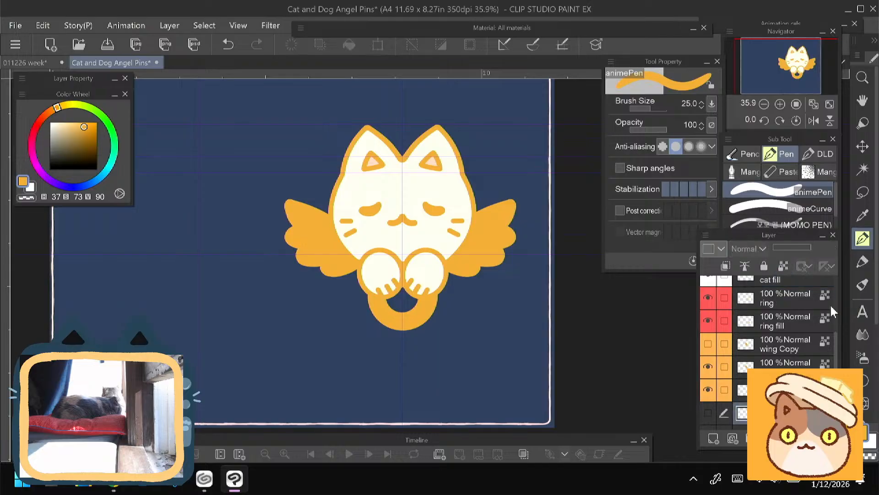
{"action": "left_click", "coordinate": [798, 297]}
{"action": "left_click", "coordinate": [708, 286]}
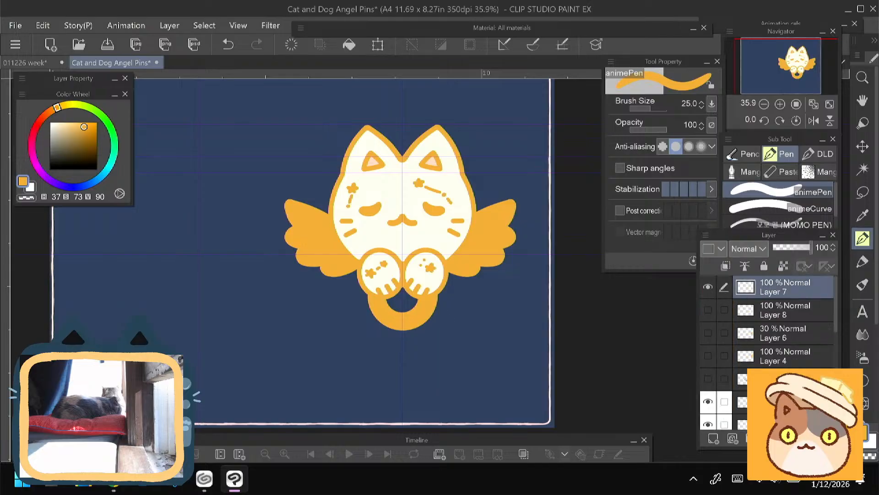
{"action": "mouse_move", "coordinate": [403, 307]}
{"action": "left_mouse_down"}
{"action": "mouse_move", "coordinate": [402, 382]}
{"action": "mouse_move", "coordinate": [405, 373]}
{"action": "mouse_move", "coordinate": [388, 390]}
{"action": "mouse_move", "coordinate": [427, 392]}
{"action": "mouse_move", "coordinate": [368, 384]}
{"action": "left_mouse_up"}
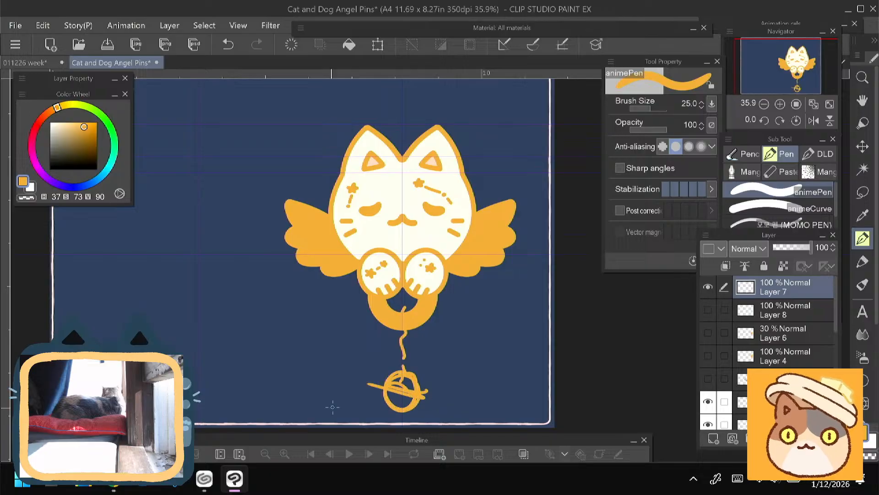
{"action": "left_click", "coordinate": [291, 44]}
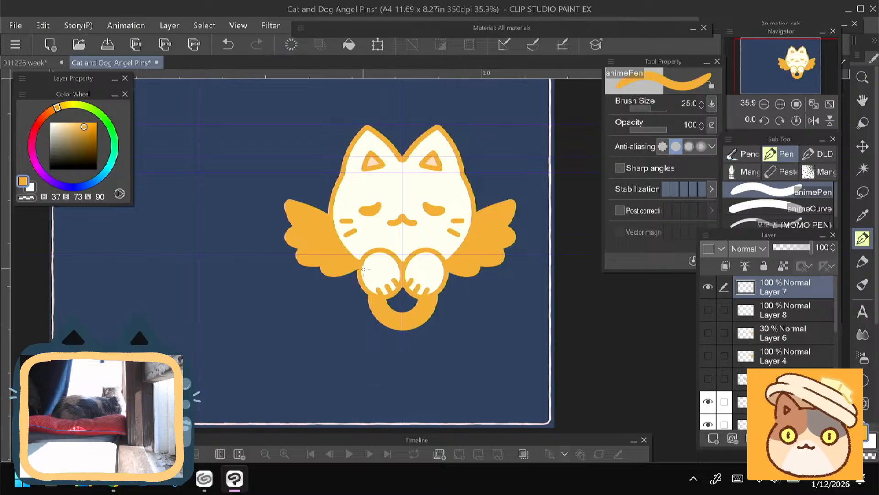
{"action": "left_click", "coordinate": [228, 45]}
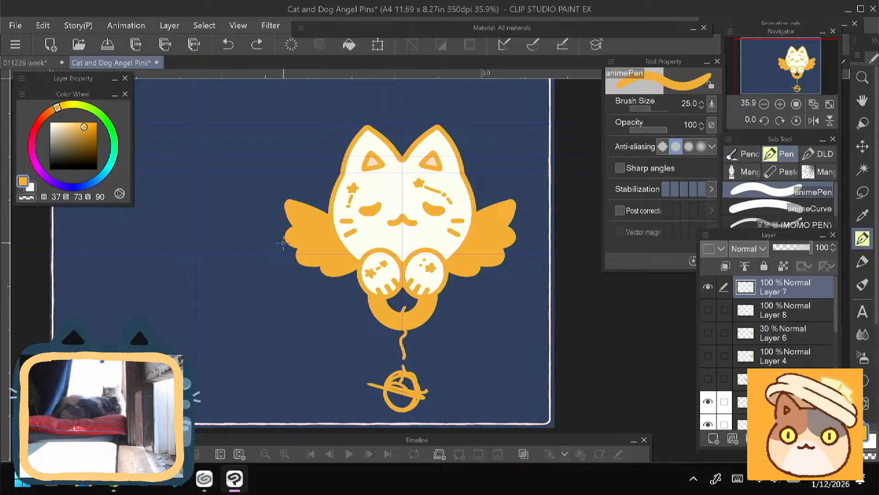
- Erase the chain and round charm sketch below the cat's ring on Layer 7
{"action": "key", "text": "e"}
{"action": "mouse_move", "coordinate": [373, 389]}
{"action": "left_mouse_down"}
{"action": "mouse_move", "coordinate": [365, 394]}
{"action": "mouse_move", "coordinate": [389, 406]}
{"action": "mouse_move", "coordinate": [416, 393]}
{"action": "mouse_move", "coordinate": [414, 347]}
{"action": "left_mouse_up"}
{"action": "mouse_move", "coordinate": [249, 320]}
{"action": "left_mouse_down"}
{"action": "mouse_move", "coordinate": [314, 368]}
{"action": "mouse_move", "coordinate": [296, 342]}
{"action": "mouse_move", "coordinate": [307, 325]}
{"action": "left_mouse_up"}
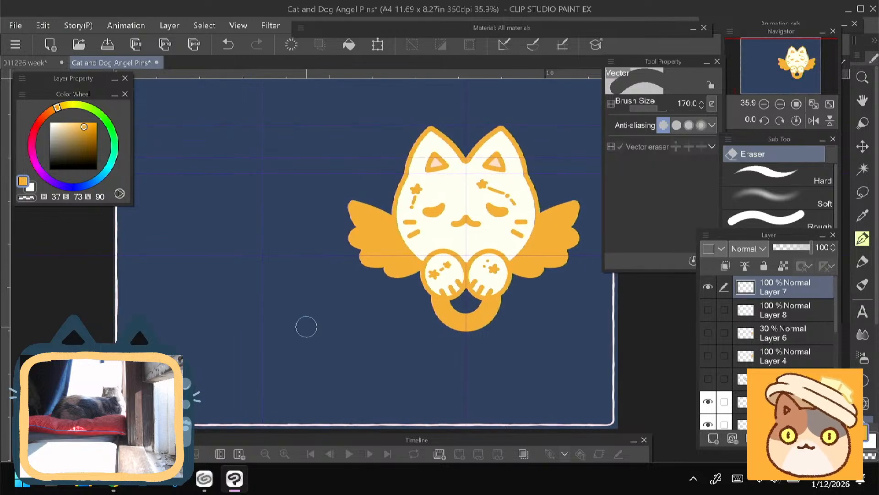
- Create a new A4 illustration canvas, 11.69 x 8.27 in at 350 dpi, named Cat Memory Pin Design Sheet
{"action": "left_click", "coordinate": [51, 45]}
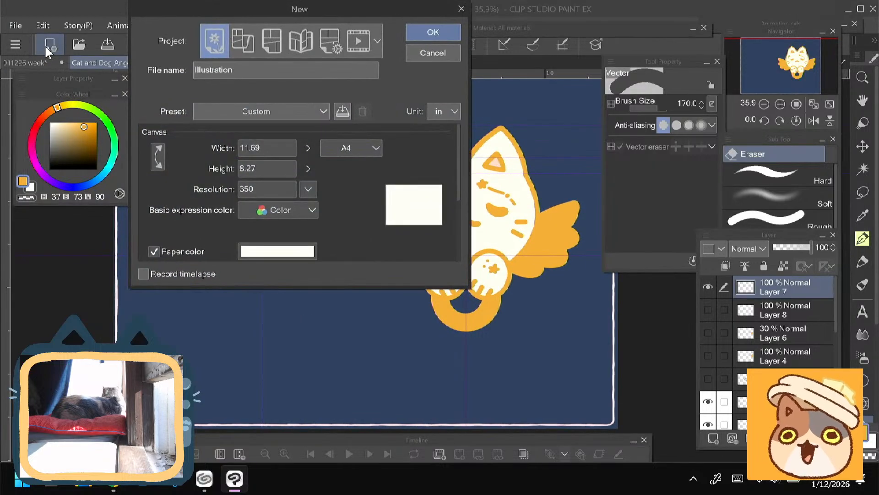
{"action": "type", "text": "Cat Memory Pin Design Sheet"}
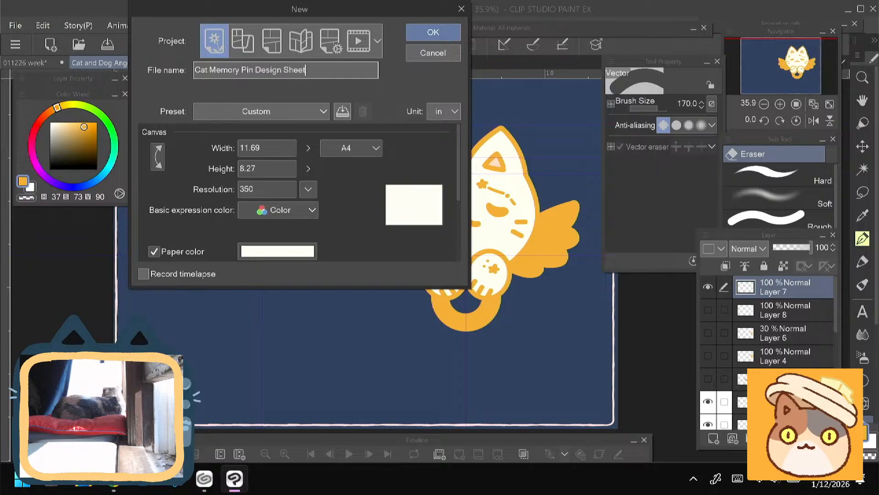
{"action": "key", "text": "Return"}
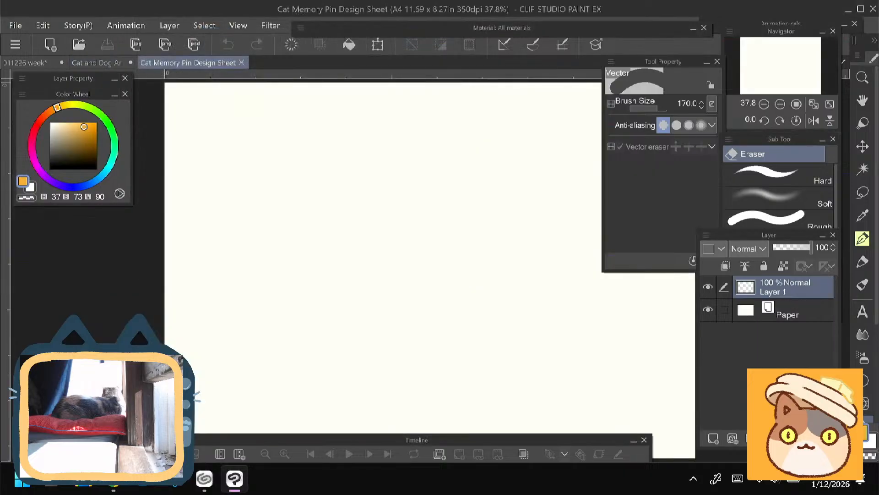
- Set the new canvas's Paper layer color to the dark slate blue 40485B
{"action": "left_click", "coordinate": [93, 65]}
{"action": "left_click", "coordinate": [199, 63]}
{"action": "double_click", "coordinate": [746, 311]}
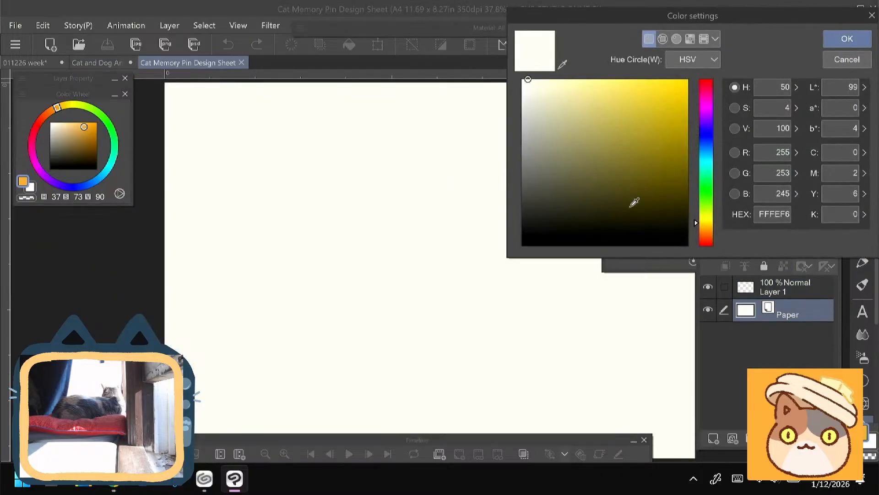
{"action": "left_click", "coordinate": [702, 144]}
{"action": "left_click_drag", "start_coordinate": [576, 189], "coordinate": [570, 186]}
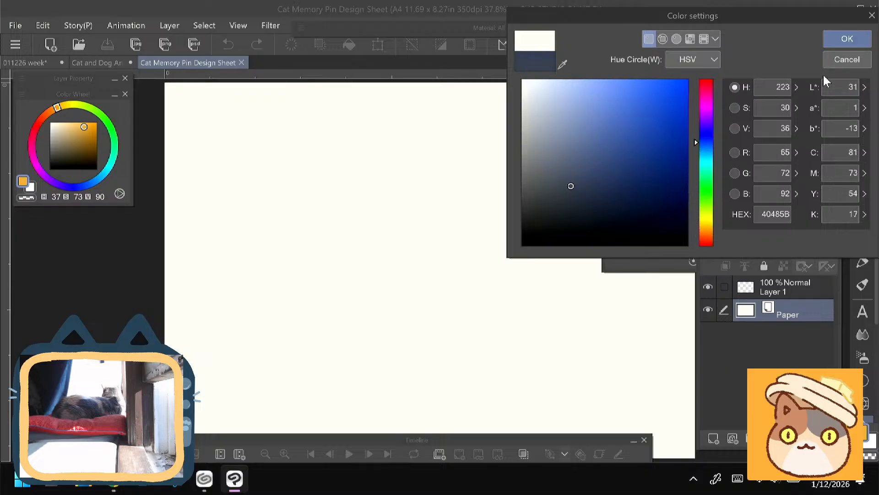
{"action": "left_click", "coordinate": [846, 40]}
- Return to the Cat and Dog Angel Pins document and create a layer folder above the cat layer
{"action": "left_click", "coordinate": [98, 63]}
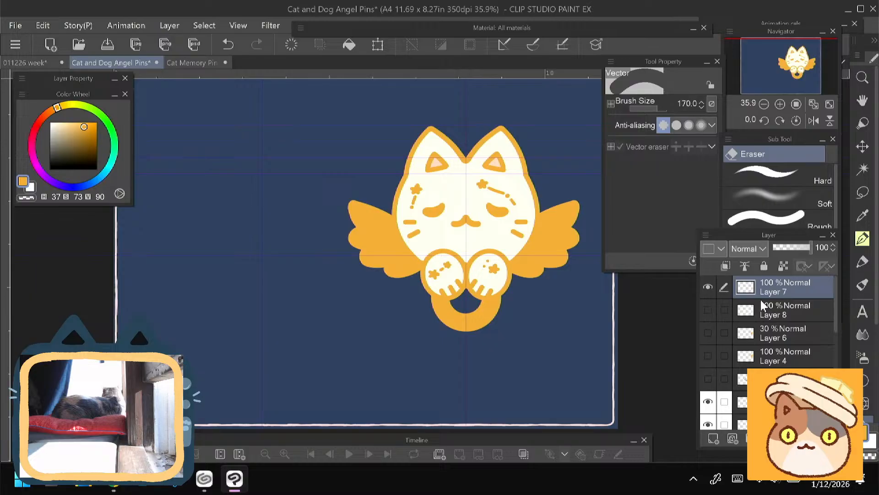
{"action": "scroll", "coordinate": [837, 298], "scroll_direction": "down", "scroll_amount": 3}
{"action": "left_click", "coordinate": [788, 322]}
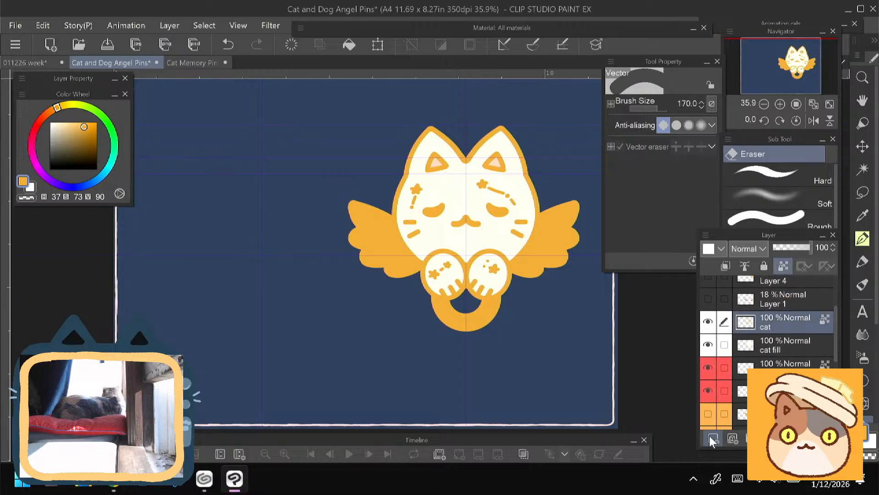
{"action": "left_click", "coordinate": [713, 439]}
- Move the cat, cat fill, ring, ring fill and wing layers into the new folder, collapse it and check its contents by toggling visibility
{"action": "left_click", "coordinate": [792, 341]}
{"action": "scroll", "coordinate": [834, 330], "scroll_direction": "down", "scroll_amount": 1}
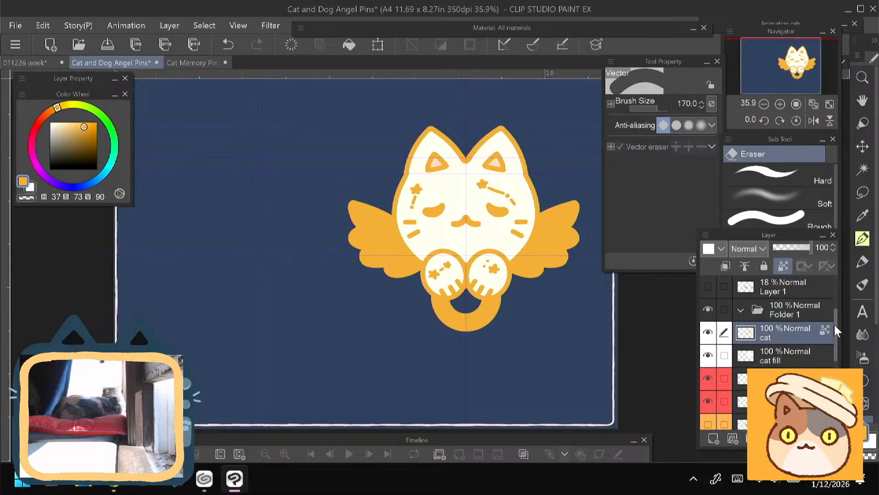
{"action": "scroll", "coordinate": [835, 329], "scroll_direction": "down", "scroll_amount": 3}
{"action": "left_click", "coordinate": [783, 400], "text": "shift"}
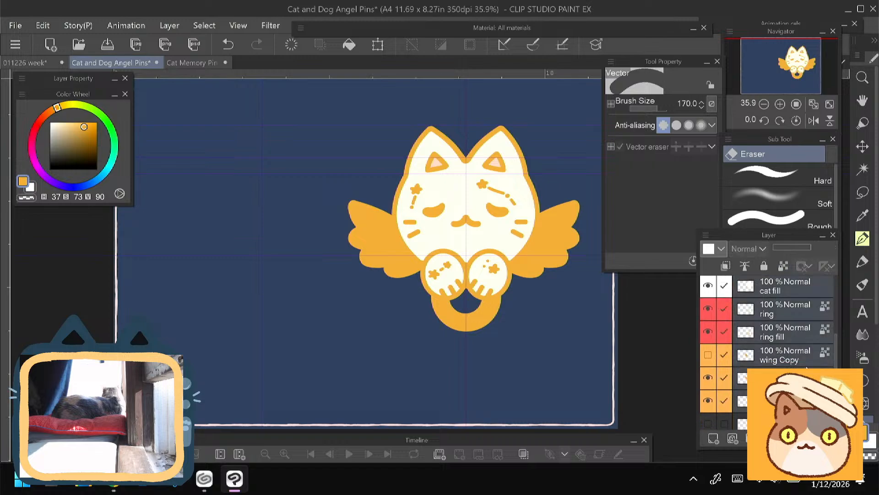
{"action": "left_click_drag", "start_coordinate": [836, 343], "coordinate": [836, 314]}
{"action": "left_click_drag", "start_coordinate": [771, 343], "coordinate": [775, 322]}
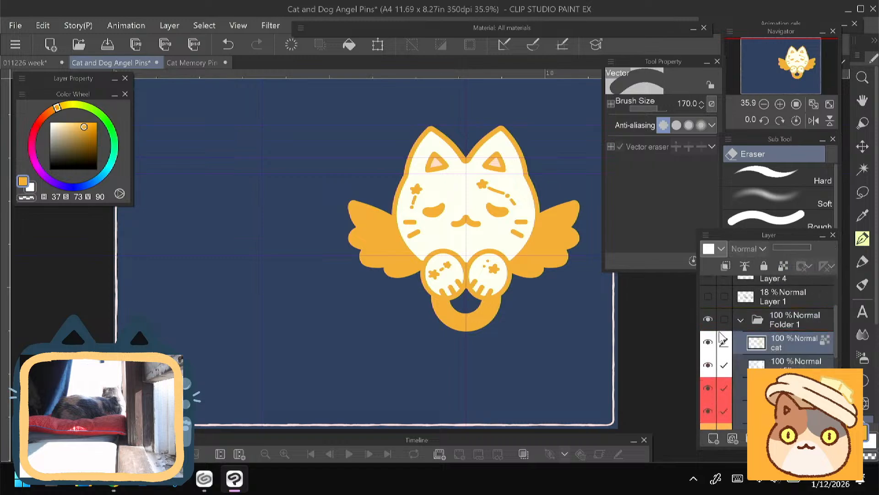
{"action": "left_click", "coordinate": [741, 320]}
{"action": "left_click", "coordinate": [708, 320]}
{"action": "left_click", "coordinate": [708, 319]}
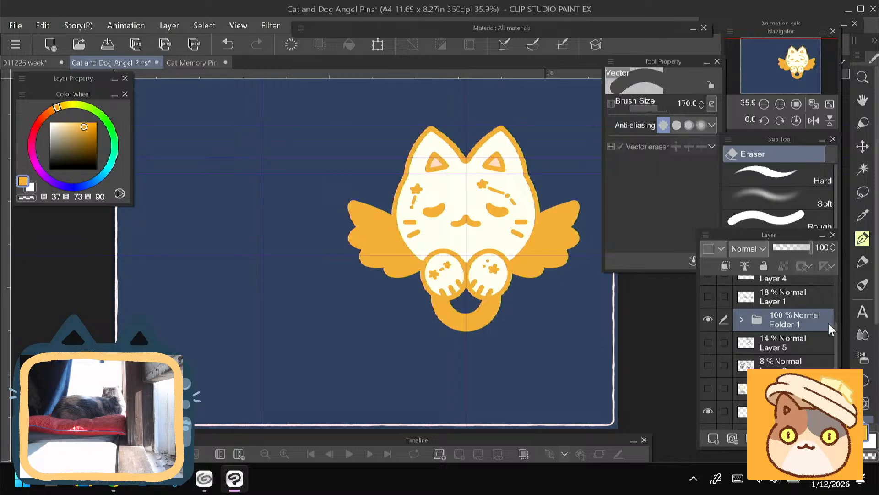
- Hide the star markings on Layer 7 and rename the folder as Cat Pin
{"action": "mouse_move", "coordinate": [836, 327]}
{"action": "left_mouse_down"}
{"action": "mouse_move", "coordinate": [837, 274]}
{"action": "mouse_move", "coordinate": [836, 329]}
{"action": "left_mouse_up"}
{"action": "left_click", "coordinate": [711, 285]}
{"action": "double_click", "coordinate": [785, 337]}
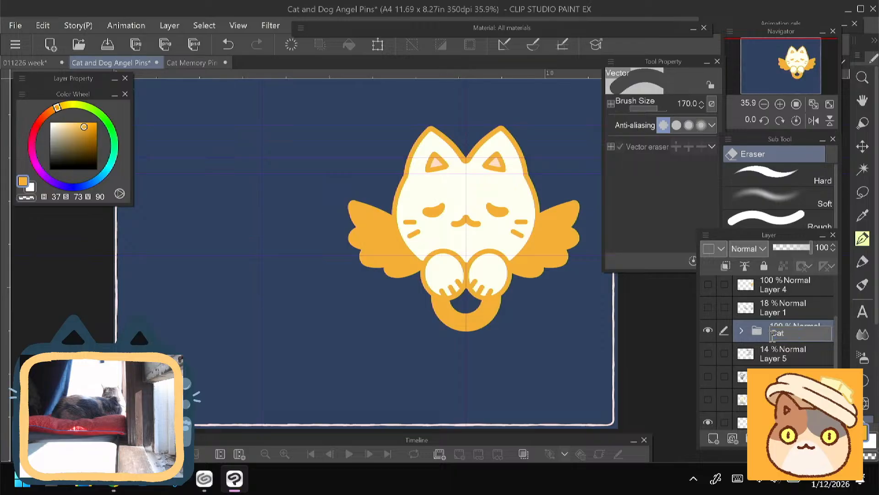
{"action": "type", "text": "Cat Pin"}
{"action": "key", "text": "Return"}
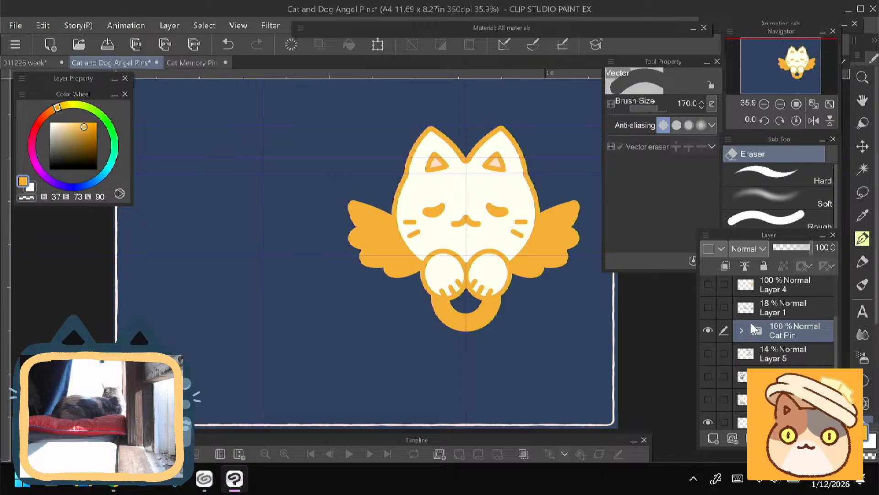
- Copy the Cat Pin folder and paste it into the Cat Memory Pin Design Sheet document
{"action": "left_click", "coordinate": [48, 28]}
{"action": "left_click", "coordinate": [76, 59]}
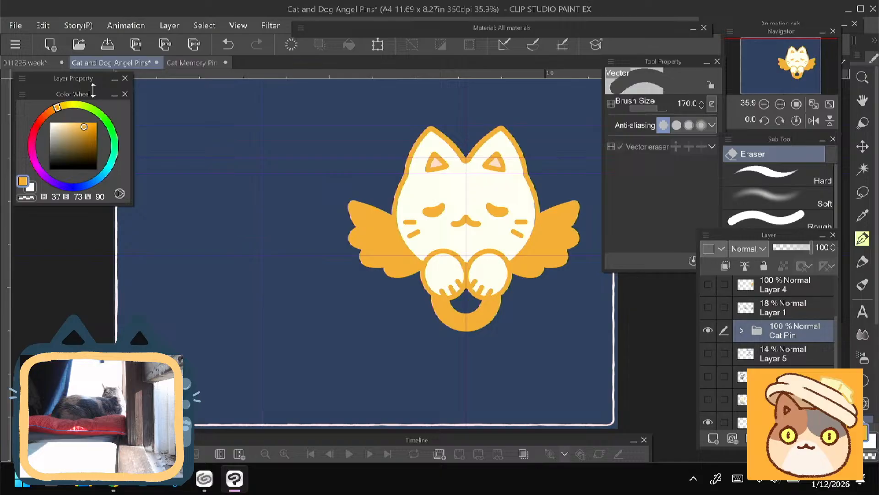
{"action": "left_click", "coordinate": [181, 64]}
{"action": "left_click", "coordinate": [42, 26]}
{"action": "left_click", "coordinate": [83, 86]}
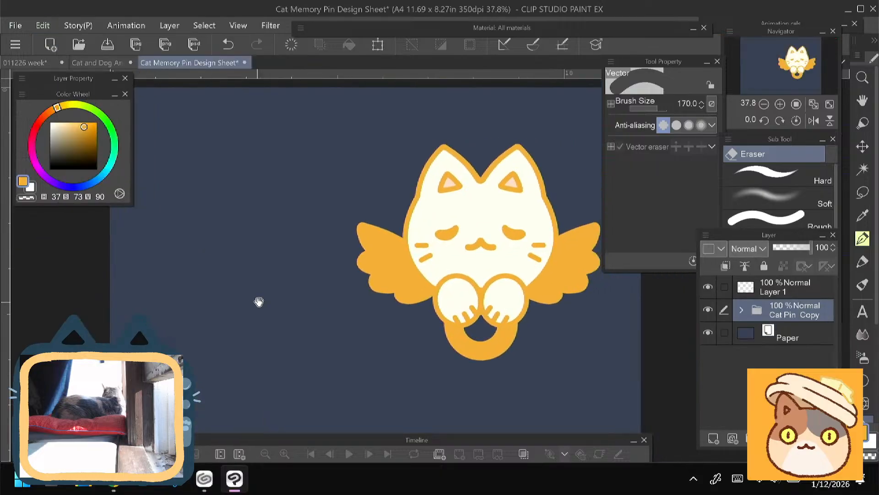
- Move the pasted cat pin artwork slightly down and to the left on the canvas at its original scale
{"action": "left_click_drag", "start_coordinate": [259, 301], "coordinate": [266, 297]}
{"action": "left_click_drag", "start_coordinate": [306, 261], "coordinate": [375, 367]}
{"action": "key", "text": "ctrl+t"}
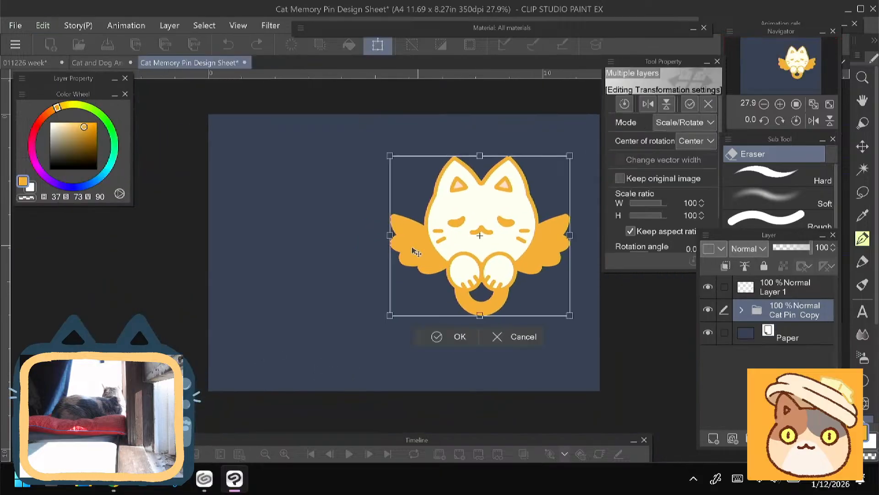
{"action": "left_click_drag", "start_coordinate": [416, 252], "coordinate": [401, 263]}
{"action": "left_click", "coordinate": [431, 347]}
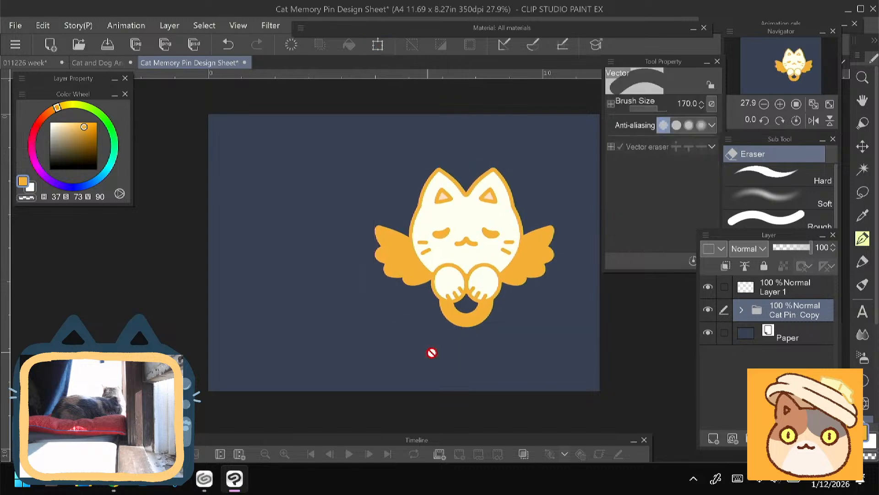
- Darken the Paper layer color to the near-black navy 1D222E
{"action": "double_click", "coordinate": [745, 334]}
{"action": "left_click", "coordinate": [583, 208]}
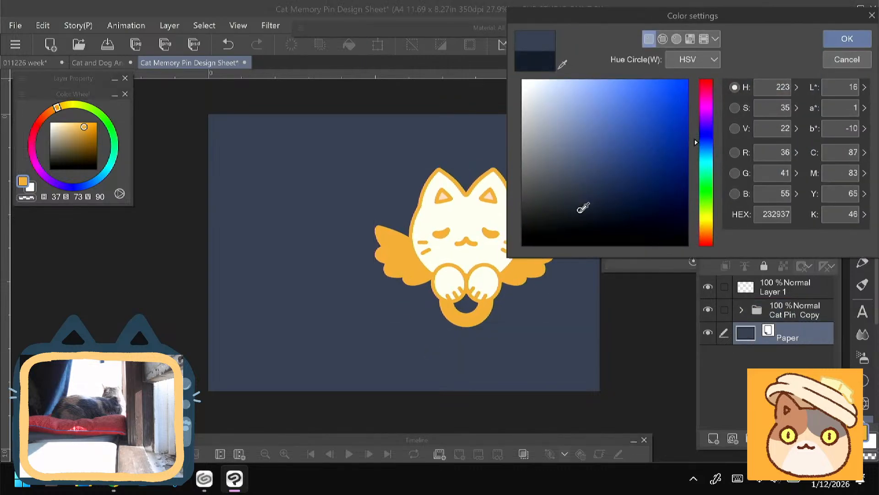
{"action": "left_click_drag", "start_coordinate": [580, 210], "coordinate": [584, 212]}
{"action": "left_click", "coordinate": [848, 39]}
{"action": "left_click_drag", "start_coordinate": [248, 328], "coordinate": [249, 340]}
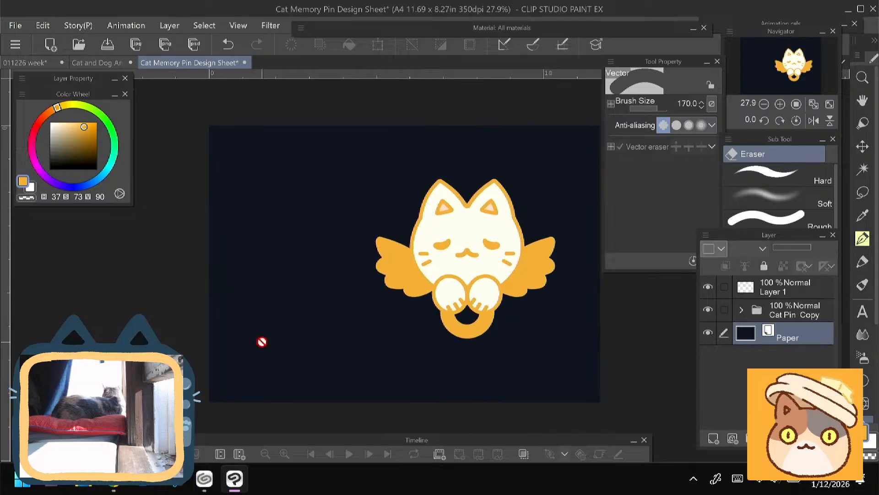
- Nudge the Cat Pin Copy folder's artwork slightly up and to the right
{"action": "left_click", "coordinate": [777, 316]}
{"action": "key", "text": "ctrl+t"}
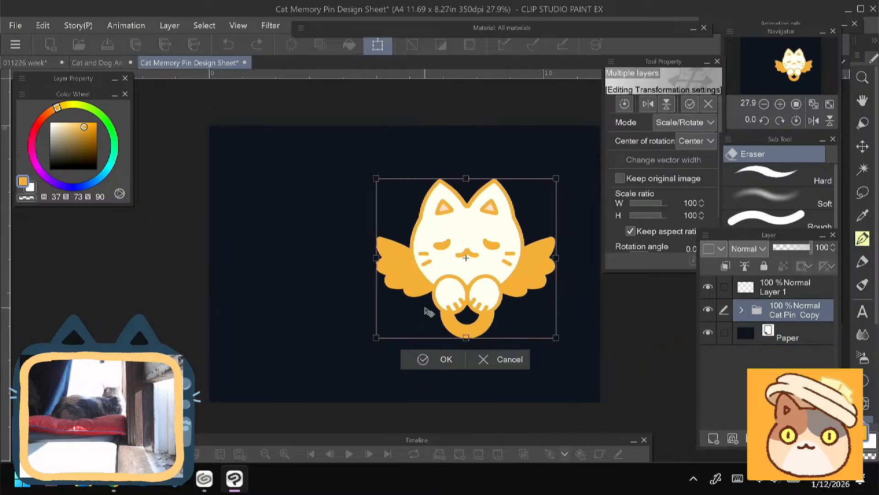
{"action": "left_click_drag", "start_coordinate": [425, 307], "coordinate": [427, 304]}
{"action": "left_click", "coordinate": [413, 363]}
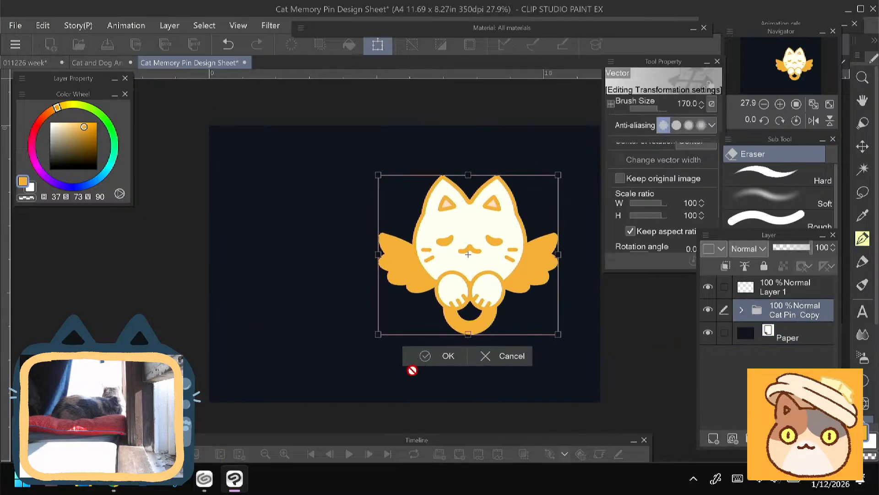
- Change the Paper layer color to the light purple B493D8
{"action": "left_click", "coordinate": [744, 338]}
{"action": "double_click", "coordinate": [745, 339]}
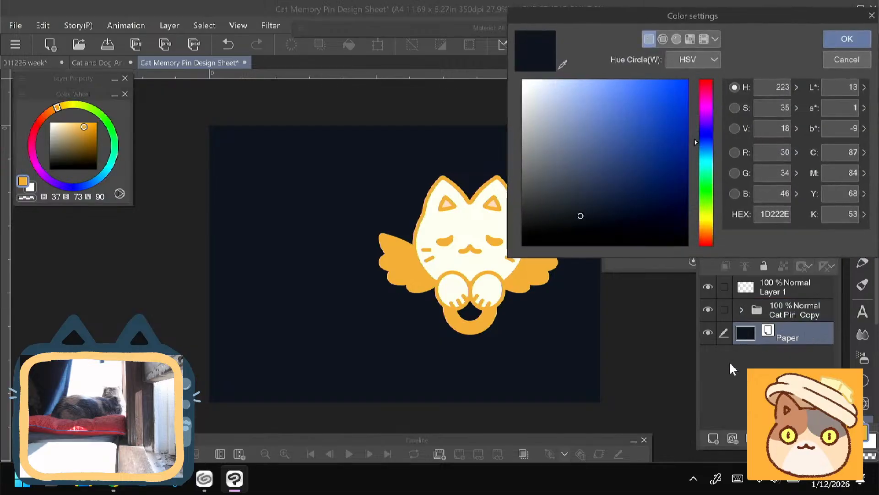
{"action": "left_click", "coordinate": [576, 103]}
{"action": "left_click", "coordinate": [701, 130]}
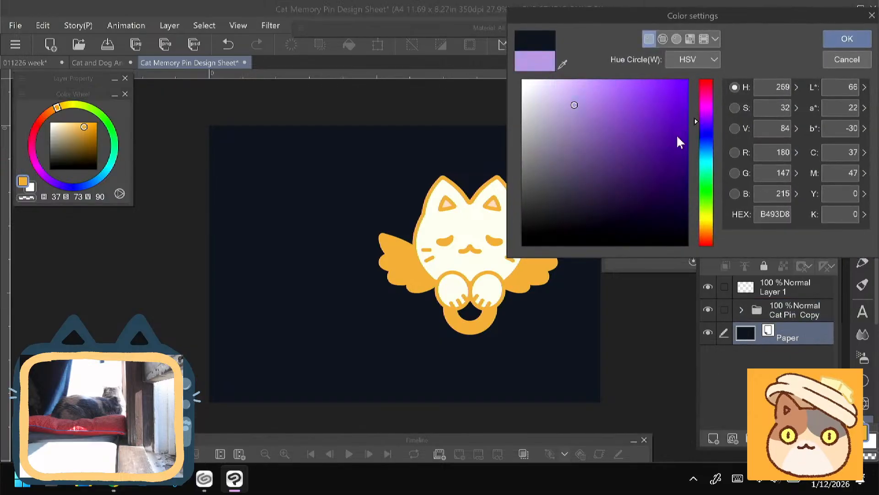
{"action": "key", "text": "Return"}
- Try the cream tones FAF1D7 and FFF8E0 as the Paper layer color
{"action": "double_click", "coordinate": [744, 336]}
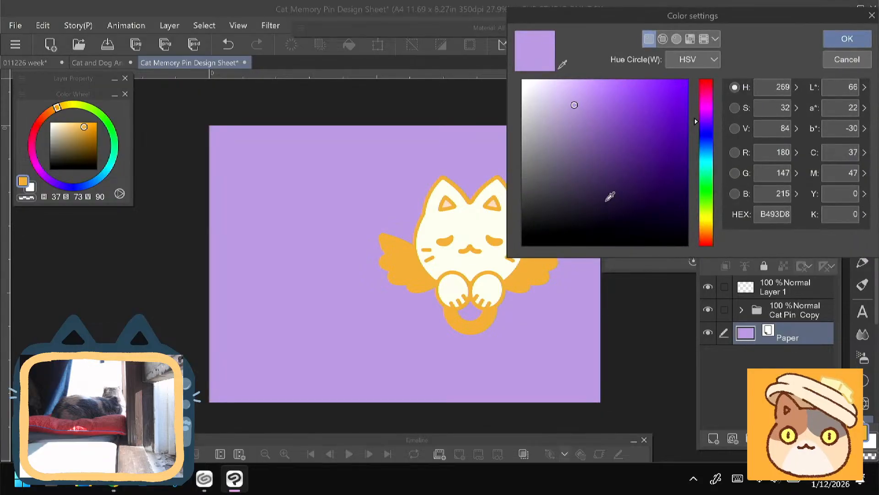
{"action": "left_click", "coordinate": [546, 82]}
{"action": "left_click", "coordinate": [705, 225]}
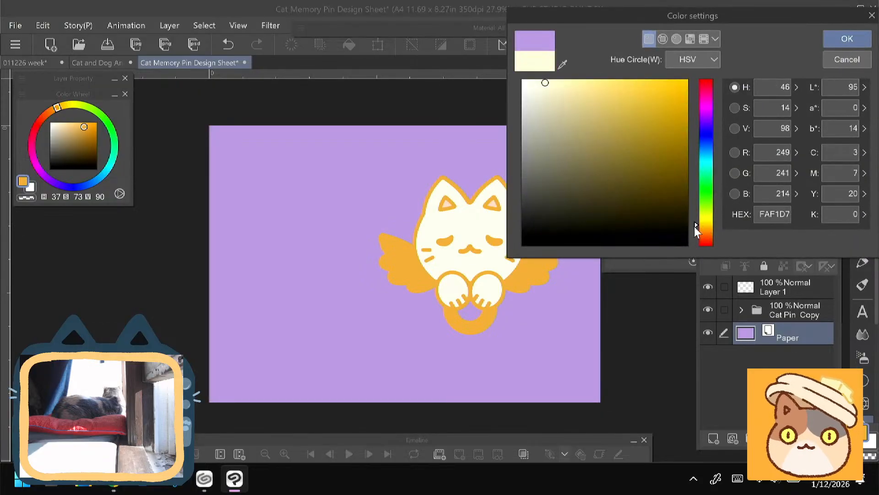
{"action": "key", "text": "Return"}
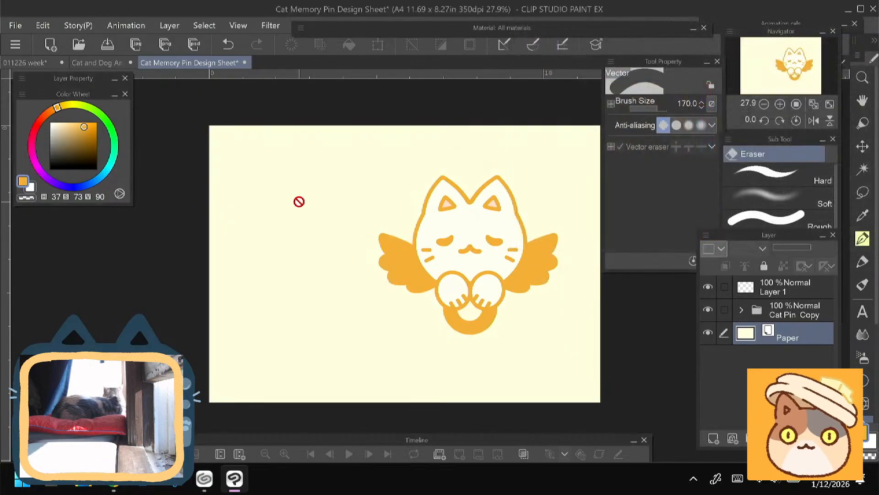
{"action": "double_click", "coordinate": [740, 337]}
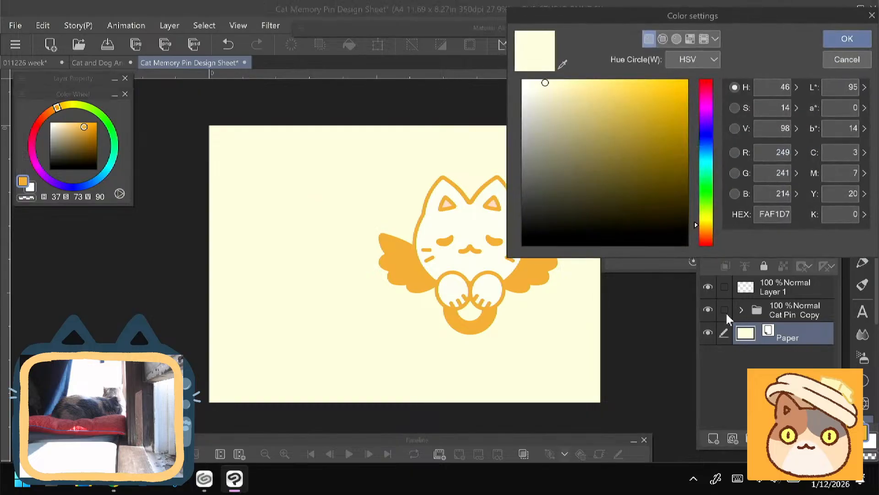
{"action": "left_click", "coordinate": [541, 80]}
{"action": "key", "text": "Return"}
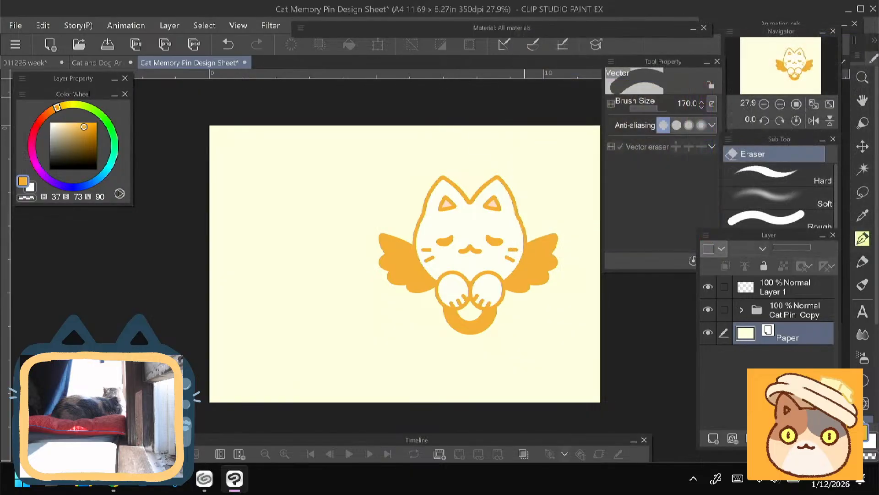
- Set the Paper layer to a slightly more saturated pale yellow at full brightness
{"action": "double_click", "coordinate": [742, 336]}
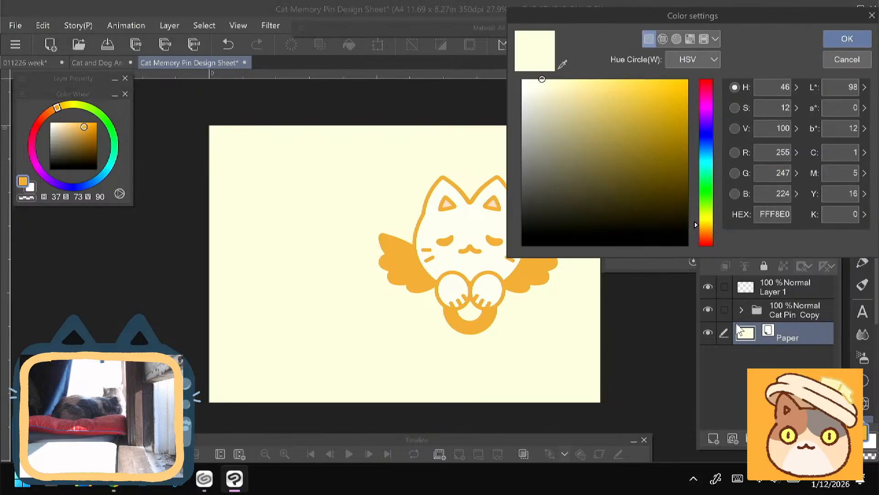
{"action": "left_click", "coordinate": [552, 79]}
{"action": "key", "text": "Return"}
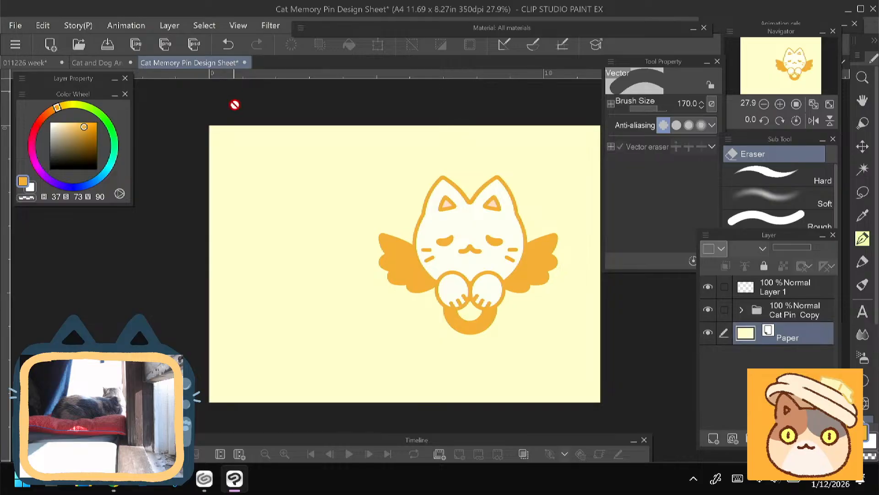
- Try a narrow orange ellipse outline with brush size 50 beside the cat on Layer 1, and undo it
{"action": "left_click", "coordinate": [866, 380]}
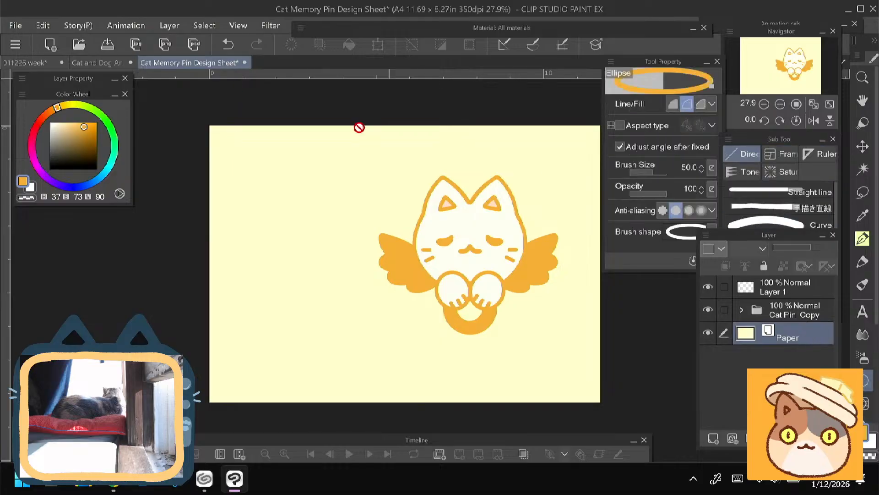
{"action": "left_click", "coordinate": [786, 288]}
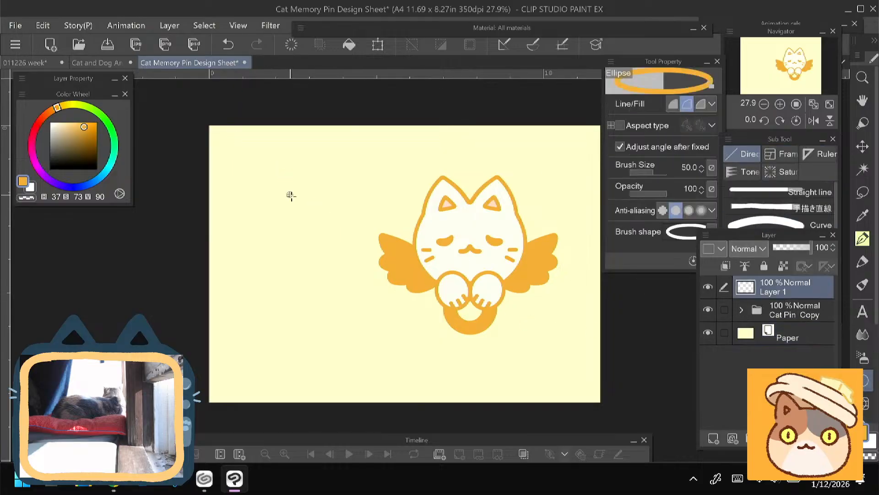
{"action": "left_click_drag", "start_coordinate": [291, 195], "coordinate": [316, 260]}
{"action": "left_click", "coordinate": [312, 270]}
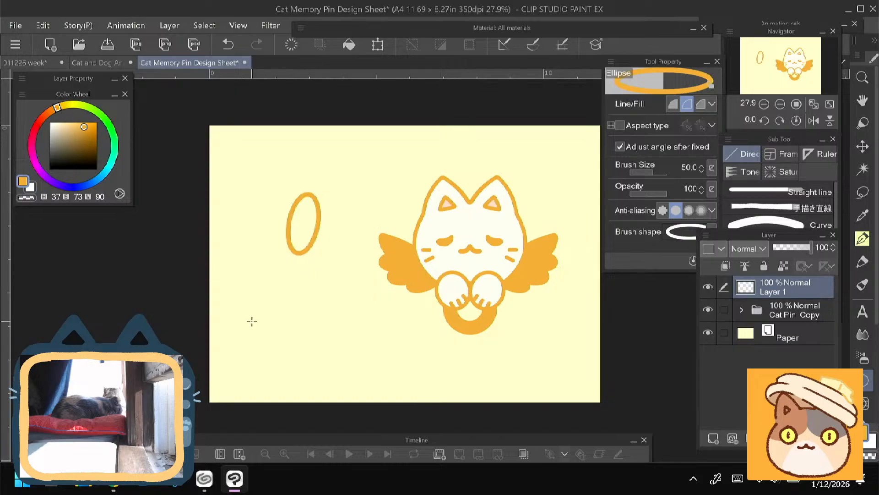
{"action": "key", "text": "ctrl+z"}
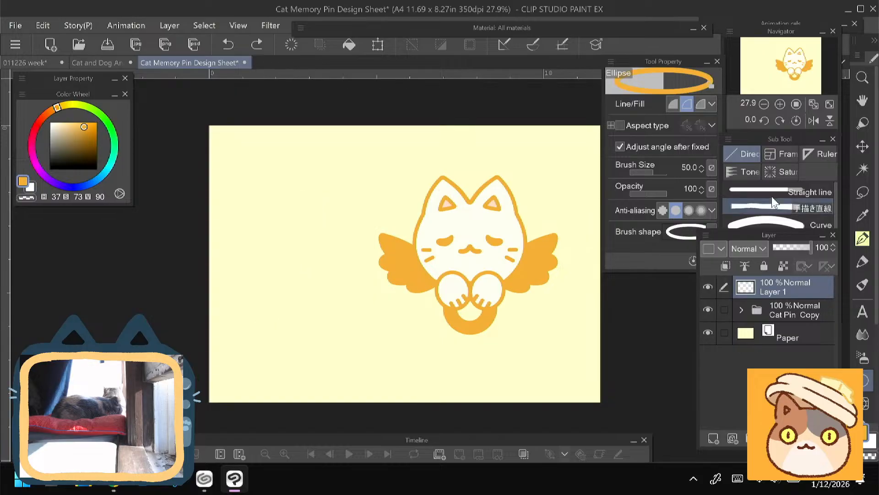
- Choose the hand-drawn rectangle sub tool (手描き長方形) and set it to draw both line and fill
{"action": "left_click", "coordinate": [740, 180]}
{"action": "left_click", "coordinate": [748, 276]}
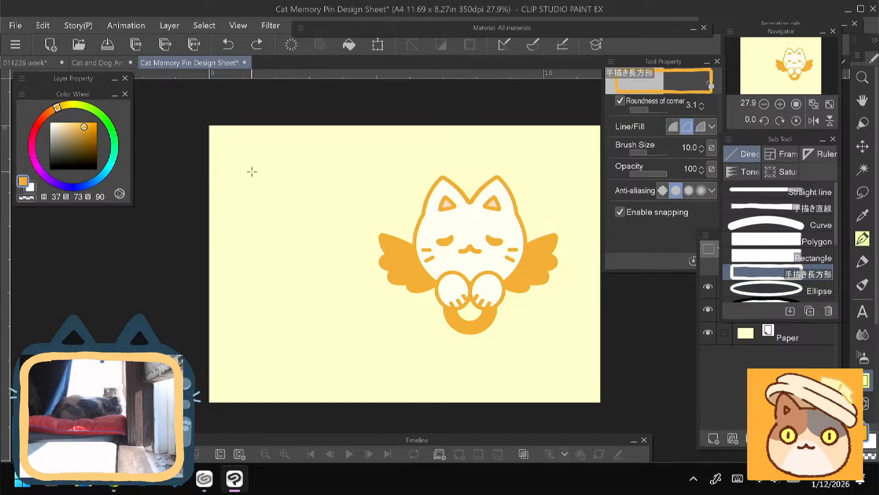
{"action": "scroll", "coordinate": [835, 231], "scroll_direction": "down", "scroll_amount": 1}
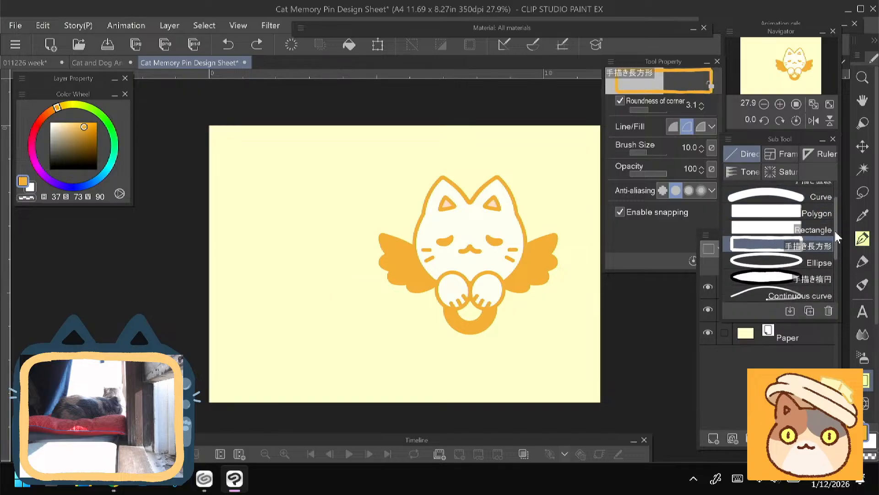
{"action": "scroll", "coordinate": [834, 234], "scroll_direction": "up", "scroll_amount": 1}
{"action": "left_click", "coordinate": [699, 128]}
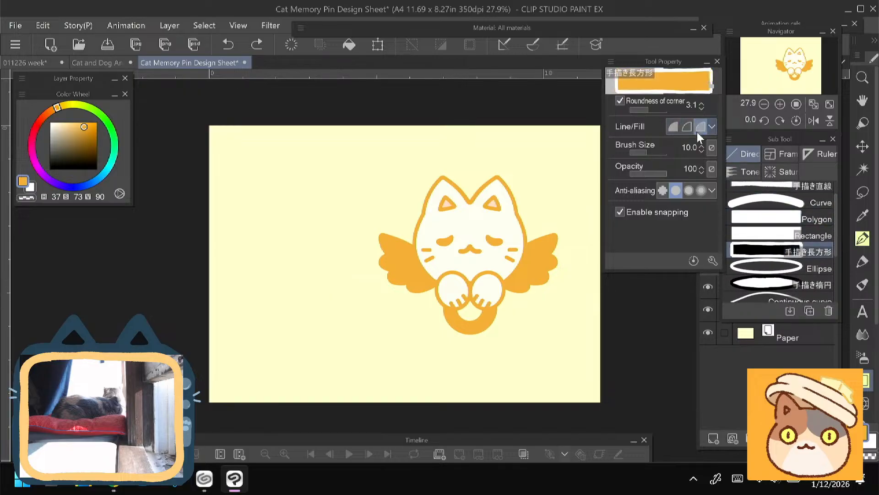
- Set the sub color to a light orange with H 37, S 61, V 100 and the main color to white
{"action": "left_click", "coordinate": [29, 186]}
{"action": "left_click", "coordinate": [26, 183]}
{"action": "left_click", "coordinate": [29, 187]}
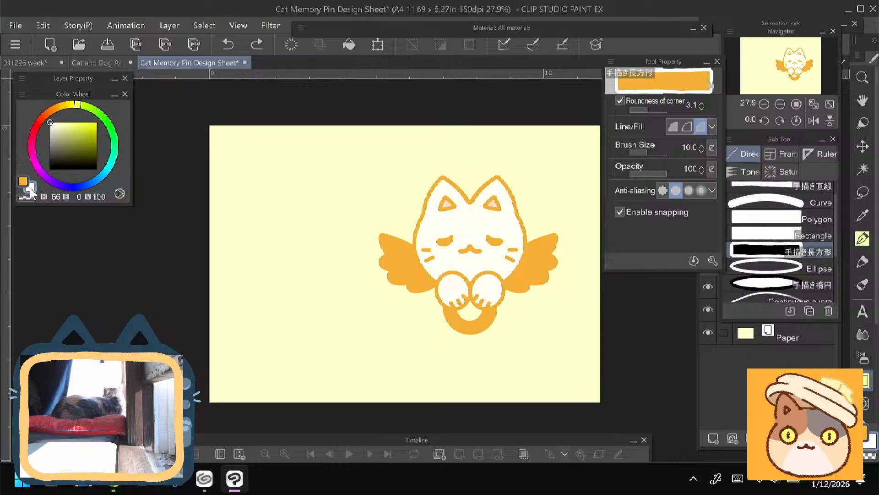
{"action": "left_click", "coordinate": [57, 107]}
{"action": "left_click", "coordinate": [77, 123]}
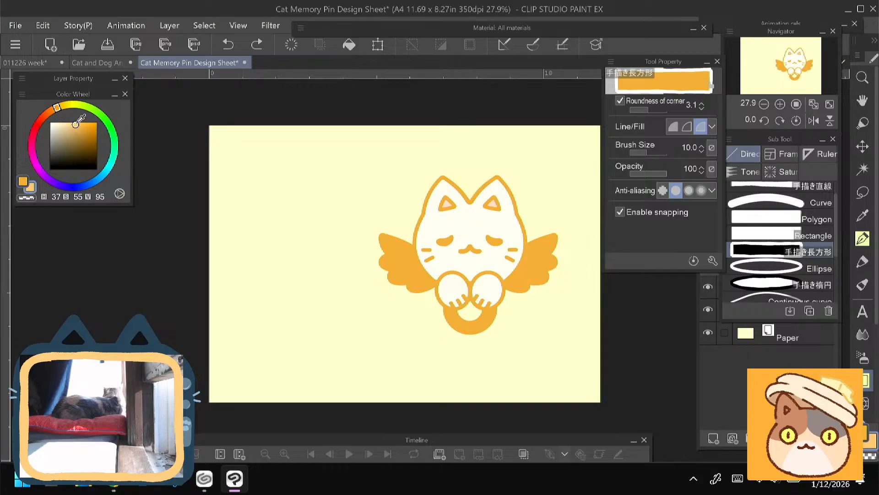
{"action": "left_click", "coordinate": [22, 181]}
{"action": "left_click_drag", "start_coordinate": [58, 124], "coordinate": [30, 119]}
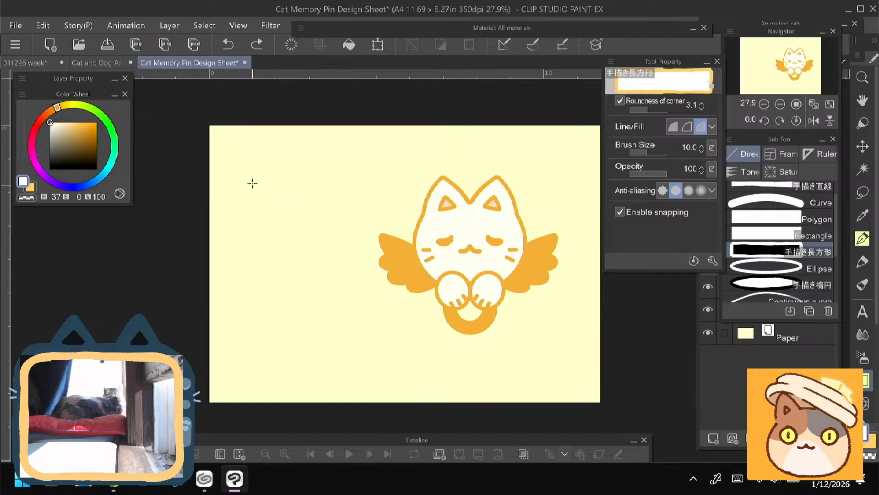
- Draw a wide white rectangle with a light orange outline at brush size 30 beside the cat's head on Layer 1
{"action": "mouse_move", "coordinate": [248, 167]}
{"action": "left_mouse_down"}
{"action": "mouse_move", "coordinate": [320, 344]}
{"action": "mouse_move", "coordinate": [311, 344]}
{"action": "left_mouse_up"}
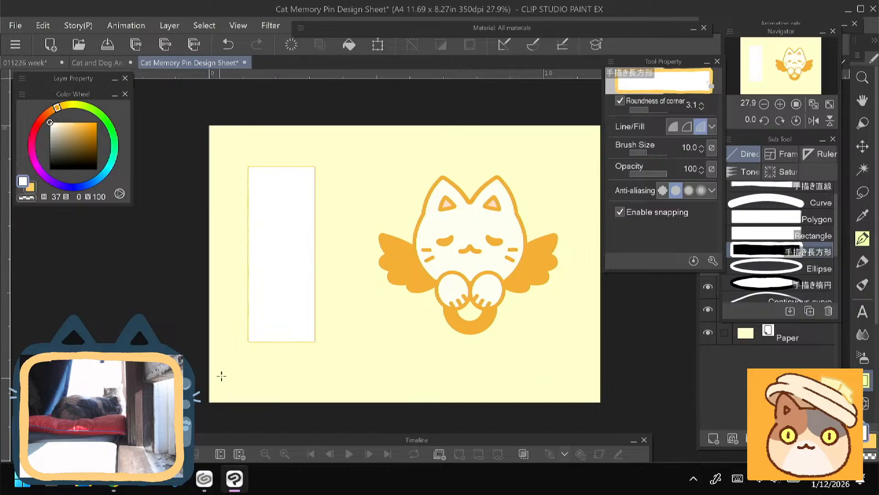
{"action": "key", "text": "ctrl+z"}
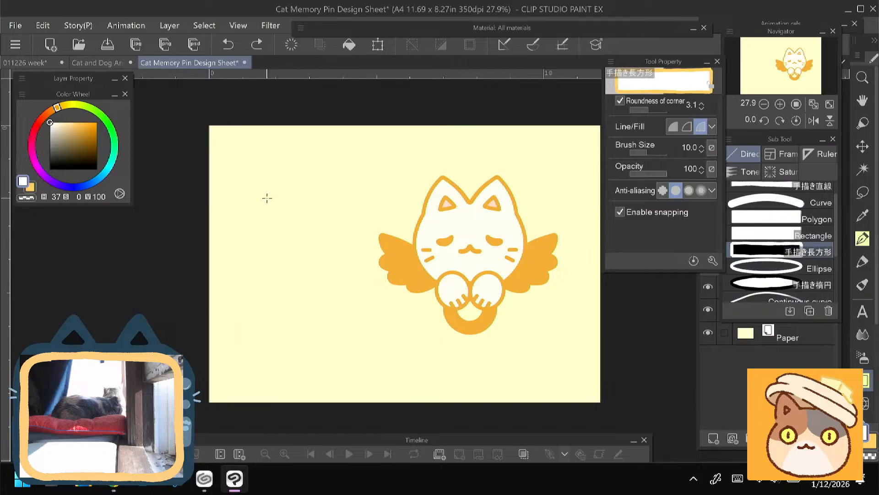
{"action": "key", "text": "bracketright"}
{"action": "key", "text": "bracketright"}
{"action": "key", "text": "bracketright"}
{"action": "key", "text": "bracketright"}
{"action": "key", "text": "bracketright"}
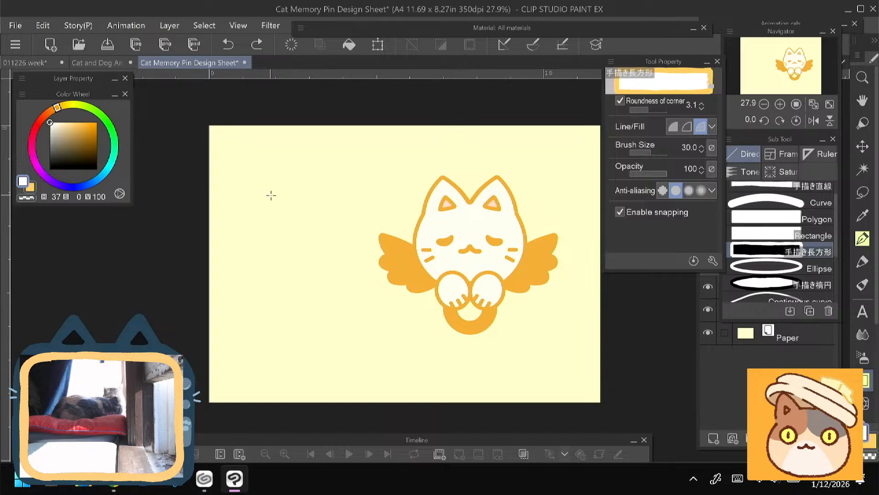
{"action": "left_click_drag", "start_coordinate": [272, 173], "coordinate": [373, 218]}
{"action": "key", "text": "ctrl+z"}
{"action": "left_click_drag", "start_coordinate": [261, 176], "coordinate": [369, 221]}
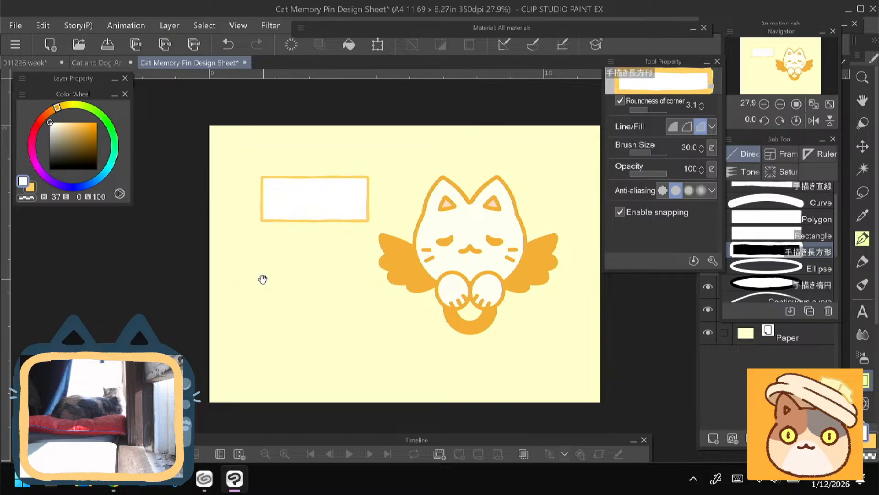
- Sample the peach of the cat's inner ear, try a Felt pen dot at brush size 120 inside the rectangle, and undo it
{"action": "left_click_drag", "start_coordinate": [262, 279], "coordinate": [275, 283]}
{"action": "scroll", "coordinate": [288, 236], "scroll_direction": "up", "scroll_amount": 2}
{"action": "left_click_drag", "start_coordinate": [288, 236], "coordinate": [235, 230]}
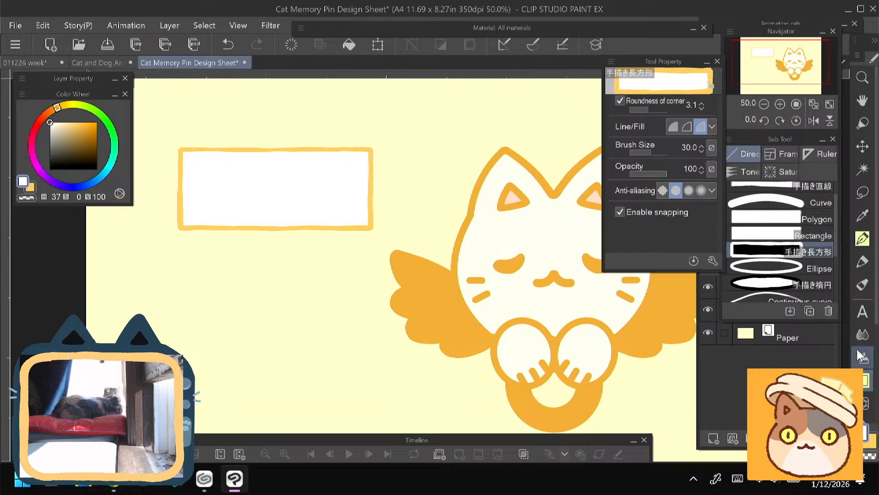
{"action": "left_click_drag", "start_coordinate": [496, 219], "coordinate": [442, 240]}
{"action": "left_click_drag", "start_coordinate": [318, 330], "coordinate": [354, 327]}
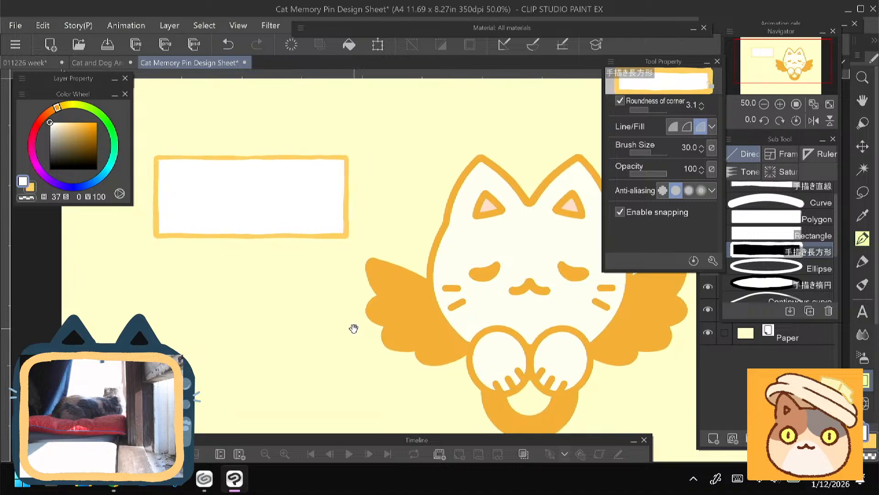
{"action": "left_click", "coordinate": [494, 200], "text": "alt"}
{"action": "left_click", "coordinate": [863, 261]}
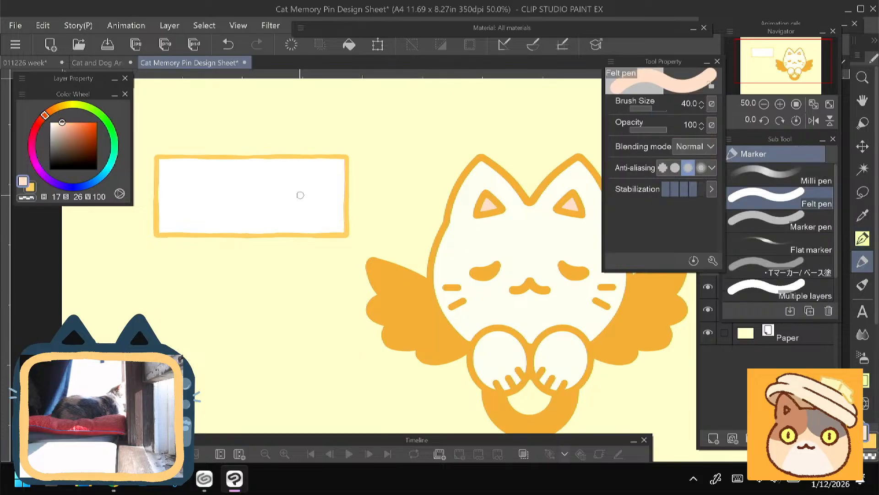
{"action": "key", "text": "]"}
{"action": "key", "text": "]"}
{"action": "key", "text": "]"}
{"action": "key", "text": "]"}
{"action": "key", "text": "]"}
{"action": "key", "text": "]"}
{"action": "left_click_drag", "start_coordinate": [253, 190], "coordinate": [255, 190]}
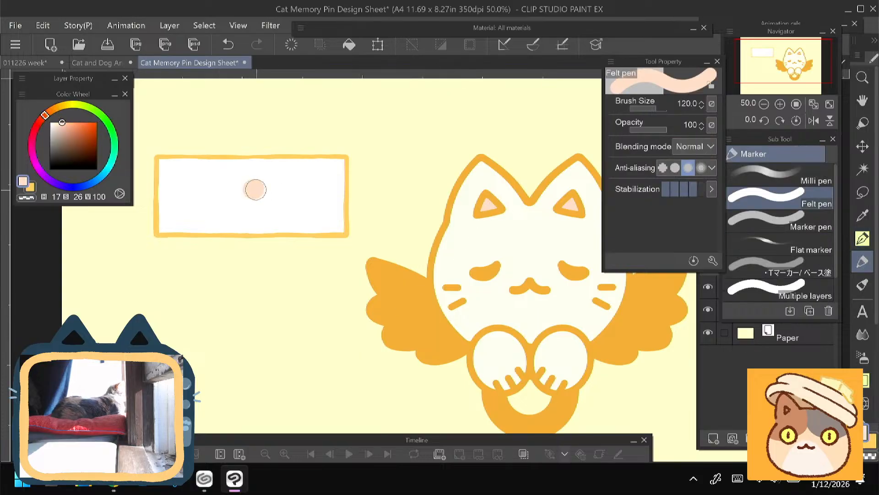
{"action": "key", "text": "ctrl+z"}
- Try a peach Felt pen dot at brush size 200 inside the rectangle, and undo it
{"action": "key", "text": "]"}
{"action": "key", "text": "]"}
{"action": "key", "text": "]"}
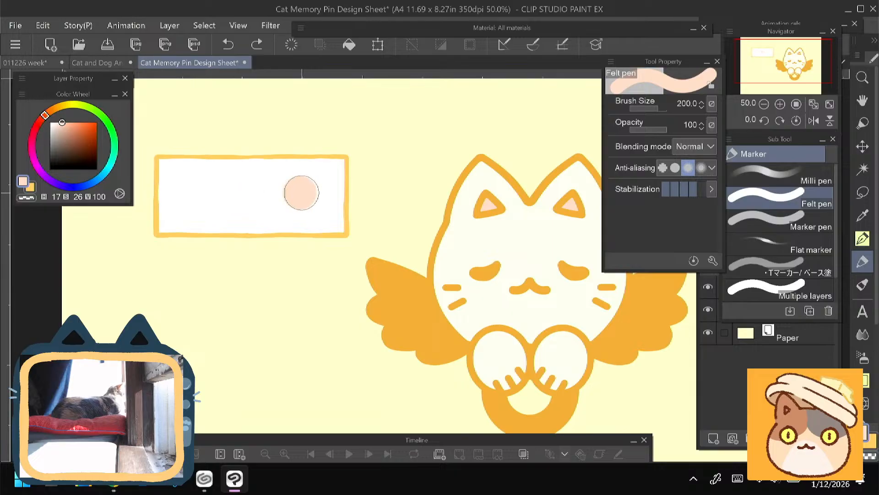
{"action": "left_click", "coordinate": [300, 193]}
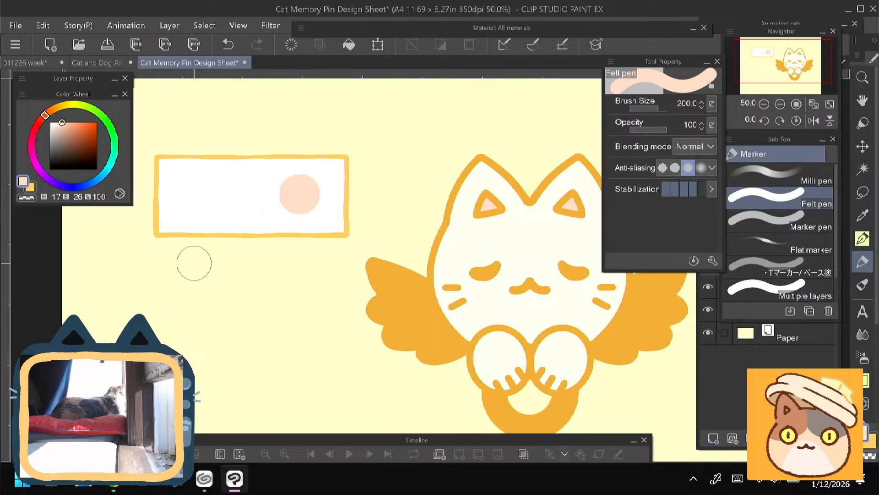
{"action": "key", "text": "ctrl+z"}
- Check Layer 1 by toggling its visibility and delete it together with the rectangle
{"action": "scroll", "coordinate": [197, 261], "scroll_direction": "down", "scroll_amount": 1}
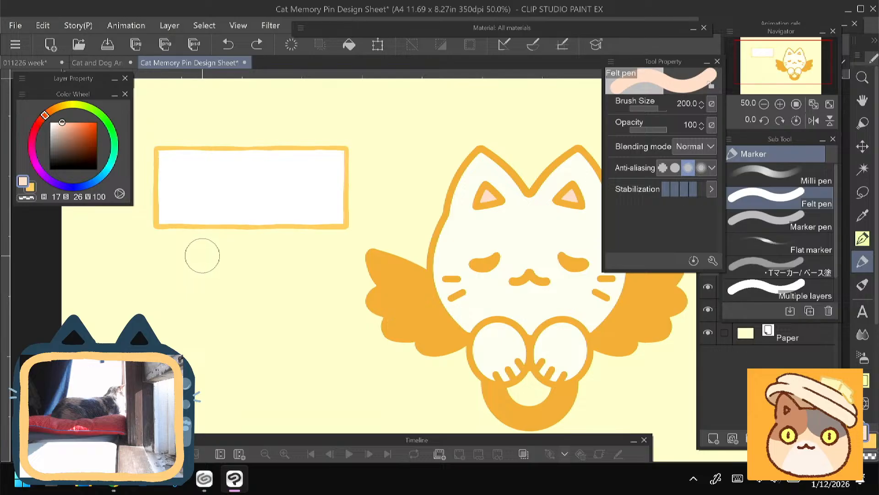
{"action": "key", "text": "ctrl+minus"}
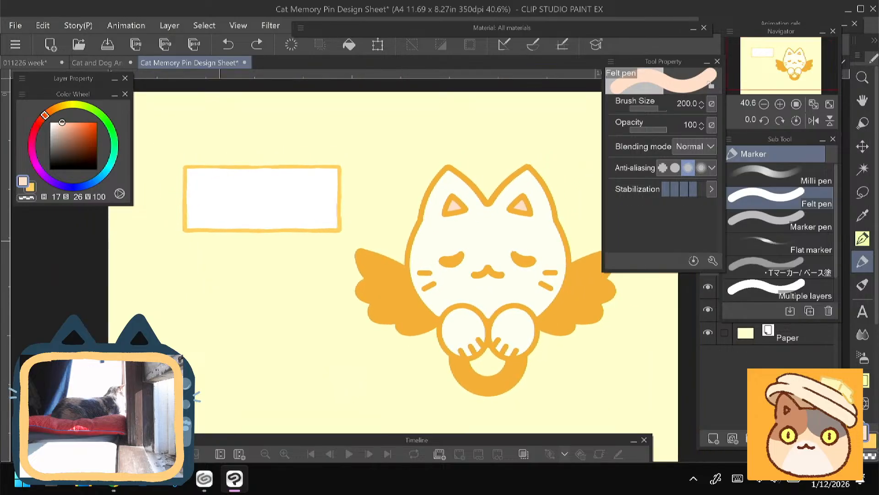
{"action": "left_click_drag", "start_coordinate": [394, 274], "coordinate": [379, 239]}
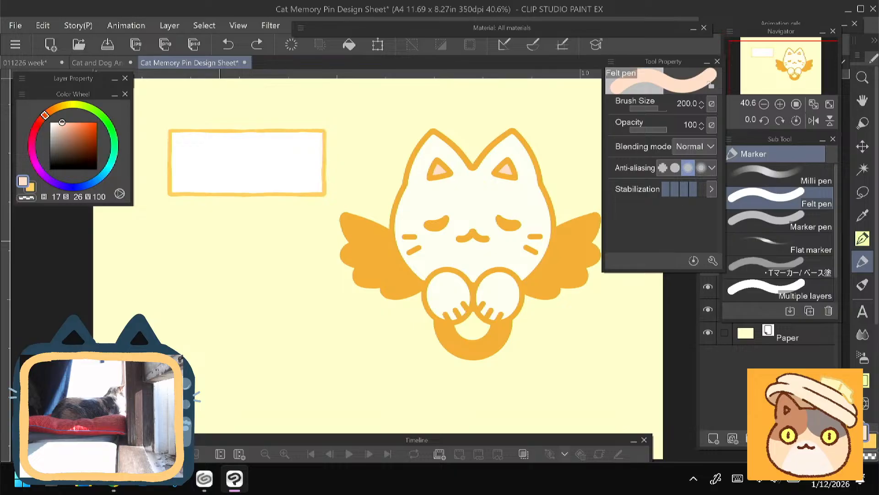
{"action": "left_click", "coordinate": [708, 287]}
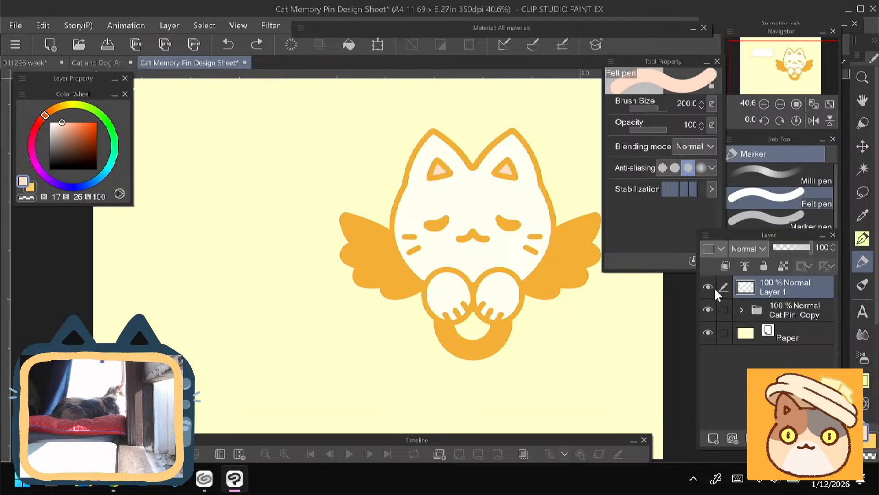
{"action": "left_click", "coordinate": [709, 286]}
{"action": "left_click", "coordinate": [830, 438]}
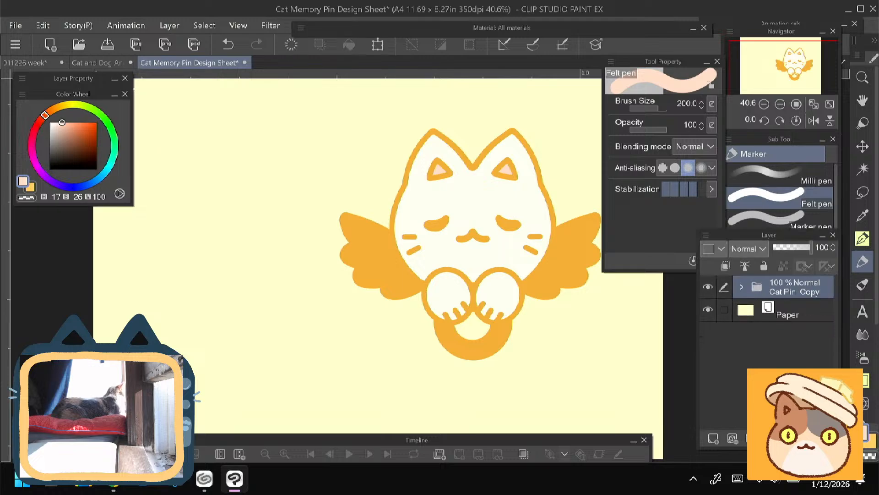
- Try the golden yellow DAC06B and a bright turquoise as the Paper layer color
{"action": "double_click", "coordinate": [746, 311]}
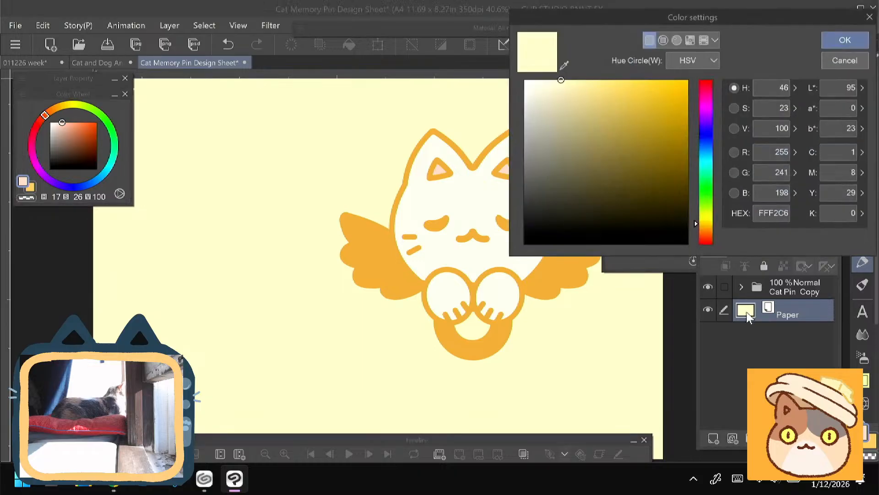
{"action": "left_click_drag", "start_coordinate": [604, 124], "coordinate": [606, 103]}
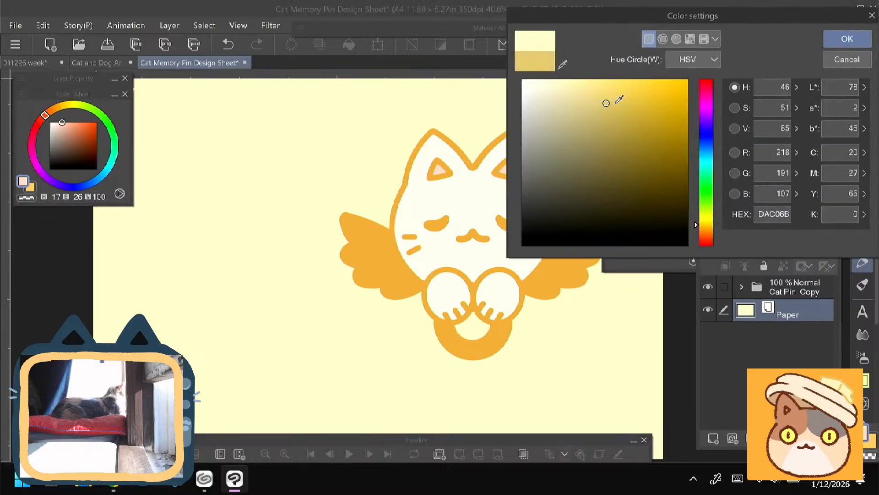
{"action": "left_click", "coordinate": [836, 41]}
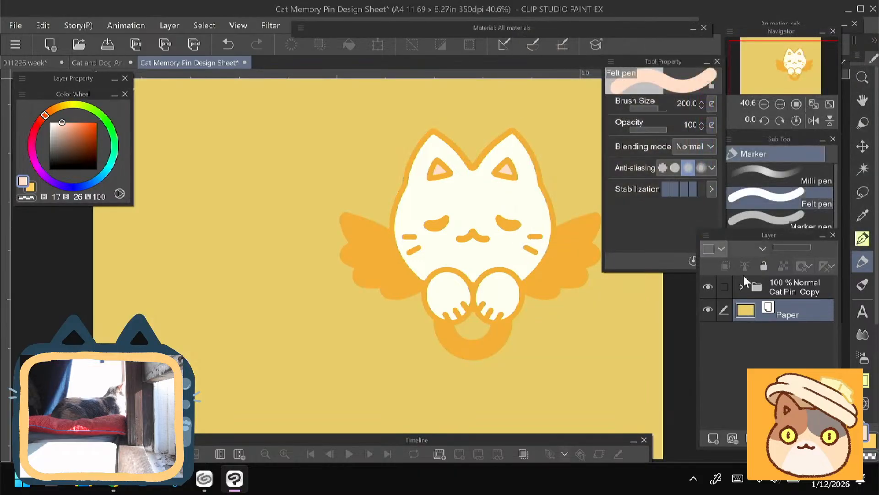
{"action": "double_click", "coordinate": [744, 313]}
{"action": "left_click", "coordinate": [605, 87]}
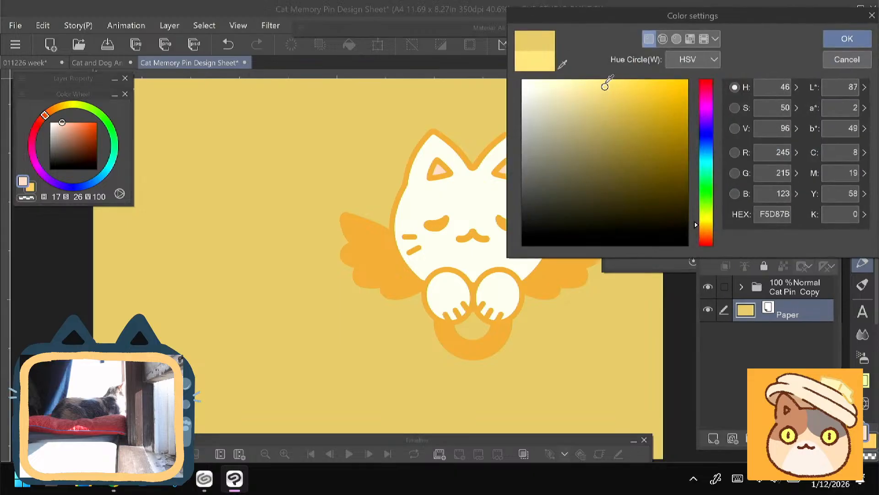
{"action": "left_click", "coordinate": [706, 176]}
{"action": "left_click", "coordinate": [838, 40]}
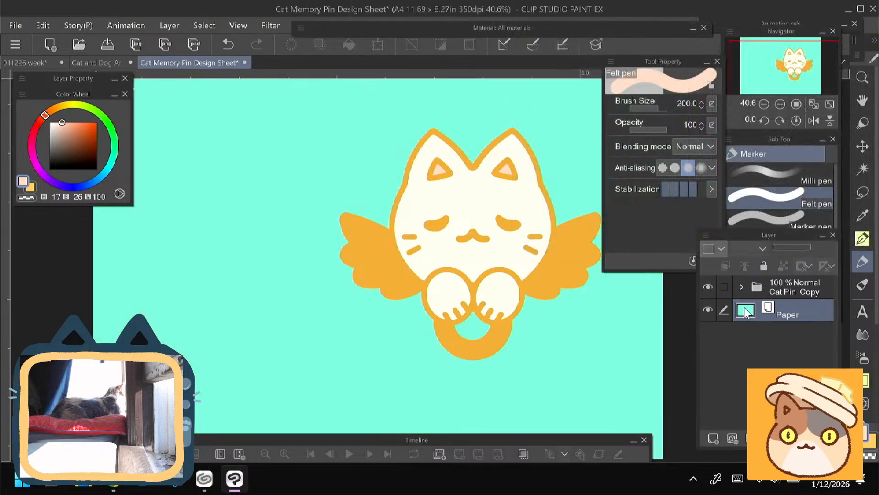
- Try the pink F87CBD and the dark brownish gray 2F262B as the Paper layer color
{"action": "double_click", "coordinate": [745, 312]}
{"action": "left_click", "coordinate": [706, 94]}
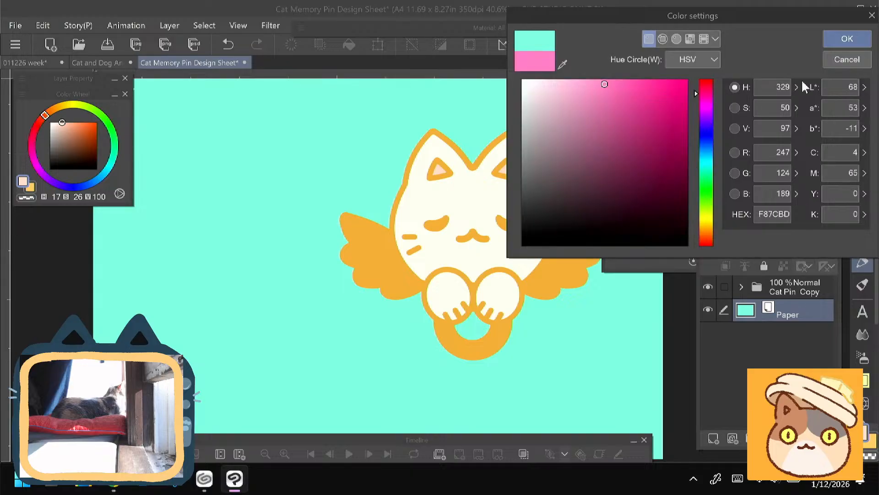
{"action": "left_click", "coordinate": [847, 38]}
{"action": "double_click", "coordinate": [745, 312]}
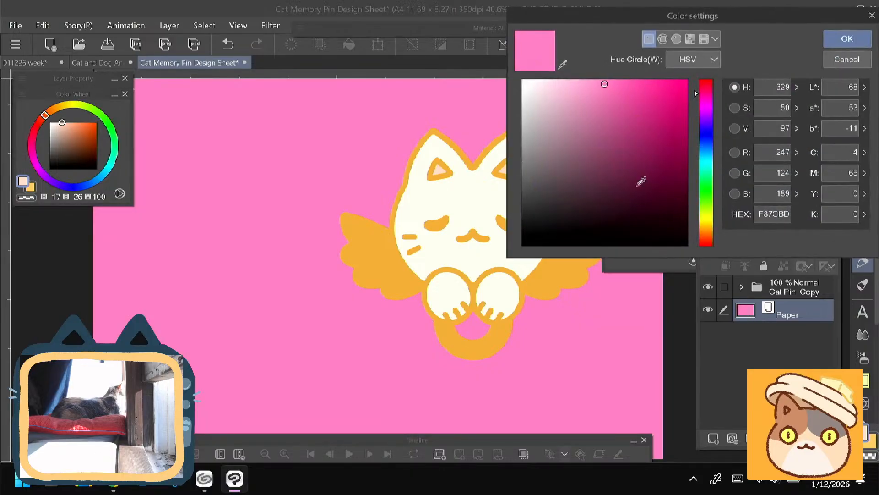
{"action": "left_click", "coordinate": [553, 215]}
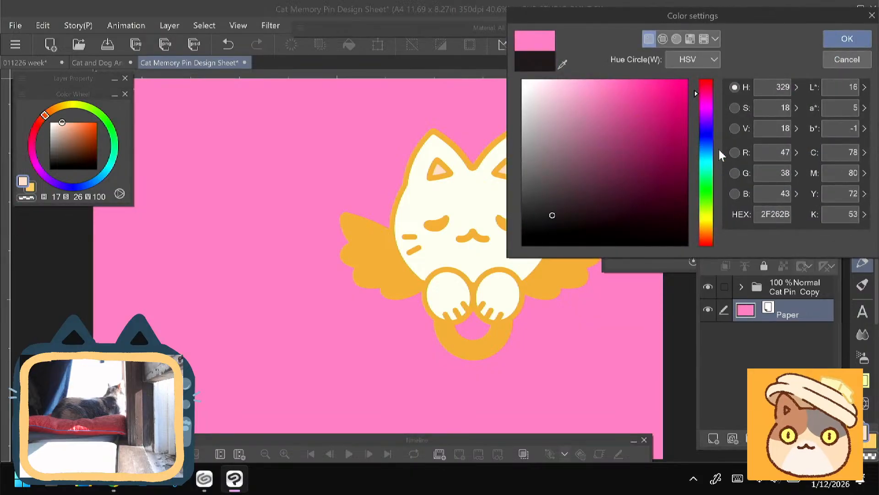
{"action": "left_click", "coordinate": [847, 39]}
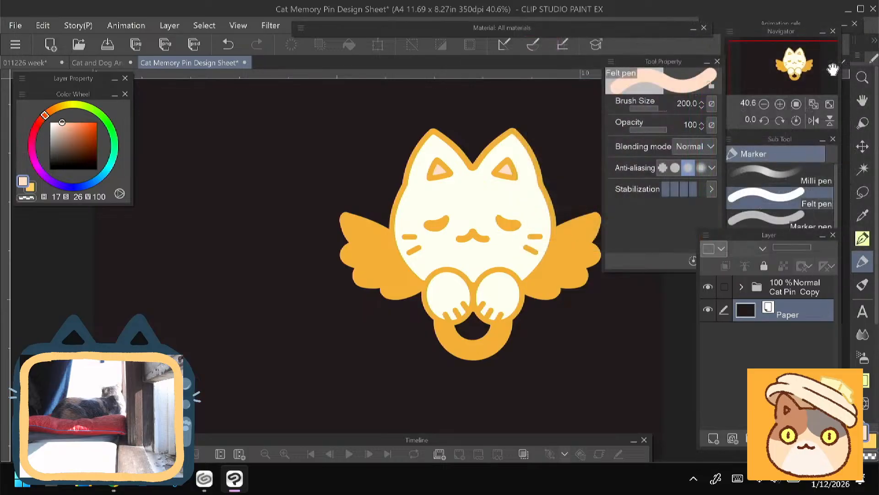
- Set the Paper layer to the near-black blue 13151B
{"action": "double_click", "coordinate": [746, 314]}
{"action": "left_click", "coordinate": [704, 144]}
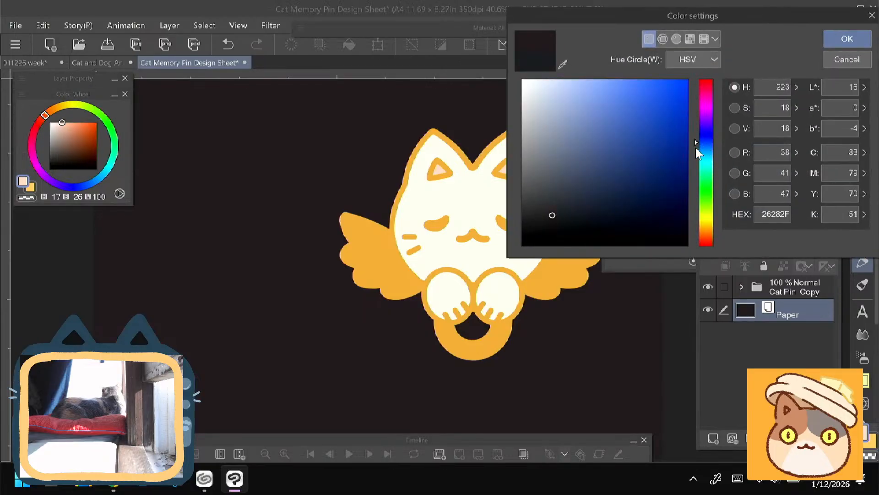
{"action": "left_click", "coordinate": [571, 228]}
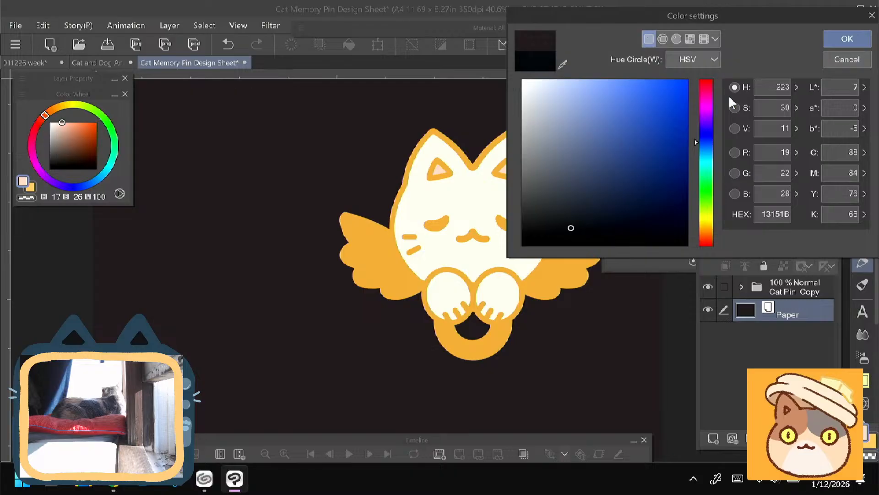
{"action": "left_click", "coordinate": [829, 43]}
- Try the dark navy 222B42 as the Paper layer color
{"action": "scroll", "coordinate": [315, 382], "scroll_direction": "down", "scroll_amount": 1}
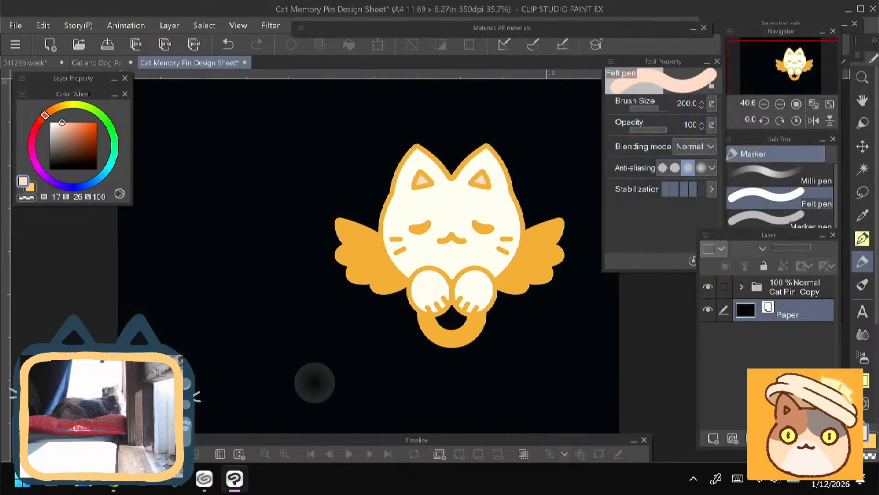
{"action": "mouse_move", "coordinate": [181, 338]}
{"action": "left_mouse_down"}
{"action": "mouse_move", "coordinate": [236, 372]}
{"action": "mouse_move", "coordinate": [154, 344]}
{"action": "mouse_move", "coordinate": [182, 345]}
{"action": "left_mouse_up"}
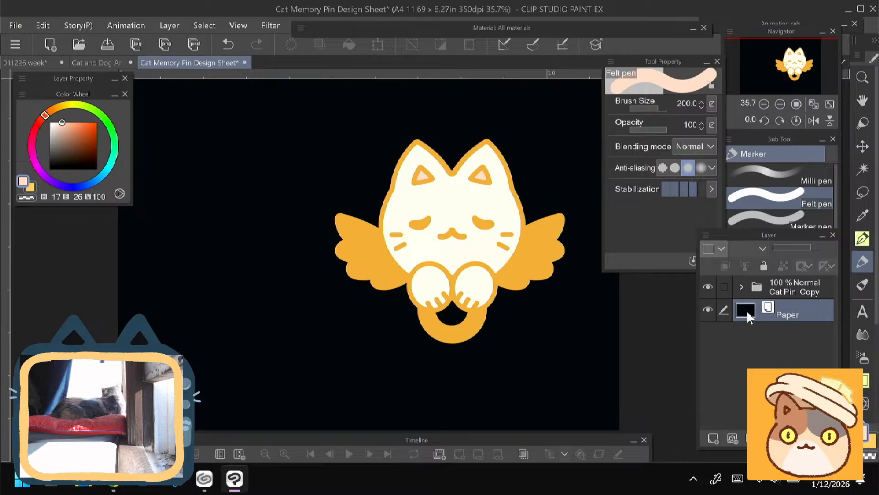
{"action": "double_click", "coordinate": [747, 310]}
{"action": "left_click_drag", "start_coordinate": [593, 198], "coordinate": [600, 203]}
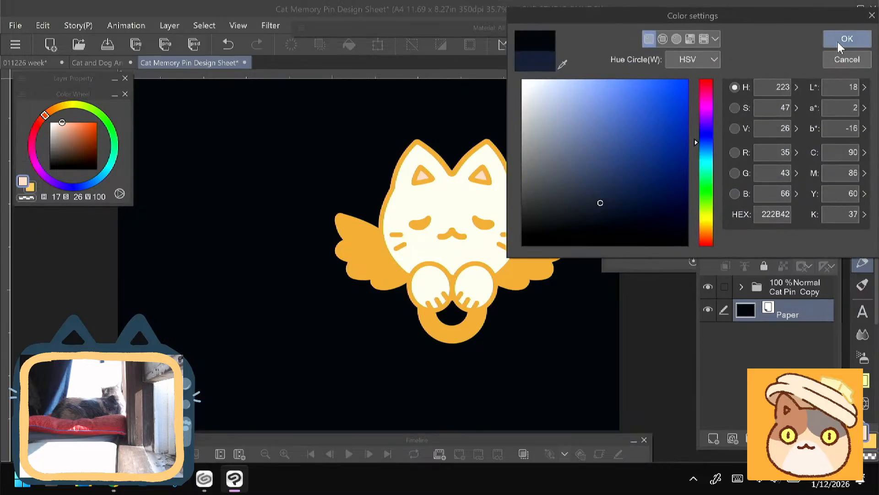
{"action": "left_click", "coordinate": [846, 40]}
- Try a deeper, more saturated navy blue as the Paper layer color
{"action": "double_click", "coordinate": [745, 311]}
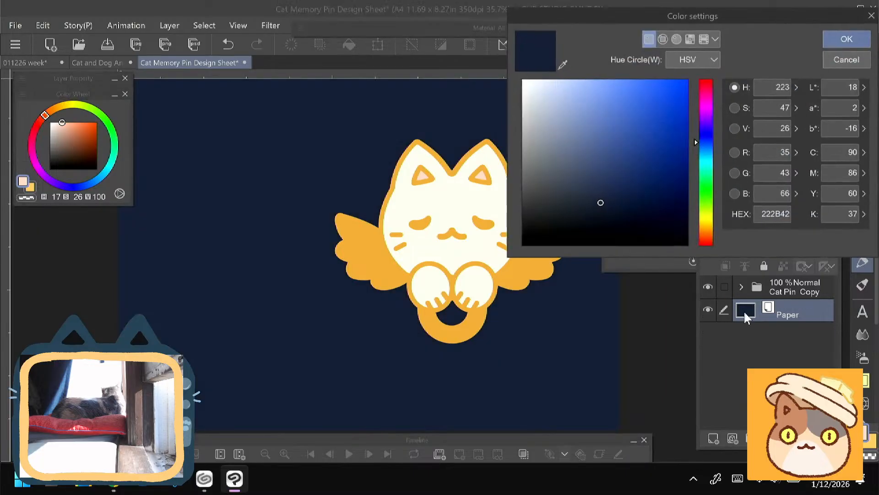
{"action": "left_click_drag", "start_coordinate": [600, 199], "coordinate": [607, 202]}
{"action": "mouse_move", "coordinate": [698, 141]}
{"action": "left_mouse_down"}
{"action": "mouse_move", "coordinate": [697, 155]}
{"action": "mouse_move", "coordinate": [697, 142]}
{"action": "left_mouse_up"}
{"action": "left_click_drag", "start_coordinate": [608, 202], "coordinate": [624, 200]}
{"action": "left_click", "coordinate": [838, 42]}
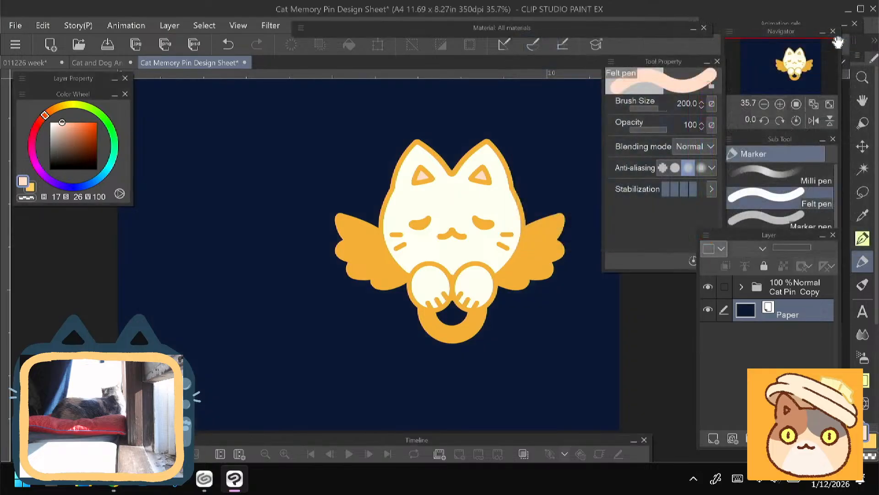
{"action": "scroll", "coordinate": [365, 371], "scroll_direction": "down", "scroll_amount": 1}
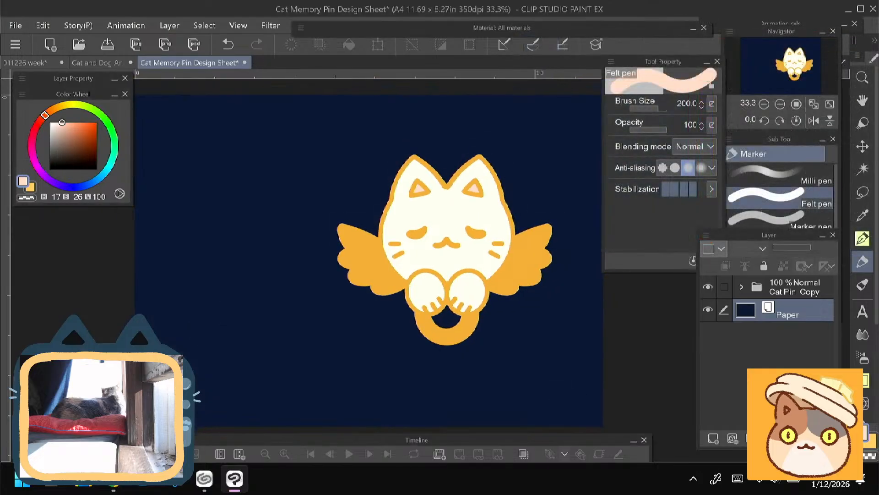
{"action": "left_click_drag", "start_coordinate": [222, 398], "coordinate": [244, 395]}
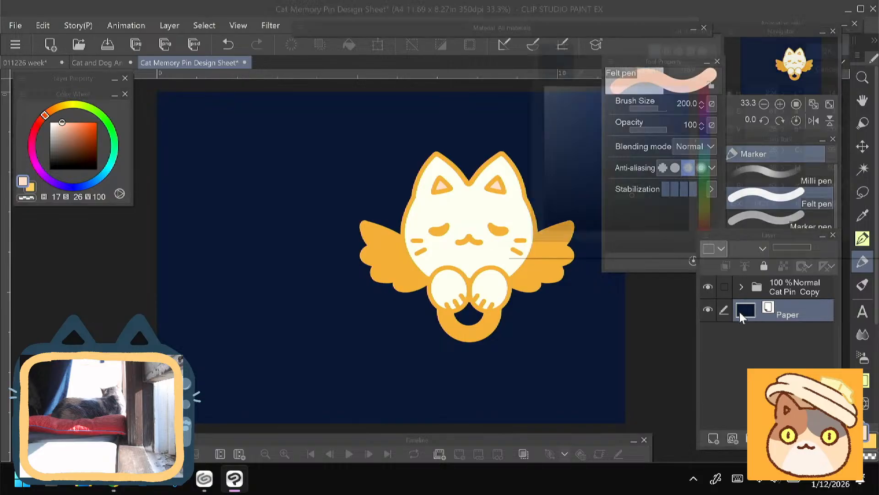
- Try the warm off-white FFFEF5 as the Paper layer color
{"action": "double_click", "coordinate": [740, 312]}
{"action": "left_click", "coordinate": [708, 224]}
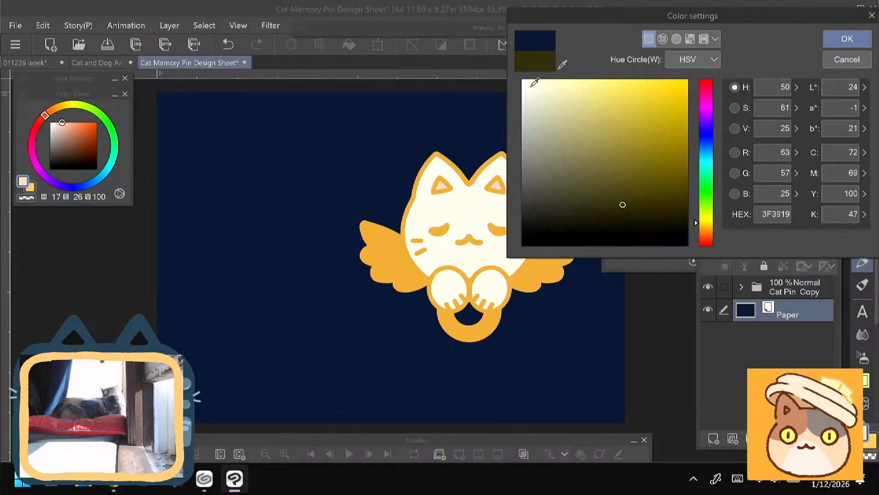
{"action": "left_click", "coordinate": [532, 83]}
{"action": "key", "text": "Return"}
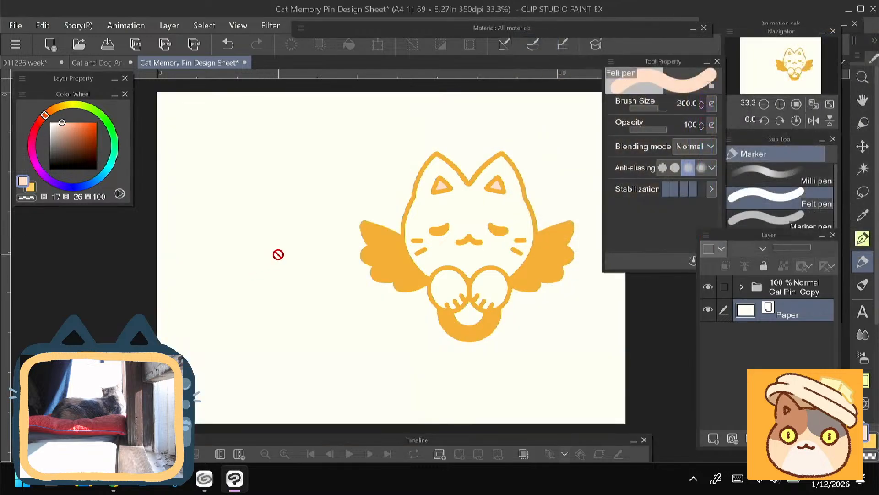
- Set the Paper layer to a slightly yellower pale cream
{"action": "double_click", "coordinate": [746, 312]}
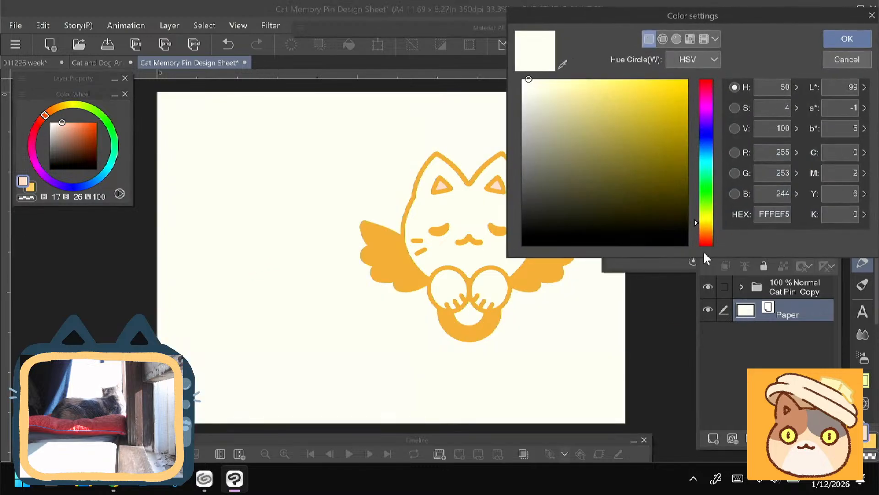
{"action": "left_click", "coordinate": [528, 76]}
{"action": "key", "text": "Return"}
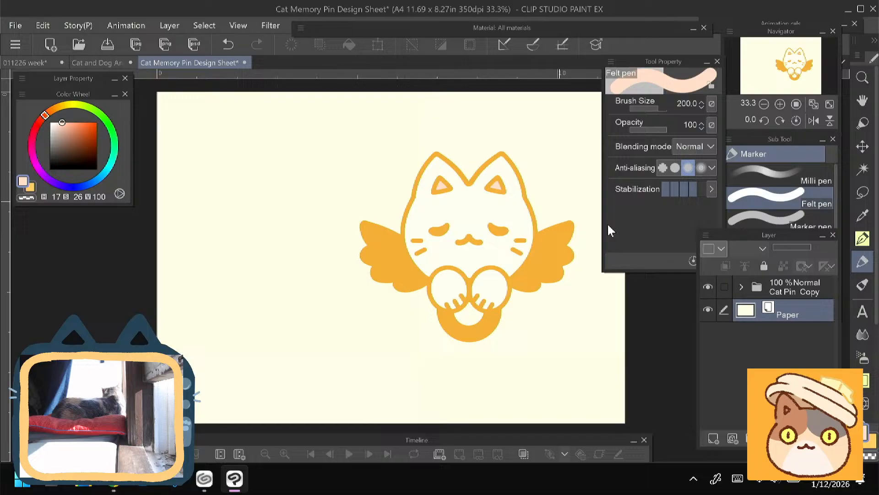
{"action": "double_click", "coordinate": [746, 312]}
{"action": "key", "text": "Return"}
- Add a two-line text "Color Fill" / "White" beside the cat pin on the empty side of the canvas
{"action": "key", "text": "t"}
{"action": "left_click", "coordinate": [272, 203]}
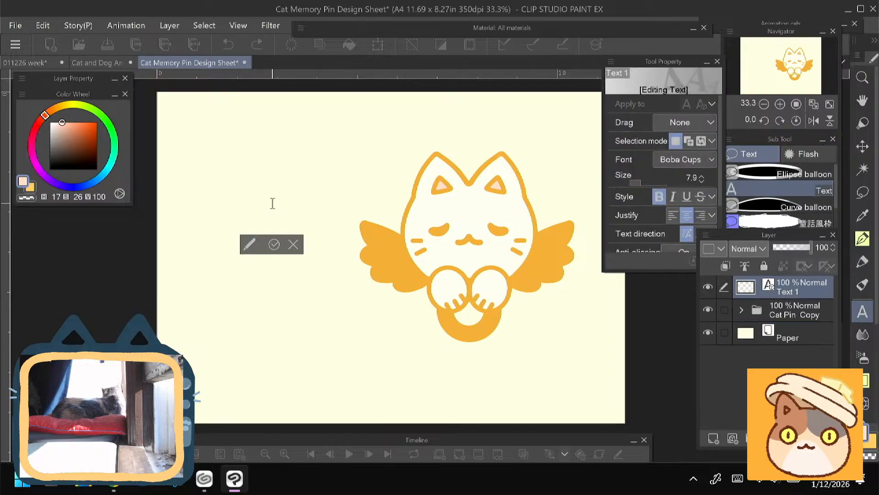
{"action": "type", "text": "Color P"}
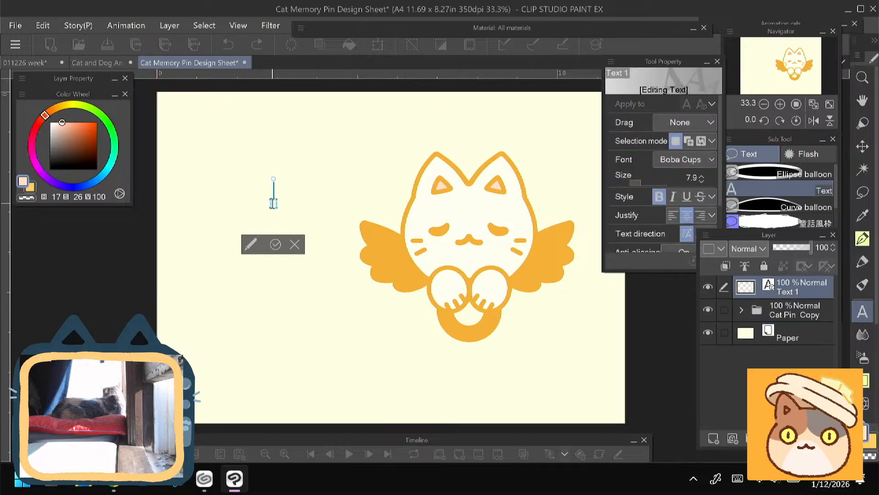
{"action": "type", "text": "a"}
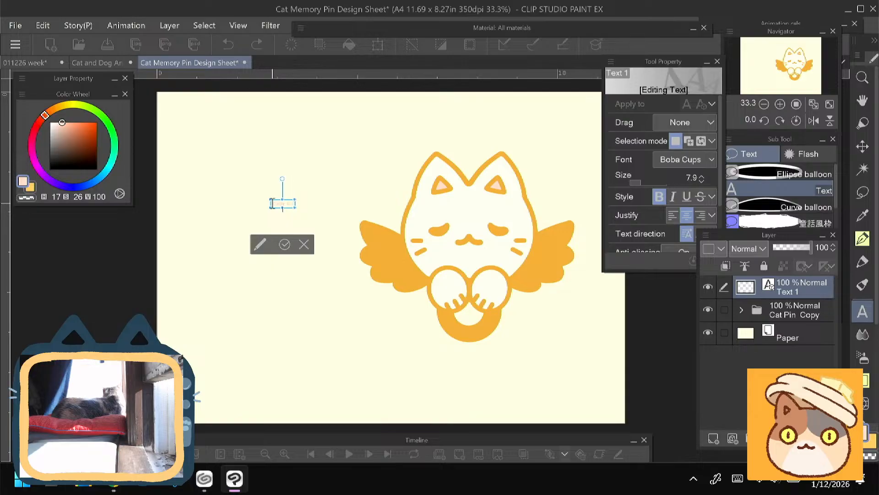
{"action": "key", "text": "Return"}
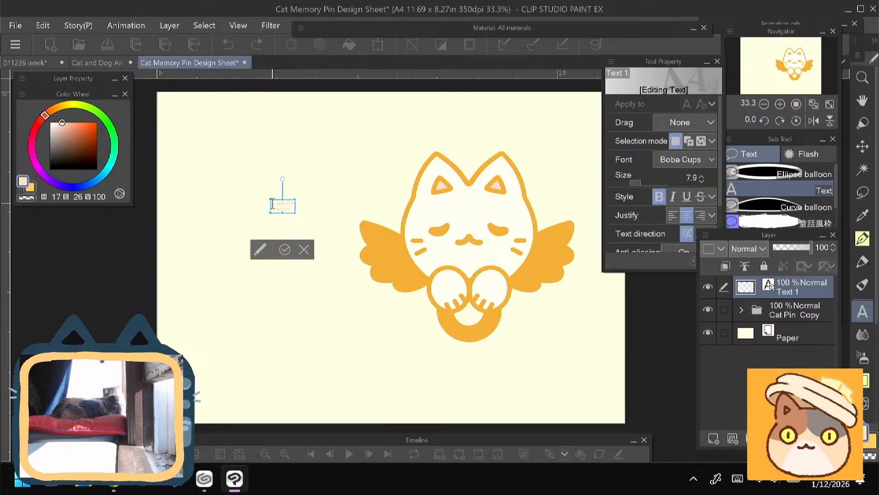
- Restyle the "Color Fill White" text in black Cascadia Code and enlarge it to size 25
{"action": "left_click", "coordinate": [674, 158]}
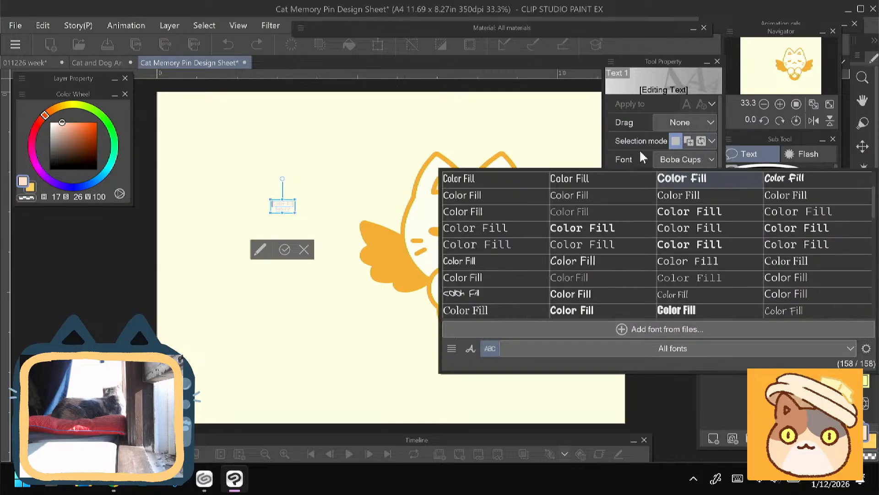
{"action": "left_click", "coordinate": [672, 211]}
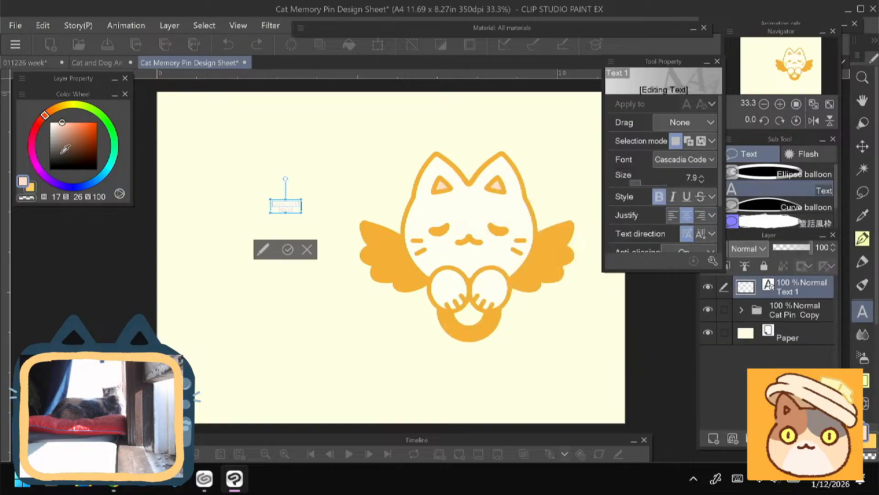
{"action": "left_click_drag", "start_coordinate": [55, 160], "coordinate": [48, 170]}
{"action": "left_click_drag", "start_coordinate": [270, 197], "coordinate": [247, 186]}
{"action": "left_click", "coordinate": [259, 250]}
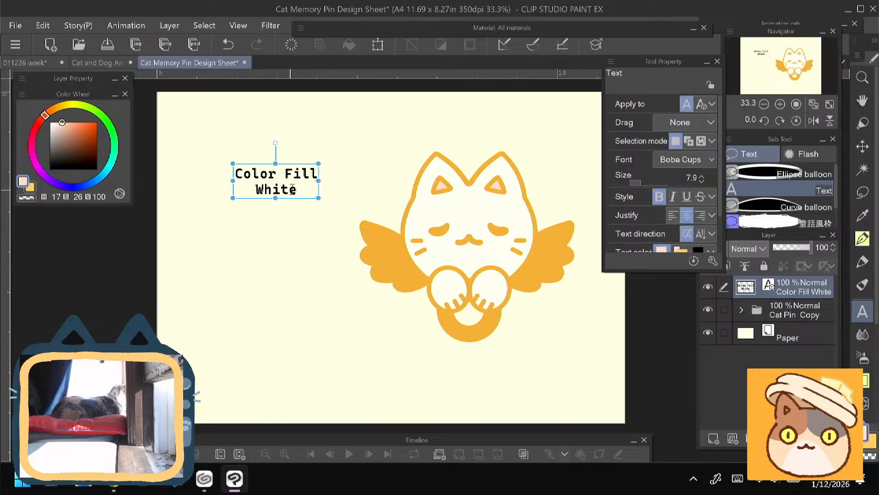
{"action": "left_click", "coordinate": [296, 193]}
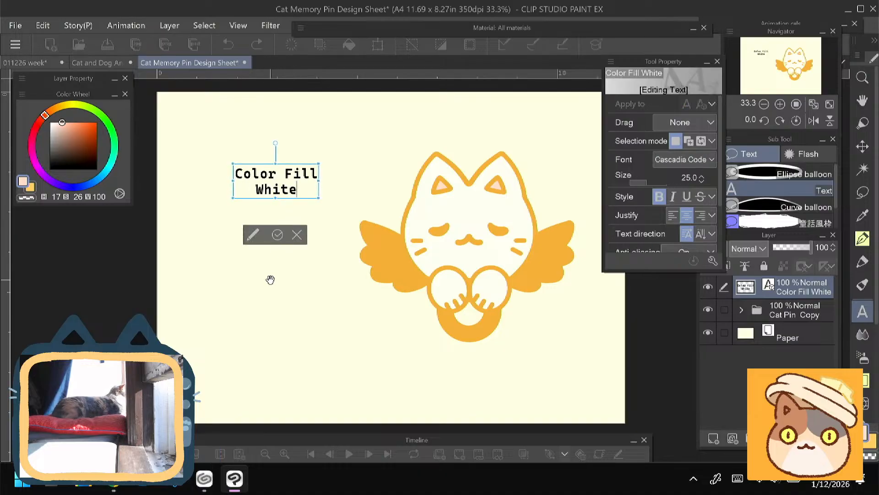
{"action": "left_click", "coordinate": [279, 264]}
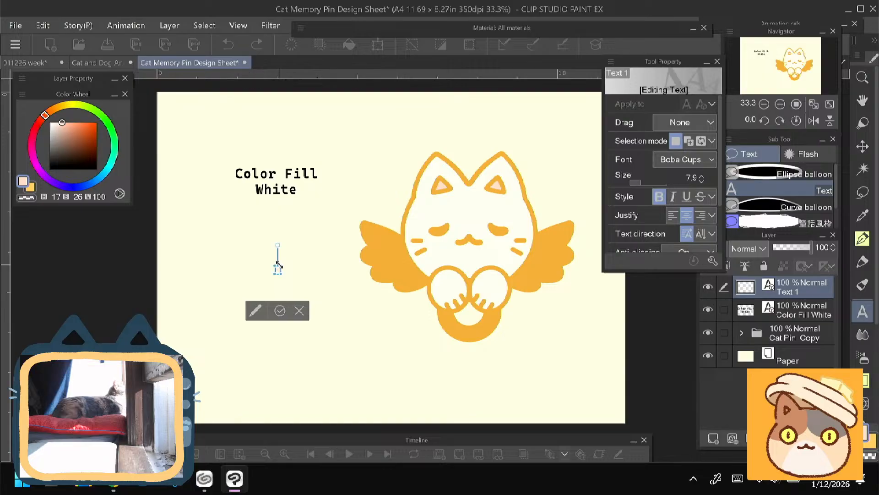
{"action": "key", "text": "BackSpace"}
{"action": "left_click", "coordinate": [795, 321]}
- Duplicate the "Color Fill White" text layer and move the copy straight below the original
{"action": "left_click", "coordinate": [798, 294]}
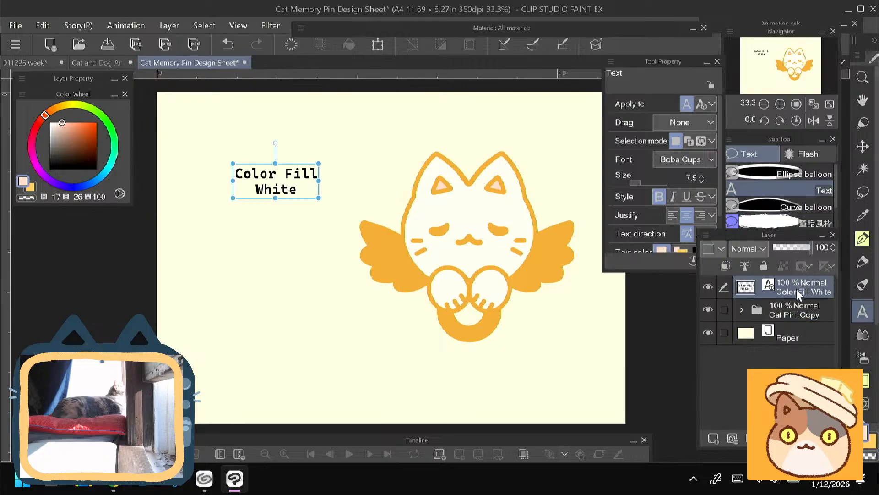
{"action": "right_click", "coordinate": [798, 293]}
{"action": "left_click", "coordinate": [664, 236]}
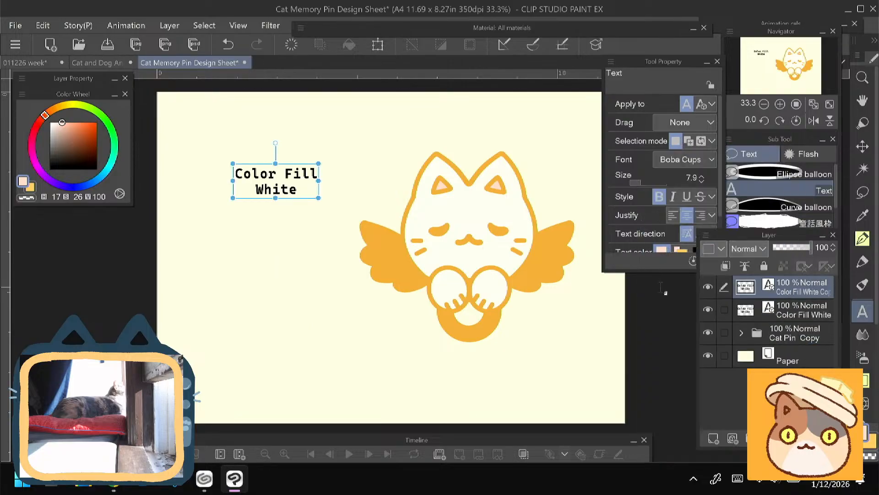
{"action": "key", "text": "ctrl+t"}
{"action": "left_click_drag", "start_coordinate": [251, 191], "coordinate": [175, 250]}
{"action": "left_click", "coordinate": [240, 293]}
- Replace the copied label's text with "Ear Color" / "Pastel Pink" on two lines
{"action": "left_click", "coordinate": [263, 267]}
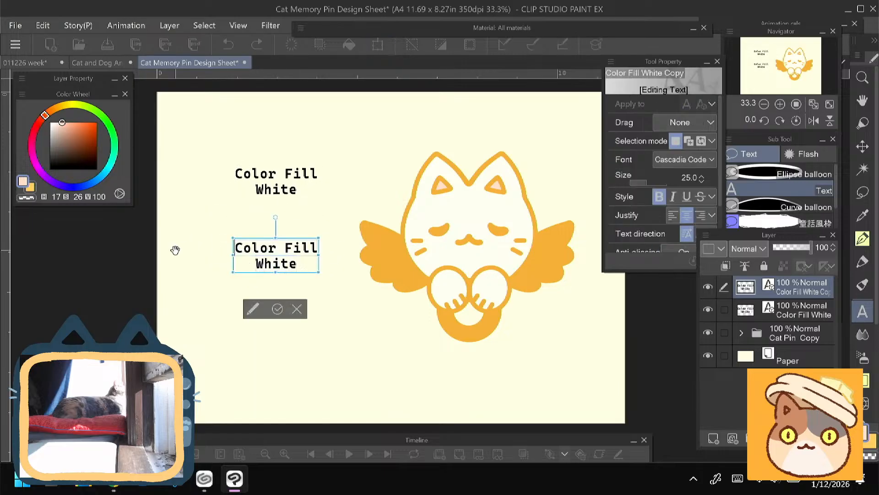
{"action": "type", "text": "Ear"}
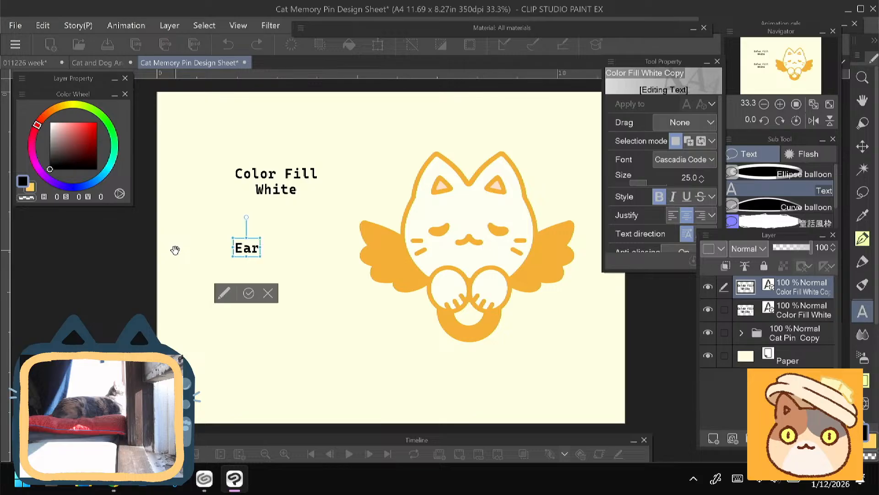
{"action": "type", "text": " Color"}
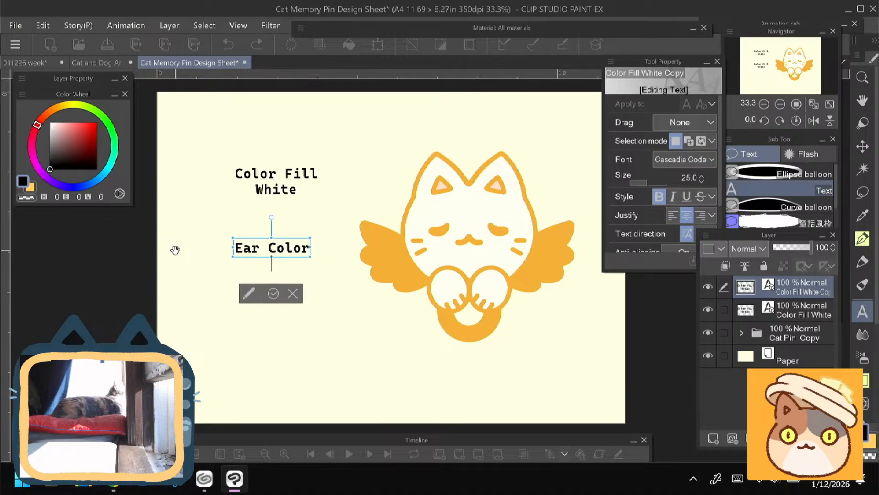
{"action": "key", "text": "Return"}
{"action": "type", "text": "Past"}
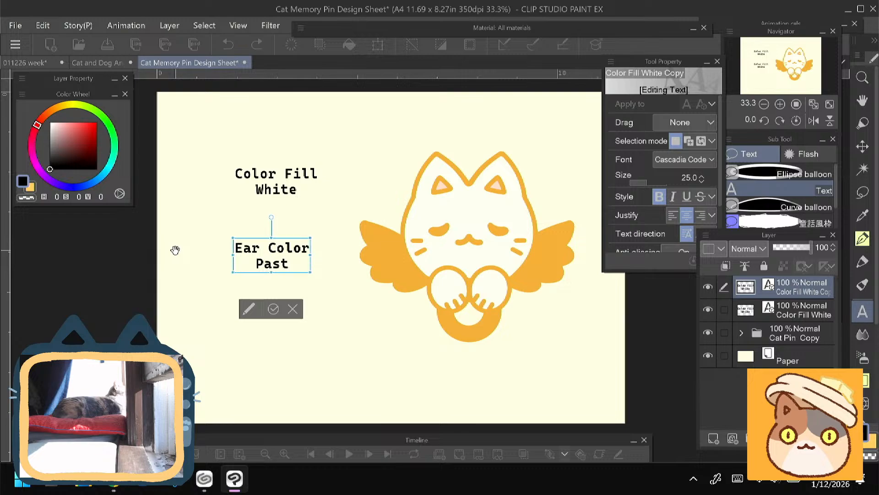
{"action": "type", "text": "el Pink"}
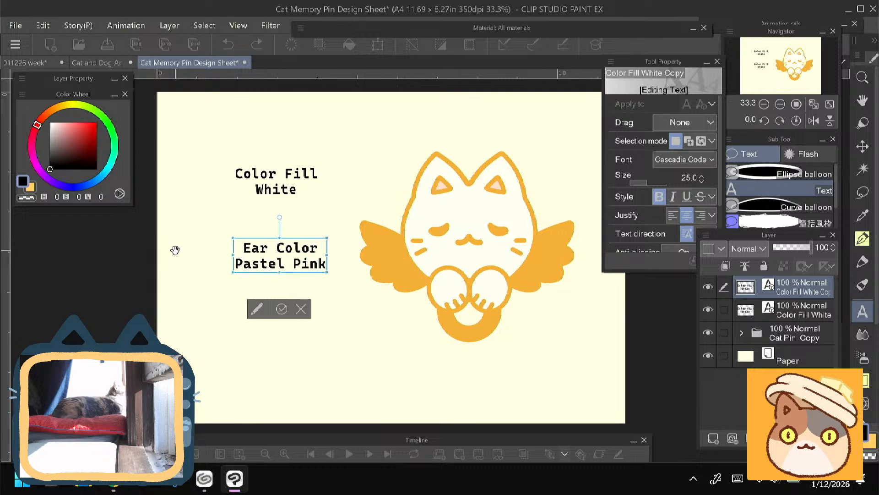
{"action": "left_click", "coordinate": [281, 309]}
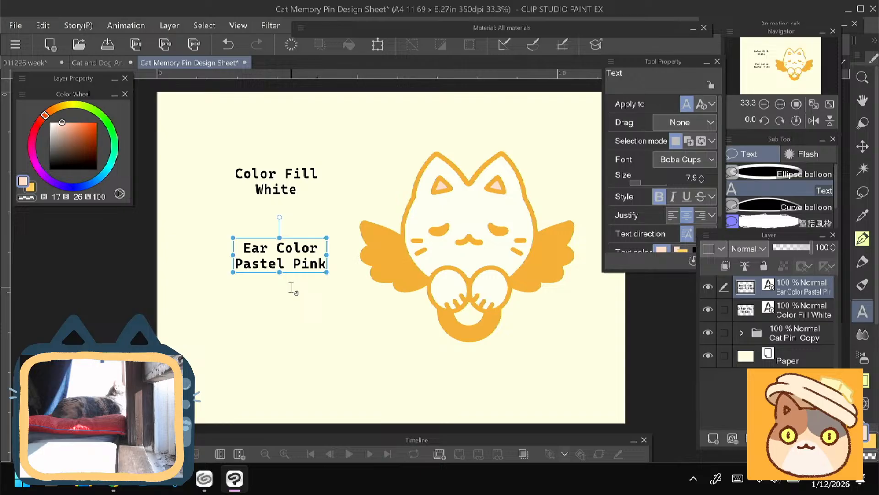
- Move the "Color Fill White" and "Ear Color Pastel Pink" labels together slightly higher on the canvas
{"action": "left_click", "coordinate": [785, 312], "text": "ctrl"}
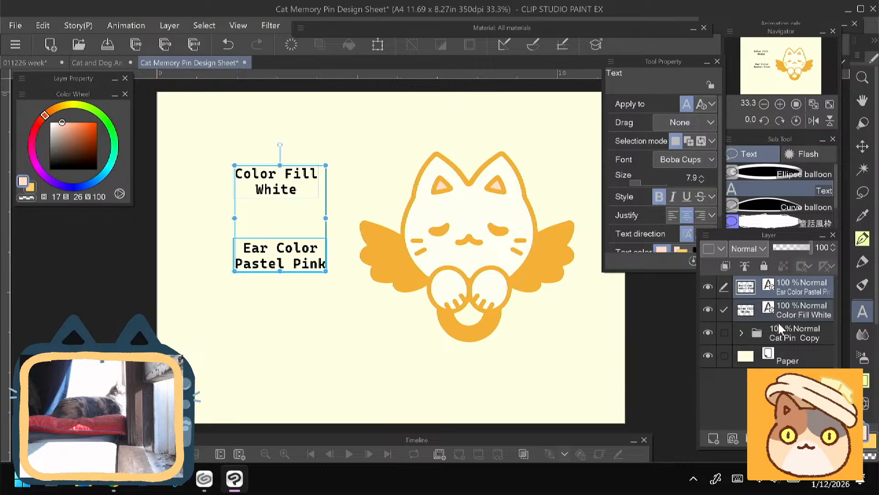
{"action": "left_click", "coordinate": [795, 288]}
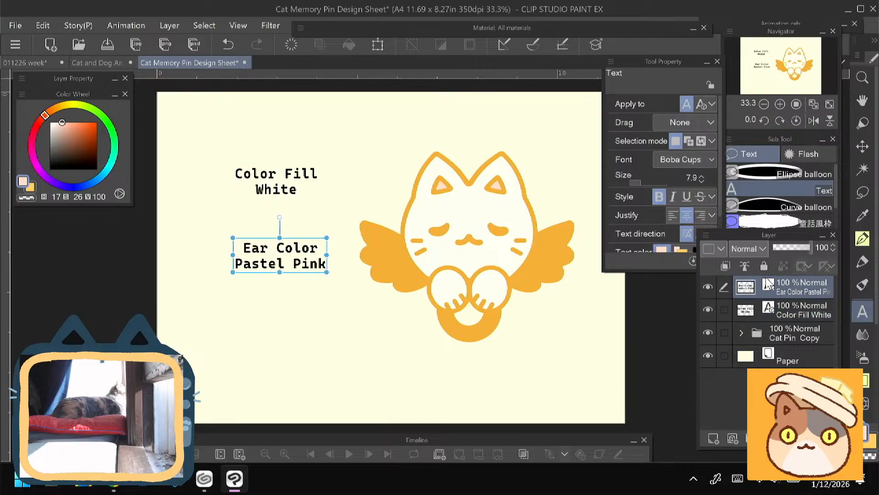
{"action": "left_click", "coordinate": [778, 316], "text": "ctrl"}
{"action": "key", "text": "ctrl+t"}
{"action": "left_click_drag", "start_coordinate": [253, 254], "coordinate": [246, 226]}
{"action": "left_click", "coordinate": [237, 266]}
- Duplicate the "Ear Color Pastel Pink" text layer and move the copy straight below it
{"action": "left_click", "coordinate": [793, 293]}
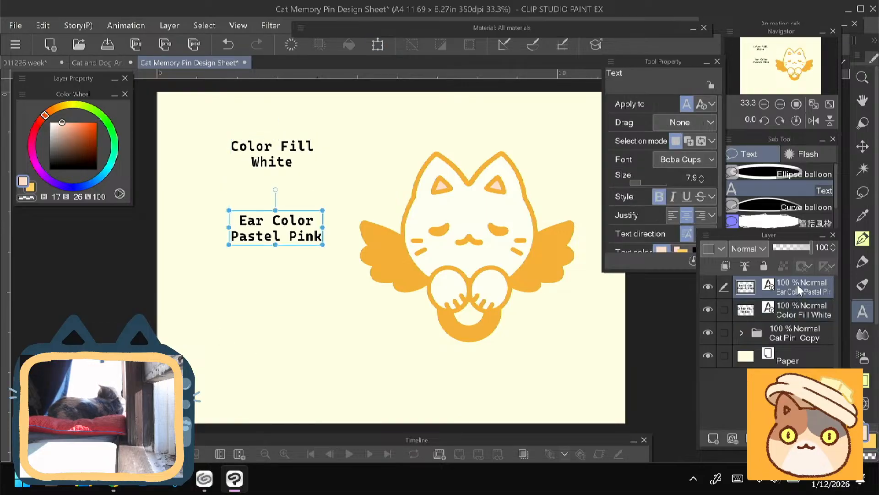
{"action": "right_click", "coordinate": [798, 284]}
{"action": "left_click", "coordinate": [687, 237]}
{"action": "key", "text": "ctrl+t"}
{"action": "left_click_drag", "start_coordinate": [247, 234], "coordinate": [248, 317]}
{"action": "key", "text": "Return"}
- Replace the lowest label's text with "Gold Plated"
{"action": "left_click", "coordinate": [272, 318]}
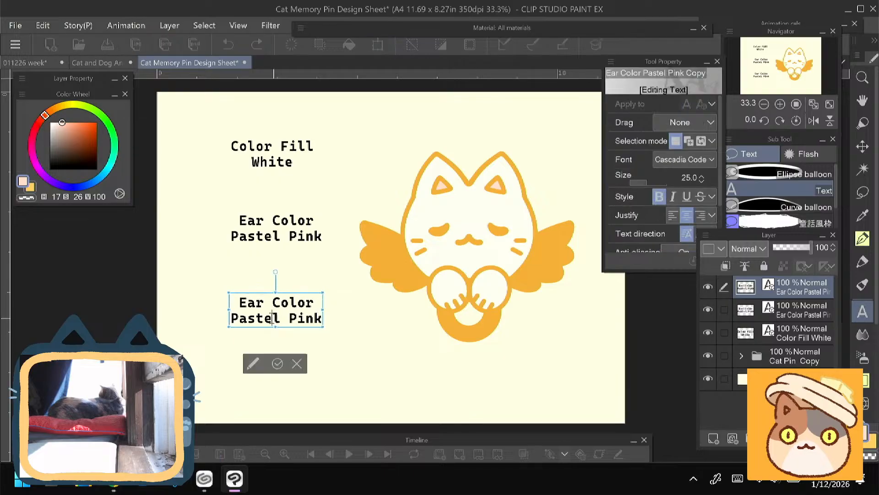
{"action": "key", "text": "ctrl+a"}
{"action": "type", "text": "M"}
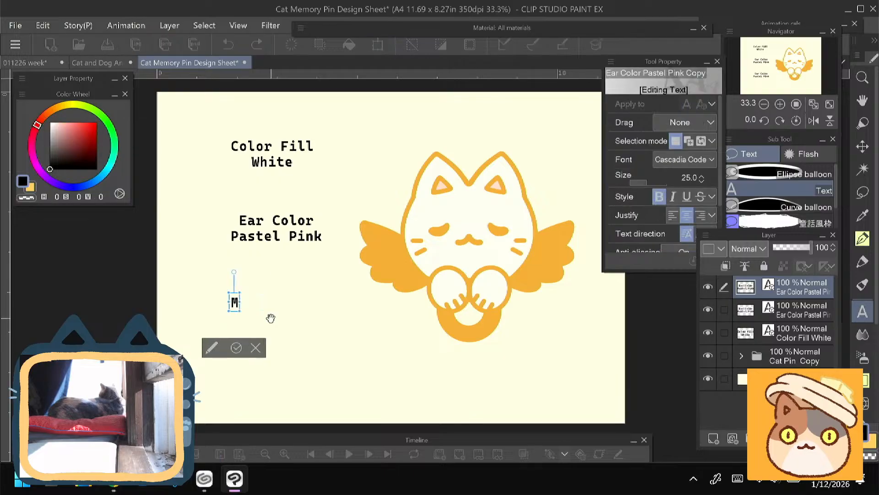
{"action": "key", "text": "BackSpace"}
{"action": "type", "text": "Gold P"}
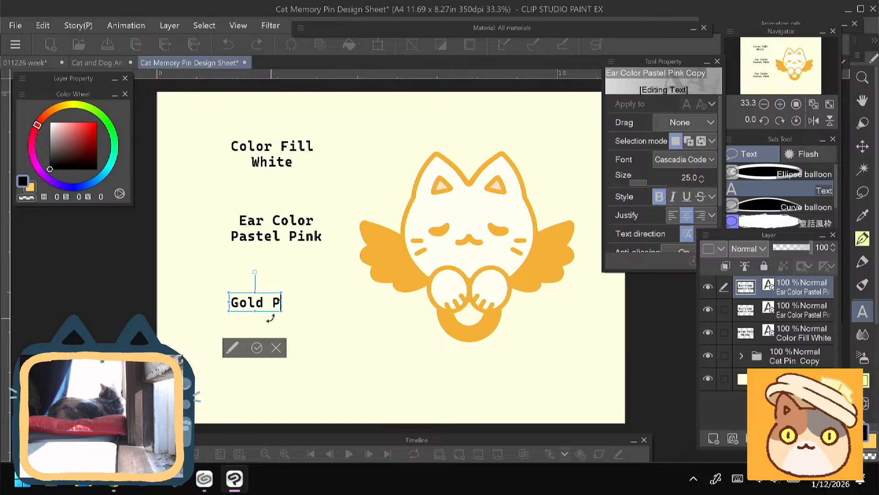
{"action": "type", "text": "lated"}
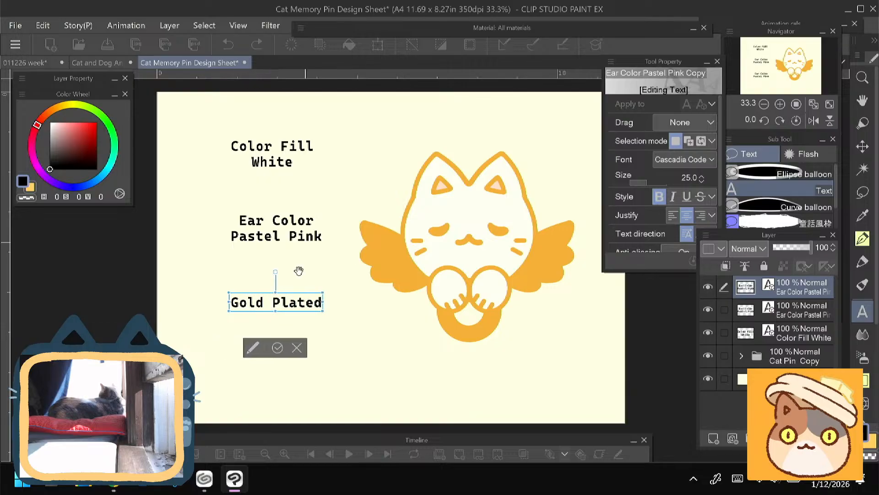
{"action": "left_click", "coordinate": [277, 348]}
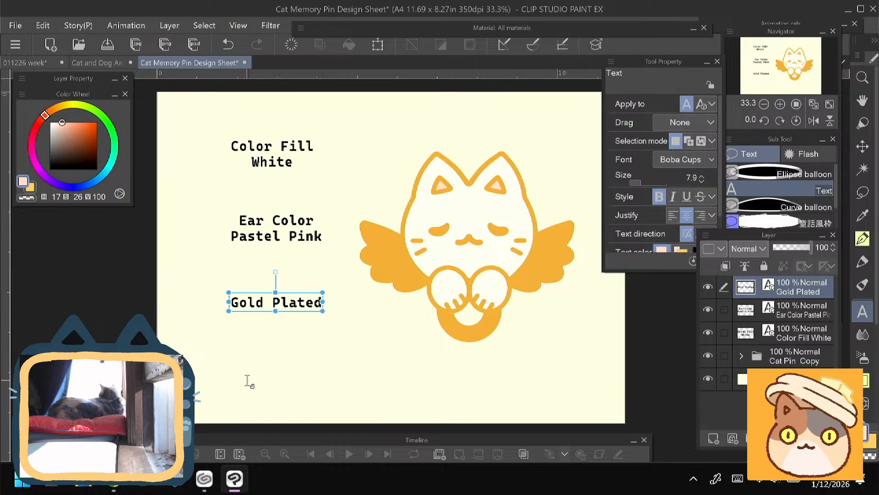
- On a new layer above the text layers, add a small white-filled square directly below the "Color Fill White" label
{"action": "left_click", "coordinate": [863, 193]}
{"action": "left_click", "coordinate": [737, 201]}
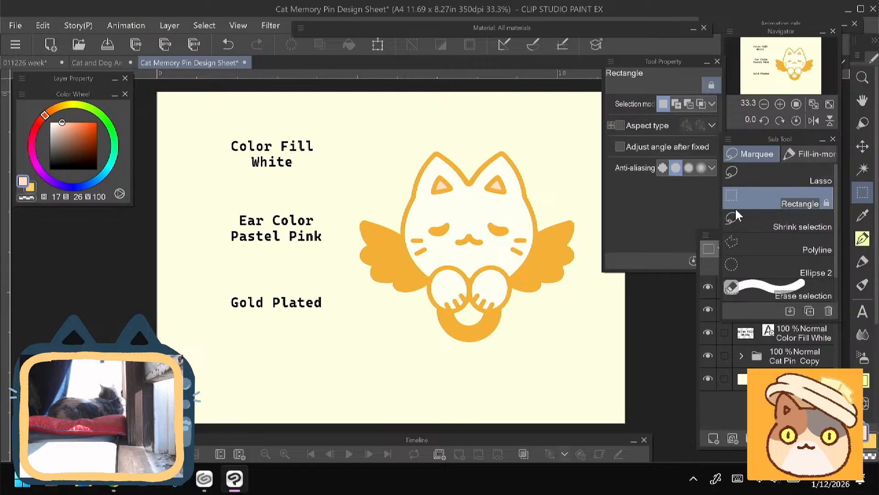
{"action": "left_click", "coordinate": [794, 340]}
{"action": "left_click", "coordinate": [786, 288]}
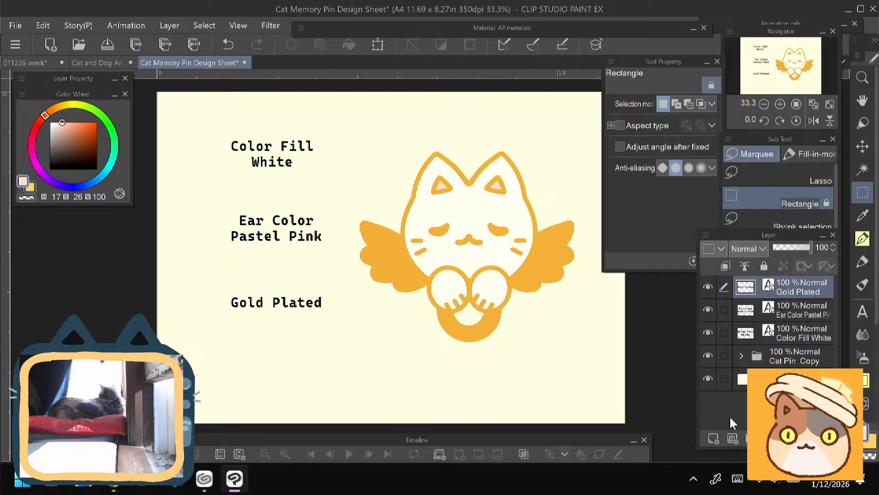
{"action": "left_click", "coordinate": [714, 438]}
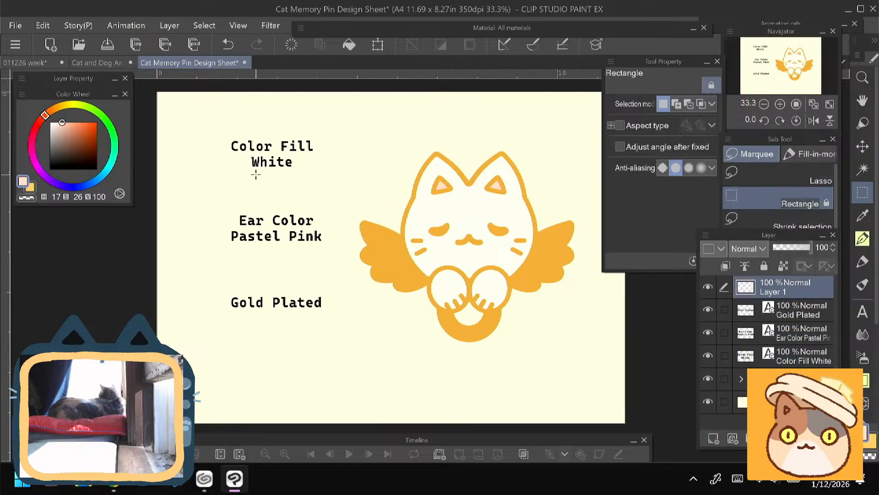
{"action": "left_click_drag", "start_coordinate": [258, 179], "coordinate": [293, 203]}
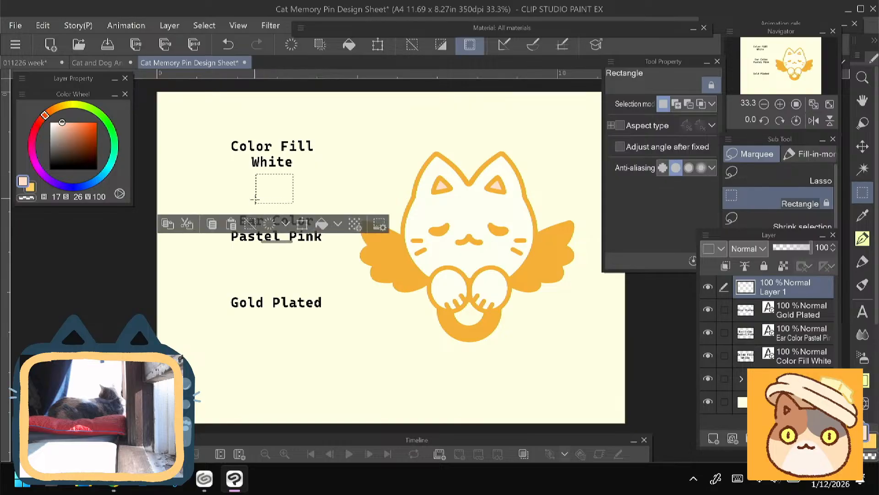
{"action": "key", "text": "ctrl+z"}
{"action": "left_click_drag", "start_coordinate": [254, 174], "coordinate": [296, 208]}
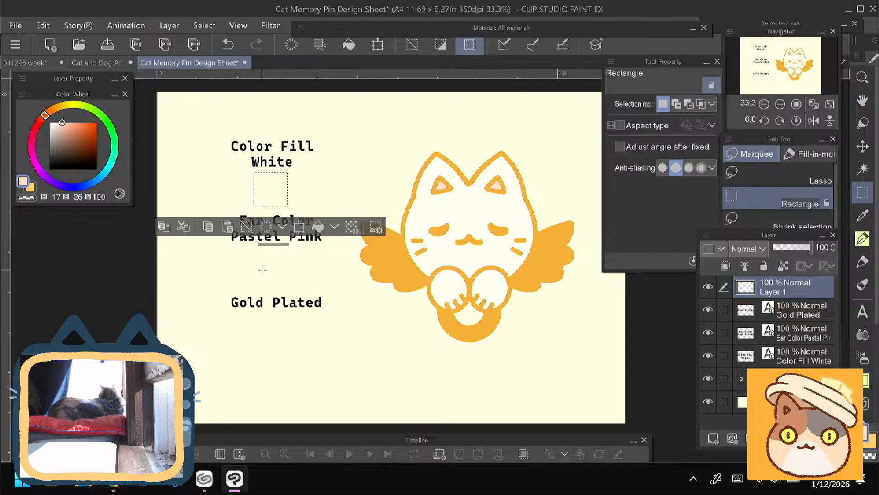
{"action": "left_click", "coordinate": [50, 122]}
{"action": "left_click", "coordinate": [350, 46]}
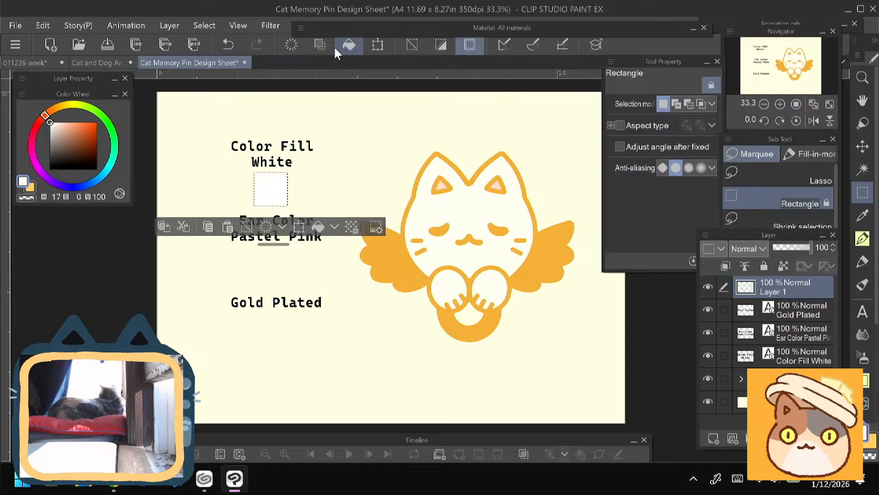
{"action": "left_click", "coordinate": [243, 260]}
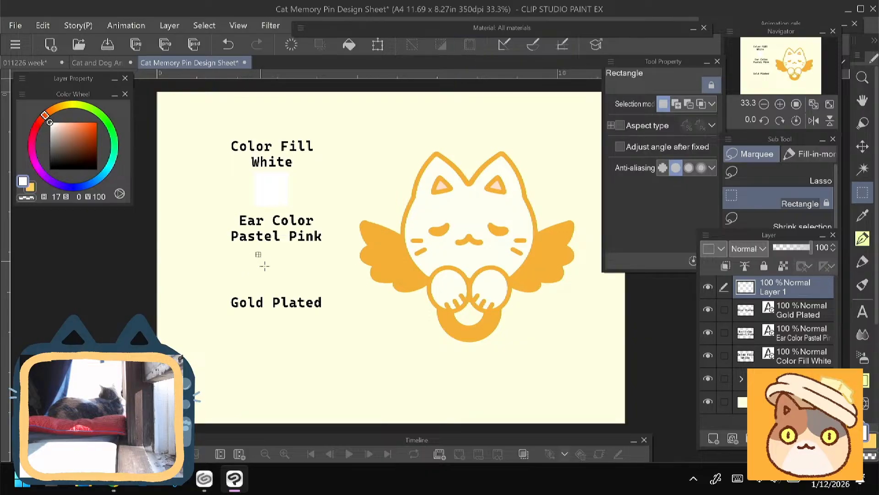
- Add a pastel pink square (H 17, S 26, V 100) directly below the "Ear Color Pastel Pink" label
{"action": "left_click_drag", "start_coordinate": [255, 251], "coordinate": [292, 288]}
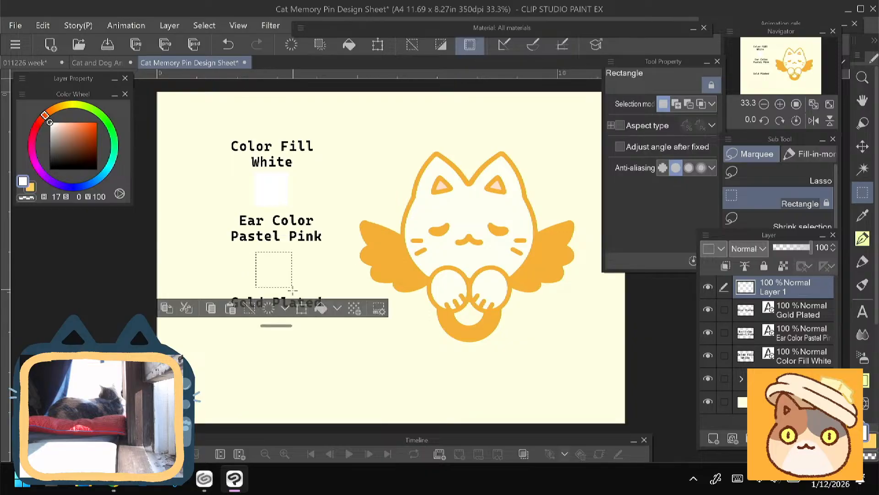
{"action": "left_click", "coordinate": [62, 122]}
{"action": "left_click", "coordinate": [349, 45]}
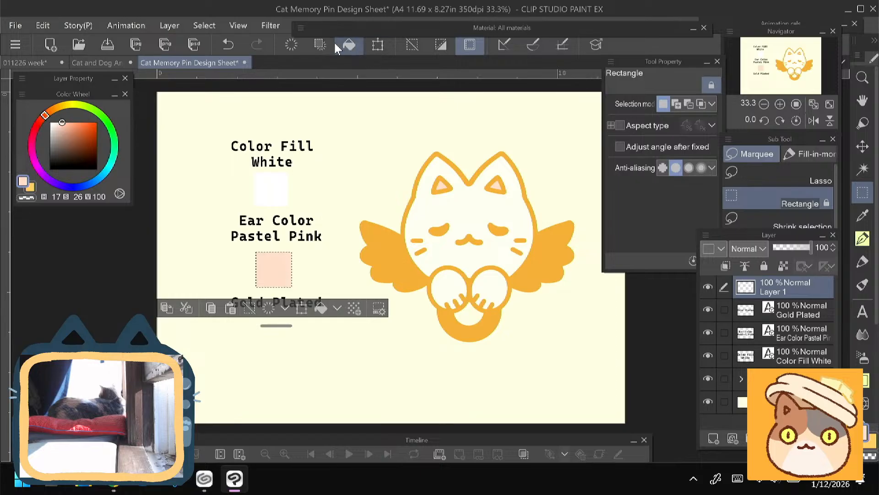
{"action": "left_click", "coordinate": [261, 338]}
- Add a square below the "Gold Plated" label, filled with the gold of the cat's wing (H 37, S 73, V 90)
{"action": "left_click_drag", "start_coordinate": [255, 319], "coordinate": [289, 363]}
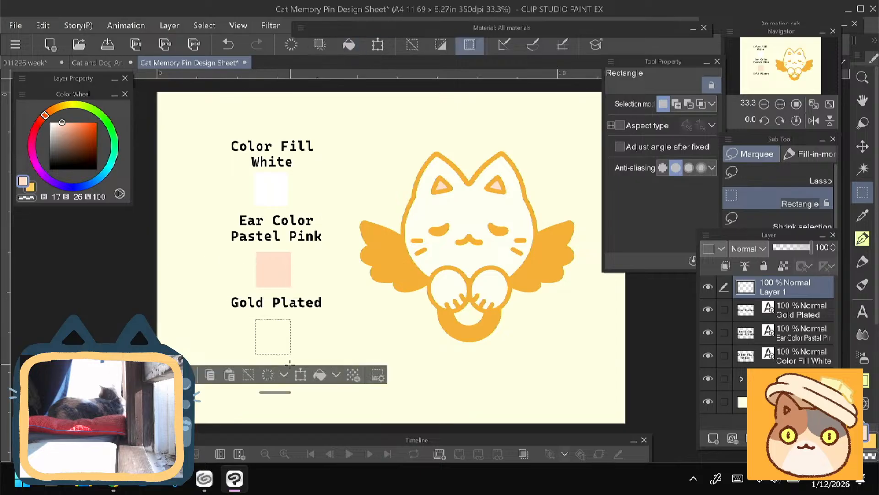
{"action": "left_click", "coordinate": [388, 244], "text": "alt"}
{"action": "left_click", "coordinate": [349, 44]}
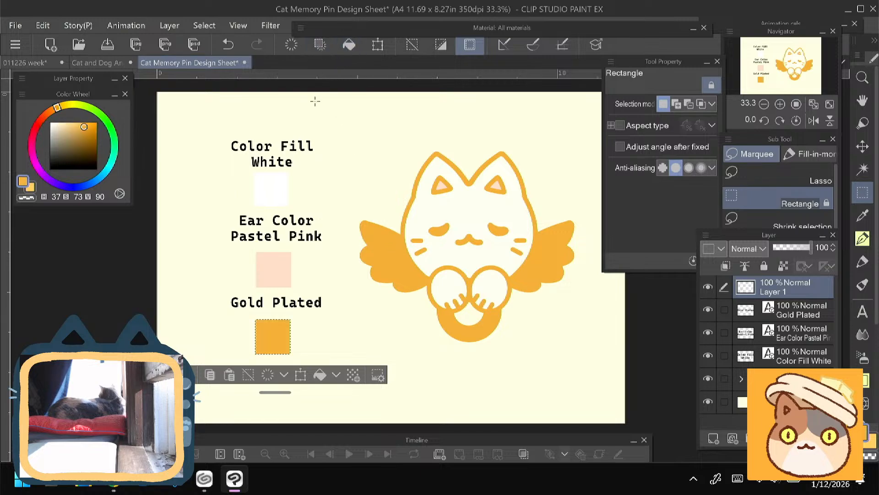
{"action": "left_click", "coordinate": [204, 293]}
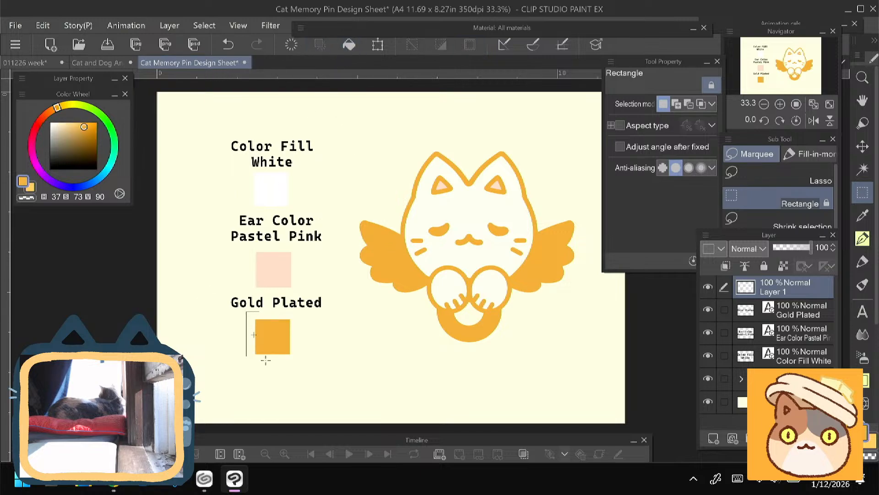
- Nudge the gold square slightly down and the white square slightly right to line up the column of swatches
{"action": "key", "text": "ctrl+t"}
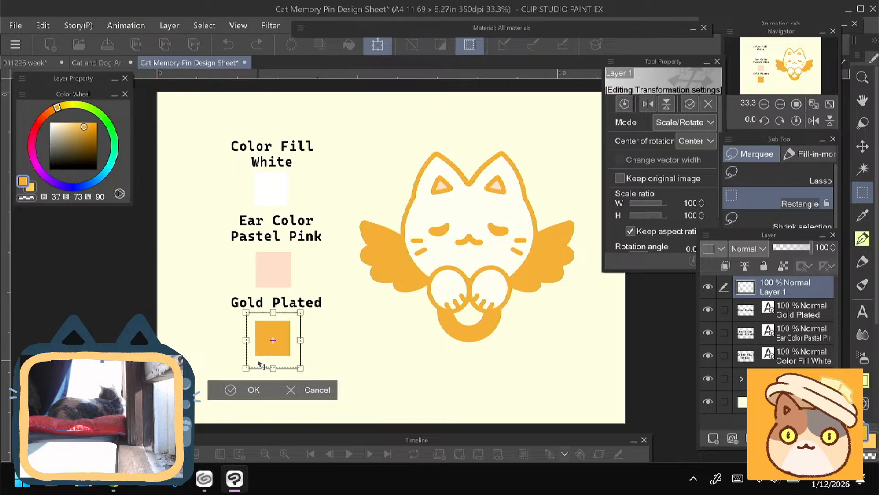
{"action": "left_click", "coordinate": [250, 390]}
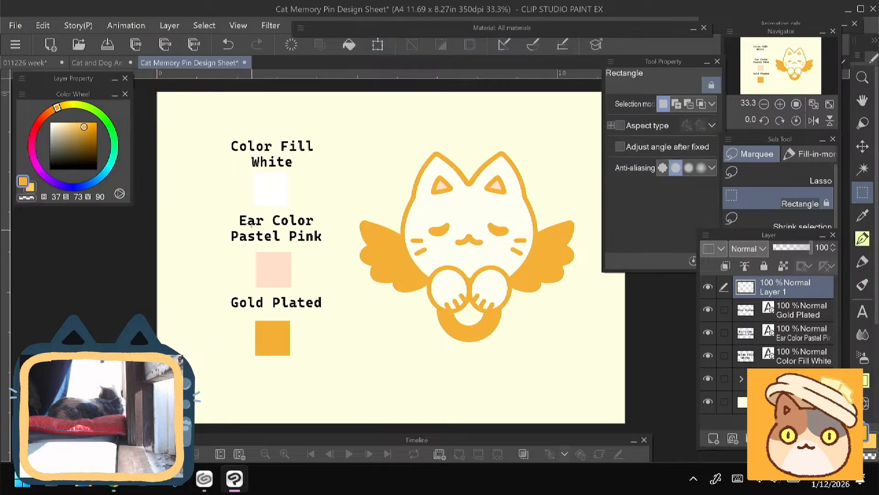
{"action": "left_click_drag", "start_coordinate": [252, 167], "coordinate": [298, 215]}
{"action": "key", "text": "ctrl+t"}
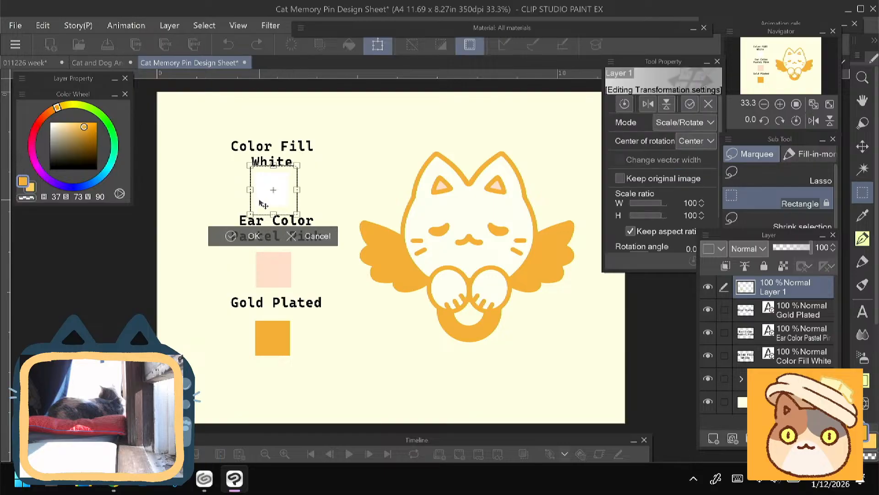
{"action": "left_click", "coordinate": [252, 237]}
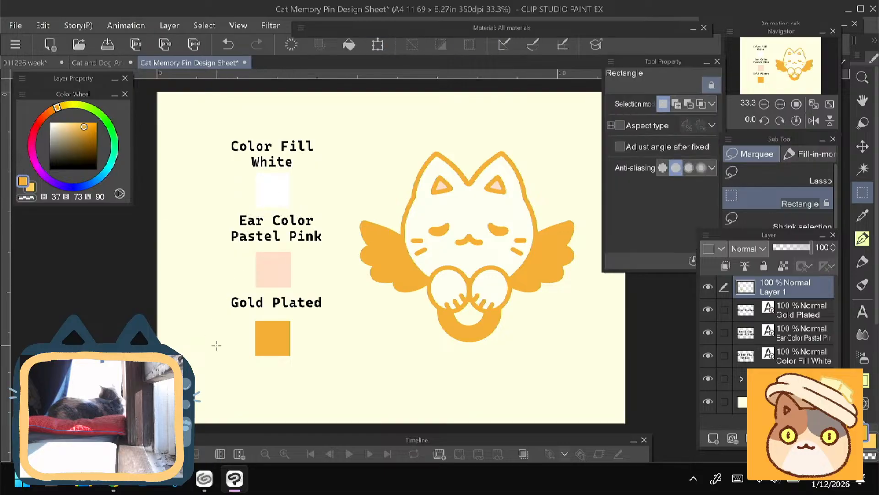
- Move the three text labels together down and left so each sits beside its color swatch
{"action": "left_click", "coordinate": [788, 360]}
{"action": "left_click", "coordinate": [797, 311], "text": "shift"}
{"action": "key", "text": "ctrl+t"}
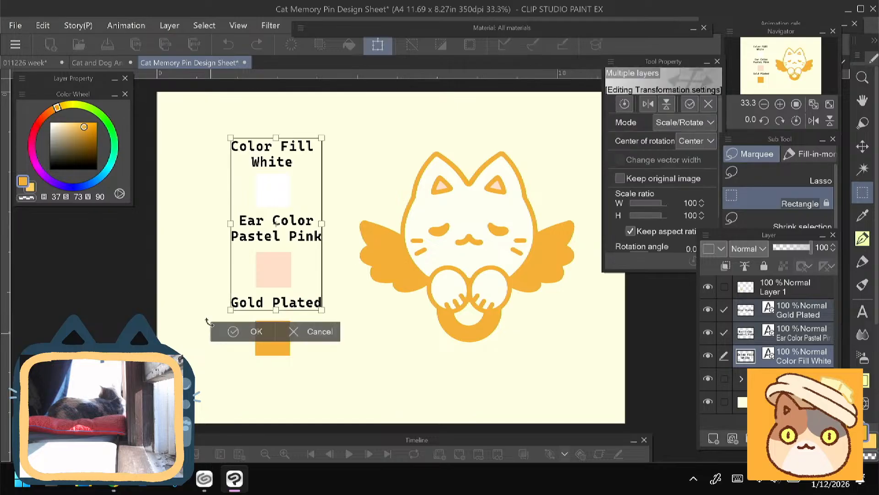
{"action": "left_click_drag", "start_coordinate": [202, 294], "coordinate": [198, 349]}
{"action": "key", "text": "Return"}
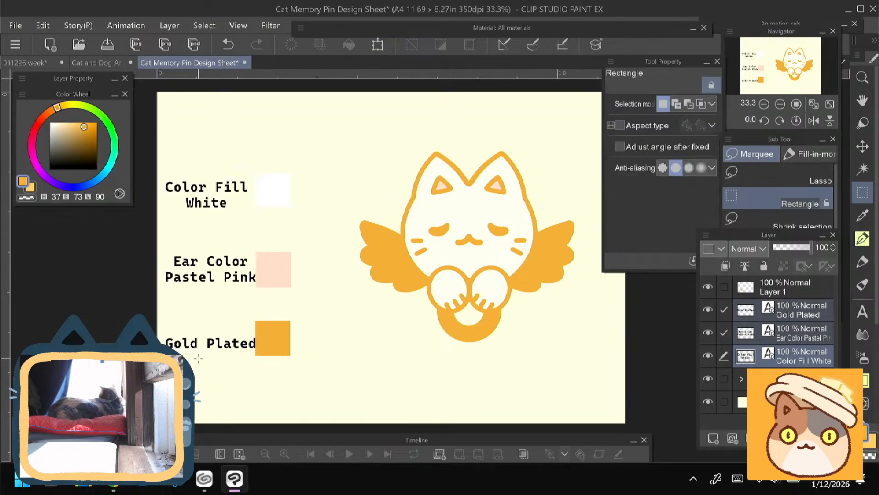
- Move the three labels and the swatch layer together up and to the right, closer to the cat pin
{"action": "left_click", "coordinate": [786, 285], "text": "ctrl"}
{"action": "key", "text": "ctrl+t"}
{"action": "left_click_drag", "start_coordinate": [193, 330], "coordinate": [220, 308]}
{"action": "key", "text": "Return"}
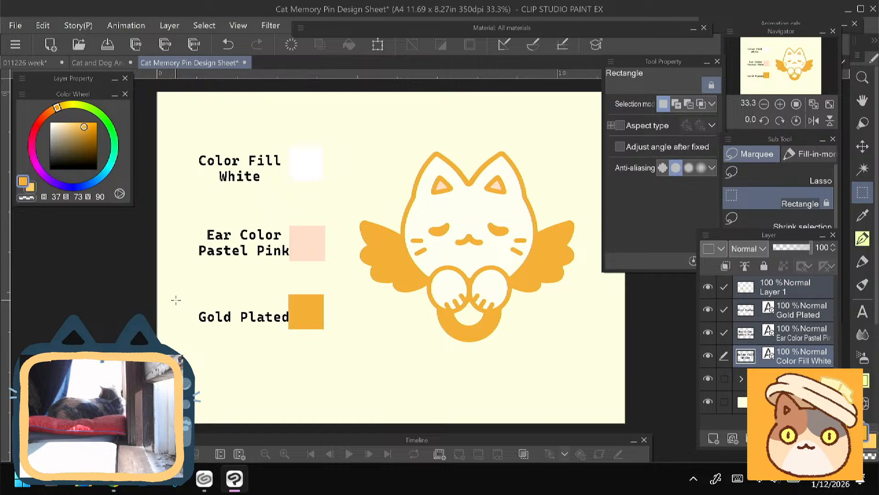
- Shift the swatch layer slightly right to leave a gap between the labels and the color squares
{"action": "left_click", "coordinate": [764, 292]}
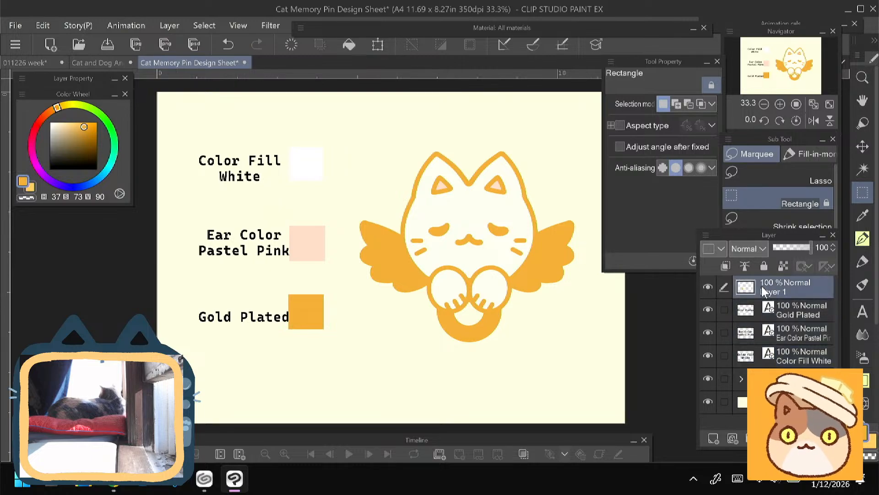
{"action": "key", "text": "ctrl+t"}
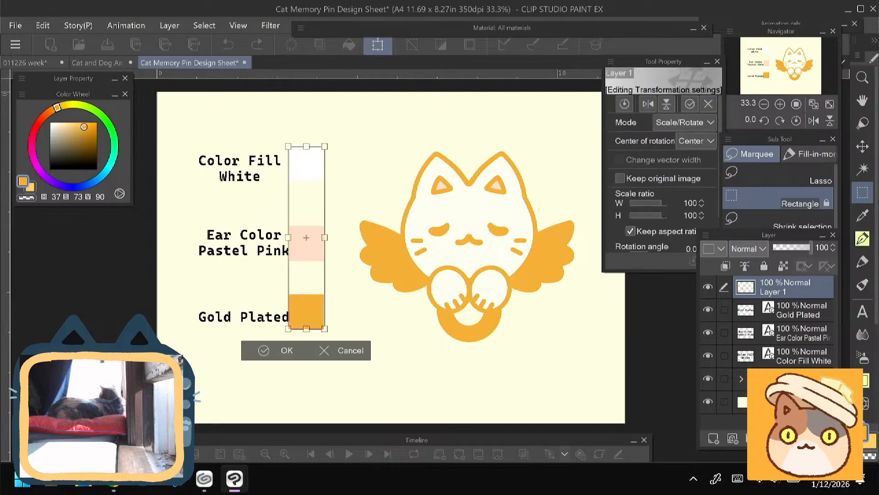
{"action": "left_click_drag", "start_coordinate": [300, 310], "coordinate": [316, 313]}
{"action": "key", "text": "Return"}
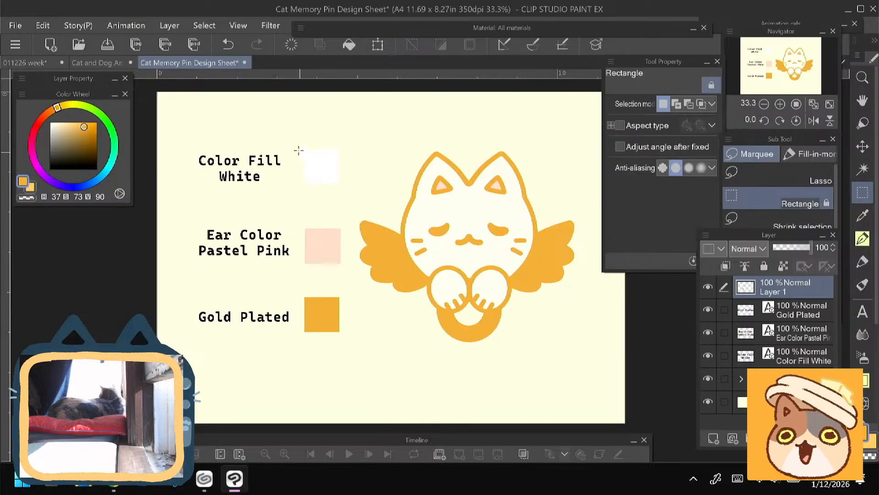
- Move only the white swatch slightly down to align it with the "Color Fill White" label
{"action": "left_click_drag", "start_coordinate": [295, 141], "coordinate": [312, 187]}
{"action": "key", "text": "ctrl+t"}
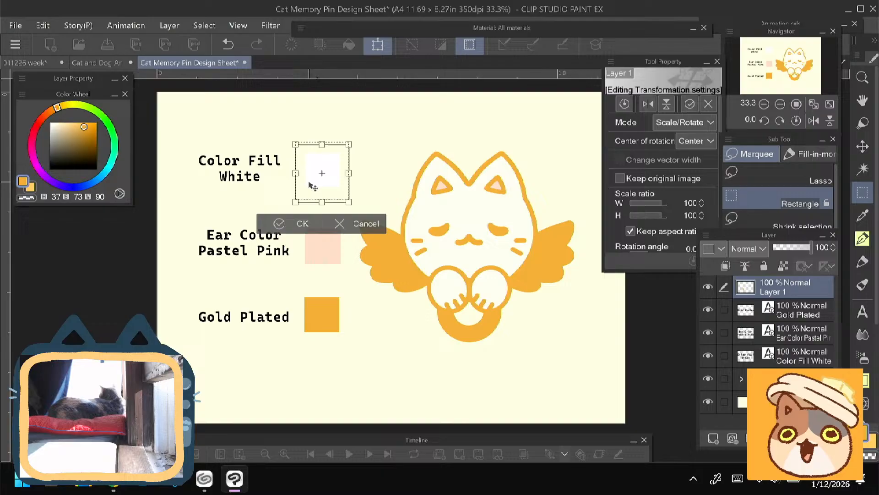
{"action": "left_click", "coordinate": [300, 224]}
{"action": "left_click", "coordinate": [235, 233]}
- Move the three text labels together slightly up and to the left of the swatches
{"action": "left_click", "coordinate": [796, 357]}
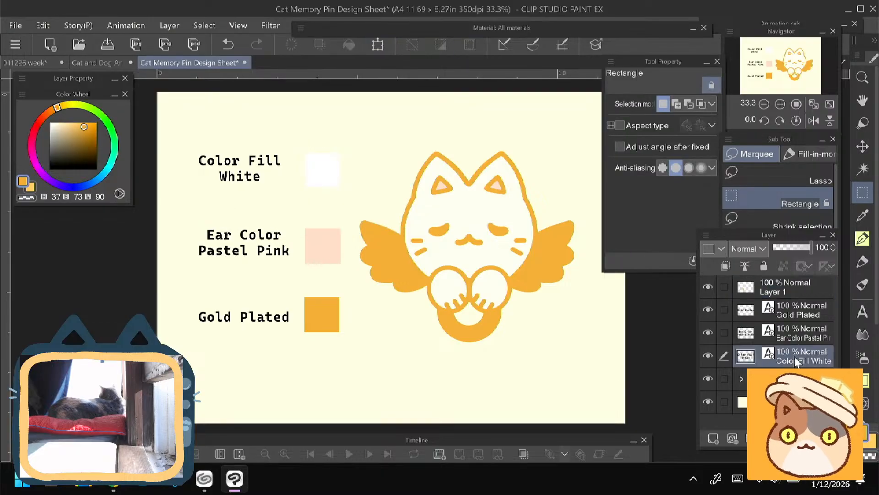
{"action": "left_click", "coordinate": [796, 340], "text": "ctrl"}
{"action": "left_click", "coordinate": [793, 316], "text": "ctrl"}
{"action": "key", "text": "ctrl+t"}
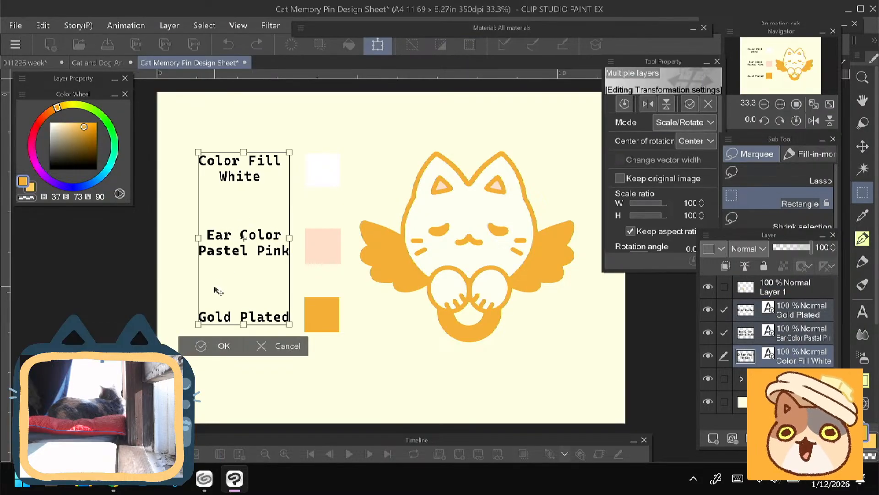
{"action": "left_click_drag", "start_coordinate": [215, 285], "coordinate": [210, 280]}
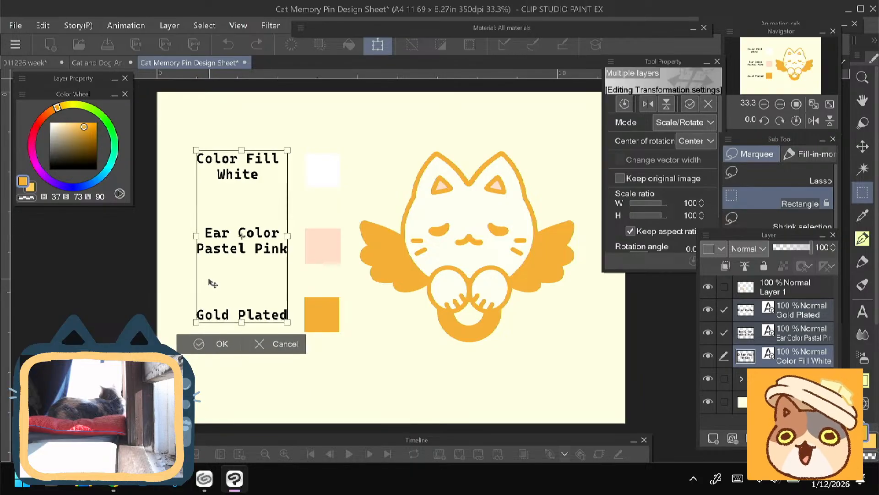
{"action": "left_click", "coordinate": [202, 343]}
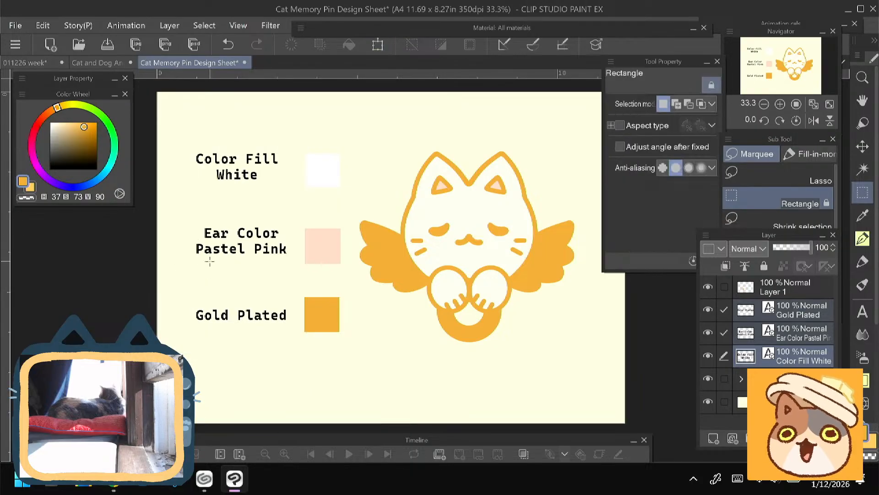
- Nudge the "Ear Color Pastel Pink" label slightly down to center it beside the pink swatch
{"action": "left_click", "coordinate": [794, 339]}
{"action": "key", "text": "ctrl+t"}
{"action": "left_click_drag", "start_coordinate": [211, 253], "coordinate": [210, 255]}
{"action": "left_click", "coordinate": [203, 280]}
- Nudge the "Color Fill White" label slightly right and down to center it above the other labels and beside its swatch
{"action": "left_click", "coordinate": [793, 317]}
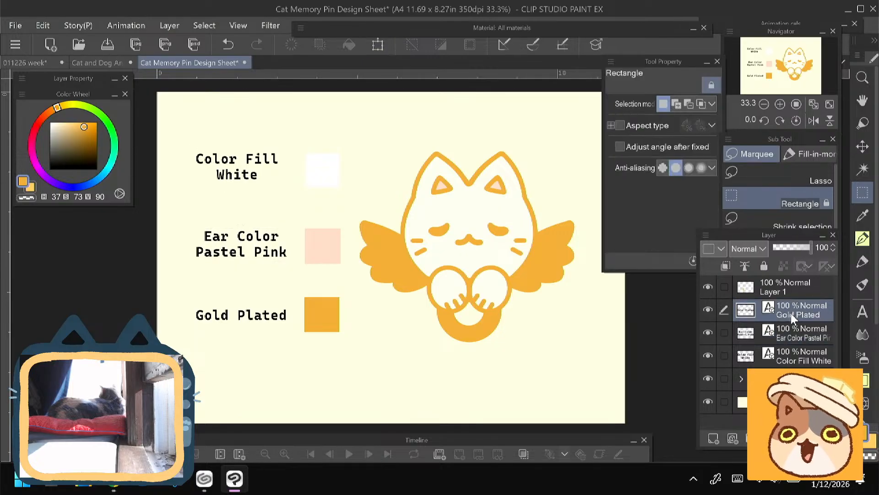
{"action": "left_click", "coordinate": [797, 355]}
{"action": "key", "text": "ctrl+t"}
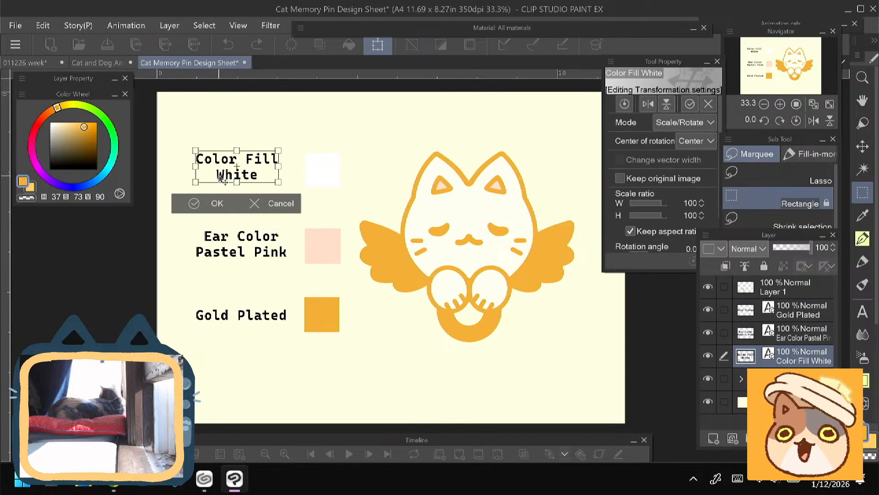
{"action": "left_click_drag", "start_coordinate": [221, 179], "coordinate": [228, 181]}
{"action": "left_click", "coordinate": [222, 205]}
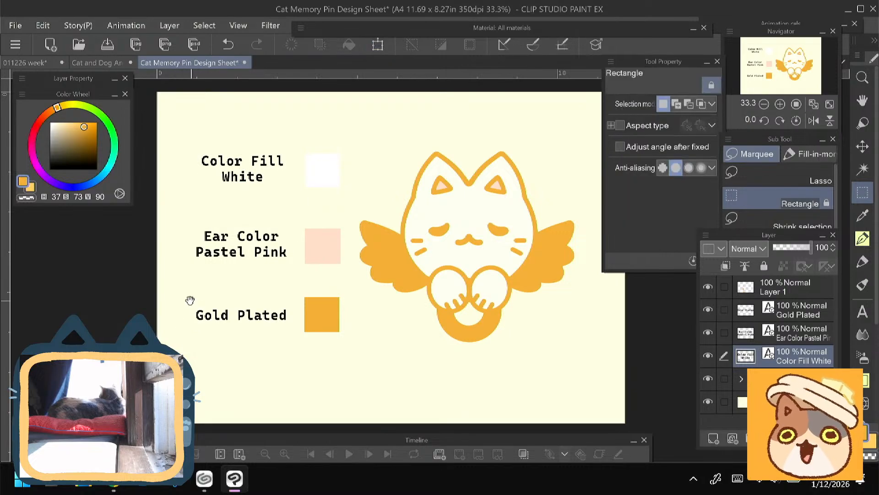
- Move the cat angel pin artwork slightly up and to the right, away from the color swatches
{"action": "mouse_move", "coordinate": [190, 300]}
{"action": "left_mouse_down"}
{"action": "mouse_move", "coordinate": [179, 295]}
{"action": "mouse_move", "coordinate": [196, 291]}
{"action": "left_mouse_up"}
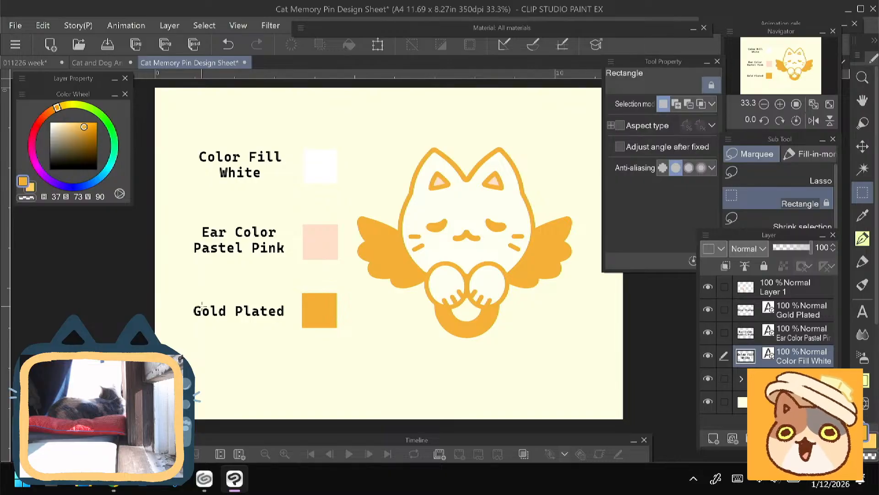
{"action": "left_click", "coordinate": [780, 379]}
{"action": "left_click_drag", "start_coordinate": [236, 272], "coordinate": [196, 287]}
{"action": "key", "text": "ctrl+t"}
{"action": "left_click_drag", "start_coordinate": [351, 286], "coordinate": [356, 280]}
{"action": "left_click", "coordinate": [390, 364]}
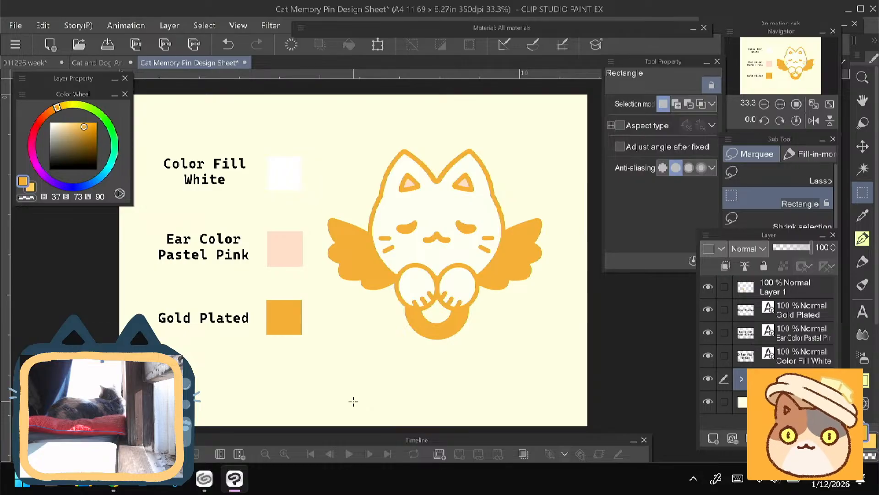
- Switch to the web browser and search Google Images for "white glitter flakes", glancing through the results
{"action": "key", "text": "alt+Tab"}
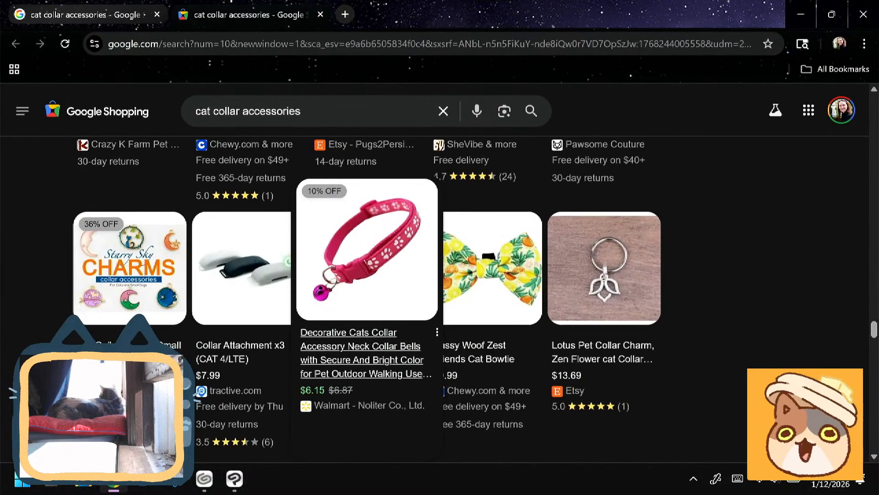
{"action": "left_click", "coordinate": [107, 46]}
{"action": "type", "text": "white f"}
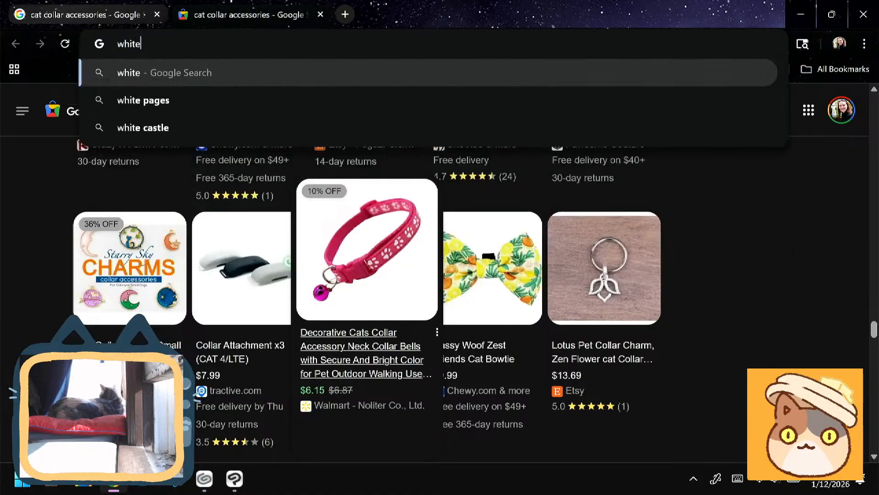
{"action": "key", "text": "BackSpace"}
{"action": "type", "text": "glit"}
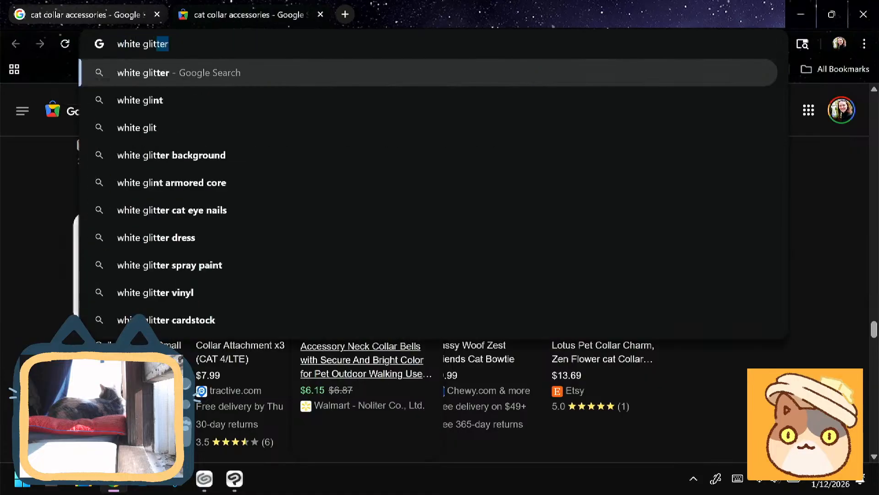
{"action": "type", "text": "ter flake"}
{"action": "key", "text": "Return"}
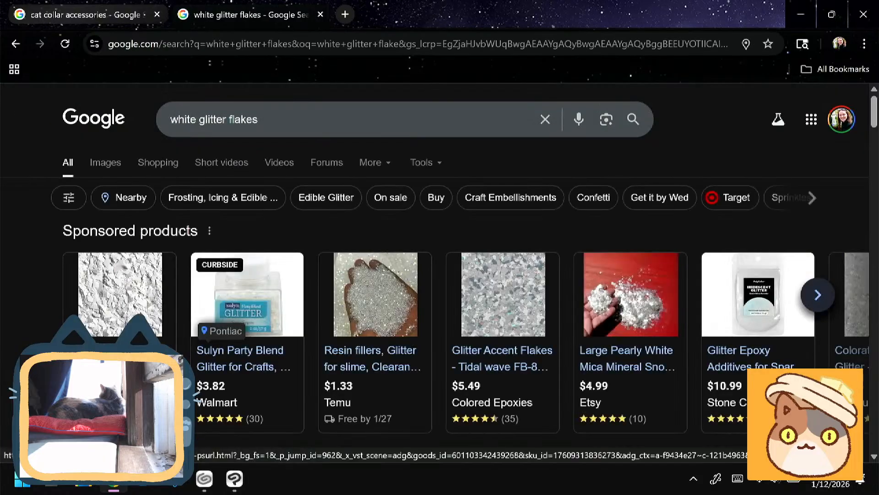
{"action": "left_click", "coordinate": [105, 164]}
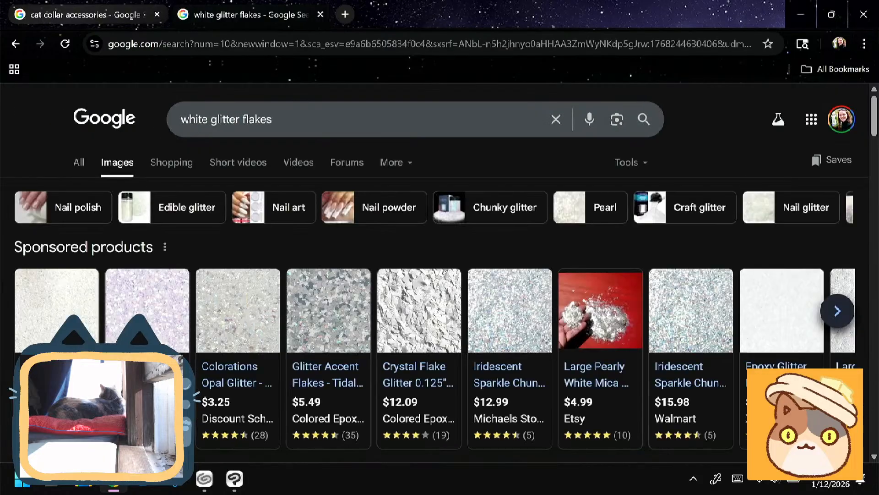
{"action": "scroll", "coordinate": [435, 275], "scroll_direction": "down", "scroll_amount": 5}
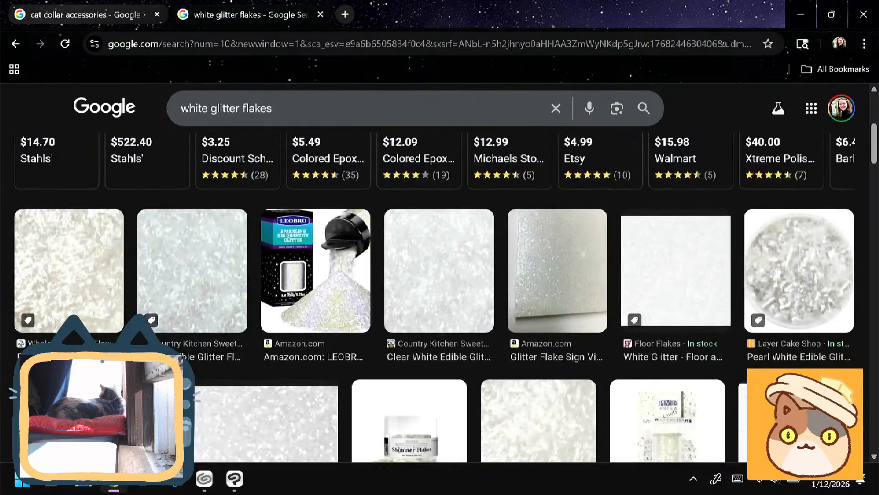
{"action": "scroll", "coordinate": [435, 275], "scroll_direction": "down", "scroll_amount": 5}
{"action": "scroll", "coordinate": [435, 275], "scroll_direction": "up", "scroll_amount": 10}
- Refine the image search to "white glitter flakes enamel pin"
{"action": "left_click", "coordinate": [323, 121]}
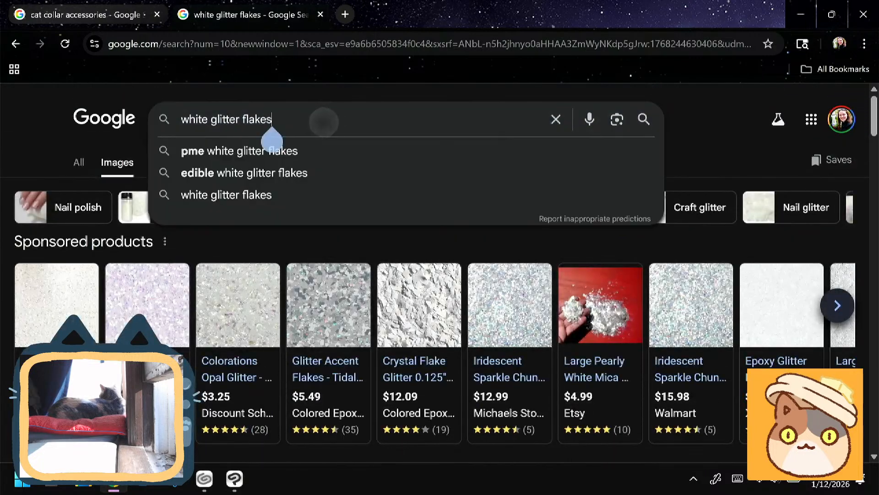
{"action": "type", "text": "enamel"}
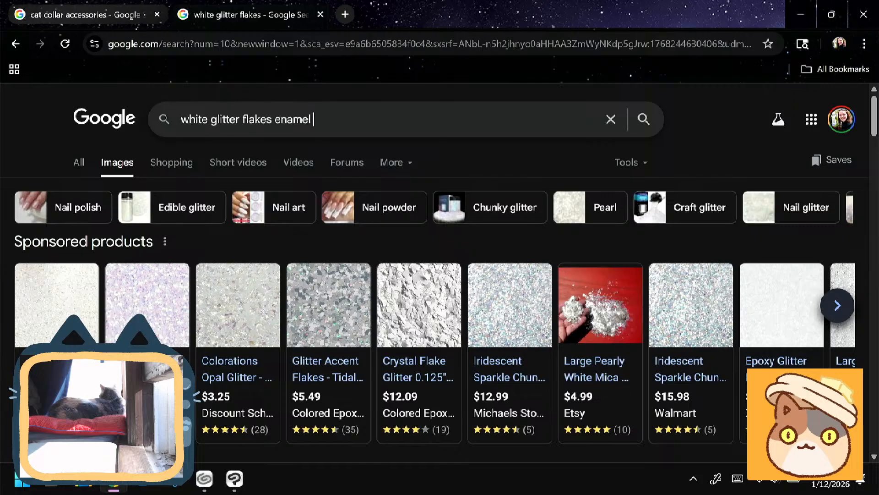
{"action": "type", "text": " pin"}
{"action": "key", "text": "Return"}
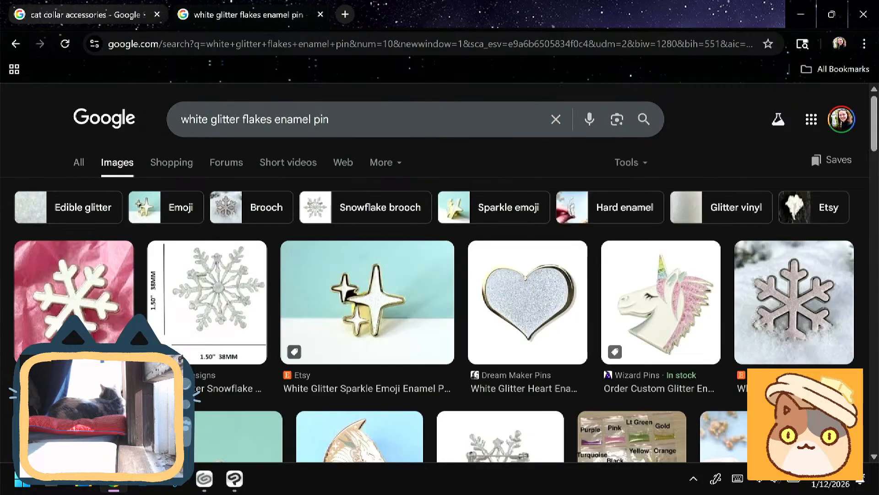
- Look through the image results for enamel pins that show how white glitter fill looks
{"action": "scroll", "coordinate": [435, 298], "scroll_direction": "down", "scroll_amount": 4}
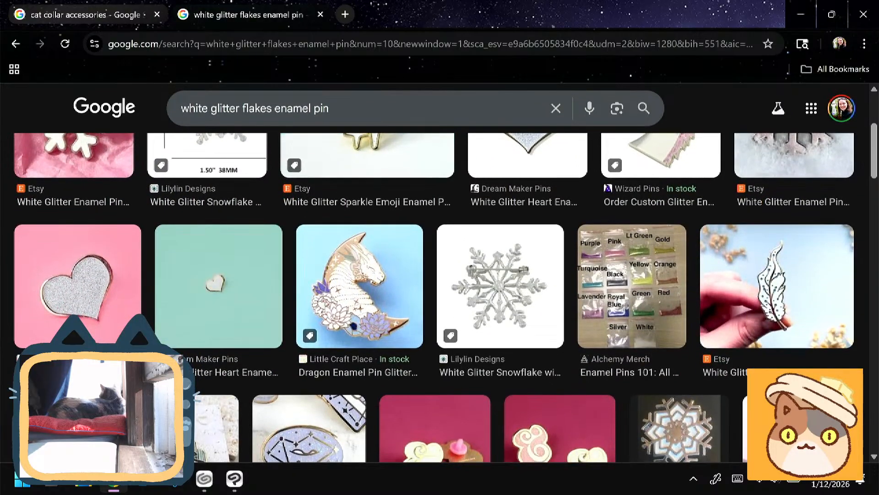
{"action": "scroll", "coordinate": [435, 298], "scroll_direction": "down", "scroll_amount": 4}
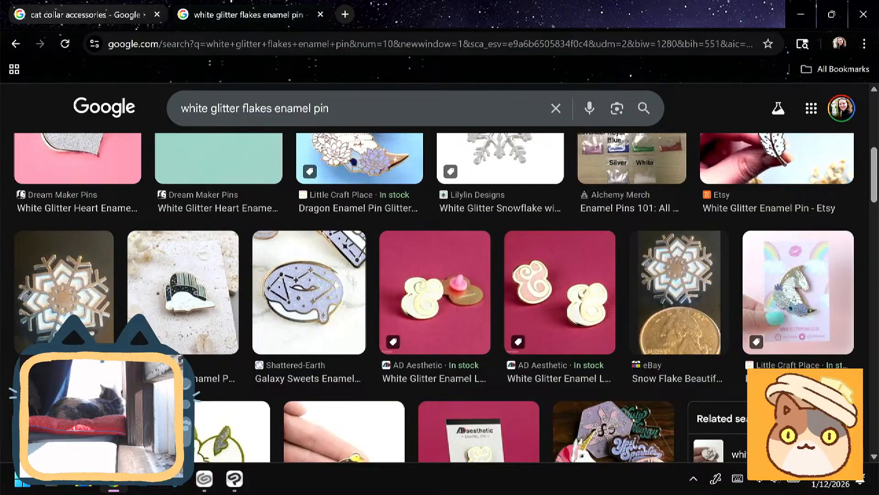
{"action": "scroll", "coordinate": [435, 297], "scroll_direction": "down", "scroll_amount": 1}
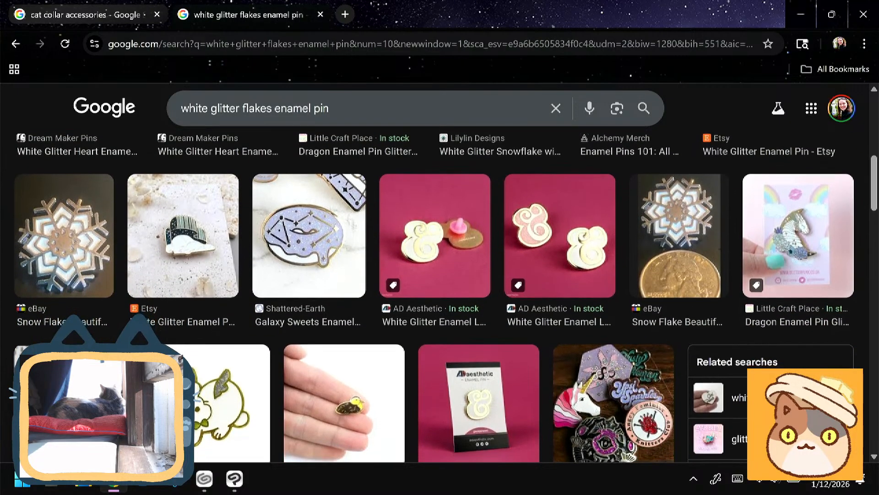
{"action": "scroll", "coordinate": [435, 298], "scroll_direction": "down", "scroll_amount": 2}
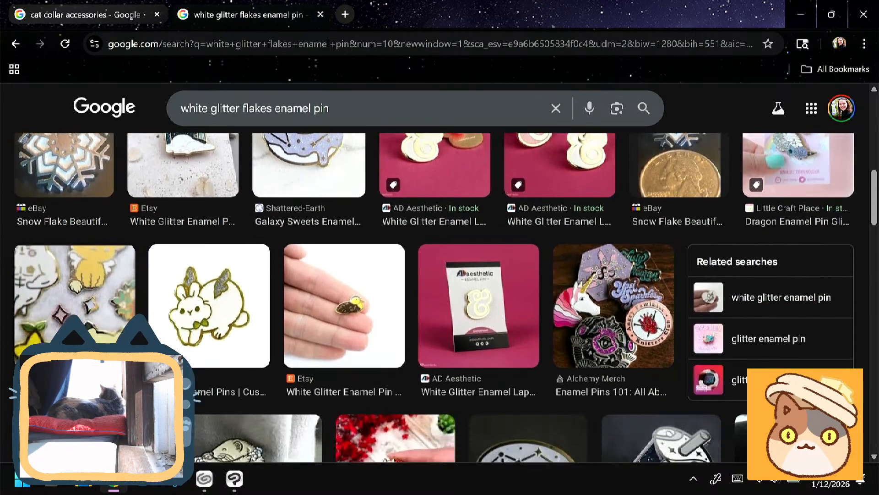
{"action": "scroll", "coordinate": [435, 298], "scroll_direction": "down", "scroll_amount": 5}
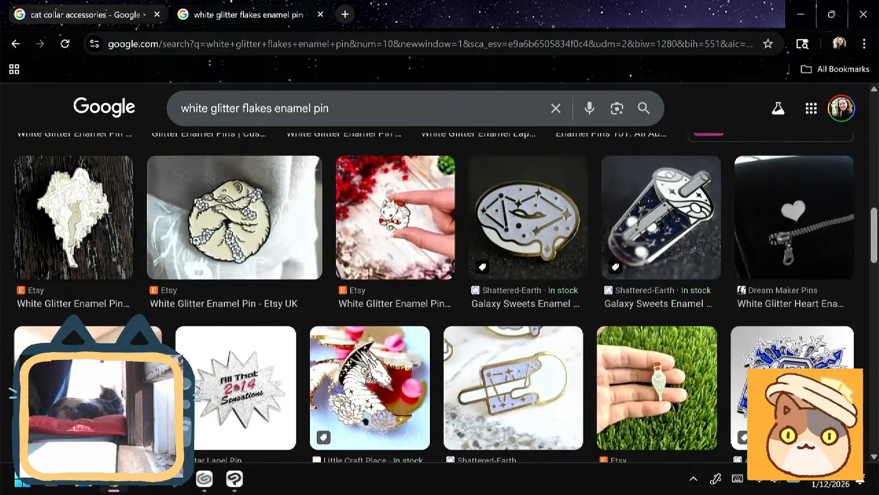
{"action": "scroll", "coordinate": [435, 298], "scroll_direction": "down", "scroll_amount": 3}
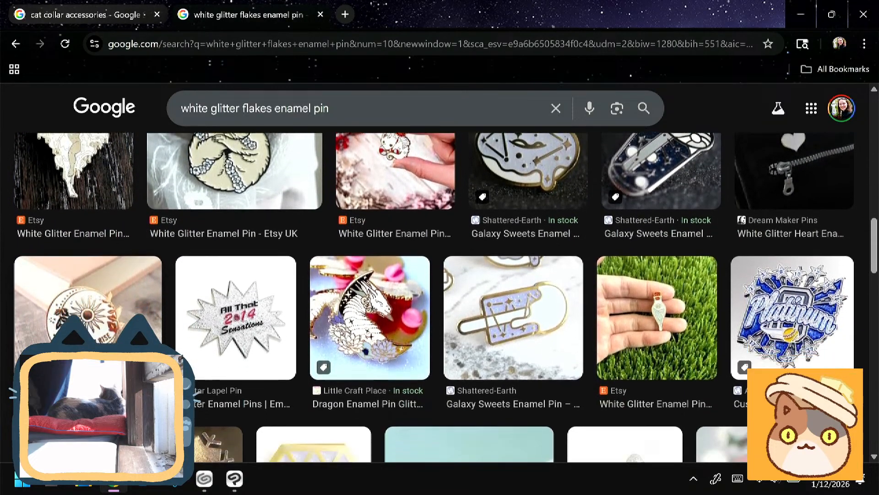
{"action": "scroll", "coordinate": [436, 298], "scroll_direction": "down", "scroll_amount": 4}
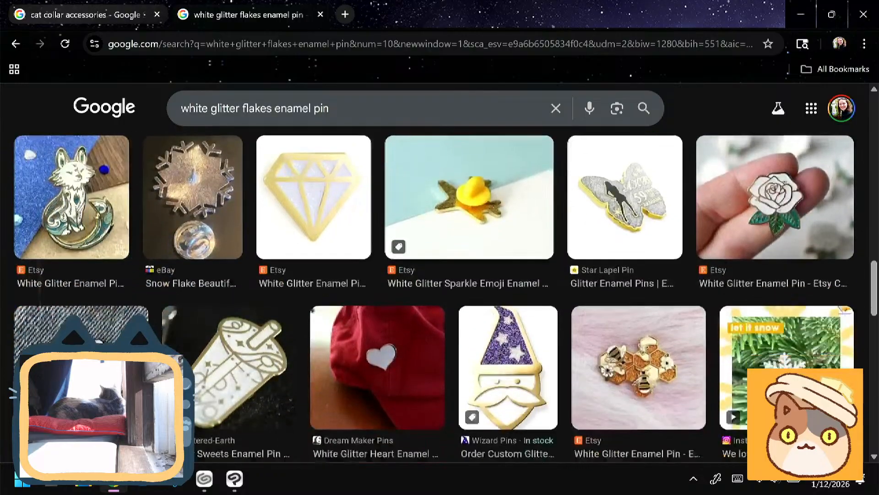
{"action": "scroll", "coordinate": [435, 298], "scroll_direction": "down", "scroll_amount": 1}
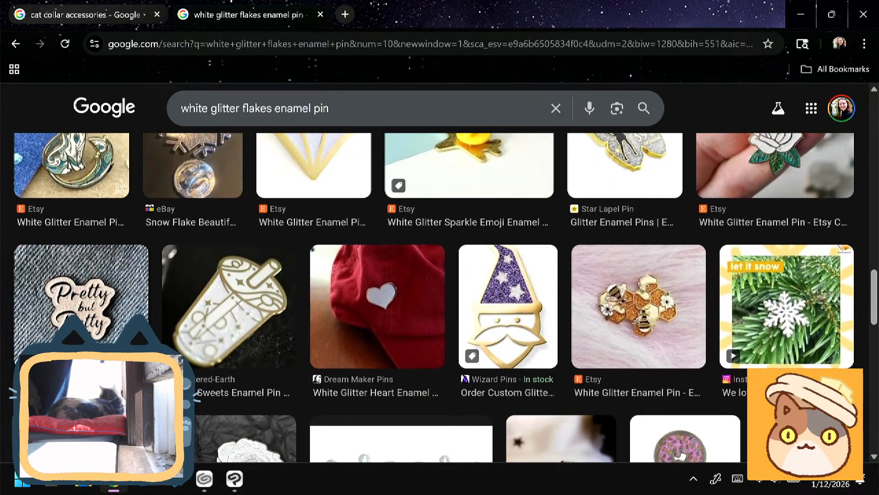
{"action": "scroll", "coordinate": [435, 297], "scroll_direction": "down", "scroll_amount": 3}
- Open the preview of the white Galaxy Sweets drink-cup pin and look through its related pin images
{"action": "left_click", "coordinate": [229, 193]}
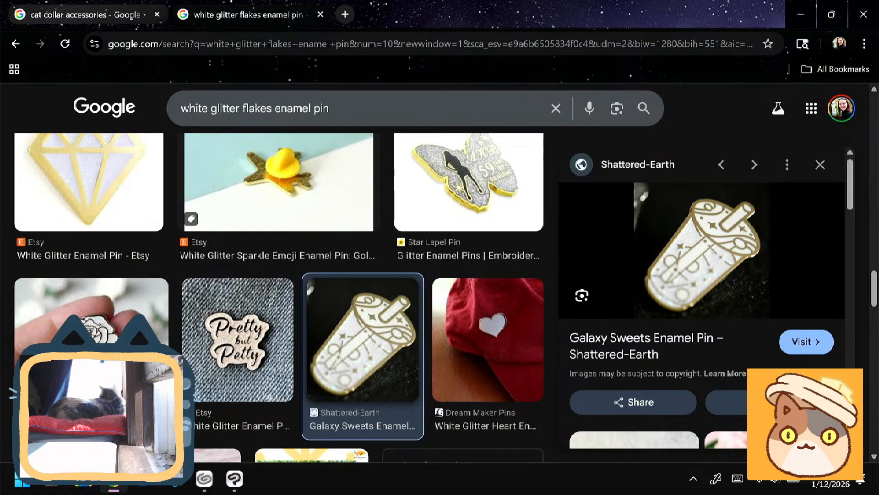
{"action": "scroll", "coordinate": [705, 298], "scroll_direction": "down", "scroll_amount": 10}
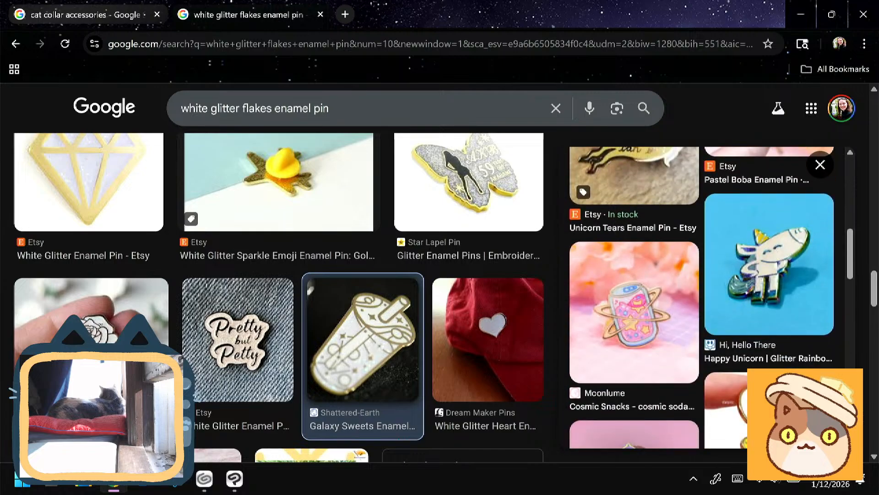
{"action": "scroll", "coordinate": [705, 298], "scroll_direction": "down", "scroll_amount": 10}
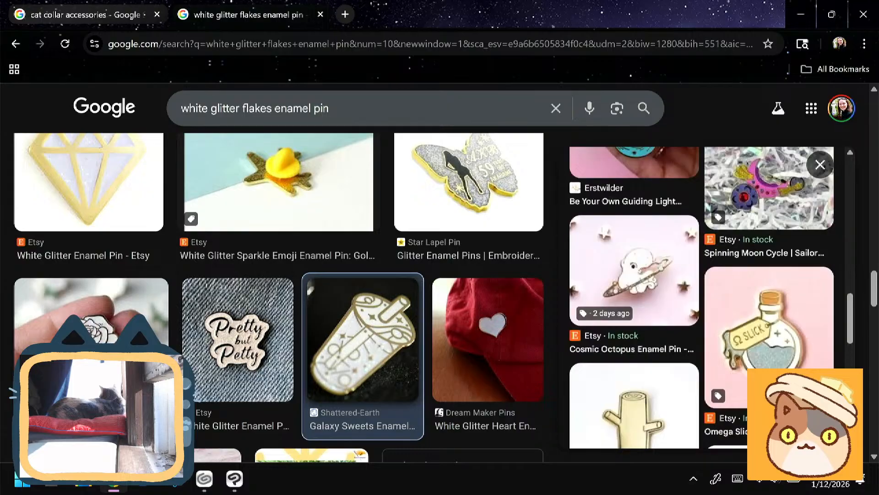
{"action": "scroll", "coordinate": [701, 298], "scroll_direction": "down", "scroll_amount": 5}
{"action": "scroll", "coordinate": [279, 297], "scroll_direction": "down", "scroll_amount": 5}
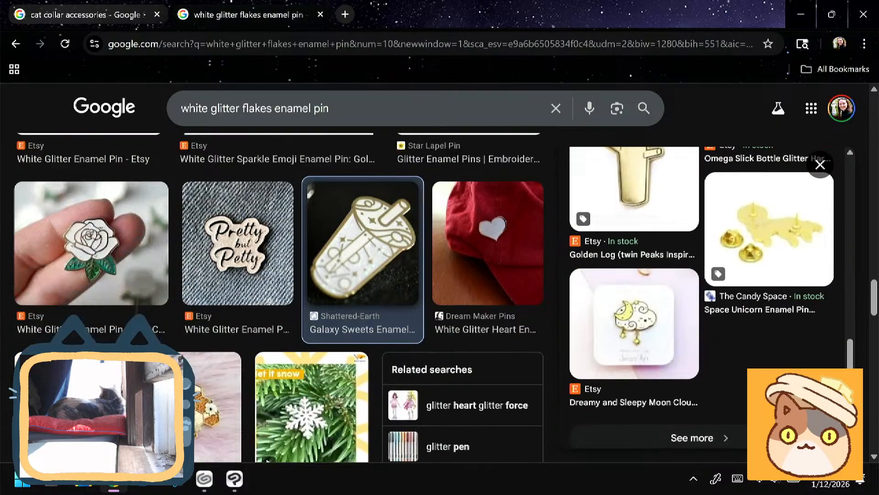
- Browse the rest of the white glitter flakes enamel pin results for more glitter fill references
{"action": "scroll", "coordinate": [280, 297], "scroll_direction": "down", "scroll_amount": 5}
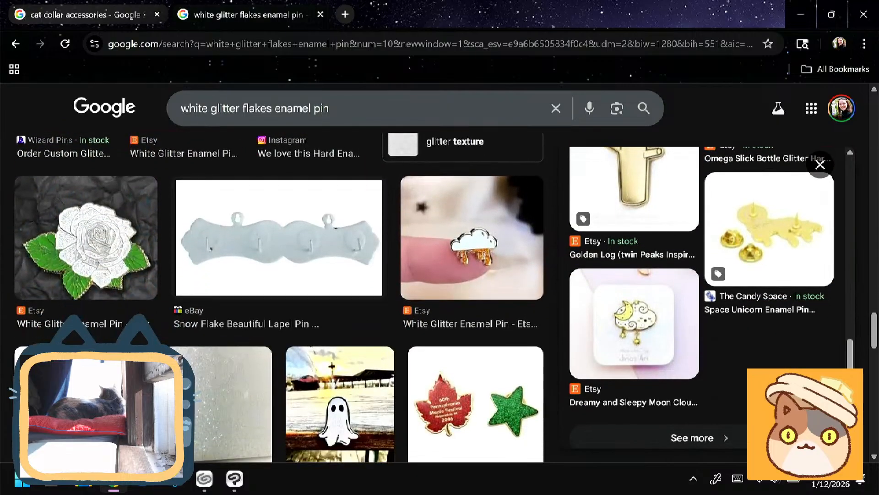
{"action": "scroll", "coordinate": [279, 298], "scroll_direction": "down", "scroll_amount": 5}
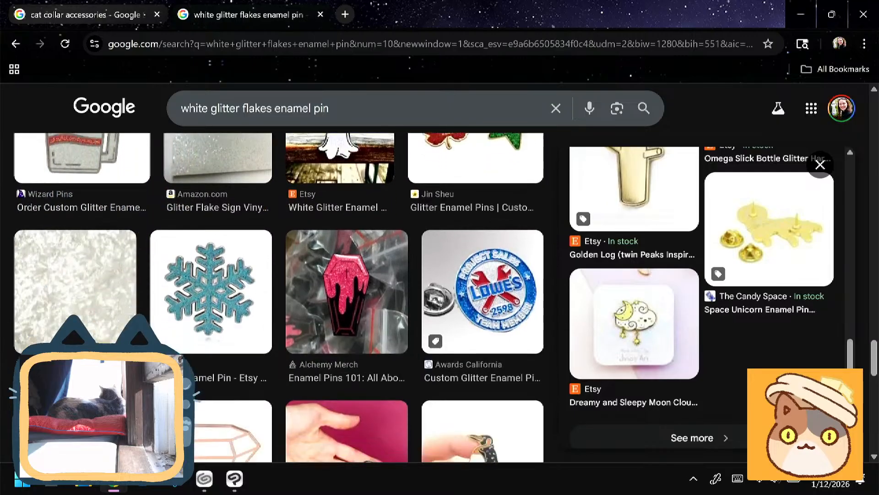
{"action": "scroll", "coordinate": [280, 298], "scroll_direction": "down", "scroll_amount": 5}
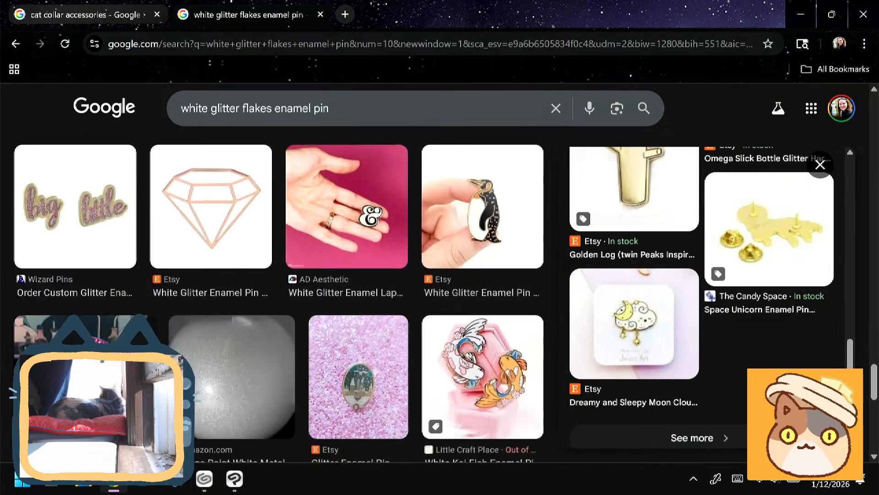
{"action": "scroll", "coordinate": [280, 298], "scroll_direction": "down", "scroll_amount": 2}
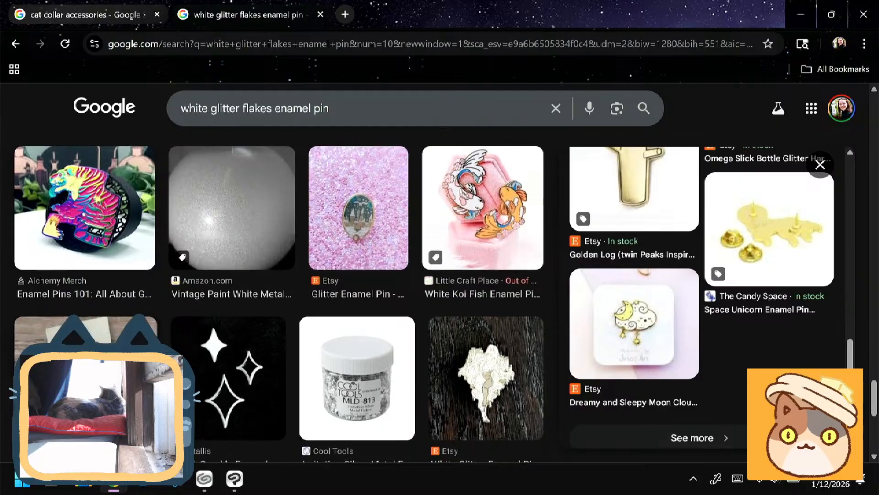
{"action": "scroll", "coordinate": [280, 297], "scroll_direction": "down", "scroll_amount": 4}
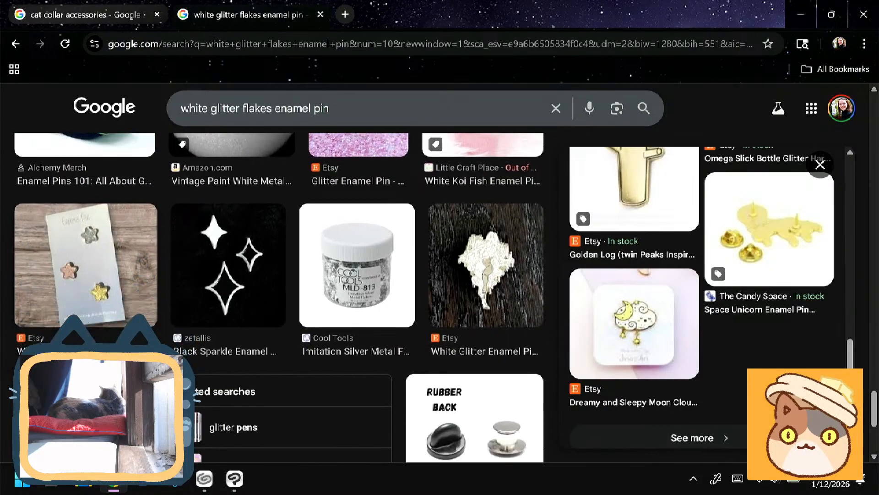
{"action": "scroll", "coordinate": [279, 298], "scroll_direction": "down", "scroll_amount": 2}
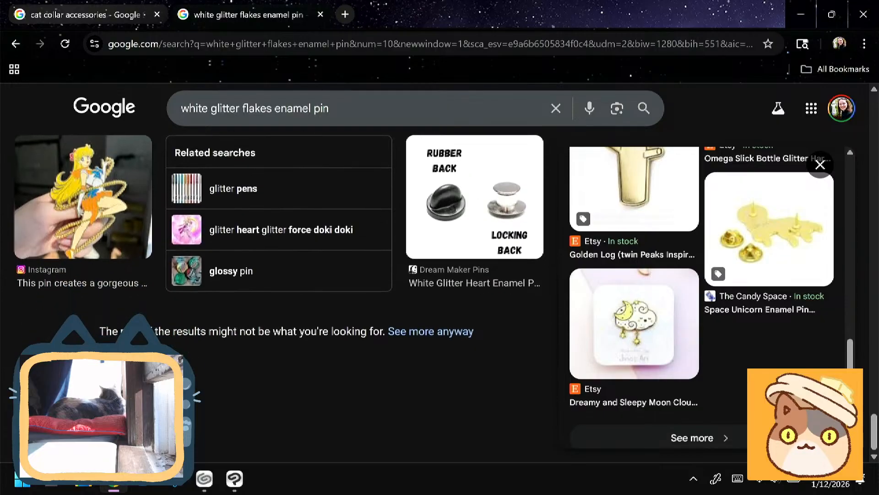
{"action": "scroll", "coordinate": [279, 298], "scroll_direction": "up", "scroll_amount": 3}
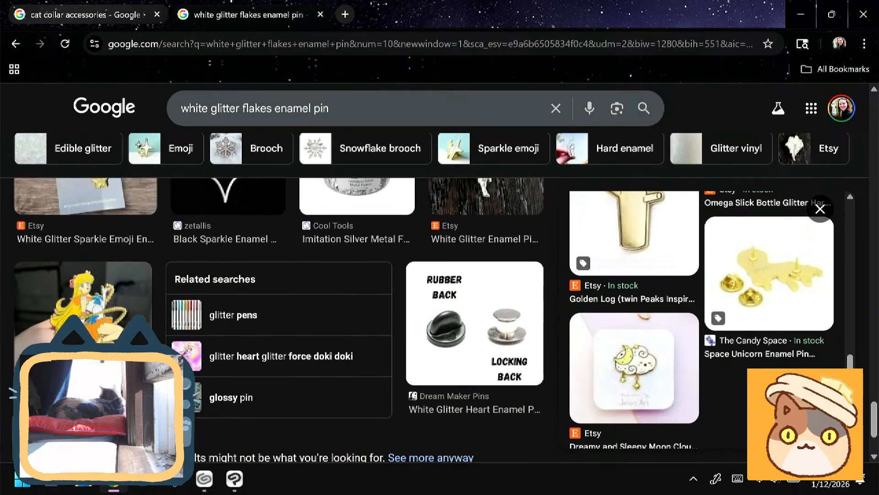
- Remove "flakes" from the query and search images for "white glitter enamel pin"
{"action": "left_click", "coordinate": [272, 109]}
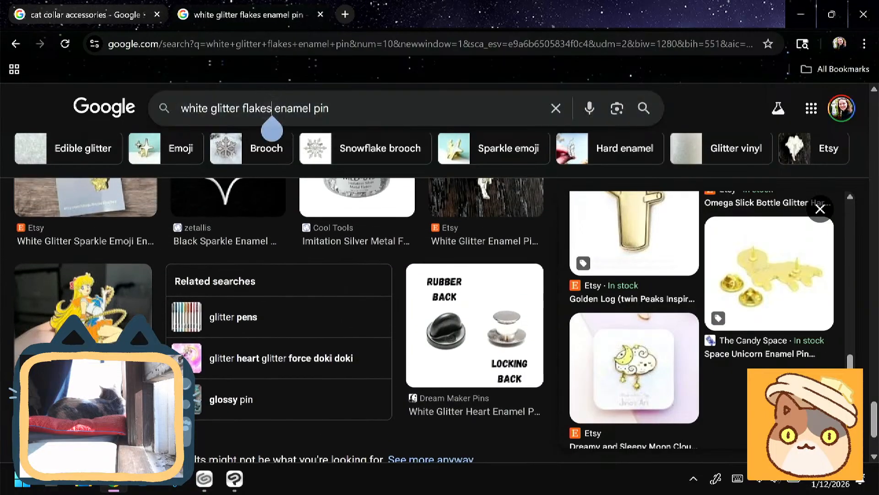
{"action": "key", "text": "BackSpace"}
{"action": "key", "text": "BackSpace"}
{"action": "key", "text": "BackSpace"}
{"action": "key", "text": "BackSpace"}
{"action": "key", "text": "BackSpace"}
{"action": "key", "text": "BackSpace"}
{"action": "key", "text": "BackSpace"}
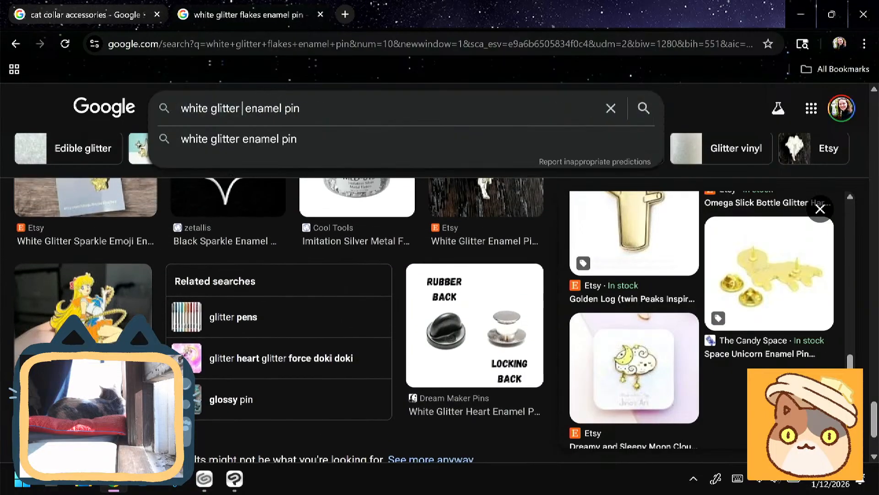
{"action": "key", "text": "Return"}
- Examine the white glitter enamel pin images for examples of white glitter fill with metal plating
{"action": "scroll", "coordinate": [66, 303], "scroll_direction": "down", "scroll_amount": 4}
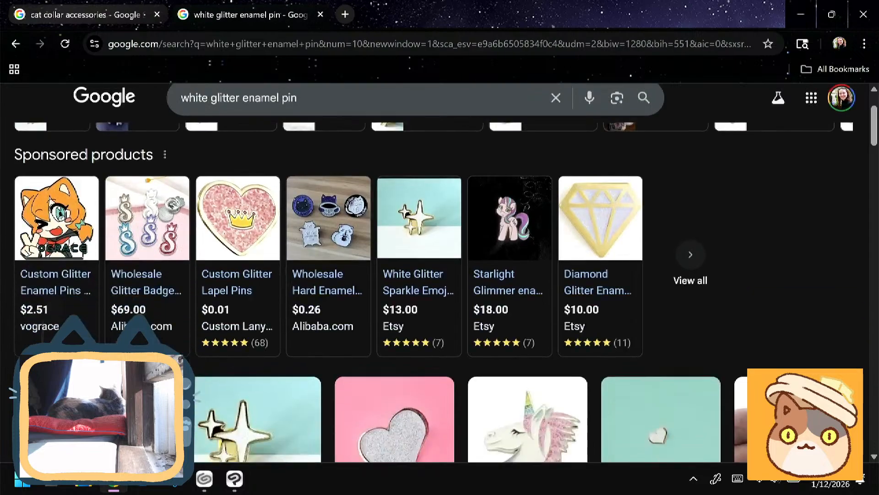
{"action": "scroll", "coordinate": [60, 219], "scroll_direction": "up", "scroll_amount": 3}
{"action": "scroll", "coordinate": [65, 312], "scroll_direction": "down", "scroll_amount": 1}
{"action": "scroll", "coordinate": [67, 307], "scroll_direction": "down", "scroll_amount": 3}
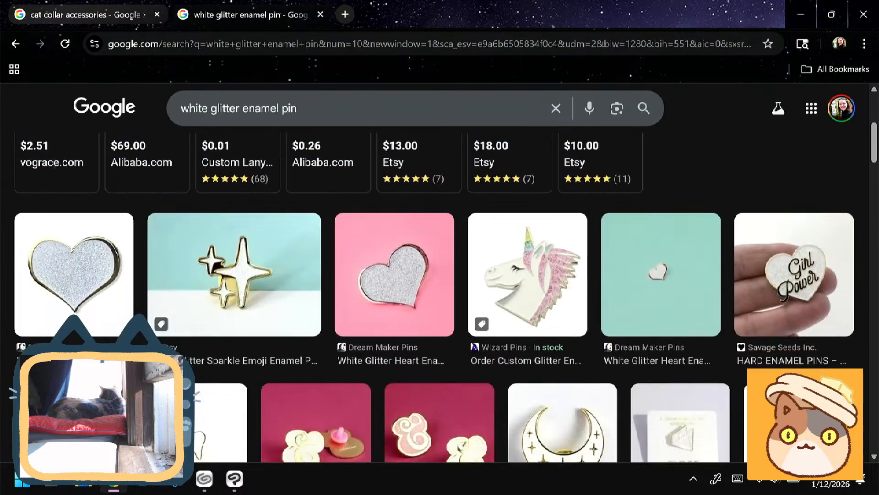
{"action": "scroll", "coordinate": [66, 308], "scroll_direction": "down", "scroll_amount": 7}
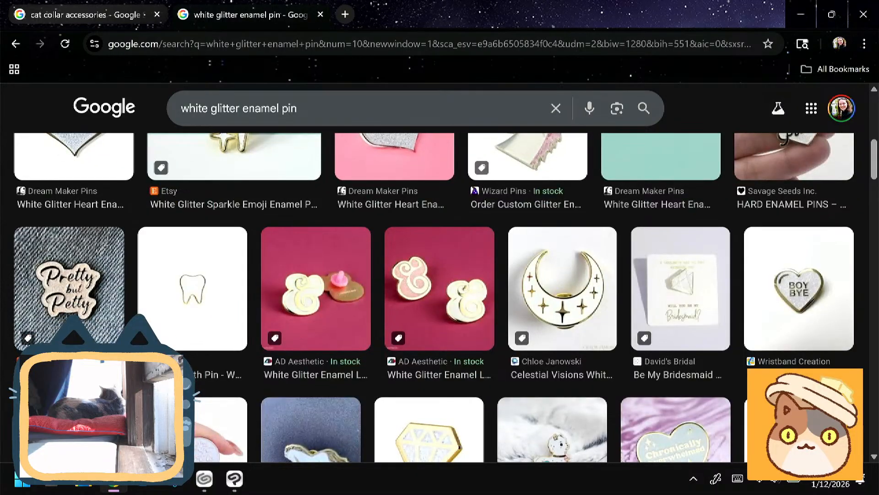
{"action": "scroll", "coordinate": [507, 298], "scroll_direction": "down", "scroll_amount": 8}
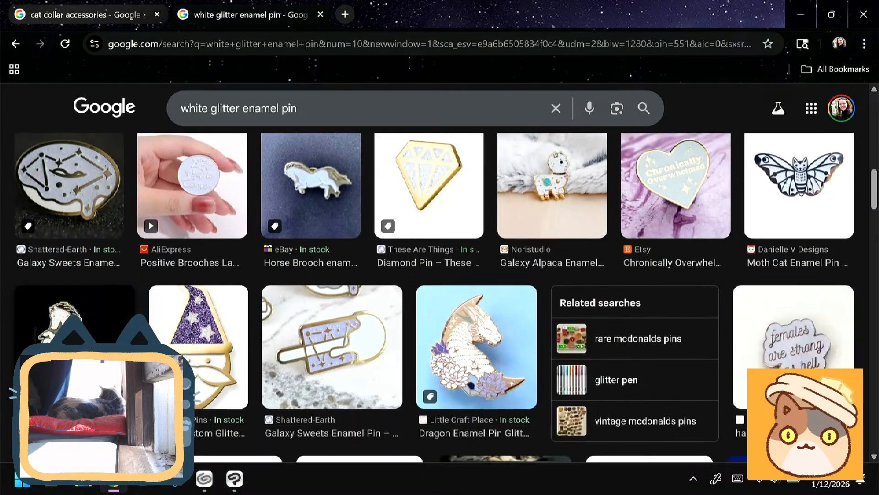
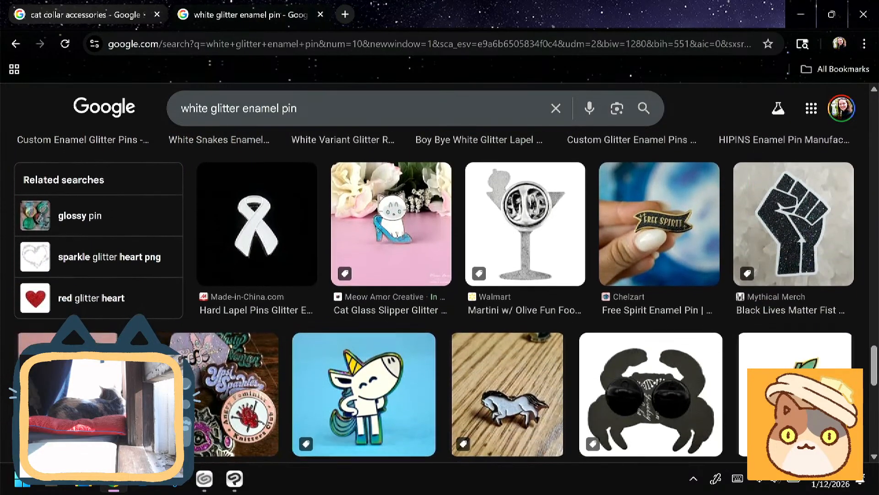
- Browse the remaining white glitter enamel pin images, and return to the design sheet in Clip Studio Paint
{"action": "scroll", "coordinate": [439, 293], "scroll_direction": "down", "scroll_amount": 1}
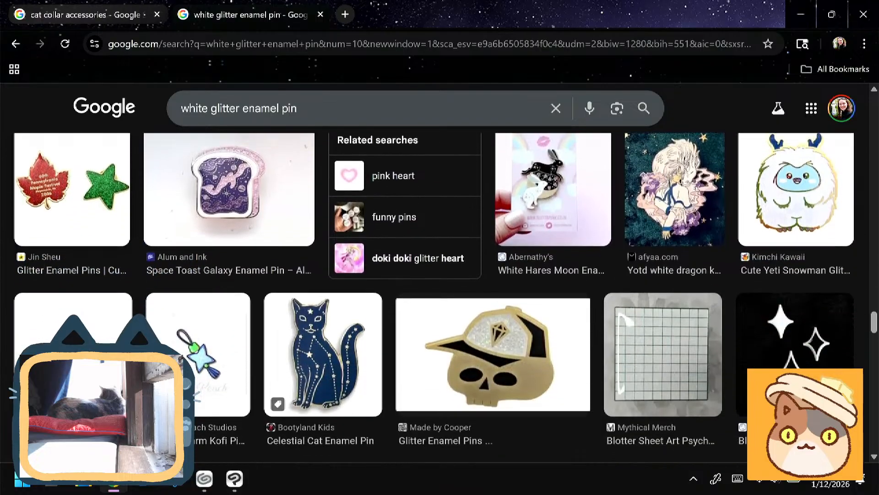
{"action": "scroll", "coordinate": [439, 297], "scroll_direction": "down", "scroll_amount": 4}
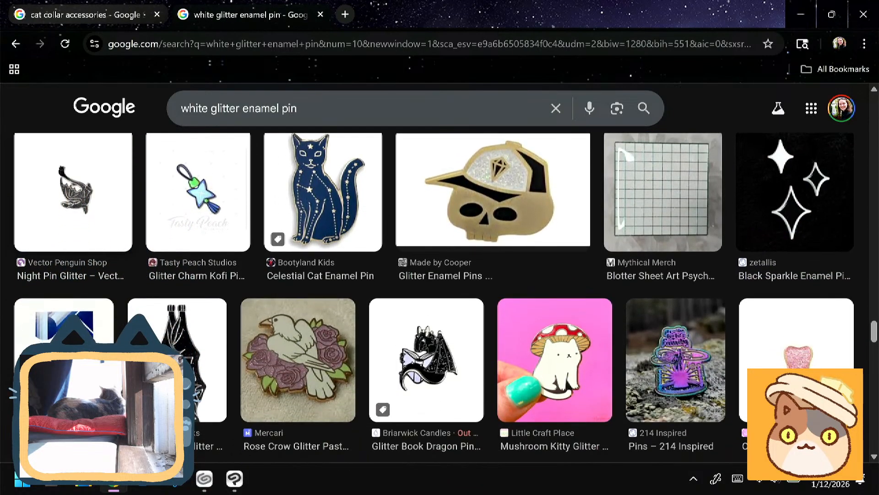
{"action": "scroll", "coordinate": [439, 298], "scroll_direction": "down", "scroll_amount": 9}
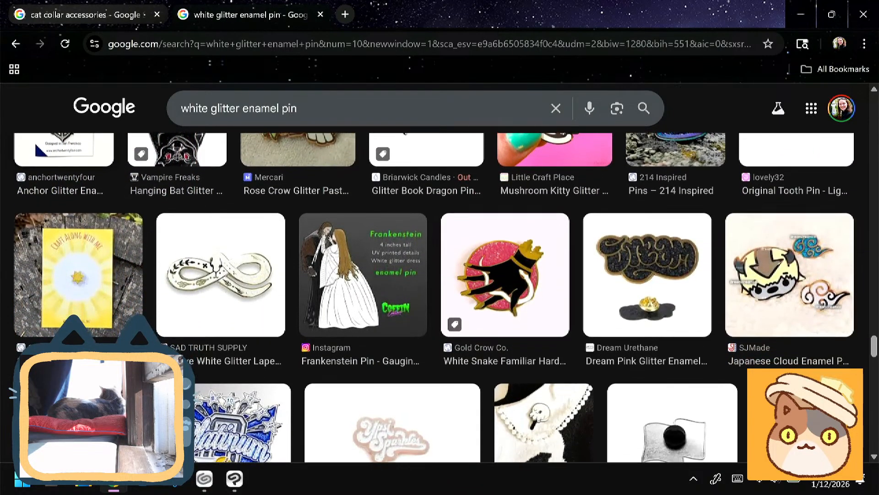
{"action": "scroll", "coordinate": [440, 298], "scroll_direction": "down", "scroll_amount": 4}
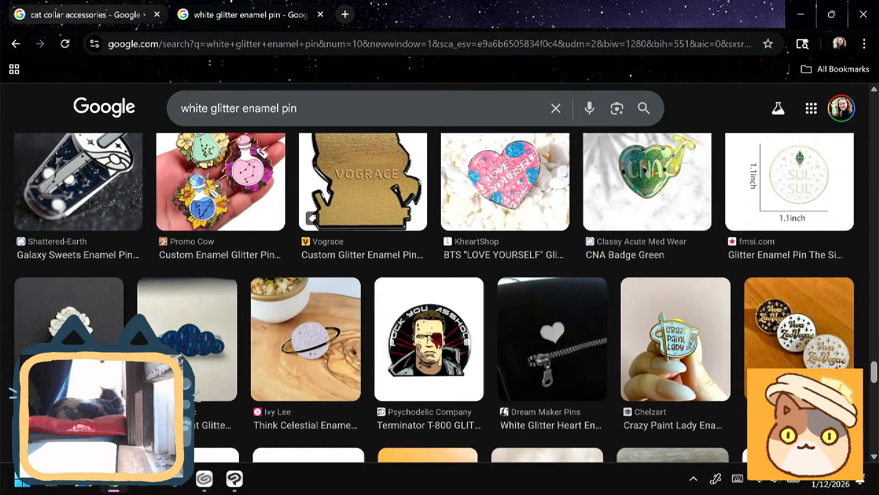
{"action": "scroll", "coordinate": [440, 298], "scroll_direction": "down", "scroll_amount": 9}
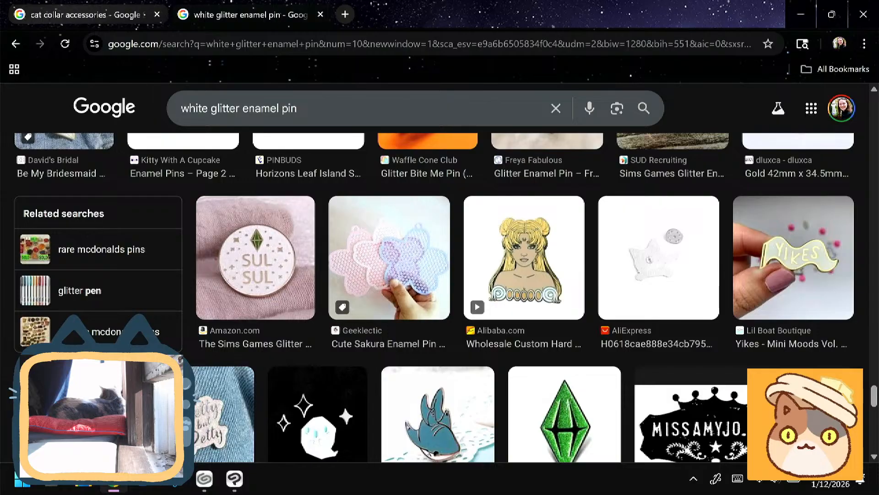
{"action": "left_click", "coordinate": [864, 14]}
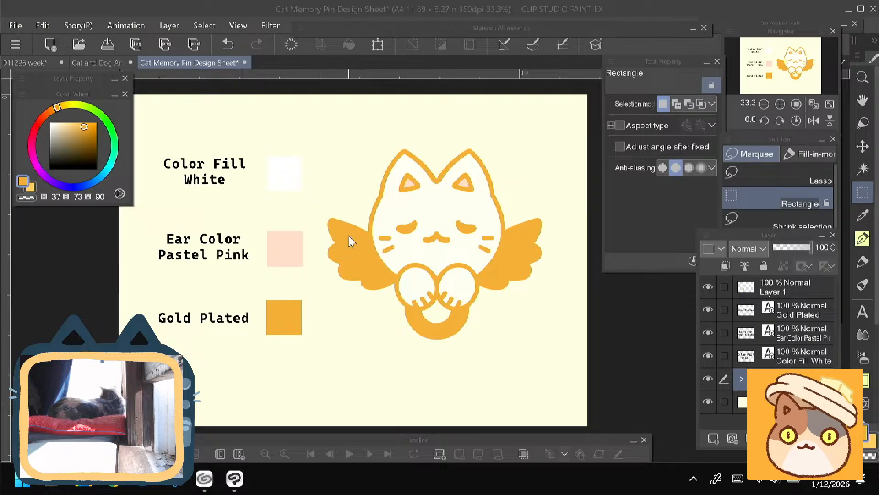
- Scale the cat pin artwork, its labels and swatches together to 84% and shift them toward the page's upper area
{"action": "left_click", "coordinate": [788, 379]}
{"action": "left_click", "coordinate": [785, 360], "text": "ctrl"}
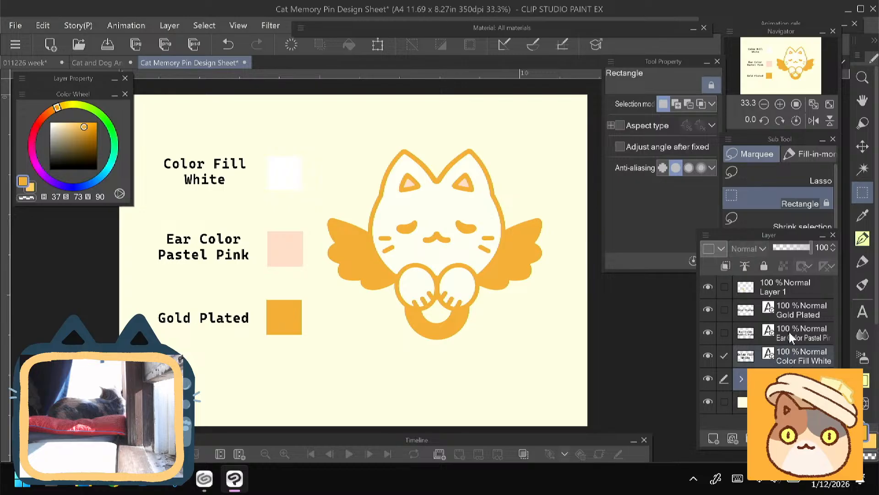
{"action": "left_click", "coordinate": [788, 334], "text": "ctrl"}
{"action": "left_click", "coordinate": [787, 313], "text": "ctrl"}
{"action": "left_click", "coordinate": [777, 295], "text": "ctrl"}
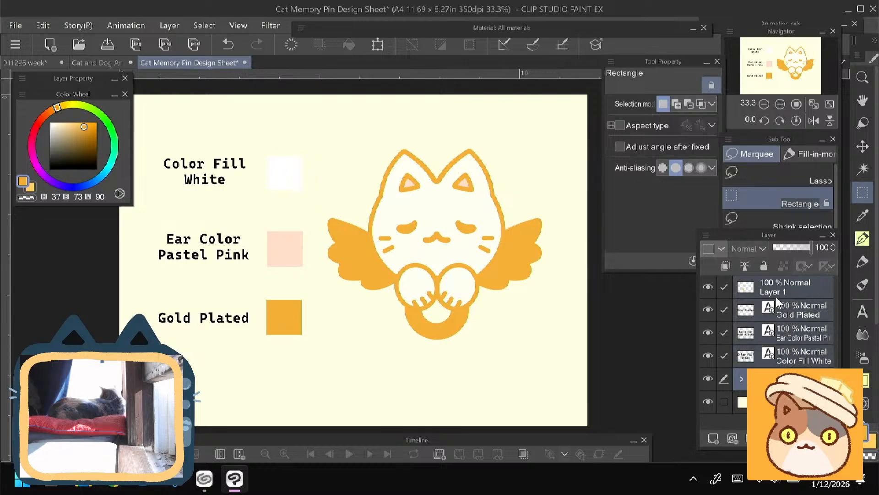
{"action": "key", "text": "ctrl+t"}
{"action": "left_click_drag", "start_coordinate": [158, 347], "coordinate": [200, 254]}
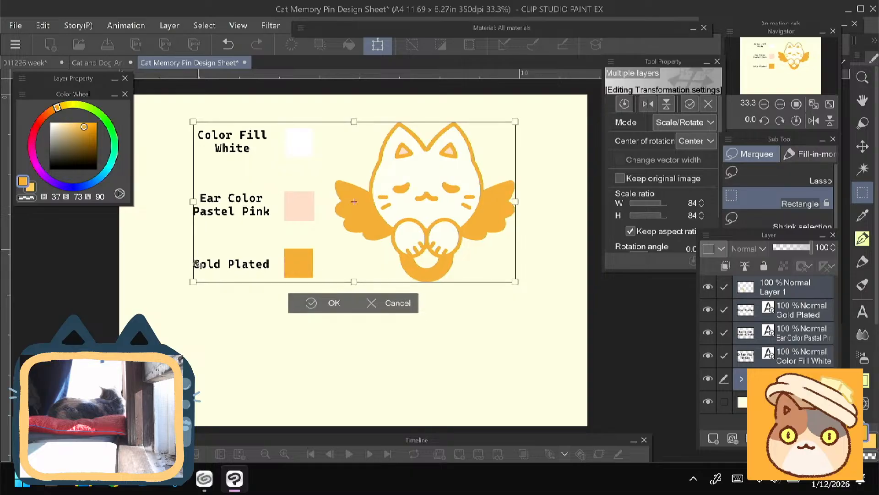
{"action": "key", "text": "Return"}
- Move the three color labels and their swatches together down and left, clear of the cat artwork
{"action": "left_click", "coordinate": [798, 360]}
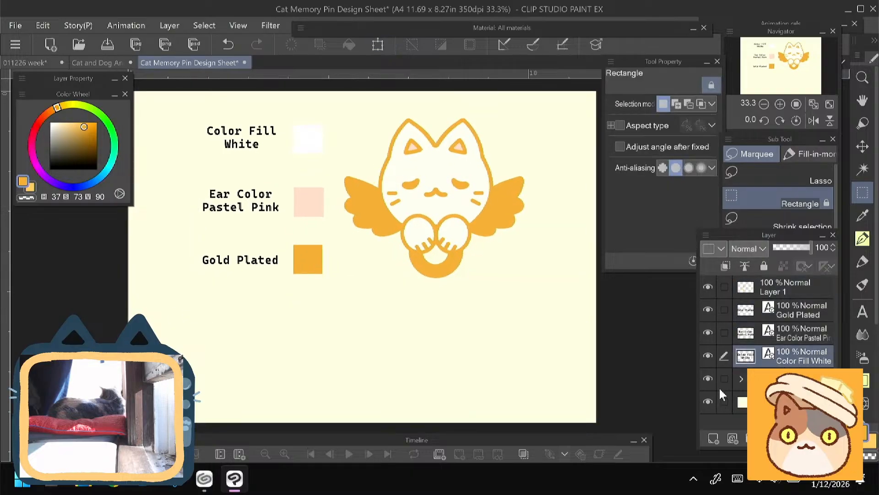
{"action": "left_click", "coordinate": [798, 333], "text": "ctrl"}
{"action": "left_click", "coordinate": [792, 314], "text": "ctrl"}
{"action": "left_click", "coordinate": [781, 291], "text": "ctrl"}
{"action": "key", "text": "ctrl+t"}
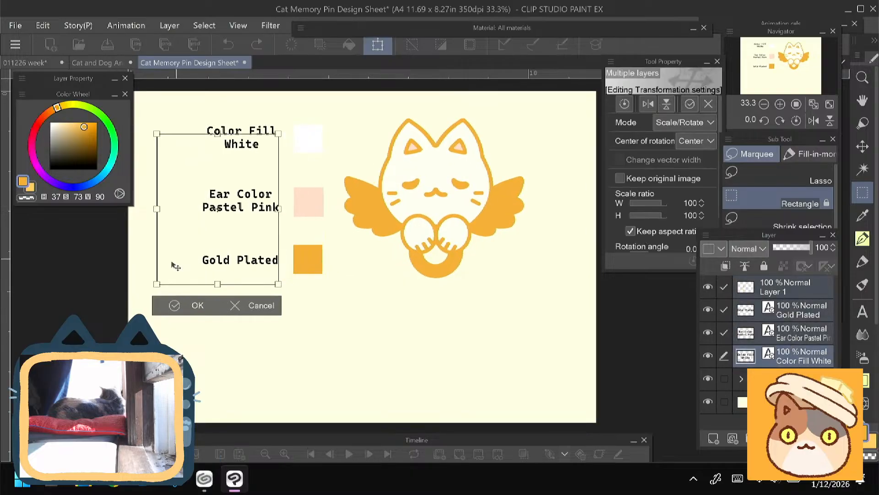
{"action": "left_click_drag", "start_coordinate": [176, 267], "coordinate": [174, 307]}
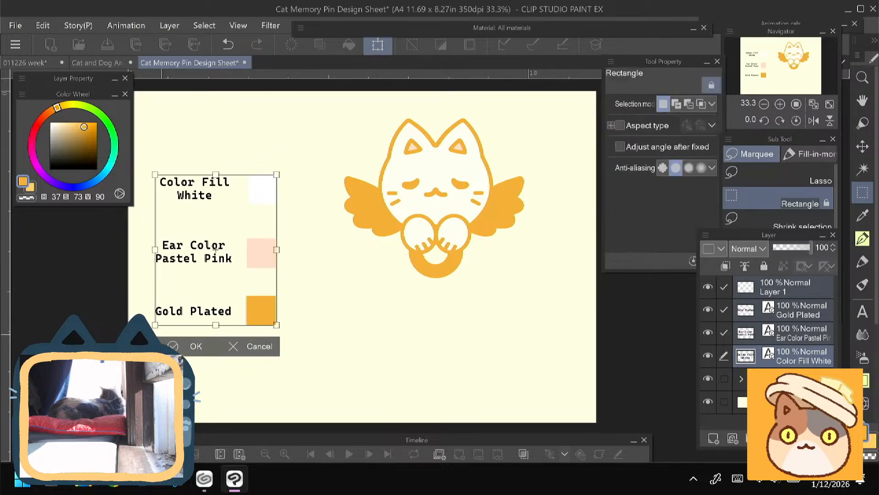
{"action": "key", "text": "Return"}
- Duplicate the Gold Plated label and place the copy above the cat's head
{"action": "left_click", "coordinate": [797, 312]}
{"action": "right_click", "coordinate": [797, 311]}
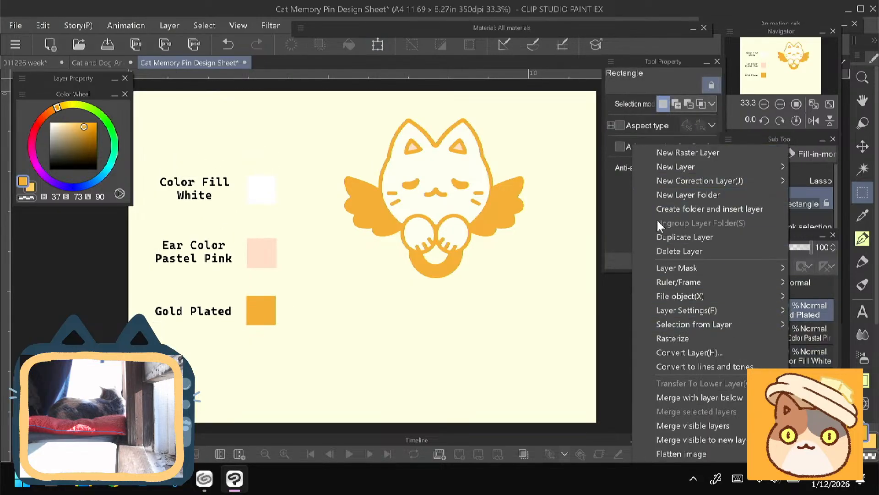
{"action": "left_click", "coordinate": [660, 238]}
{"action": "key", "text": "ctrl+t"}
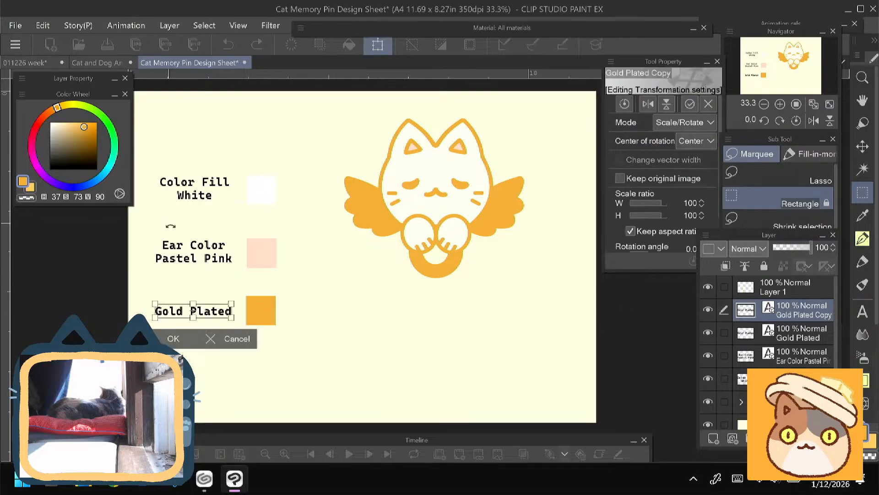
{"action": "left_click_drag", "start_coordinate": [177, 314], "coordinate": [422, 109]}
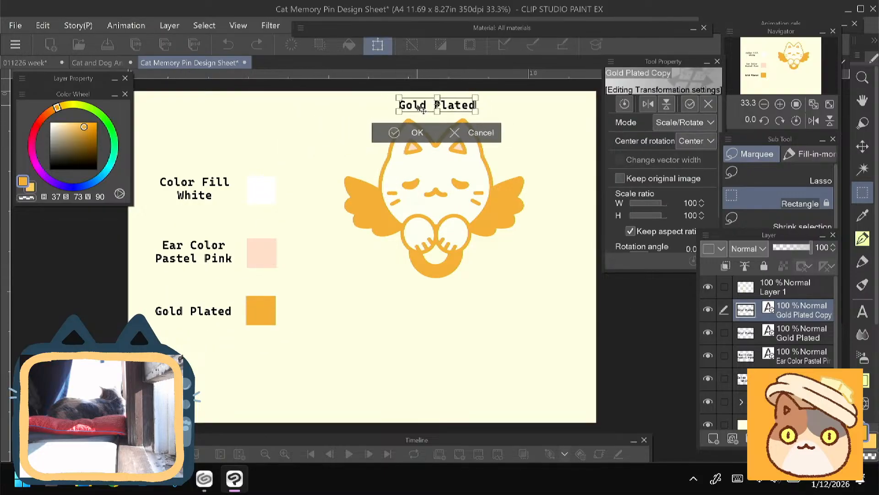
{"action": "key", "text": "Return"}
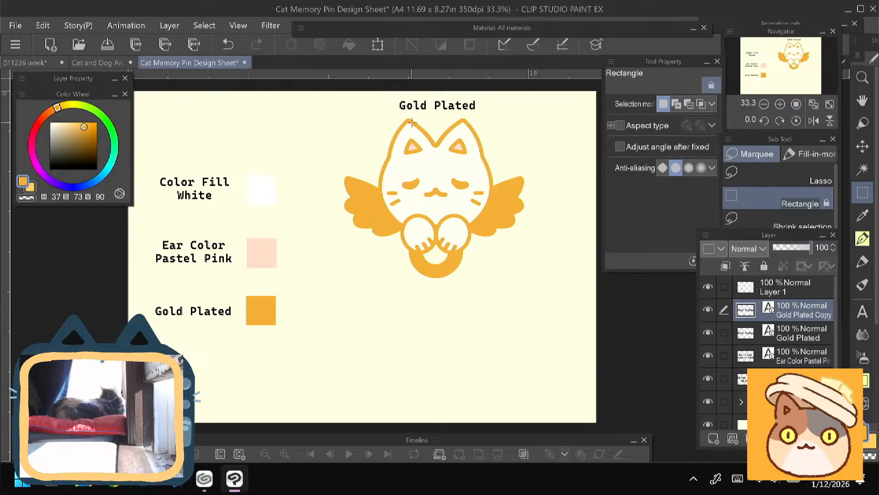
- Change the copied label above the cat to "Front" and center it over the head
{"action": "key", "text": "t"}
{"action": "left_click", "coordinate": [433, 106]}
{"action": "key", "text": "ctrl+a"}
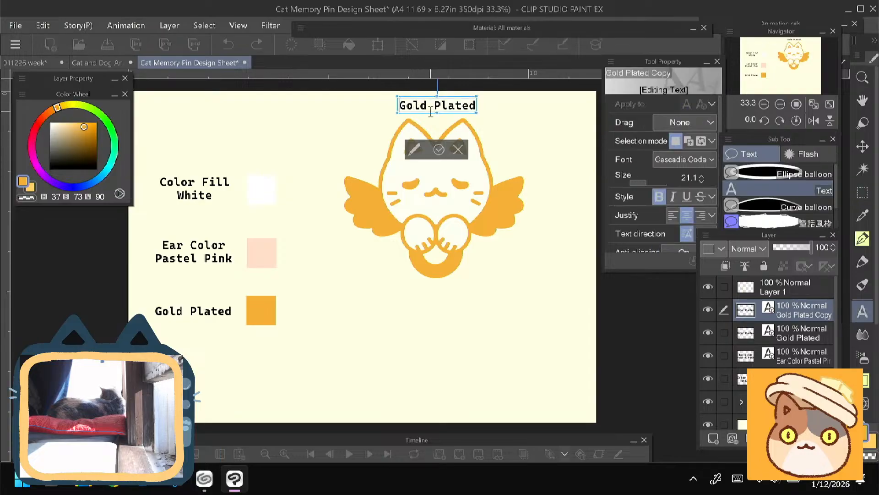
{"action": "type", "text": "Front"}
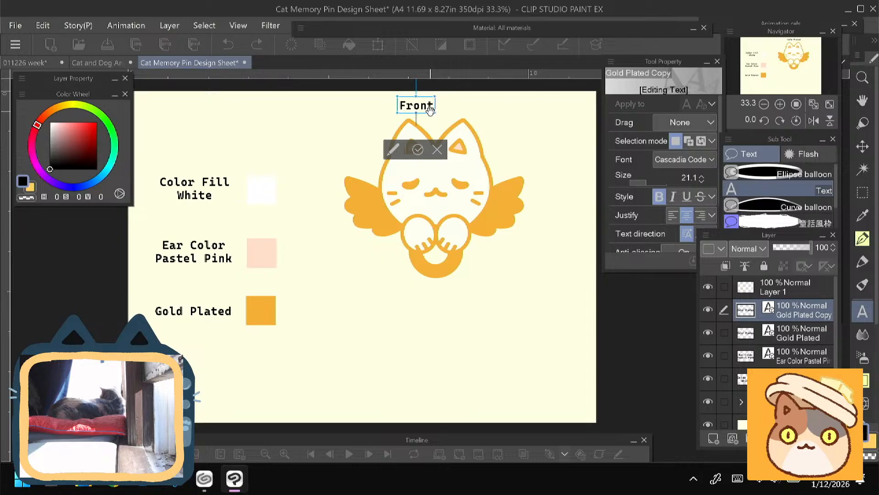
{"action": "left_click", "coordinate": [418, 149]}
{"action": "left_click_drag", "start_coordinate": [431, 114], "coordinate": [452, 117]}
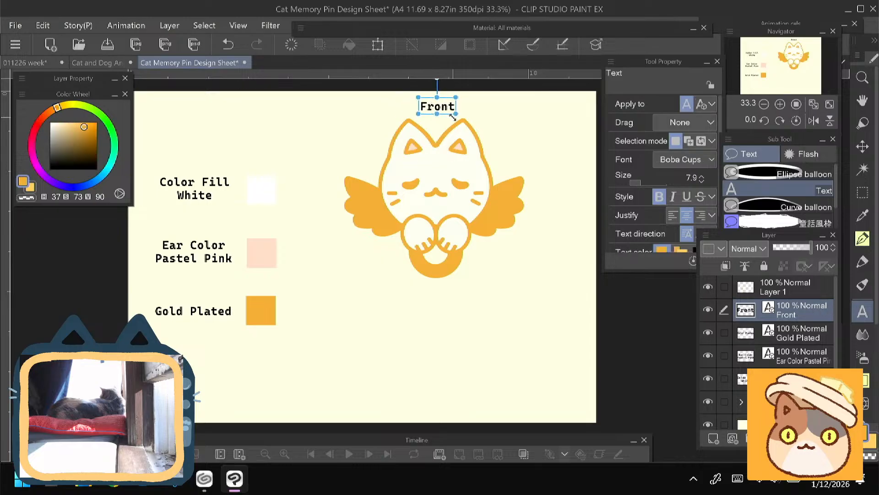
- Duplicate the Front label and place the copy directly below the cat artwork
{"action": "right_click", "coordinate": [793, 312]}
{"action": "left_click", "coordinate": [756, 239]}
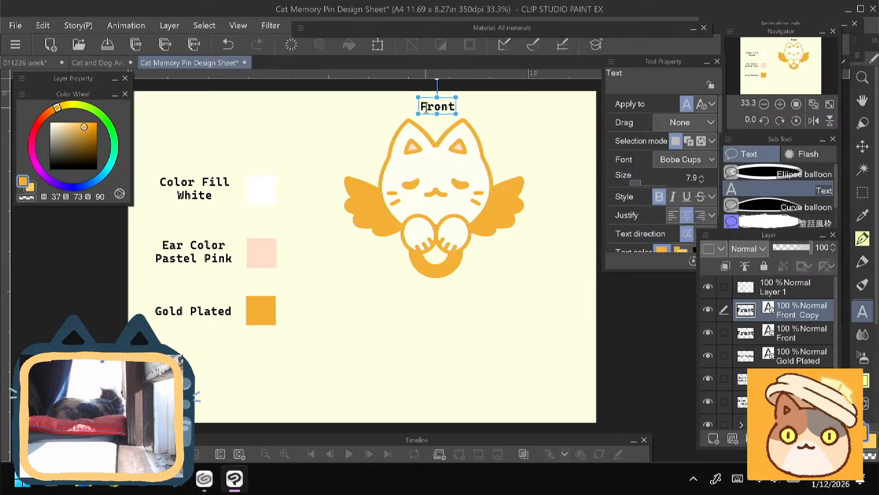
{"action": "key", "text": "ctrl+t"}
{"action": "left_click_drag", "start_coordinate": [428, 112], "coordinate": [432, 313]}
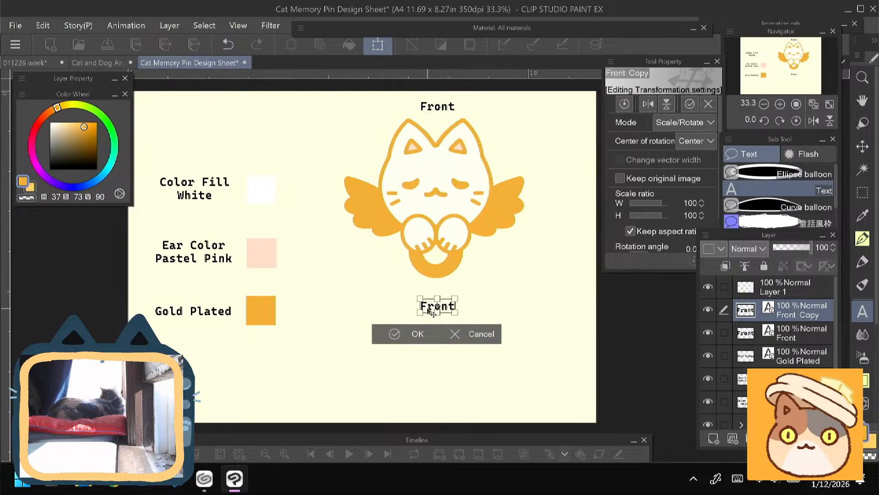
{"action": "key", "text": "Return"}
- Change the label below the cat to "Back" and center it under the artwork
{"action": "left_click", "coordinate": [426, 307]}
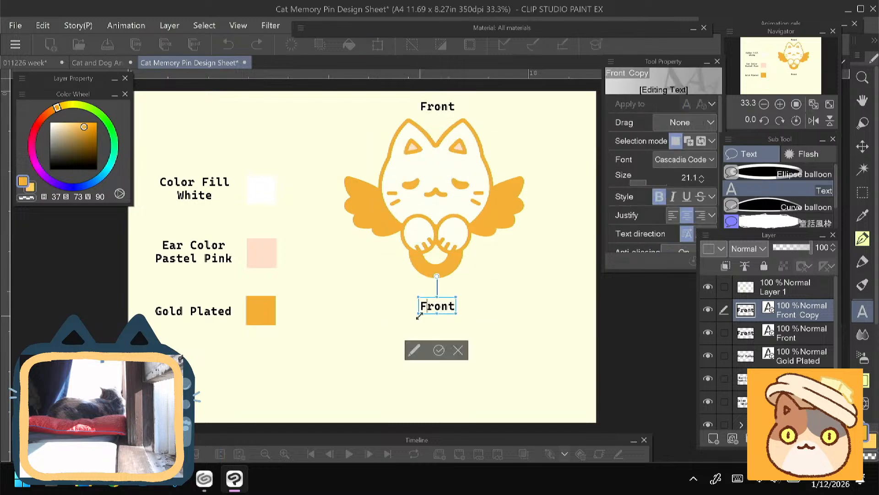
{"action": "key", "text": "ctrl+a"}
{"action": "type", "text": "Back"}
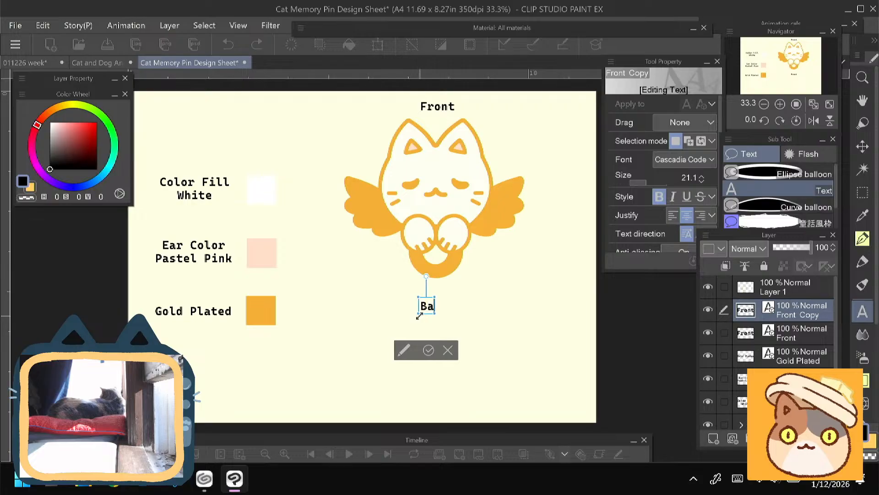
{"action": "left_click", "coordinate": [433, 350]}
{"action": "left_click_drag", "start_coordinate": [426, 306], "coordinate": [429, 300]}
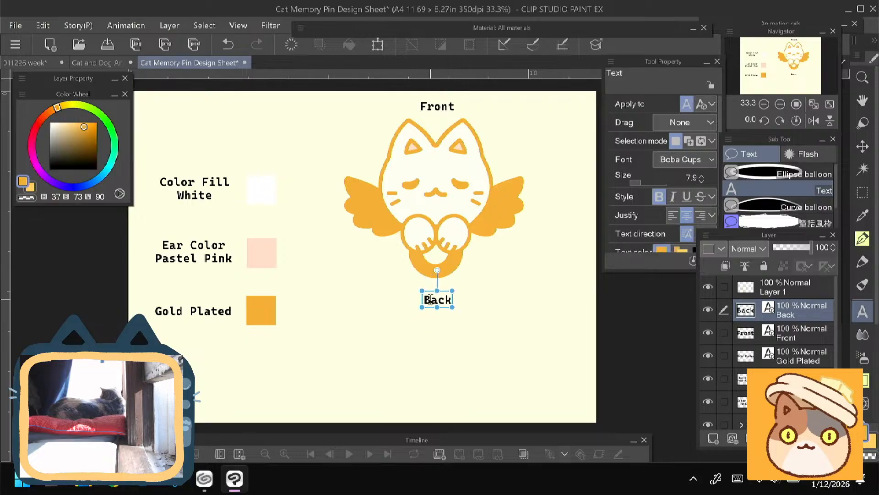
- Move the Front label to the right of the cat's ear and the Back label into line beneath it
{"action": "left_click", "coordinate": [427, 107]}
{"action": "left_click_drag", "start_coordinate": [427, 106], "coordinate": [505, 118]}
{"action": "left_click", "coordinate": [790, 314]}
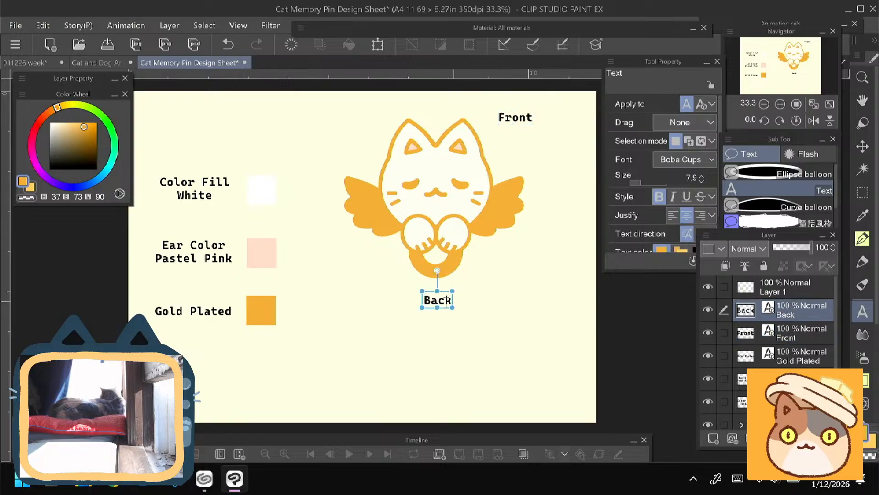
{"action": "left_click_drag", "start_coordinate": [426, 301], "coordinate": [506, 301]}
- Duplicate the layer folder that holds the cat pin artwork
{"action": "scroll", "coordinate": [369, 348], "scroll_direction": "down", "scroll_amount": 1}
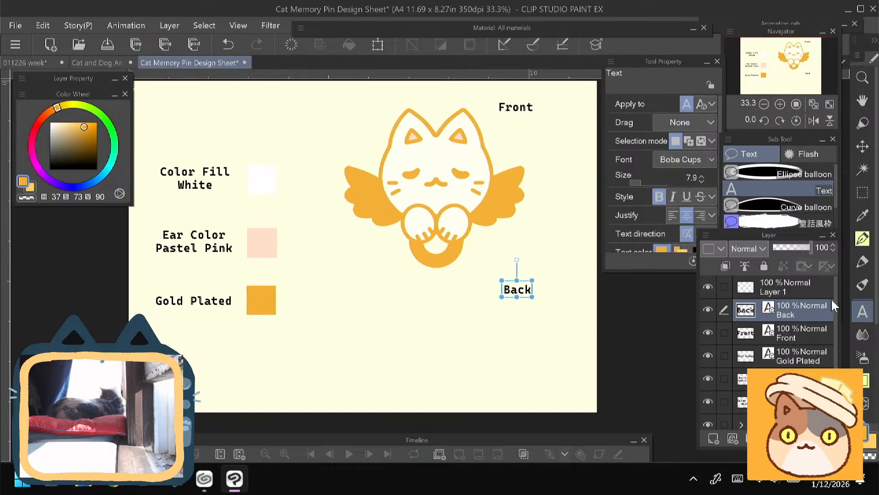
{"action": "scroll", "coordinate": [836, 315], "scroll_direction": "down", "scroll_amount": 1}
{"action": "scroll", "coordinate": [835, 316], "scroll_direction": "down", "scroll_amount": 1}
{"action": "right_click", "coordinate": [746, 397]}
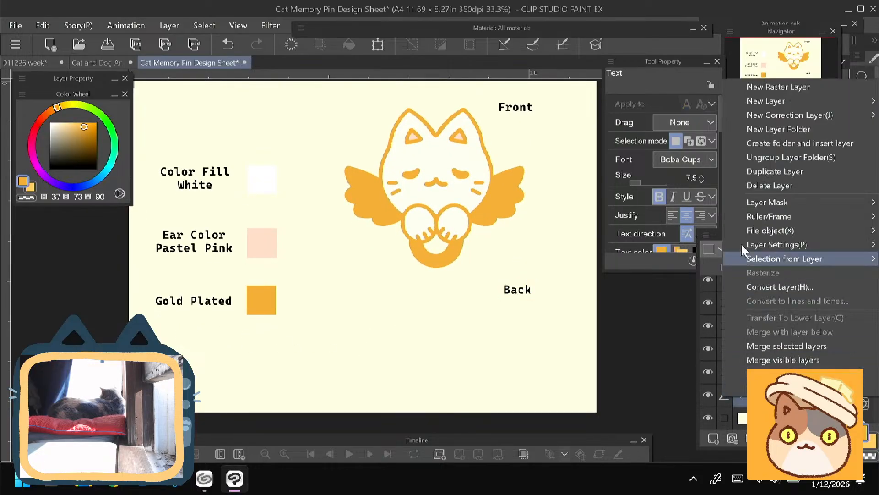
{"action": "left_click", "coordinate": [747, 174]}
- Merge one cat pin folder into a single layer and fill its silhouette with gold, keeping transparent pixels locked
{"action": "right_click", "coordinate": [742, 397]}
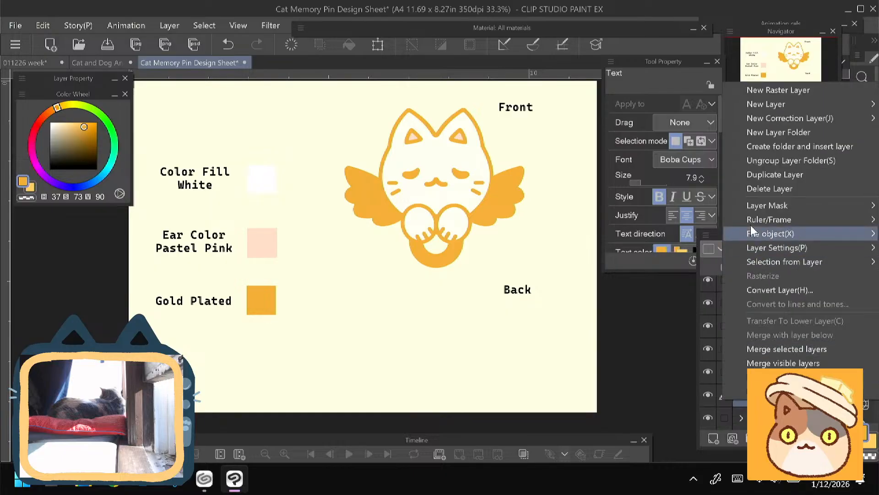
{"action": "left_click", "coordinate": [758, 350]}
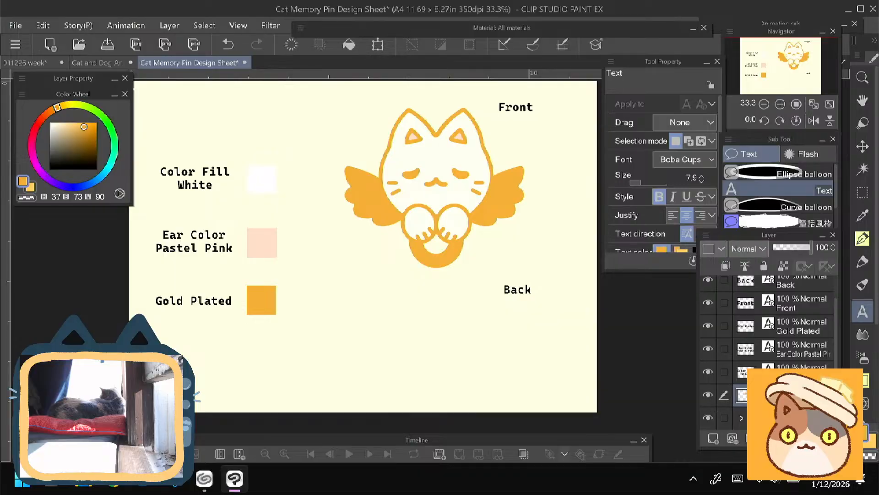
{"action": "left_click", "coordinate": [784, 265]}
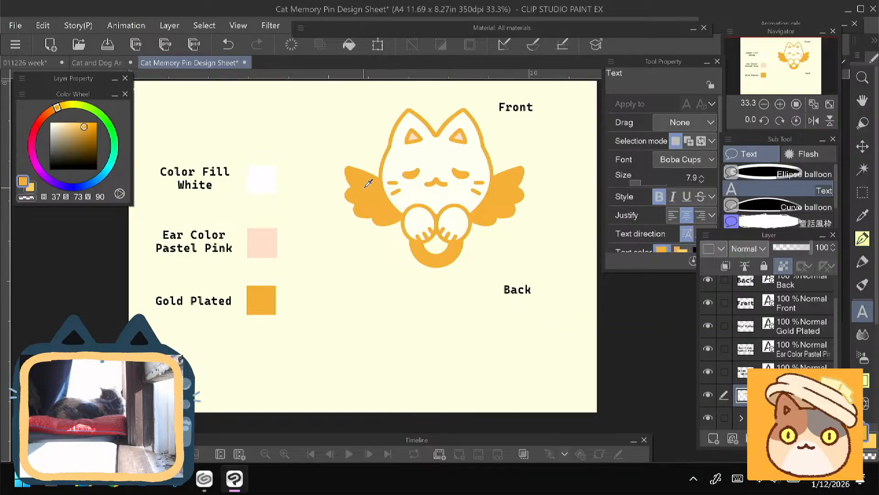
{"action": "left_click", "coordinate": [349, 44]}
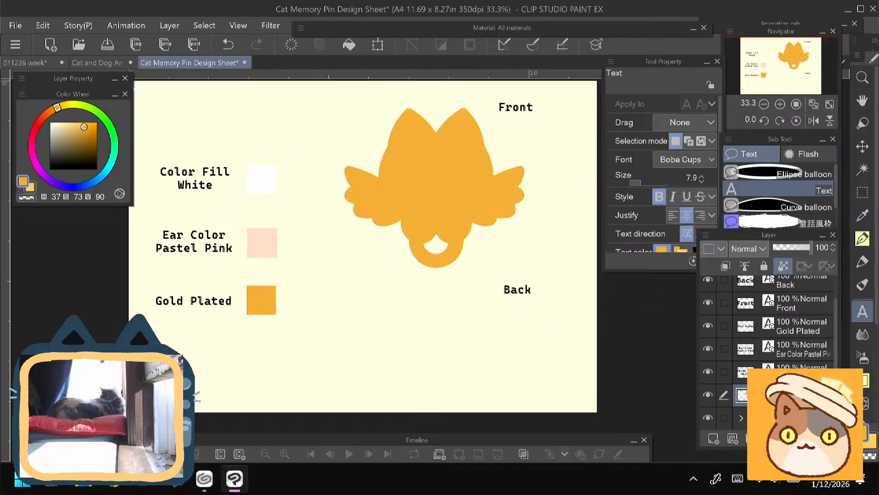
- Move the gold silhouette below the front view and scale it down proportionally to fit beside the Back label
{"action": "key", "text": "ctrl+t"}
{"action": "left_click_drag", "start_coordinate": [371, 202], "coordinate": [383, 317]}
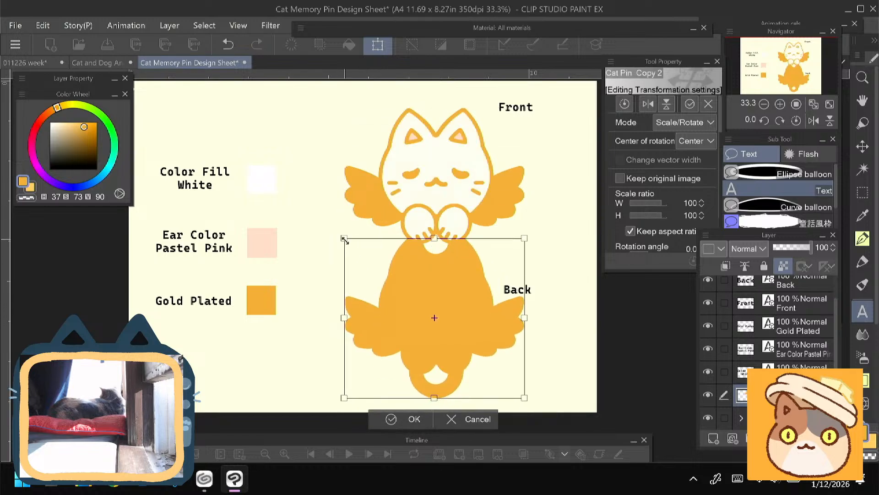
{"action": "left_click_drag", "start_coordinate": [345, 238], "coordinate": [396, 286]}
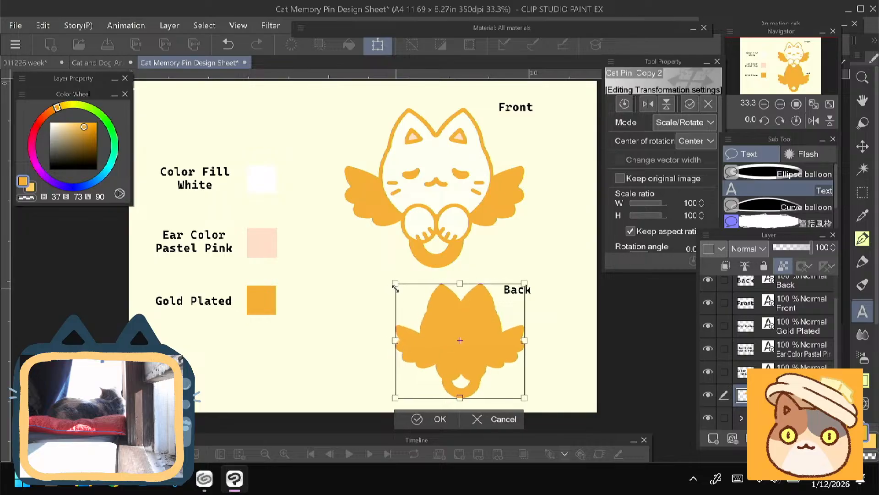
{"action": "mouse_move", "coordinate": [429, 340]}
{"action": "left_mouse_down"}
{"action": "mouse_move", "coordinate": [421, 336]}
{"action": "mouse_move", "coordinate": [429, 337]}
{"action": "left_mouse_up"}
{"action": "left_click", "coordinate": [416, 416]}
{"action": "left_click_drag", "start_coordinate": [165, 323], "coordinate": [171, 332]}
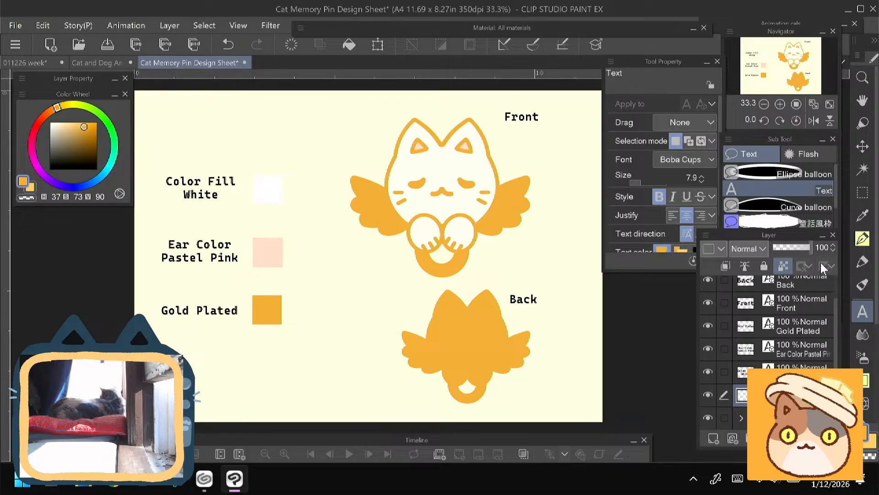
- Move the color swatch layer, Layer 1, beneath the Back and Front text layers so it sits directly above the Gold Plated label layer
{"action": "left_click_drag", "start_coordinate": [836, 308], "coordinate": [829, 270]}
{"action": "left_click", "coordinate": [795, 402]}
{"action": "left_click", "coordinate": [794, 379], "text": "ctrl"}
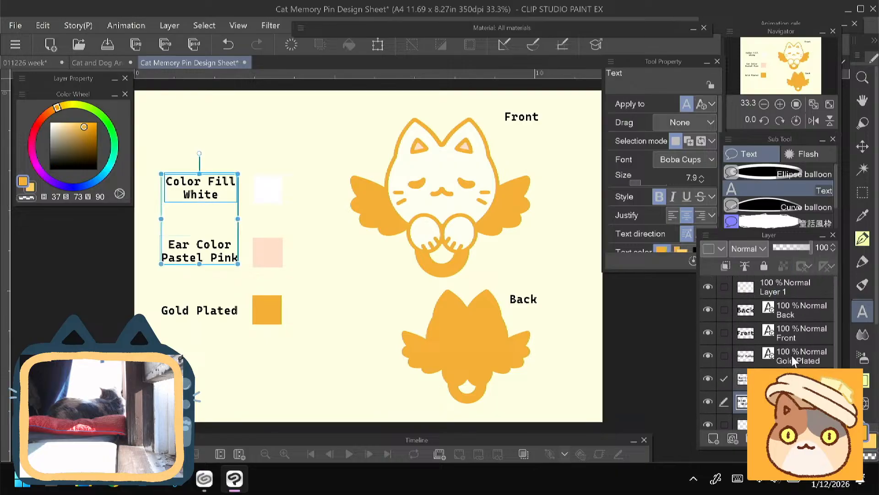
{"action": "left_click", "coordinate": [793, 361], "text": "ctrl"}
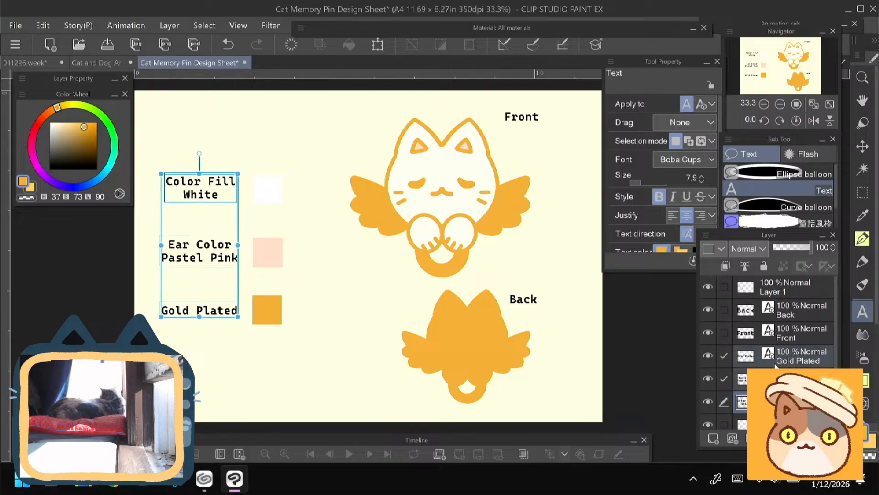
{"action": "left_click", "coordinate": [787, 316]}
{"action": "left_click", "coordinate": [786, 334], "text": "ctrl"}
{"action": "left_click_drag", "start_coordinate": [786, 288], "coordinate": [781, 338]}
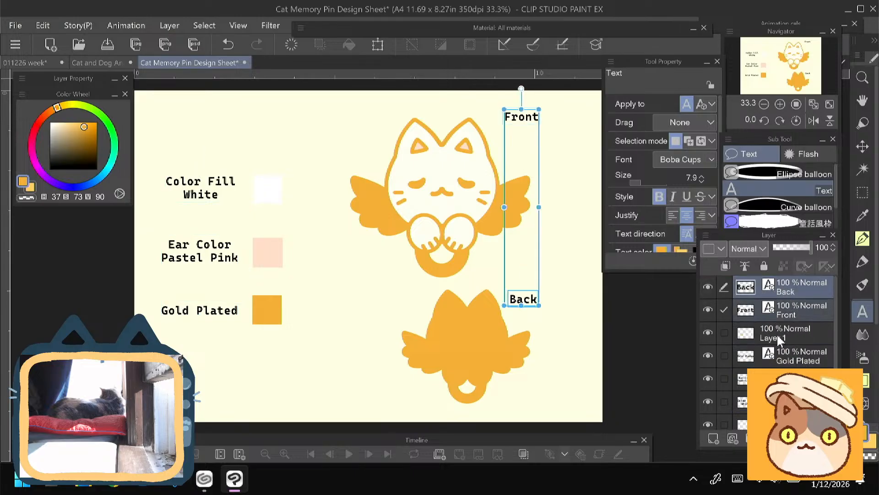
- Select the swatch layer with the three color label layers and shift them together slightly right and up, closer to the cat
{"action": "left_click", "coordinate": [780, 340]}
{"action": "left_click", "coordinate": [787, 401], "text": "shift"}
{"action": "key", "text": "ctrl+t"}
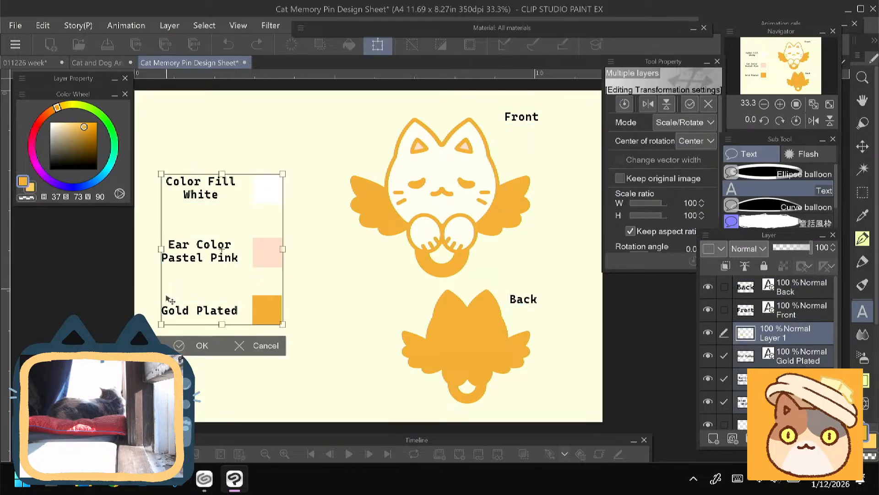
{"action": "left_click_drag", "start_coordinate": [179, 307], "coordinate": [205, 303]}
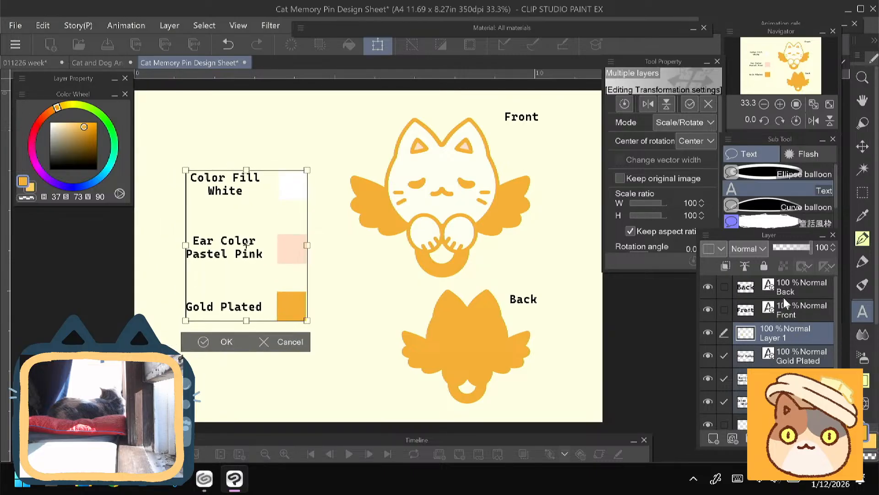
{"action": "left_click", "coordinate": [789, 316]}
{"action": "key", "text": "Return"}
- Duplicate the Back label and place the copy just left of the gold silhouette
{"action": "left_click", "coordinate": [789, 314]}
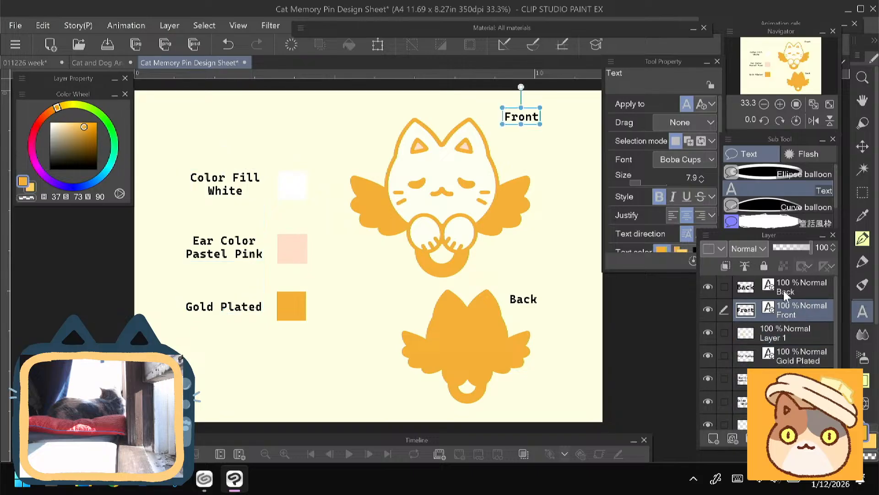
{"action": "left_click", "coordinate": [788, 289]}
{"action": "right_click", "coordinate": [785, 288]}
{"action": "left_click", "coordinate": [659, 253]}
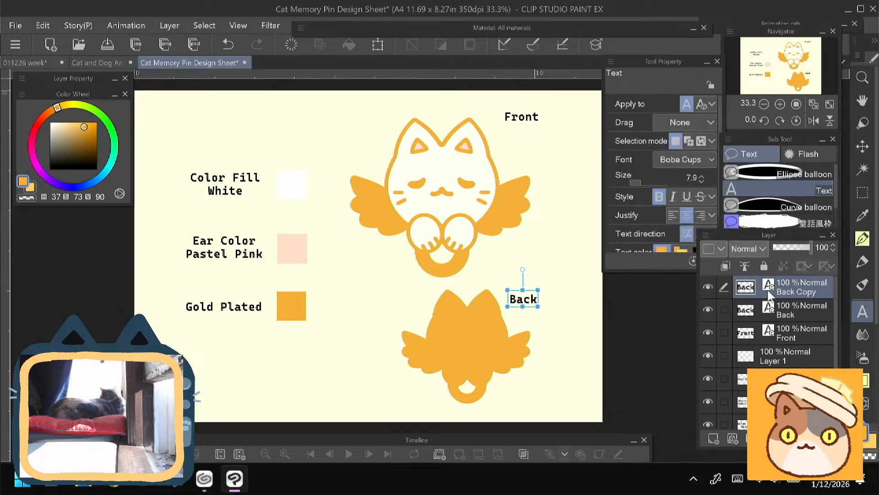
{"action": "key", "text": "ctrl+t"}
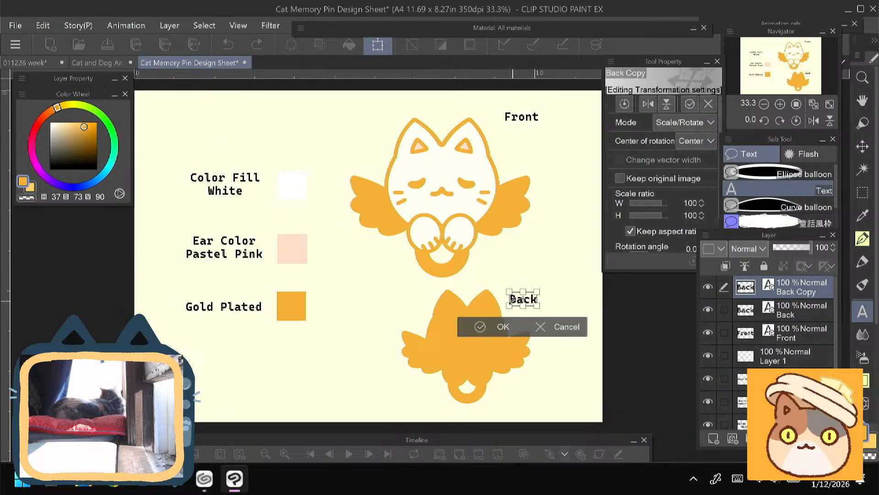
{"action": "left_click_drag", "start_coordinate": [512, 300], "coordinate": [373, 324]}
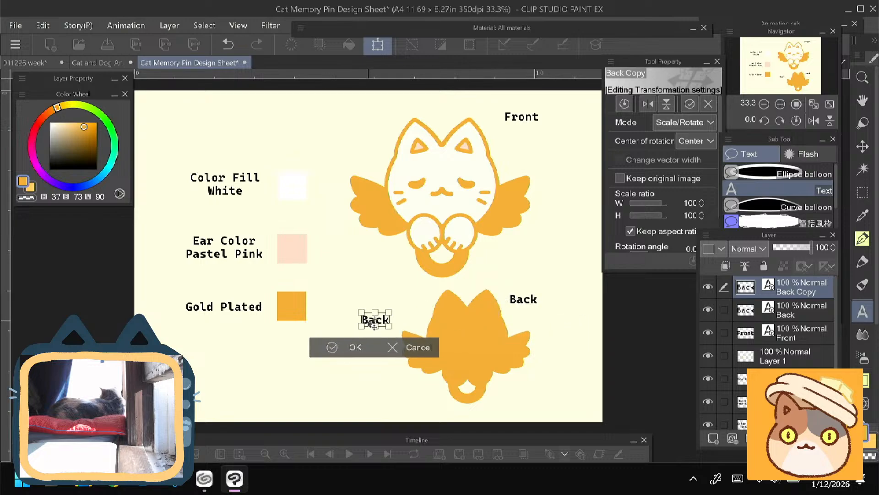
{"action": "left_click", "coordinate": [355, 346]}
- Replace the copied label's text with "Locking Pin Backs" on two lines and position it, slightly smaller, beside the gold silhouette's left wing
{"action": "left_click", "coordinate": [379, 319]}
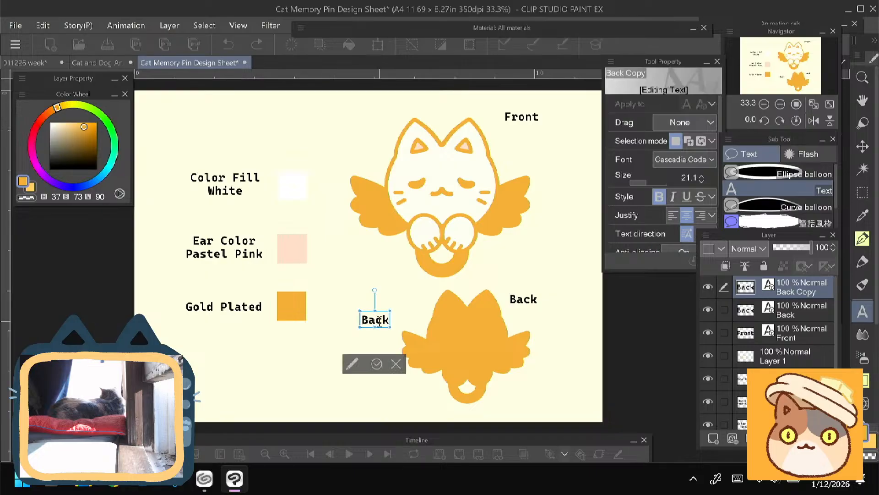
{"action": "key", "text": "ctrl+a"}
{"action": "key", "text": "BackSpace"}
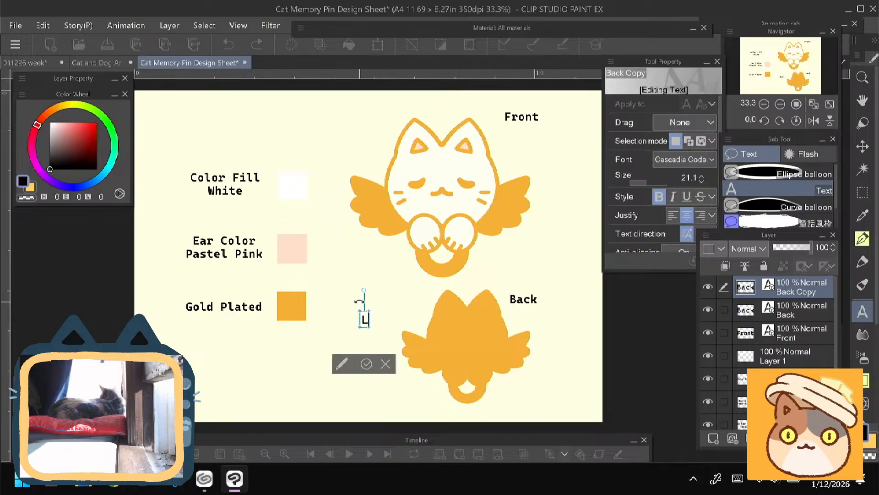
{"action": "type", "text": "Locking"}
{"action": "key", "text": "Return"}
{"action": "type", "text": "P"}
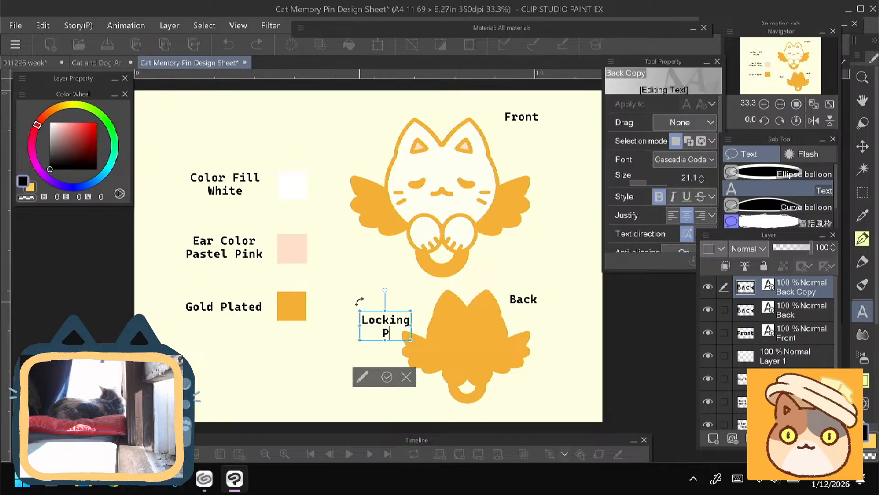
{"action": "type", "text": "in Backs"}
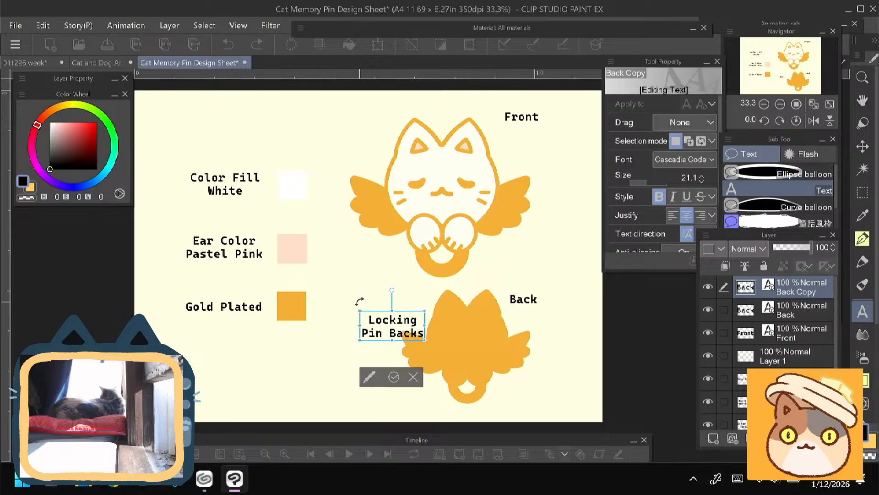
{"action": "left_click", "coordinate": [393, 377]}
{"action": "left_click_drag", "start_coordinate": [374, 328], "coordinate": [346, 349]}
- Add a new raster layer above the Locking Pin Backs label and name it "Pin locks"
{"action": "left_click", "coordinate": [713, 439]}
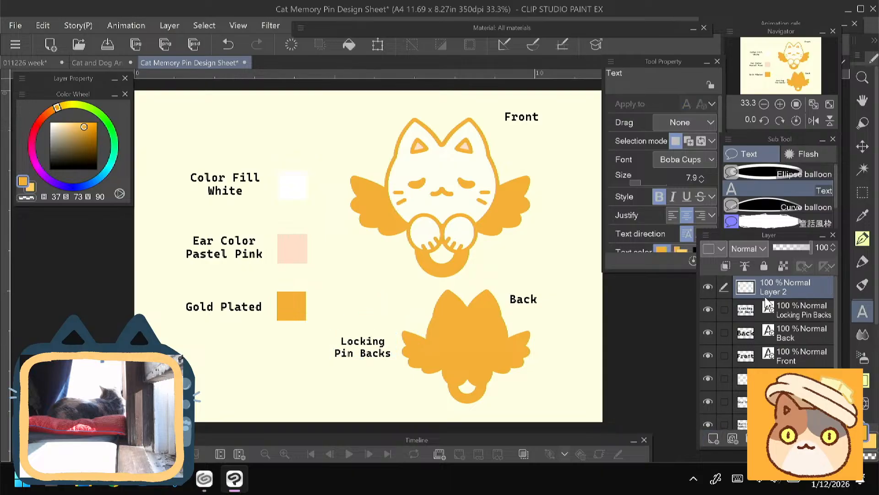
{"action": "double_click", "coordinate": [774, 293]}
{"action": "key", "text": "BackSpace"}
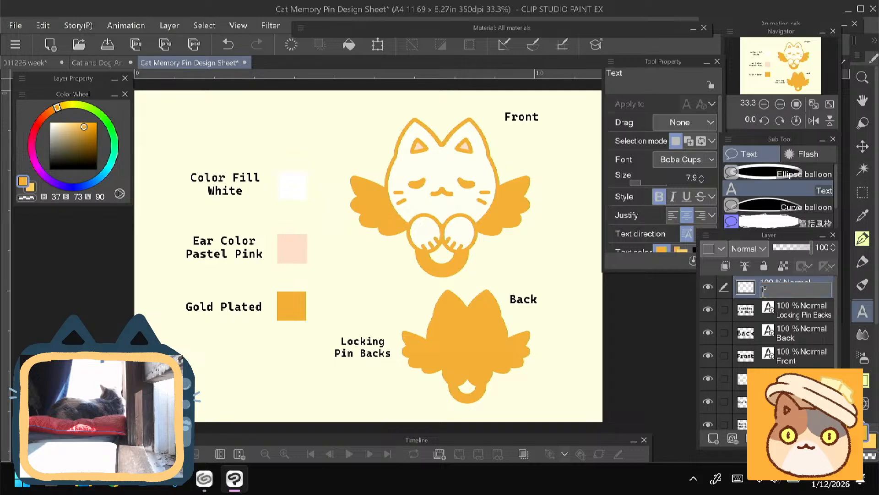
{"action": "key", "text": "Return"}
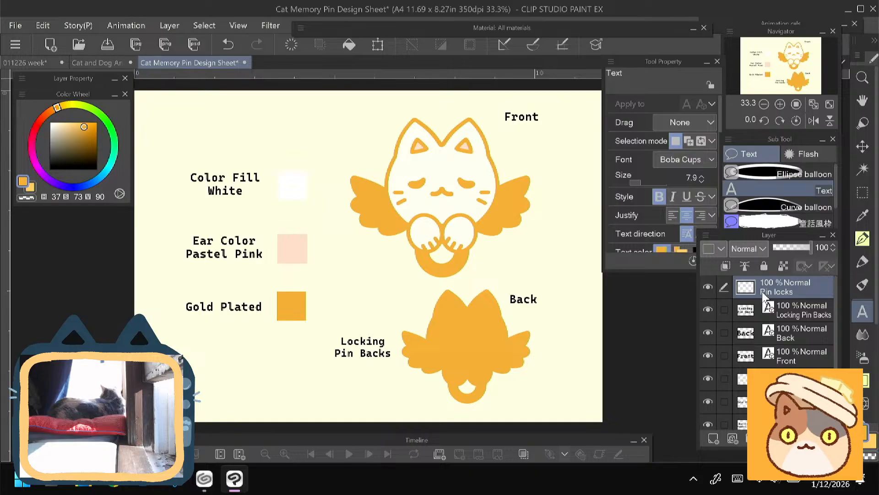
- Save the document as "Cat Memory Pin Design Sheet" in the Pins folder inside Merch on the Desktop
{"action": "left_click", "coordinate": [107, 45]}
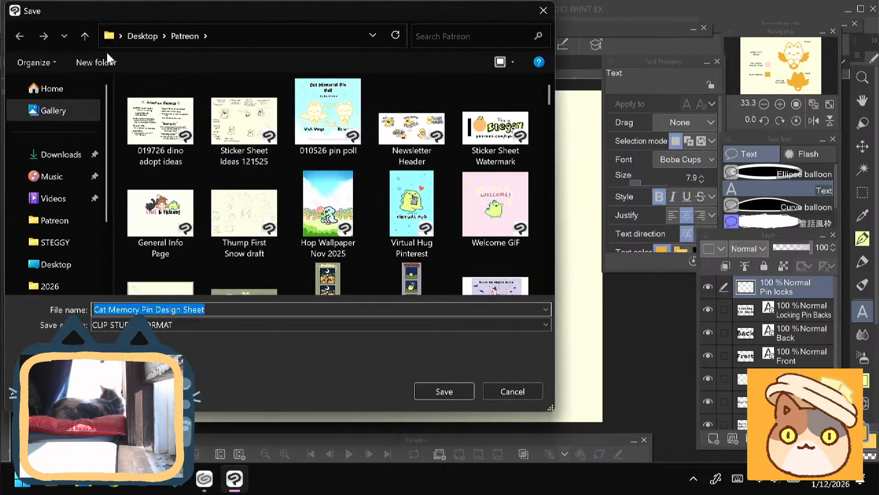
{"action": "scroll", "coordinate": [55, 138], "scroll_direction": "down", "scroll_amount": 2}
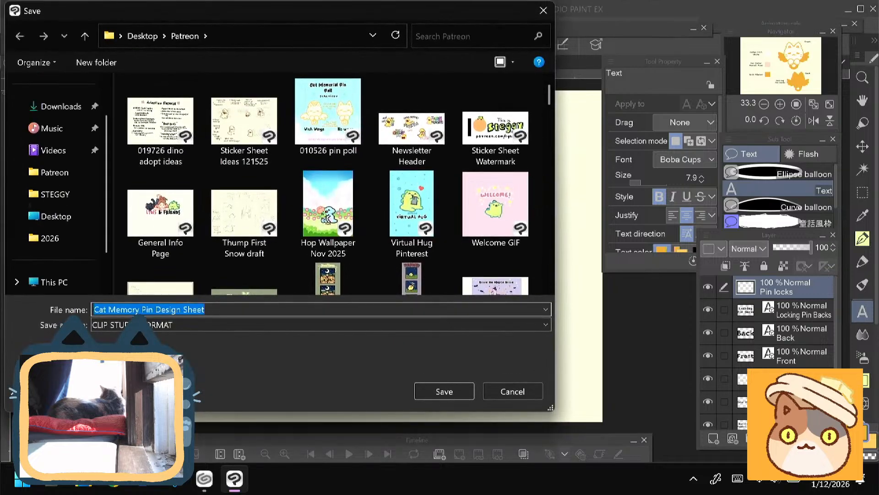
{"action": "left_click", "coordinate": [143, 36]}
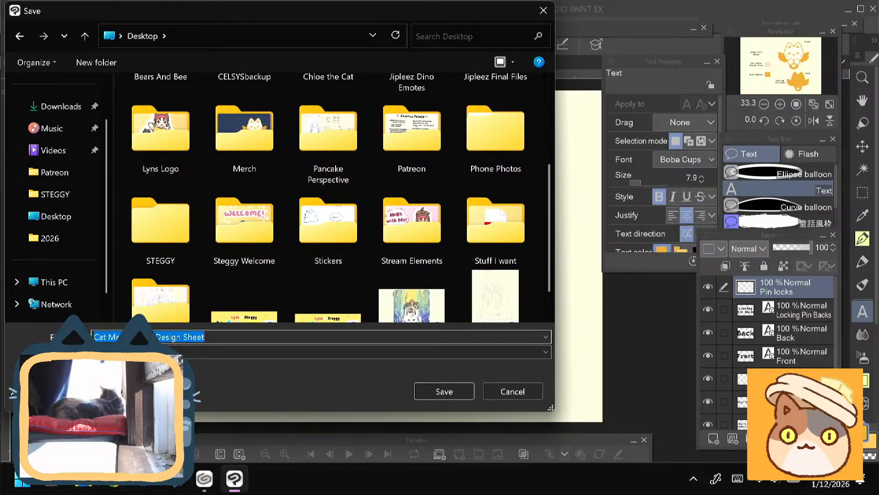
{"action": "scroll", "coordinate": [320, 206], "scroll_direction": "down", "scroll_amount": 1}
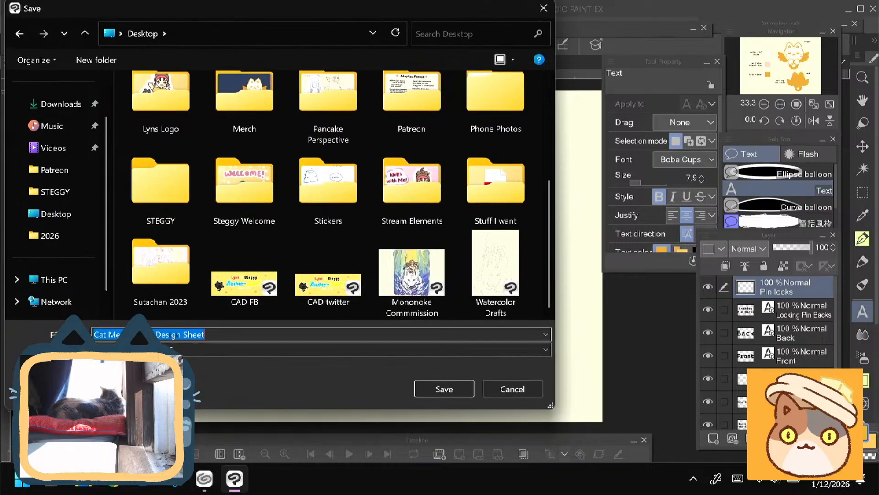
{"action": "scroll", "coordinate": [321, 206], "scroll_direction": "up", "scroll_amount": 1}
{"action": "double_click", "coordinate": [243, 108]}
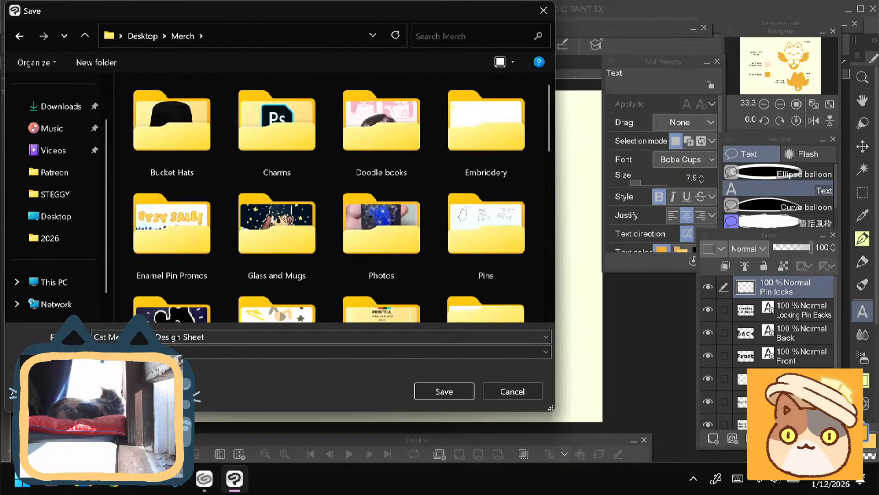
{"action": "scroll", "coordinate": [341, 197], "scroll_direction": "down", "scroll_amount": 4}
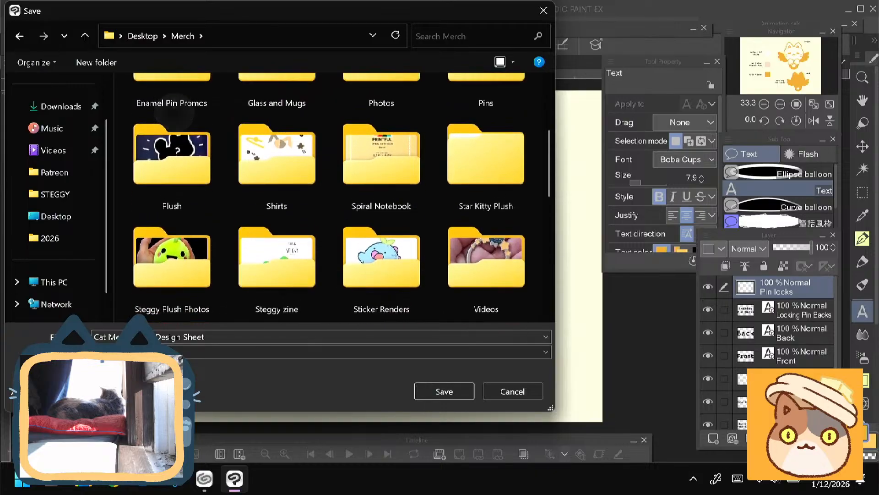
{"action": "scroll", "coordinate": [175, 112], "scroll_direction": "up", "scroll_amount": 4}
{"action": "left_click", "coordinate": [486, 231]}
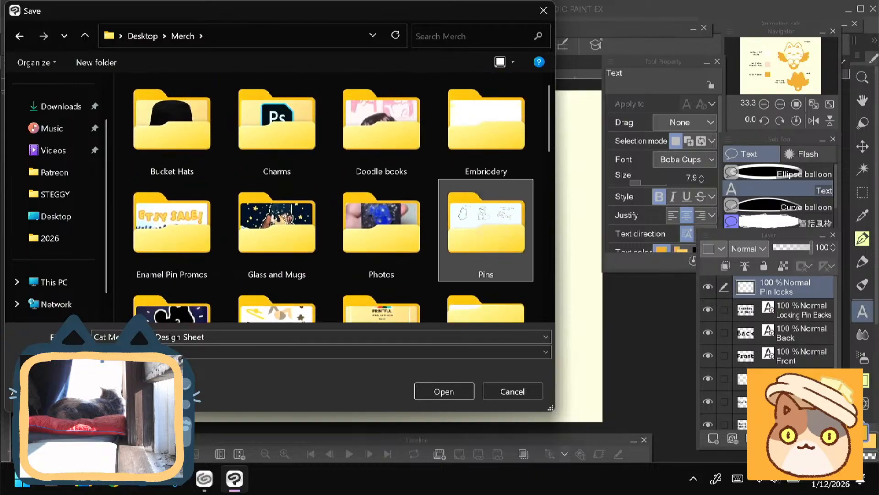
{"action": "double_click", "coordinate": [486, 231]}
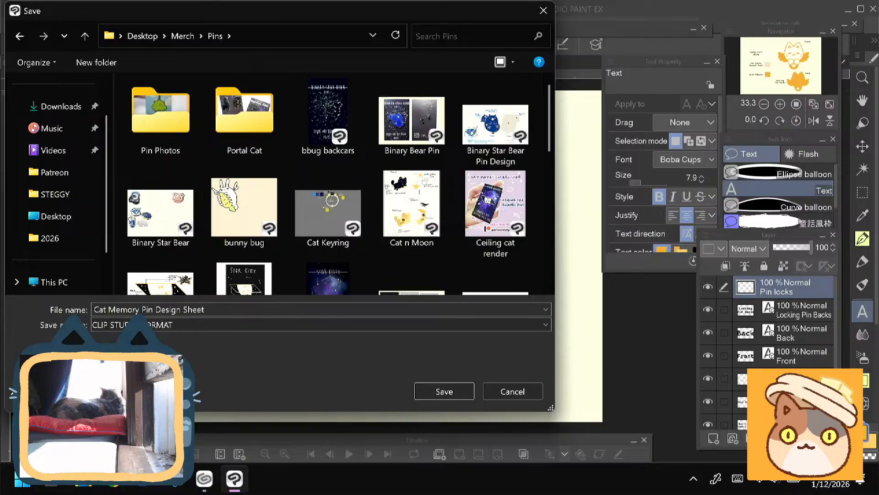
{"action": "scroll", "coordinate": [329, 183], "scroll_direction": "down", "scroll_amount": 4}
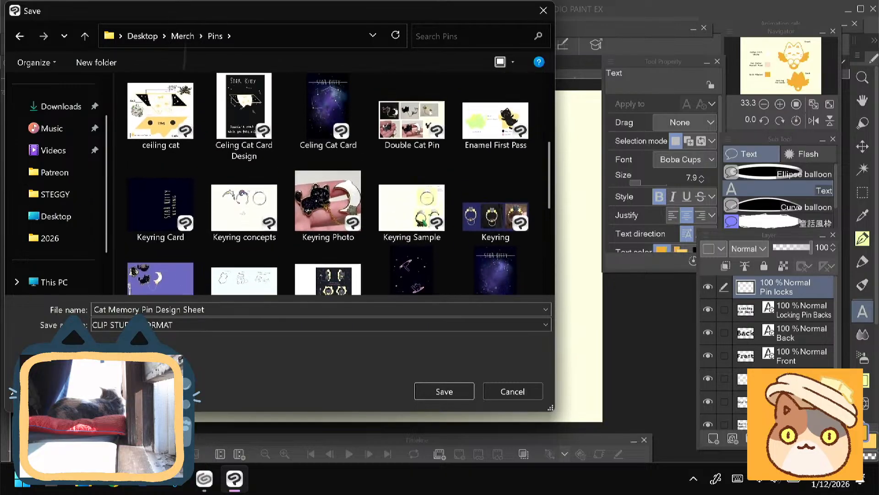
{"action": "scroll", "coordinate": [329, 183], "scroll_direction": "up", "scroll_amount": 4}
{"action": "key", "text": "Return"}
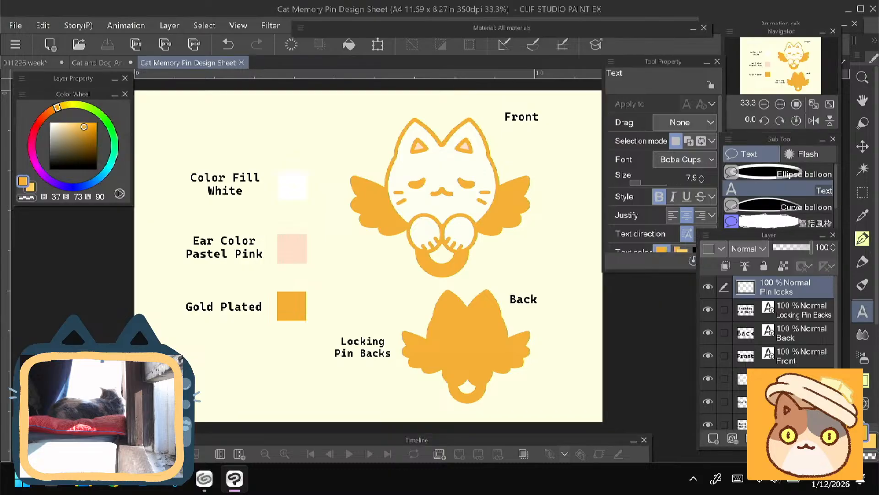
- Save the Cat and Dog Angel Pins document and close it
{"action": "left_click", "coordinate": [94, 64]}
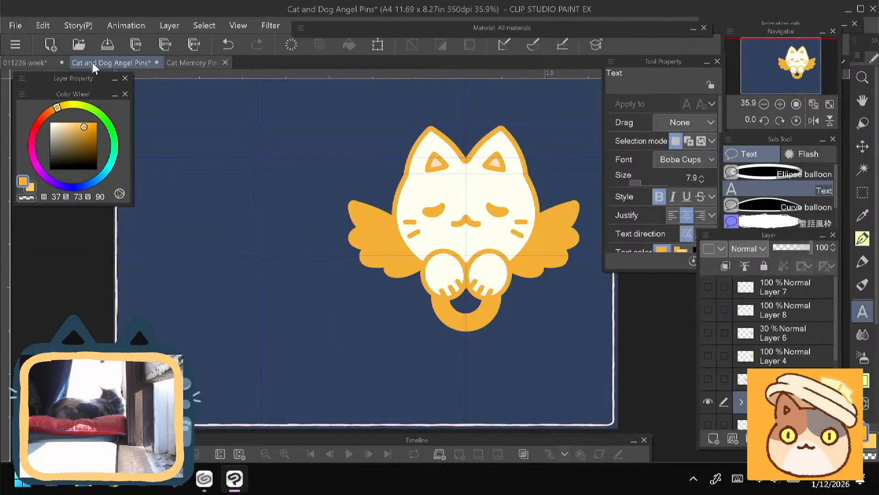
{"action": "left_click", "coordinate": [708, 401]}
{"action": "left_click", "coordinate": [708, 401]}
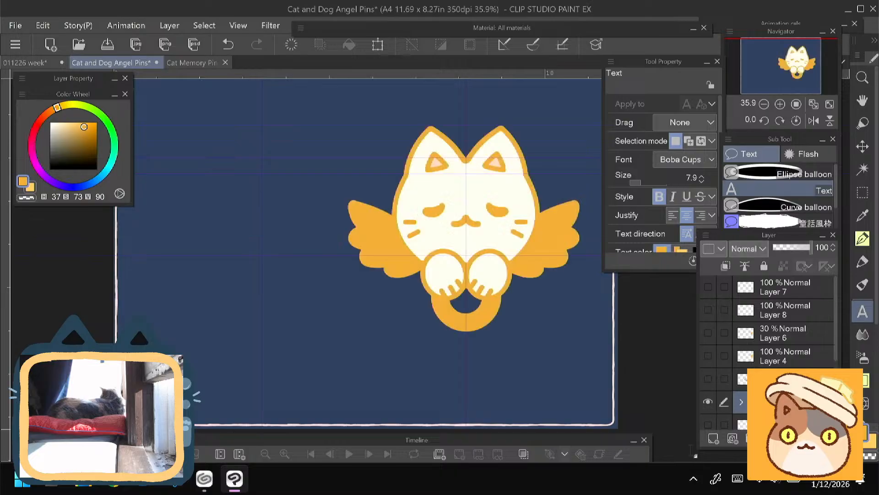
{"action": "left_click", "coordinate": [108, 44]}
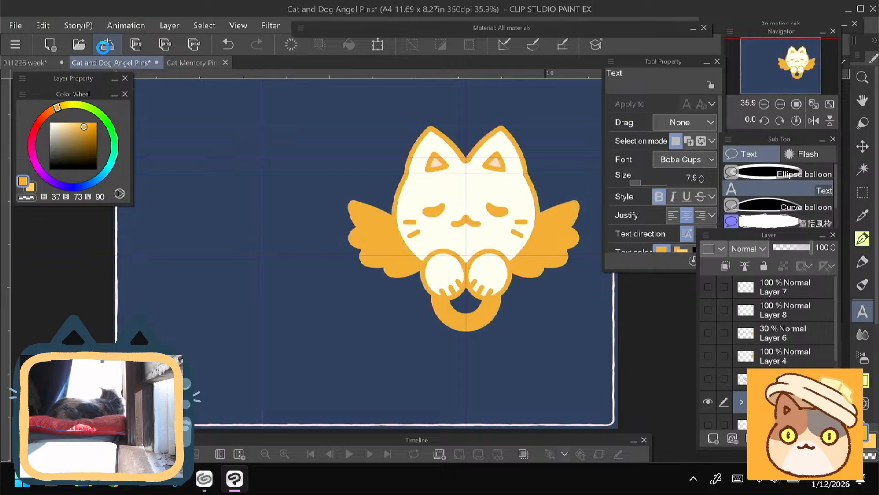
{"action": "left_click", "coordinate": [154, 63]}
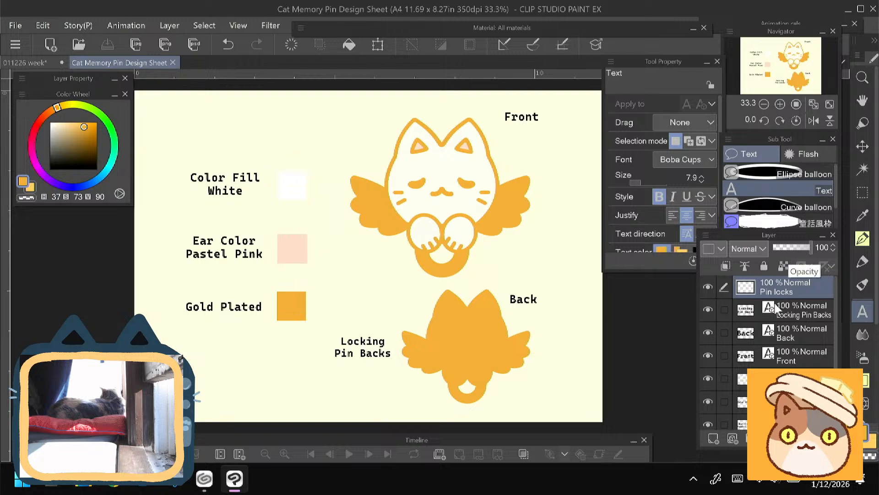
- Duplicate the Locking Pin Backs label and move the copy to the top of the sheet, above the Color Fill White label
{"action": "left_click", "coordinate": [799, 312]}
{"action": "right_click", "coordinate": [800, 315]}
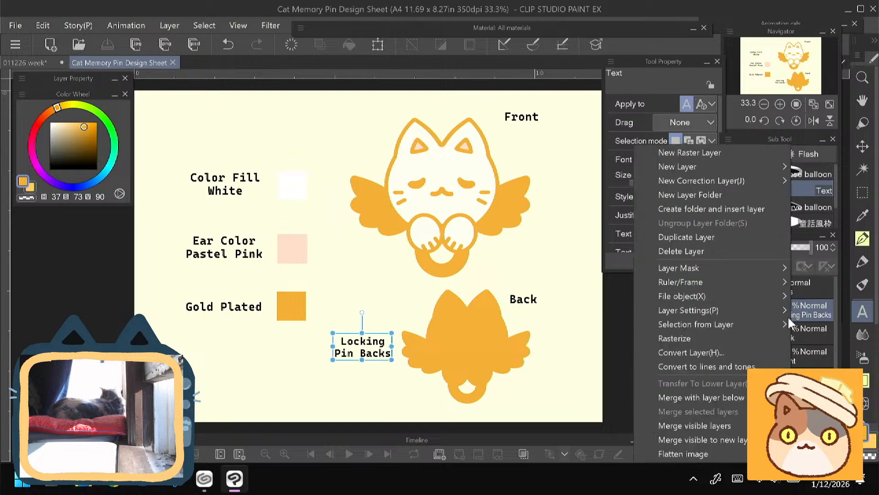
{"action": "left_click", "coordinate": [662, 237]}
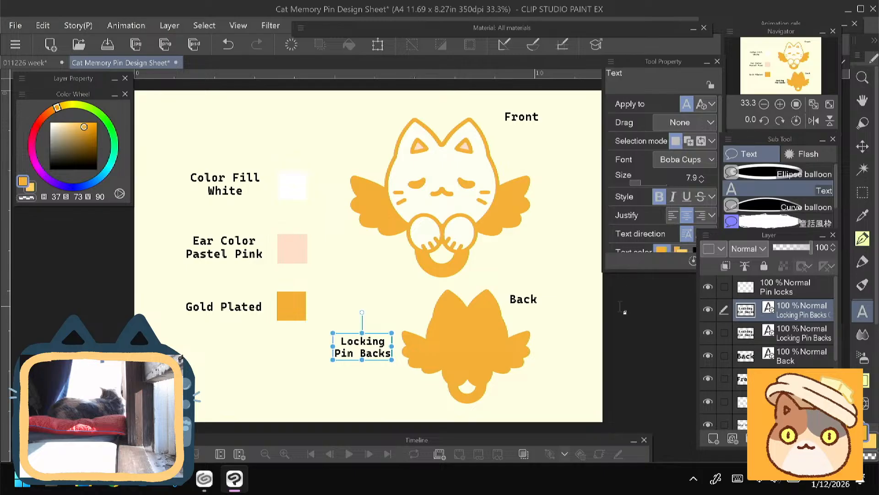
{"action": "key", "text": "ctrl+t"}
{"action": "left_click_drag", "start_coordinate": [349, 357], "coordinate": [297, 133]}
{"action": "left_click", "coordinate": [289, 156]}
- Replace the copied label's text with "Cat Memory Pin" and the artist's full name beneath it, and move it below the Gold Plated label
{"action": "left_click", "coordinate": [293, 130]}
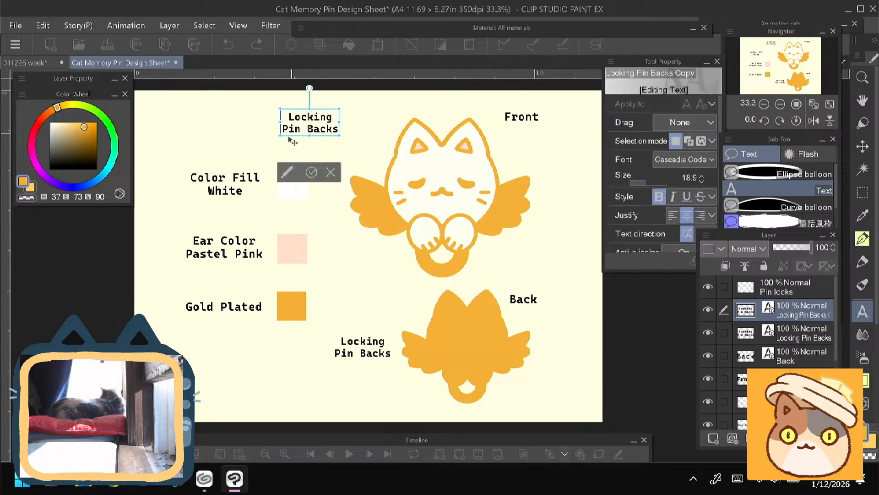
{"action": "key", "text": "ctrl+a"}
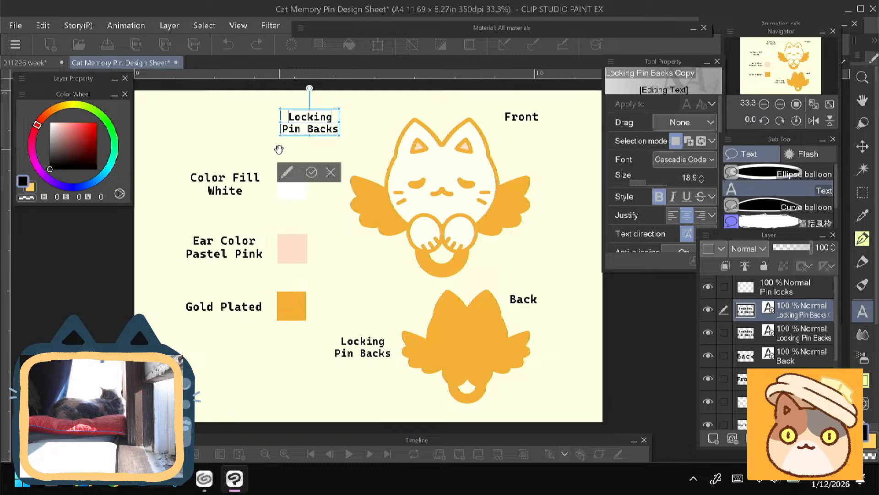
{"action": "type", "text": "Cat "}
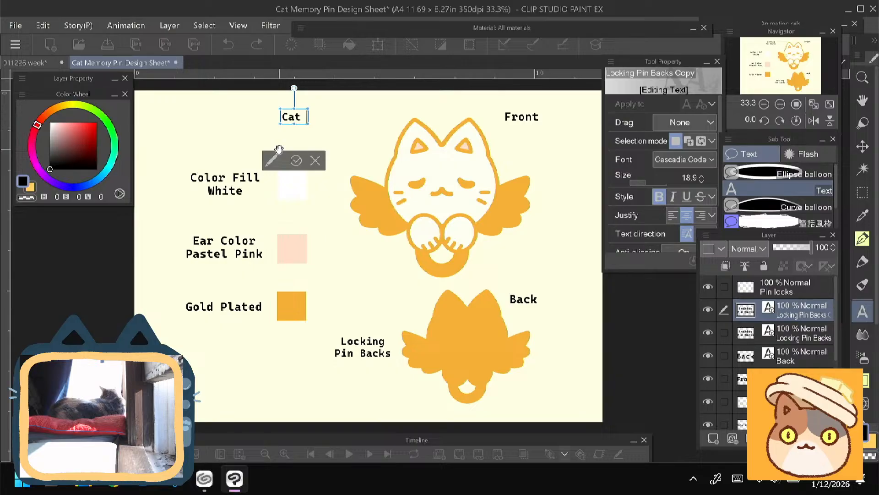
{"action": "type", "text": "Memory Pin"}
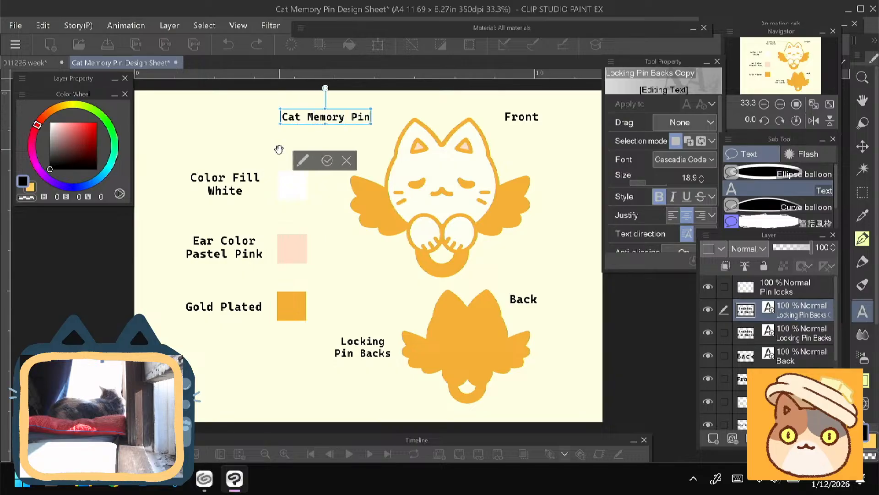
{"action": "key", "text": "Return"}
{"action": "type", "text": "Ly"}
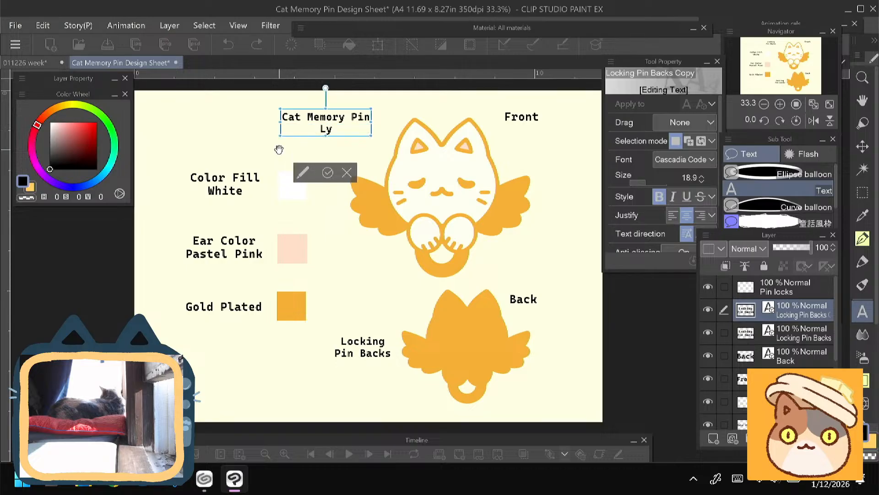
{"action": "type", "text": "nne Schaffstall"}
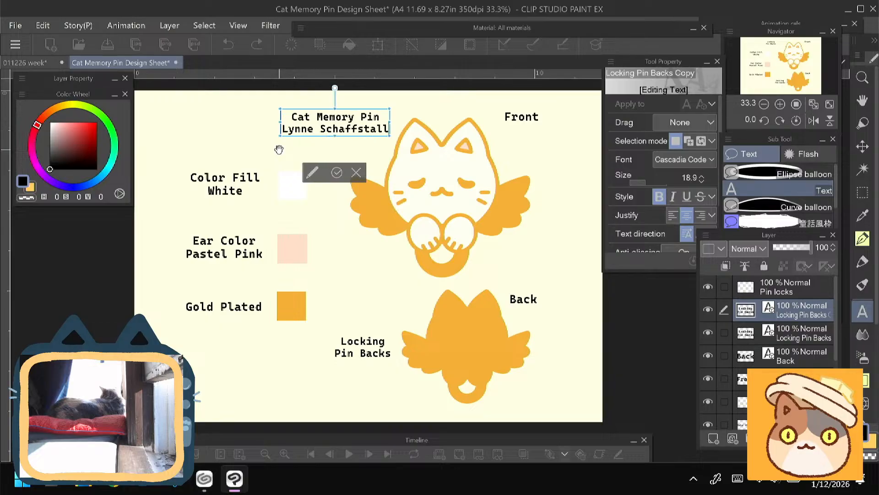
{"action": "left_click", "coordinate": [337, 173]}
{"action": "left_click_drag", "start_coordinate": [310, 122], "coordinate": [185, 394]}
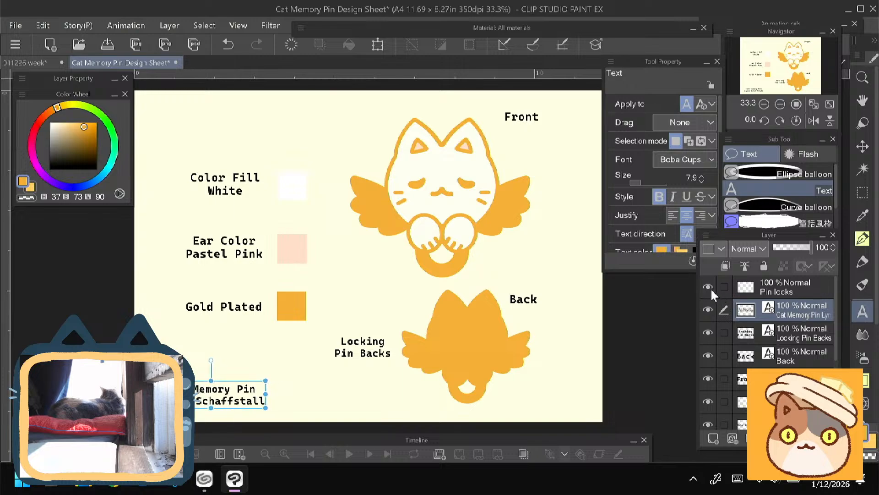
- On the Pin locks layer, try coral Felt pen dots on the back view, reducing the brush size to 80, and undo them
{"action": "left_click", "coordinate": [767, 293]}
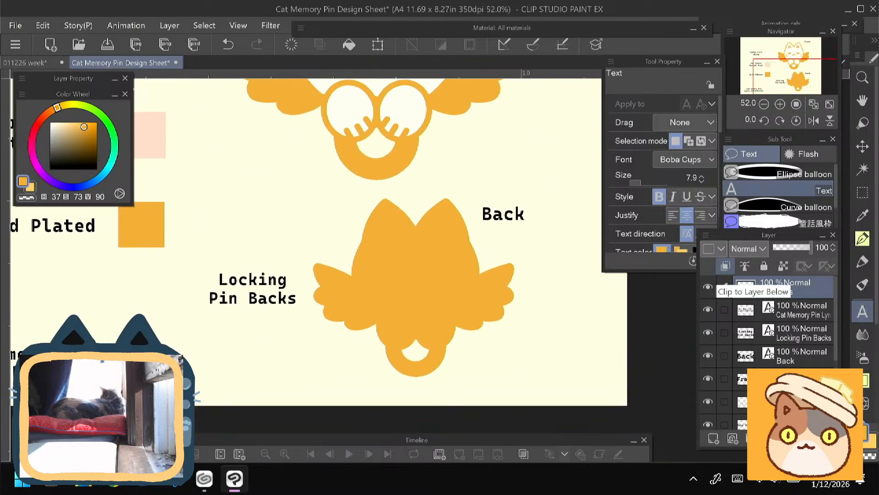
{"action": "left_click", "coordinate": [862, 262]}
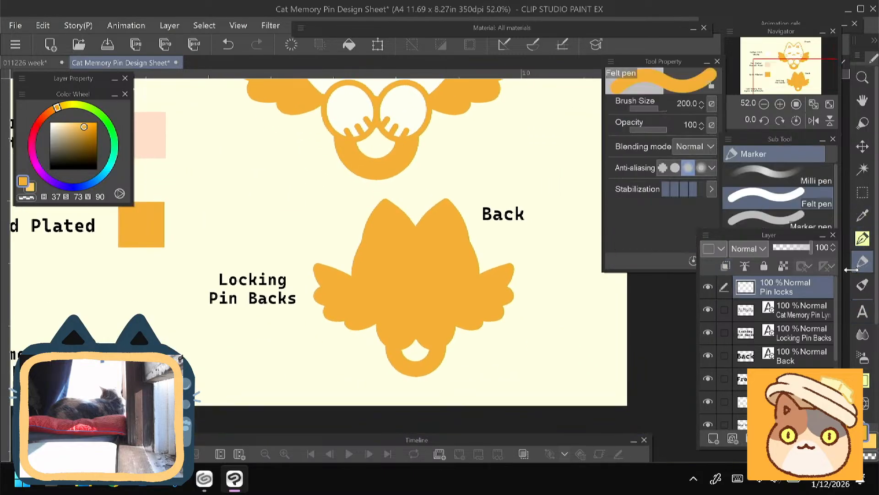
{"action": "left_click", "coordinate": [40, 121]}
{"action": "left_click", "coordinate": [66, 122]}
{"action": "left_click", "coordinate": [449, 282]}
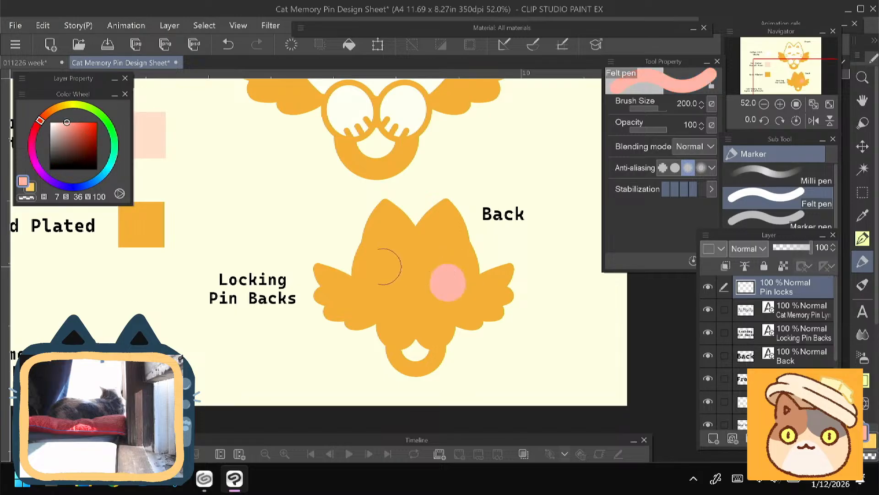
{"action": "key", "text": "ctrl+z"}
{"action": "left_click", "coordinate": [79, 122]}
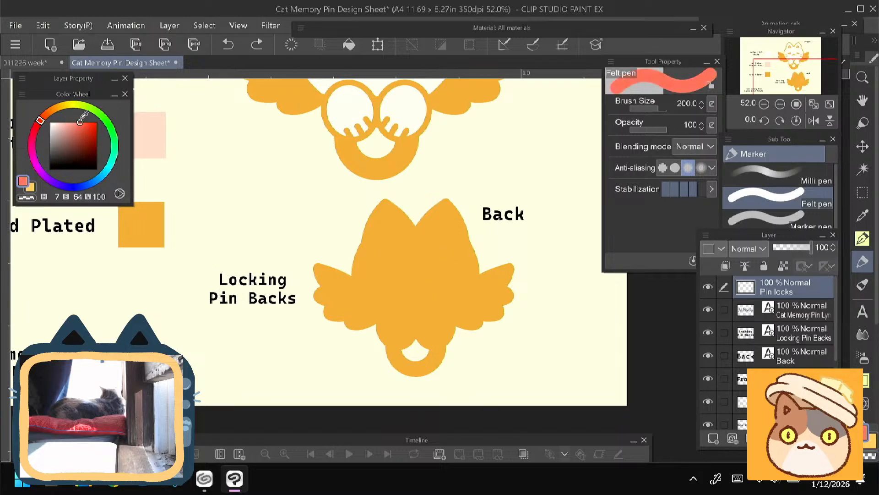
{"action": "key", "text": "["}
{"action": "key", "text": "["}
{"action": "key", "text": "["}
{"action": "key", "text": "["}
{"action": "key", "text": "["}
{"action": "left_click", "coordinate": [446, 278]}
{"action": "key", "text": "ctrl+z"}
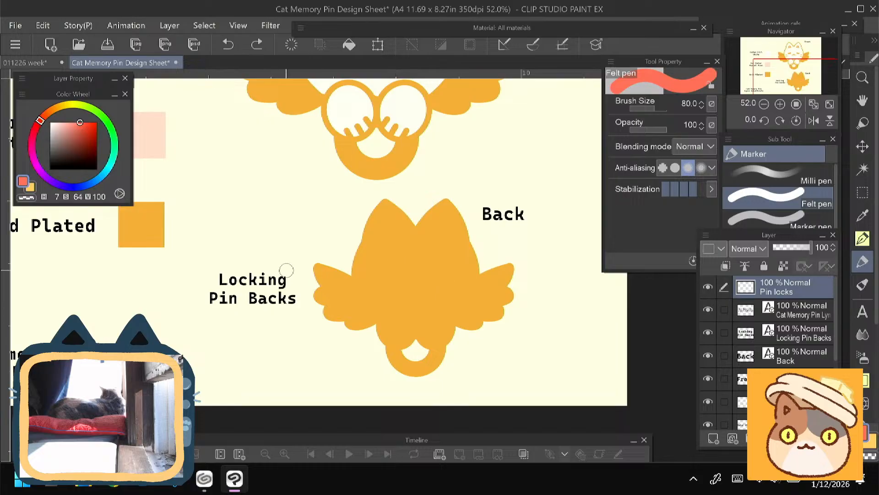
- Fill the back view silhouette on its own layer with a lighter gold, H 37, S 61, V 96
{"action": "left_click_drag", "start_coordinate": [837, 289], "coordinate": [837, 360]}
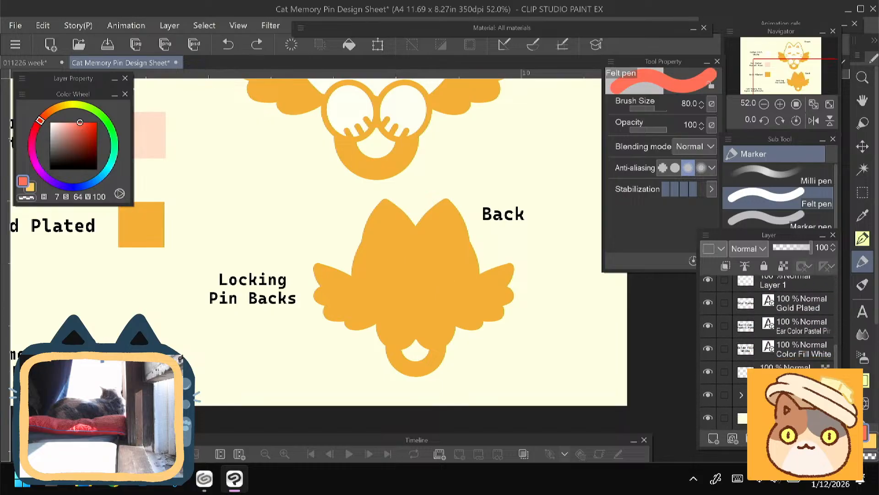
{"action": "left_click", "coordinate": [737, 372]}
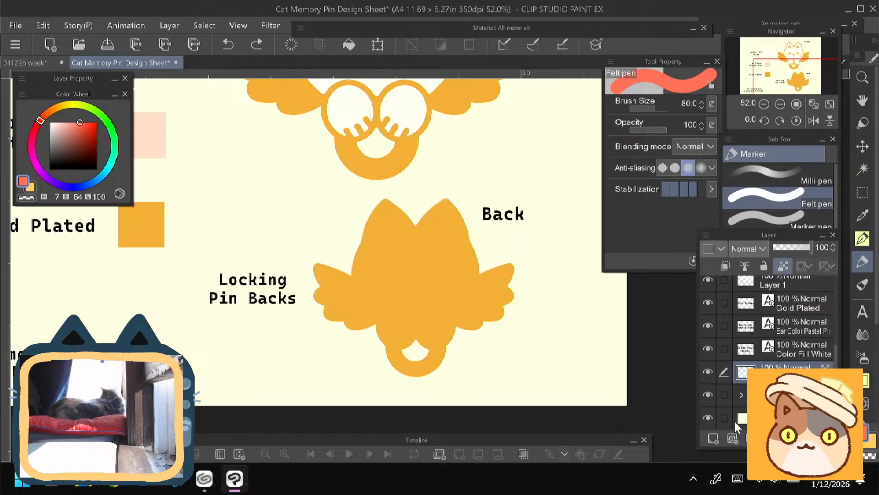
{"action": "left_click", "coordinate": [488, 269], "text": "alt"}
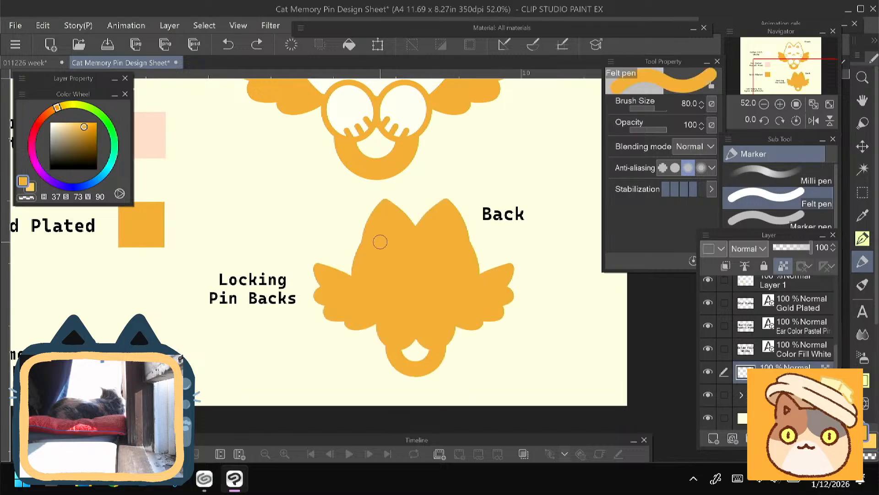
{"action": "left_click", "coordinate": [79, 124]}
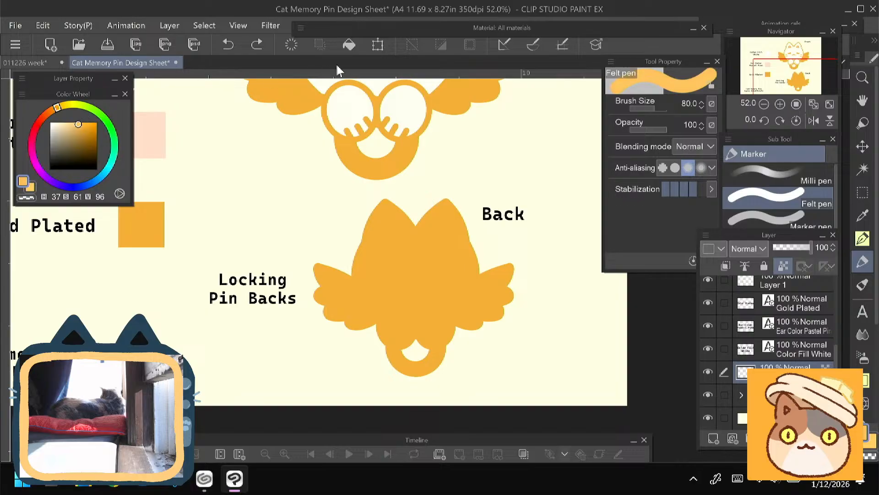
{"action": "left_click", "coordinate": [349, 45]}
{"action": "left_click_drag", "start_coordinate": [163, 219], "coordinate": [190, 270]}
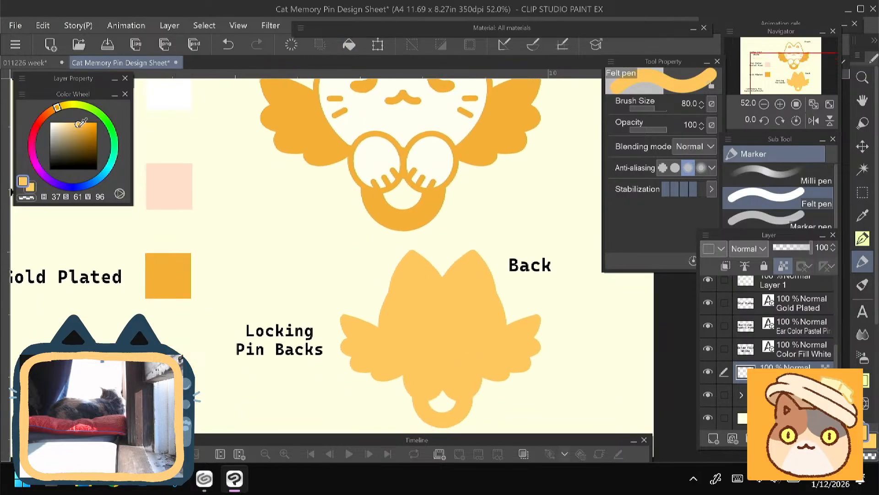
- Refill the back view silhouette with a yellower gold, H 40, S 58, V 100
{"action": "left_click", "coordinate": [77, 122]}
{"action": "left_click", "coordinate": [57, 106]}
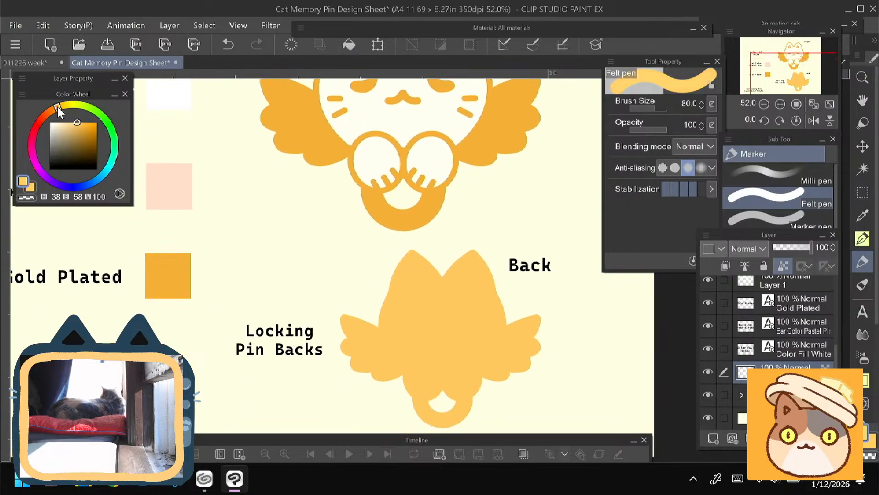
{"action": "left_click_drag", "start_coordinate": [56, 106], "coordinate": [59, 106]}
{"action": "left_click", "coordinate": [349, 44]}
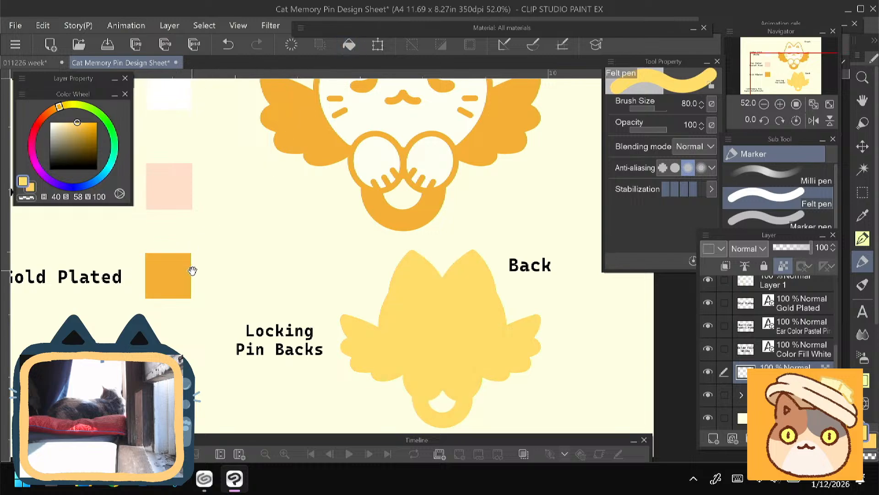
{"action": "left_click_drag", "start_coordinate": [192, 257], "coordinate": [189, 248]}
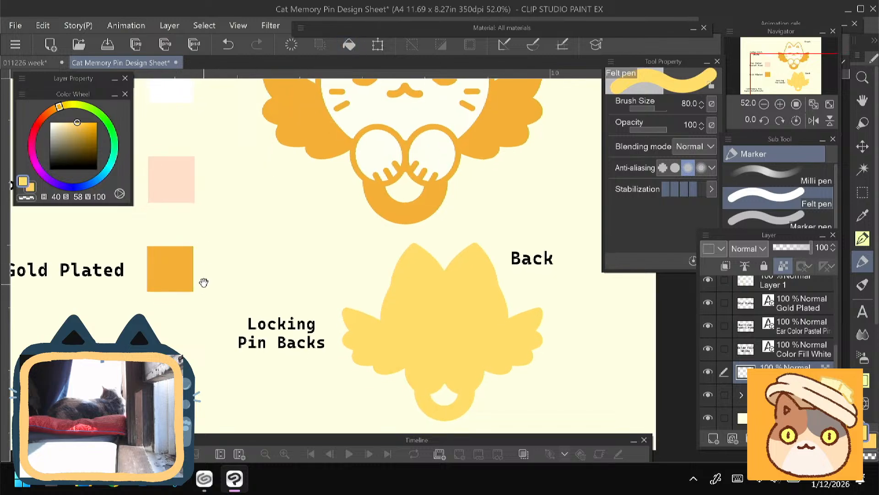
{"action": "left_click_drag", "start_coordinate": [204, 283], "coordinate": [334, 332]}
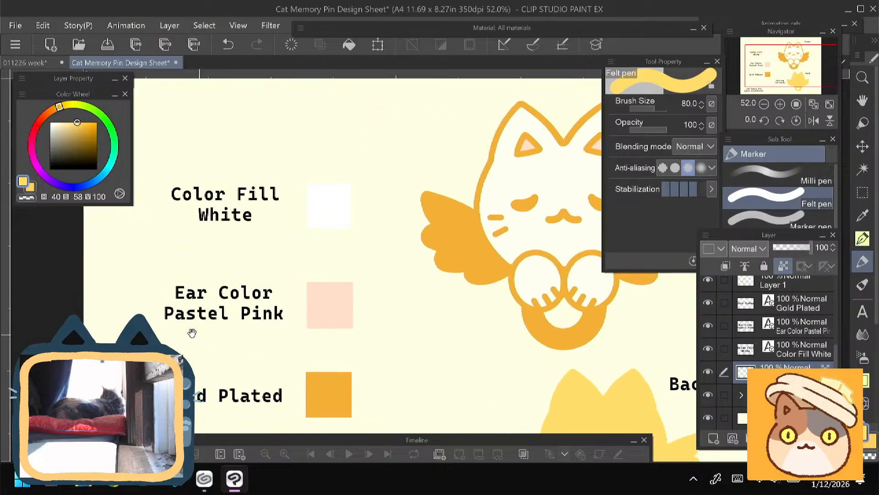
{"action": "left_click_drag", "start_coordinate": [192, 333], "coordinate": [205, 342]}
{"action": "left_click_drag", "start_coordinate": [367, 384], "coordinate": [268, 257]}
{"action": "left_click_drag", "start_coordinate": [278, 349], "coordinate": [240, 330]}
- On the Pin locks layer, place two coral Felt pen dots (H 5, S 57, V 100) side by side across the back silhouette's head
{"action": "left_click_drag", "start_coordinate": [834, 356], "coordinate": [837, 321]}
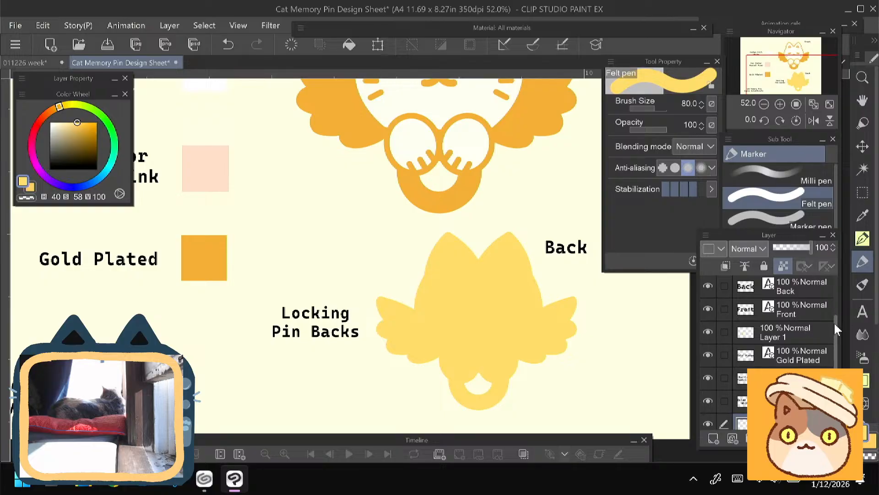
{"action": "scroll", "coordinate": [834, 322], "scroll_direction": "up", "scroll_amount": 3}
{"action": "left_click", "coordinate": [776, 287]}
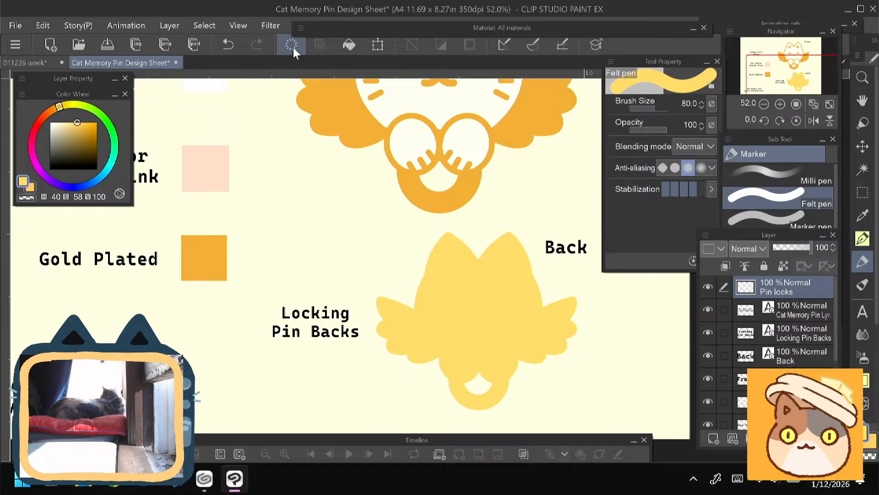
{"action": "left_click", "coordinate": [39, 122]}
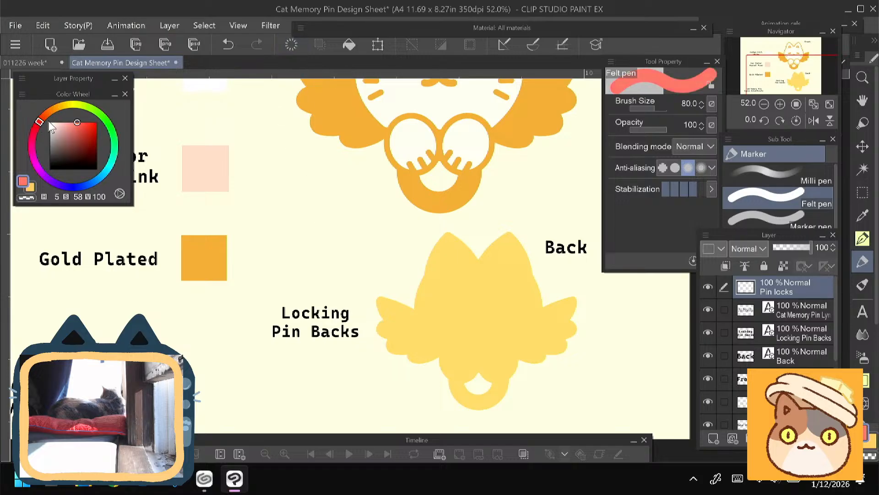
{"action": "left_click", "coordinate": [76, 122]}
{"action": "left_click", "coordinate": [508, 315]}
{"action": "key", "text": "ctrl+z"}
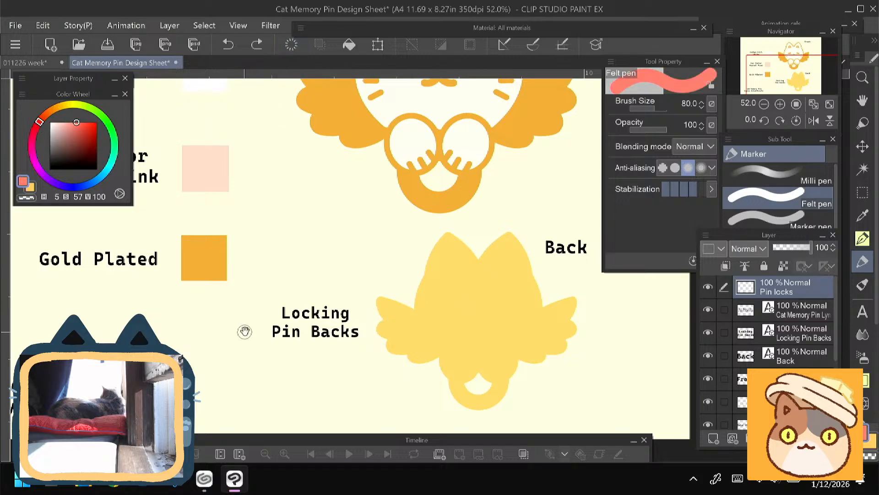
{"action": "left_click_drag", "start_coordinate": [244, 331], "coordinate": [232, 312]}
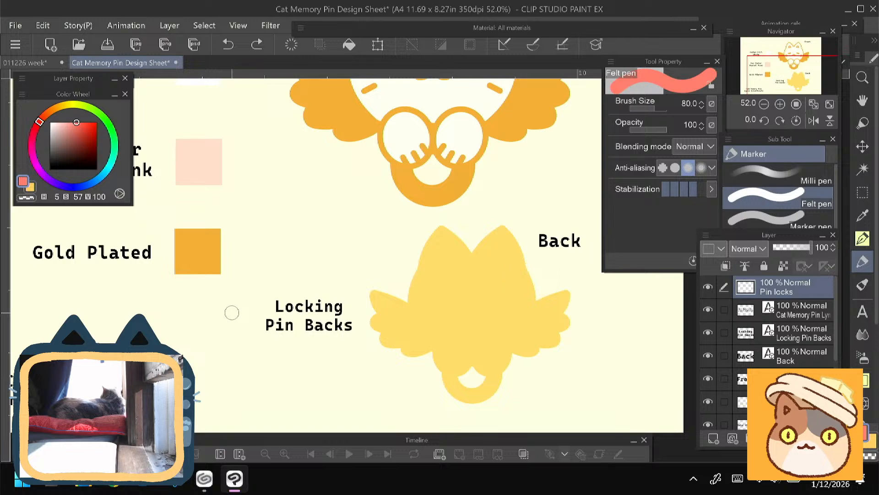
{"action": "left_click", "coordinate": [440, 308]}
{"action": "left_click", "coordinate": [509, 309]}
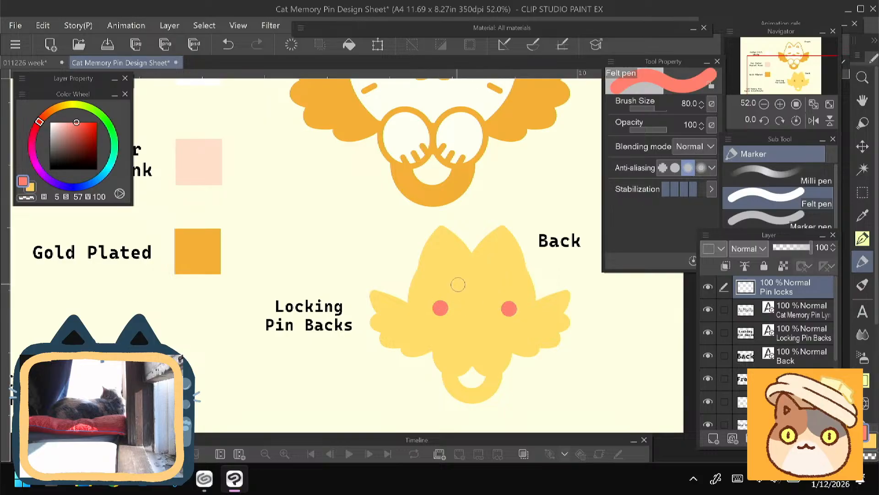
- Shift the pair of coral dots slightly left on the back view and touch up both with the Felt pen
{"action": "key", "text": "ctrl+t"}
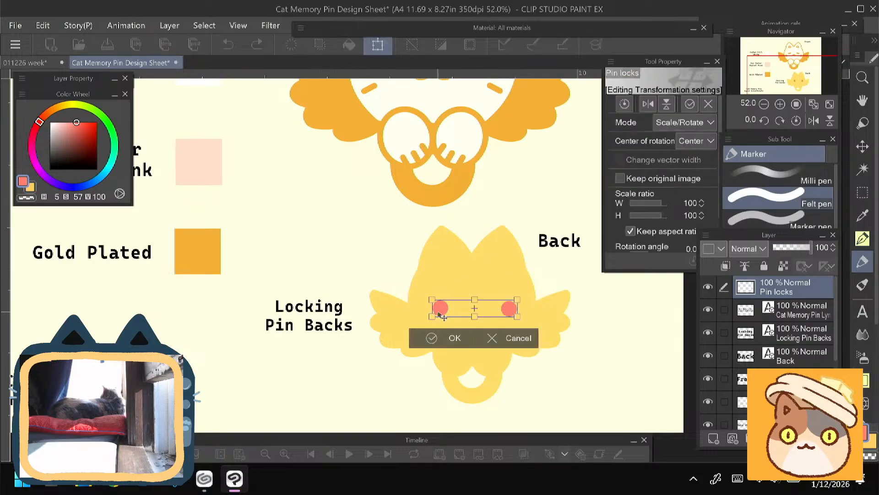
{"action": "key", "text": "Return"}
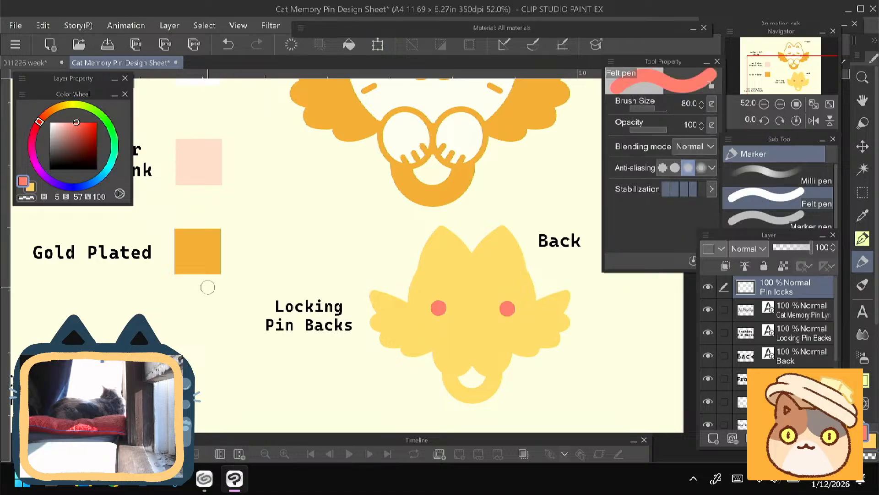
{"action": "left_click_drag", "start_coordinate": [438, 307], "coordinate": [440, 308]}
{"action": "left_click_drag", "start_coordinate": [509, 307], "coordinate": [506, 306]}
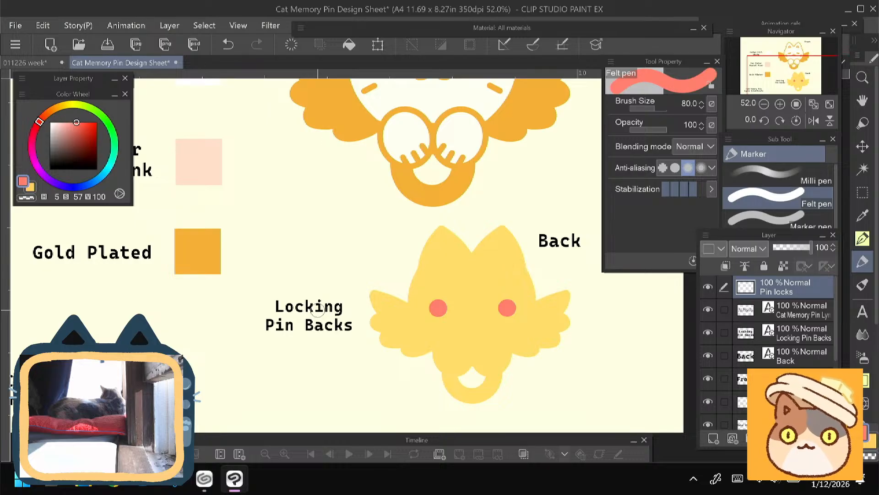
- Switch to CLIP STUDIO to look through the Templates collection of saved works, and return to the design sheet
{"action": "left_click_drag", "start_coordinate": [318, 310], "coordinate": [511, 427]}
{"action": "left_click_drag", "start_coordinate": [512, 274], "coordinate": [366, 159]}
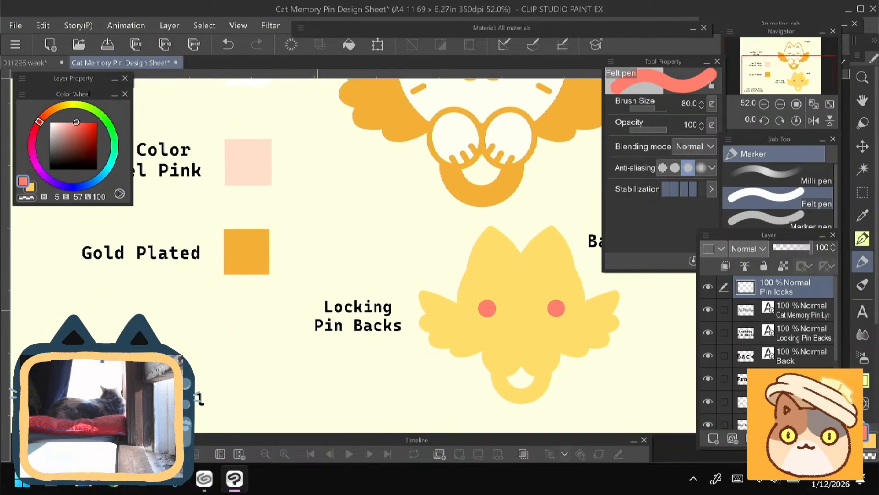
{"action": "left_click_drag", "start_coordinate": [488, 308], "coordinate": [388, 274]}
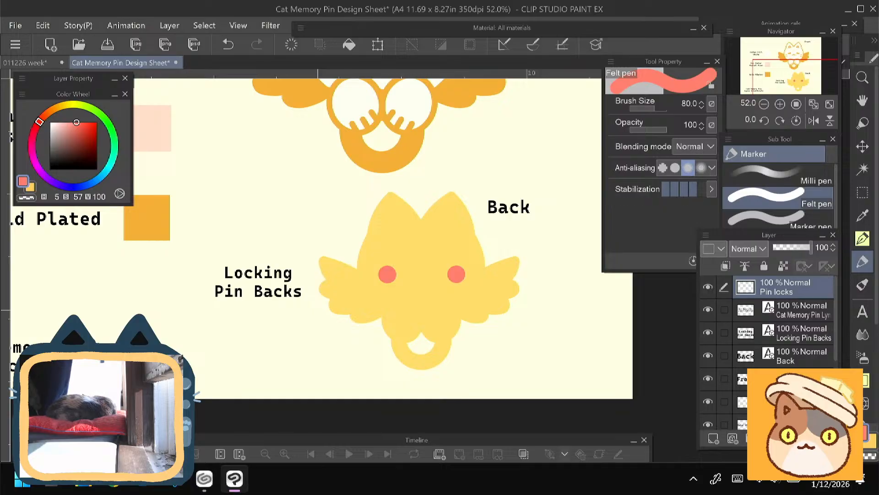
{"action": "left_click", "coordinate": [205, 479]}
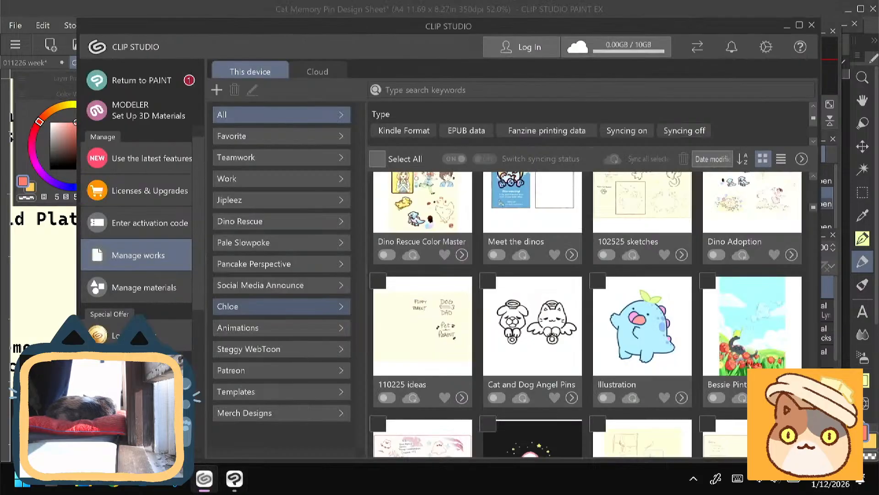
{"action": "left_click", "coordinate": [281, 392]}
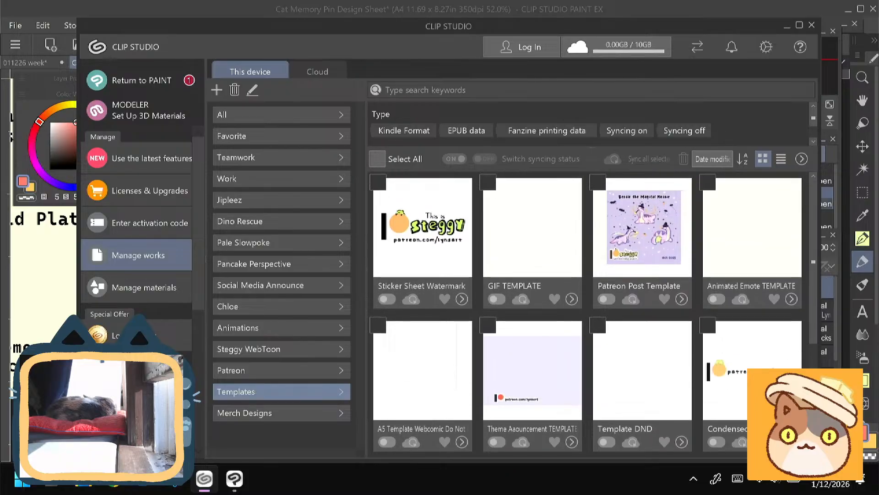
{"action": "left_click", "coordinate": [56, 294]}
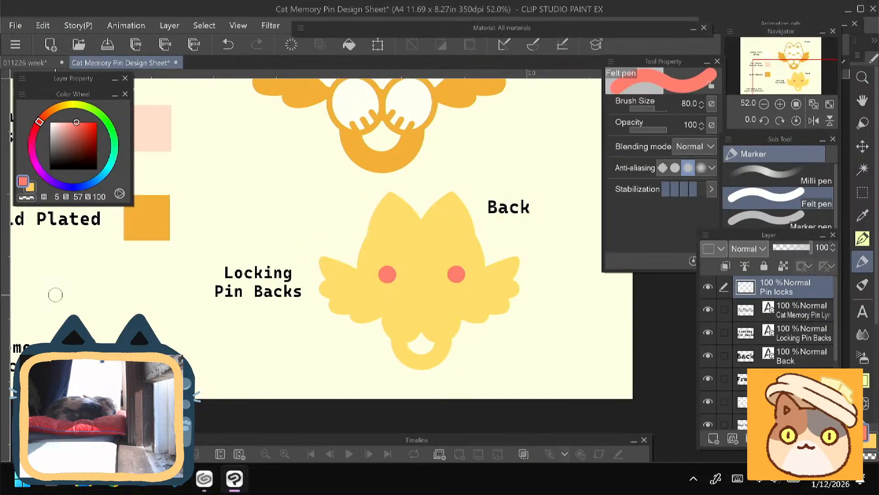
{"action": "right_click", "coordinate": [779, 287]}
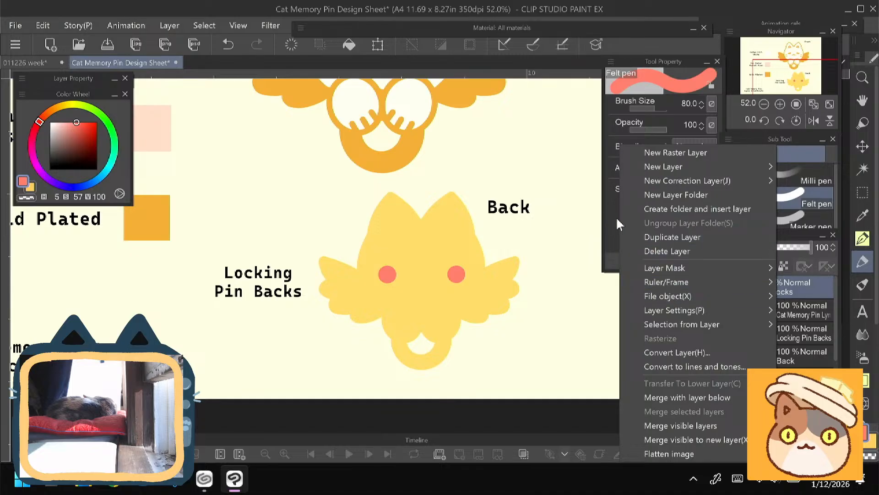
{"action": "left_click", "coordinate": [632, 237]}
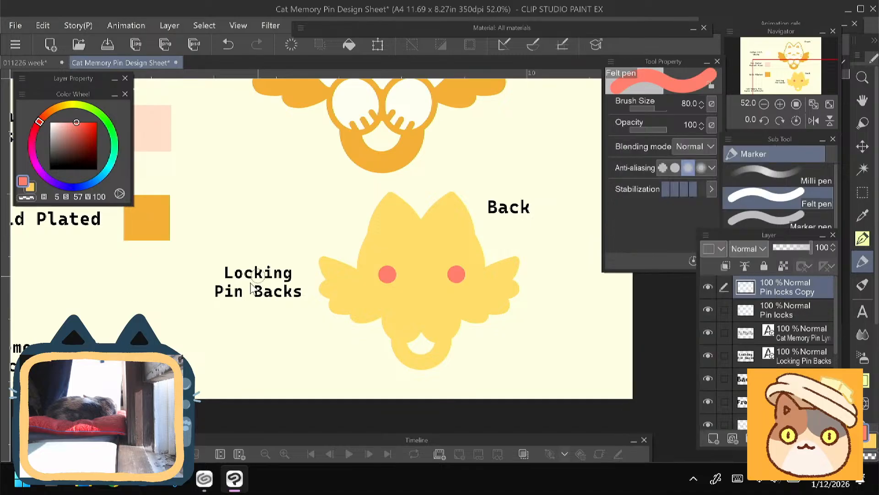
{"action": "key", "text": "ctrl+t"}
{"action": "left_click", "coordinate": [437, 303]}
{"action": "key", "text": "ctrl+e"}
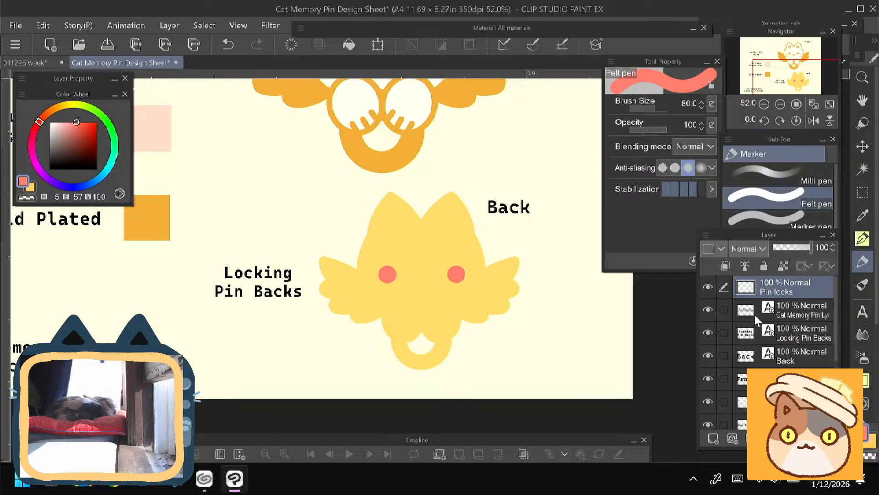
- Duplicate the Locking Pin Backs text layer and place the copy directly below the original label
{"action": "right_click", "coordinate": [798, 317]}
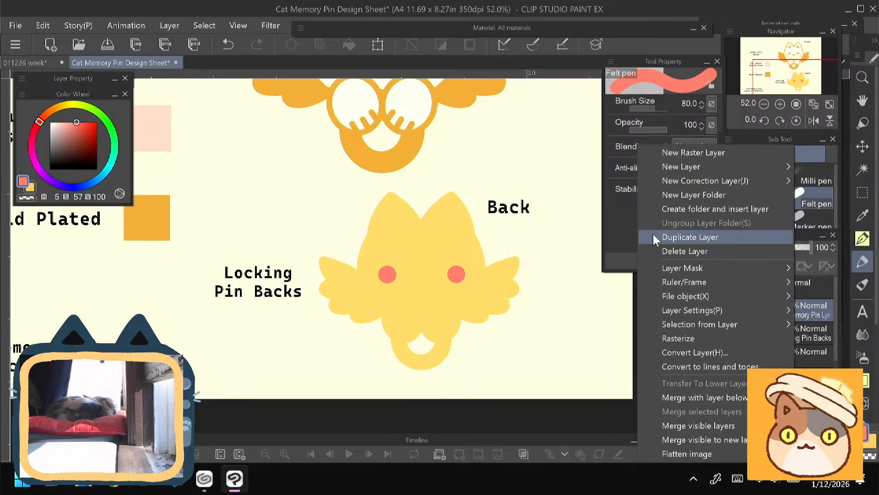
{"action": "left_click", "coordinate": [779, 334]}
{"action": "right_click", "coordinate": [778, 334]}
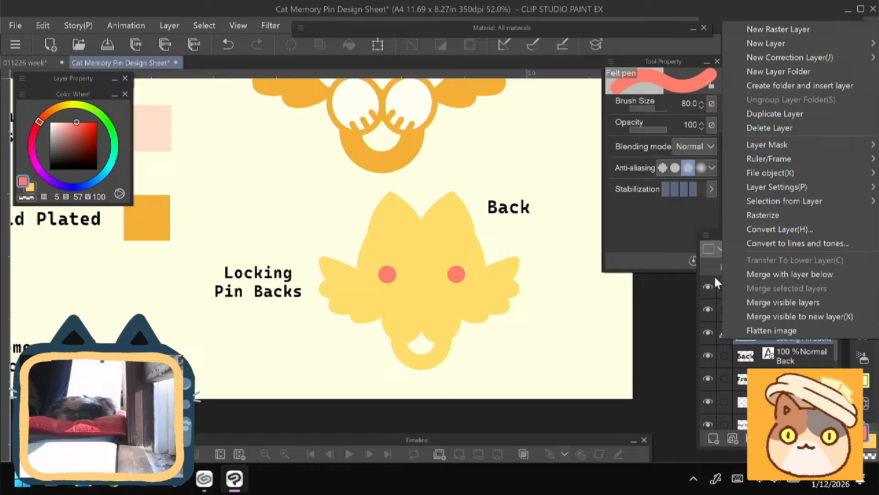
{"action": "left_click", "coordinate": [743, 111]}
{"action": "key", "text": "ctrl+t"}
{"action": "left_click_drag", "start_coordinate": [230, 291], "coordinate": [251, 334]}
{"action": "left_click", "coordinate": [243, 366]}
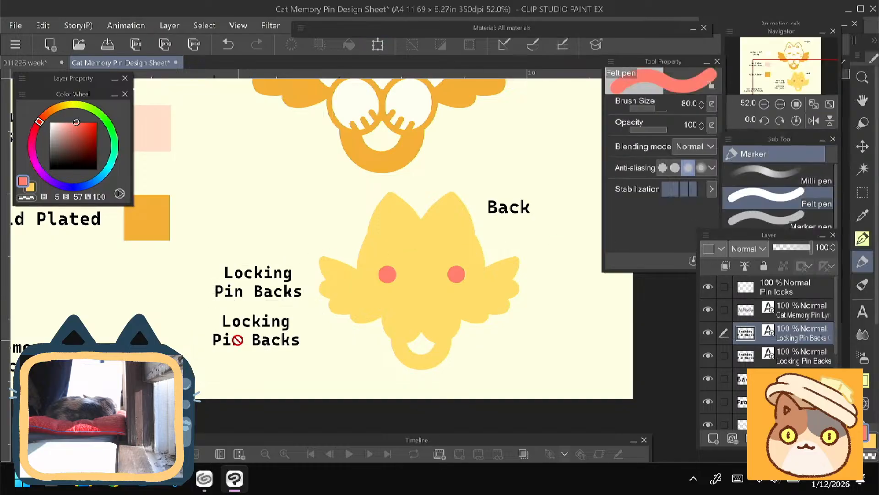
- Replace the copied label's text with "Signature" and move the label slightly lower, beside the back silhouette's tail
{"action": "key", "text": "t"}
{"action": "left_click", "coordinate": [234, 339]}
{"action": "left_click", "coordinate": [214, 331]}
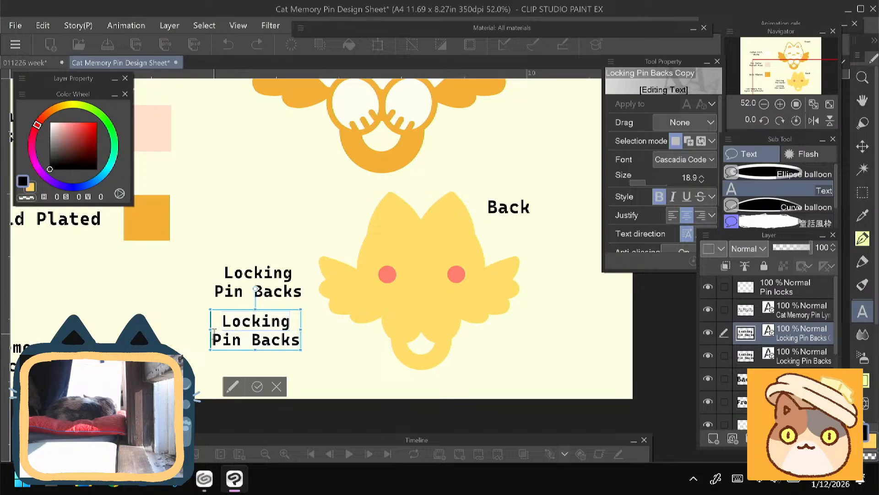
{"action": "key", "text": "Up"}
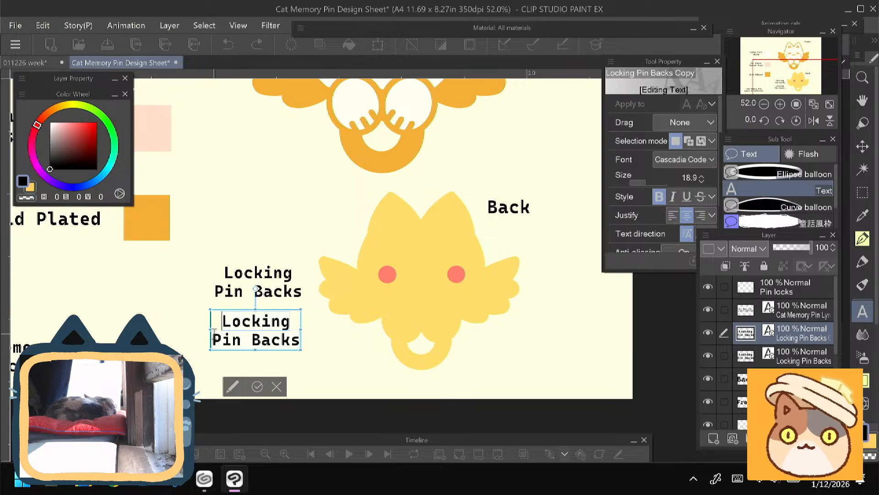
{"action": "key", "text": "ctrl+a"}
{"action": "type", "text": "Signature"}
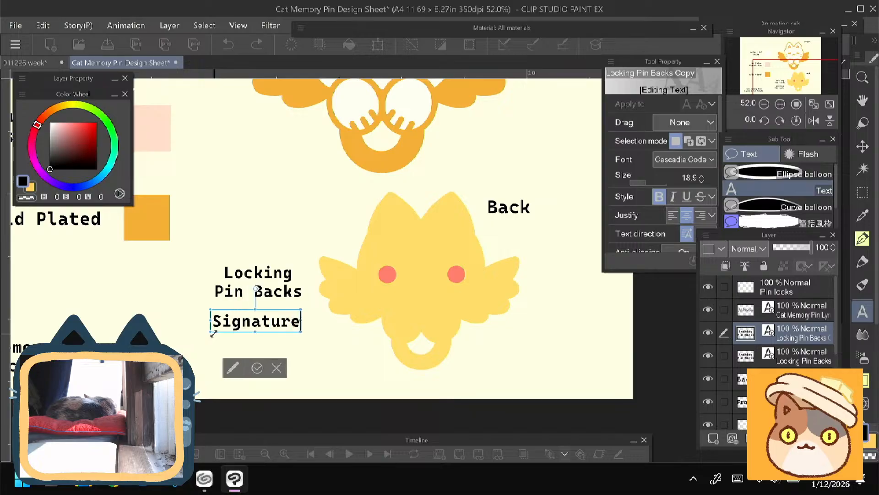
{"action": "left_click", "coordinate": [257, 368]}
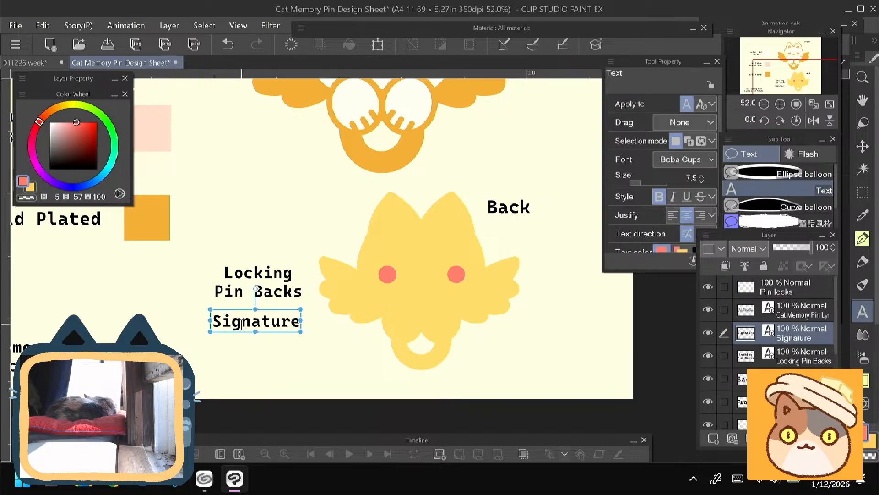
{"action": "left_click_drag", "start_coordinate": [241, 326], "coordinate": [241, 344]}
- Add a raster layer above Pin locks, and repaint both dots on Pin locks with the Felt pen in red H 5, S 69, V 89
{"action": "left_click", "coordinate": [726, 289]}
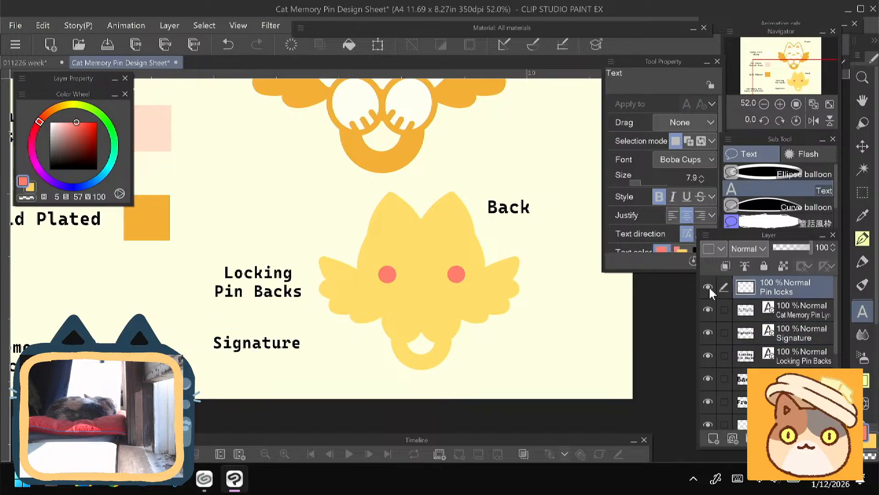
{"action": "left_click", "coordinate": [713, 438]}
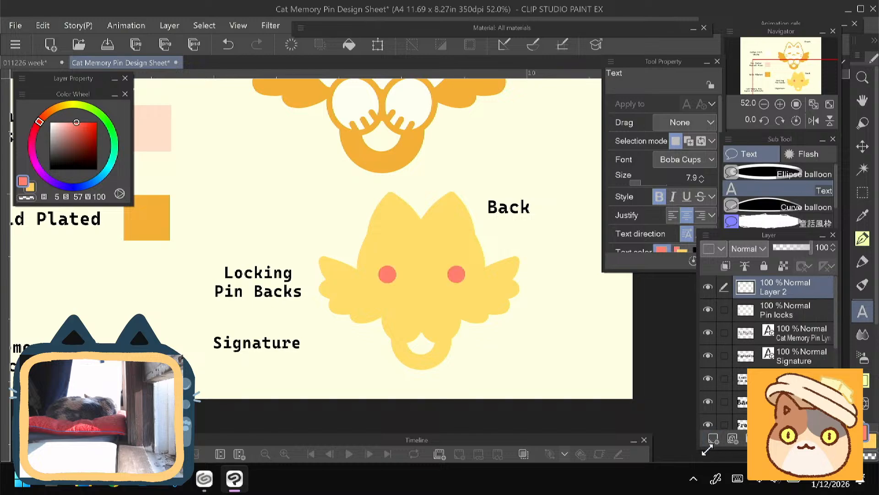
{"action": "left_click", "coordinate": [784, 327]}
{"action": "left_click", "coordinate": [778, 310]}
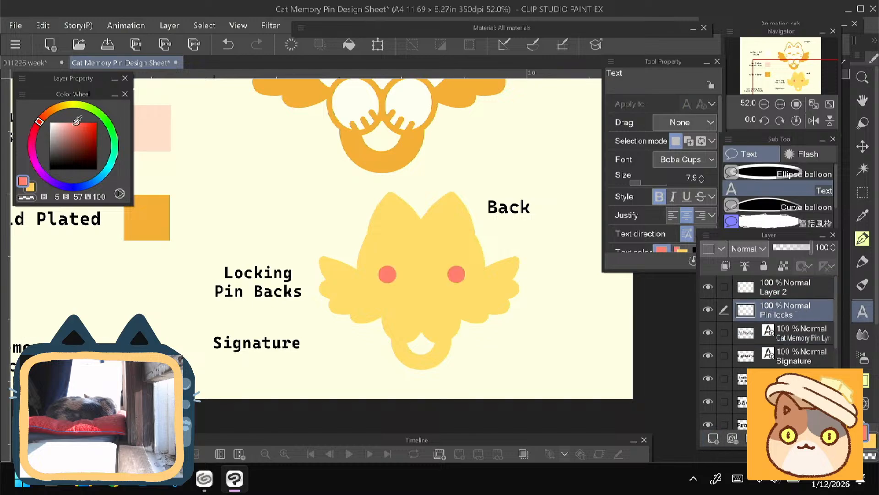
{"action": "left_click", "coordinate": [80, 121]}
{"action": "left_click", "coordinate": [81, 127]}
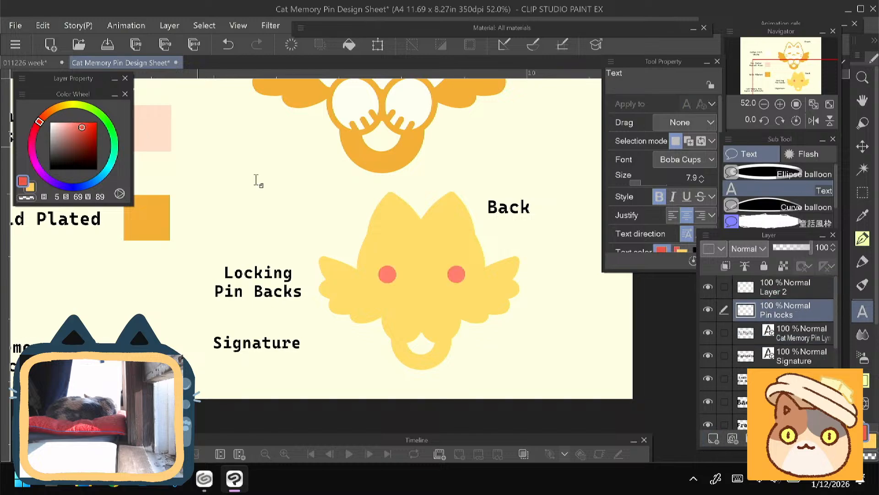
{"action": "left_click", "coordinate": [863, 261]}
{"action": "left_click_drag", "start_coordinate": [384, 275], "coordinate": [388, 273]}
{"action": "left_click_drag", "start_coordinate": [453, 272], "coordinate": [457, 270]}
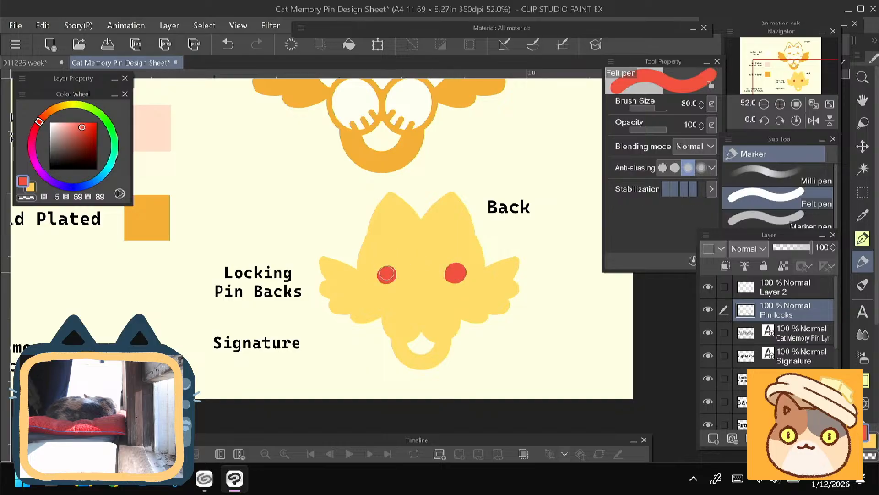
- Move the pair of red locking pin dots slightly lower on the back silhouette
{"action": "mouse_move", "coordinate": [198, 257]}
{"action": "left_mouse_down"}
{"action": "mouse_move", "coordinate": [192, 274]}
{"action": "mouse_move", "coordinate": [194, 256]}
{"action": "left_mouse_up"}
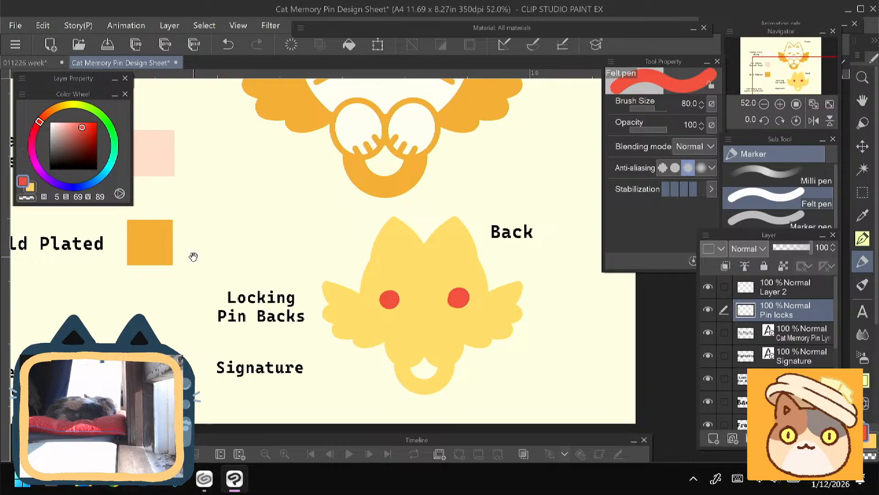
{"action": "left_click_drag", "start_coordinate": [193, 256], "coordinate": [193, 252]}
{"action": "key", "text": "ctrl+t"}
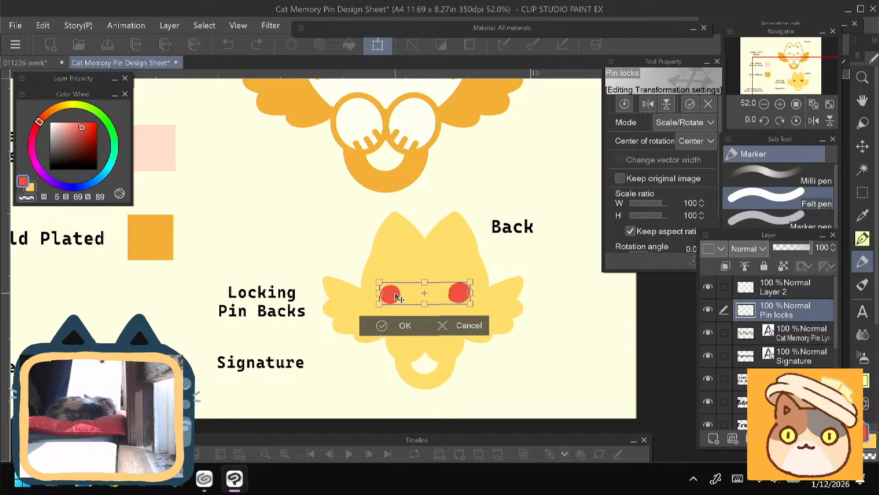
{"action": "left_click_drag", "start_coordinate": [396, 294], "coordinate": [396, 303]}
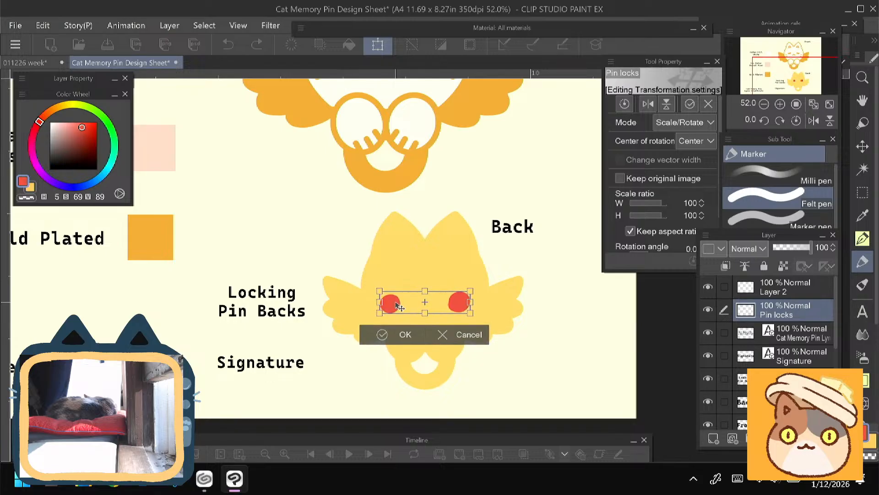
{"action": "key", "text": "Return"}
- Reposition the red dots individually with rectangular selections so that they sit slightly farther apart
{"action": "key", "text": "m"}
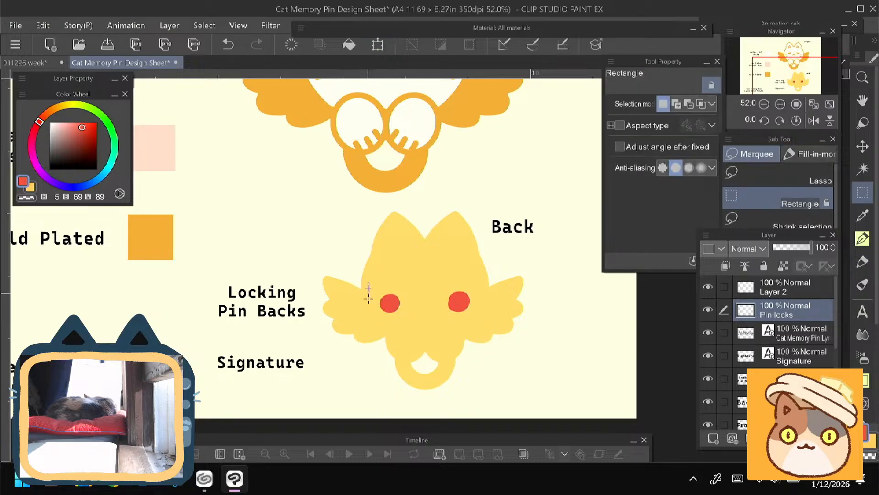
{"action": "key", "text": "ctrl+t"}
{"action": "mouse_move", "coordinate": [369, 299]}
{"action": "left_mouse_down"}
{"action": "mouse_move", "coordinate": [409, 336]}
{"action": "mouse_move", "coordinate": [377, 328]}
{"action": "mouse_move", "coordinate": [404, 312]}
{"action": "left_mouse_up"}
{"action": "key", "text": "Return"}
{"action": "key", "text": "ctrl+d"}
{"action": "key", "text": "ctrl+t"}
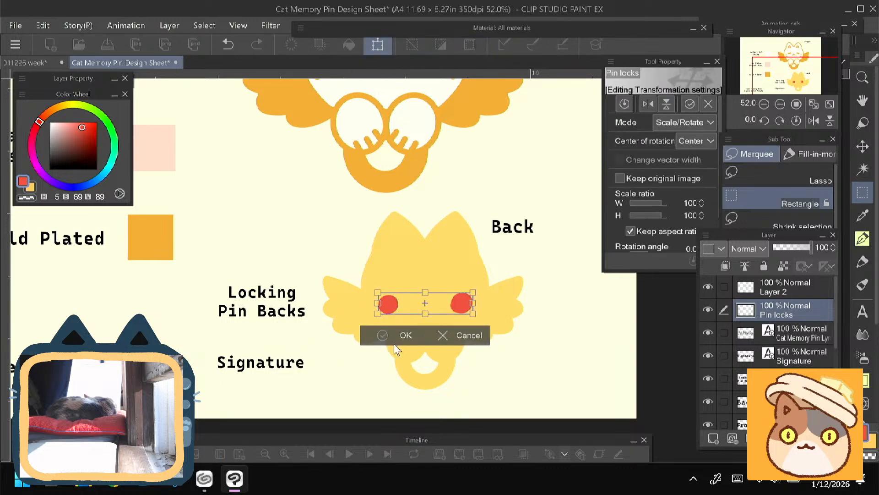
{"action": "left_click", "coordinate": [395, 343]}
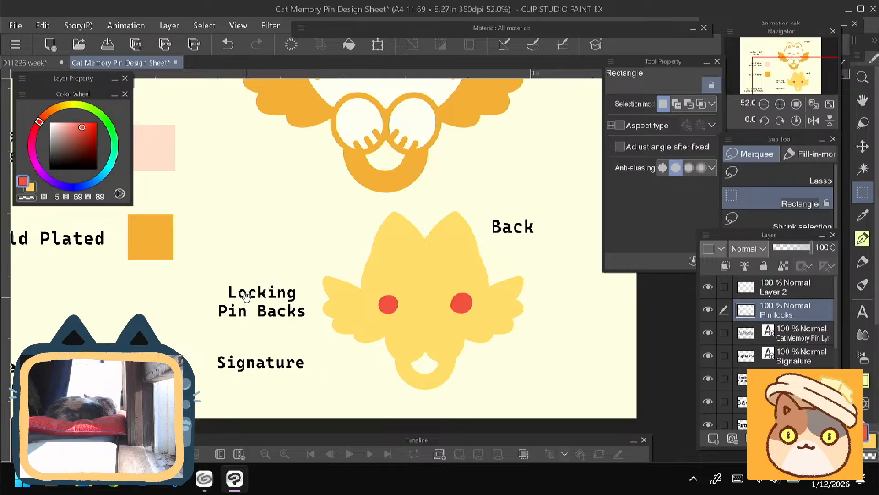
- On Layer 2, set up the animePen with black at brush size 17 for lettering the signature
{"action": "mouse_move", "coordinate": [246, 297]}
{"action": "left_mouse_down"}
{"action": "mouse_move", "coordinate": [247, 365]}
{"action": "mouse_move", "coordinate": [257, 284]}
{"action": "mouse_move", "coordinate": [249, 264]}
{"action": "left_mouse_up"}
{"action": "left_click", "coordinate": [792, 292]}
{"action": "left_click", "coordinate": [863, 238]}
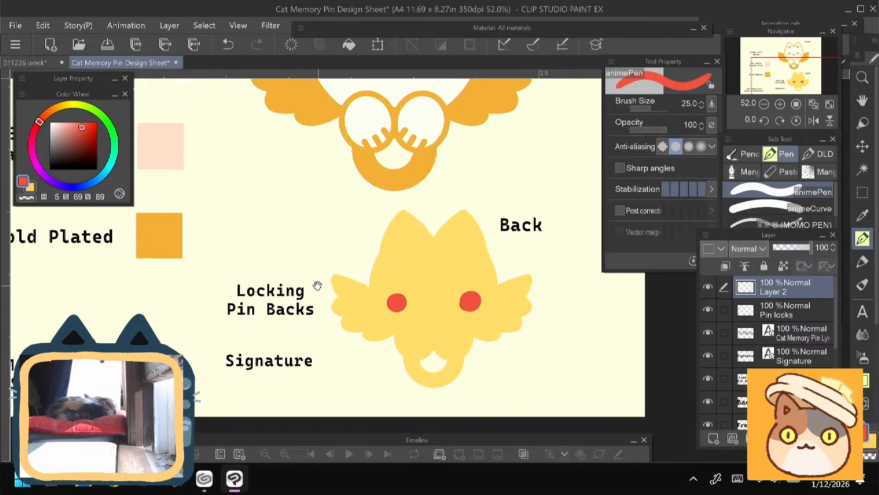
{"action": "left_click_drag", "start_coordinate": [317, 286], "coordinate": [278, 238]}
{"action": "left_click_drag", "start_coordinate": [85, 140], "coordinate": [50, 169]}
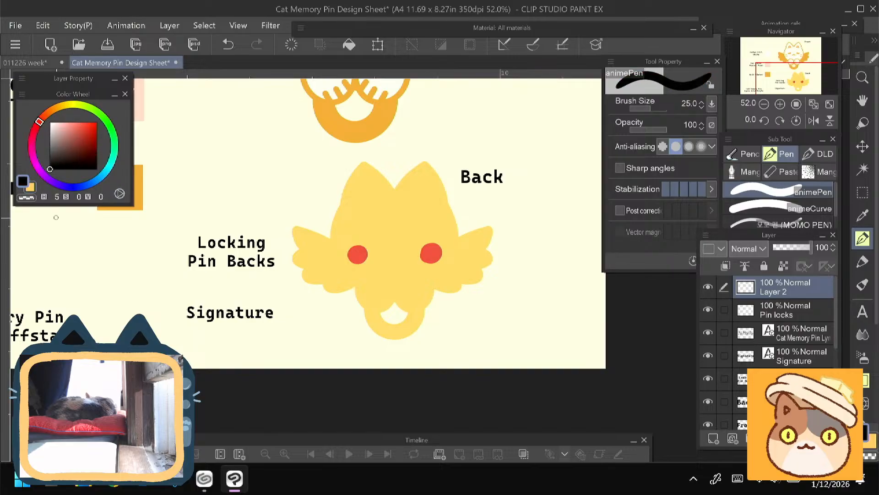
{"action": "left_click", "coordinate": [379, 269]}
{"action": "key", "text": "ctrl+z"}
{"action": "key", "text": "bracketleft"}
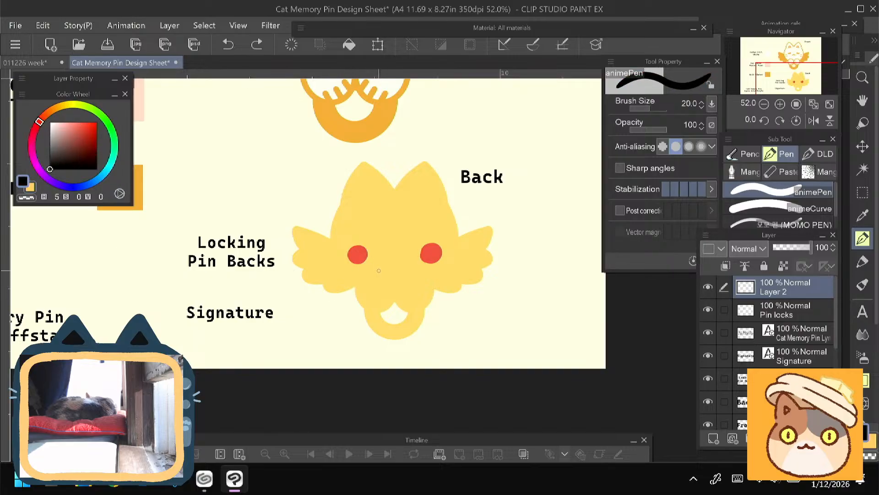
{"action": "key", "text": "bracketright"}
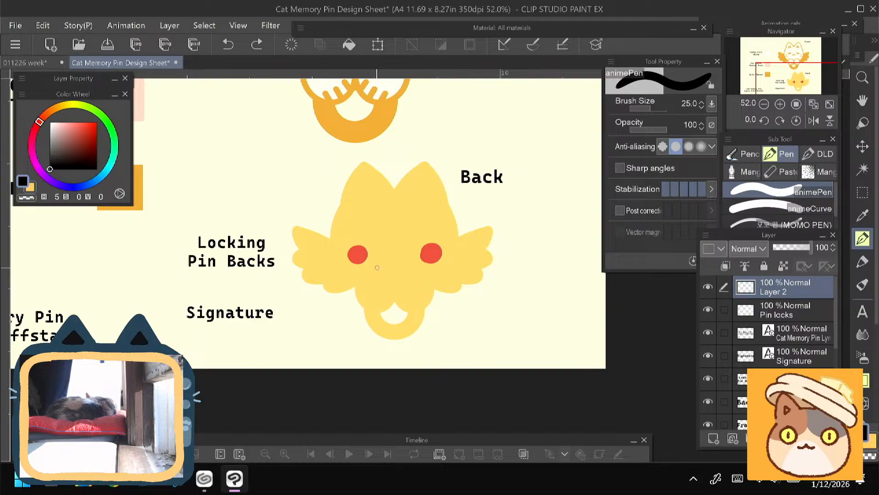
{"action": "key", "text": "bracketleft"}
{"action": "key", "text": "bracketleft"}
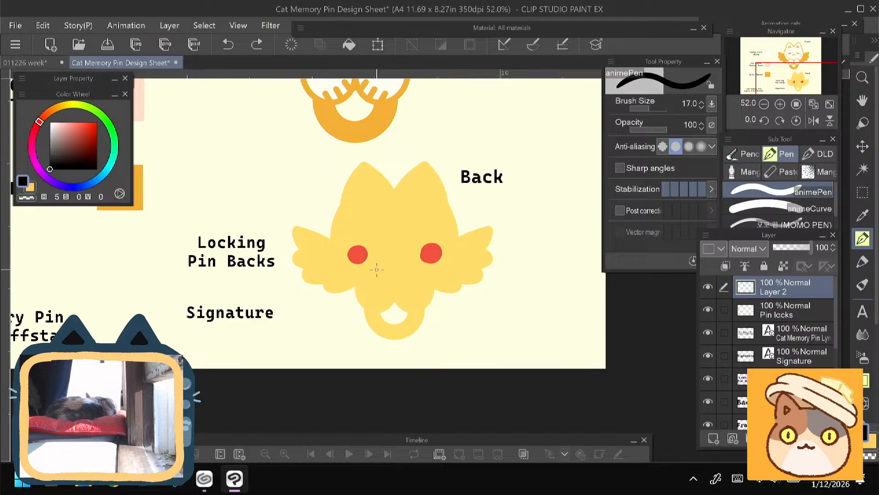
- Try hand-lettering the artist's short signature in black just below the two red dots
{"action": "mouse_move", "coordinate": [372, 266]}
{"action": "left_mouse_down"}
{"action": "mouse_move", "coordinate": [396, 276]}
{"action": "mouse_move", "coordinate": [398, 267]}
{"action": "mouse_move", "coordinate": [399, 277]}
{"action": "left_mouse_up"}
{"action": "key", "text": "ctrl+z"}
{"action": "key", "text": "ctrl+z"}
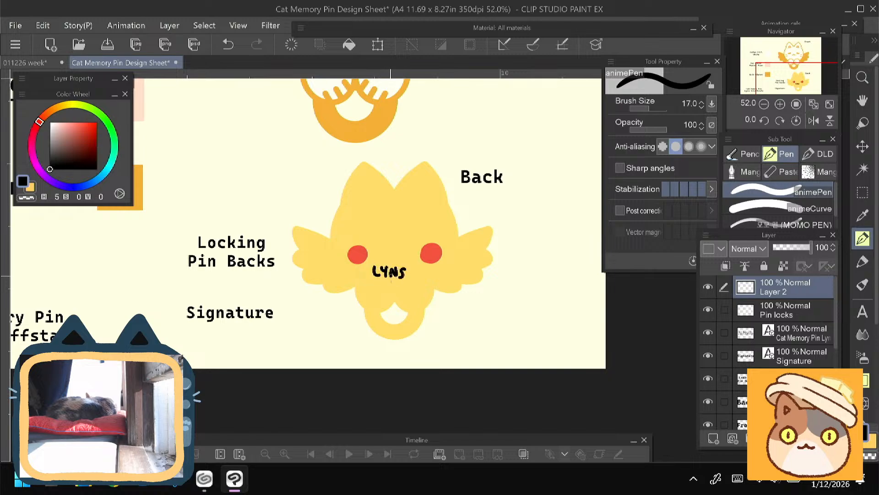
{"action": "key", "text": "ctrl+z"}
{"action": "key", "text": "ctrl+z"}
{"action": "key", "text": "ctrl+z"}
{"action": "key", "text": "ctrl+z"}
{"action": "key", "text": "ctrl+z"}
{"action": "key", "text": "ctrl+z"}
- Hand-letter the artist's short signature in black capitals on the back silhouette's forehead, centered above the red dots
{"action": "scroll", "coordinate": [338, 228], "scroll_direction": "up", "scroll_amount": 2}
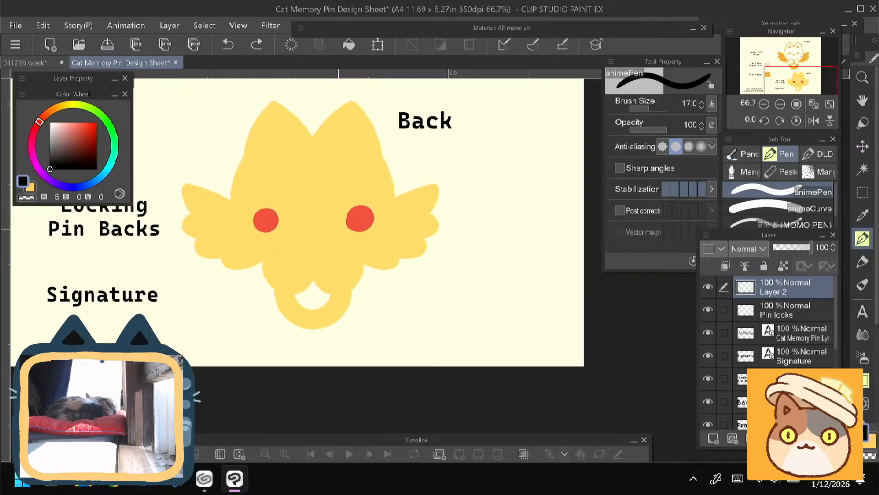
{"action": "left_click_drag", "start_coordinate": [288, 233], "coordinate": [295, 242]}
{"action": "mouse_move", "coordinate": [294, 231]}
{"action": "left_mouse_down"}
{"action": "mouse_move", "coordinate": [298, 248]}
{"action": "mouse_move", "coordinate": [315, 235]}
{"action": "mouse_move", "coordinate": [318, 246]}
{"action": "mouse_move", "coordinate": [299, 238]}
{"action": "mouse_move", "coordinate": [304, 253]}
{"action": "mouse_move", "coordinate": [307, 191]}
{"action": "left_mouse_up"}
{"action": "key", "text": "ctrl+z"}
{"action": "key", "text": "ctrl+z"}
{"action": "key", "text": "ctrl+z"}
{"action": "key", "text": "ctrl+t"}
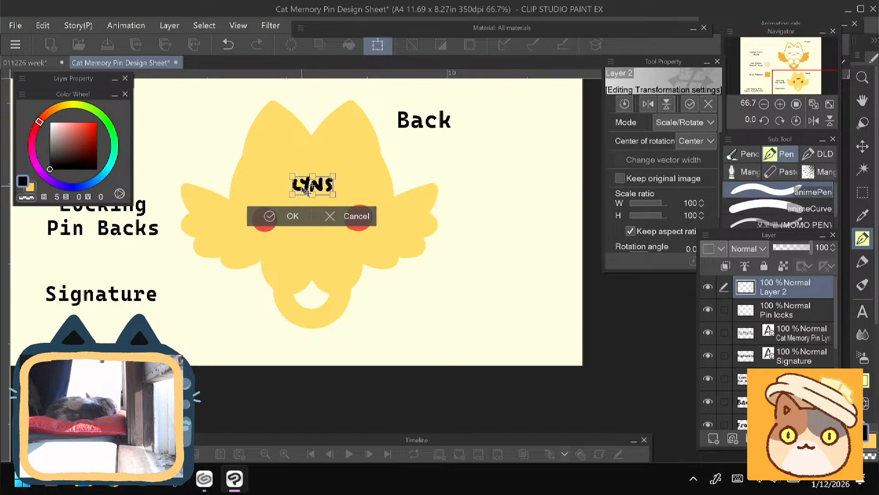
{"action": "key", "text": "Return"}
- Look over the whole design sheet, checking the labels, color swatches, and front and back views
{"action": "left_click_drag", "start_coordinate": [223, 303], "coordinate": [285, 315]}
{"action": "scroll", "coordinate": [287, 314], "scroll_direction": "down", "scroll_amount": 1}
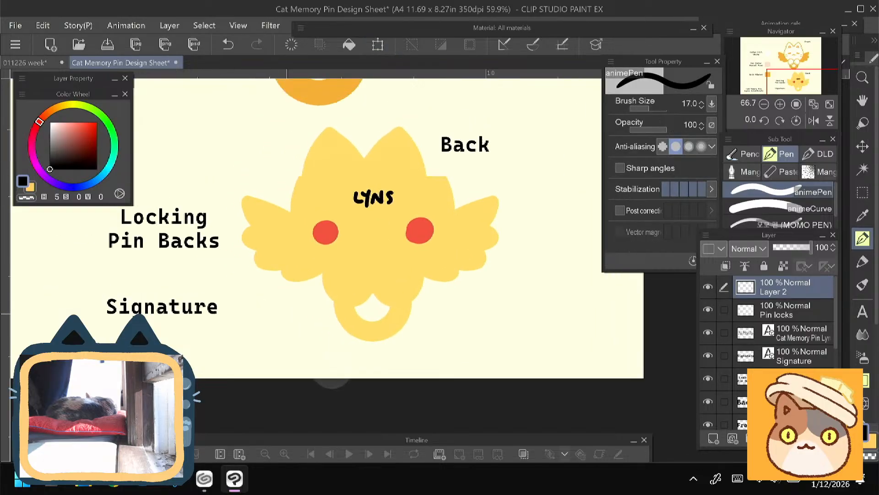
{"action": "scroll", "coordinate": [294, 250], "scroll_direction": "down", "scroll_amount": 3}
{"action": "left_click_drag", "start_coordinate": [295, 275], "coordinate": [484, 364]}
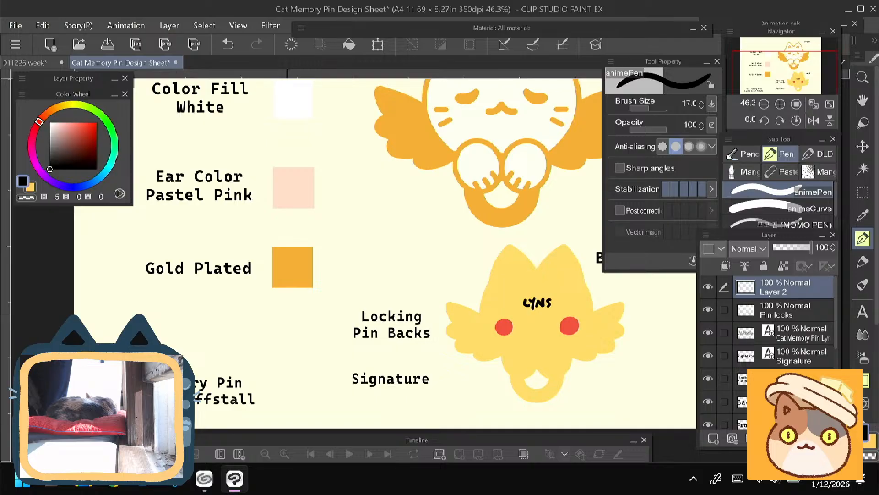
{"action": "left_click_drag", "start_coordinate": [412, 256], "coordinate": [390, 328]}
{"action": "scroll", "coordinate": [306, 271], "scroll_direction": "down", "scroll_amount": 3}
{"action": "left_click_drag", "start_coordinate": [287, 314], "coordinate": [307, 283]}
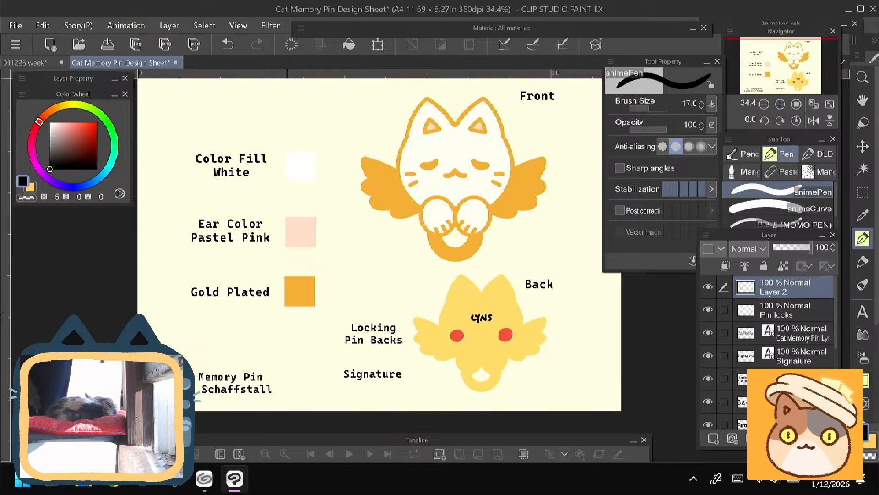
{"action": "left_click_drag", "start_coordinate": [287, 314], "coordinate": [300, 338]}
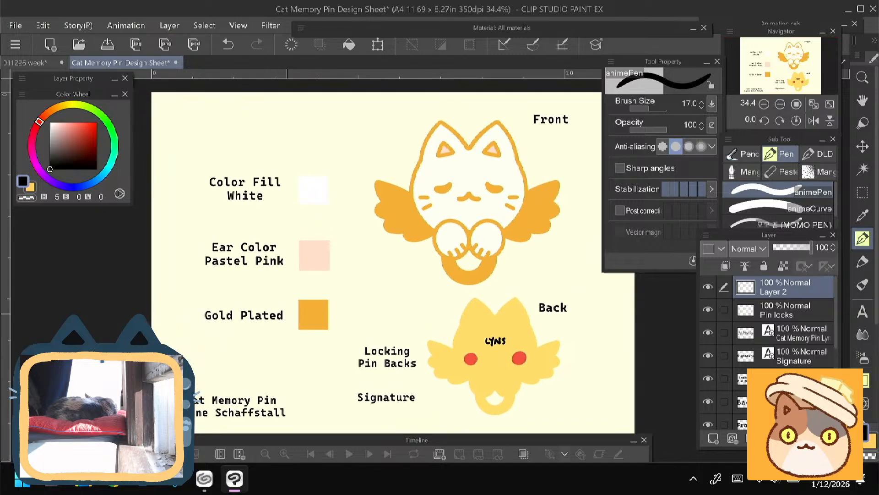
- Move the Cat Memory Pin title with the artist credit to the sheet's upper area, above the Color Fill White label
{"action": "left_click", "coordinate": [807, 339]}
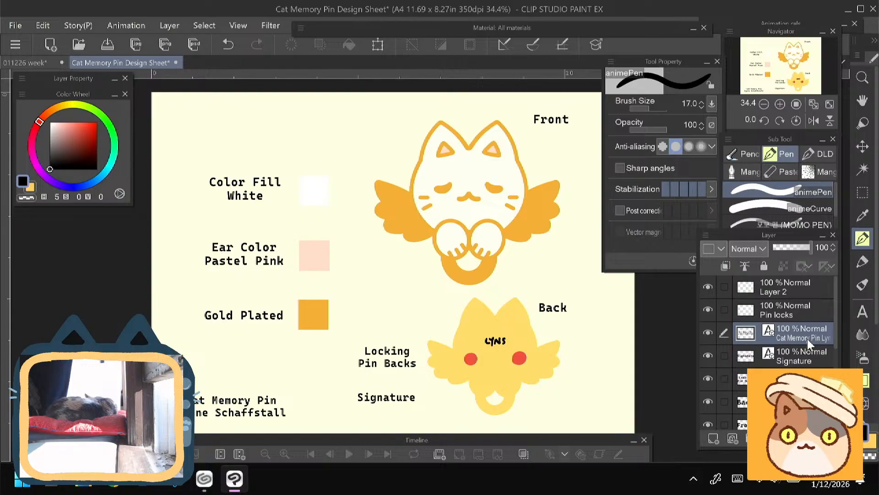
{"action": "key", "text": "ctrl+t"}
{"action": "left_click_drag", "start_coordinate": [193, 418], "coordinate": [233, 135]}
{"action": "left_click", "coordinate": [241, 162]}
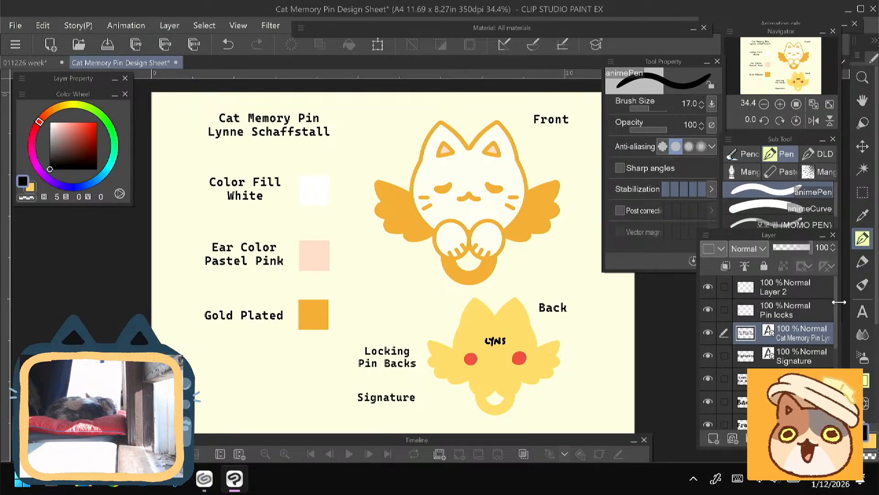
{"action": "left_click_drag", "start_coordinate": [838, 300], "coordinate": [845, 320]}
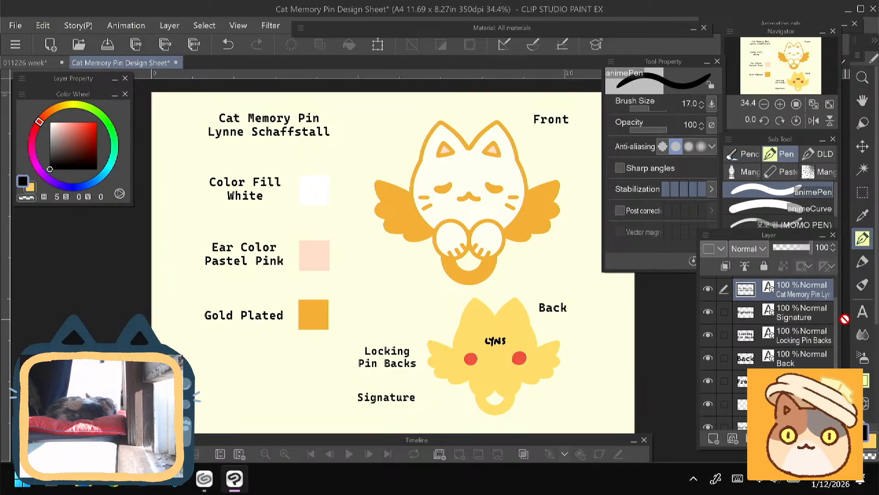
{"action": "left_click", "coordinate": [792, 316]}
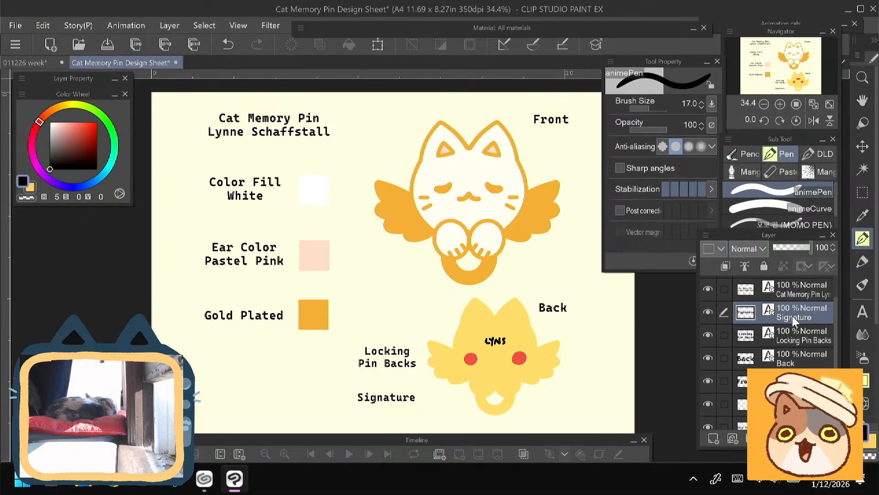
{"action": "left_click_drag", "start_coordinate": [783, 338], "coordinate": [793, 405]}
{"action": "key", "text": "ctrl+t"}
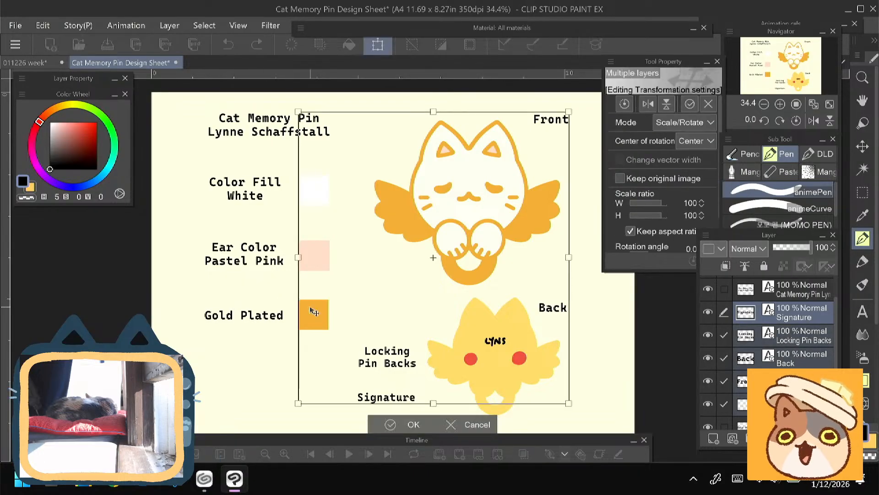
{"action": "left_click", "coordinate": [412, 425]}
- Toggle the visibility of individual layers to identify which one holds the color swatches
{"action": "left_click", "coordinate": [791, 319]}
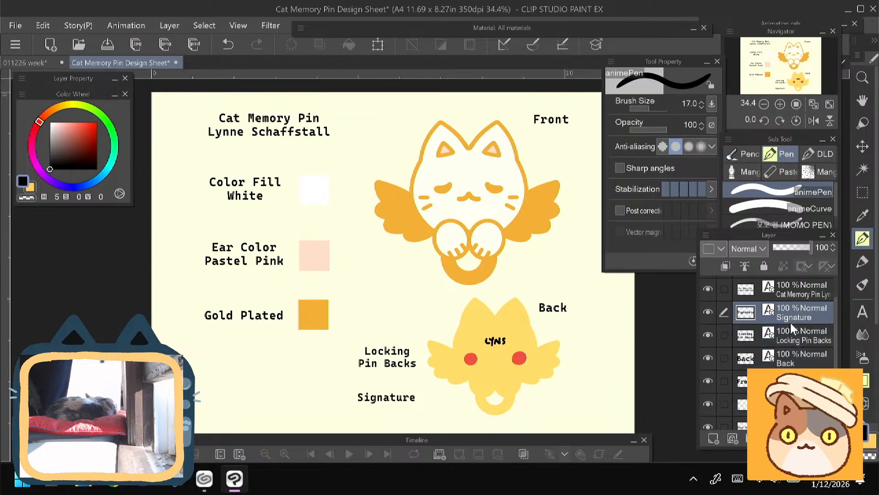
{"action": "left_click_drag", "start_coordinate": [838, 303], "coordinate": [838, 359]}
{"action": "left_click", "coordinate": [788, 383]}
{"action": "left_click", "coordinate": [708, 382]}
{"action": "left_click", "coordinate": [708, 382]}
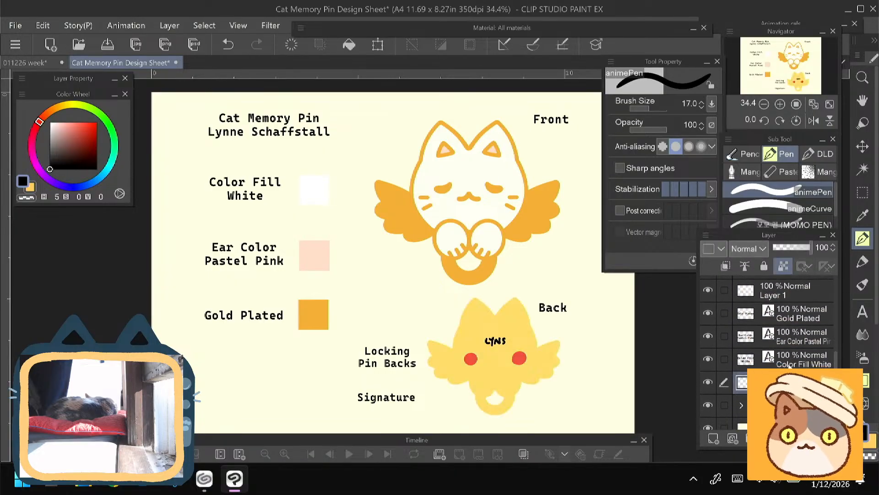
{"action": "left_click", "coordinate": [733, 359]}
{"action": "left_click", "coordinate": [708, 290]}
{"action": "left_click", "coordinate": [709, 291]}
{"action": "left_click", "coordinate": [786, 293]}
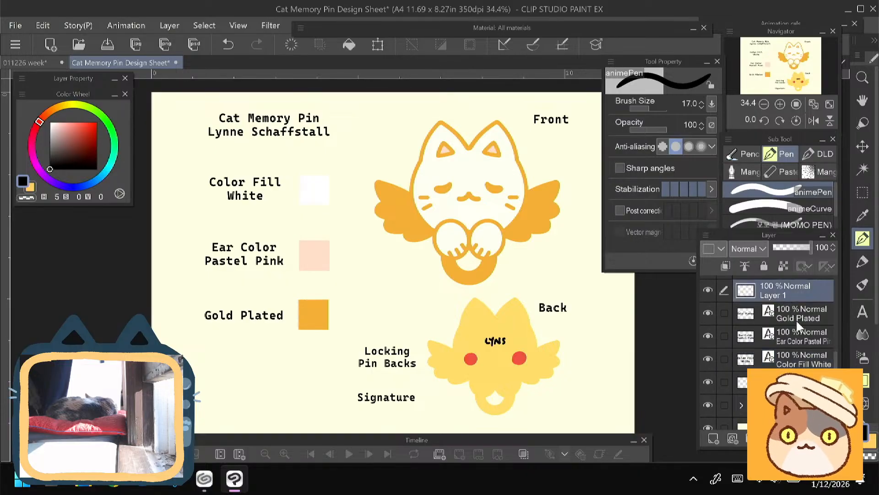
{"action": "key", "text": "ctrl+t"}
{"action": "left_click", "coordinate": [787, 322]}
{"action": "left_click", "coordinate": [514, 190]}
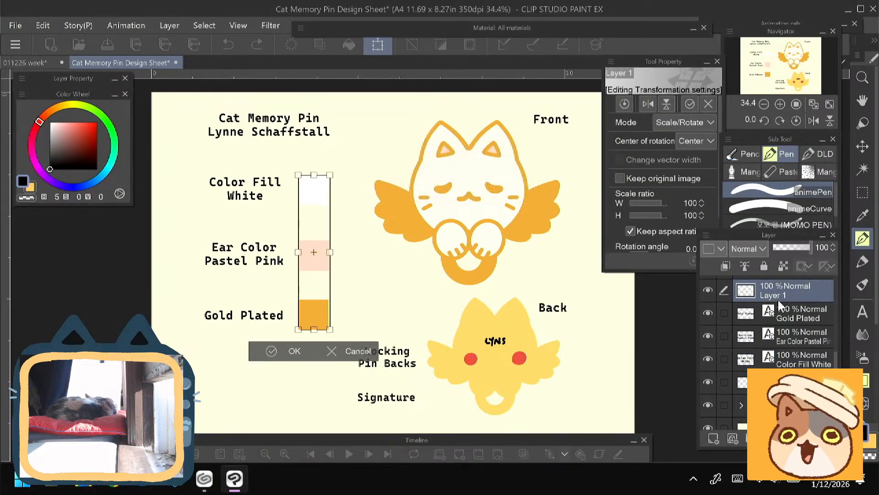
{"action": "left_click", "coordinate": [792, 317]}
{"action": "left_click", "coordinate": [499, 190]}
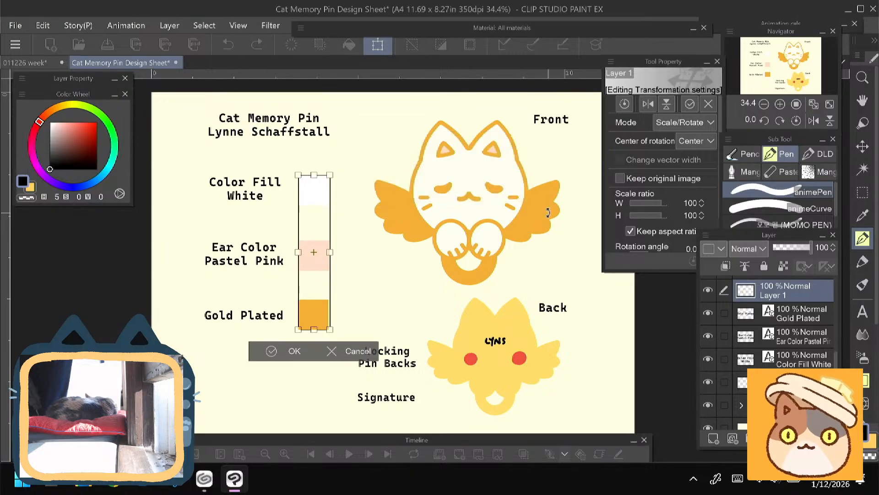
{"action": "left_click", "coordinate": [791, 316]}
{"action": "left_click", "coordinate": [515, 190]}
{"action": "left_click", "coordinate": [784, 312]}
{"action": "left_click", "coordinate": [380, 190]}
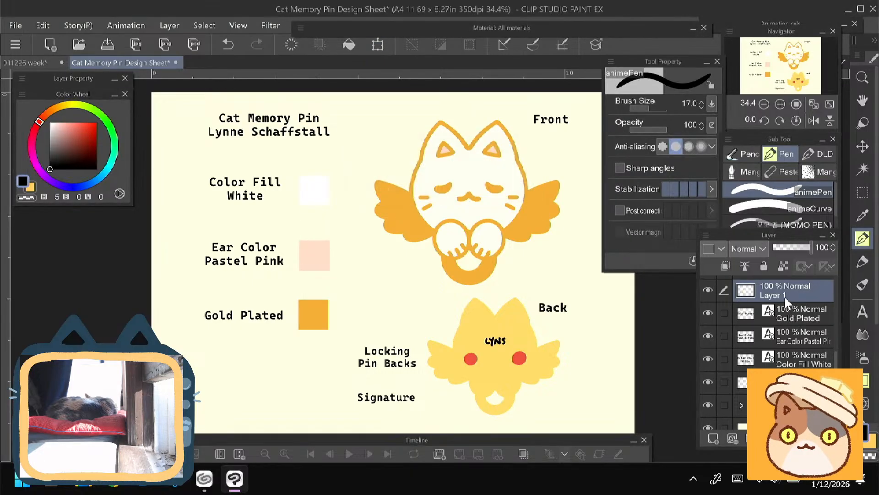
- Move the Color Fill White, Ear Color Pastel Pink and Gold Plated labels together with their swatches slightly lower, away from the title
{"action": "left_click", "coordinate": [785, 312]}
{"action": "left_click", "coordinate": [709, 313]}
{"action": "left_click", "coordinate": [708, 313]}
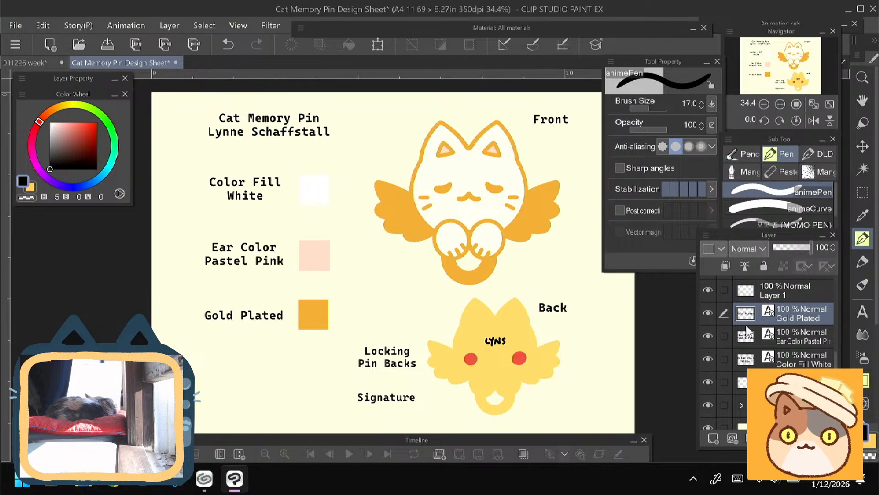
{"action": "left_click", "coordinate": [788, 301]}
{"action": "left_click", "coordinate": [779, 316], "text": "ctrl"}
{"action": "left_click", "coordinate": [788, 337], "text": "ctrl"}
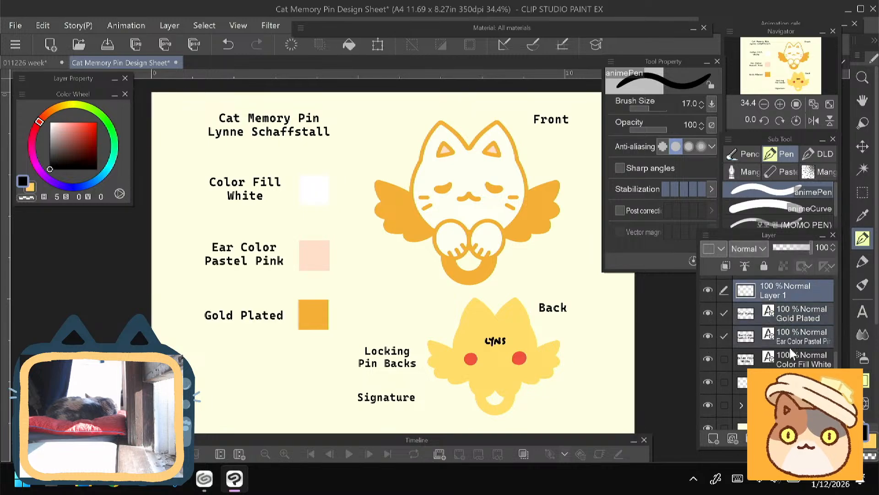
{"action": "left_click", "coordinate": [794, 359], "text": "ctrl"}
{"action": "key", "text": "ctrl+t"}
{"action": "left_click_drag", "start_coordinate": [220, 324], "coordinate": [219, 358]}
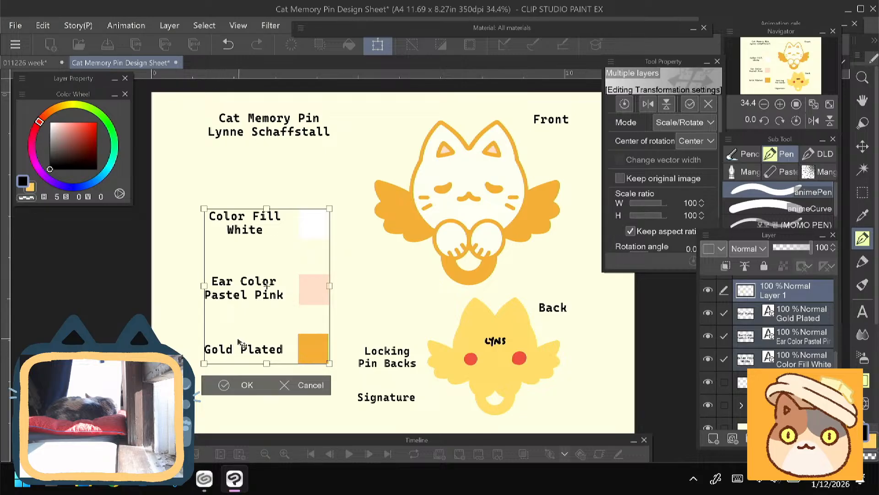
{"action": "left_click_drag", "start_coordinate": [232, 351], "coordinate": [233, 345]}
{"action": "left_click", "coordinate": [234, 376]}
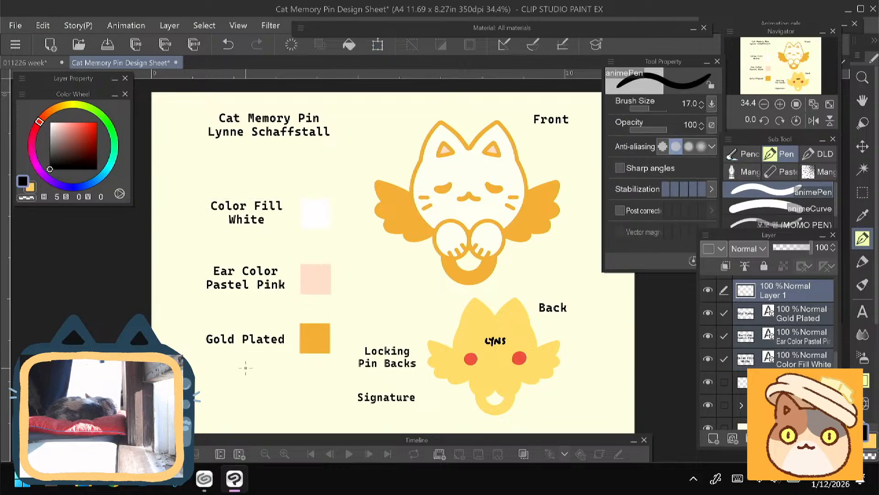
- Save the sheet and export it to the Desktop as the JPEG Cat Memory Pin Design Sheet at 100% scale and quality 100
{"action": "mouse_move", "coordinate": [188, 380]}
{"action": "left_mouse_down"}
{"action": "mouse_move", "coordinate": [173, 360]}
{"action": "mouse_move", "coordinate": [133, 374]}
{"action": "mouse_move", "coordinate": [181, 376]}
{"action": "left_mouse_up"}
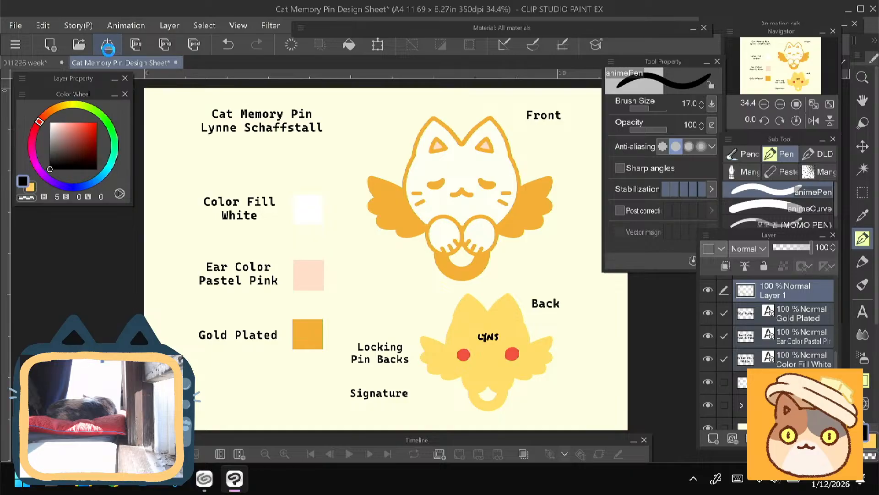
{"action": "left_click", "coordinate": [131, 45]}
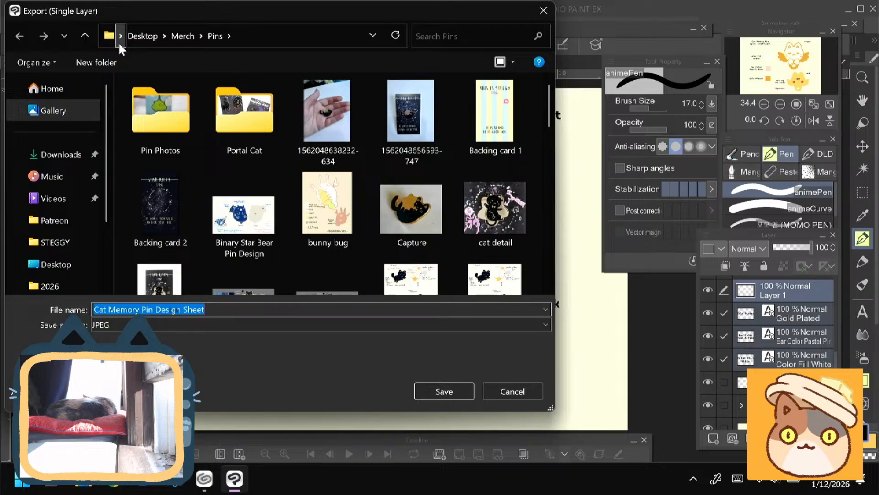
{"action": "left_click", "coordinate": [45, 265]}
{"action": "key", "text": "Return"}
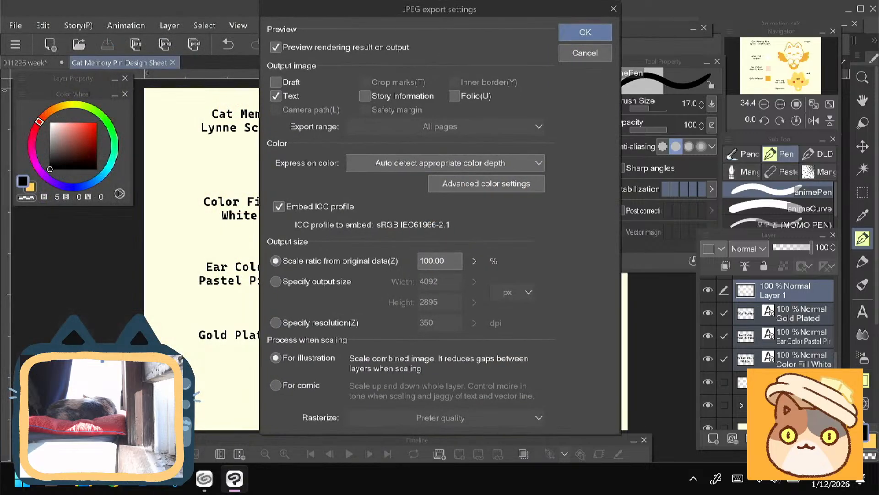
{"action": "left_click", "coordinate": [583, 32]}
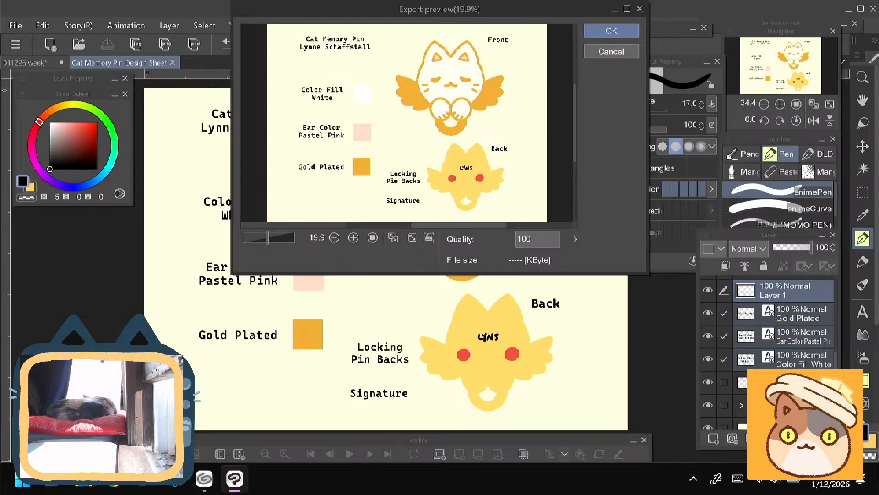
{"action": "left_click", "coordinate": [611, 31]}
- Switch to Chrome and open Google Drive from the Google apps
{"action": "left_click", "coordinate": [113, 479]}
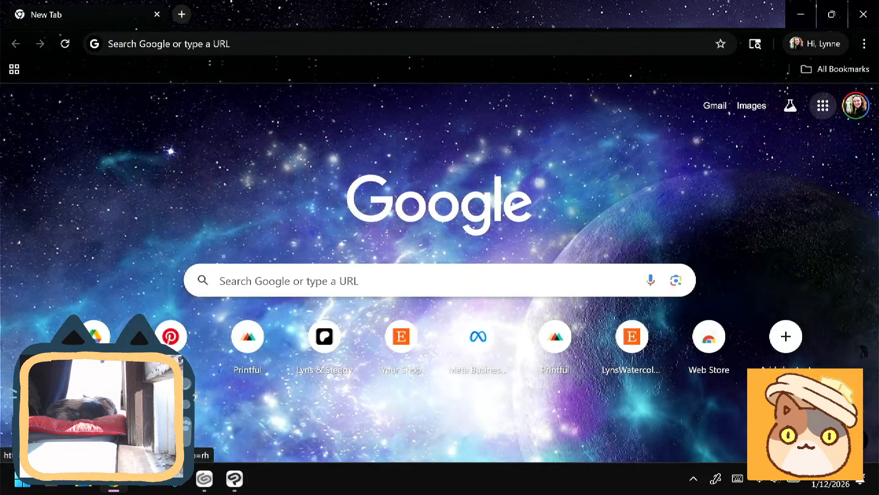
{"action": "left_click", "coordinate": [823, 106]}
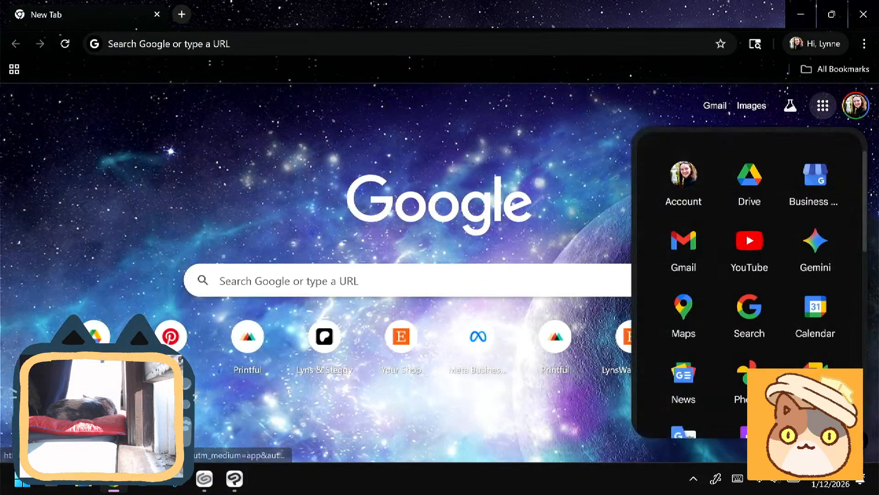
{"action": "scroll", "coordinate": [750, 192], "scroll_direction": "down", "scroll_amount": 2}
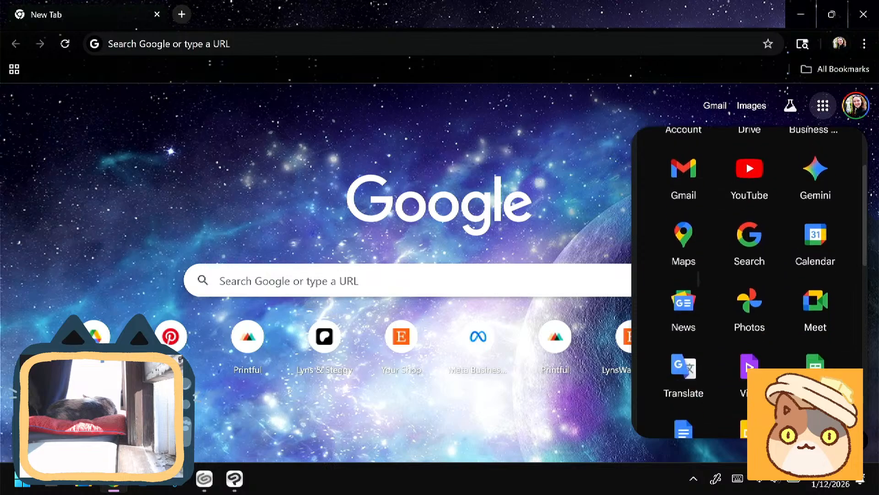
{"action": "scroll", "coordinate": [750, 192], "scroll_direction": "up", "scroll_amount": 2}
{"action": "left_click", "coordinate": [749, 181]}
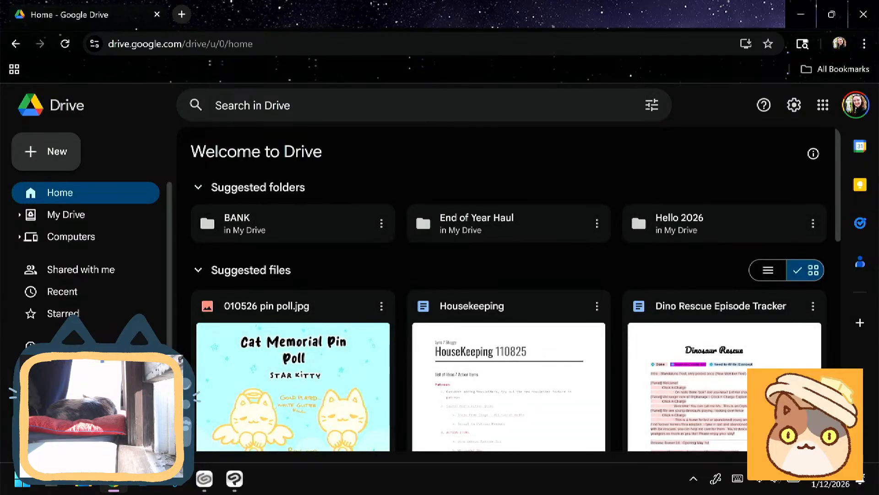
- Upload the Cat Memory Pin Design Sheet image from the Desktop to Drive and close the browser
{"action": "left_click", "coordinate": [46, 152]}
{"action": "left_click", "coordinate": [68, 179]}
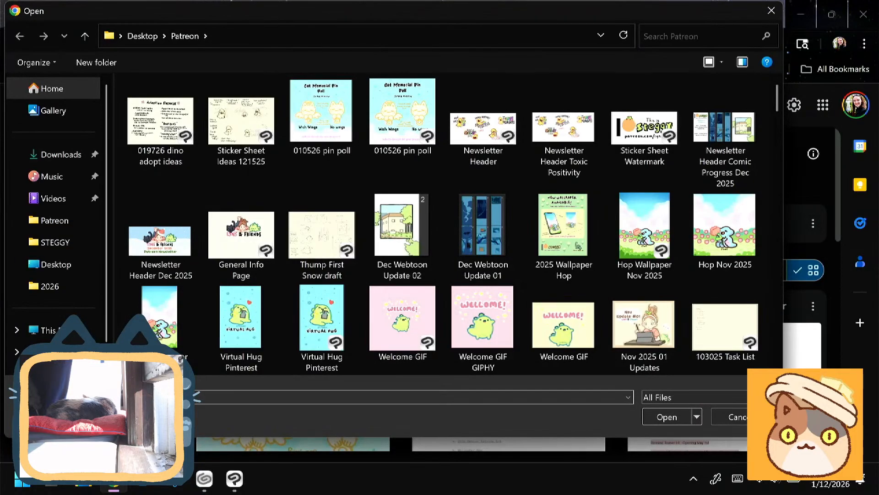
{"action": "scroll", "coordinate": [439, 224], "scroll_direction": "down", "scroll_amount": 2}
{"action": "scroll", "coordinate": [440, 224], "scroll_direction": "up", "scroll_amount": 2}
{"action": "left_click", "coordinate": [143, 37]}
{"action": "scroll", "coordinate": [439, 224], "scroll_direction": "down", "scroll_amount": 3}
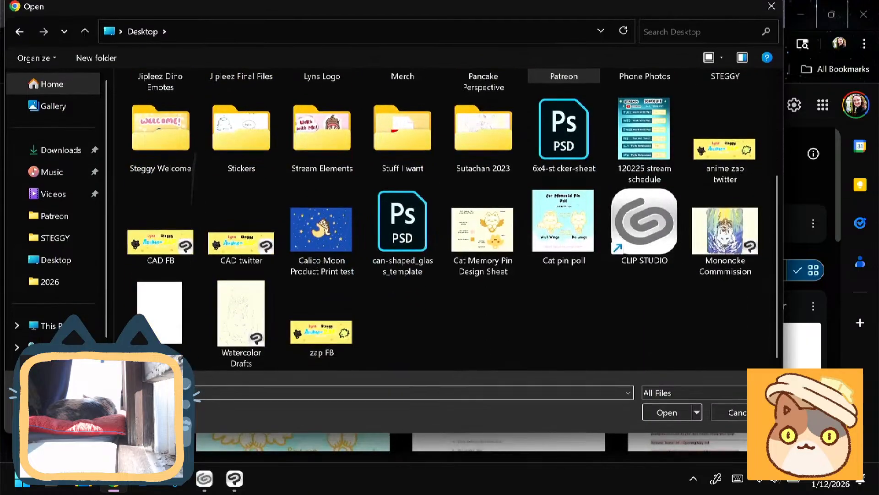
{"action": "scroll", "coordinate": [439, 224], "scroll_direction": "up", "scroll_amount": 3}
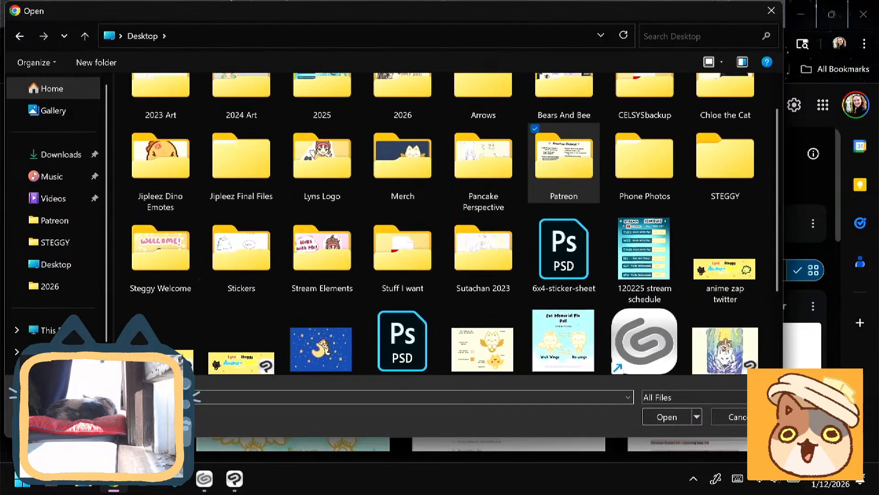
{"action": "scroll", "coordinate": [440, 225], "scroll_direction": "down", "scroll_amount": 3}
{"action": "double_click", "coordinate": [483, 233]}
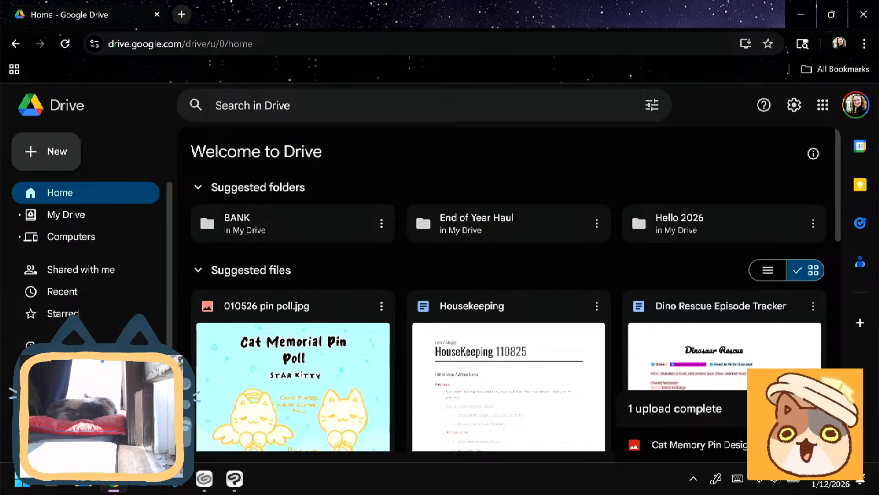
{"action": "left_click", "coordinate": [863, 15]}
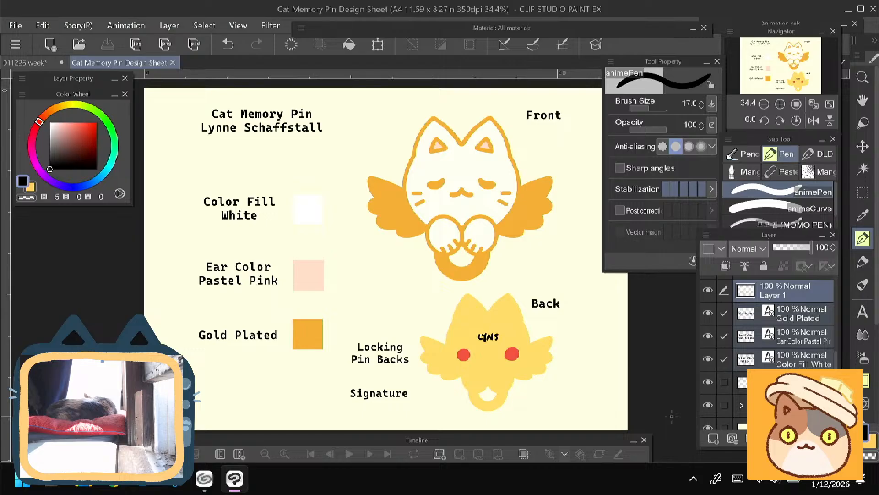
- Close the Cat Memory Pin Design Sheet and bring the whole plan page of 011226 week into view
{"action": "left_click_drag", "start_coordinate": [389, 257], "coordinate": [375, 270]}
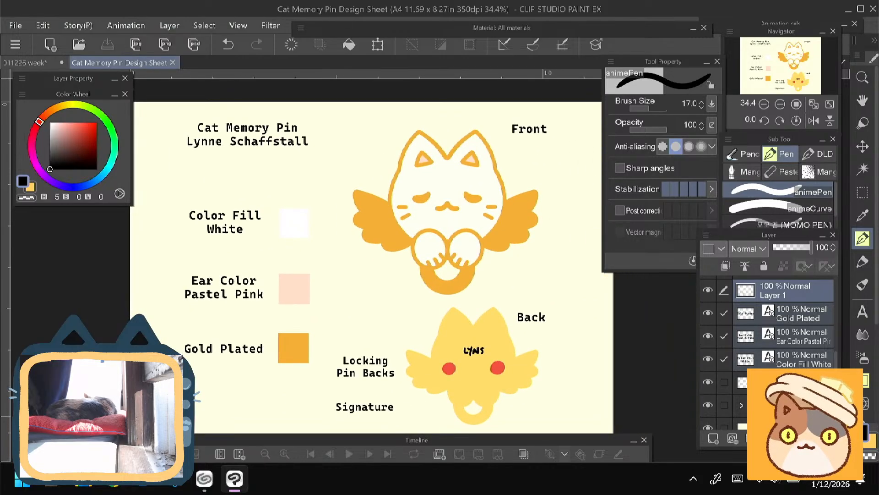
{"action": "key", "text": "ctrl+w"}
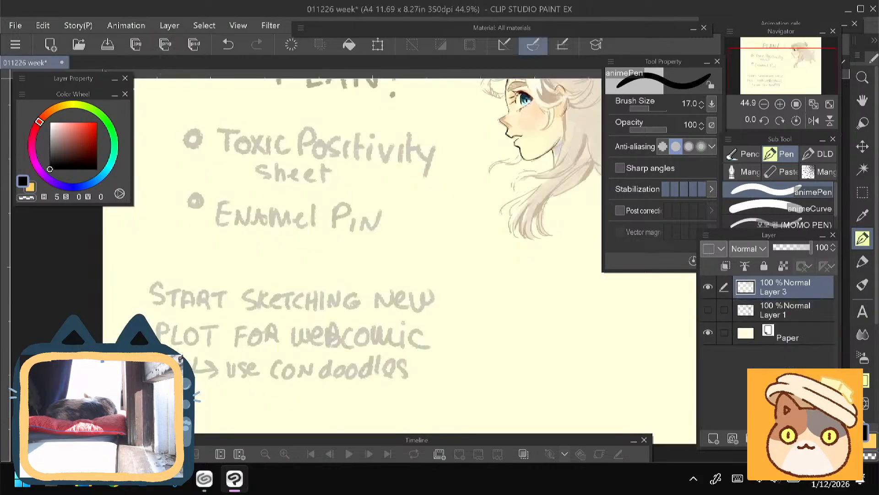
{"action": "scroll", "coordinate": [458, 275], "scroll_direction": "down", "scroll_amount": 1}
{"action": "left_click_drag", "start_coordinate": [458, 275], "coordinate": [448, 312]}
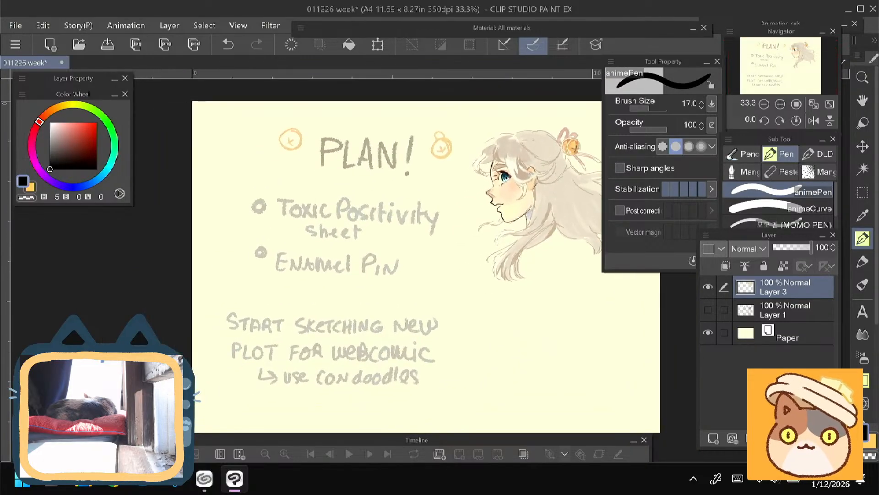
- Try a thin orange stroke over the Enamel Pin bullet in the plan and undo it
{"action": "left_click", "coordinate": [51, 110]}
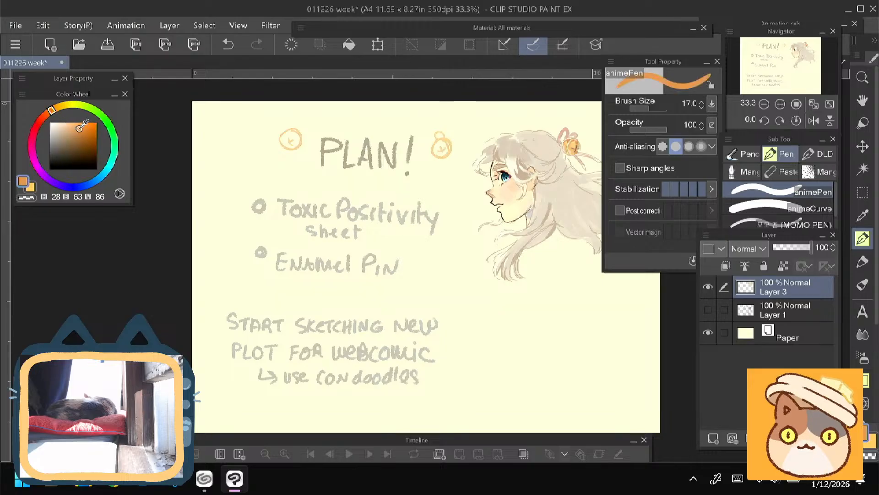
{"action": "left_click", "coordinate": [81, 122]}
{"action": "left_click_drag", "start_coordinate": [261, 244], "coordinate": [258, 246]}
{"action": "key", "text": "ctrl+z"}
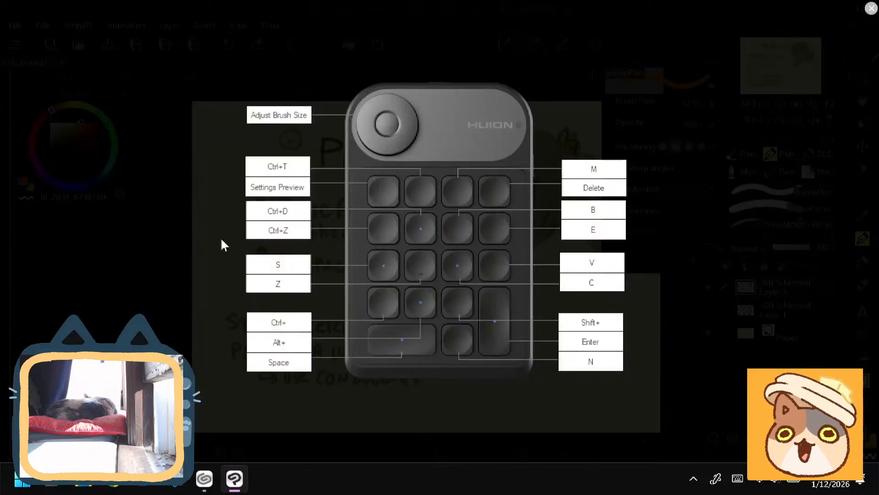
{"action": "key", "text": "ctrl+z"}
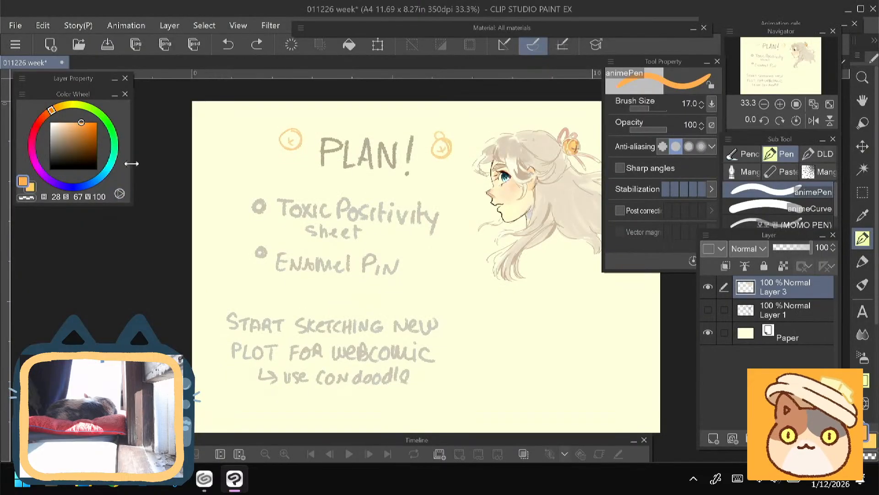
{"action": "left_click", "coordinate": [255, 49]}
- Paint a solid orange cat head with whiskers over the Enamel Pin bullet, using brush size 50 and orange H 32, S 78, V 93
{"action": "mouse_move", "coordinate": [56, 110]}
{"action": "left_mouse_down"}
{"action": "mouse_move", "coordinate": [66, 108]}
{"action": "mouse_move", "coordinate": [54, 110]}
{"action": "left_mouse_up"}
{"action": "left_click", "coordinate": [86, 125]}
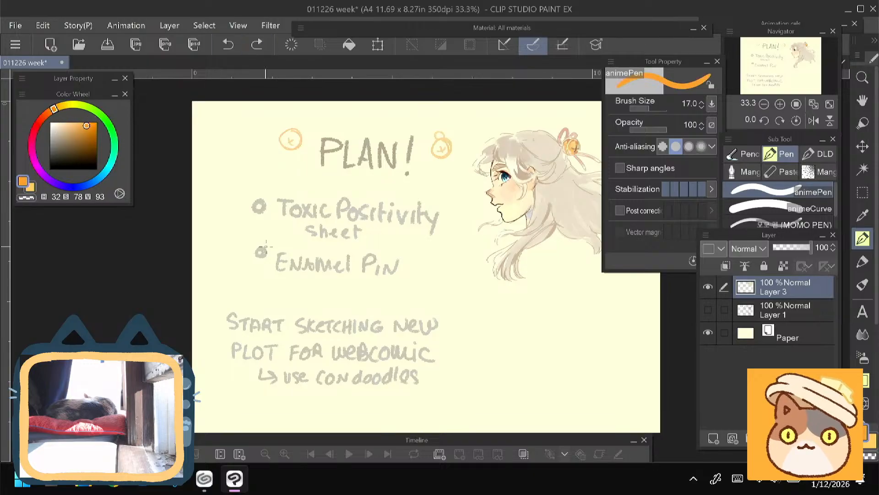
{"action": "key", "text": "bracketright"}
{"action": "key", "text": "bracketright"}
{"action": "key", "text": "bracketright"}
{"action": "key", "text": "bracketright"}
{"action": "key", "text": "bracketright"}
{"action": "key", "text": "bracketright"}
{"action": "key", "text": "bracketleft"}
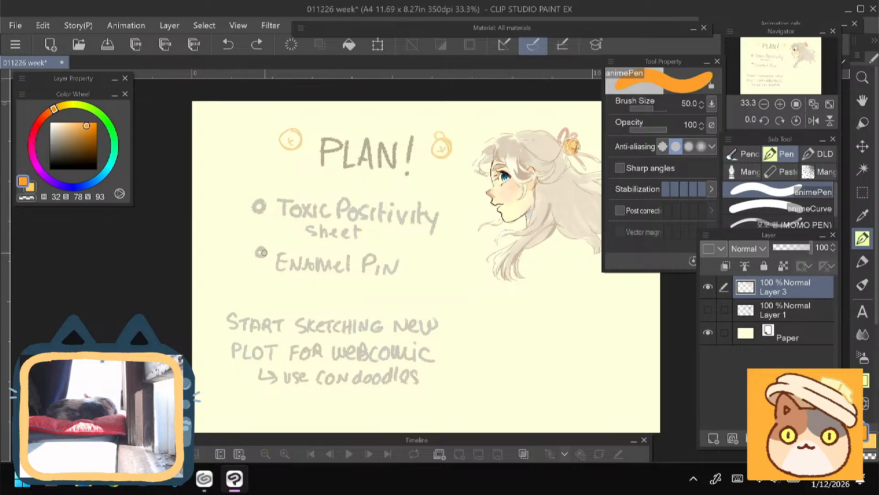
{"action": "mouse_move", "coordinate": [257, 244]}
{"action": "left_mouse_down"}
{"action": "mouse_move", "coordinate": [265, 243]}
{"action": "mouse_move", "coordinate": [268, 256]}
{"action": "mouse_move", "coordinate": [254, 247]}
{"action": "mouse_move", "coordinate": [270, 241]}
{"action": "mouse_move", "coordinate": [280, 254]}
{"action": "mouse_move", "coordinate": [240, 244]}
{"action": "mouse_move", "coordinate": [241, 252]}
{"action": "mouse_move", "coordinate": [192, 270]}
{"action": "left_mouse_up"}
- Try orange strokes above the Toxic Positivity bullet and beside the webcomic sketching note, and undo them
{"action": "mouse_move", "coordinate": [249, 186]}
{"action": "left_mouse_down"}
{"action": "mouse_move", "coordinate": [216, 192]}
{"action": "mouse_move", "coordinate": [250, 217]}
{"action": "left_mouse_up"}
{"action": "key", "text": "ctrl+z"}
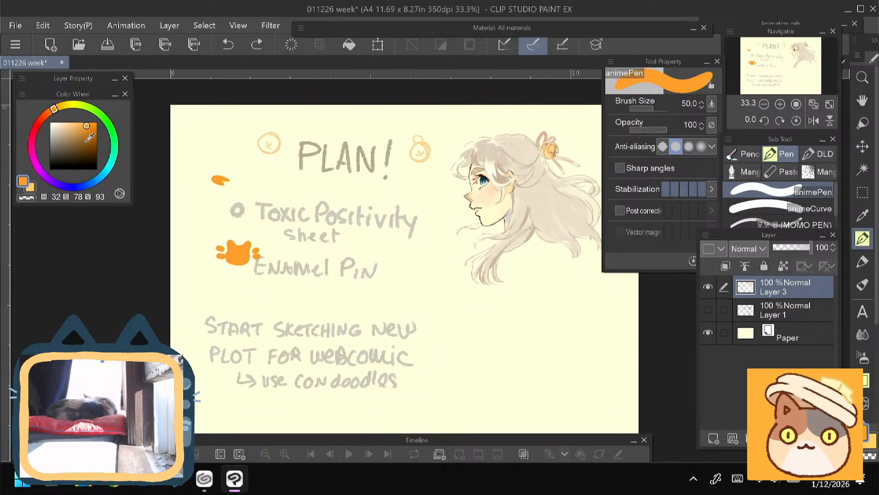
{"action": "key", "text": "ctrl+z"}
{"action": "left_click_drag", "start_coordinate": [196, 333], "coordinate": [192, 319]}
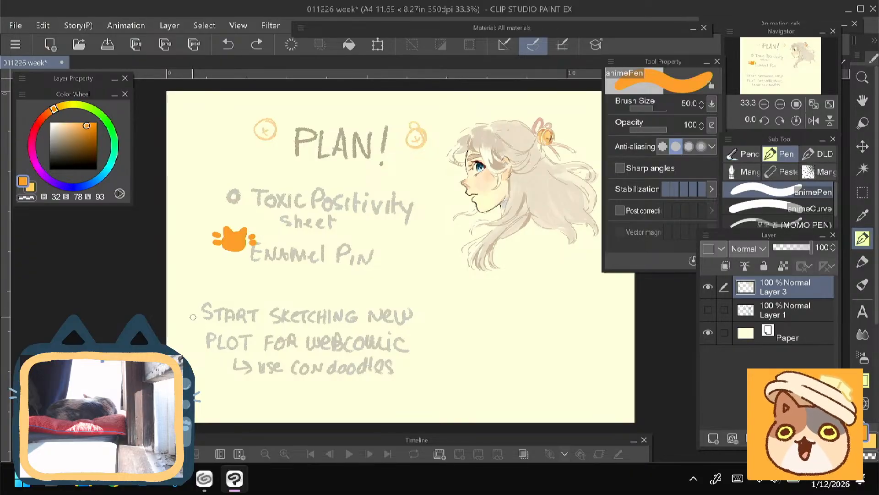
{"action": "left_click_drag", "start_coordinate": [192, 306], "coordinate": [200, 355]}
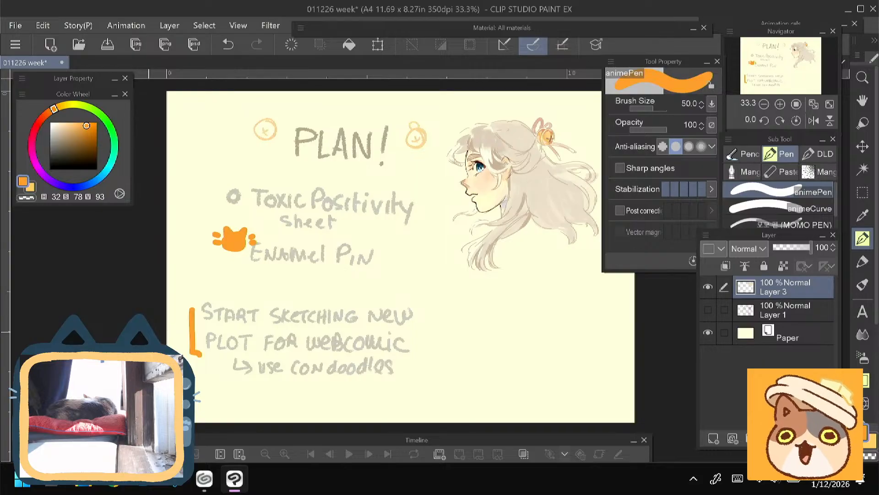
{"action": "key", "text": "ctrl+z"}
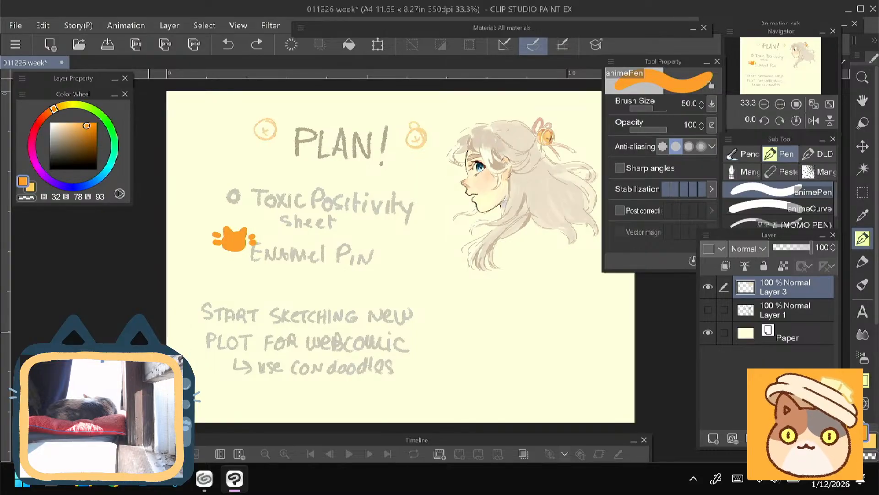
{"action": "mouse_move", "coordinate": [348, 275]}
{"action": "left_mouse_down"}
{"action": "mouse_move", "coordinate": [310, 270]}
{"action": "mouse_move", "coordinate": [329, 275]}
{"action": "left_mouse_up"}
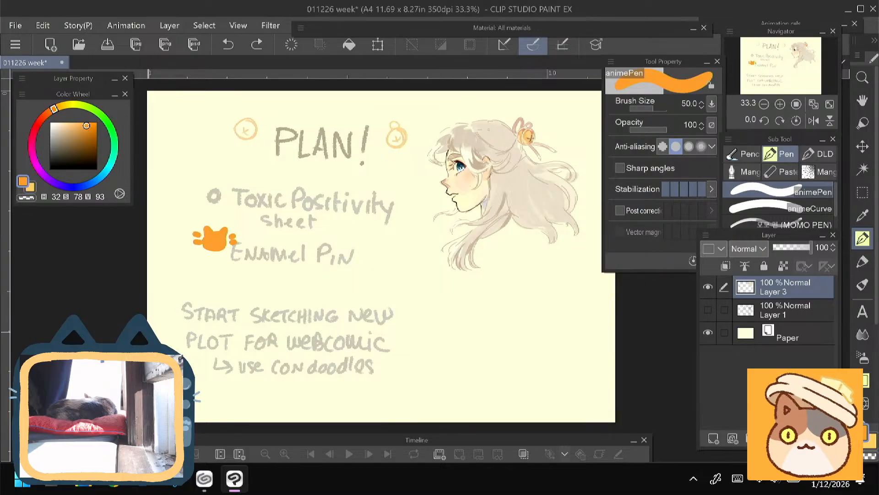
- Switch to CLIP STUDIO, look through all works stored on this device, and close its window
{"action": "left_click", "coordinate": [204, 478]}
{"action": "left_click", "coordinate": [281, 115]}
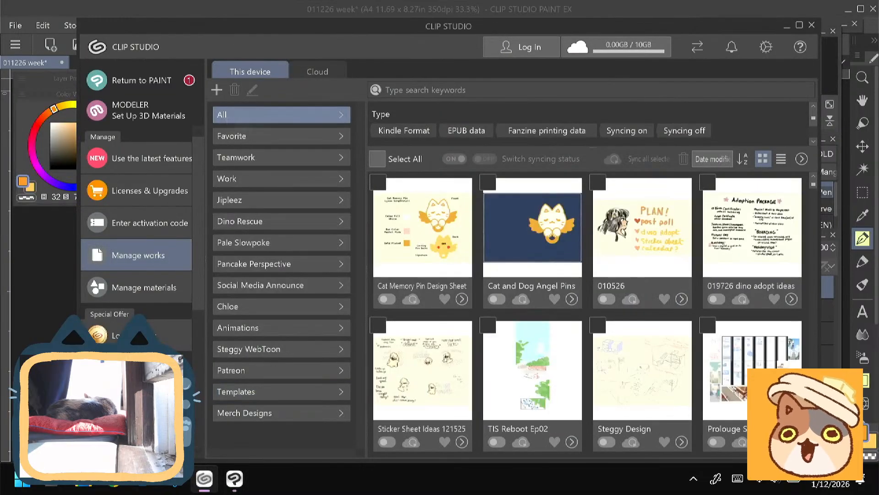
{"action": "scroll", "coordinate": [586, 313], "scroll_direction": "down", "scroll_amount": 5}
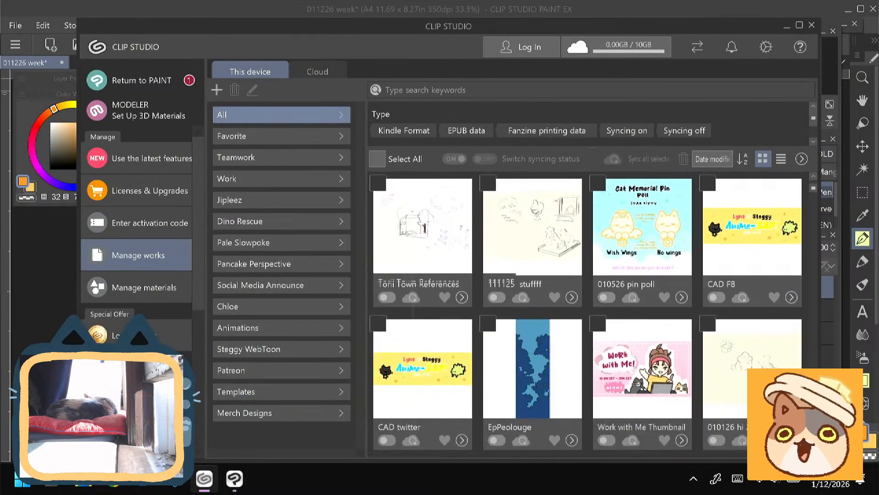
{"action": "scroll", "coordinate": [532, 226], "scroll_direction": "up", "scroll_amount": 5}
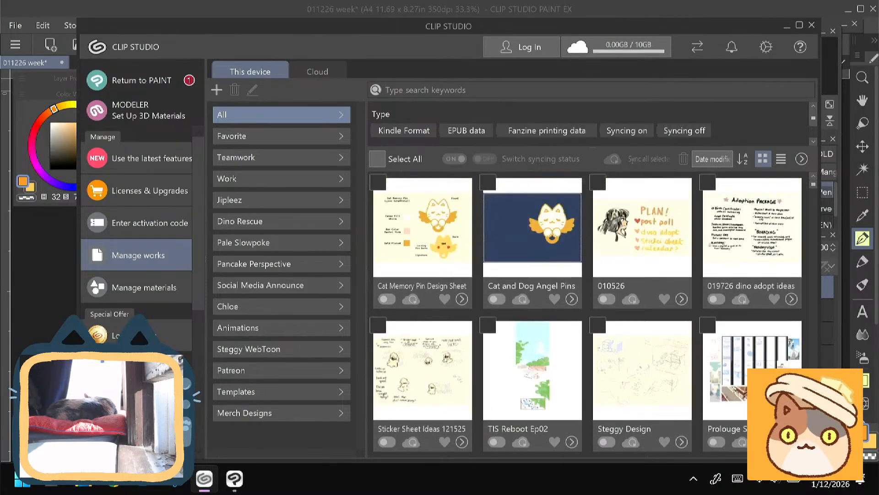
{"action": "scroll", "coordinate": [586, 314], "scroll_direction": "down", "scroll_amount": 5}
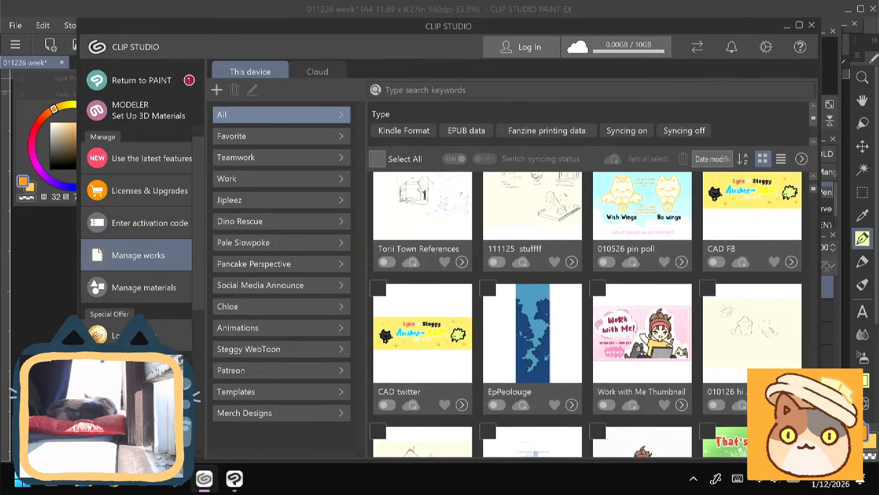
{"action": "scroll", "coordinate": [585, 314], "scroll_direction": "down", "scroll_amount": 3}
{"action": "scroll", "coordinate": [532, 226], "scroll_direction": "up", "scroll_amount": 7}
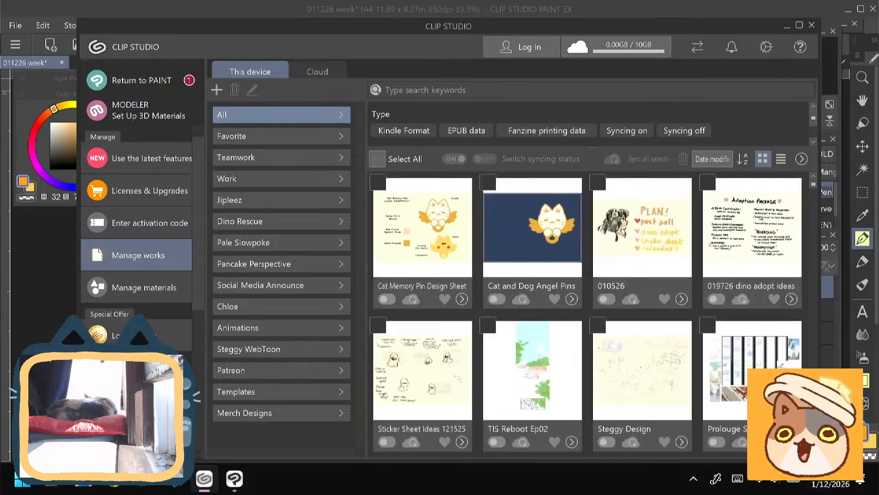
{"action": "scroll", "coordinate": [586, 313], "scroll_direction": "down", "scroll_amount": 2}
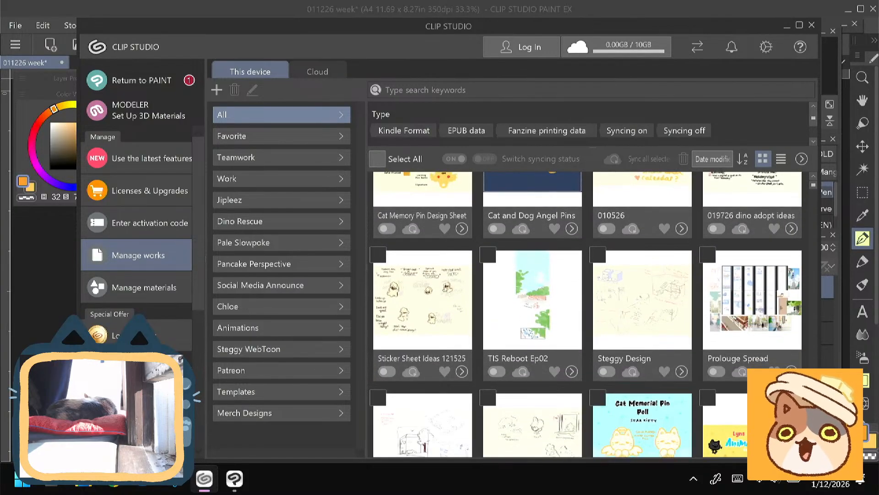
{"action": "scroll", "coordinate": [432, 280], "scroll_direction": "up", "scroll_amount": 1}
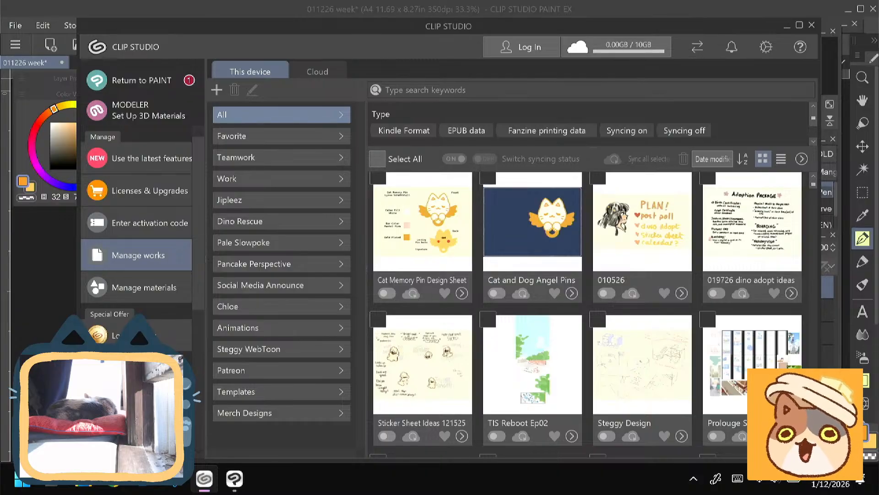
{"action": "left_click", "coordinate": [812, 25]}
- Save the plan as 011226 week in CLIP STUDIO FORMAT in the 2026 folder on the Desktop
{"action": "key", "text": "ctrl+s"}
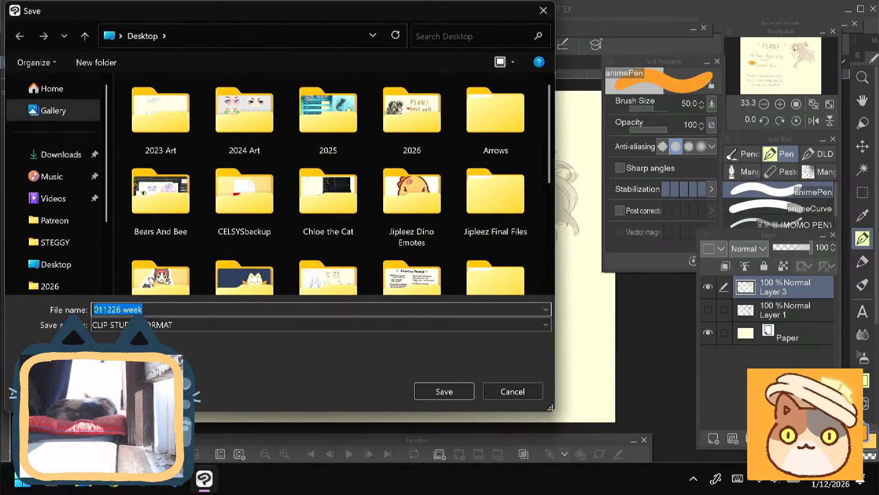
{"action": "double_click", "coordinate": [412, 115]}
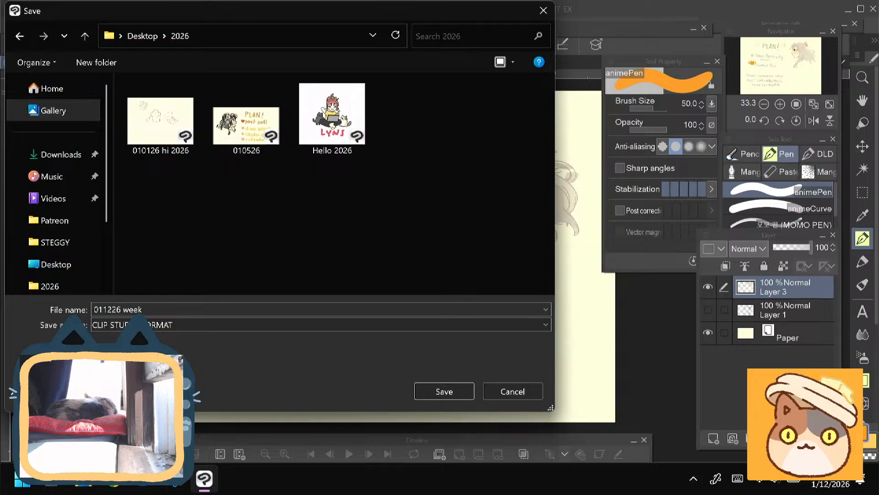
{"action": "key", "text": "Return"}
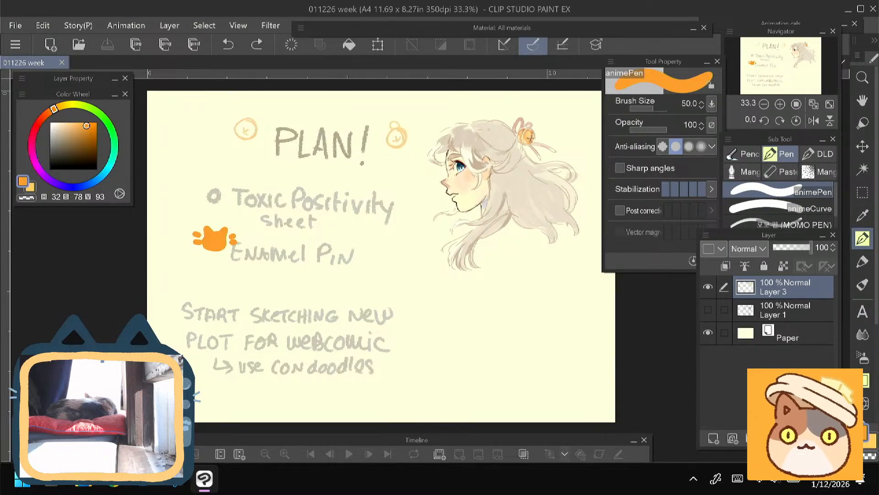
- Set the animePen brush size to 60
{"action": "key", "text": "ctrl+minus"}
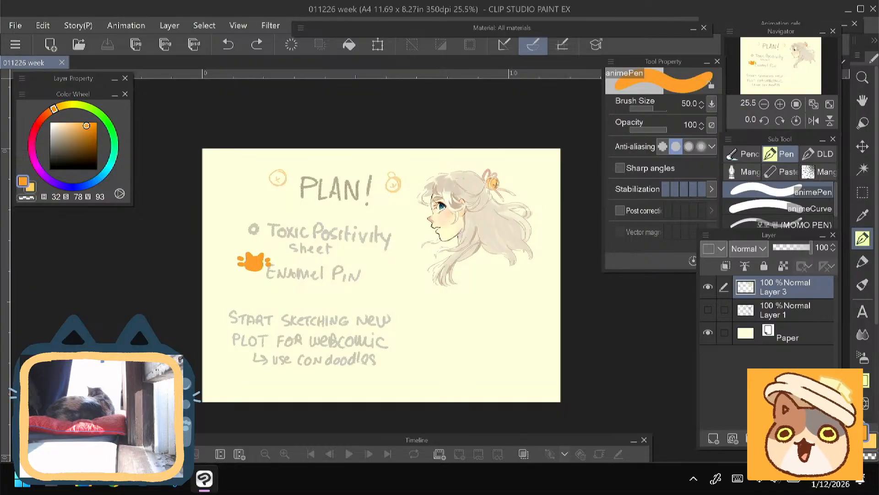
{"action": "key", "text": "]"}
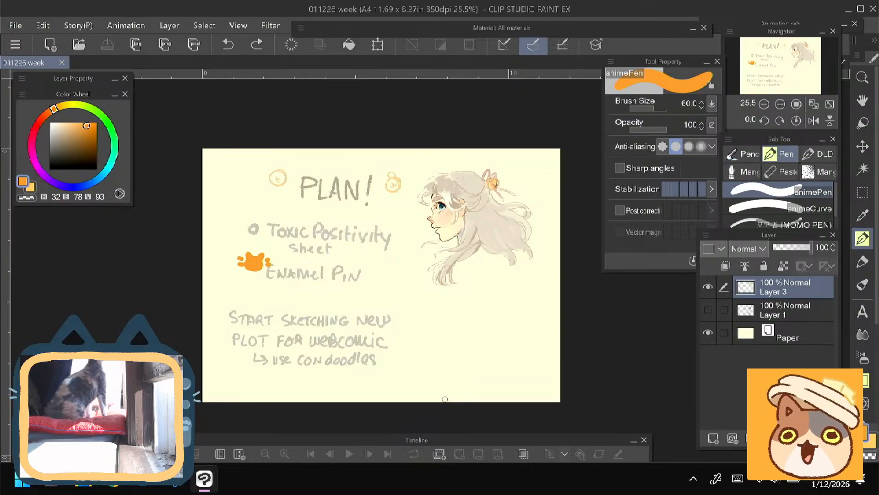